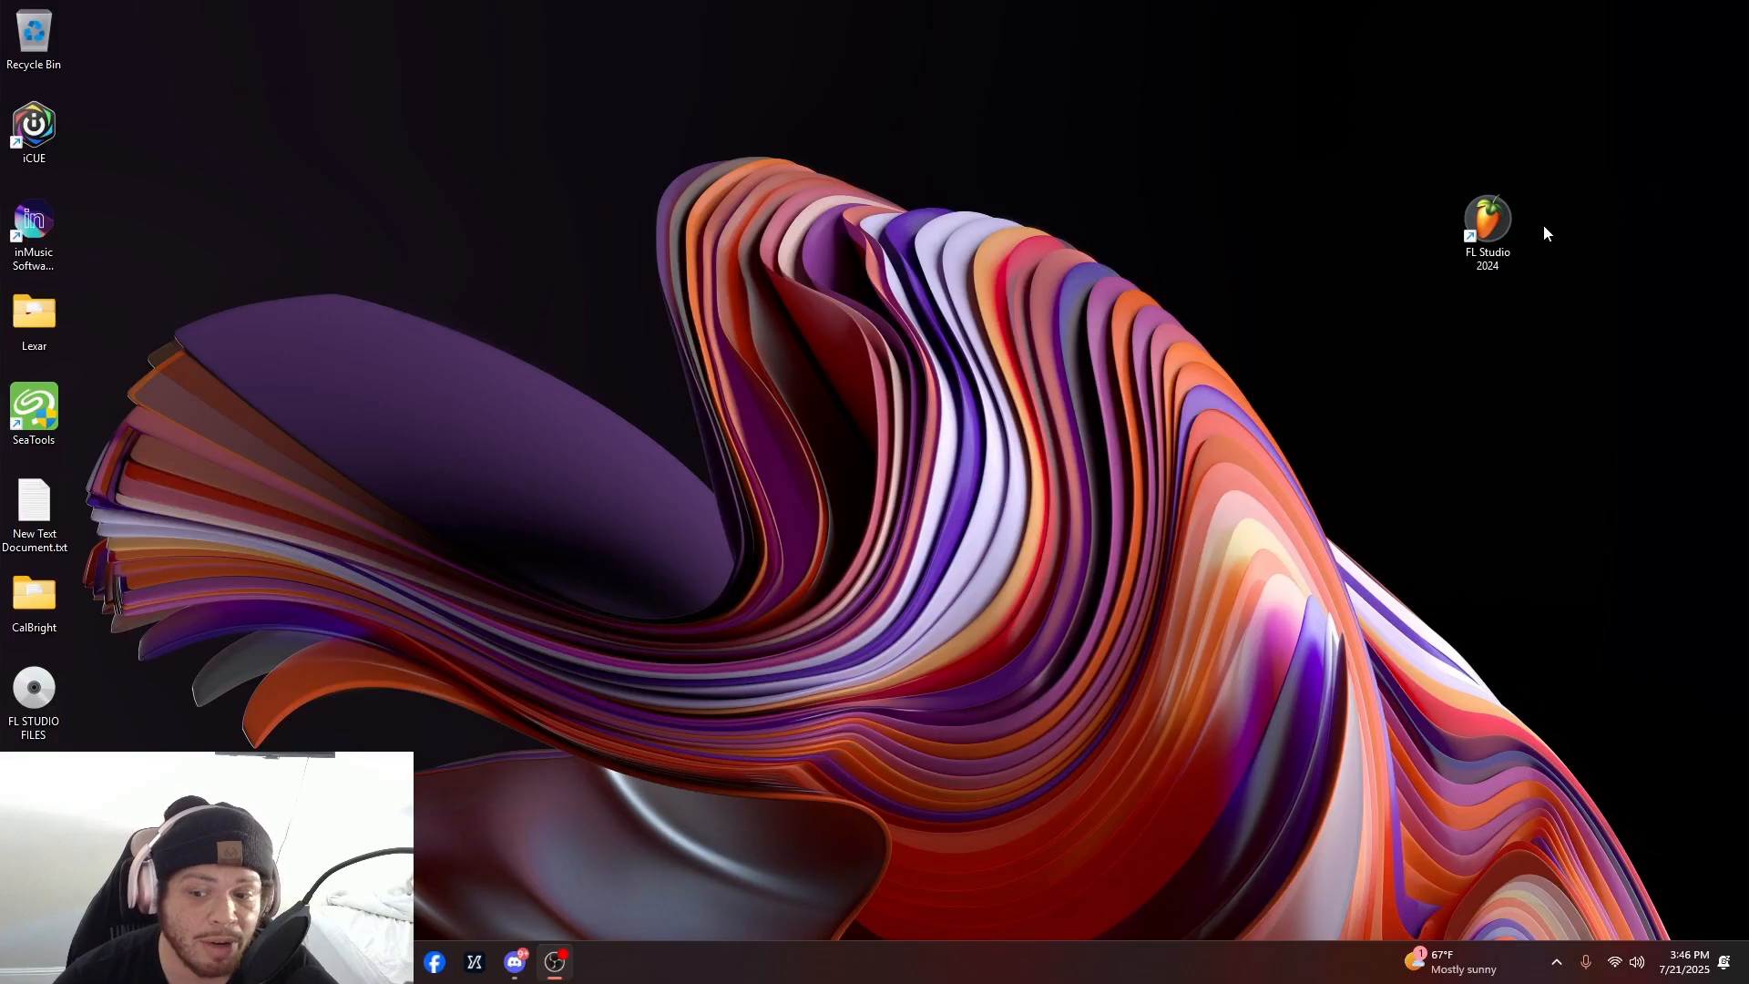
- Launch FL Studio 2024 and start a new project from the Empty template
double_click(1487, 214)
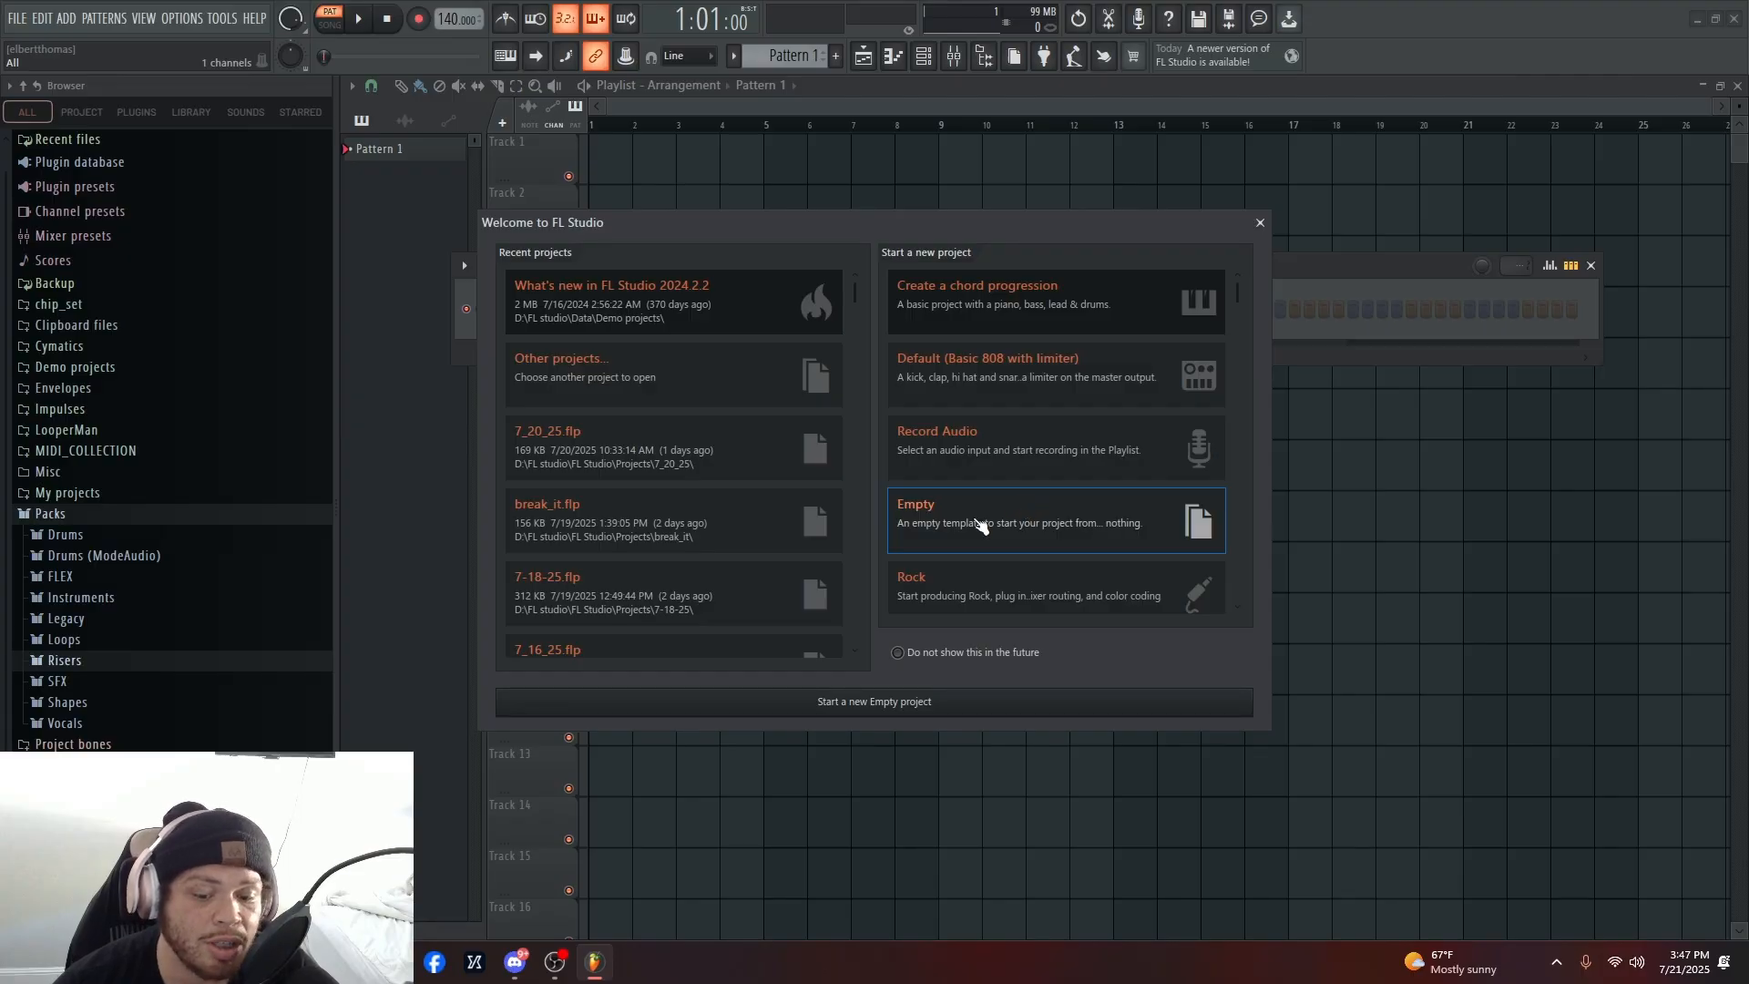
click(1049, 531)
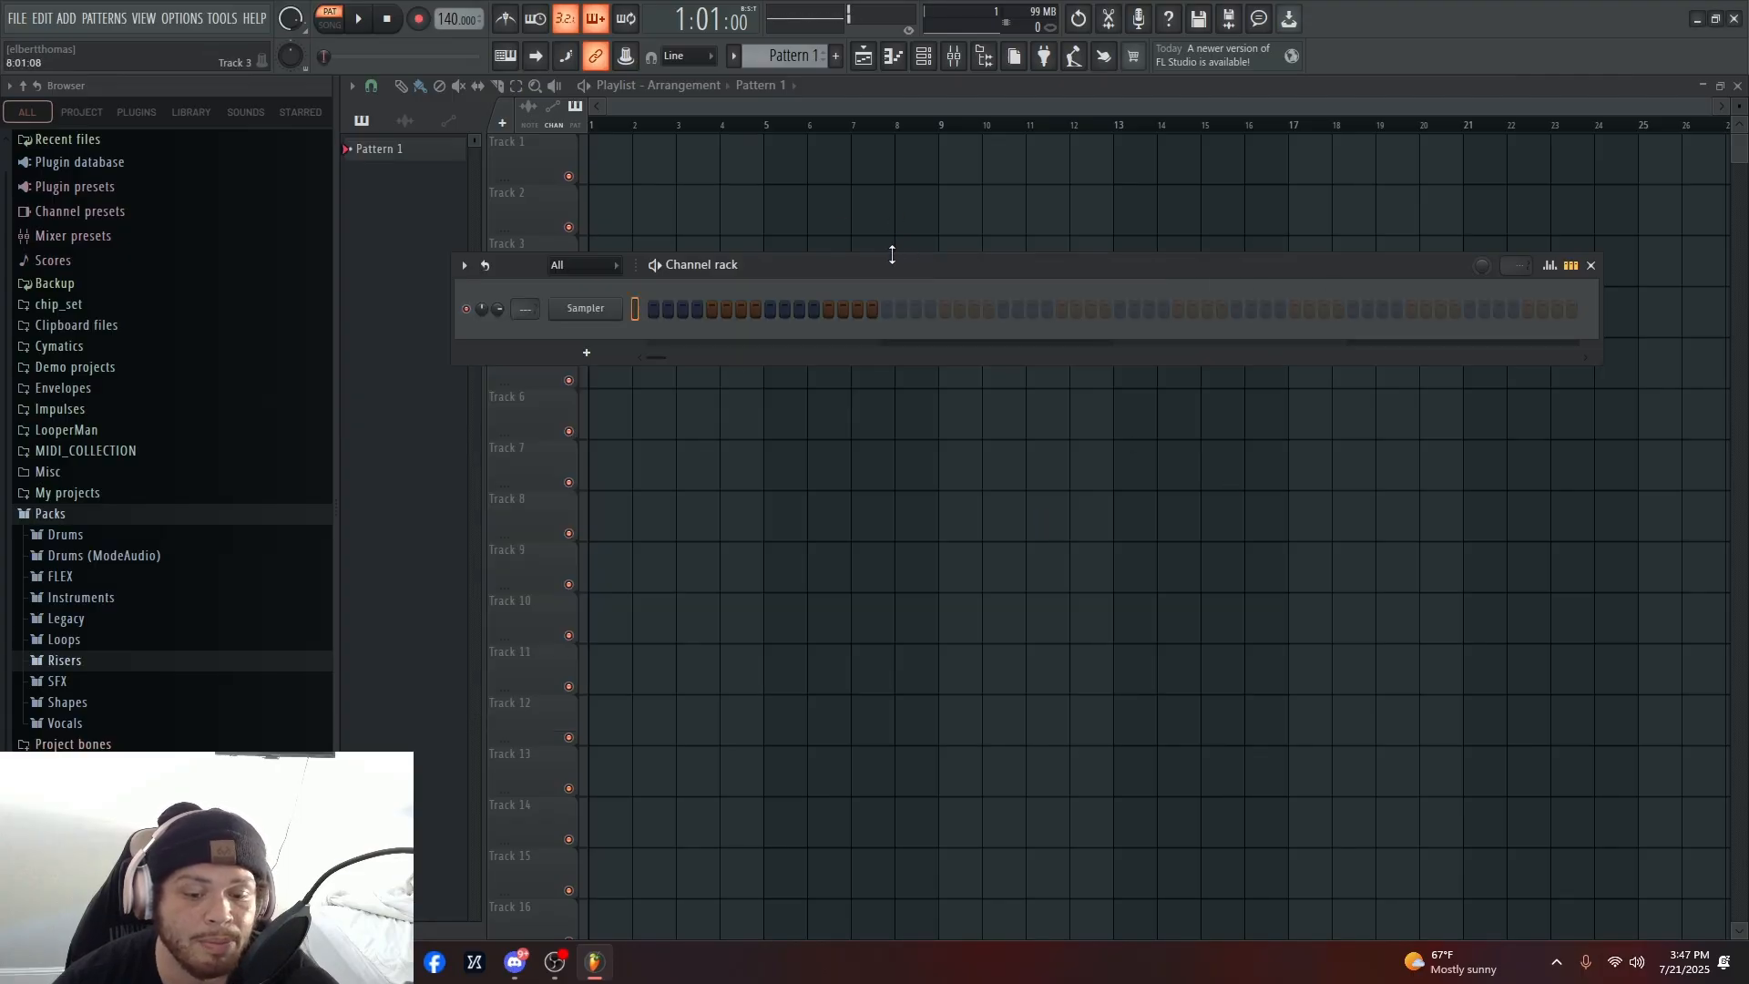
- Move the Channel rack up over the first playlist tracks and bring the playlist into view
drag(885, 264, 955, 163)
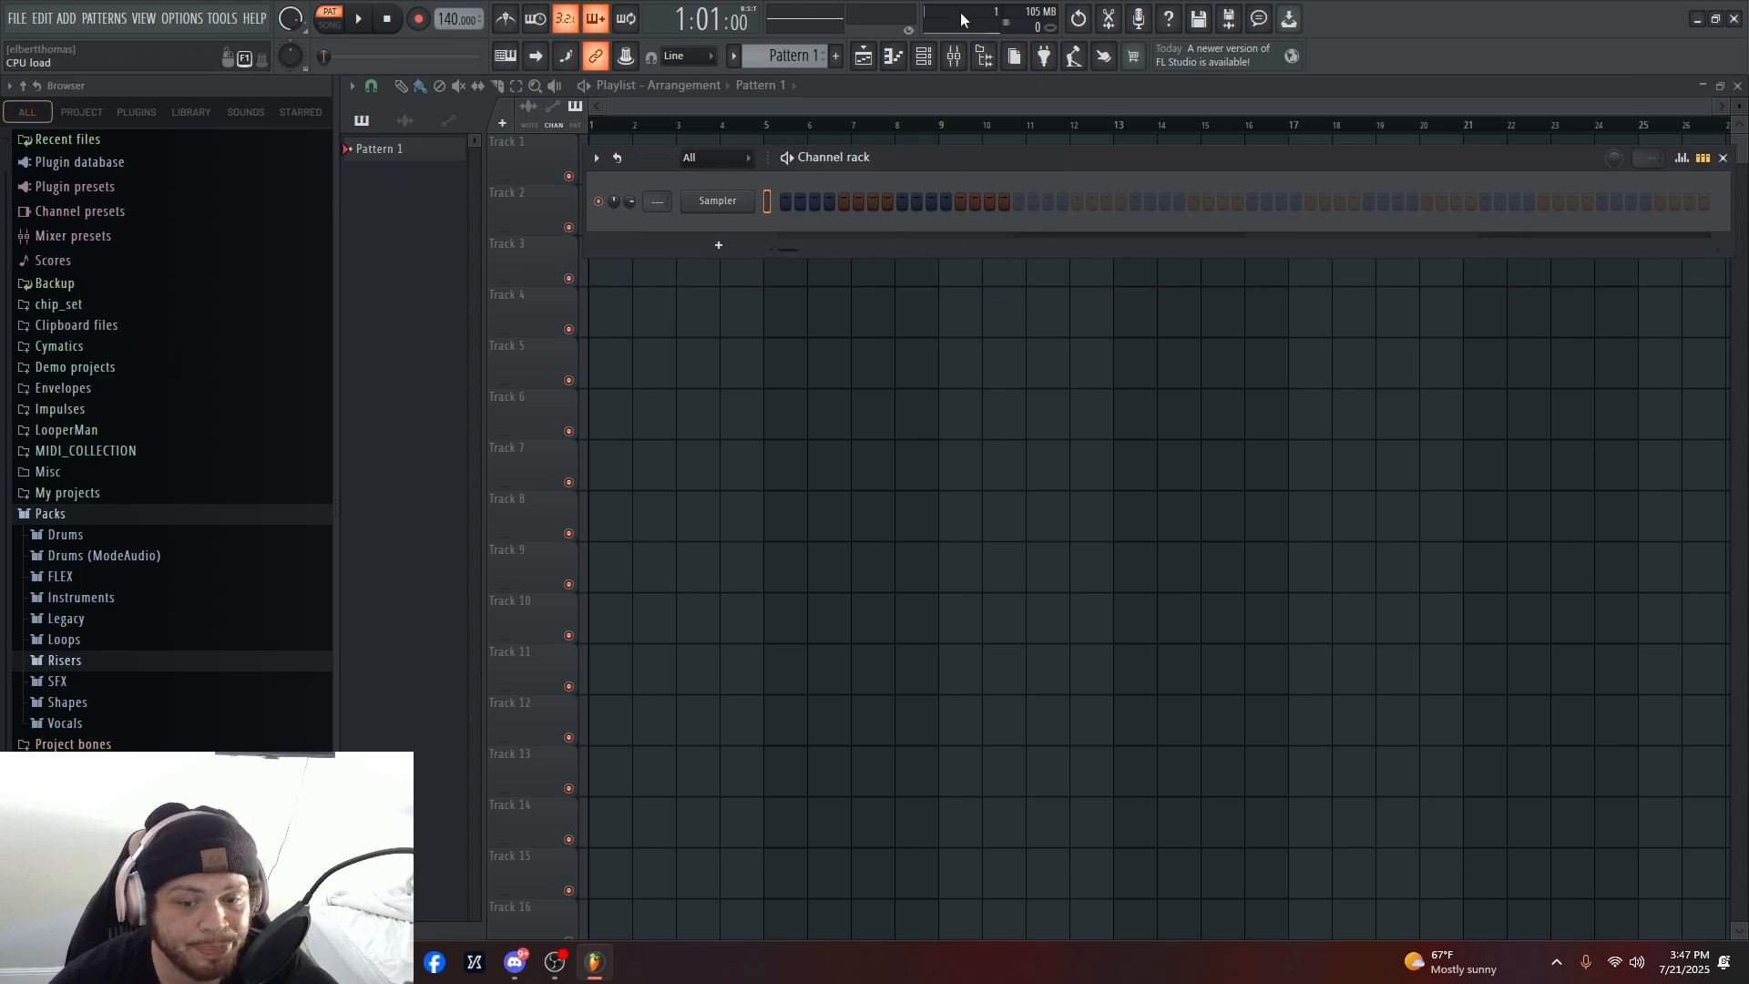
drag(834, 153, 835, 187)
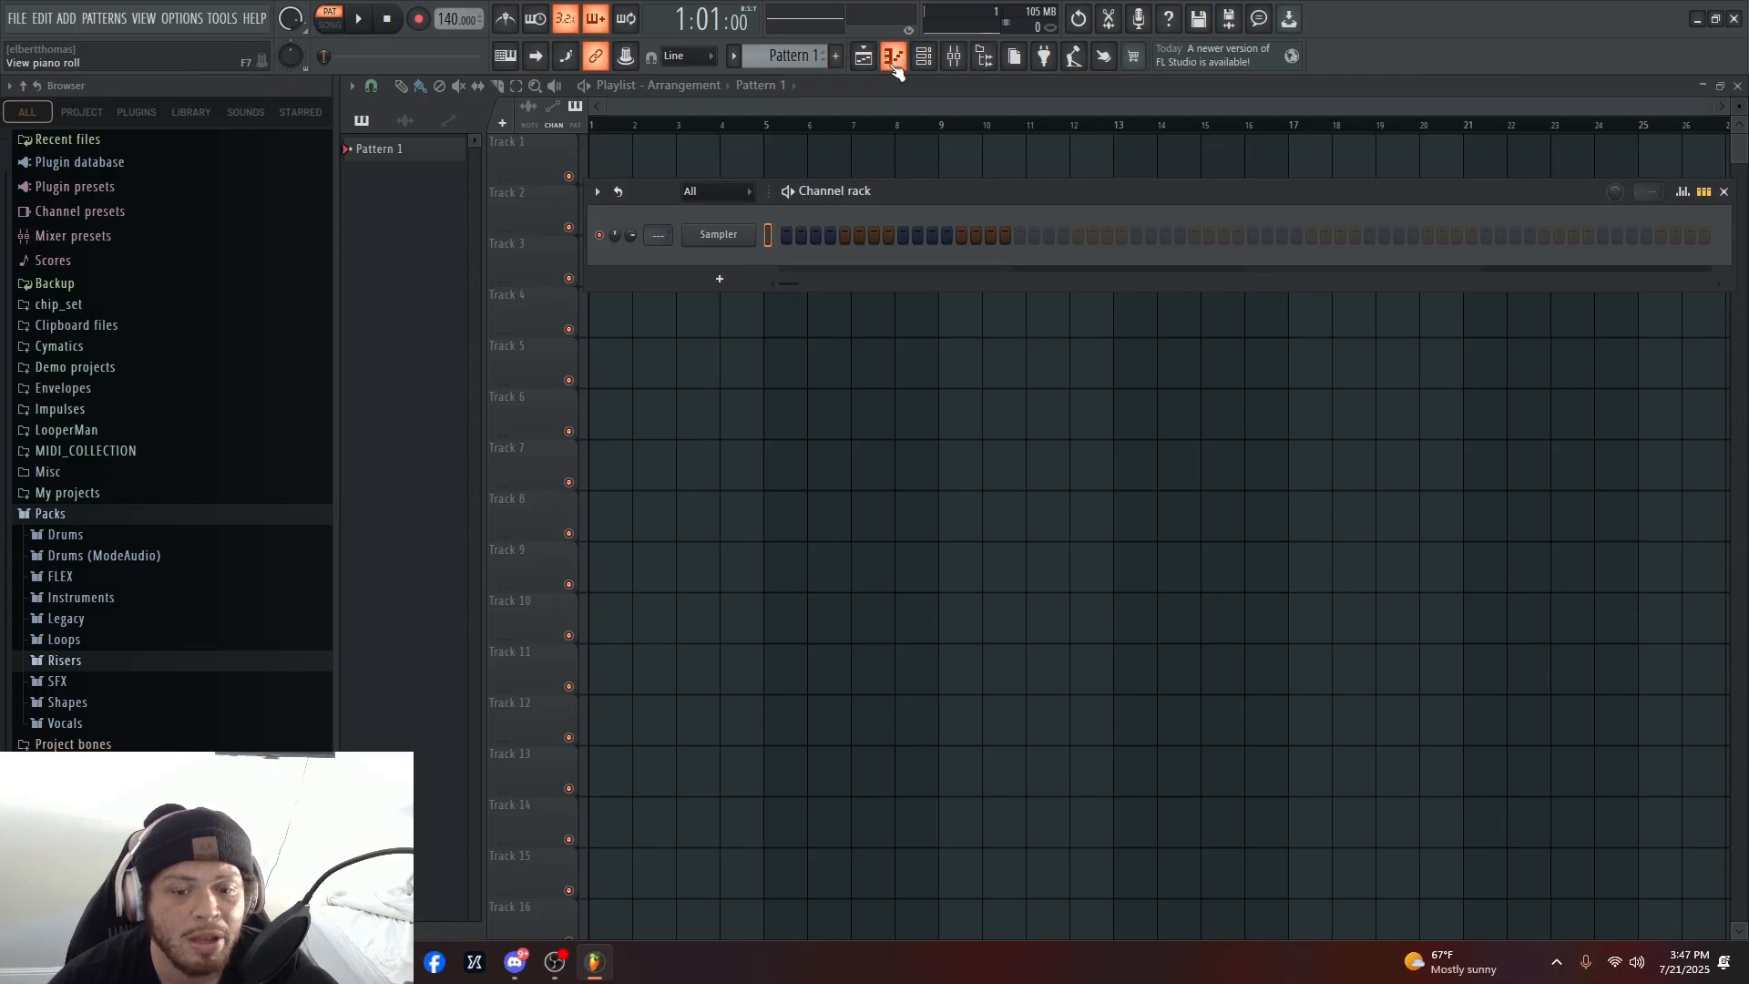
click(870, 56)
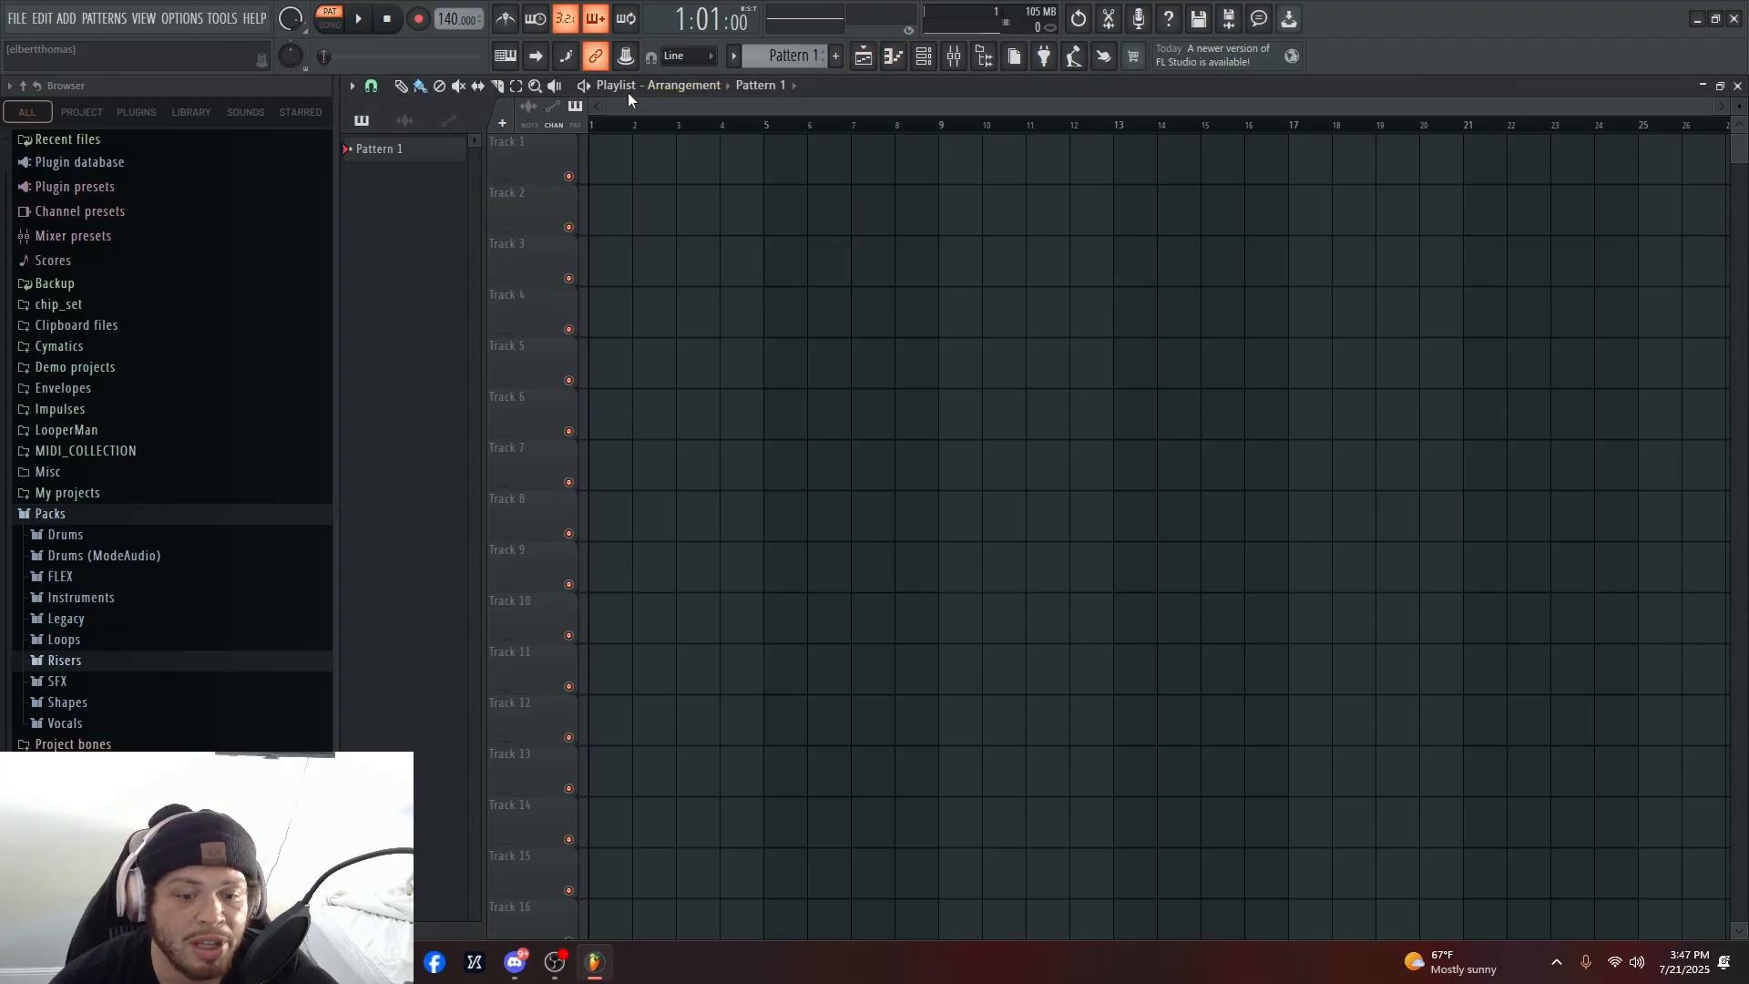
- Place several Pattern 1 clips across Tracks 1 to 3 of the playlist and shift one to Track 2 at bar 9
click(672, 155)
drag(664, 152, 1023, 167)
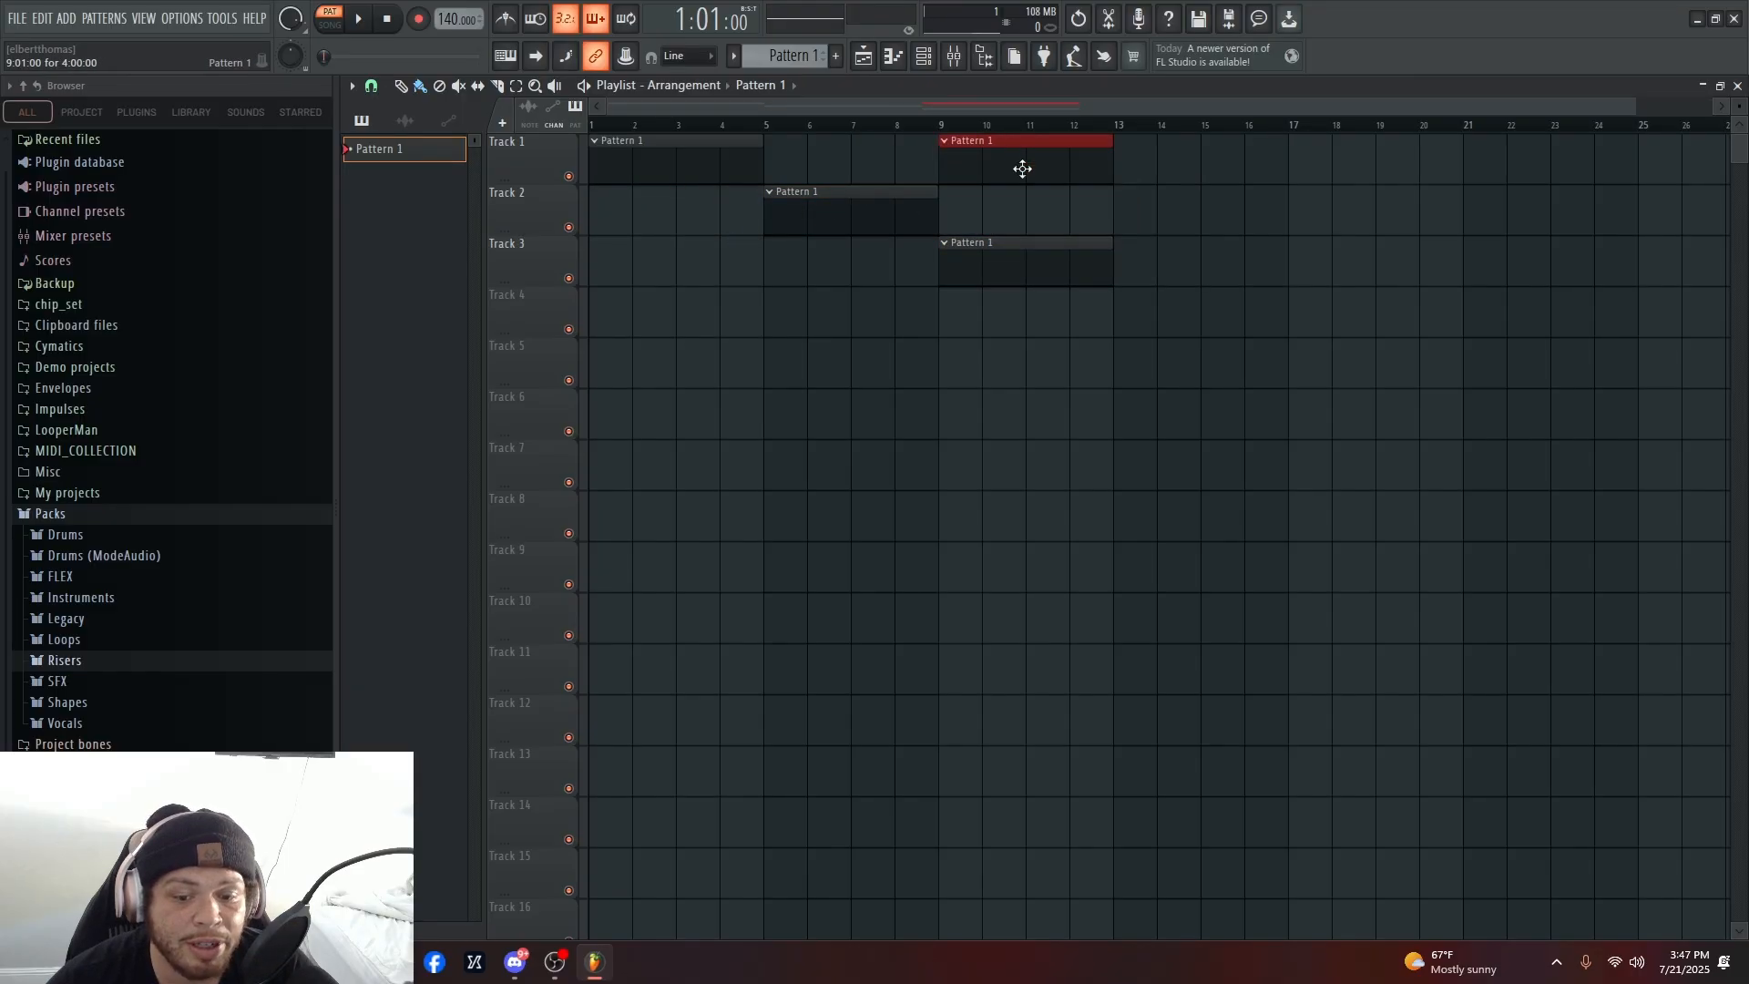
drag(1032, 260, 1029, 203)
- Delete all Pattern 1 clips from the playlist
right_click(1019, 158)
right_click(993, 205)
right_click(861, 208)
right_click(729, 162)
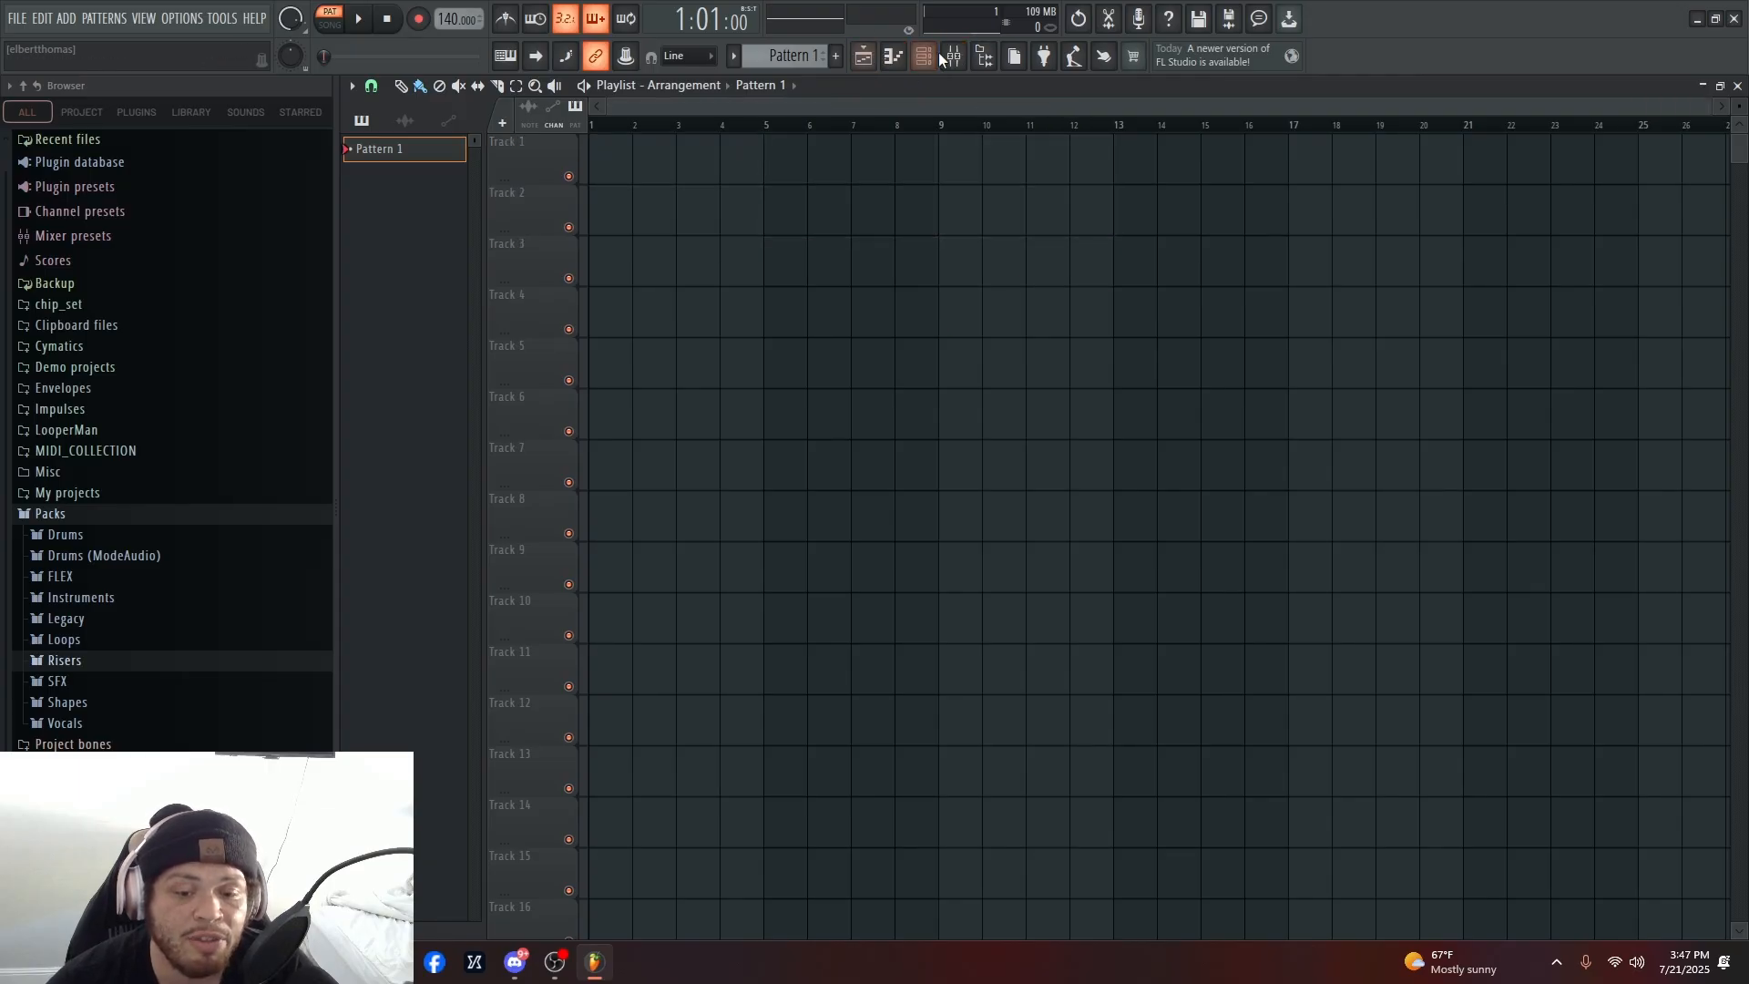
- Open the piano roll and draw a few ascending notes in the first bar, beginning with D6, F6 and G6
click(885, 57)
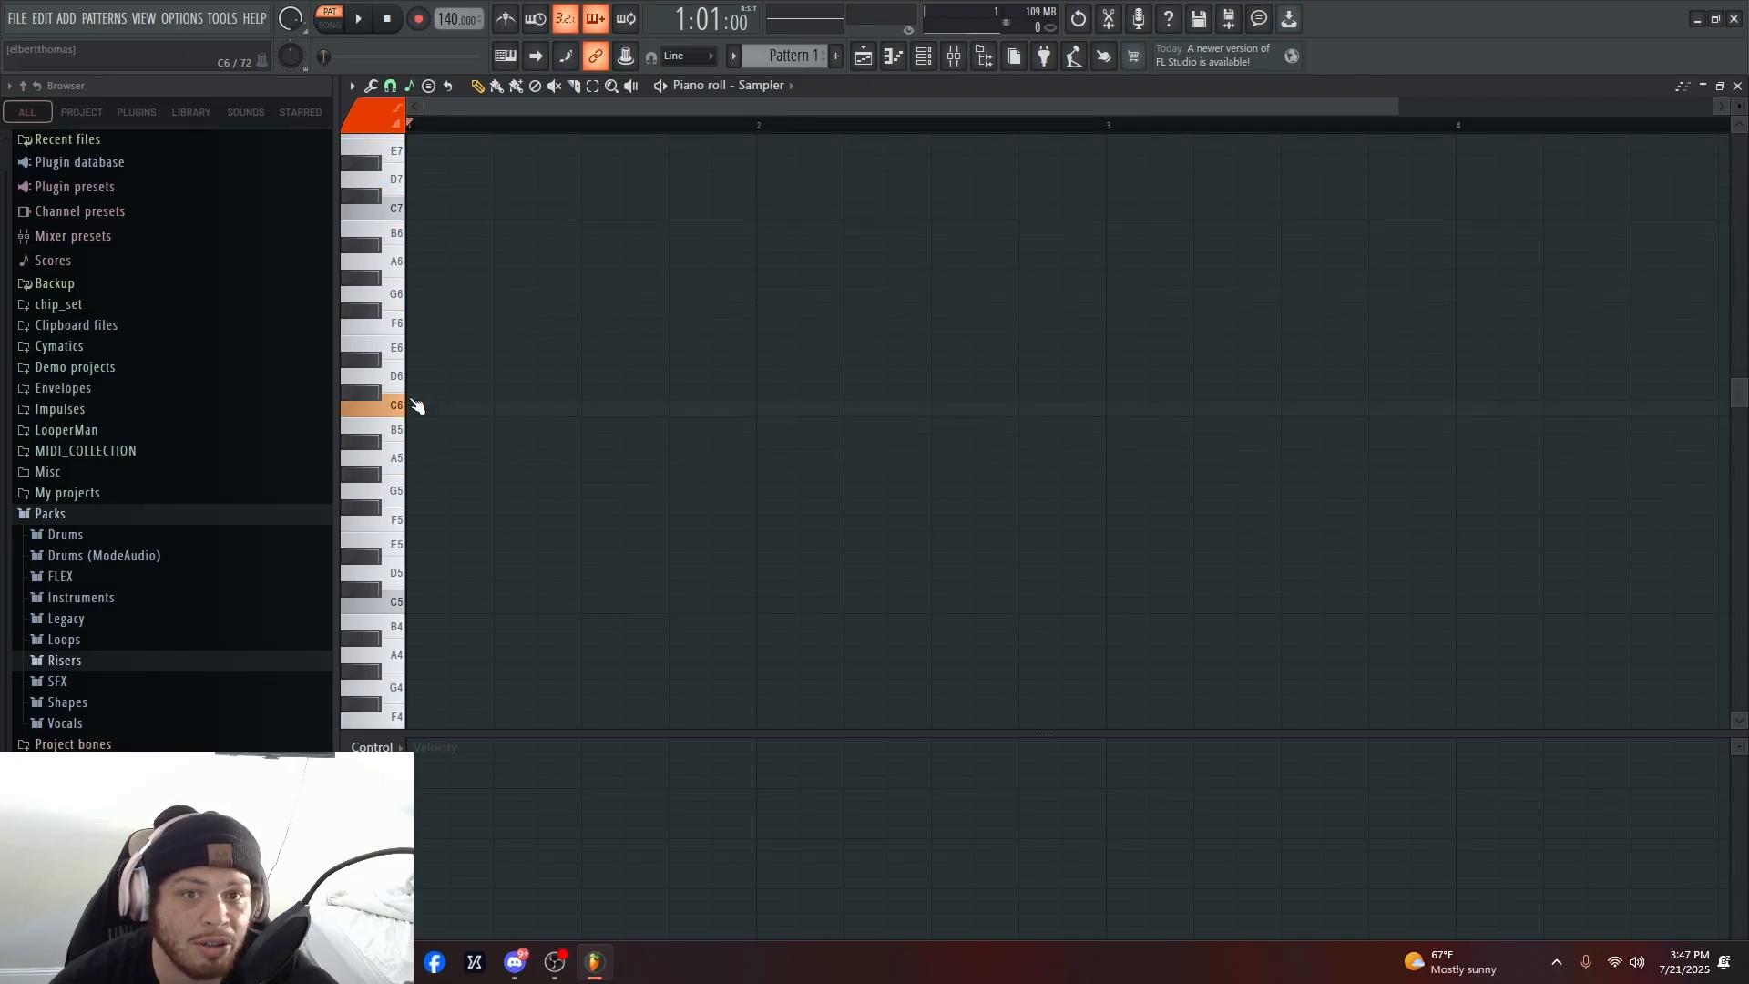
click(541, 360)
drag(541, 361, 412, 376)
click(456, 326)
click(543, 294)
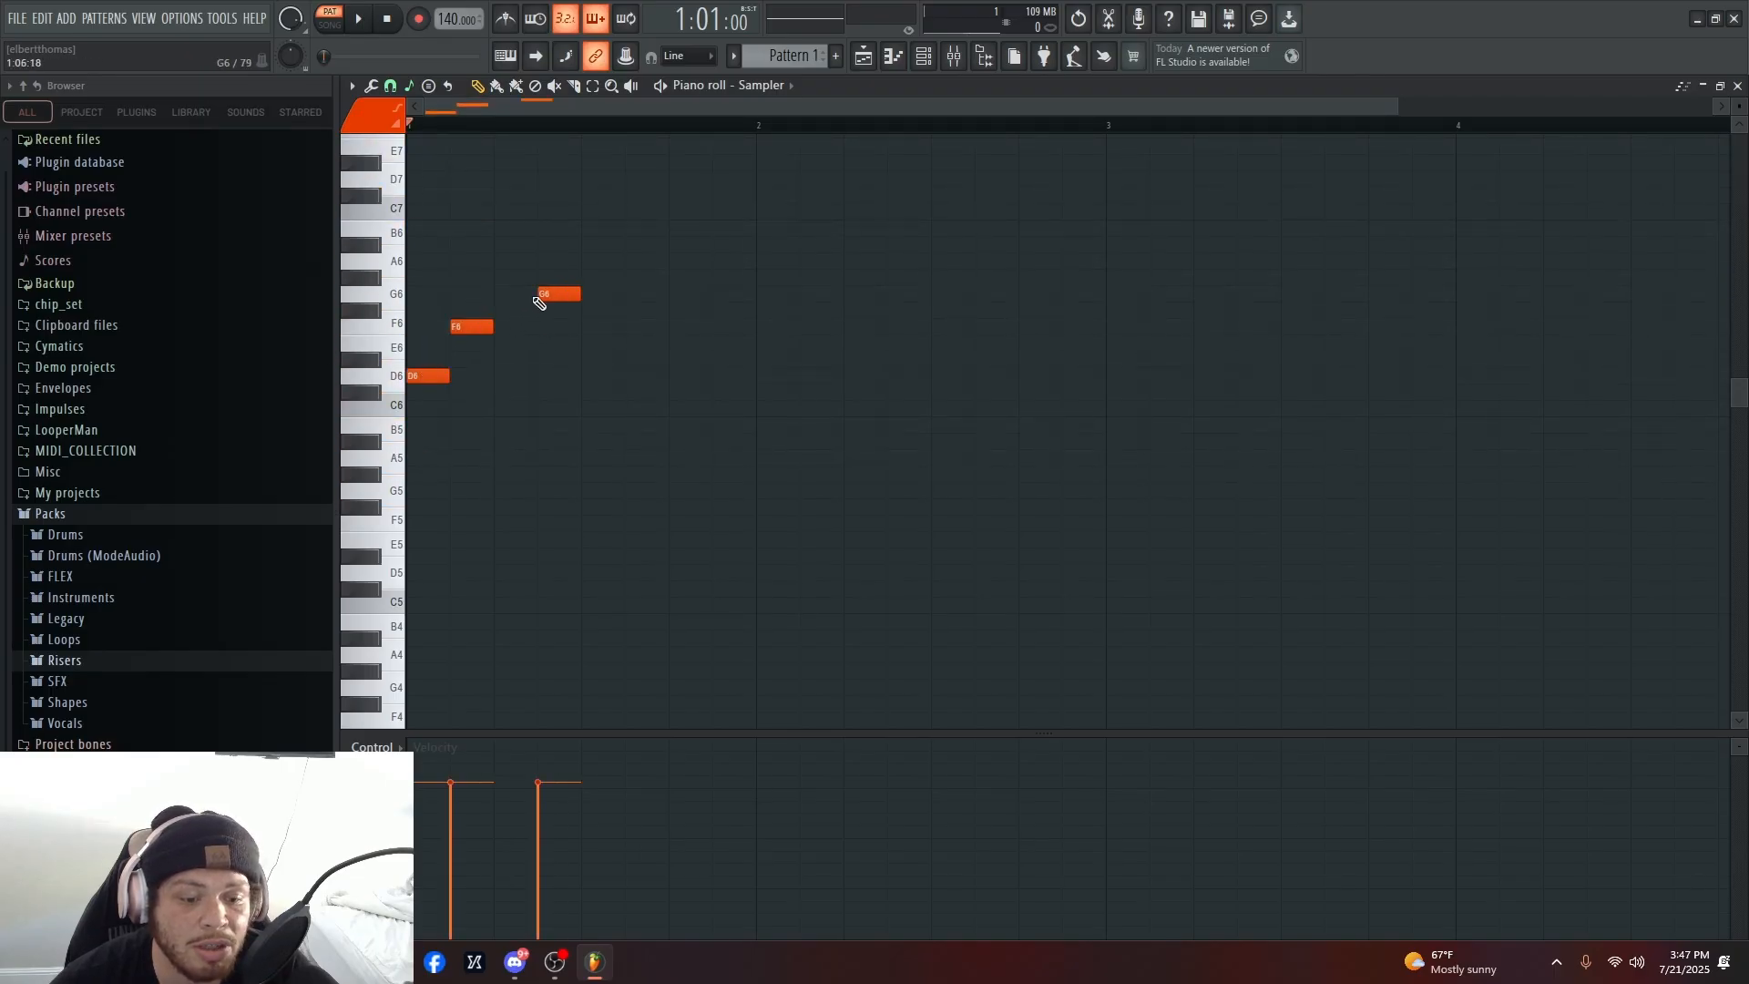
click(544, 277)
click(511, 244)
drag(561, 276, 558, 310)
- Delete every note from the piano roll
right_click(556, 311)
right_click(550, 294)
right_click(517, 245)
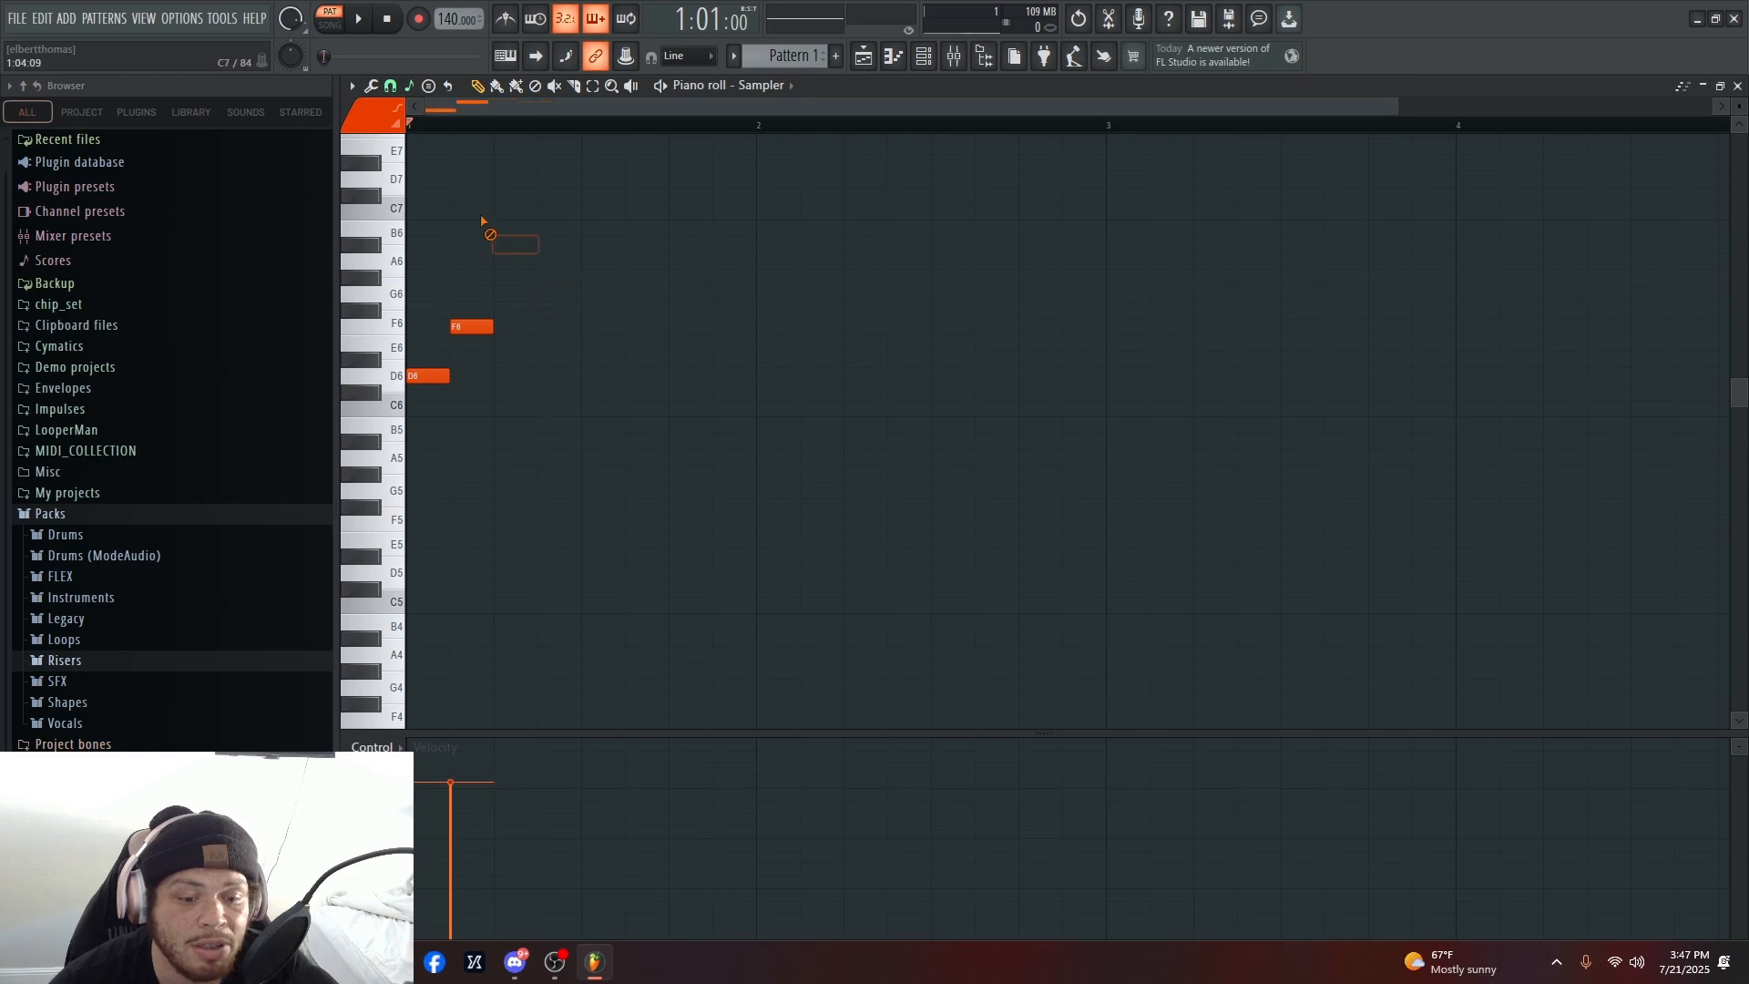
right_click(470, 327)
right_click(430, 375)
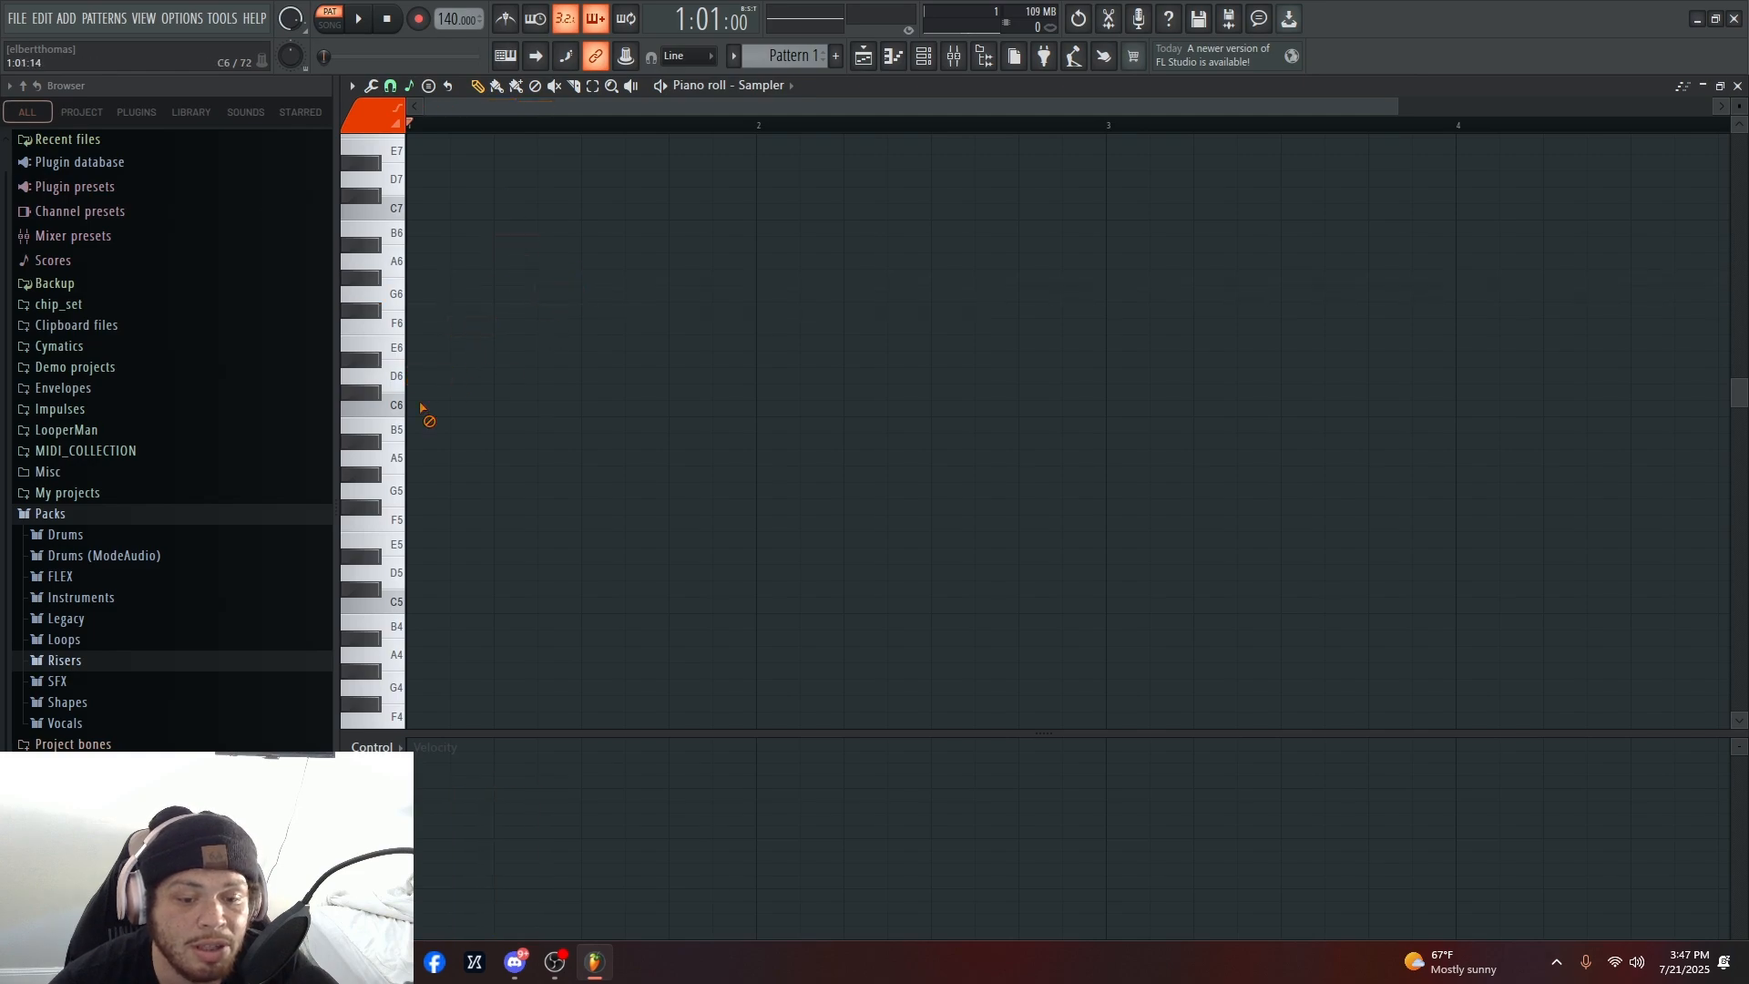
- Reposition the Channel rack over the upper part of the piano roll and hide it
click(926, 58)
drag(1005, 195, 827, 151)
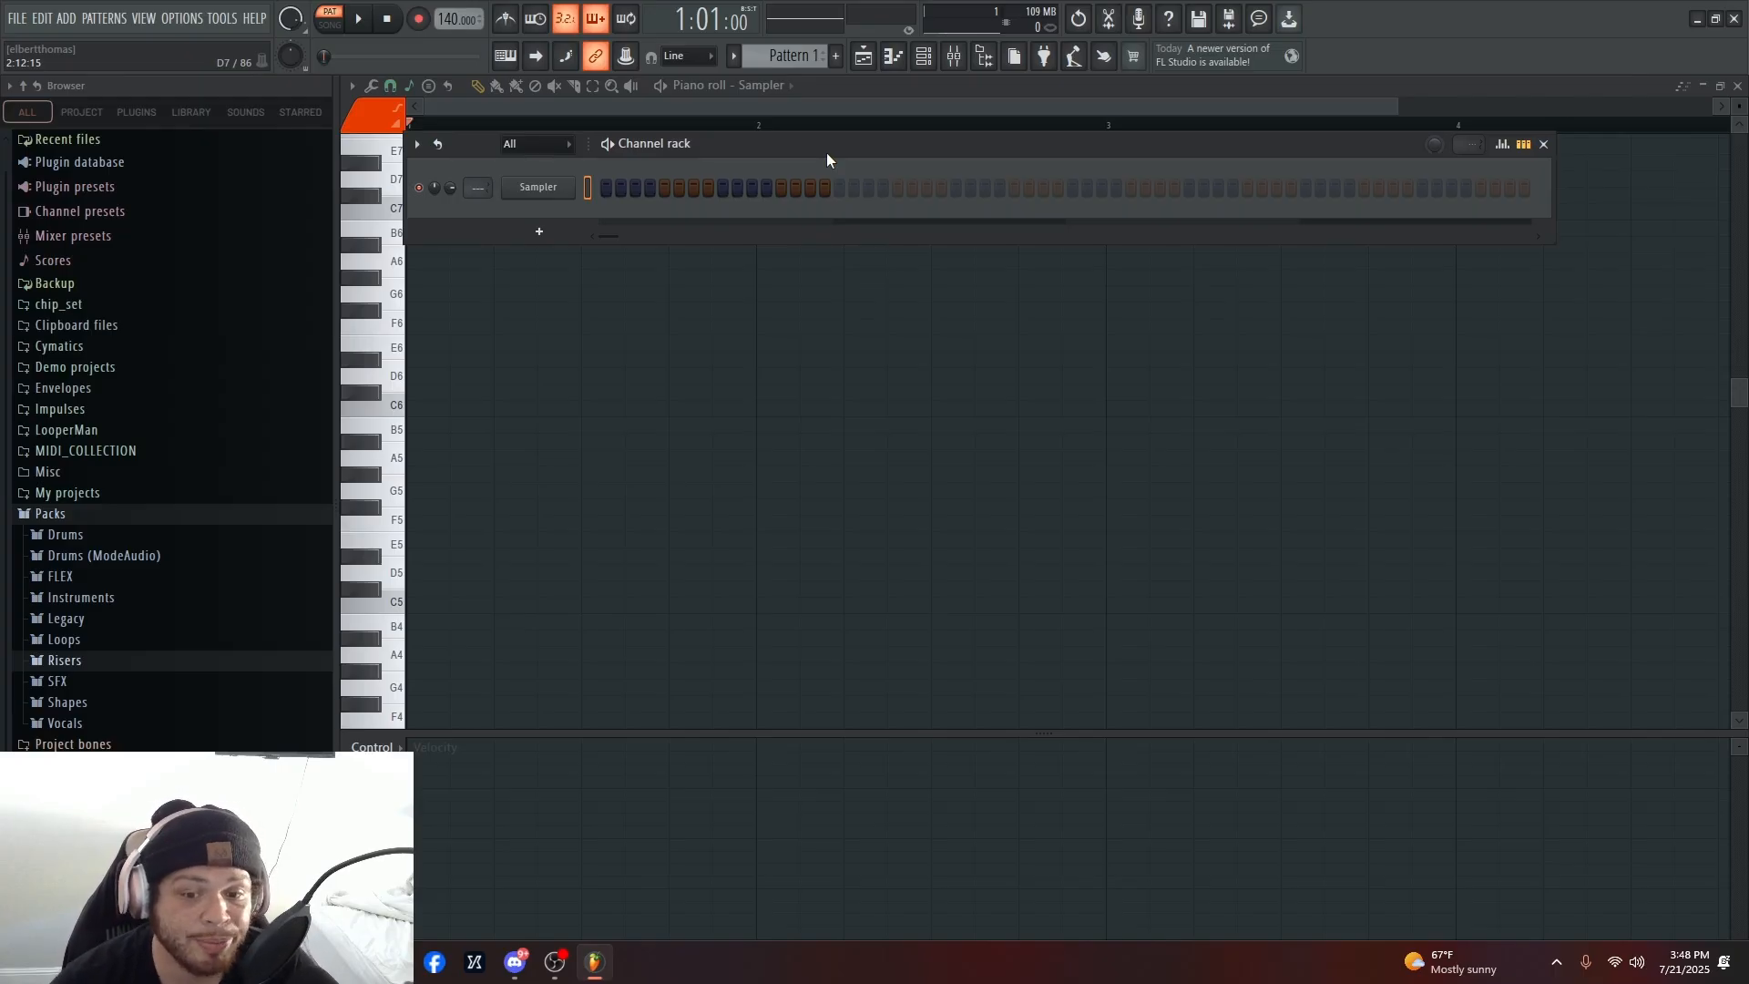
click(923, 56)
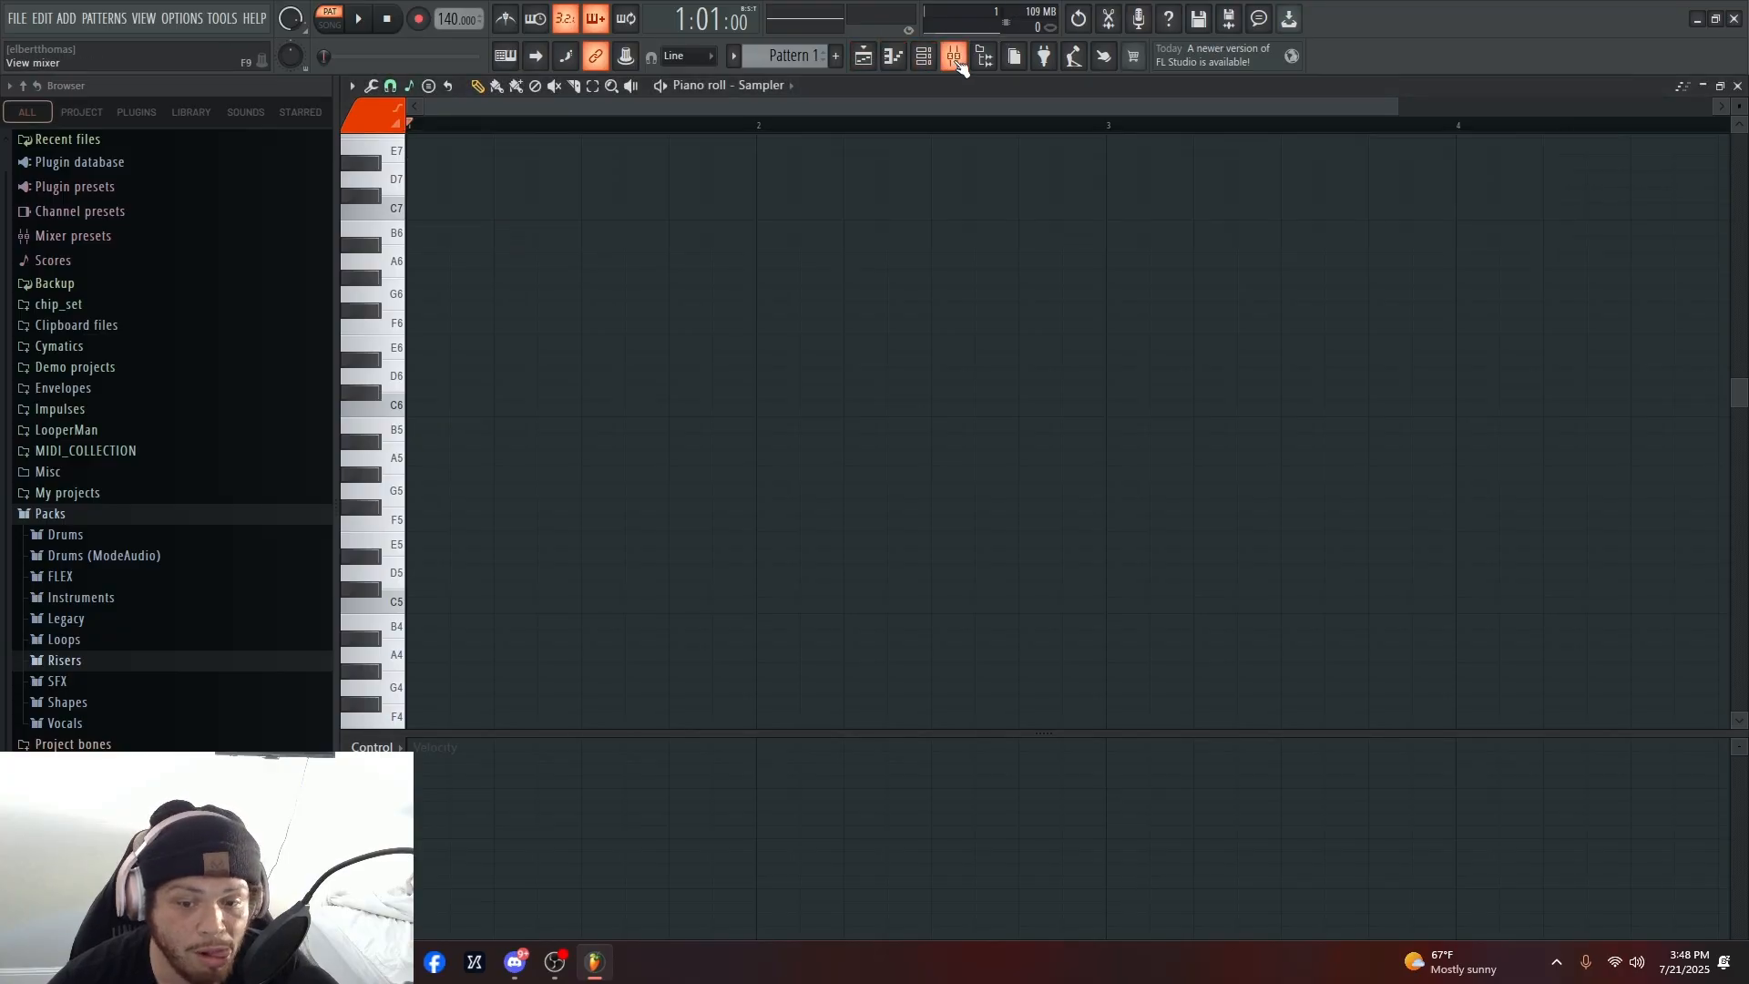
- Open the mixer, try the volume faders of the first insert tracks and undo the fader changes
click(974, 60)
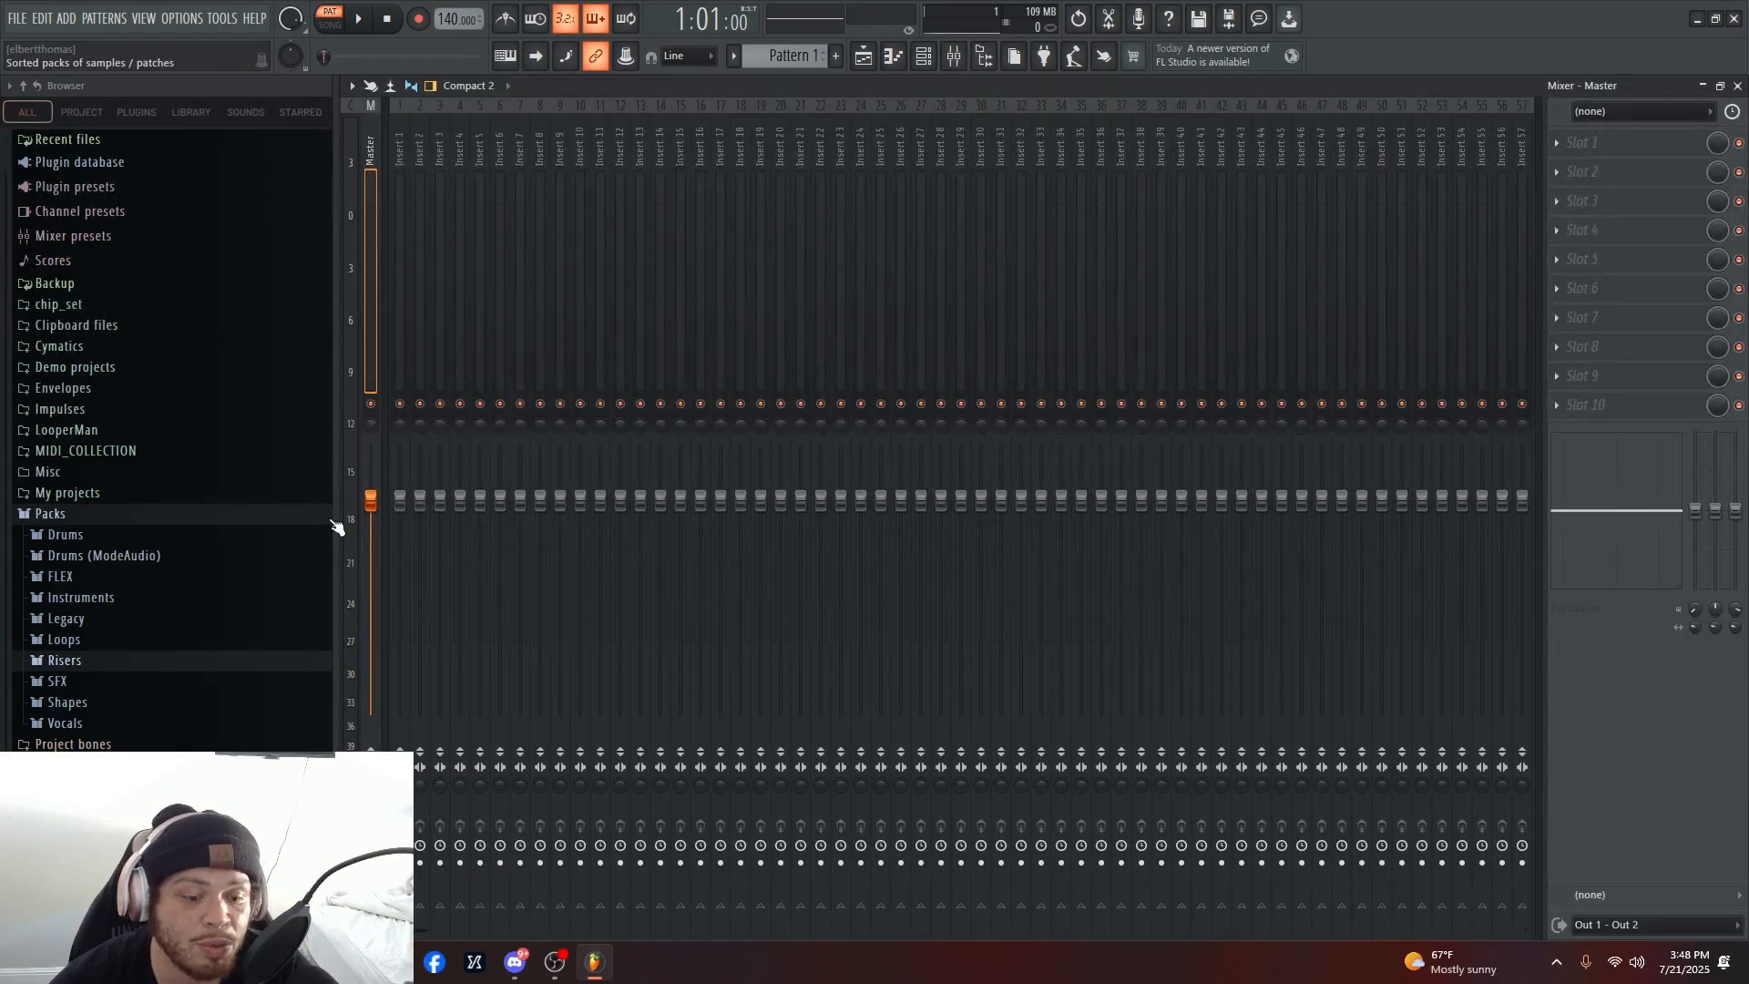
mouse_move(400, 500)
mouse_down()
mouse_move(399, 447)
mouse_move(400, 520)
mouse_move(420, 502)
mouse_move(420, 453)
mouse_move(420, 489)
mouse_up()
key(ctrl+z)
key(ctrl+z)
key(ctrl+z)
key(ctrl+z)
key(ctrl+z)
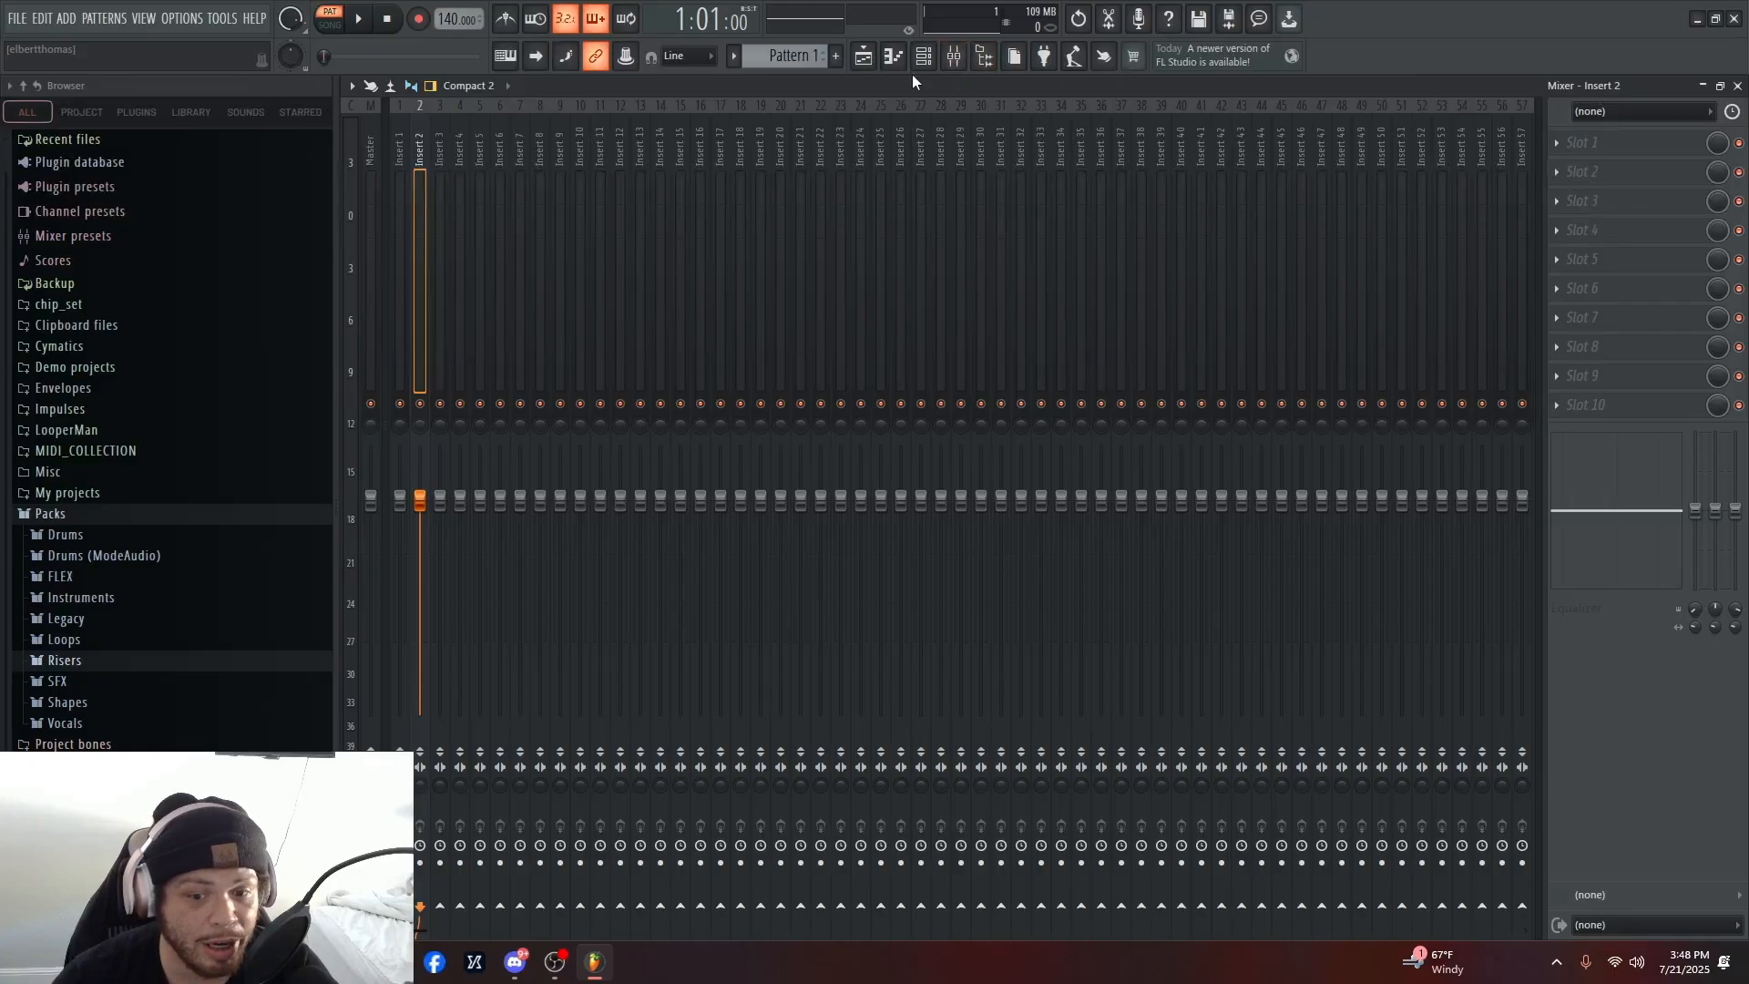
- Hide and show the Browser several times, leaving it visible
click(996, 54)
click(996, 55)
click(996, 55)
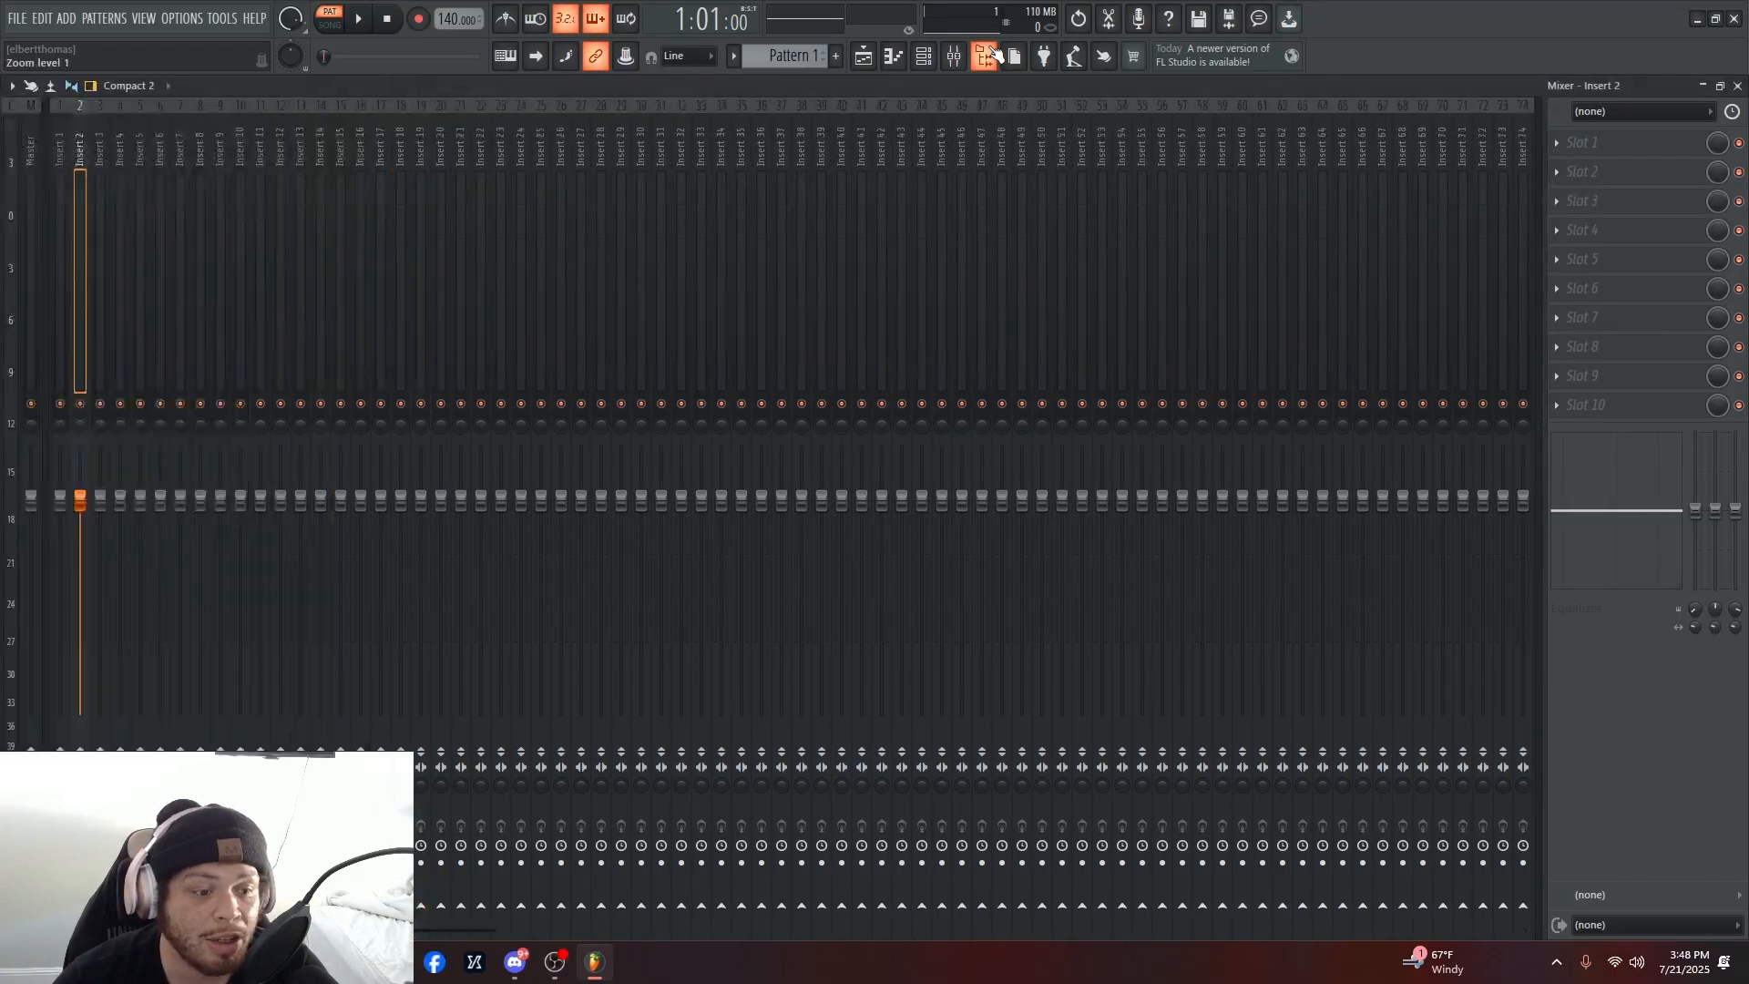
click(995, 55)
click(996, 55)
click(995, 54)
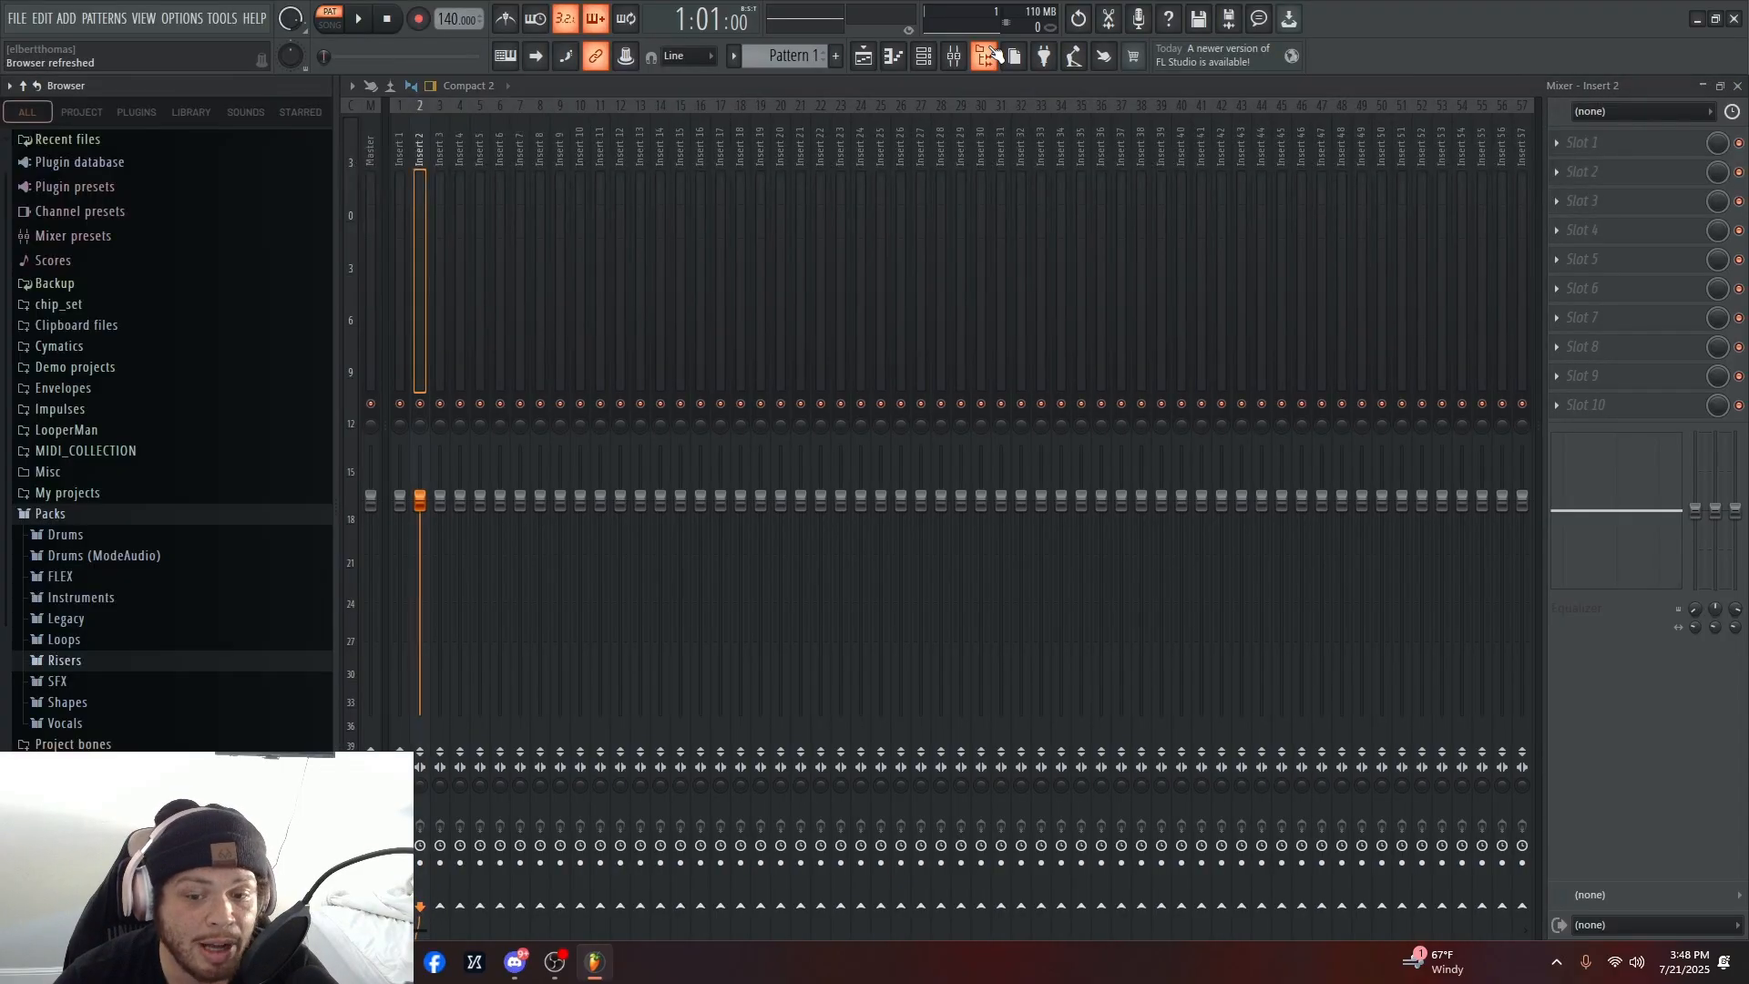
click(996, 55)
click(996, 55)
click(996, 55)
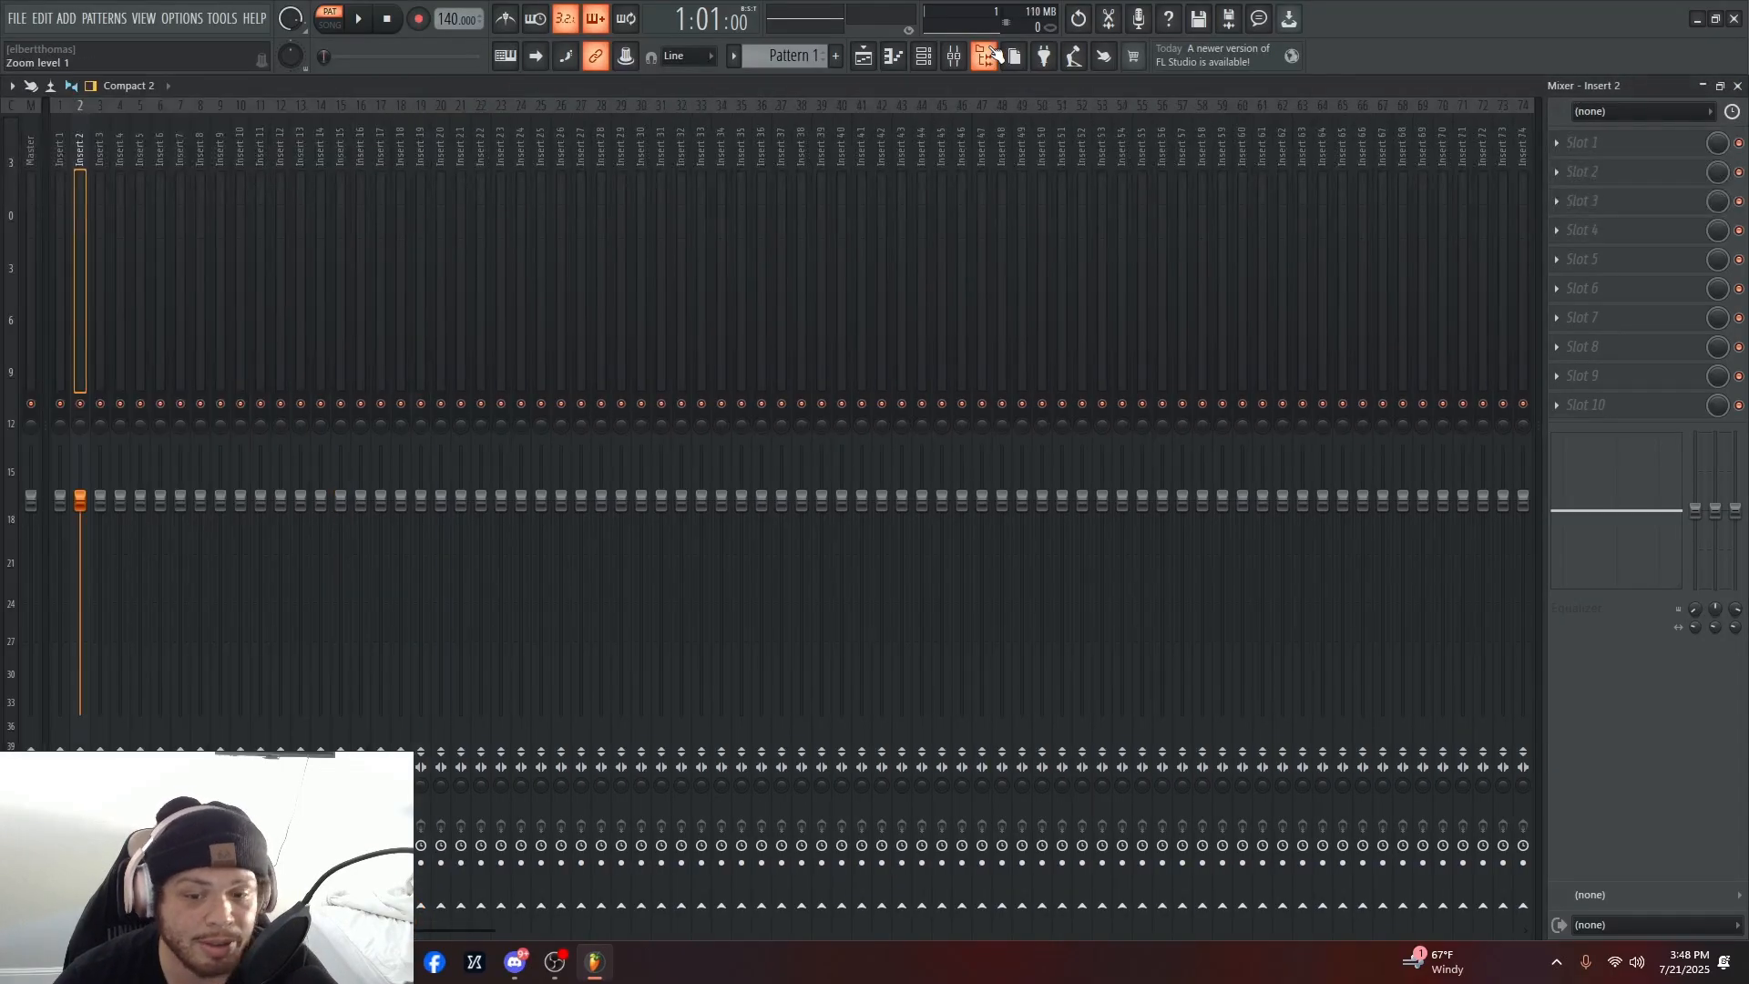
click(996, 55)
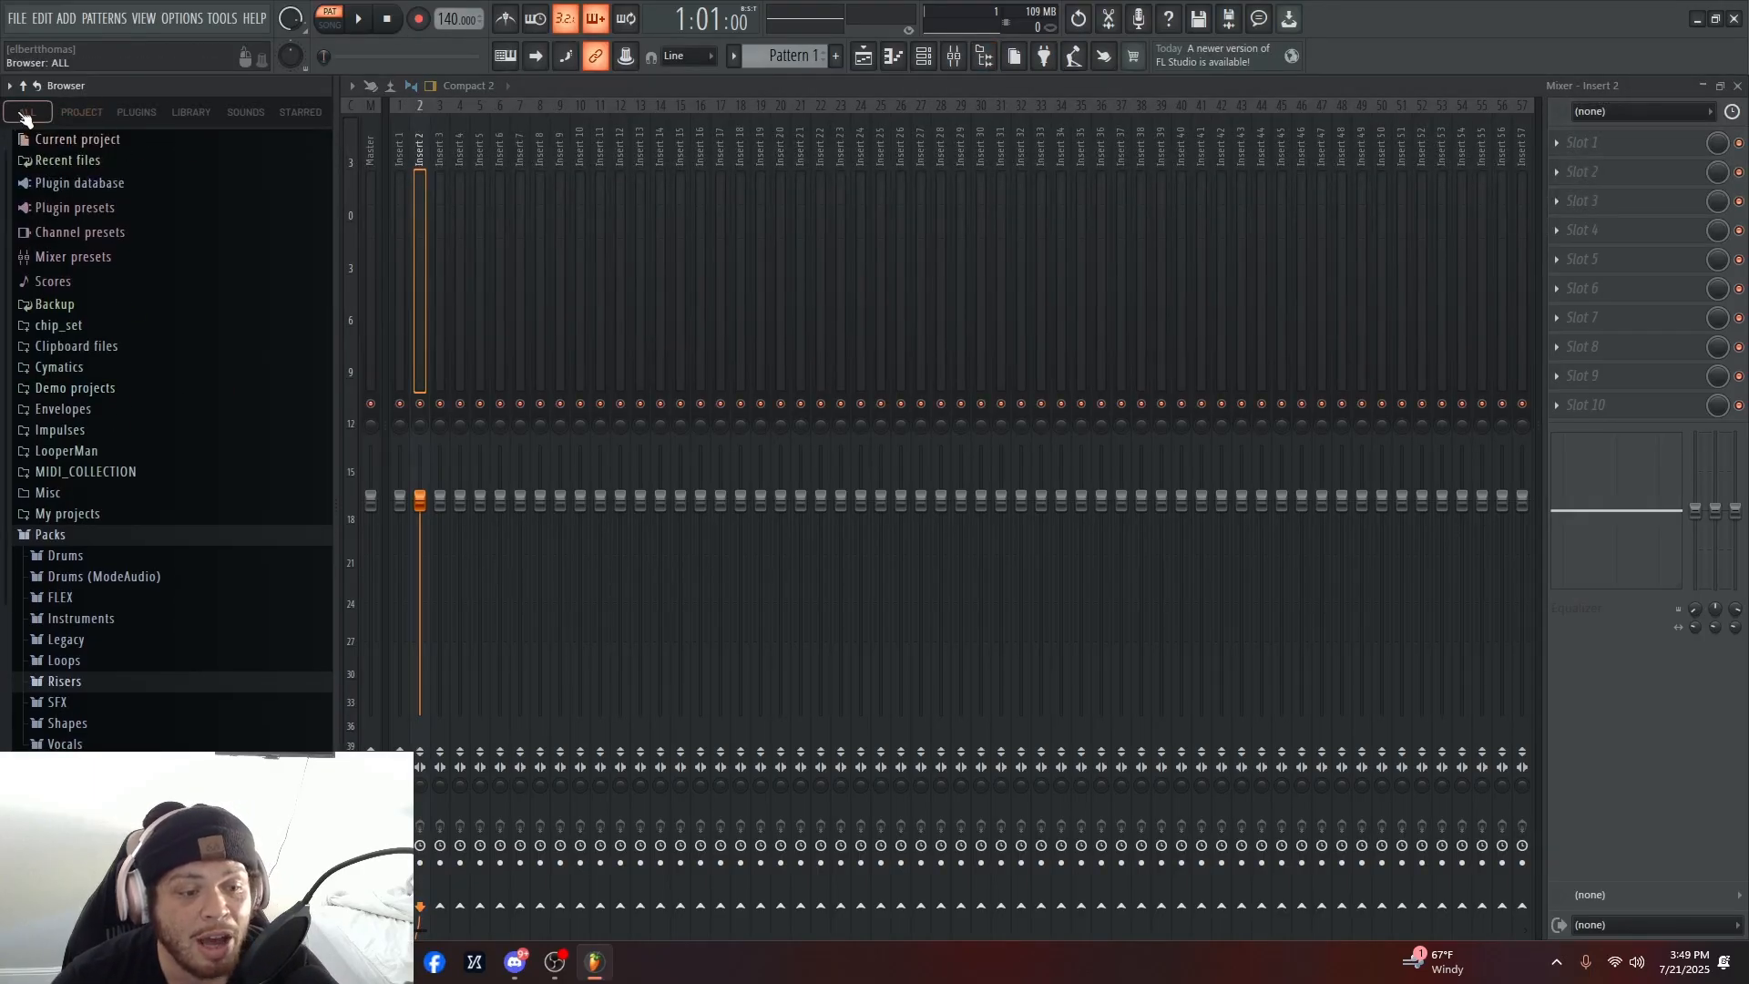
- Look through the Browser's folder list and collapse the Packs folder
scroll(96, 451, down, 3)
scroll(98, 446, up, 3)
scroll(96, 442, down, 3)
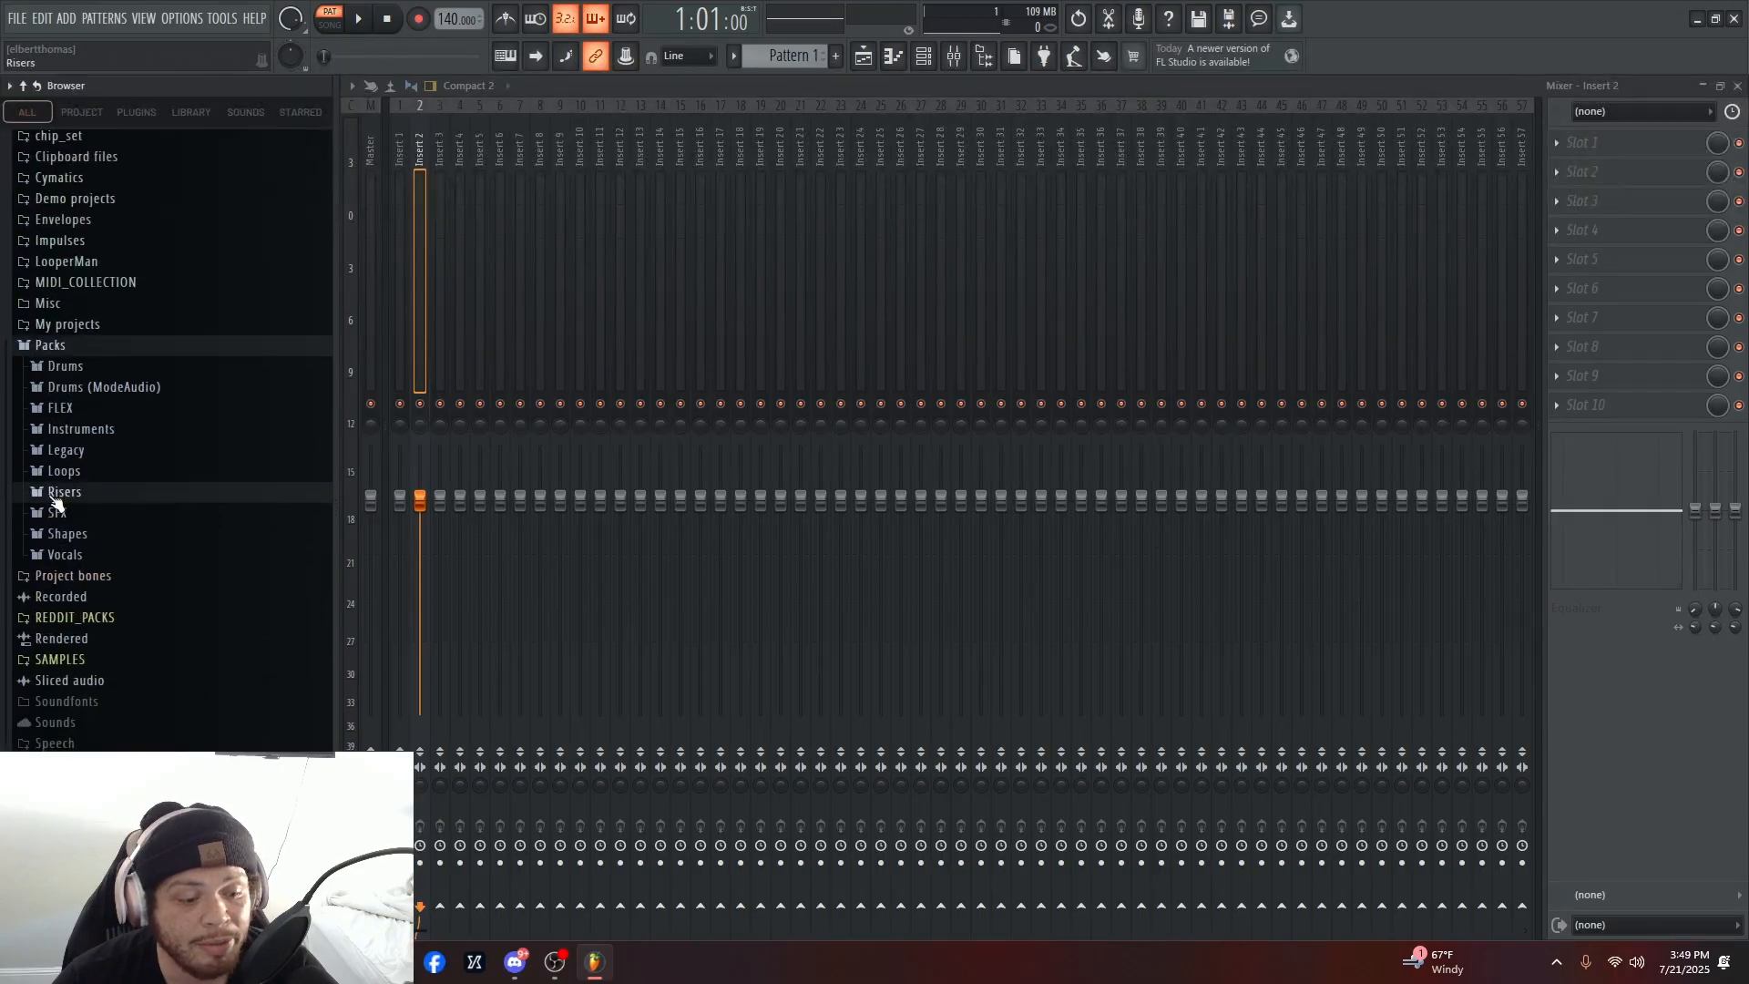
click(57, 343)
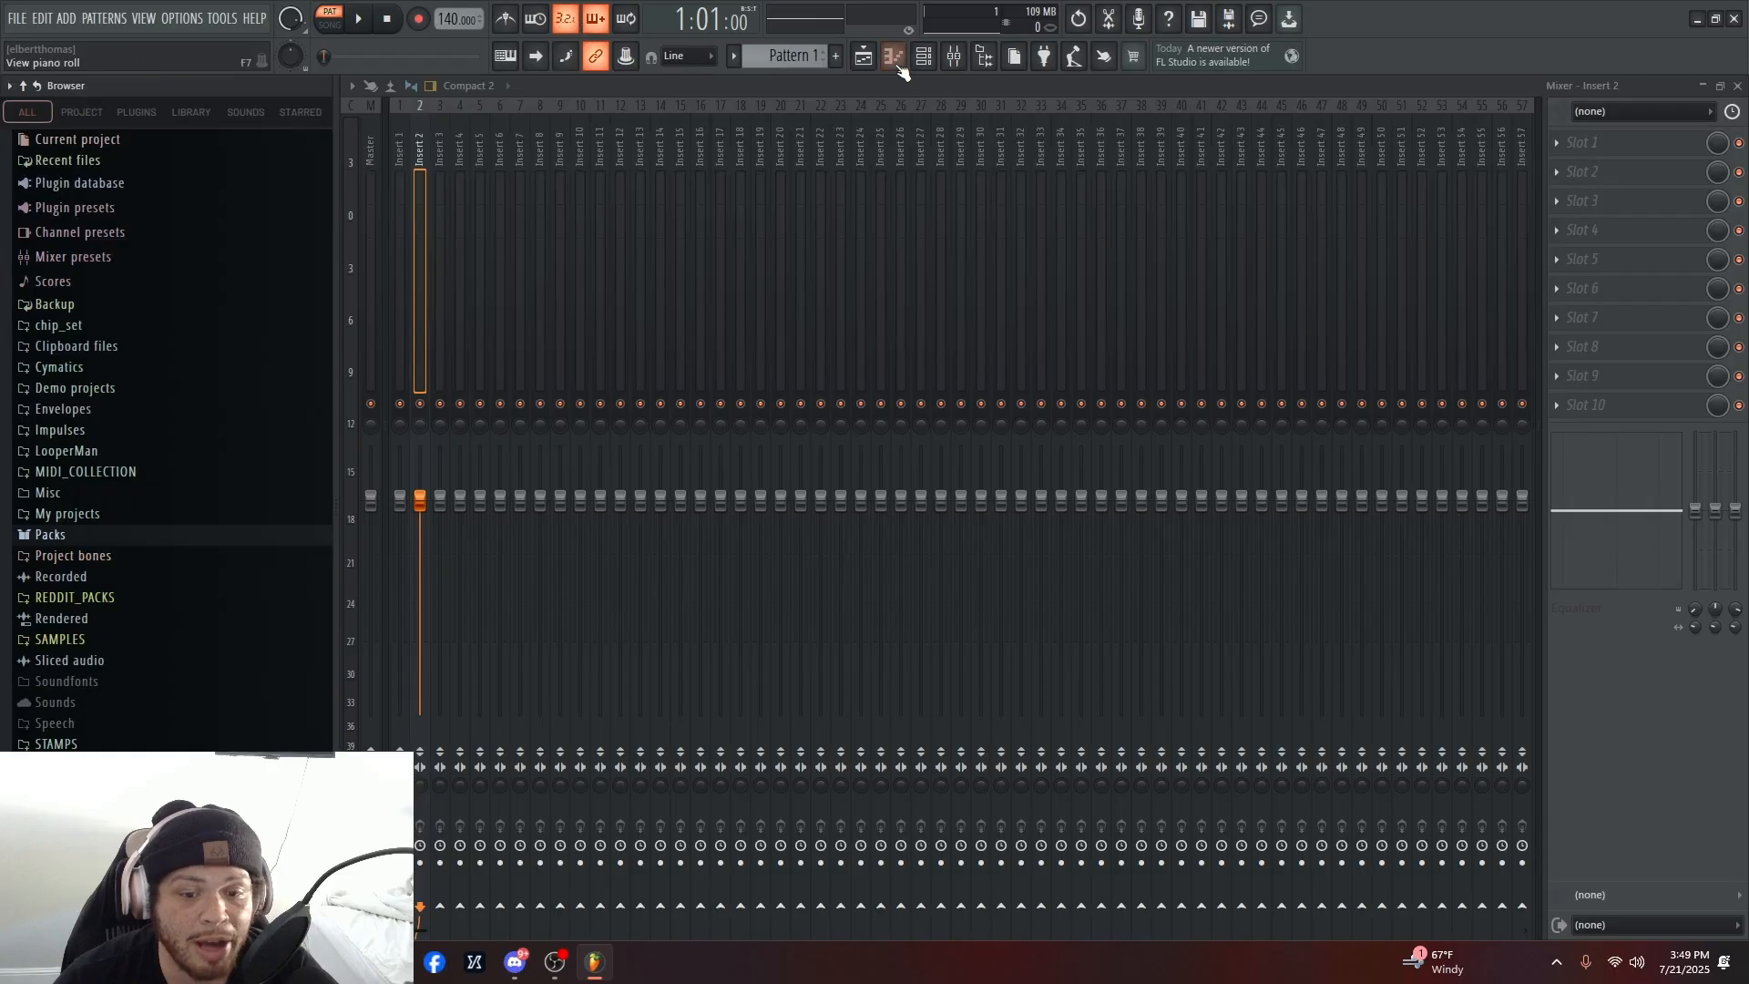
- Show the Channel rack over the mixer and hide it again
click(923, 56)
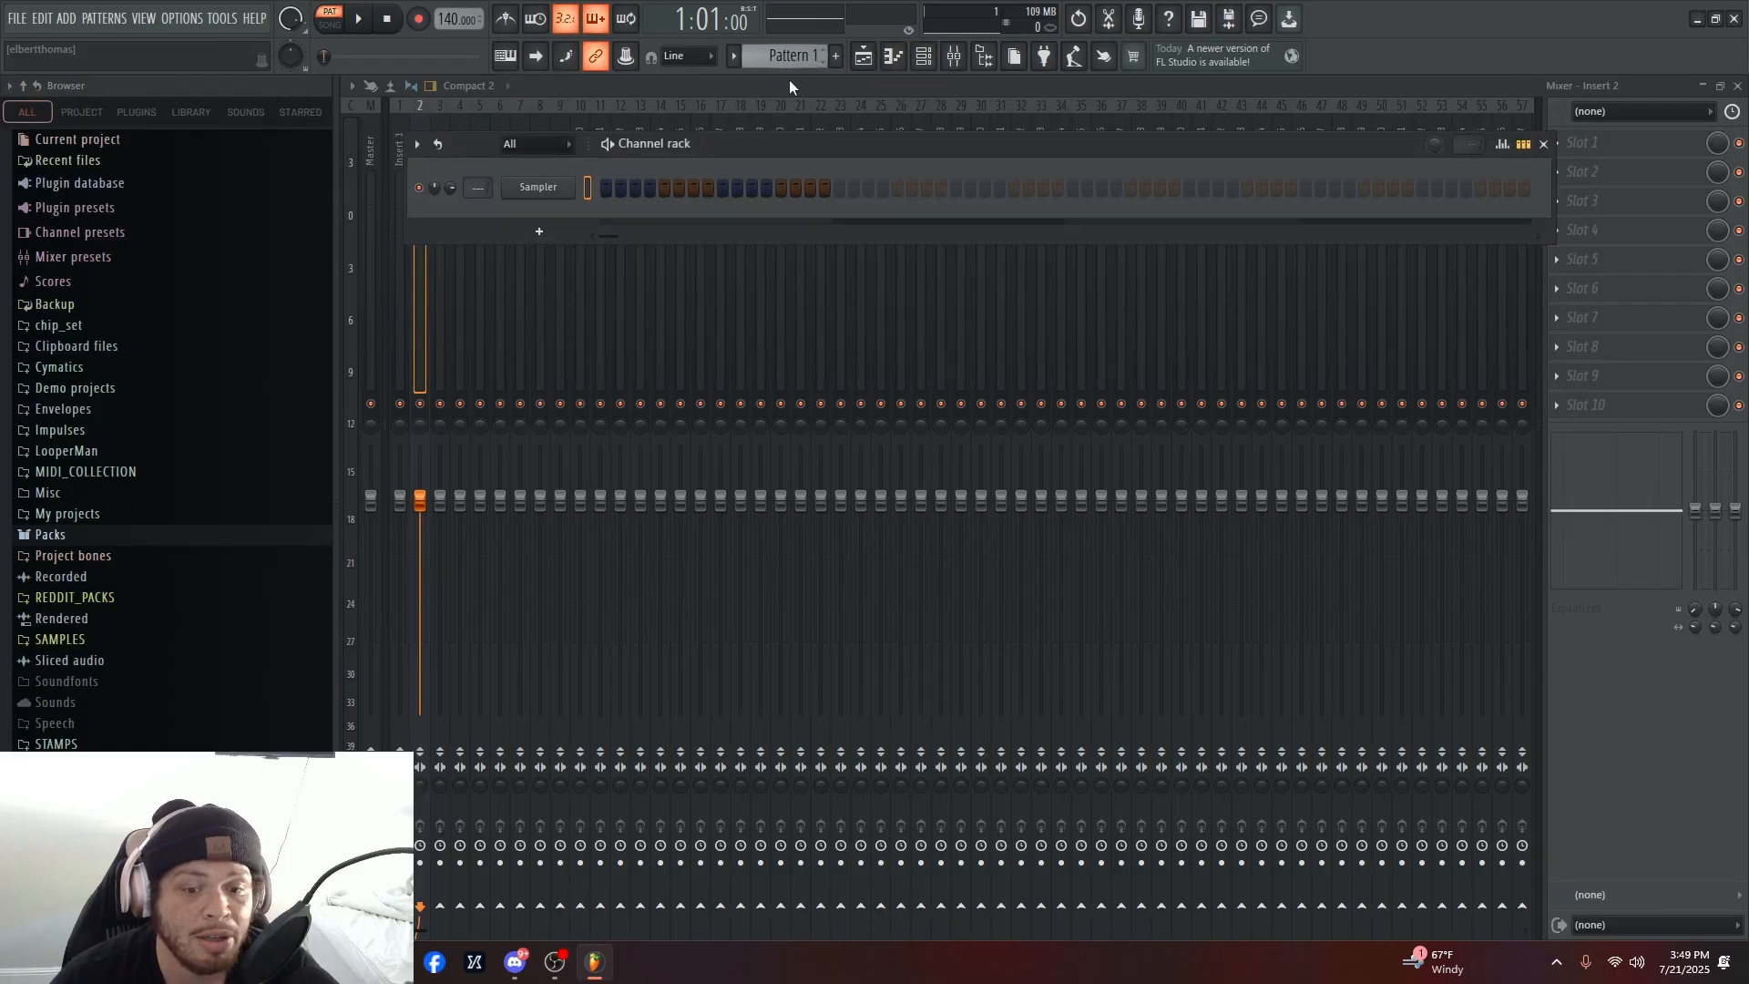
key(F6)
- View the pattern selector's options and try to add a pattern named "sdf"
click(806, 55)
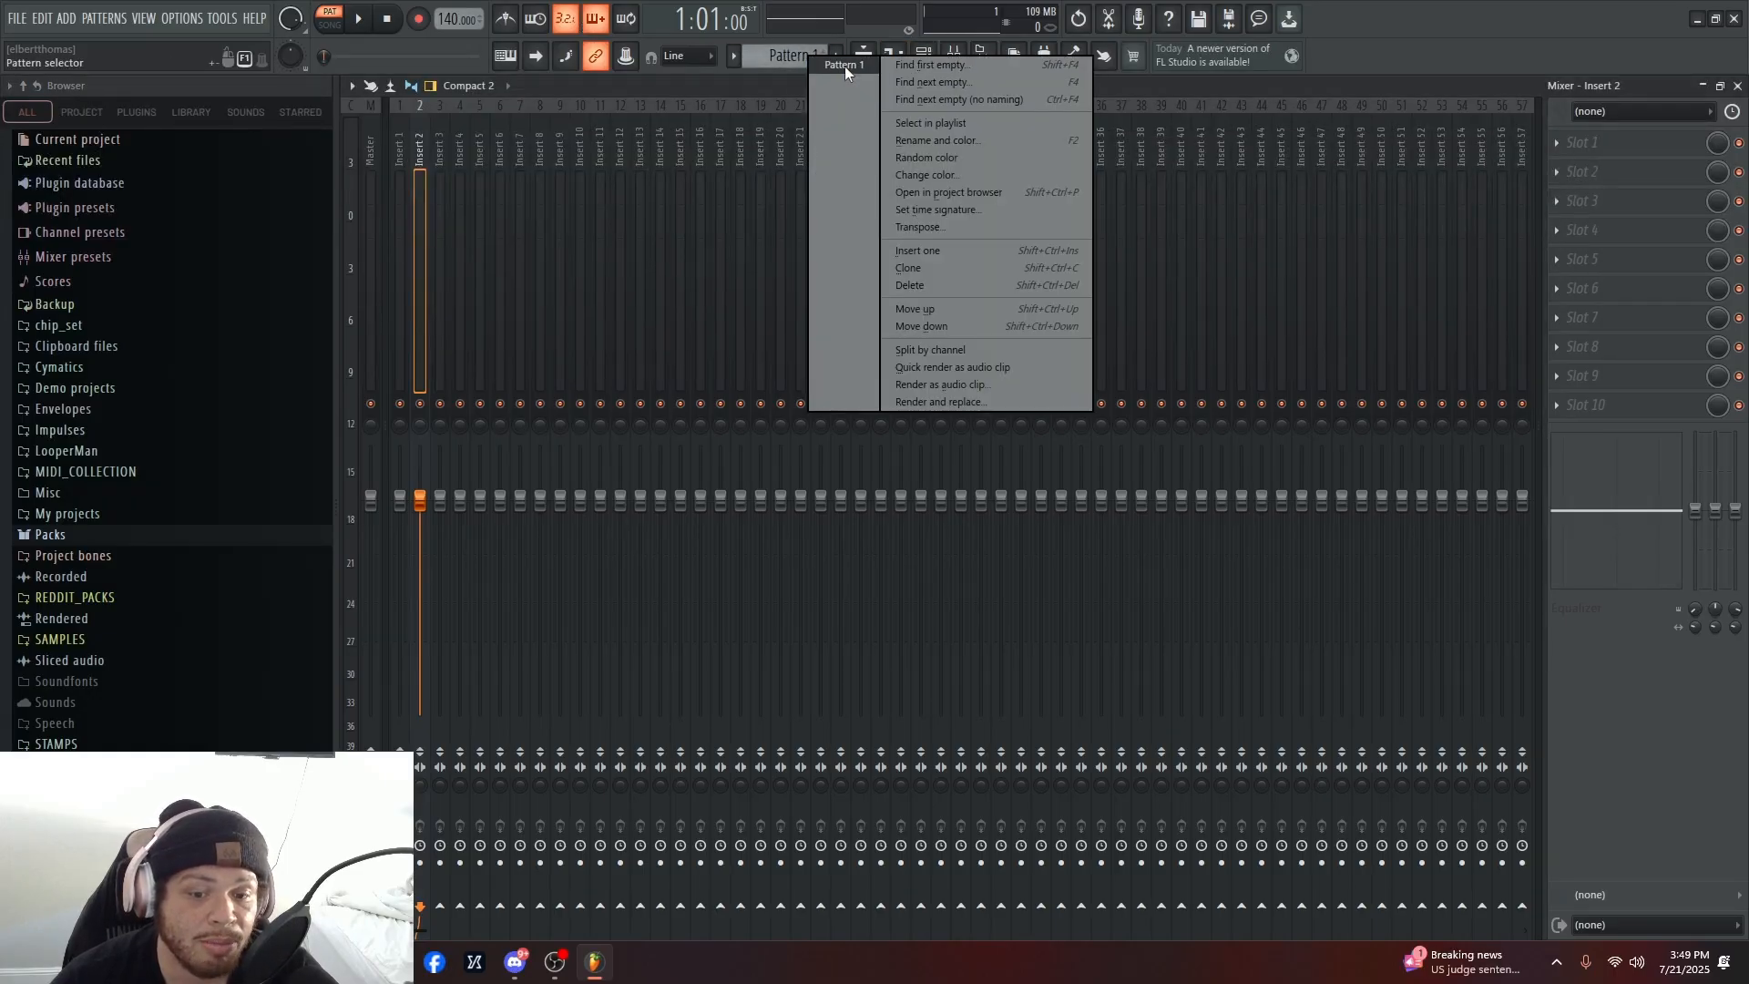
click(792, 57)
click(835, 57)
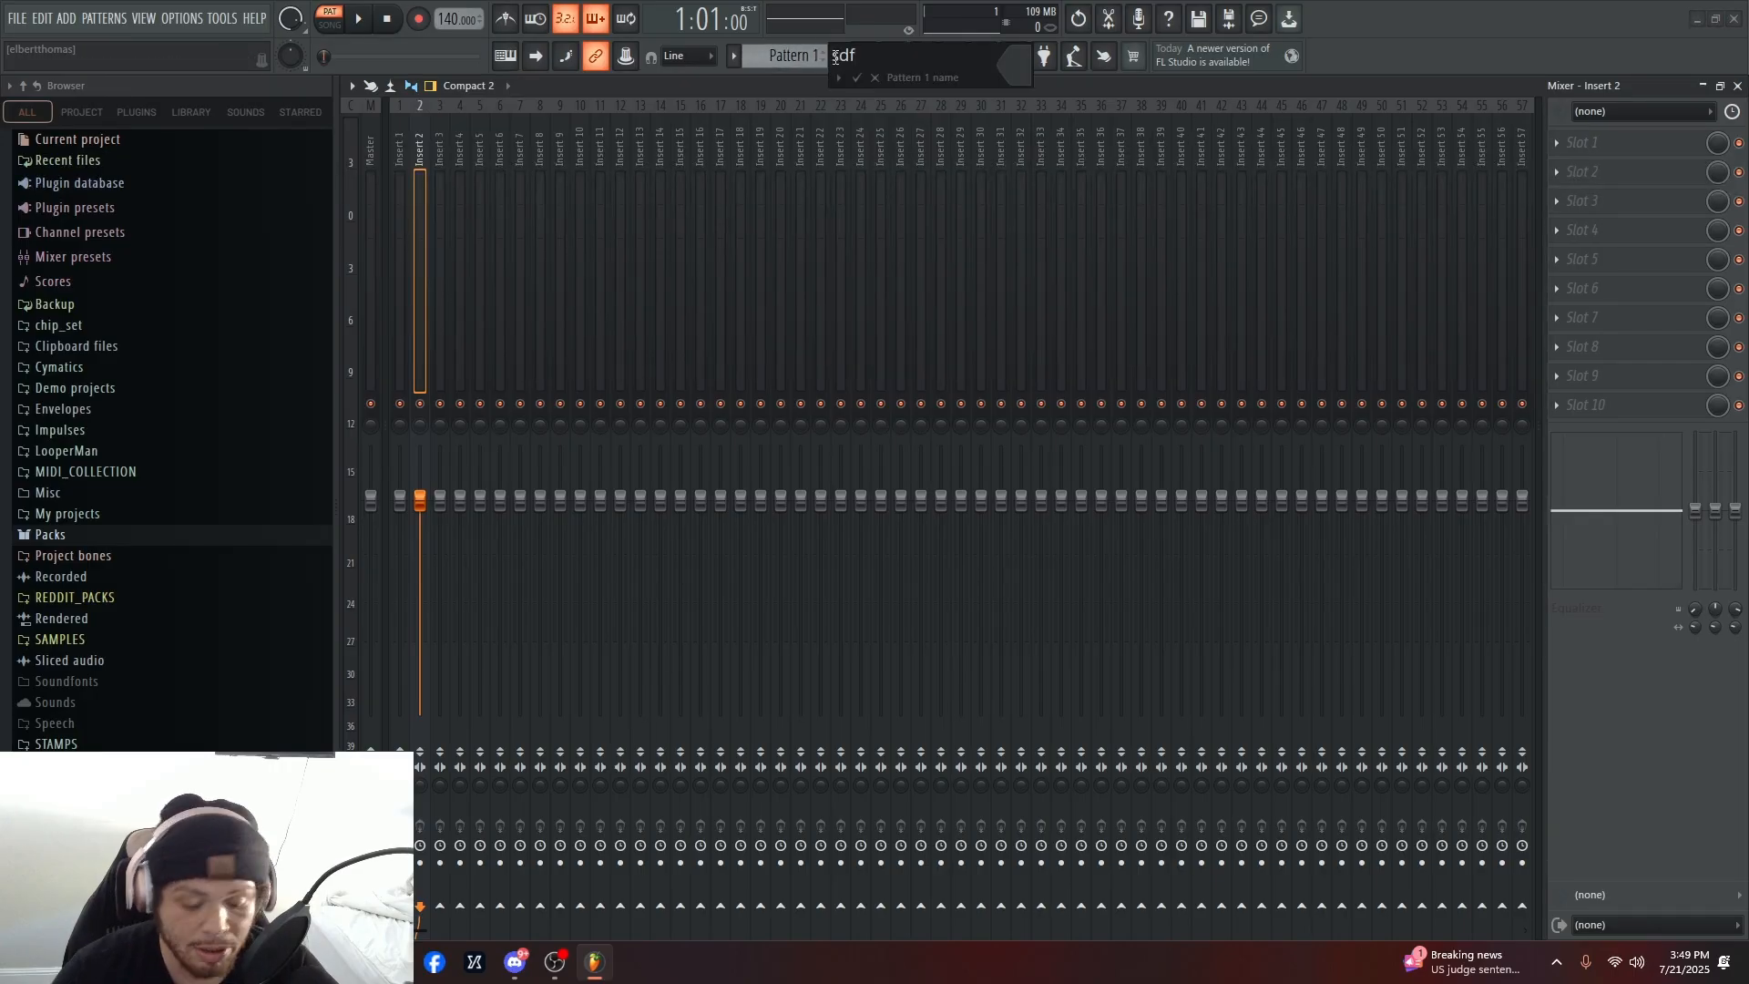
key(Return)
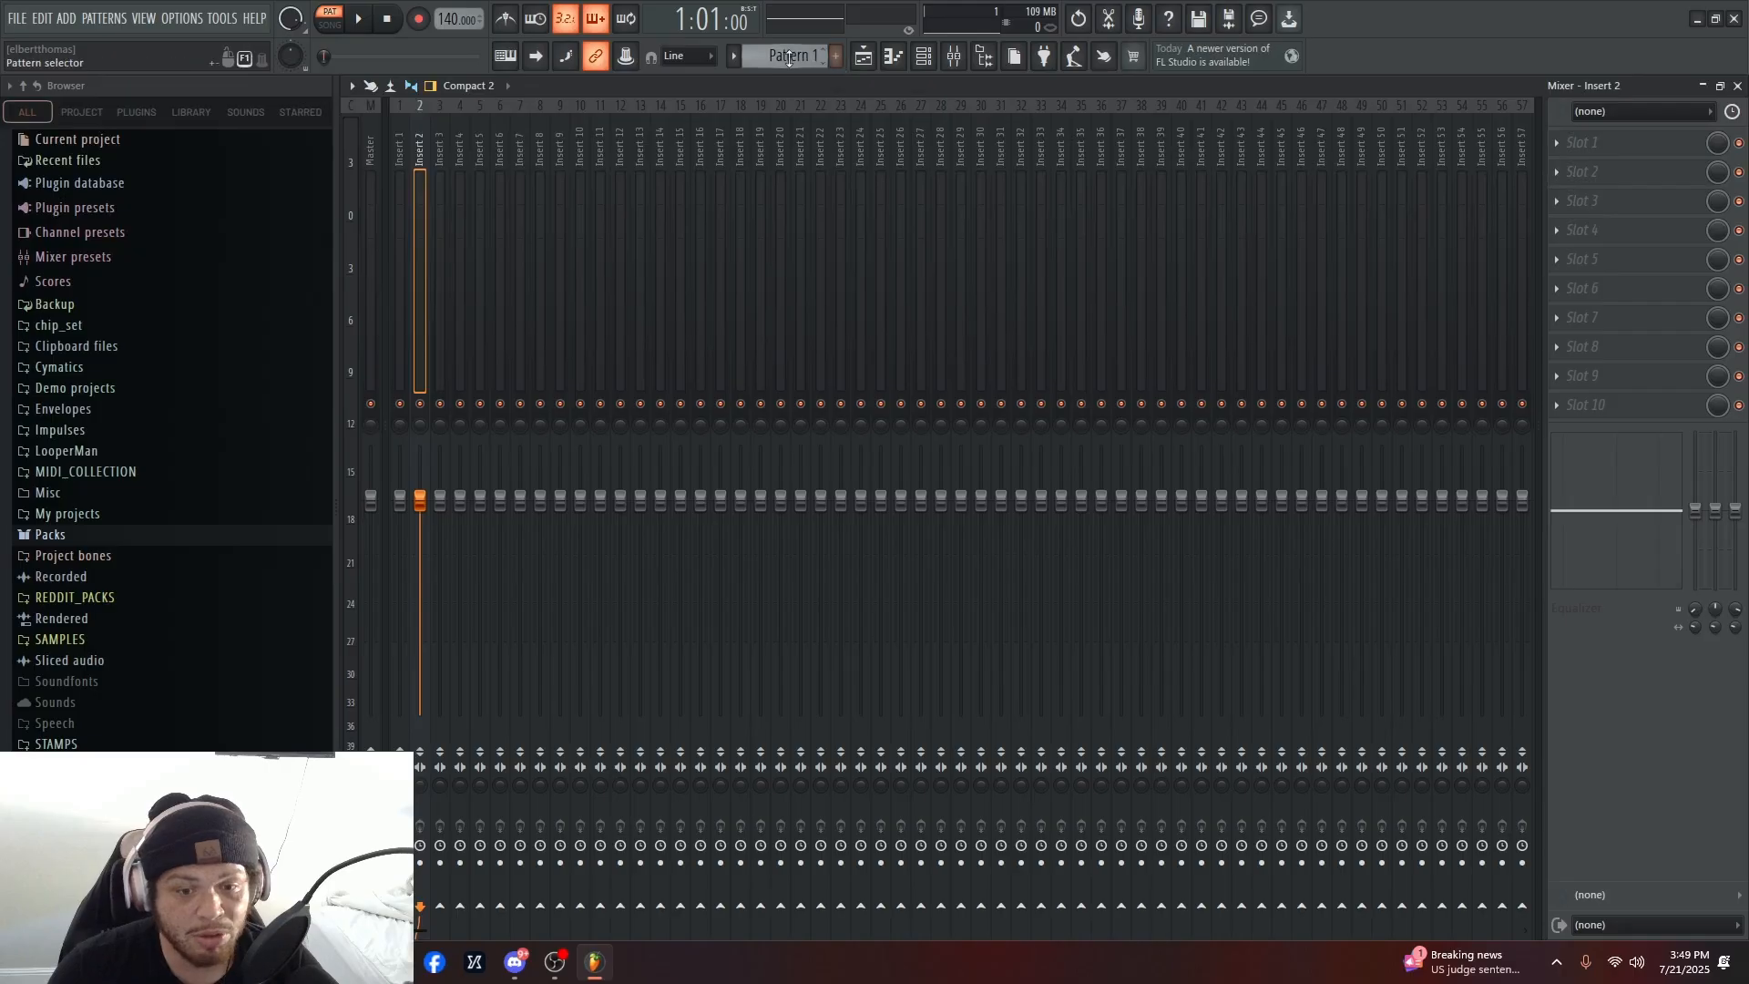
- Clone the current pattern five times
key(ctrl+shift+c)
key(ctrl+shift+c)
key(ctrl+shift+c)
key(ctrl+shift+c)
key(ctrl+shift+c)
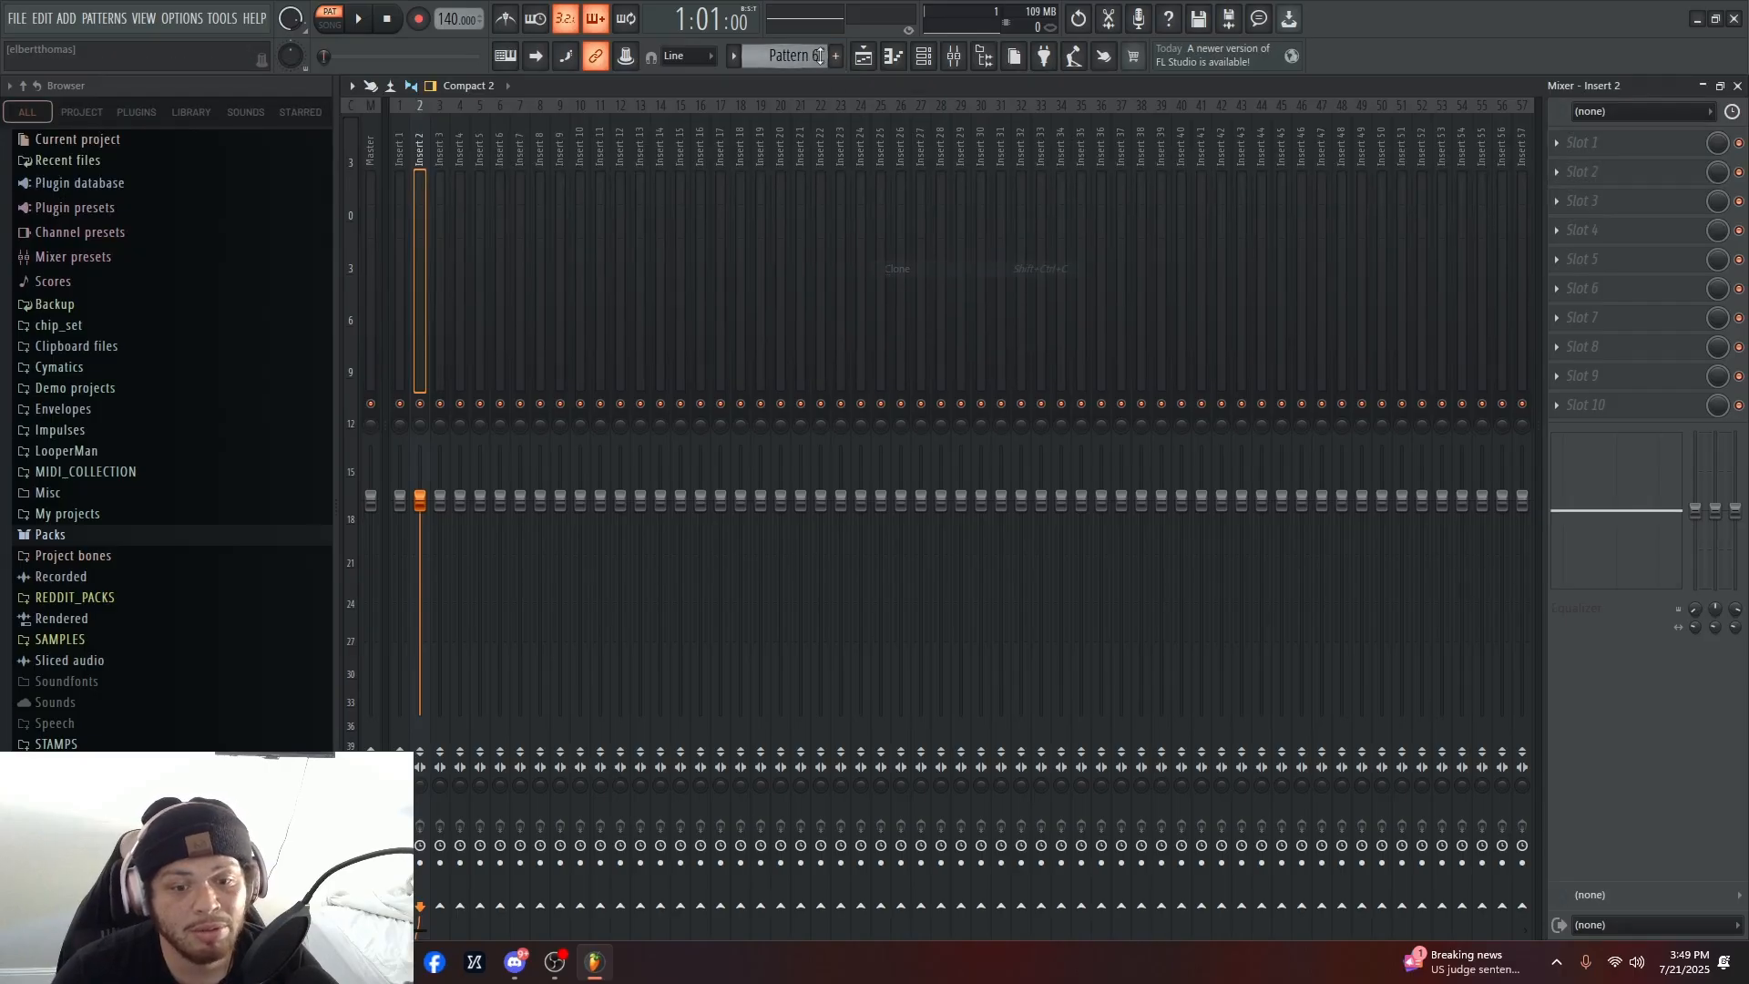
- View the cloned pattern in the piano roll and the Channel rack, and close the rack
click(903, 59)
click(928, 60)
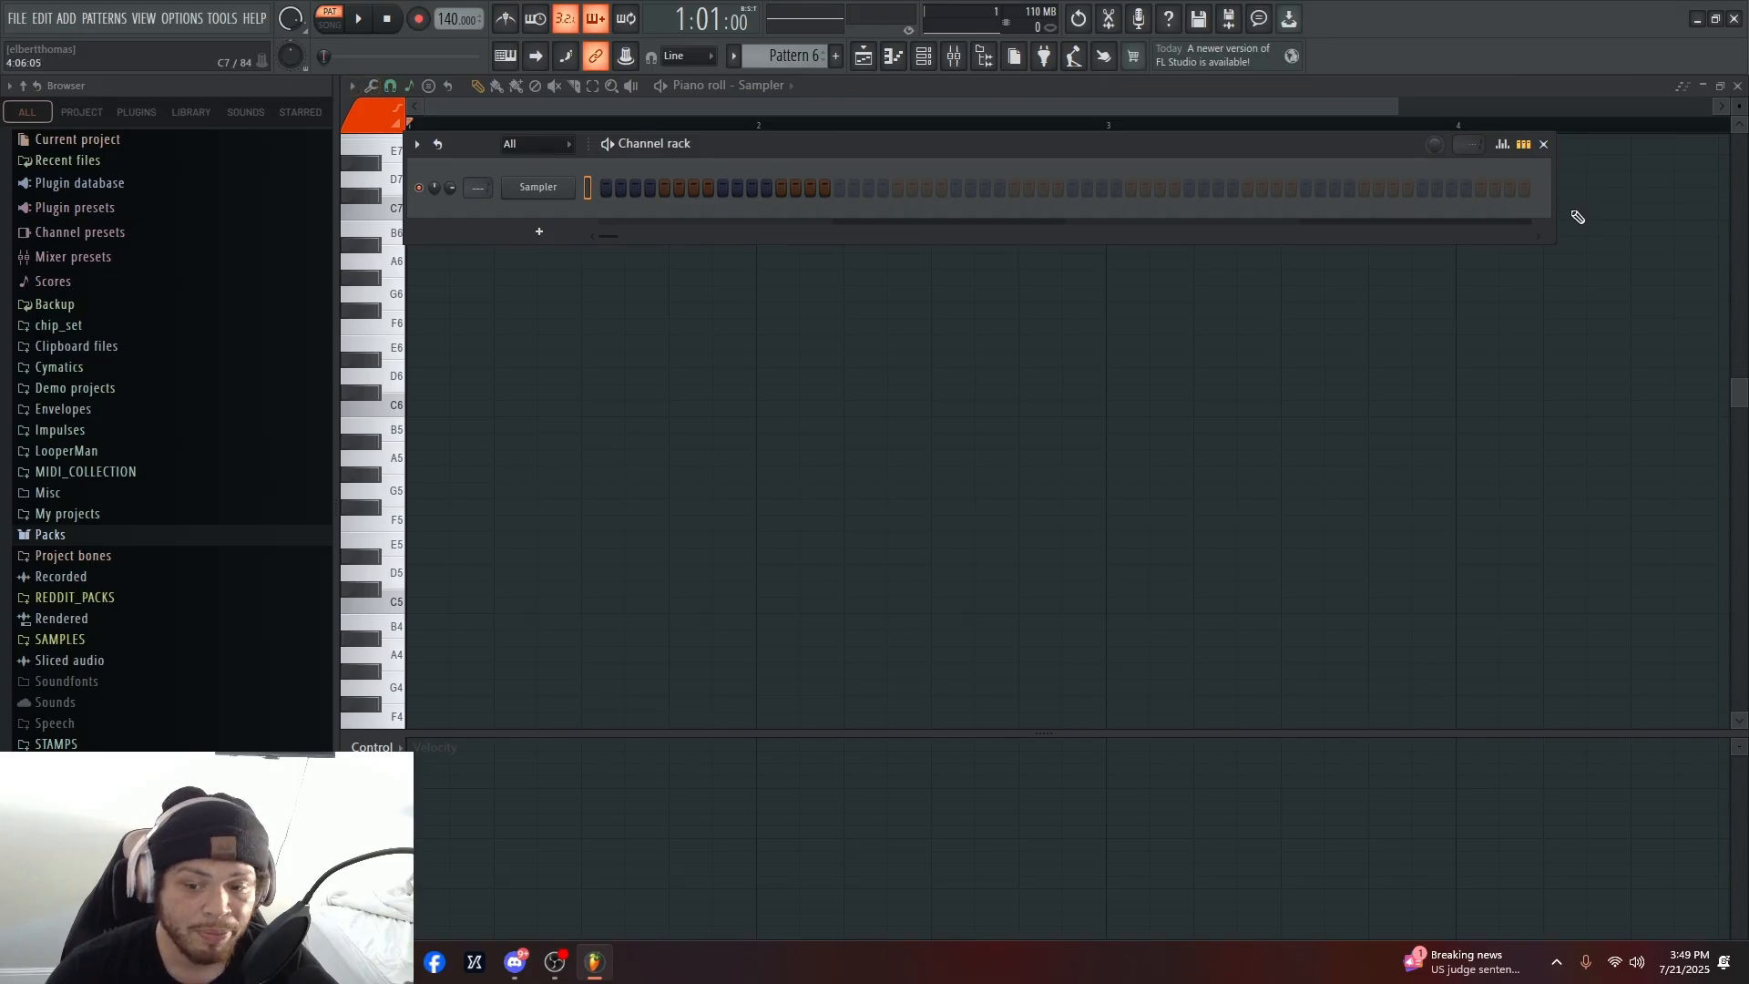
click(1543, 144)
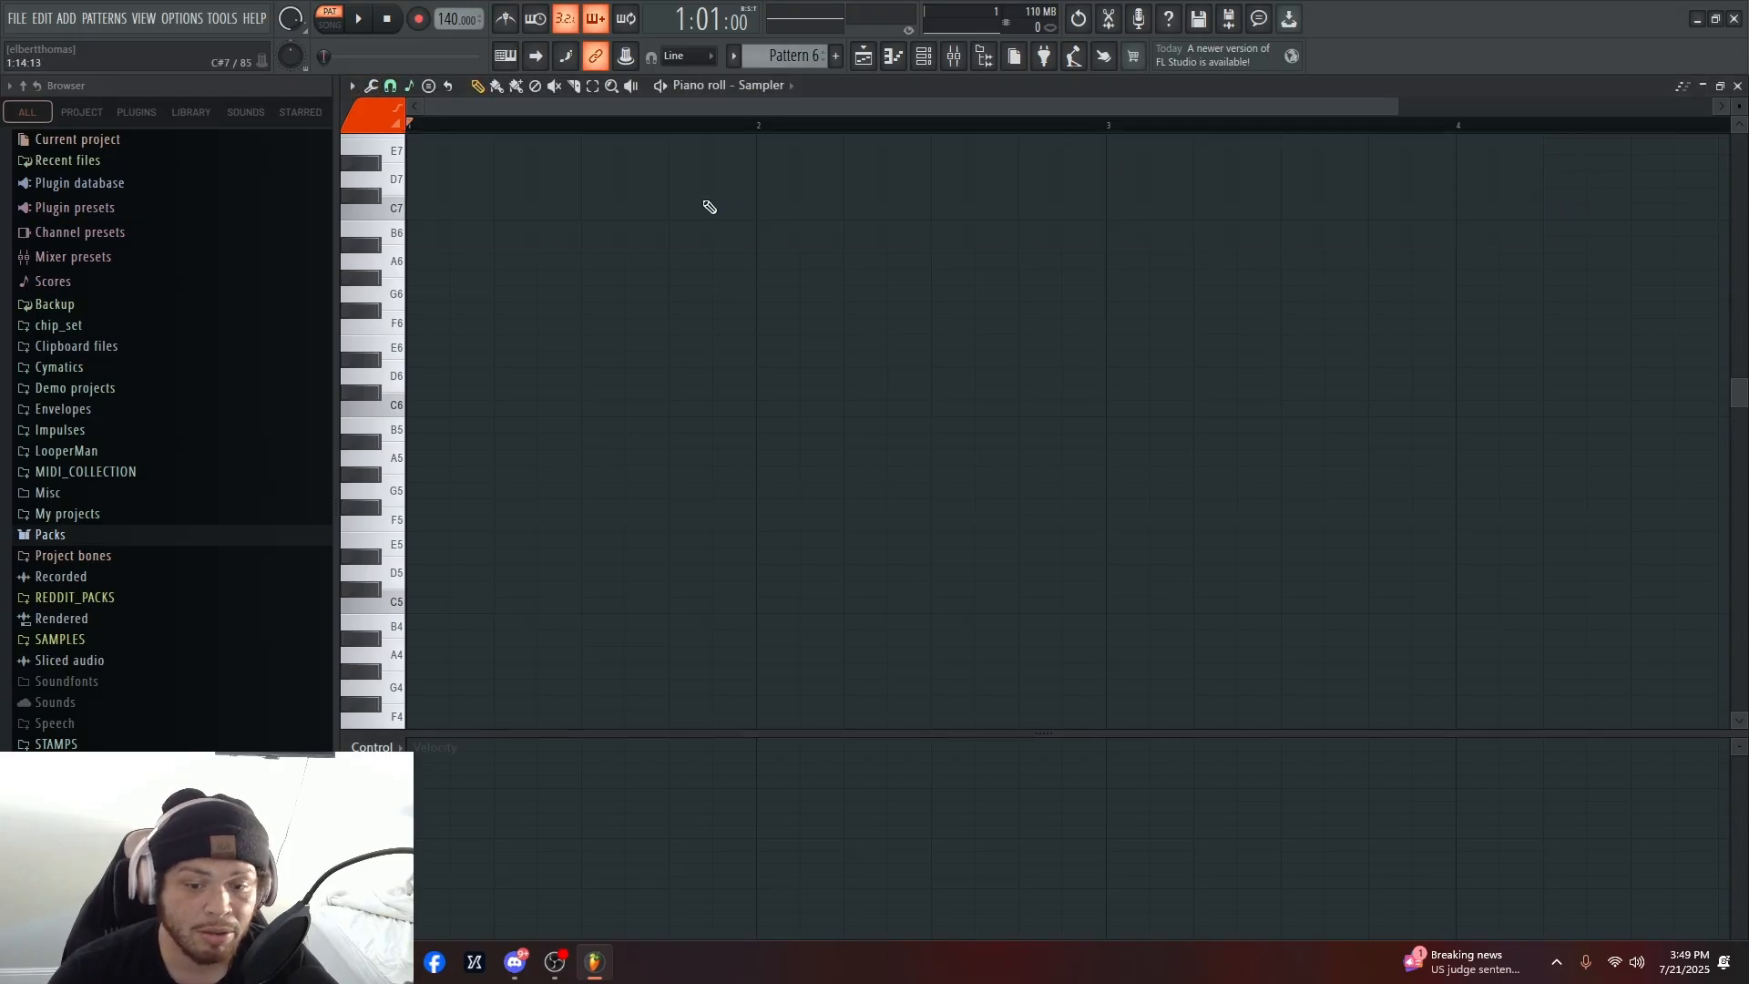
- Show the playlist and return from the cloned pattern to Pattern 1
click(877, 57)
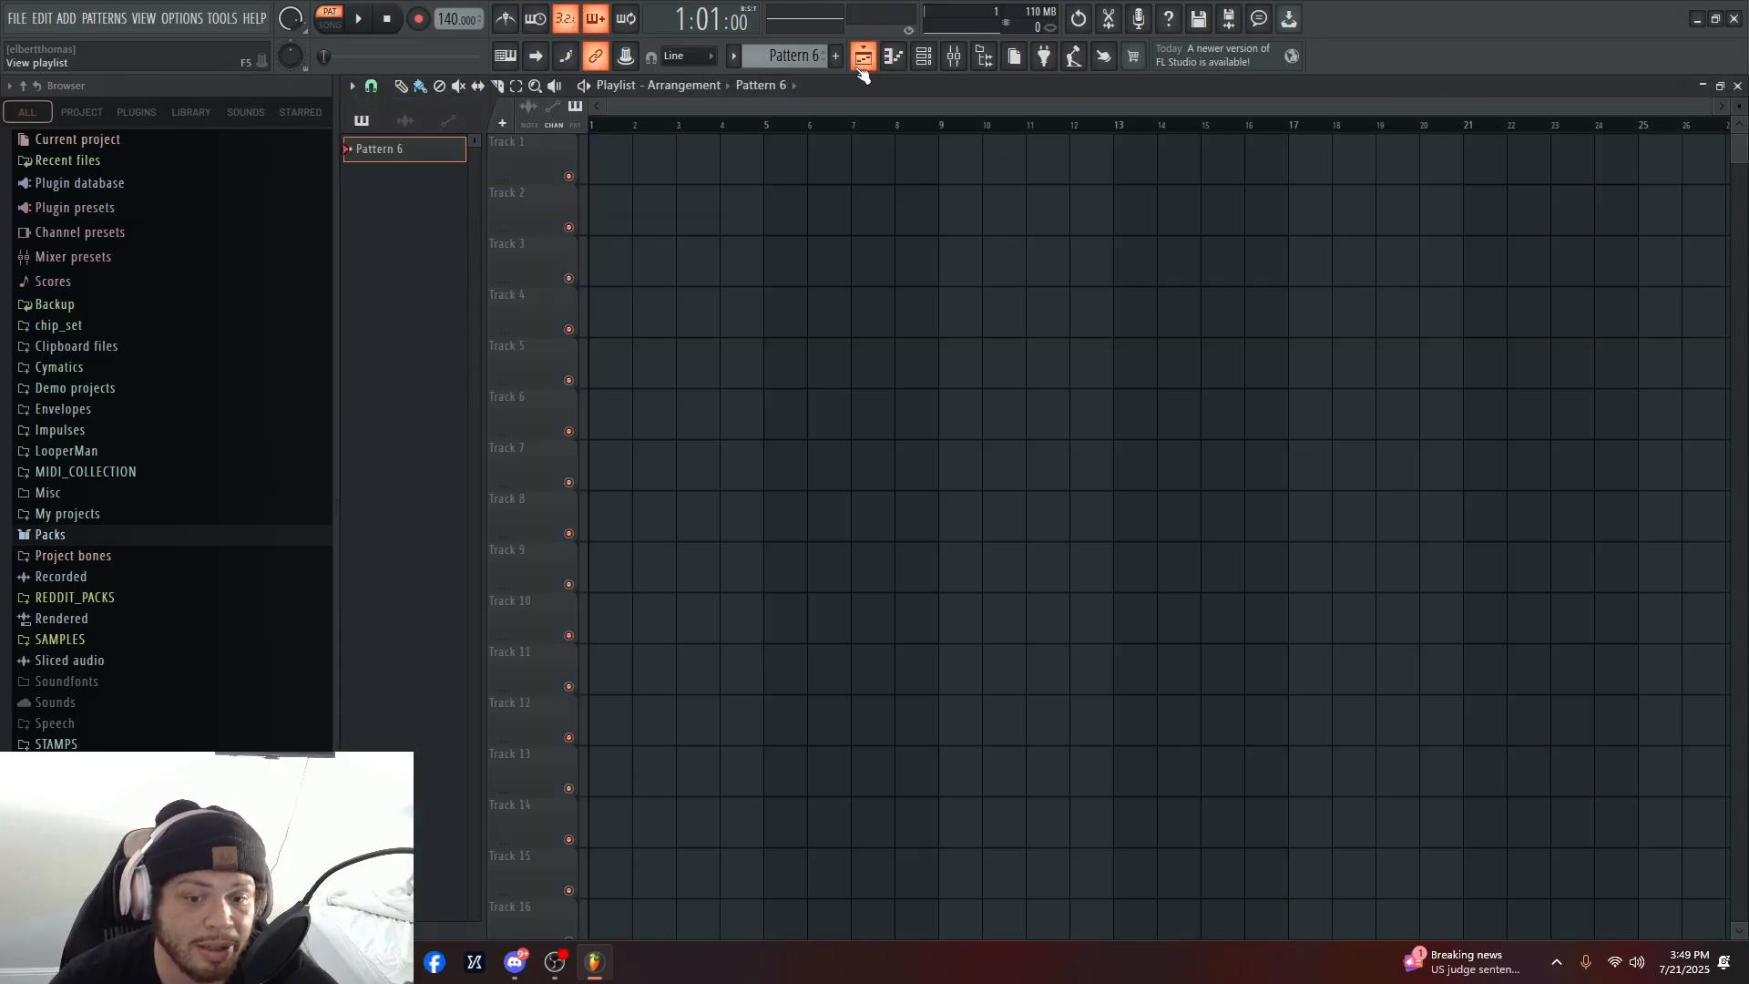
right_click(418, 151)
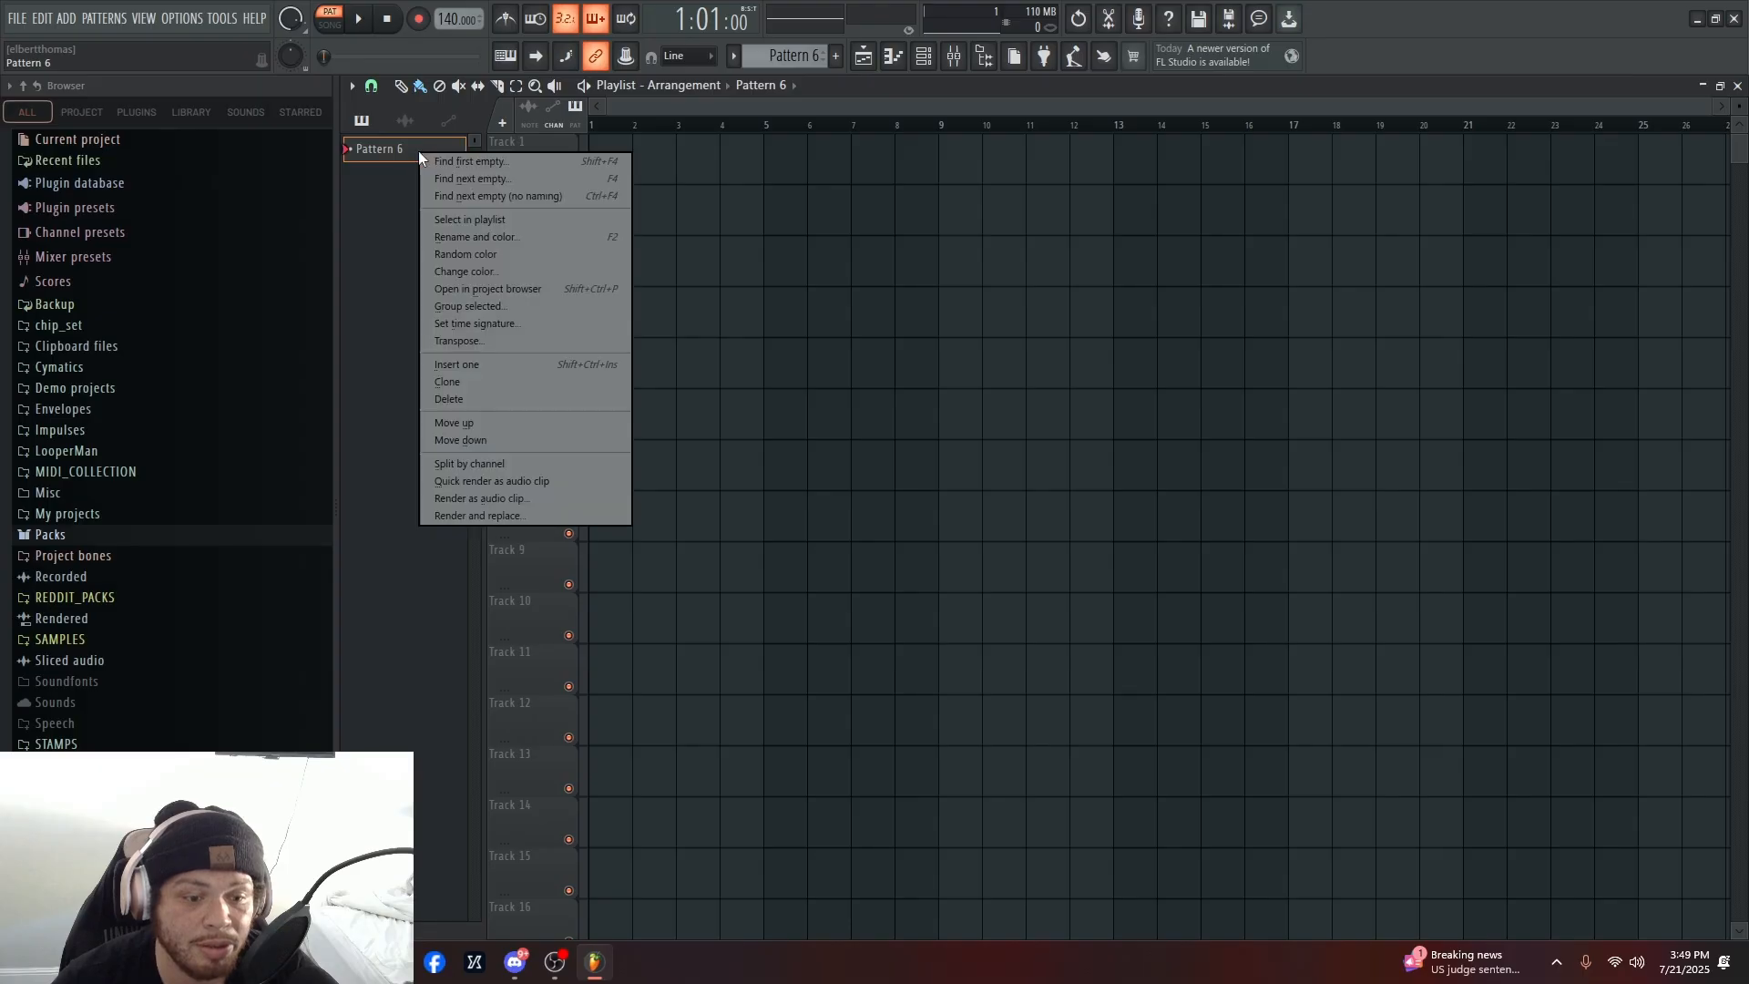
click(790, 46)
click(987, 270)
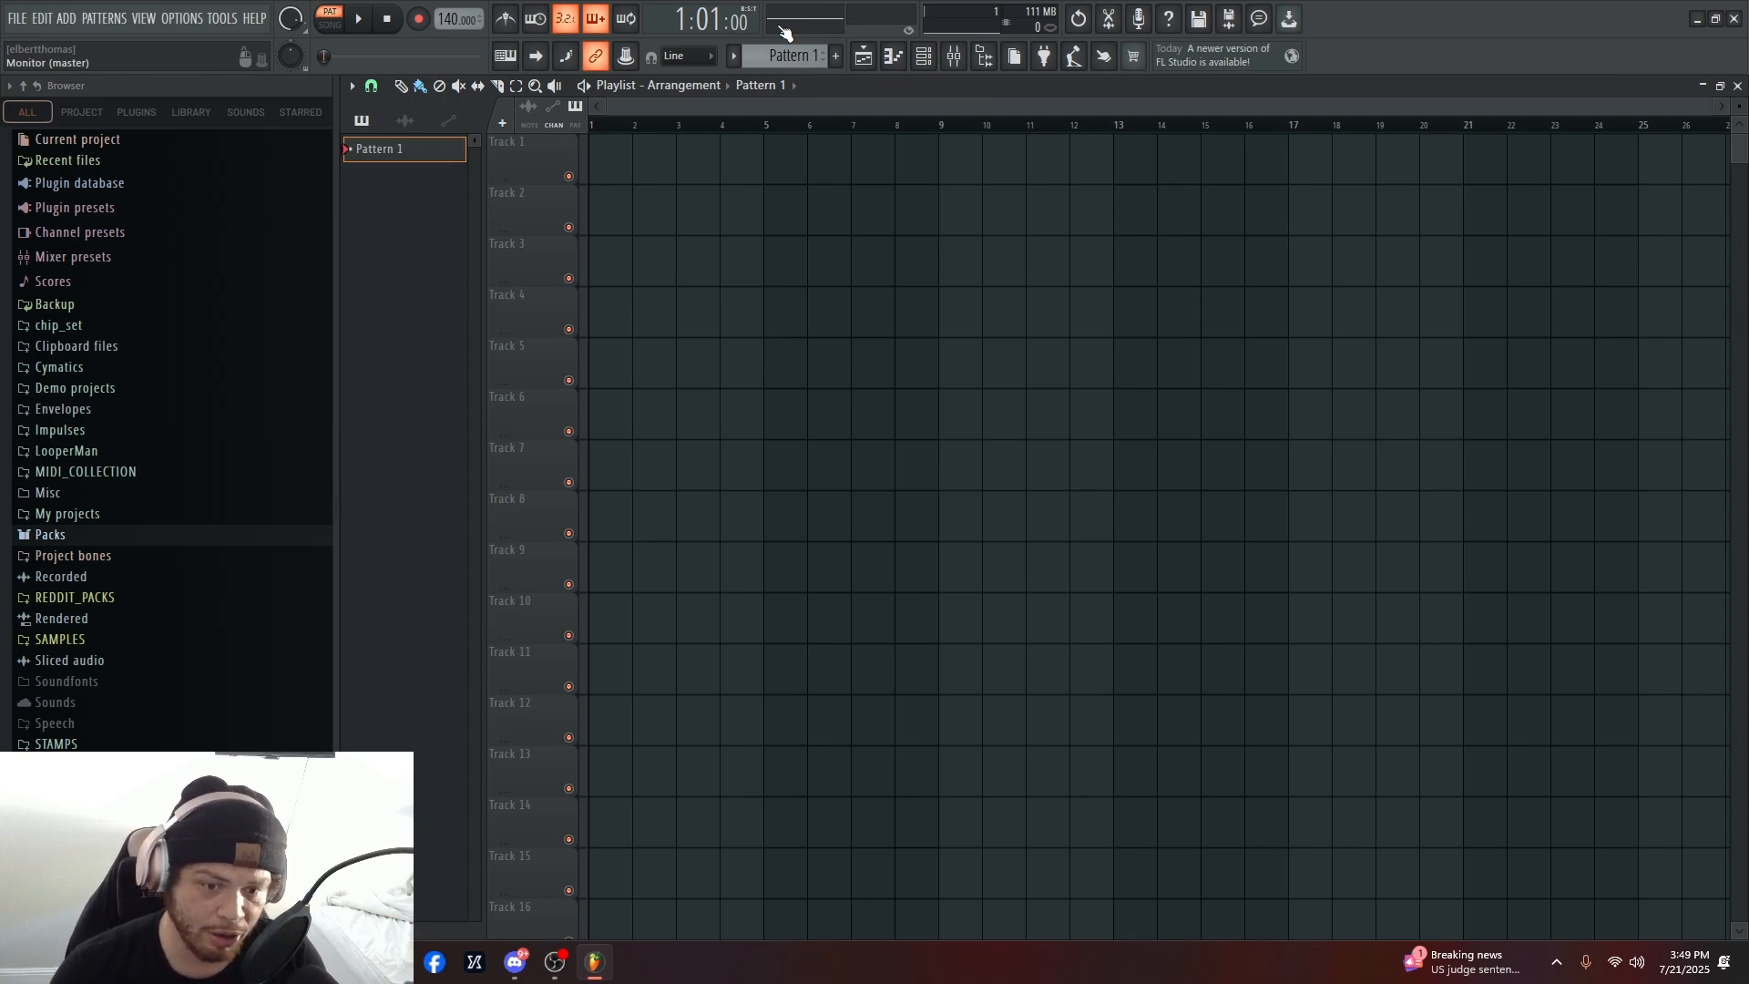
- Place a one-bar Pattern 1 clip at bar 1 of Track 1 and play the arrangement in song mode
click(635, 155)
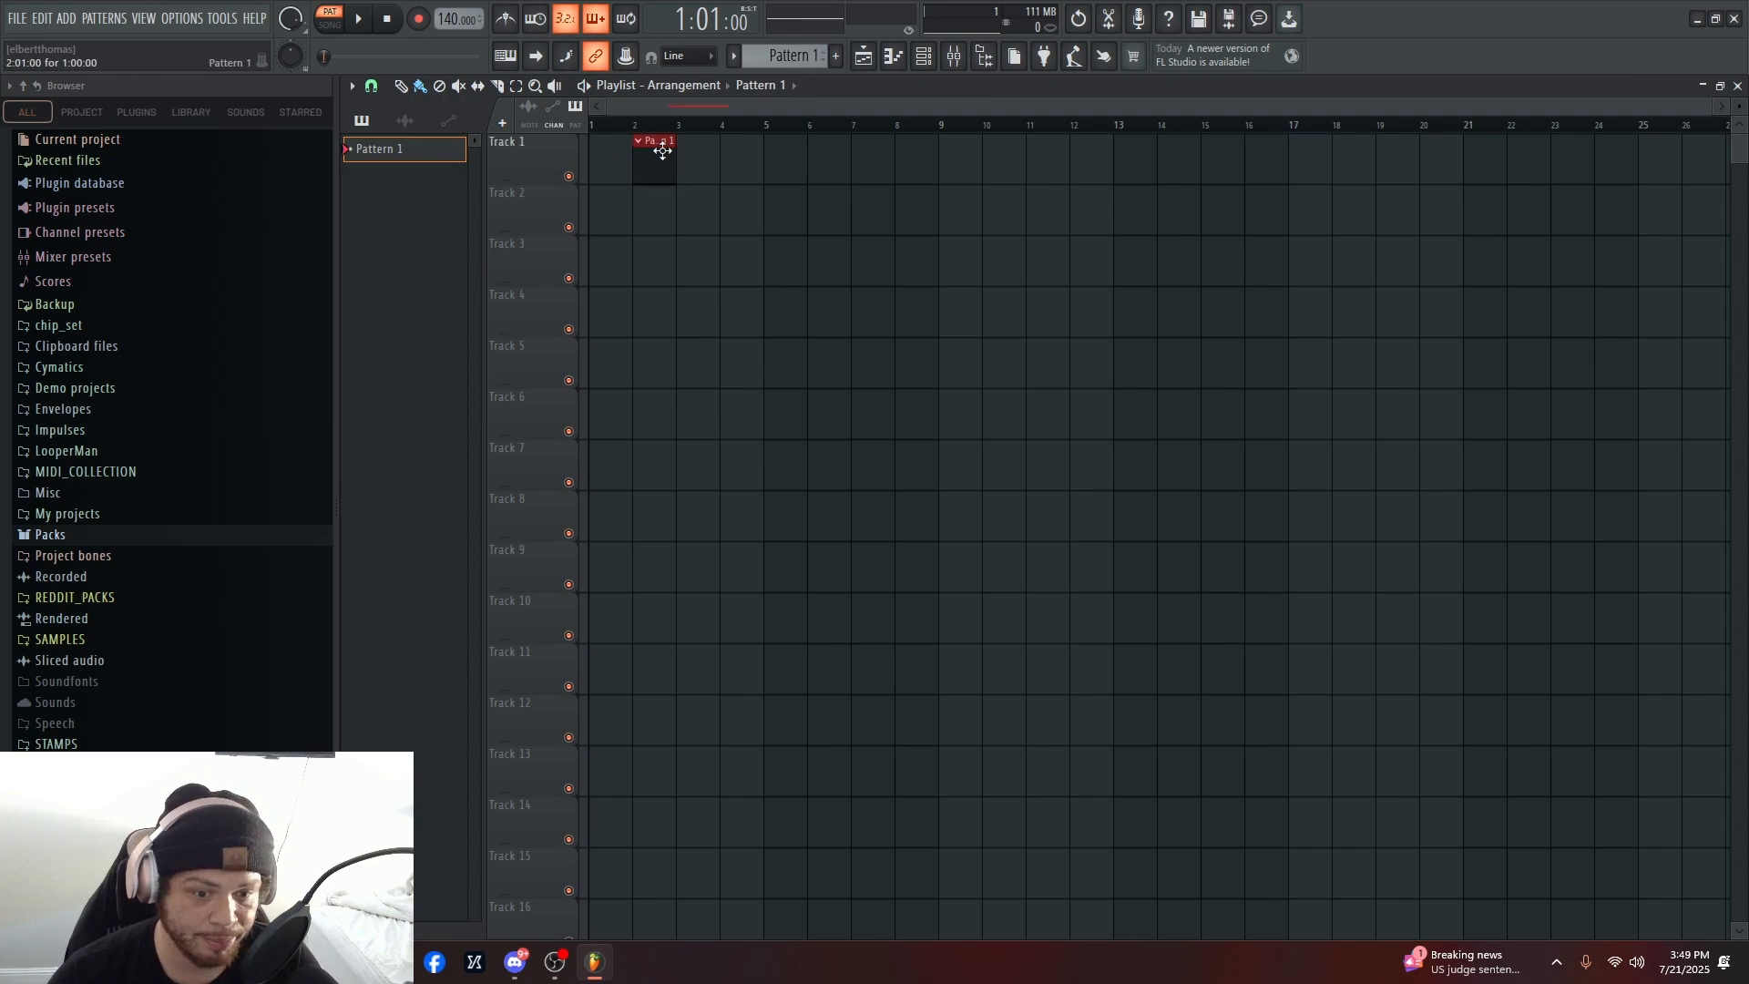
drag(662, 151, 620, 153)
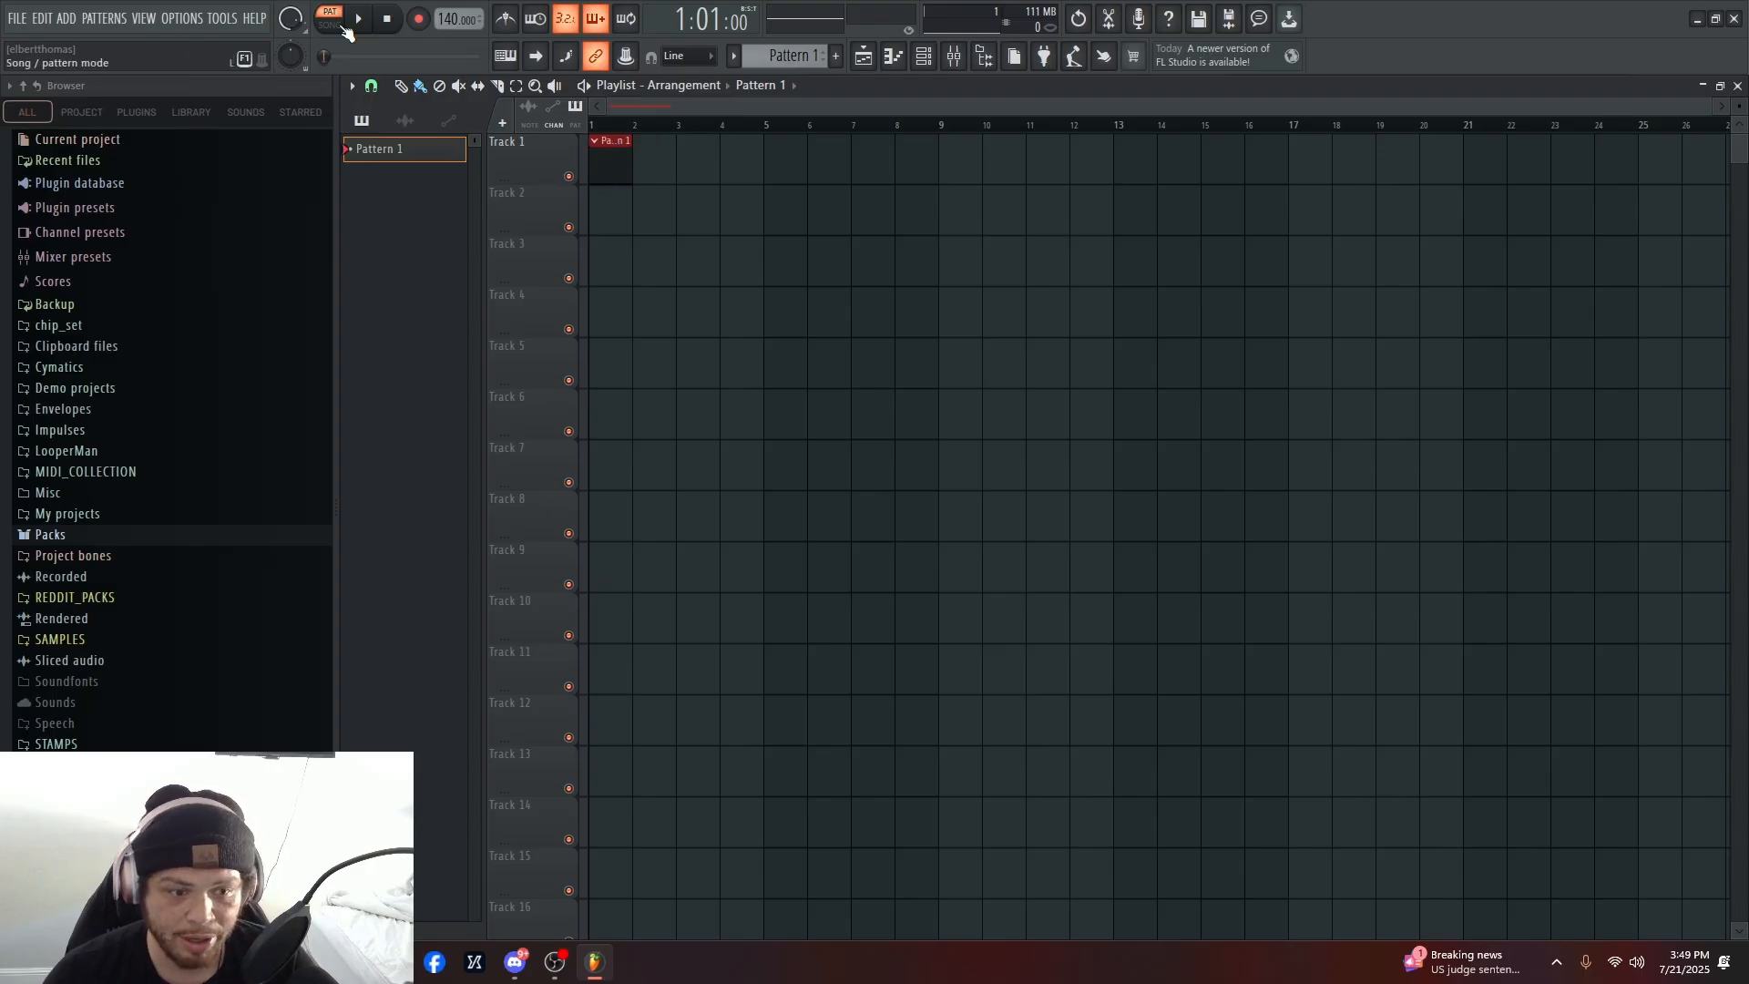
click(345, 28)
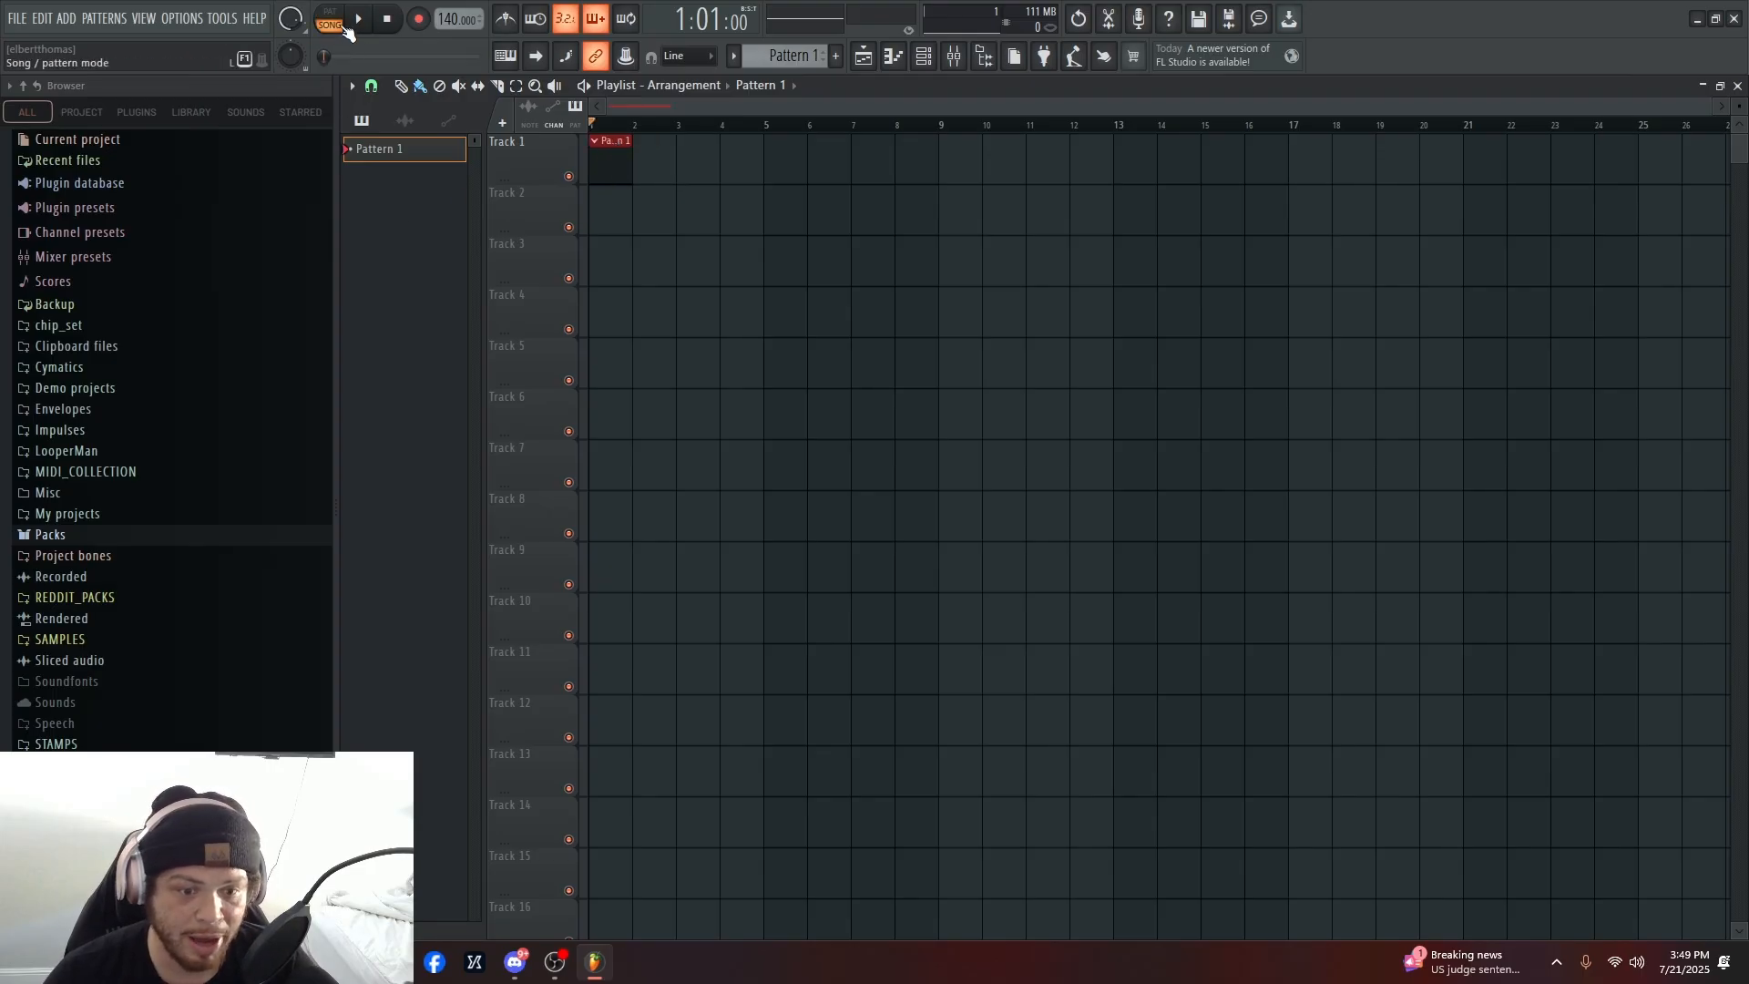
click(359, 20)
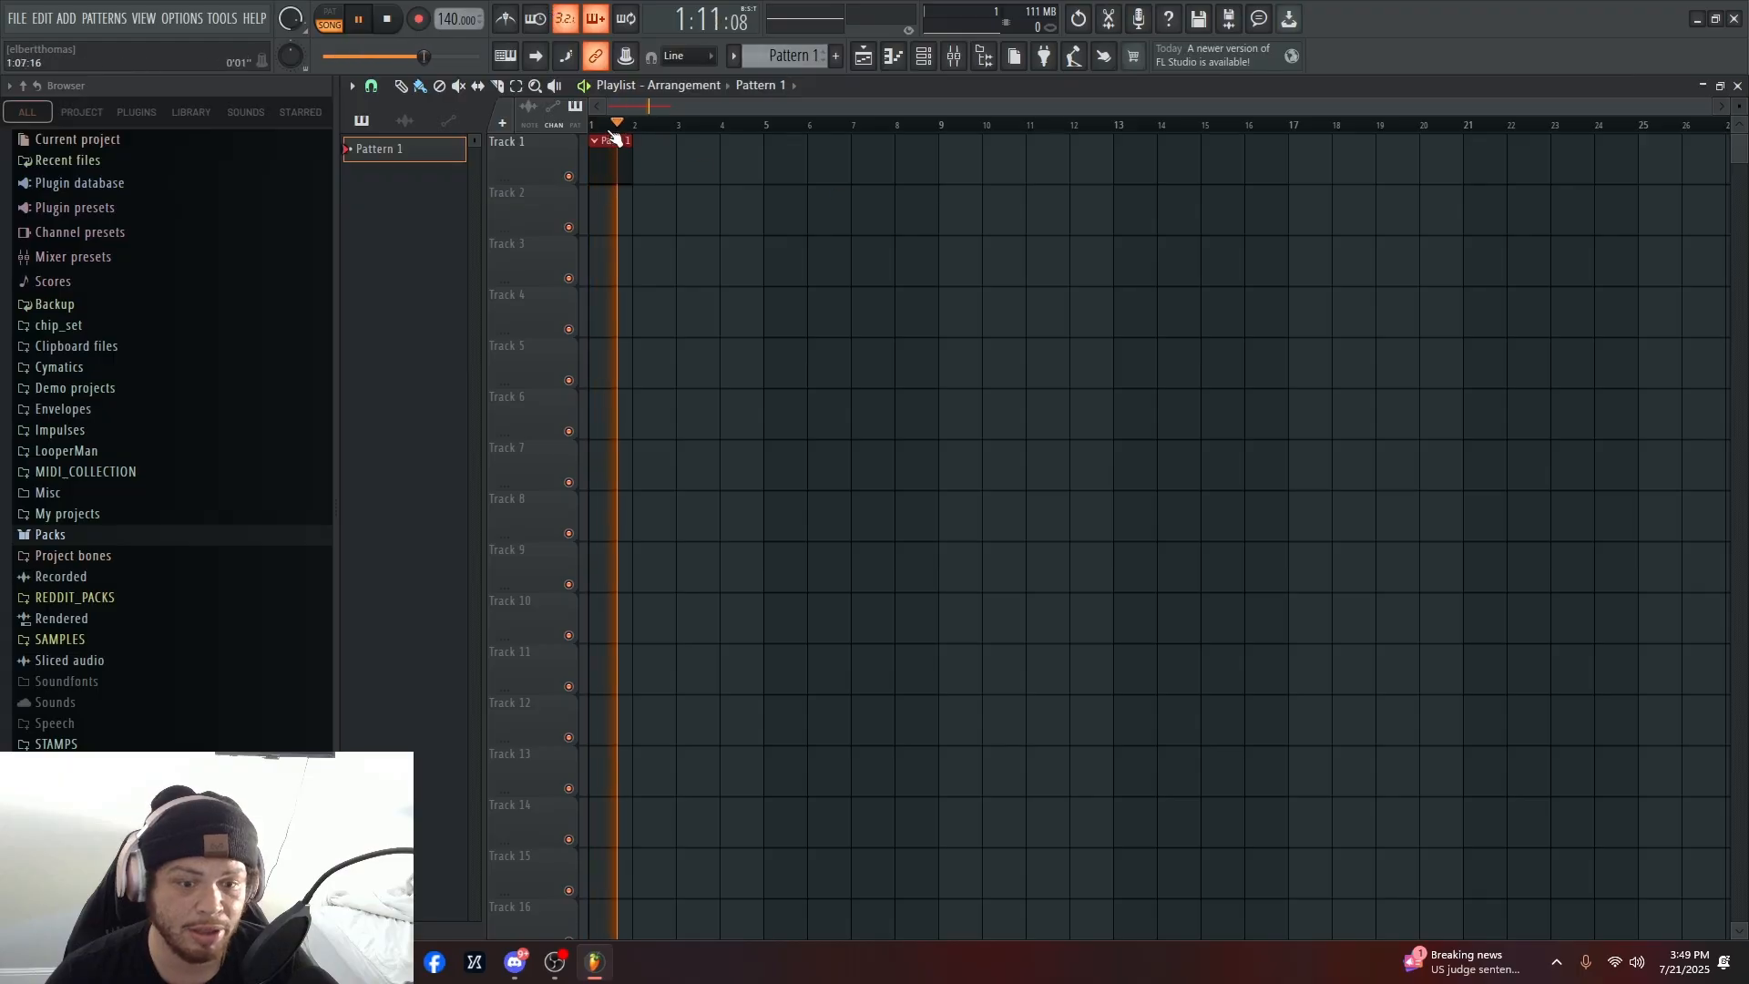
- Place another one-bar Pattern 1 clip at bar 7 of Track 1 and stop playback
click(865, 160)
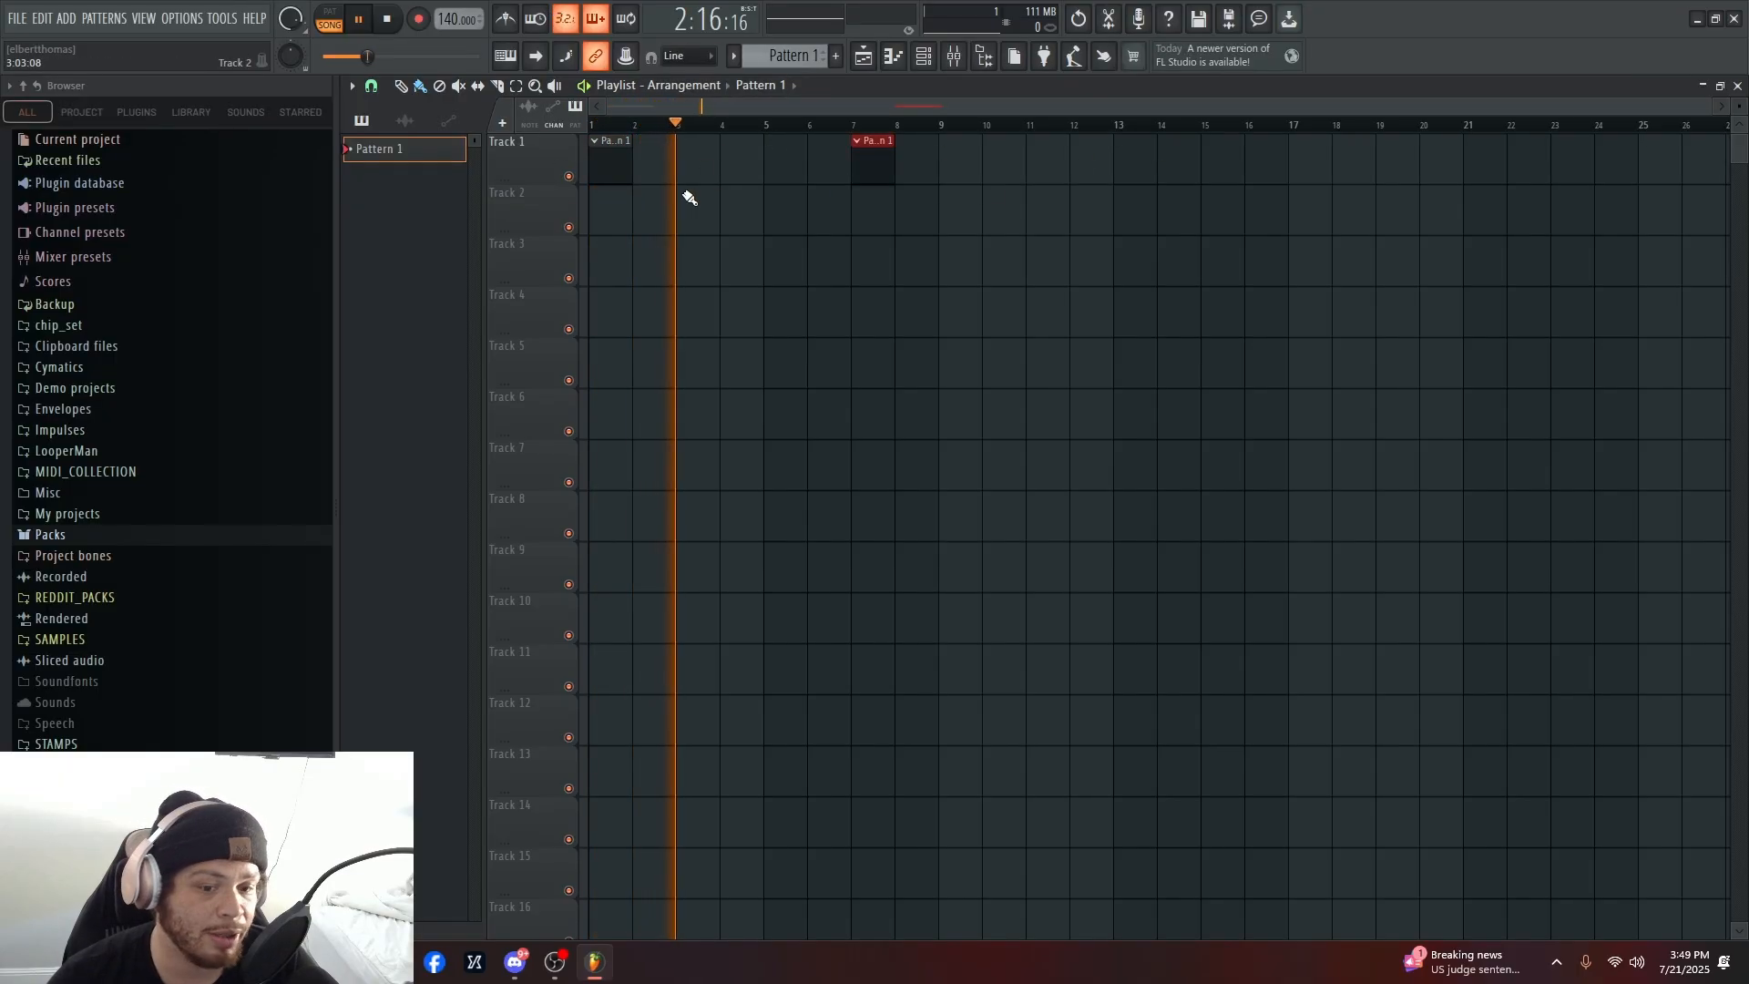
key(space)
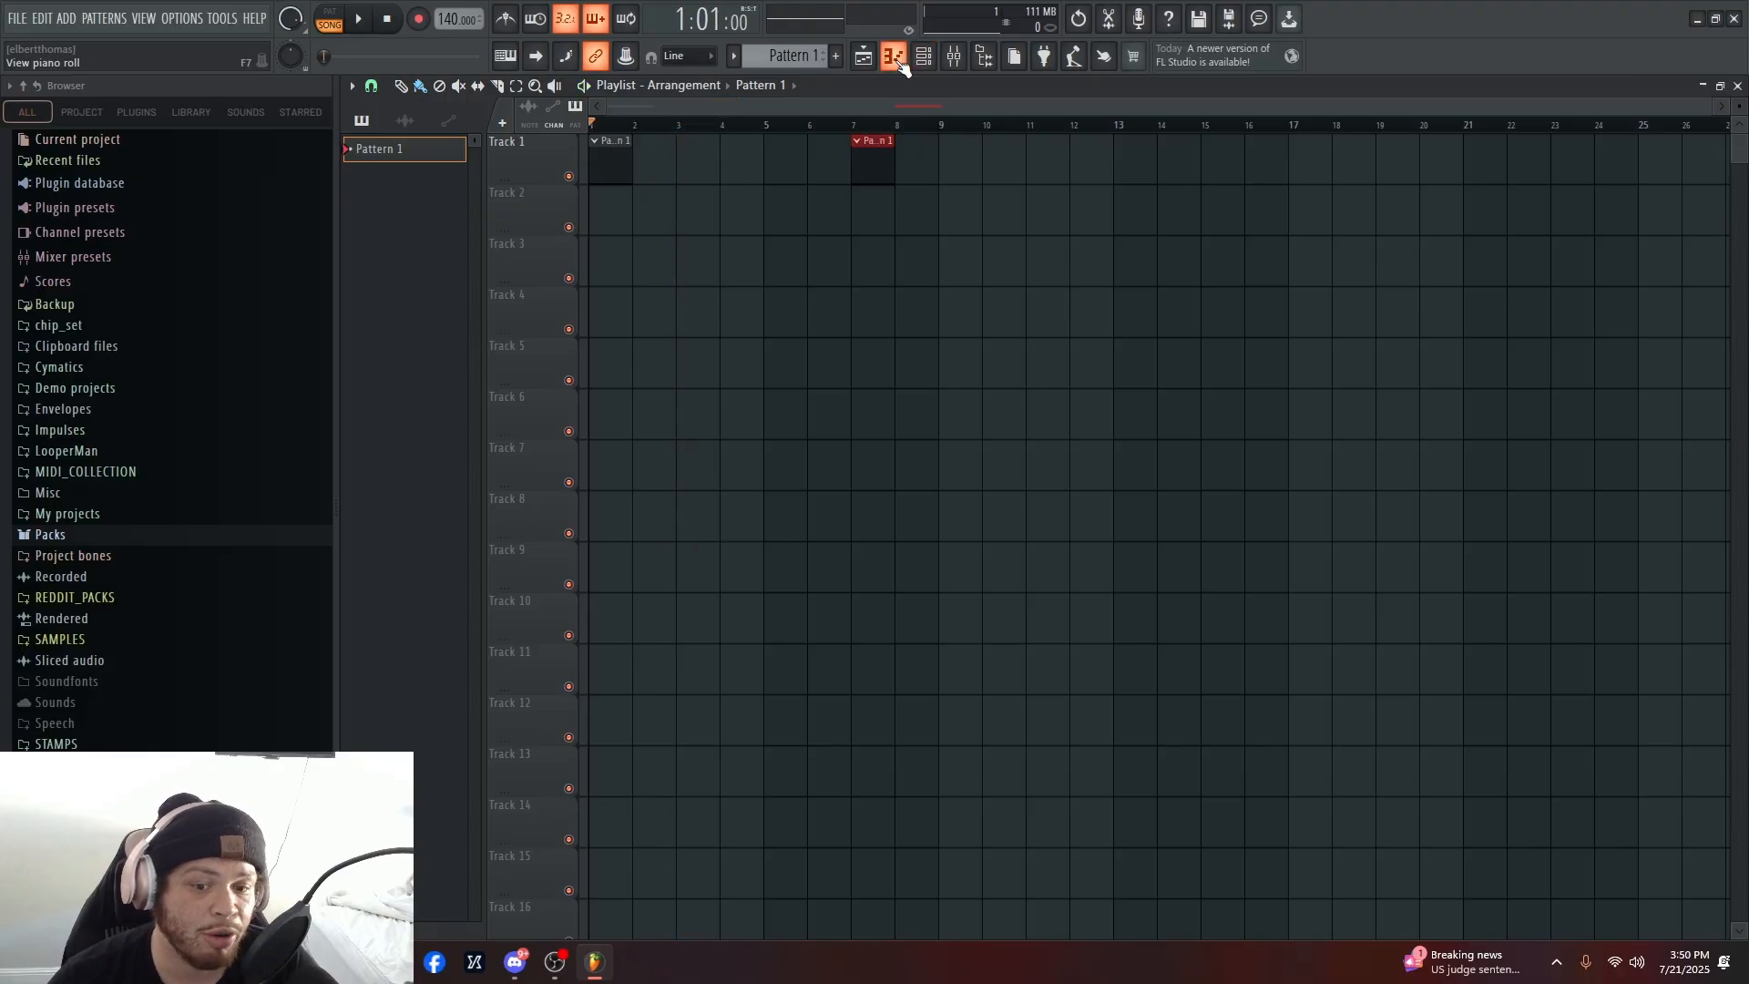
- Show the piano roll and Channel rack, and play Pattern 1 in pattern mode
click(892, 57)
click(924, 61)
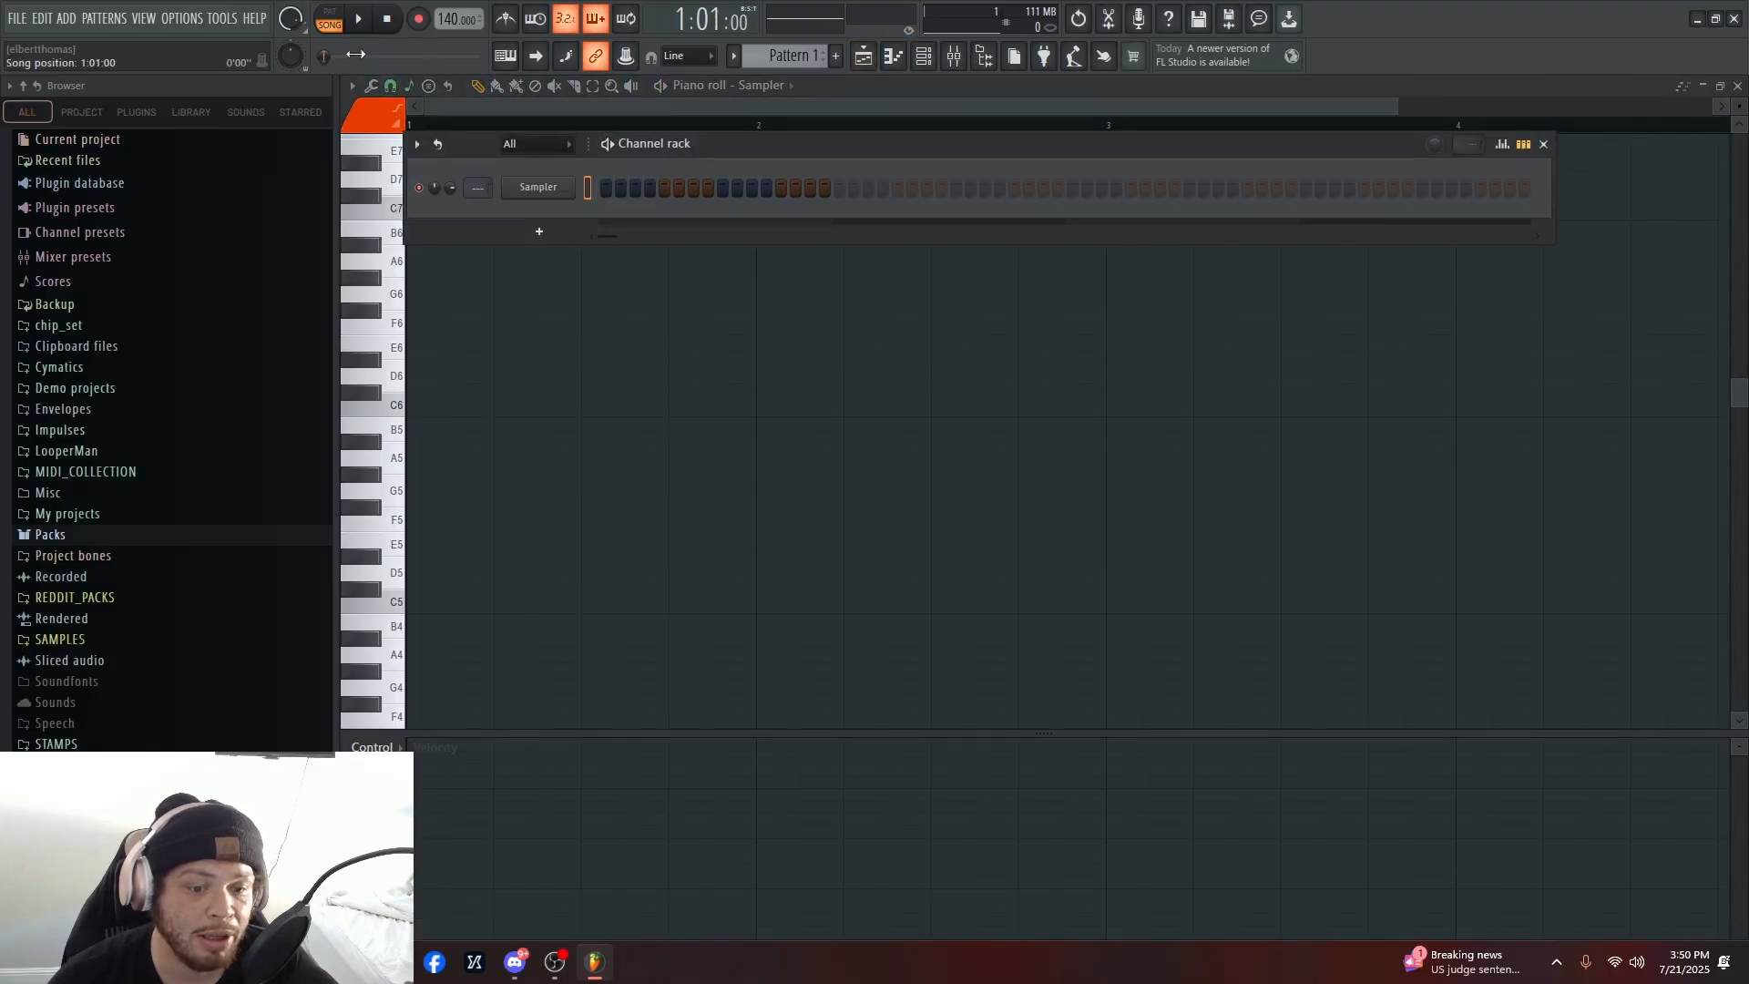
click(329, 12)
key(space)
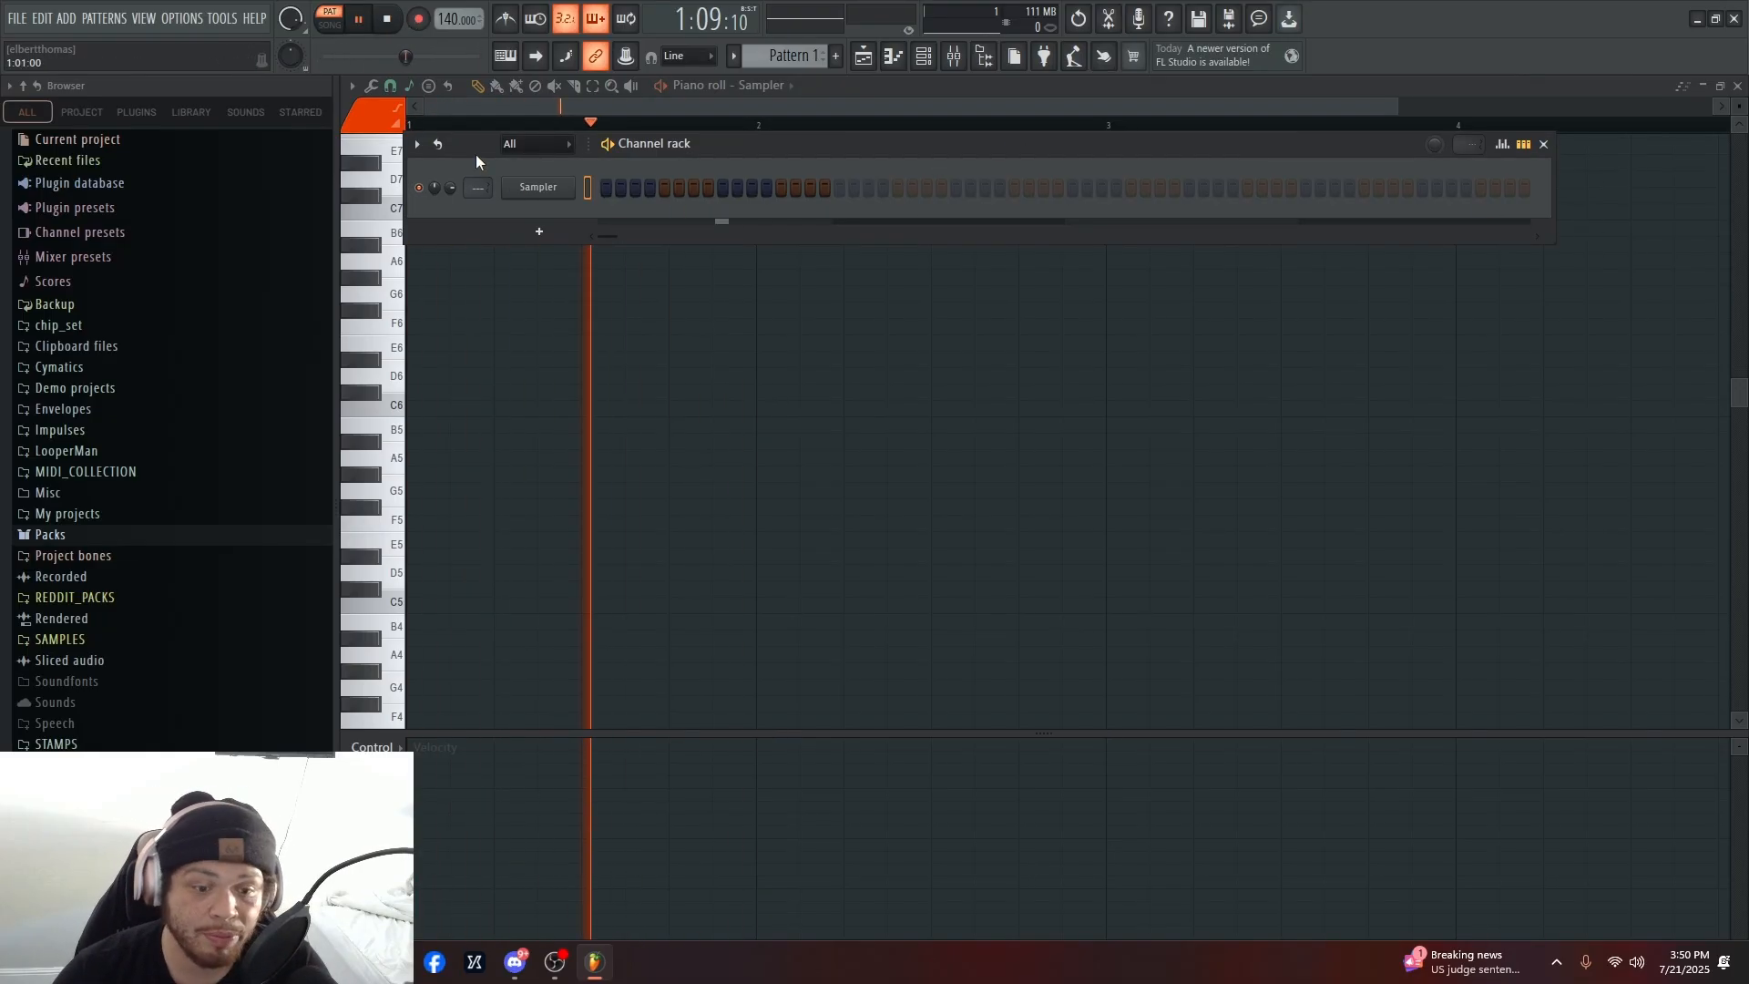
- Replace the Sampler channel with the FLEX instrument and stop playback
right_click(538, 187)
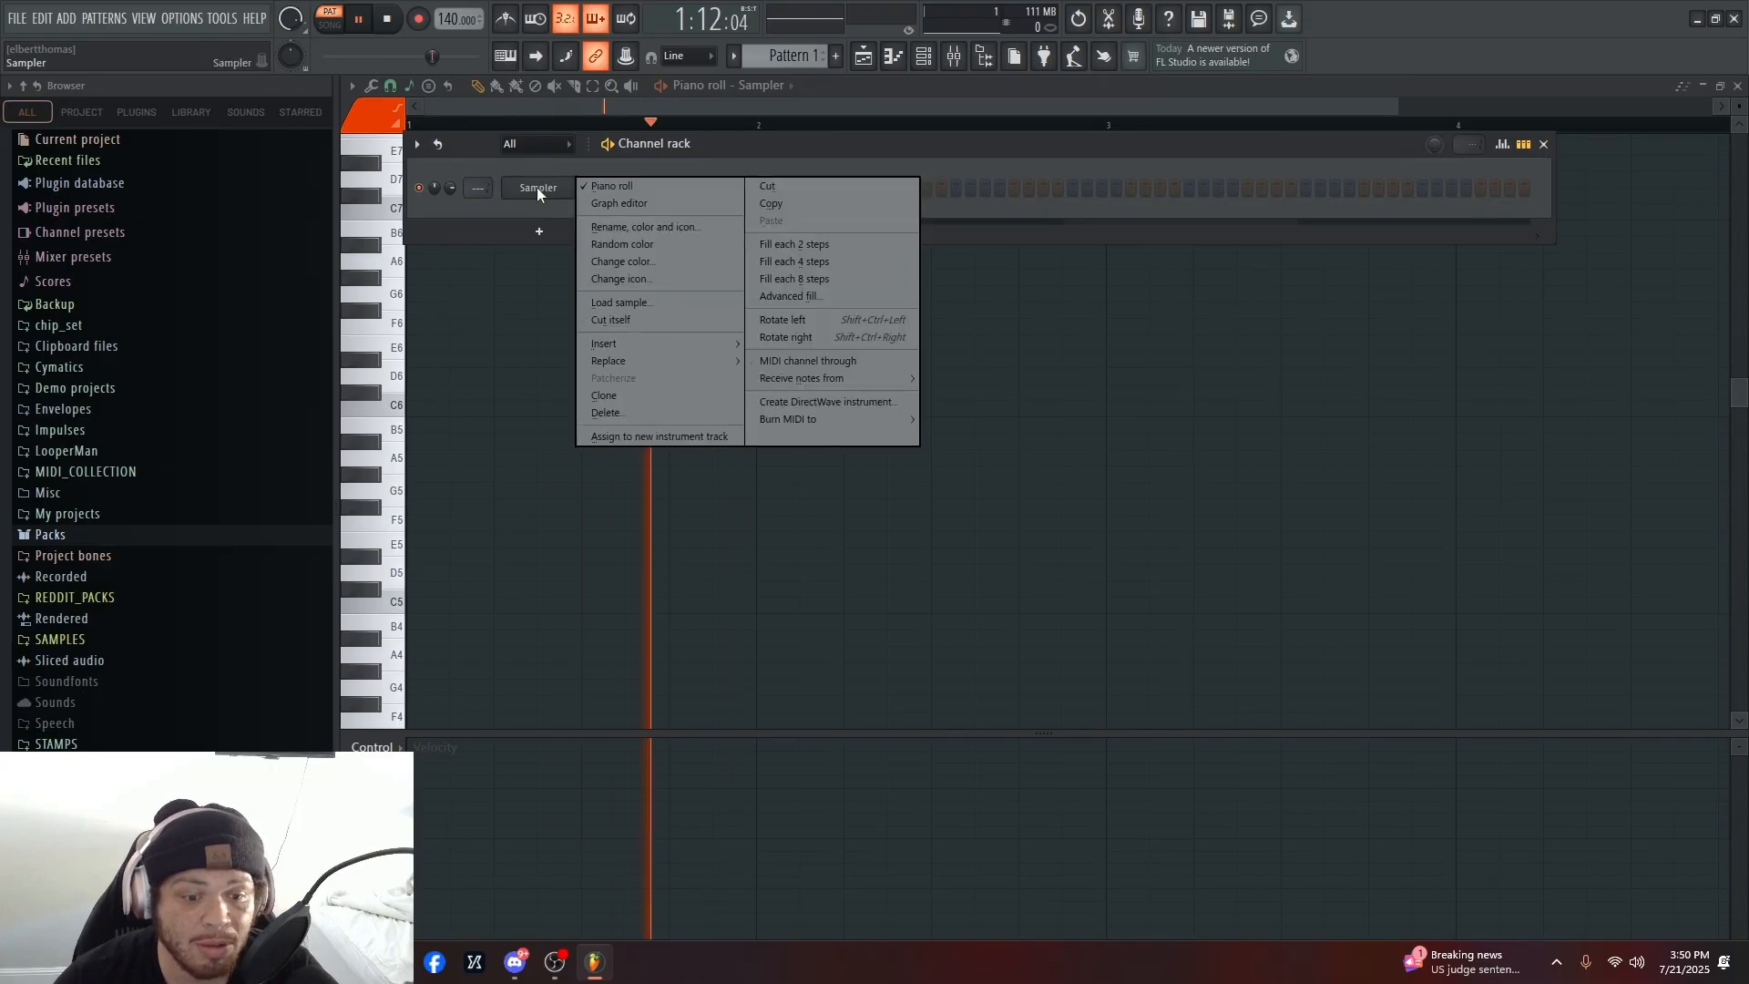
mouse_move(692, 362)
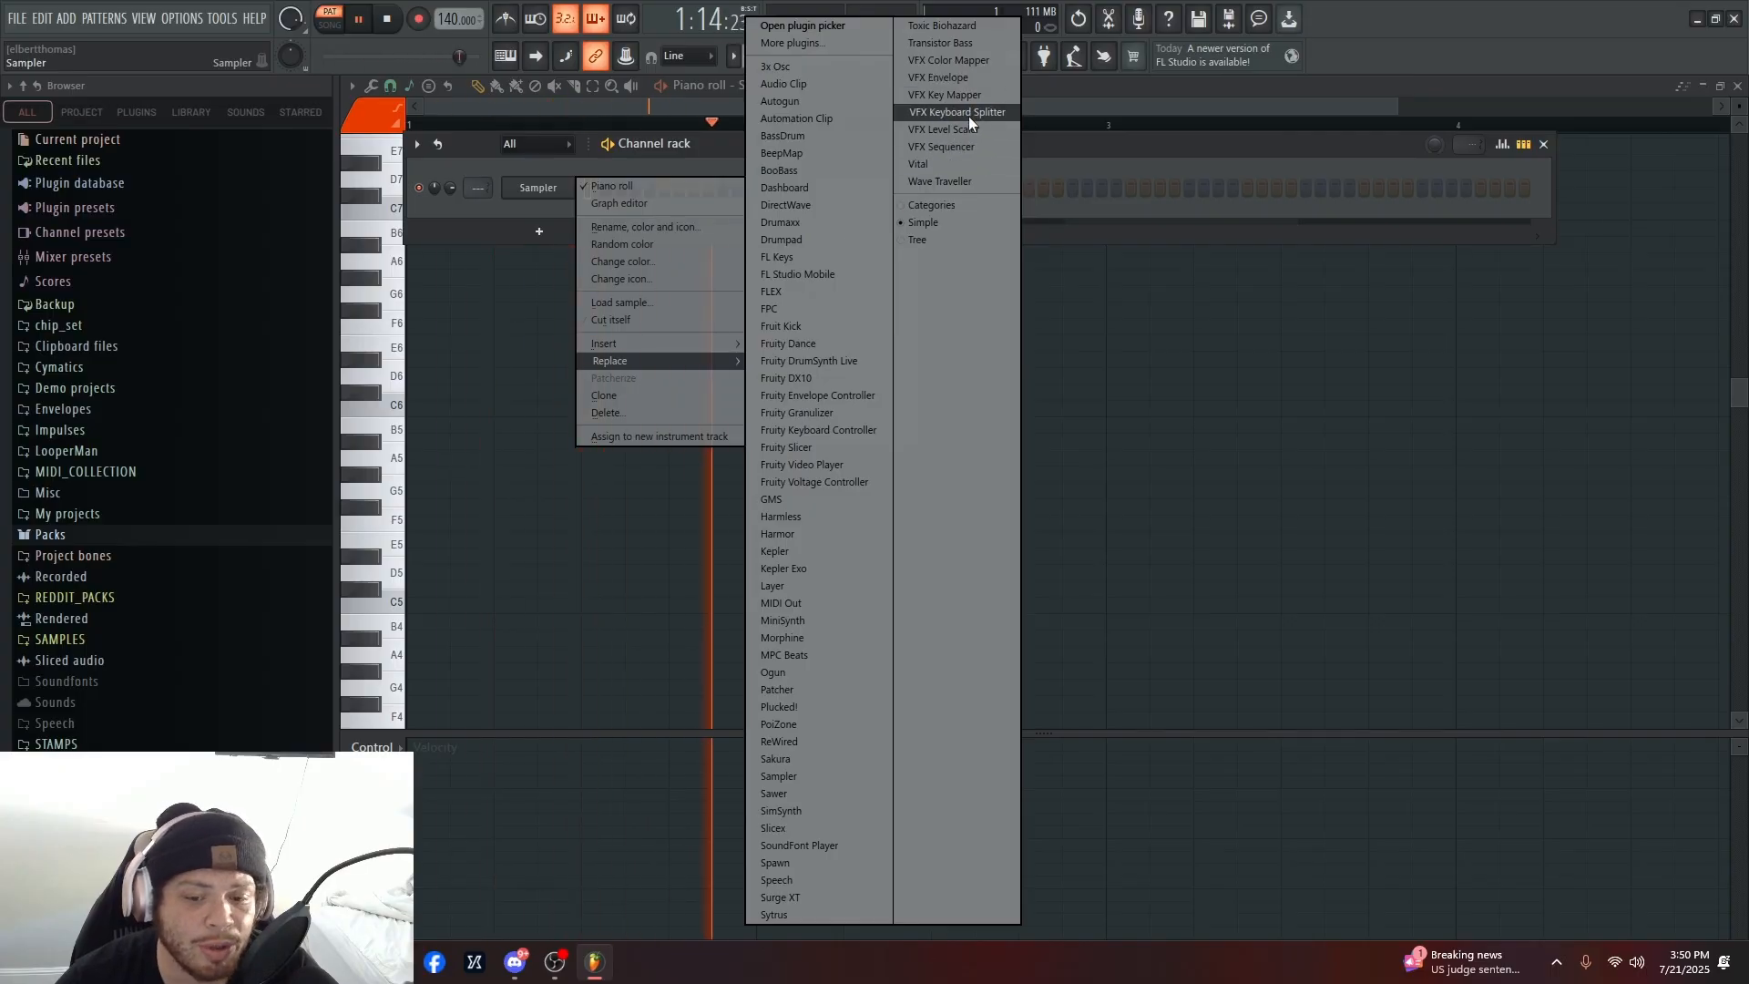
click(861, 289)
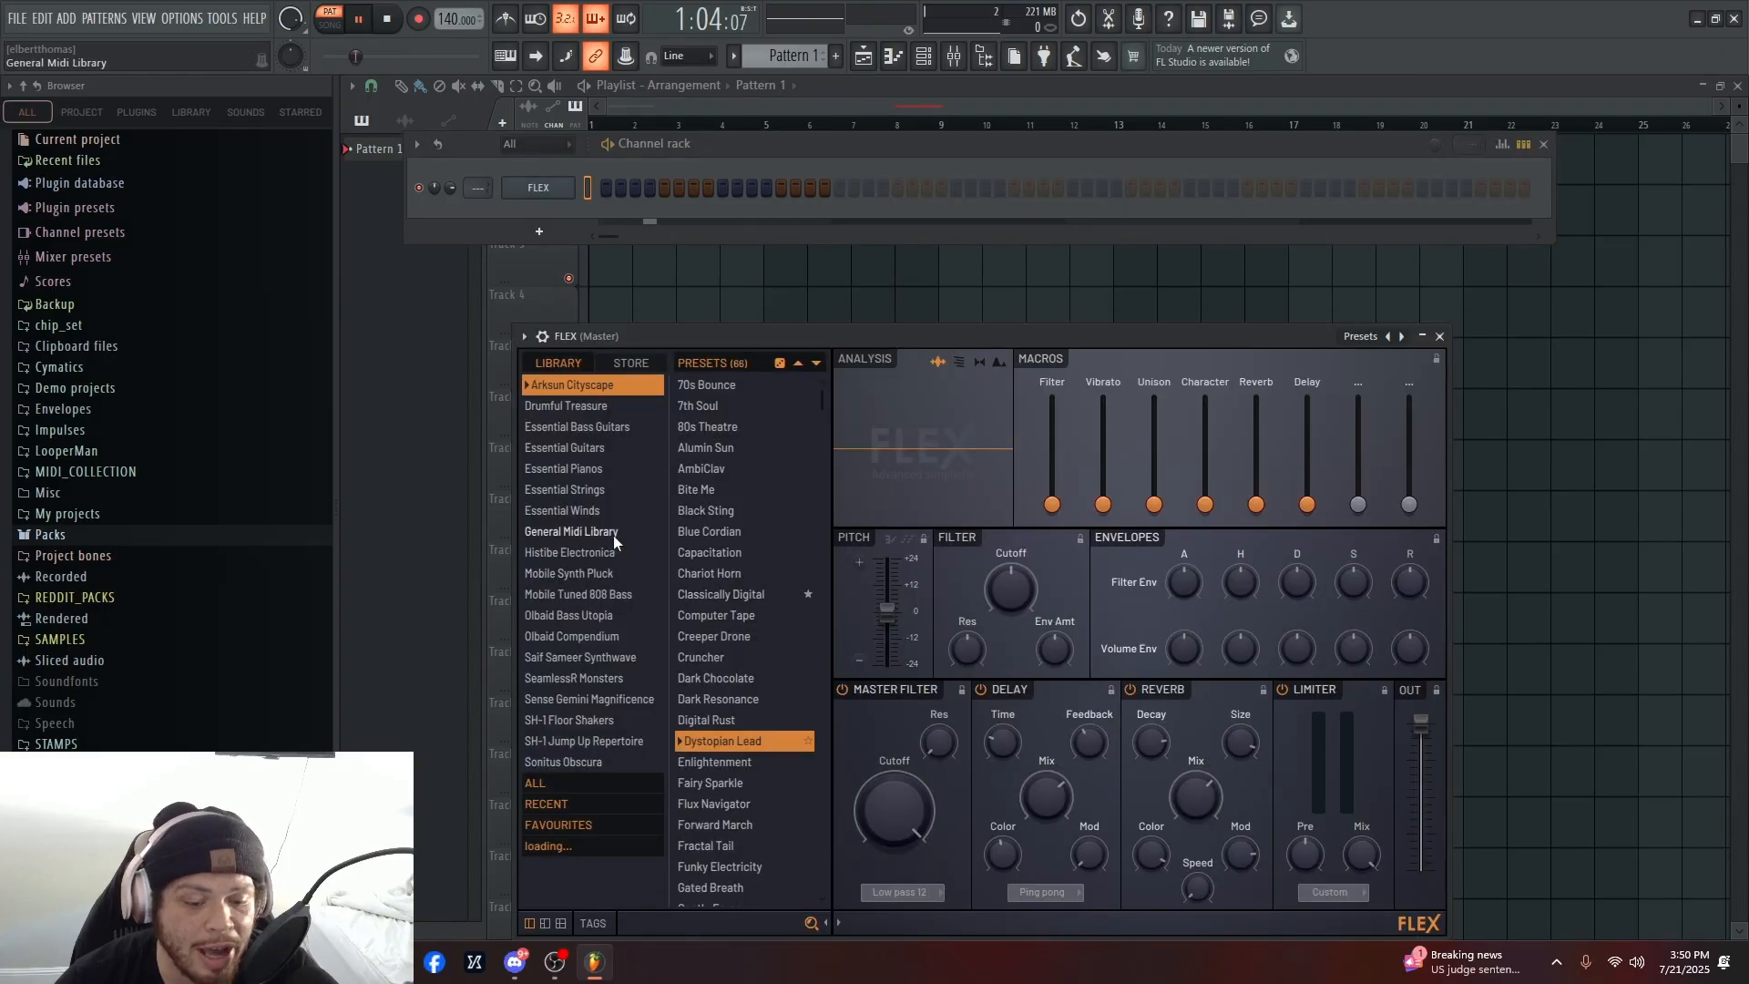
key(space)
- Audition Bosendorfer lite and Rhodes Basic from FLEX's Essential Pianos library, load Steinway D, and put the plugin window away
scroll(583, 593, down, 3)
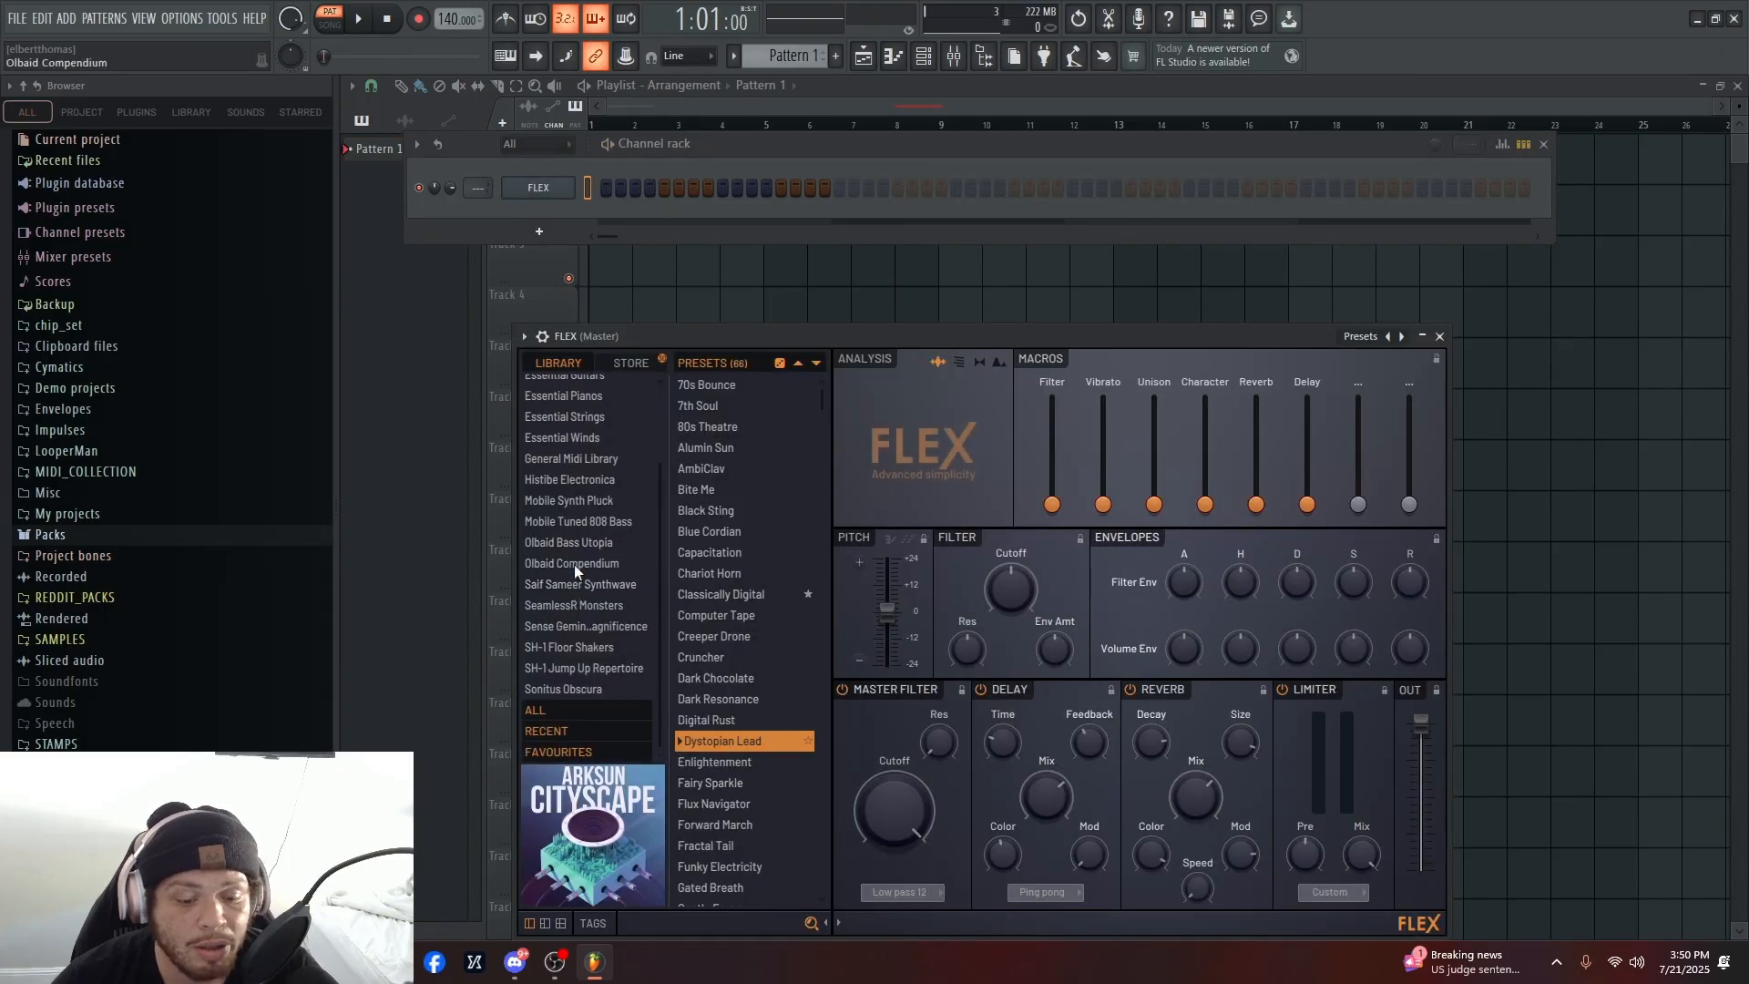
scroll(578, 552, up, 1)
click(605, 425)
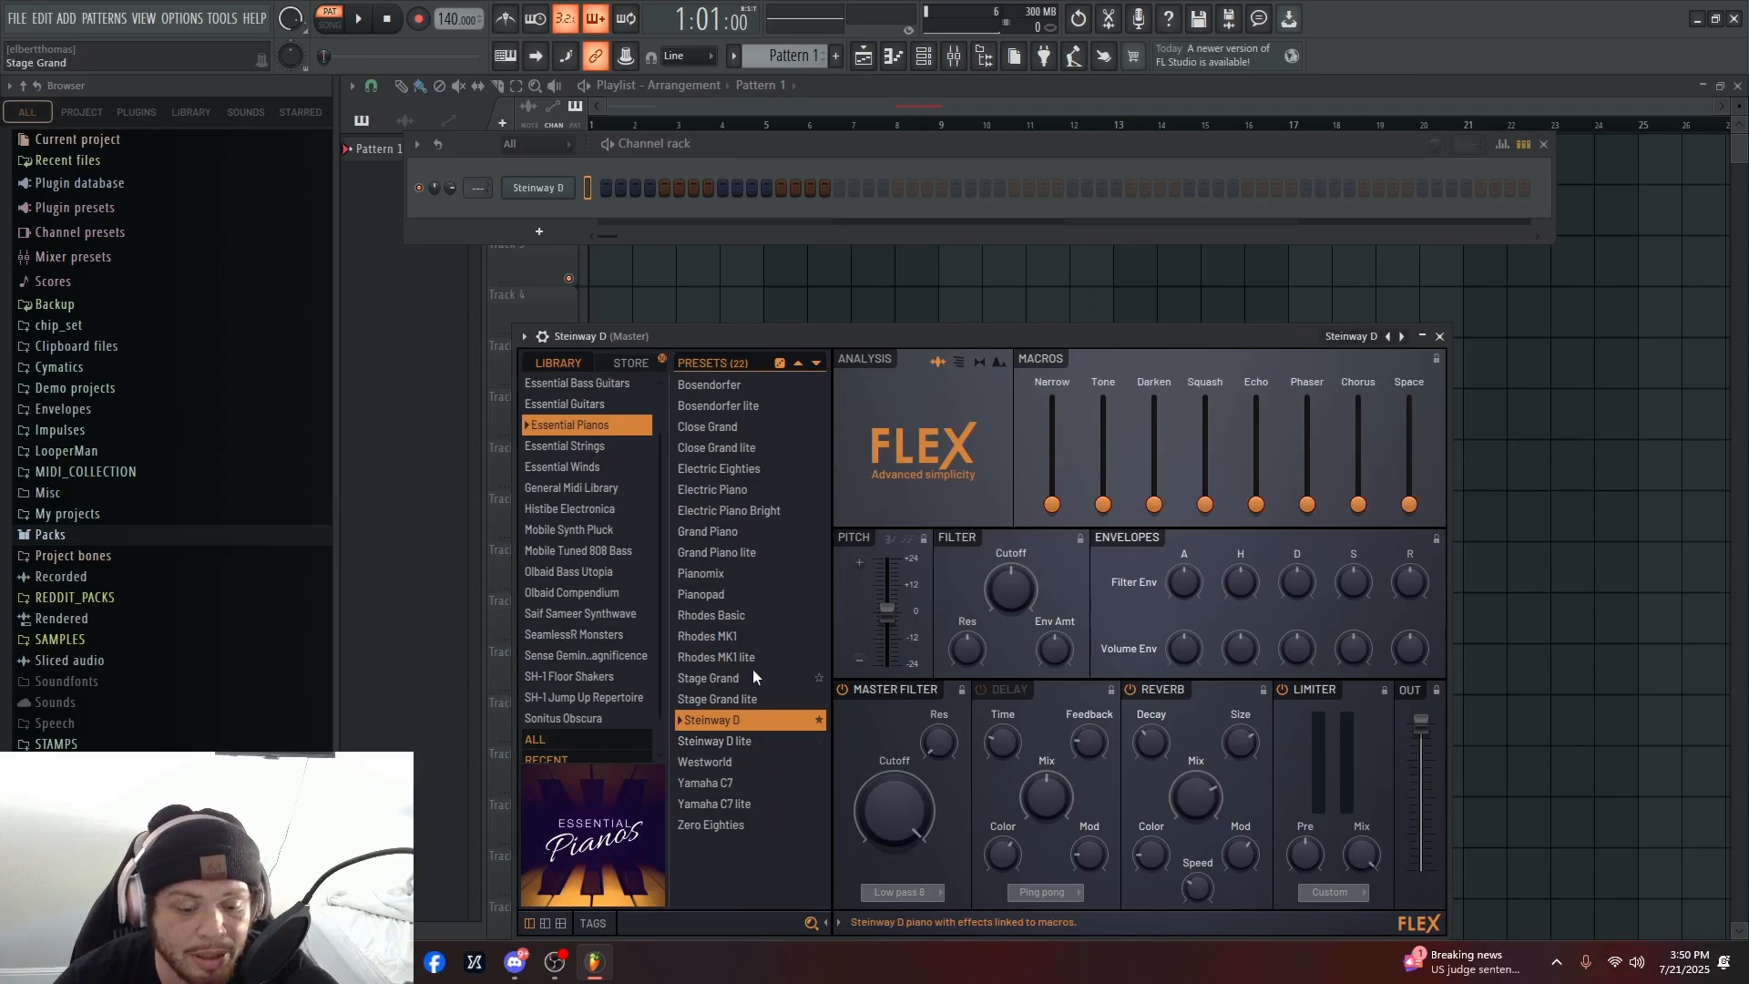
click(719, 410)
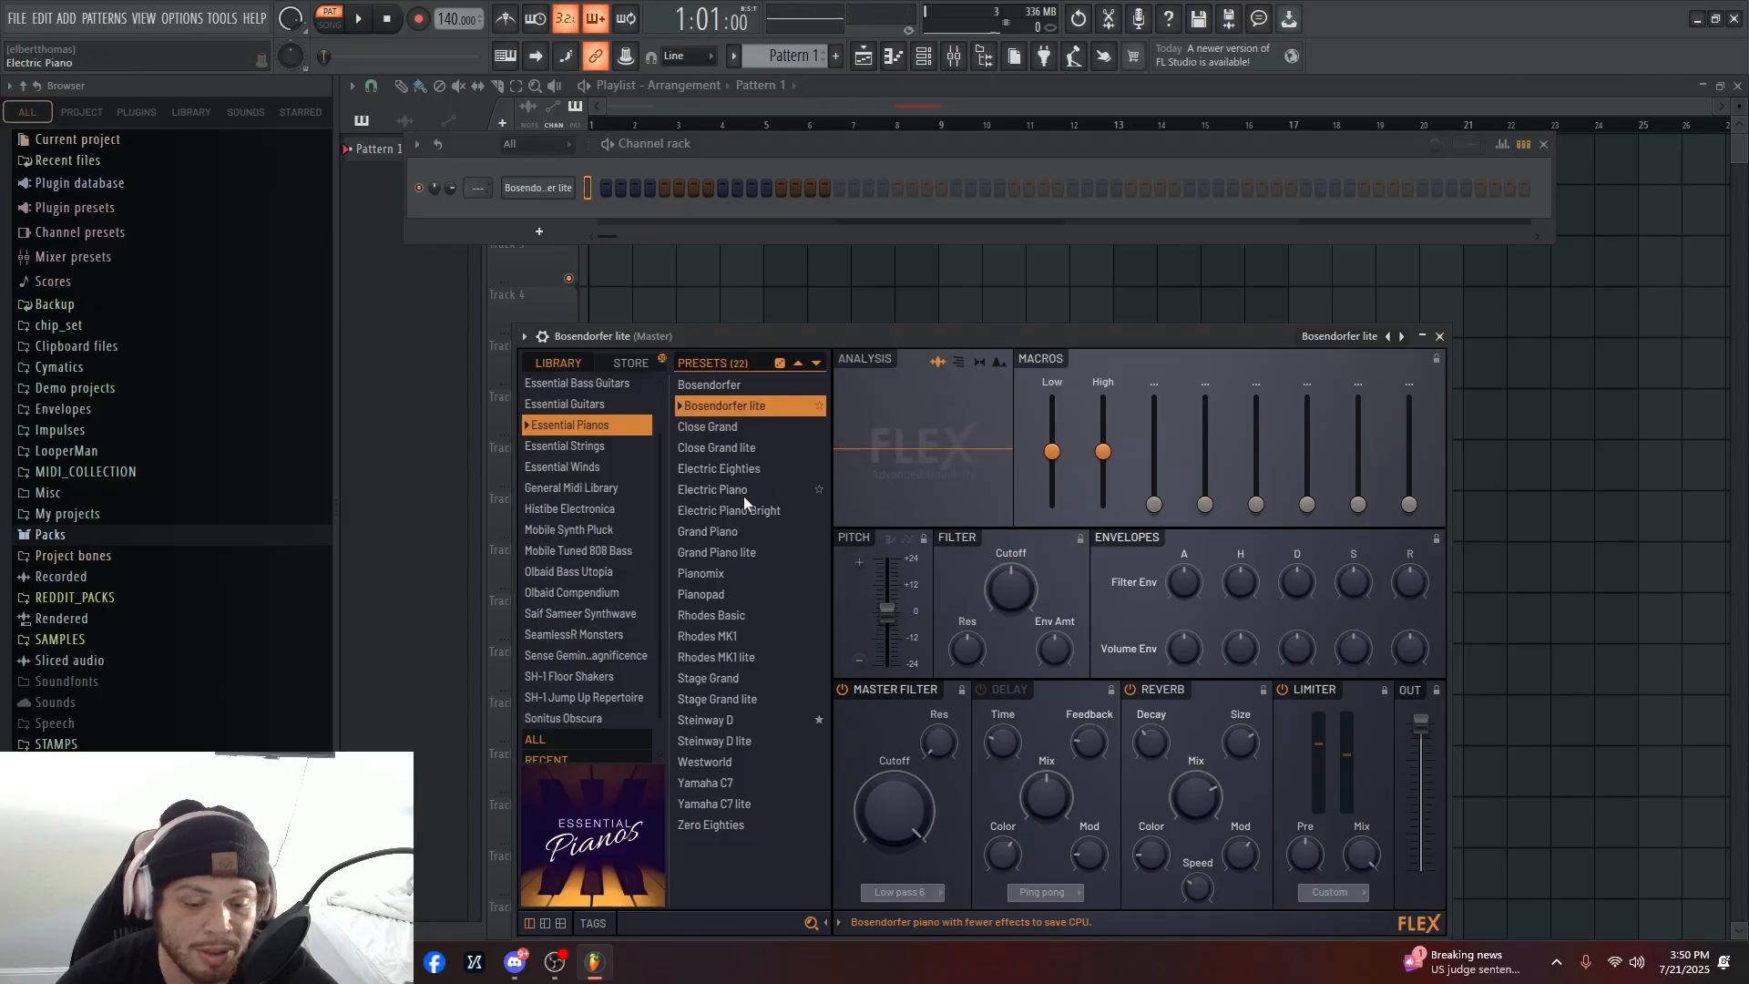
click(716, 615)
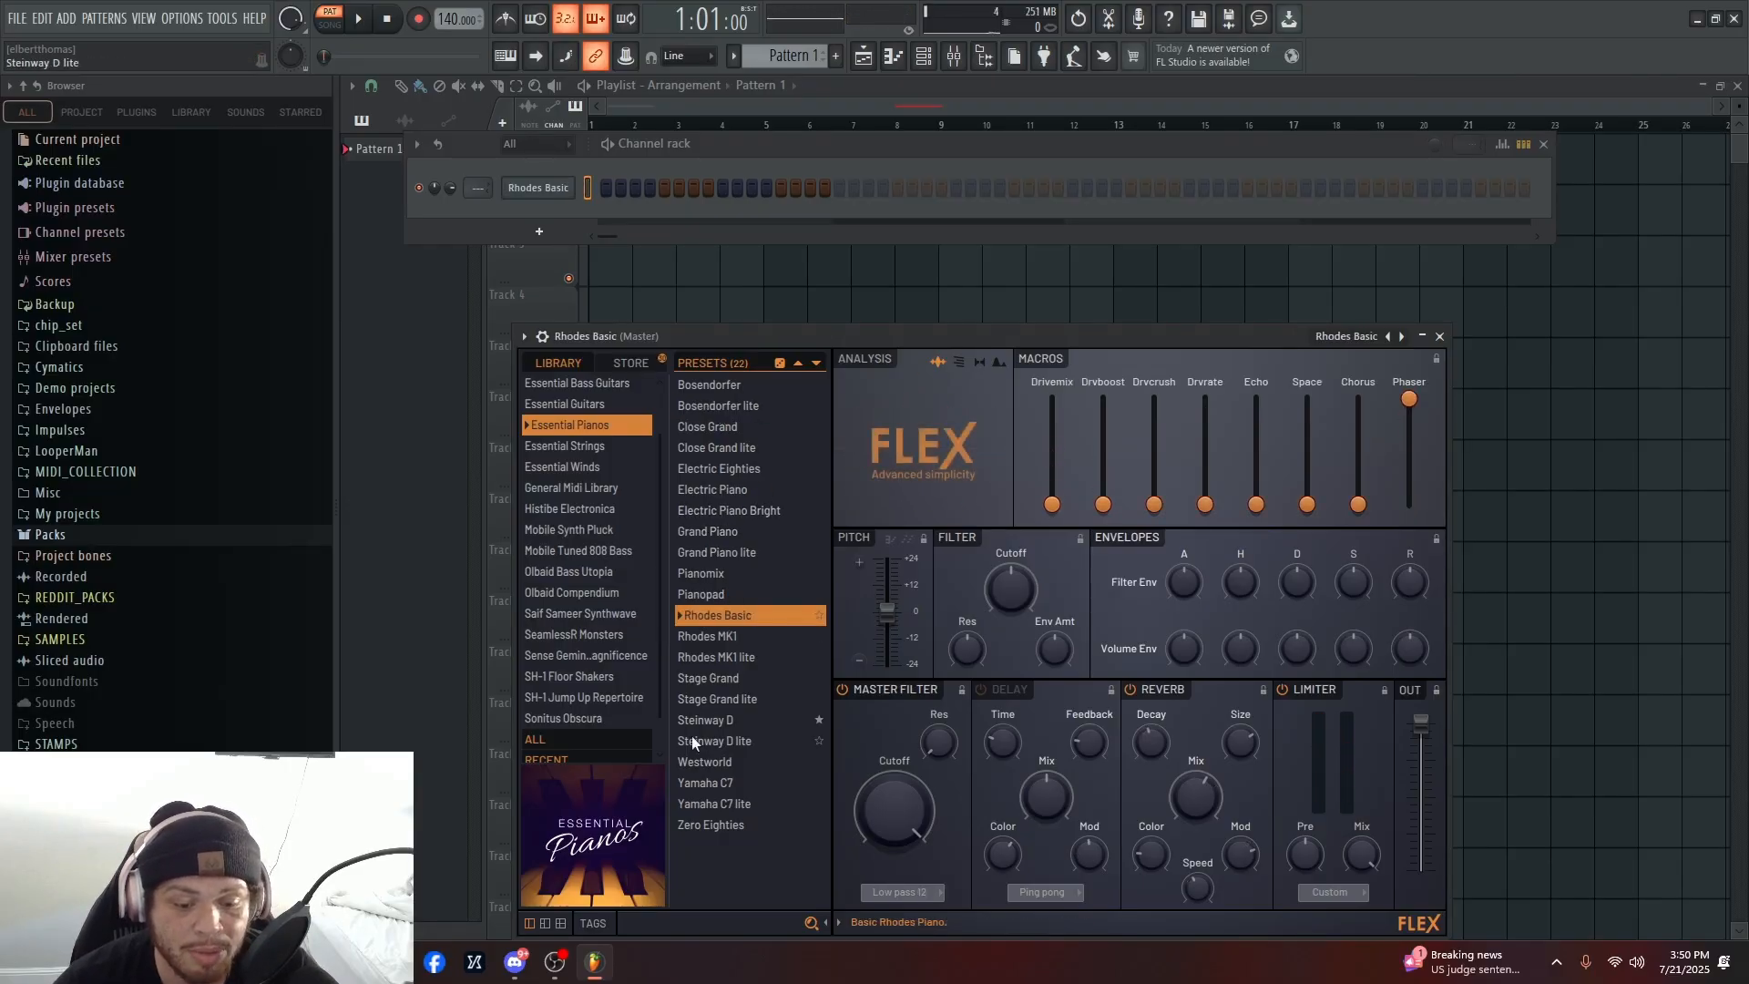
click(730, 716)
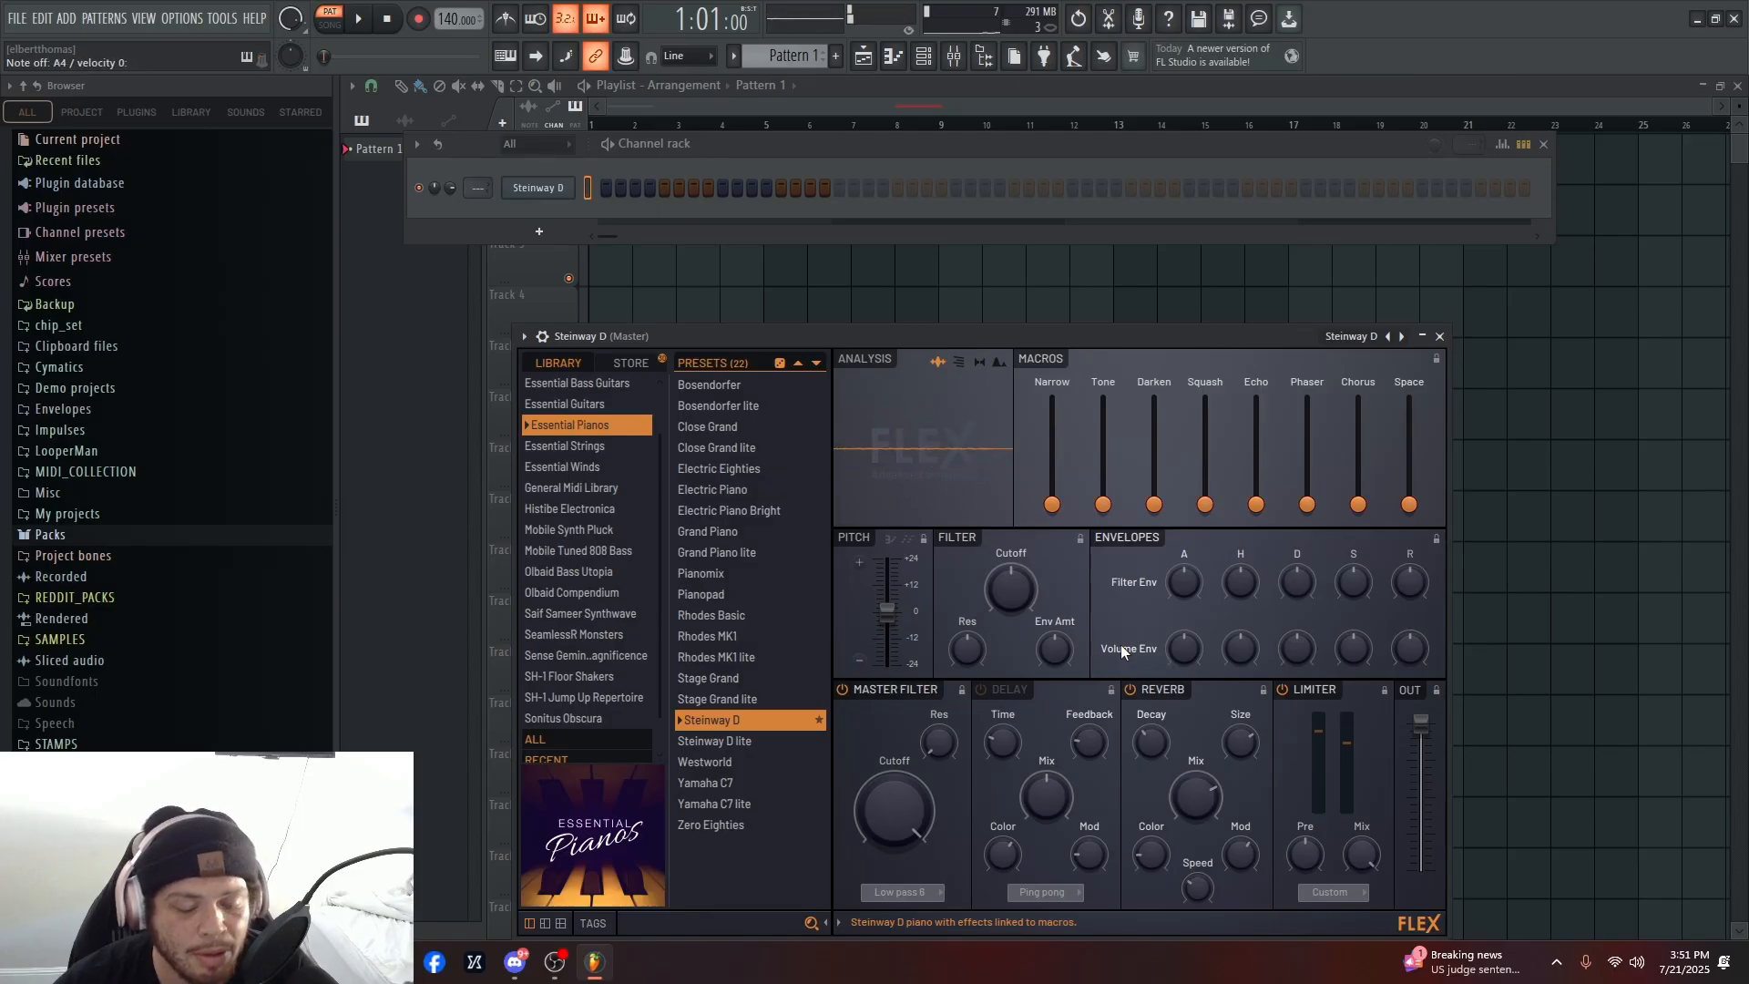
drag(1082, 337, 1124, 313)
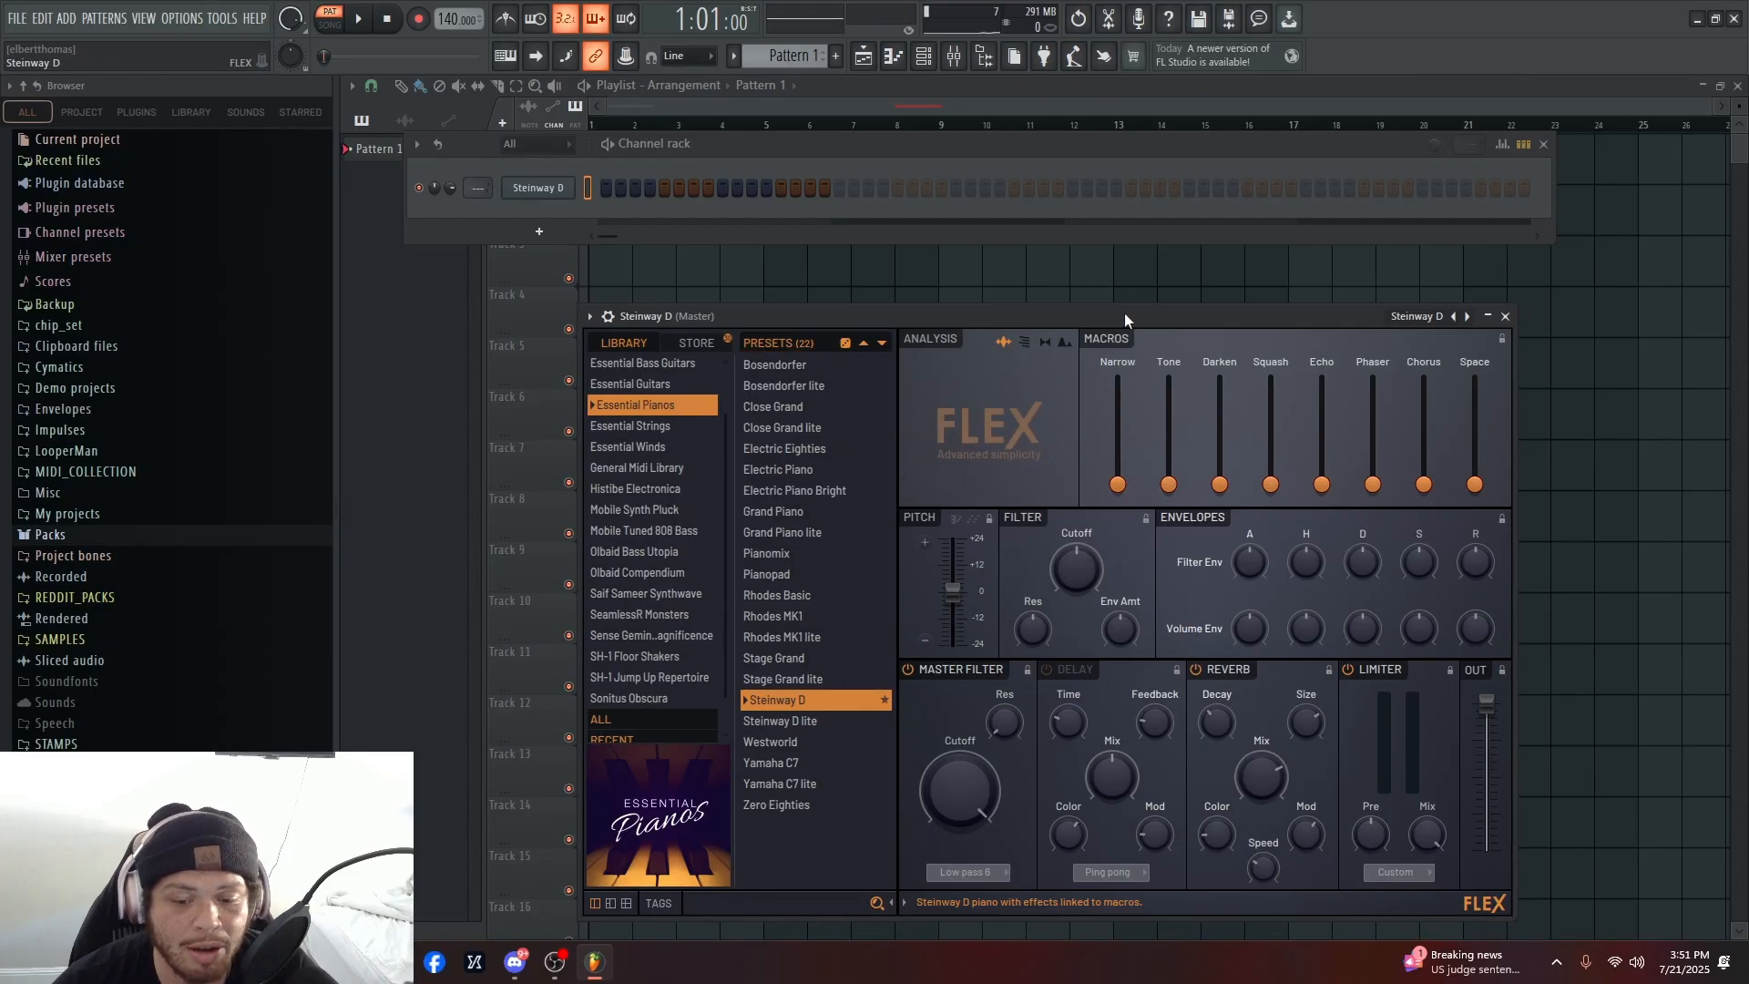
click(1482, 312)
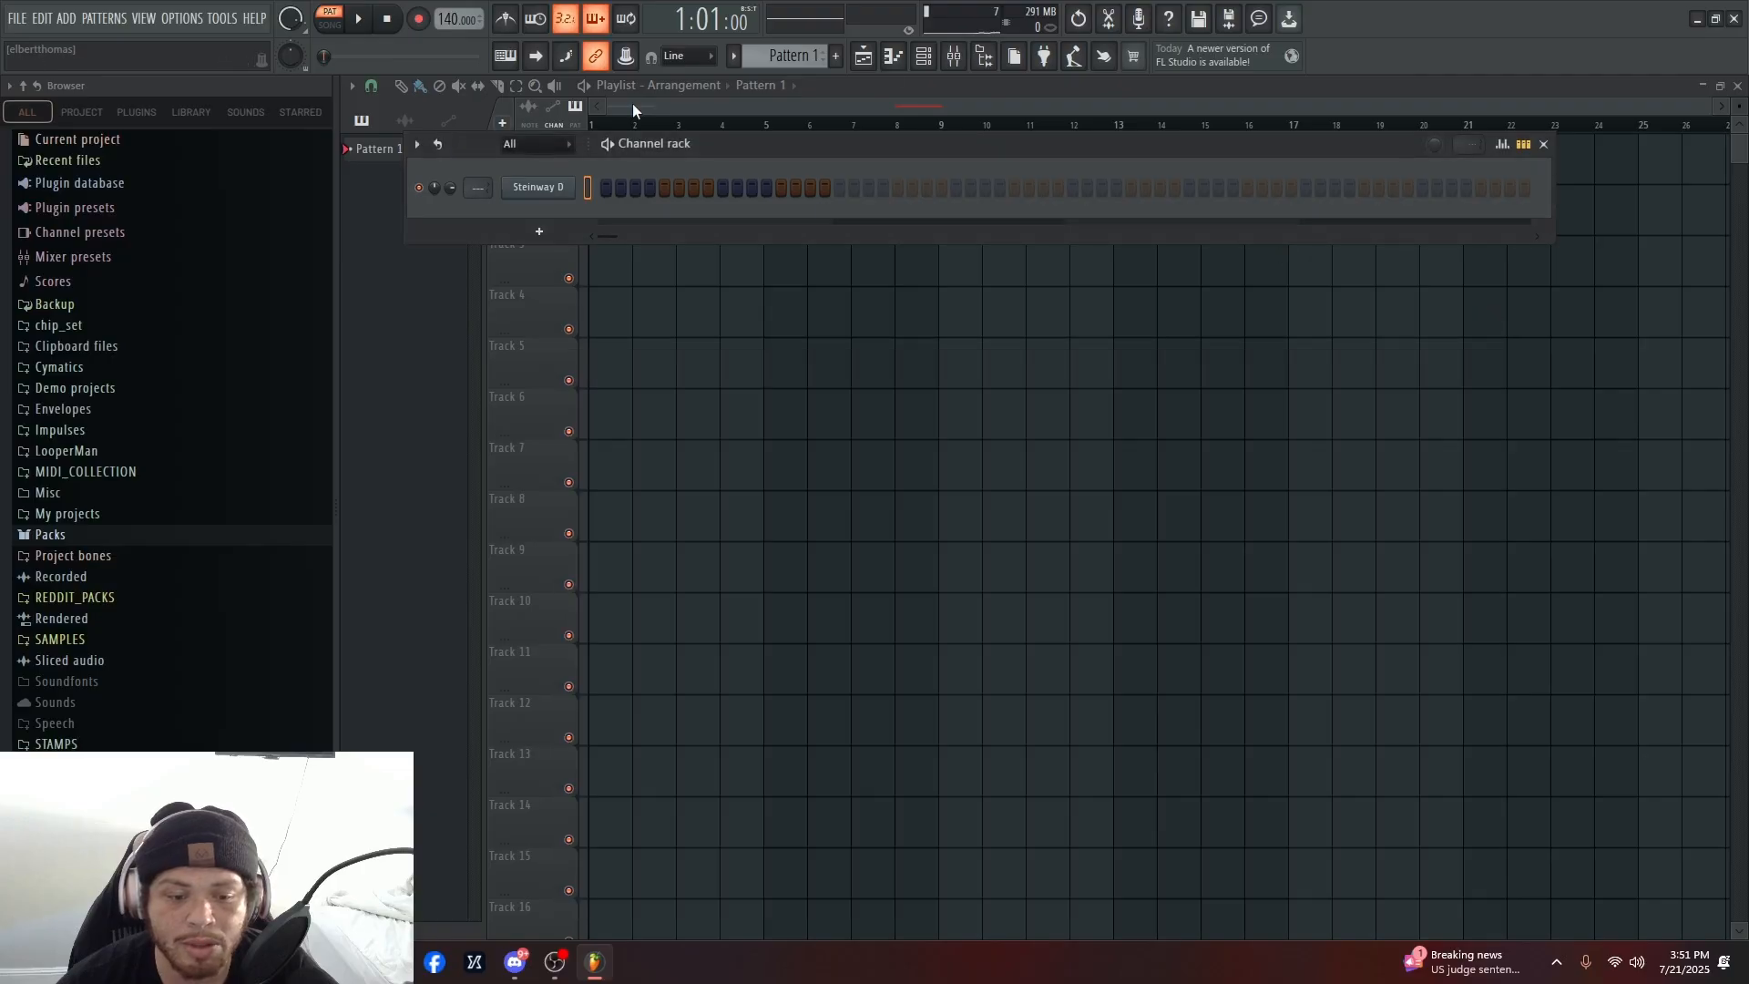
- Open the chord progression generator in the piano roll of the Steinway D channel
click(895, 55)
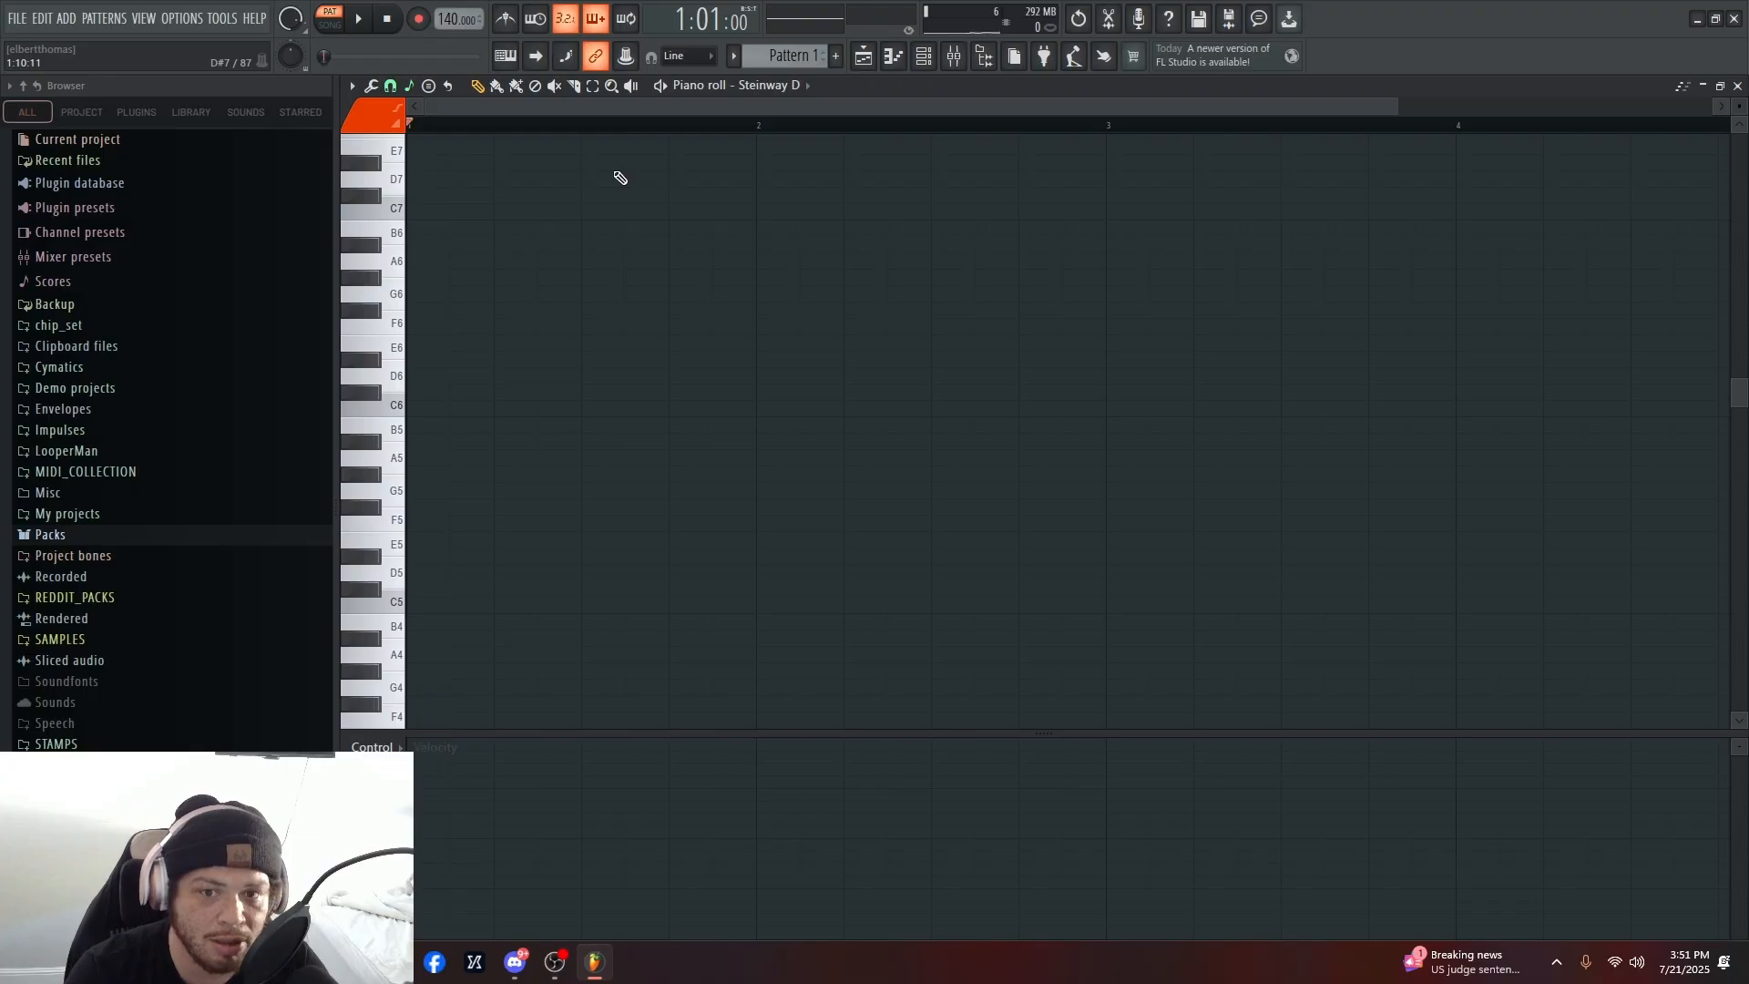
key(alt+o)
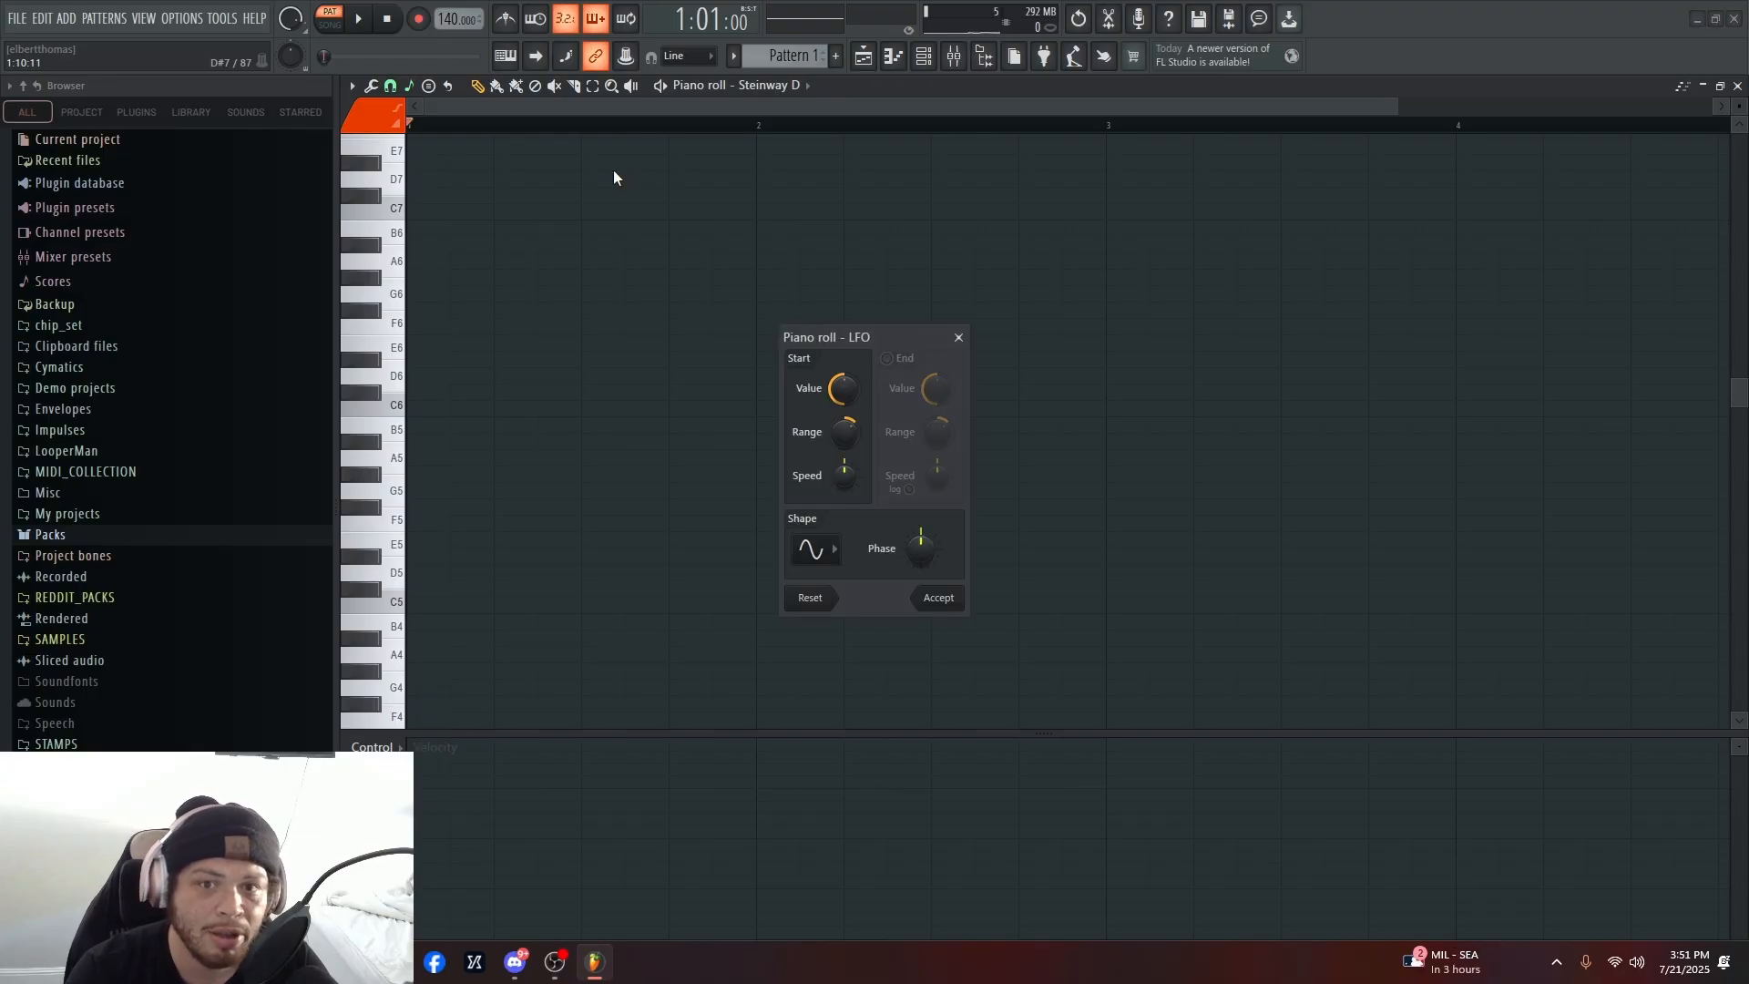
key(Escape)
key(alt+p)
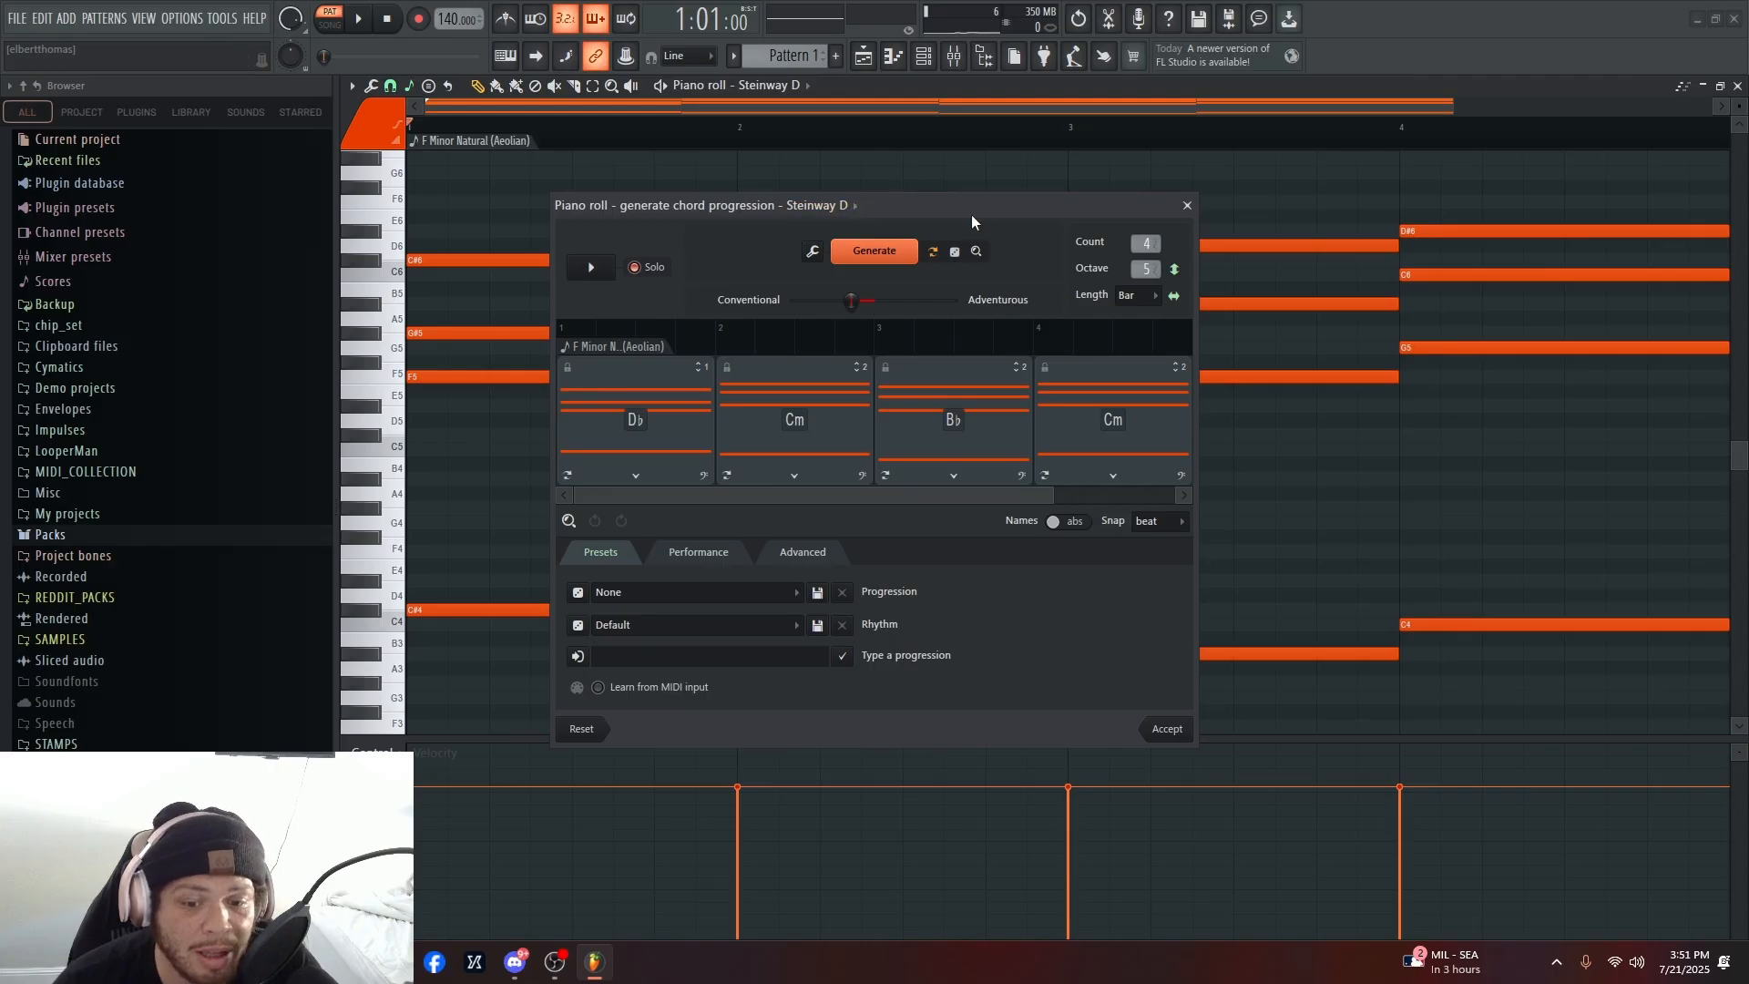
- Play back the generated four-chord progression several times, moving the generator window to reveal the notes behind it
drag(971, 215, 1185, 264)
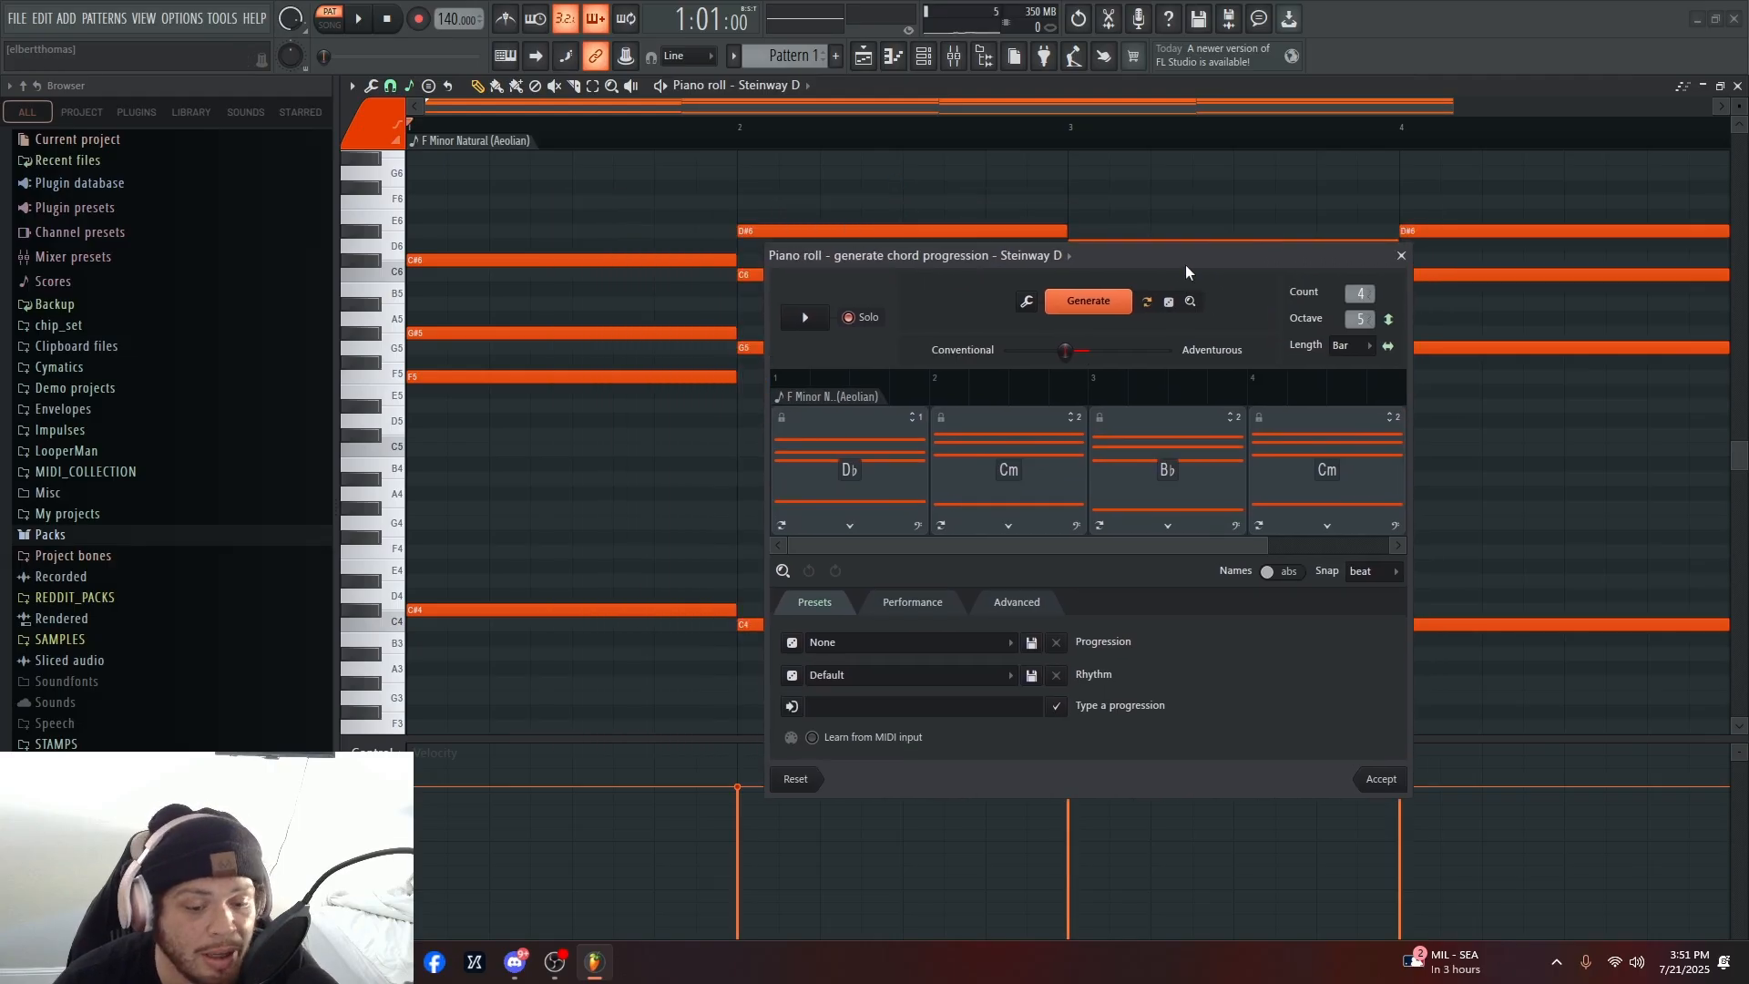
key(space)
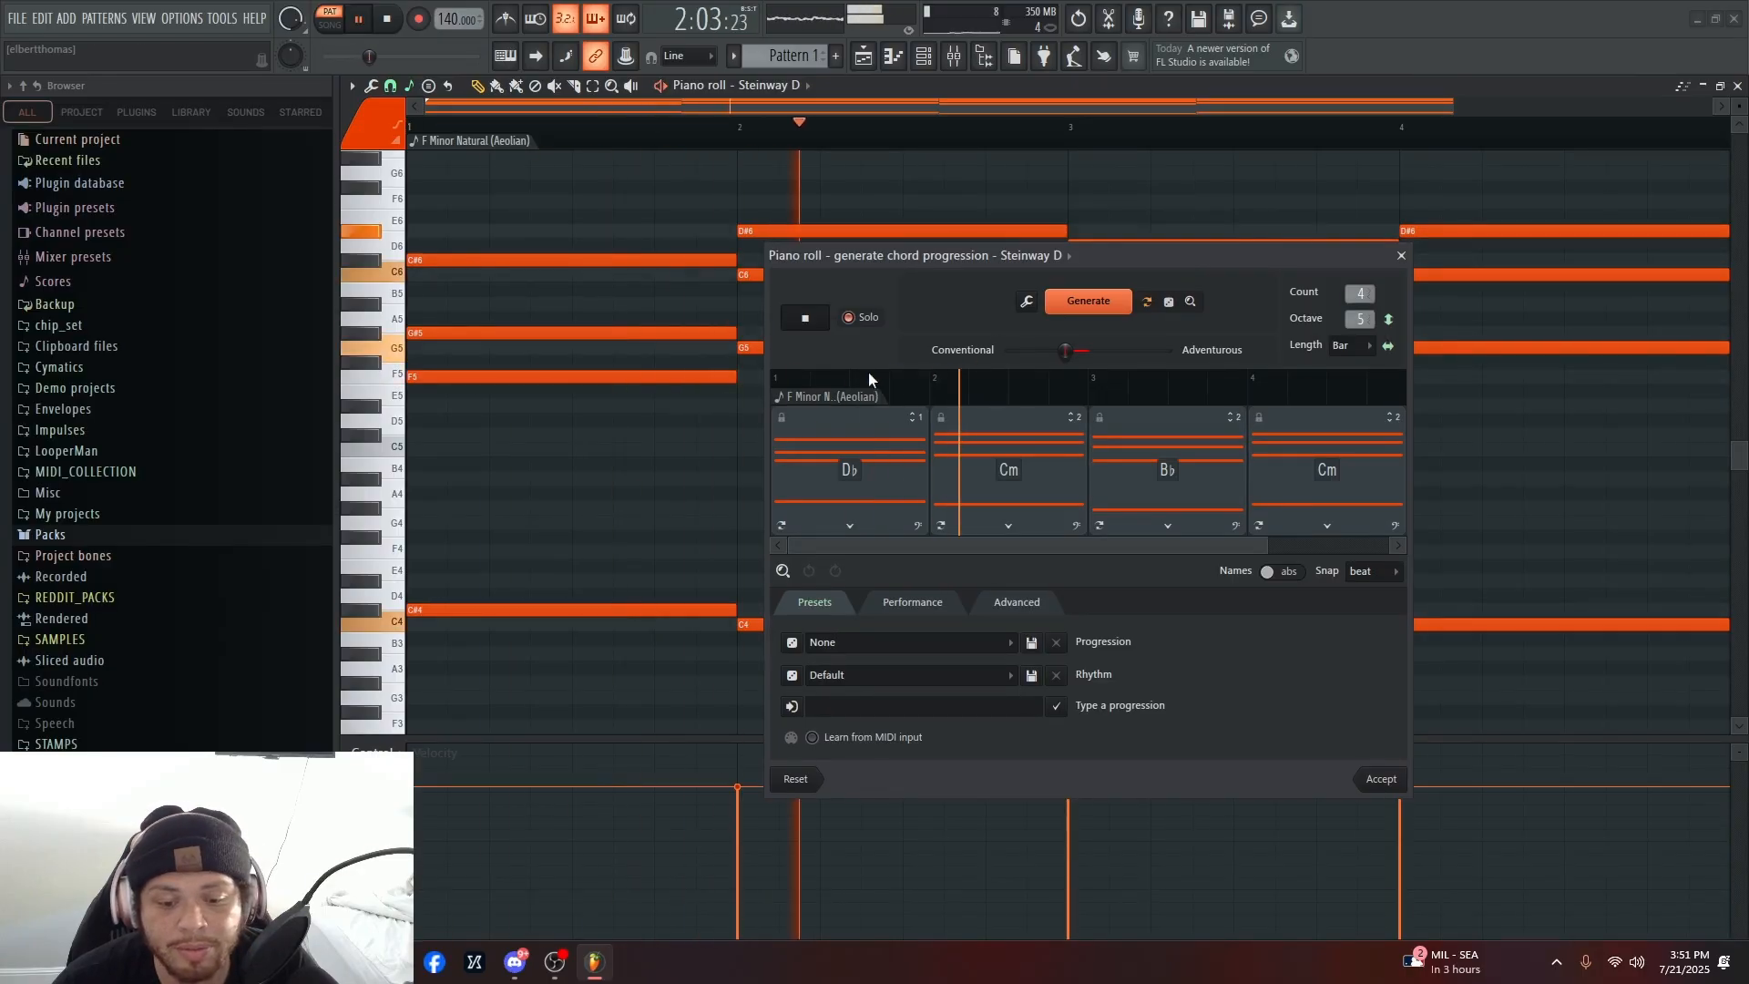
key(space)
drag(1165, 263, 955, 305)
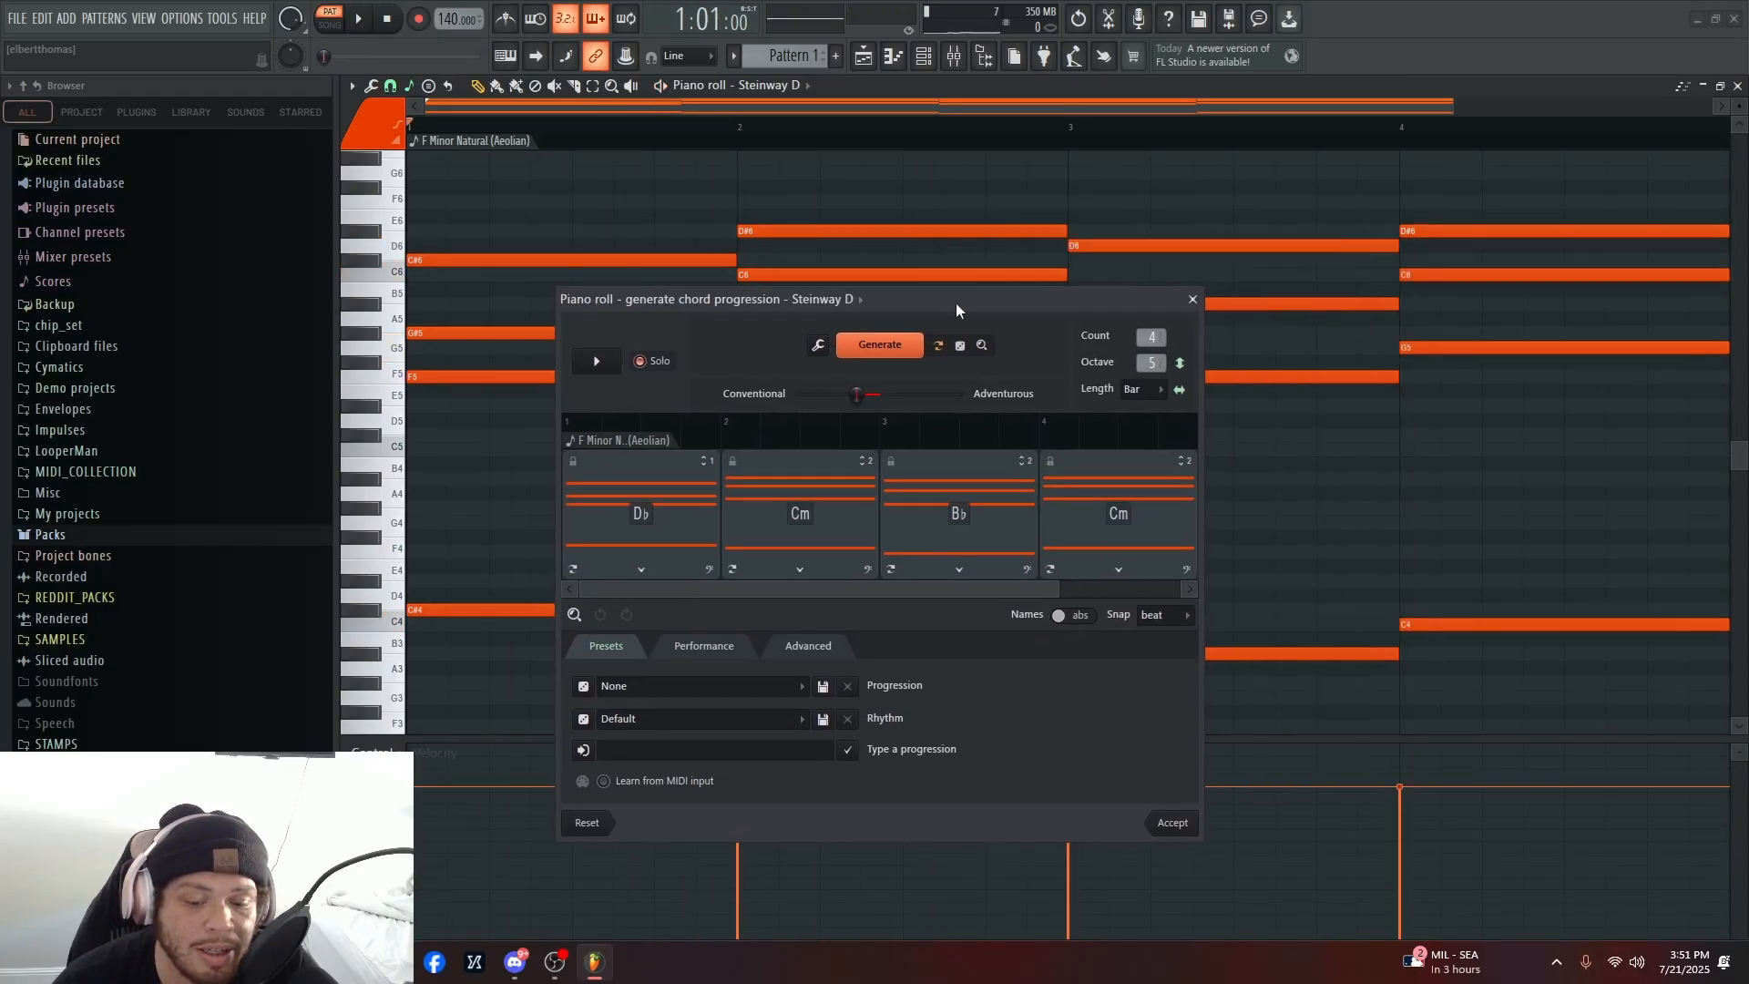
key(space)
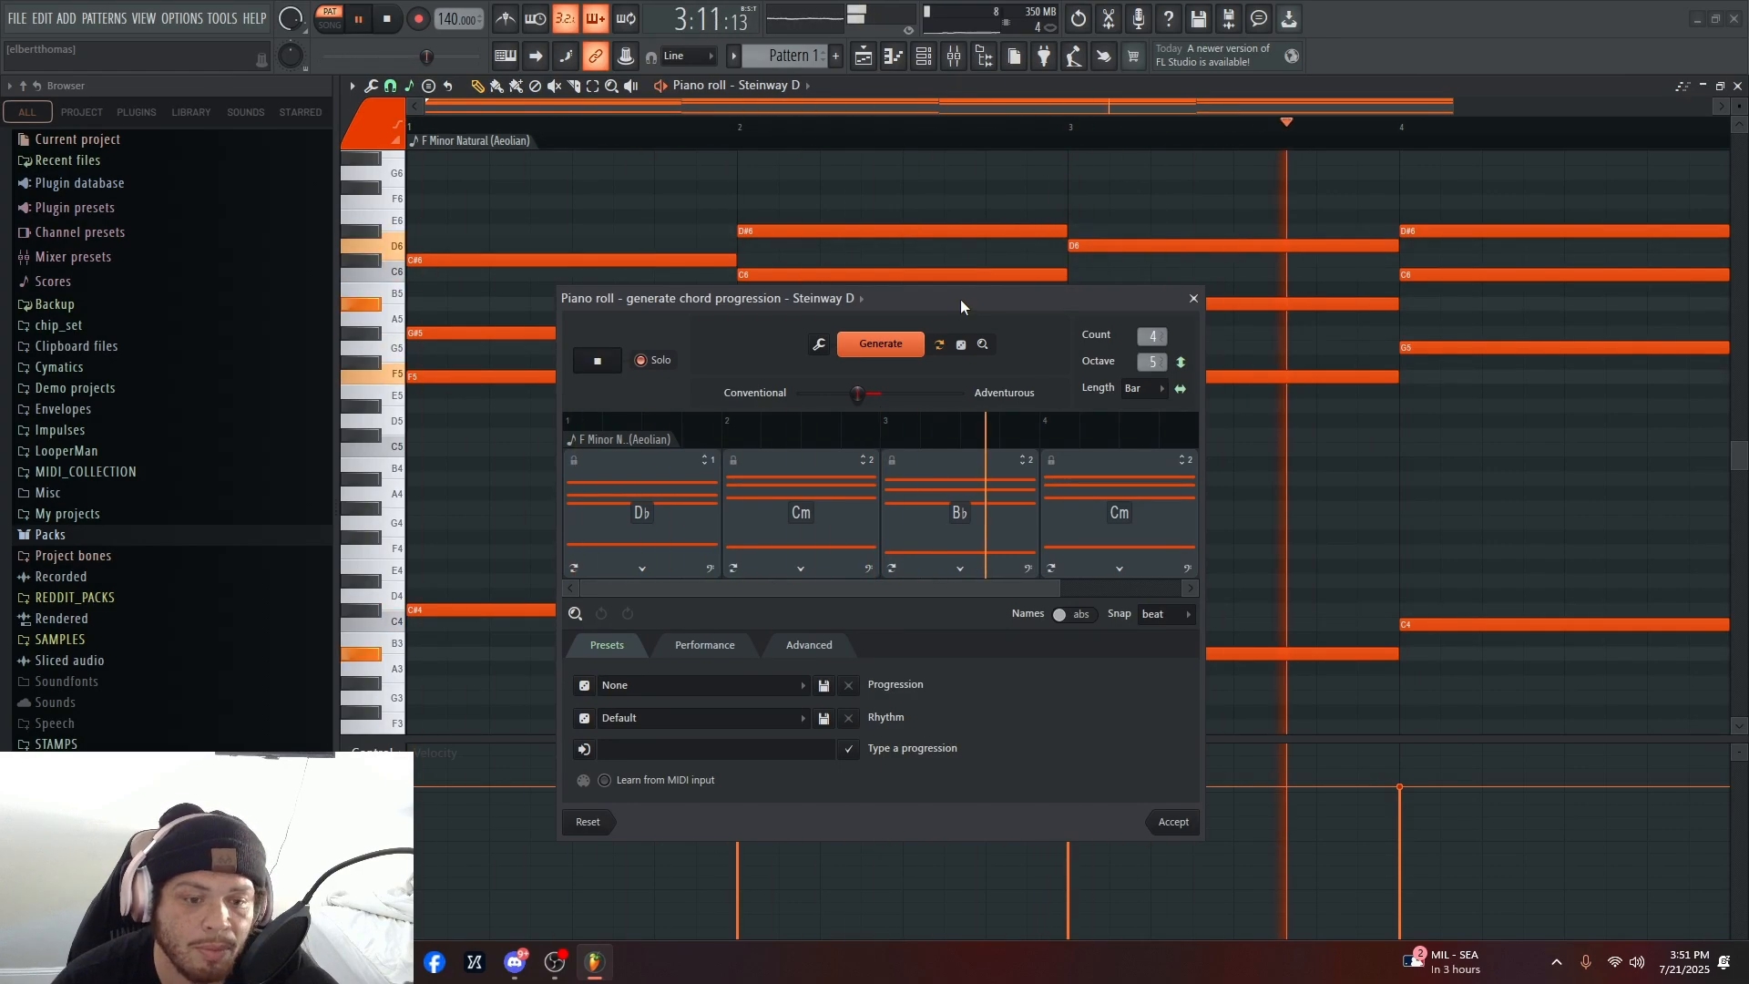
key(space)
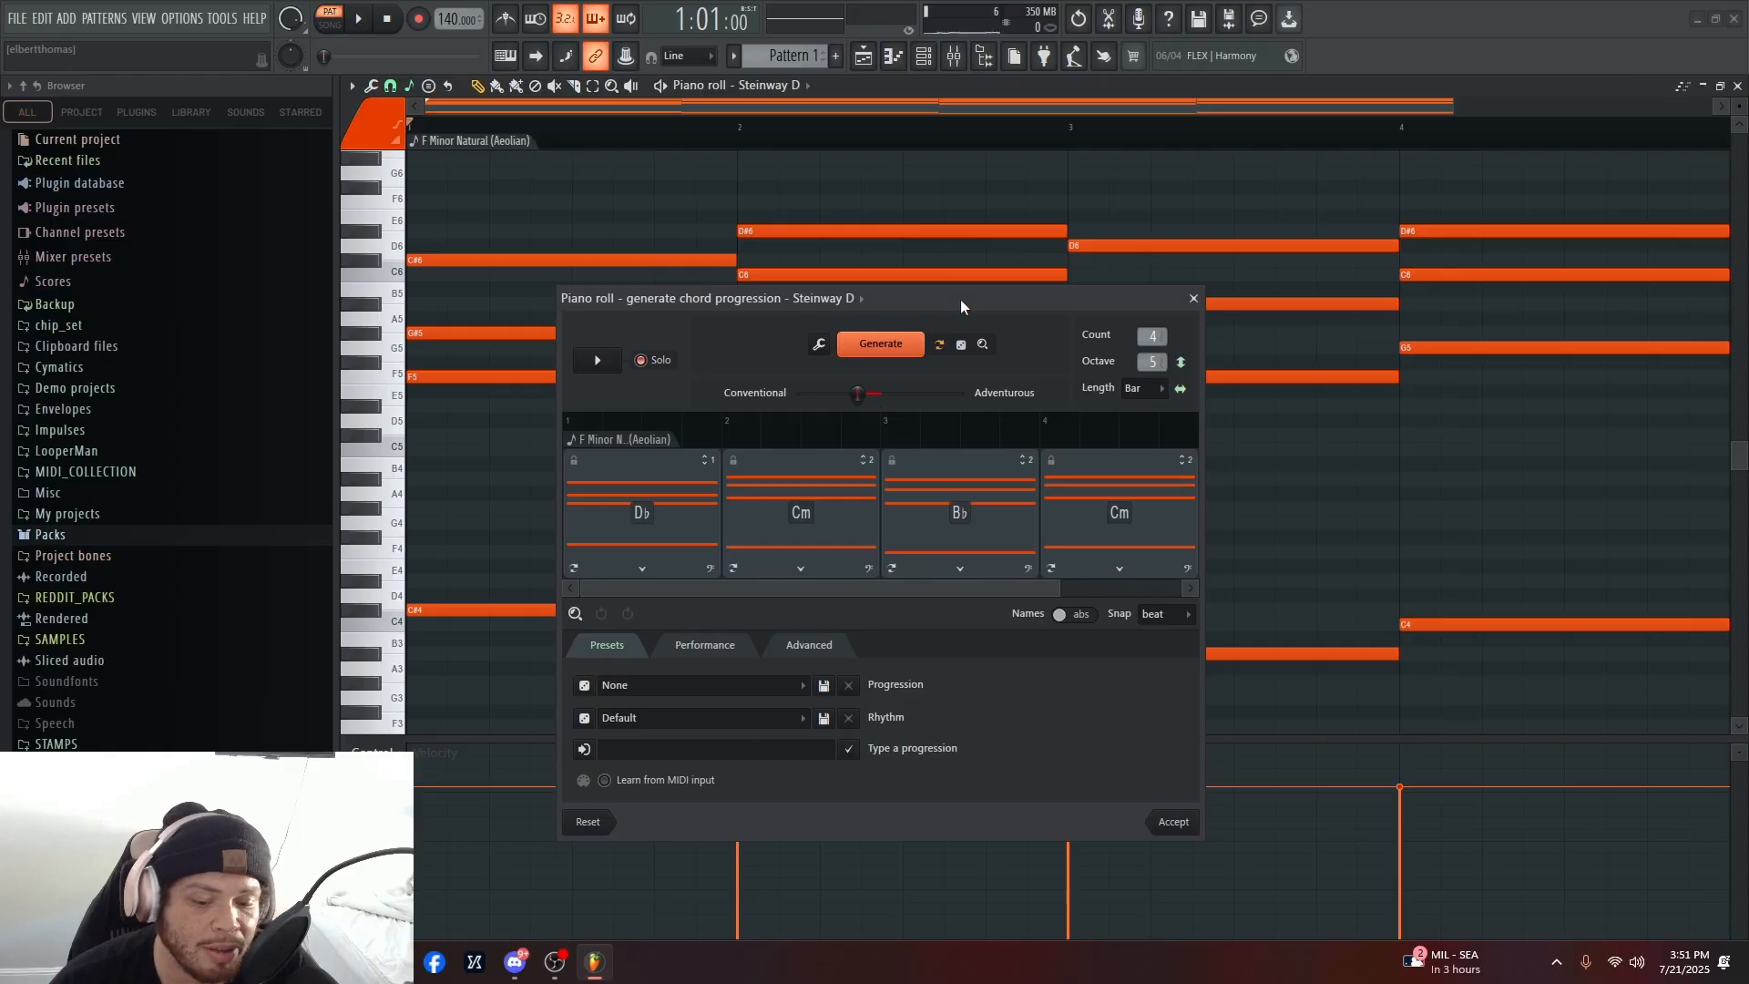
key(space)
key(space)
key(space)
key(space)
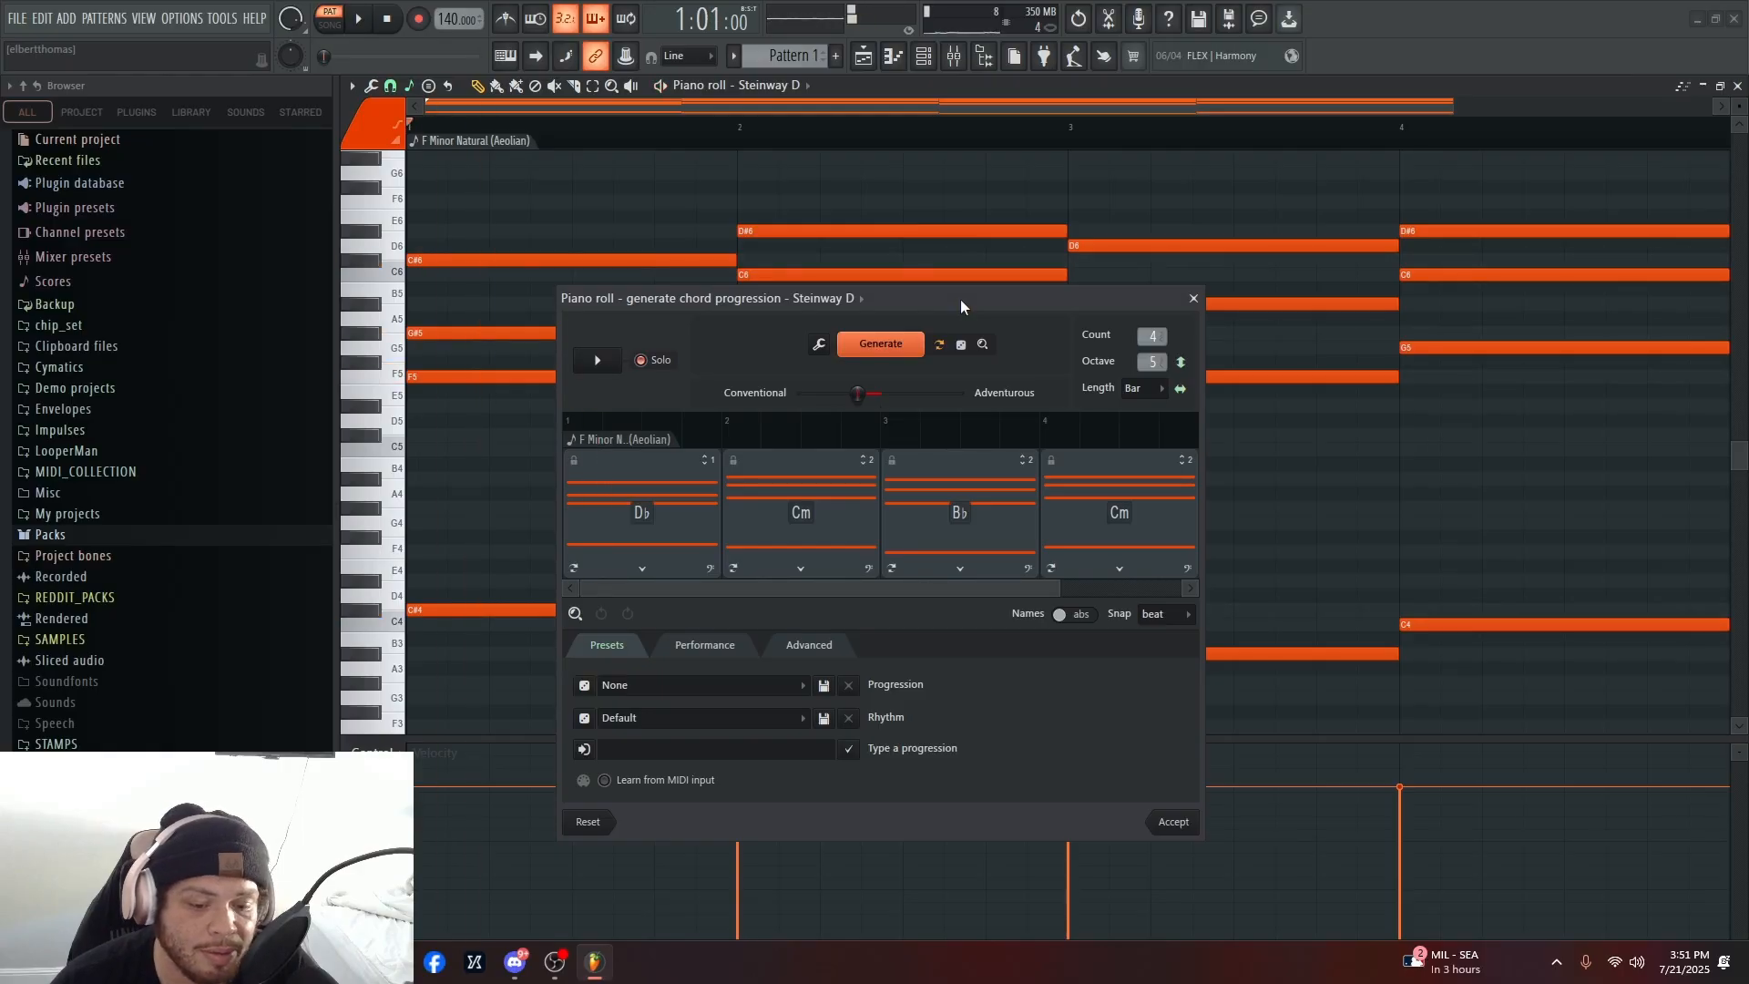
key(space)
key(space)
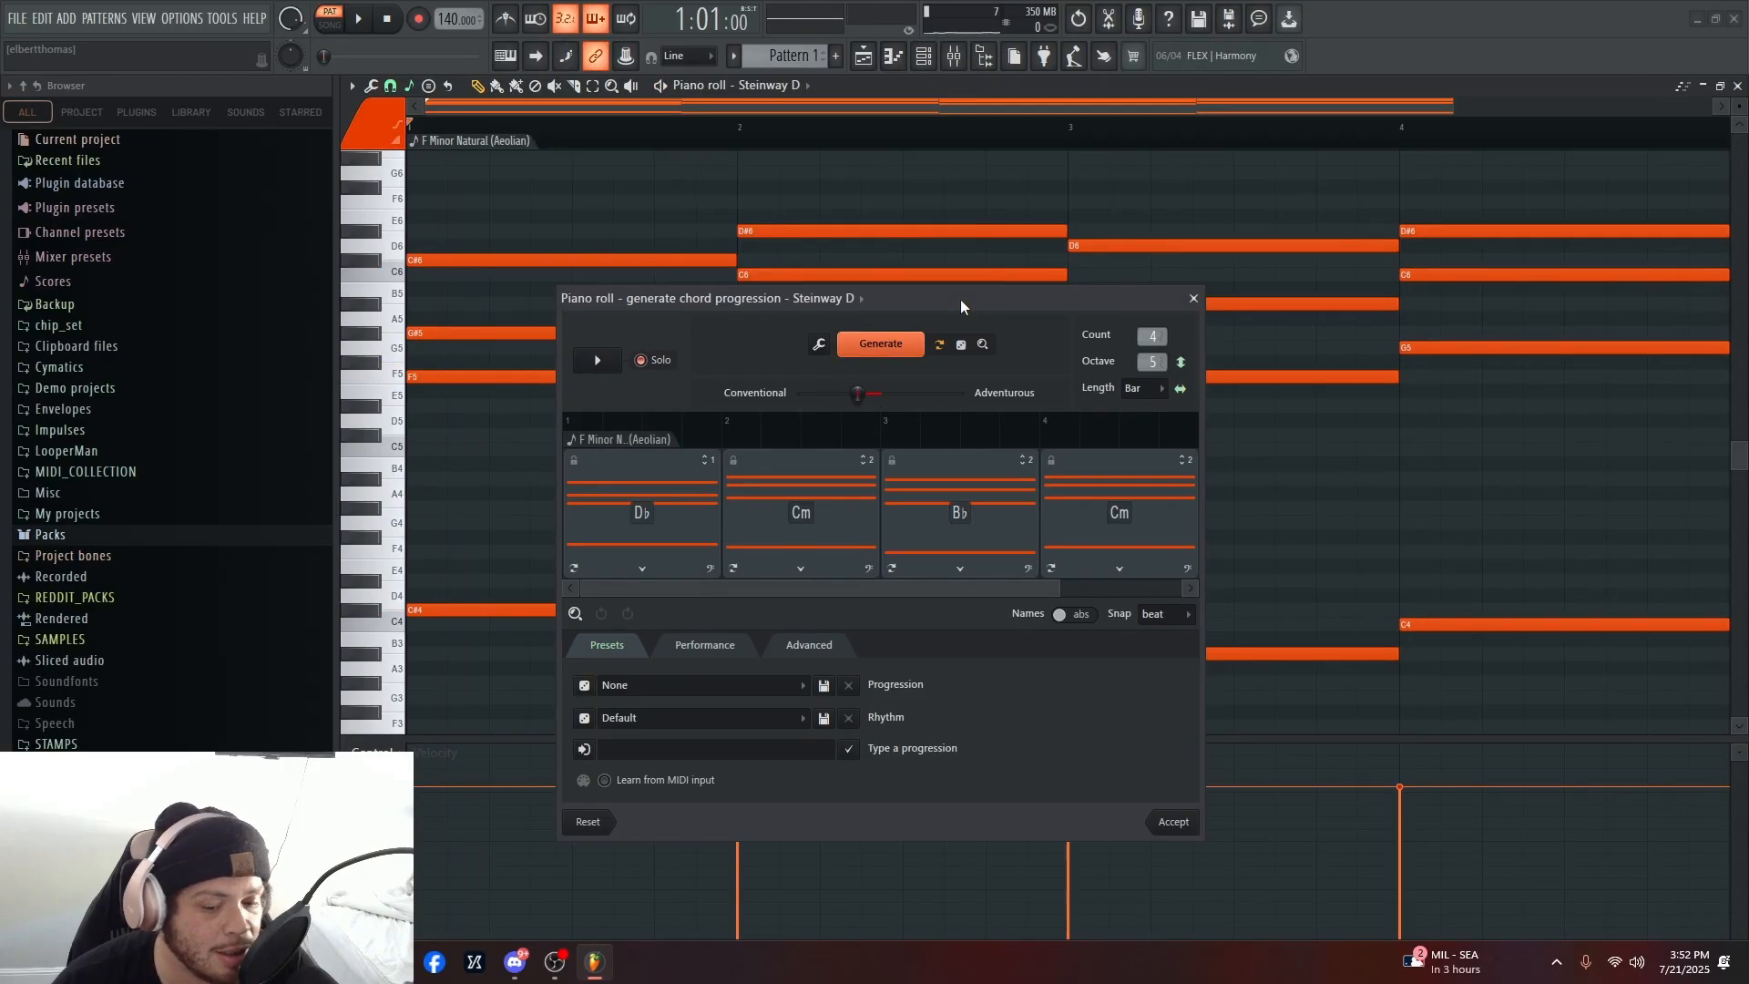
key(space)
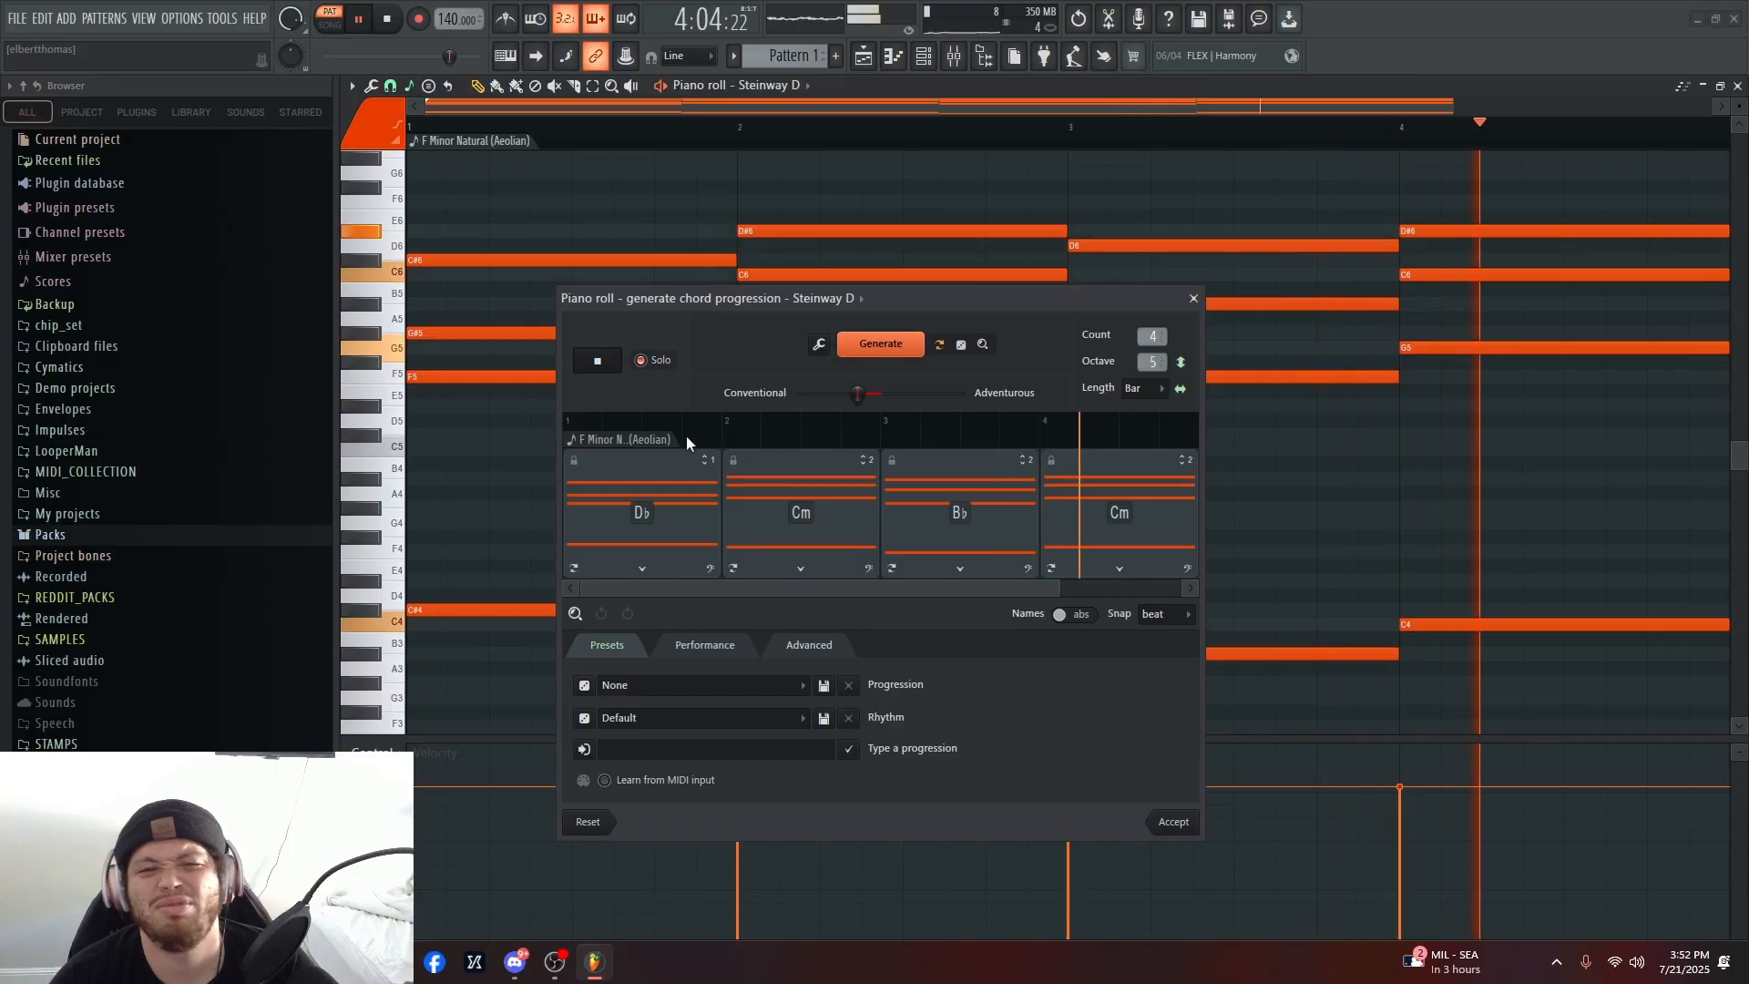
key(space)
- Set the progression's root note to E and its scale to Minor Melodic
right_click(598, 442)
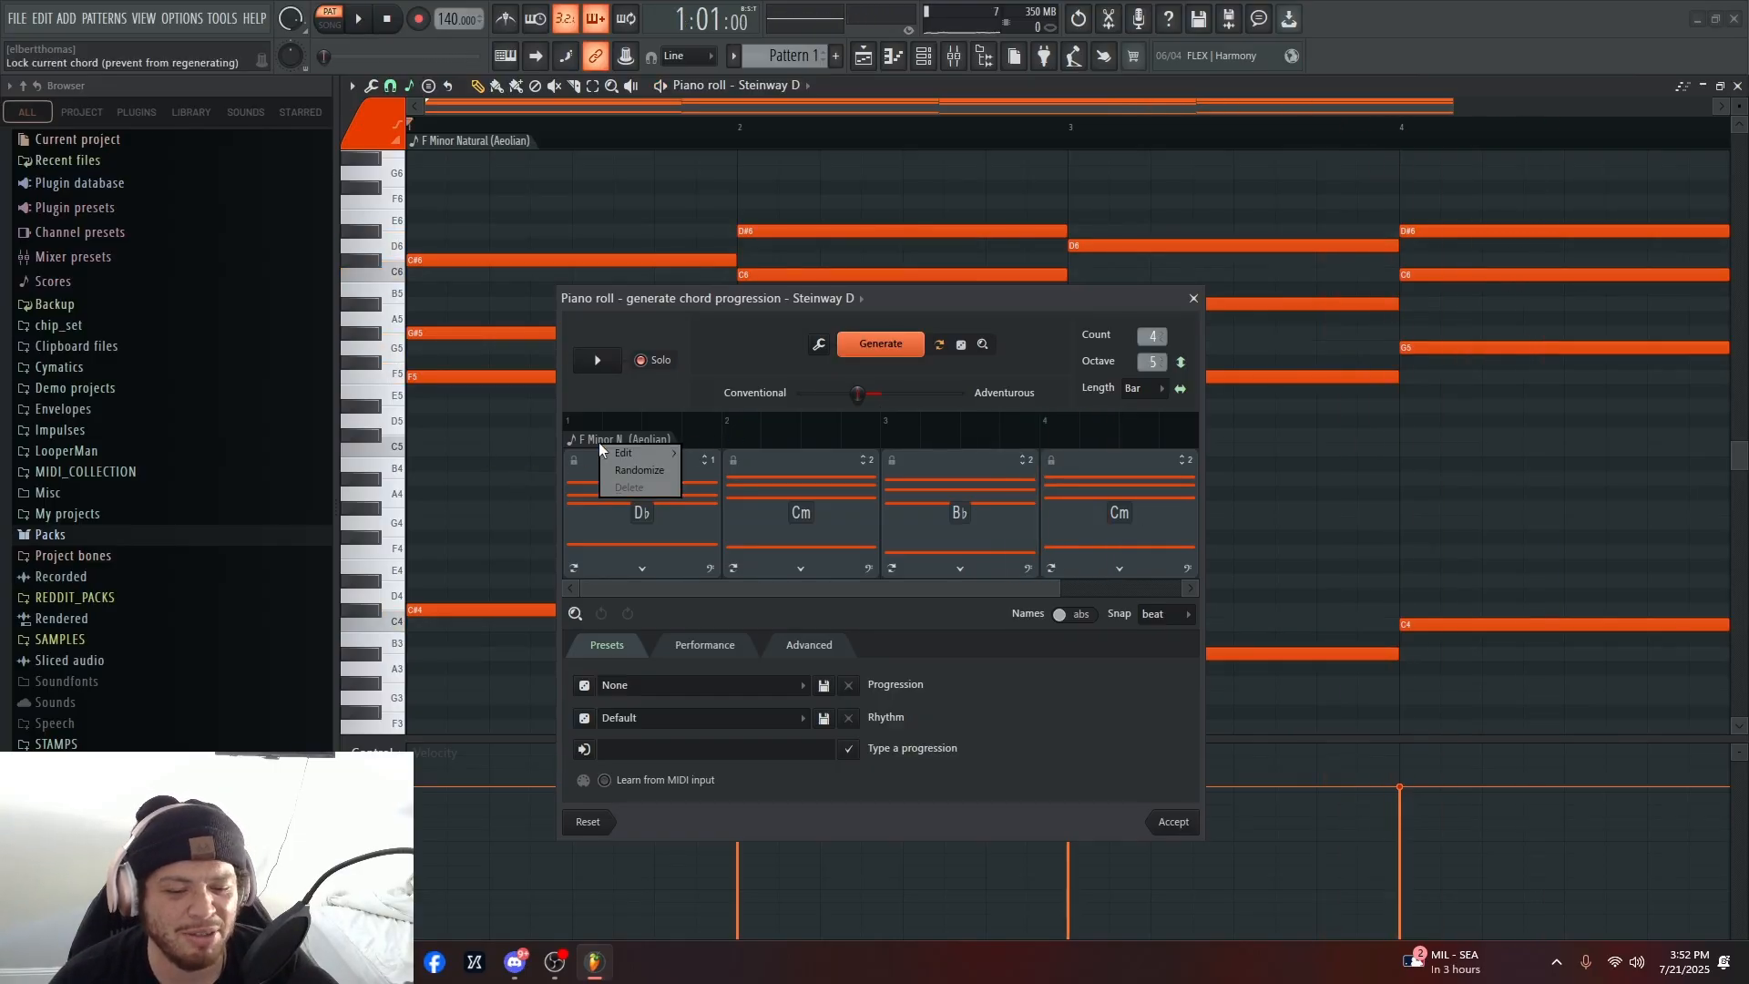
click(576, 439)
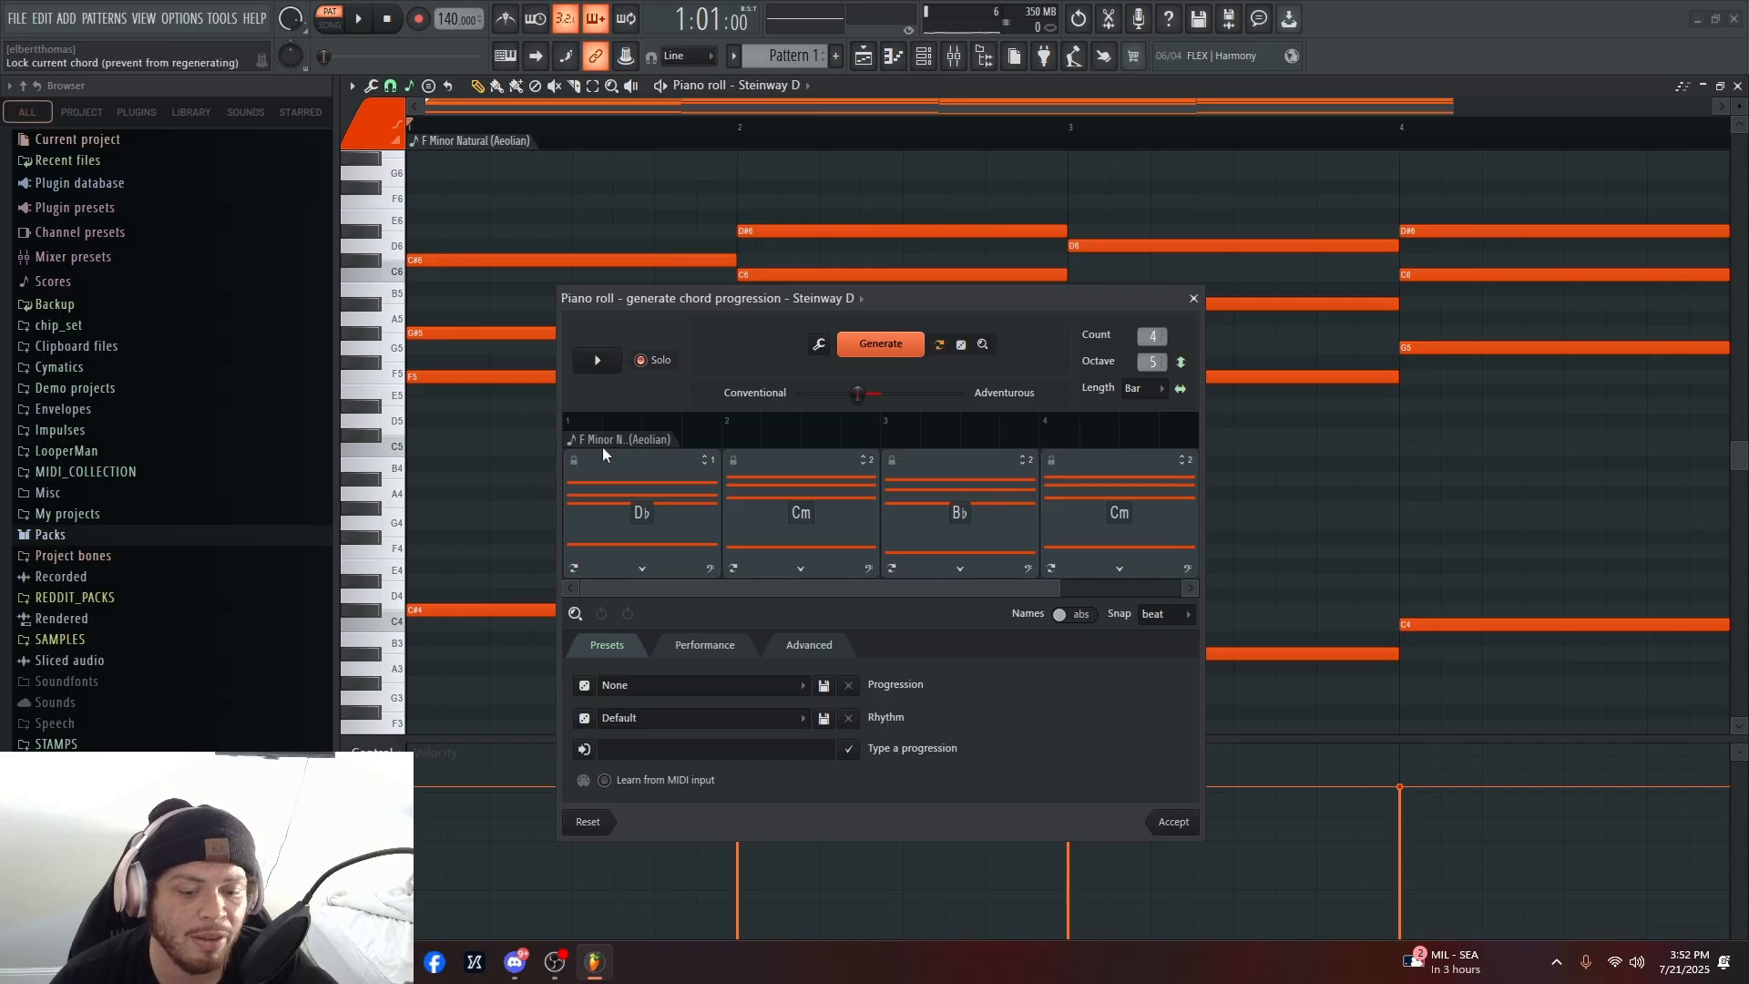
right_click(610, 441)
mouse_move(651, 447)
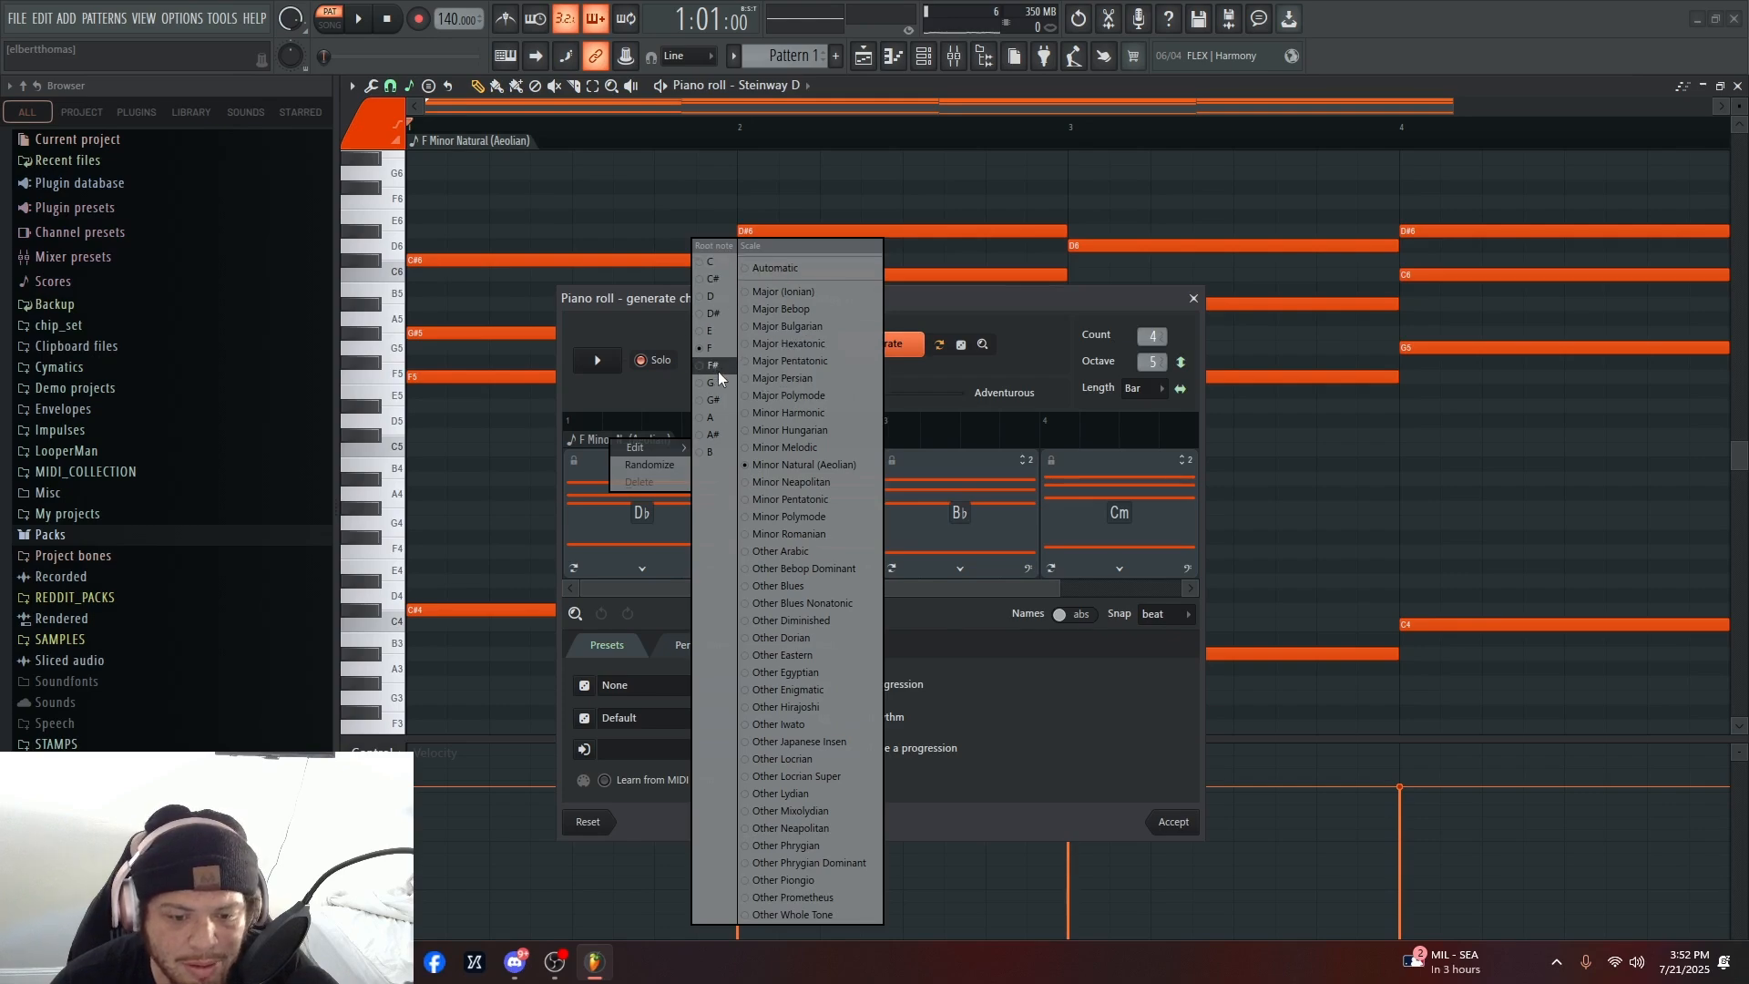
click(711, 331)
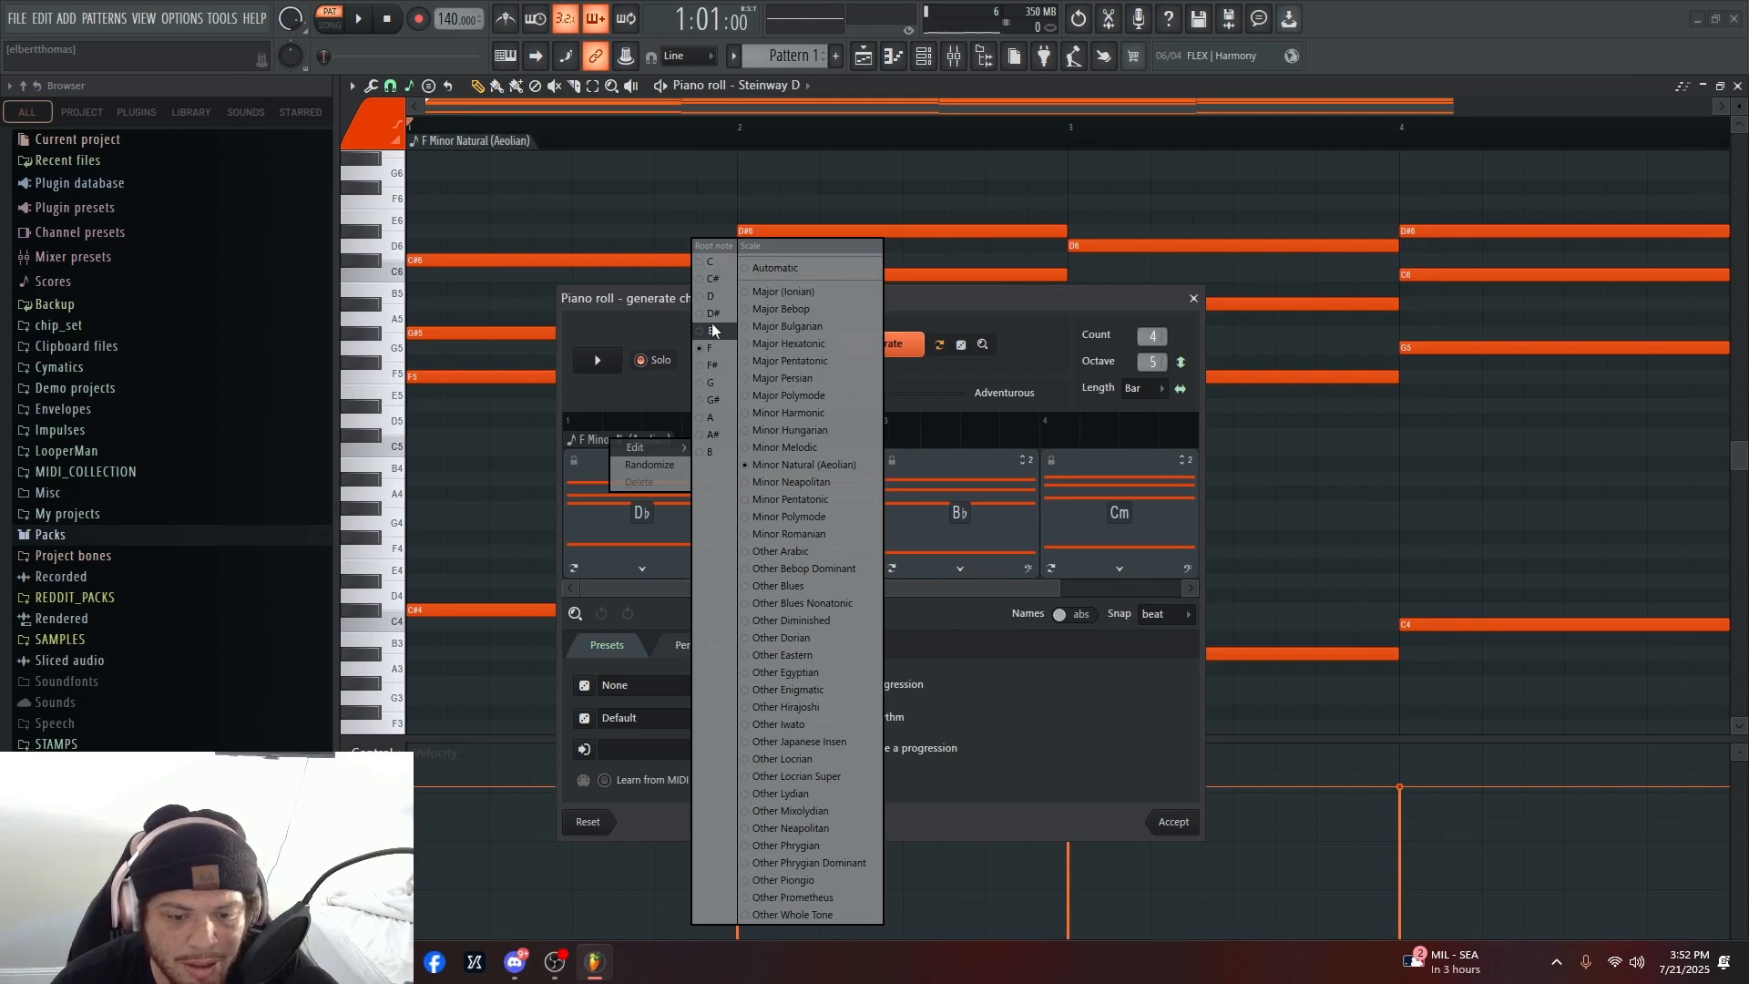
click(802, 447)
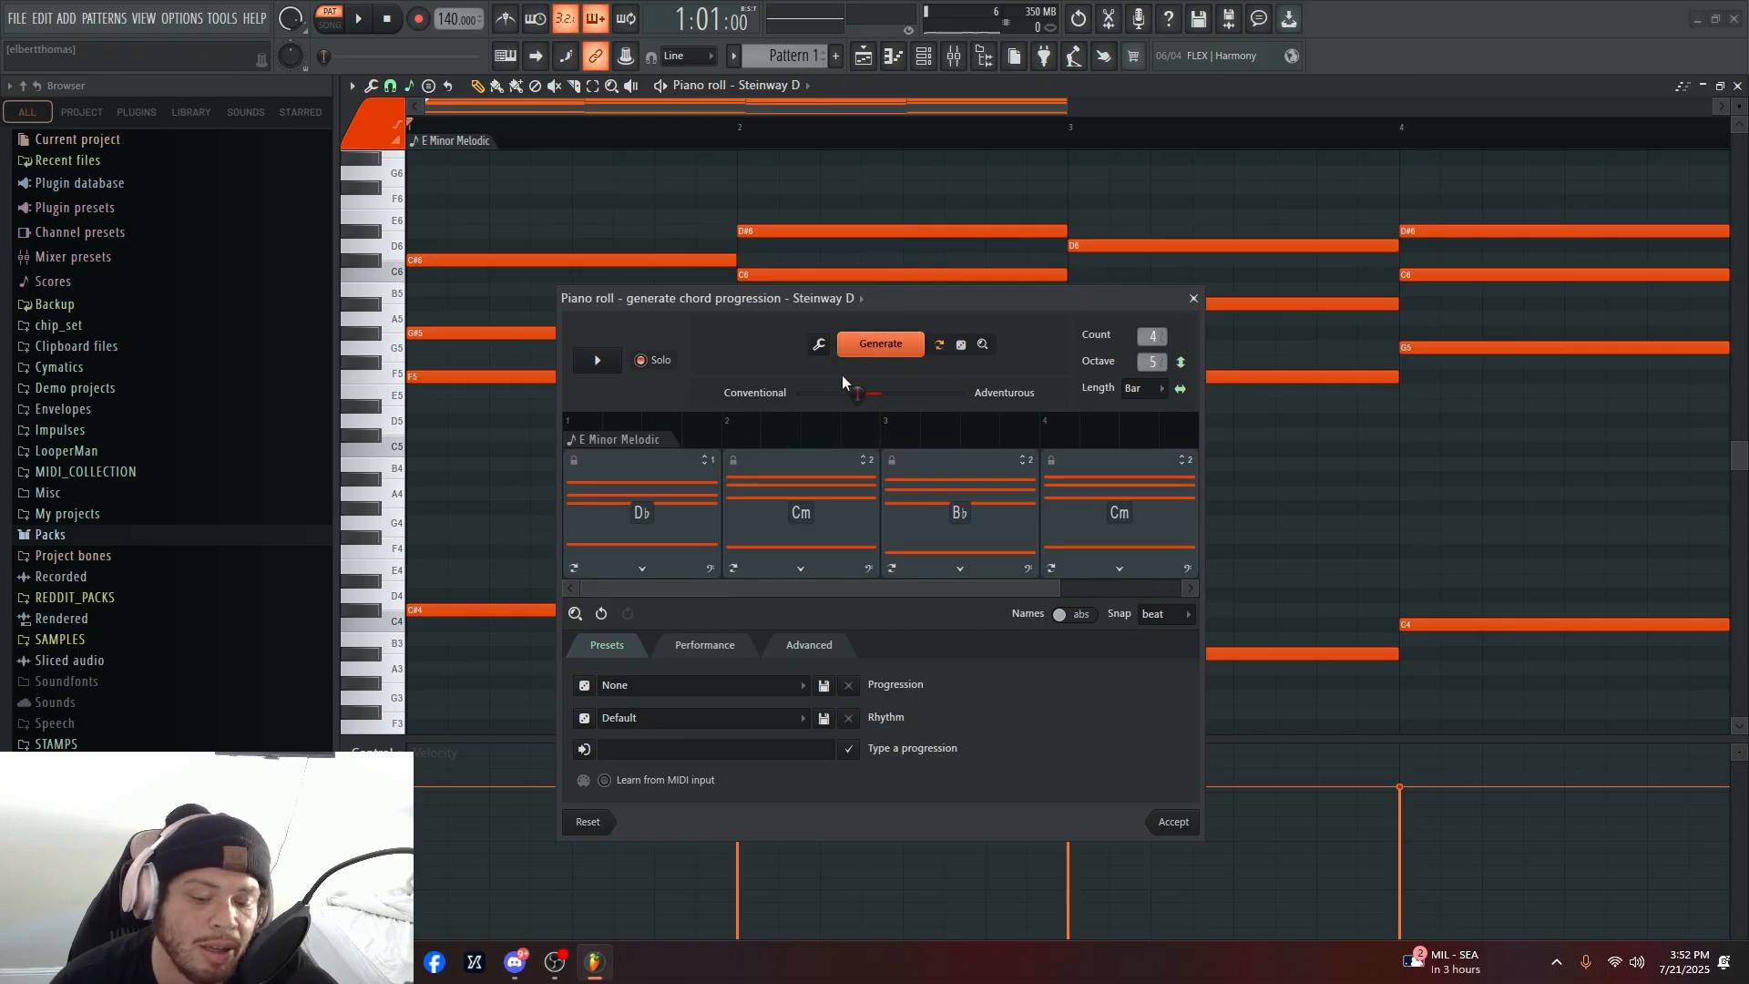
- Generate a new chord progression in the chosen scale and regenerate only its third chord during playback
click(633, 439)
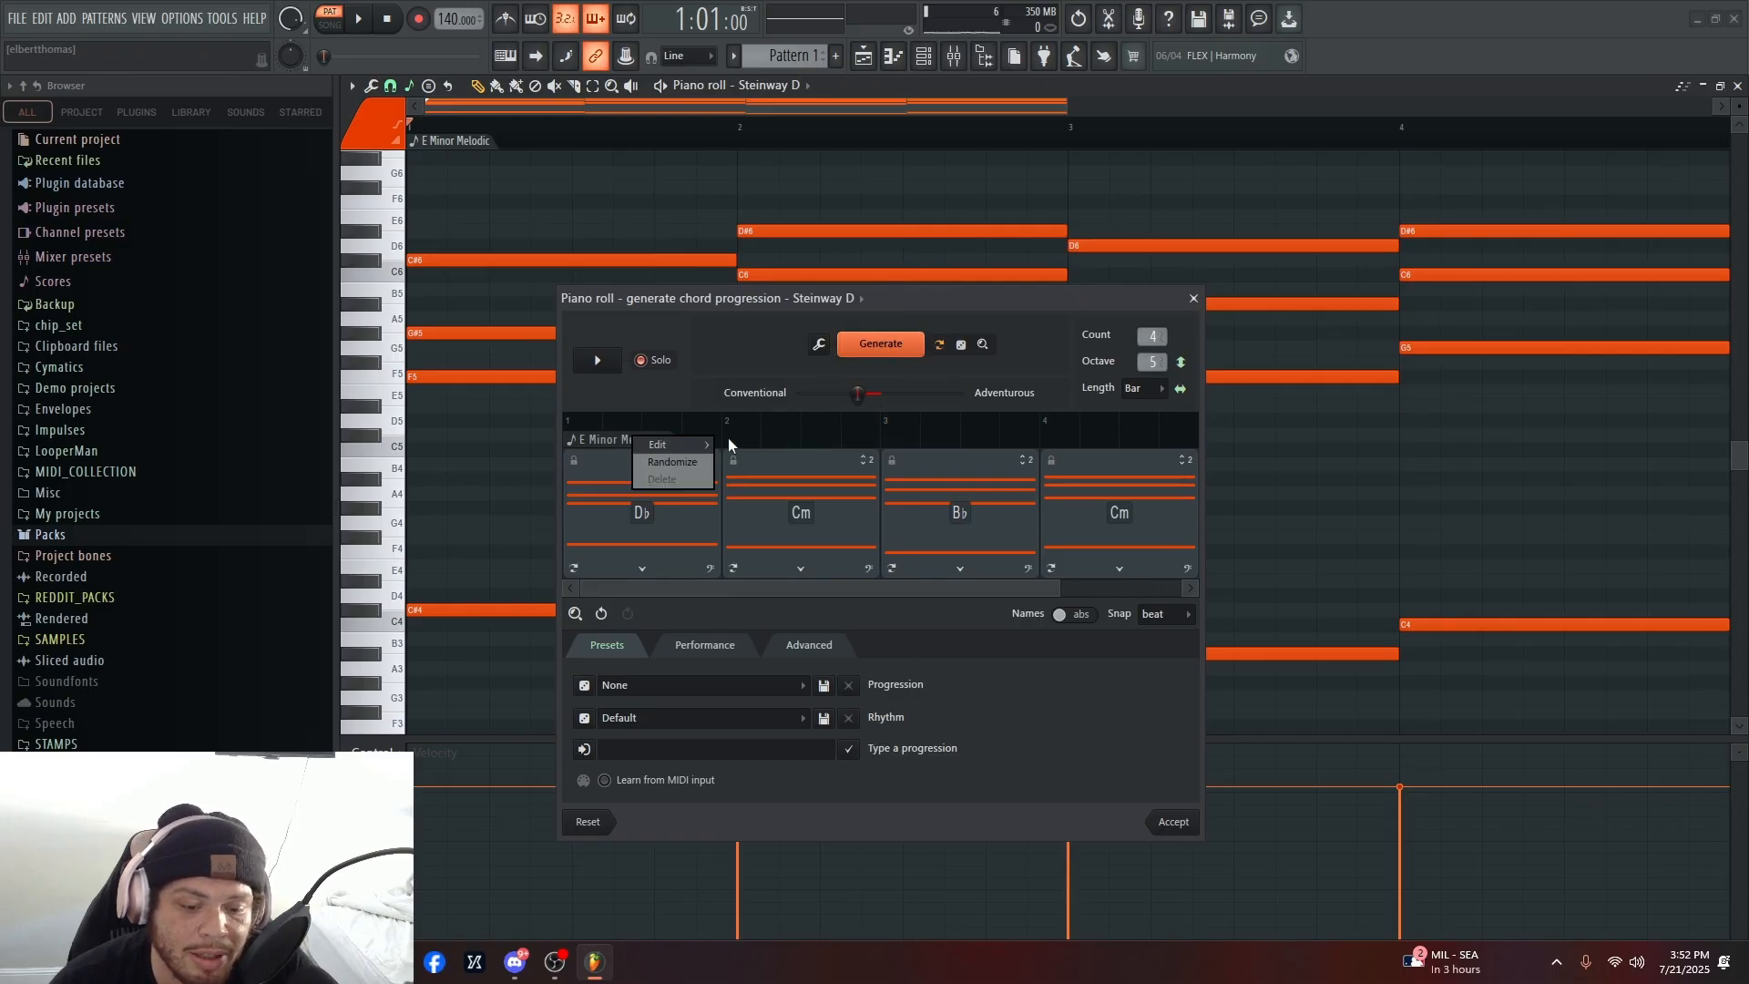
mouse_move(712, 442)
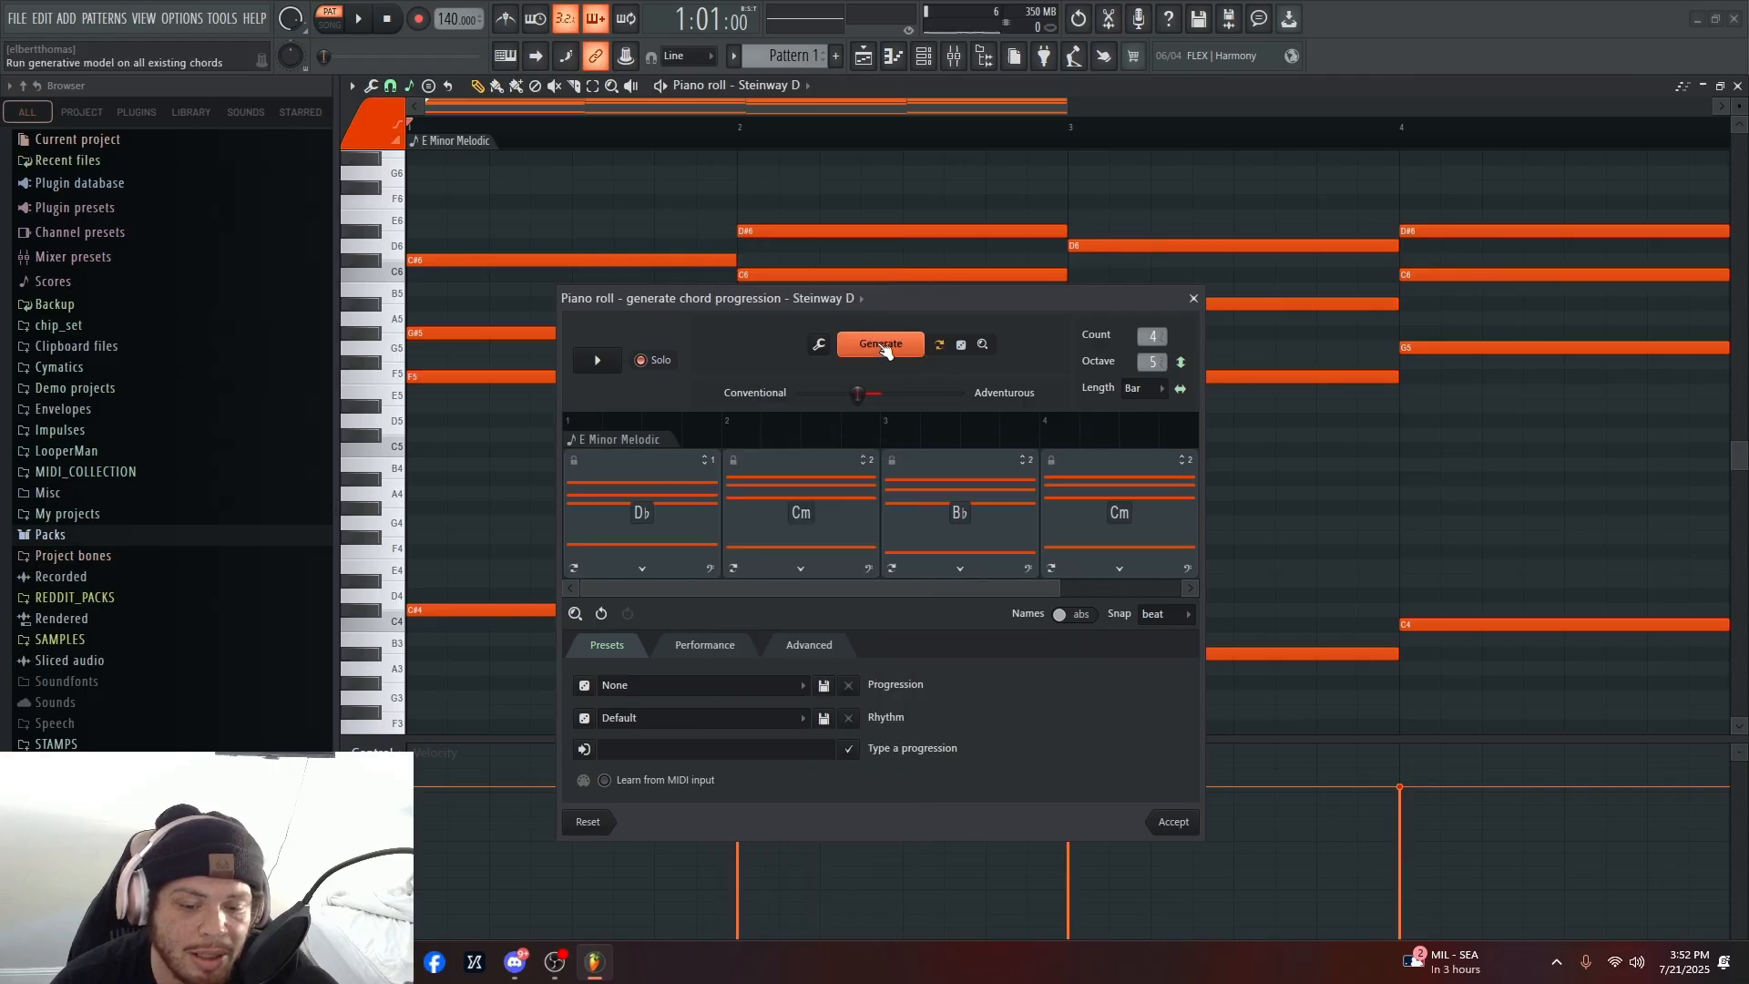
click(881, 343)
key(space)
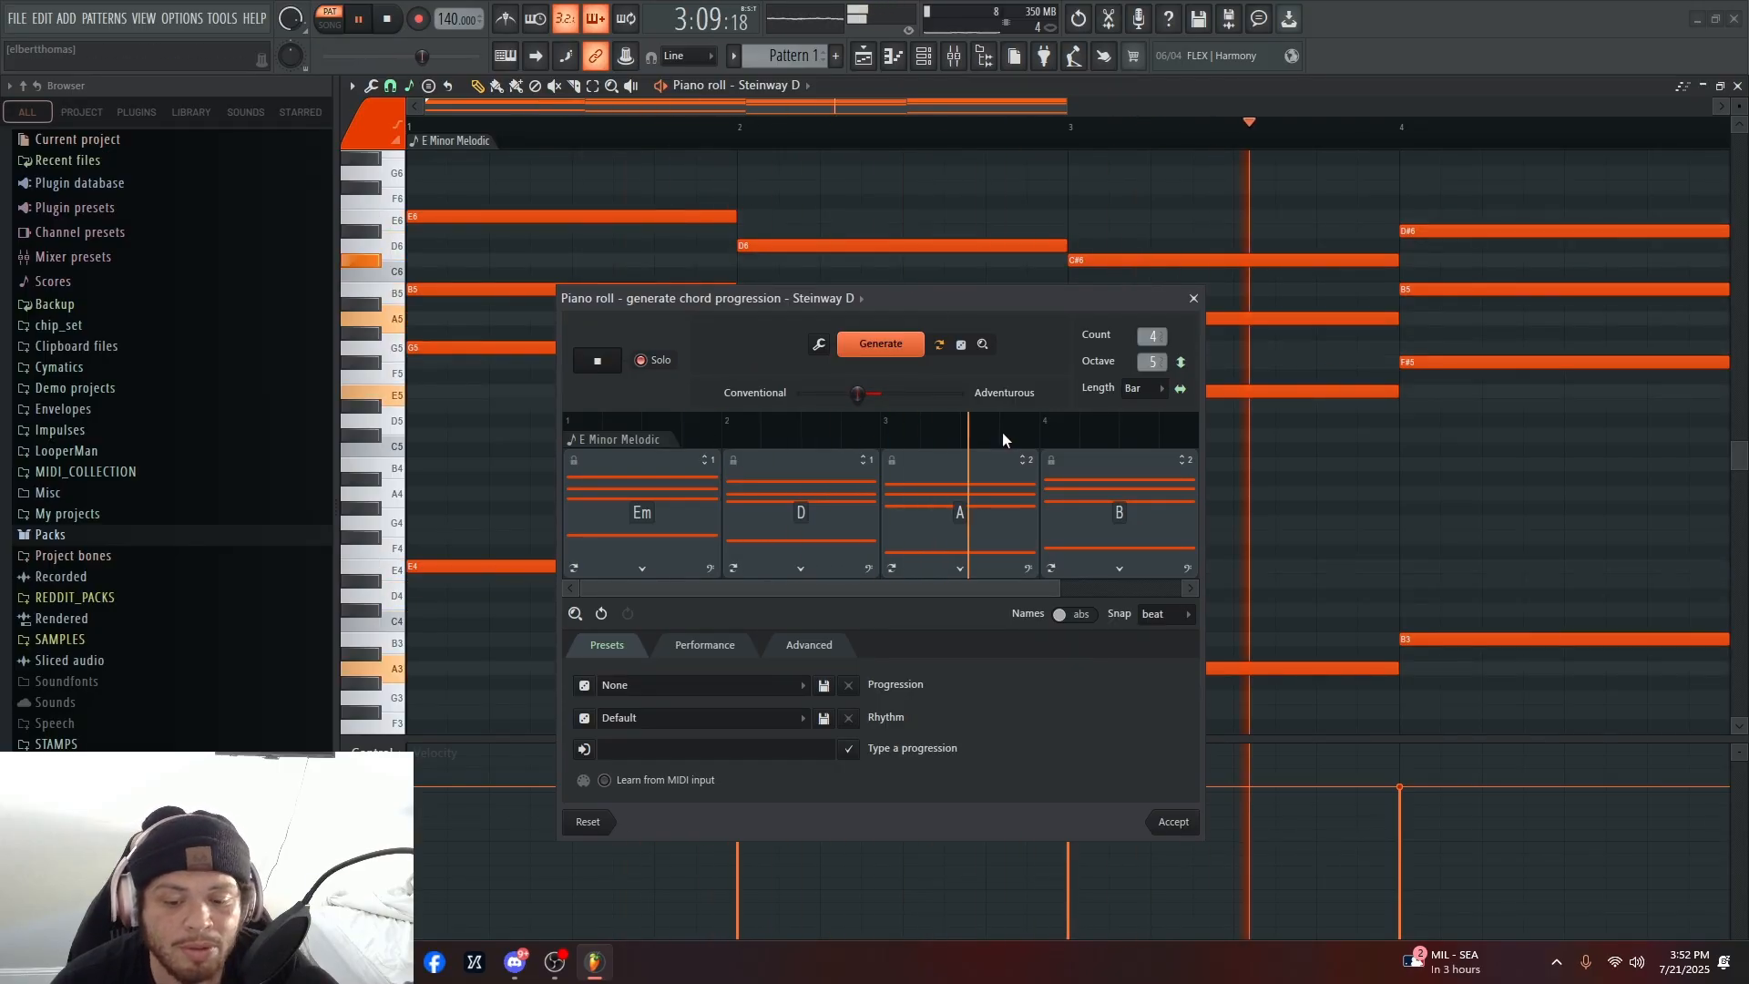
click(893, 568)
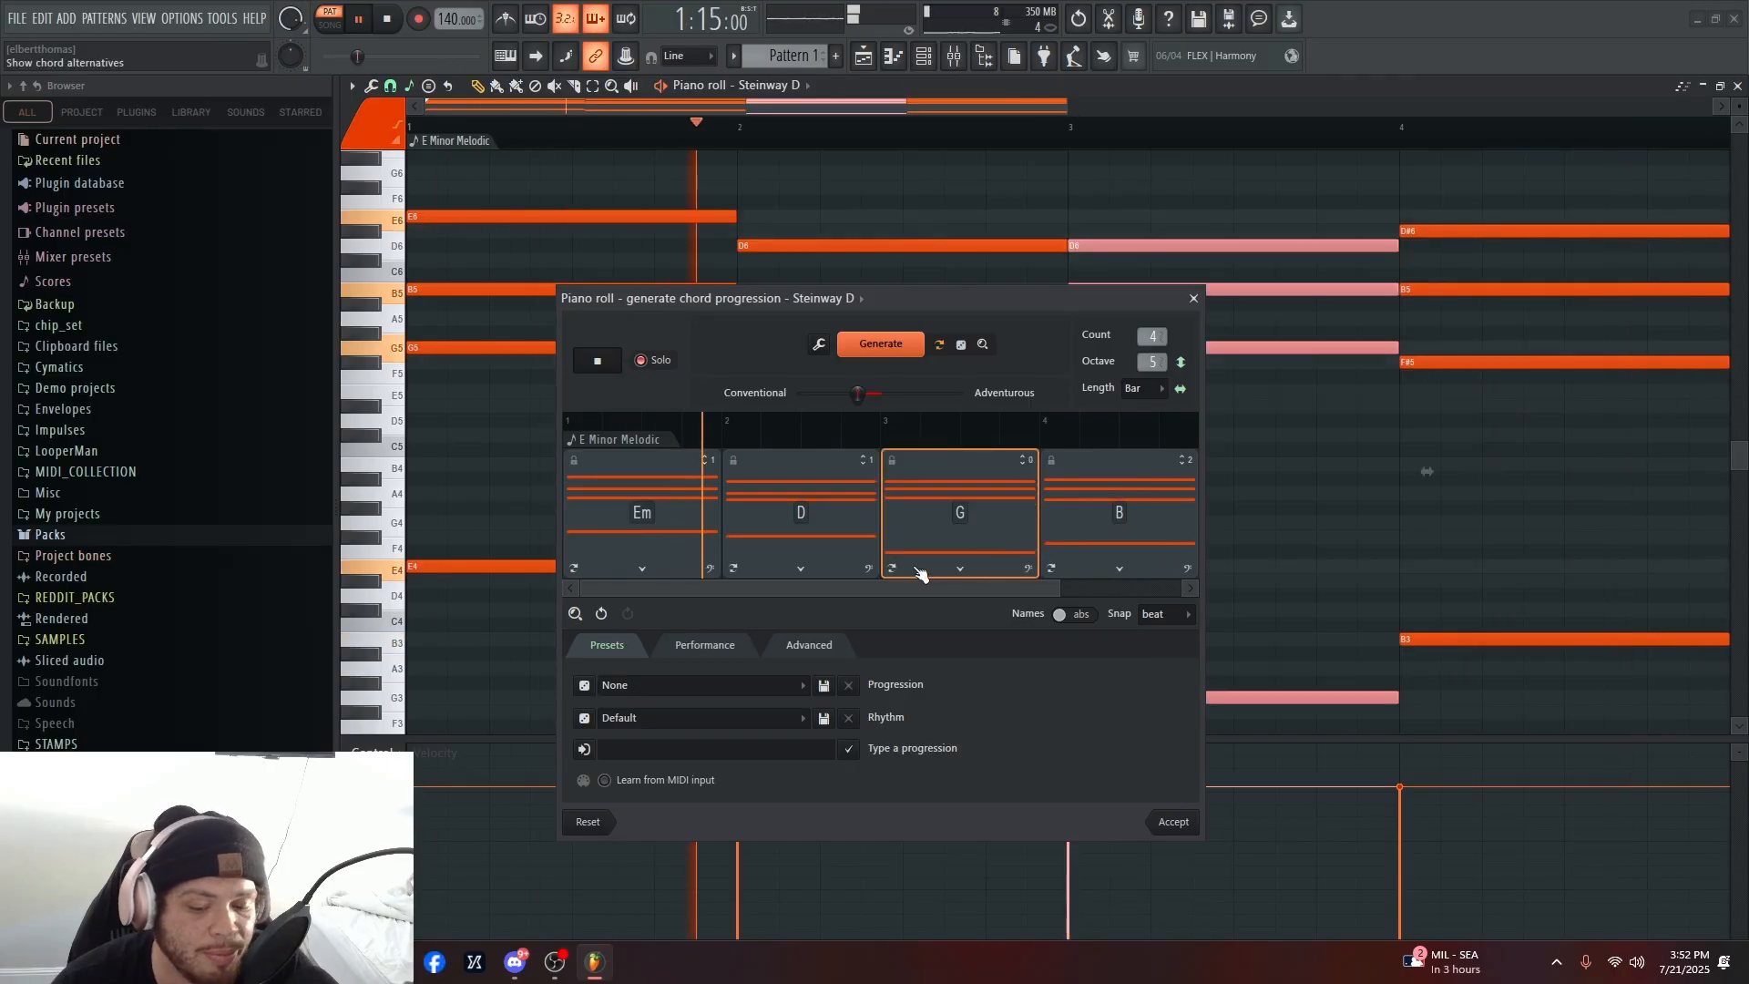
key(space)
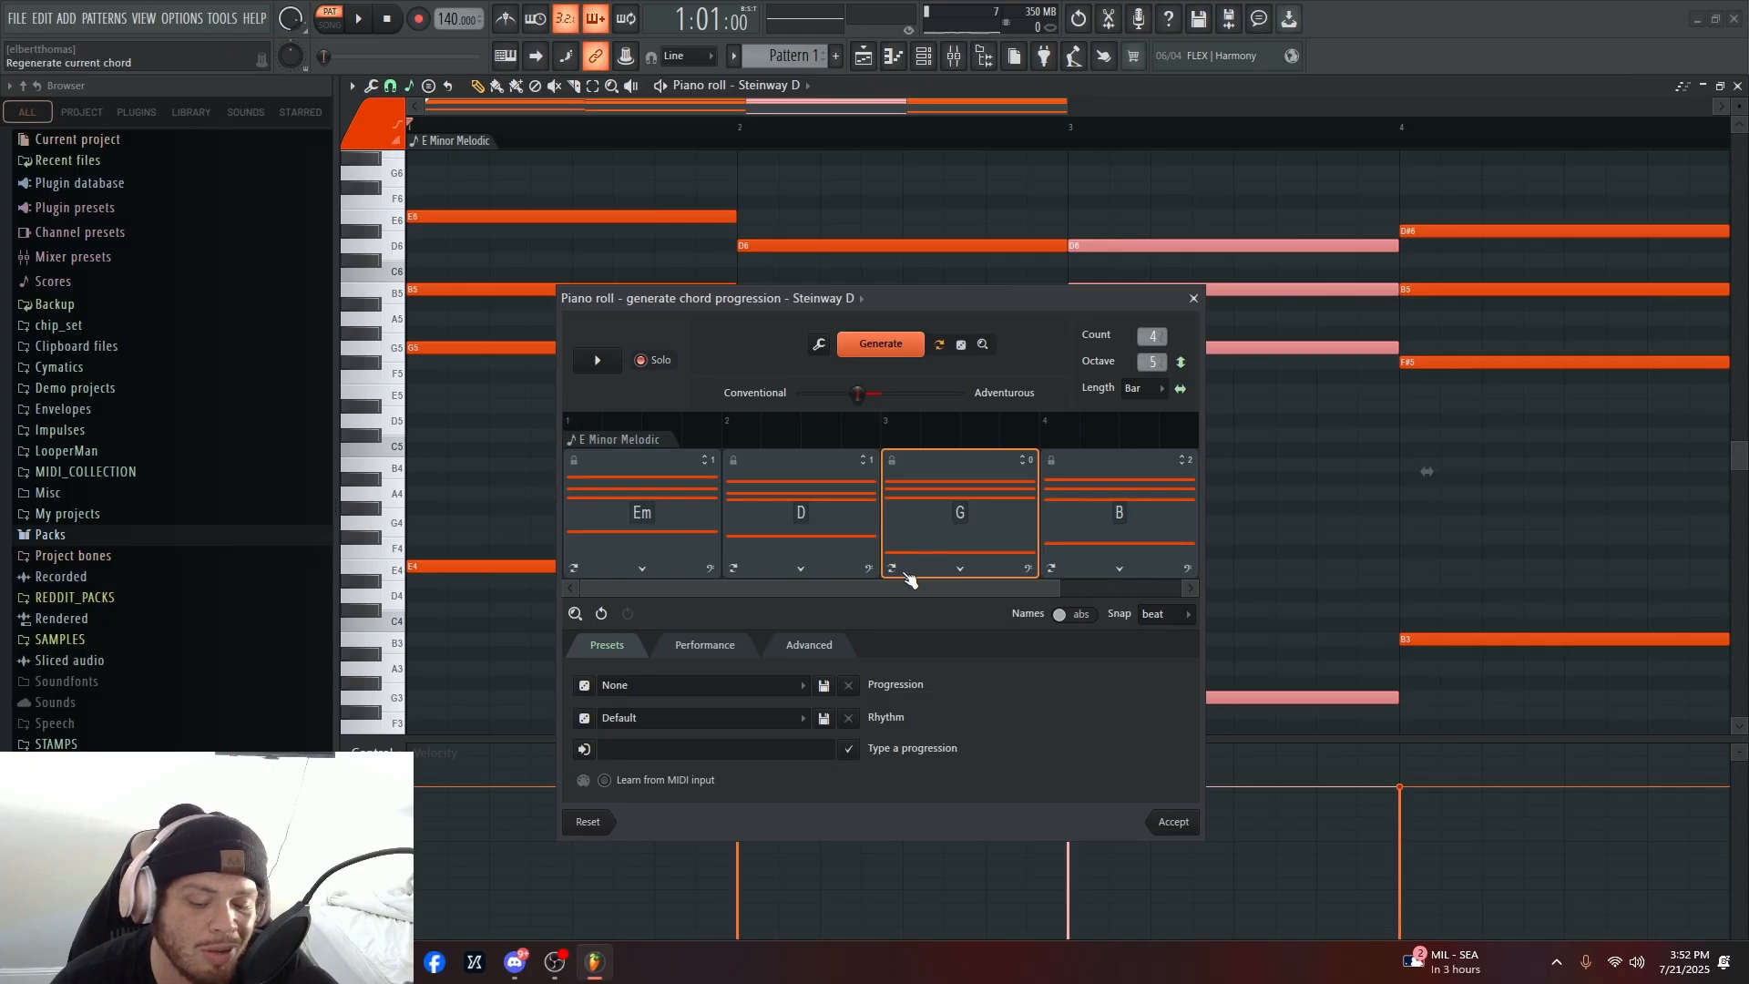
- View the alternatives offered for the third chord, close them without choosing one, and play back the progression
click(959, 568)
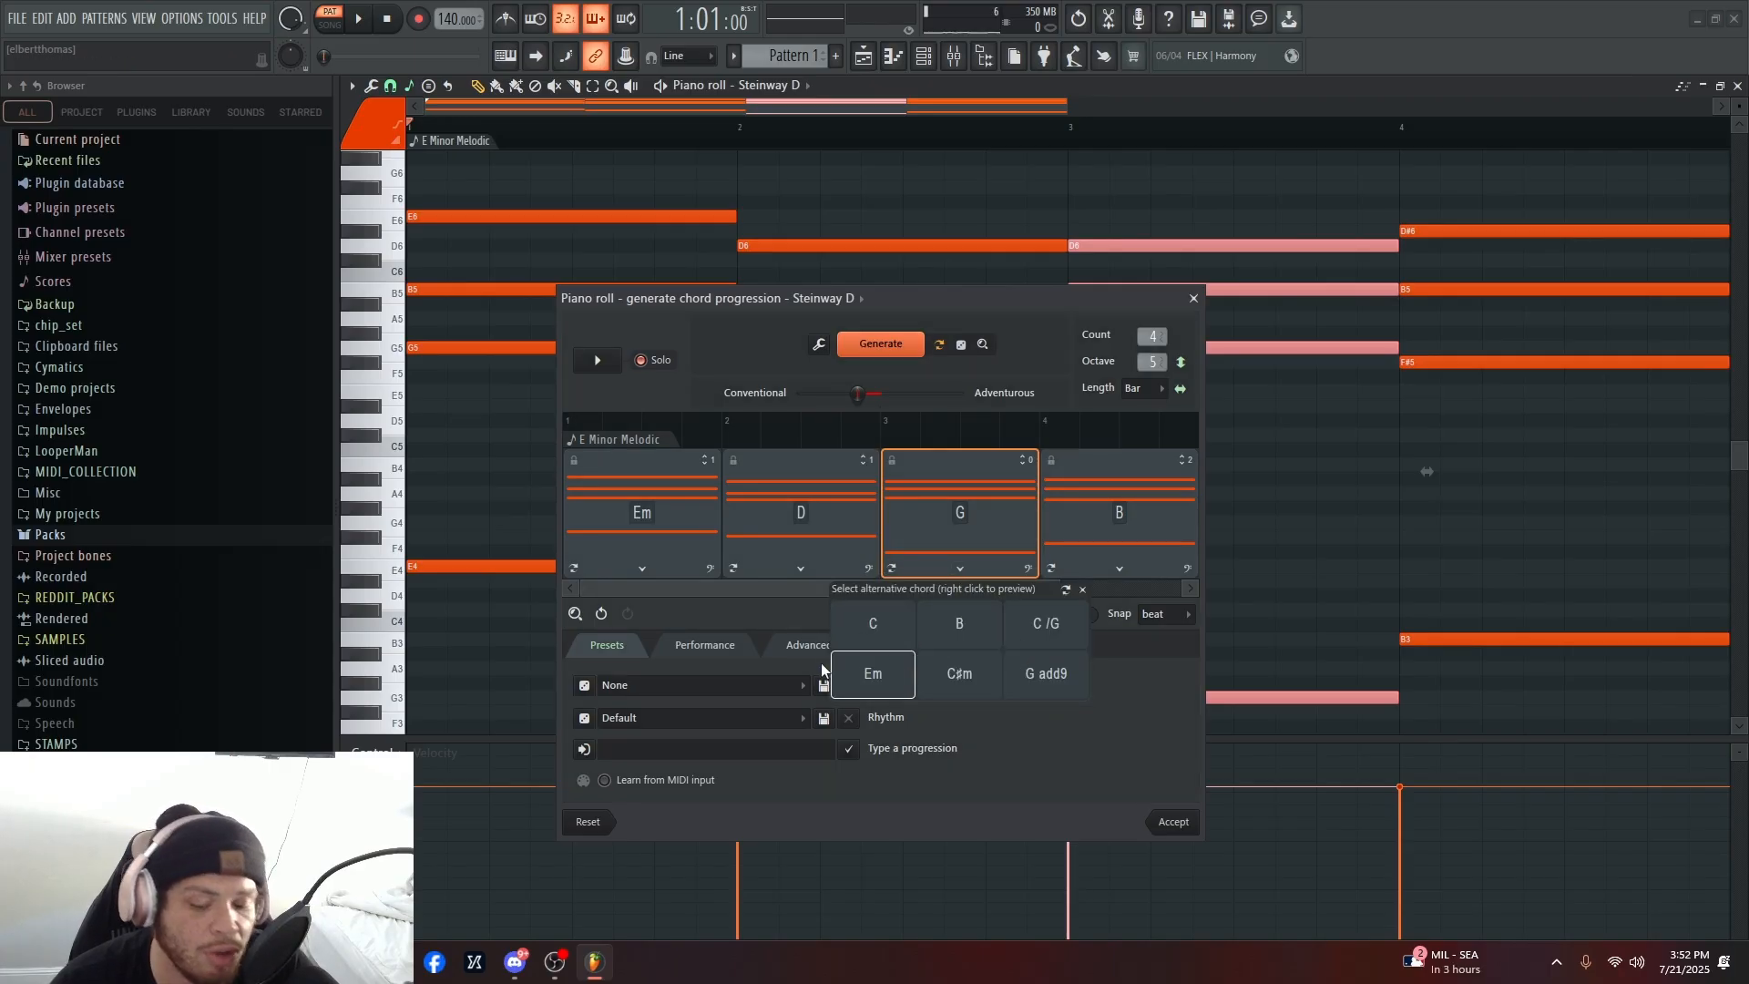
click(918, 571)
key(space)
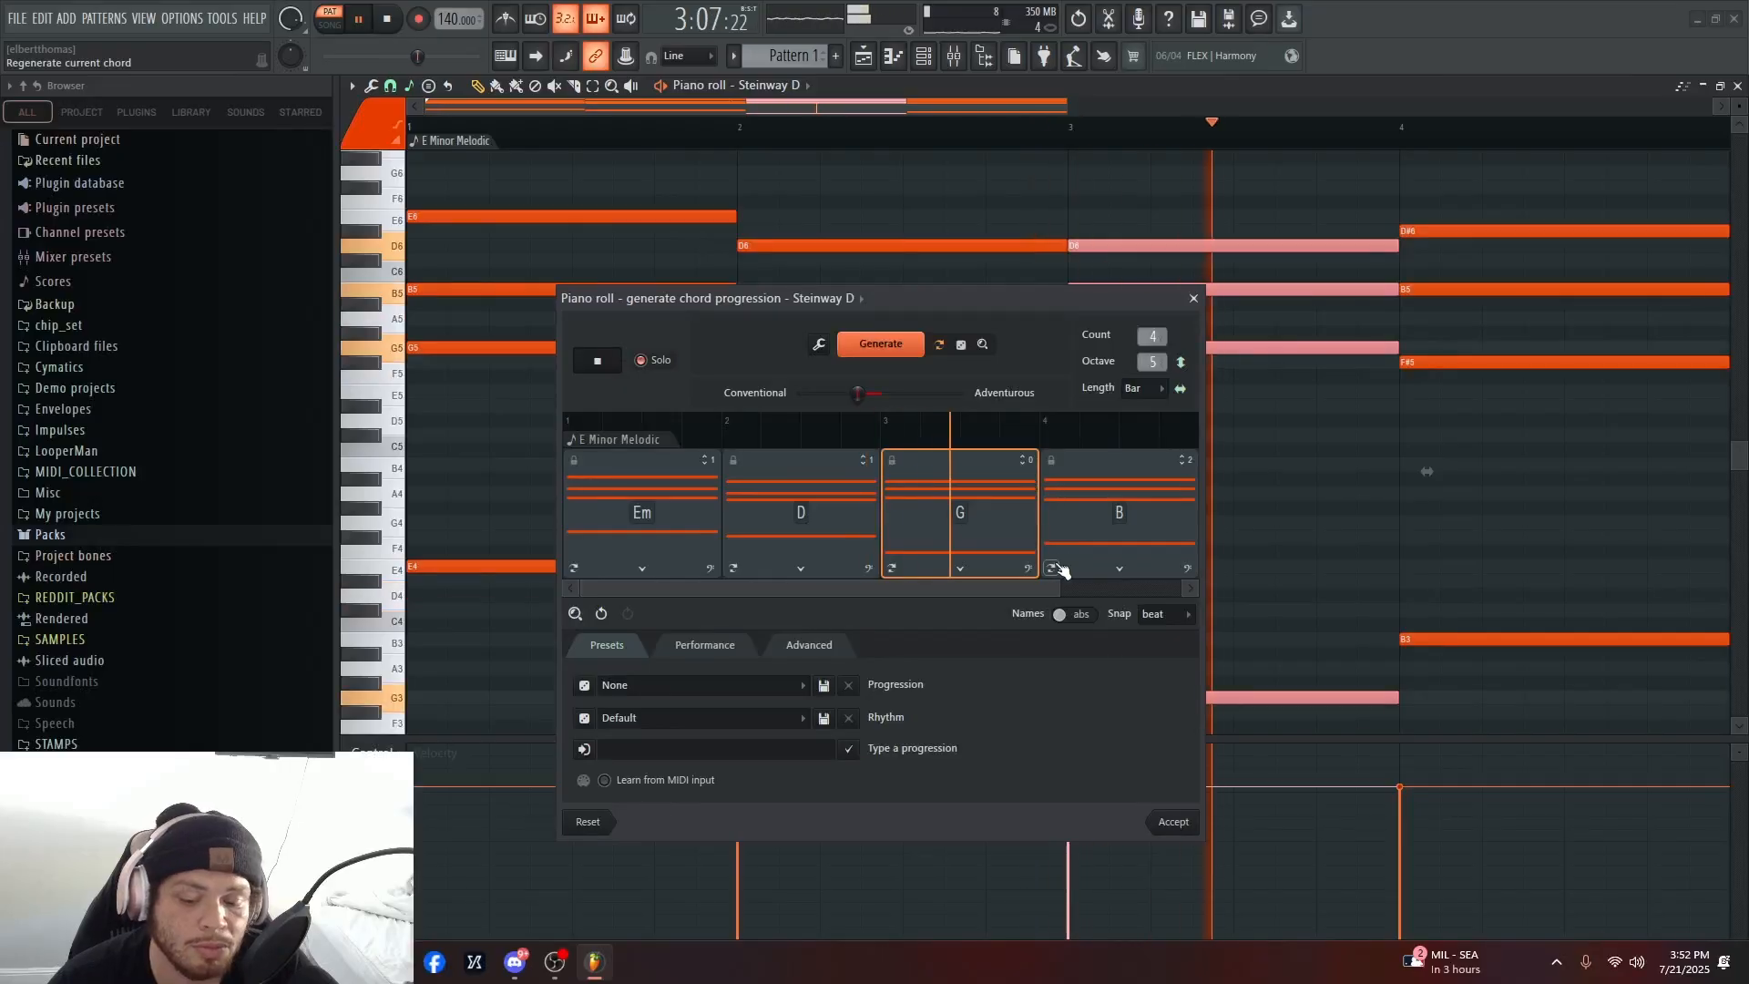
key(space)
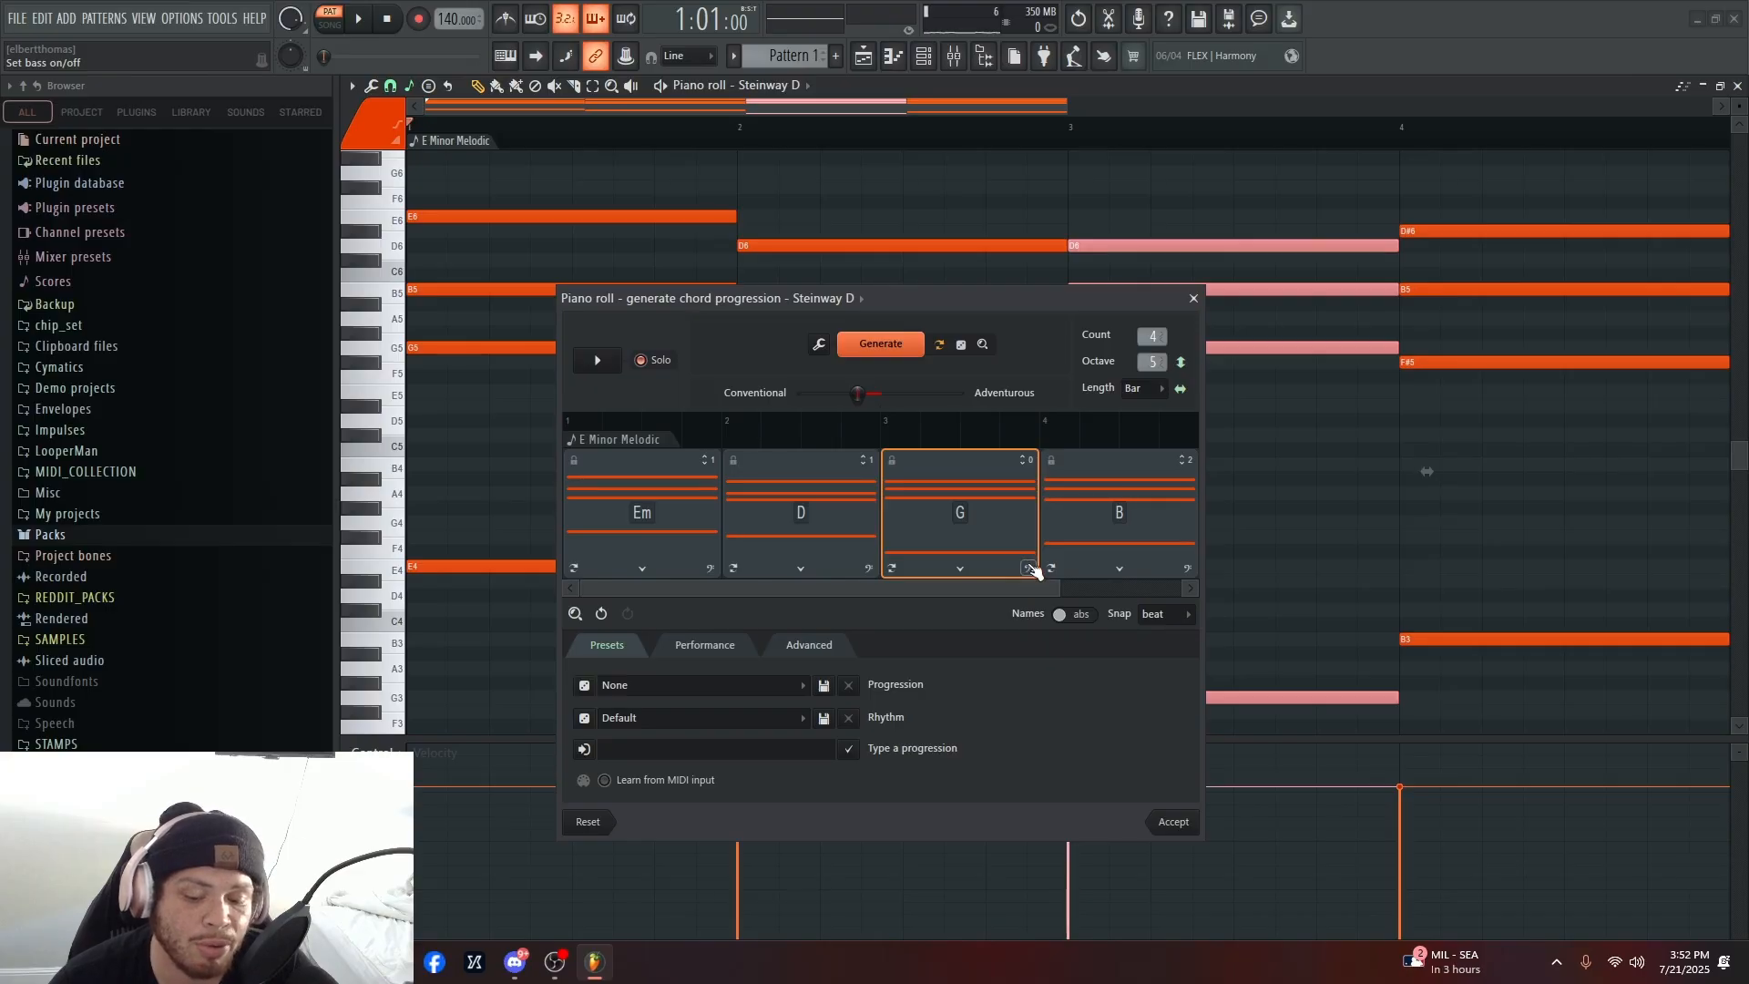
key(space)
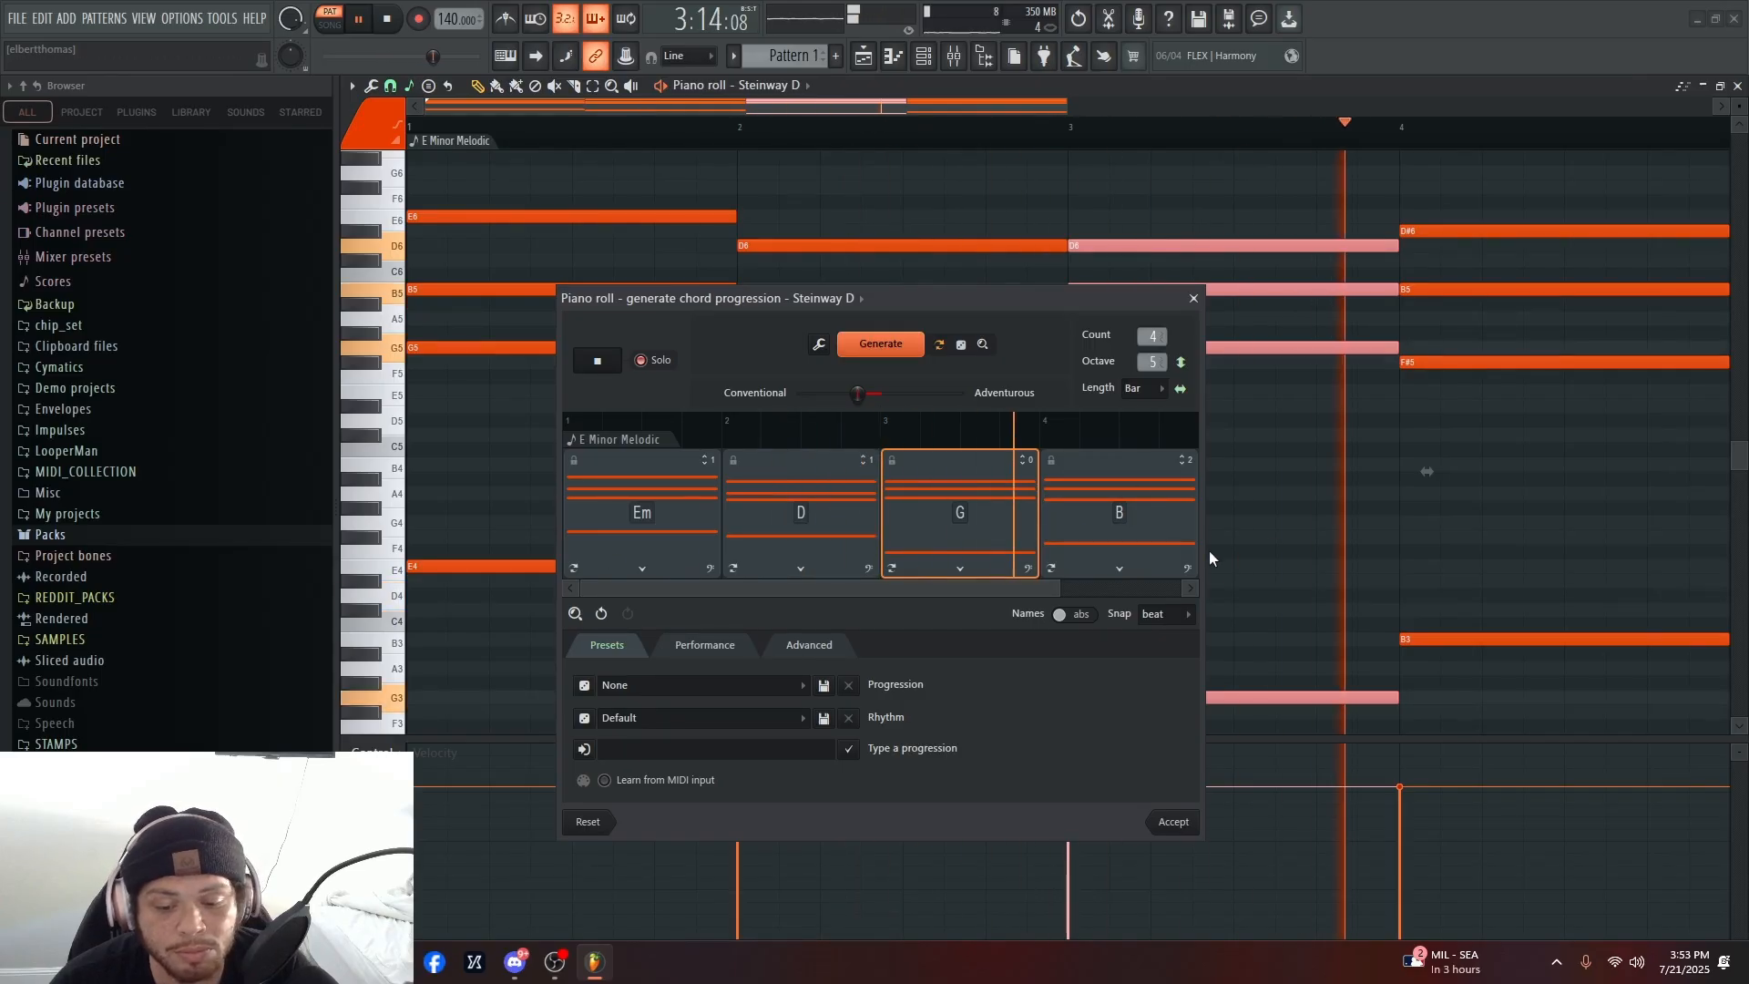
- Regenerate the fourth chord as C, accept the progression into the piano roll, and deselect its notes
click(1073, 567)
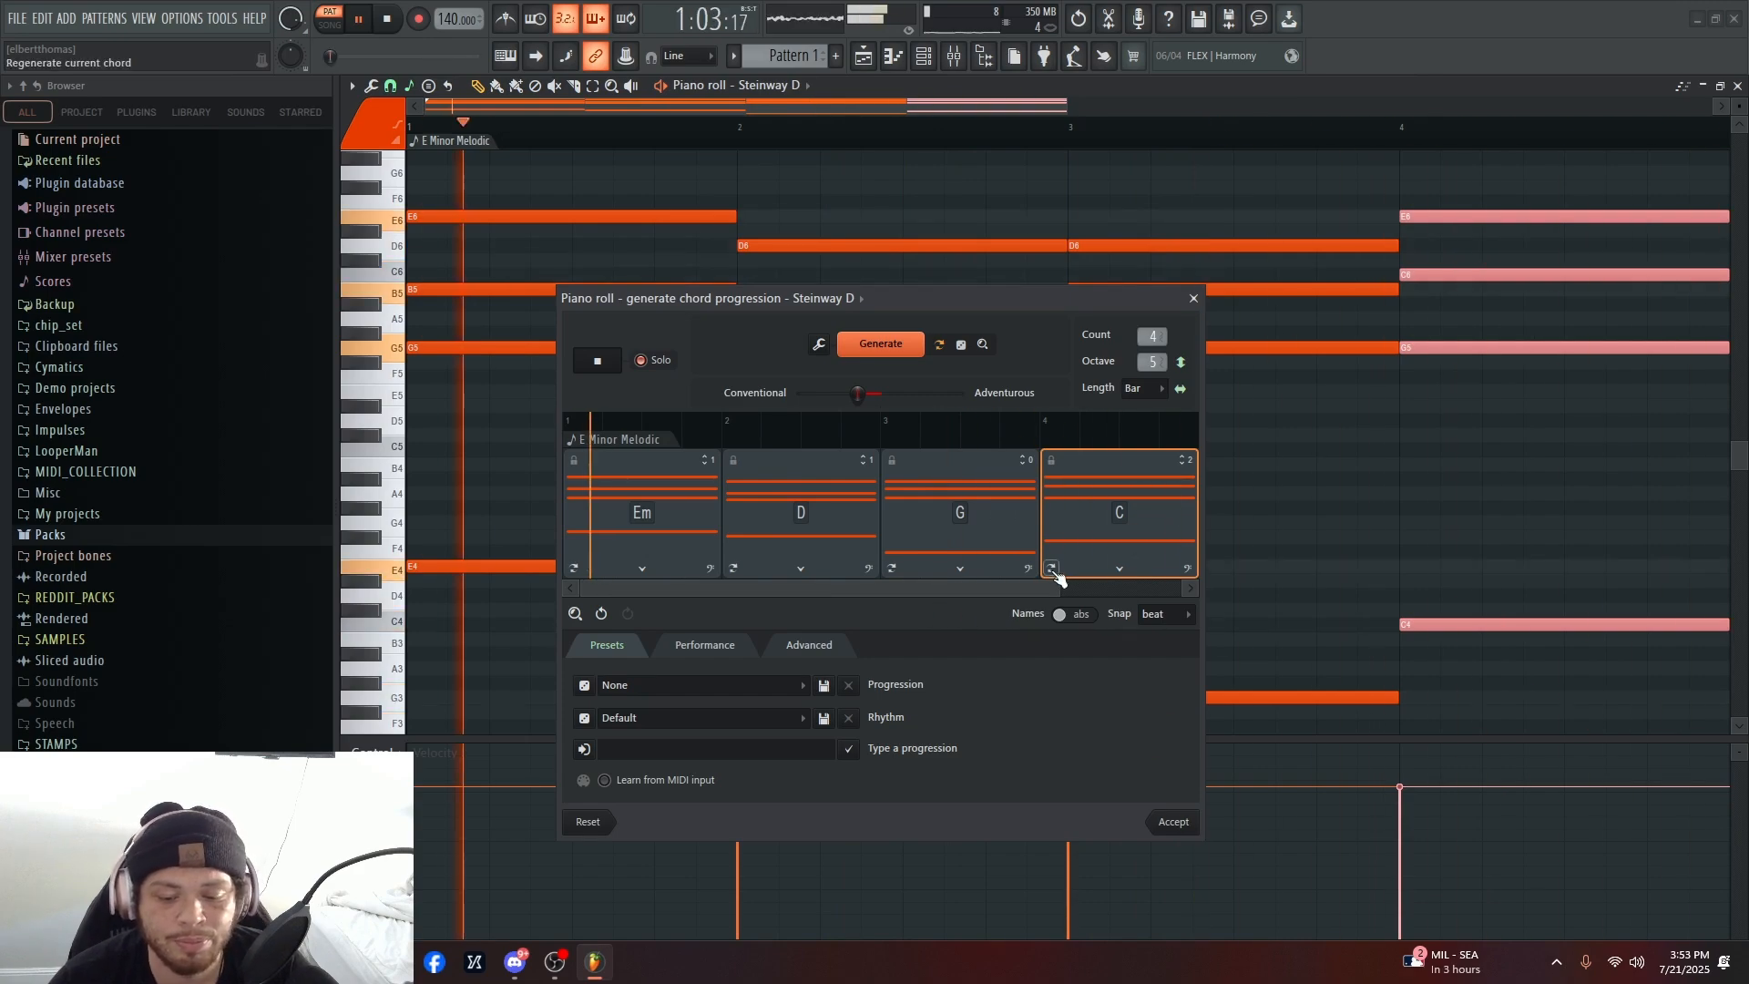
click(1174, 821)
scroll(1307, 457, down, 3)
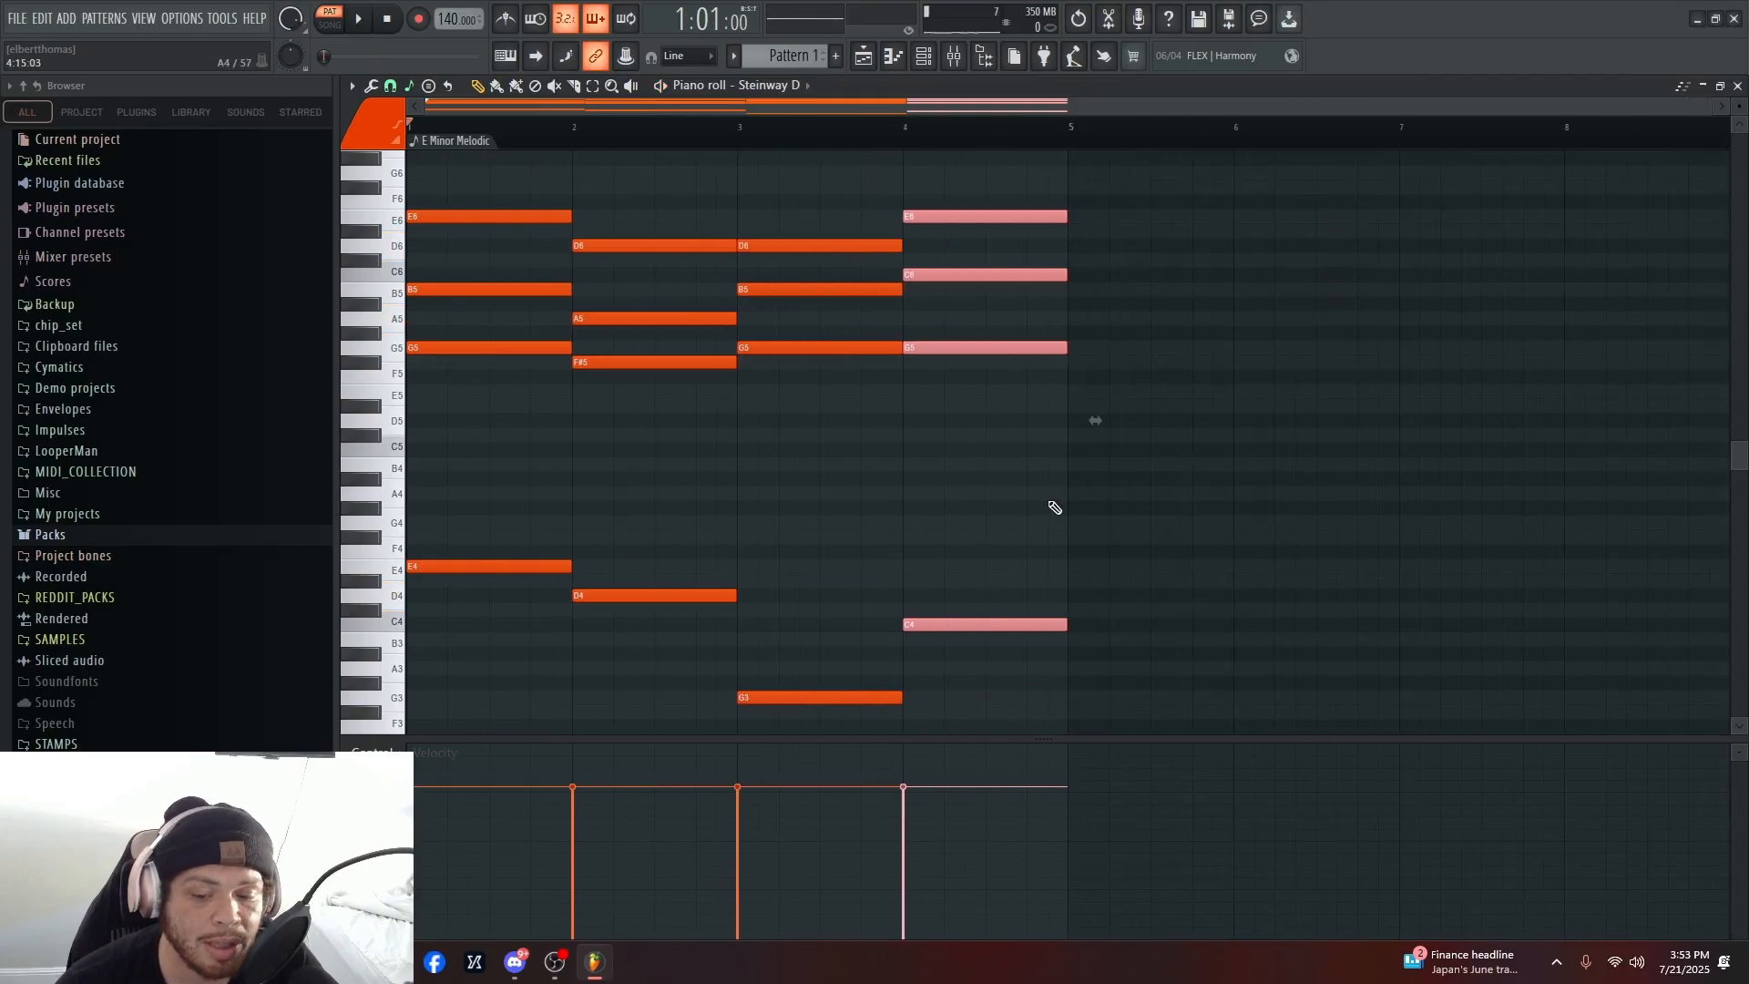
scroll(1157, 555, down, 3)
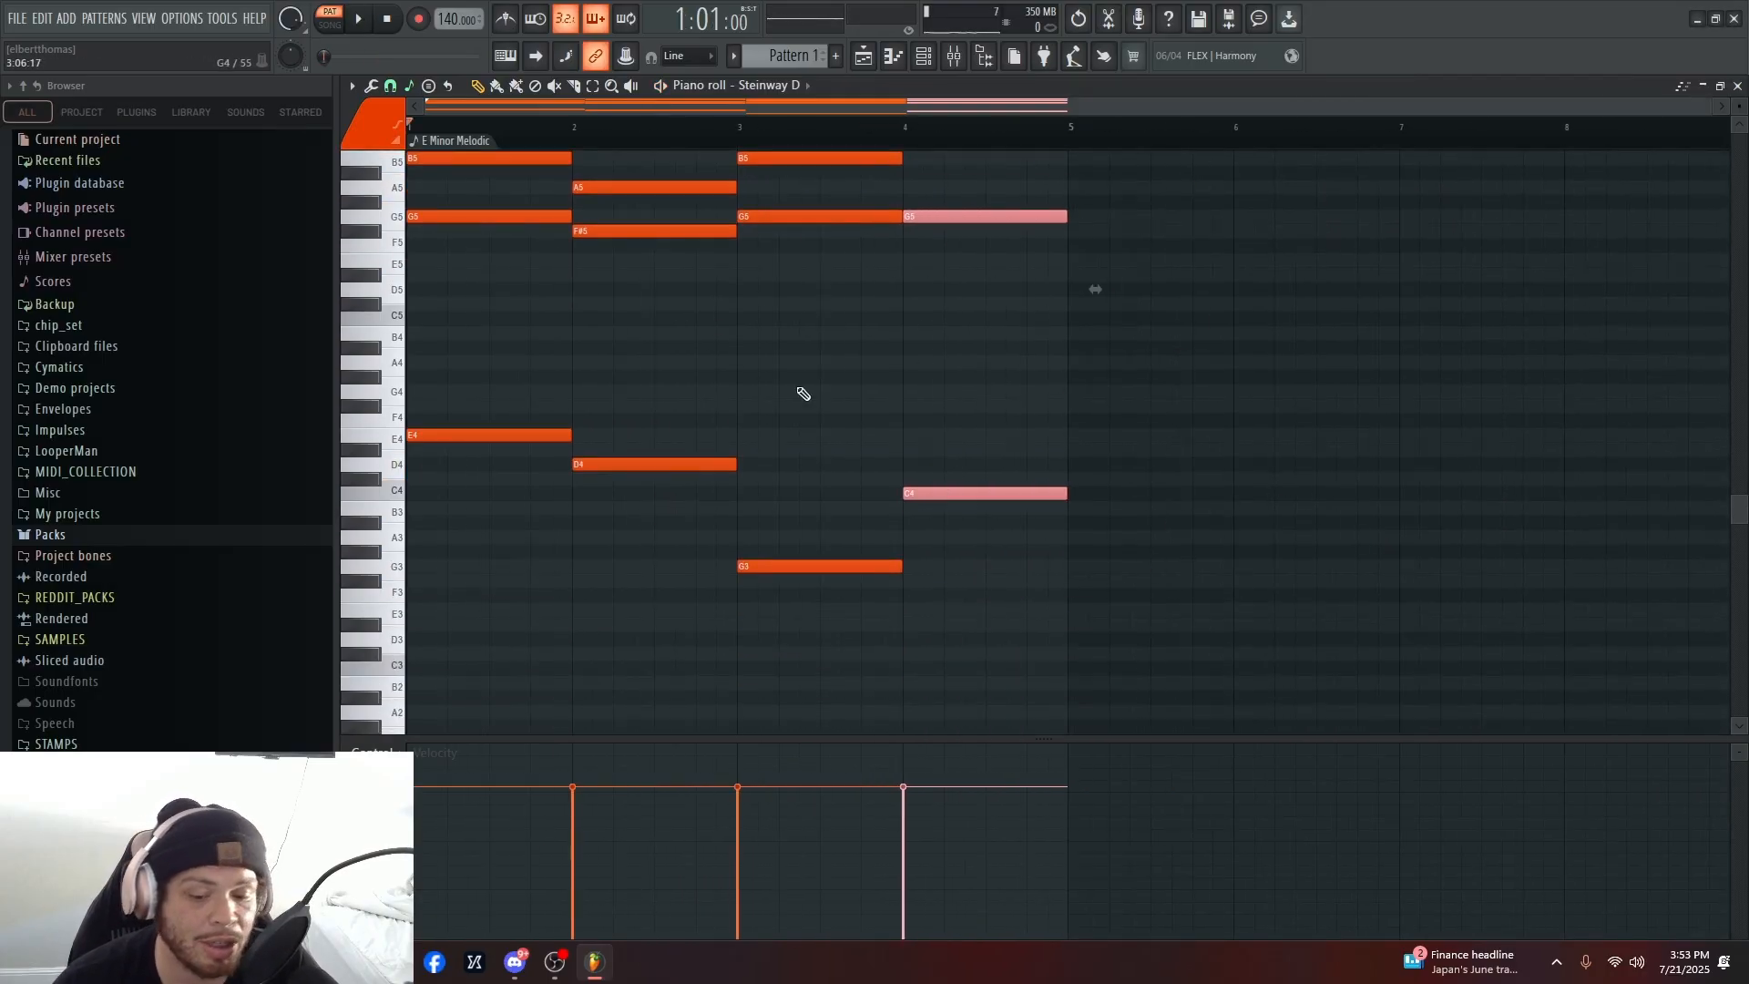
click(1135, 392)
click(929, 218)
right_click(1139, 391)
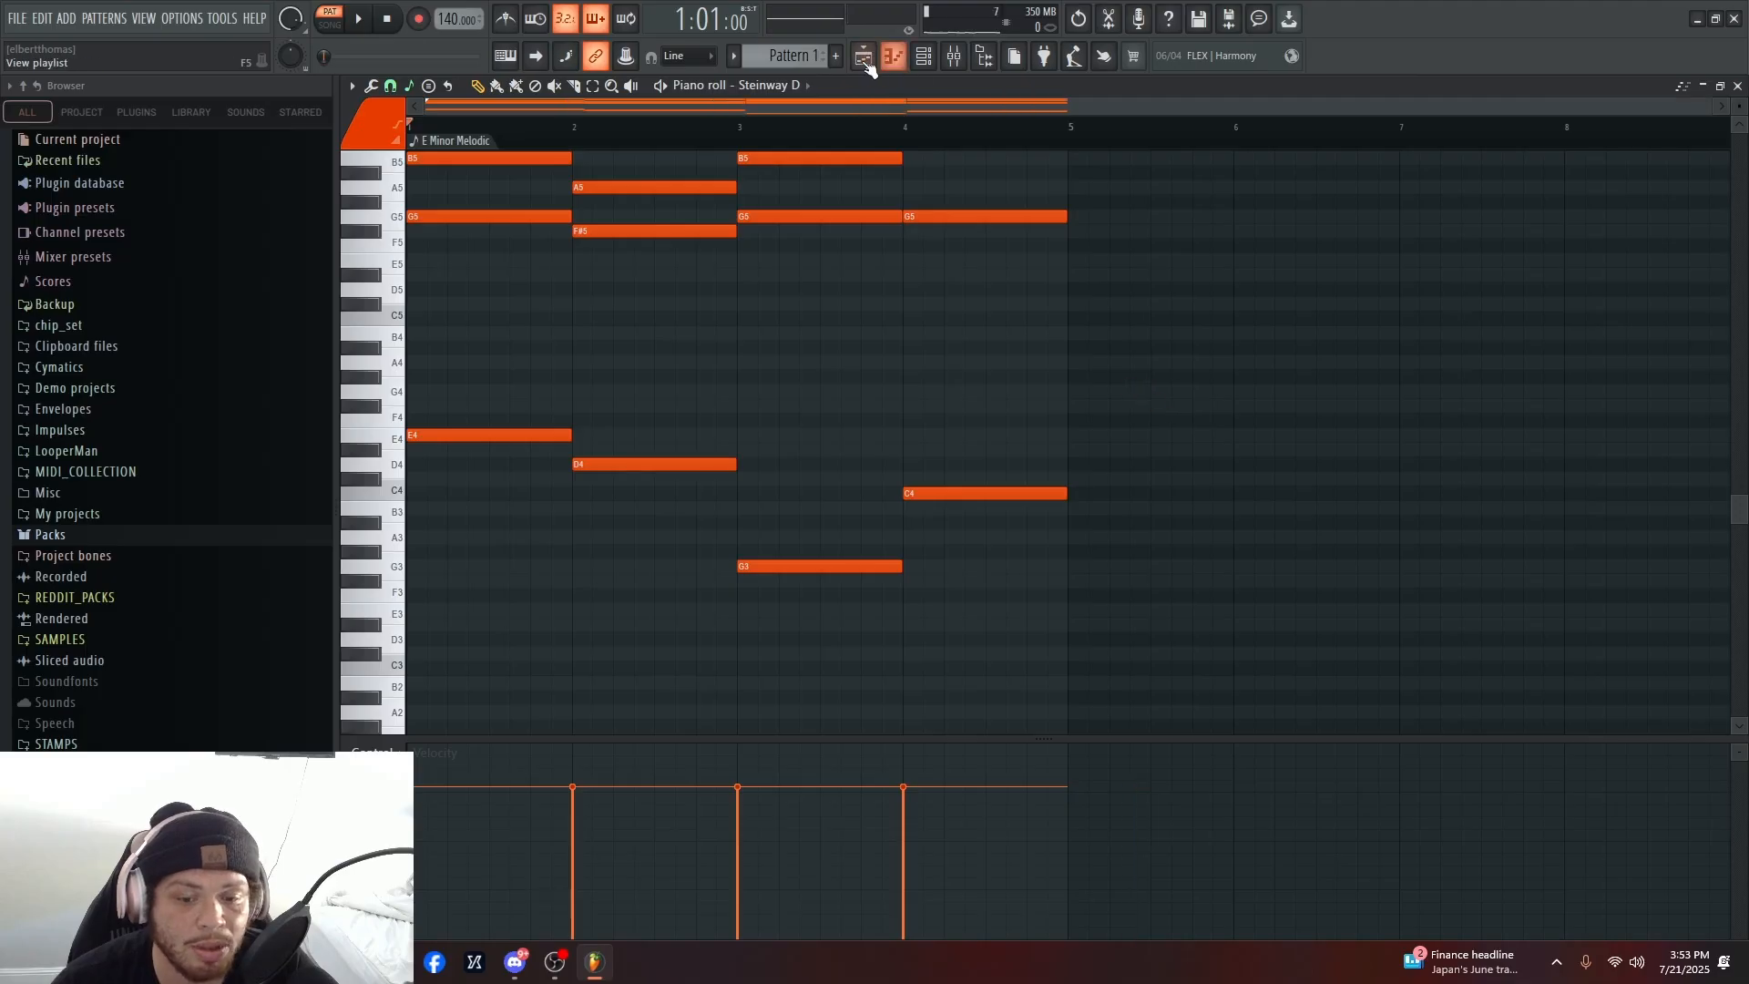
- Rename Pattern 1 as CHORDS
right_click(809, 62)
key(F2)
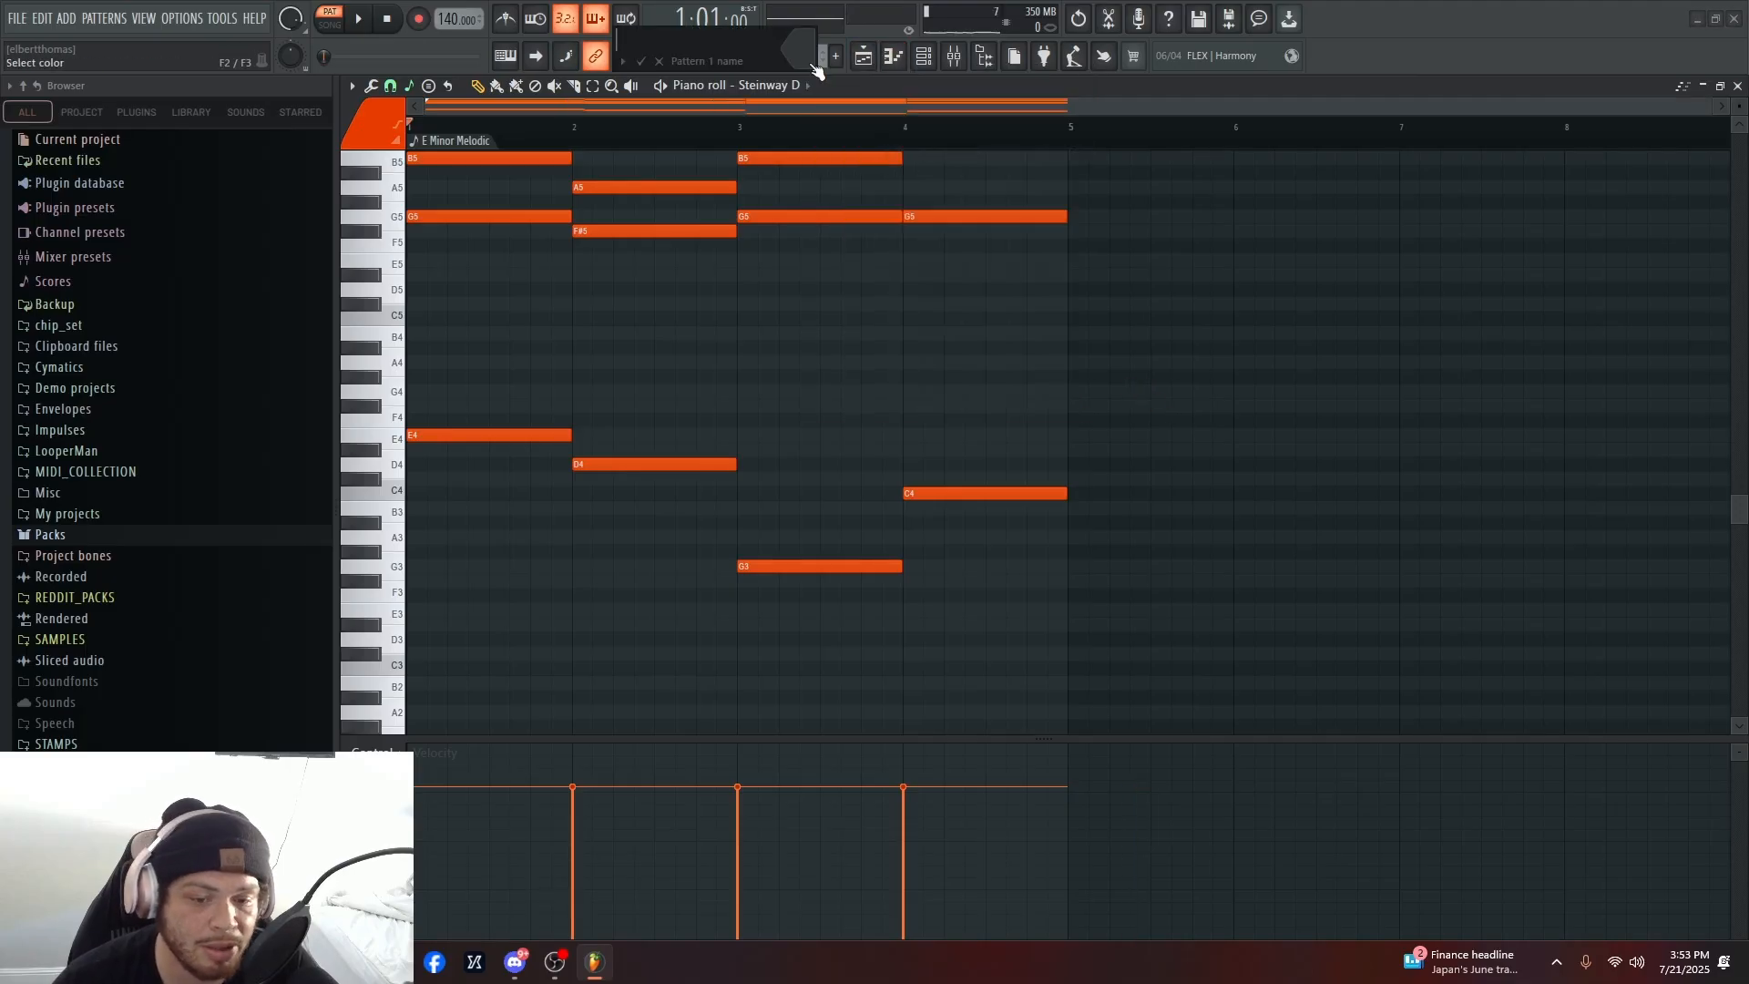
key(Escape)
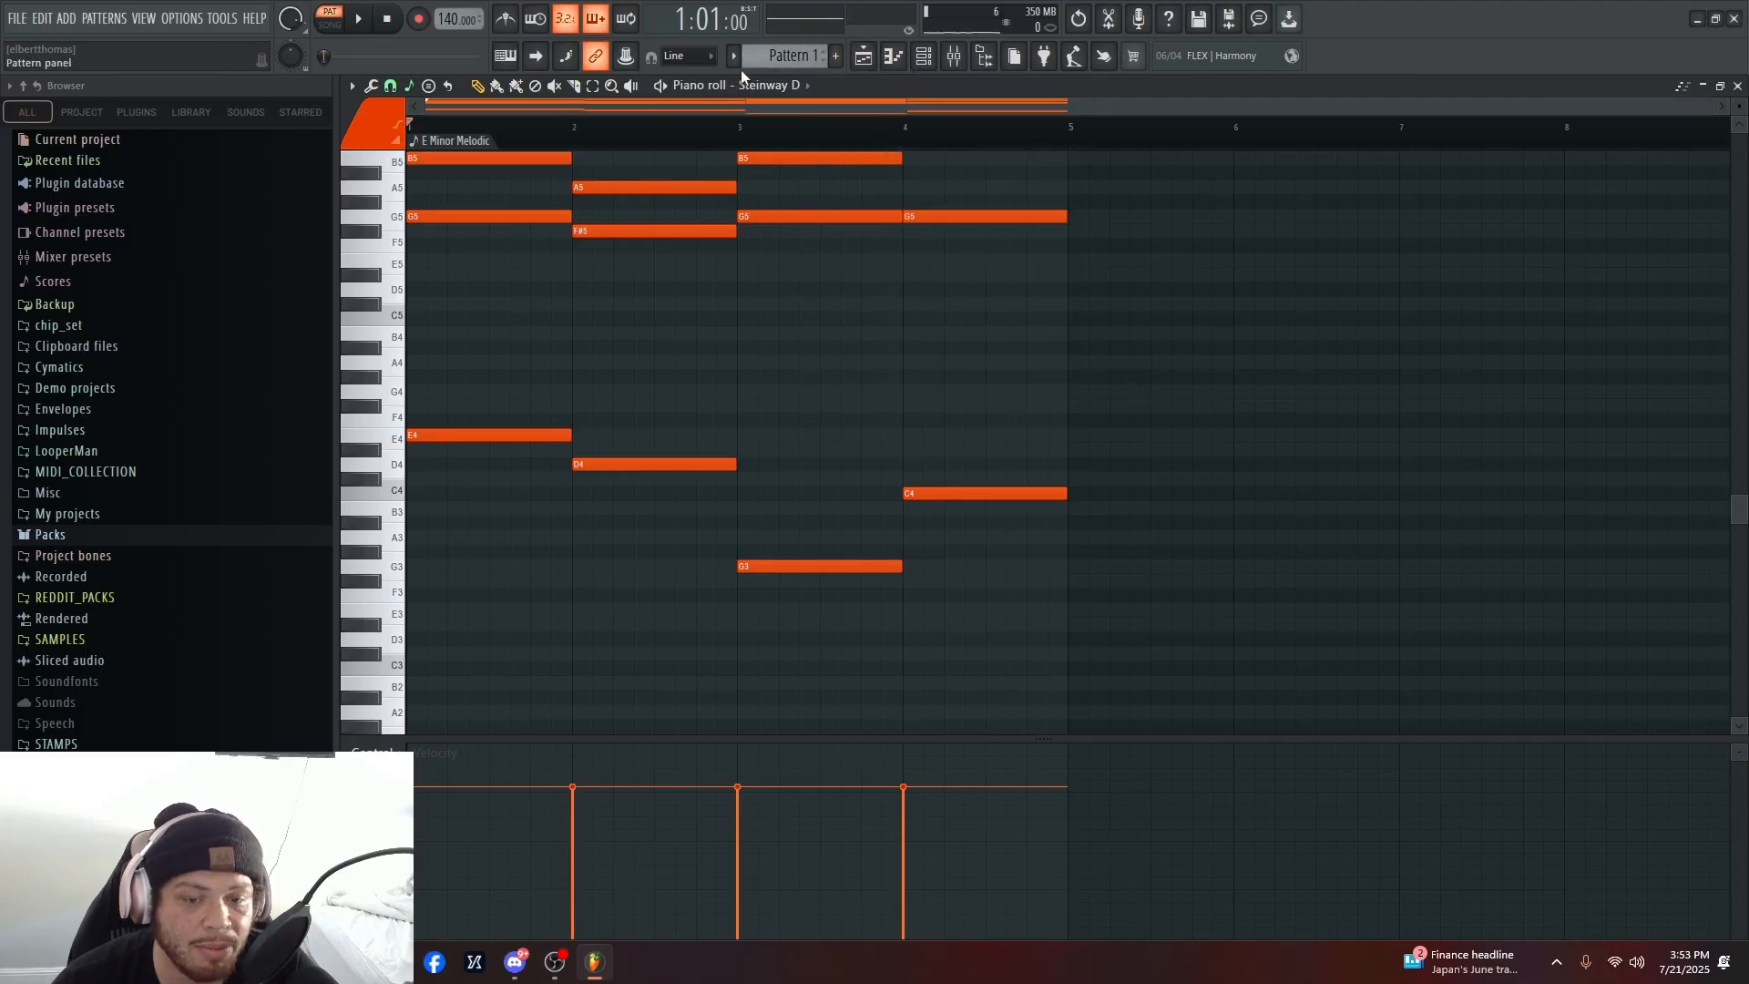
right_click(758, 53)
key(F2)
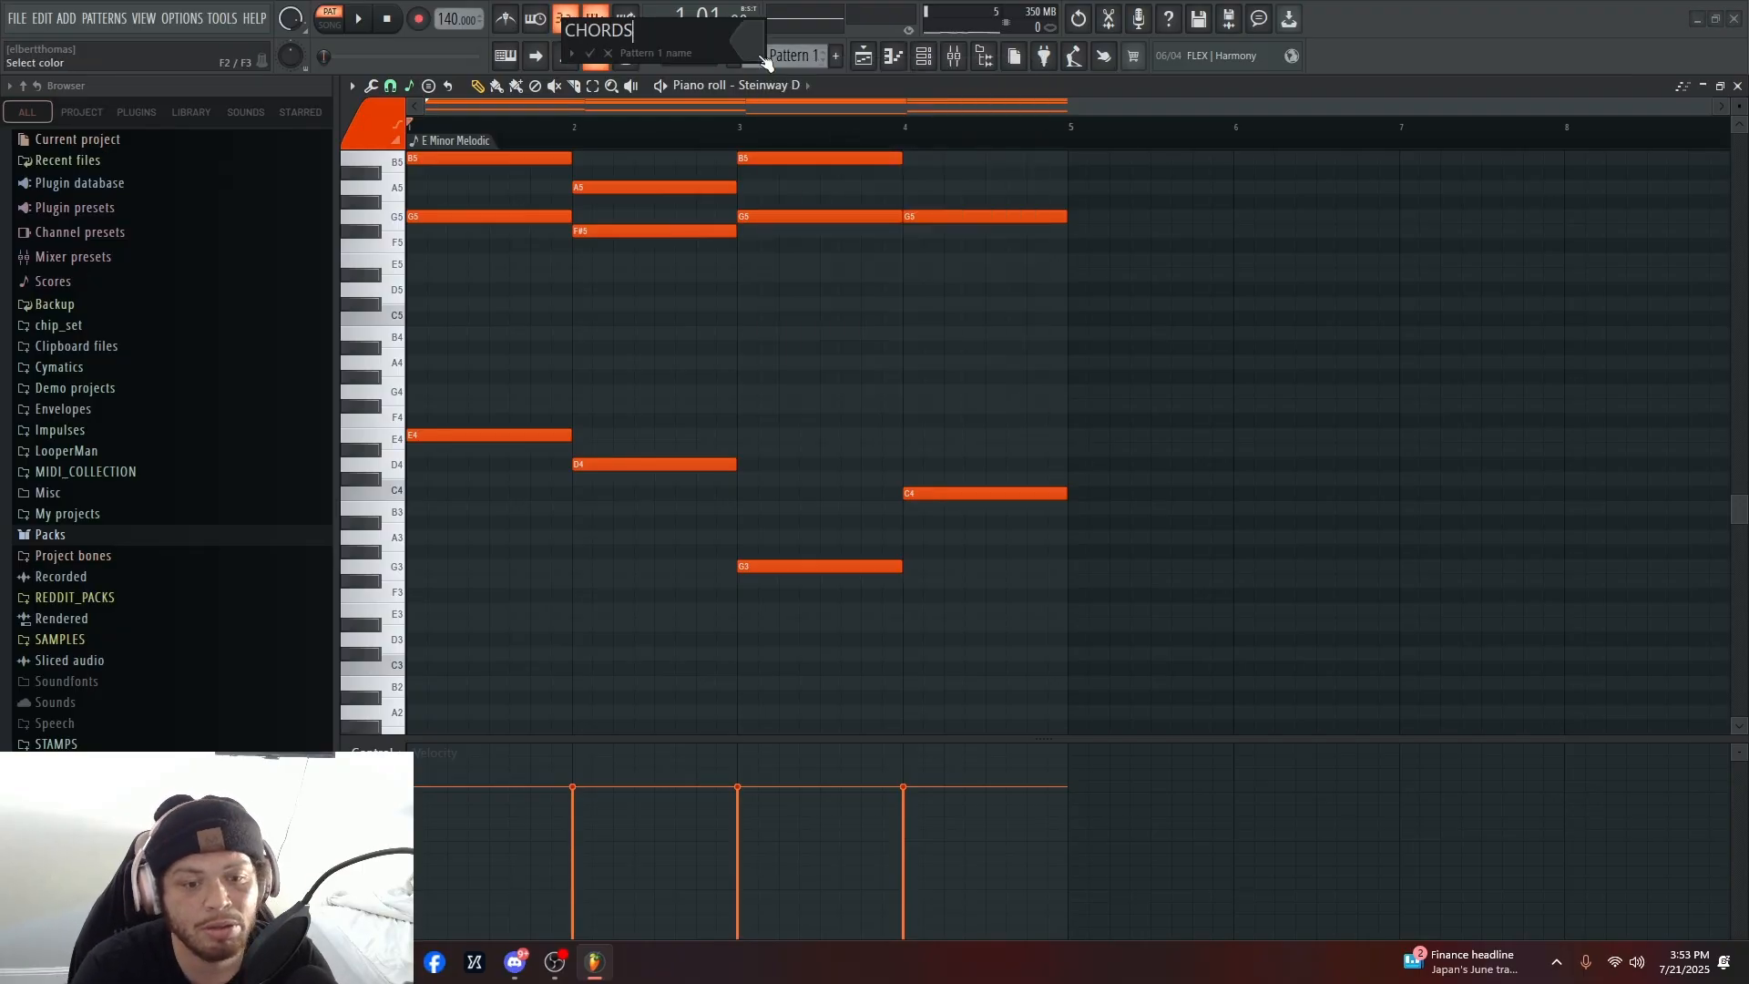
key(Return)
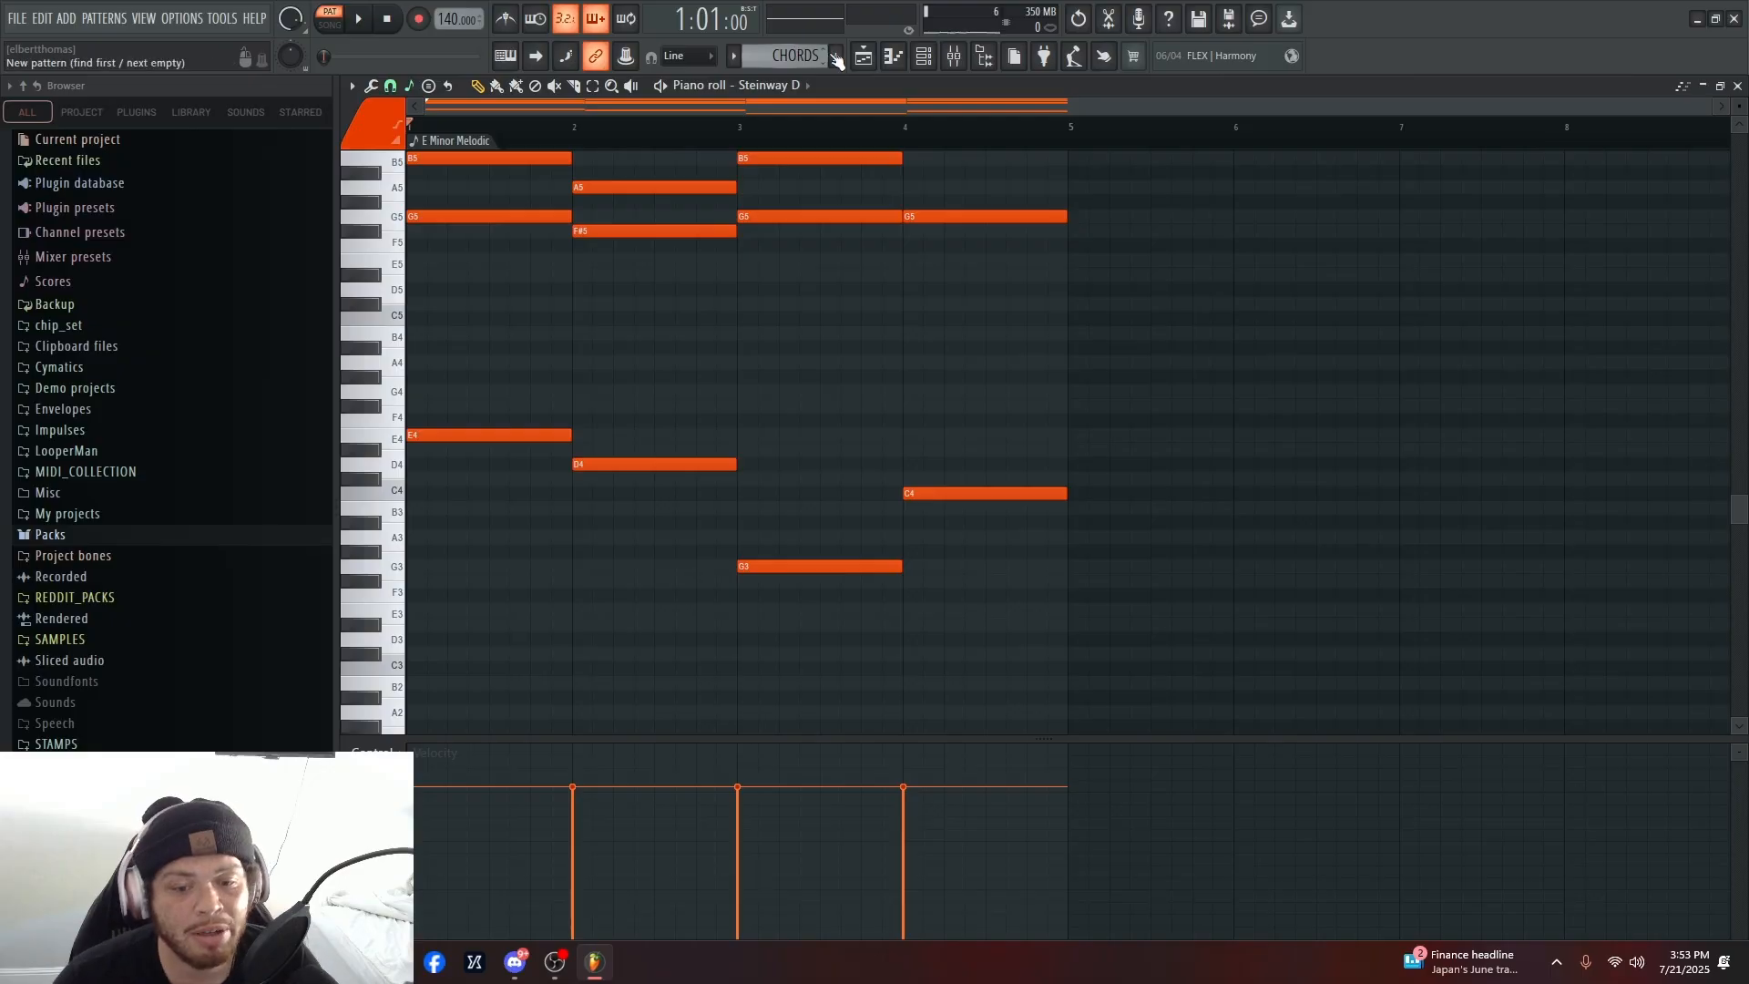
- Create a second, empty pattern and name it Bass
click(837, 56)
key(Escape)
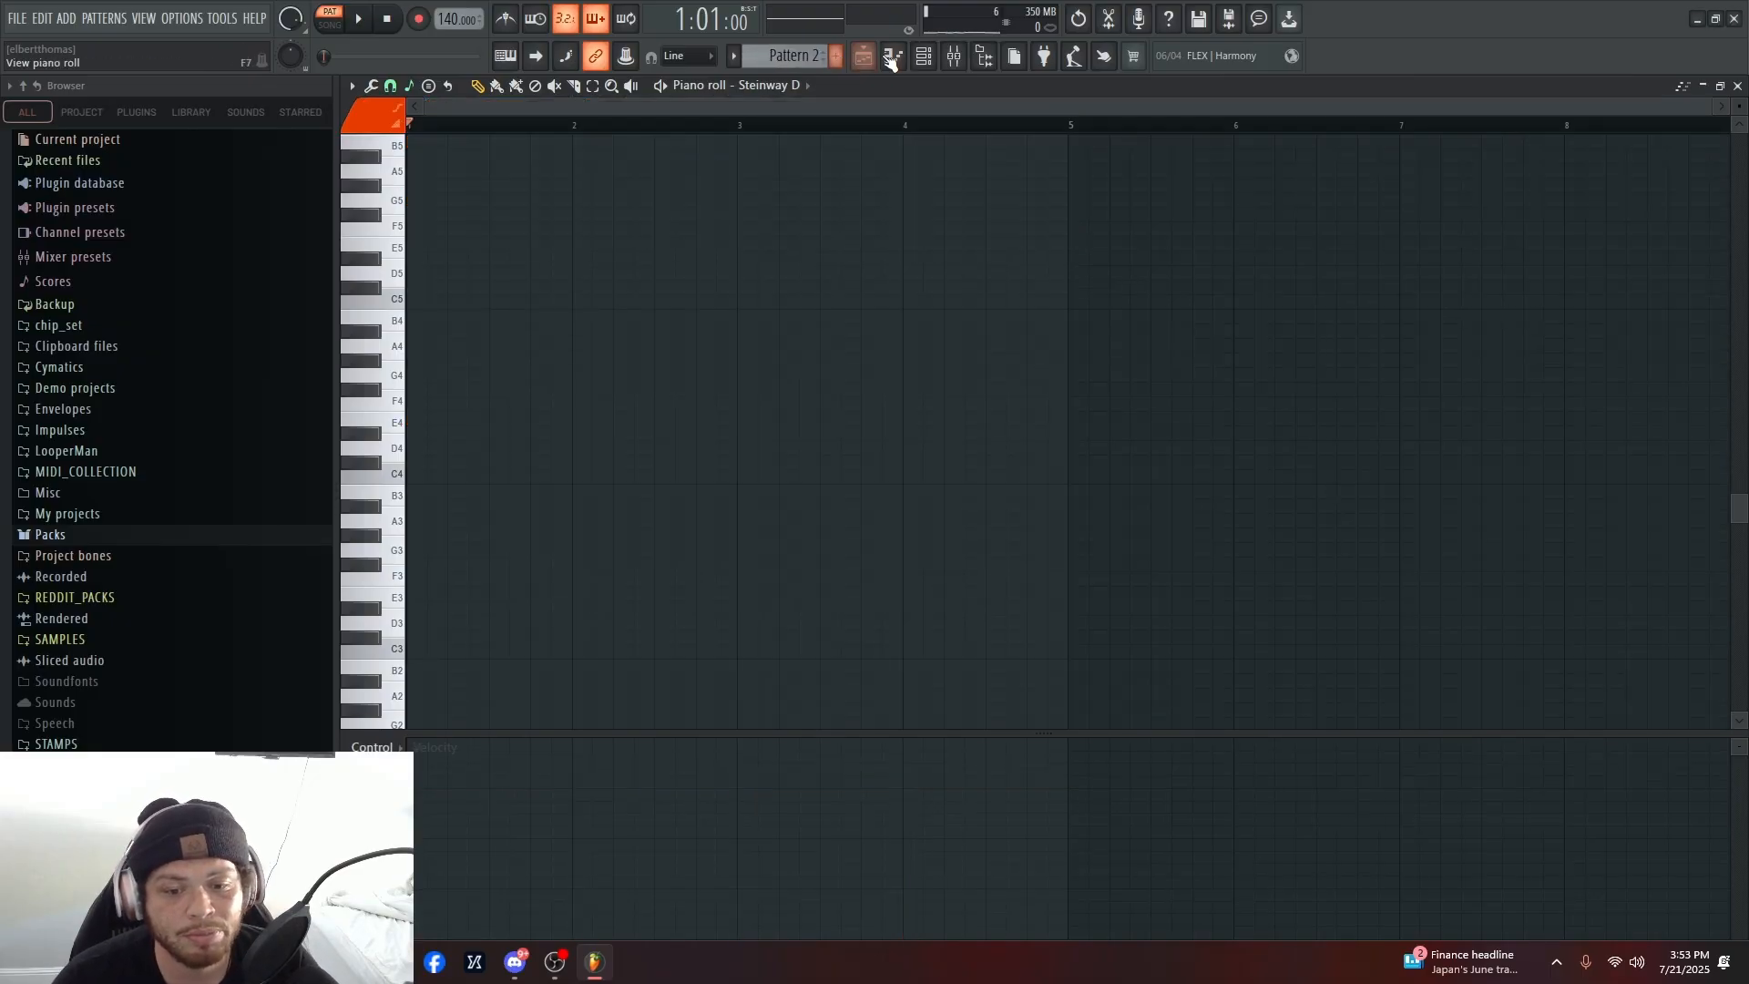
click(814, 62)
key(F2)
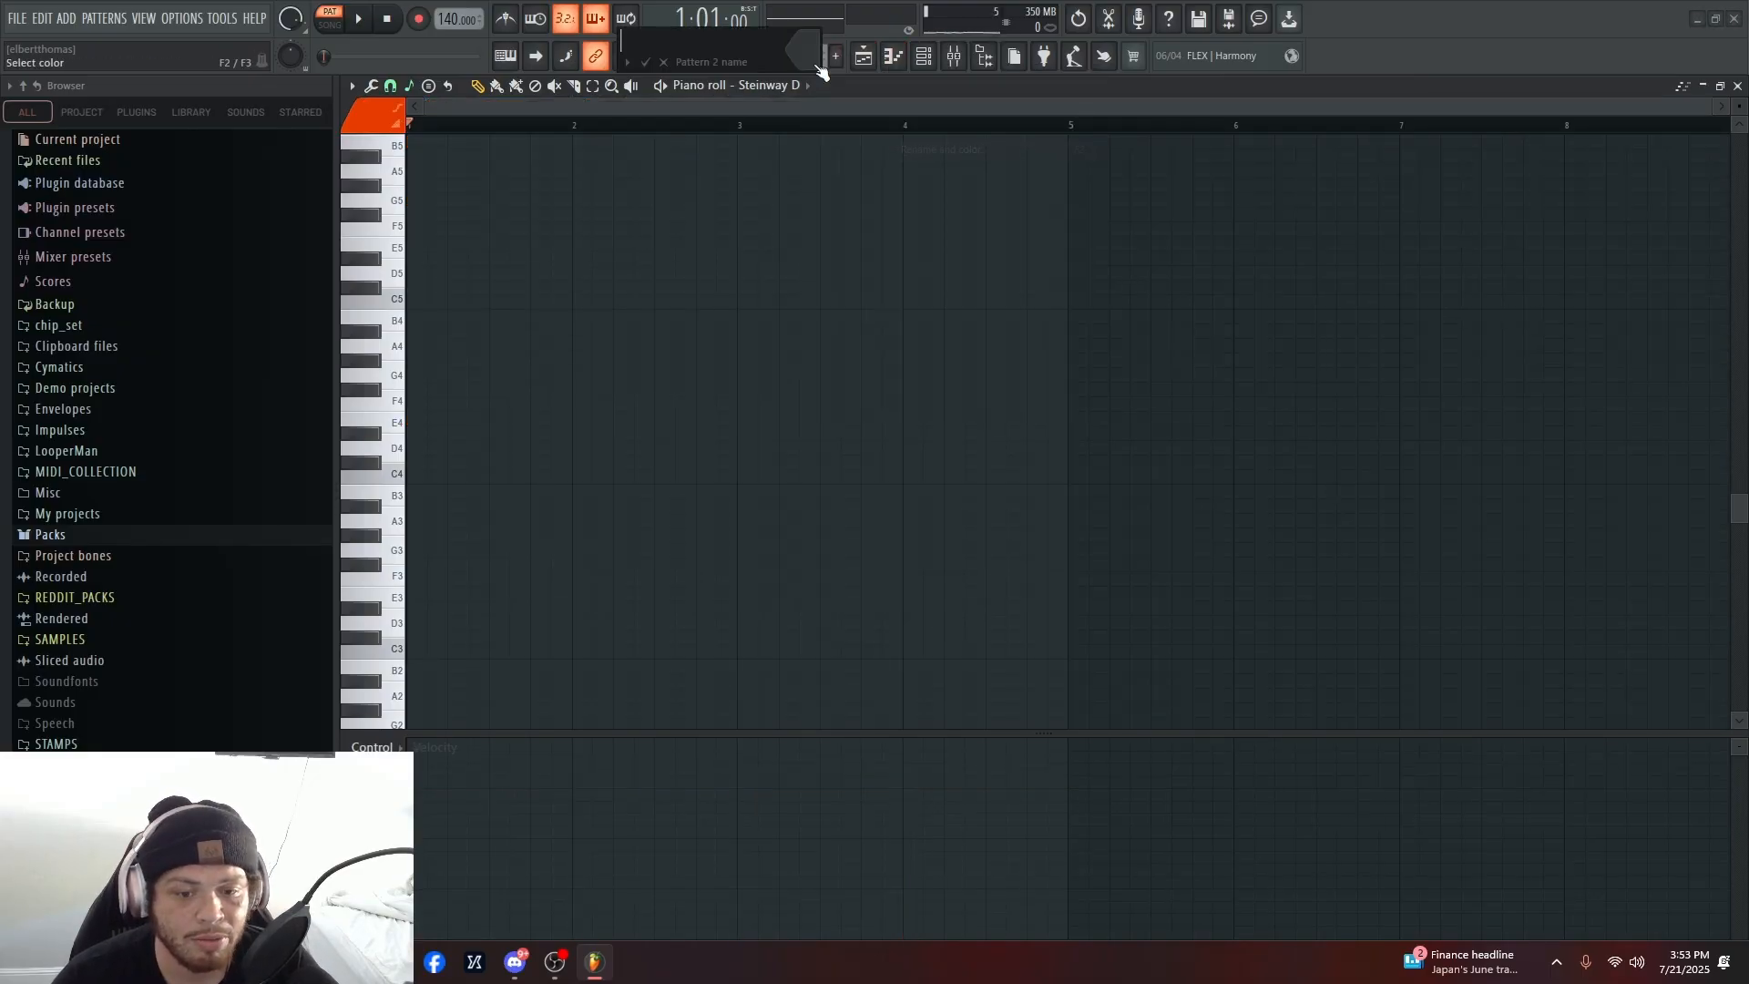
key(Escape)
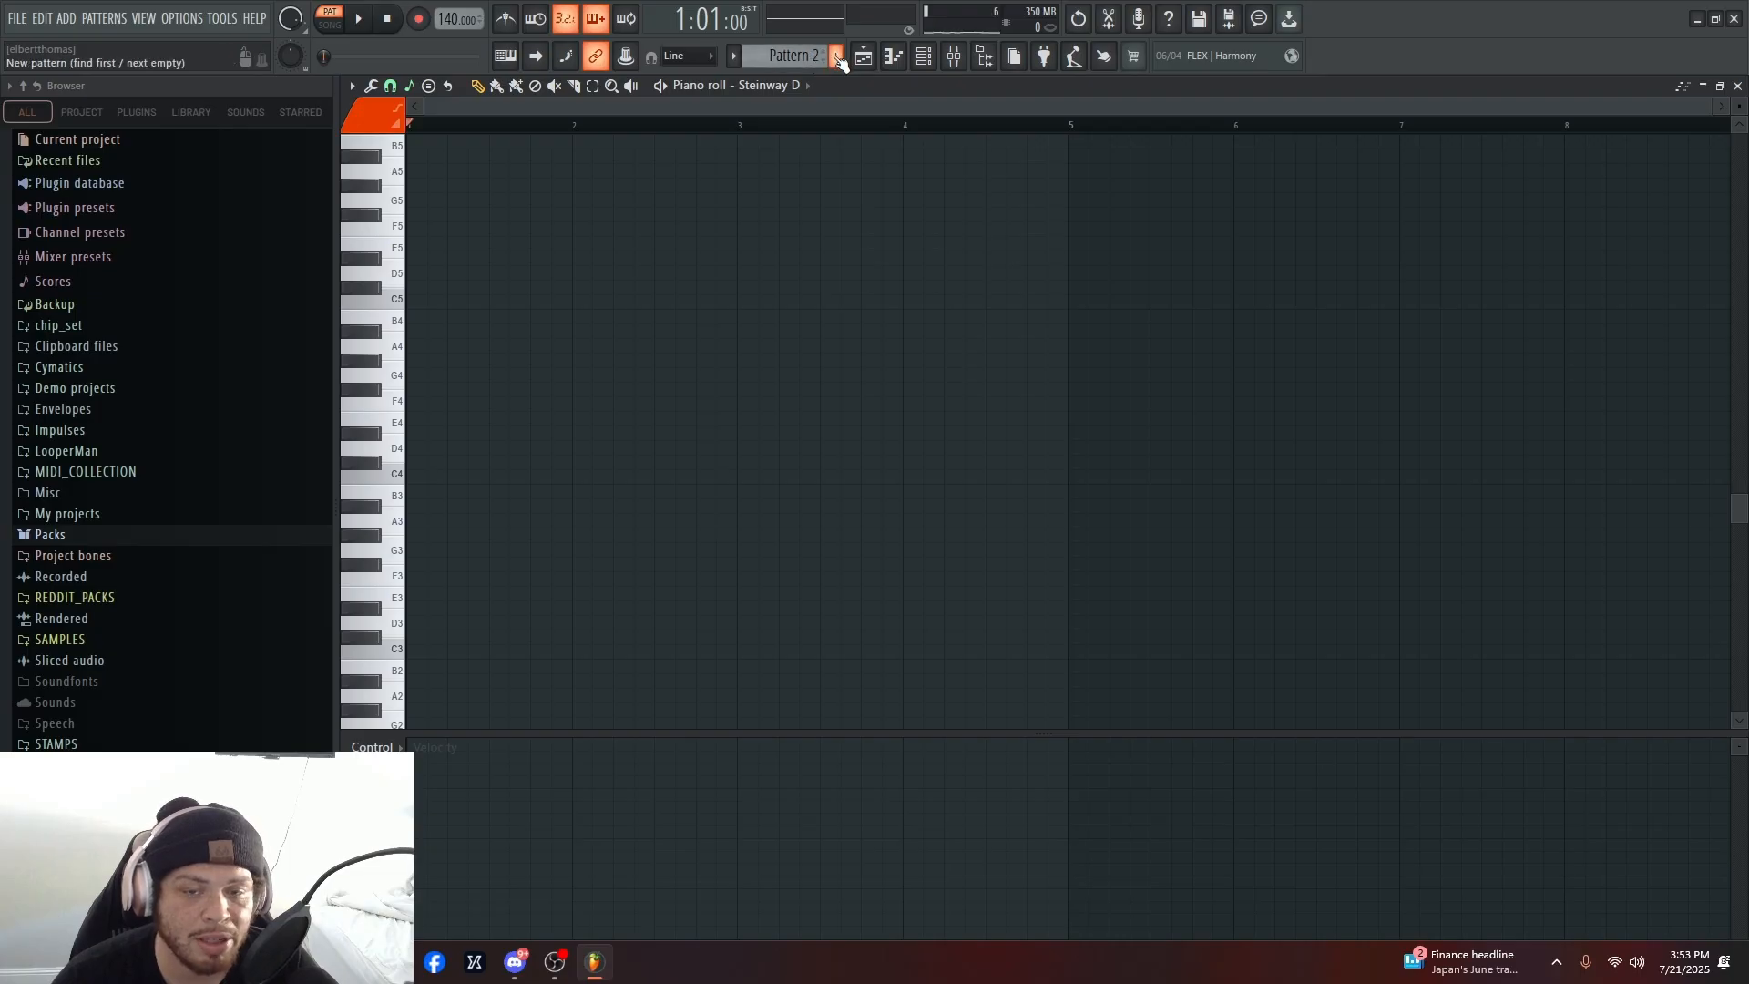
scroll(810, 58, up, 1)
click(837, 58)
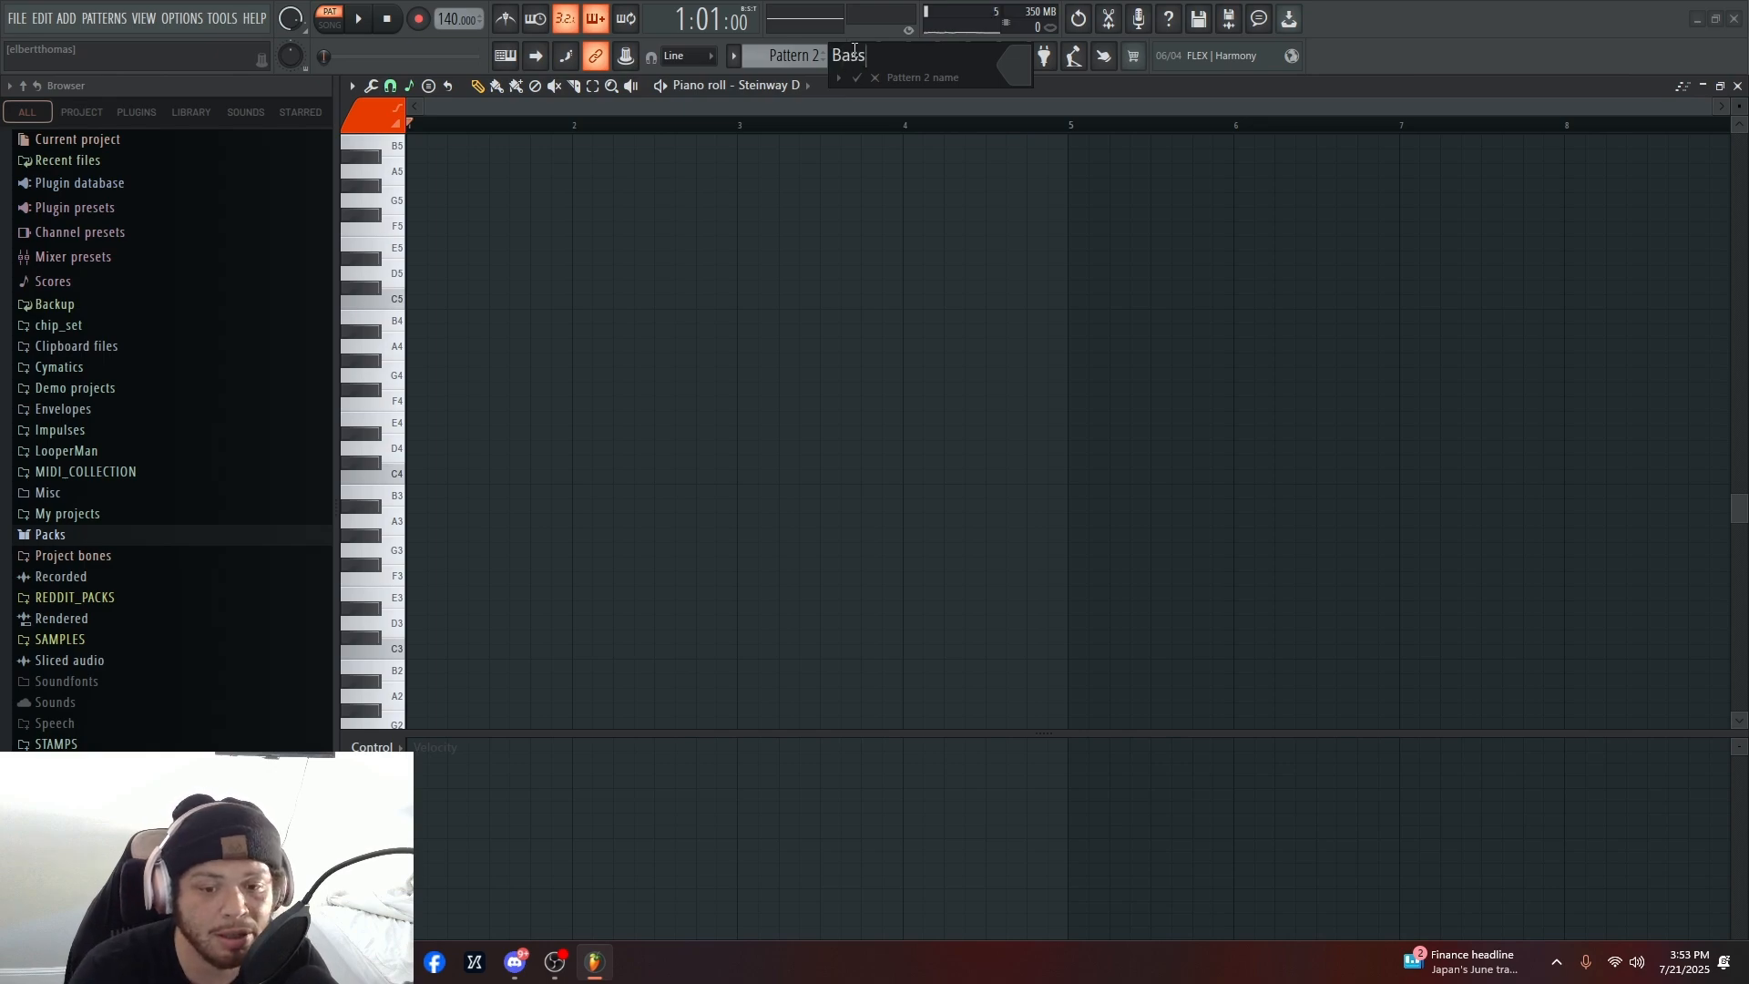
key(Return)
- Copy the four low notes E4, D4, G3 and C4 from the CHORDS pattern into the Bass pattern
scroll(785, 55, up, 1)
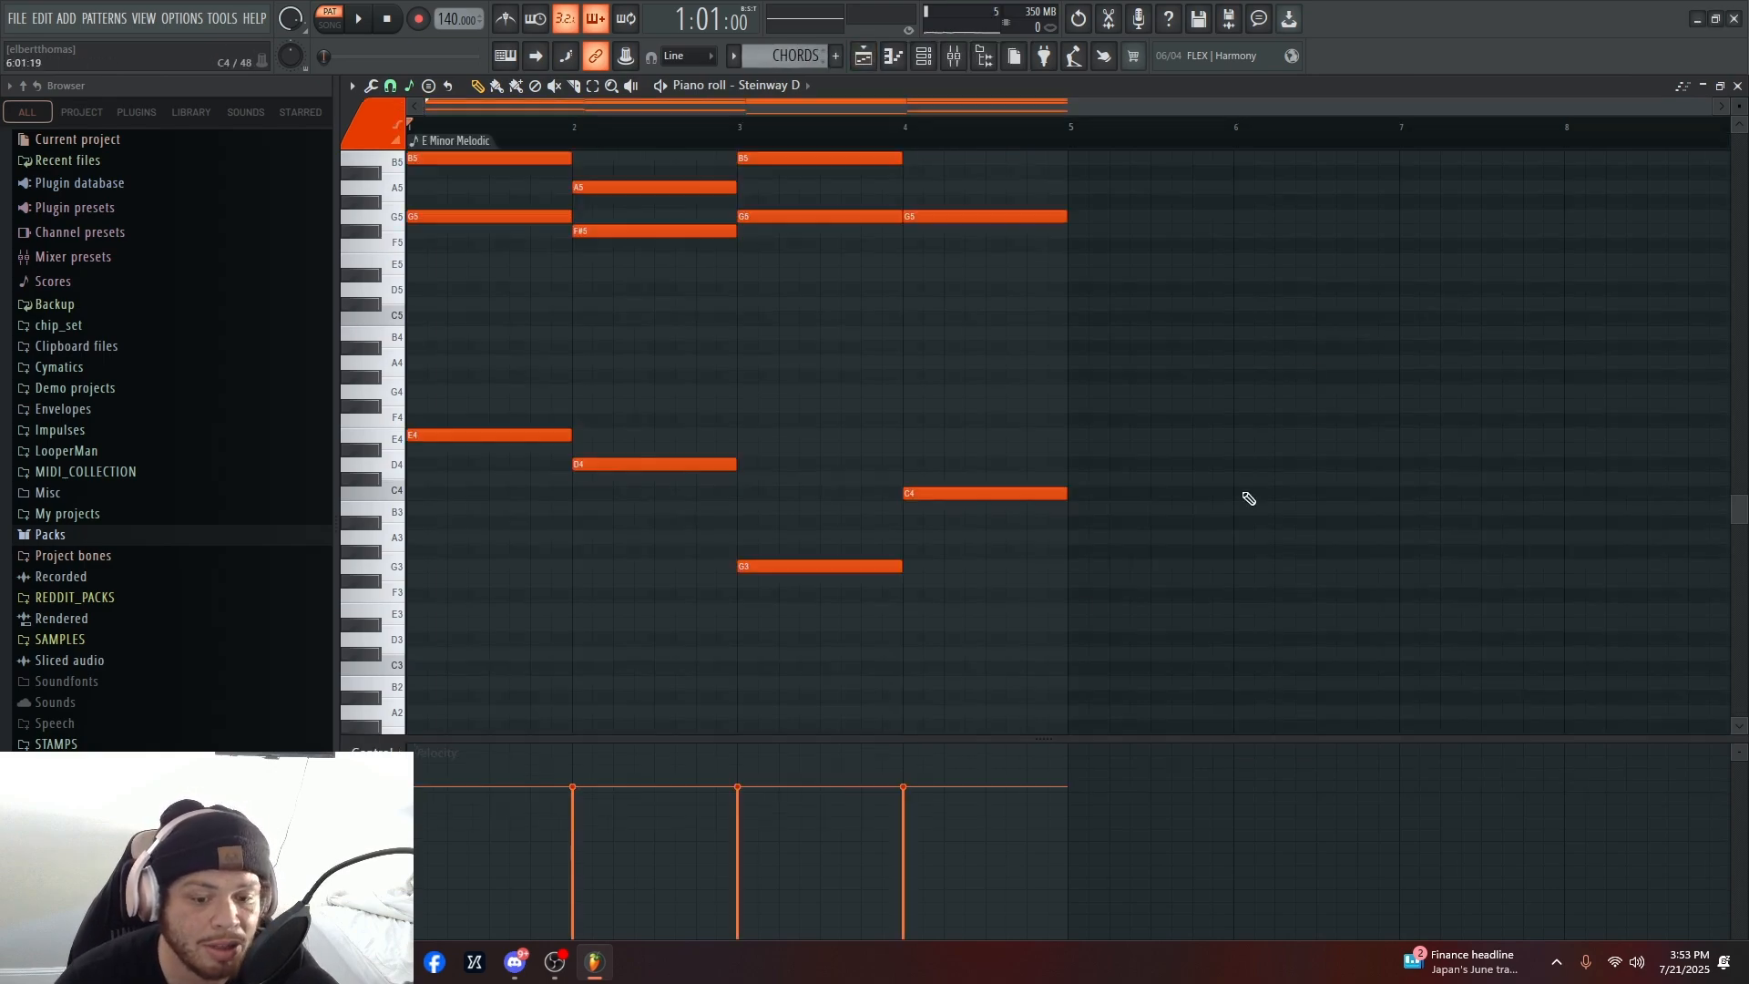
drag(1243, 592, 406, 383)
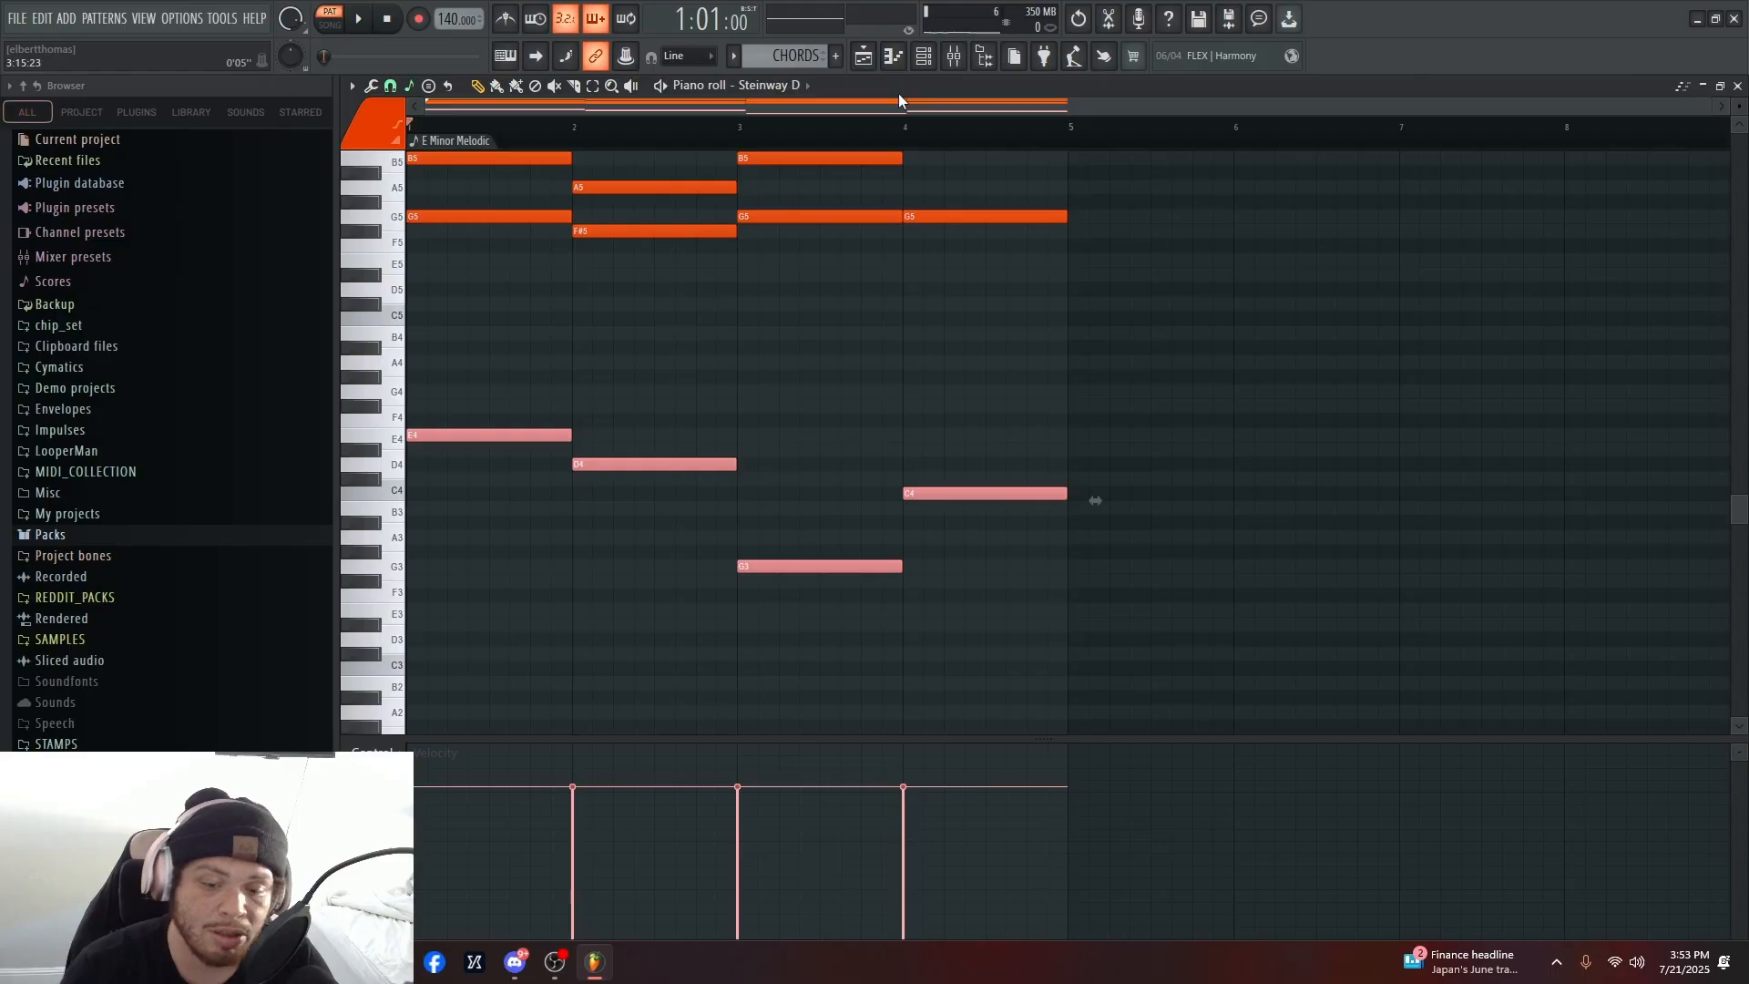
scroll(781, 55, down, 1)
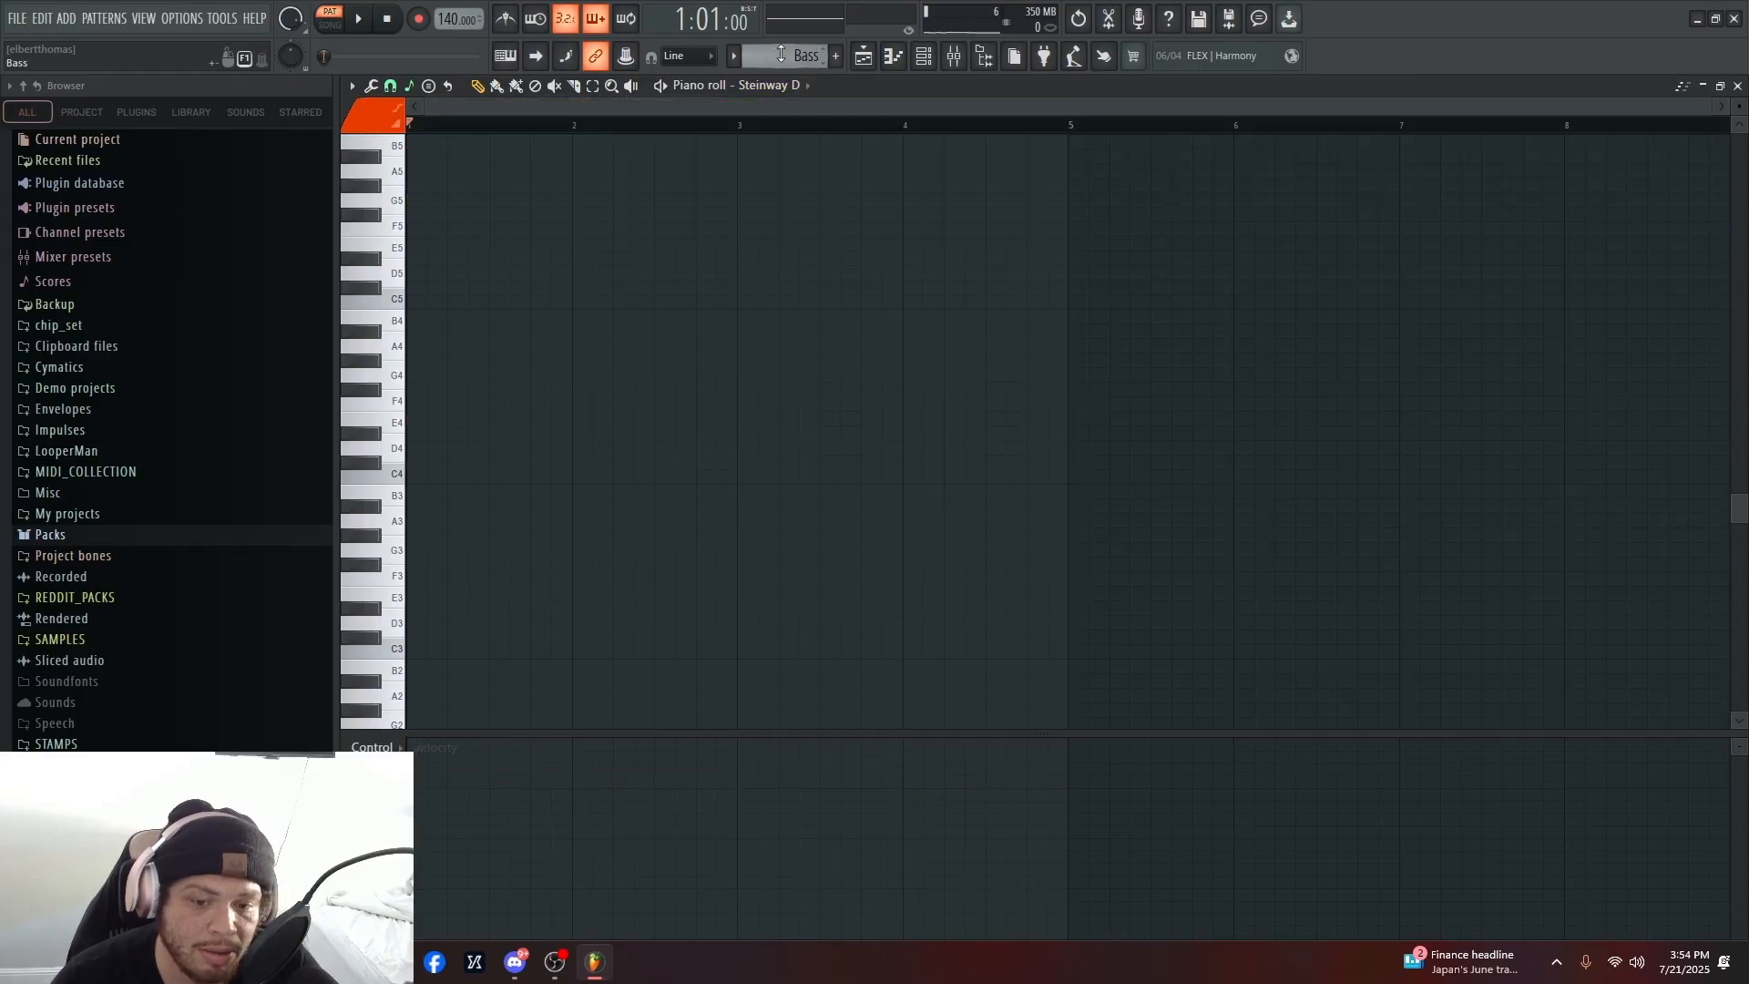
key(ctrl+v)
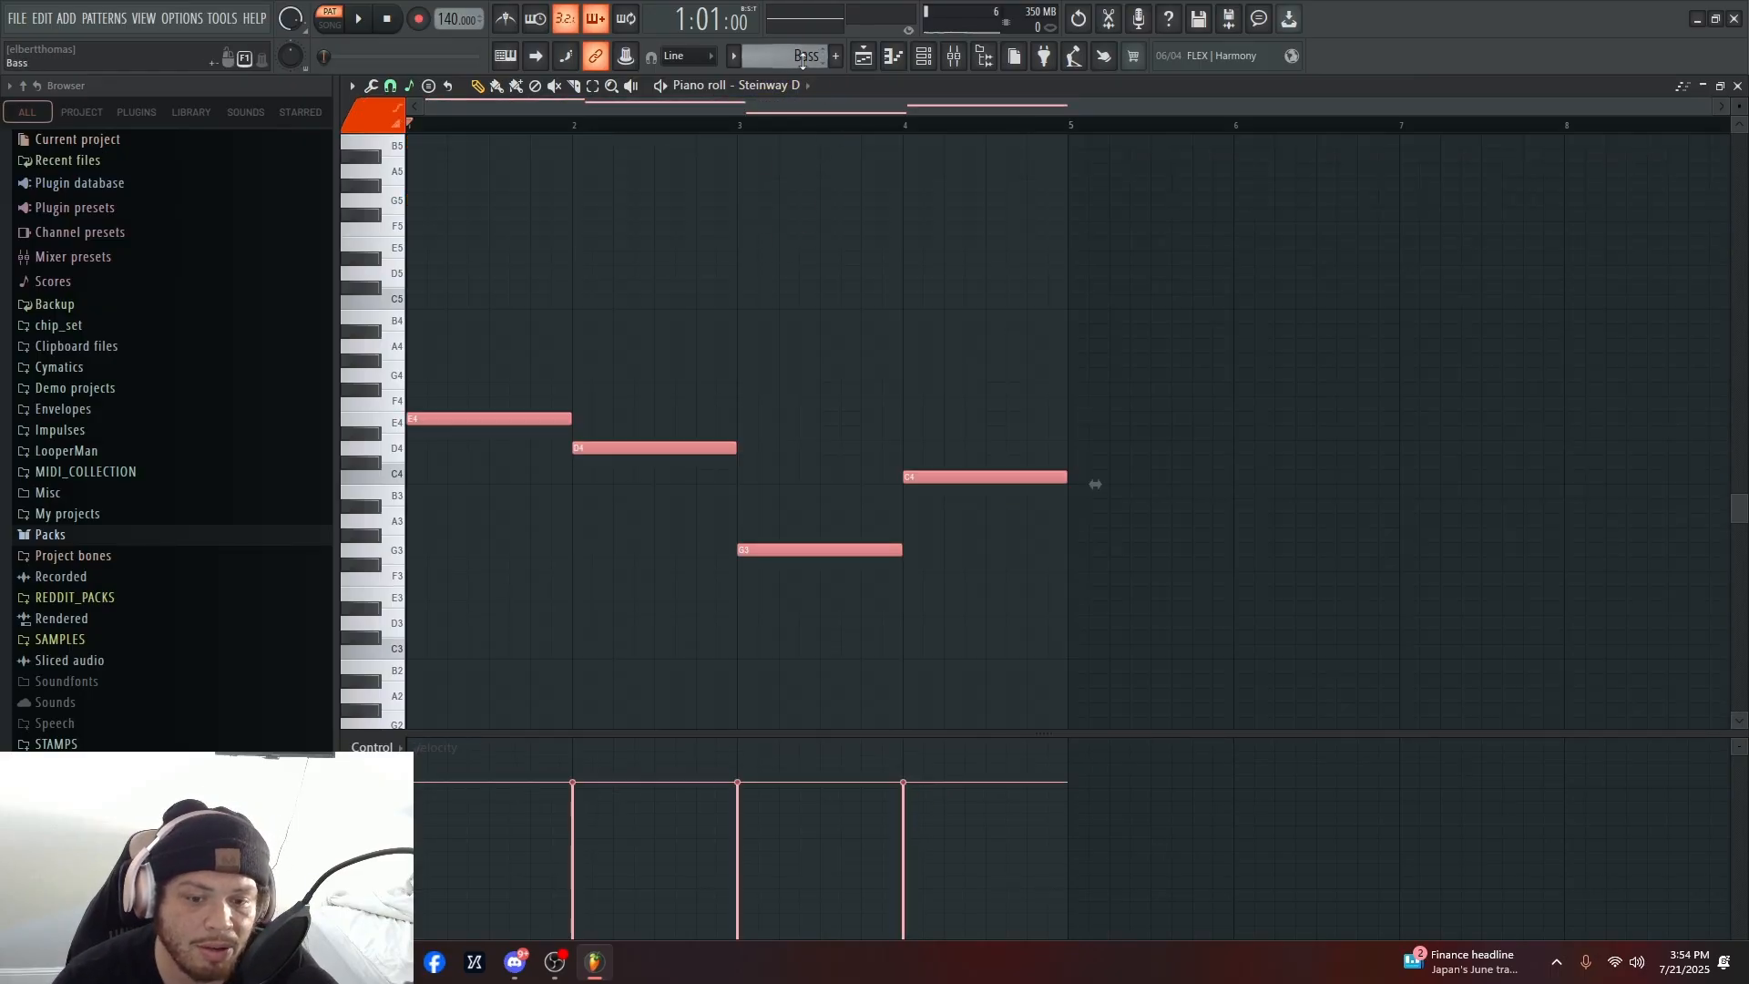
- Return to the CHORDS pattern and practise selecting its low notes as a group, ending with all four selected
scroll(800, 56, up, 1)
drag(1223, 610, 164, 424)
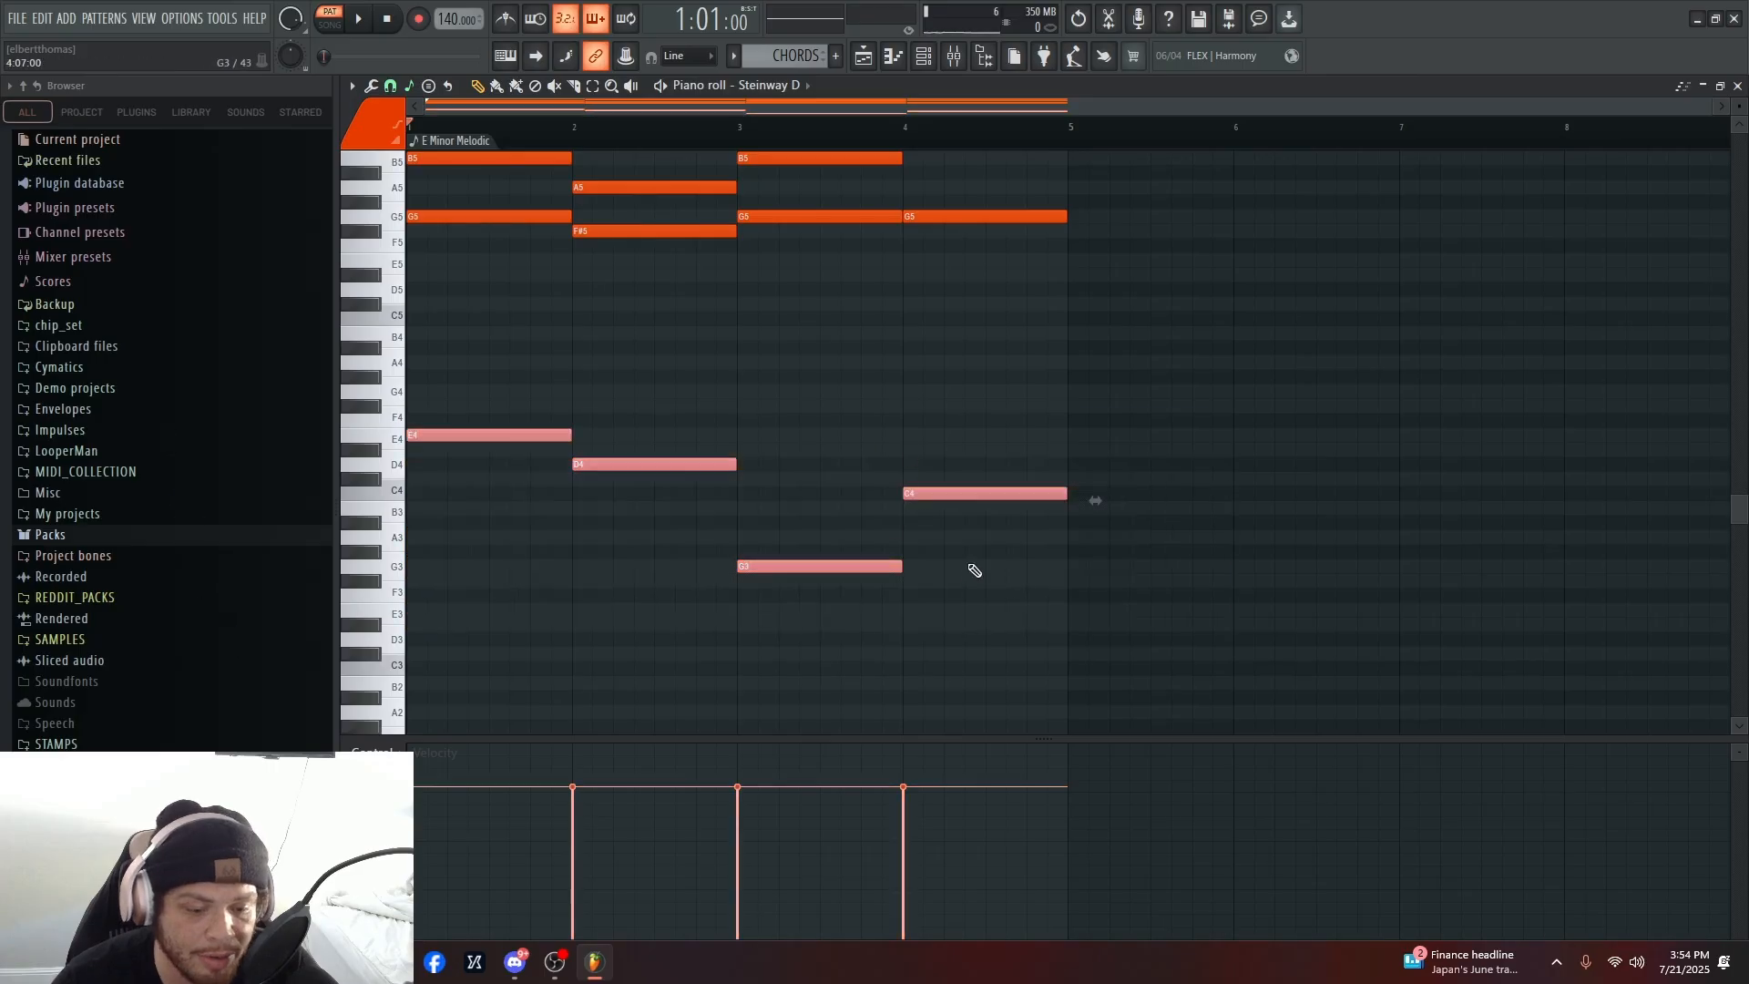
ctrl+click(1175, 539)
drag(1299, 582, 905, 465)
scroll(866, 513, down, 1)
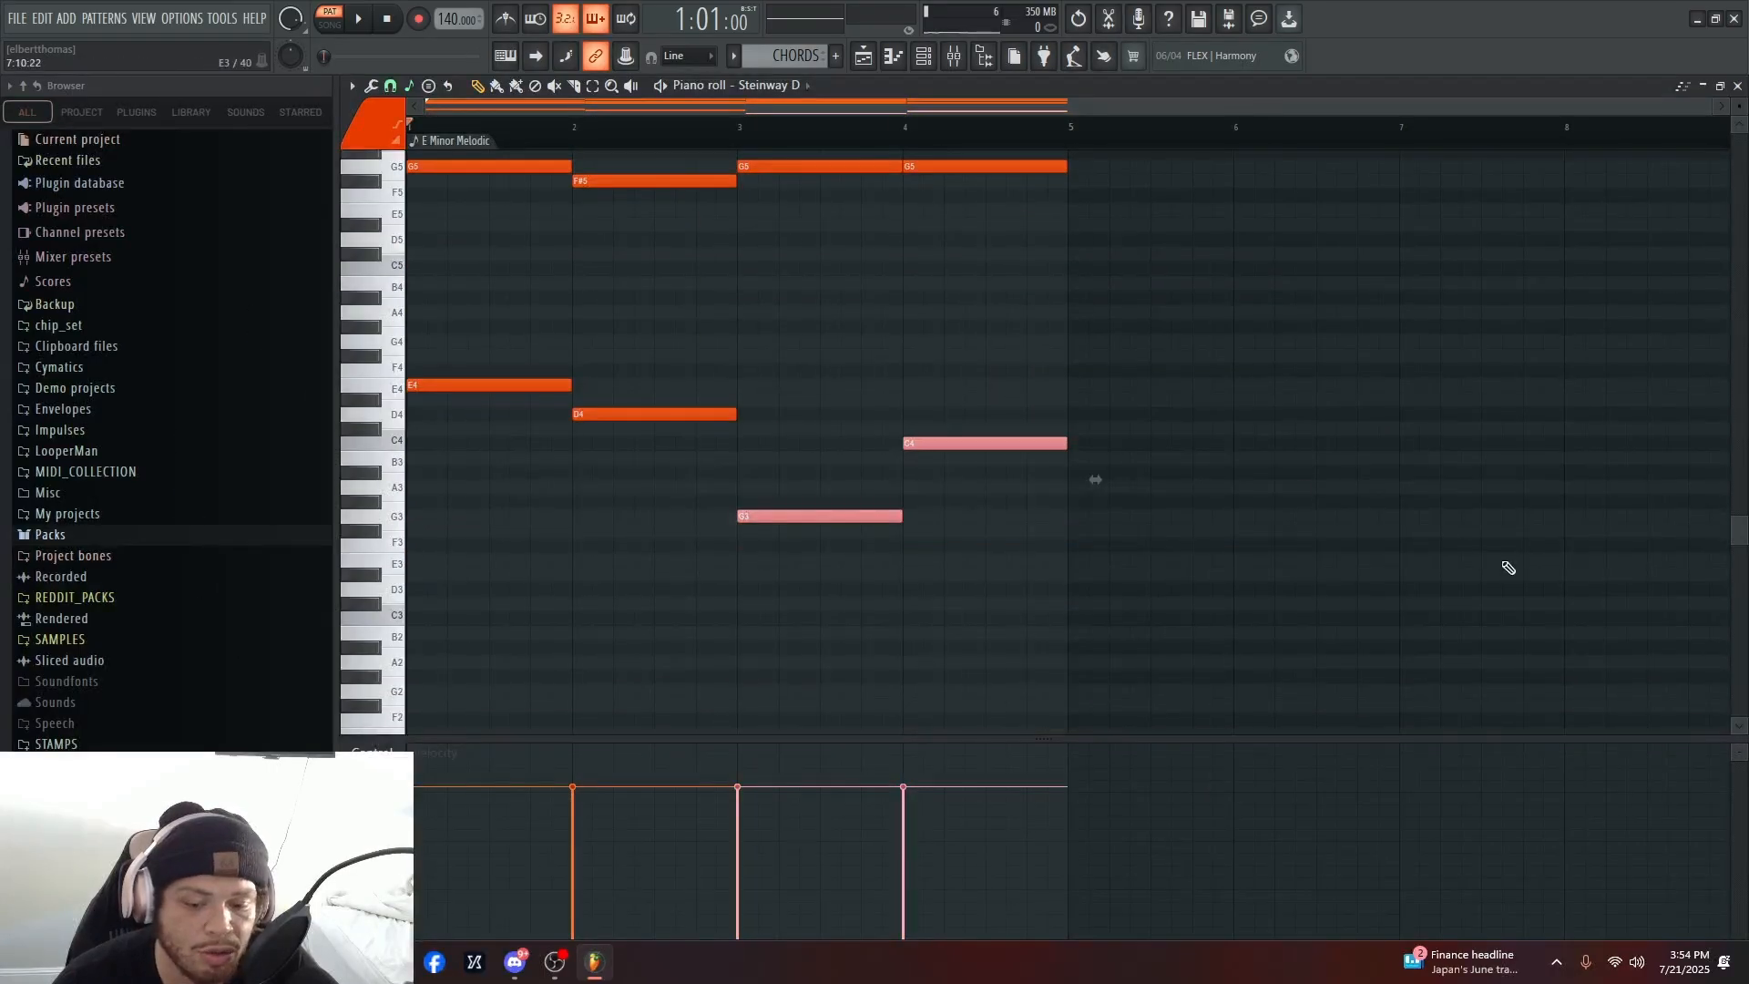
drag(1303, 594, 410, 321)
drag(1358, 535, 361, 286)
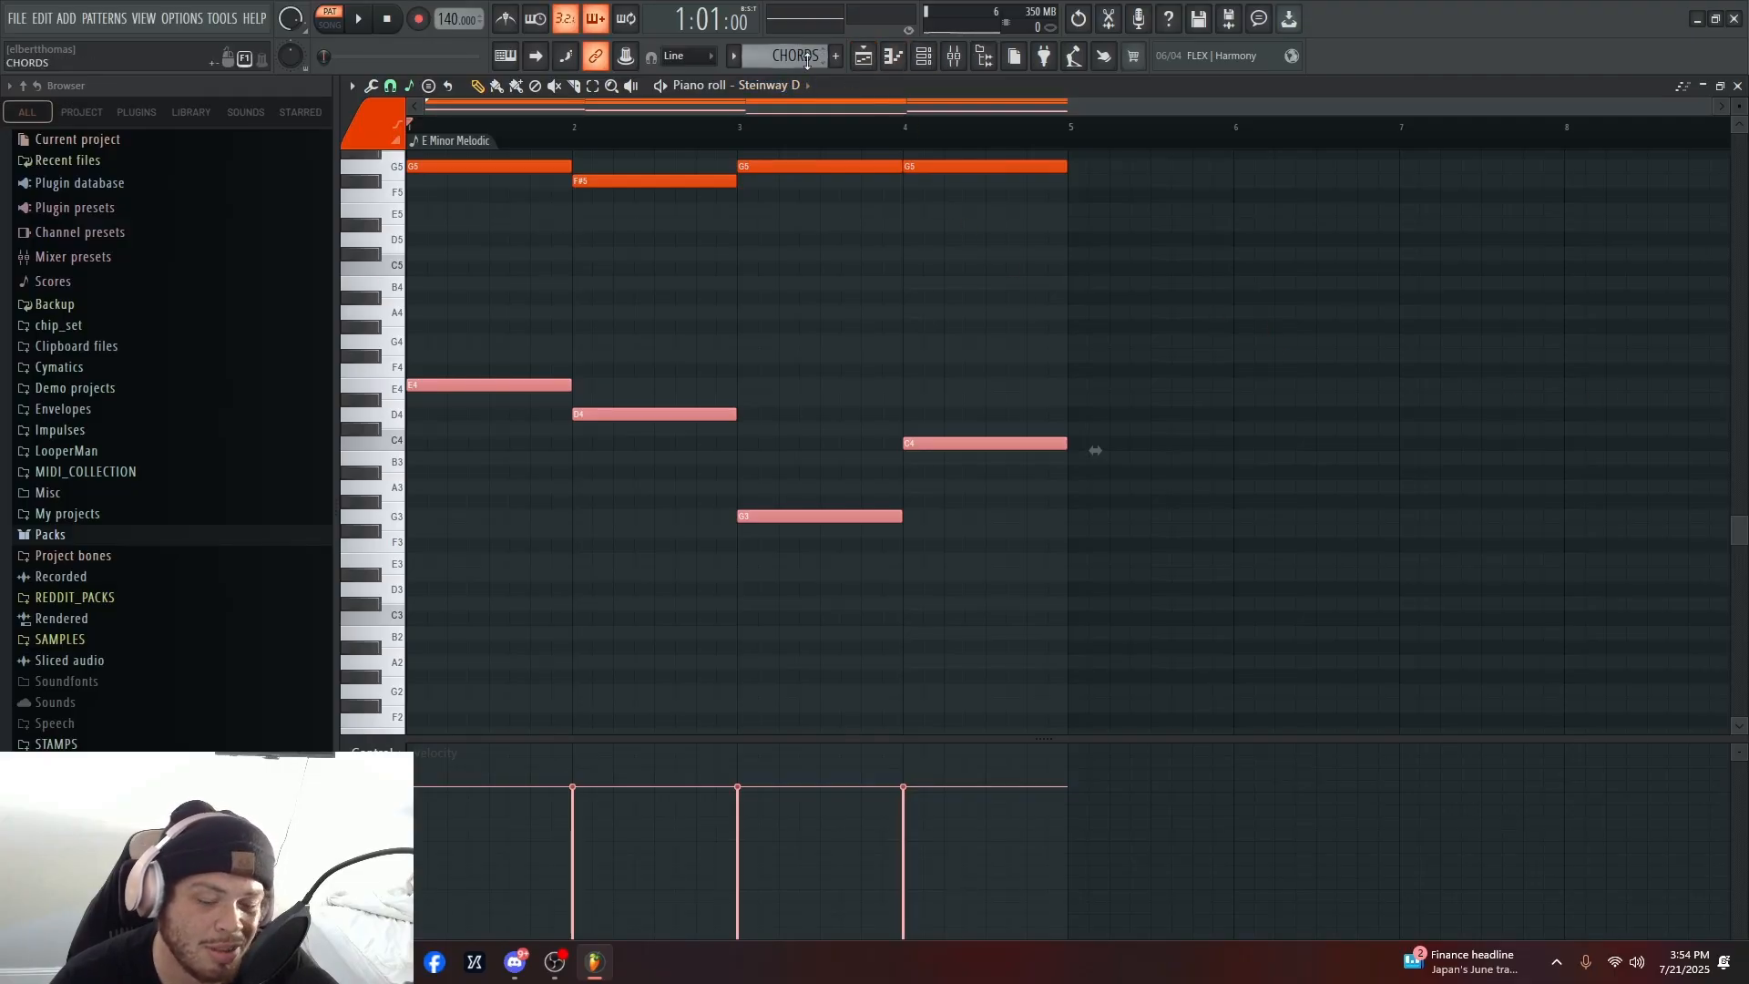
- Switch back and forth between the CHORDS and Bass patterns to compare their notes
scroll(807, 60, down, 1)
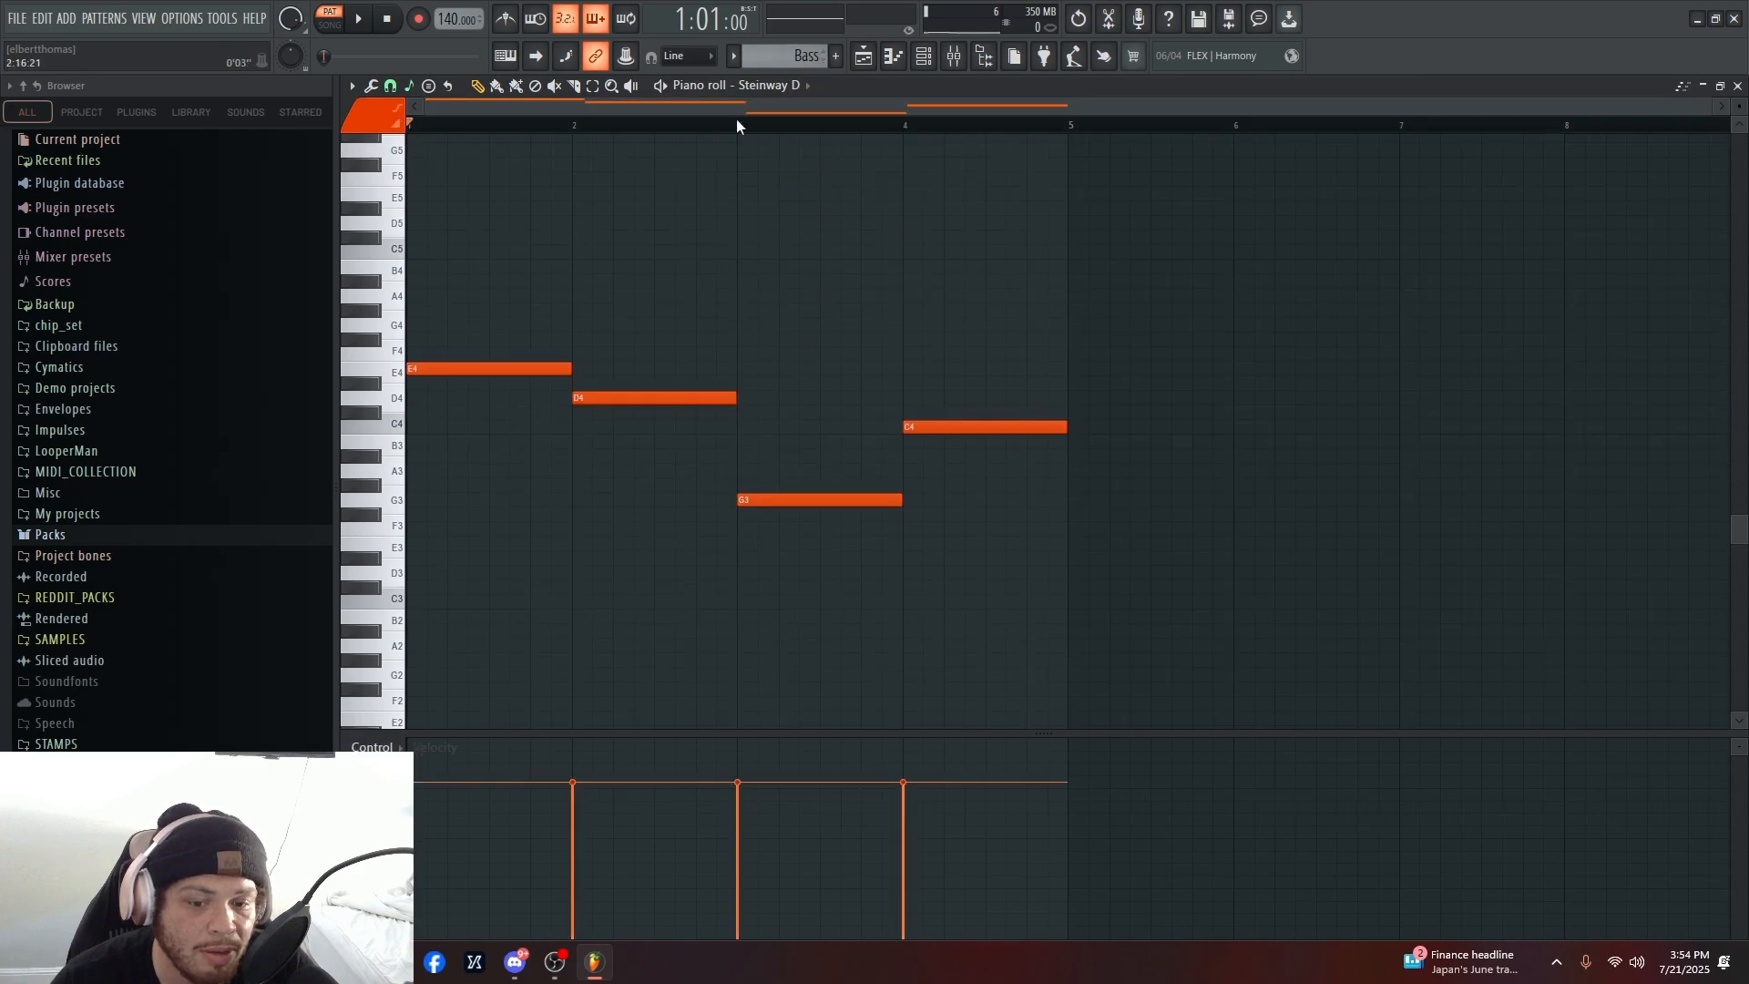
scroll(807, 56, up, 1)
scroll(807, 55, down, 1)
scroll(812, 56, up, 1)
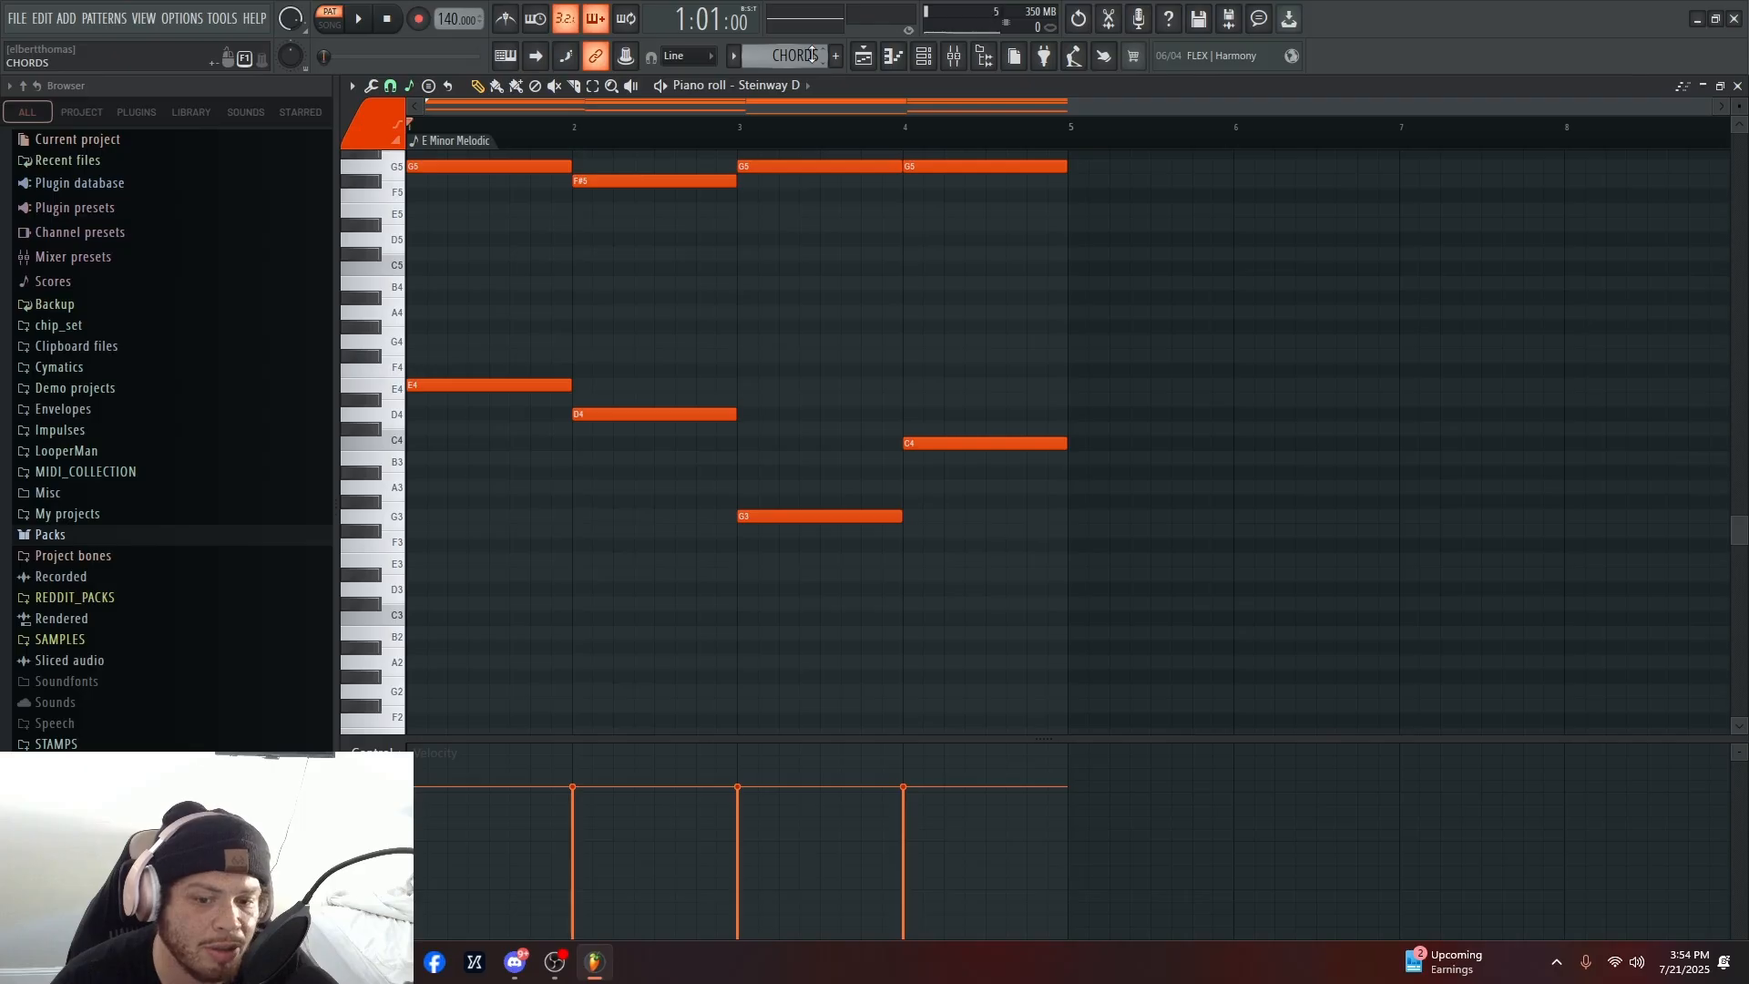
scroll(812, 55, down, 2)
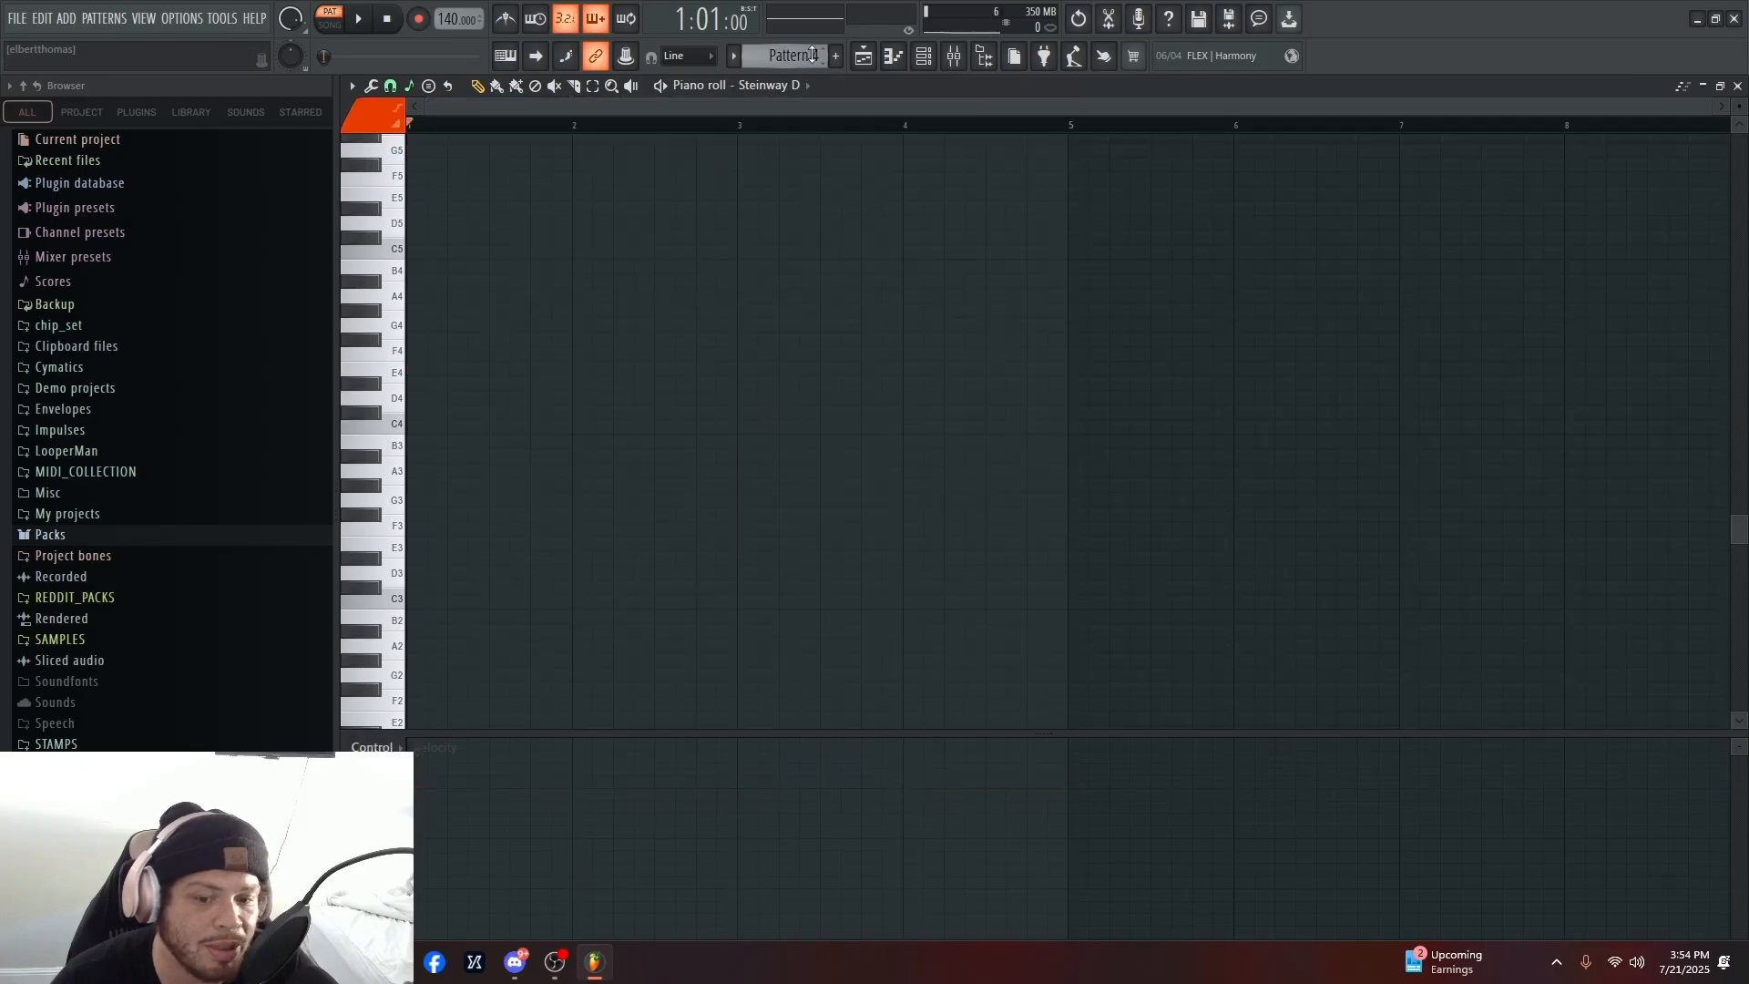
scroll(813, 56, up, 2)
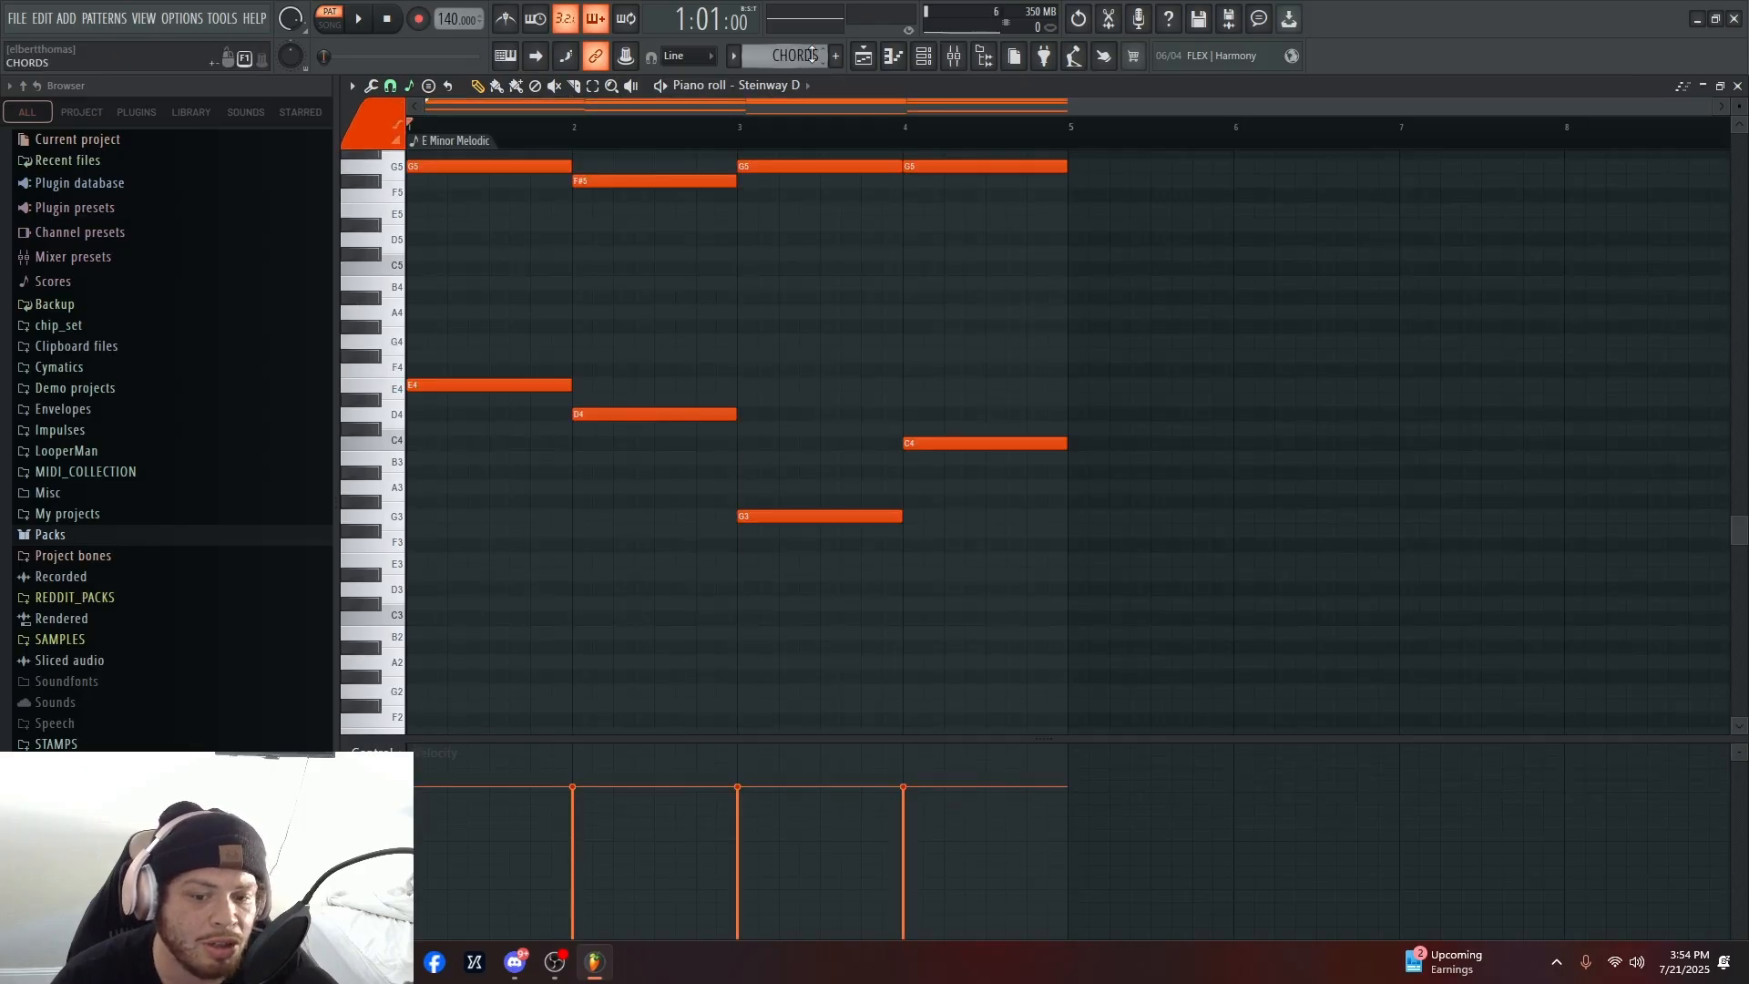
- Erase the four notes in the Bass pattern one by one, and undo the erasure
scroll(811, 55, down, 1)
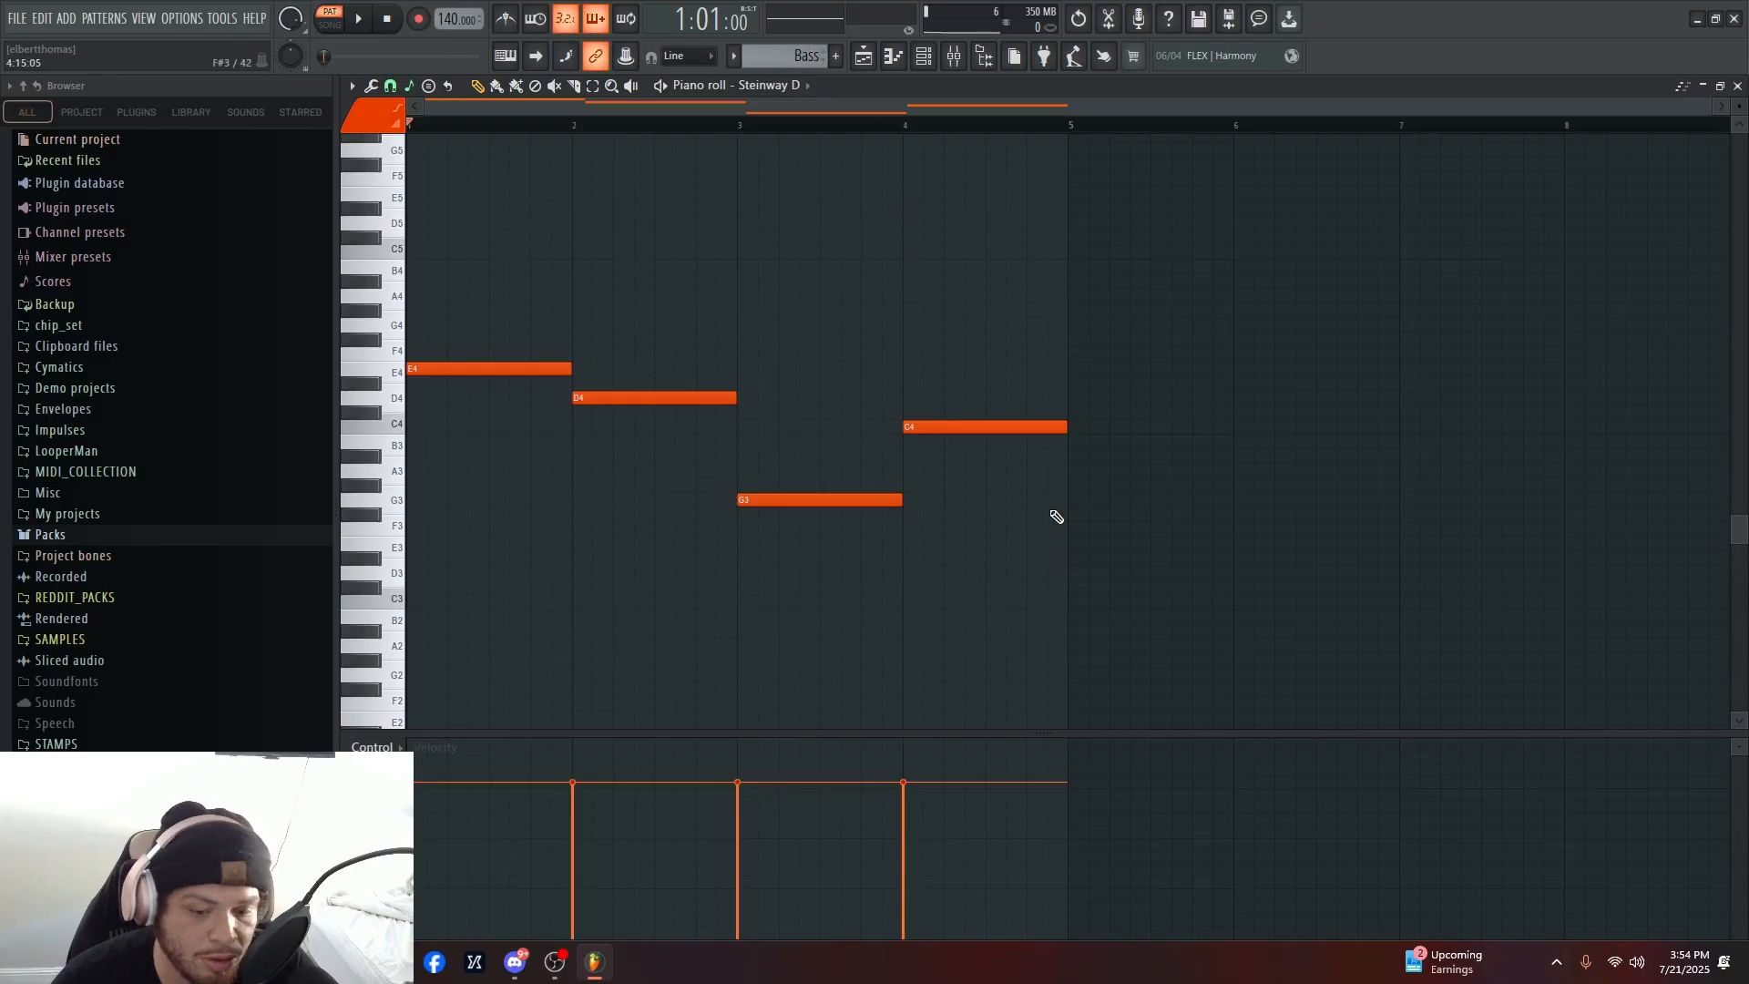
right_click(893, 500)
right_click(915, 426)
right_click(557, 369)
right_click(587, 398)
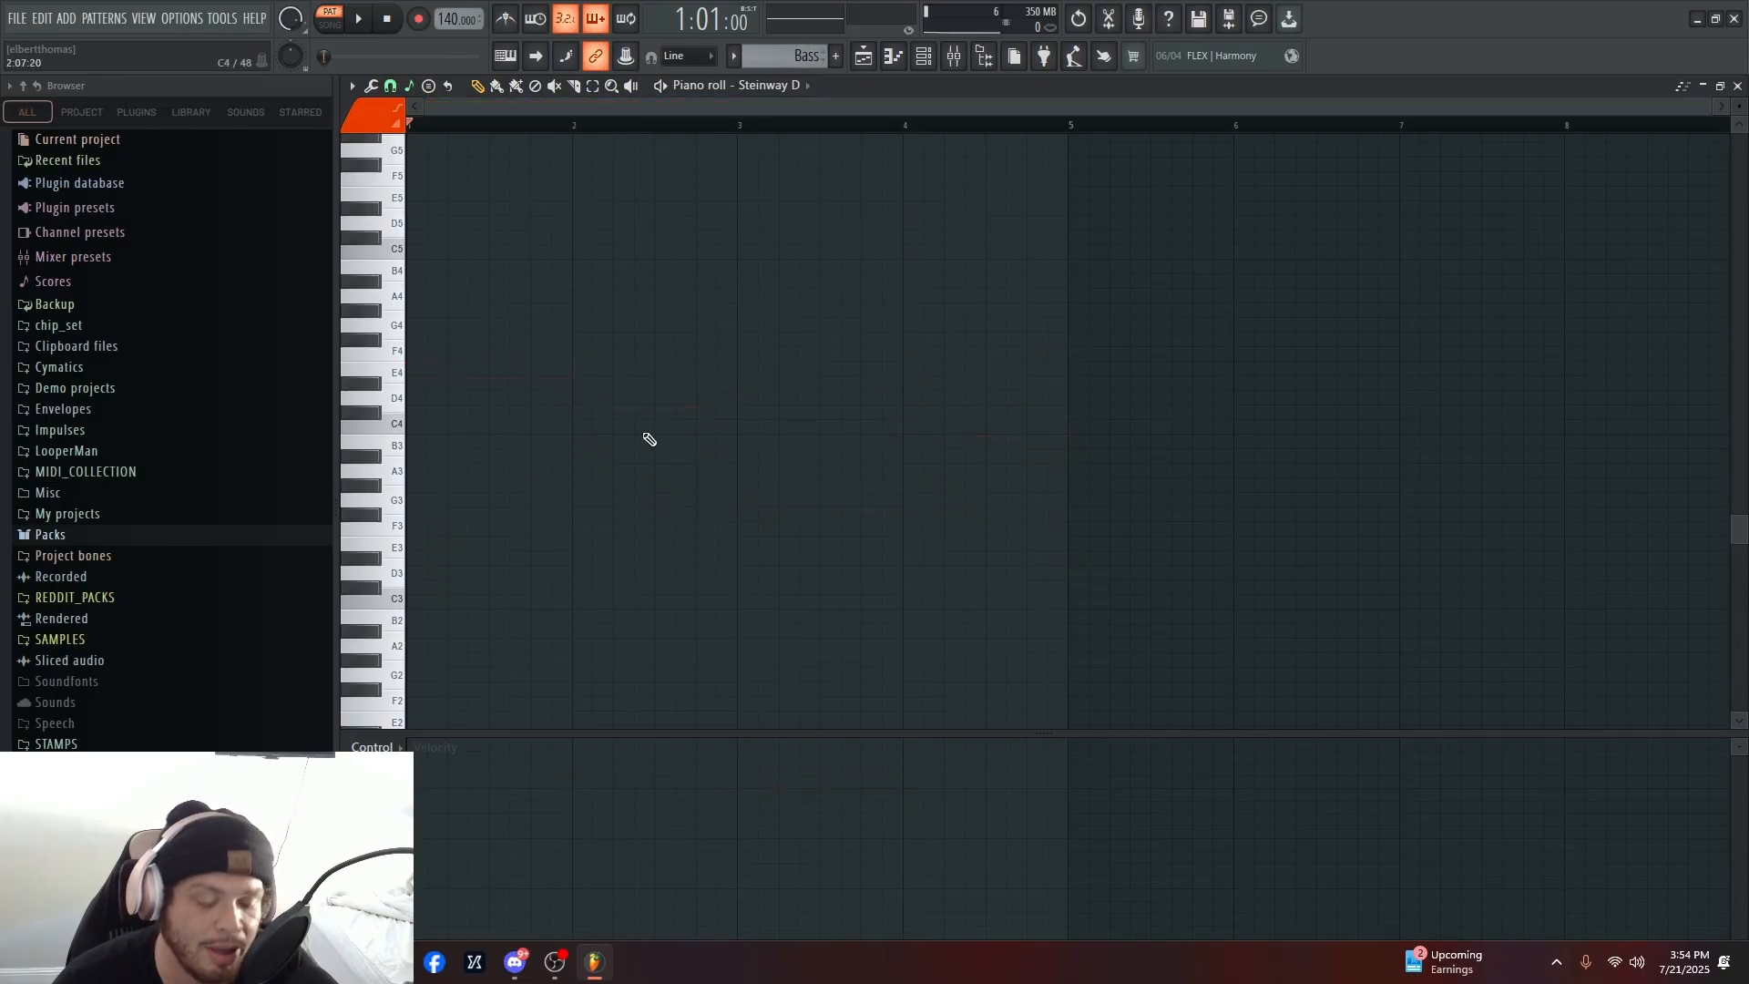
key(ctrl+z)
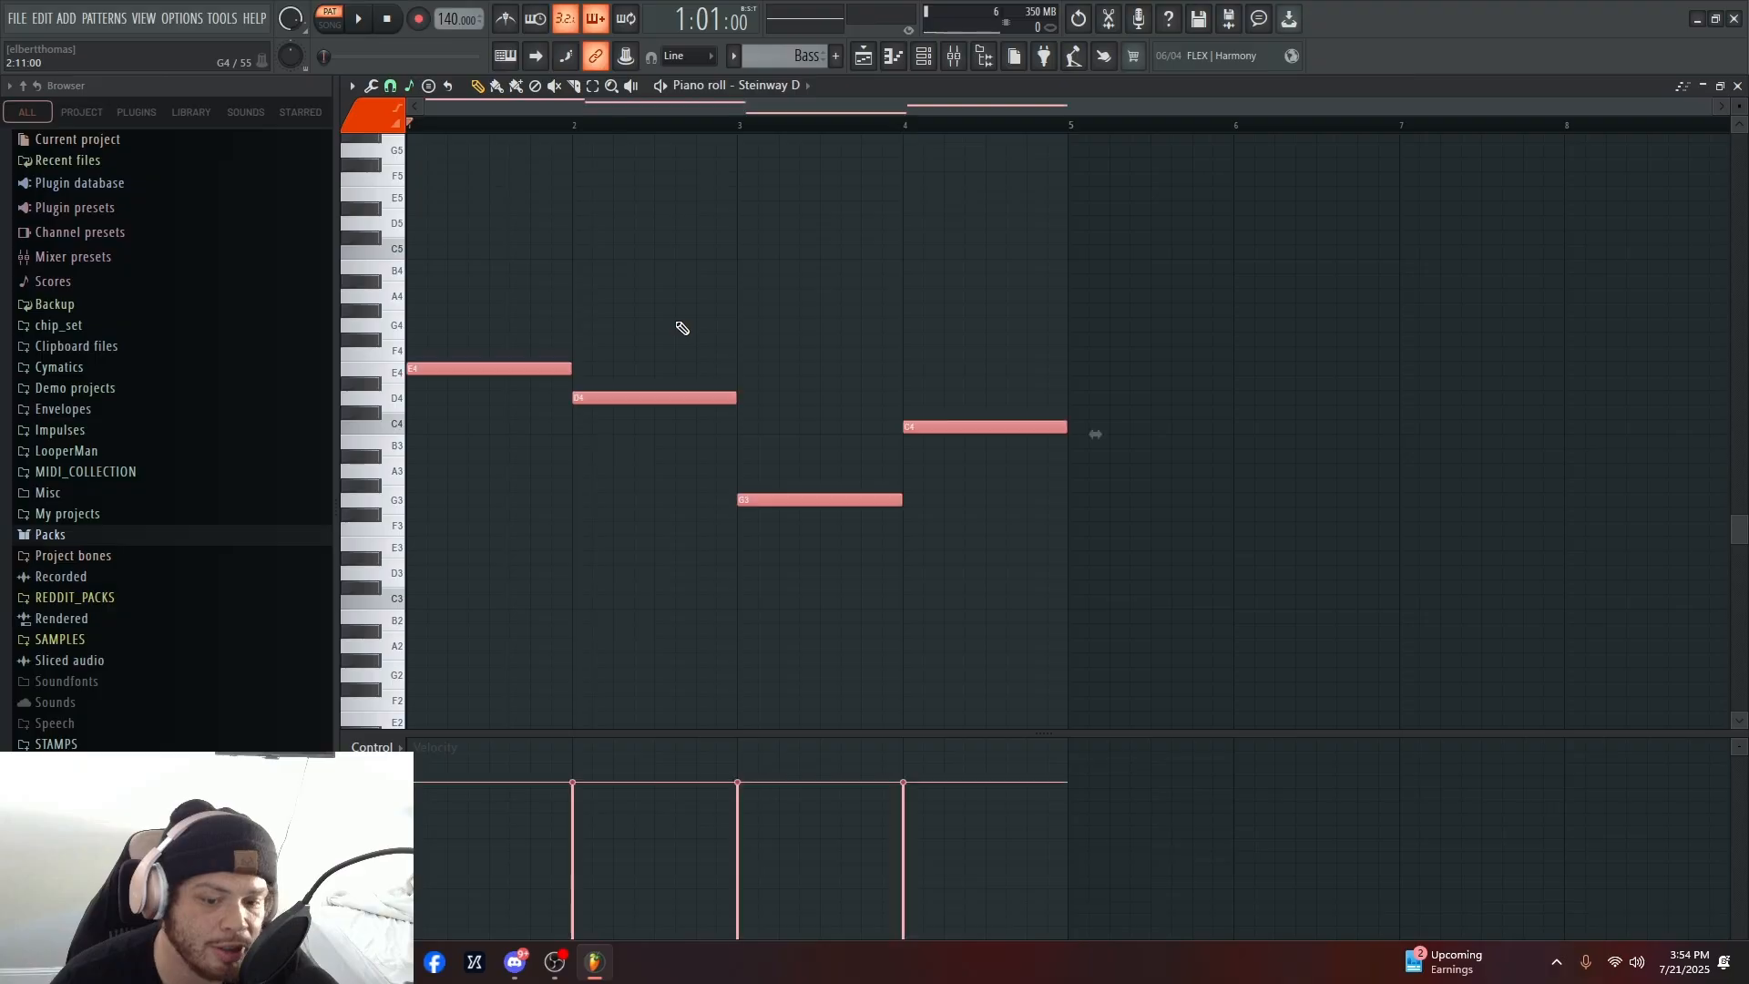
- Play back the Bass pattern, stop playback, and return to the CHORDS pattern
key(space)
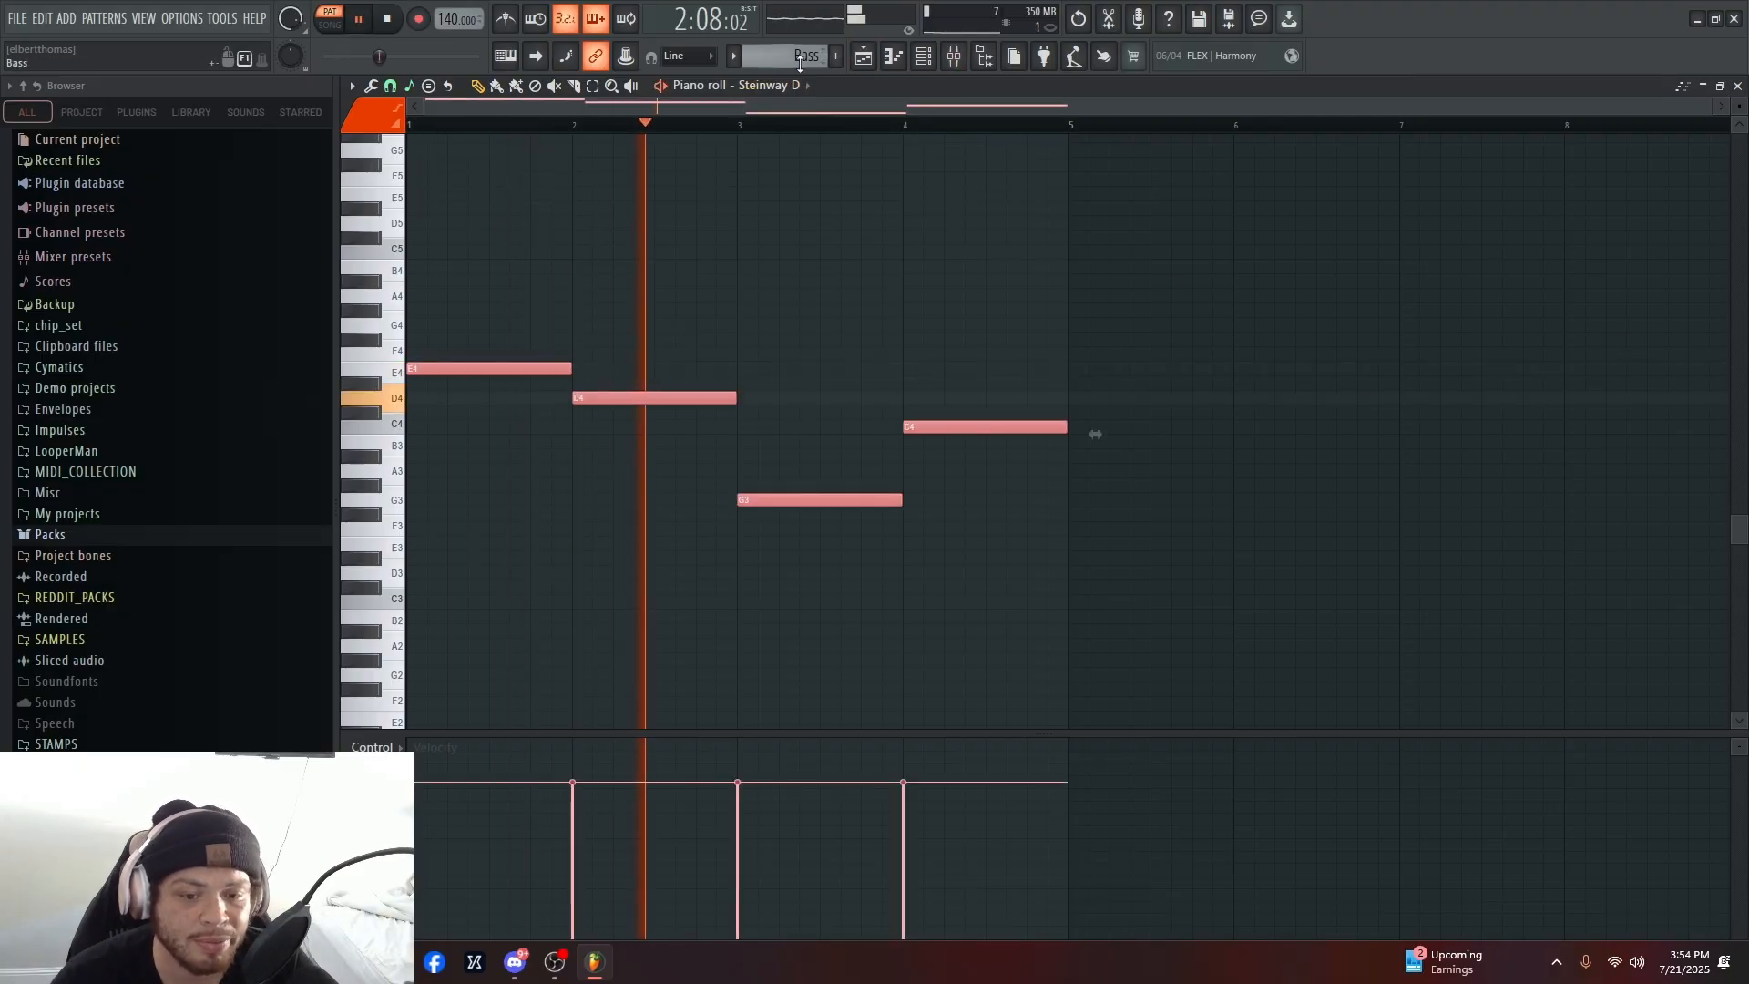
scroll(806, 65, down, 1)
key(space)
- Select and delete the four low notes in the CHORDS pattern, undo the deletion, and keep the Draw tool active
drag(1165, 412, 454, 403)
ctrl+click(1350, 519)
drag(1242, 575, 952, 585)
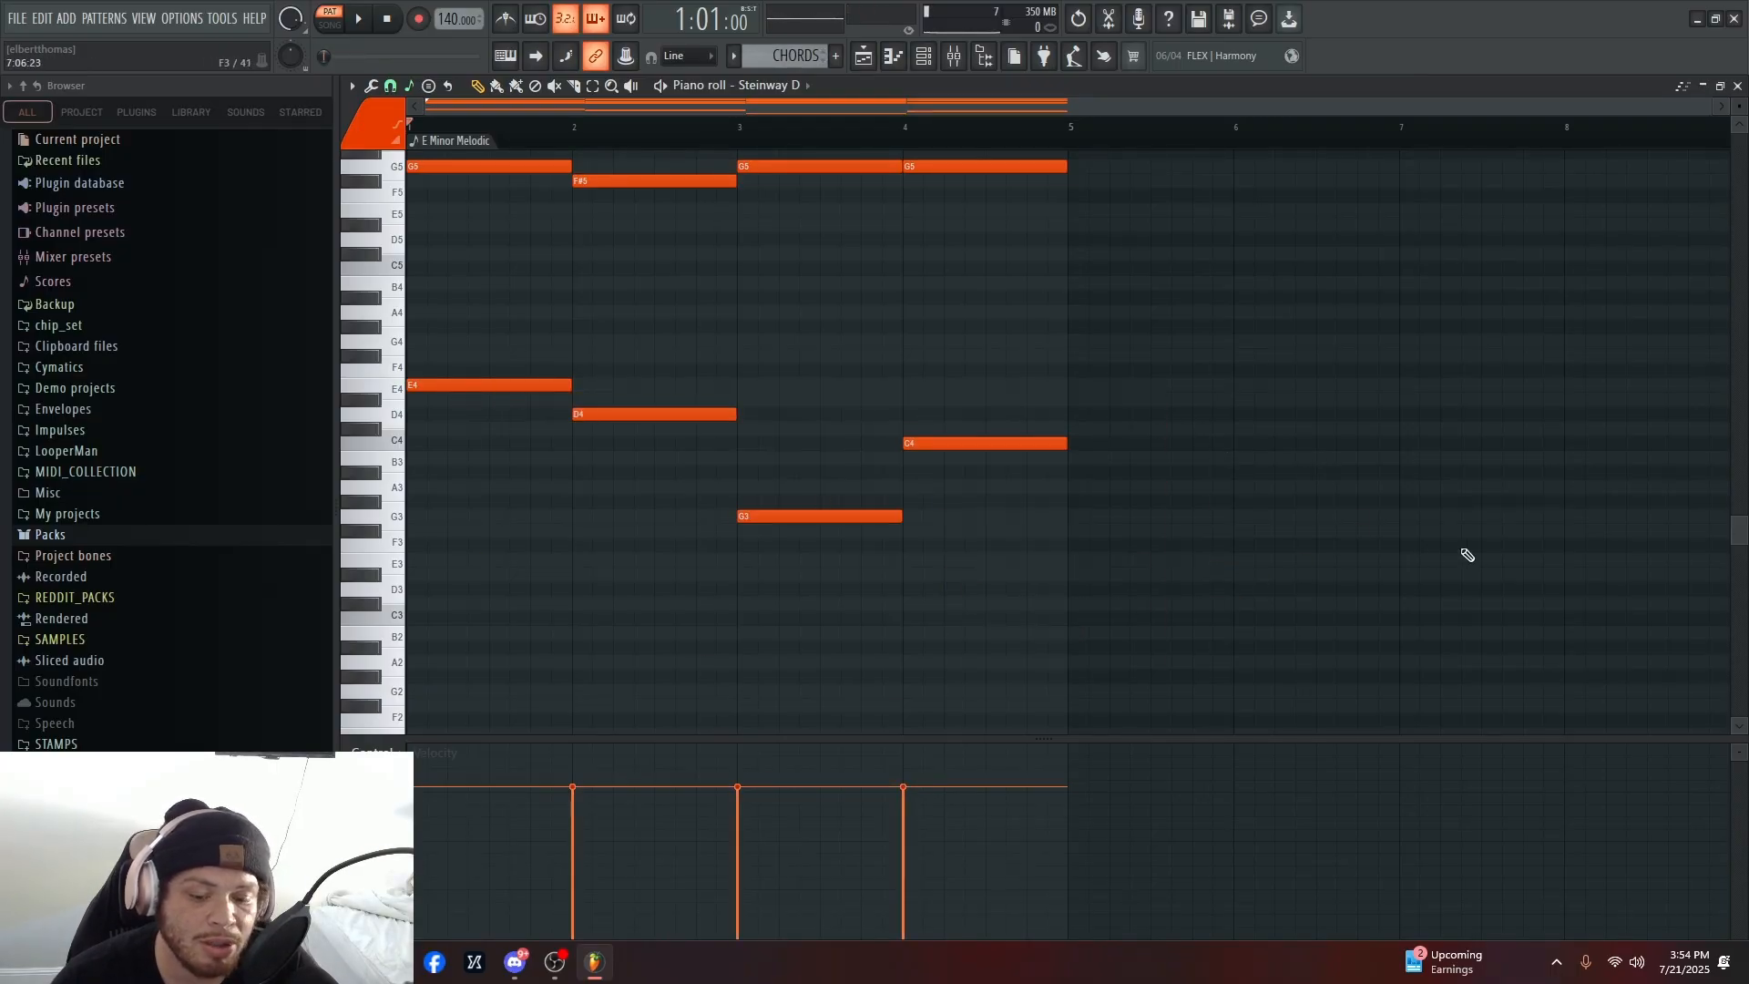
drag(1400, 521, 313, 371)
key(Delete)
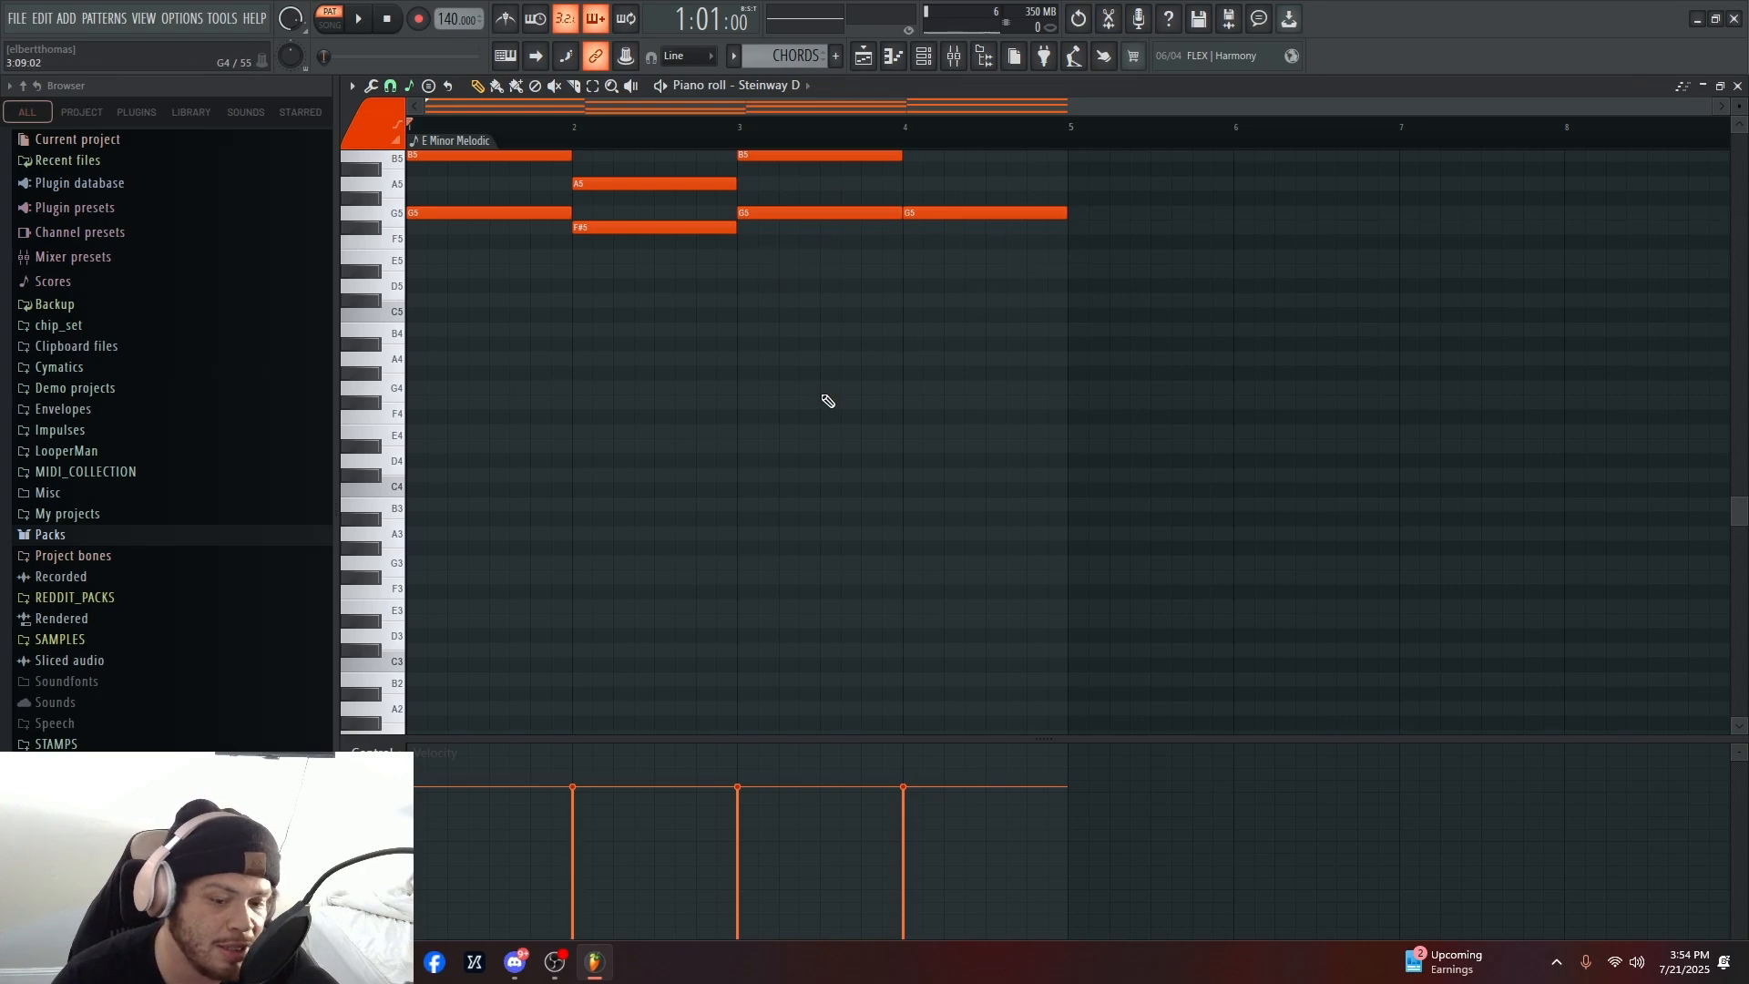
key(ctrl+z)
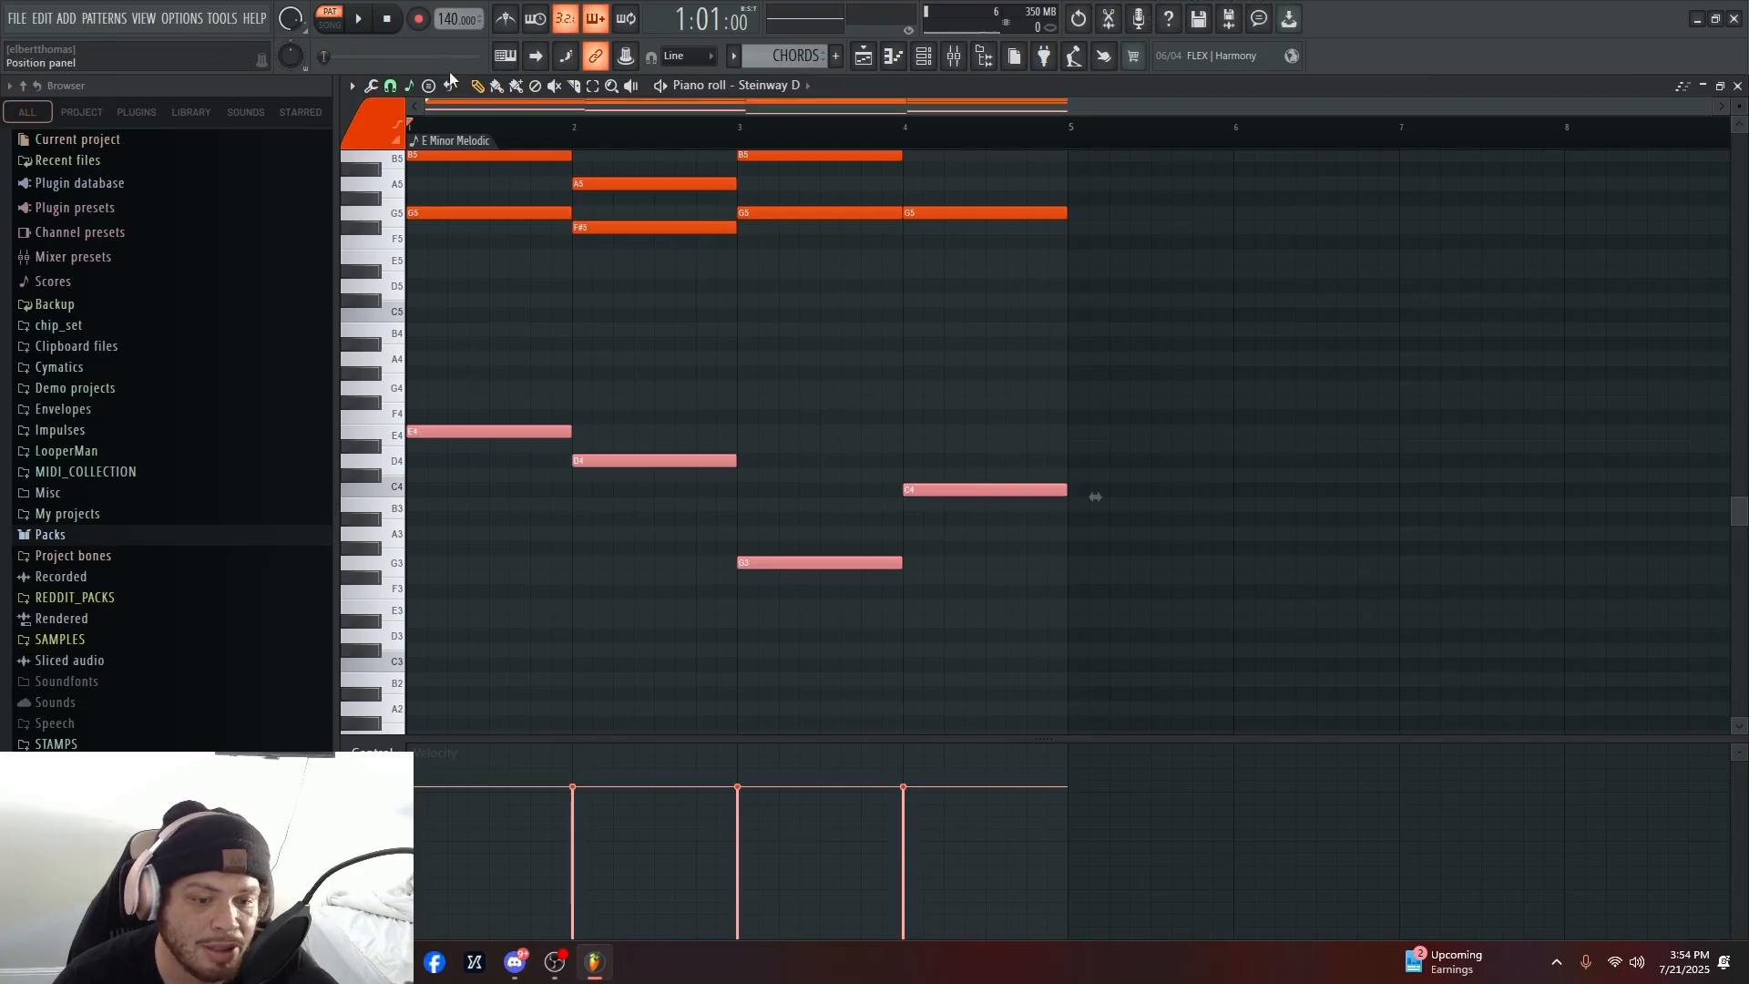
key(p)
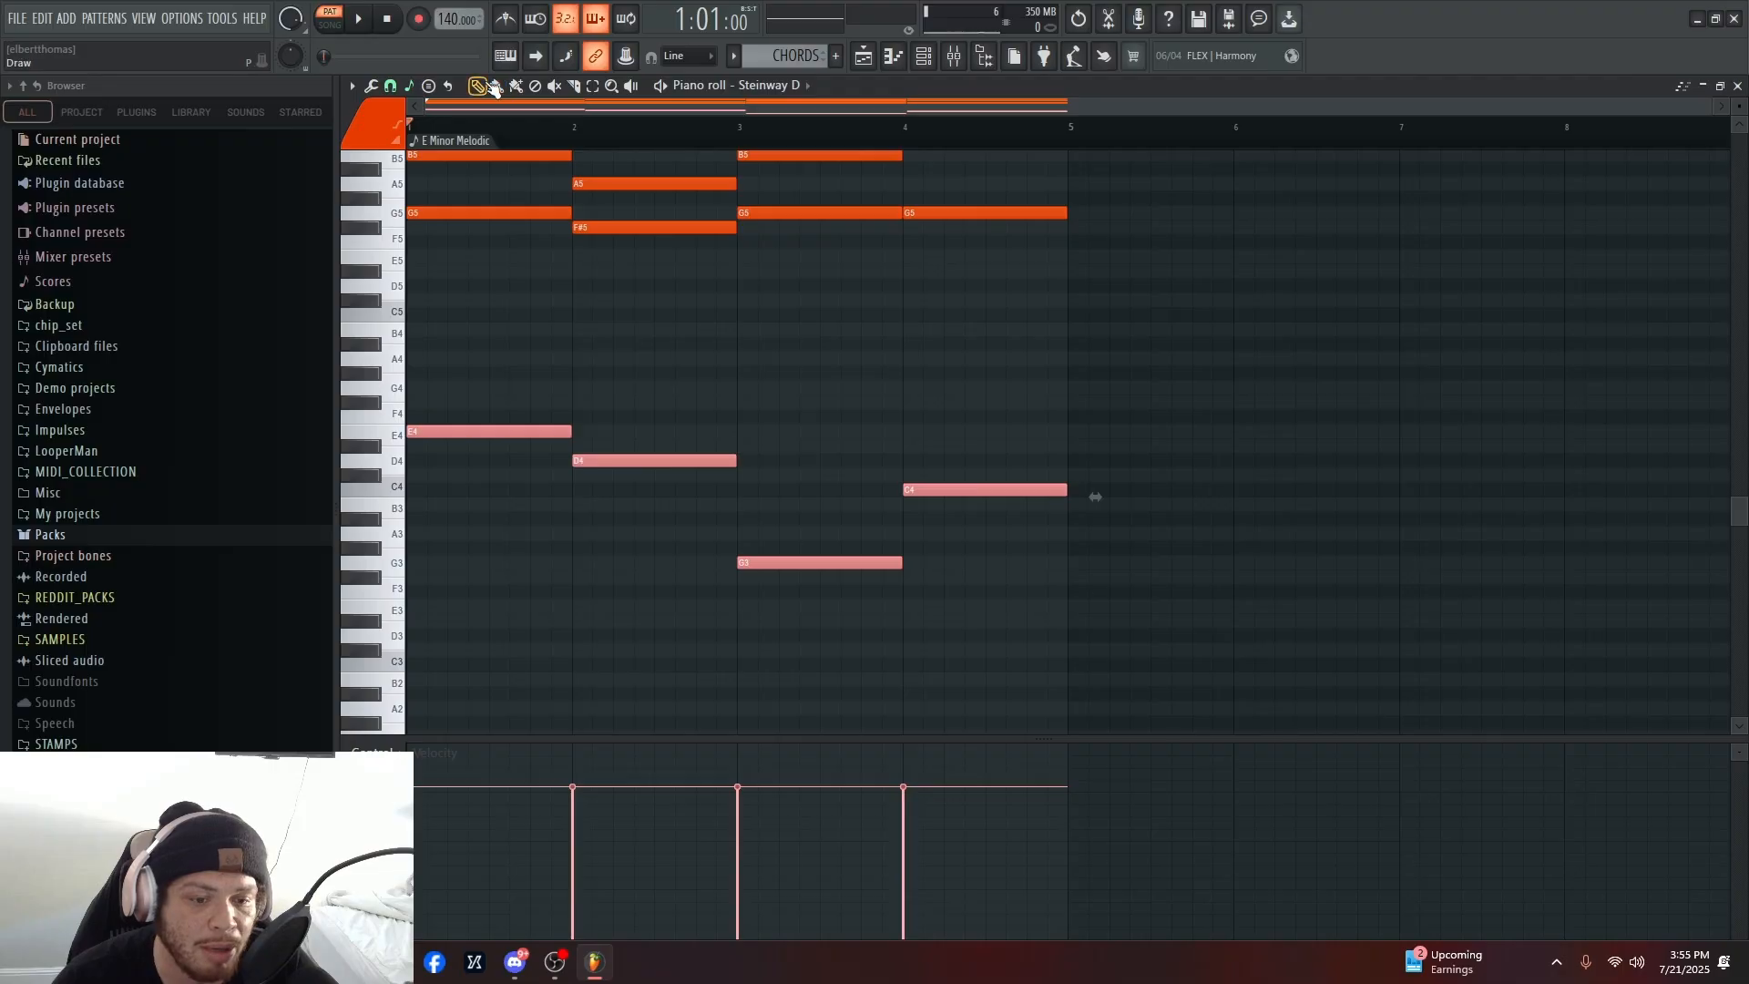
- Erase the four low notes in the CHORDS pattern one by one with the Draw tool active, and undo the erasure
right_click(1013, 484)
right_click(874, 563)
right_click(710, 460)
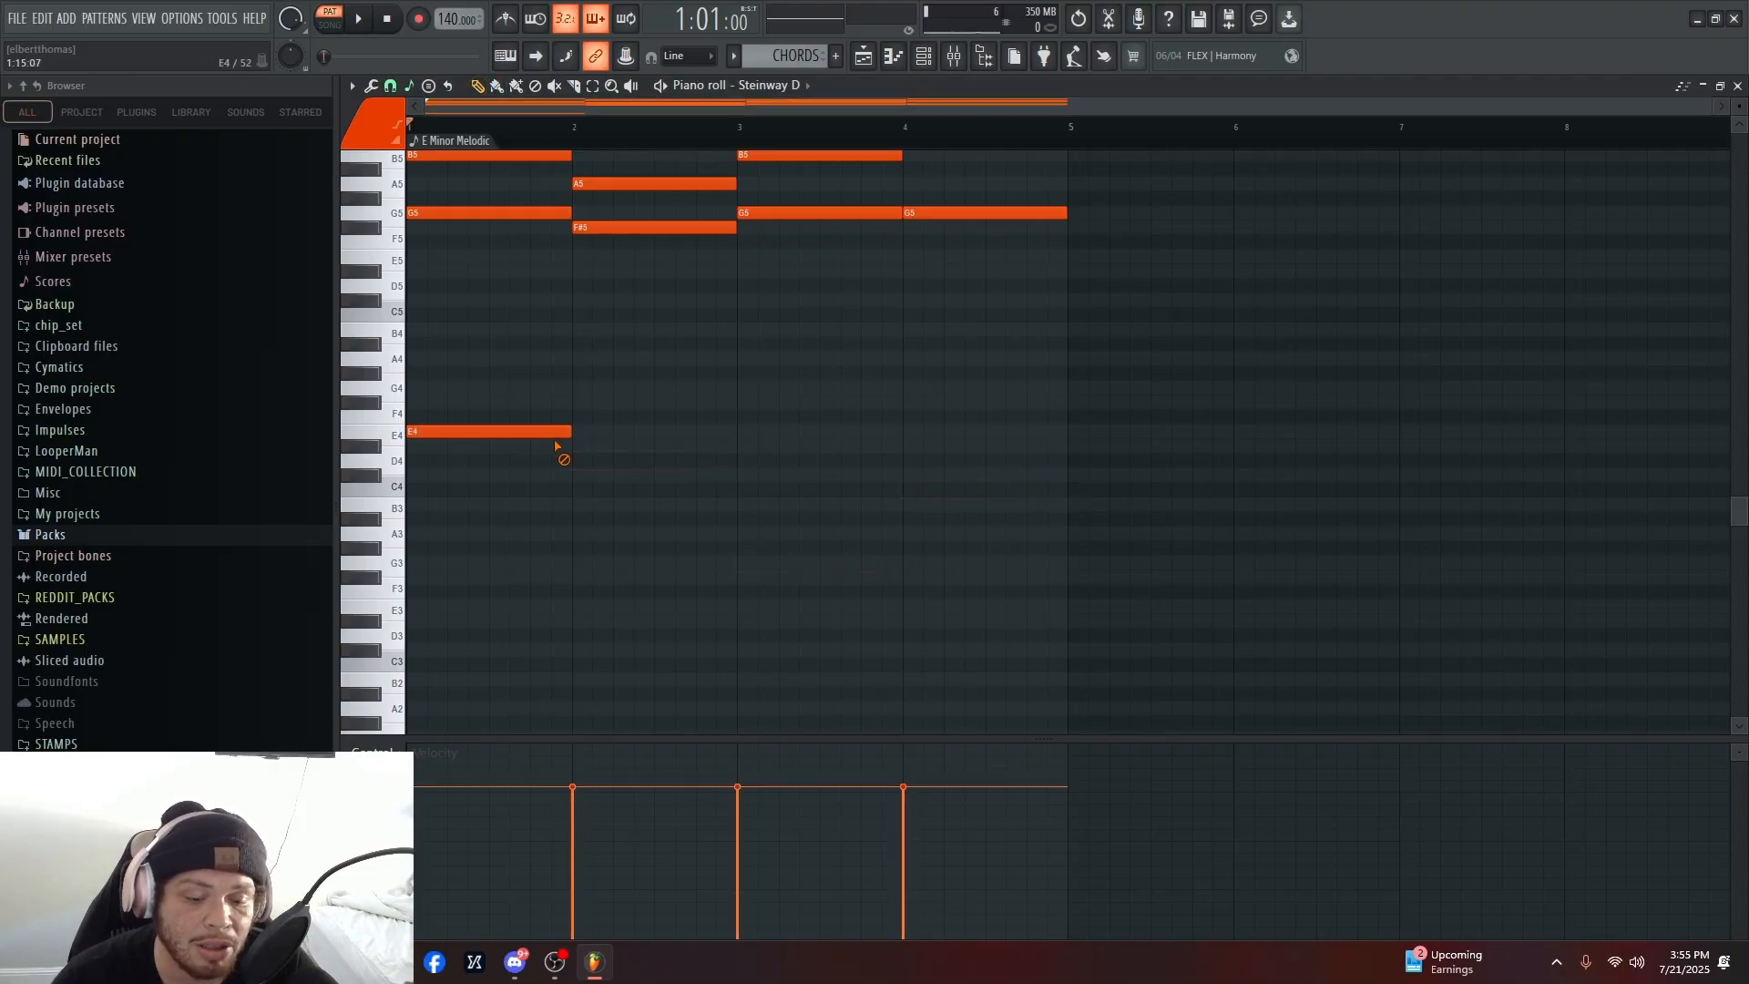
right_click(560, 430)
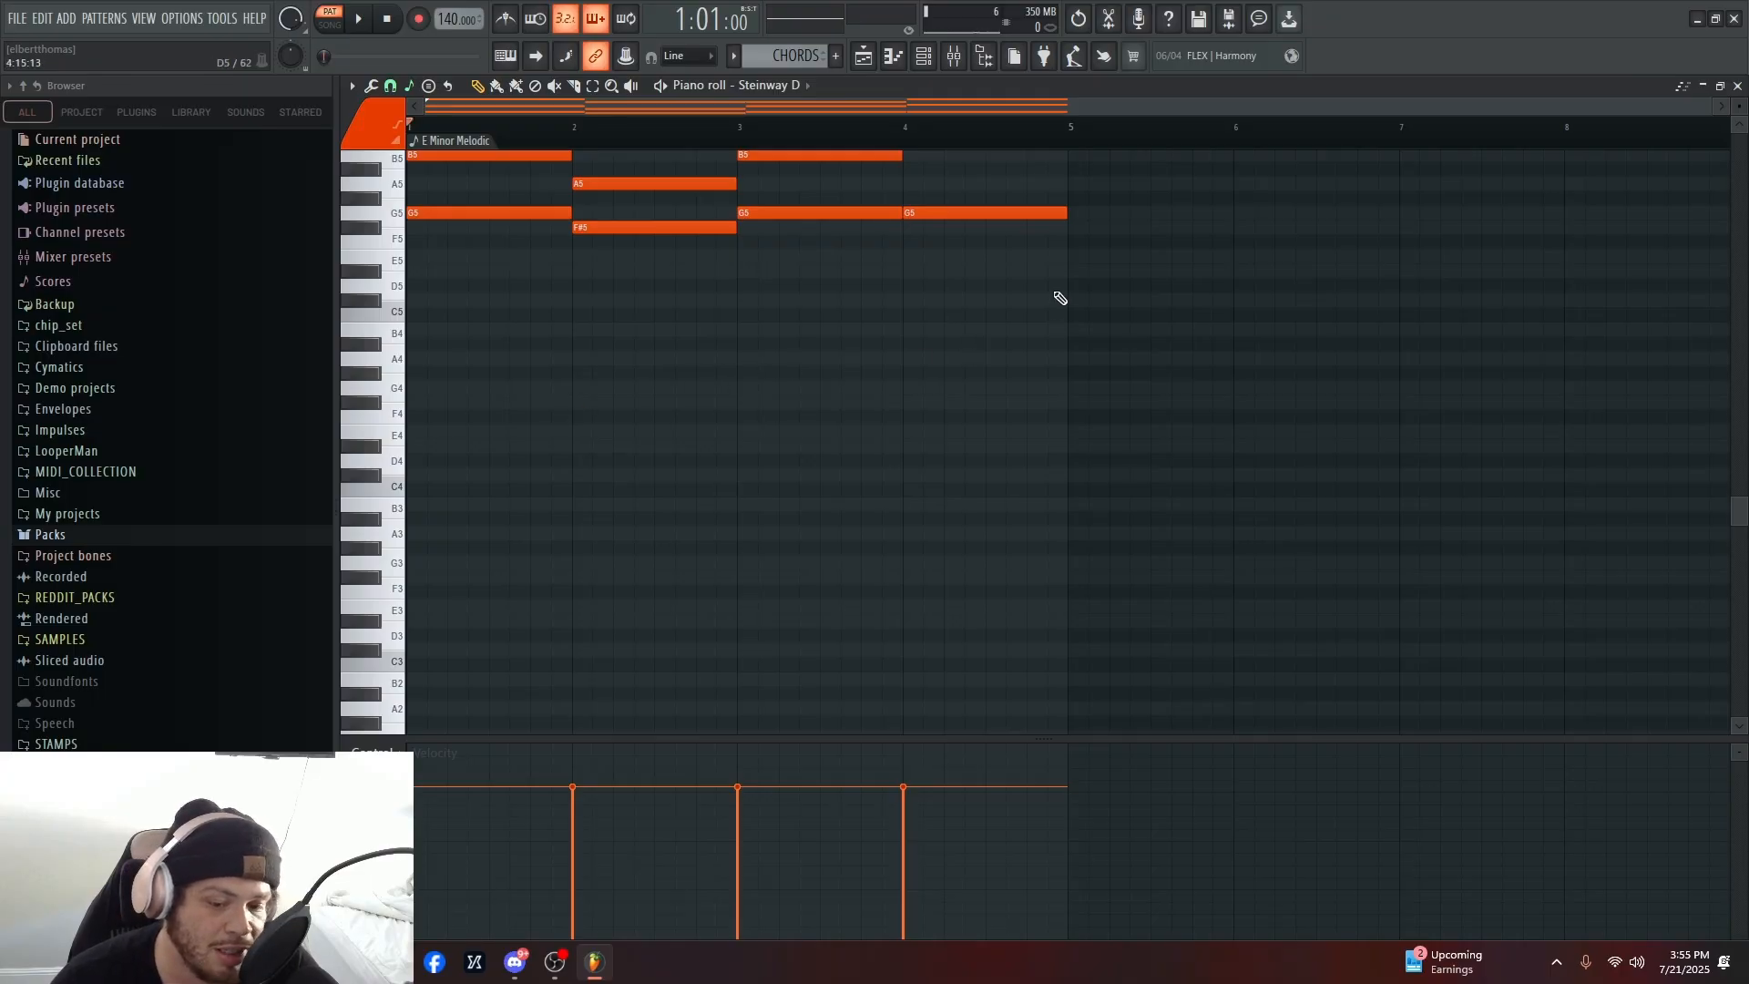
key(ctrl+z)
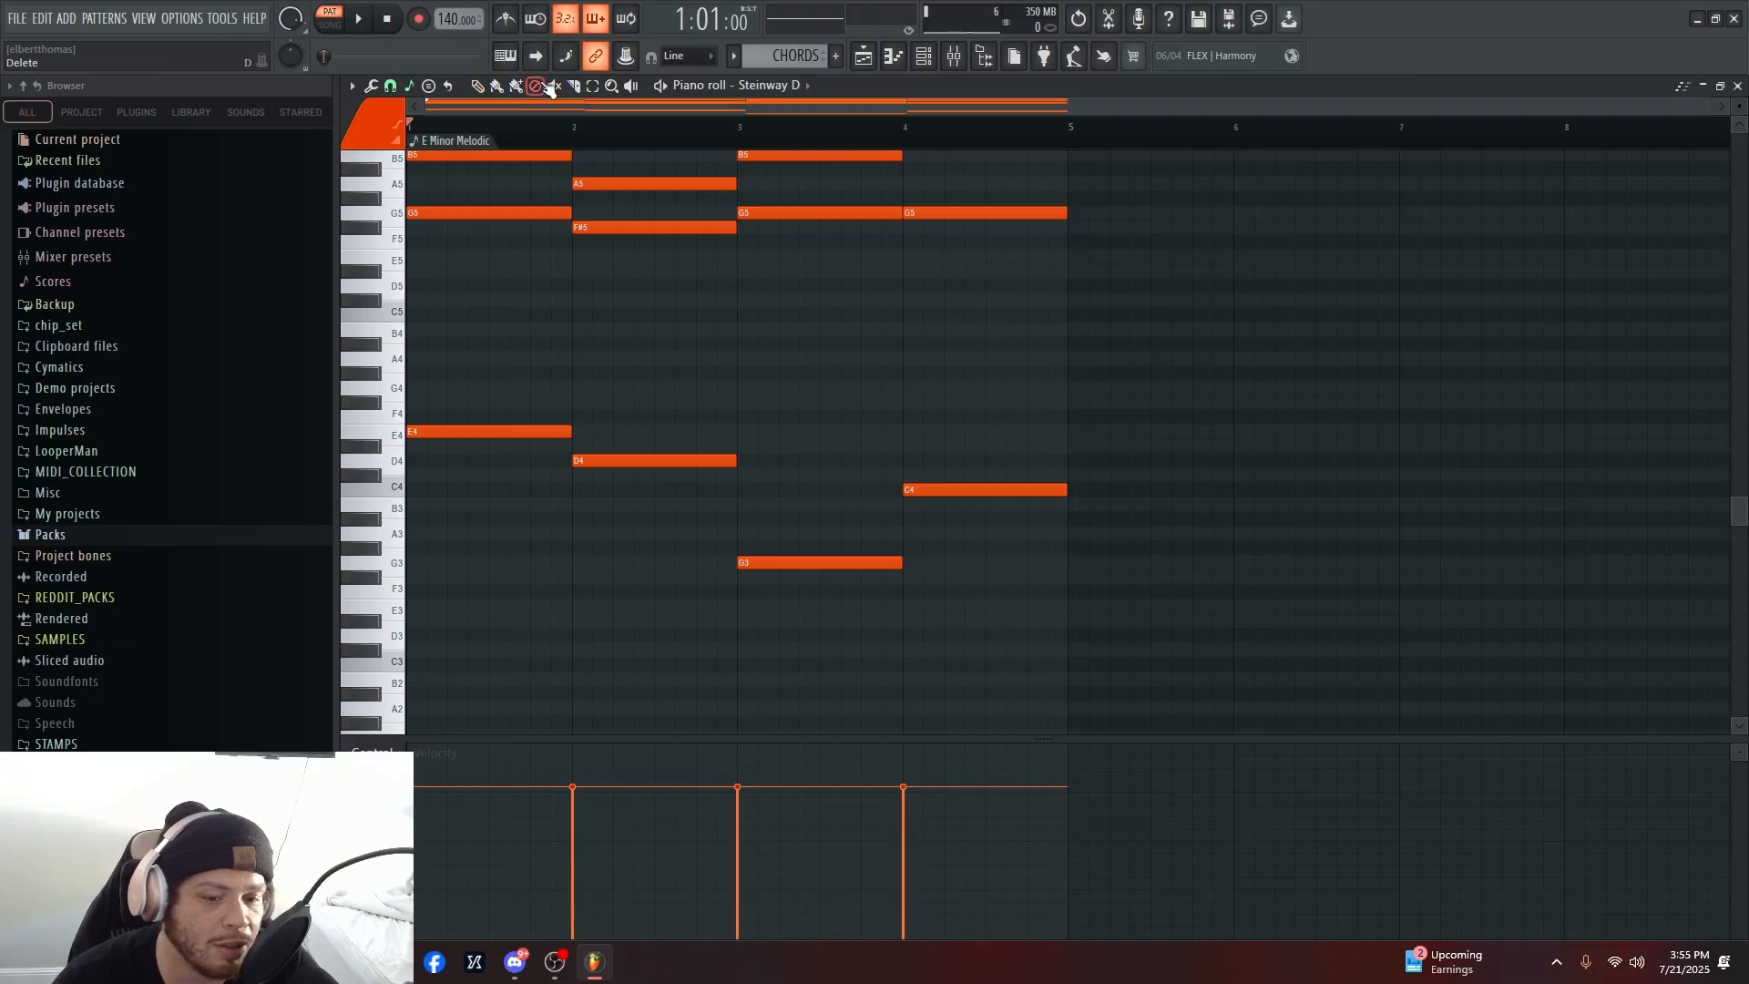
- Try the Delete tool on the first bar's B5 and G5 notes and on the low notes, undoing each erasure
drag(507, 156, 507, 214)
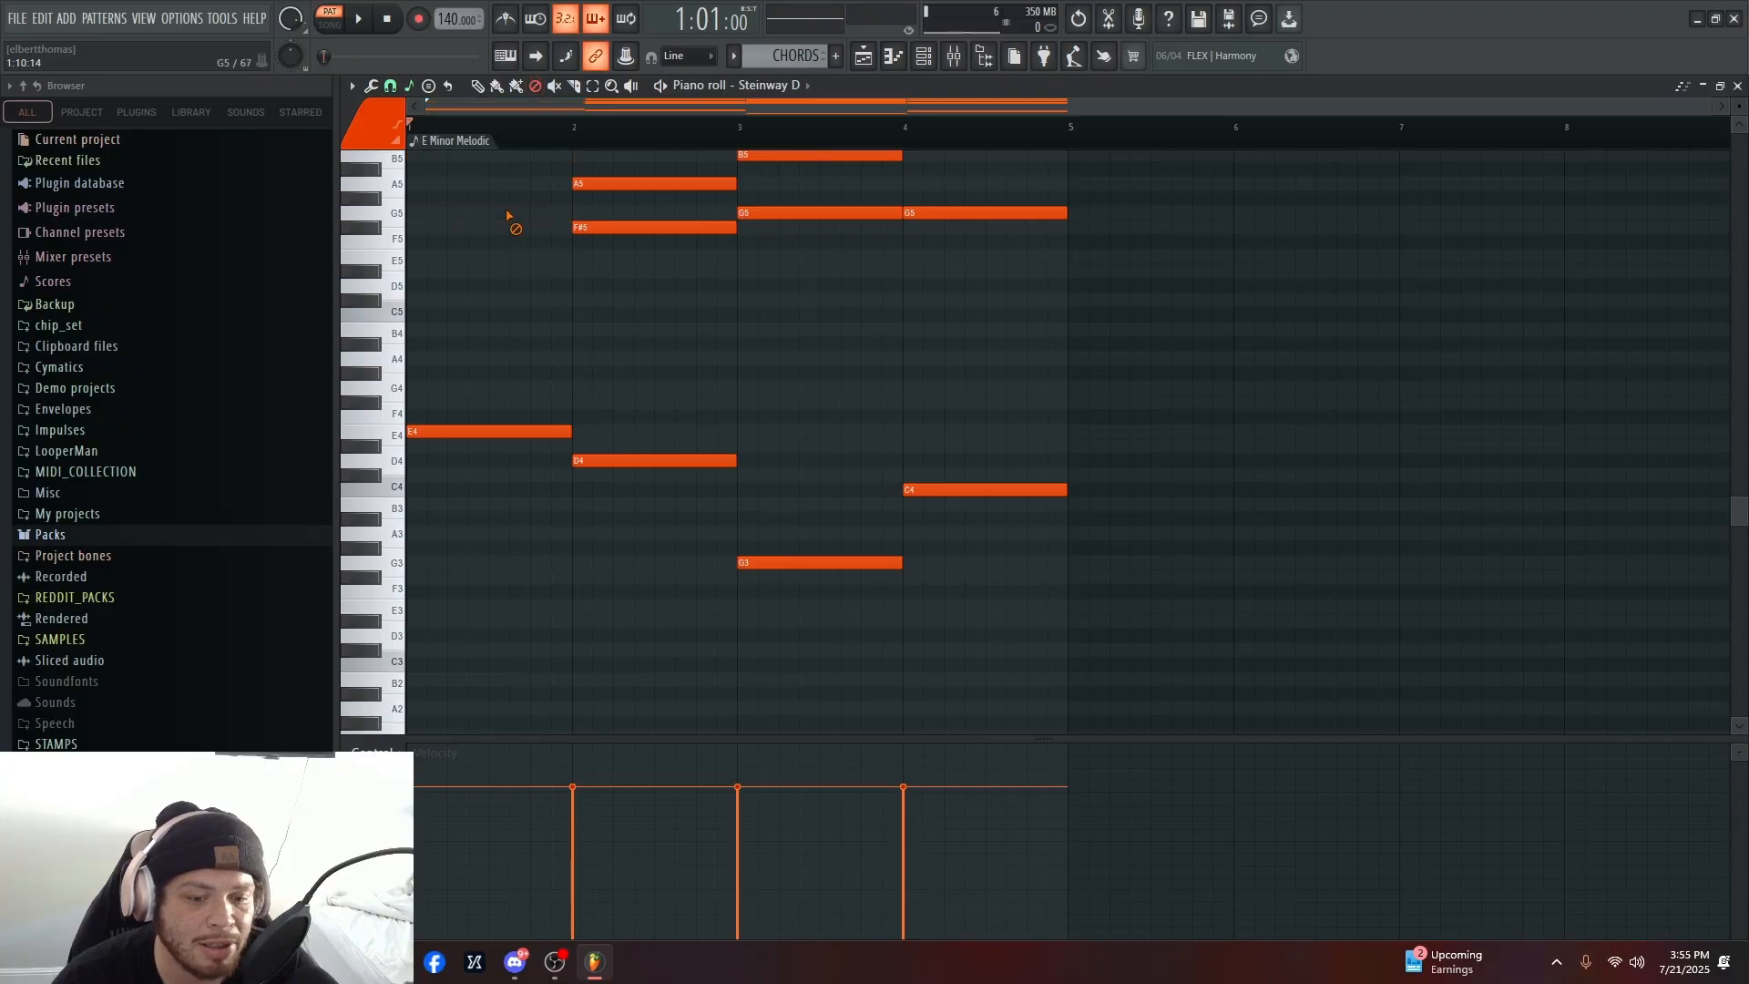
key(ctrl+z)
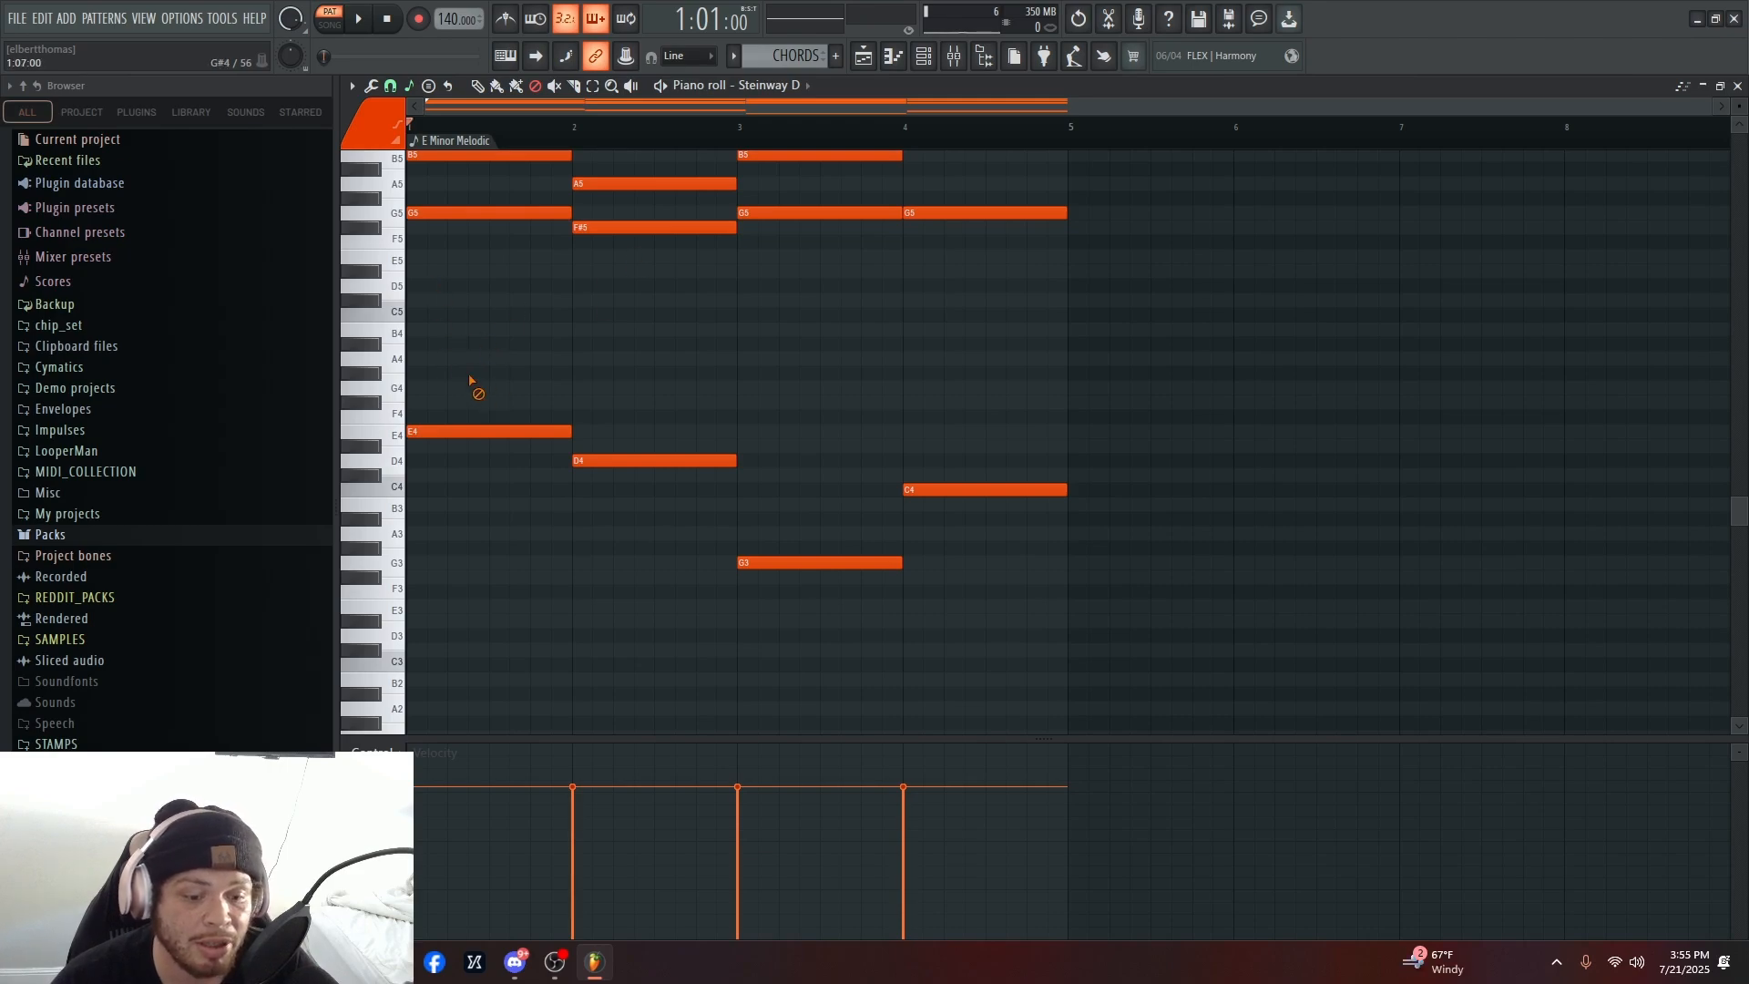
click(520, 431)
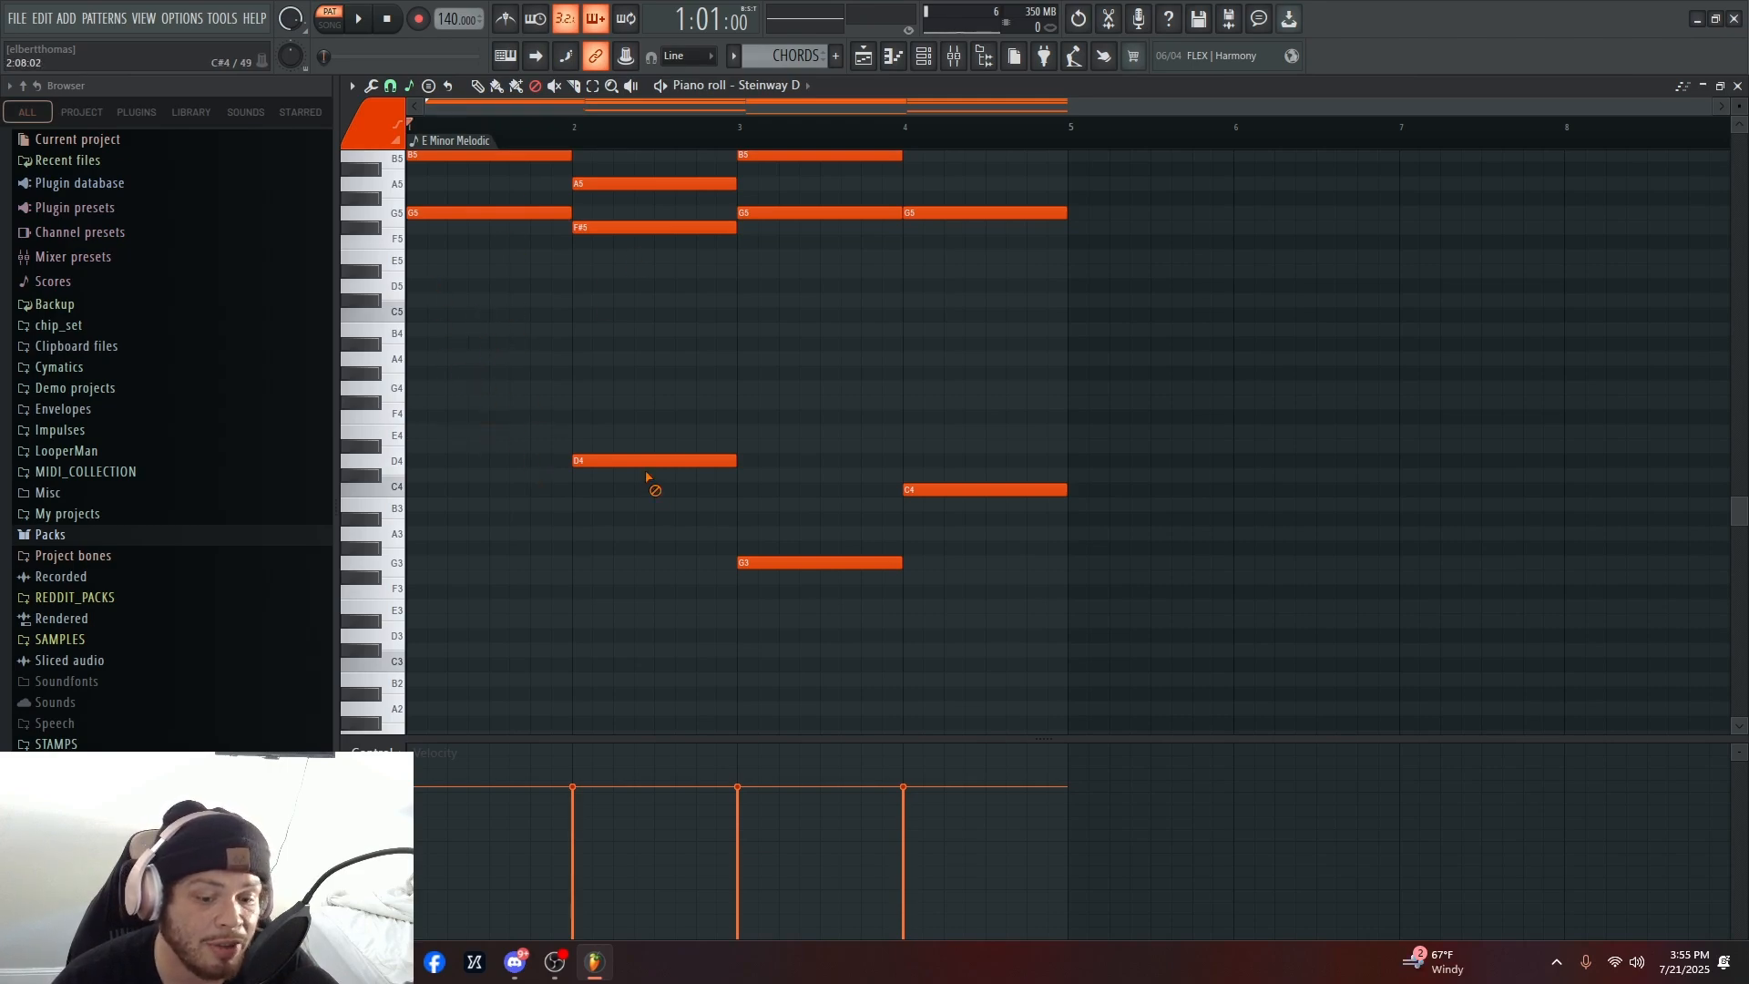
mouse_move(619, 421)
mouse_down()
mouse_move(811, 569)
mouse_move(967, 455)
mouse_move(911, 574)
mouse_move(638, 461)
mouse_up()
key(ctrl+z)
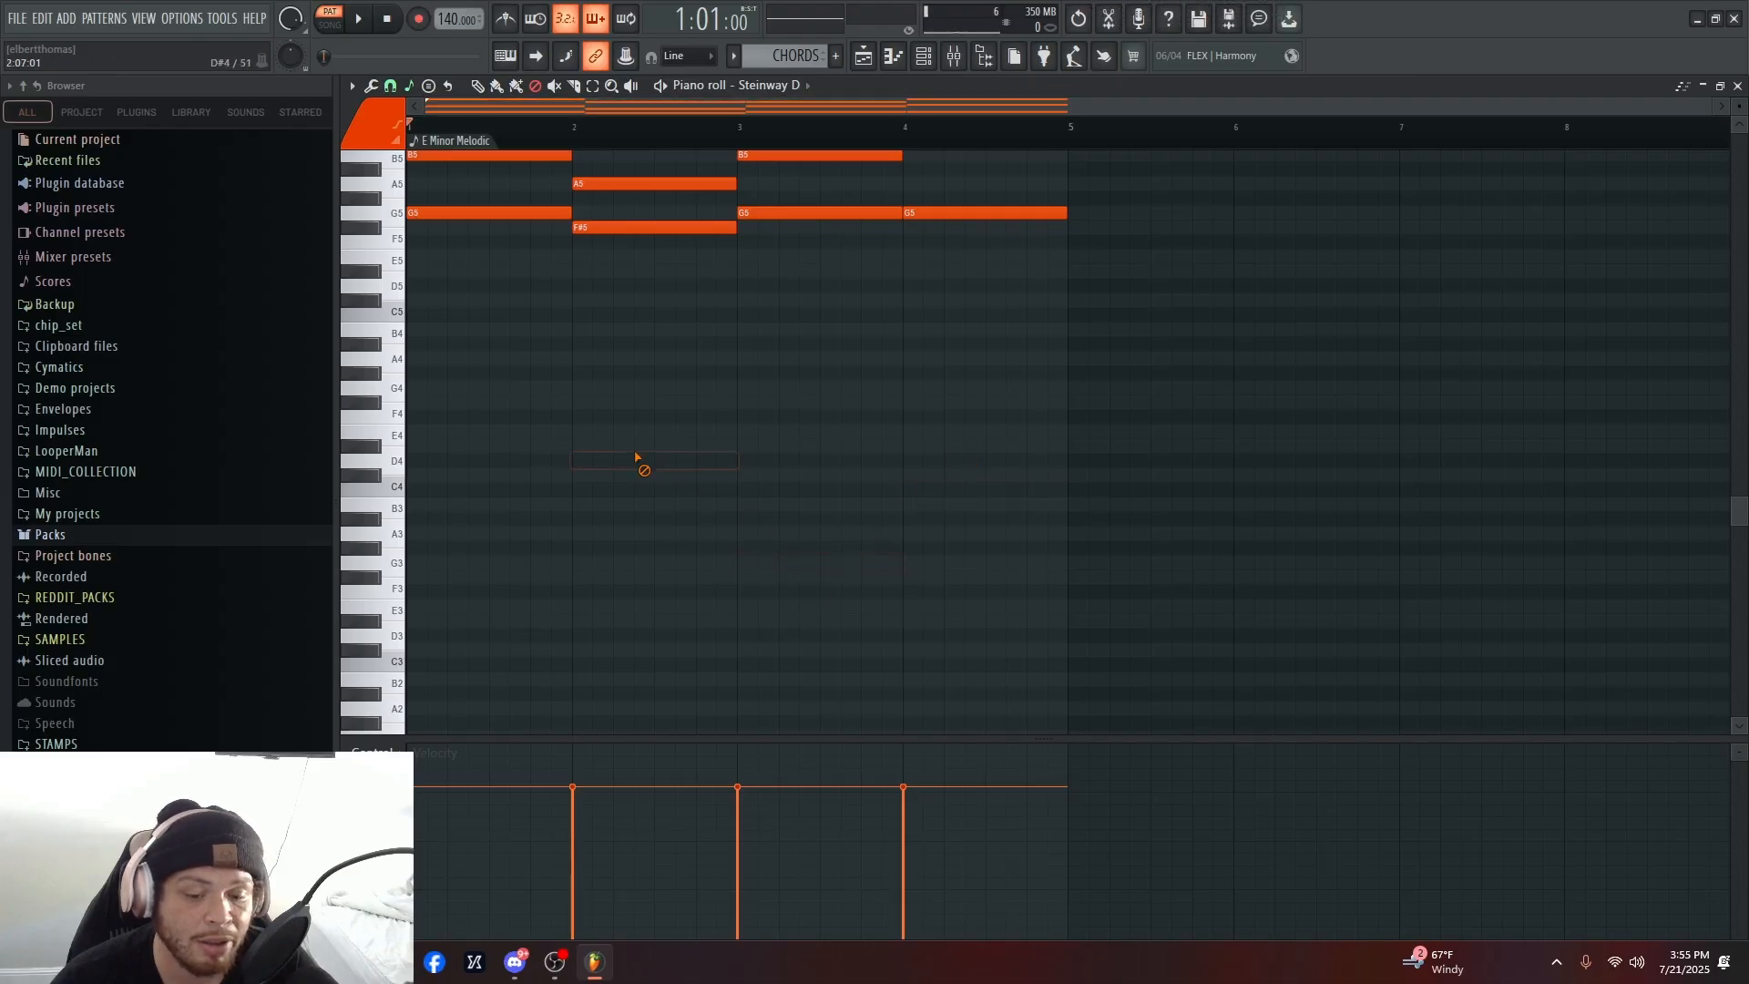
key(ctrl+z)
key(ctrl+z)
- Sweep the Delete tool across the row of low notes in the CHORDS pattern, and undo the erasures
mouse_move(707, 390)
mouse_down()
mouse_move(566, 535)
mouse_move(902, 652)
mouse_move(749, 603)
mouse_up()
key(ctrl+z)
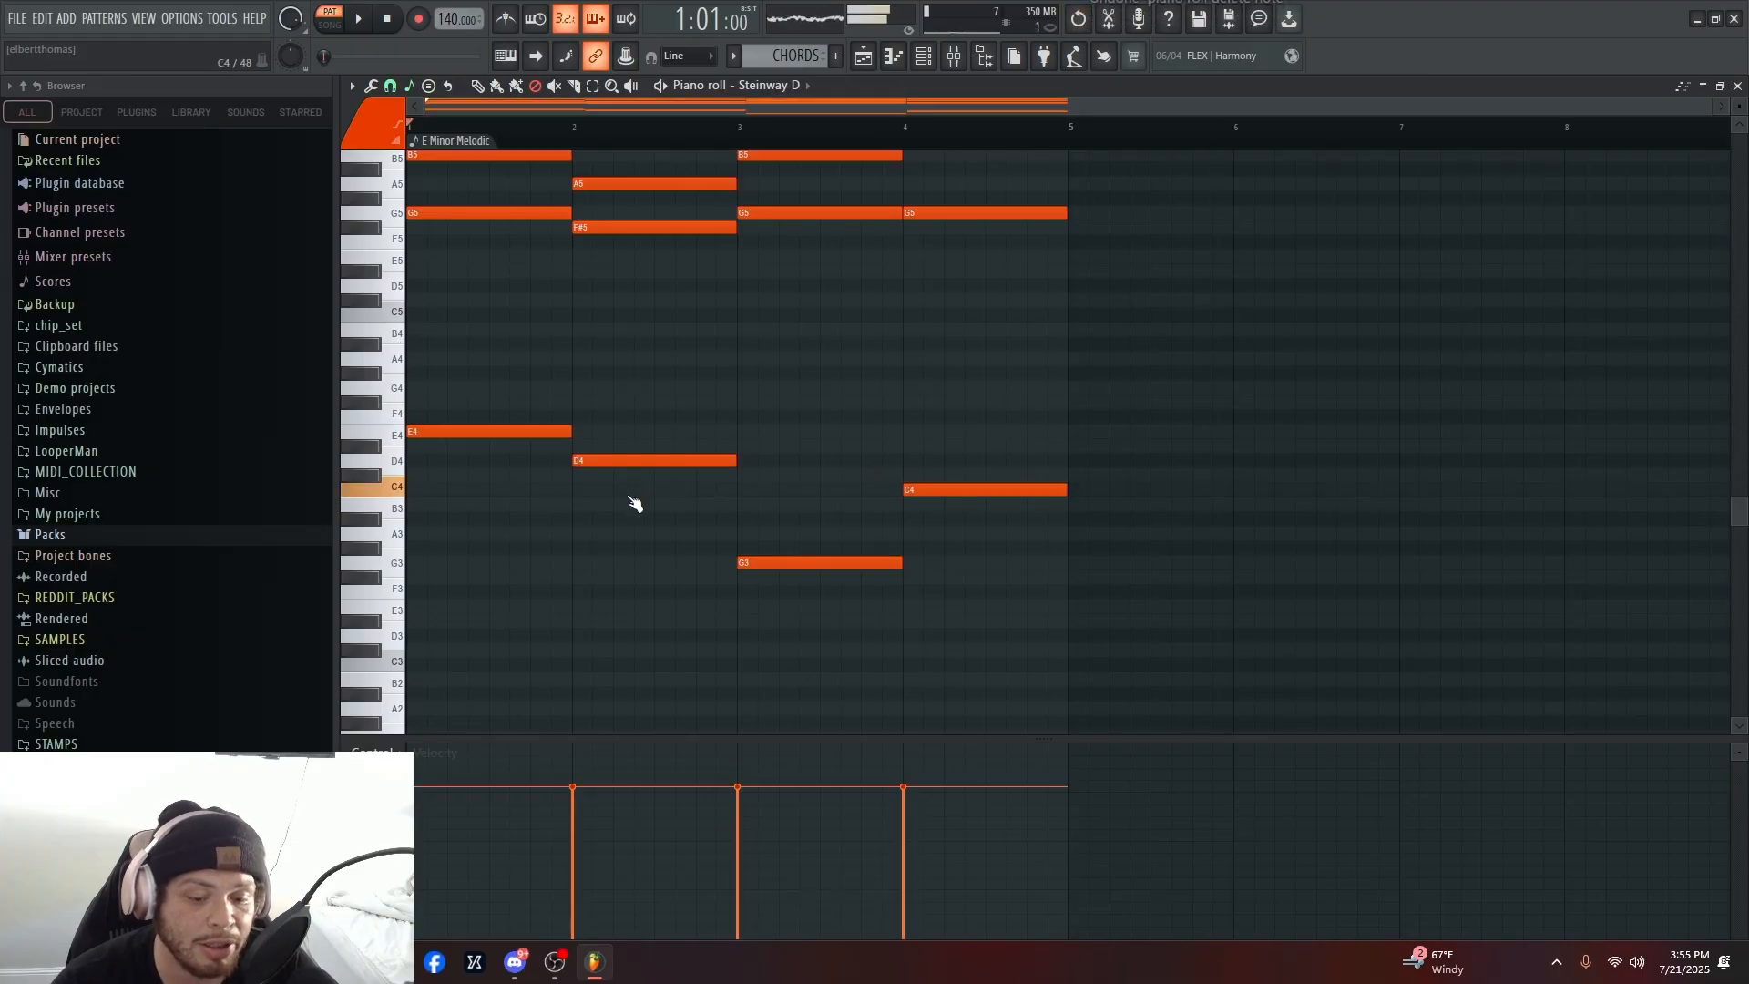
drag(671, 426, 517, 402)
drag(832, 500, 929, 589)
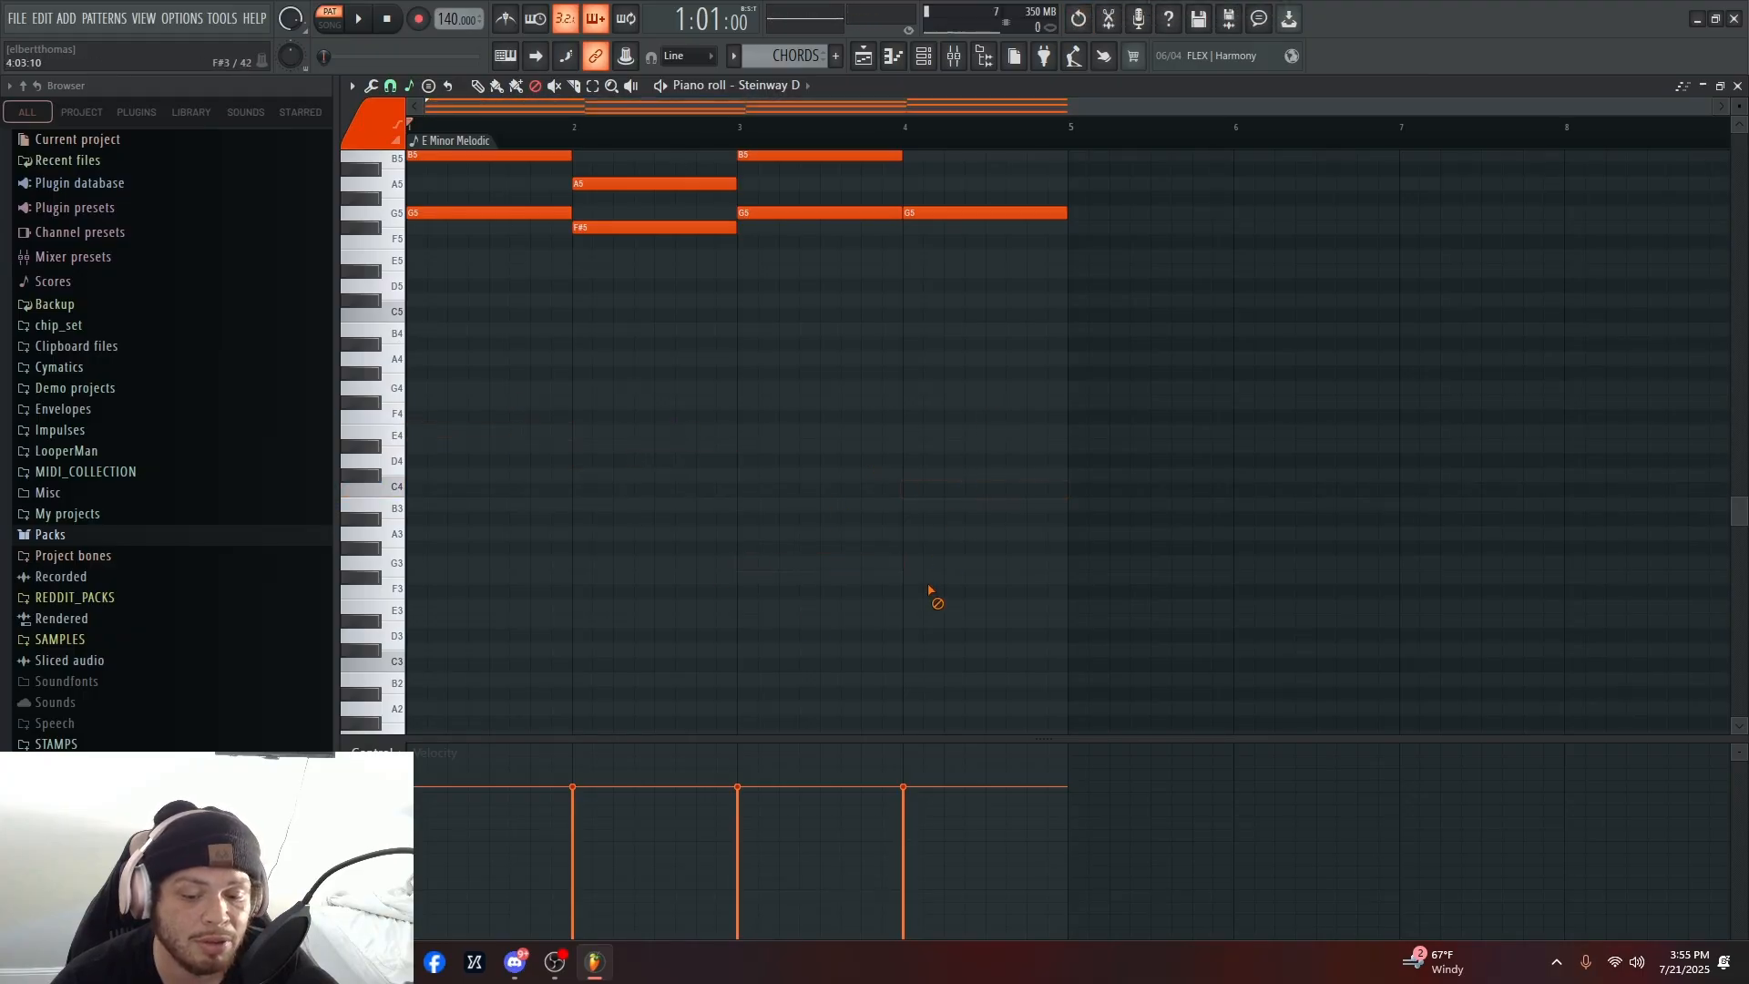
key(ctrl+z)
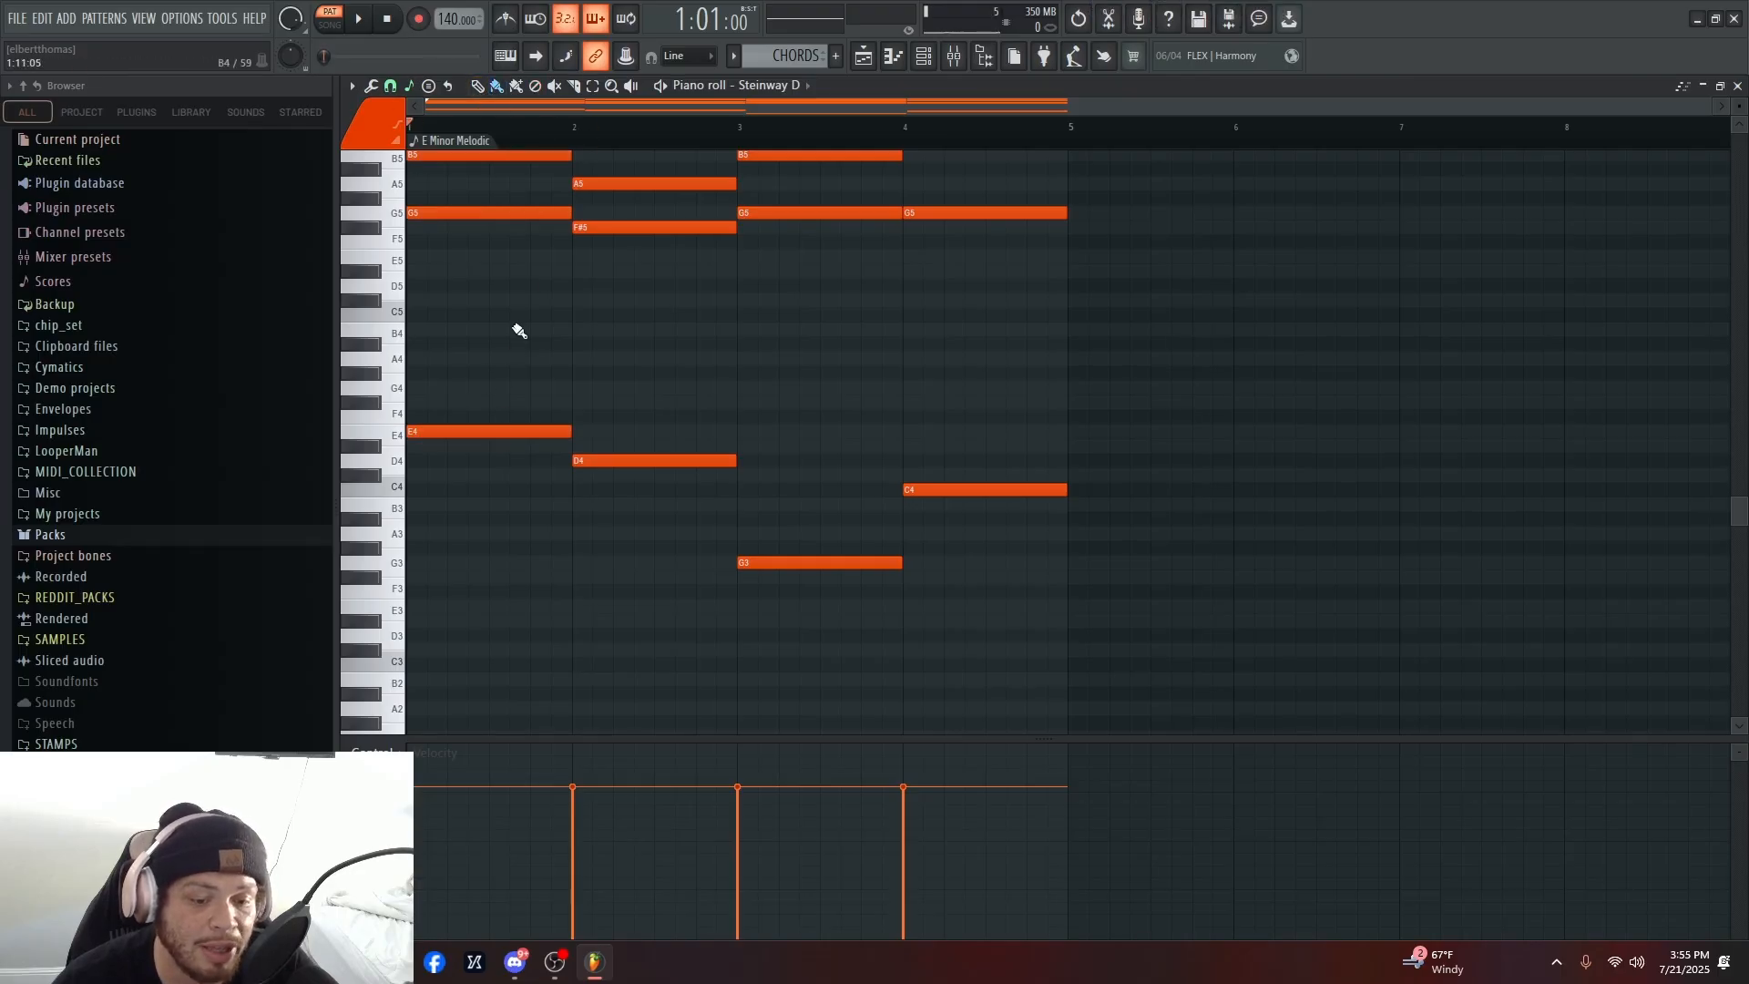
- Erase the four low notes E4, D4, G3 and C4 from the CHORDS pattern and play back the remaining chords
mouse_move(496, 430)
mouse_down()
mouse_move(741, 421)
mouse_move(905, 580)
mouse_up()
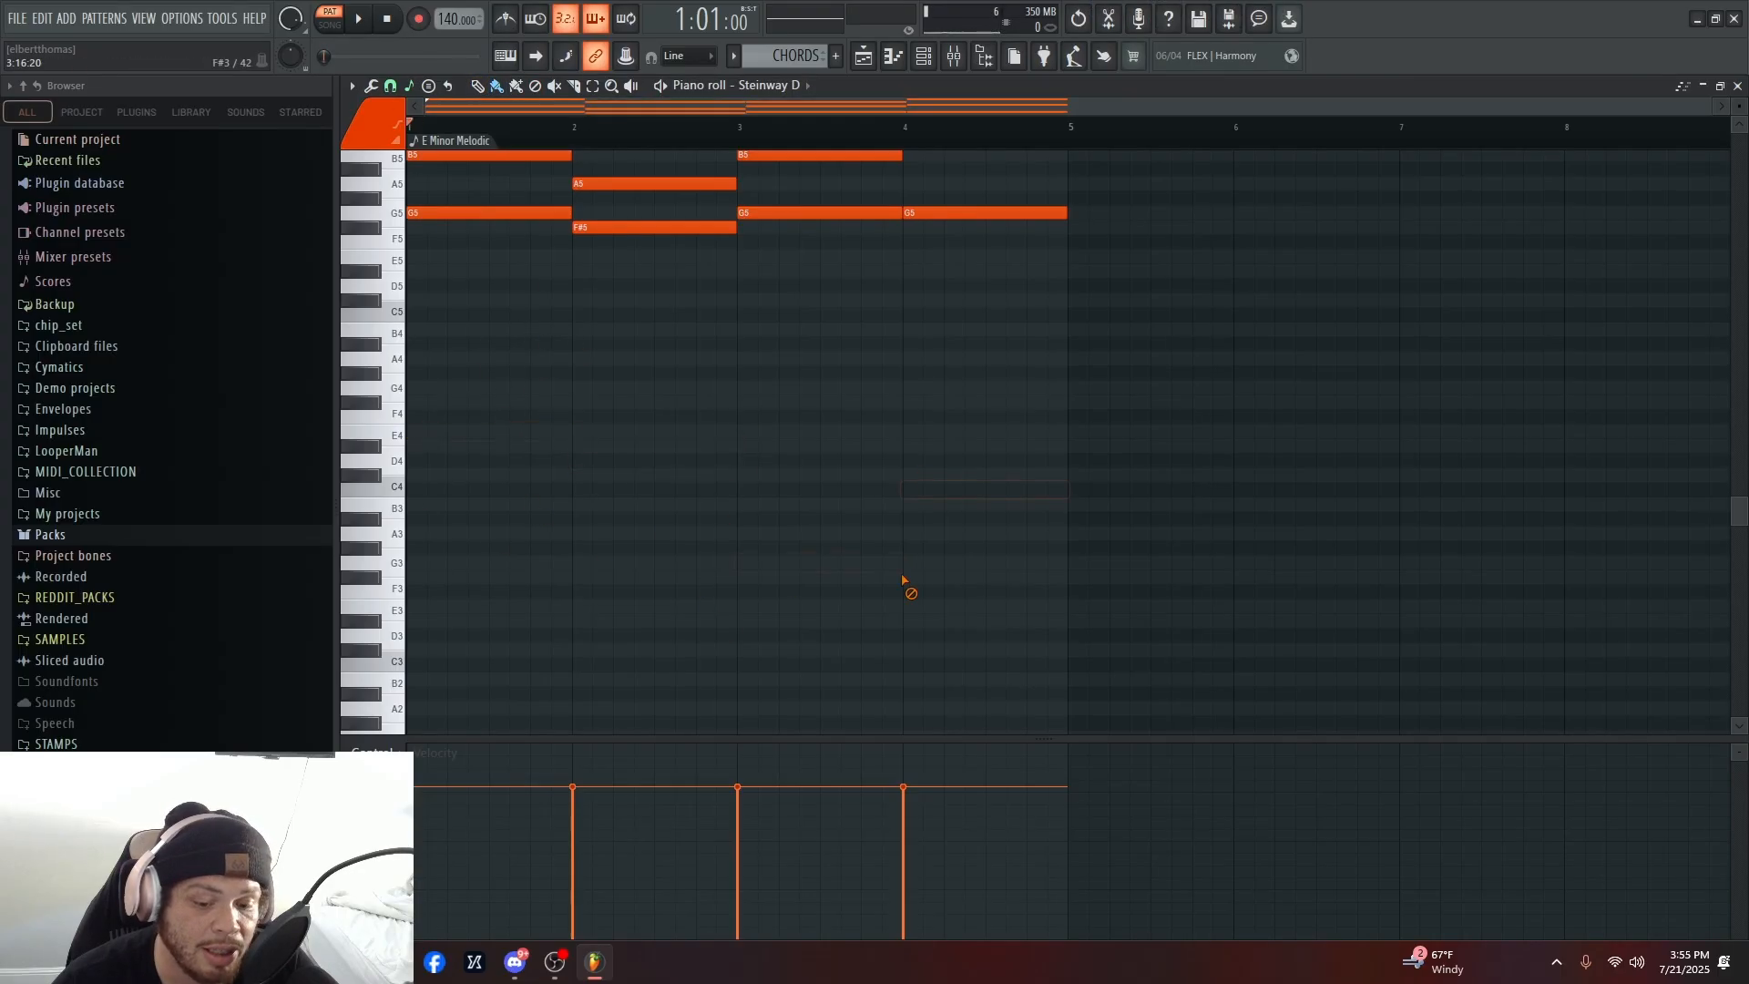
scroll(723, 383, up, 4)
key(space)
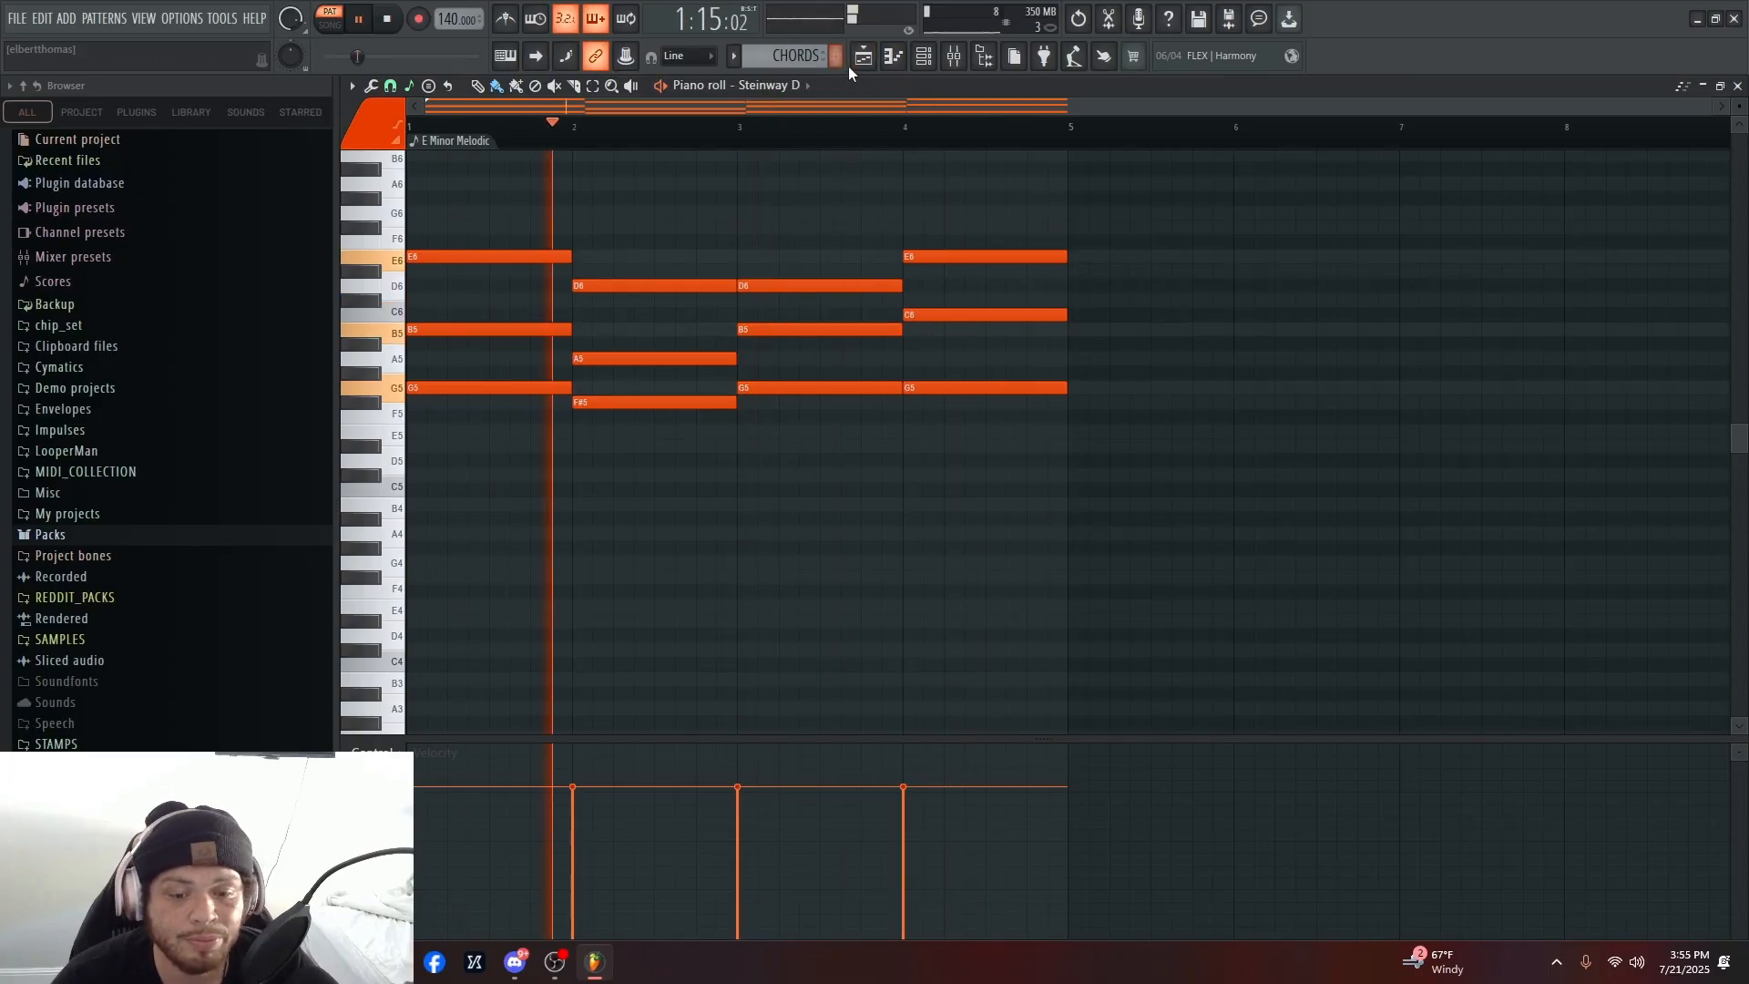
- Open the playlist, stop playback, and erase both CHORDS clips from Track 1
click(862, 61)
key(space)
right_click(950, 153)
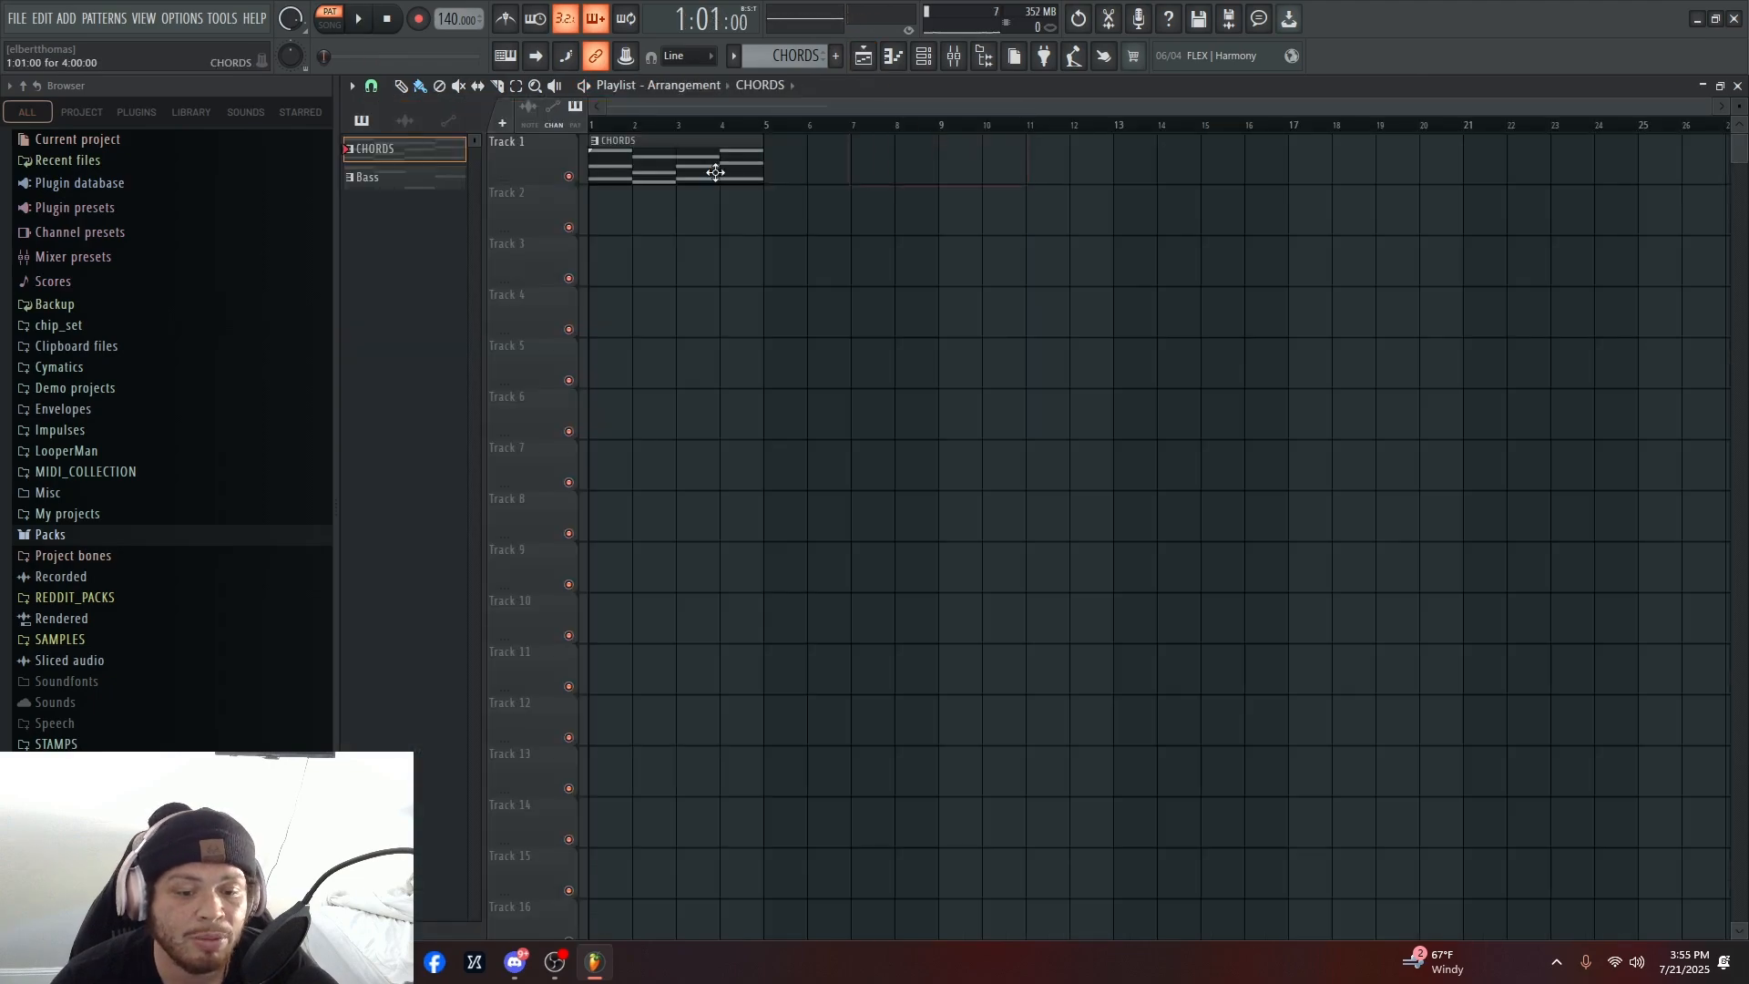
right_click(715, 171)
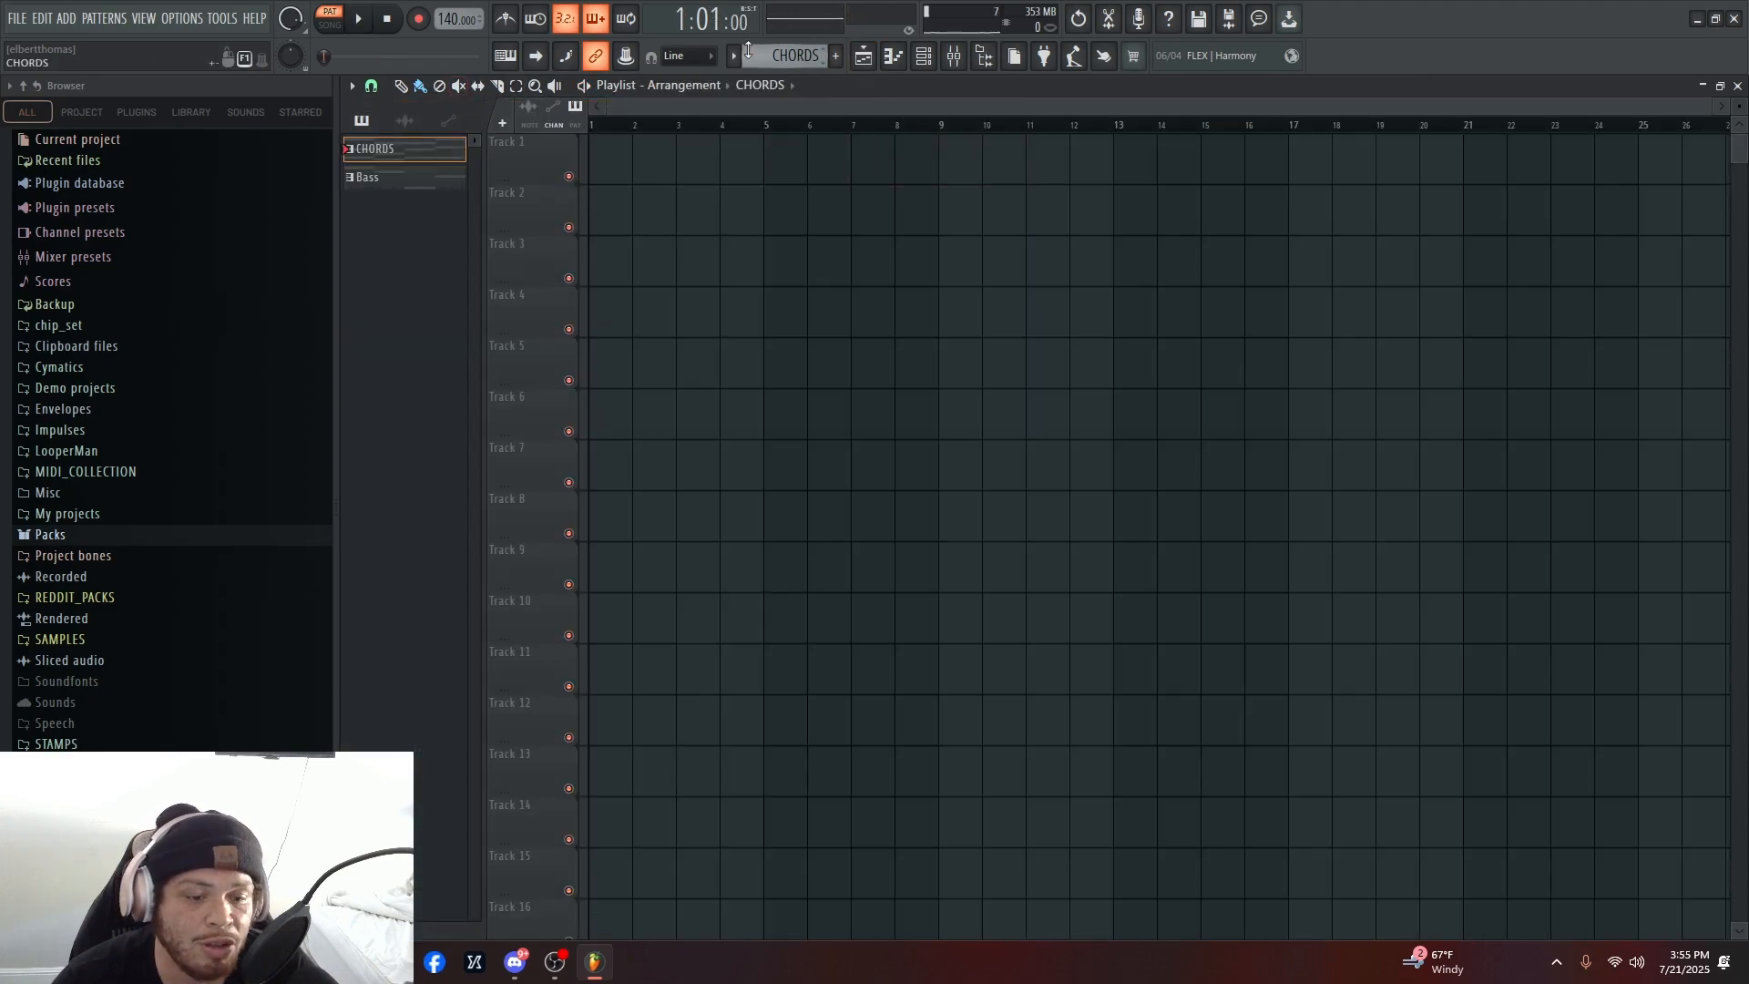
- Switch from the CHORDS pattern to the Bass pattern, and hide and reshow the playlist
scroll(784, 51, down, 1)
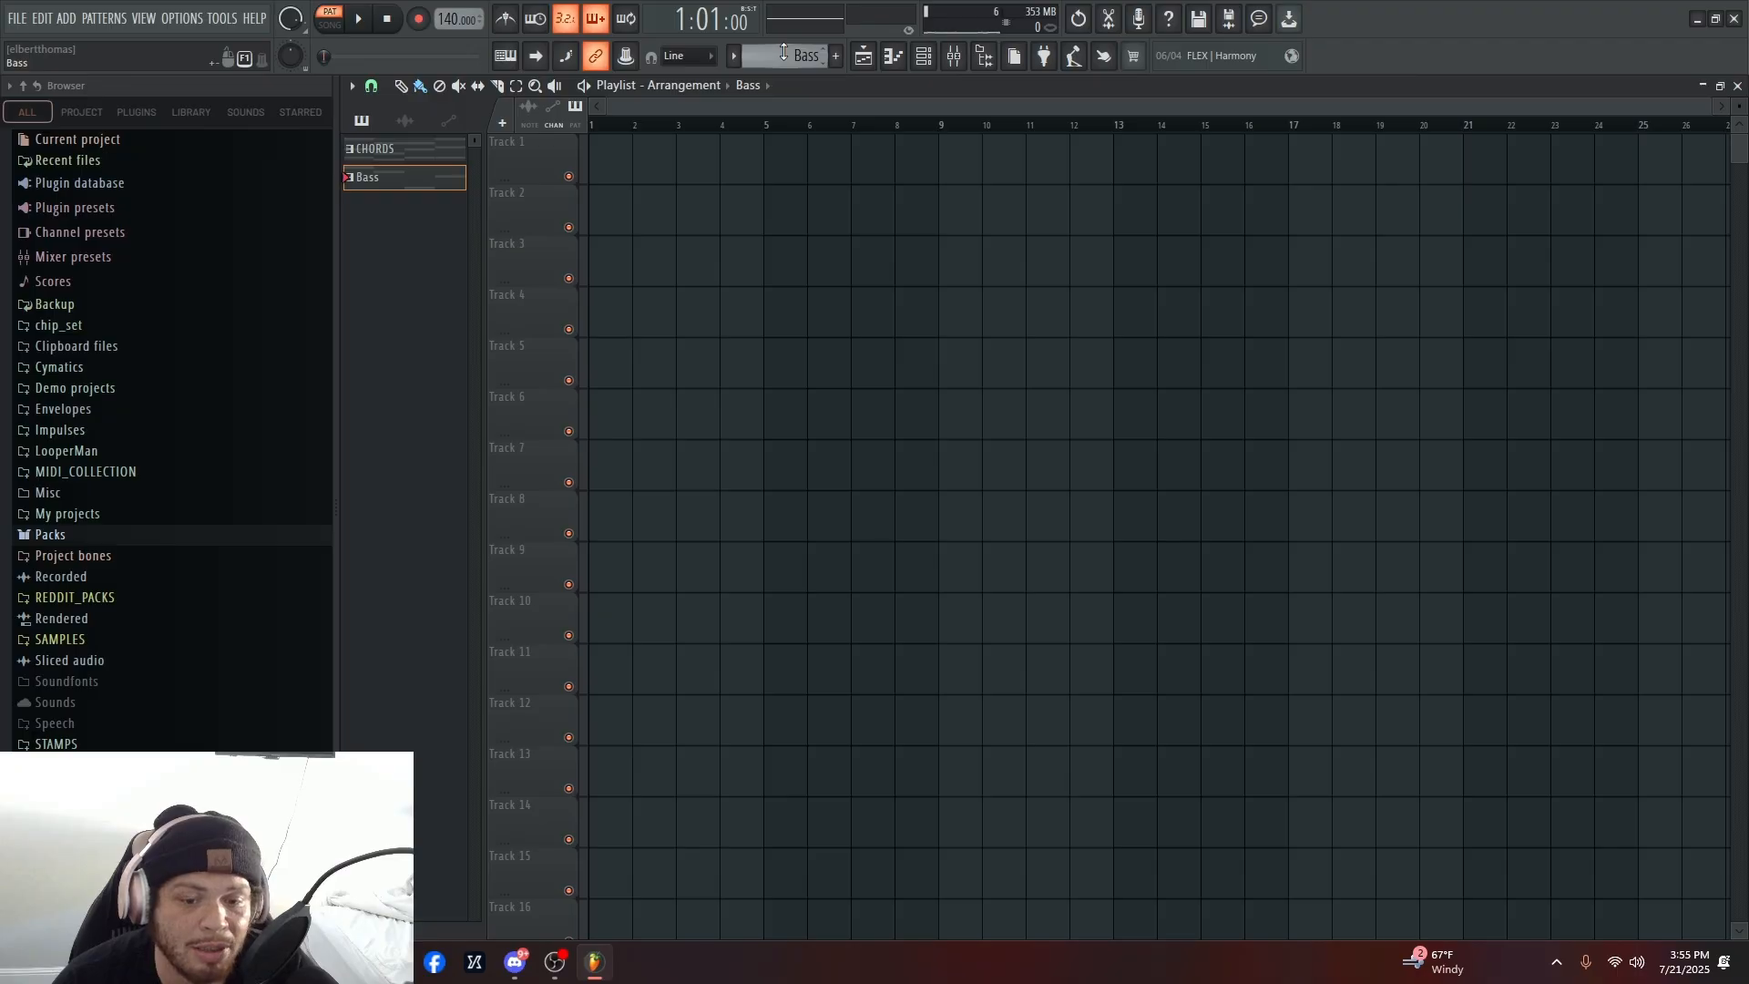
scroll(775, 124, up, 1)
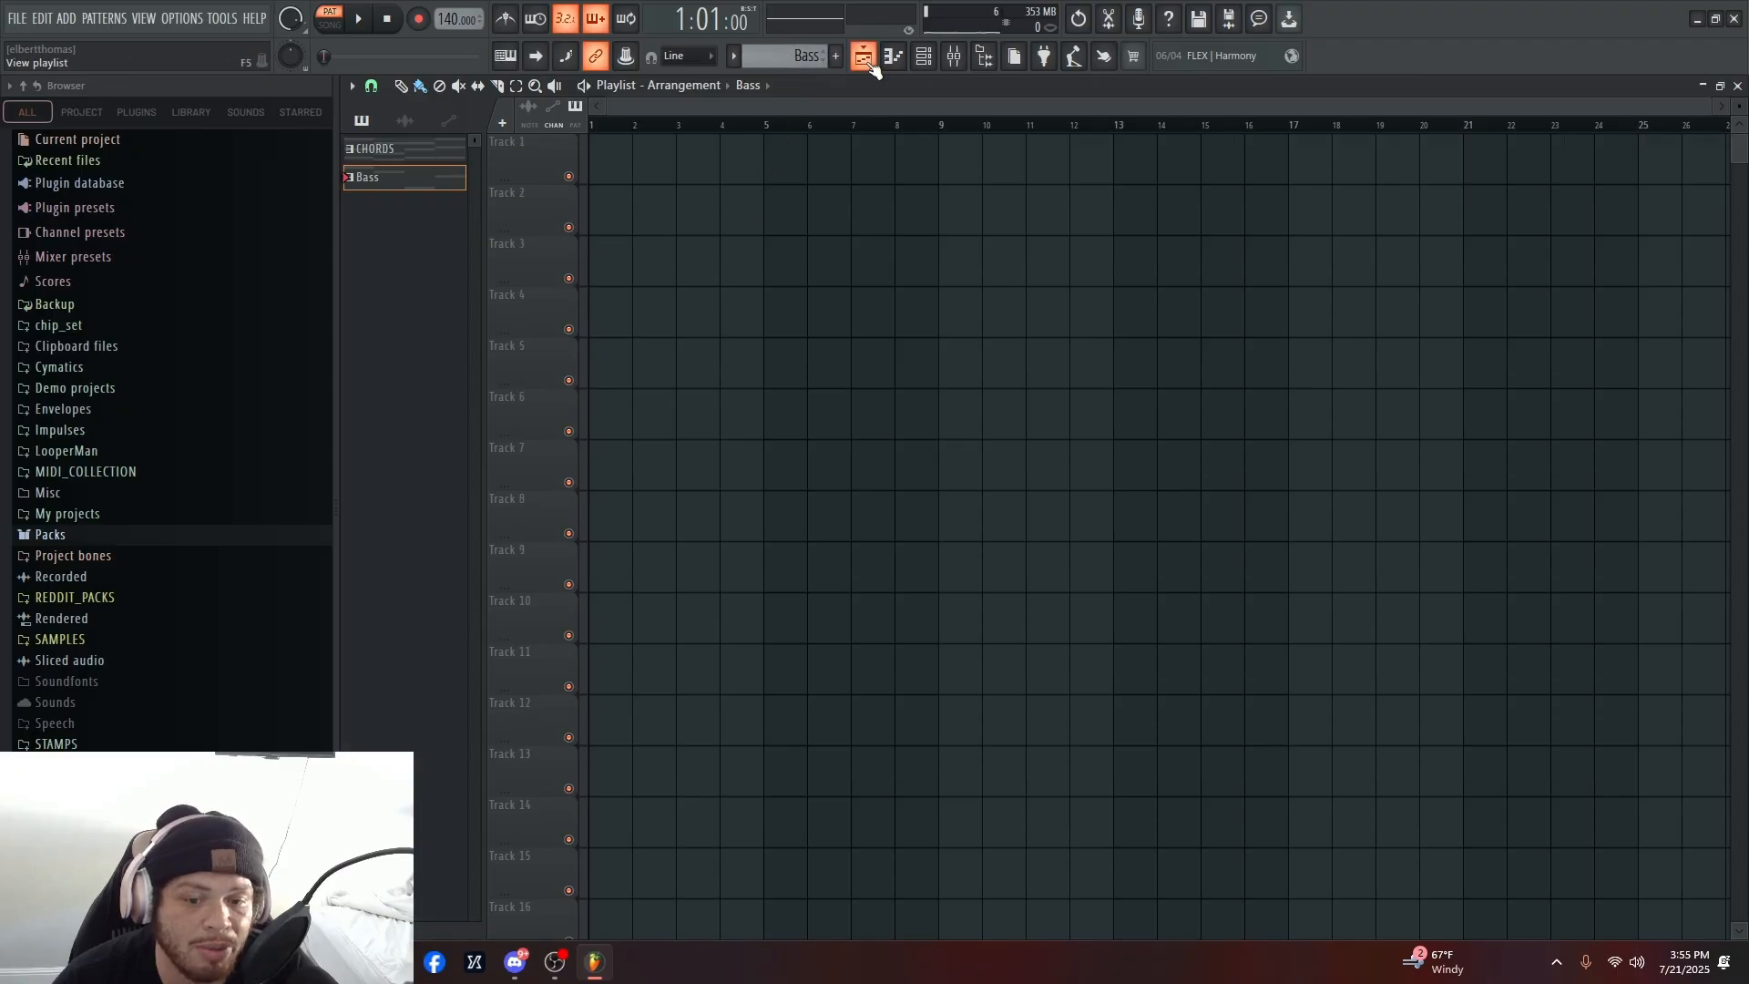
click(870, 63)
click(870, 62)
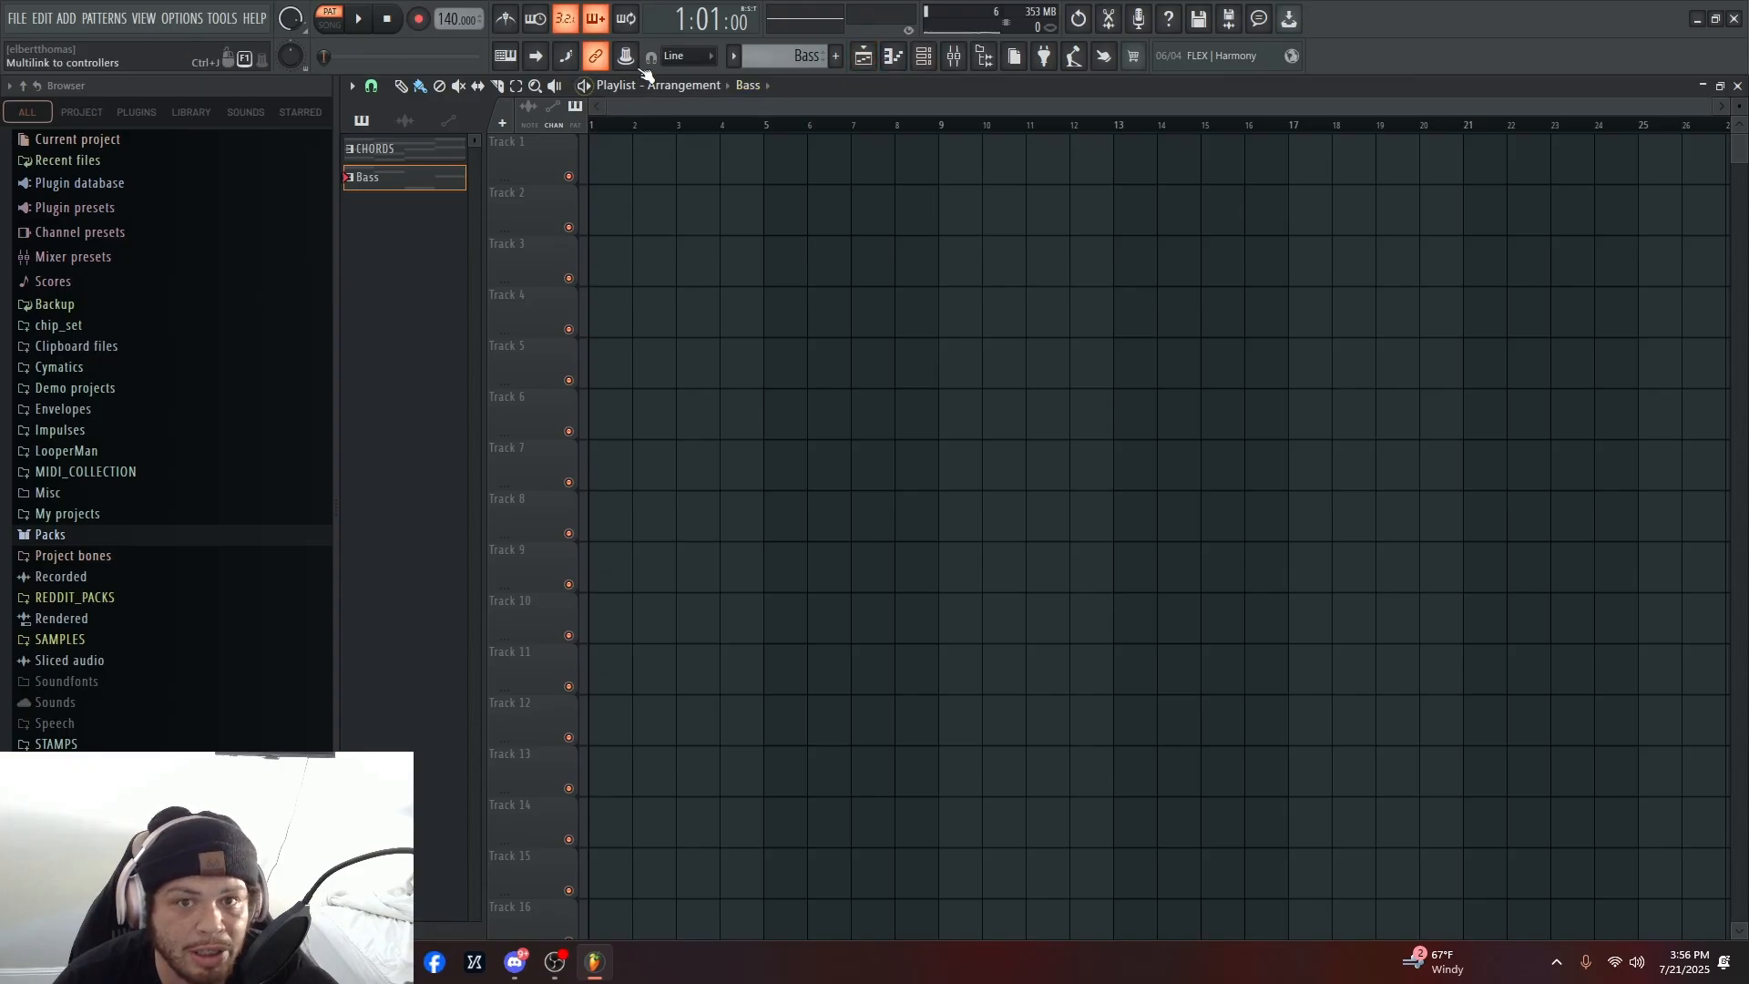
- Place a CHORDS clip on Track 1 starting at bar 1, and play the arrangement in song mode
click(358, 153)
click(641, 166)
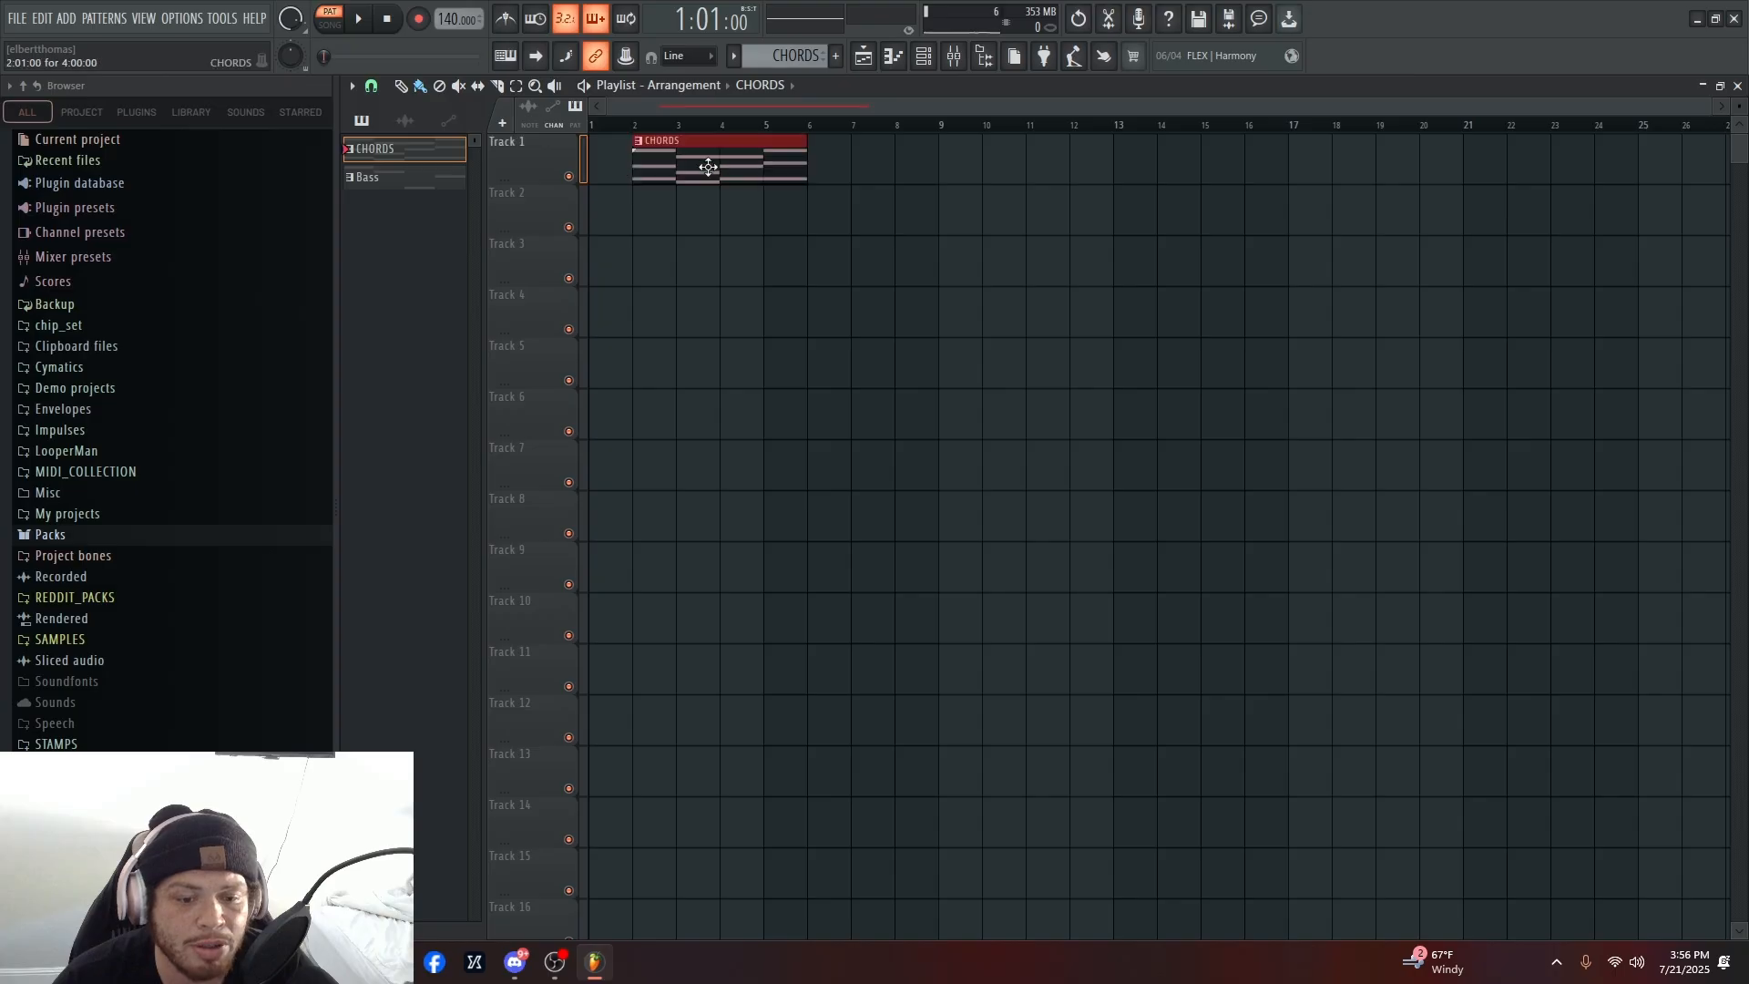
drag(707, 168, 661, 169)
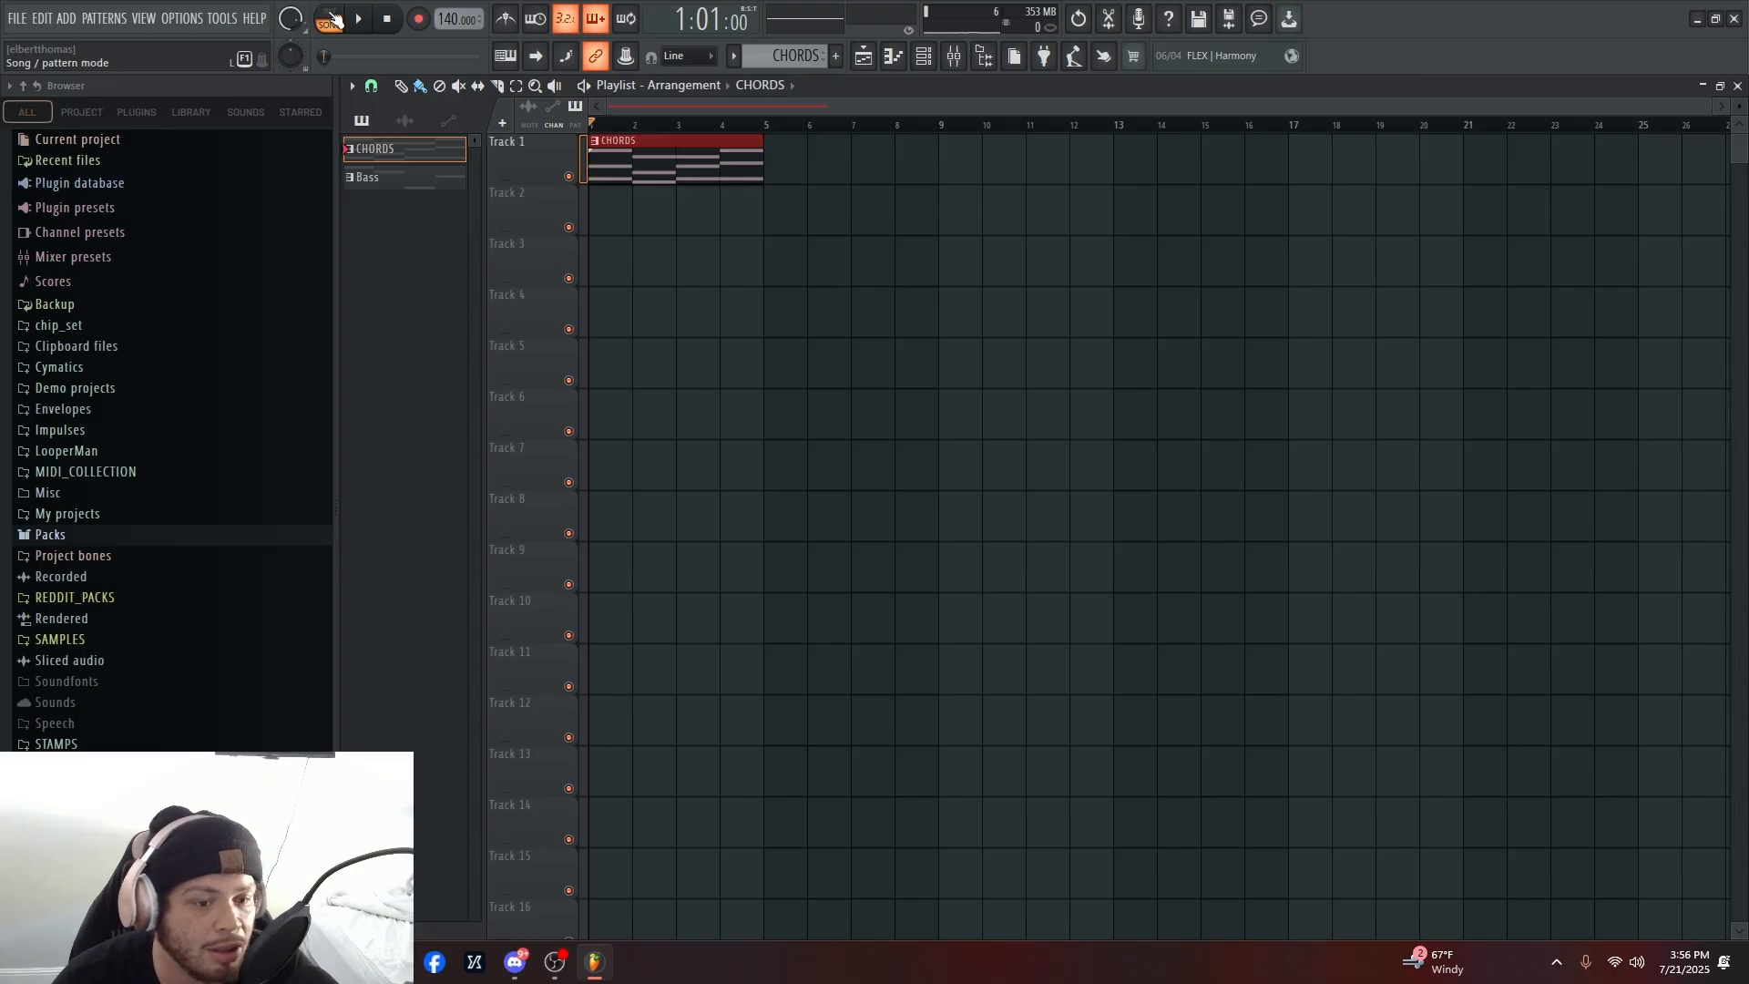
click(331, 18)
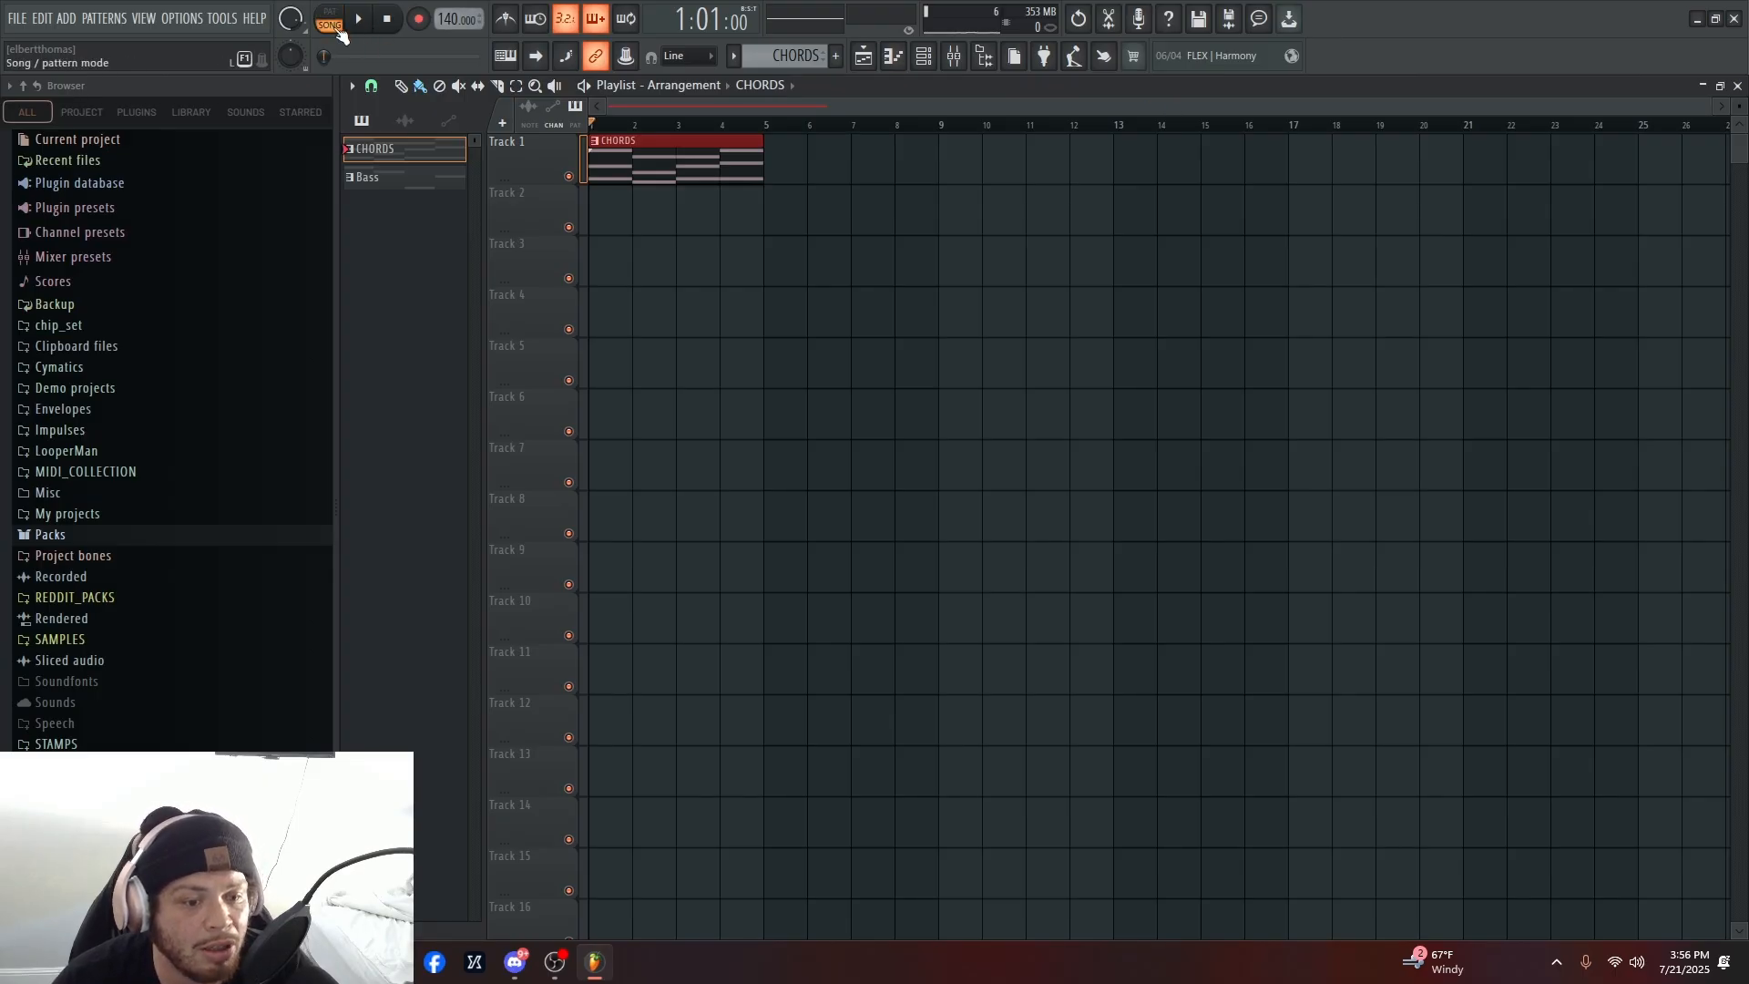
key(space)
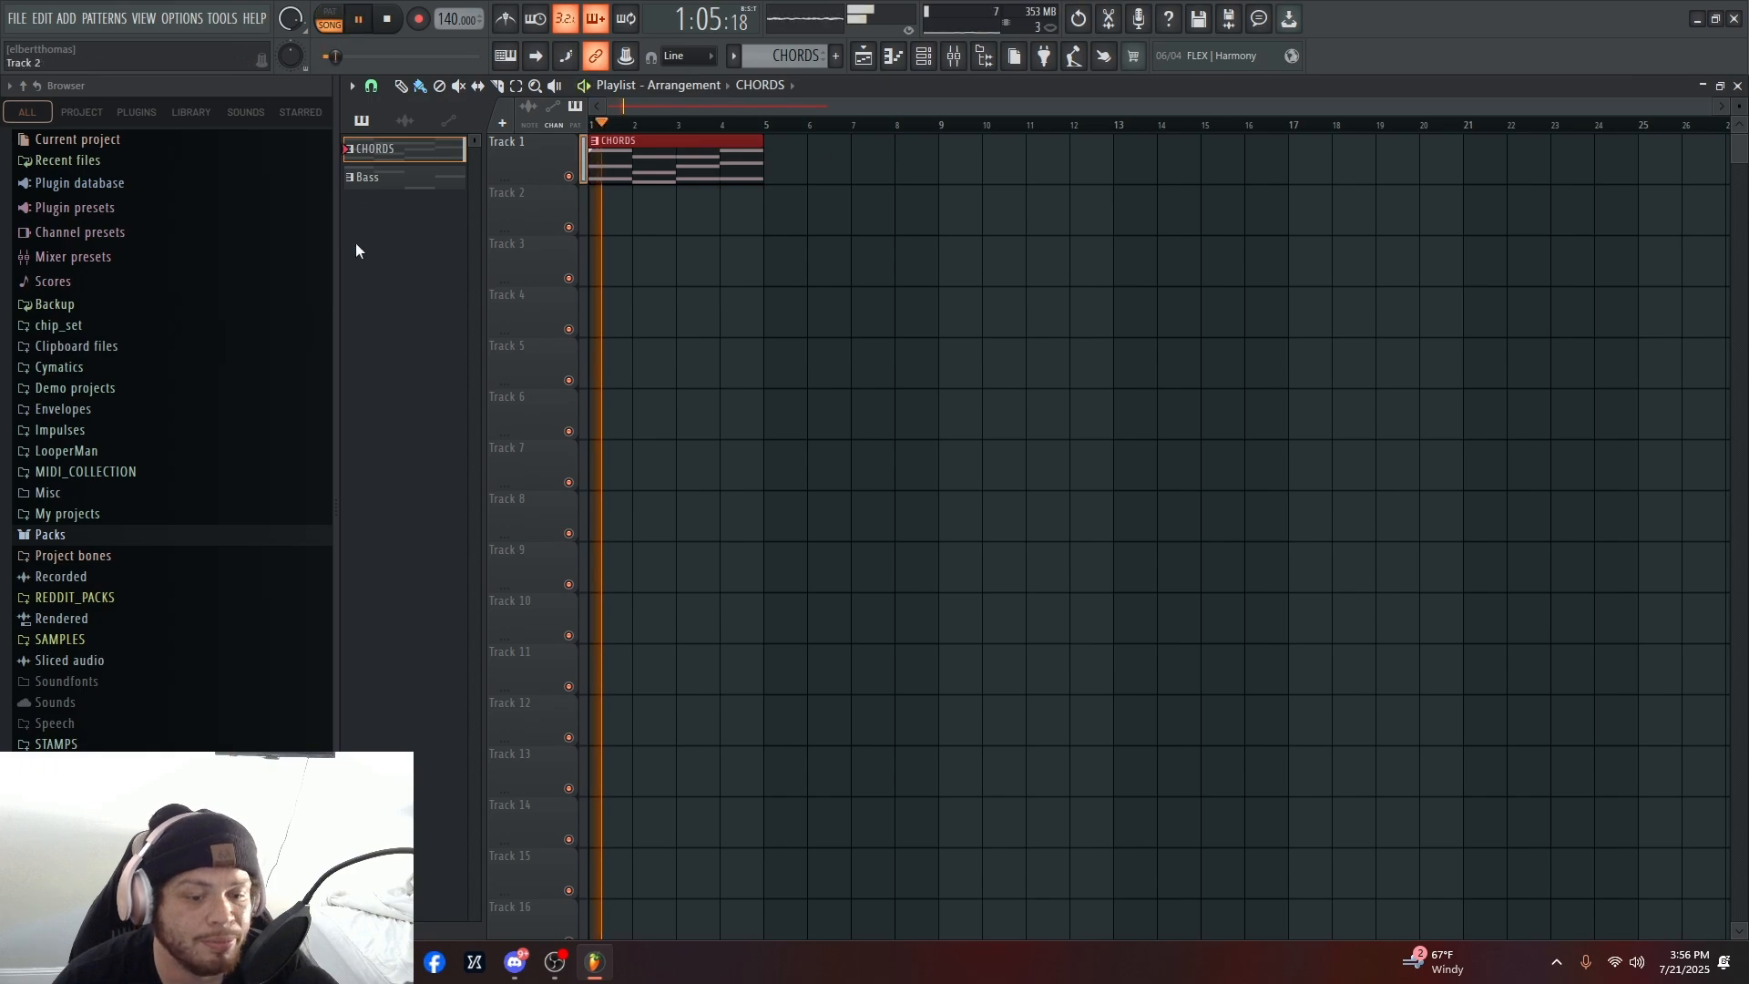
- Add a Bass clip on Track 2 and a second CHORDS clip on Track 1, both at bar 5, and stop playback
click(374, 178)
click(792, 215)
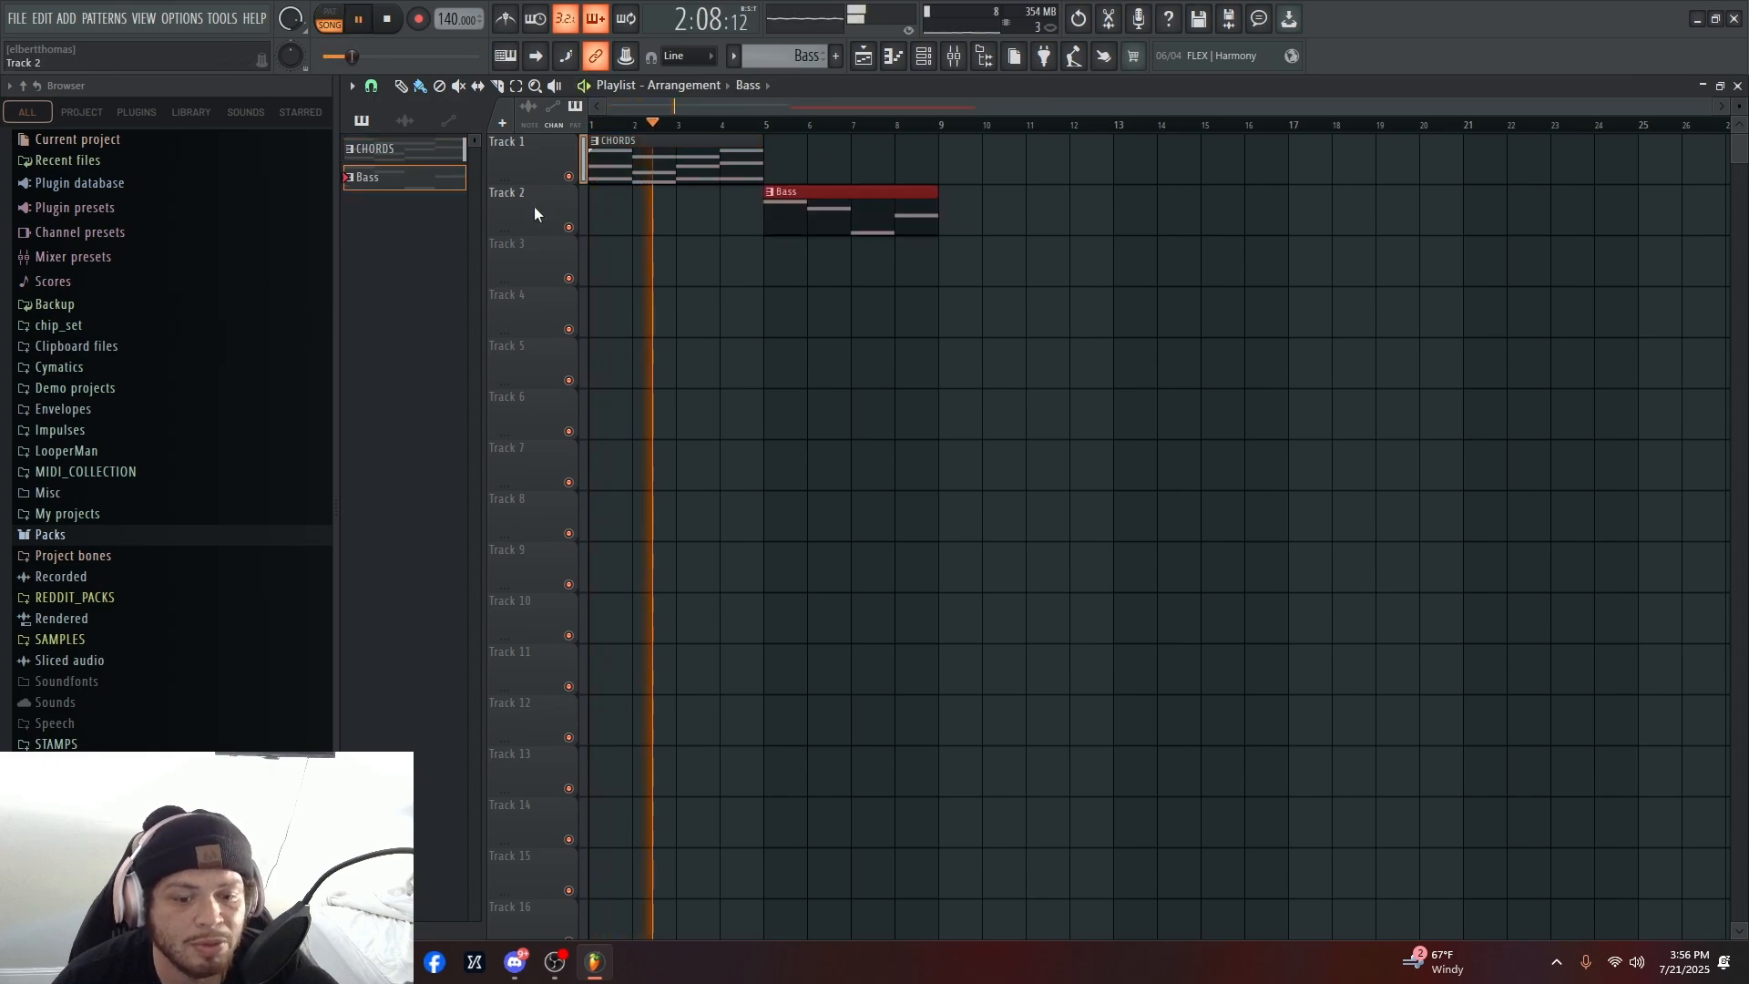
click(375, 149)
drag(968, 161, 879, 166)
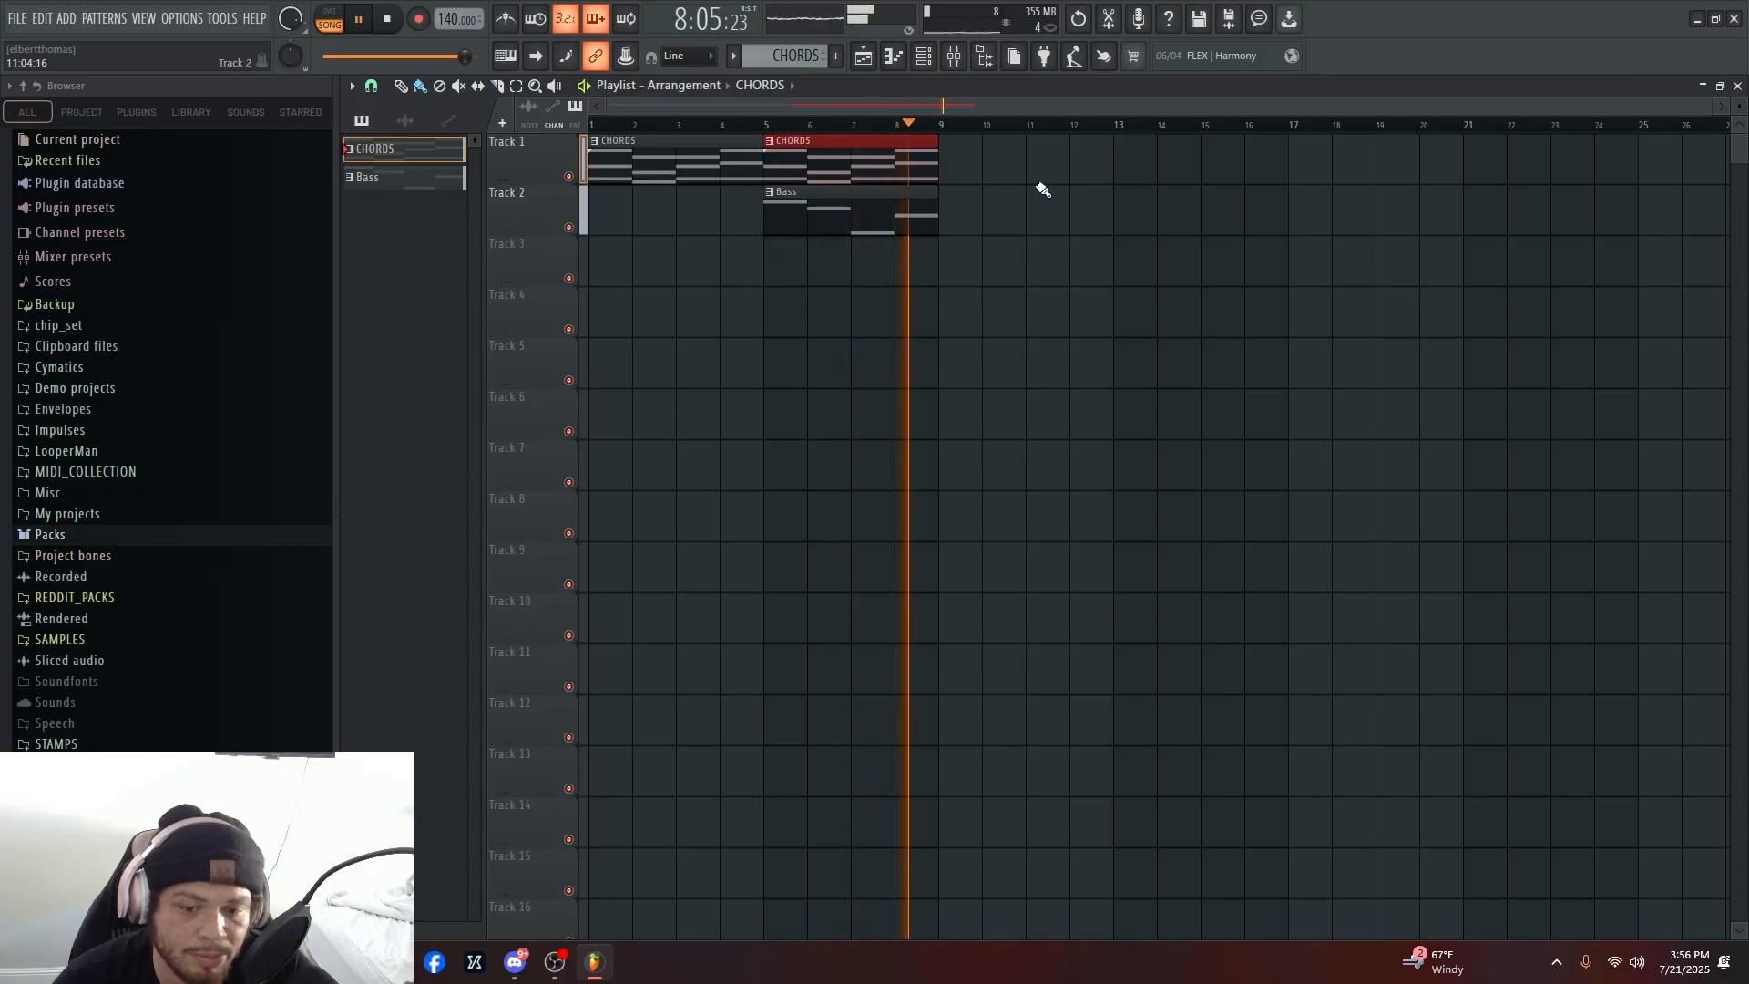
key(space)
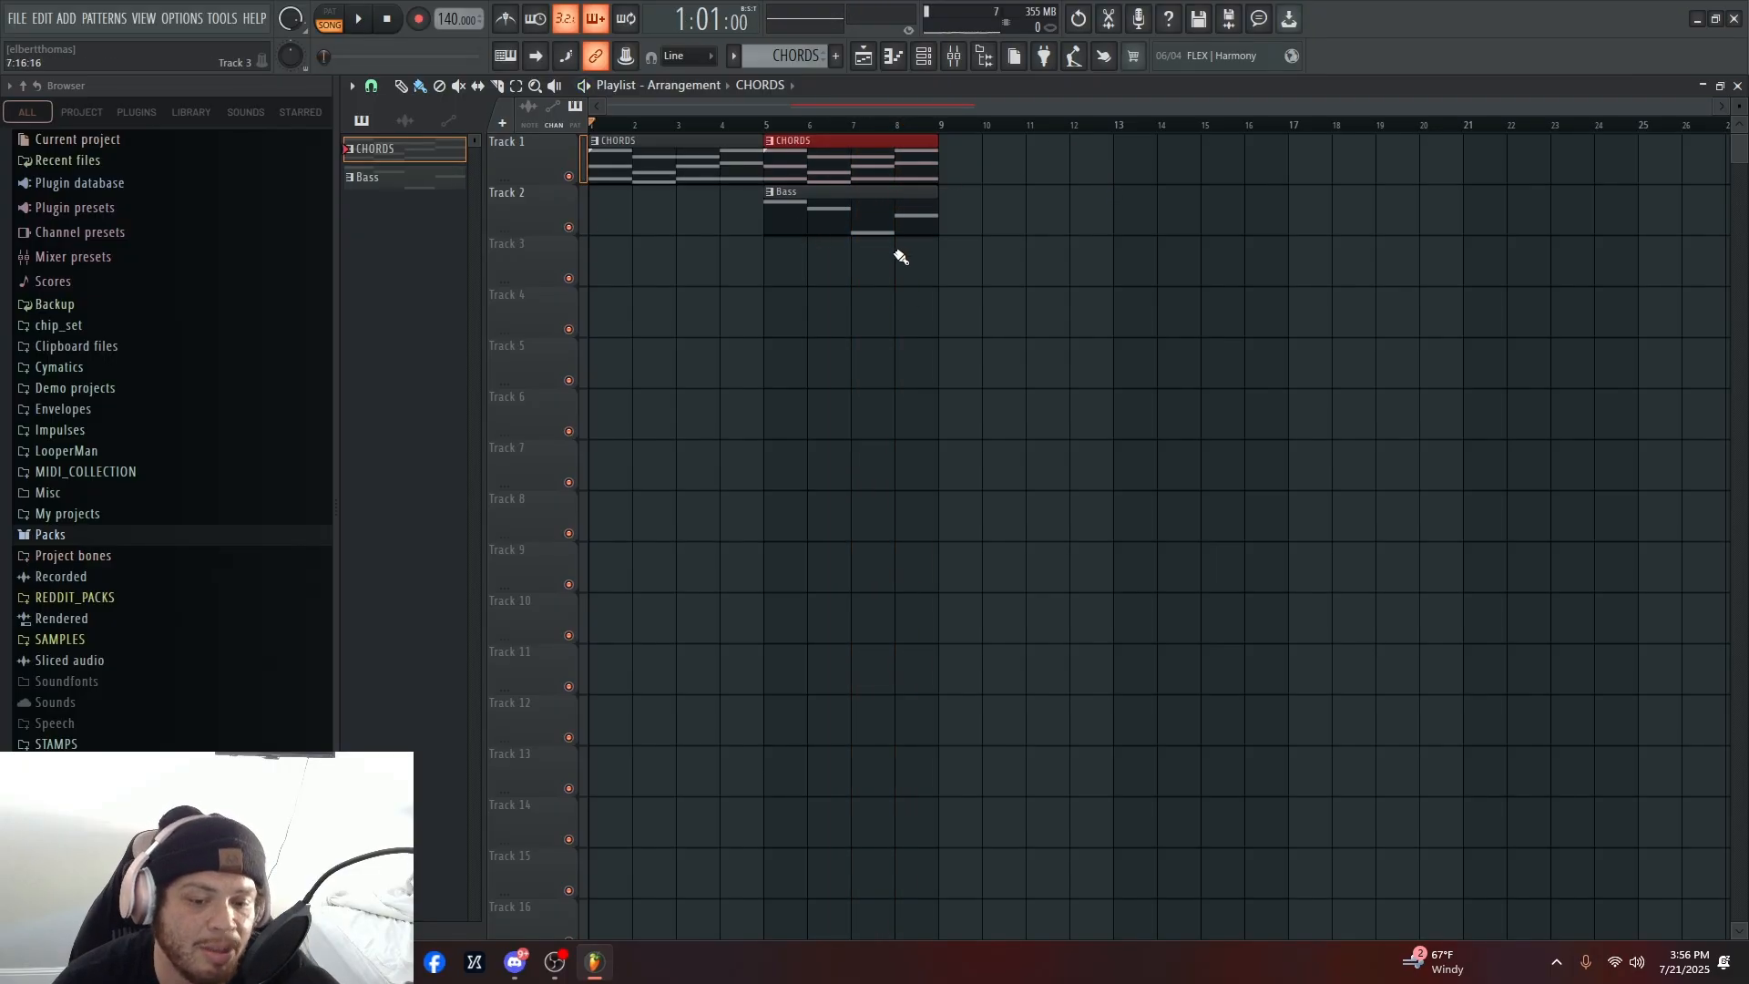
- Clear all clips from the playlist and place a CHORDS clip on Track 1 starting at bar 1
right_click(805, 198)
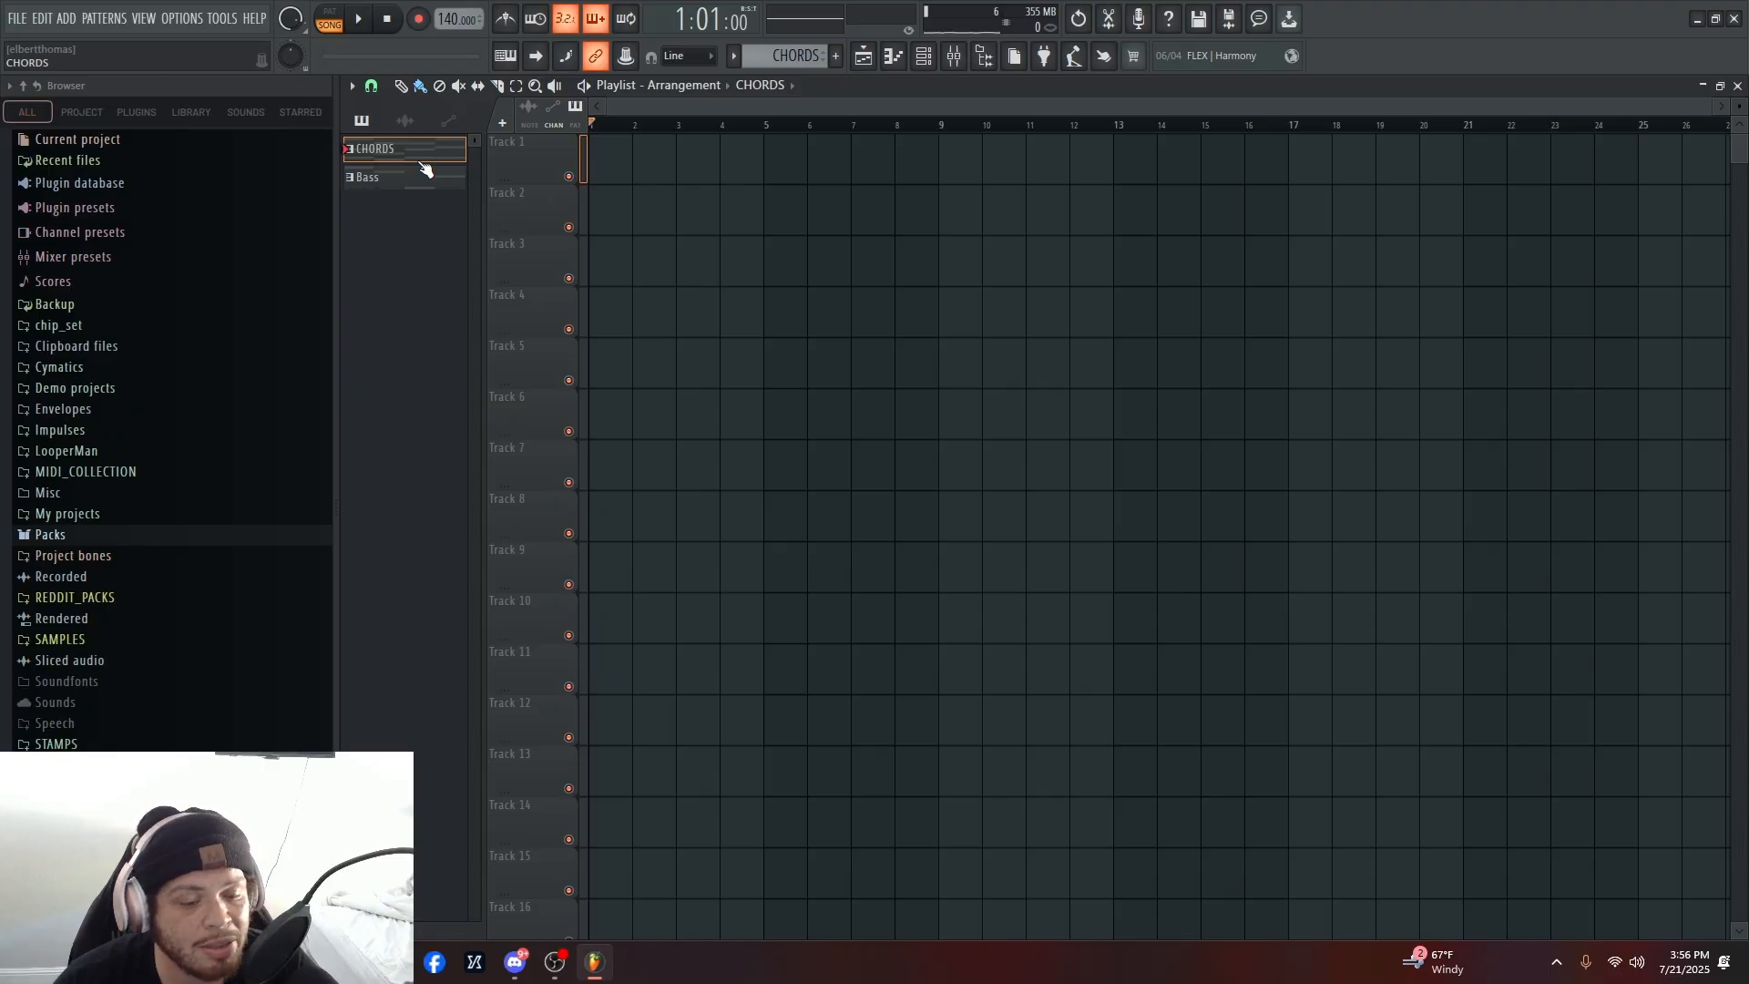
click(435, 186)
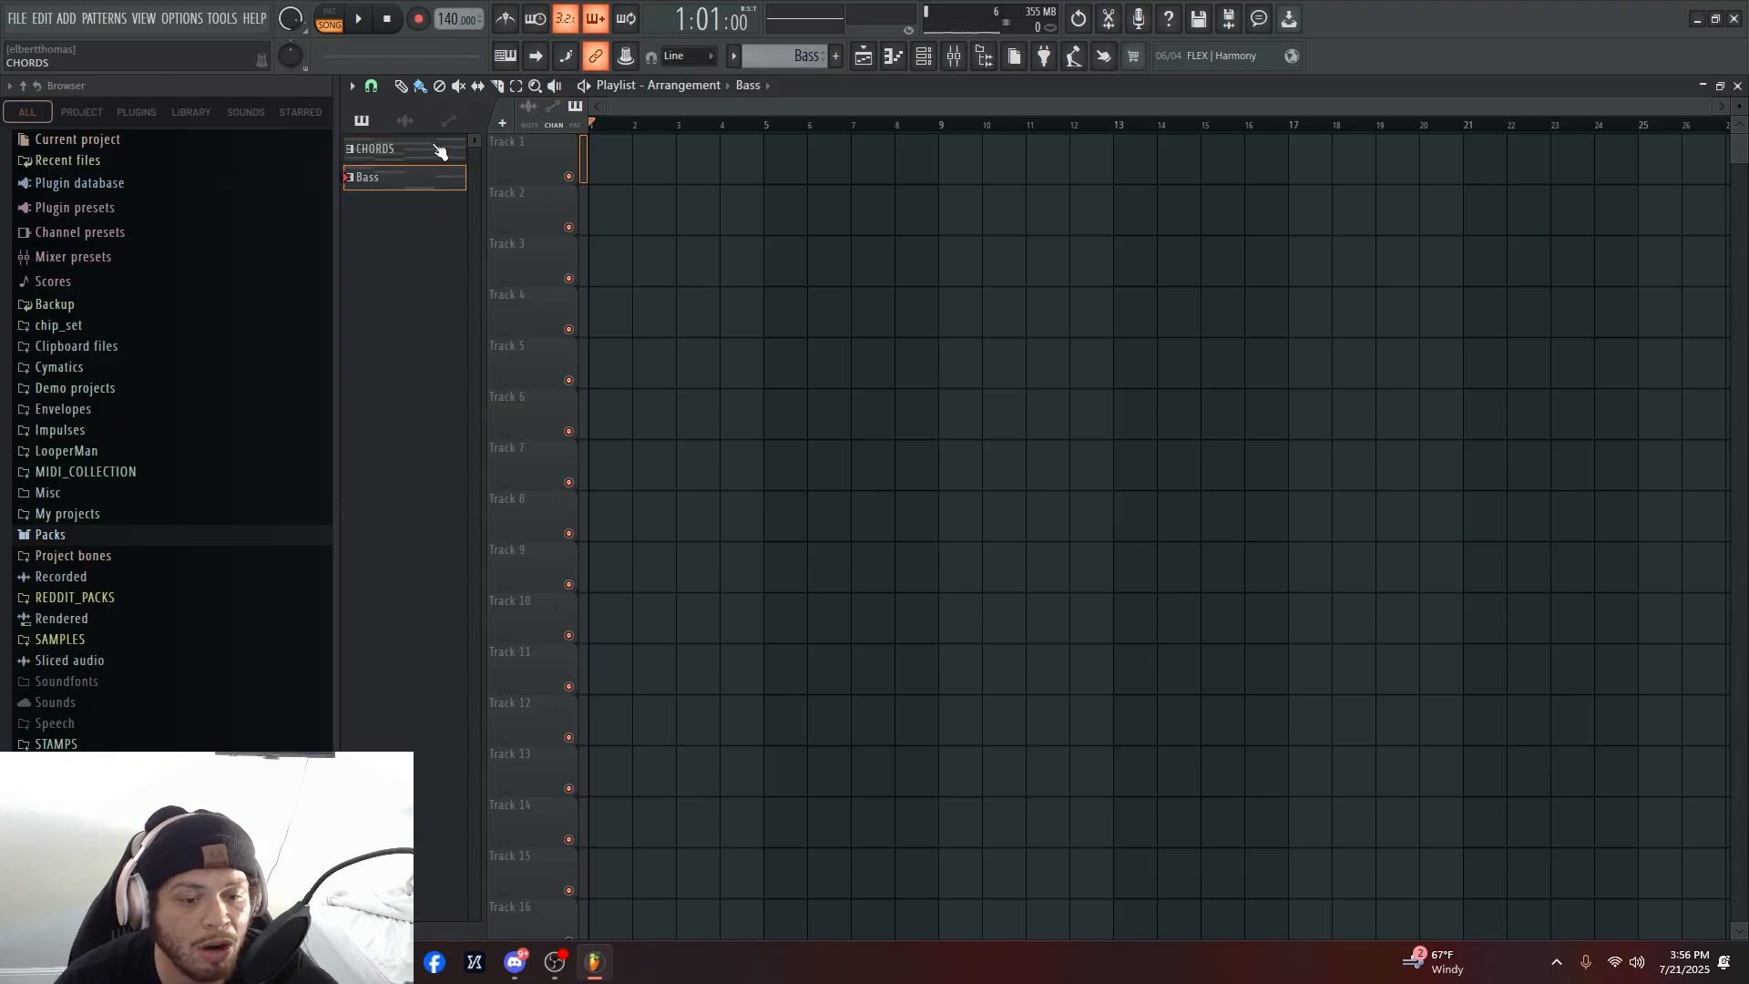
click(453, 155)
click(637, 157)
drag(714, 168, 665, 171)
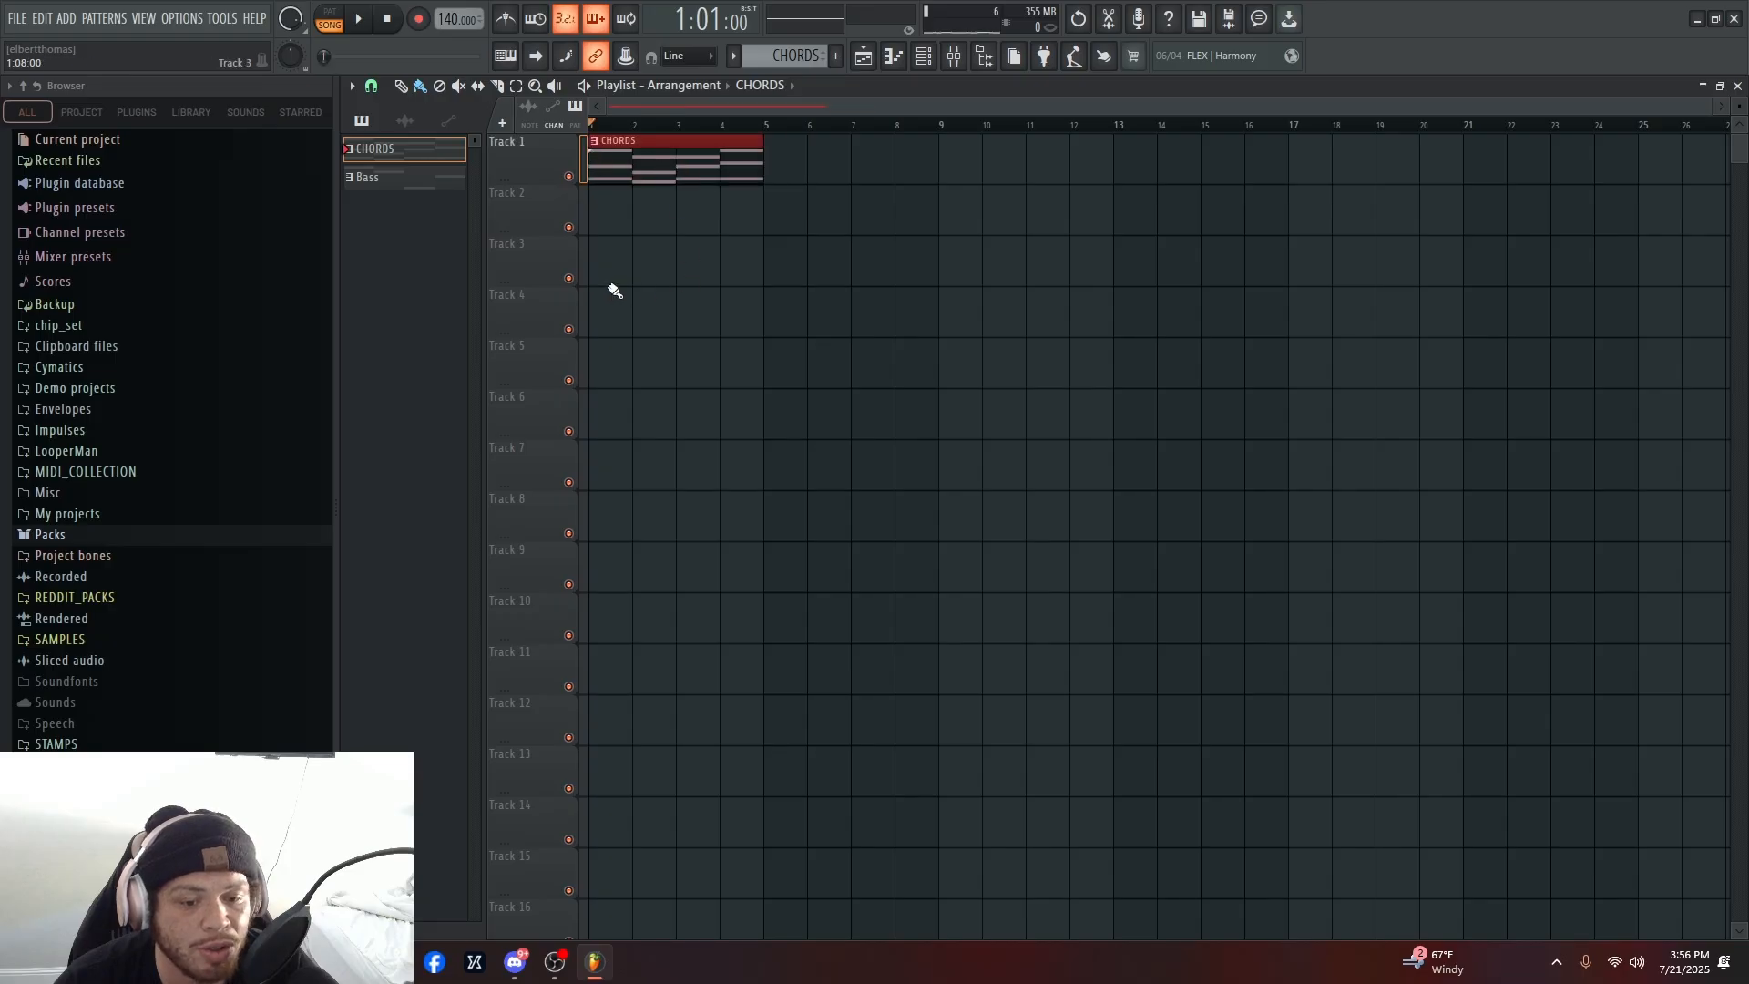
- Place a Bass clip on Track 3 starting at bar 1, leaving Track 2 free
click(428, 178)
click(692, 264)
drag(693, 264, 467, 268)
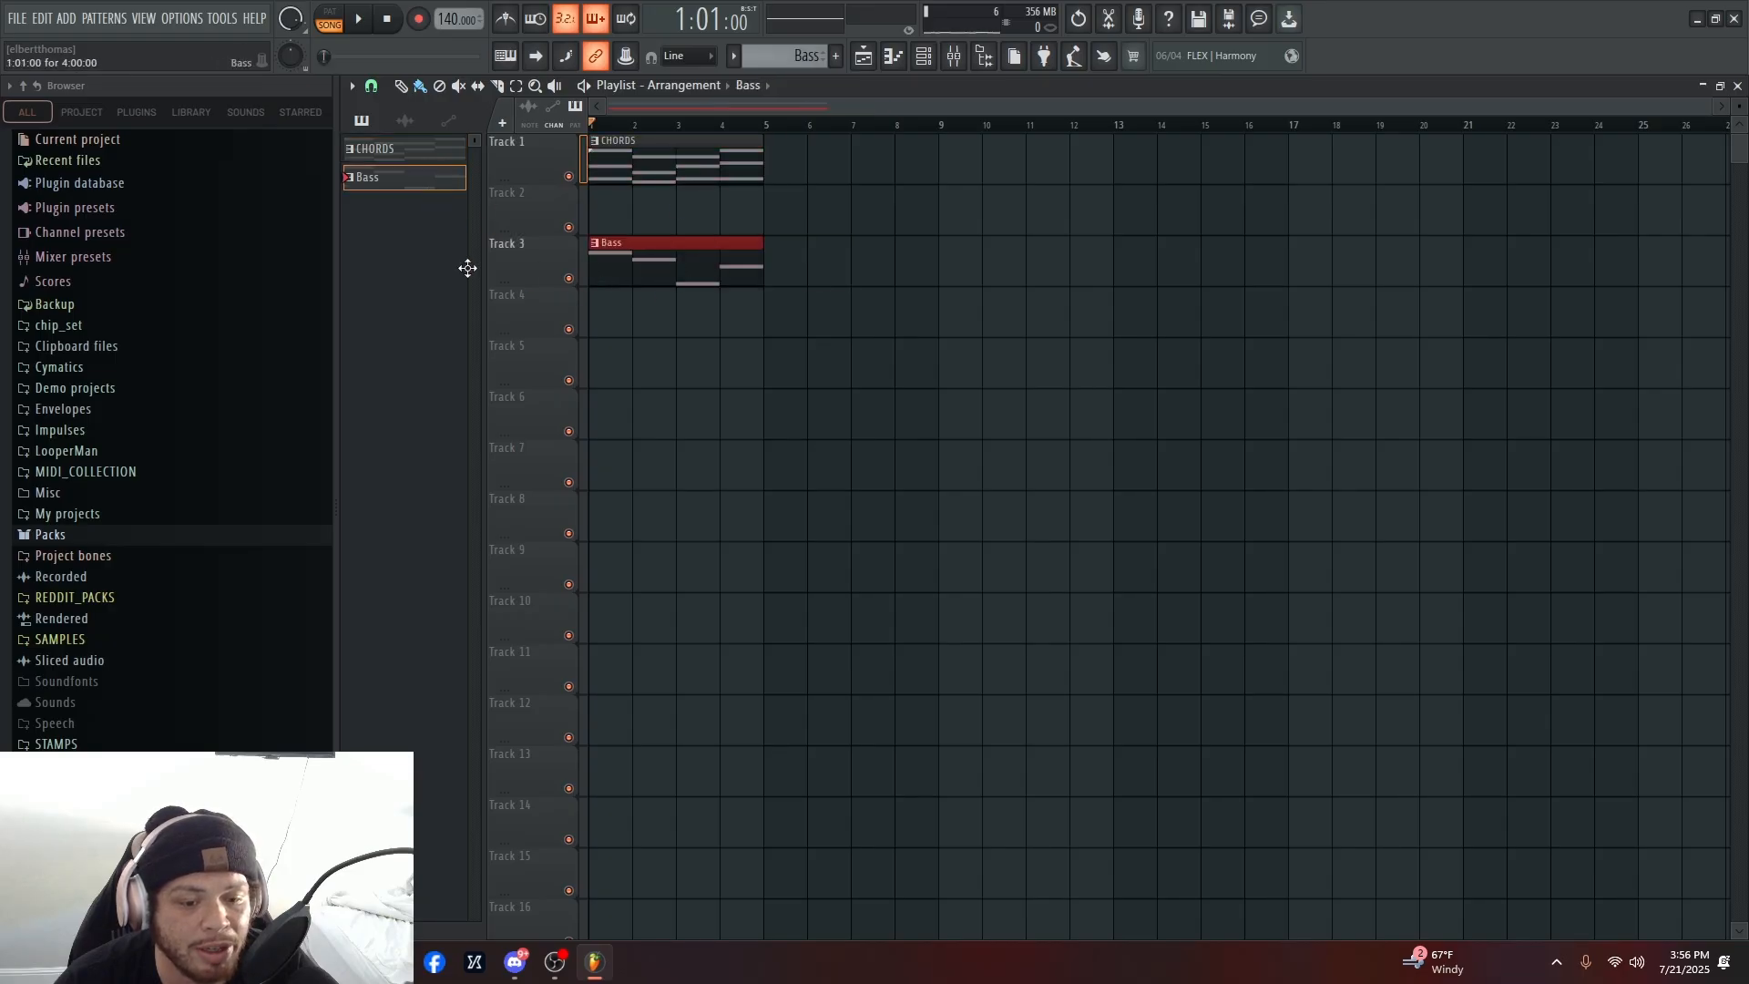
- Create a pattern named CHORDS_LAYER1 above Bass in the pattern list, and place its four-bar clip on Track 2 at bar 1
click(836, 57)
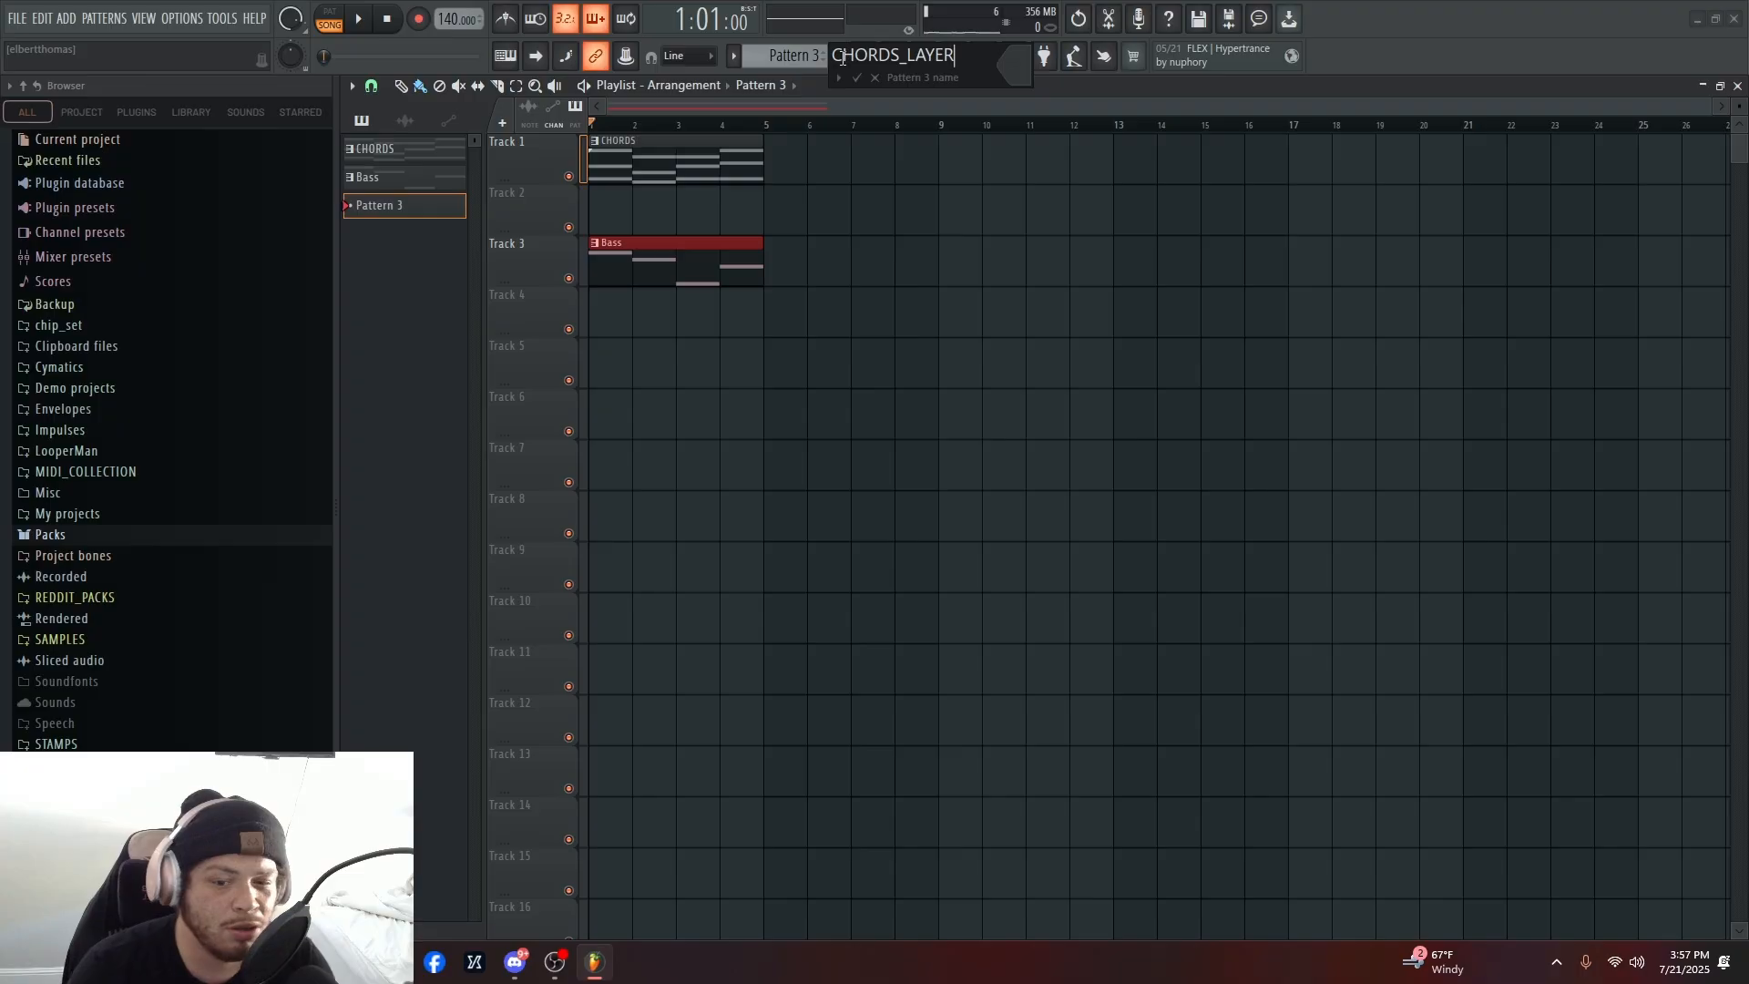
key(Return)
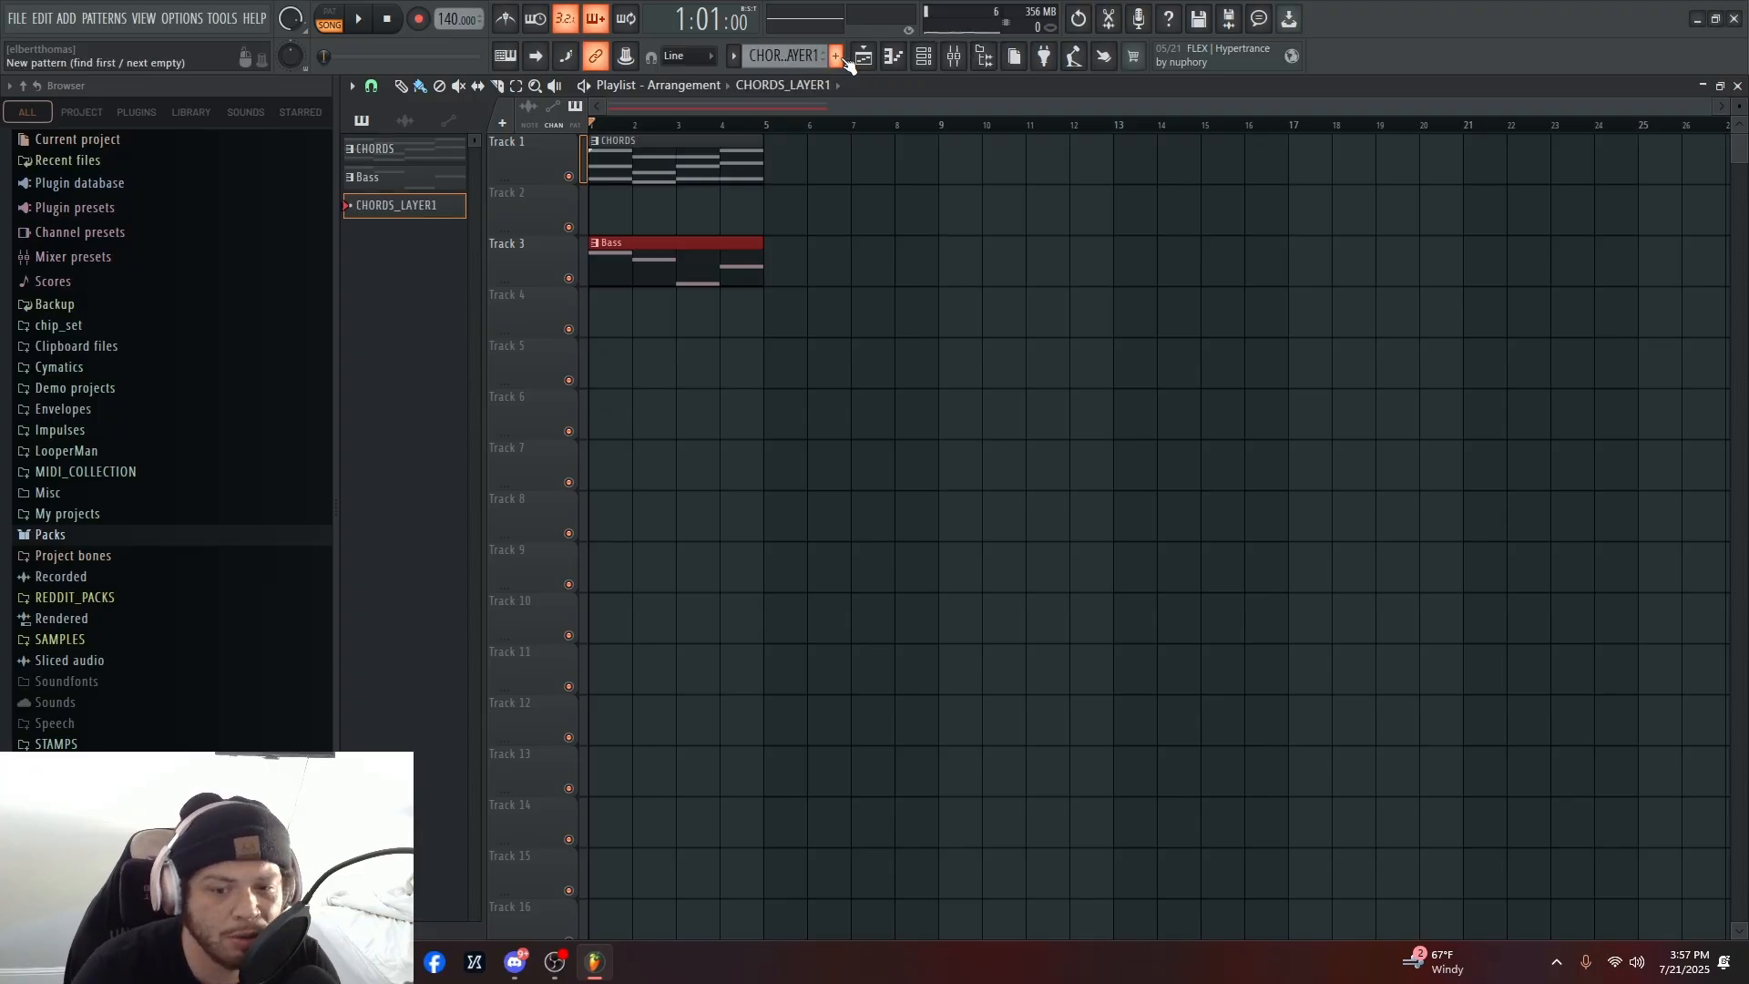
drag(373, 219, 745, 221)
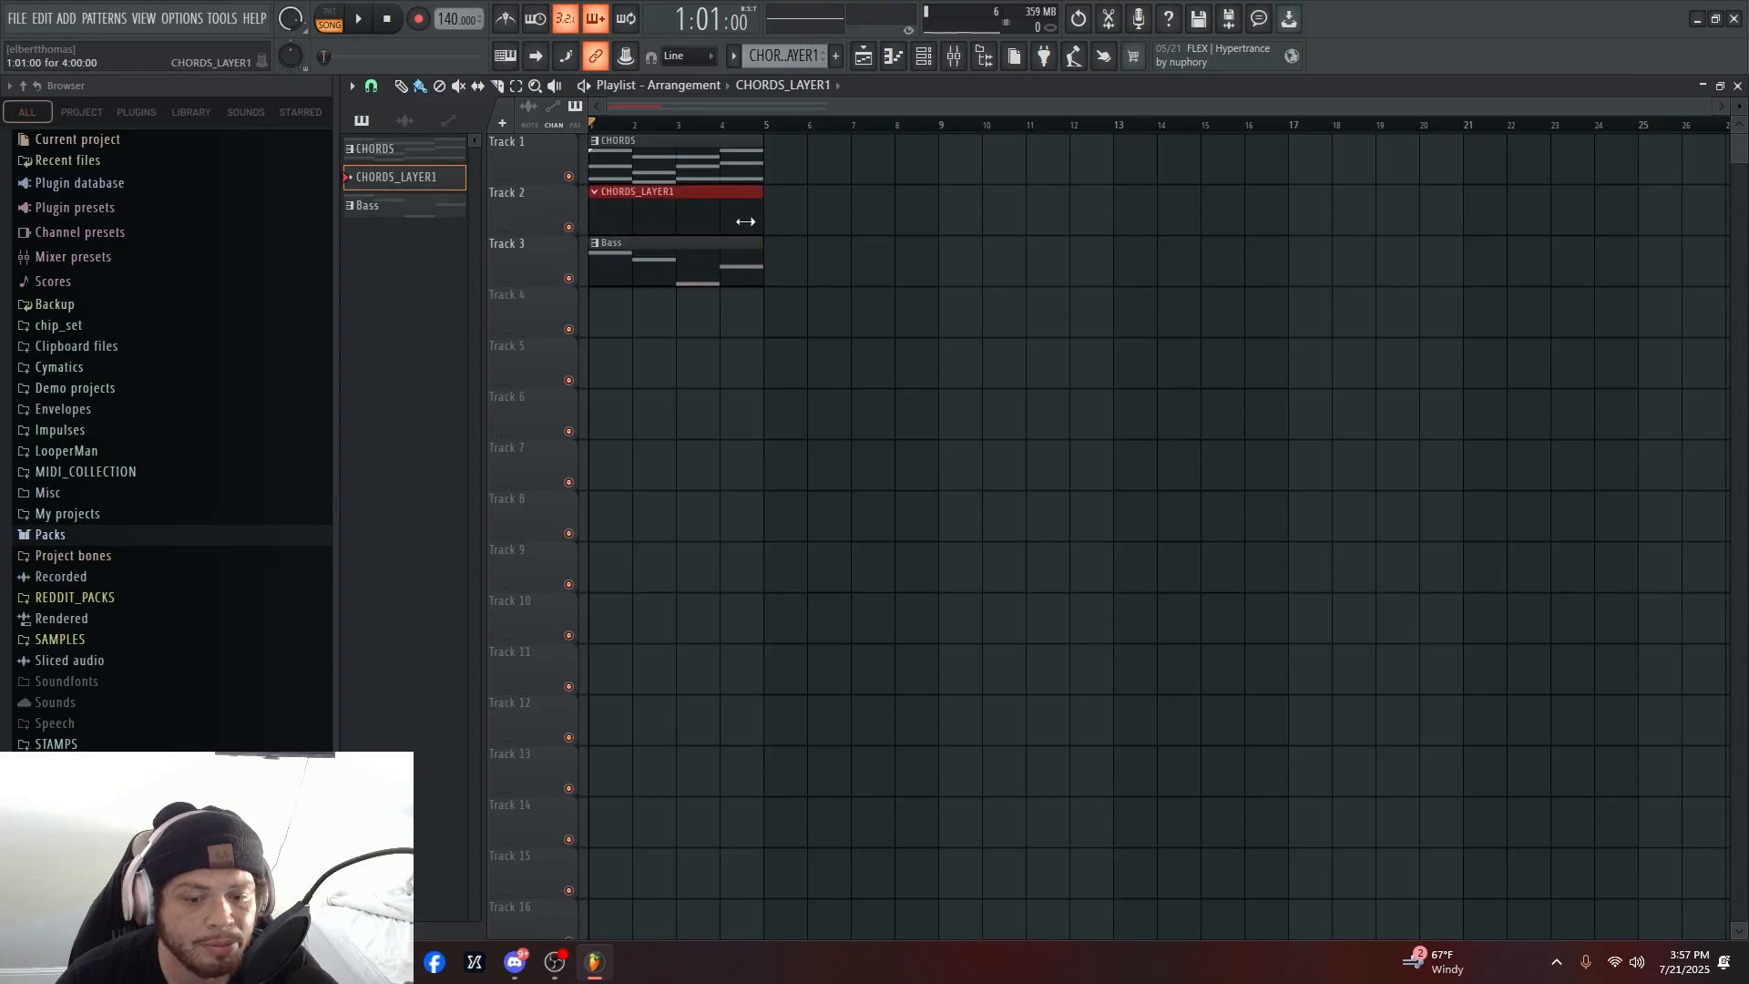
- Select and copy all piano roll notes of the CHORDS pattern, and switch to the CHORDS_LAYER1 pattern's piano roll
click(405, 149)
click(893, 57)
click(894, 59)
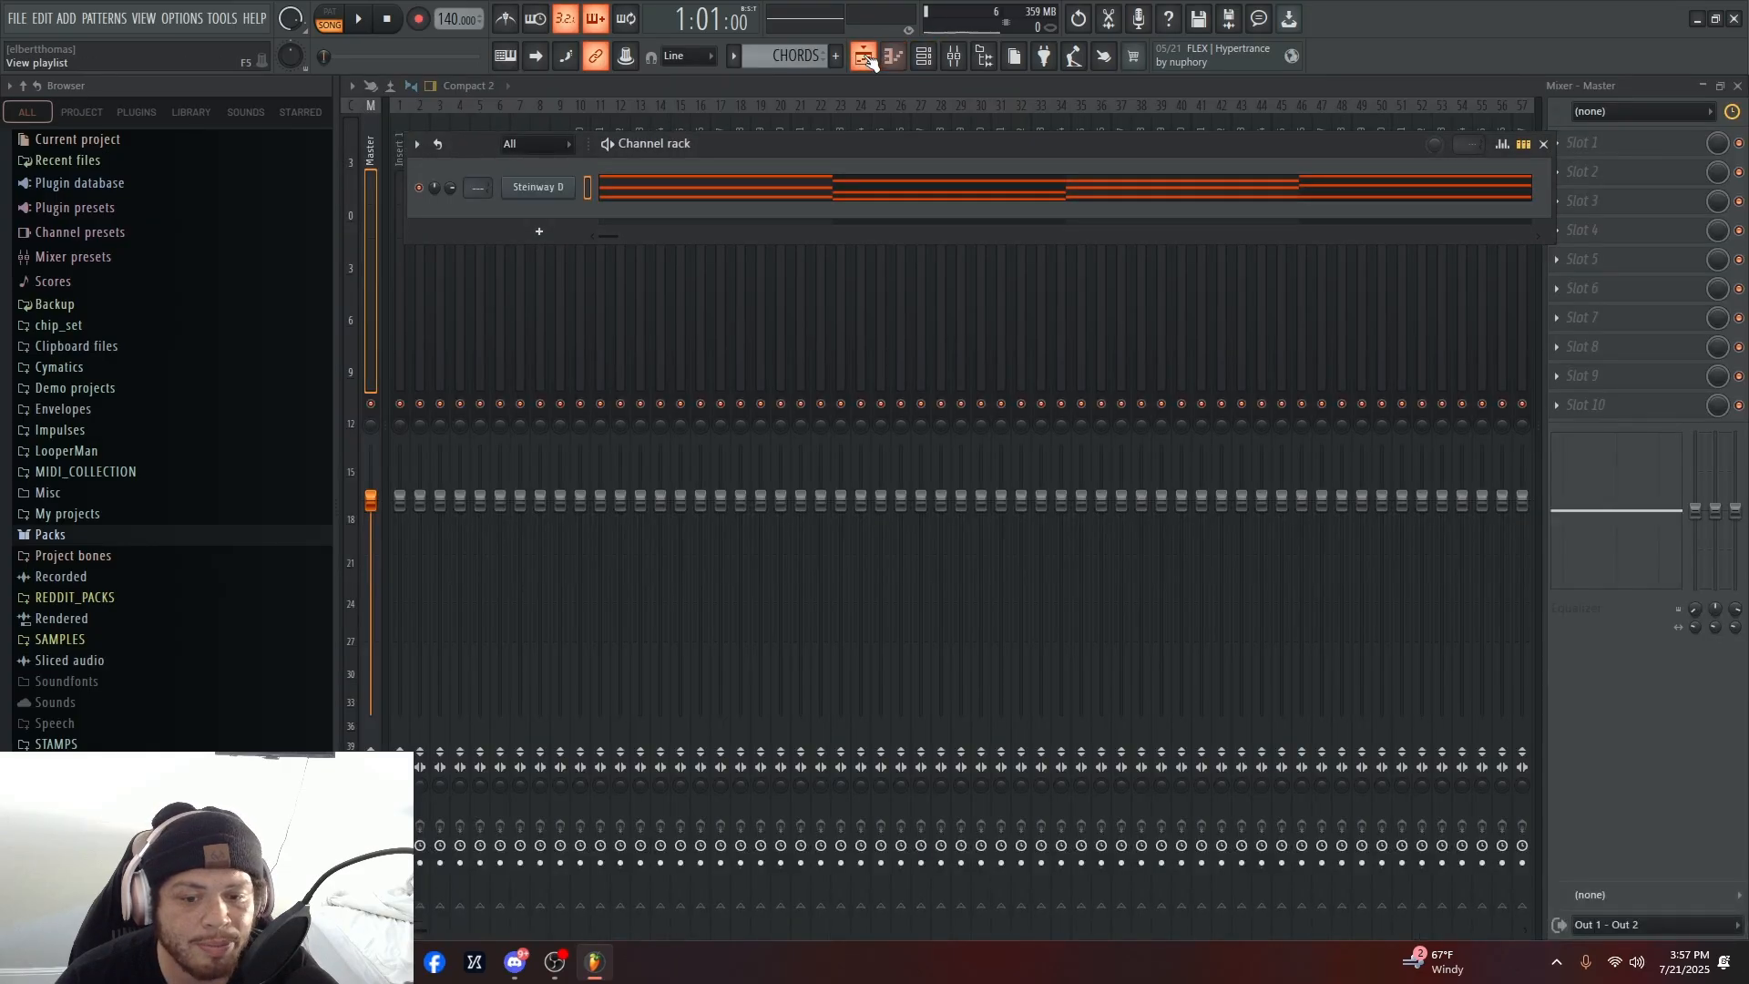
click(907, 58)
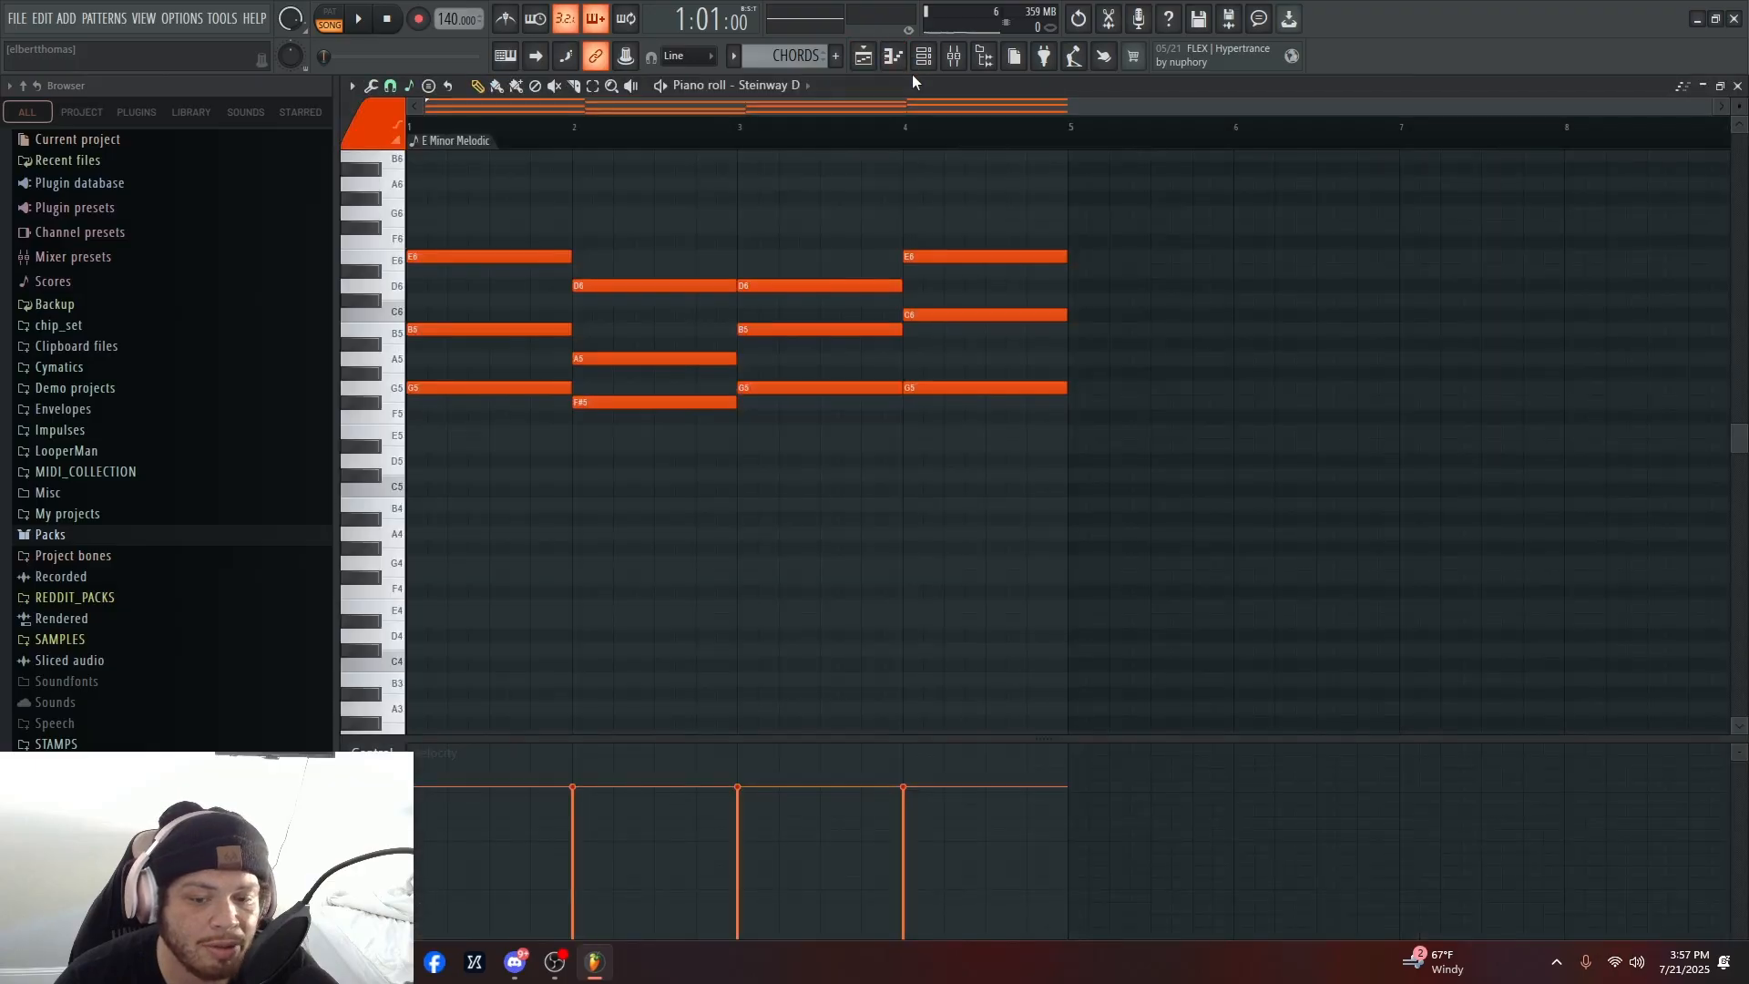
drag(1212, 451, 71, 169)
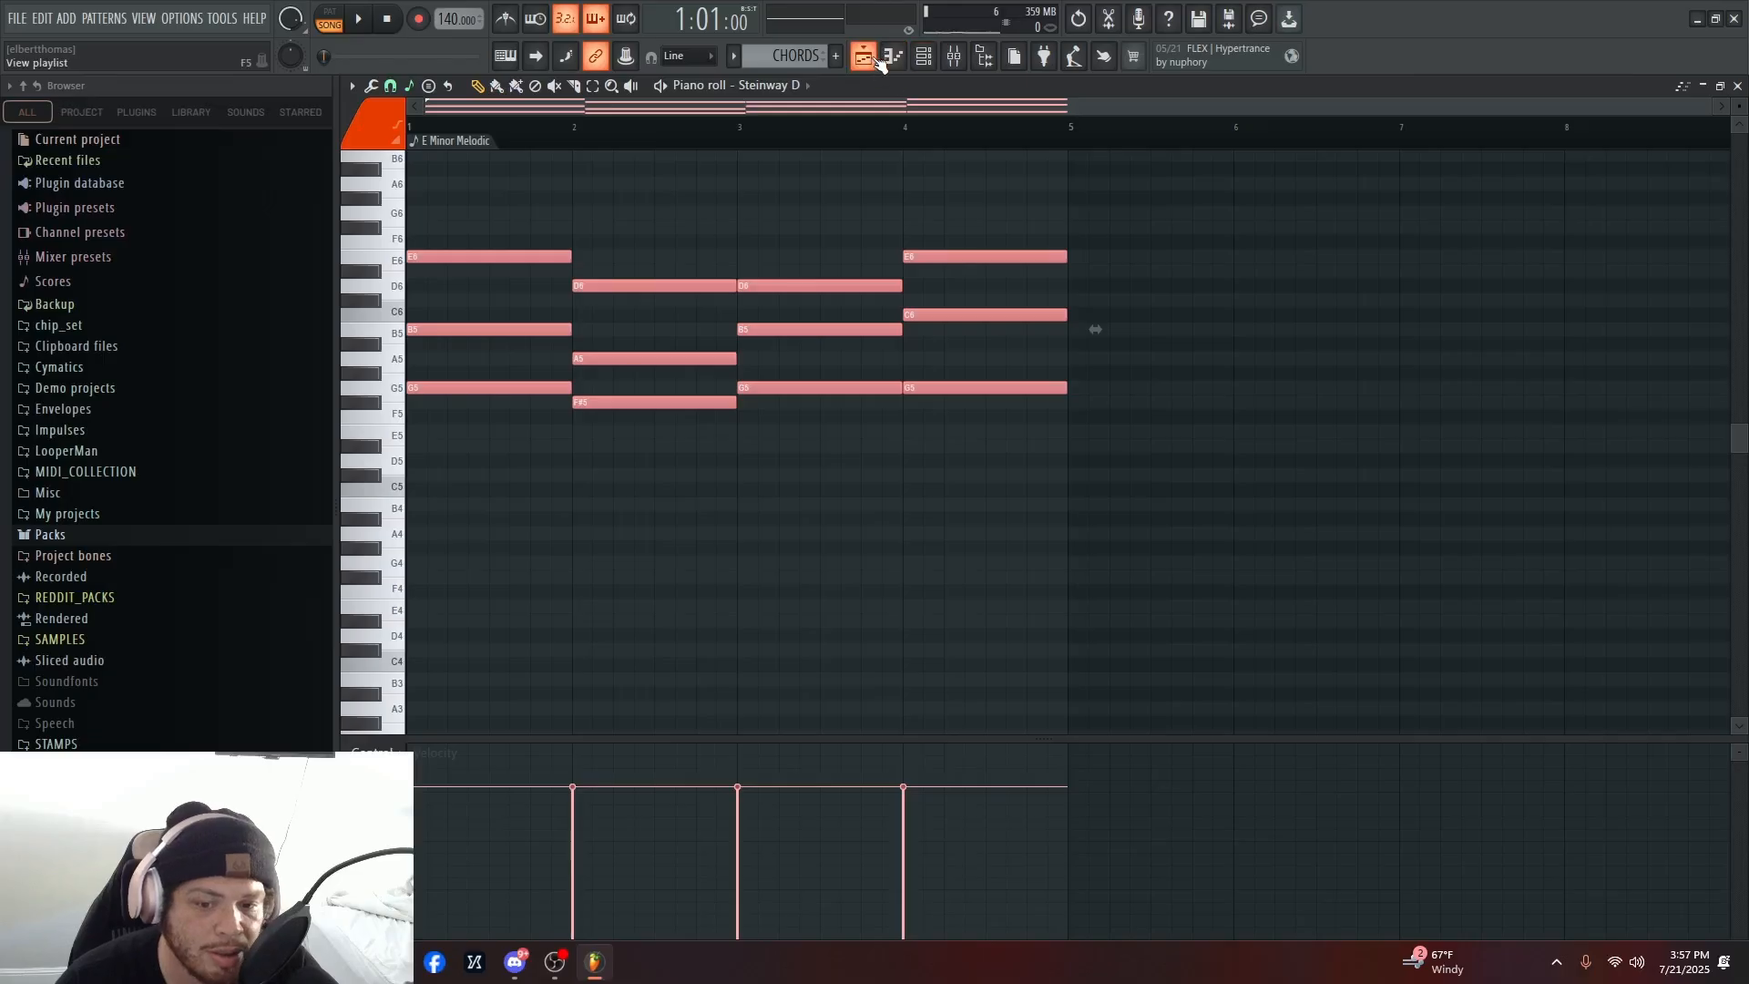
scroll(795, 57, down, 1)
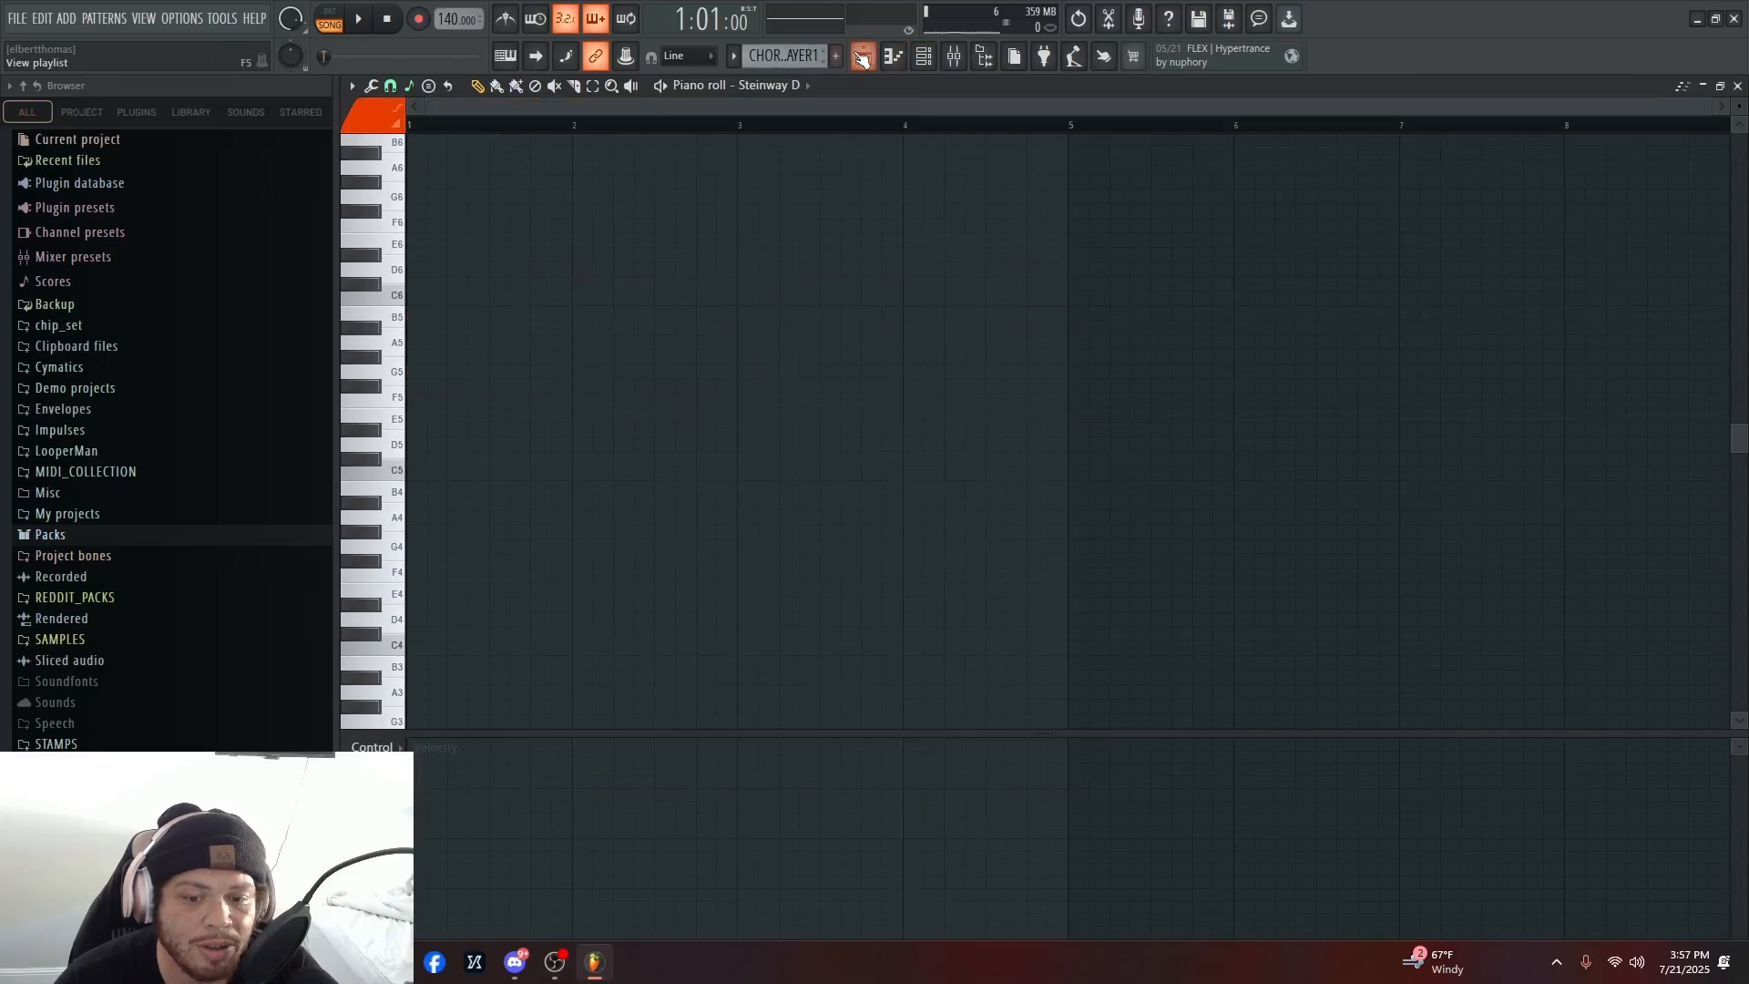
- Add a Vital synth channel to the channel rack for the CHORDS_LAYER1 pattern
click(923, 55)
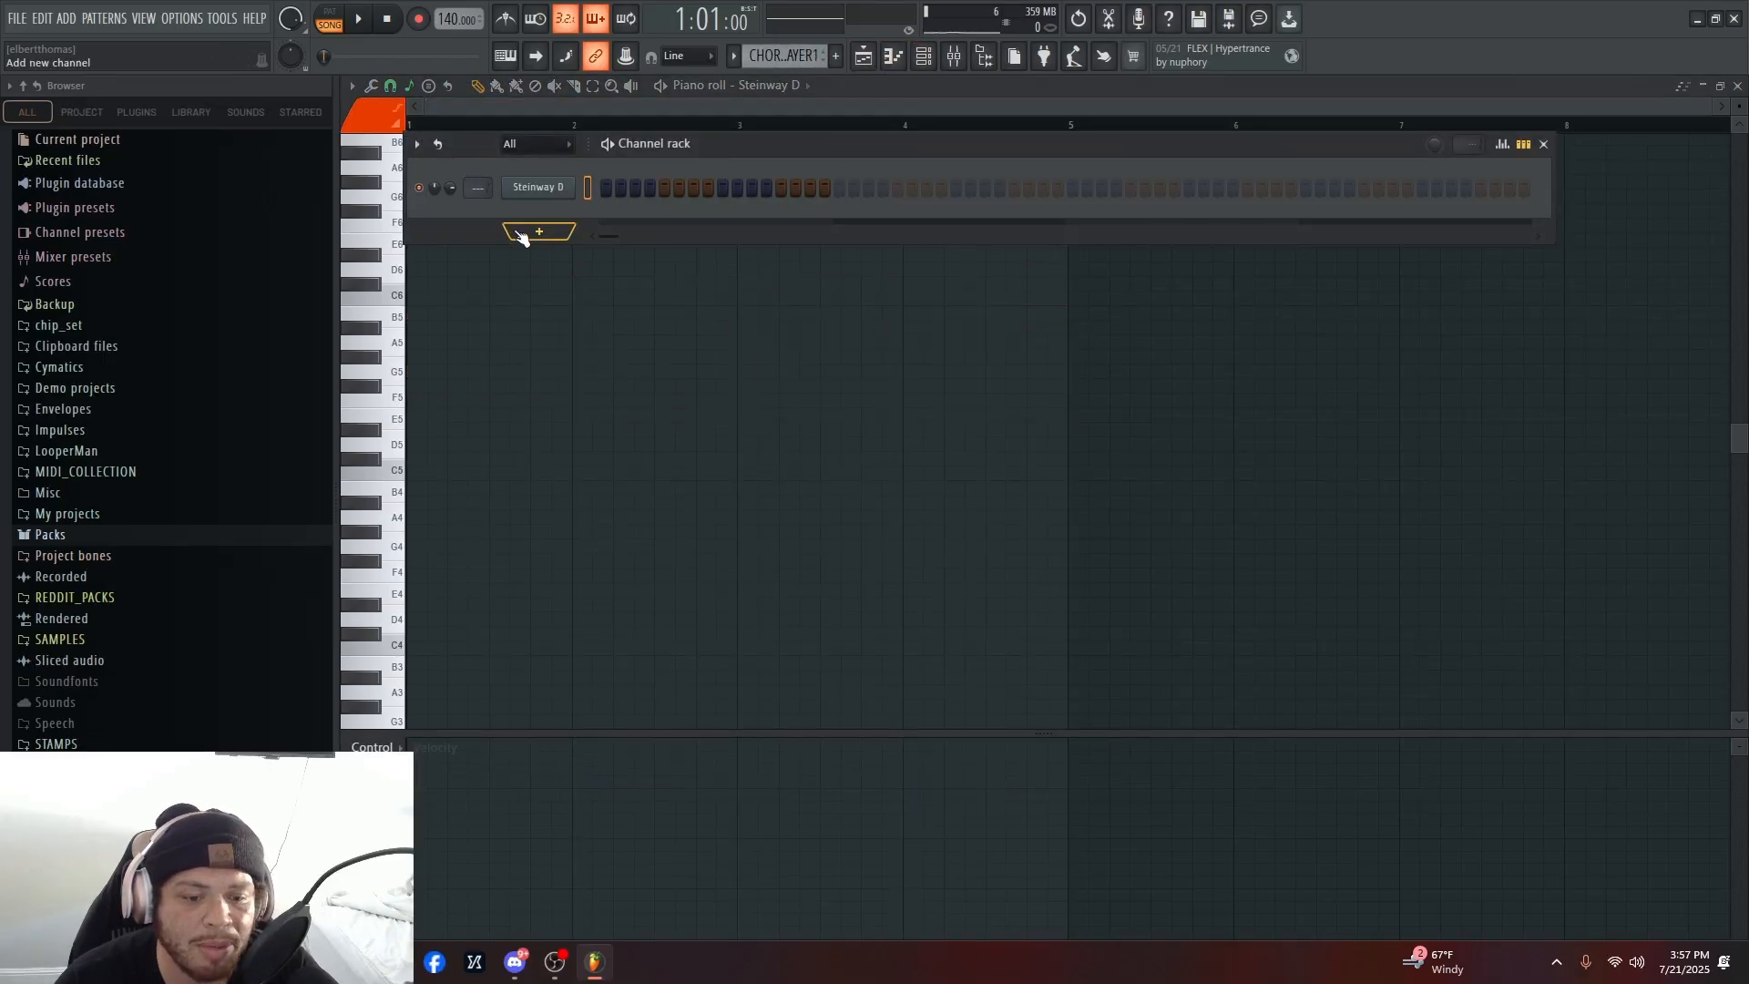
click(925, 58)
click(925, 58)
click(924, 59)
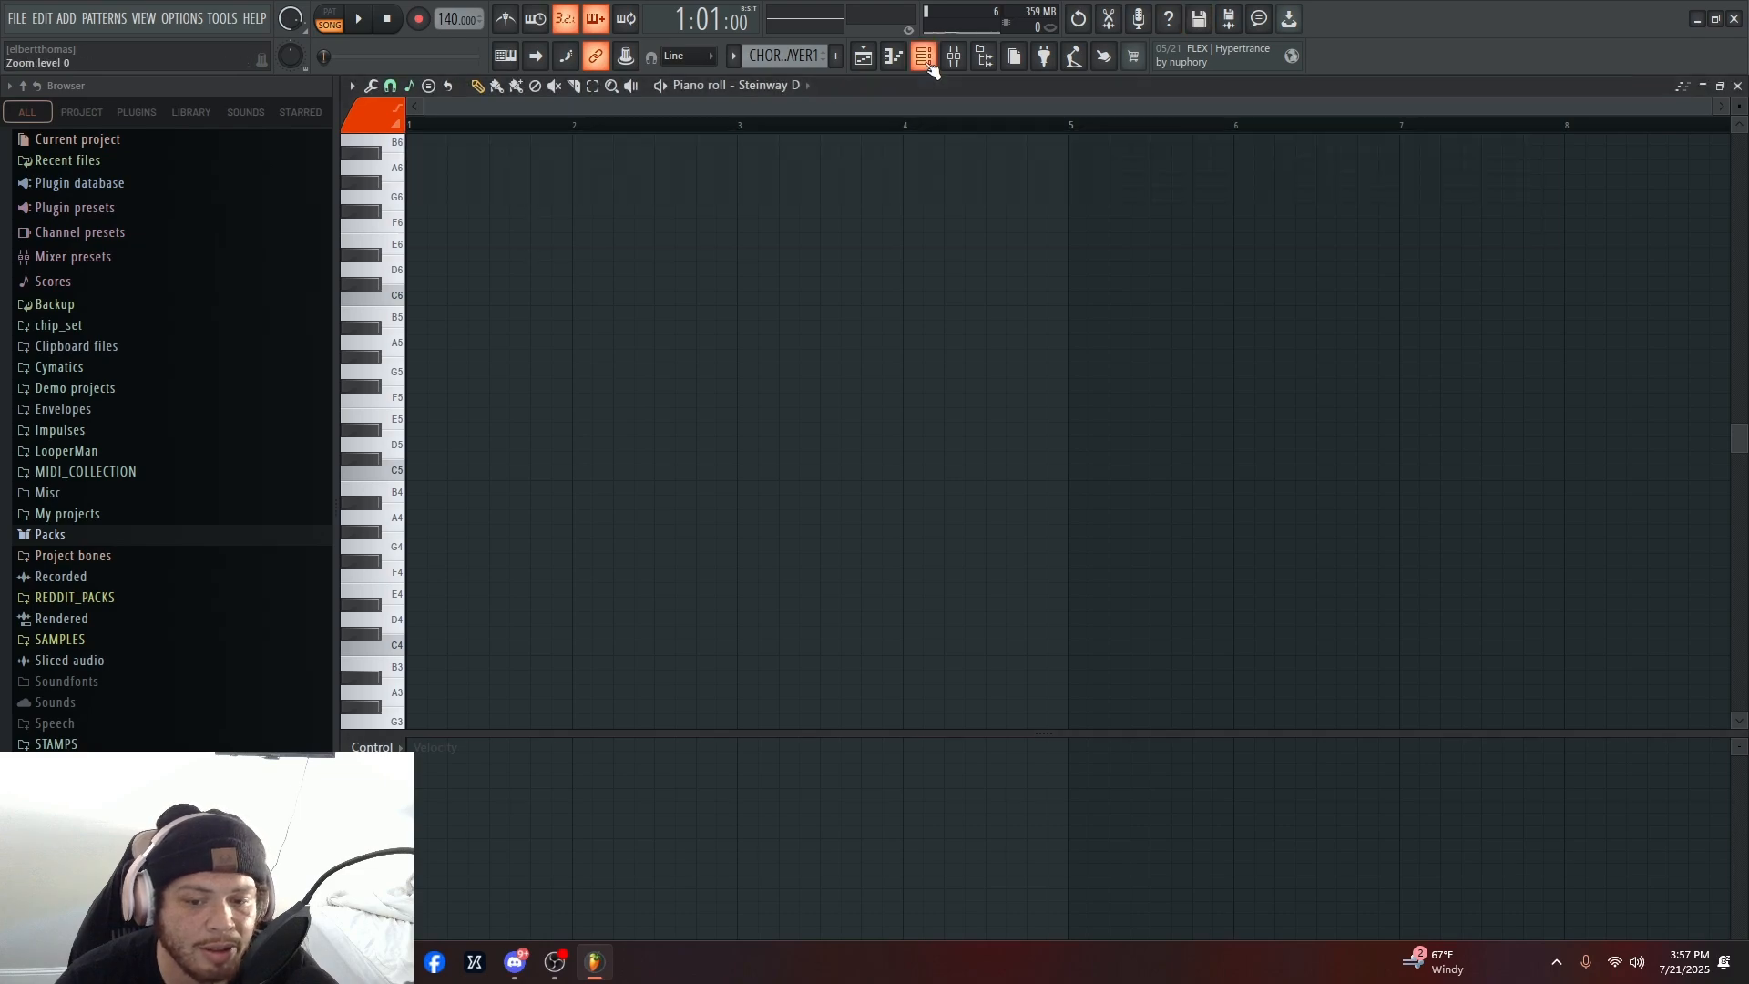
click(924, 58)
click(508, 231)
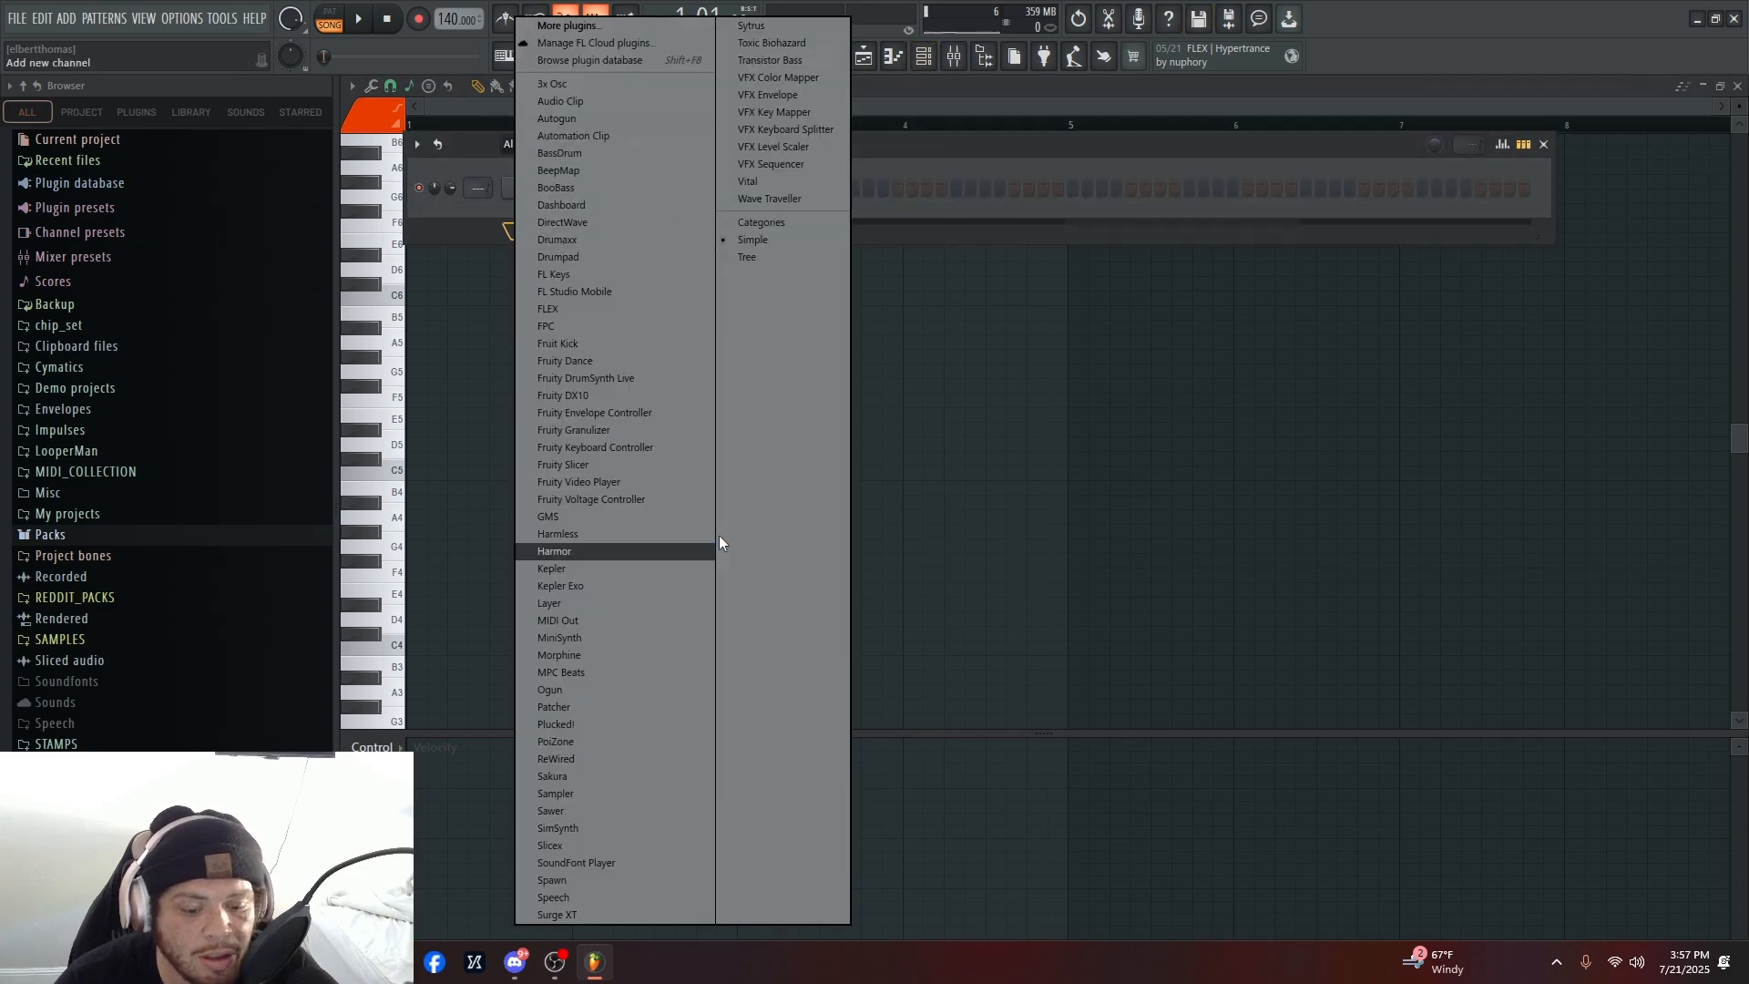
click(772, 180)
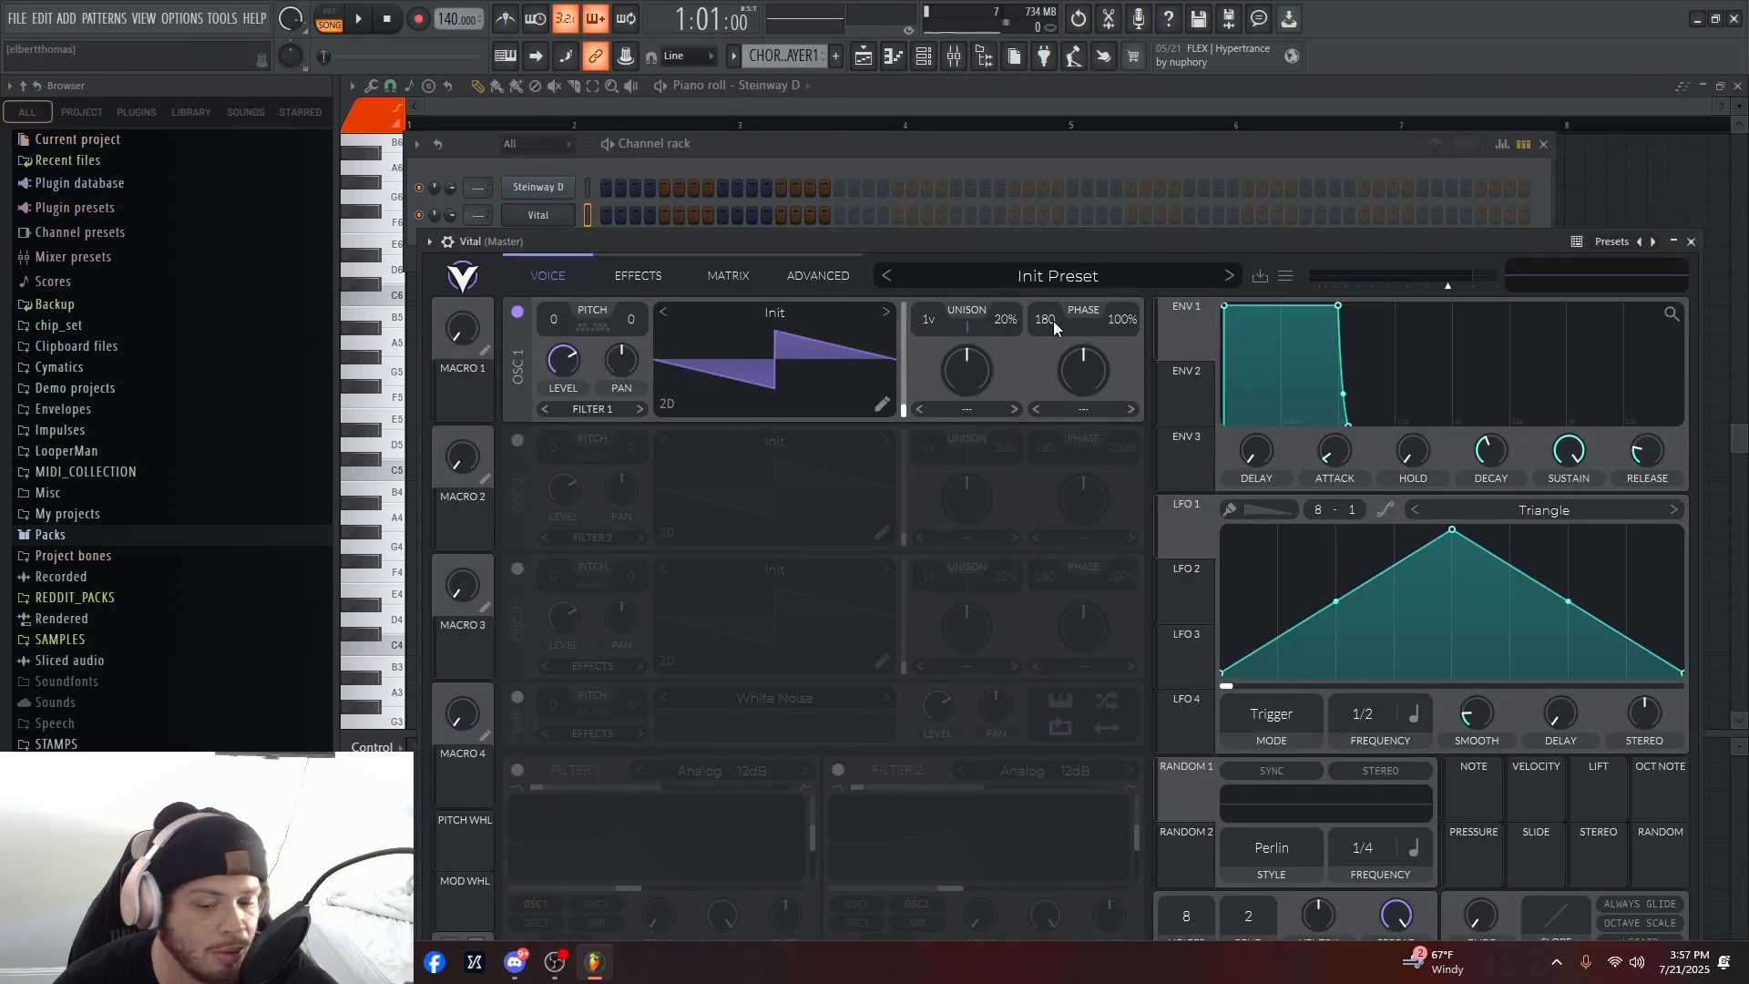
- Audition Vital's presets one after another, load Analog Pad, and close the plugin window
click(1224, 276)
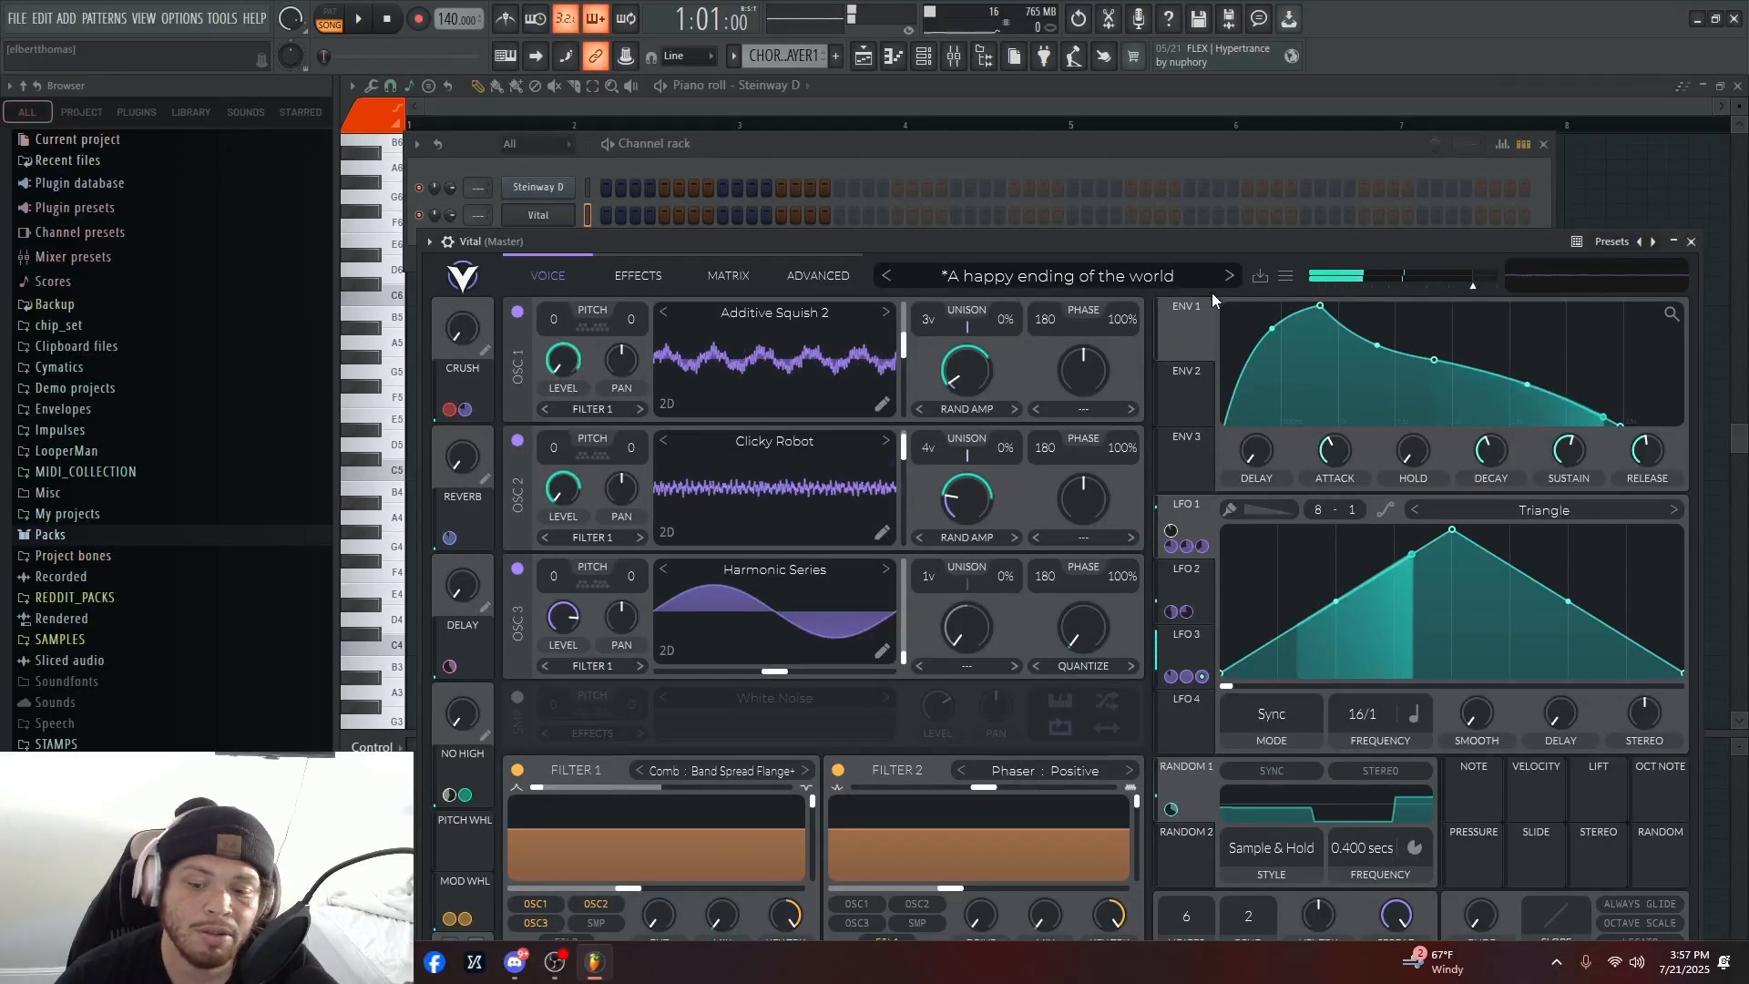
click(1228, 275)
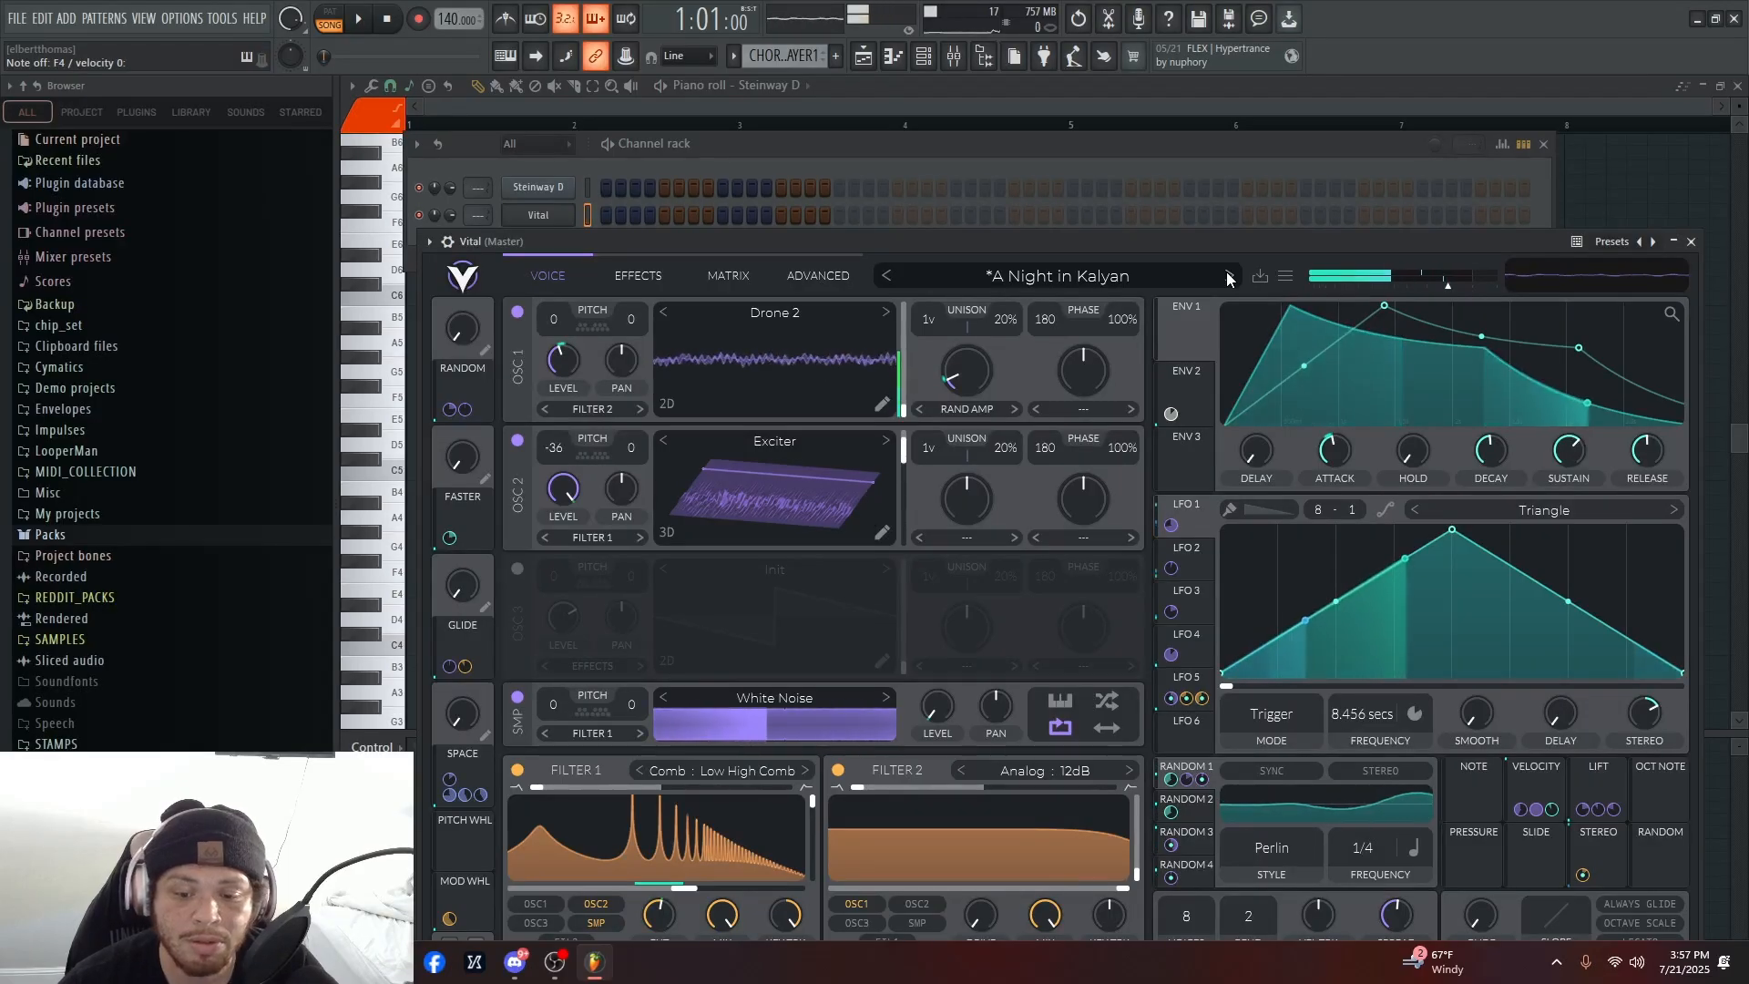
click(1228, 275)
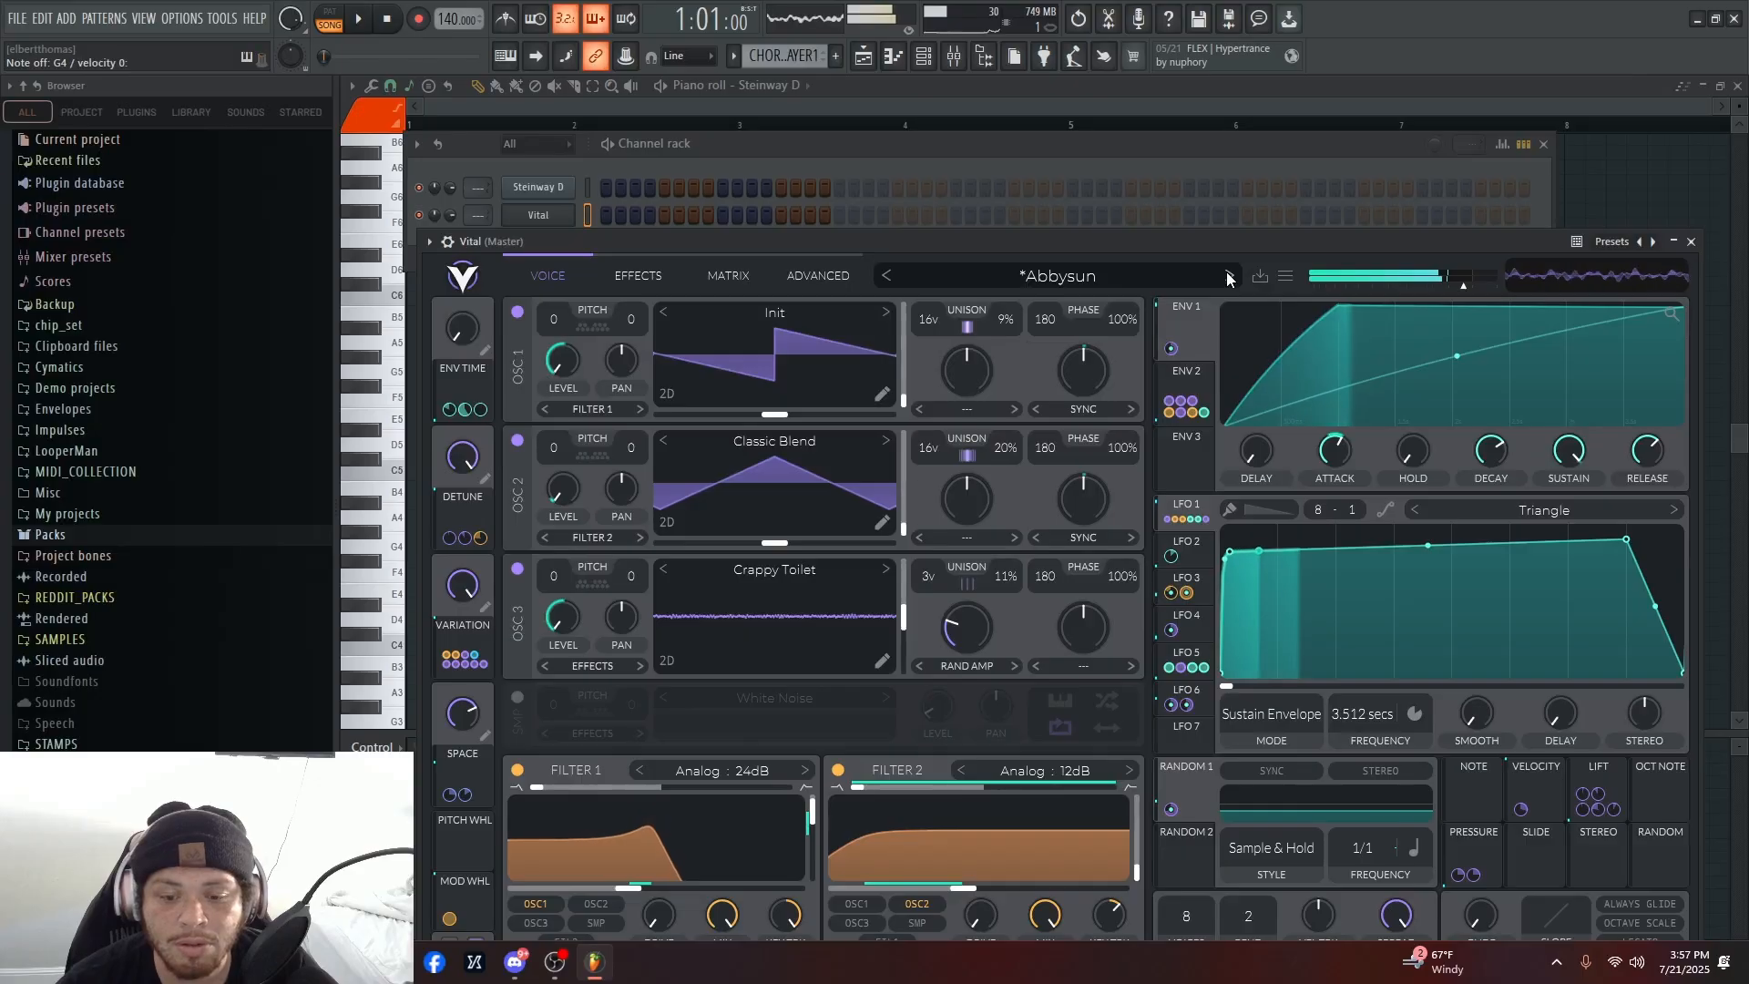
click(1228, 275)
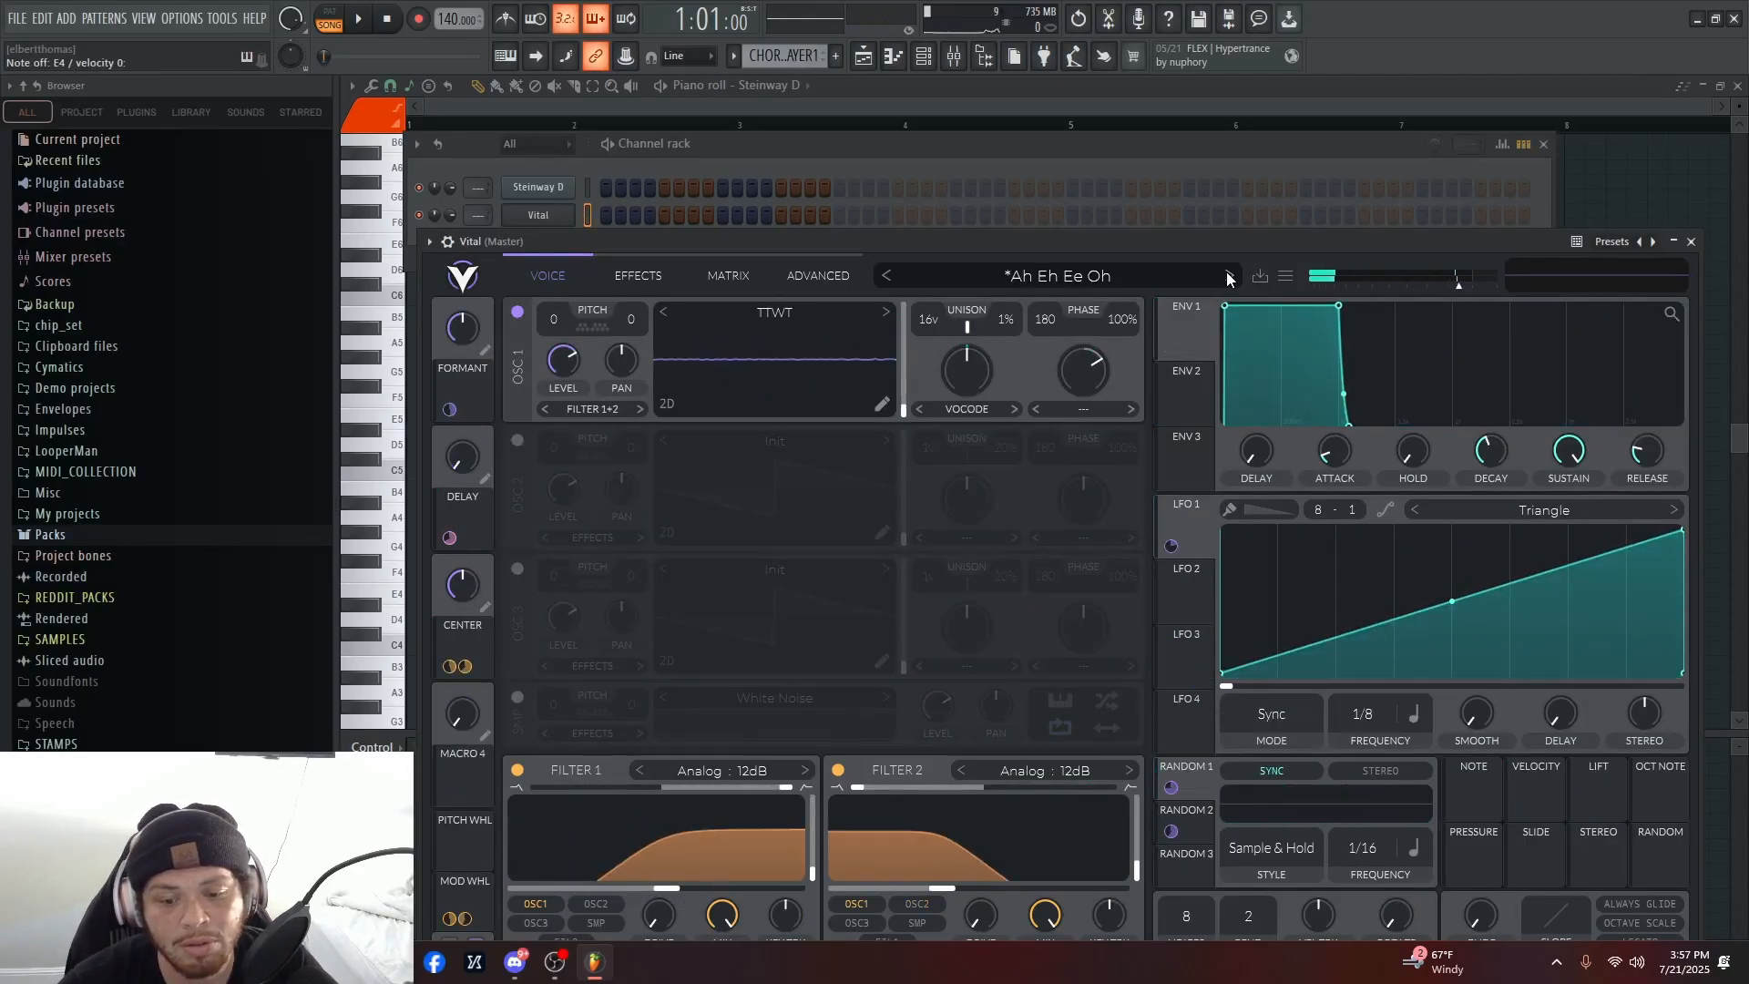
click(1228, 276)
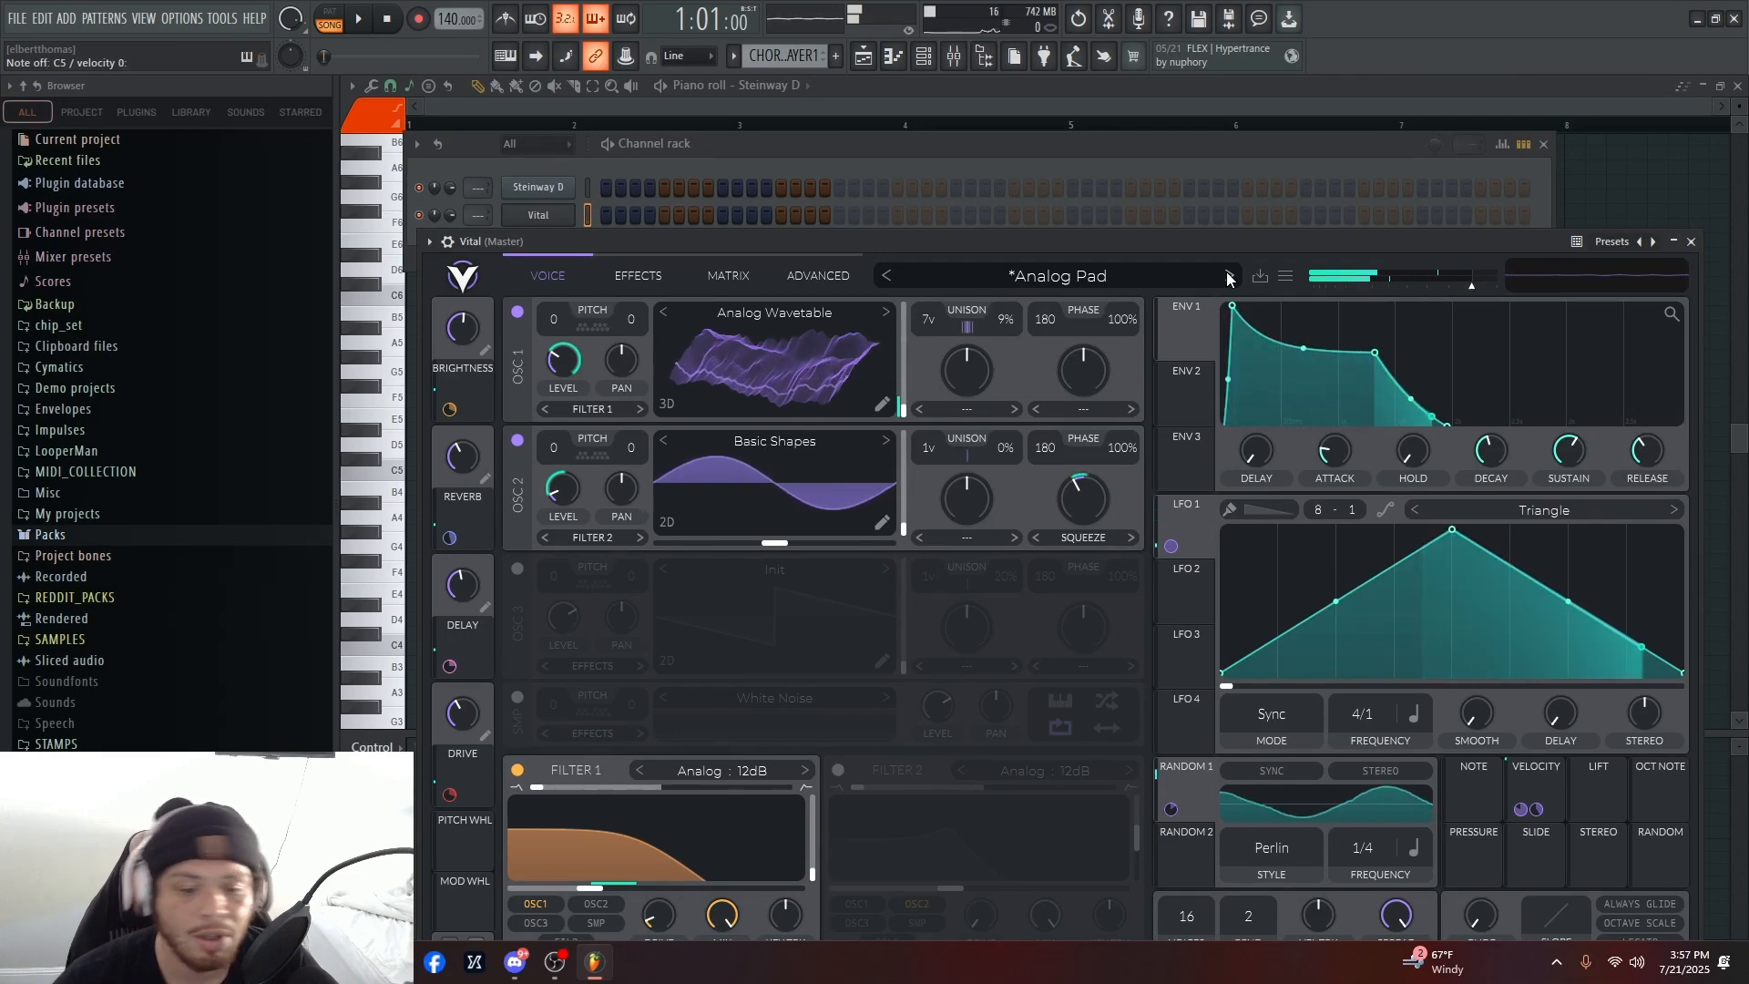
click(558, 217)
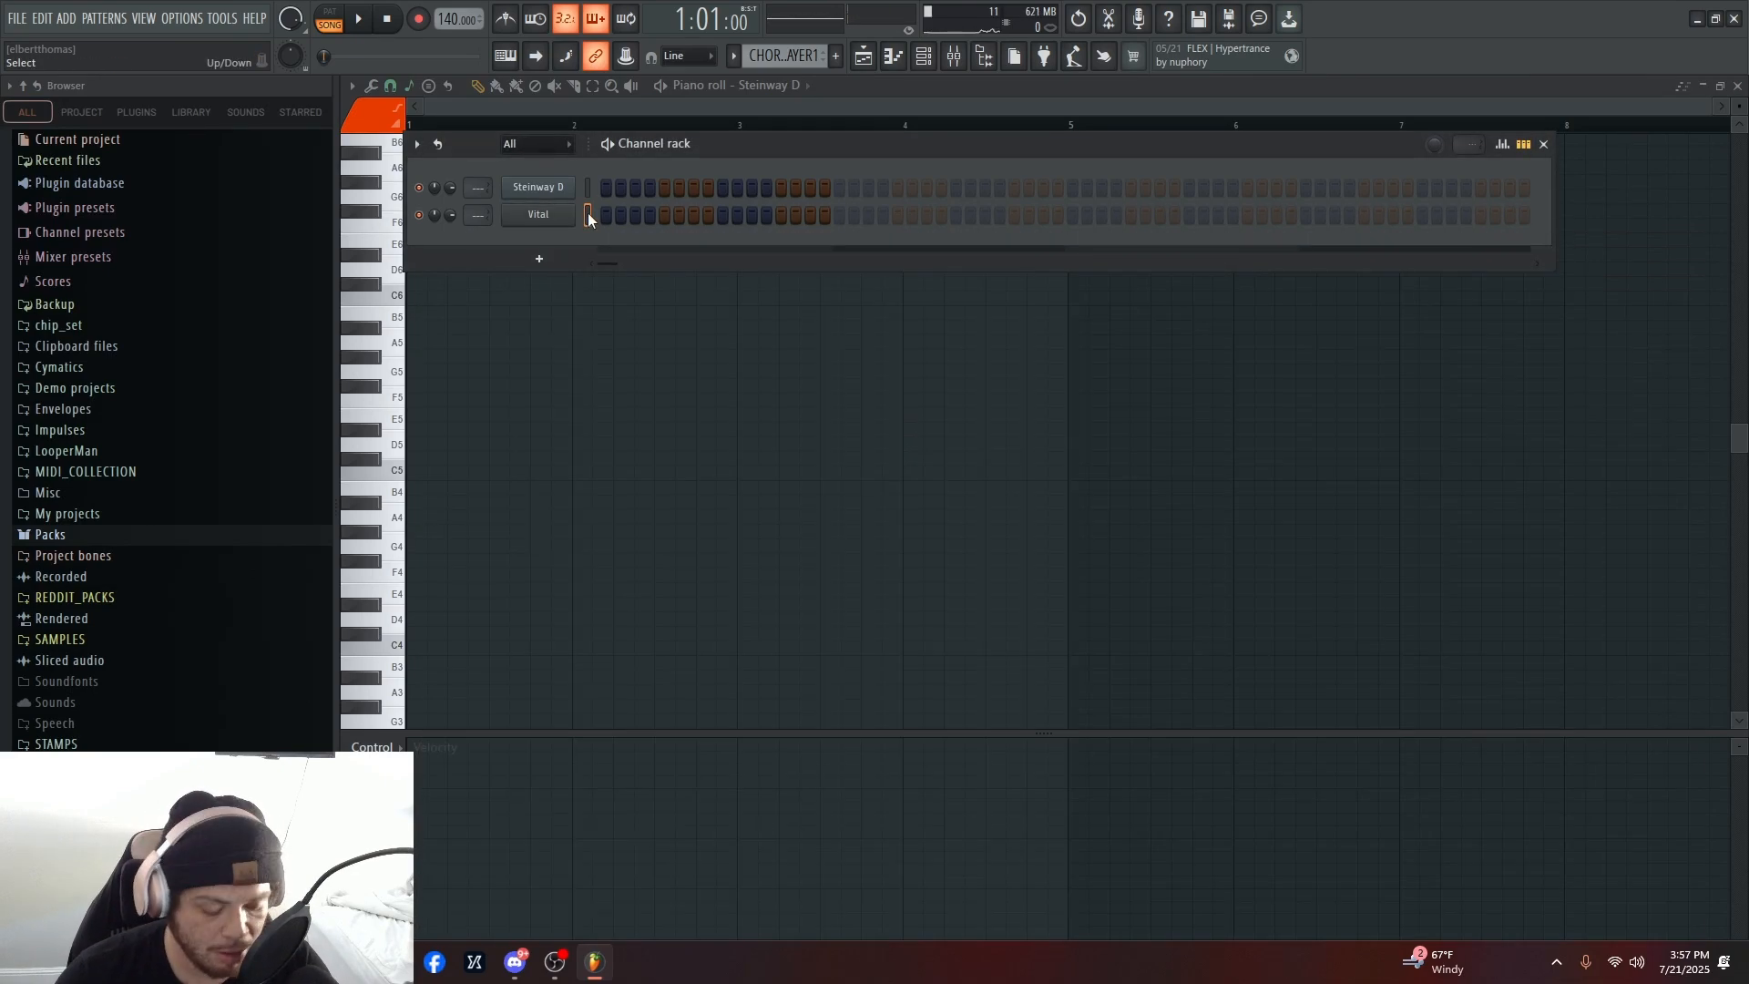
- Paste the copied chords at bar 1 of Vital's piano roll in CHORDS_LAYER1, and play the arrangement in the playlist
click(922, 56)
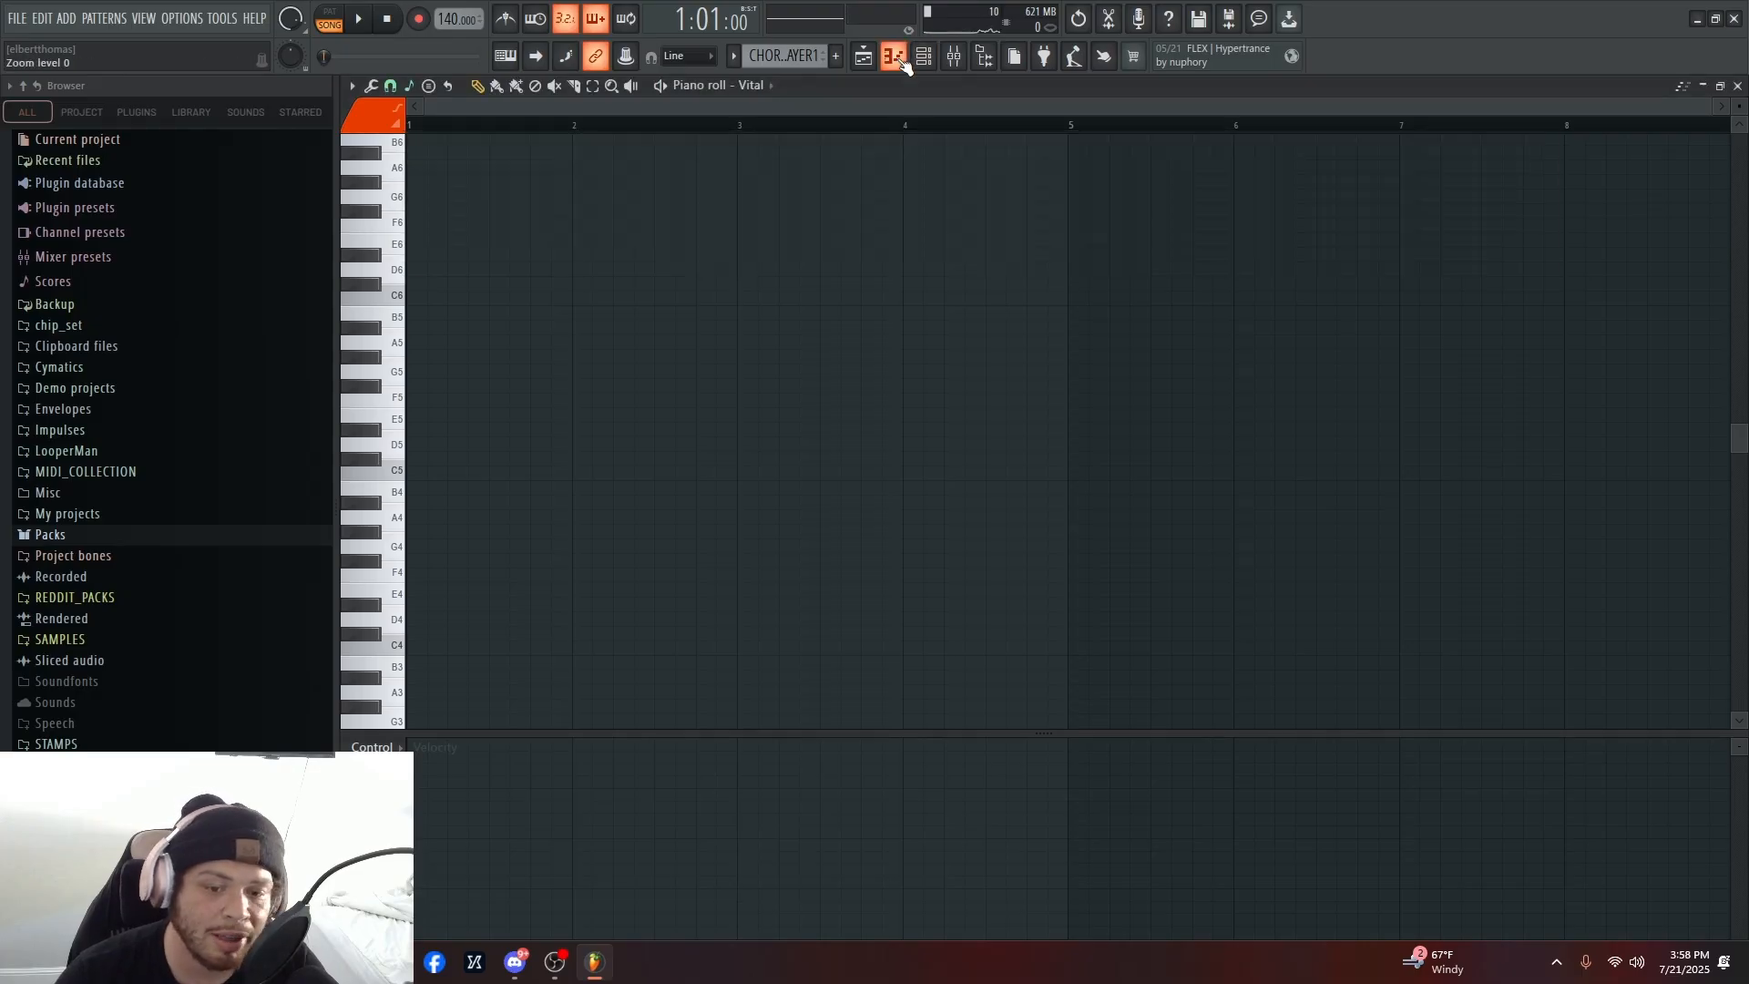
click(864, 55)
click(892, 56)
click(923, 57)
click(954, 56)
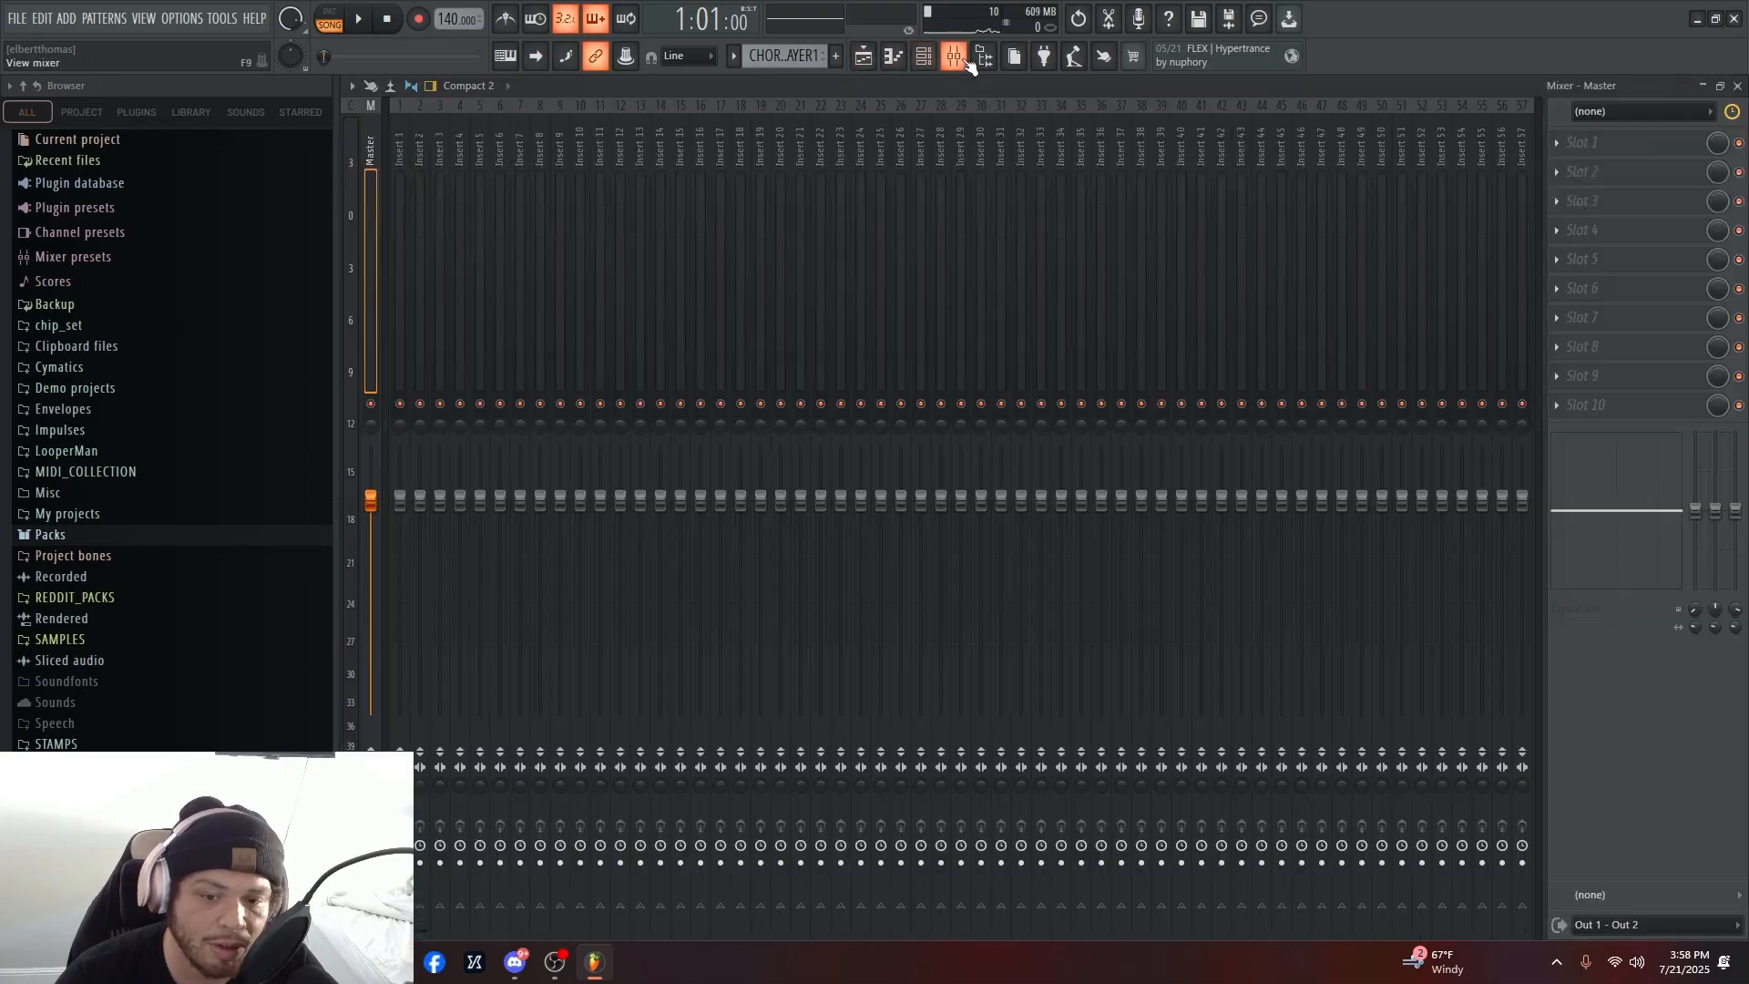
click(983, 56)
click(863, 57)
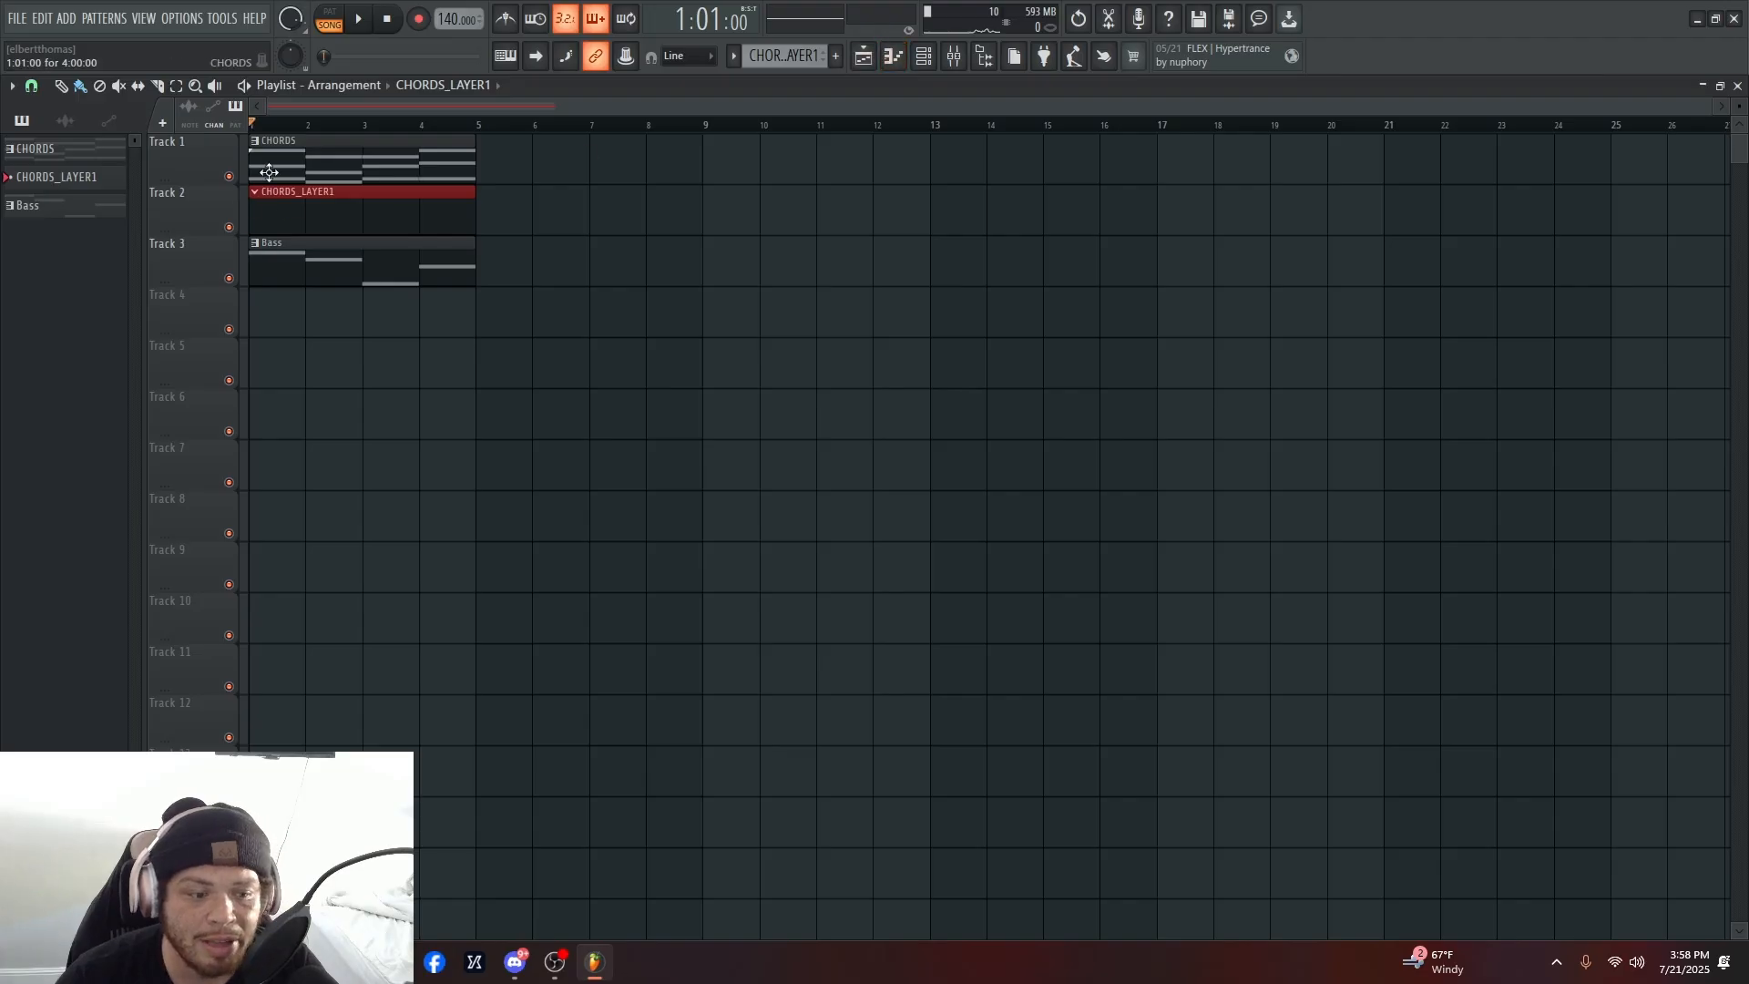
click(893, 57)
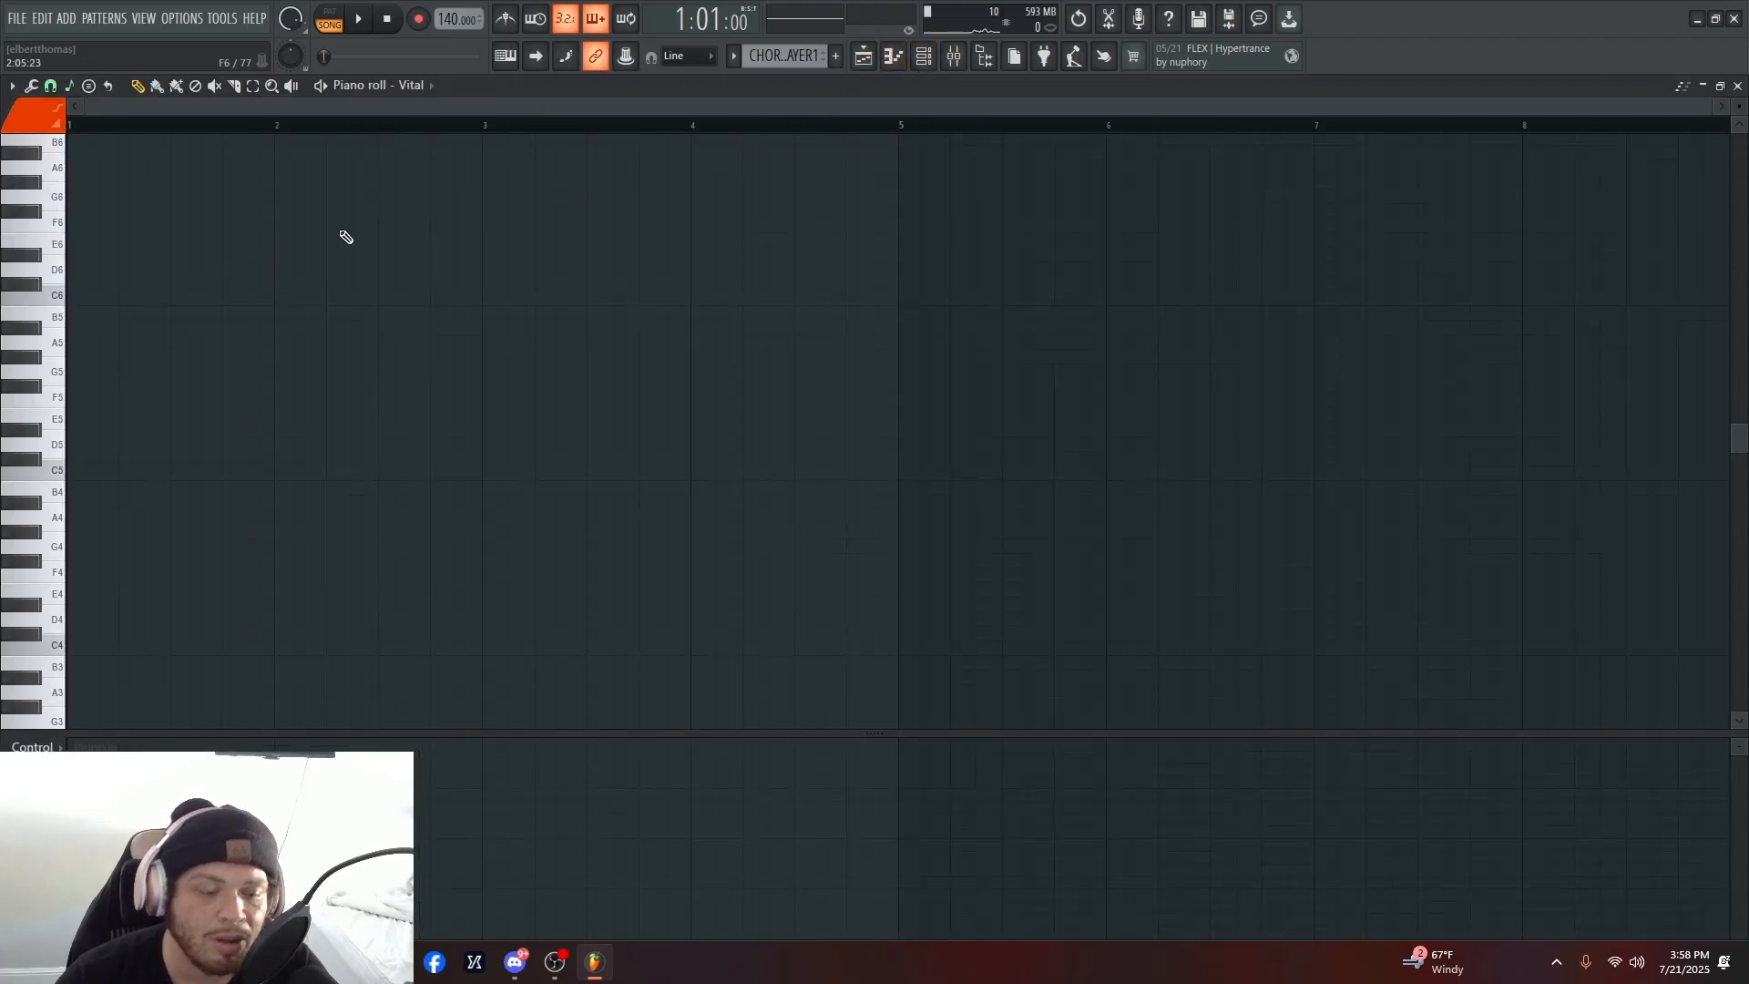
key(space)
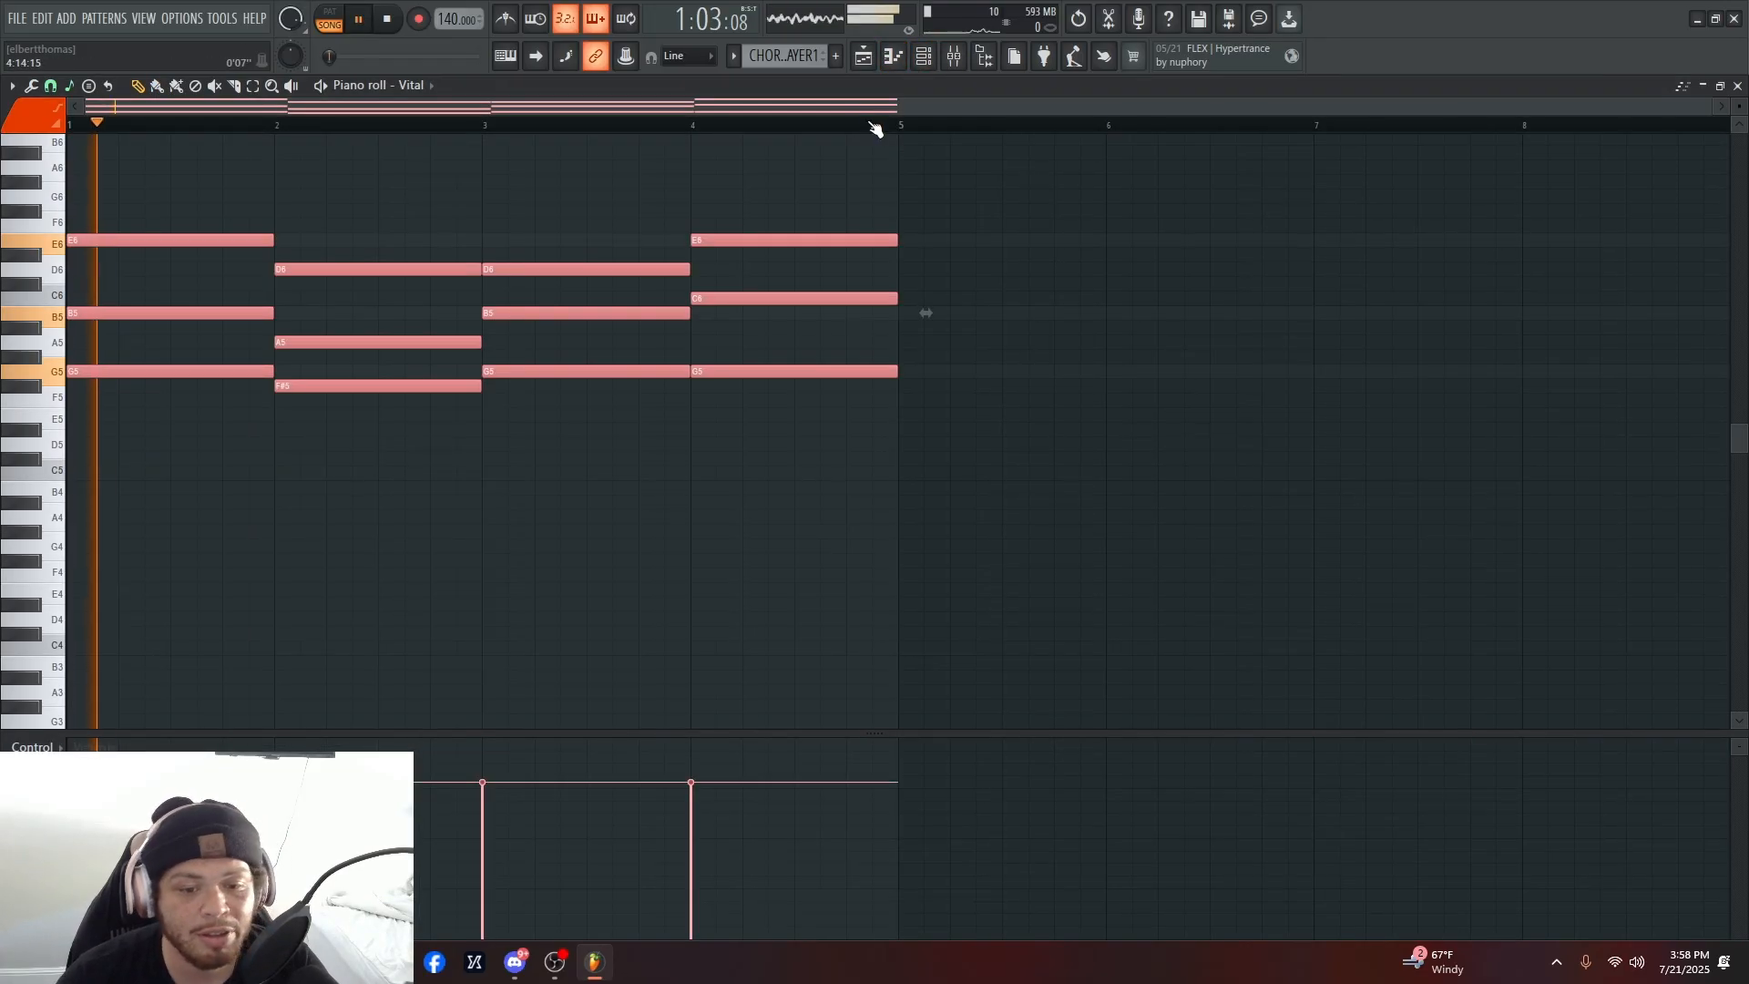
click(875, 57)
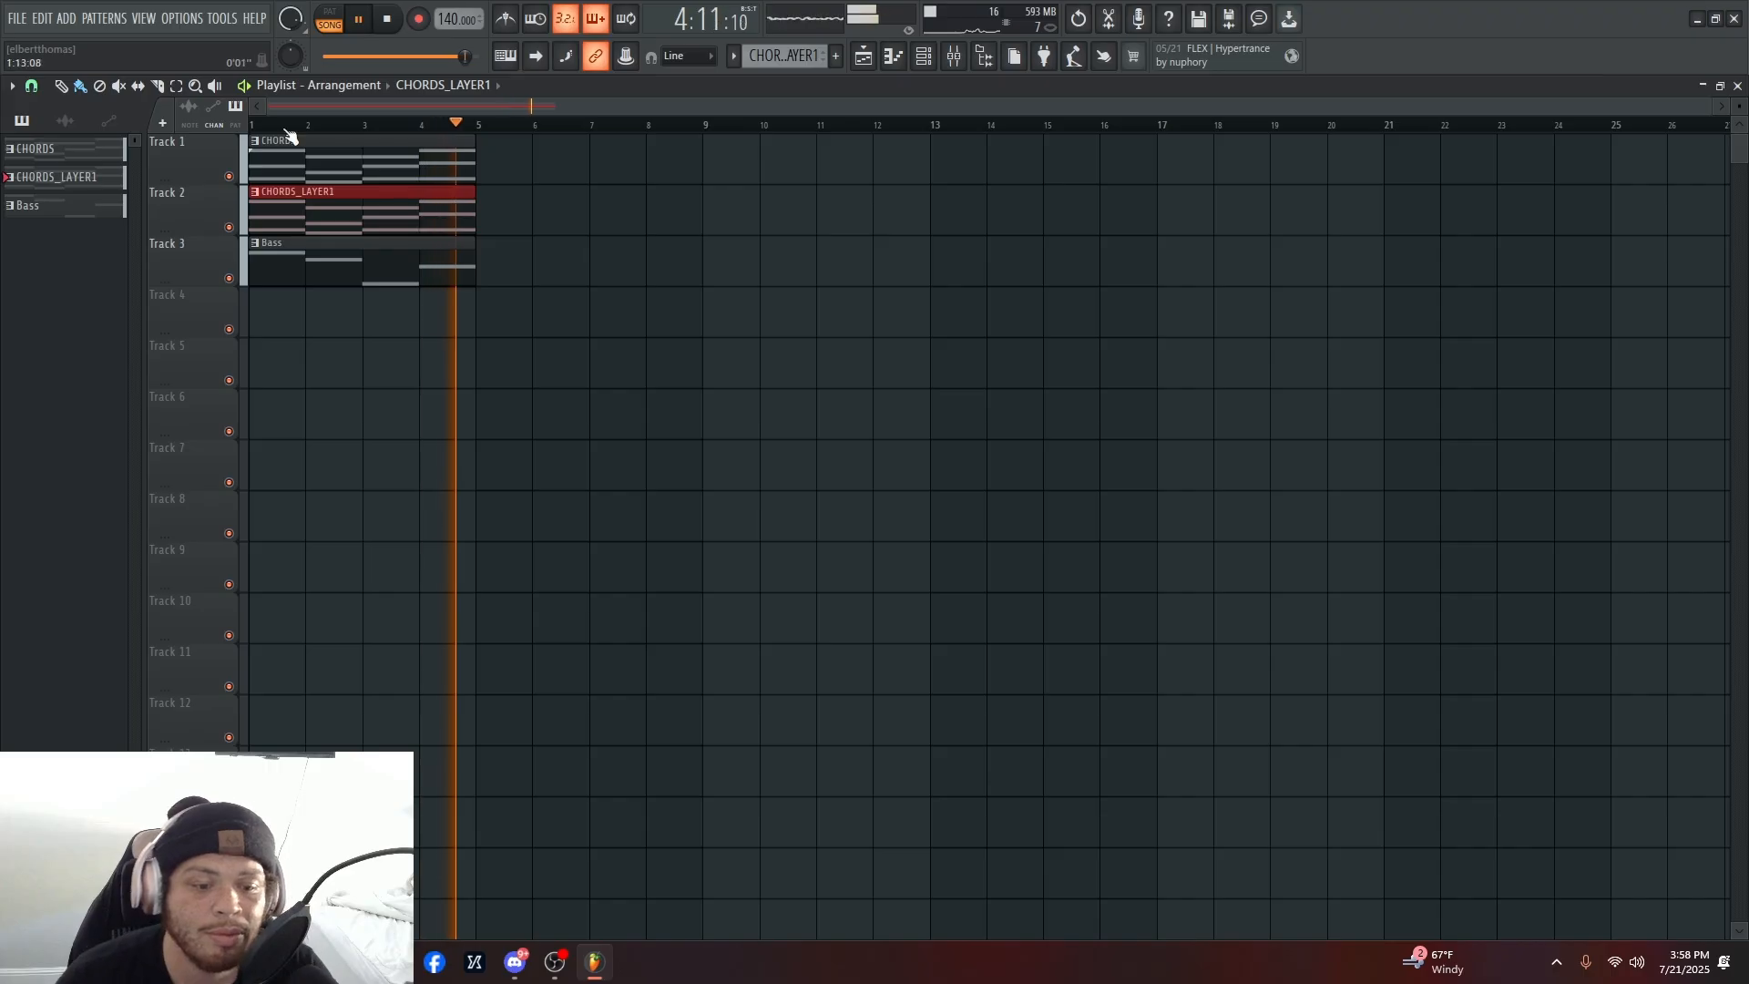
key(space)
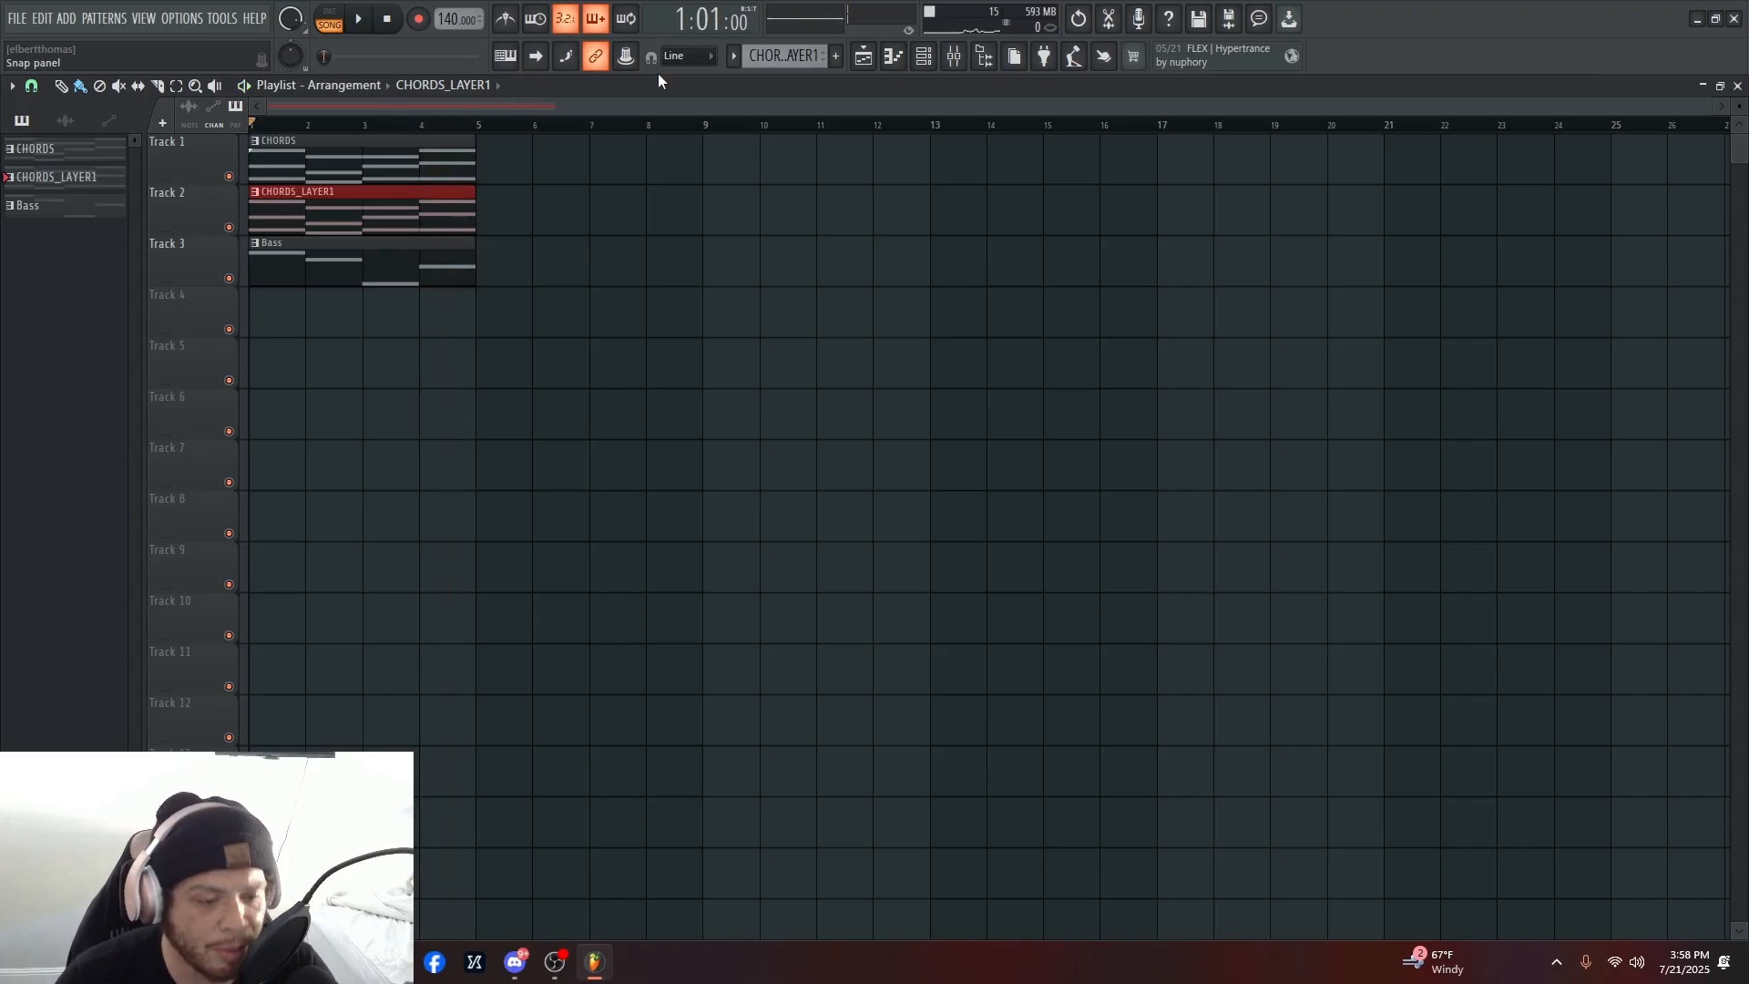
- Play the arrangement with Track 2 muted, and unmute it during playback to compare the sound
click(229, 227)
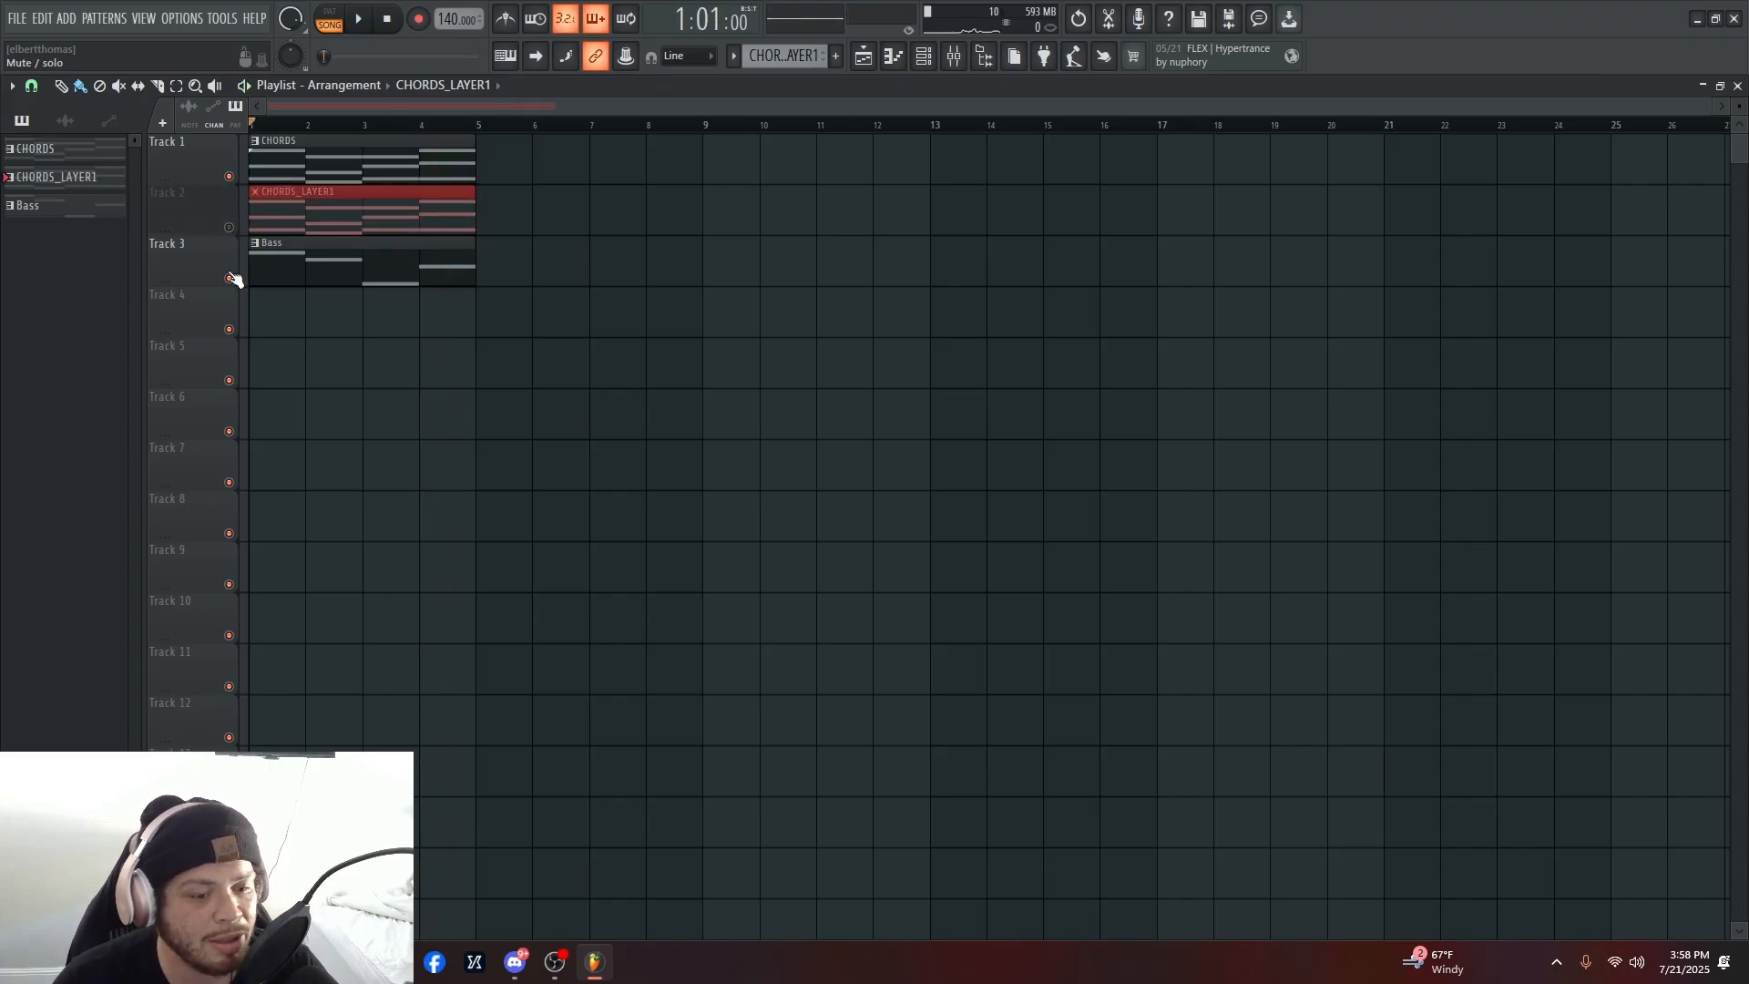
key(space)
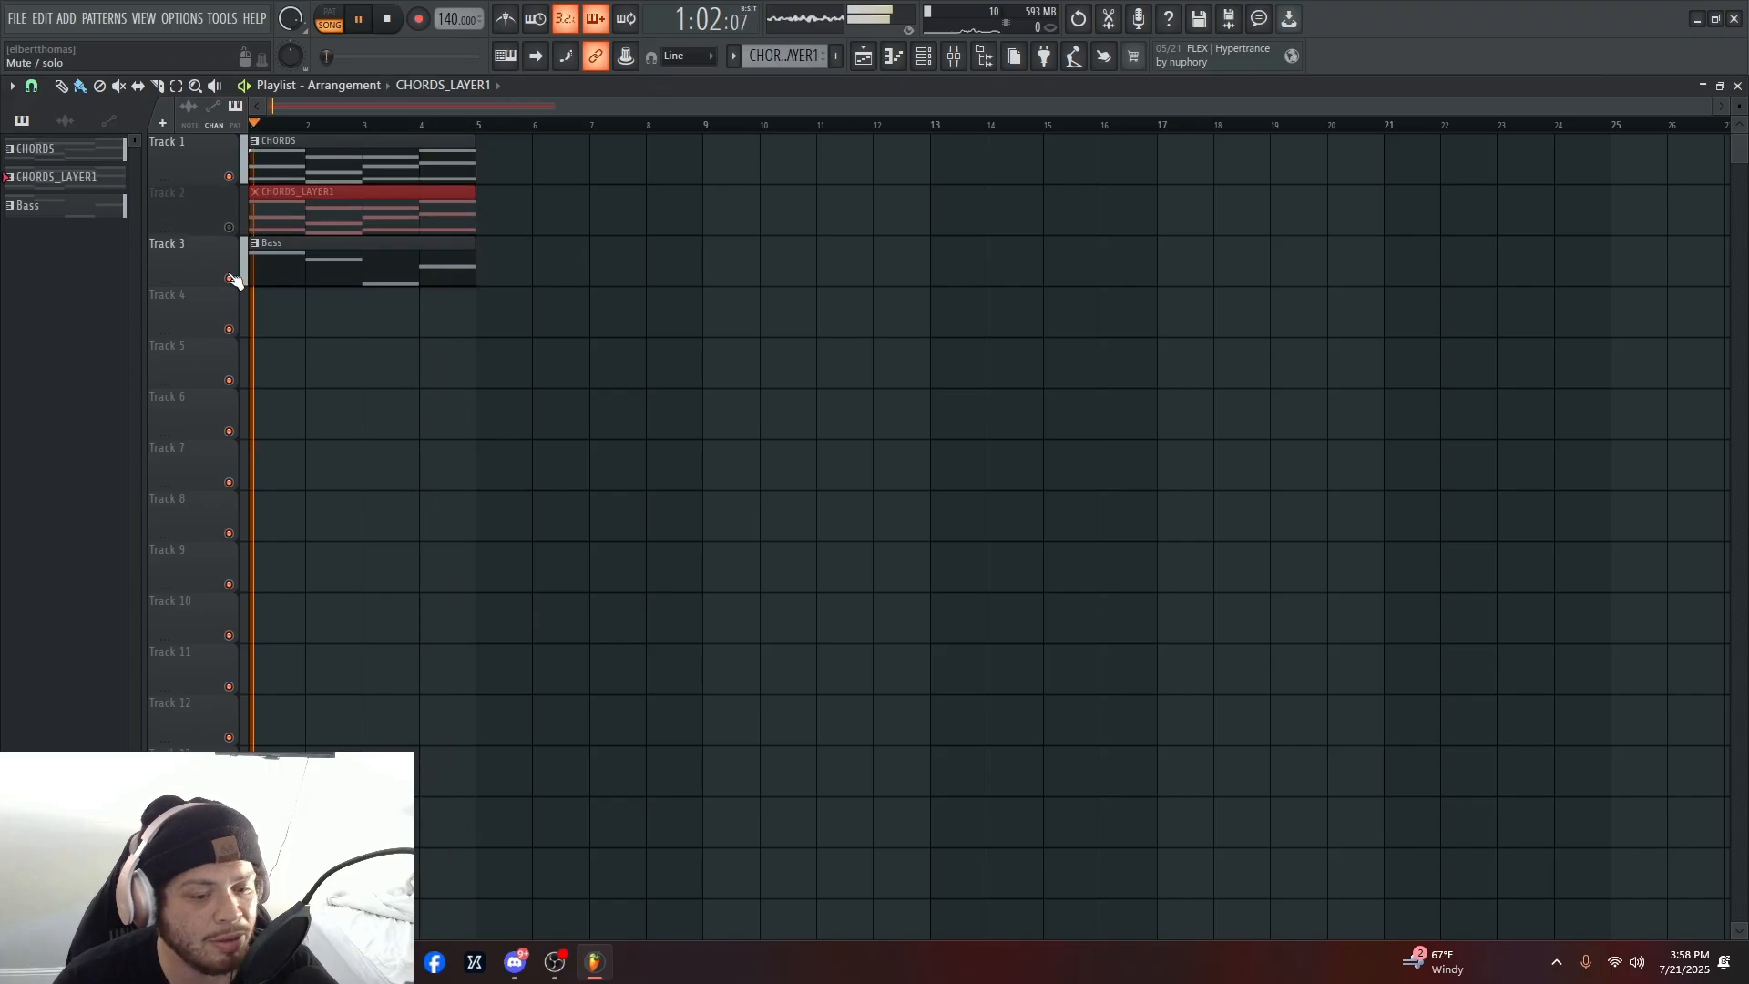
click(229, 226)
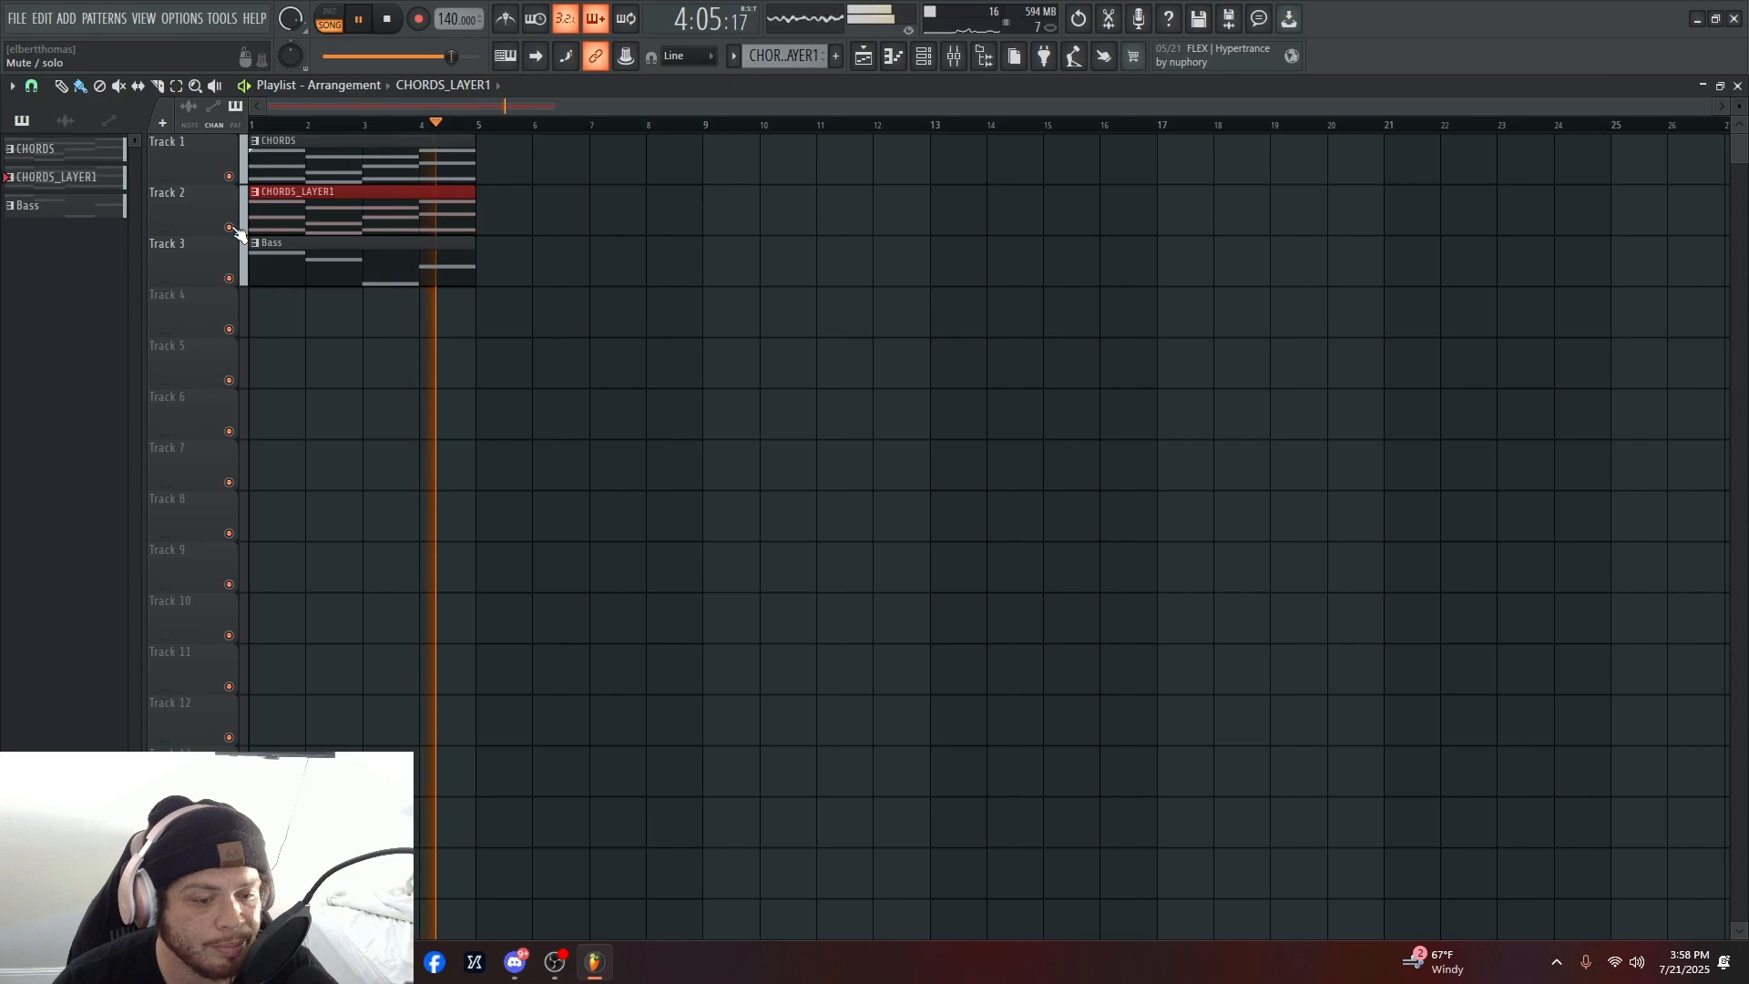
key(space)
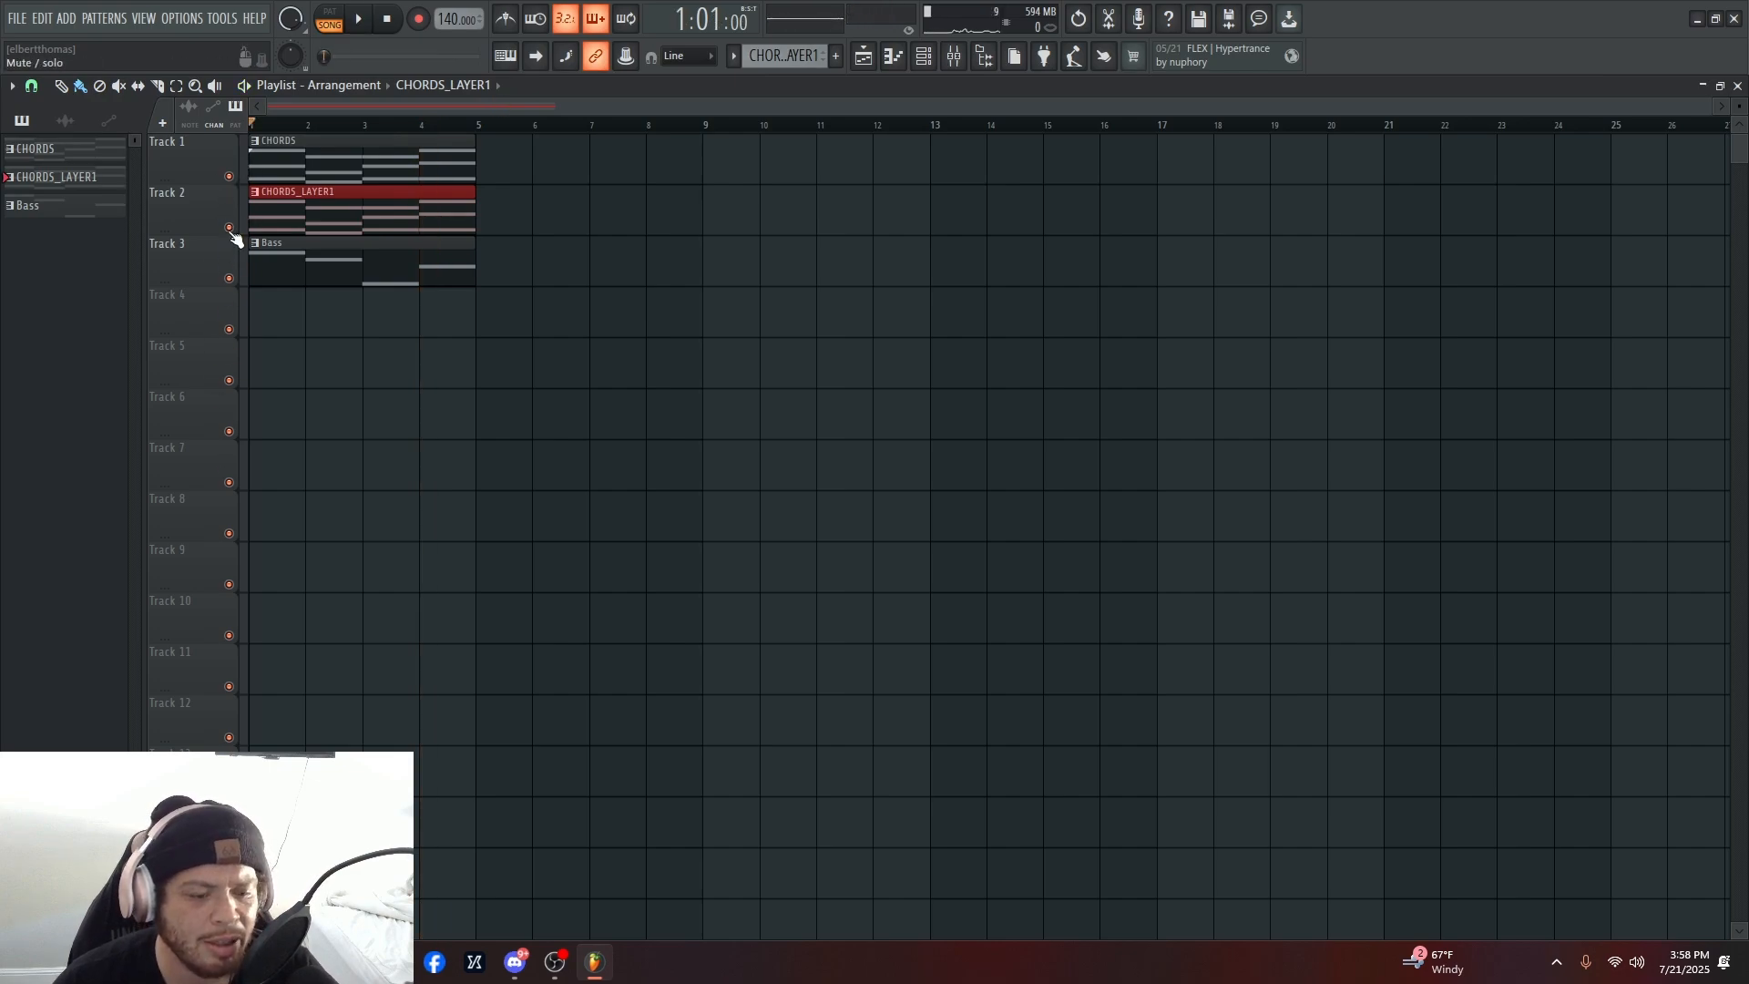
- Demonstrate Track 2's mute and solo by switching each one on and off
click(228, 226)
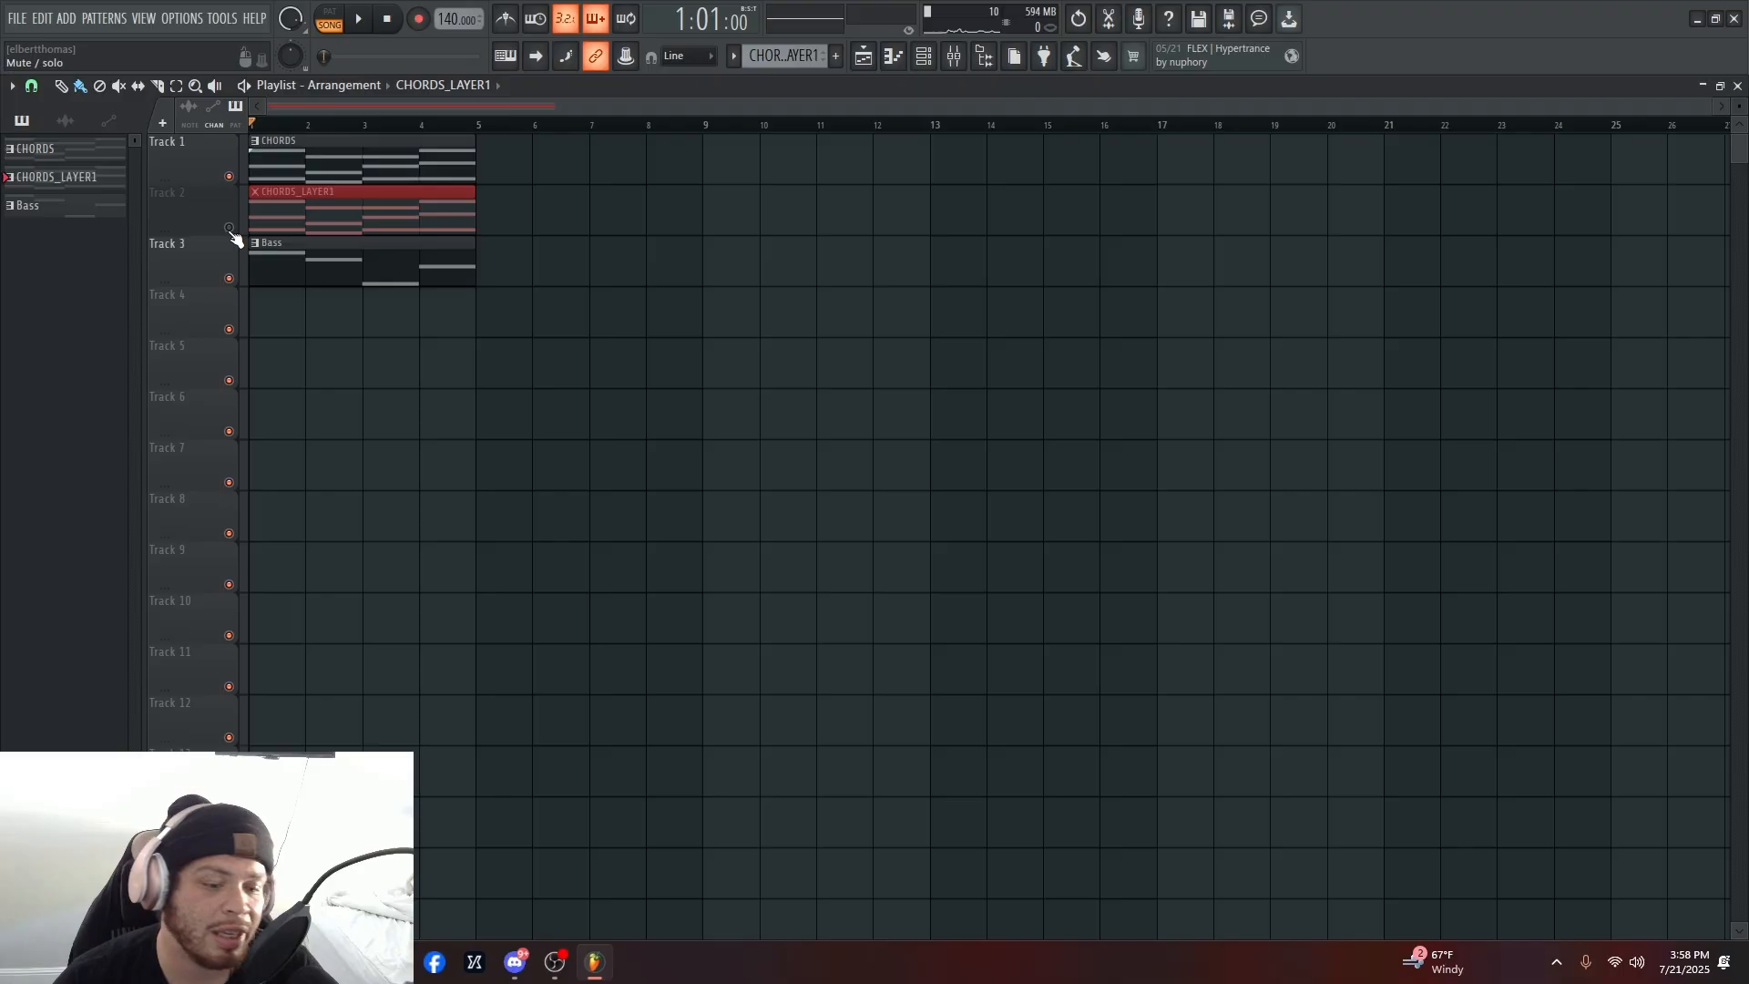
click(229, 227)
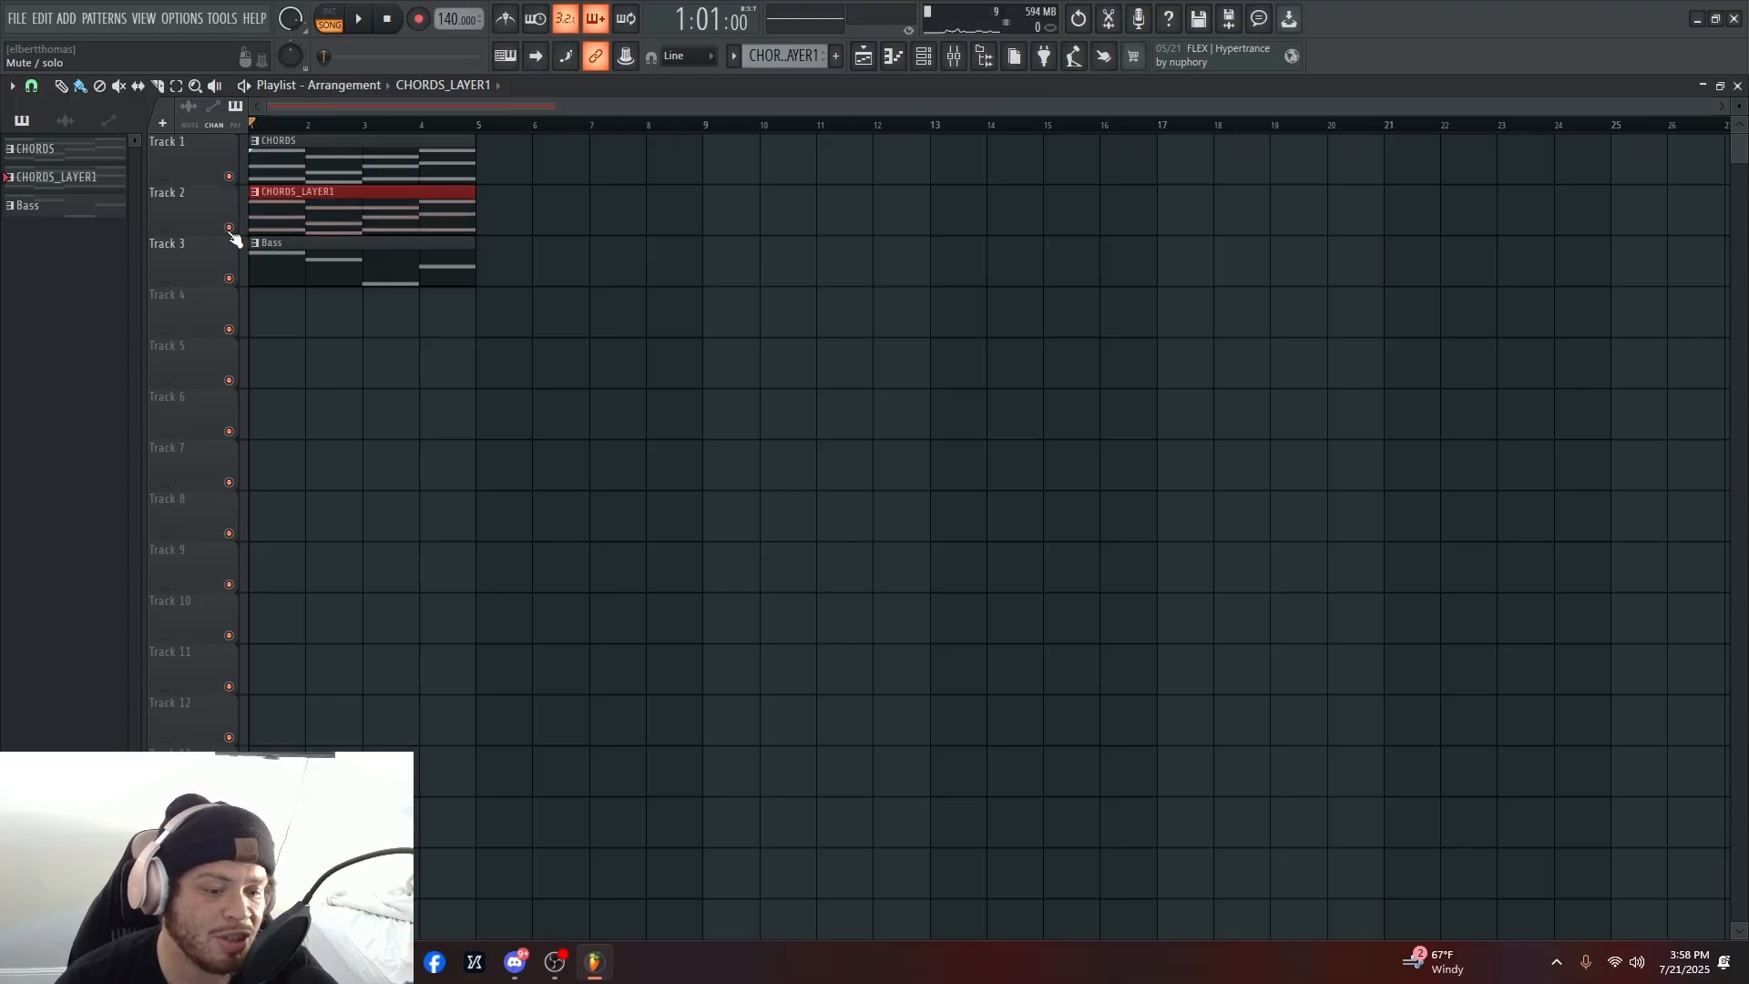
right_click(229, 227)
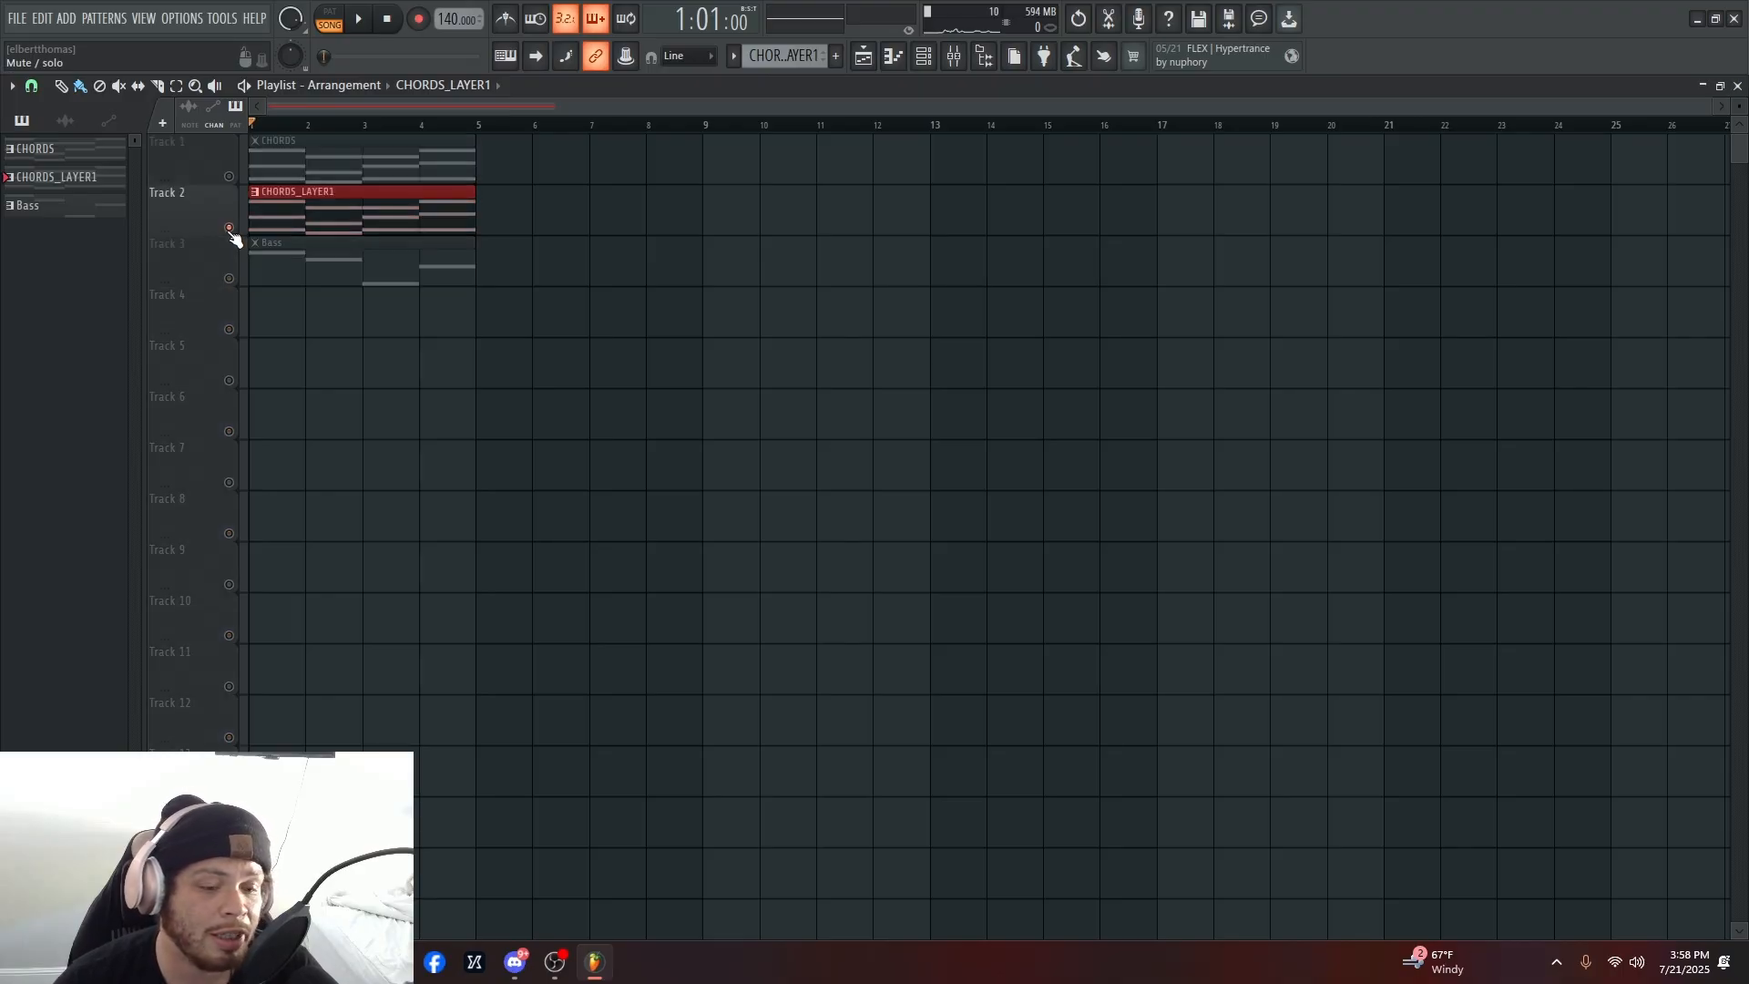
right_click(228, 227)
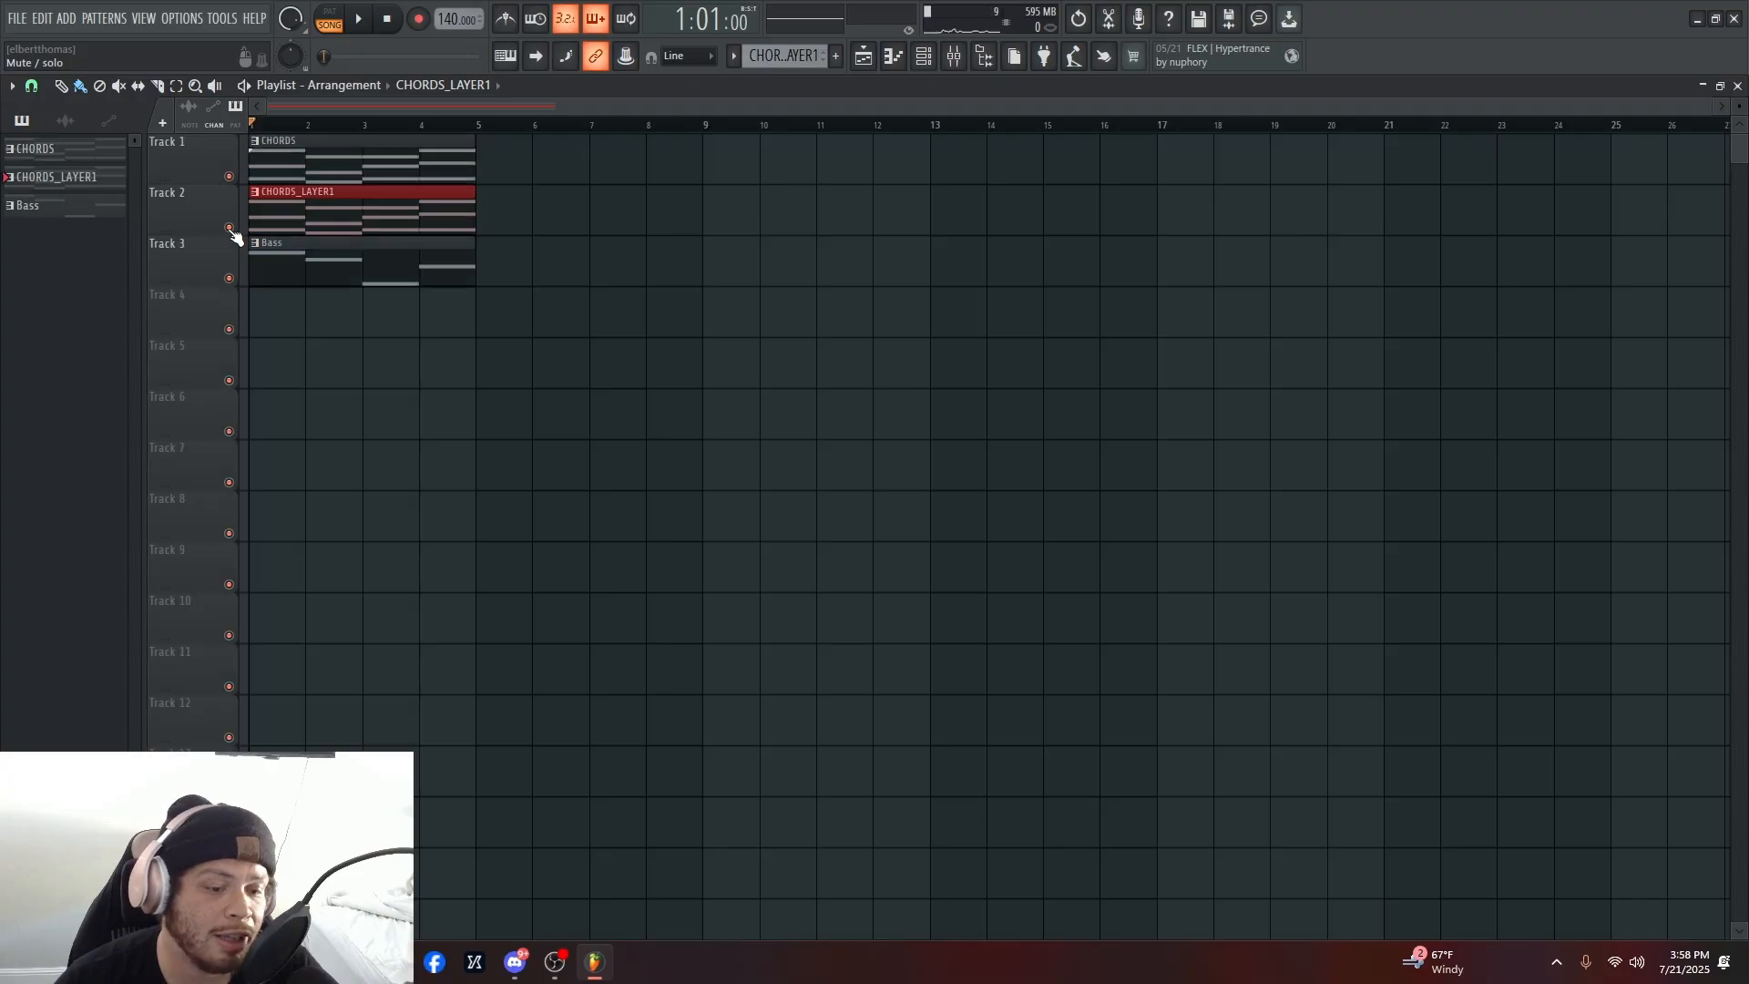
- Listen to CHORDS_LAYER1 with Track 2 soloed, unsoloed, muted and unmuted during playback, and stop the song
right_click(228, 227)
key(space)
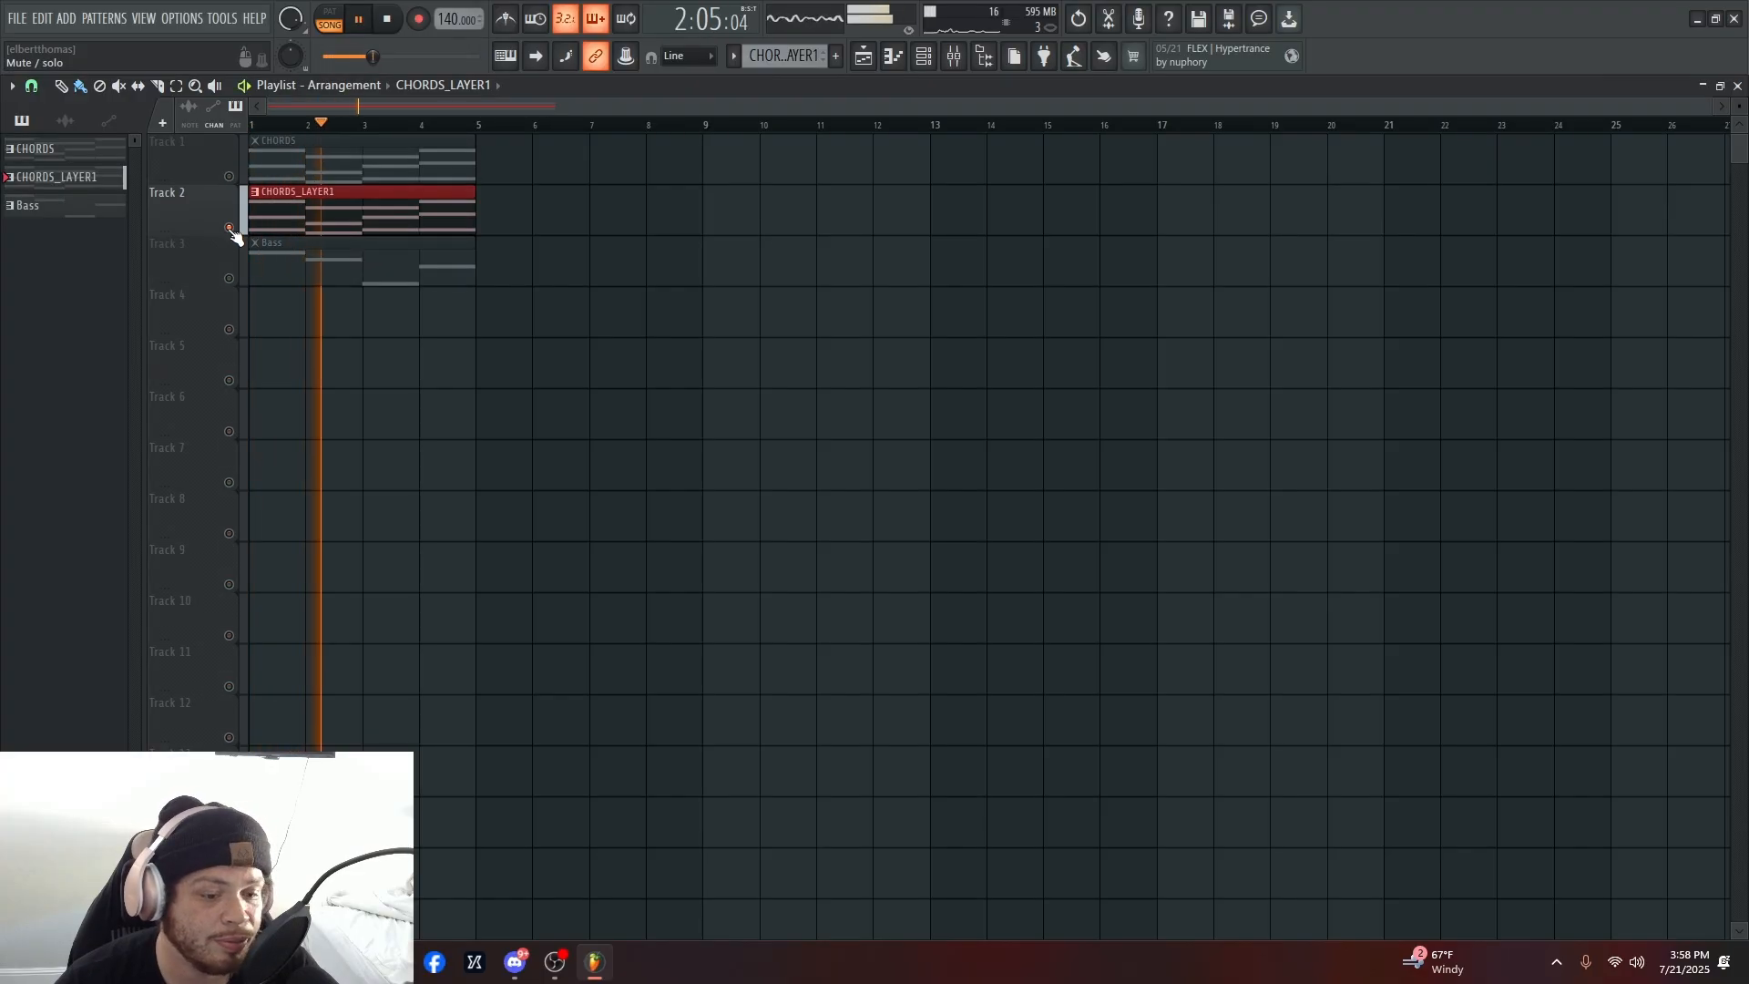
right_click(228, 227)
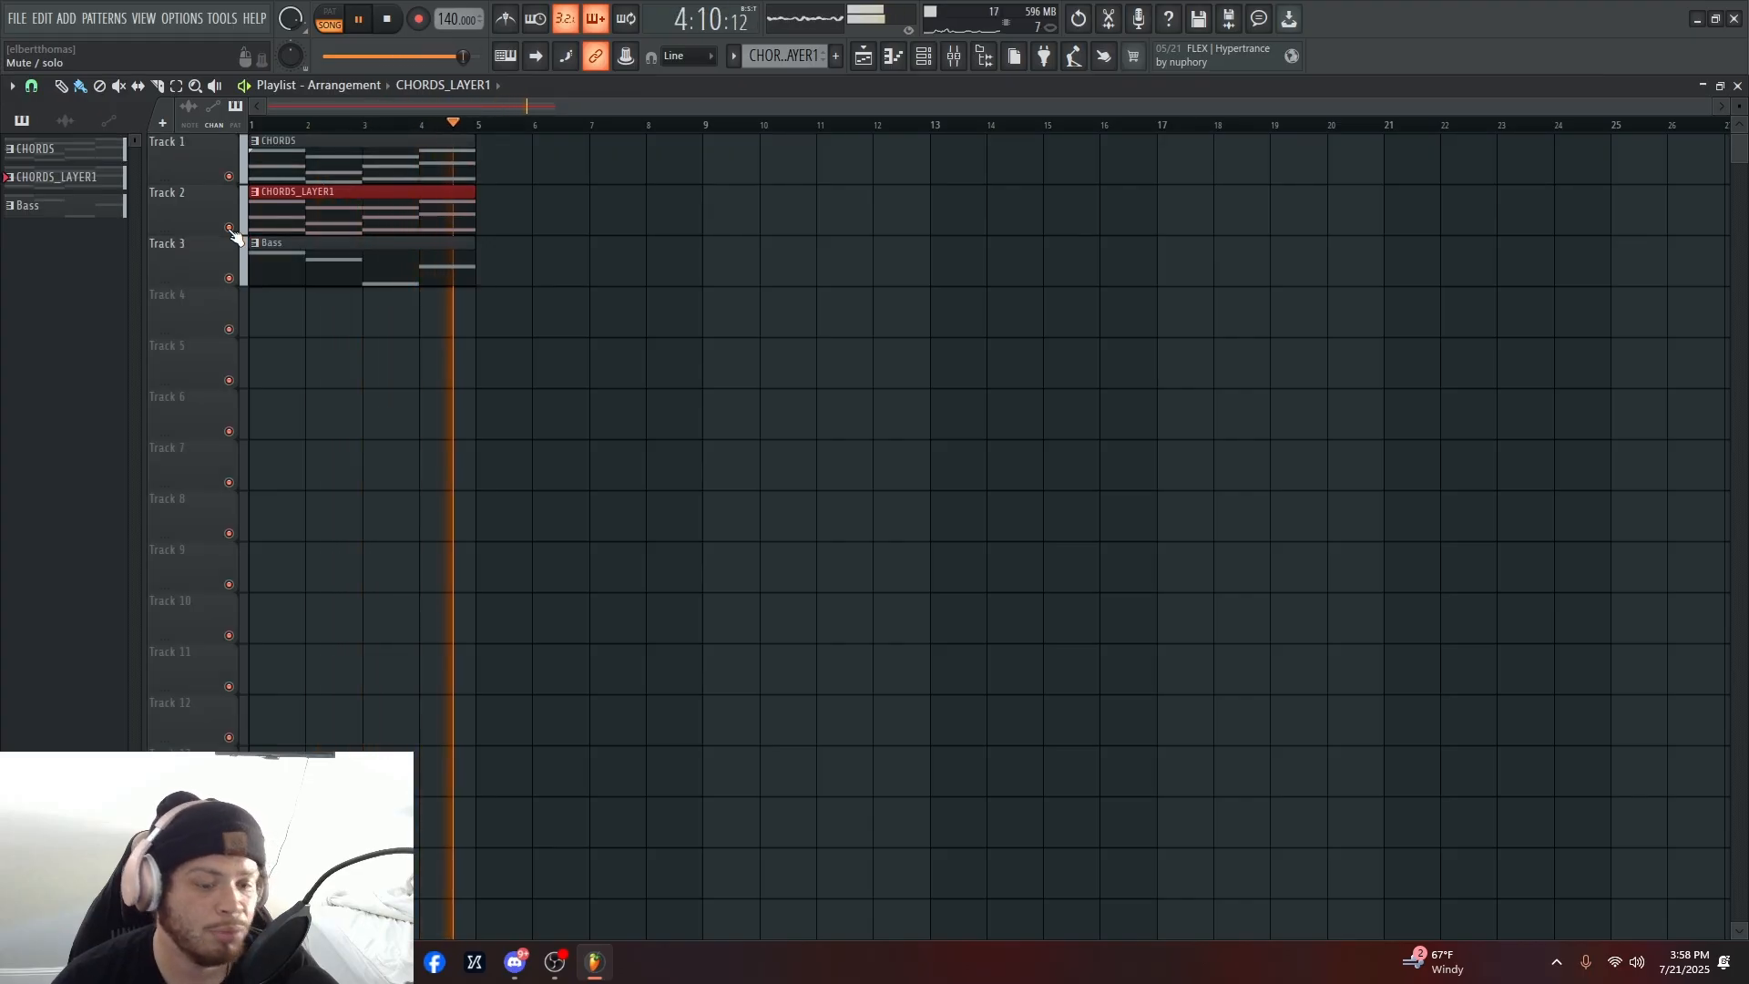
click(228, 227)
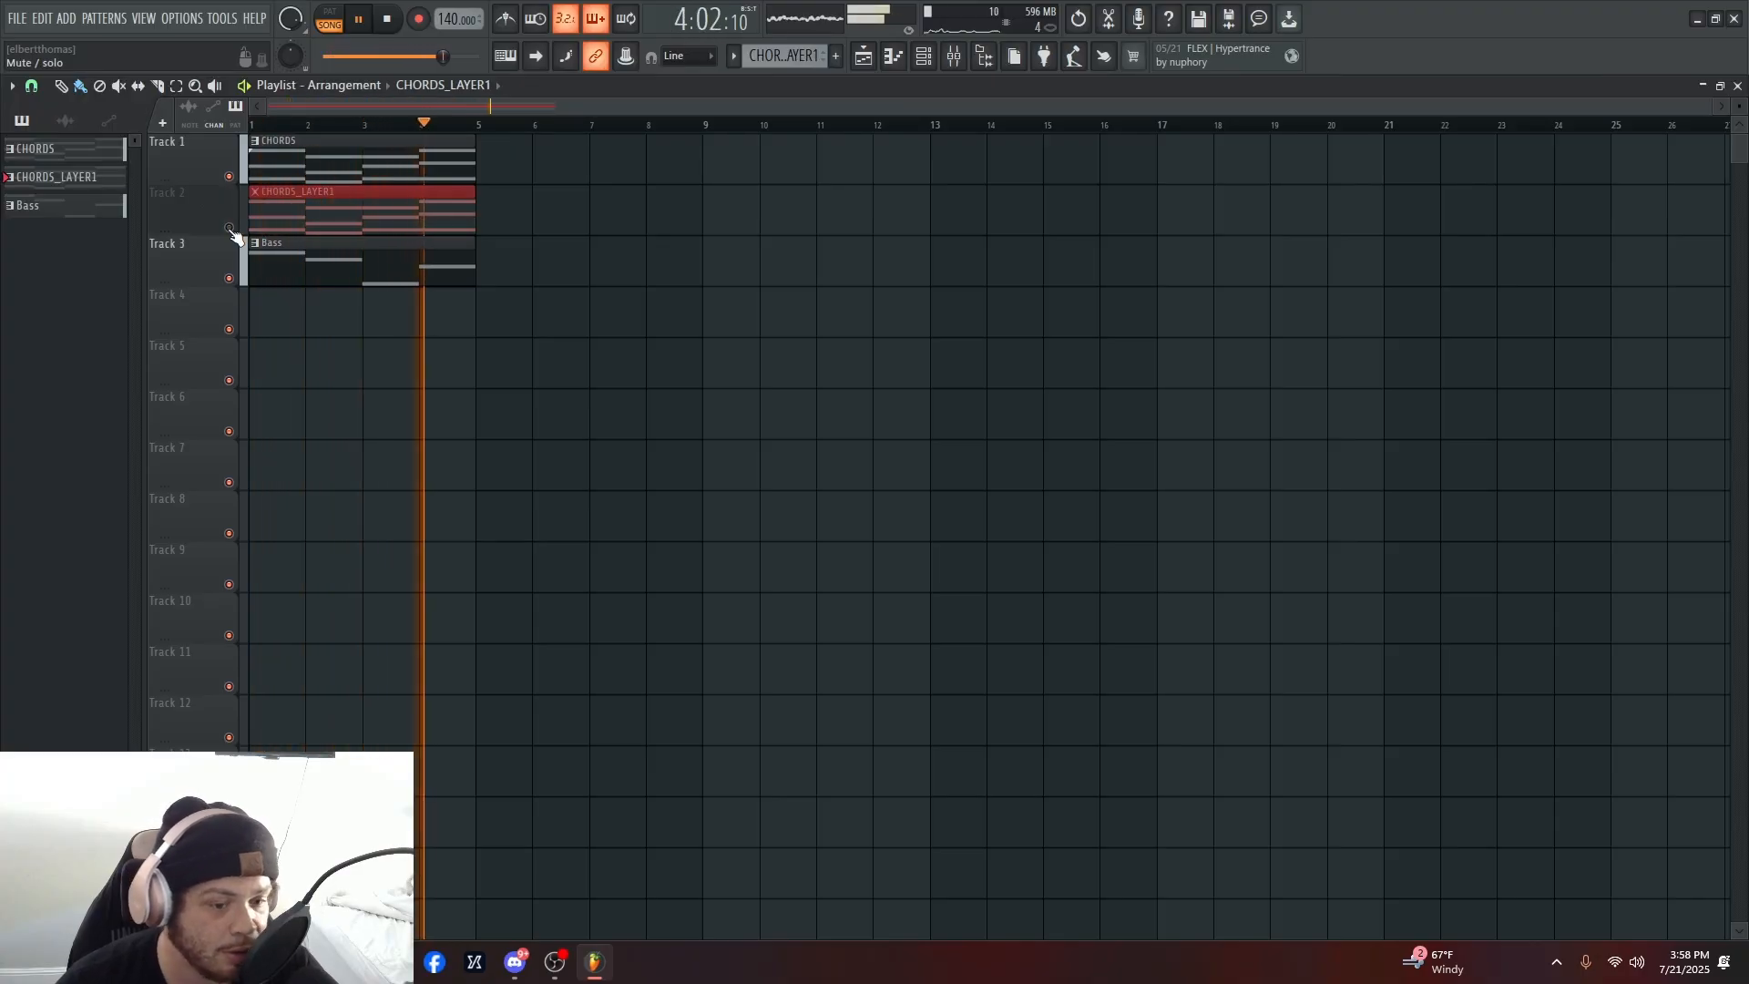
click(228, 226)
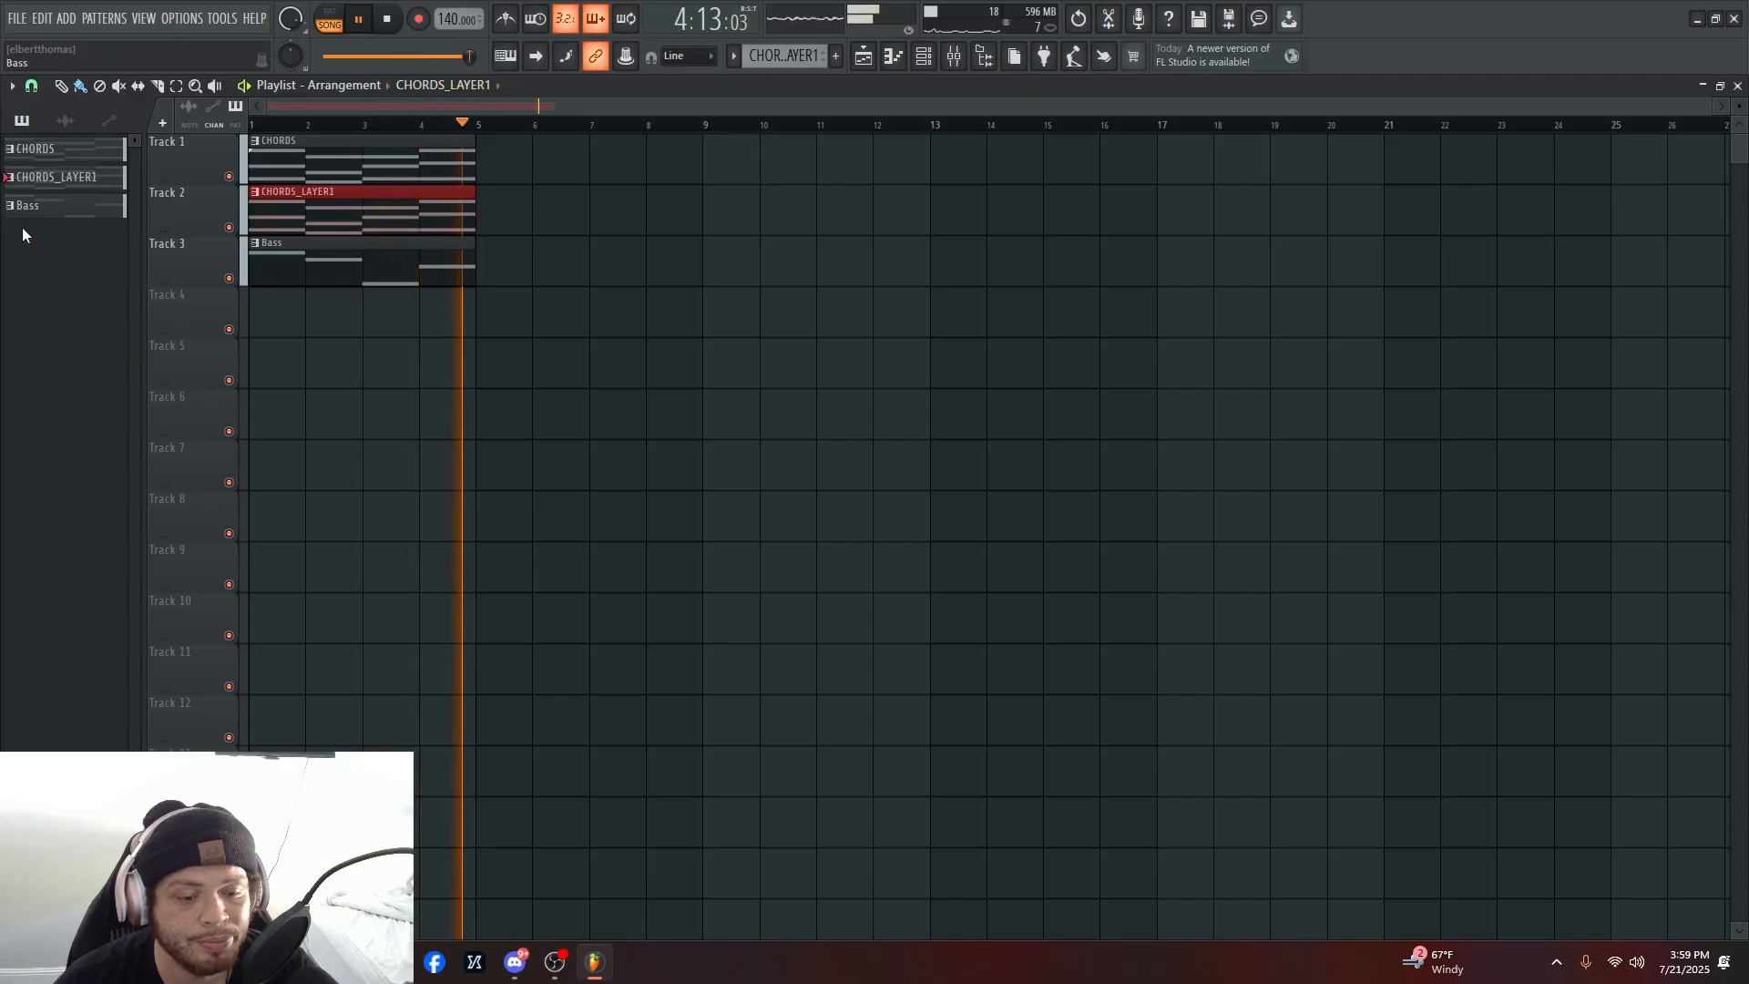
key(space)
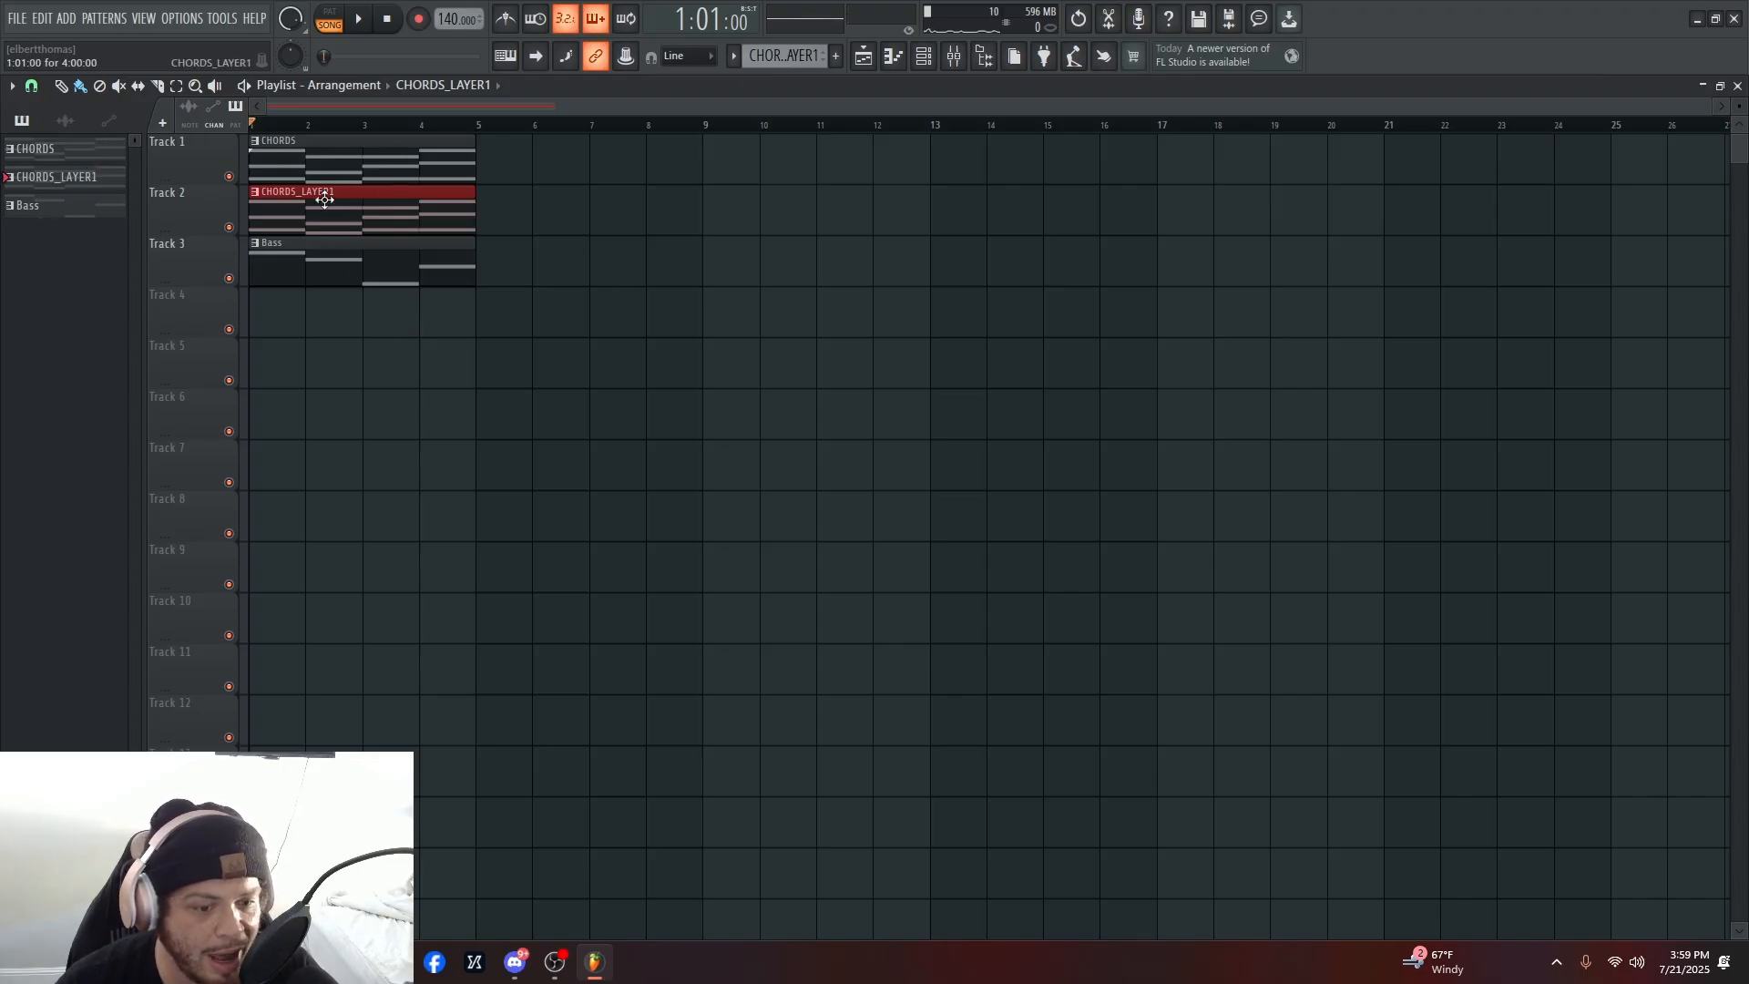
- Rename playlist Track 1 as CHORDS and Track 2 as chords layered
right_click(204, 160)
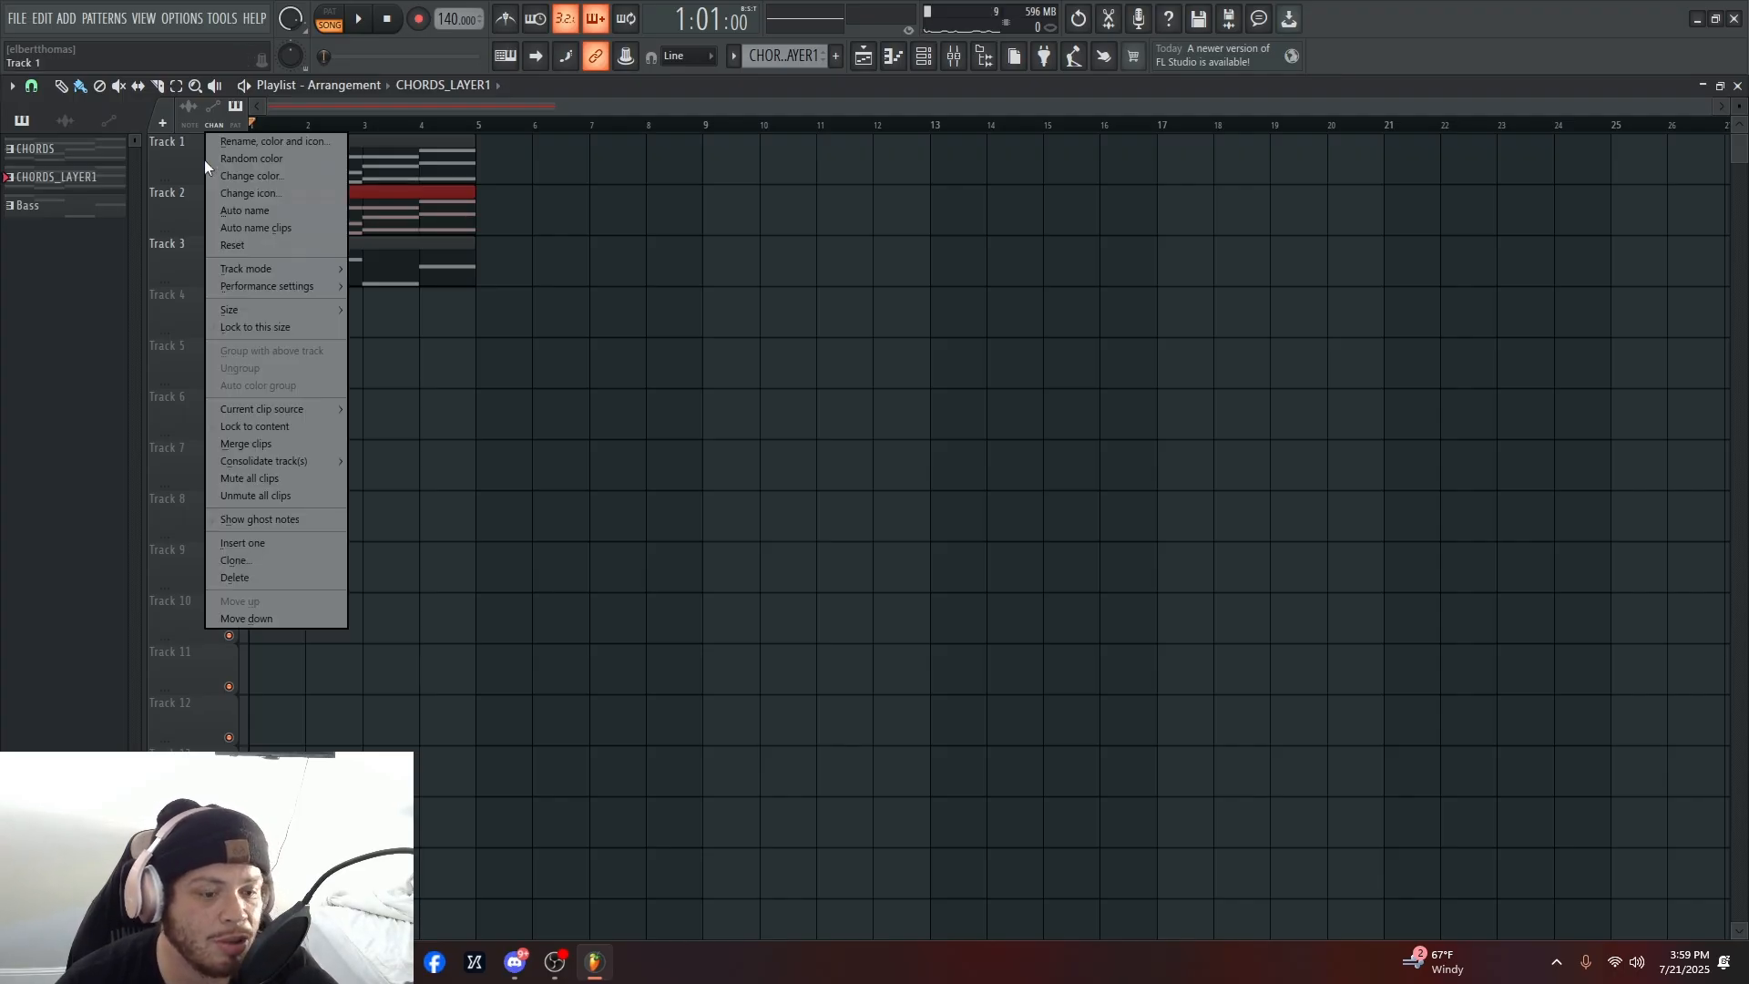
click(274, 142)
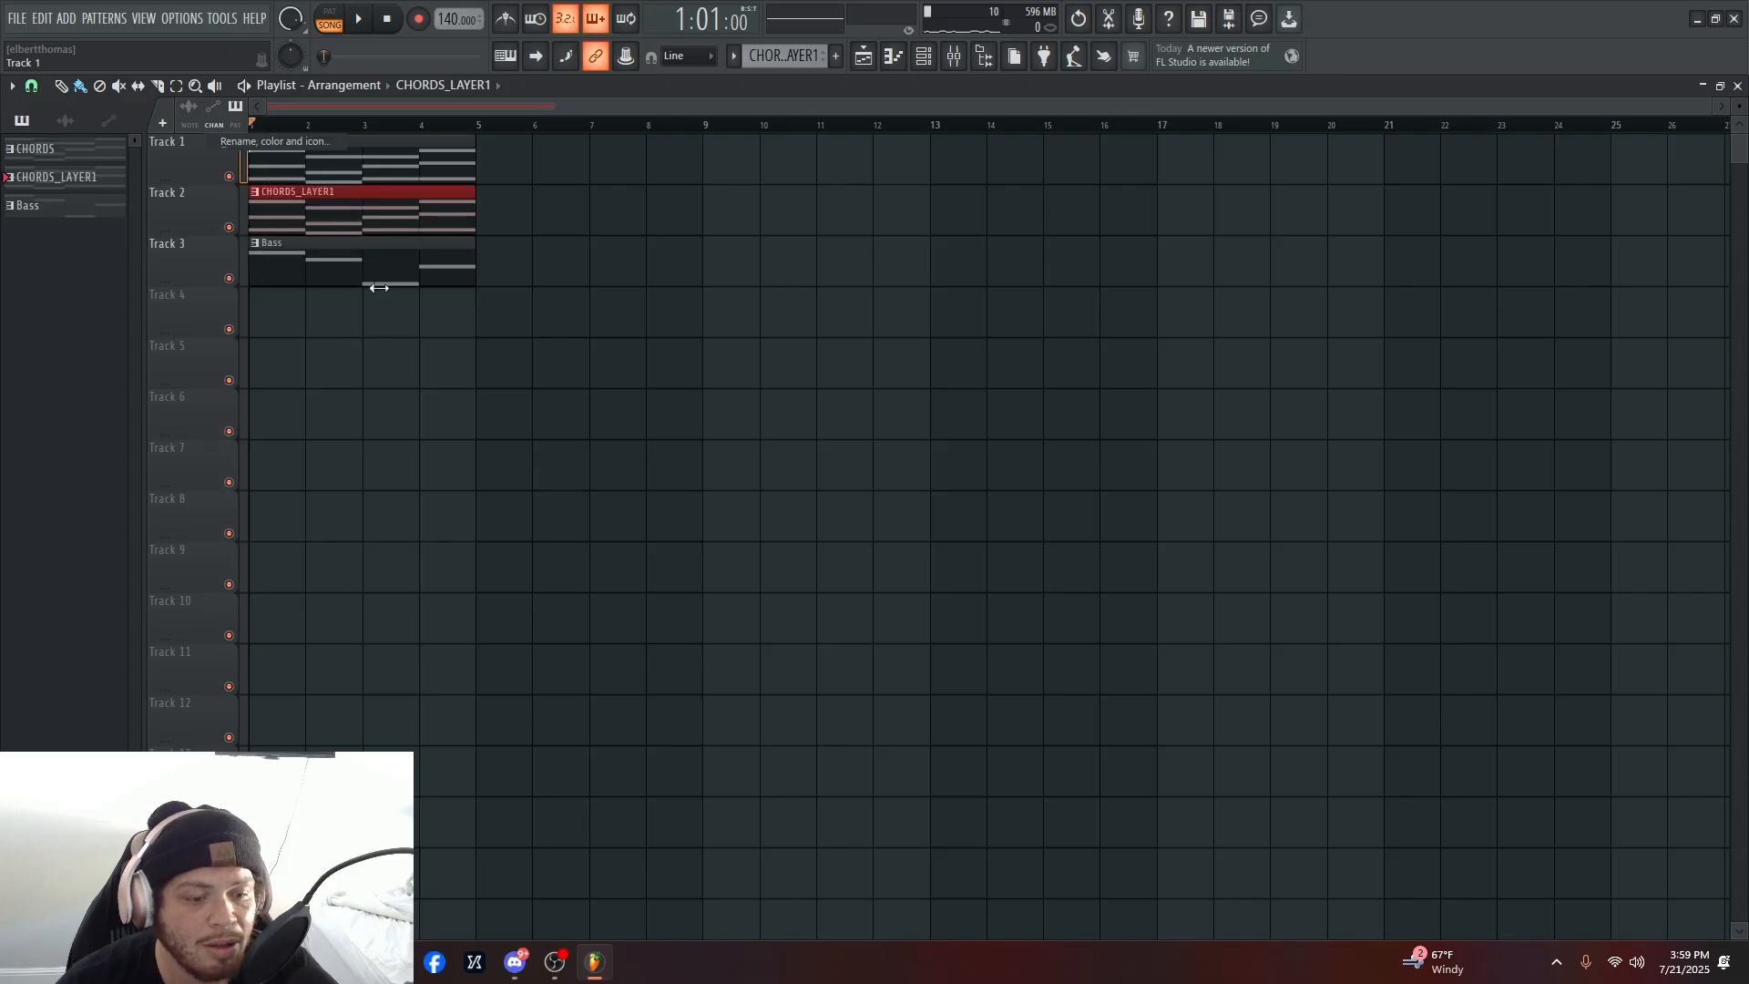
text(CHORDS)
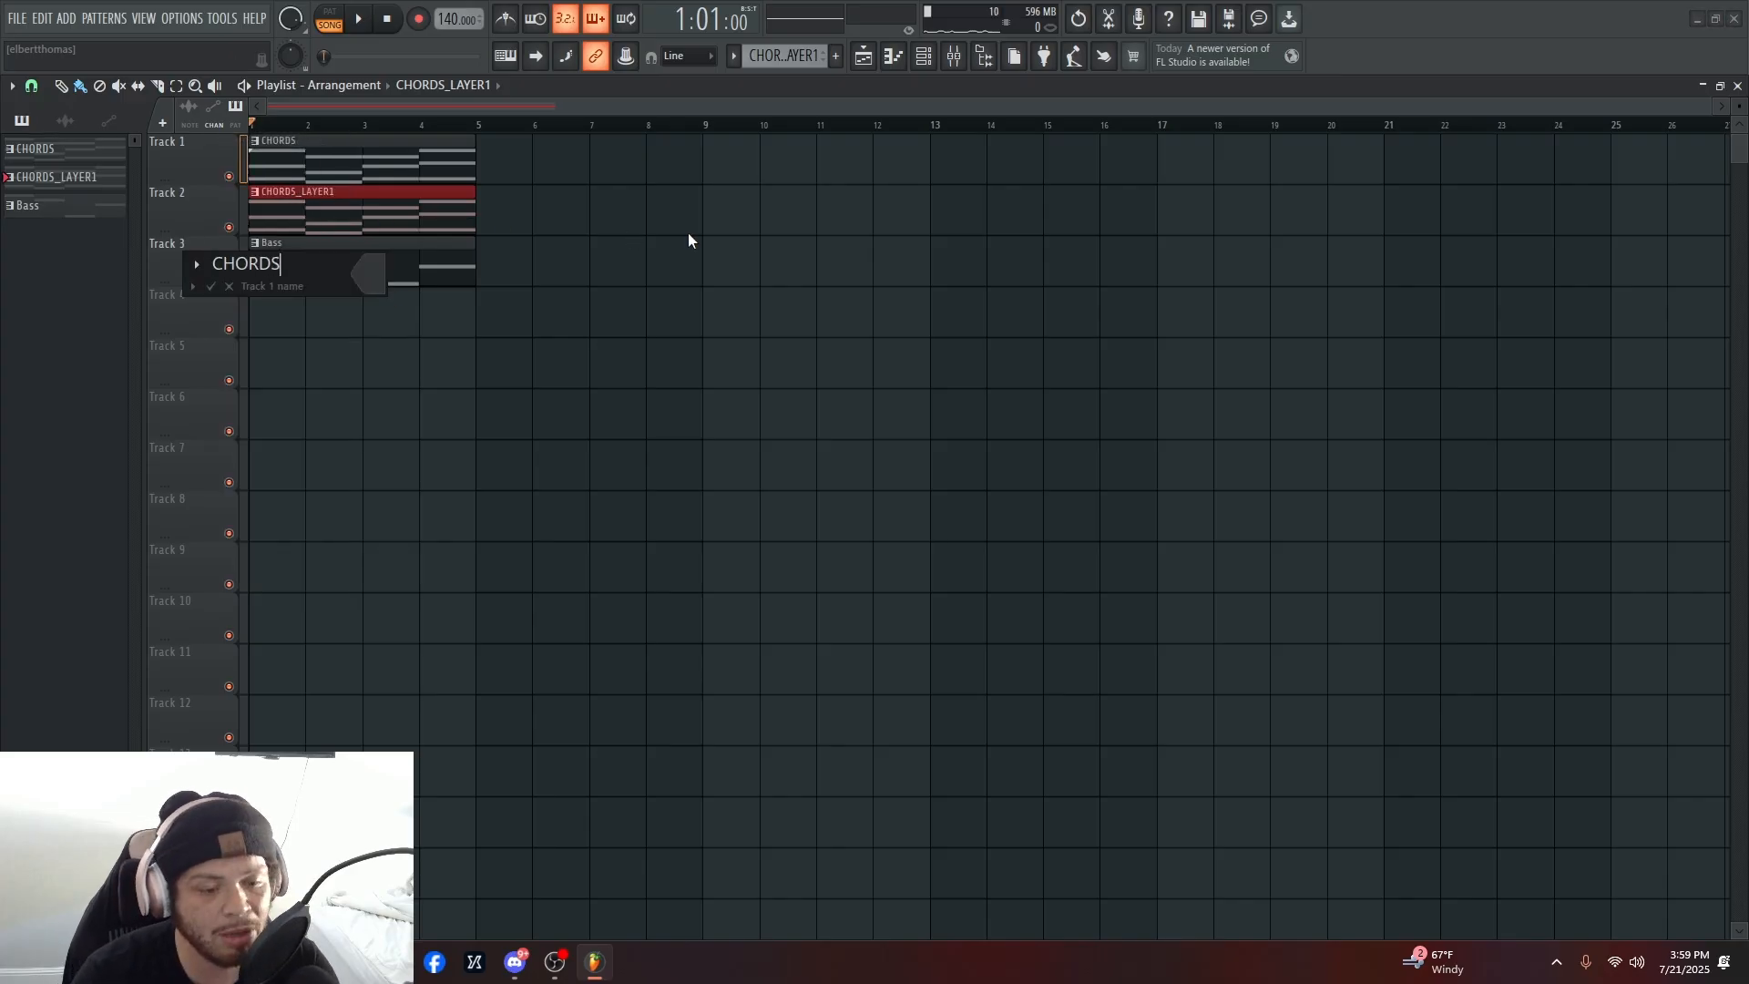
key(Return)
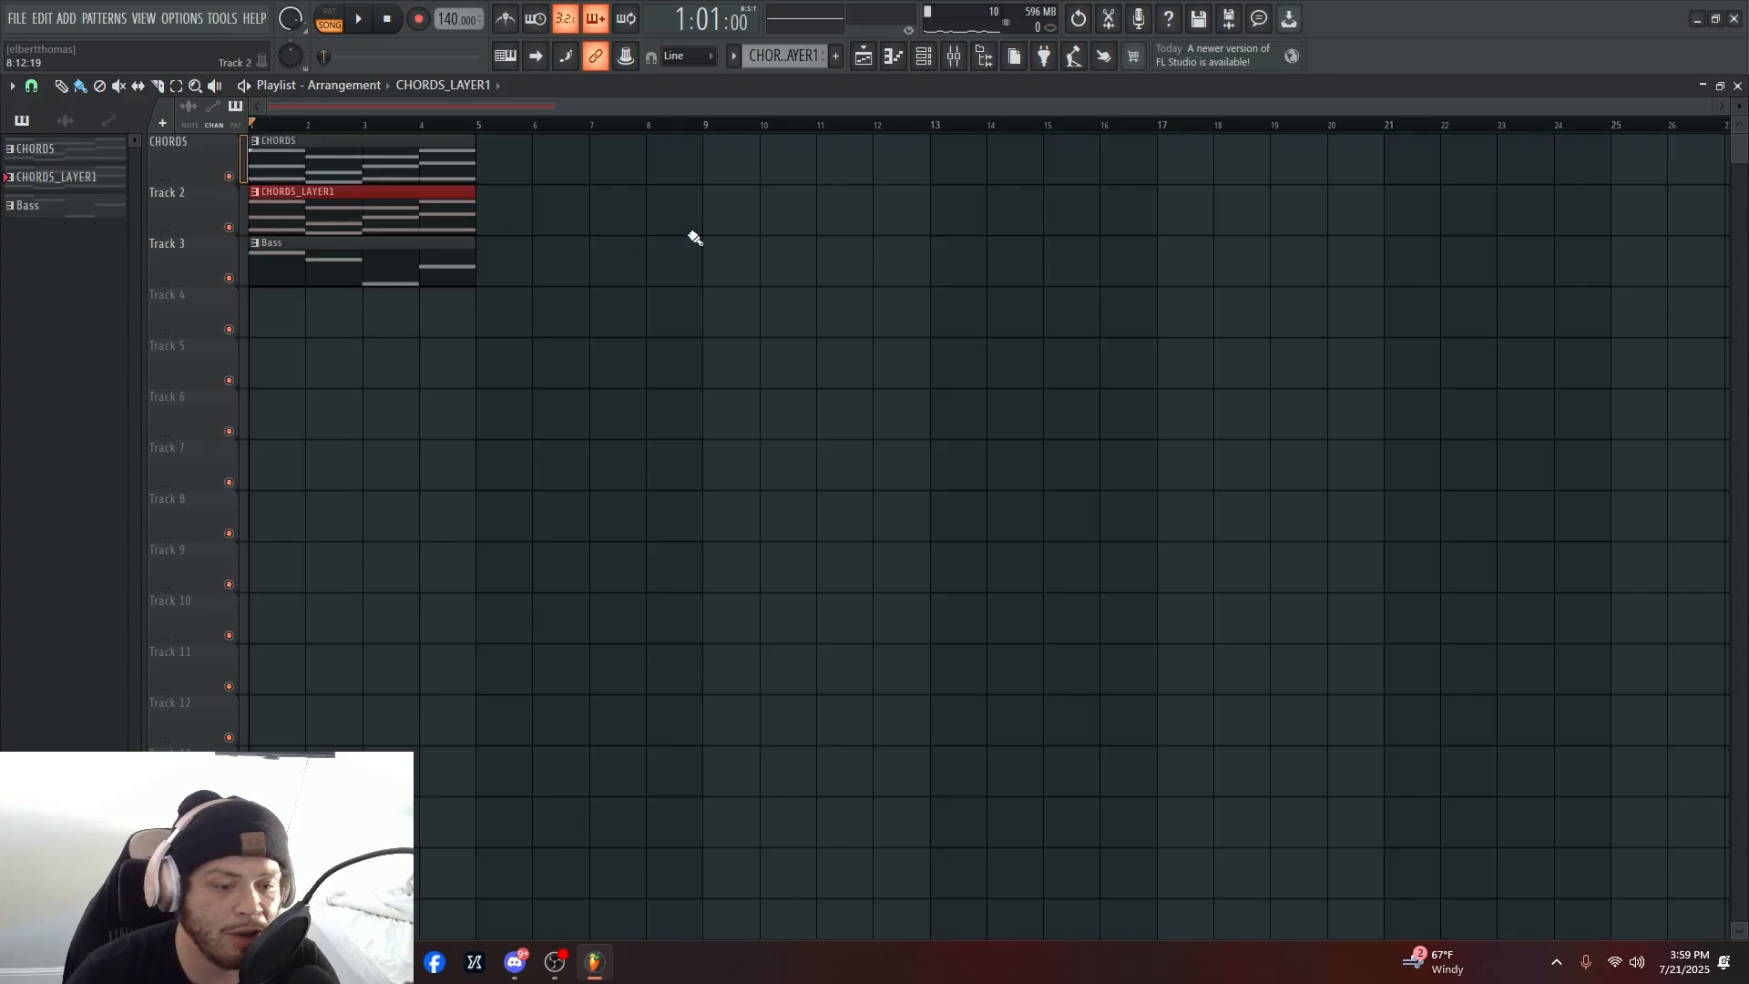
right_click(195, 205)
text(rrr)
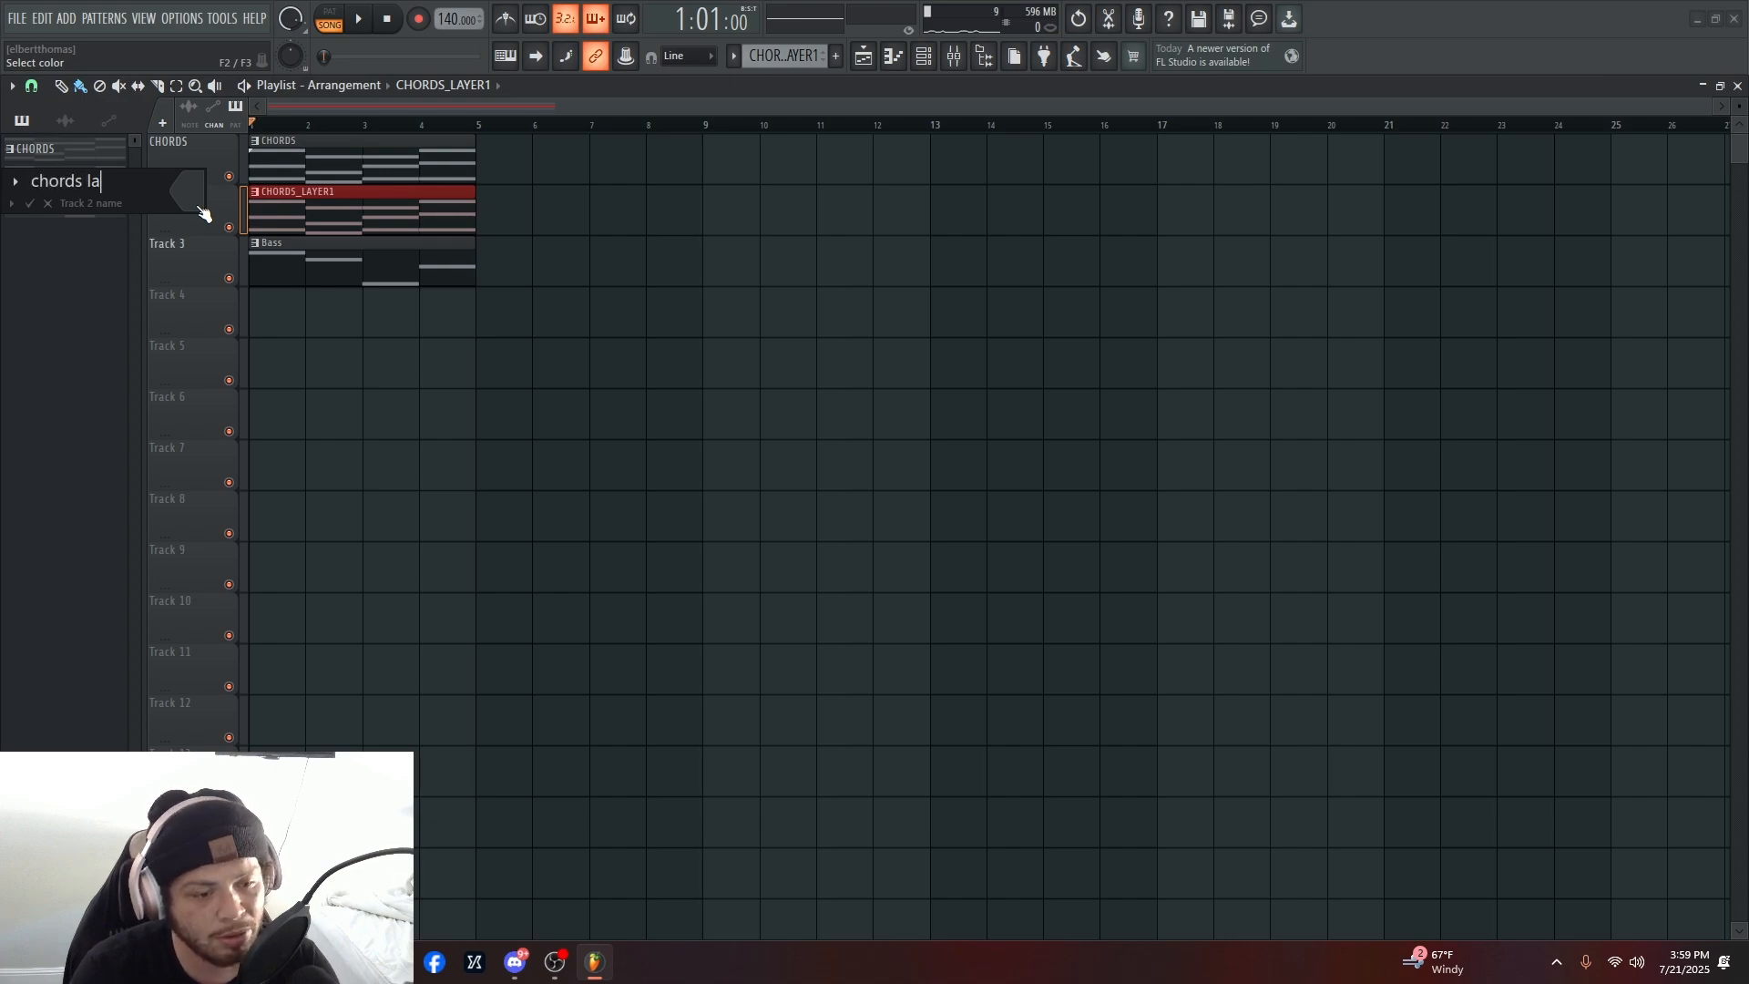
text(d)
key(Return)
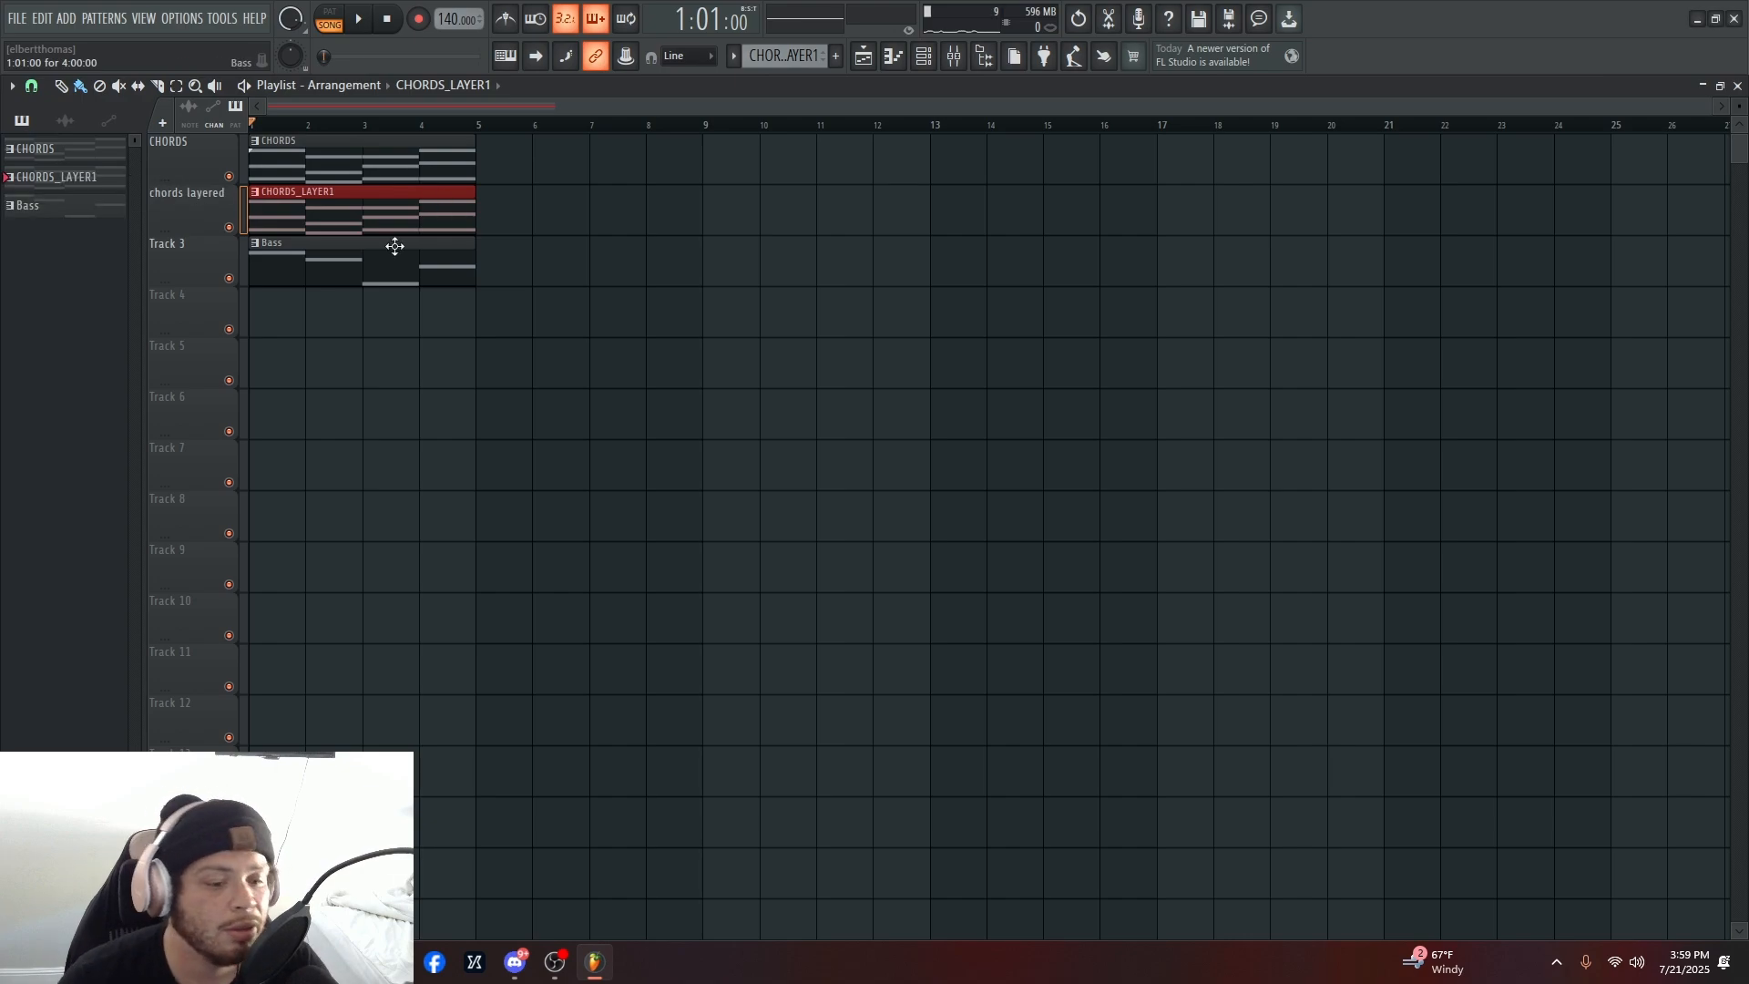
- Rename playlist Track 3 as BAss and Track 4 as BASS_LAYERED
right_click(184, 264)
click(208, 244)
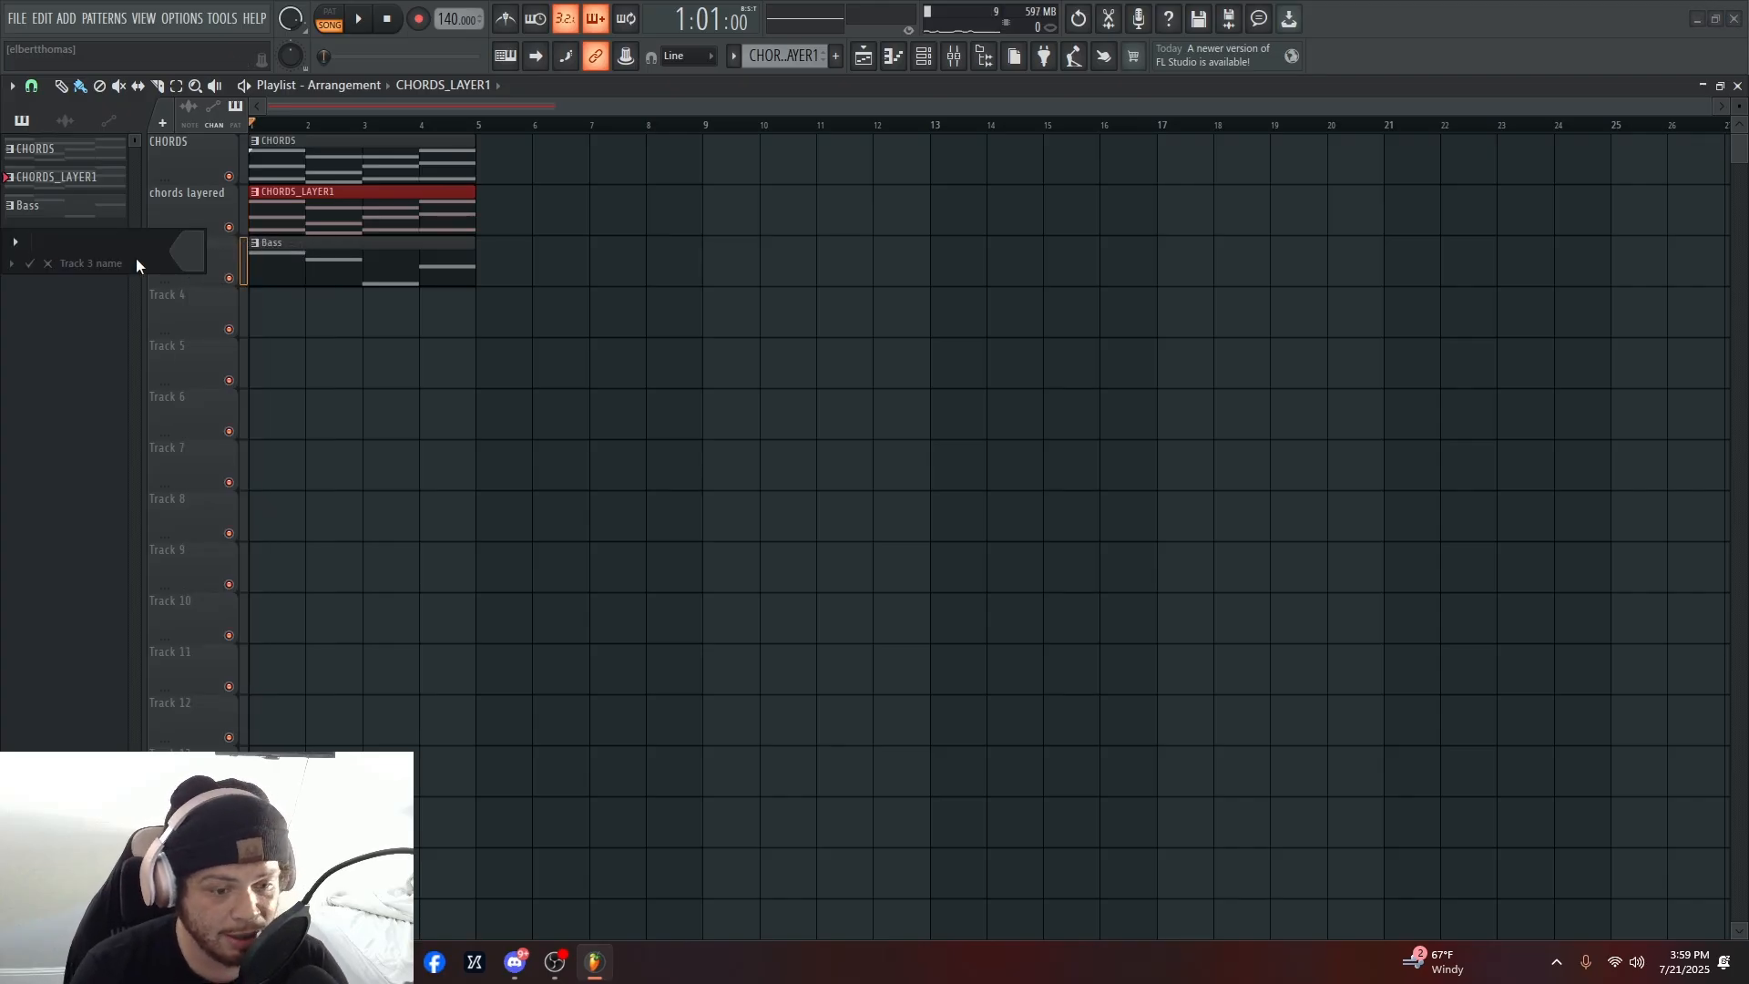
text(BAss)
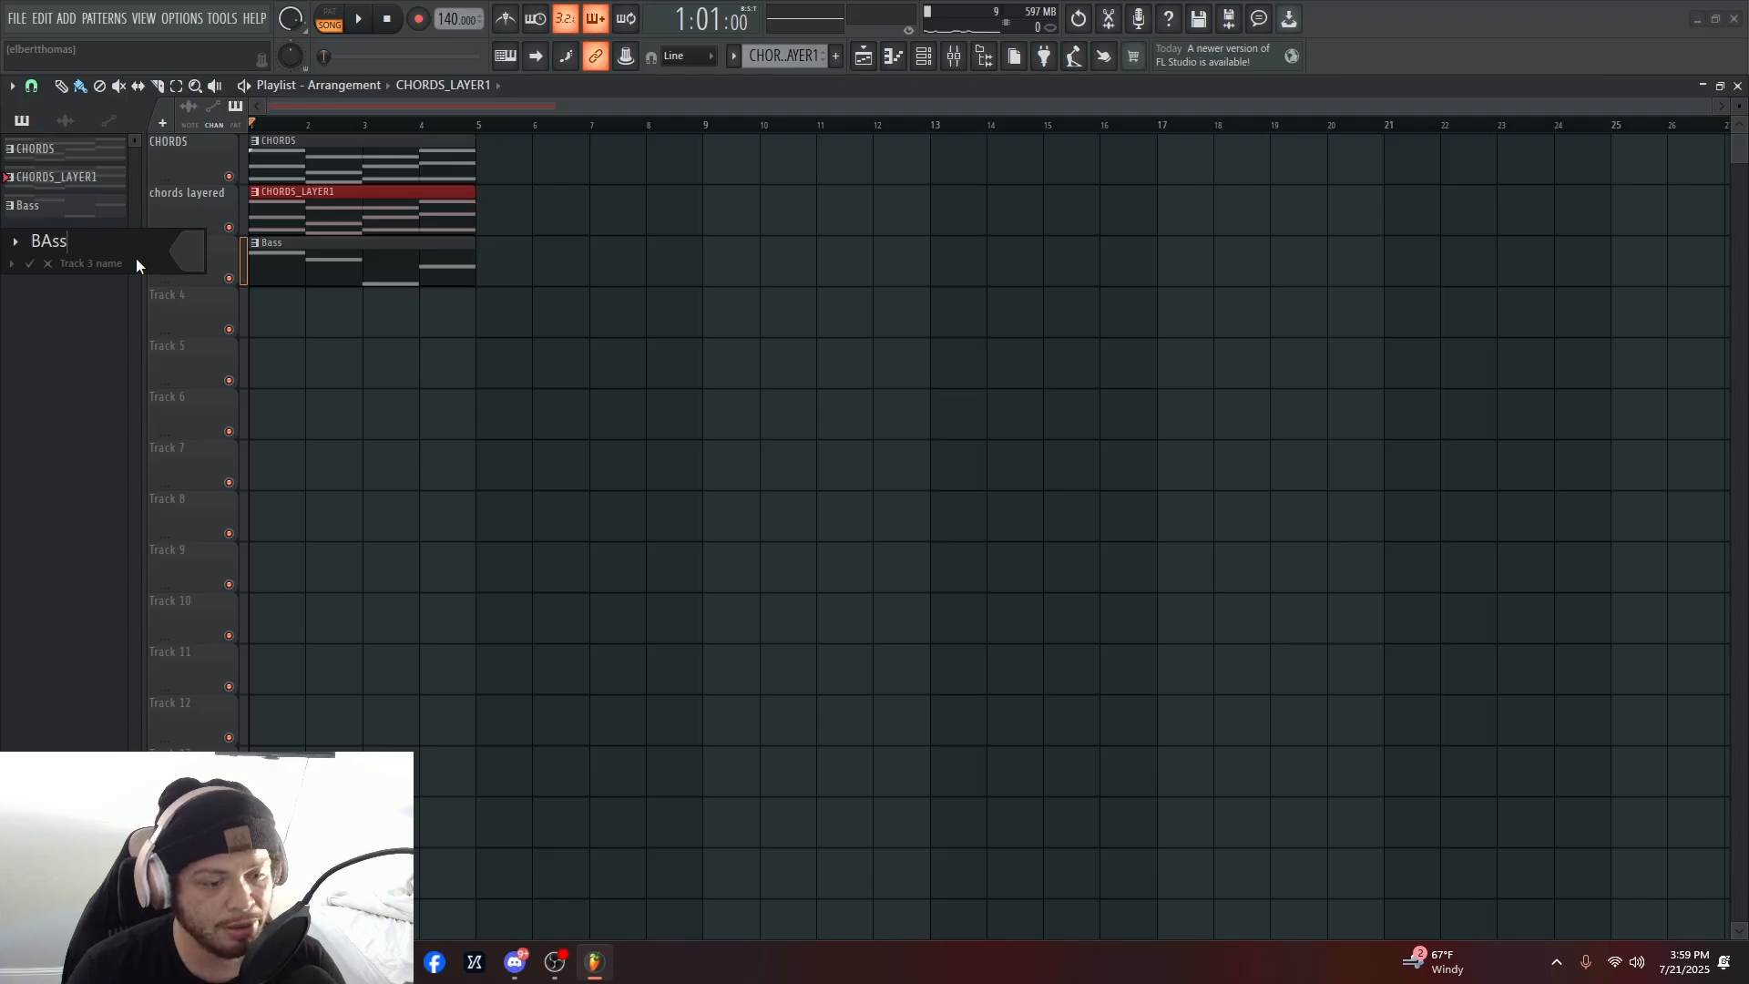
key(Return)
right_click(193, 286)
click(202, 293)
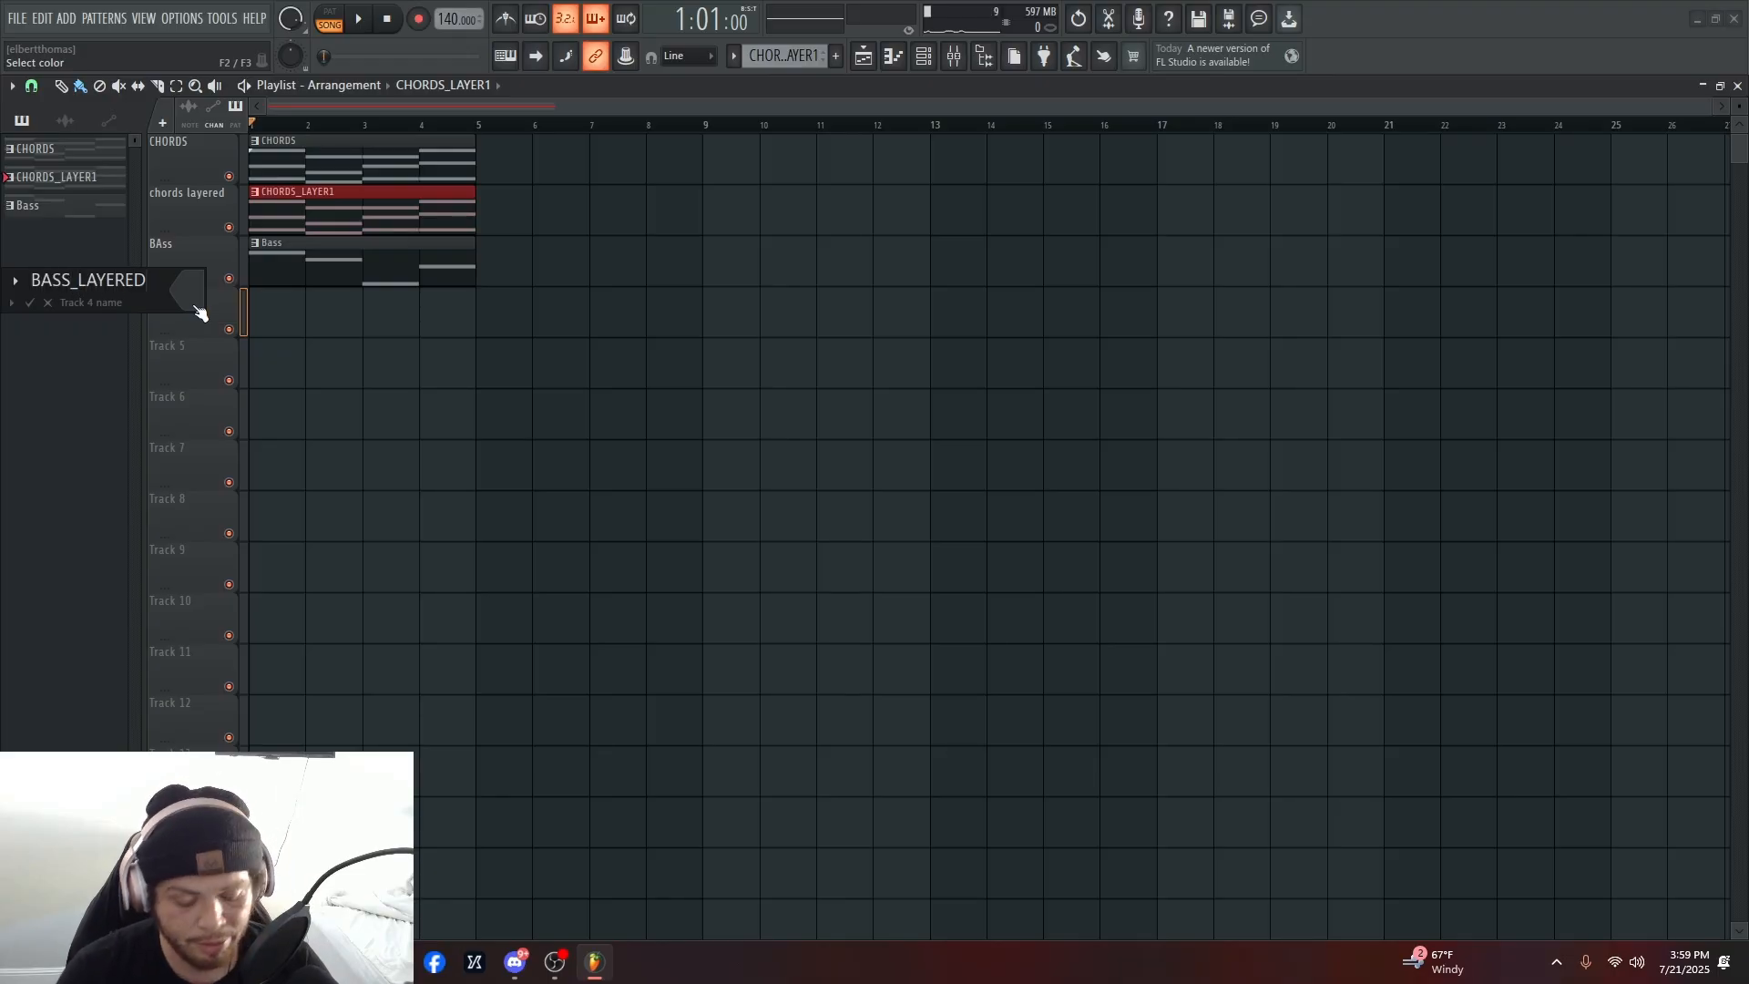
key(Return)
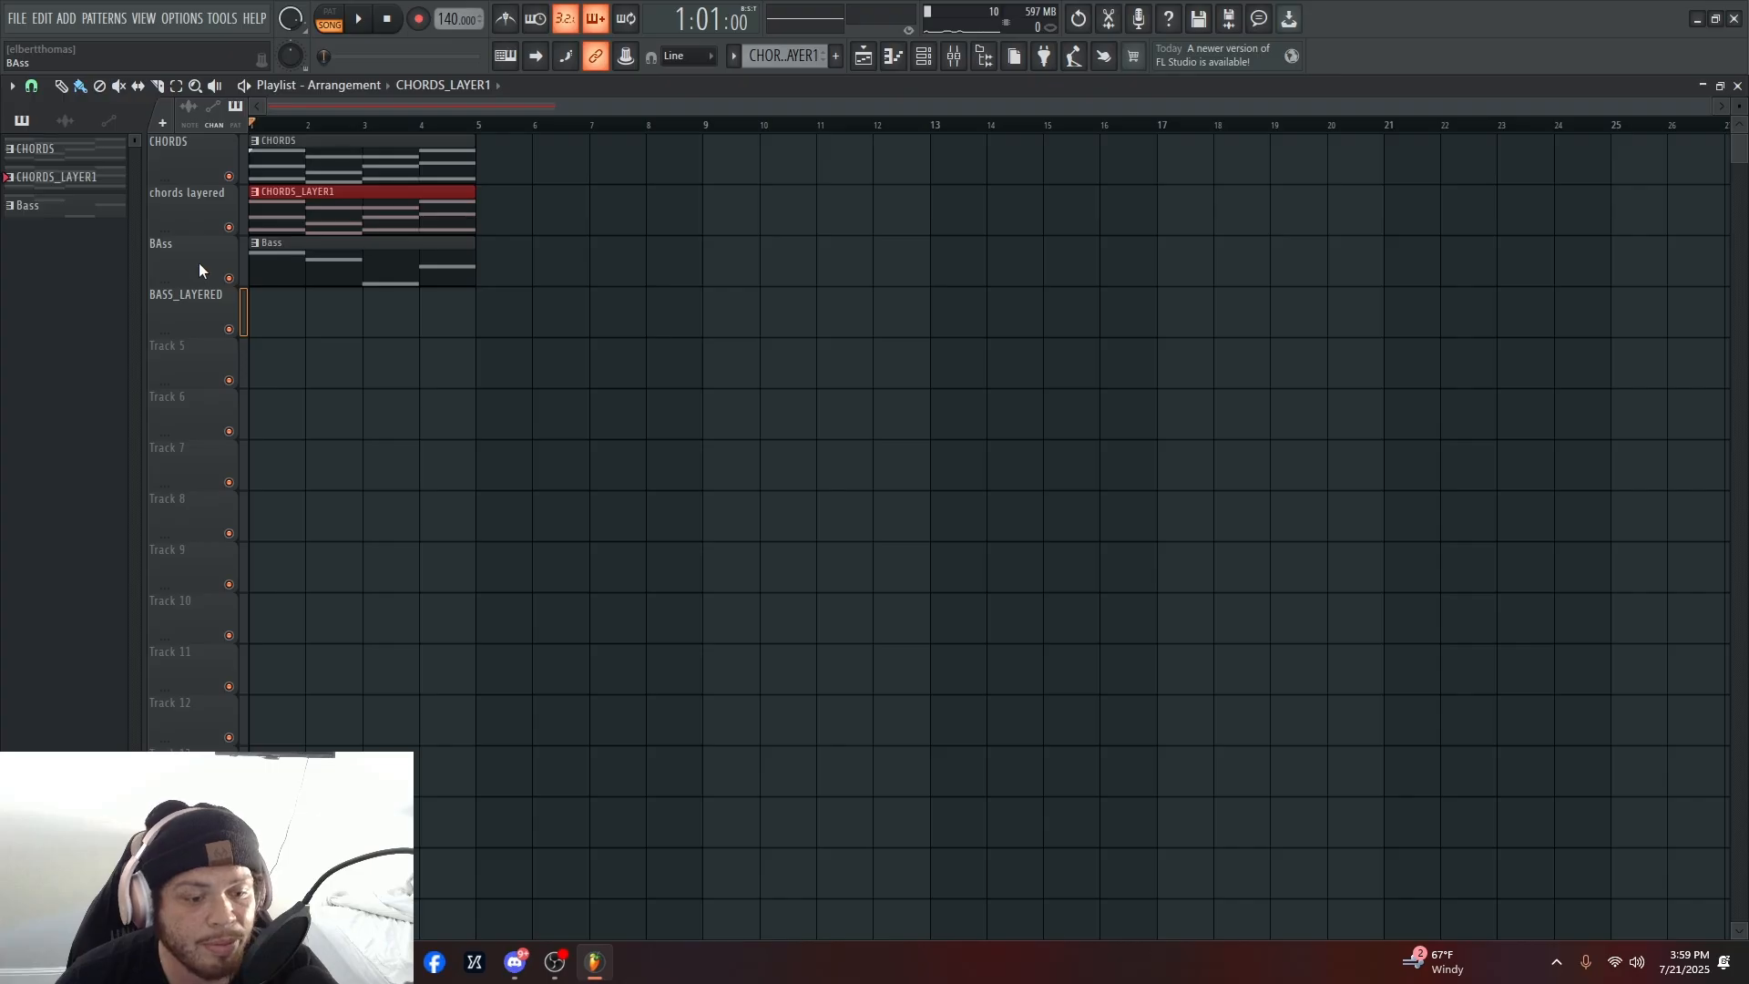
click(304, 259)
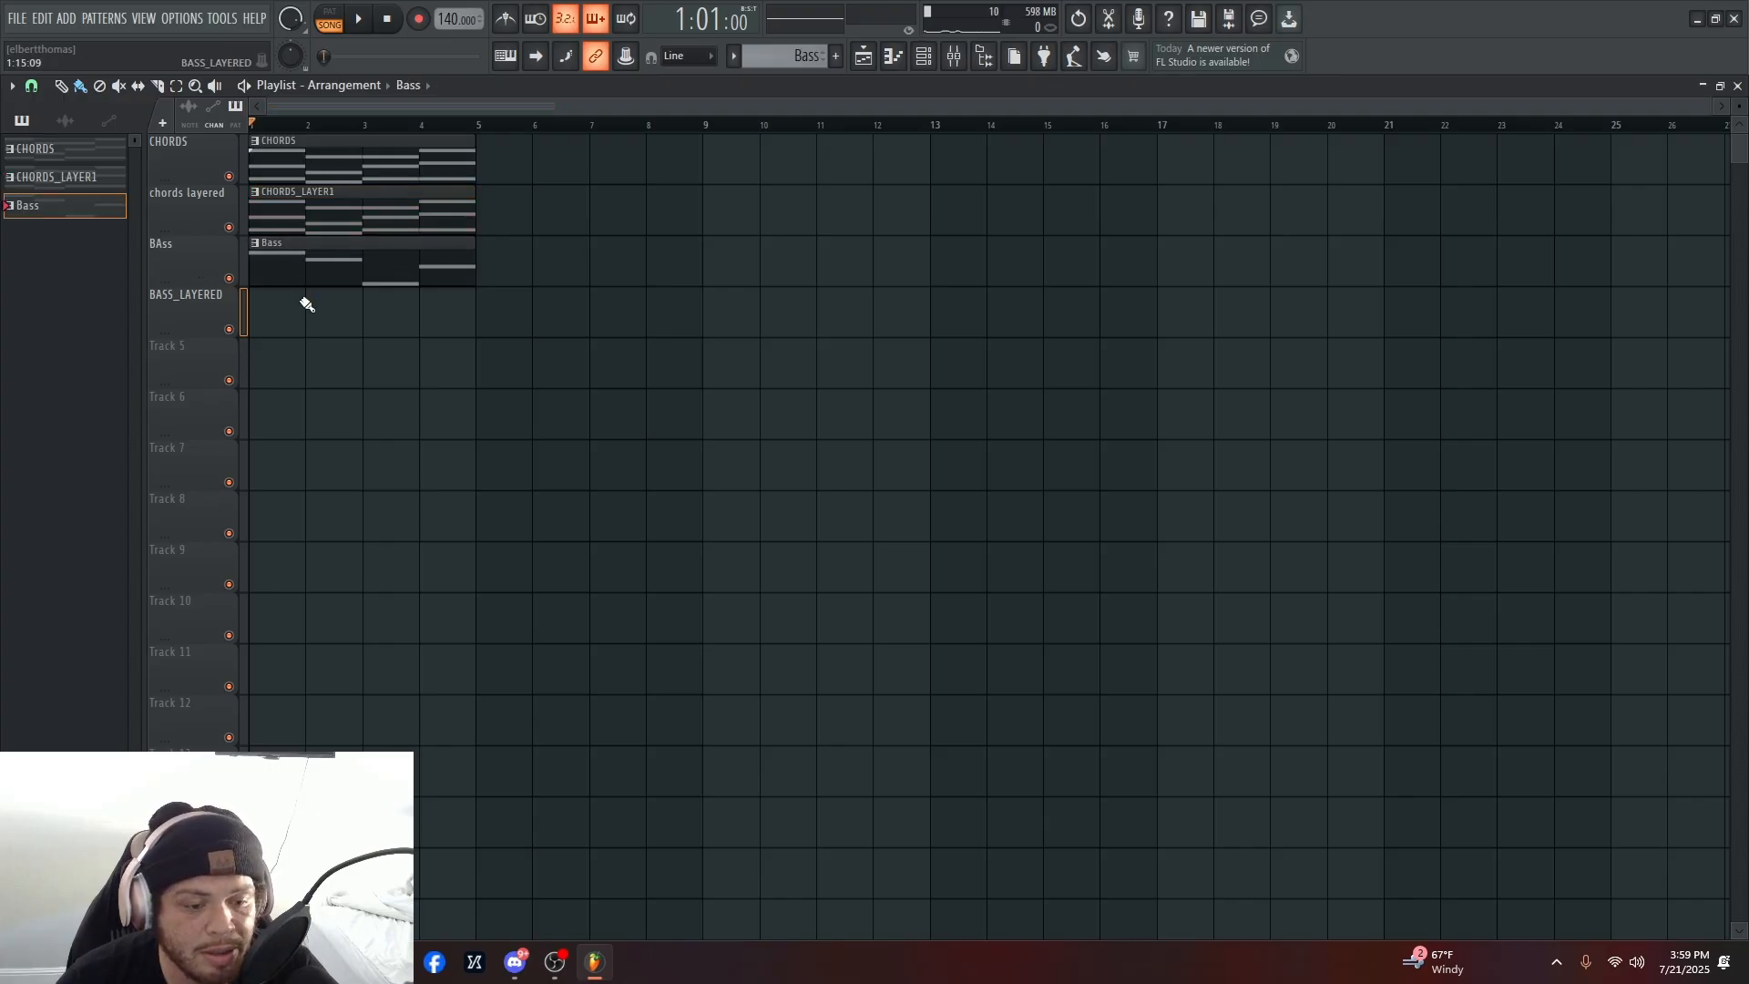
click(312, 216)
click(343, 168)
click(257, 315)
right_click(298, 311)
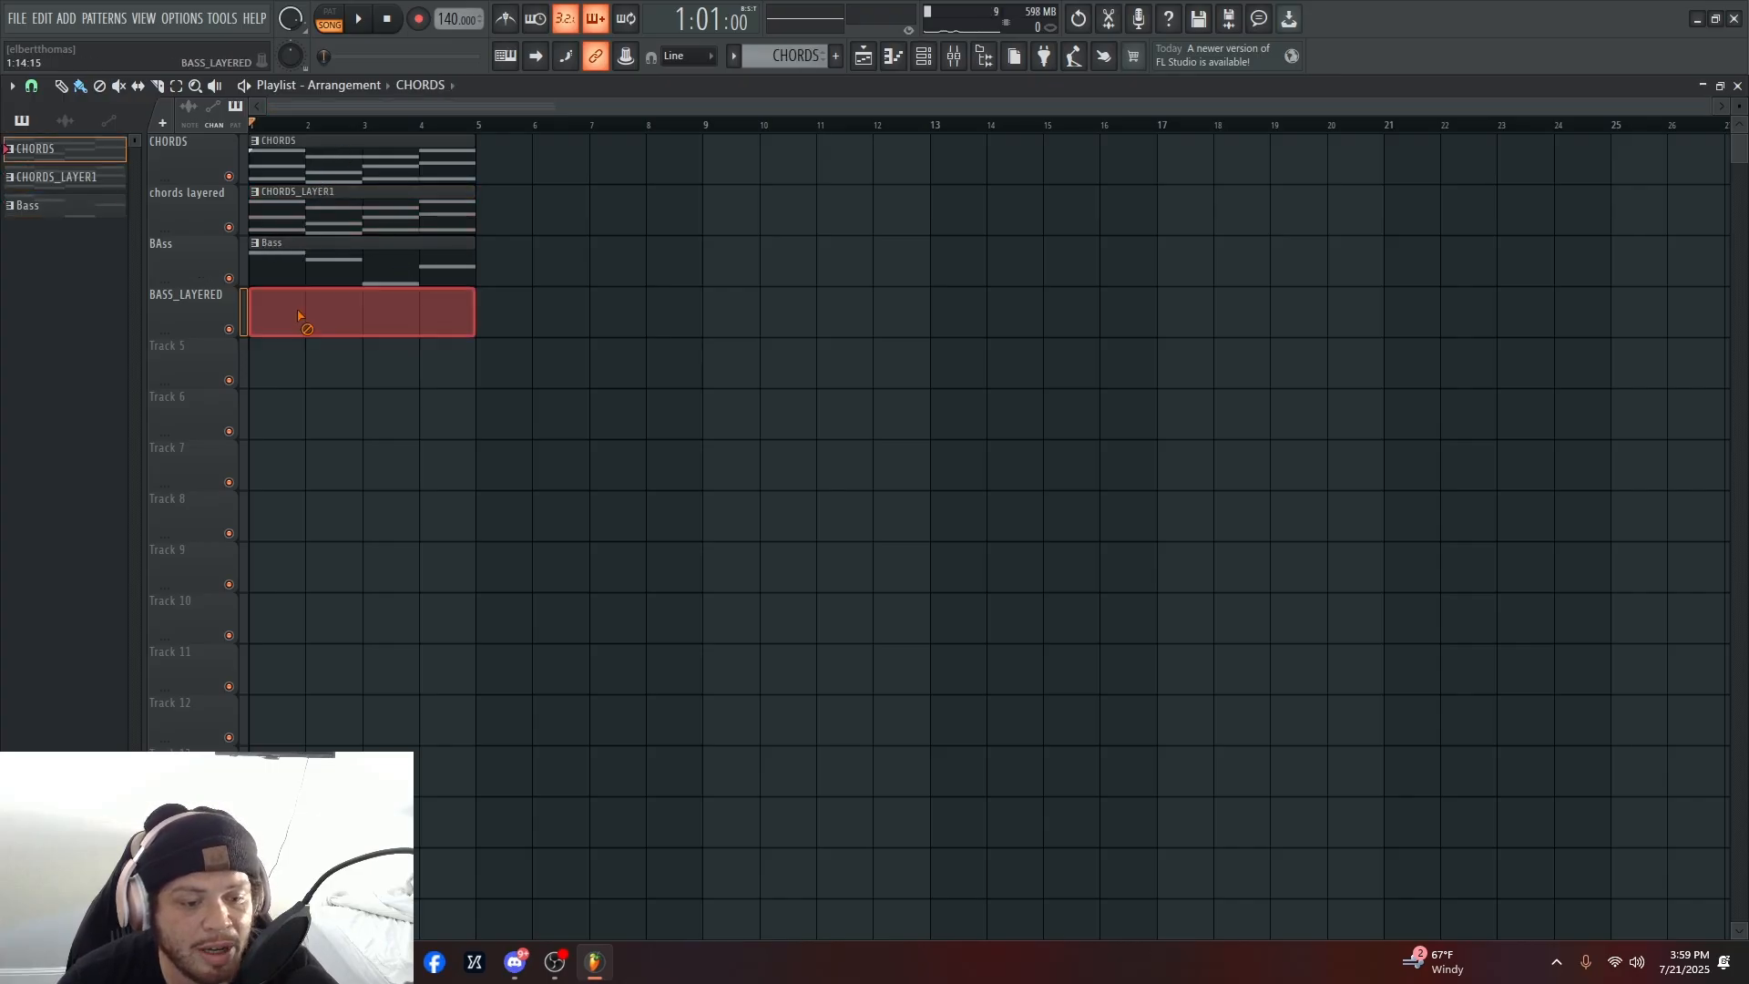
- Clone the Bass pattern and place the cloned pattern at bar 1 on the BASS_LAYERED track
click(102, 209)
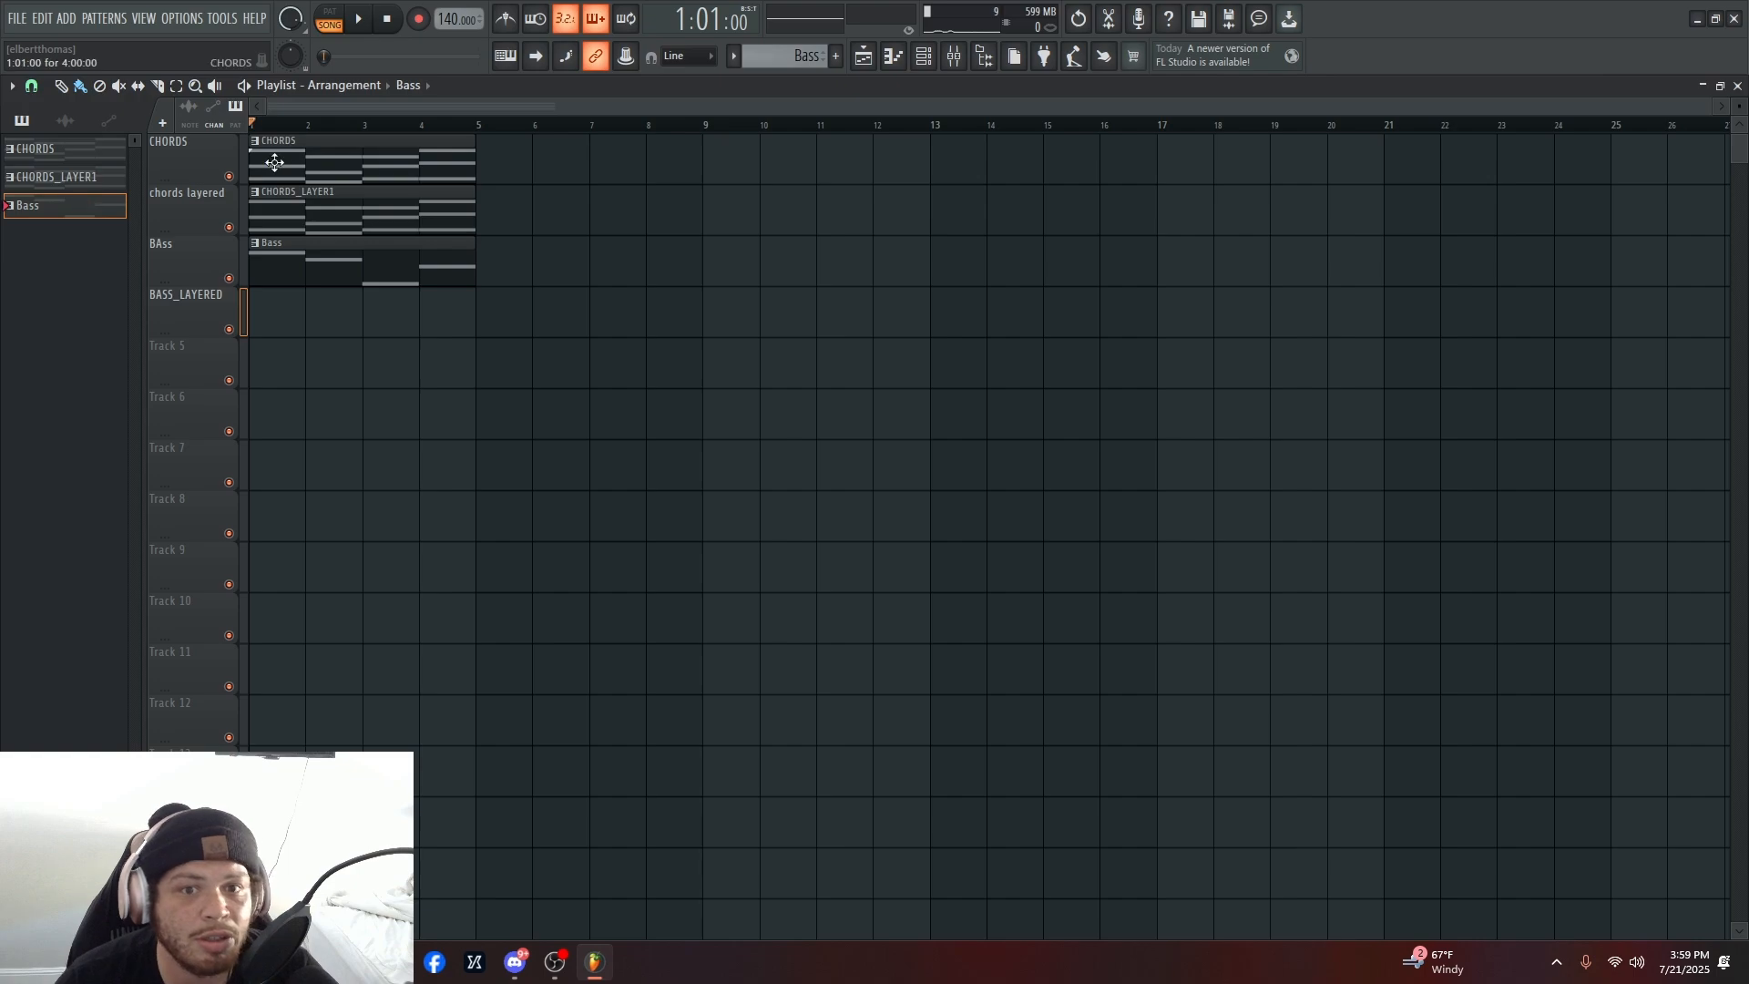
right_click(74, 209)
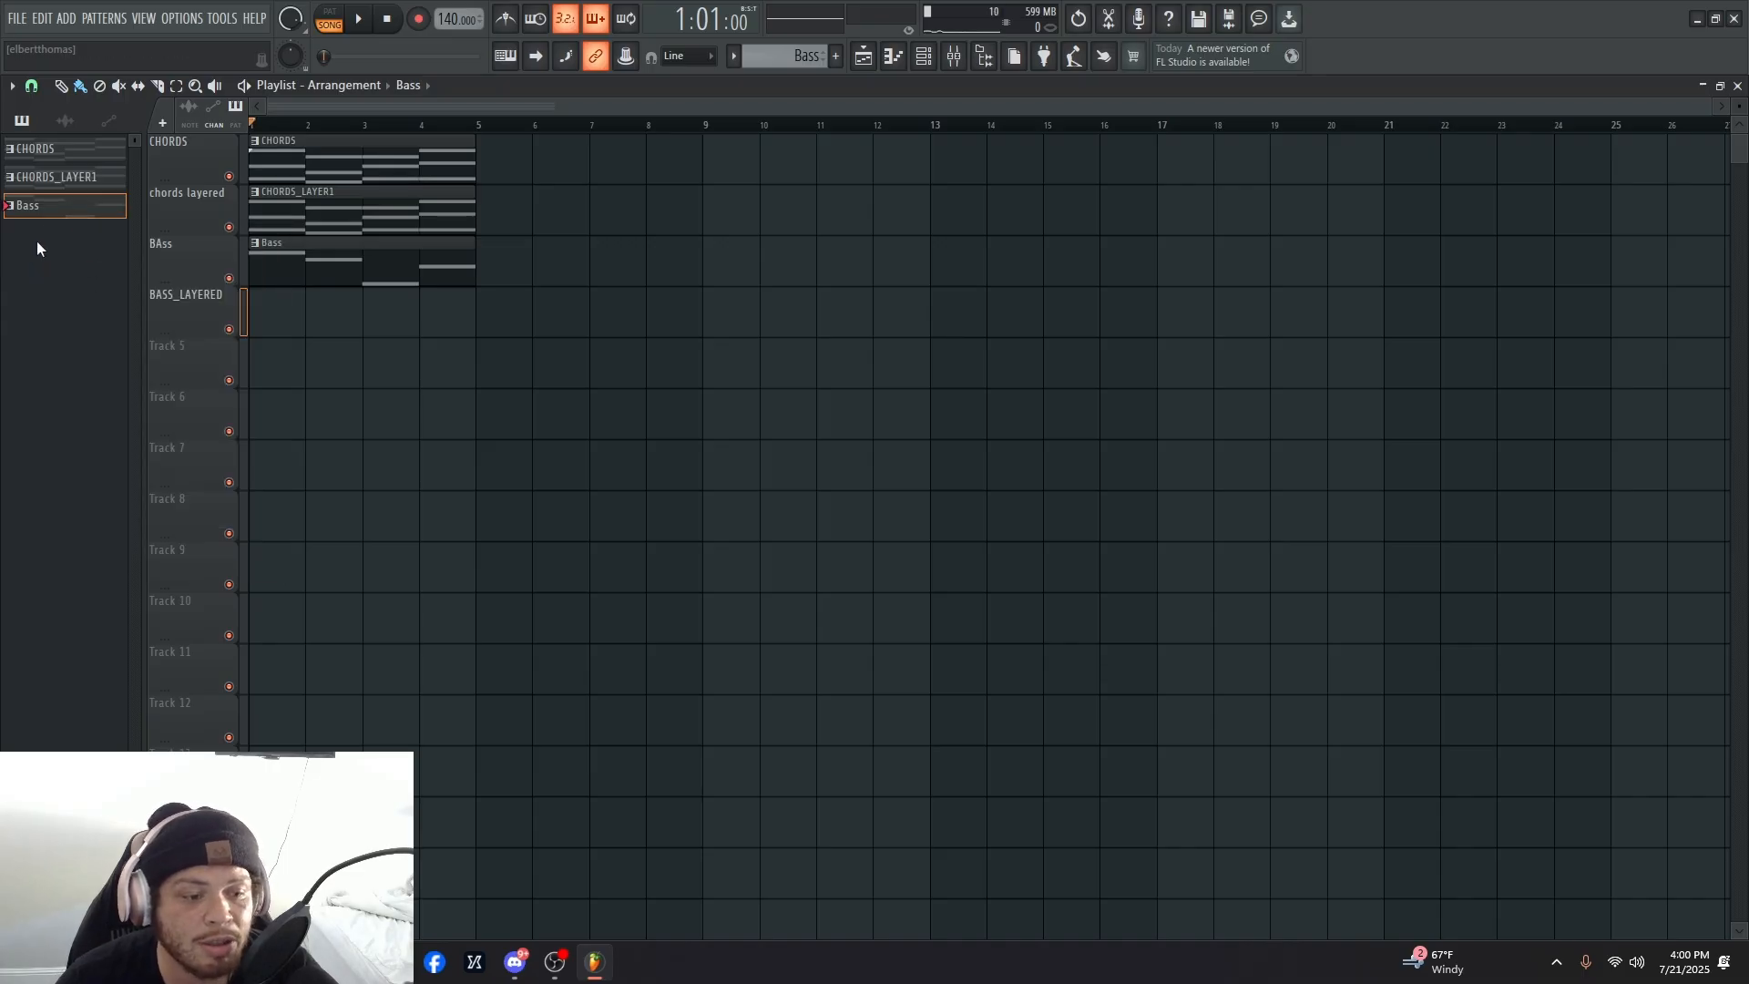
right_click(47, 211)
click(76, 443)
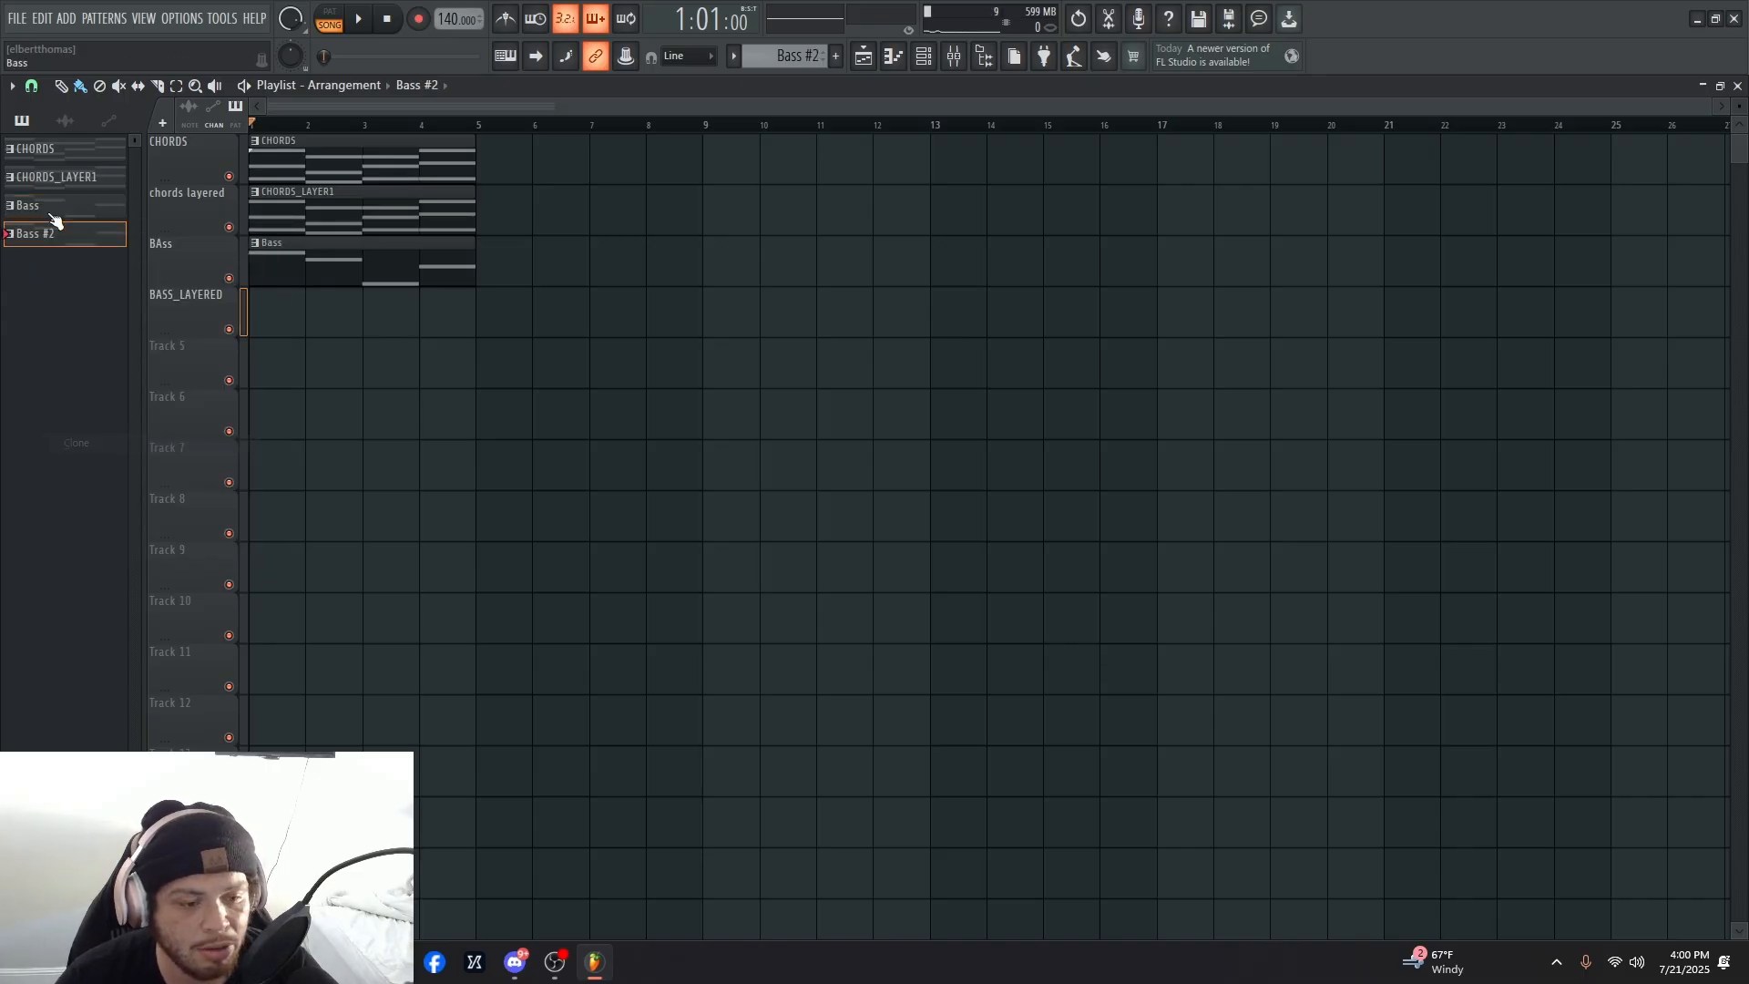
mouse_move(263, 329)
mouse_down()
mouse_move(314, 305)
mouse_move(239, 328)
mouse_up()
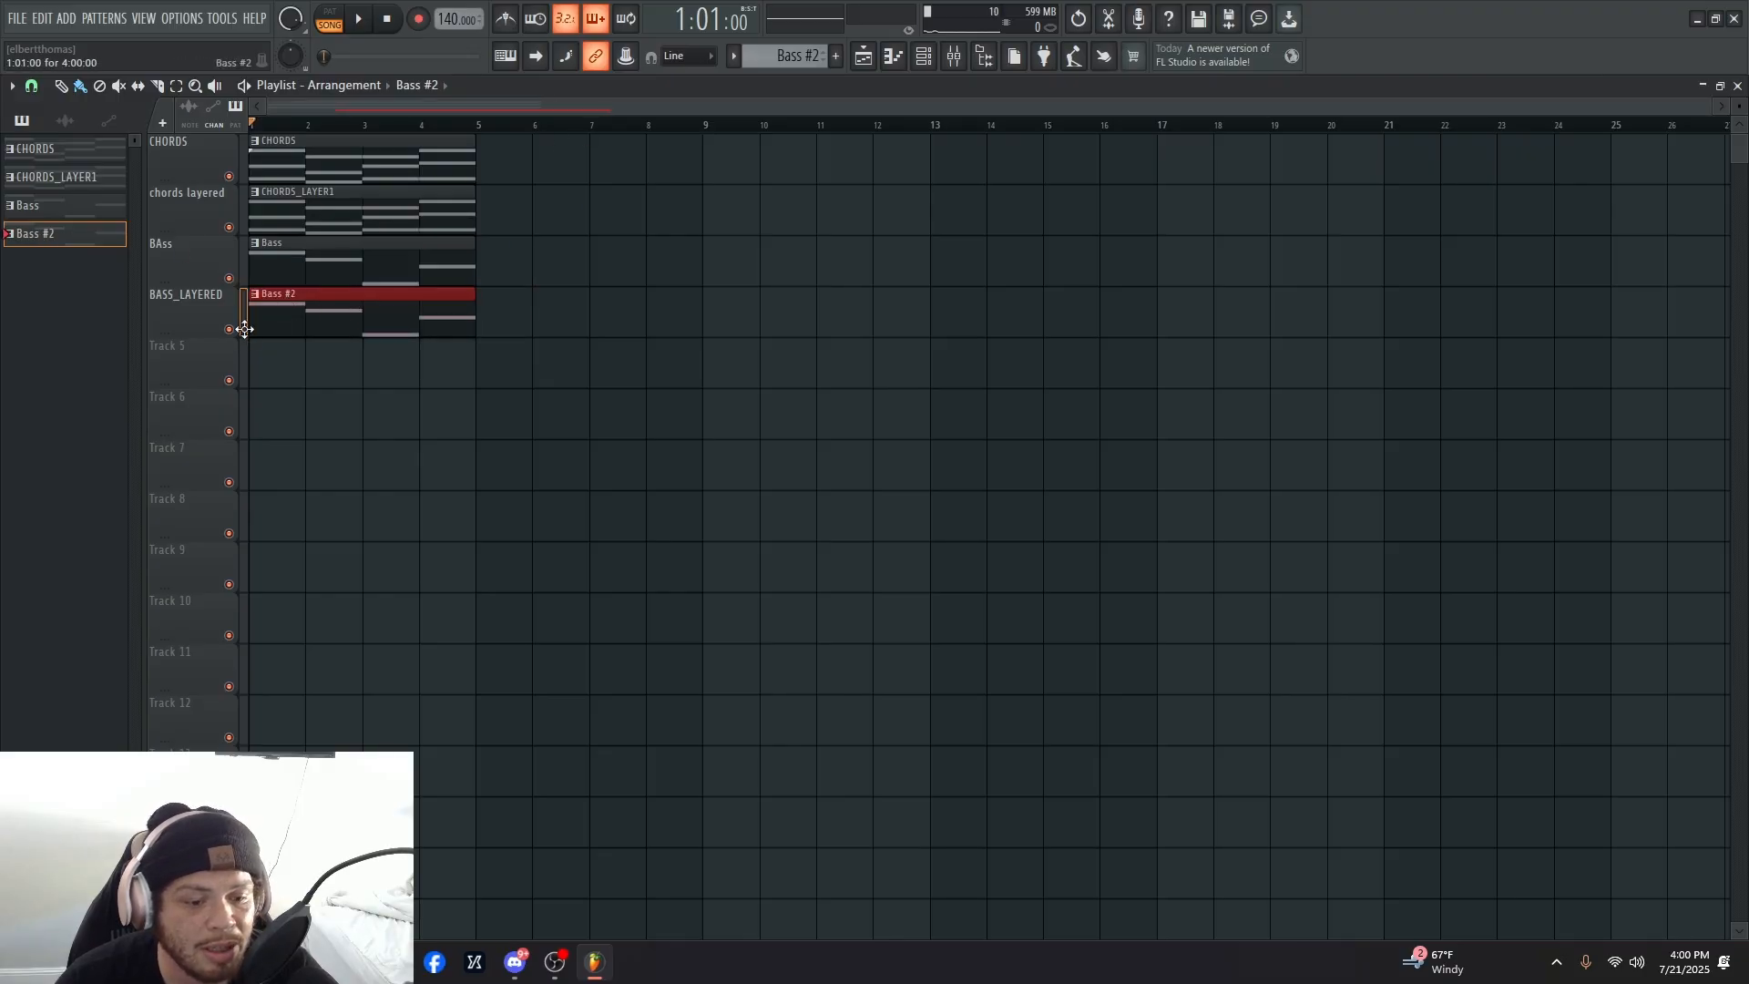
- Add a Surge XT instrument to the channel rack with the Bass #2 pattern active
click(892, 56)
click(892, 56)
click(929, 58)
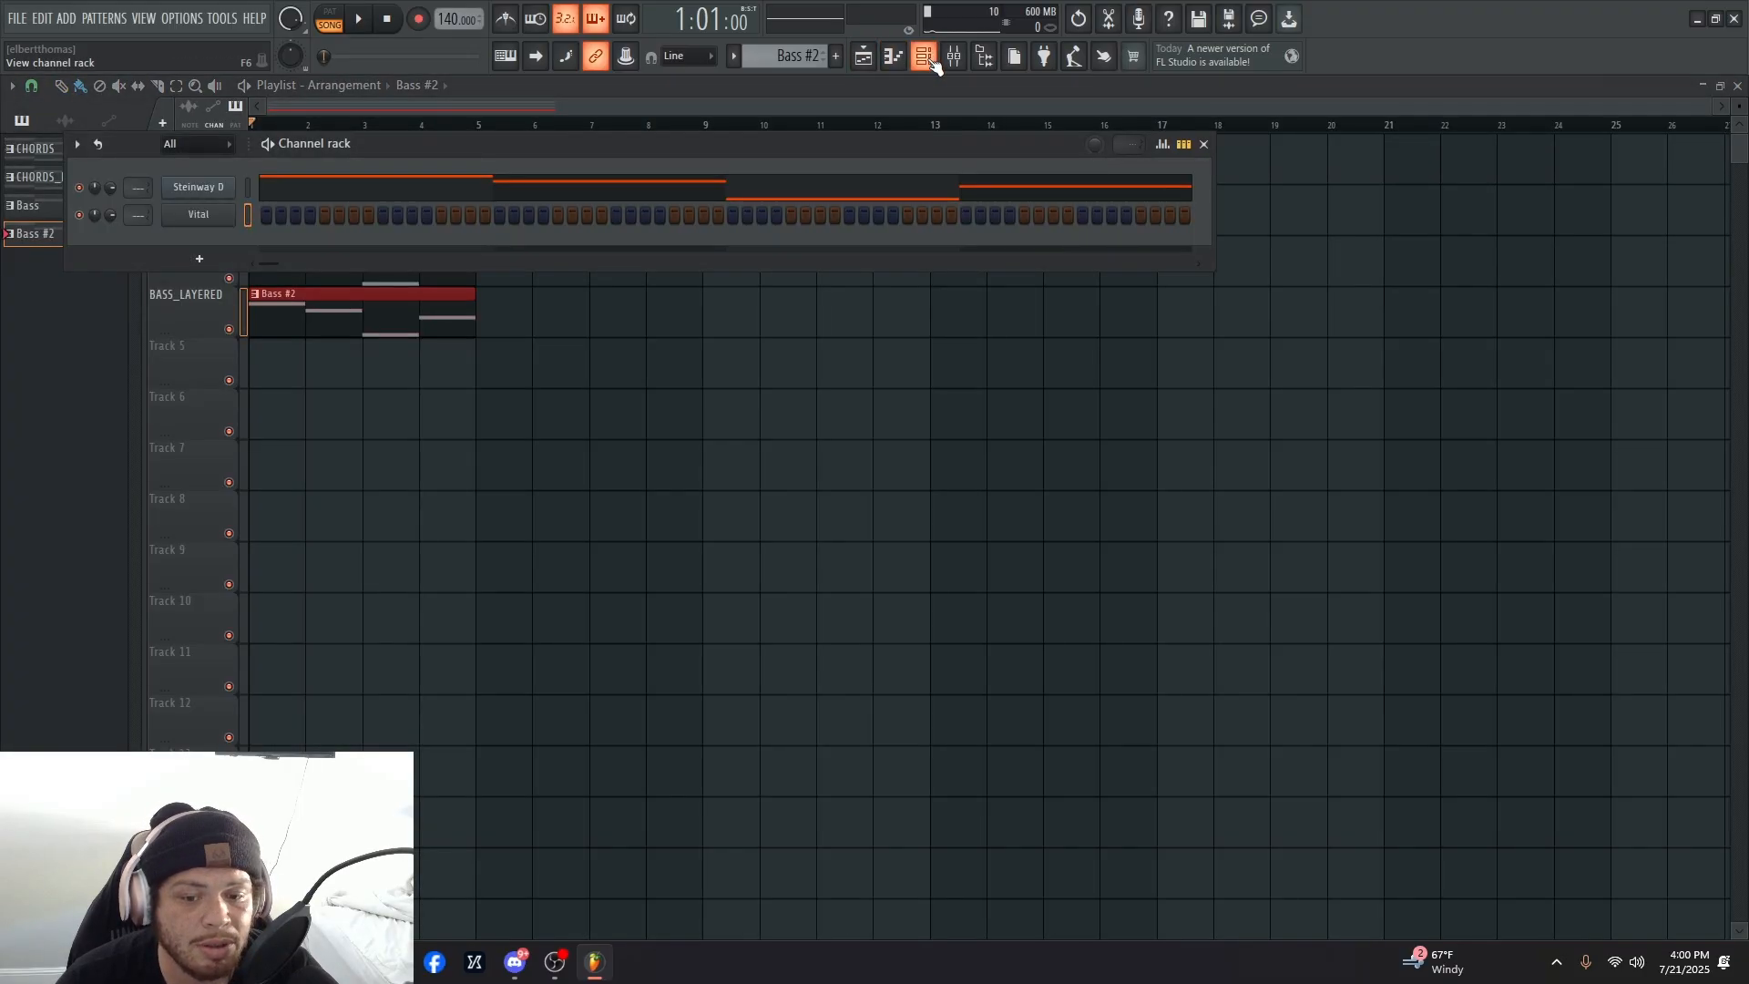
drag(460, 146, 791, 143)
click(863, 56)
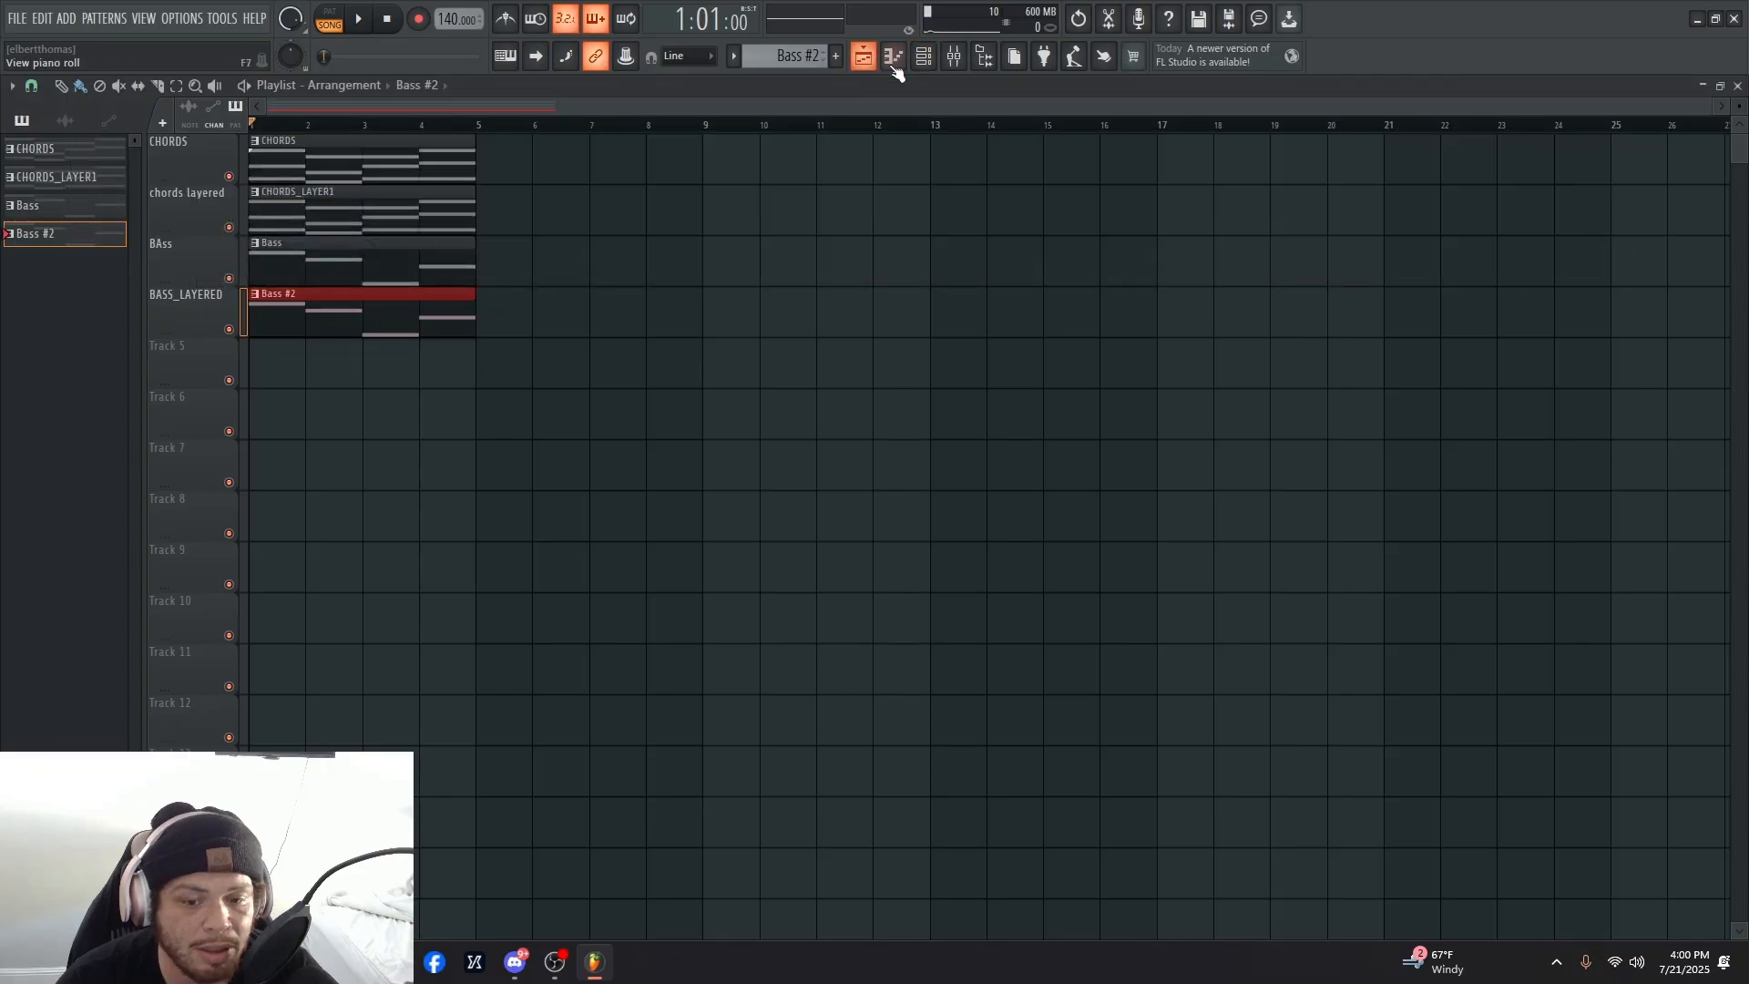
click(892, 55)
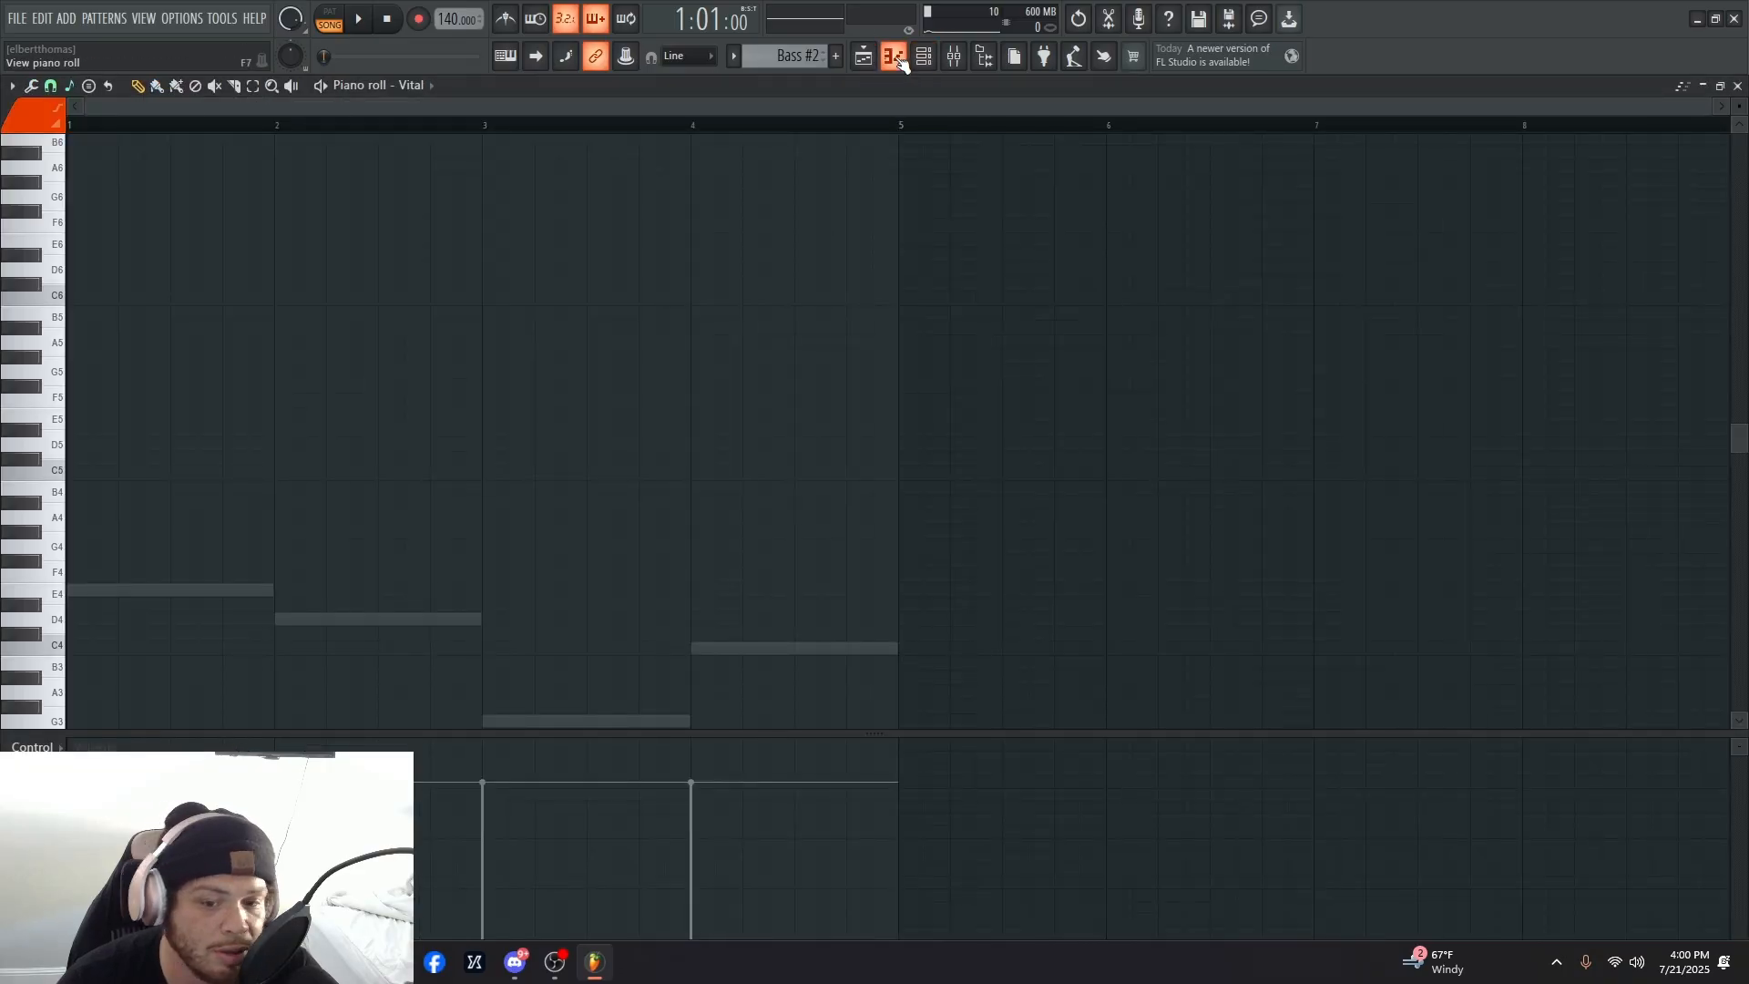
click(933, 58)
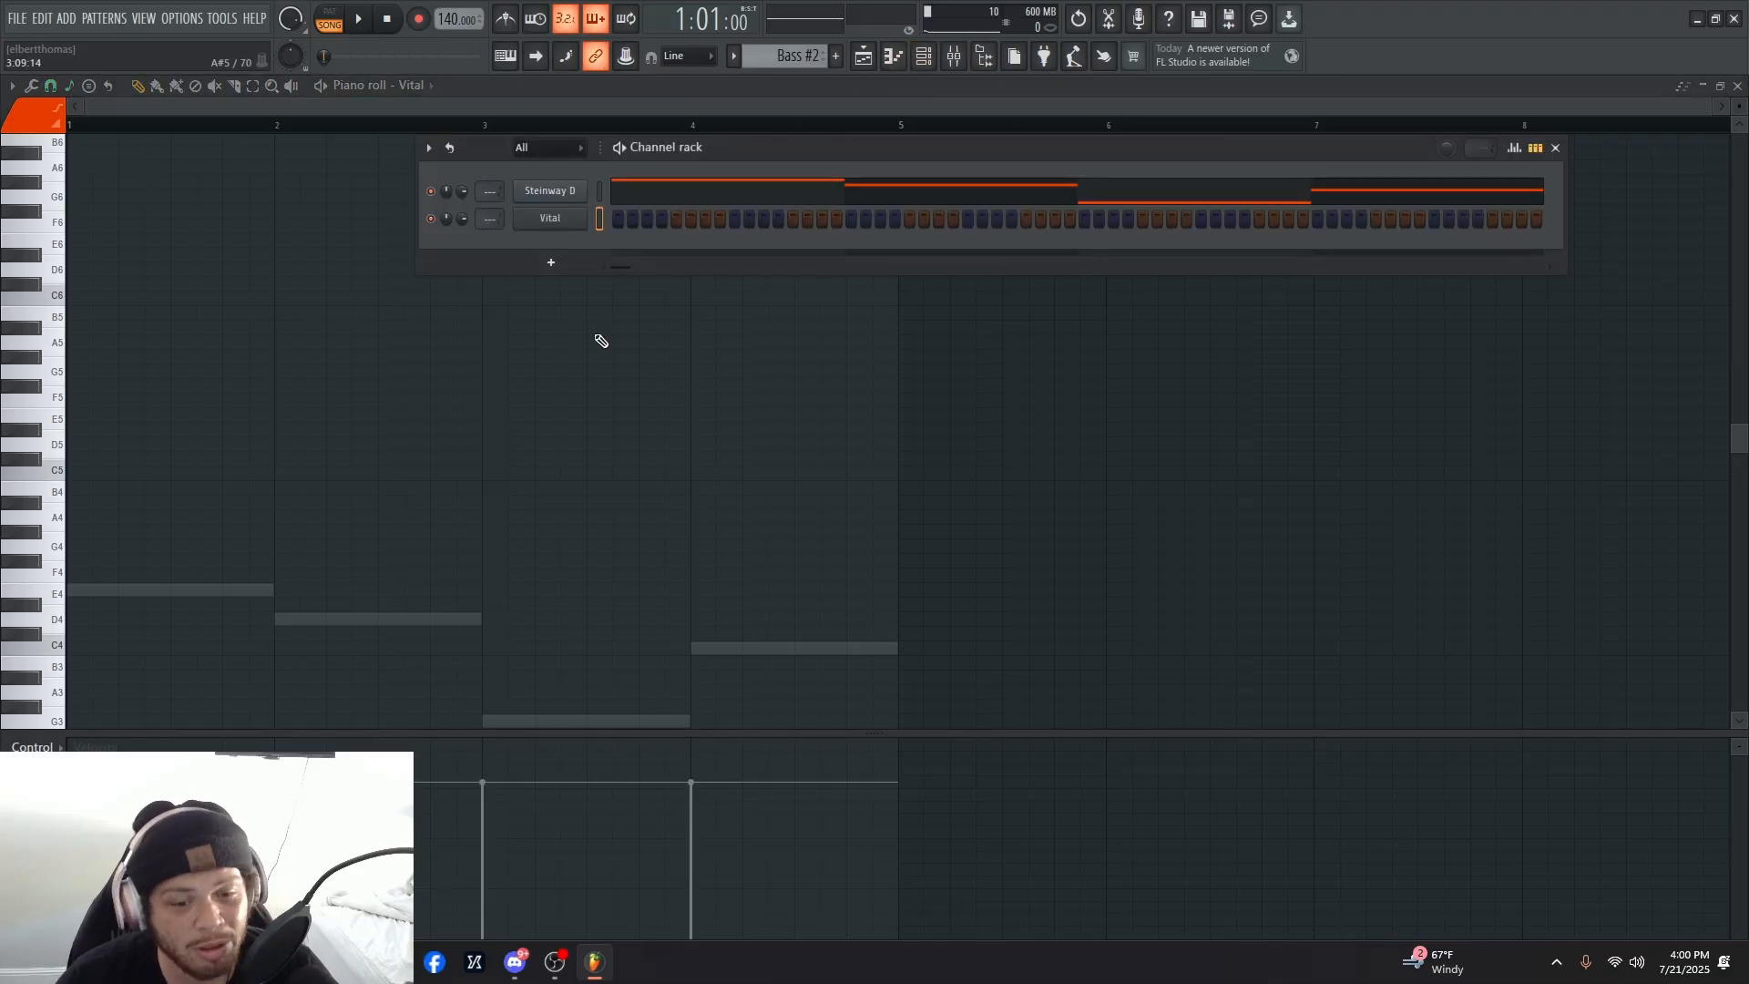
click(551, 263)
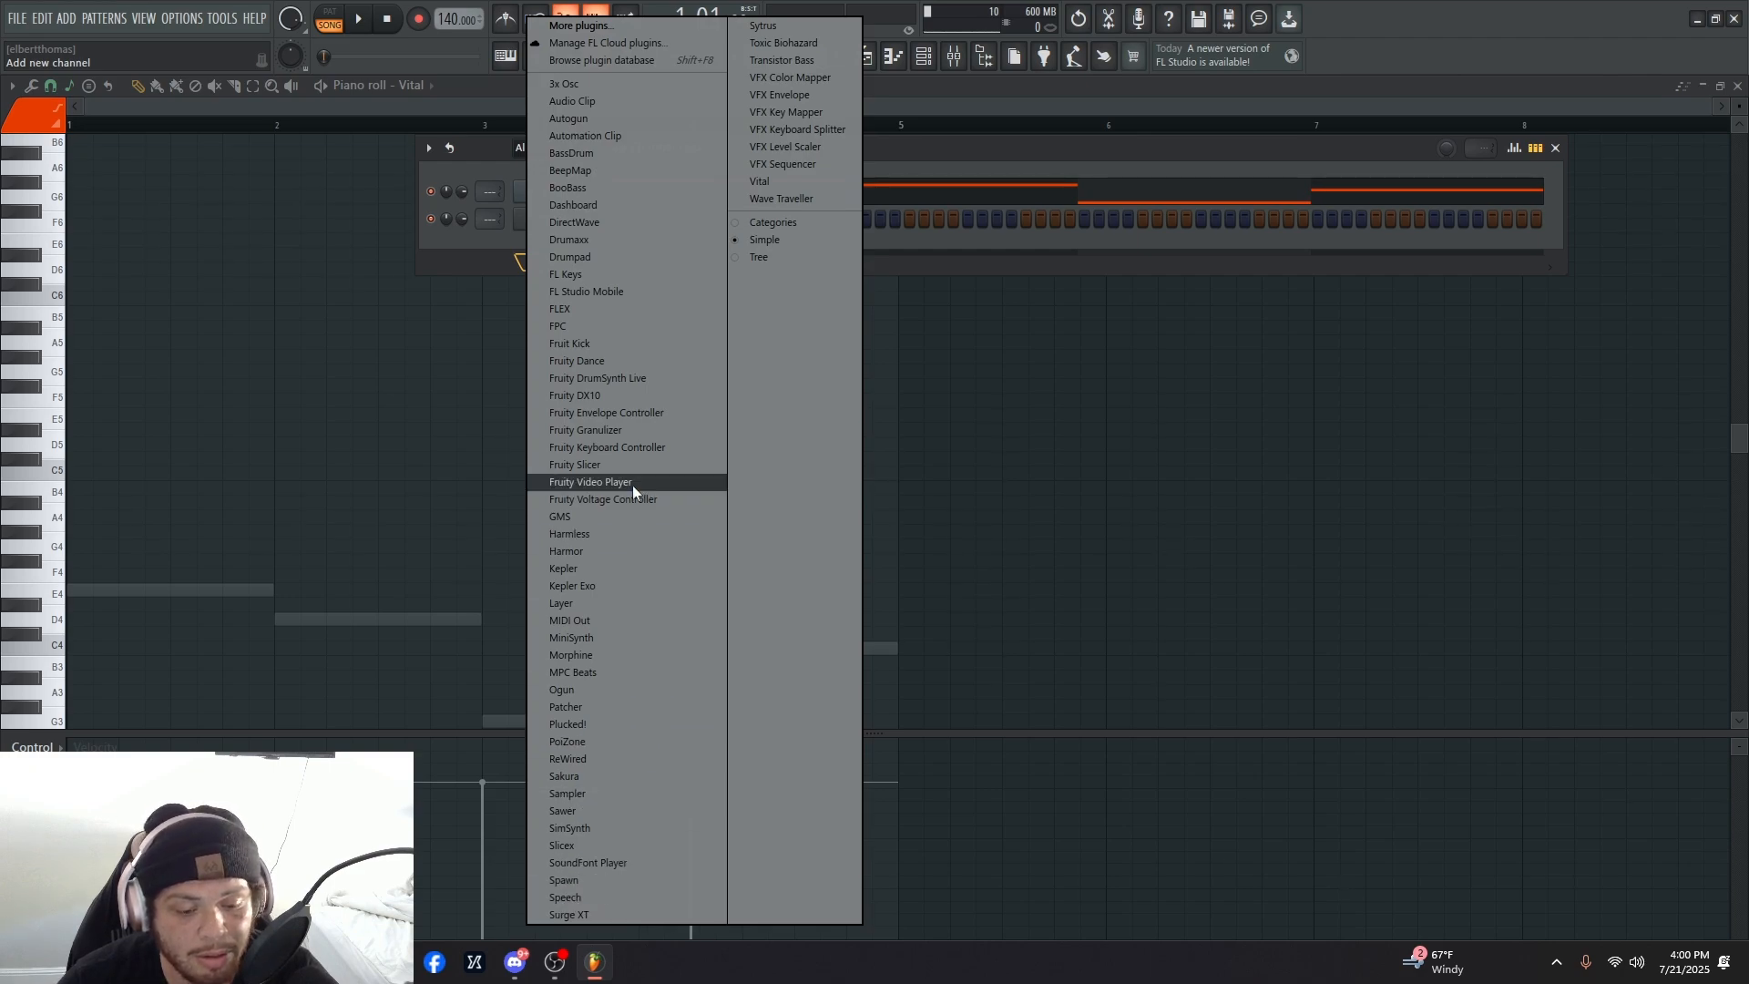
click(604, 915)
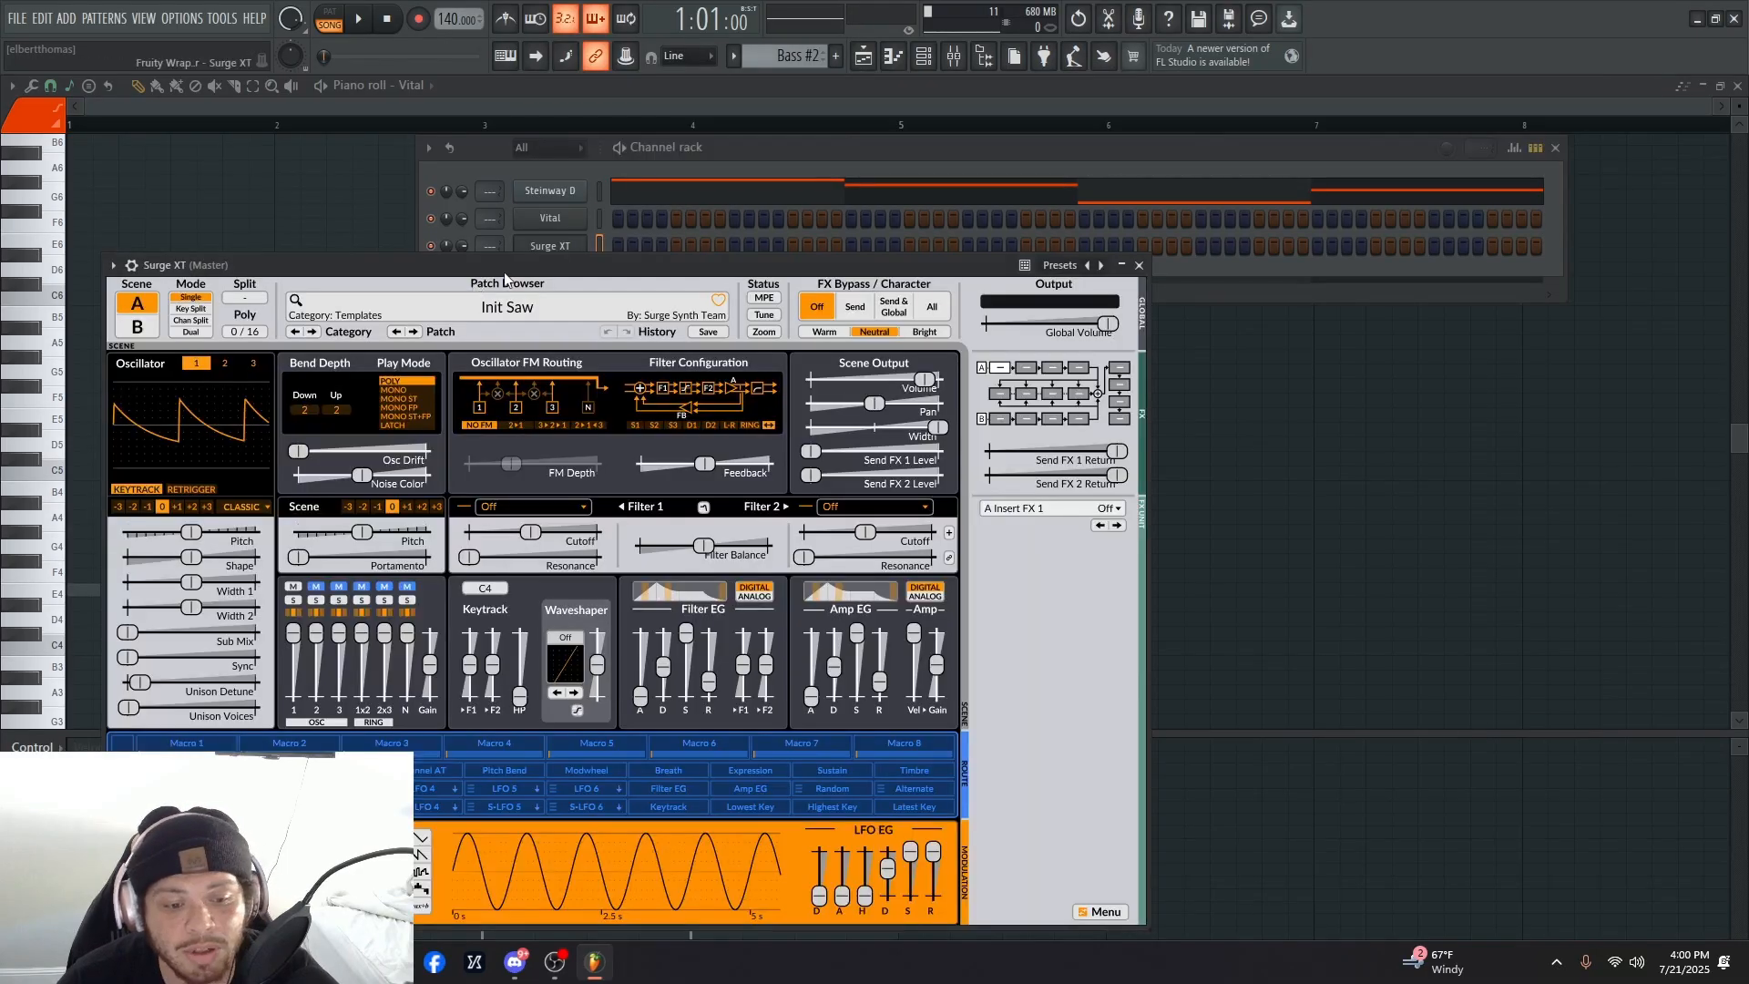
- Audition Surge XT's factory bass patches Bass 4 and Evilous, then load the Smoothie patch and close the plugin
drag(446, 273, 1025, 155)
click(1202, 182)
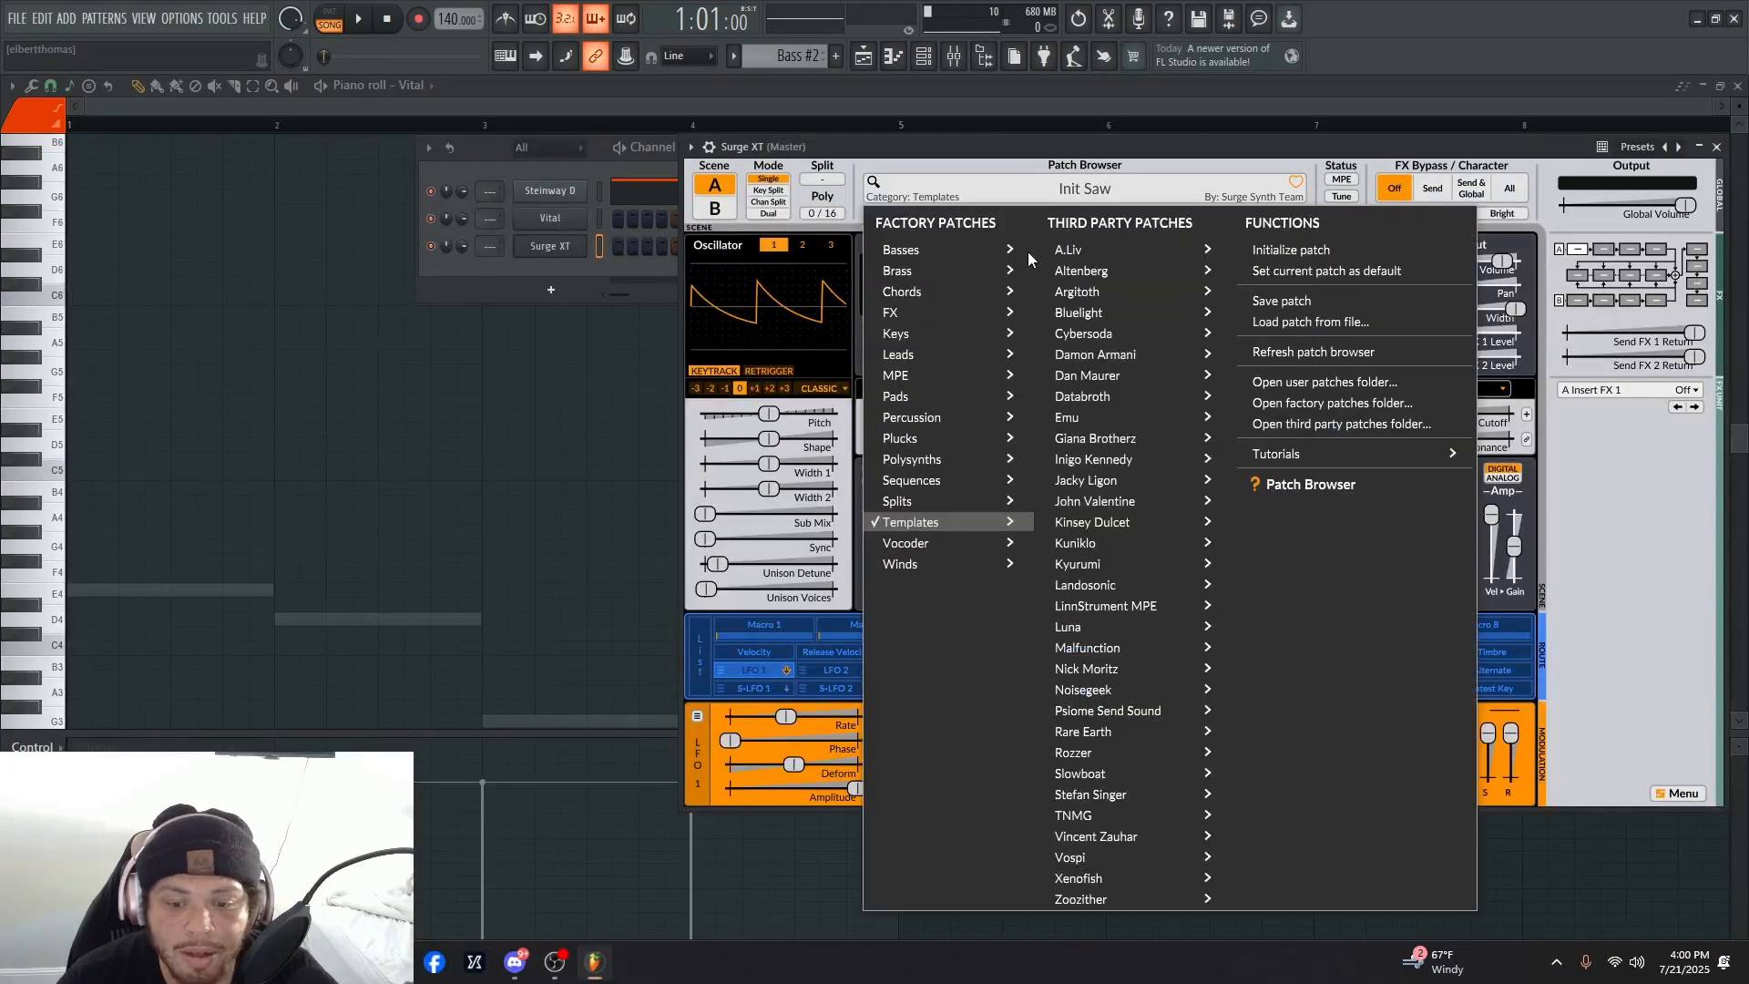
mouse_move(911, 271)
mouse_move(987, 251)
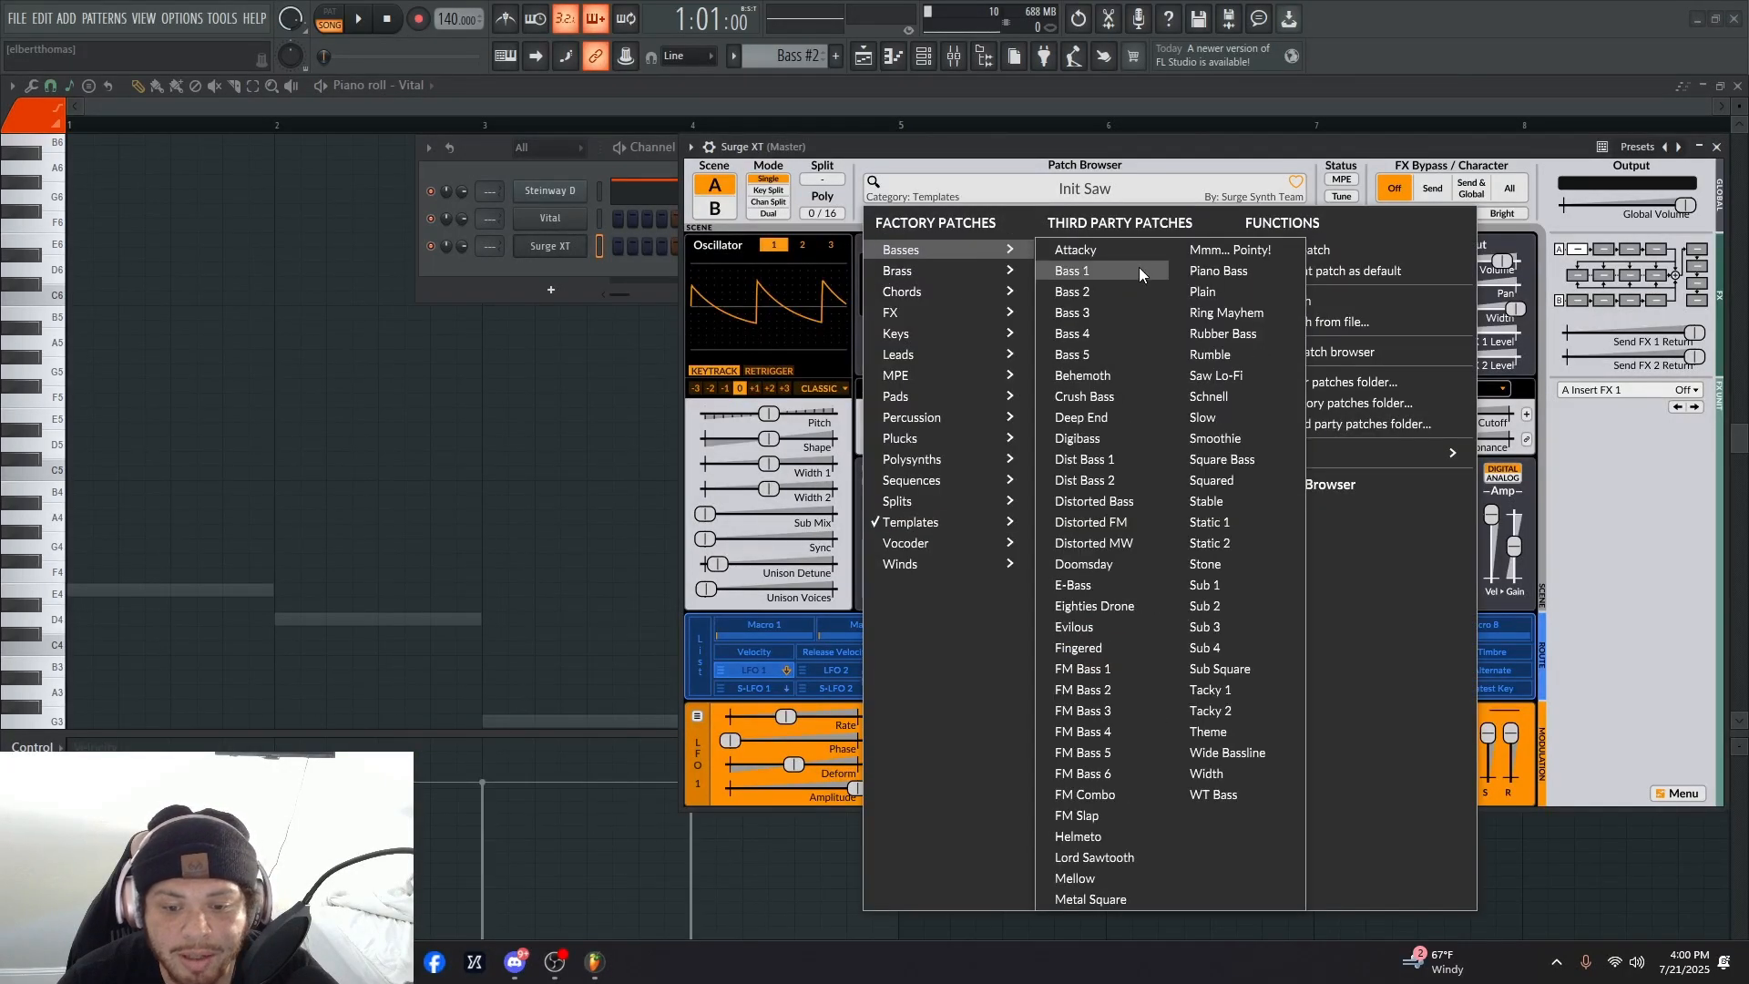
click(1123, 335)
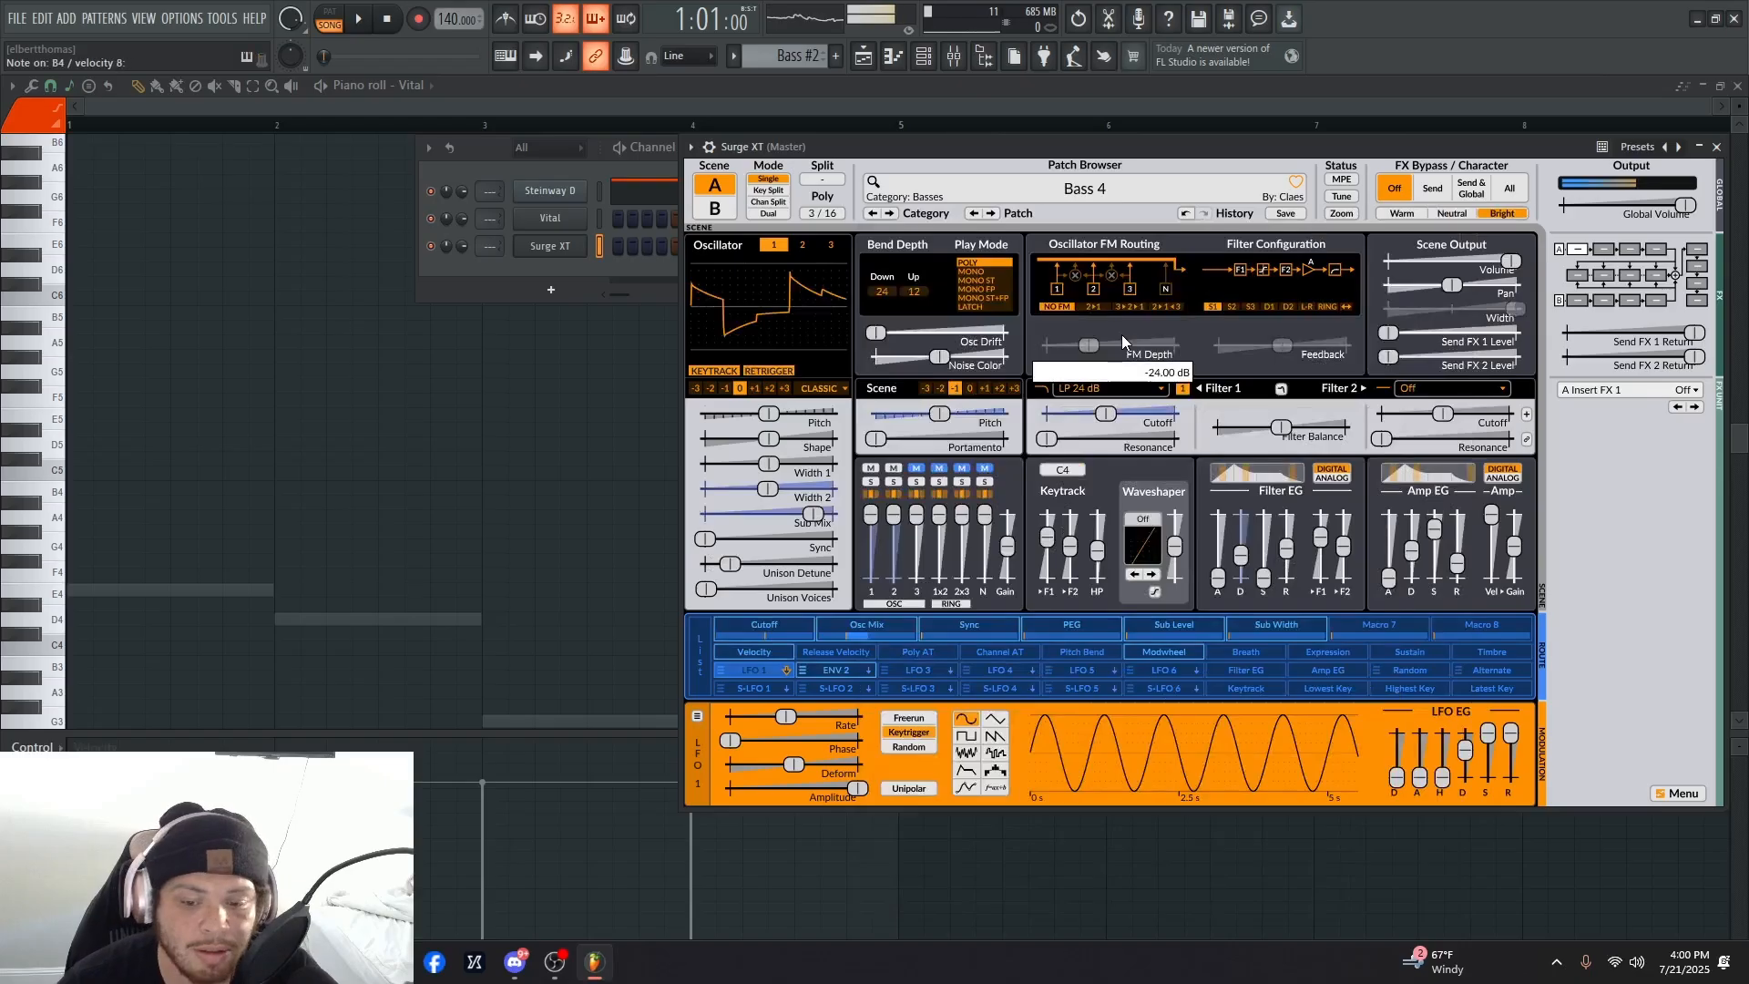
click(1067, 191)
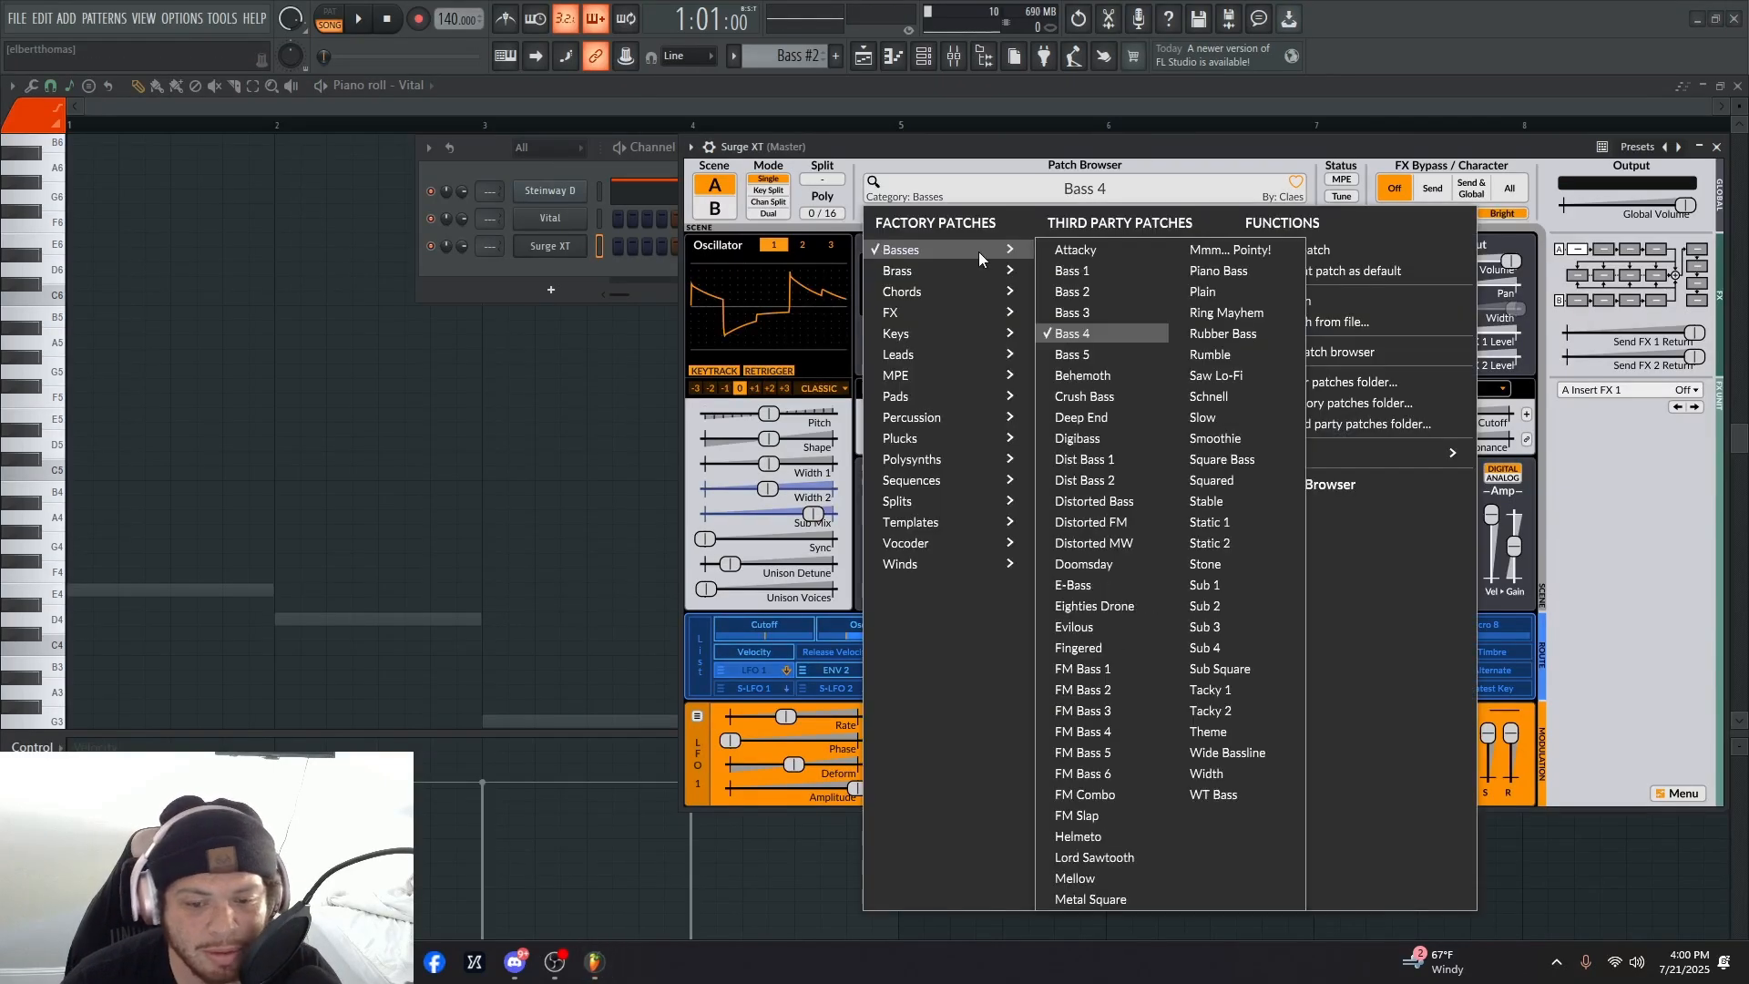
click(1102, 626)
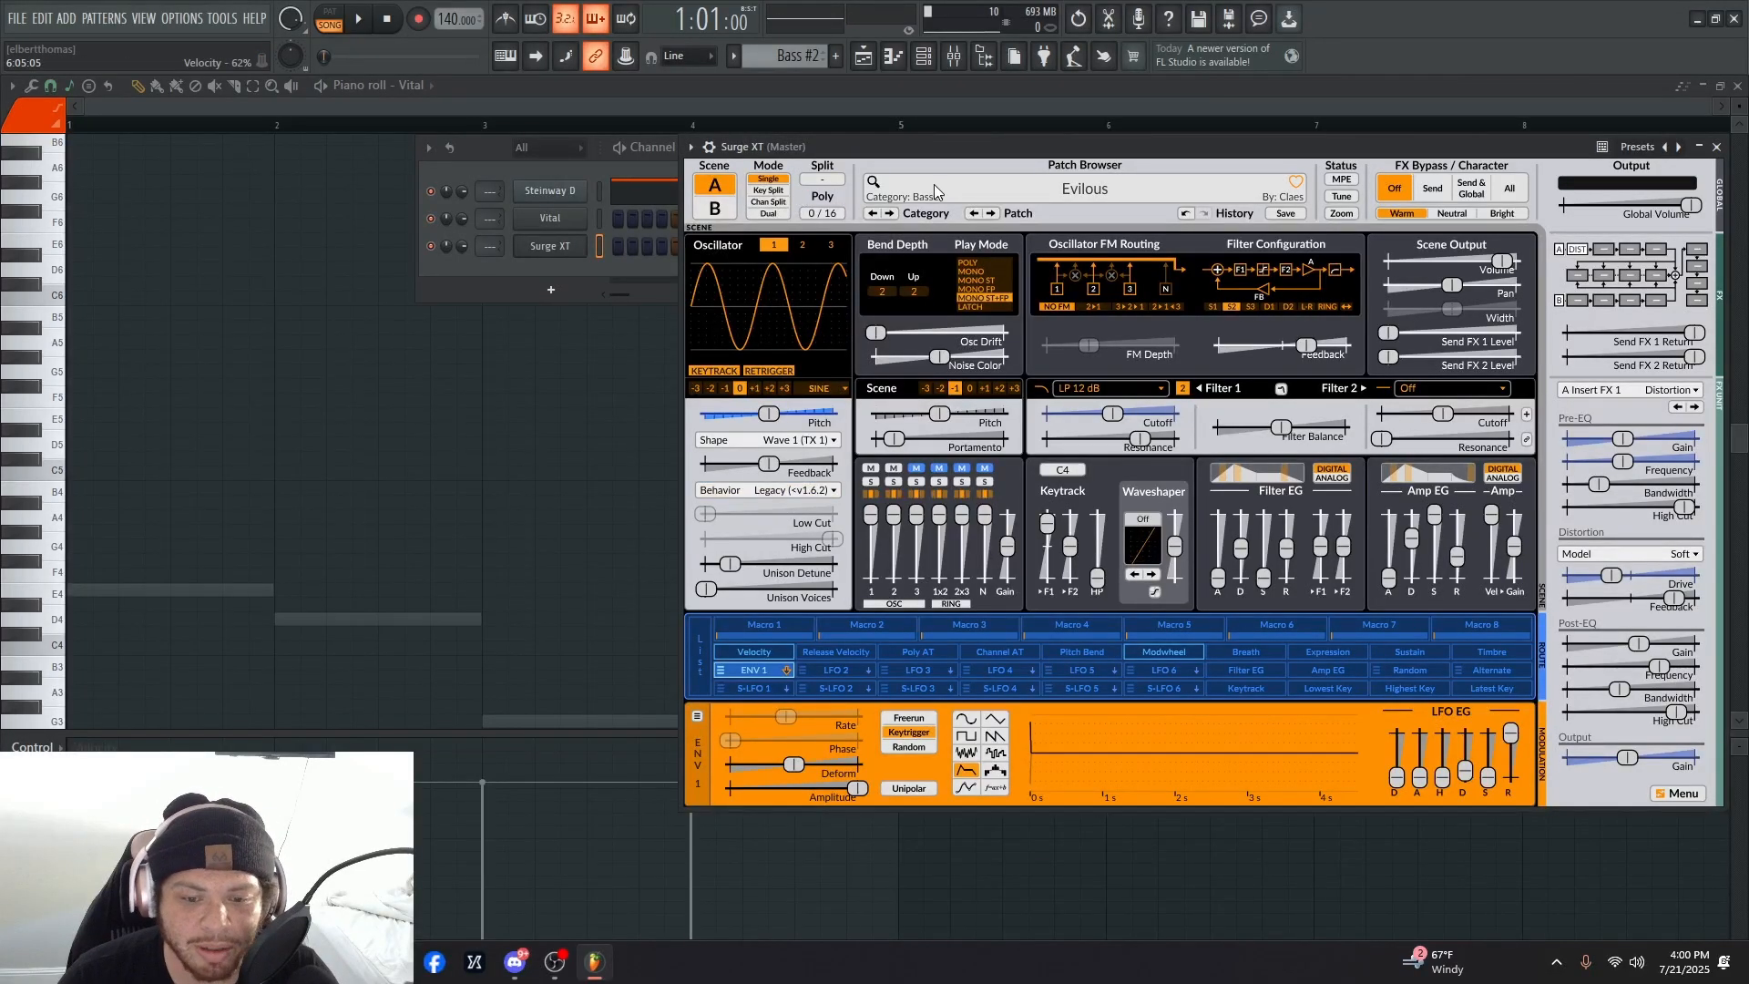
click(875, 189)
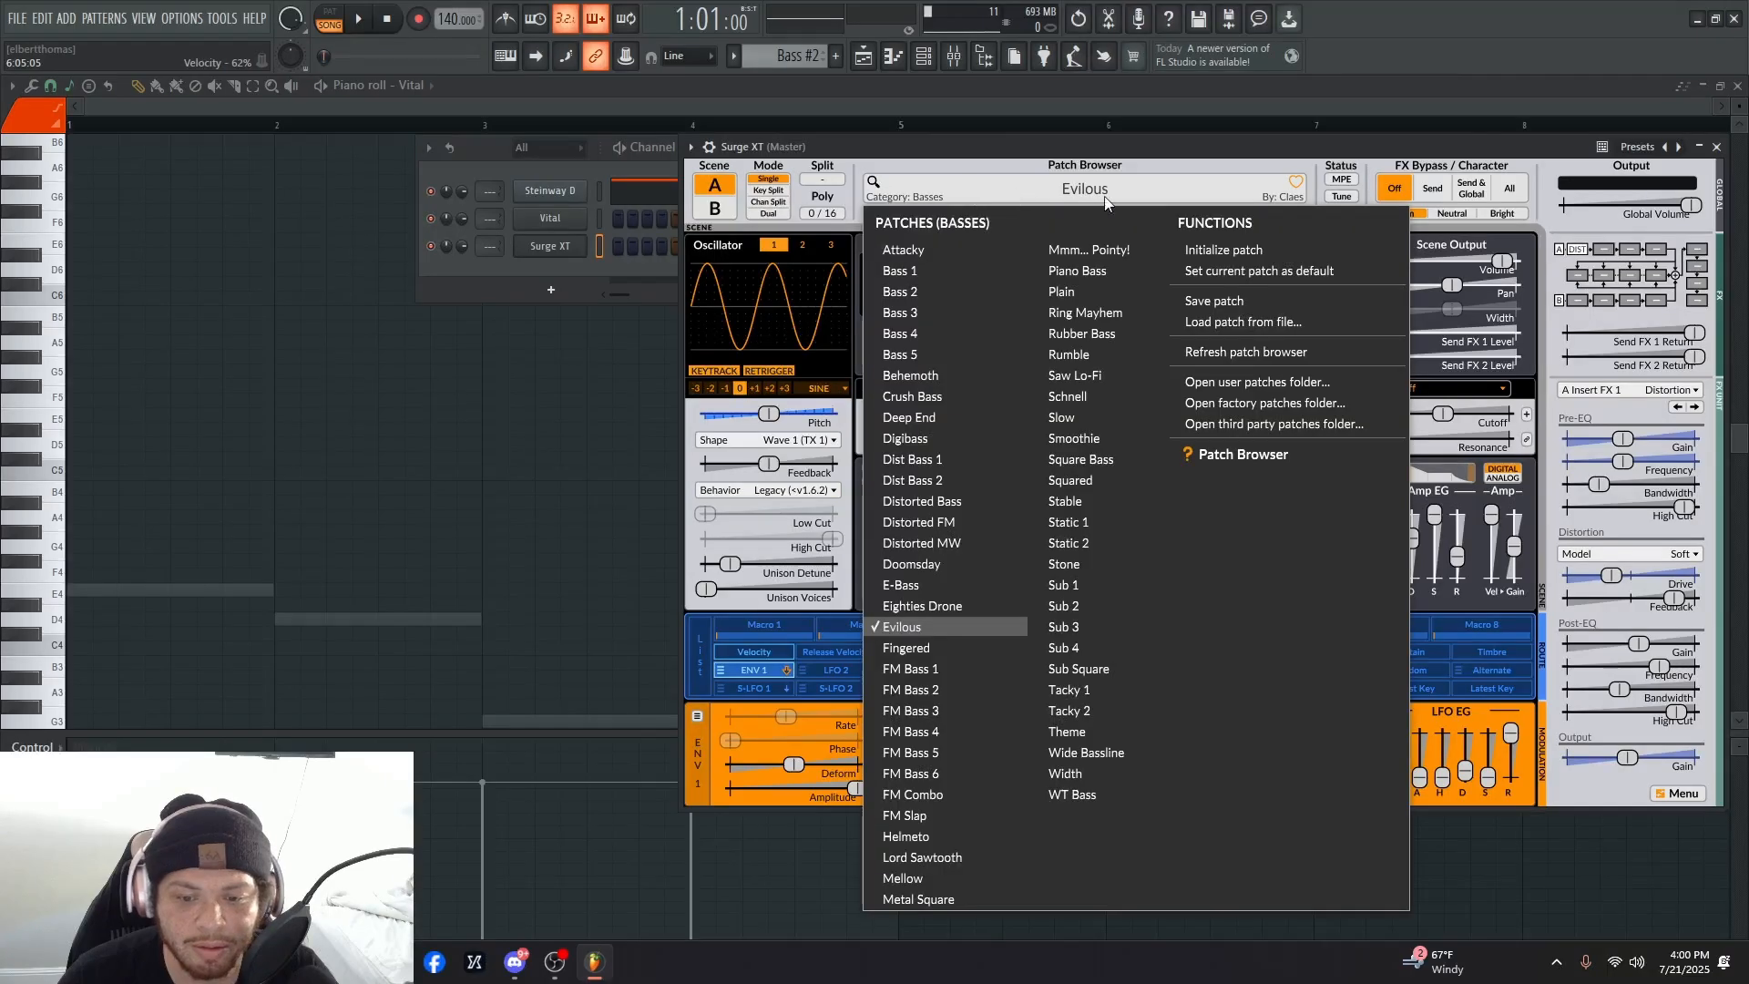
click(1100, 441)
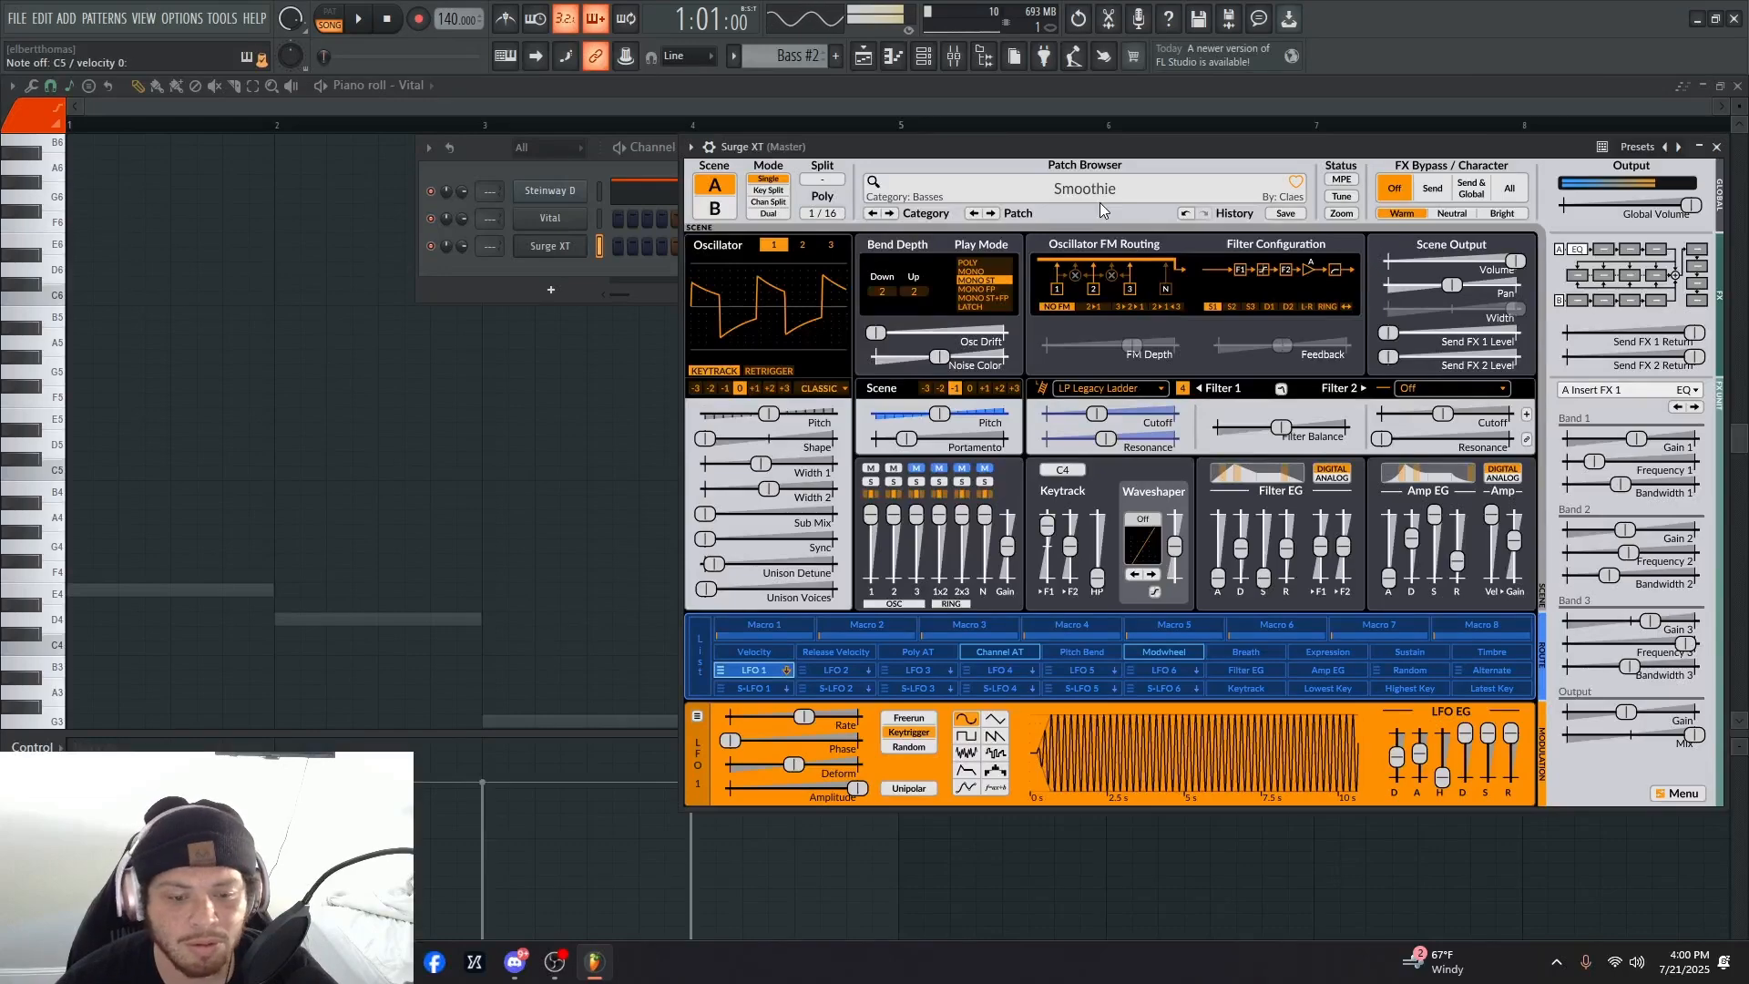
key(Escape)
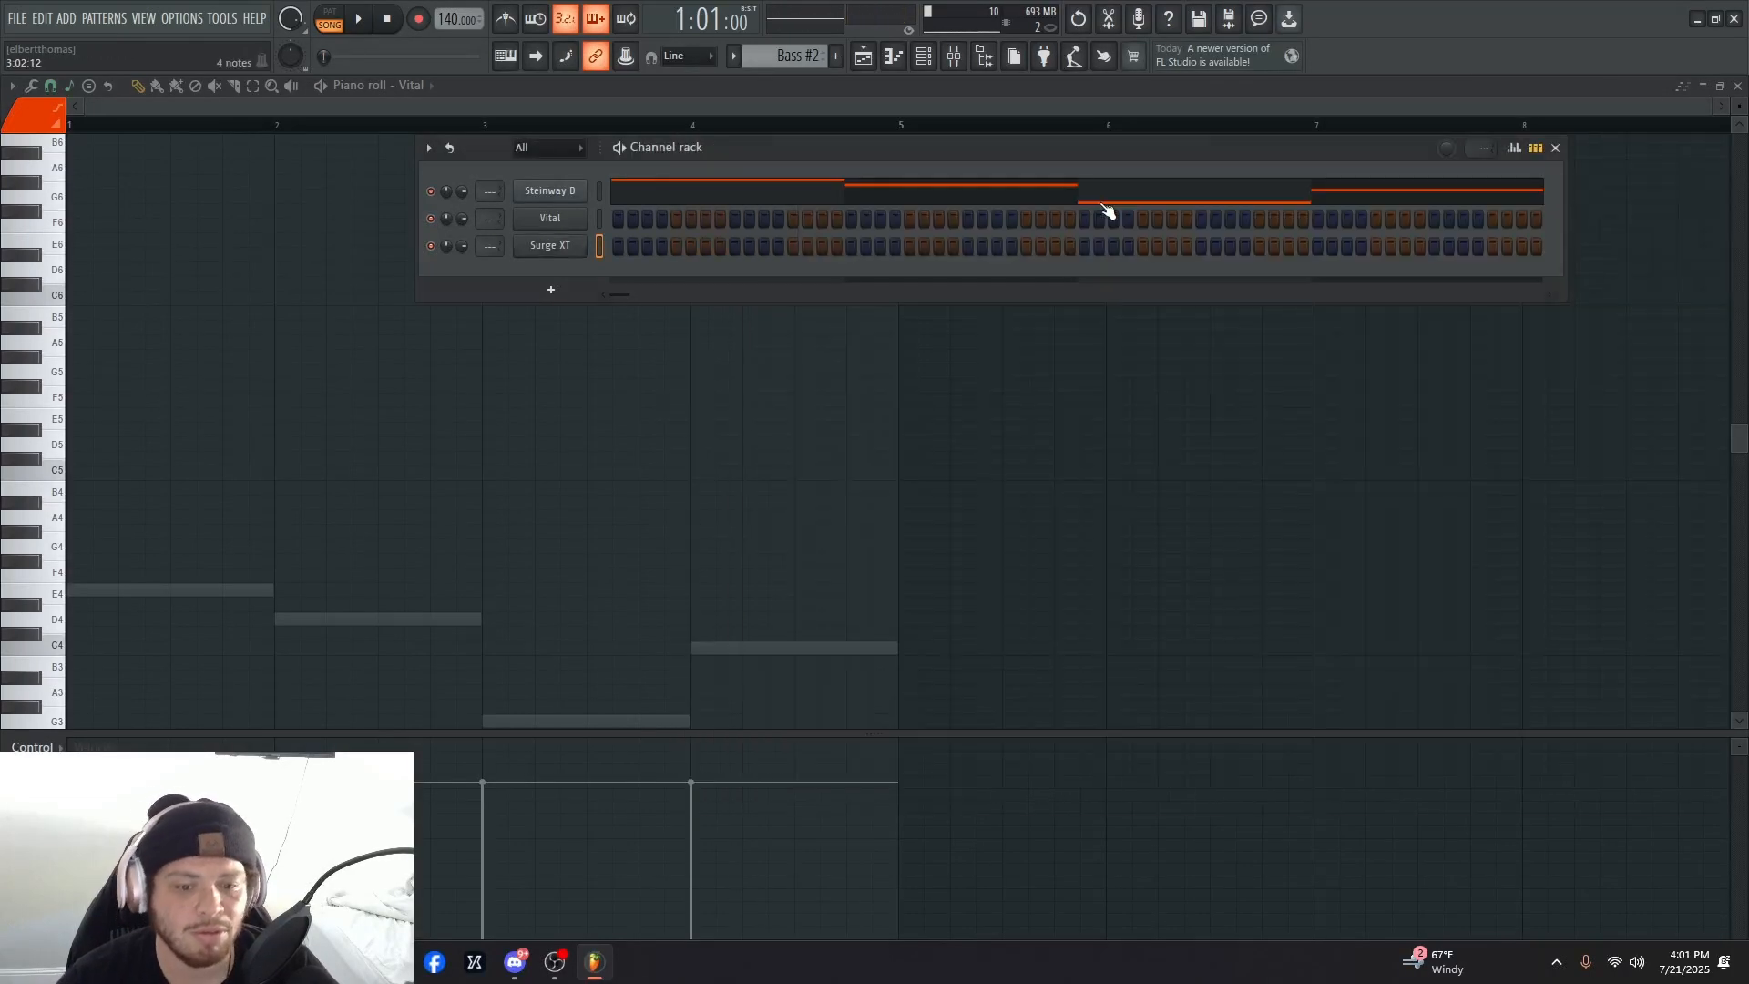
- Copy the Steinway D bass notes in the Bass #2 pattern and paste them into the Surge XT channel
key(F6)
click(863, 56)
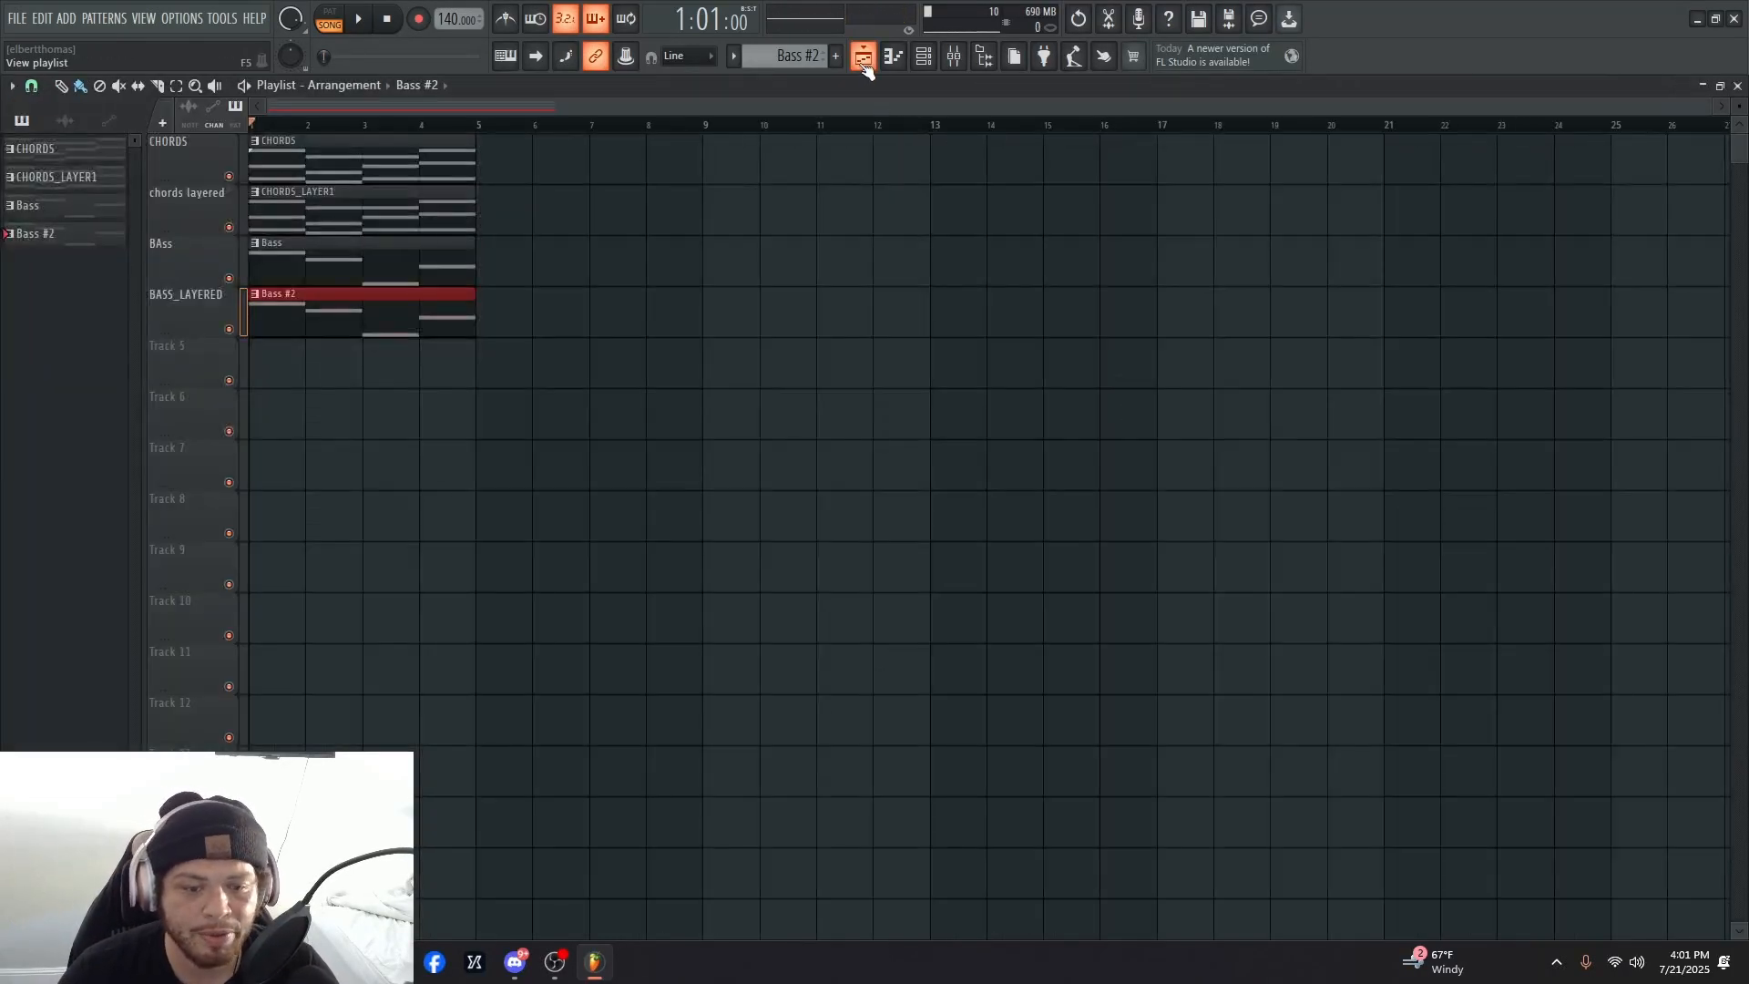
click(894, 55)
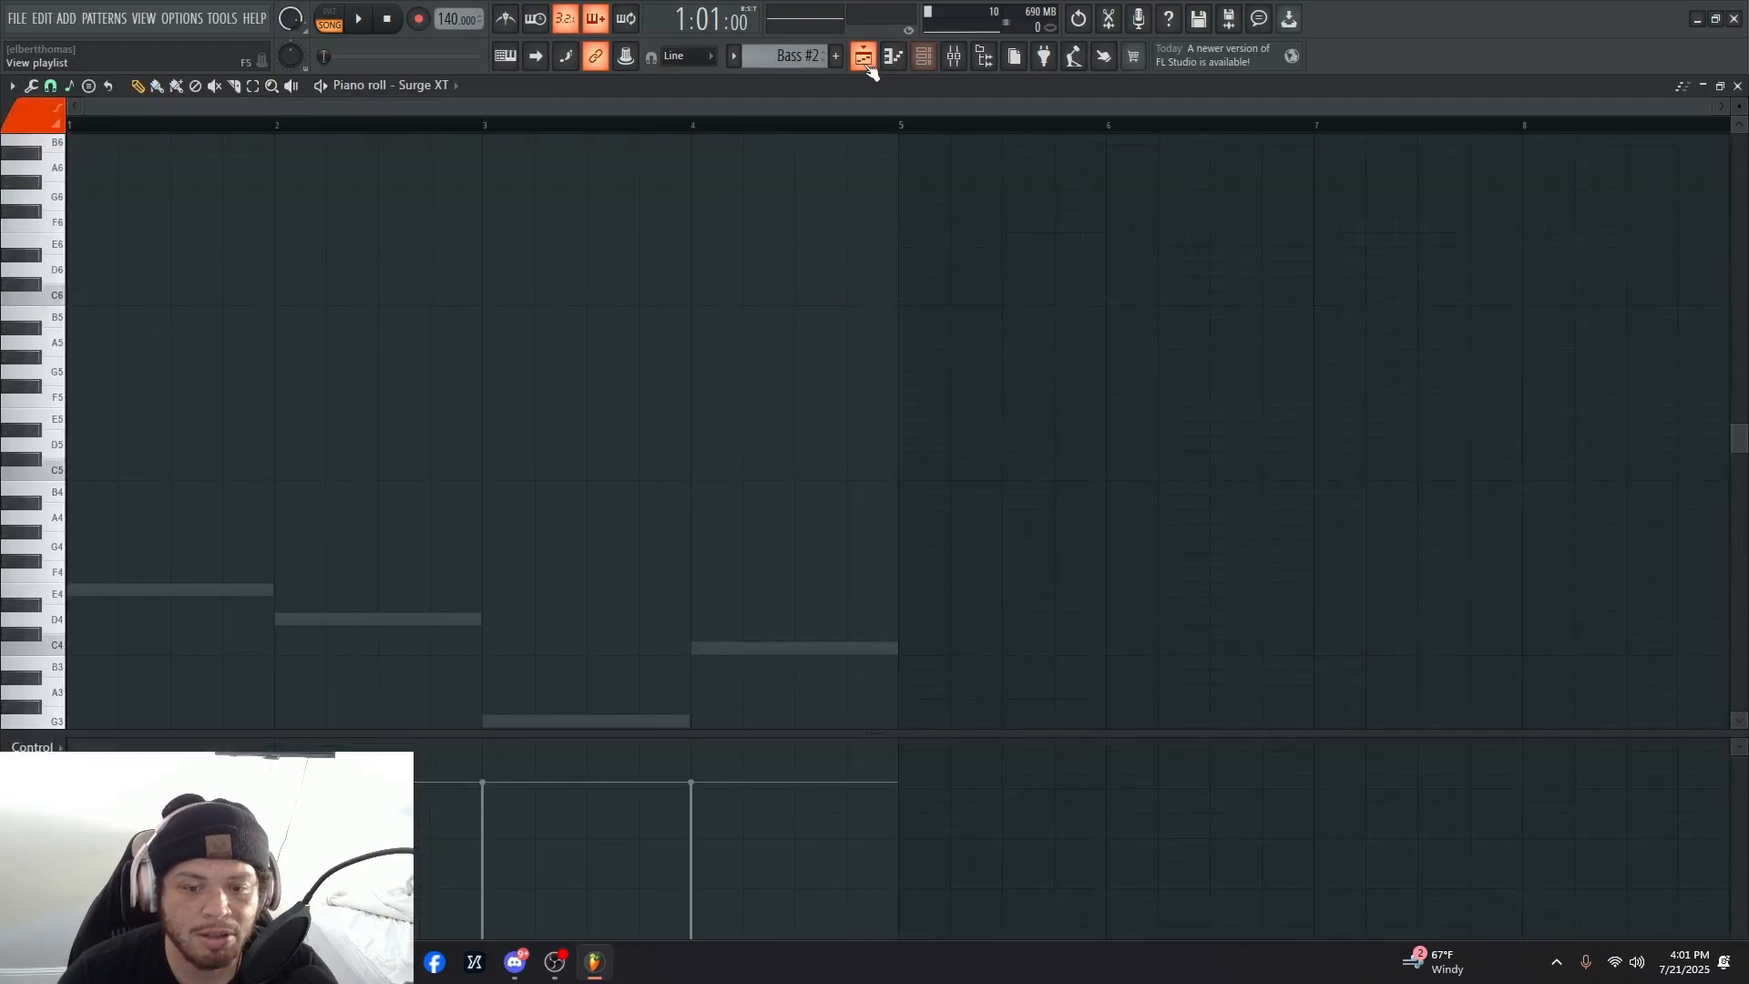
click(863, 55)
click(922, 58)
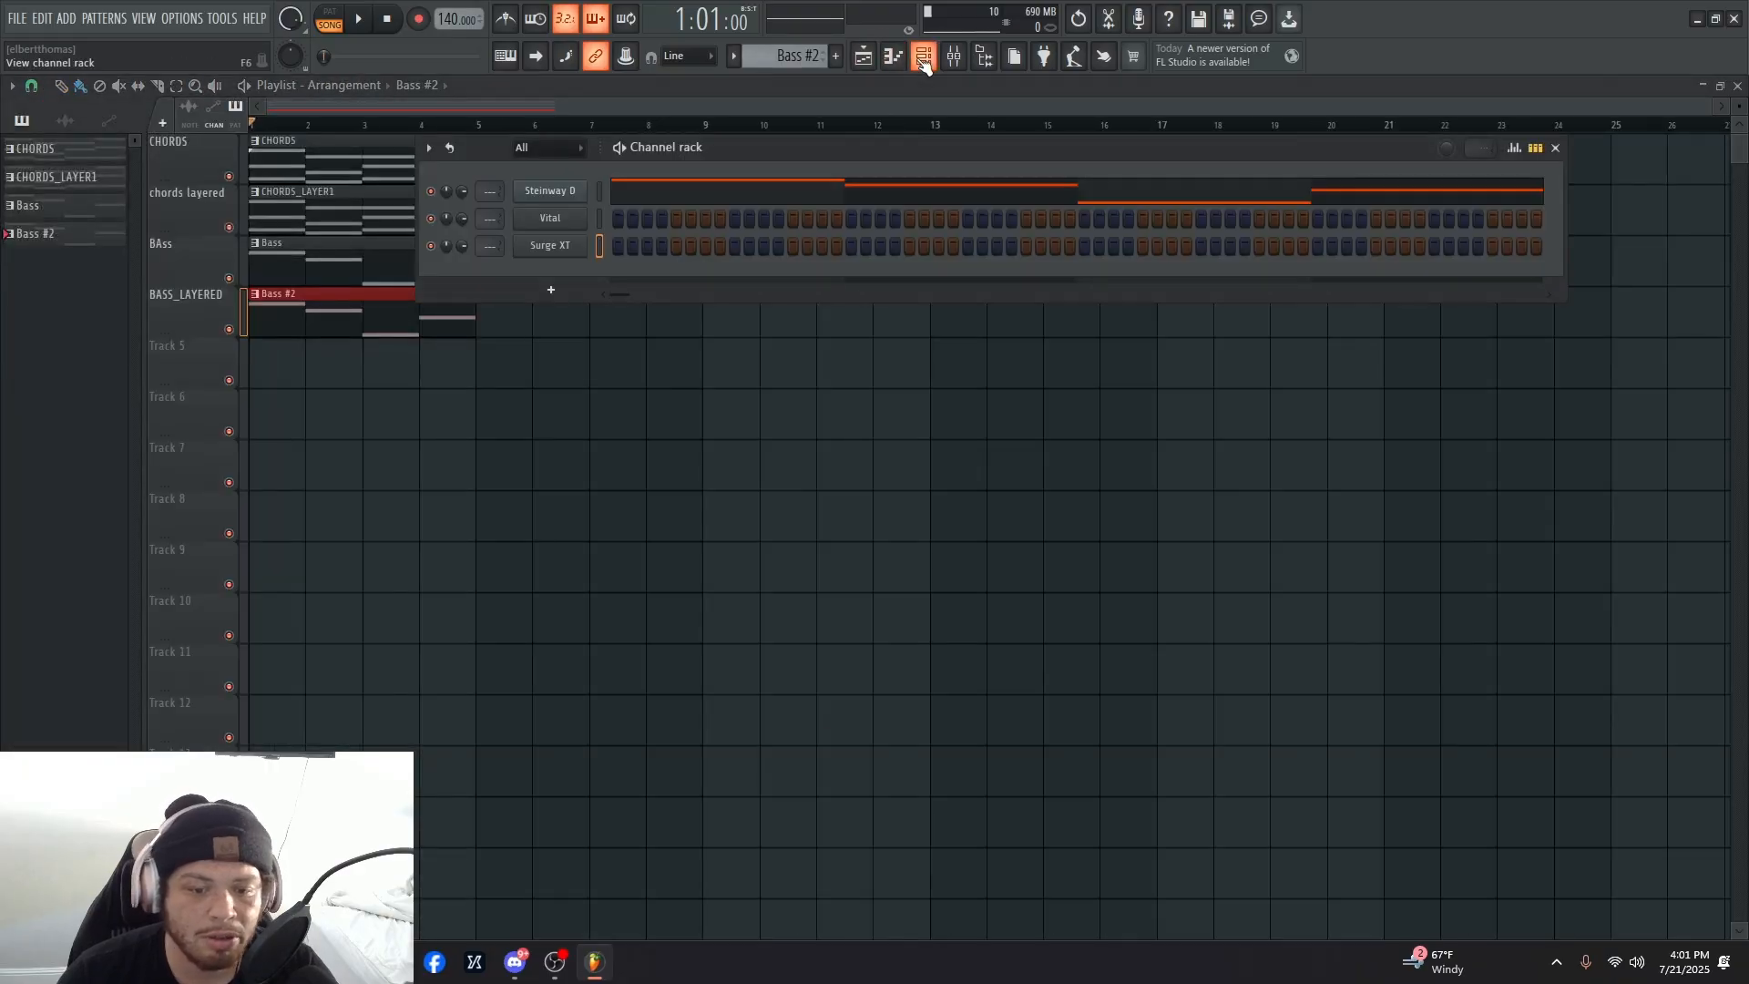
click(603, 188)
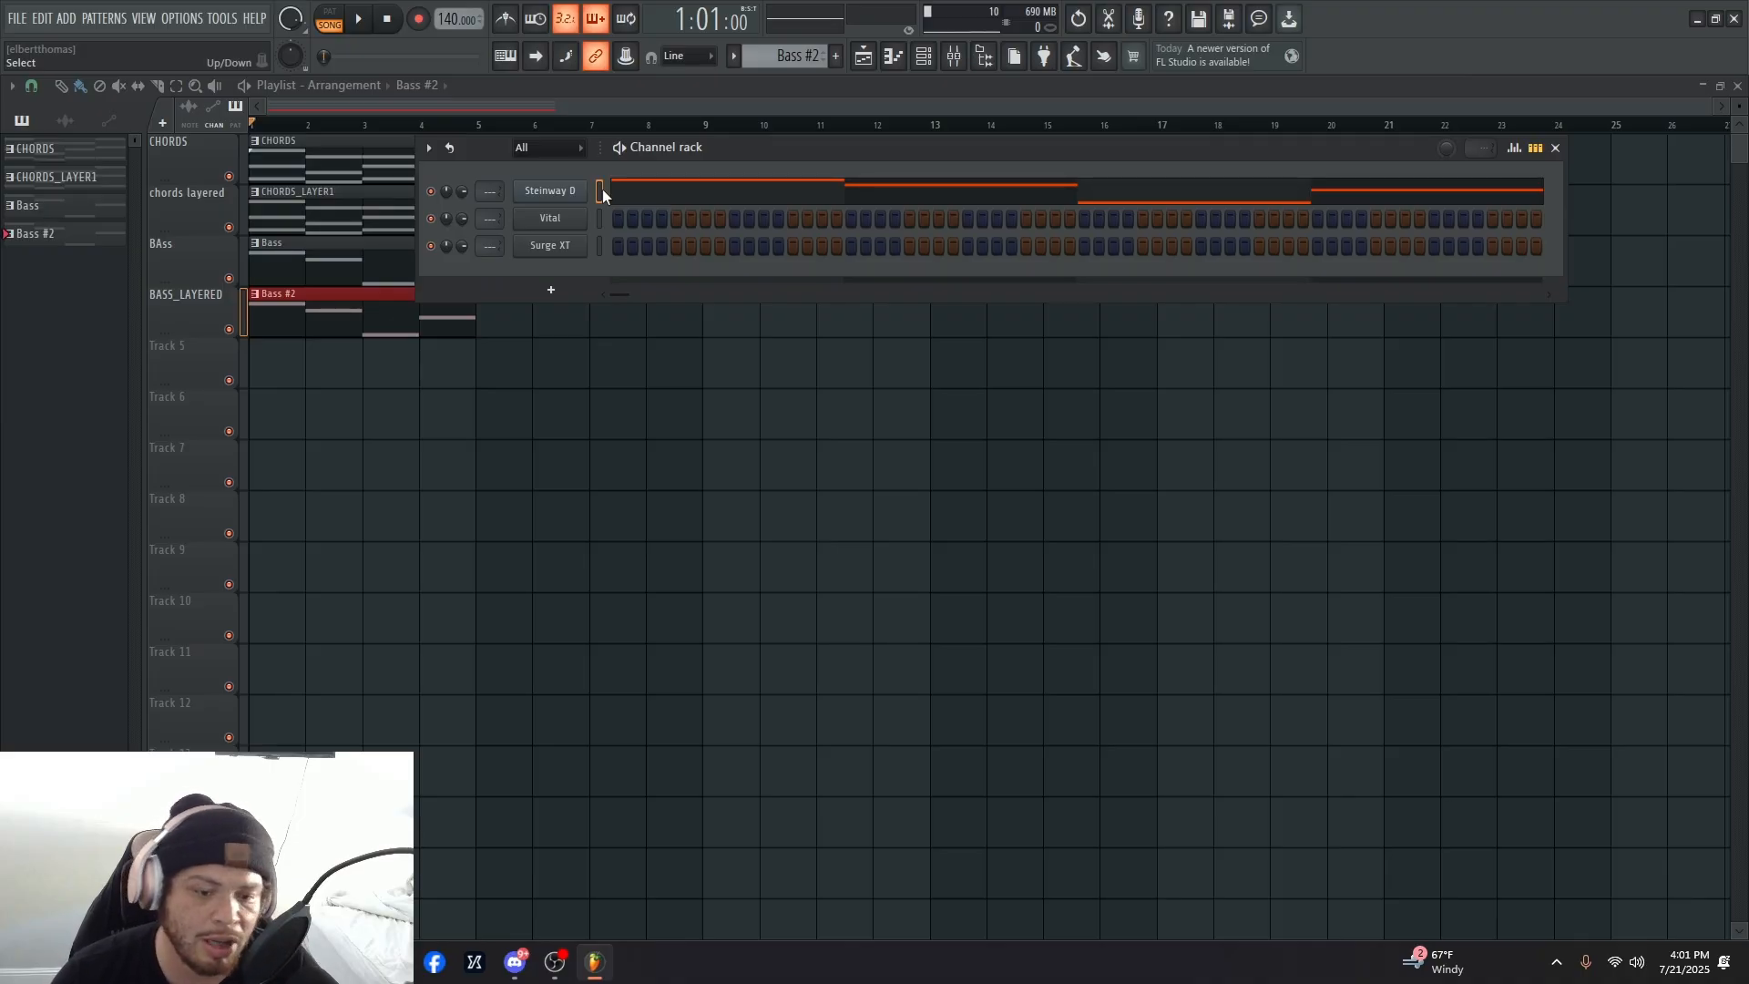
click(602, 216)
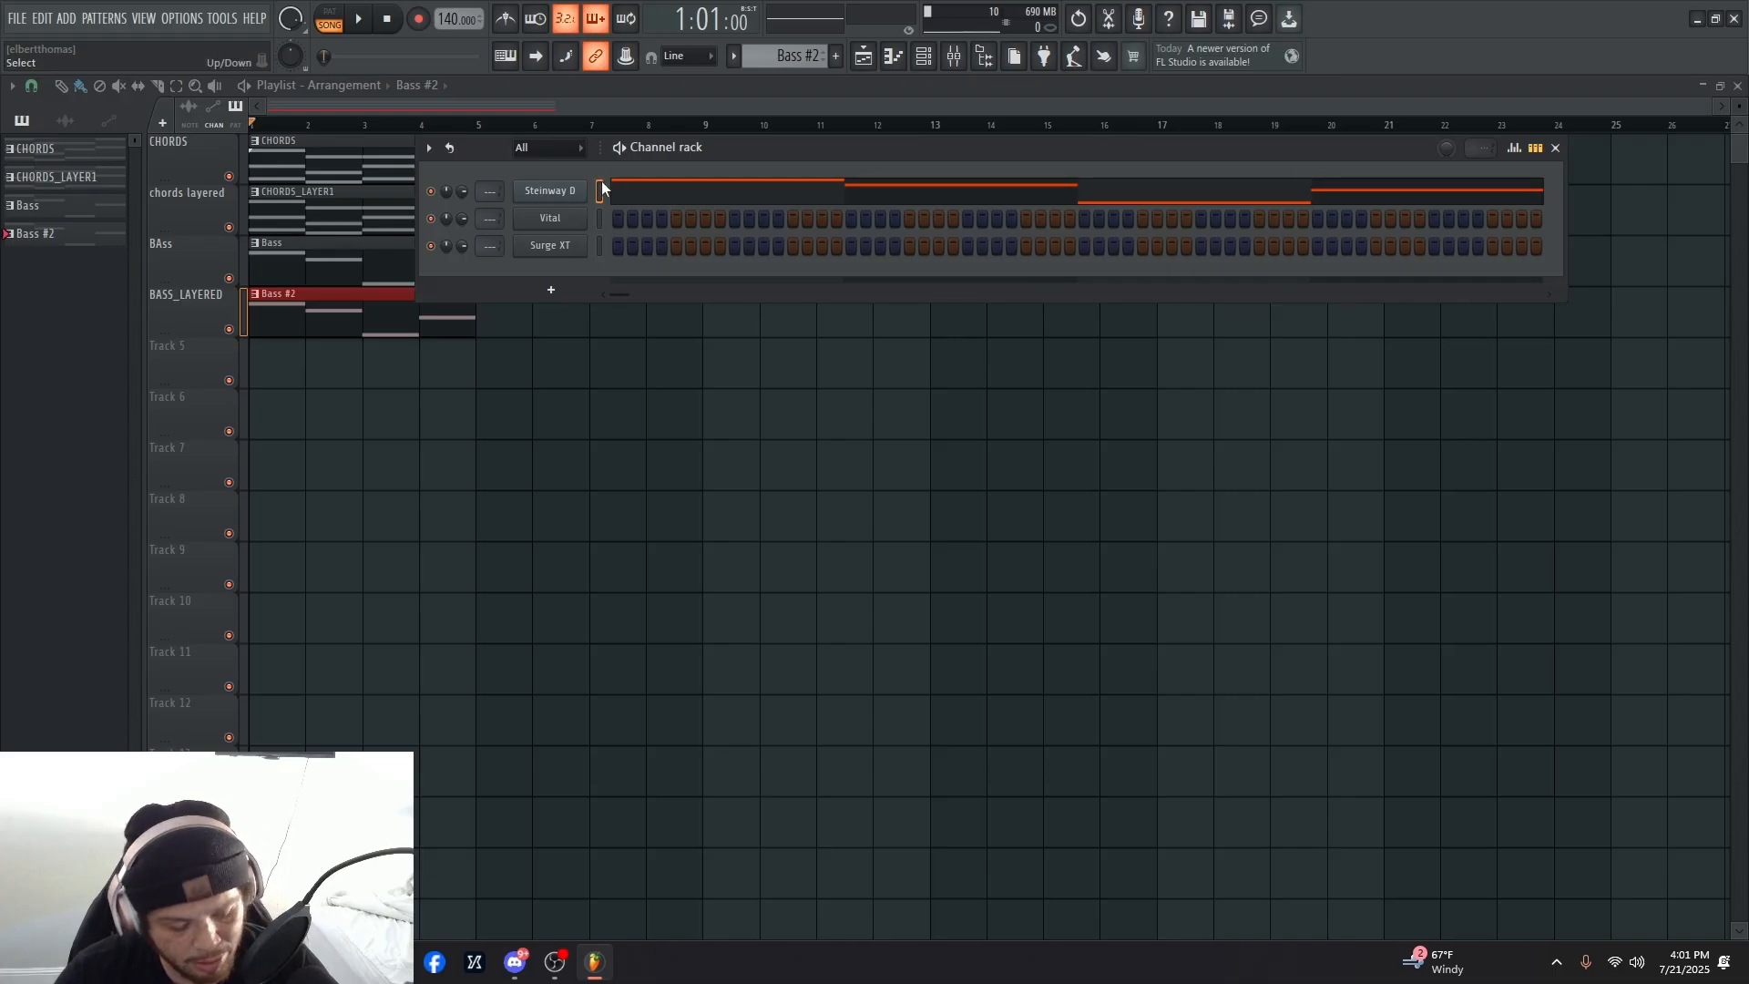
click(596, 246)
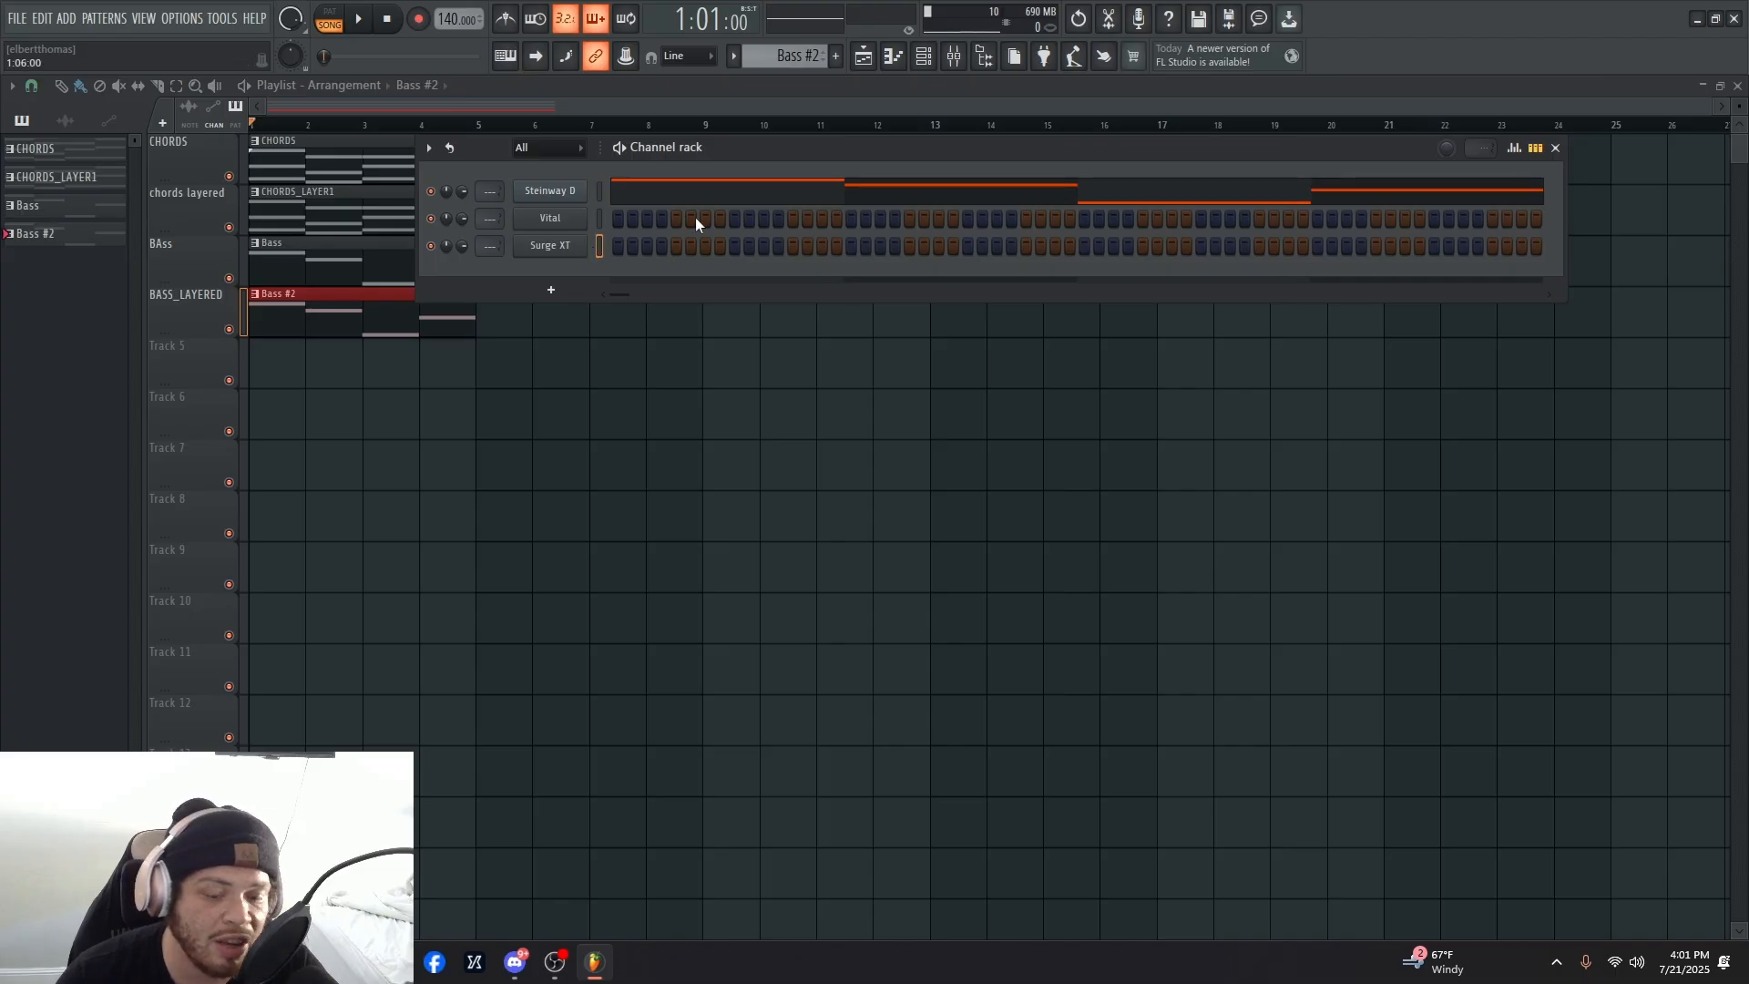
key(ctrl+v)
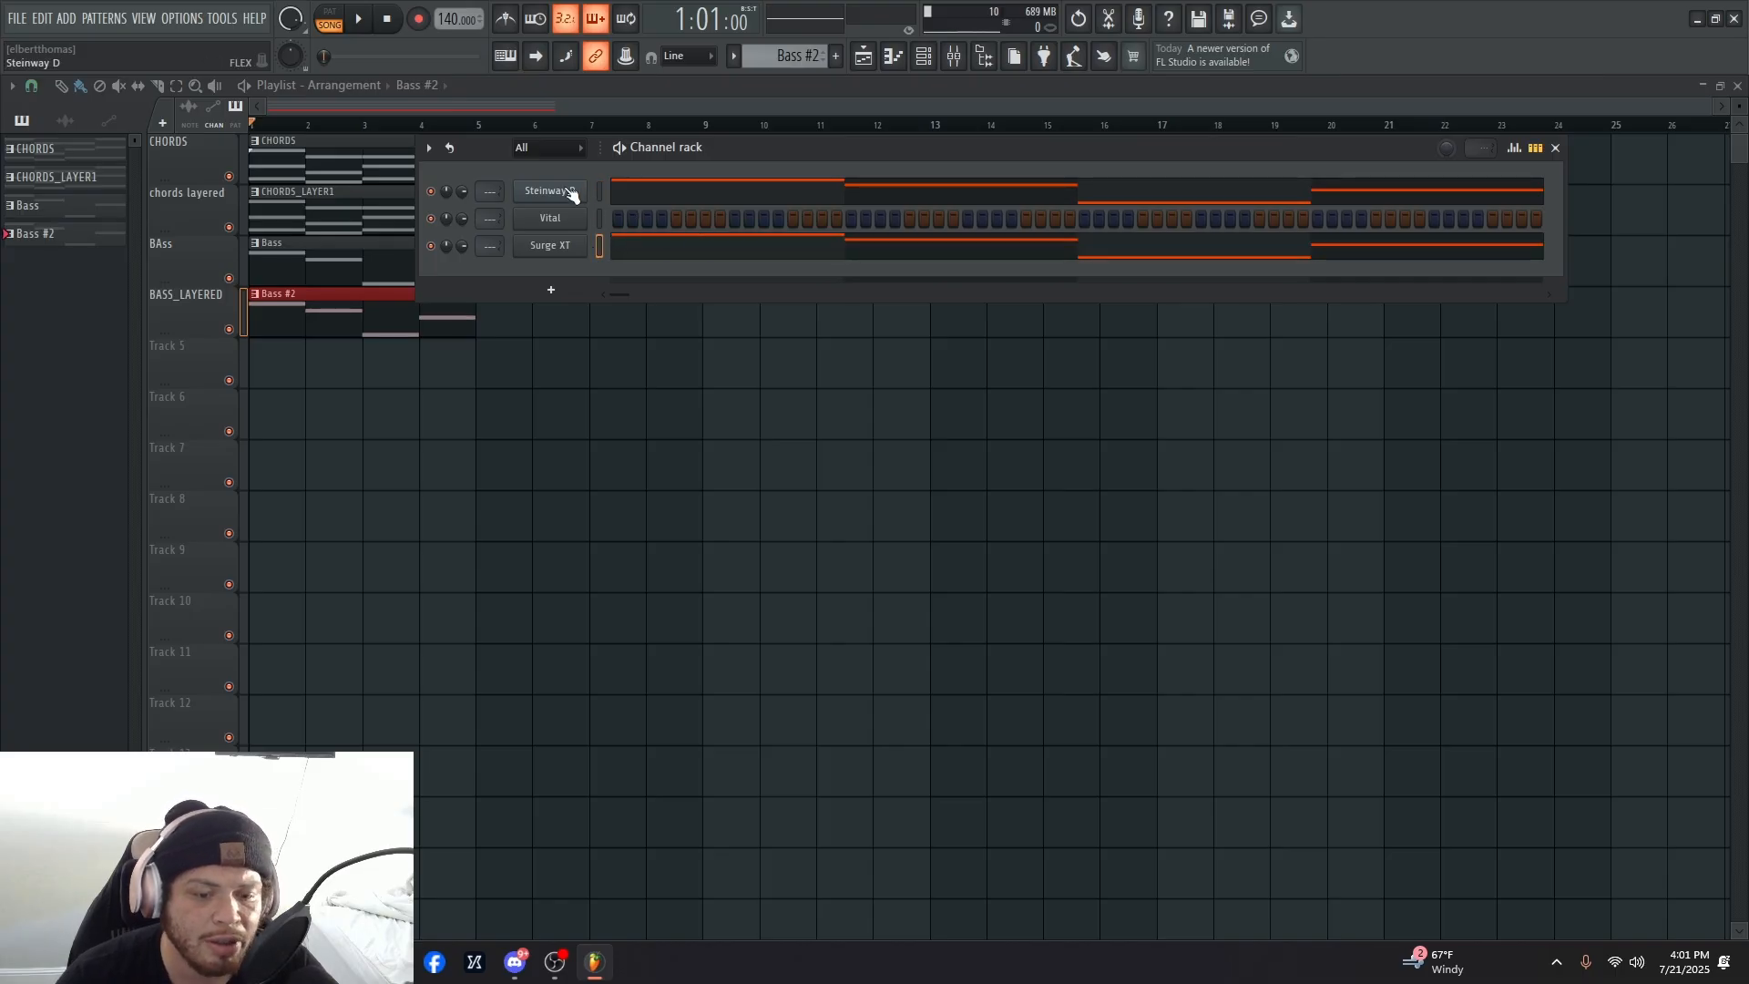
- Cut the notes from the Steinway D channel in the Bass #2 pattern and close the channel rack
click(600, 192)
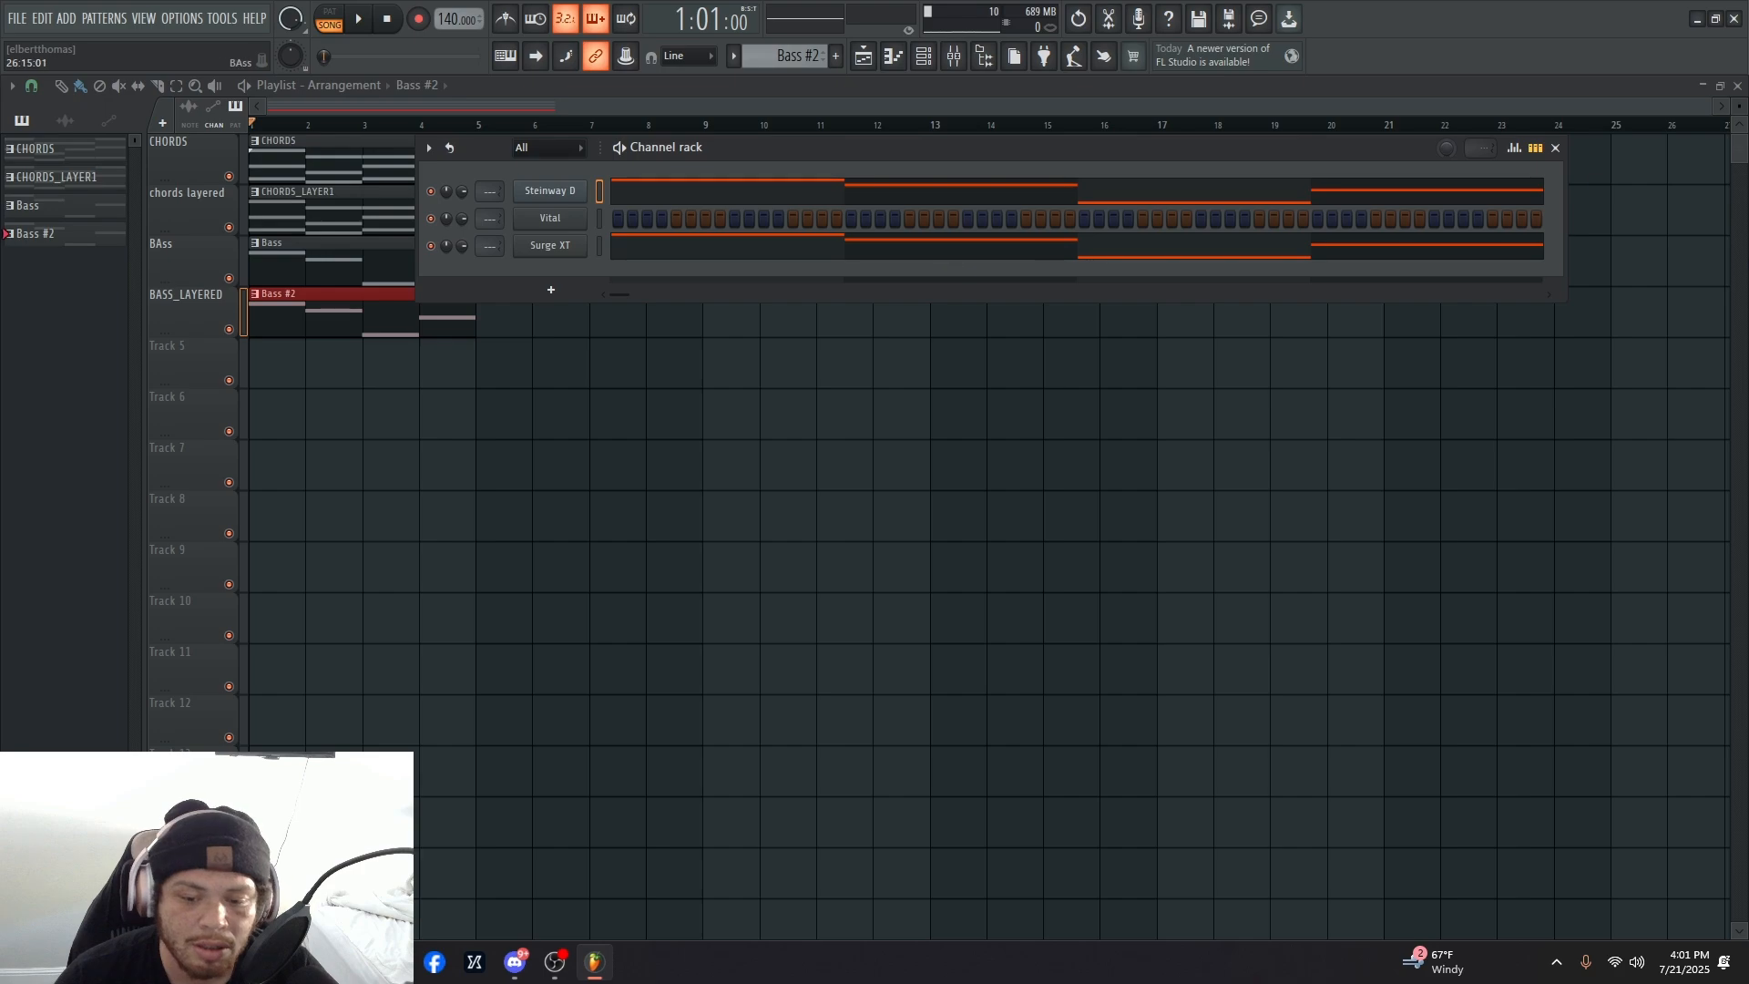
right_click(548, 197)
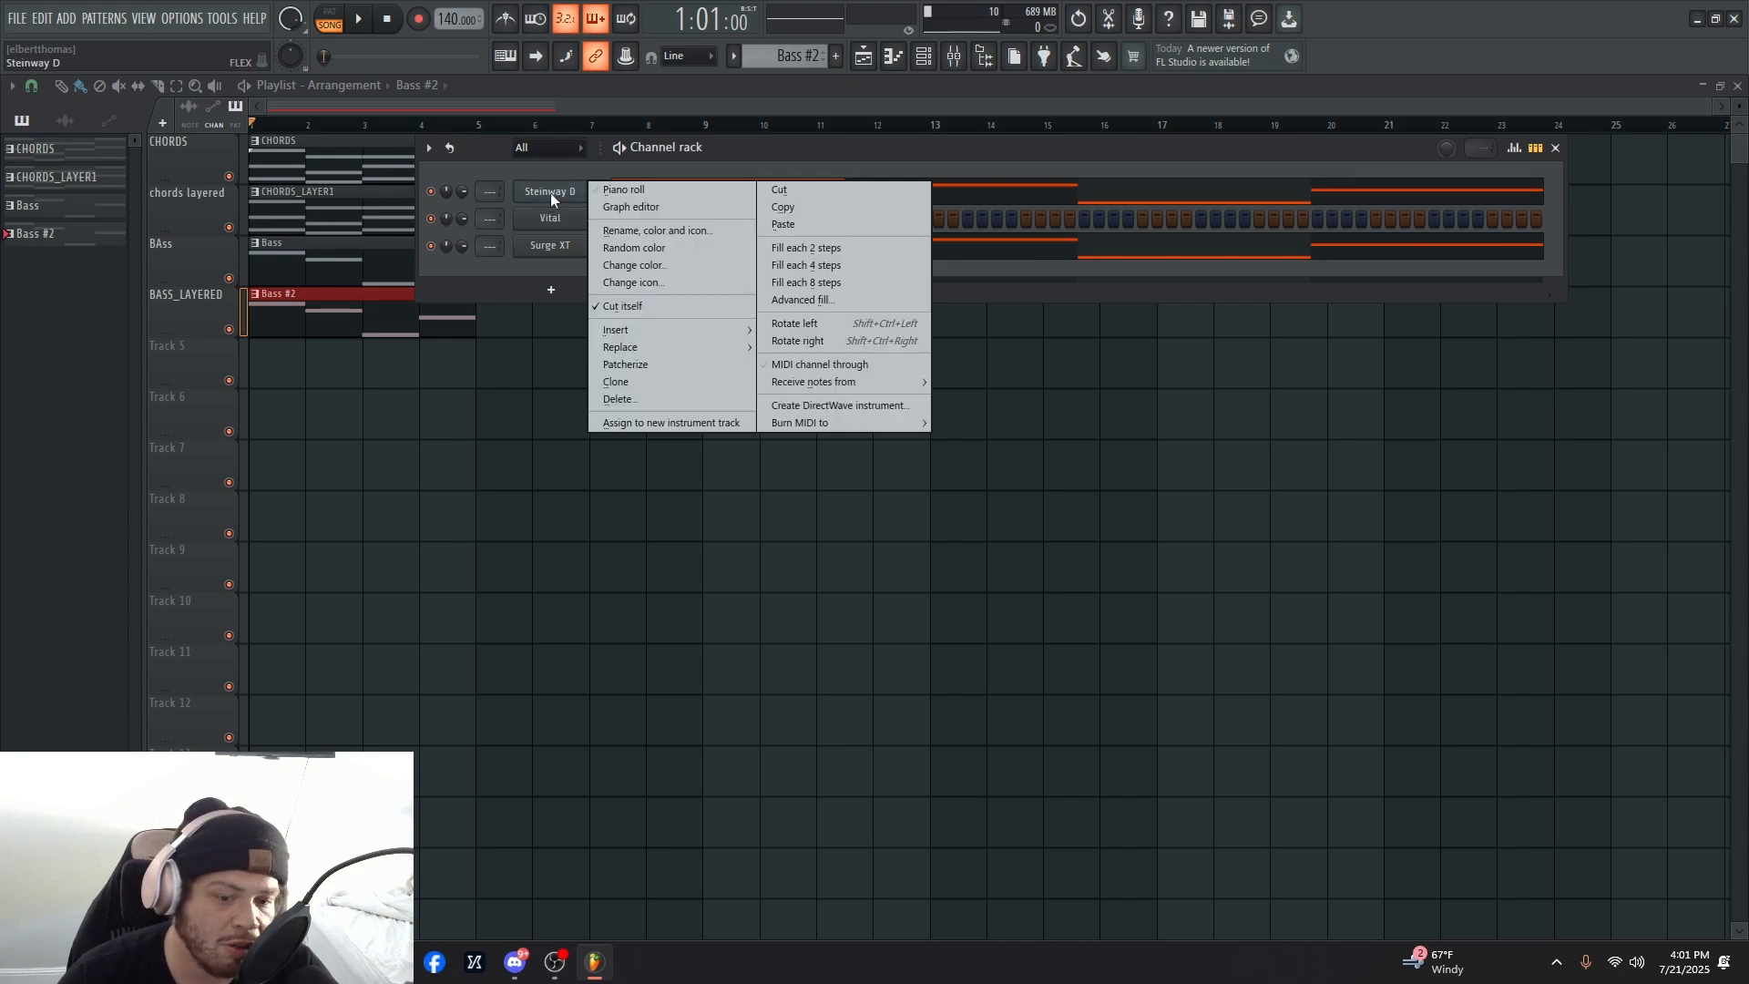
click(893, 194)
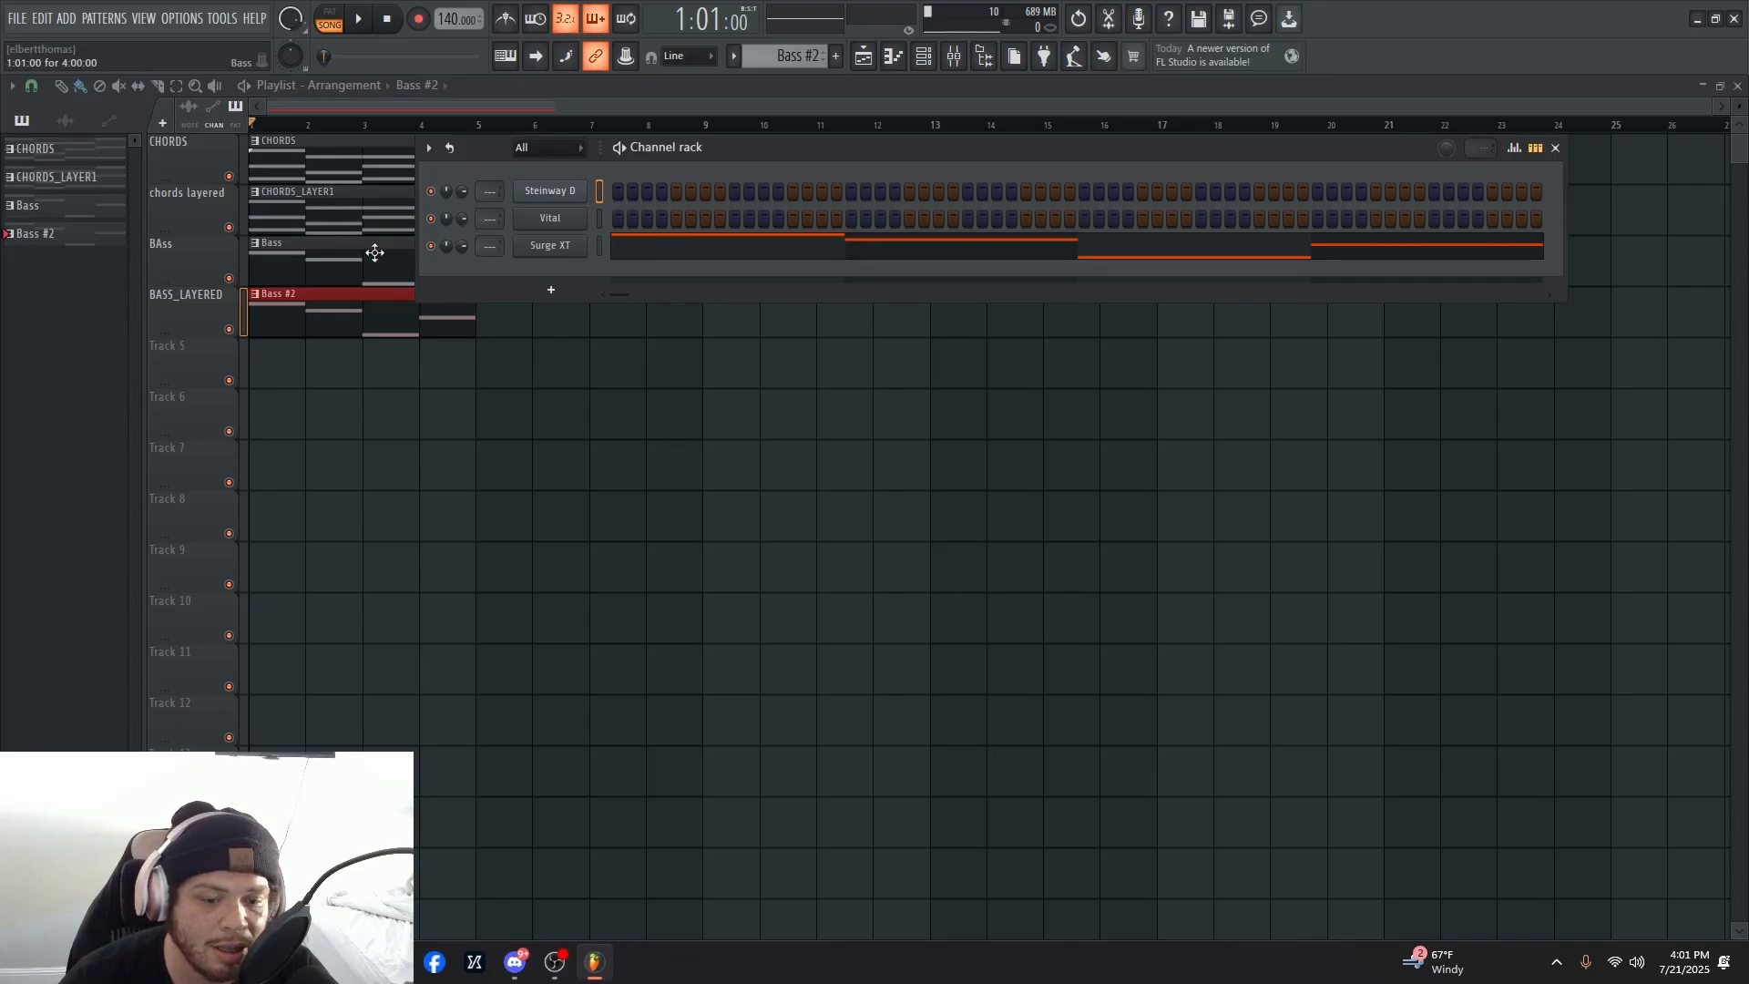
click(924, 57)
- Play the arrangement with the BASS_LAYERED track muted and unmuted to compare the bass sound
key(space)
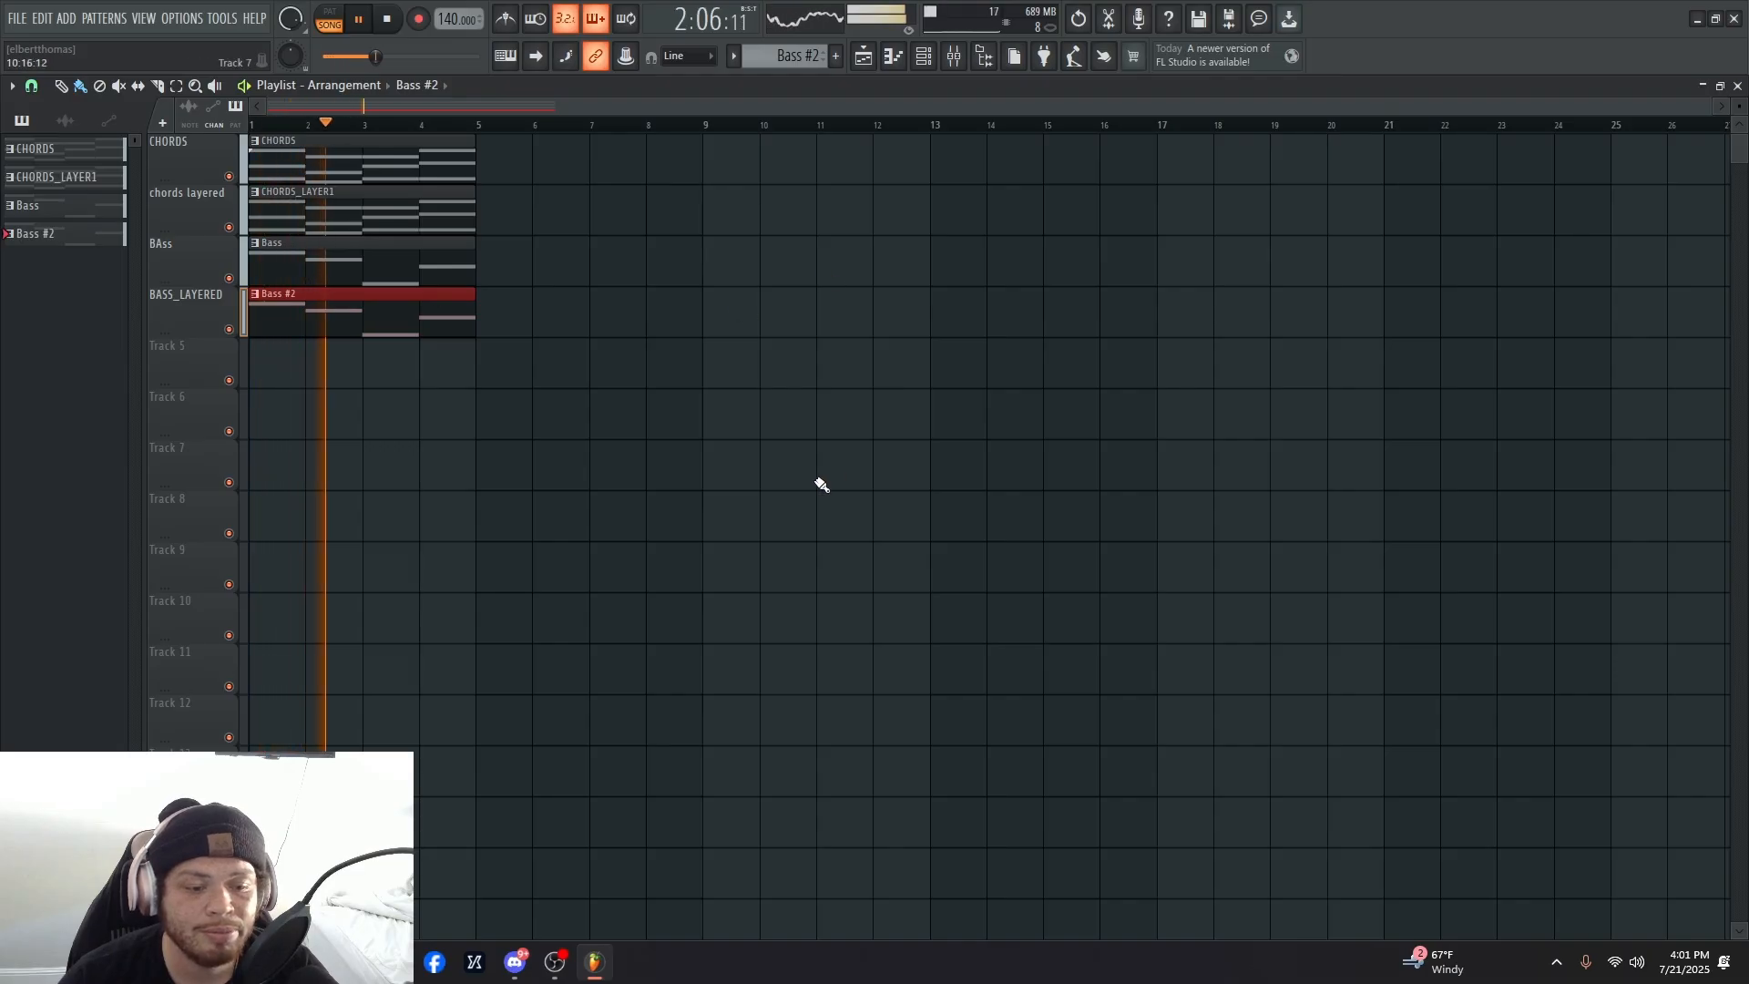
key(space)
click(229, 330)
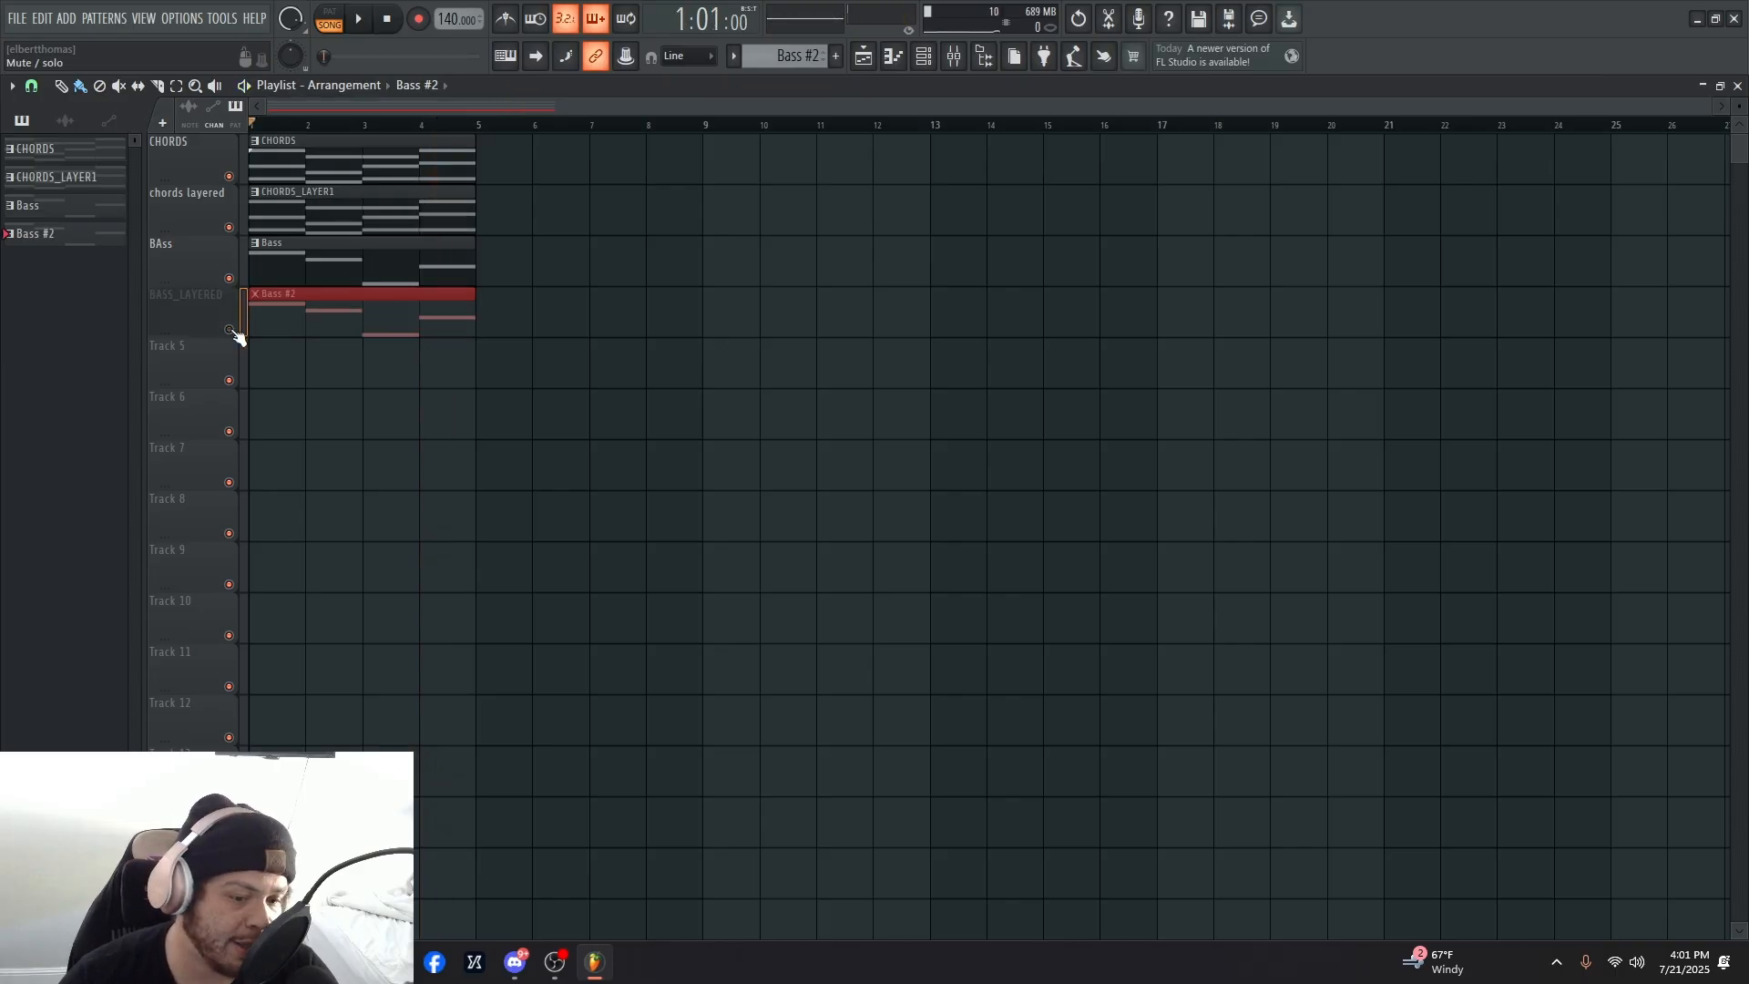
key(space)
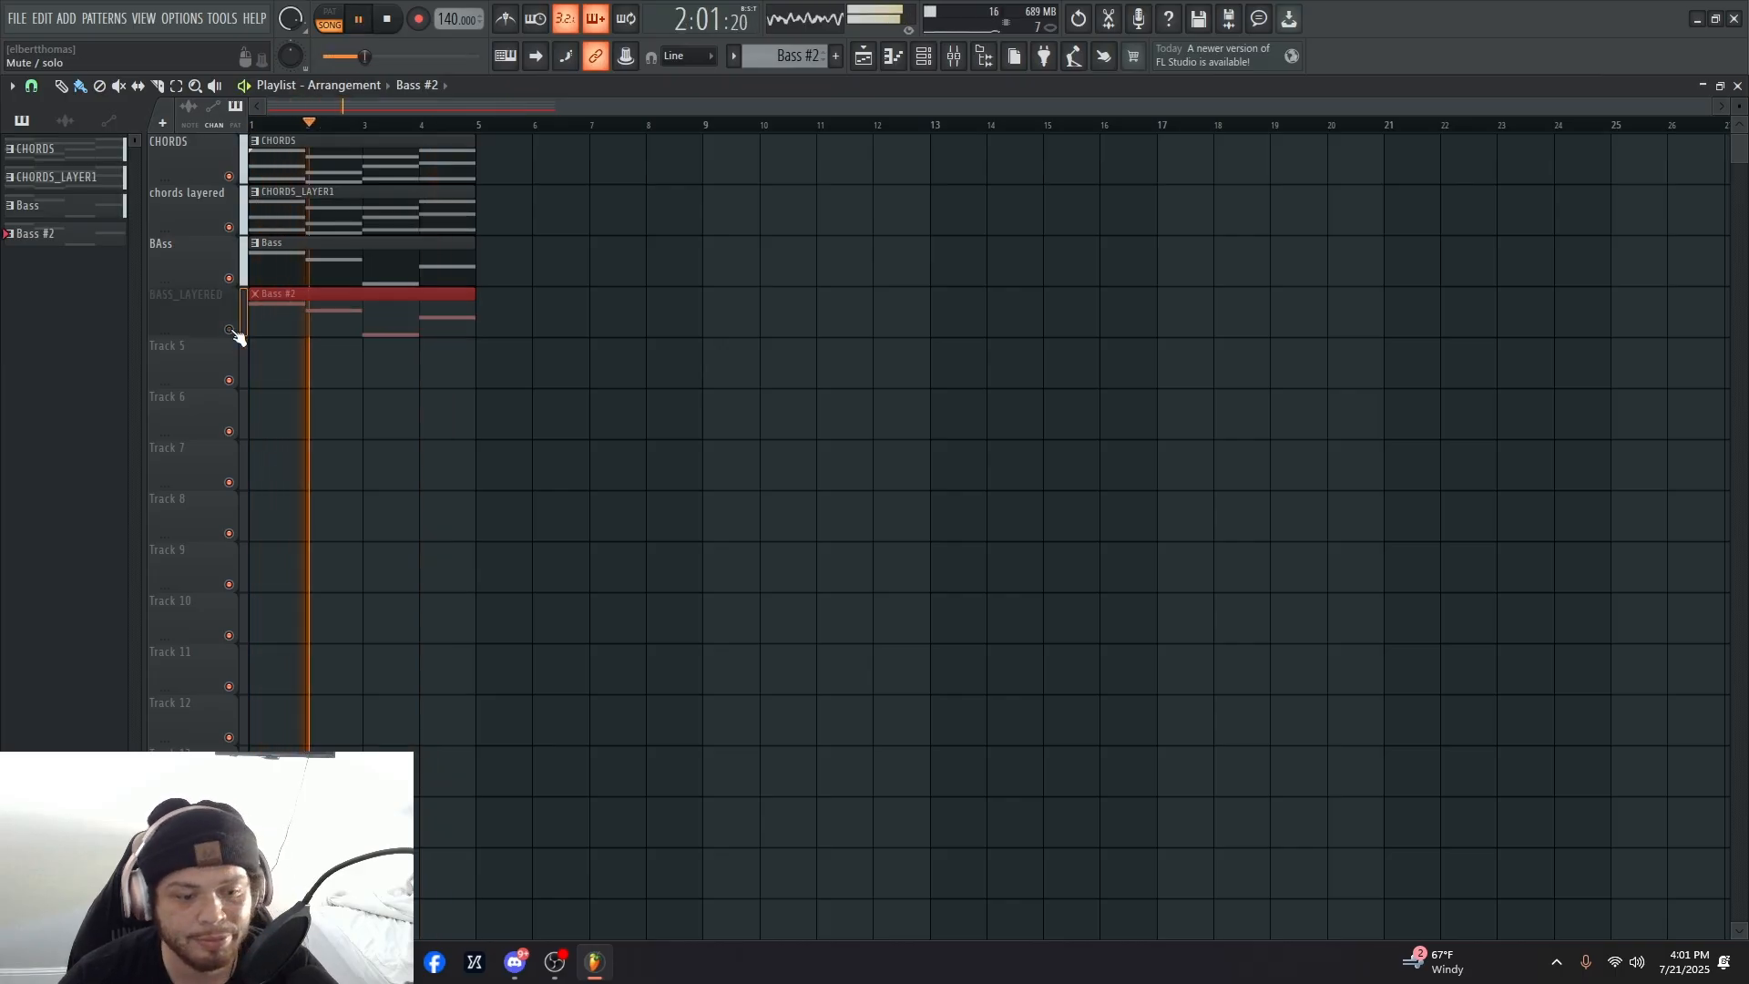
key(space)
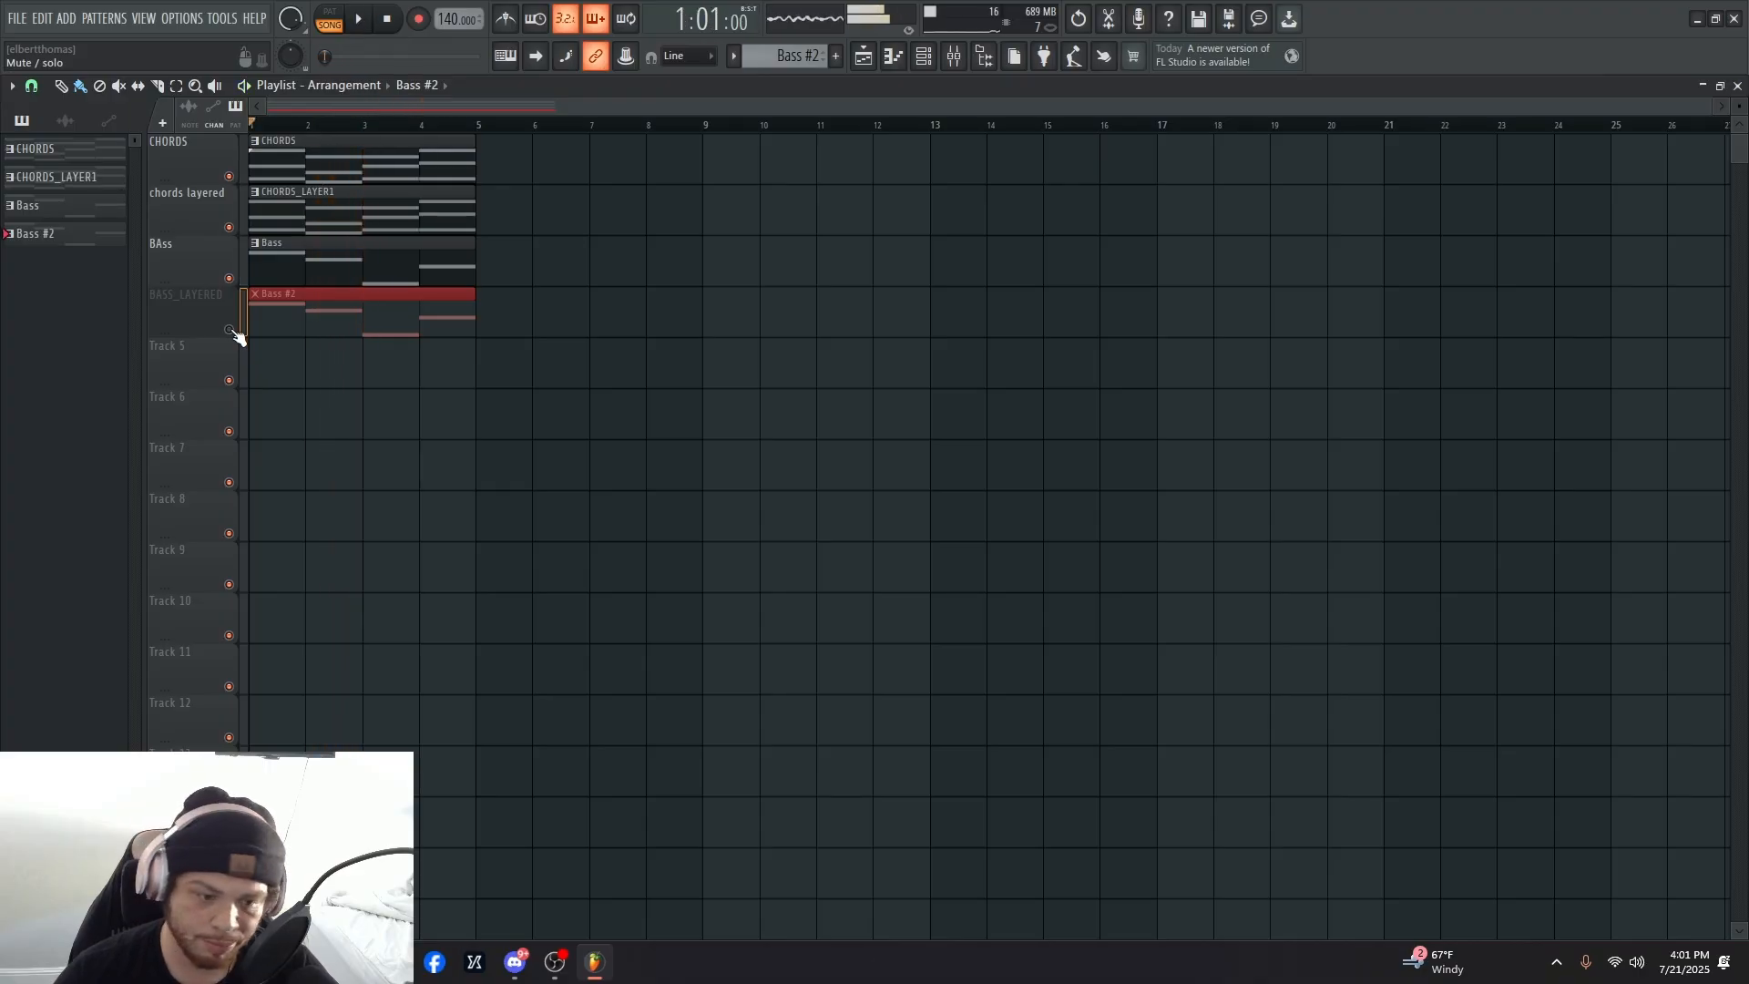
key(space)
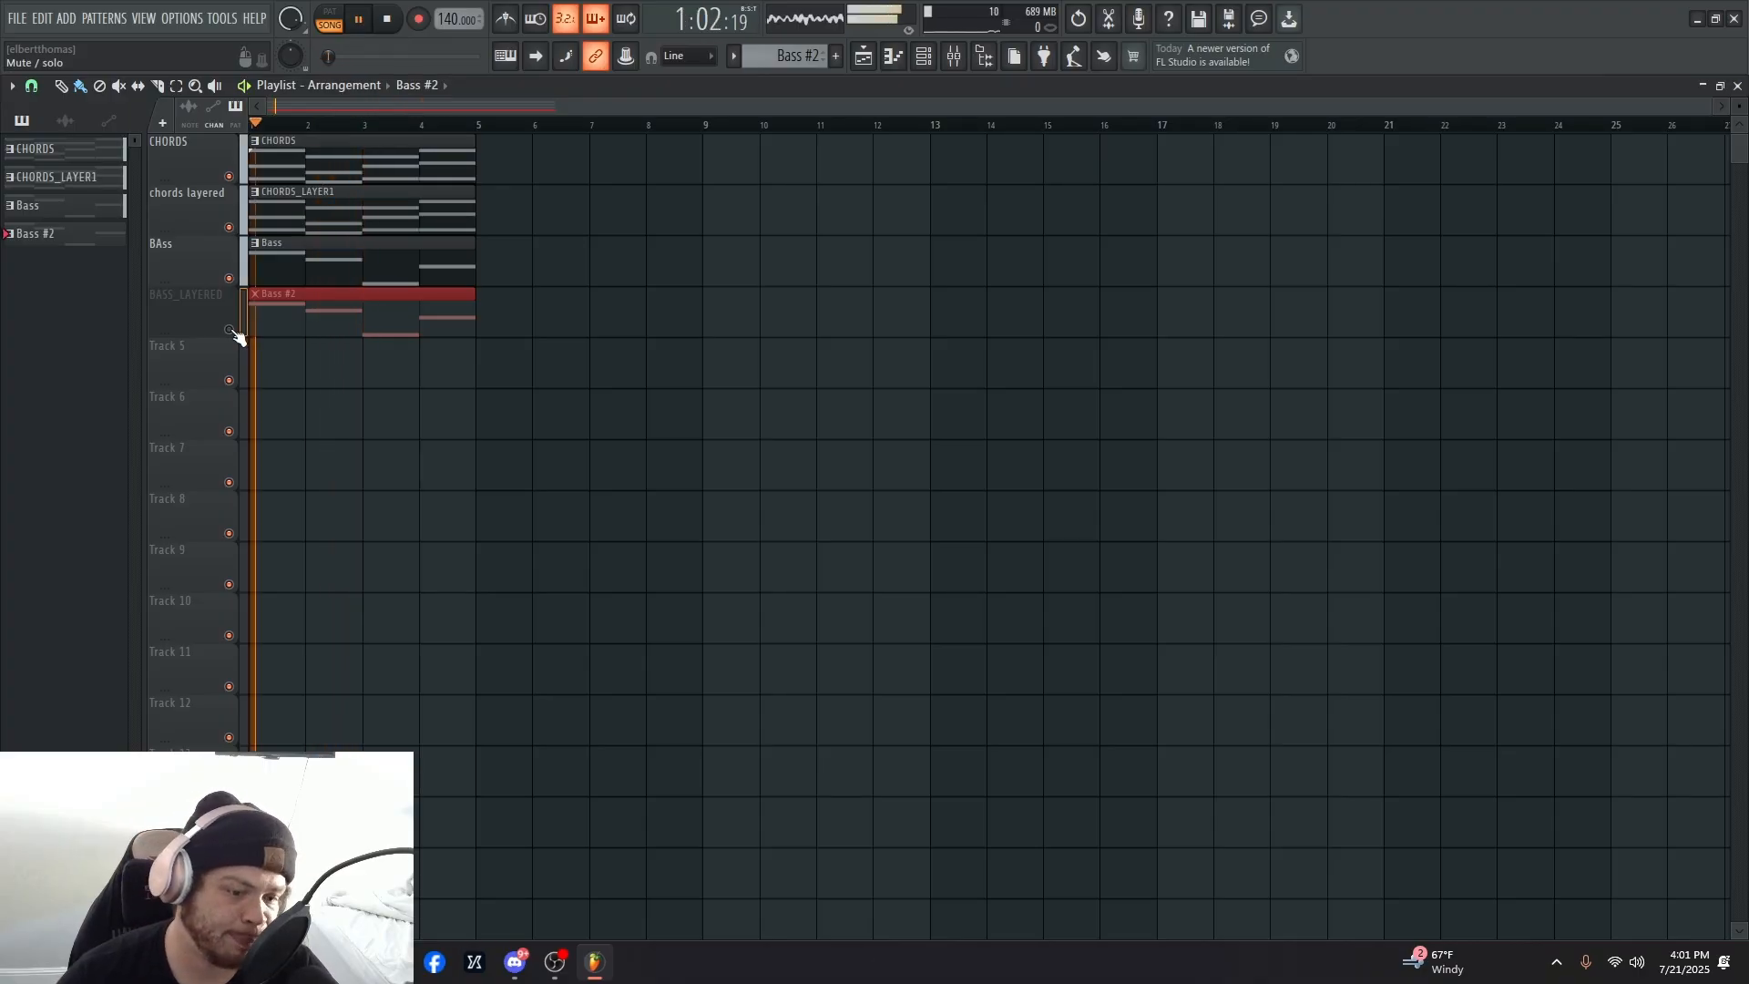
click(230, 330)
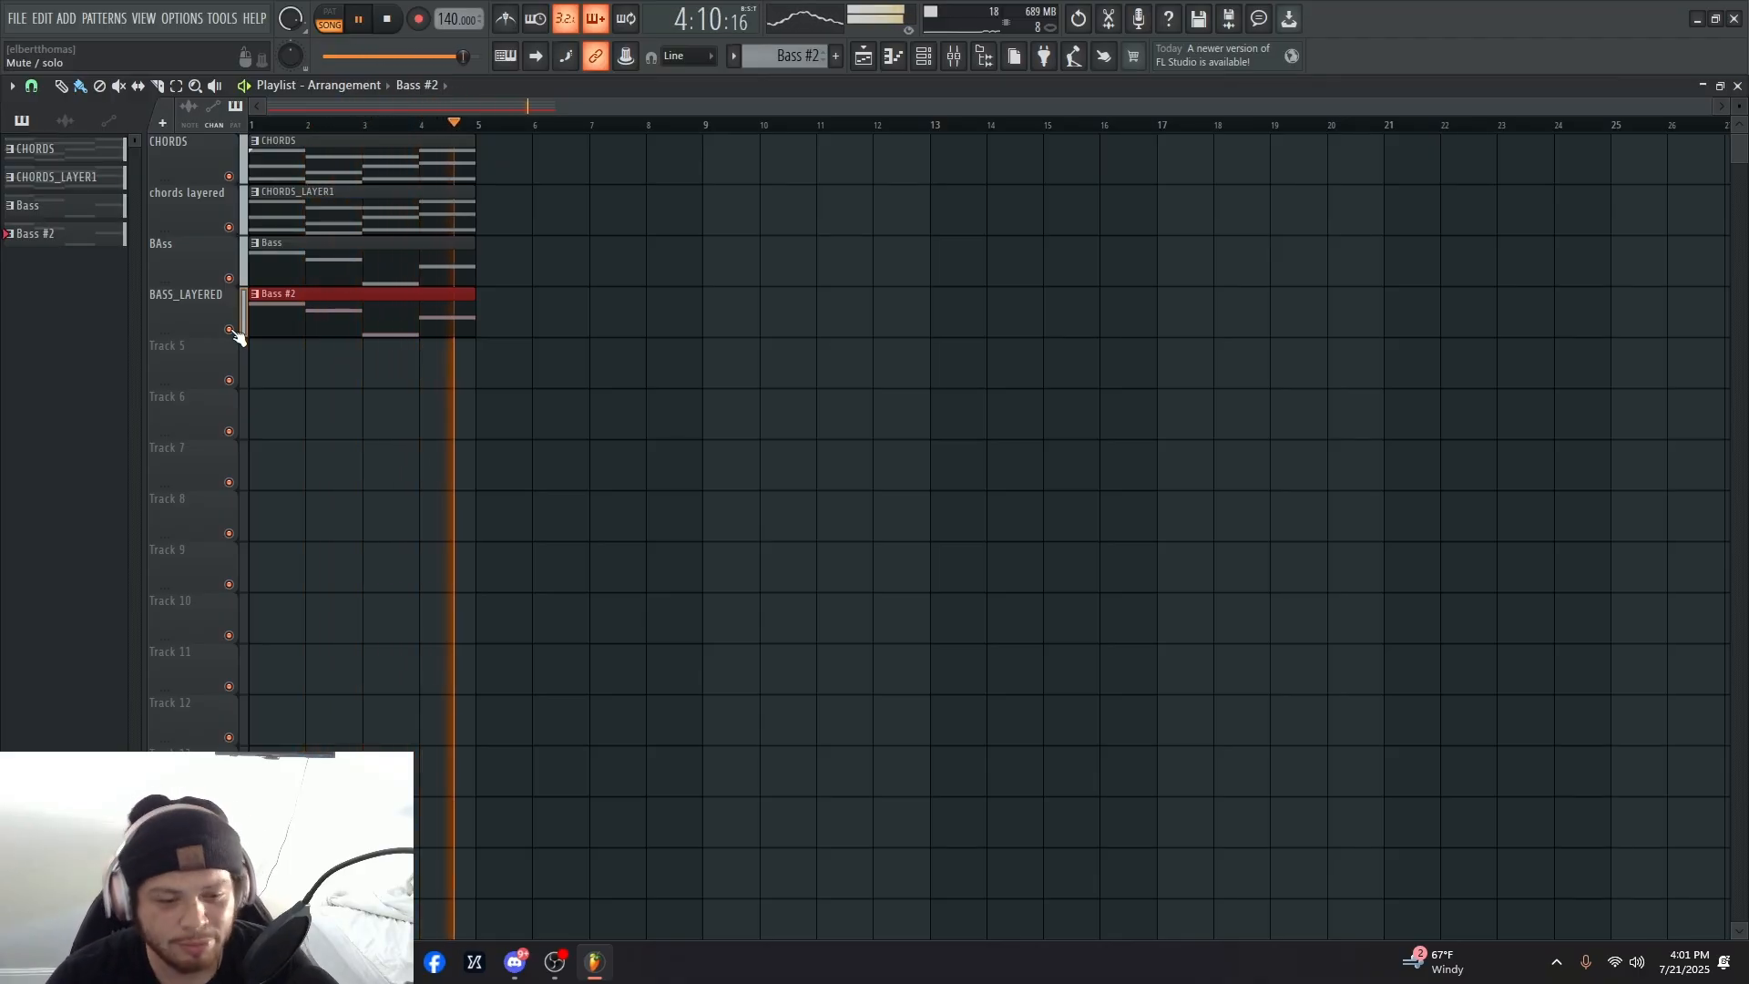
key(space)
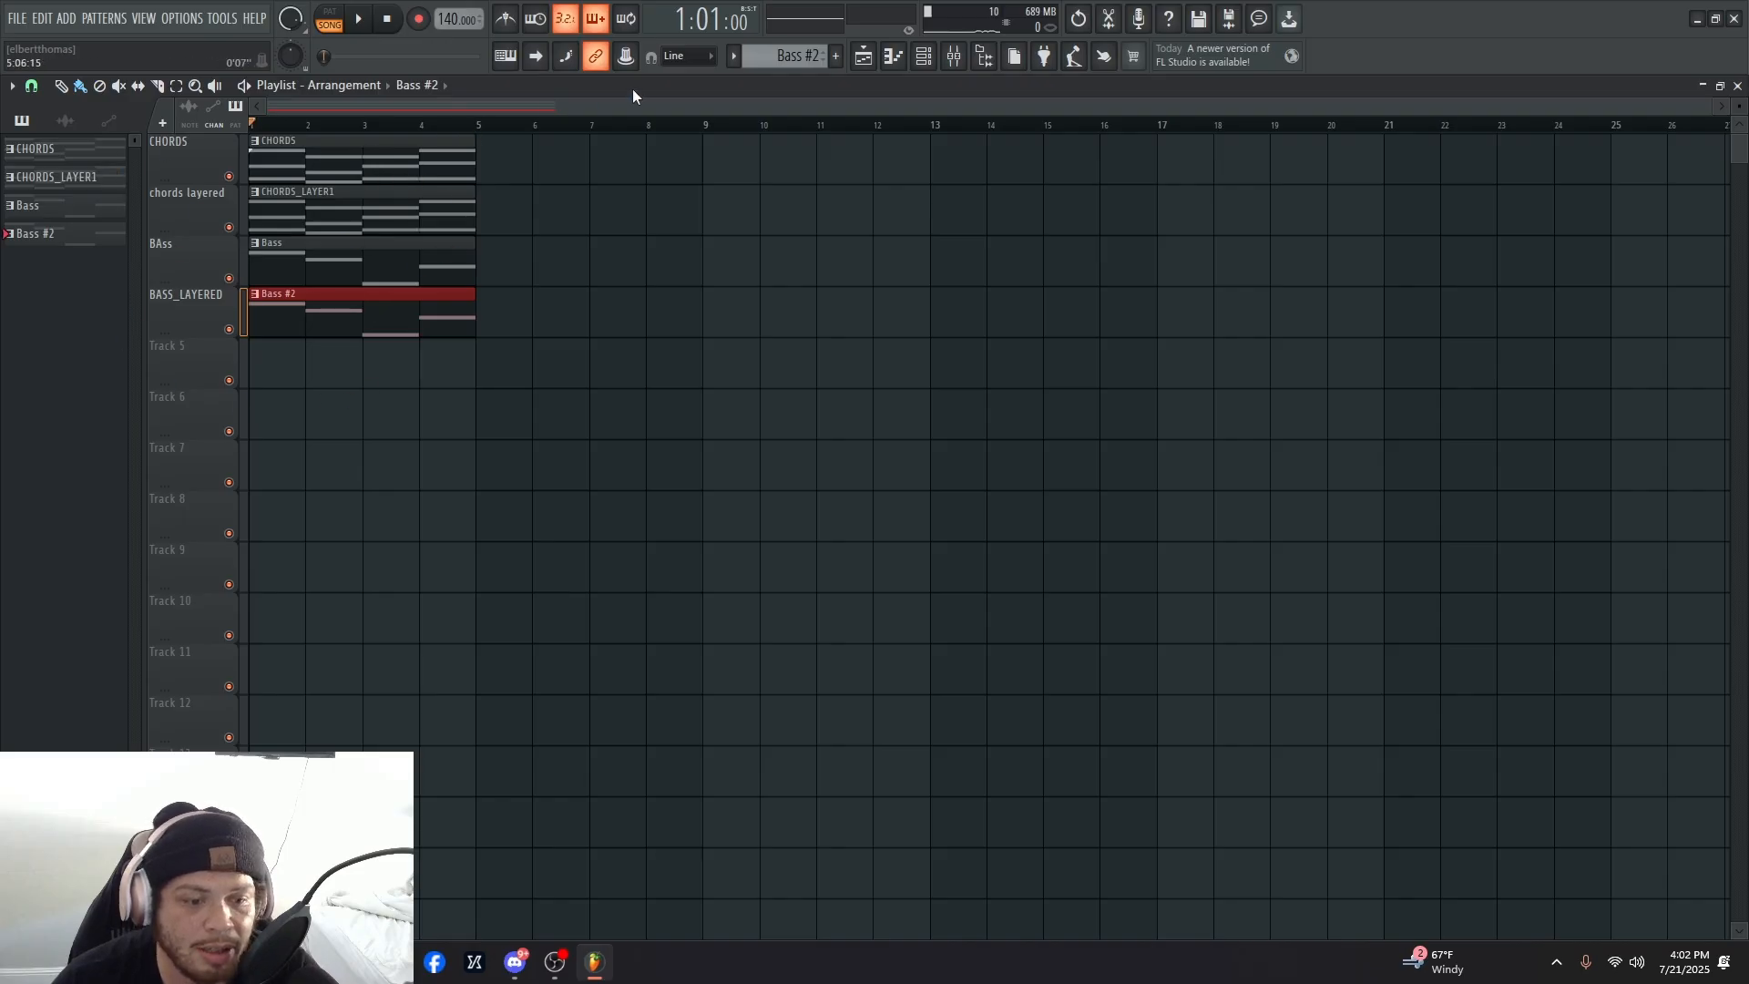
- Create a new pattern named HIghnotes and place it on Track 5 from bar 1, four bars long
click(836, 56)
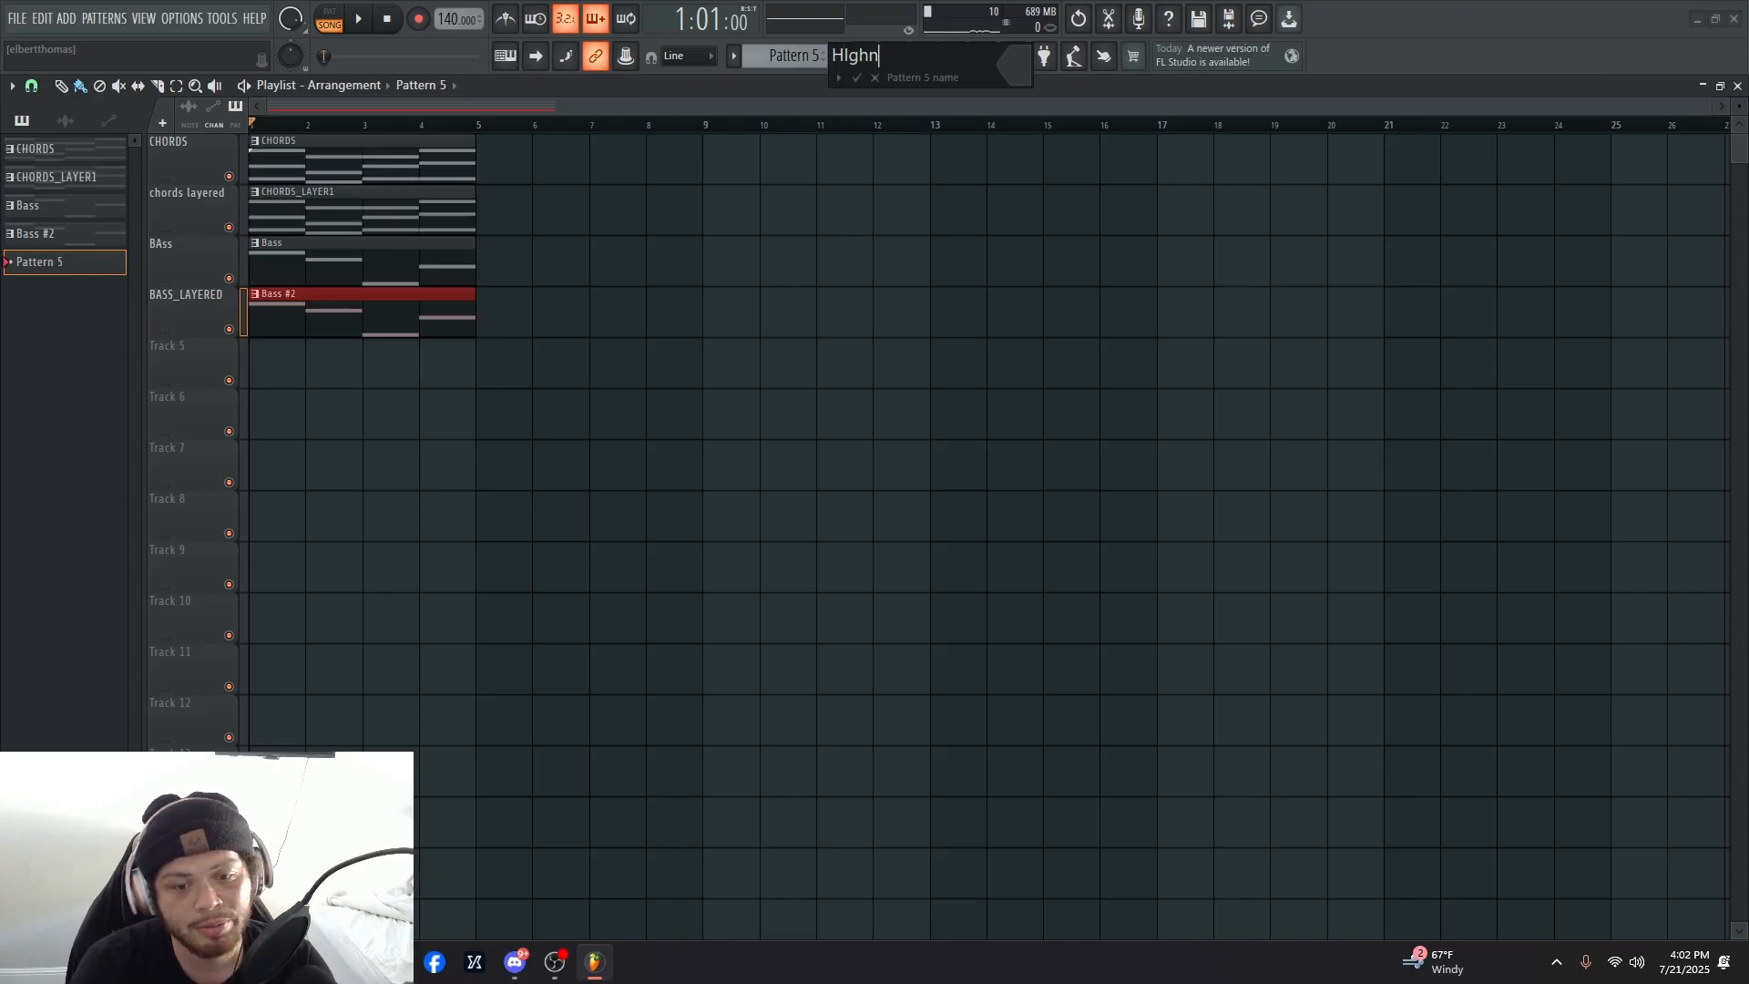
text(HIghnotes)
key(Return)
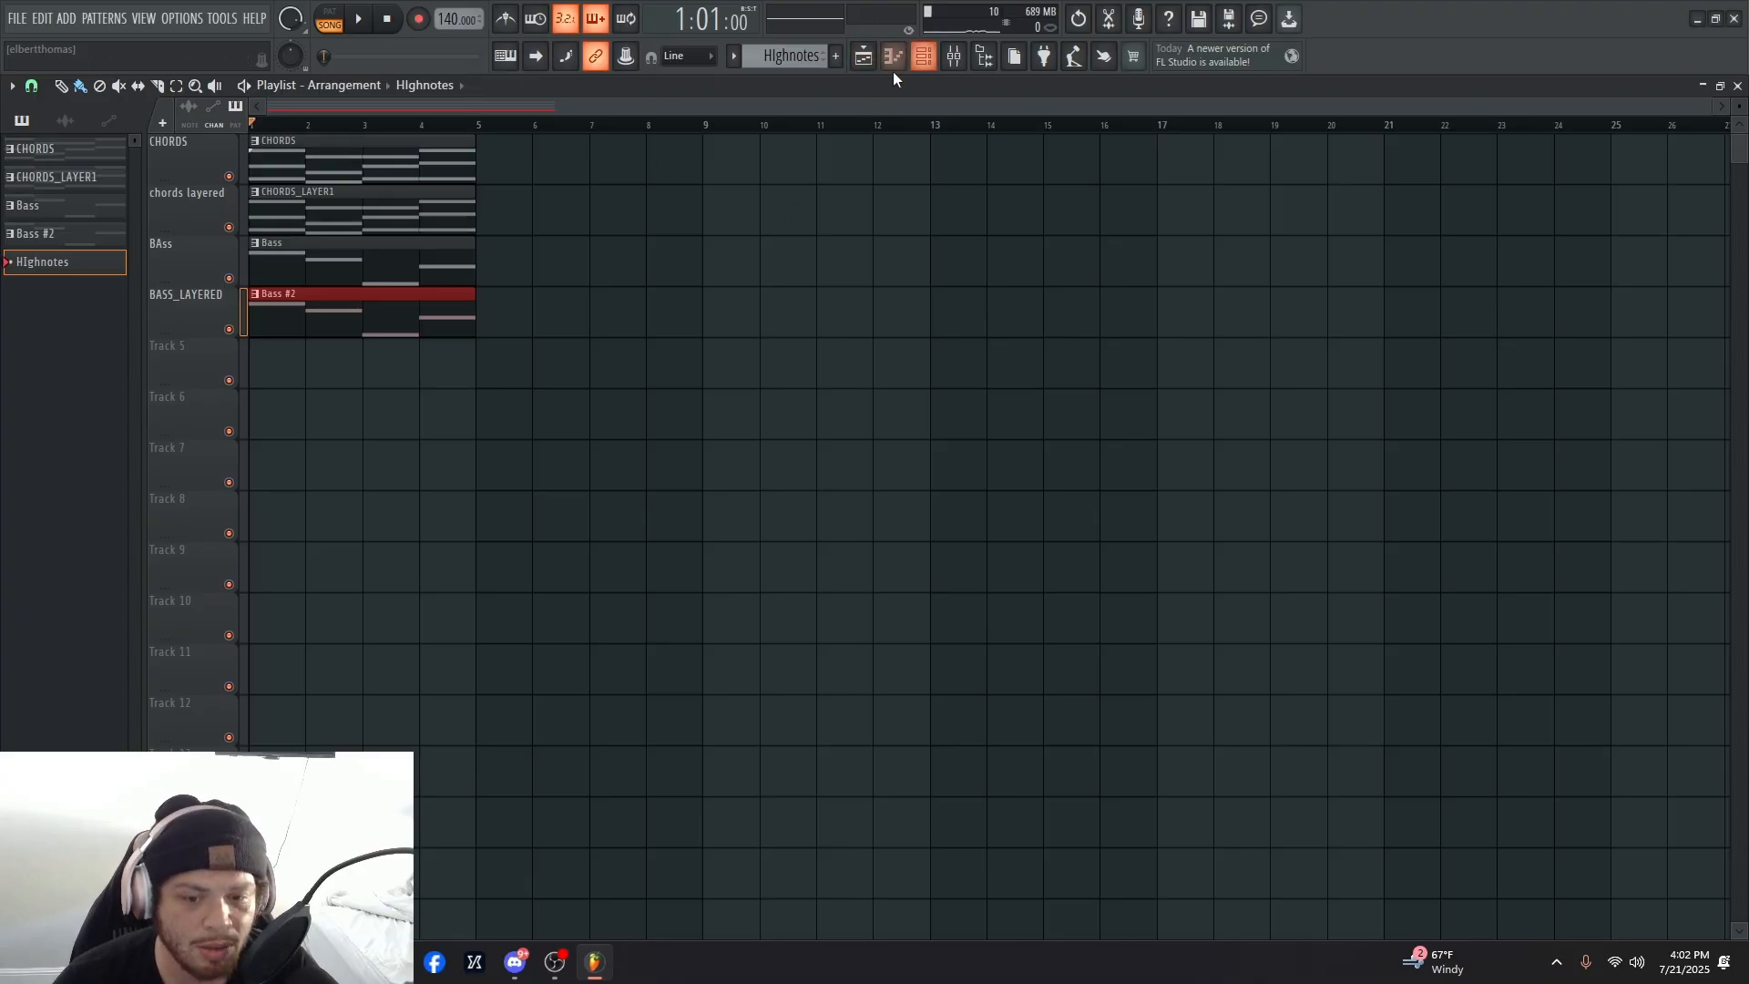
click(260, 369)
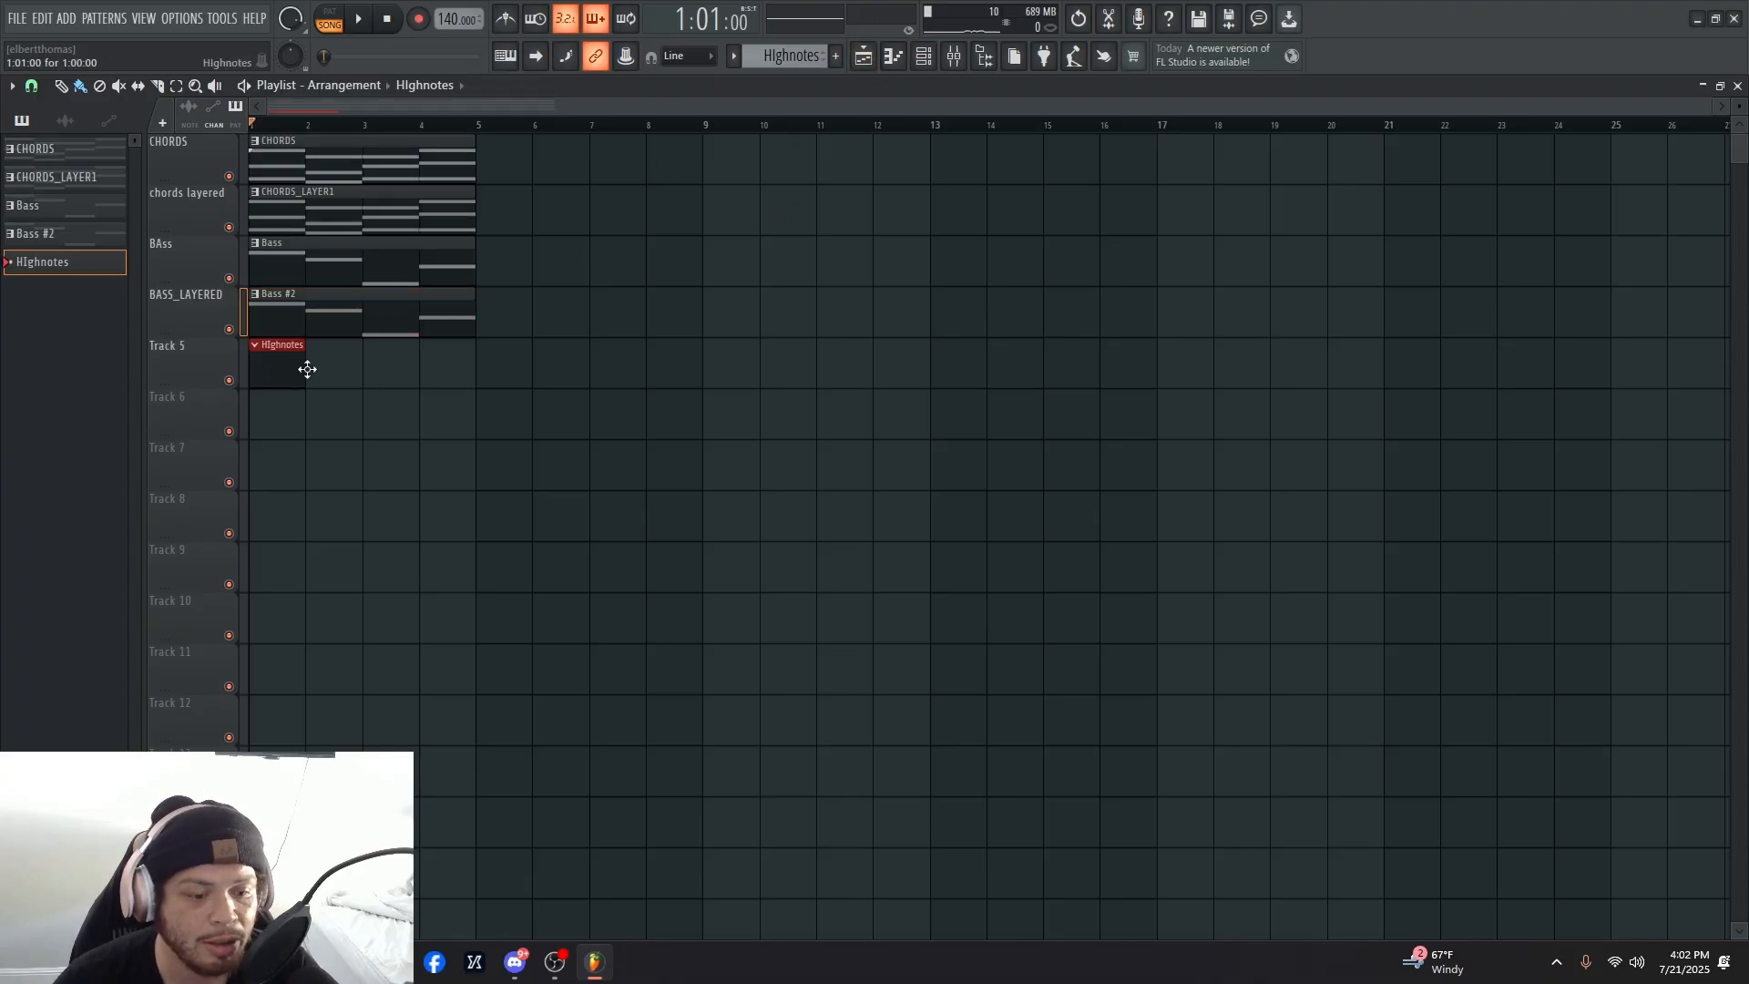
drag(304, 367, 464, 377)
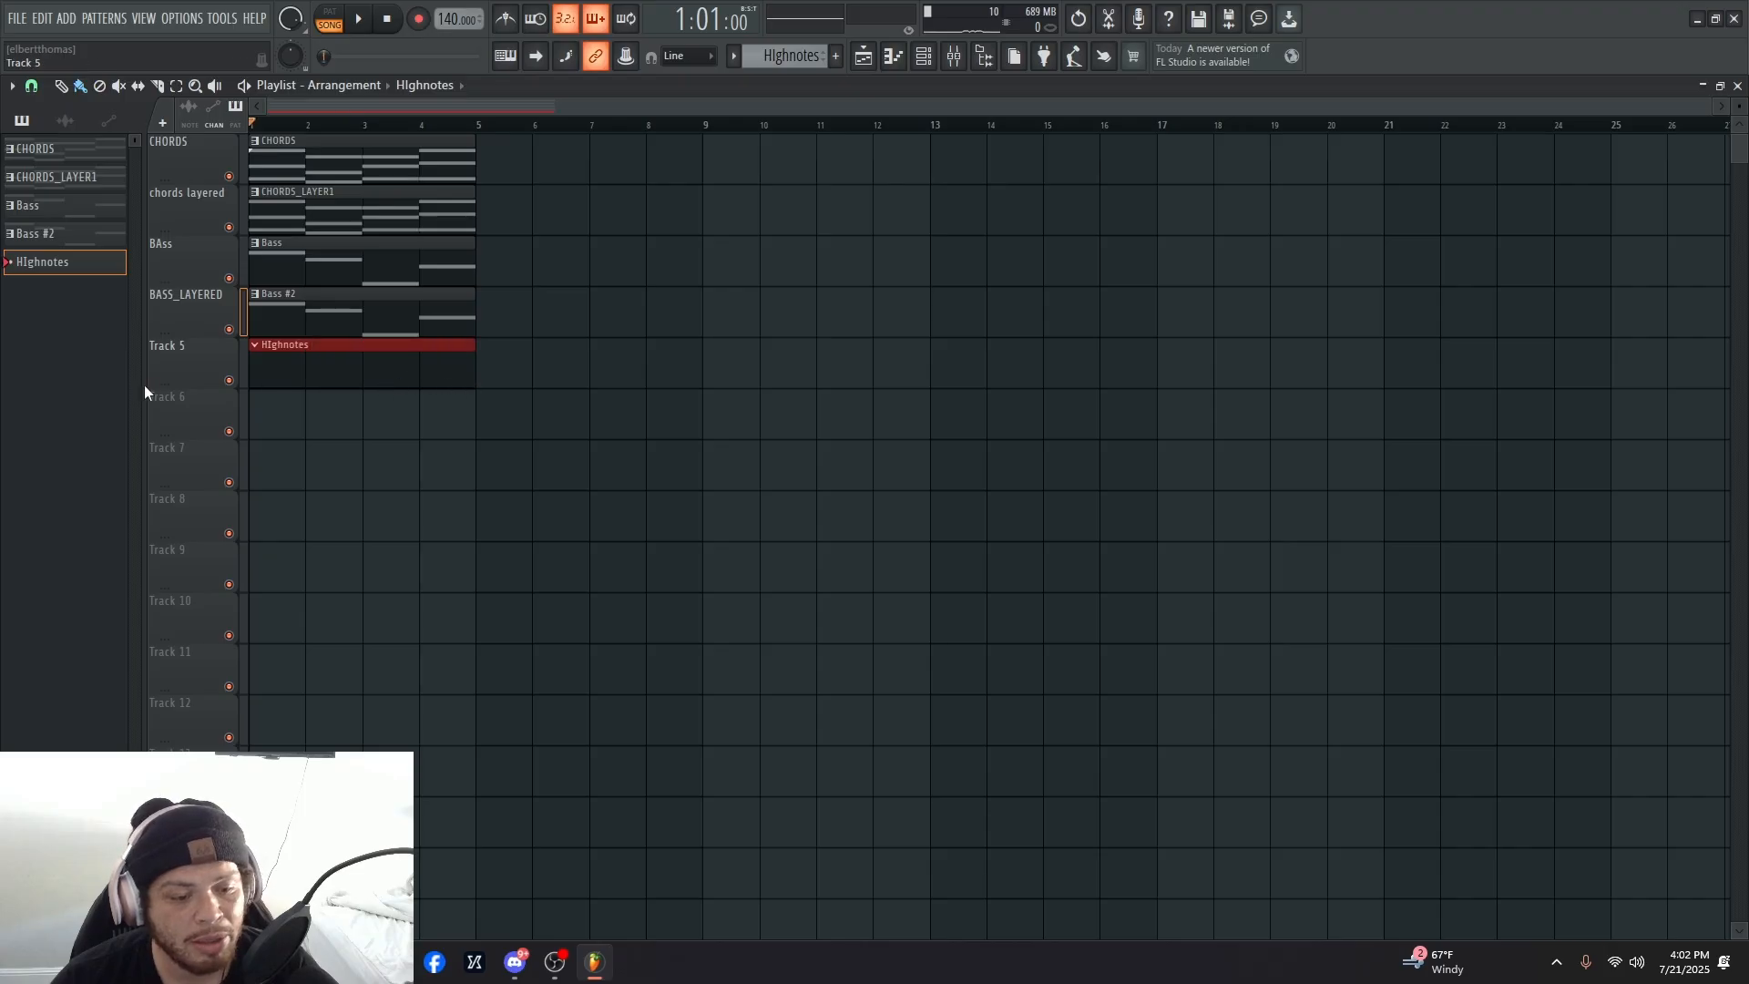
- Rename playlist Track 5 as HighNotes and Track 6 as Highnotes Layered
right_click(175, 347)
click(180, 347)
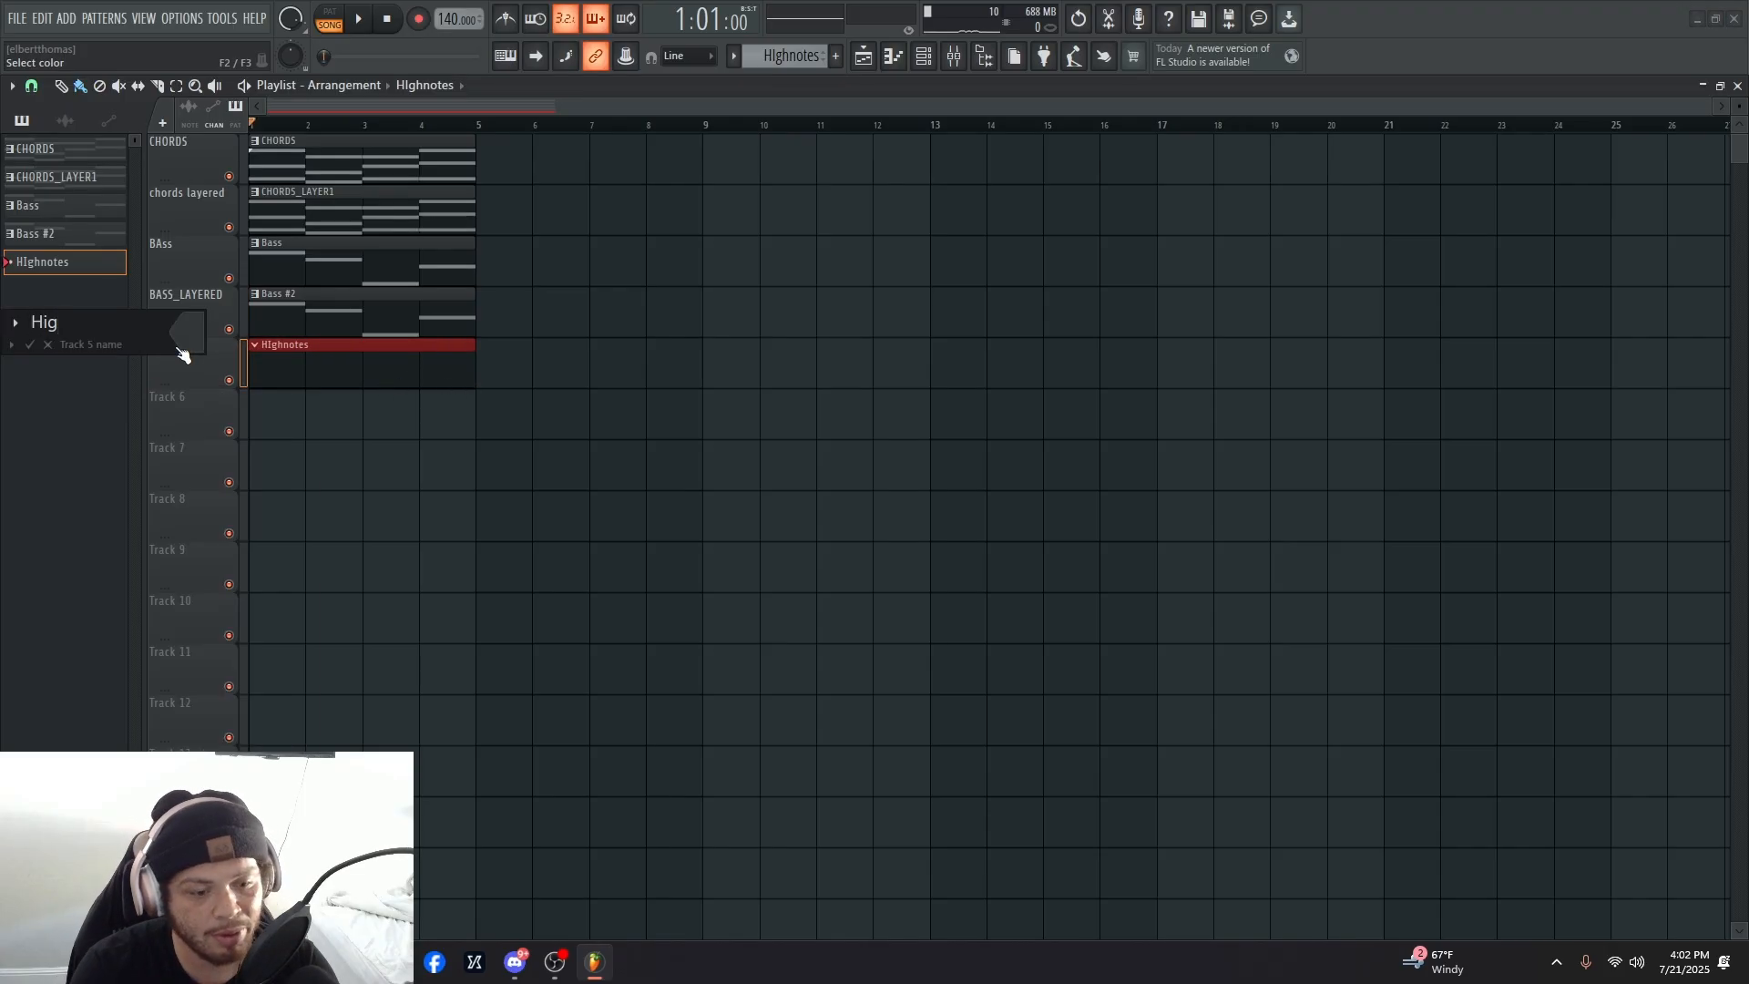
key(Return)
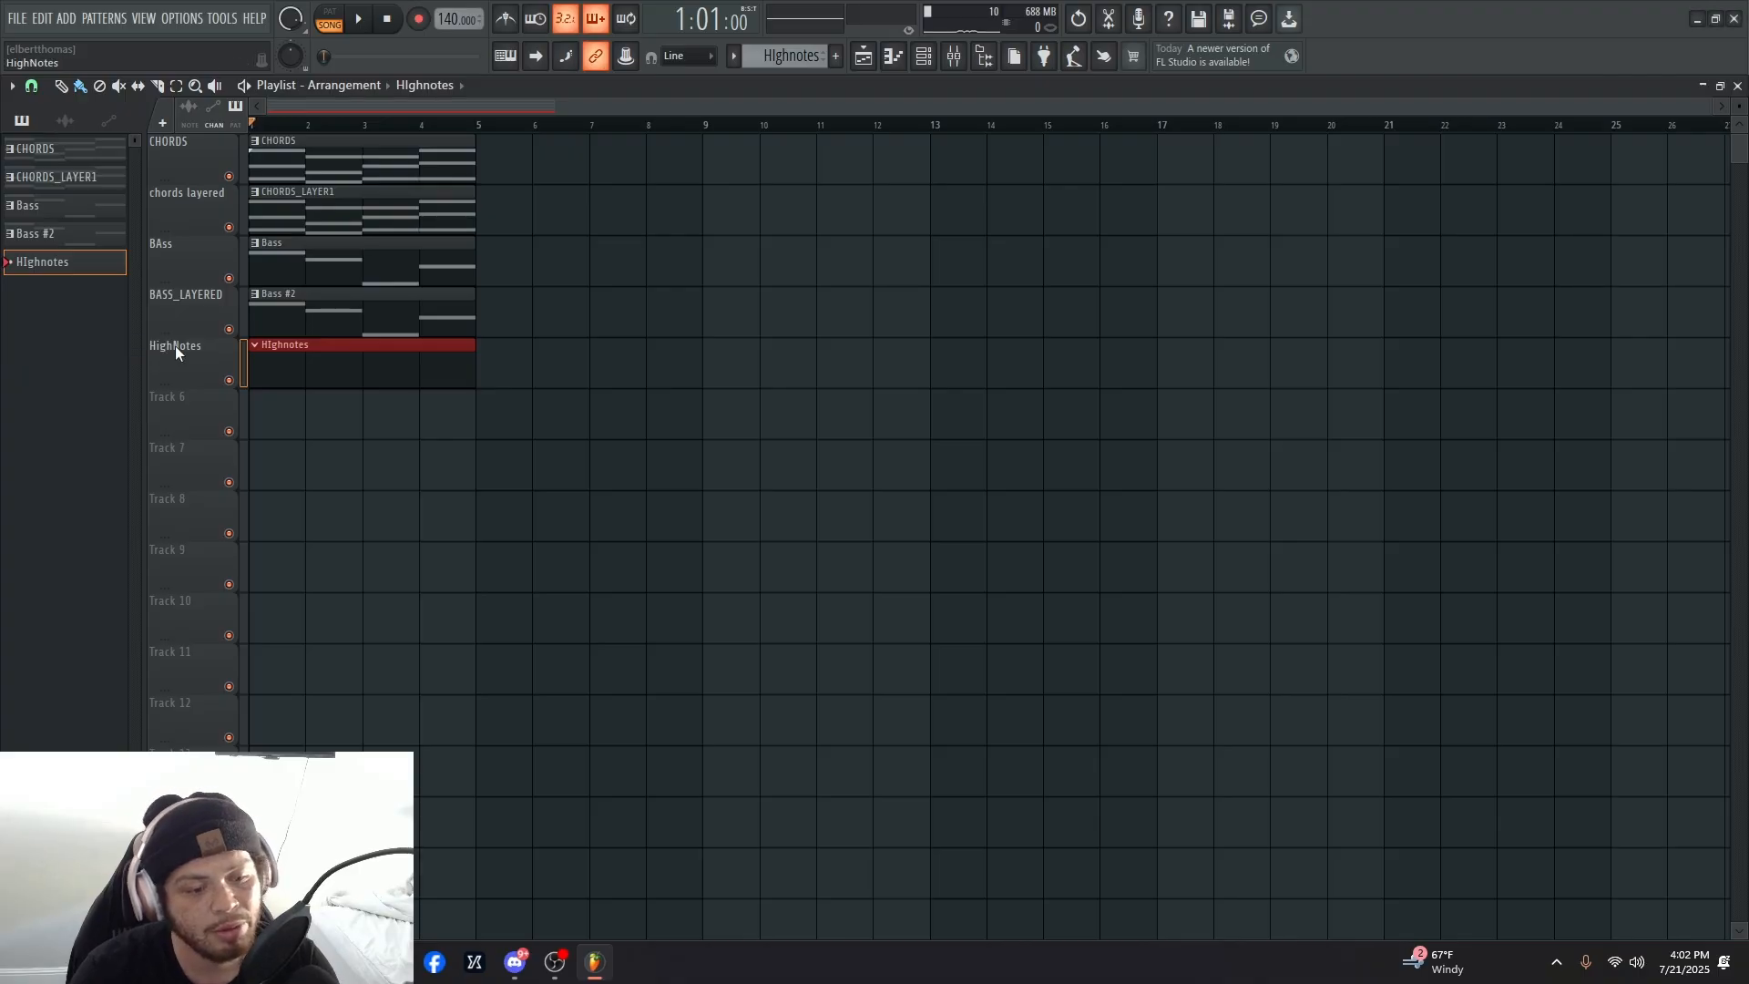
right_click(192, 372)
click(206, 347)
right_click(175, 418)
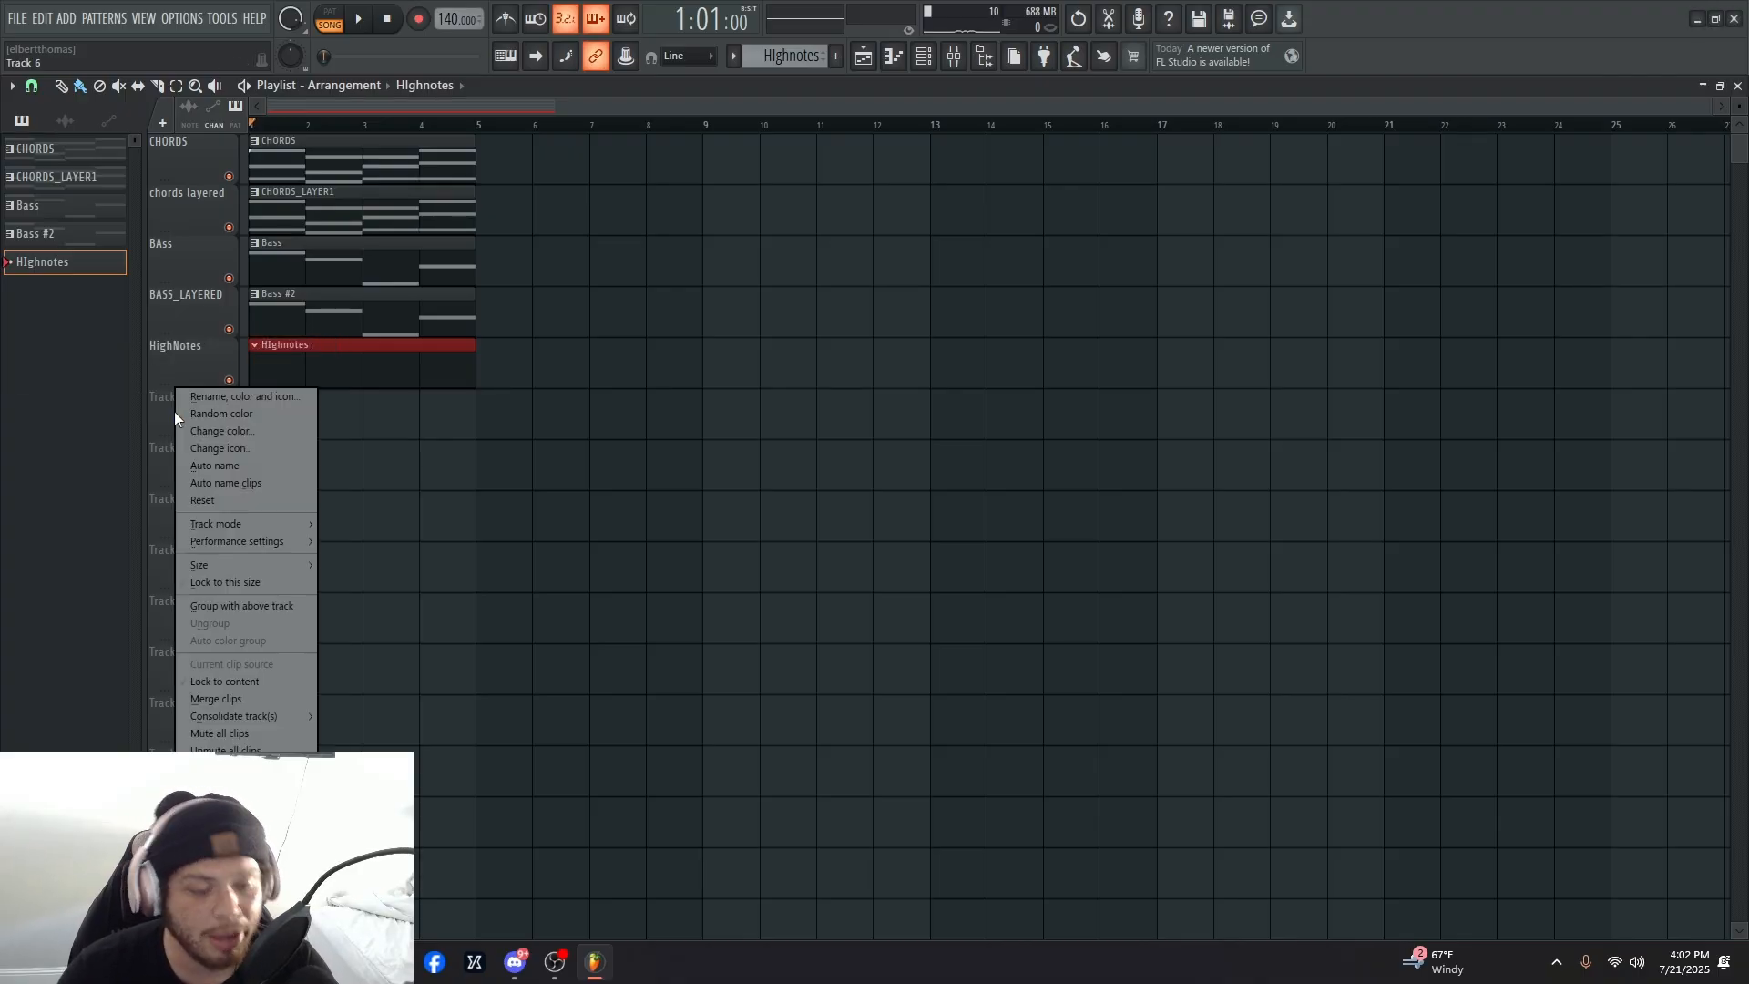
click(179, 418)
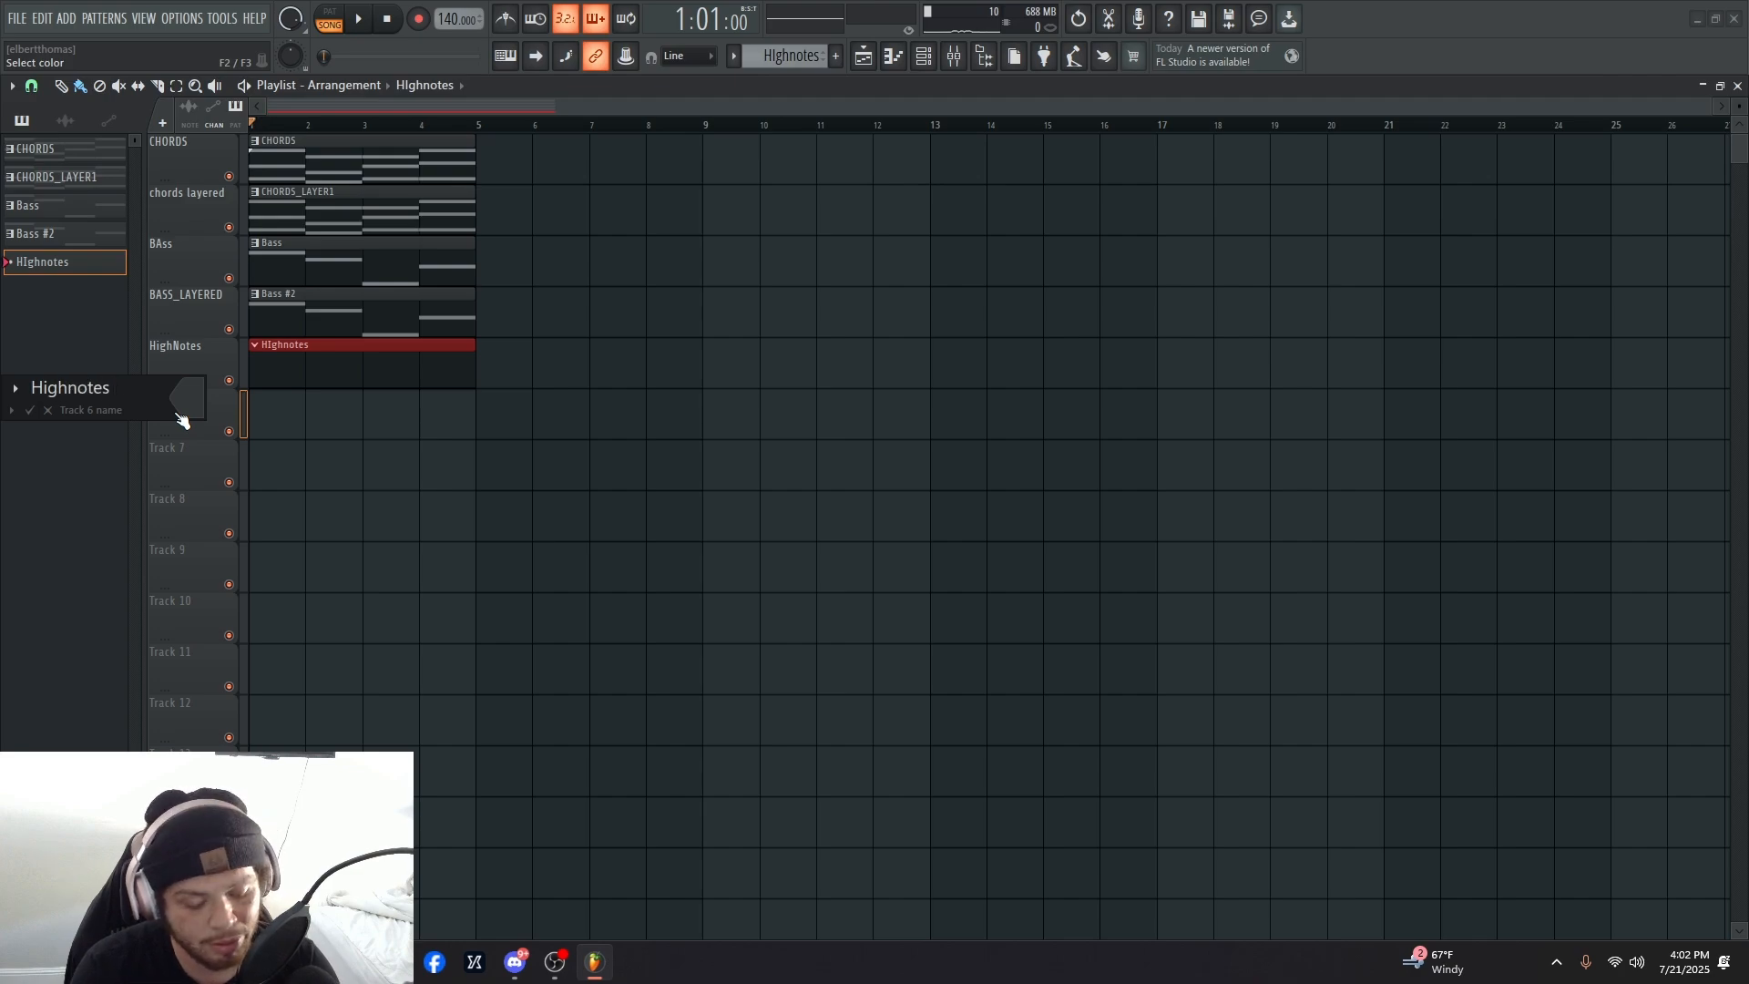
key(Return)
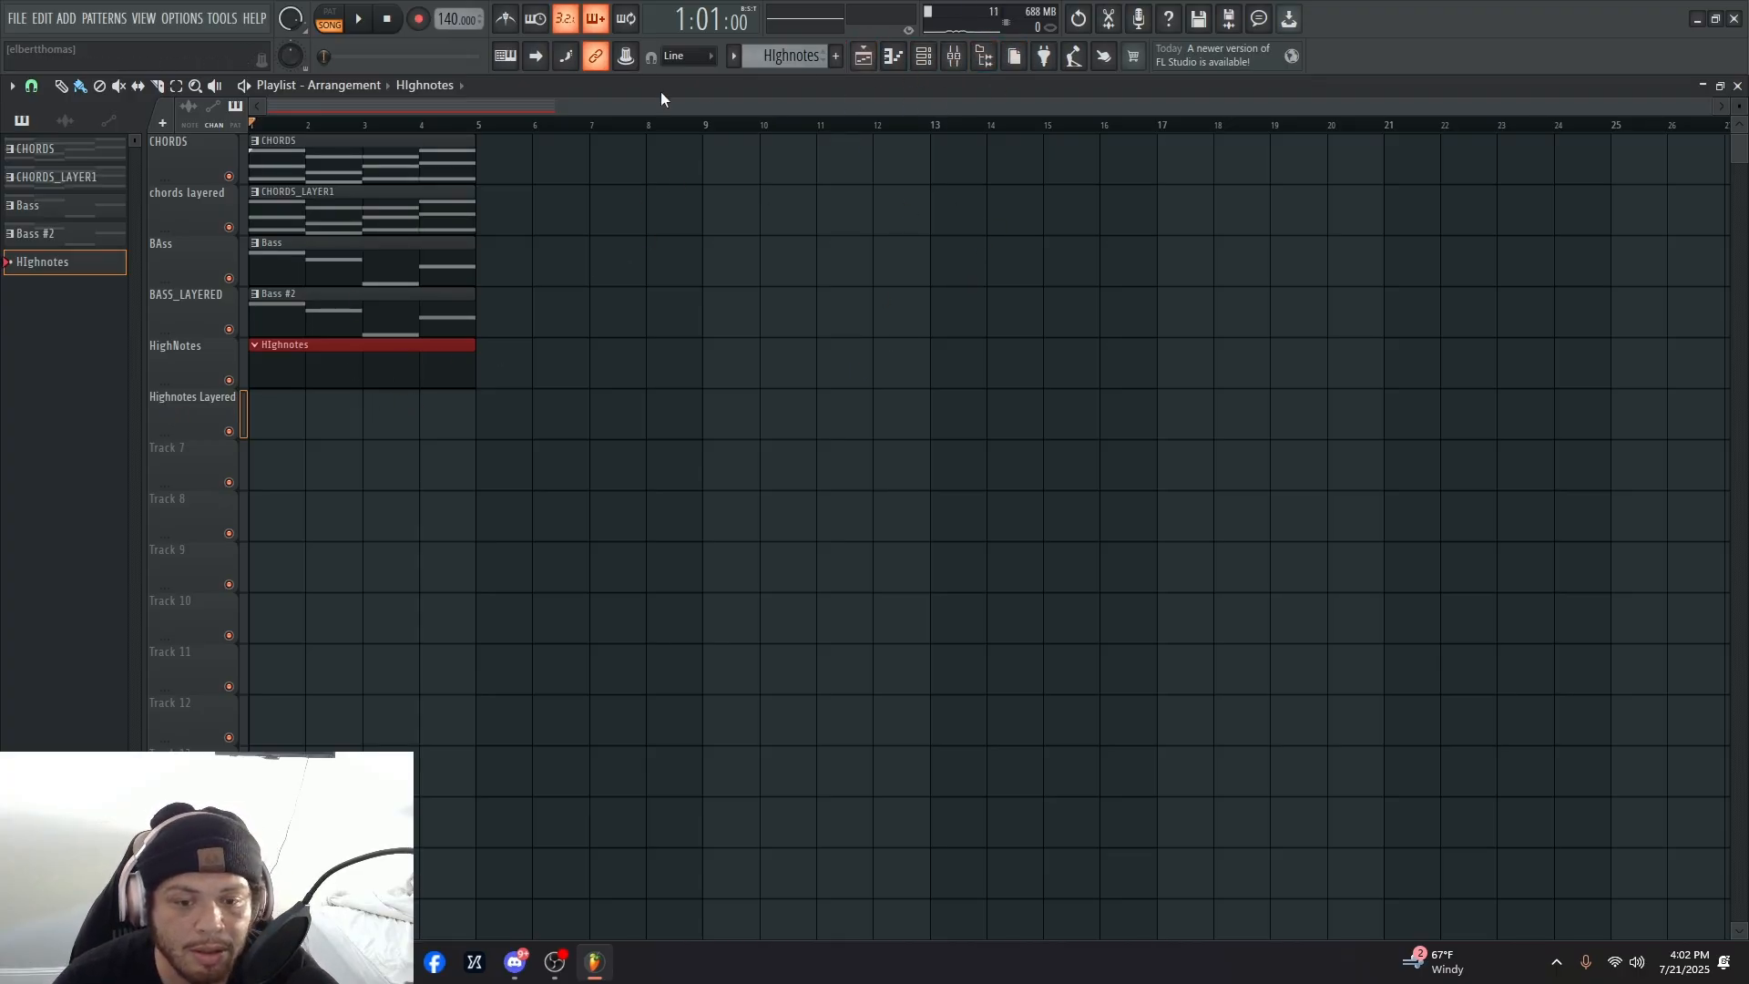
- Play the arrangement and try out high-note ideas over it with the Surge XT channel
key(space)
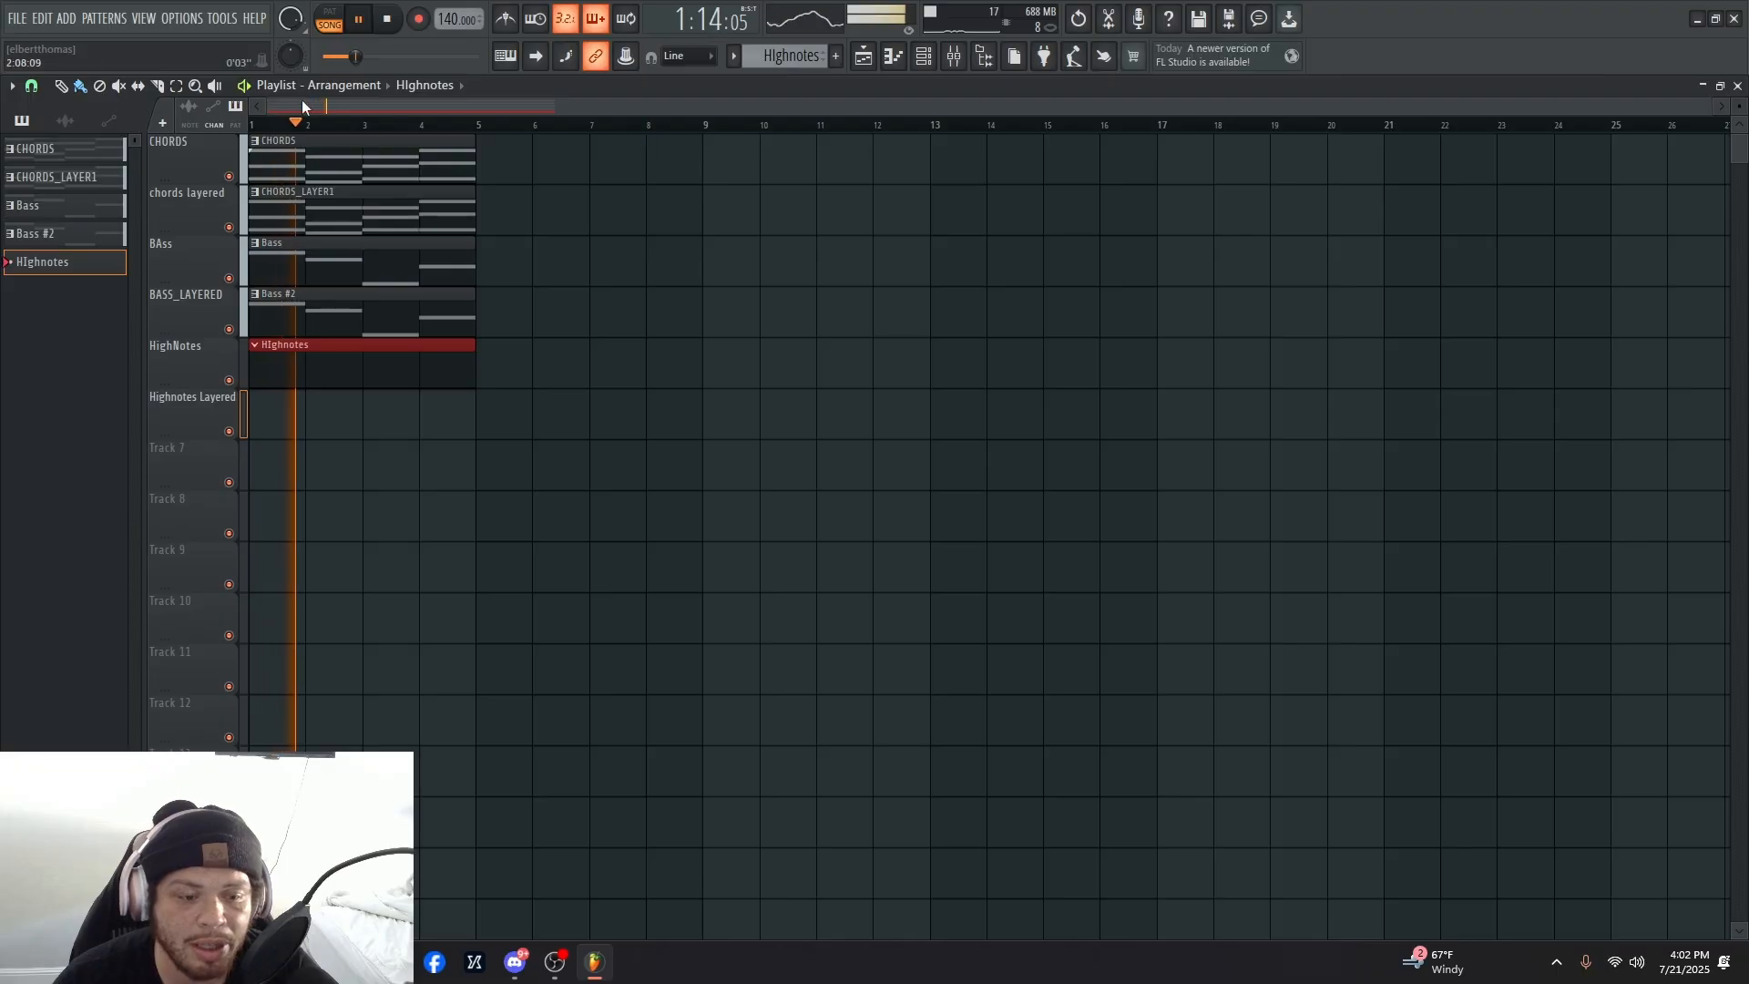
key(space)
click(892, 57)
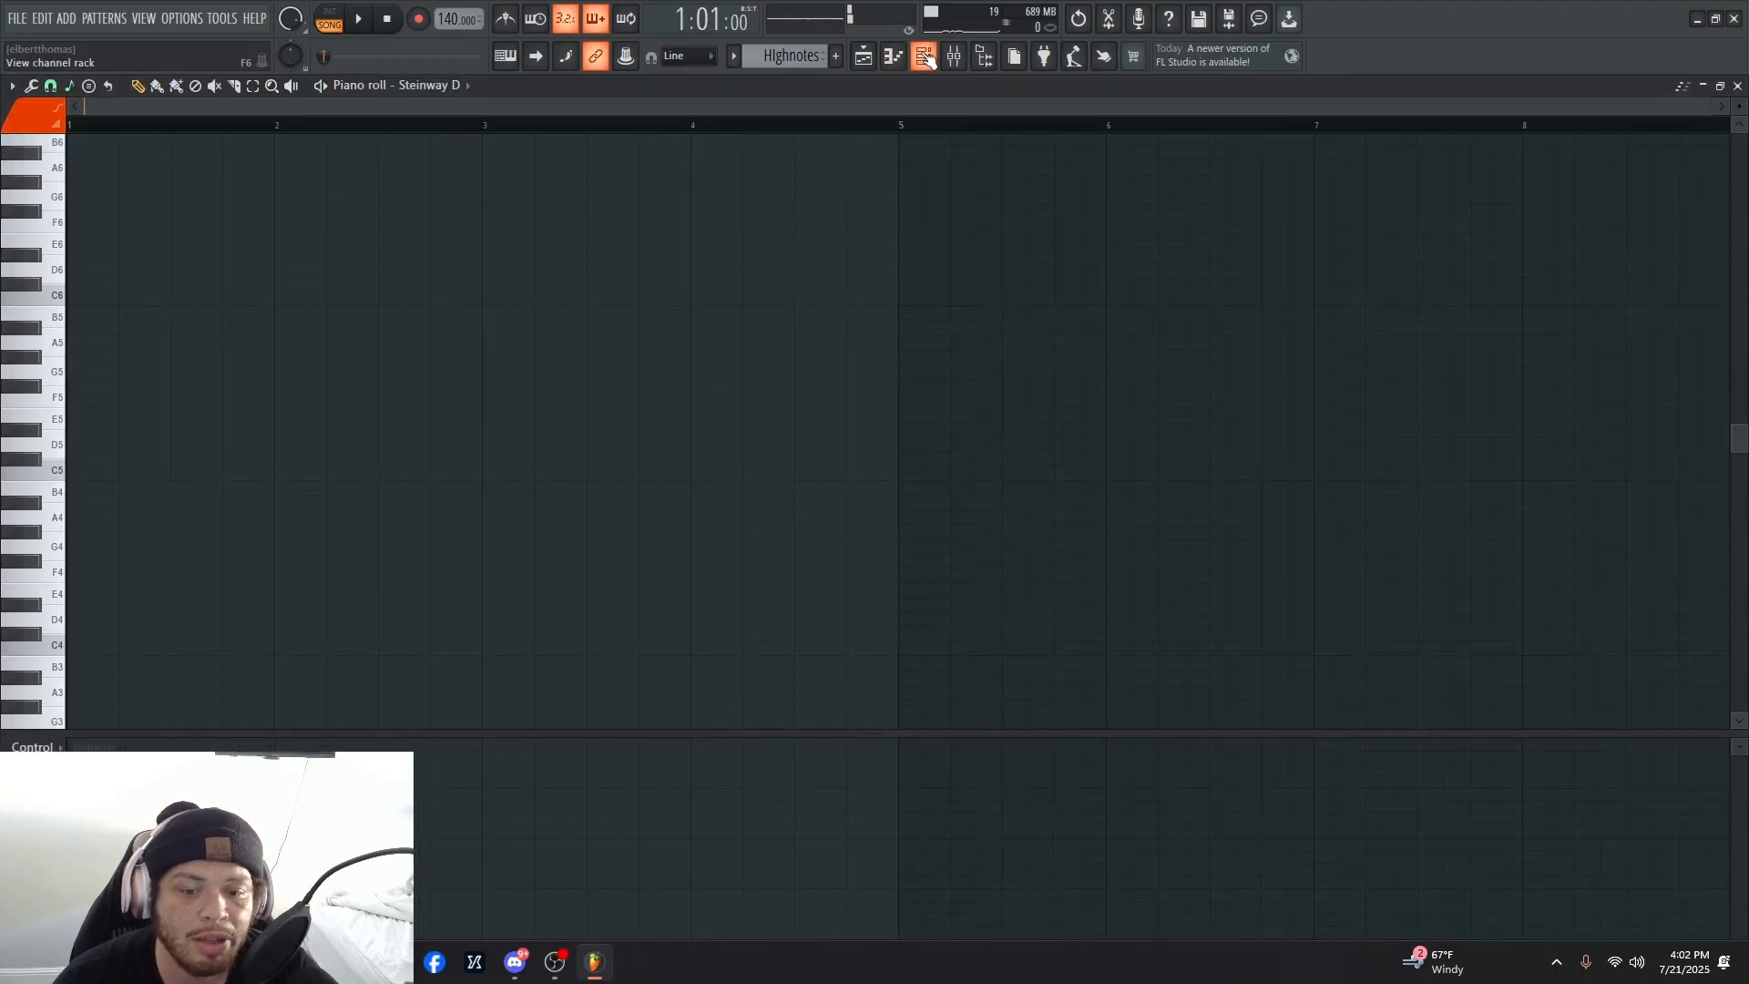
click(862, 56)
key(F6)
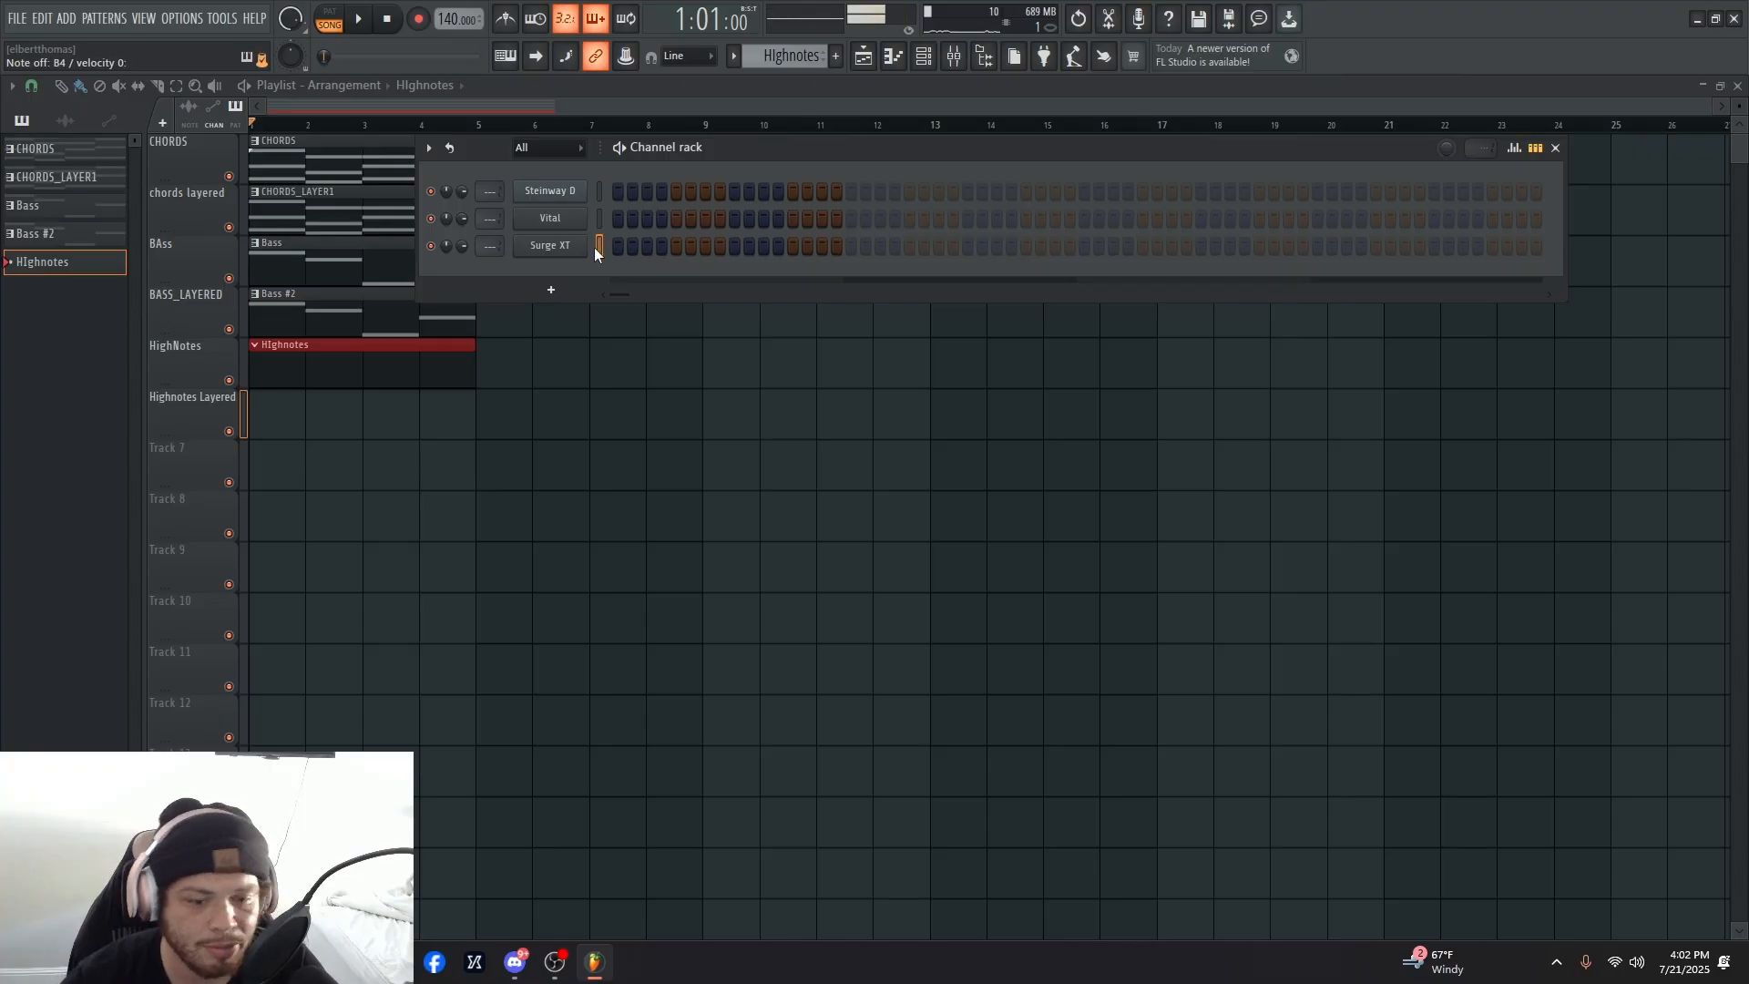
key(space)
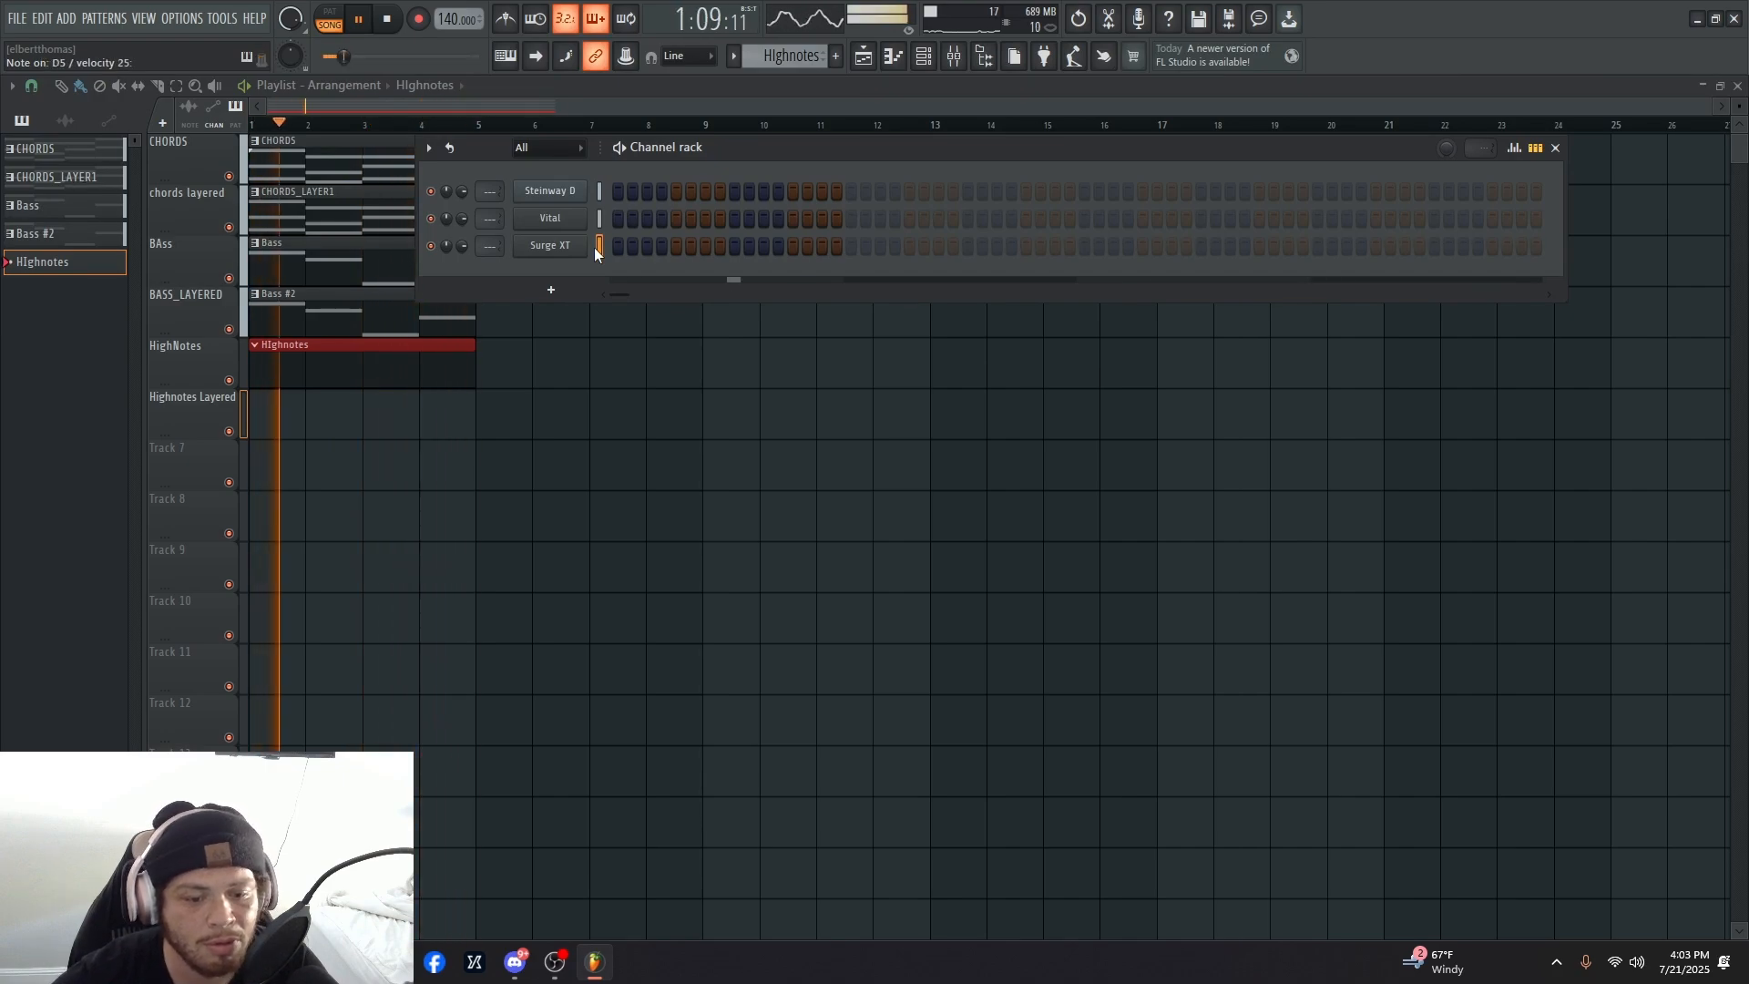
key(space)
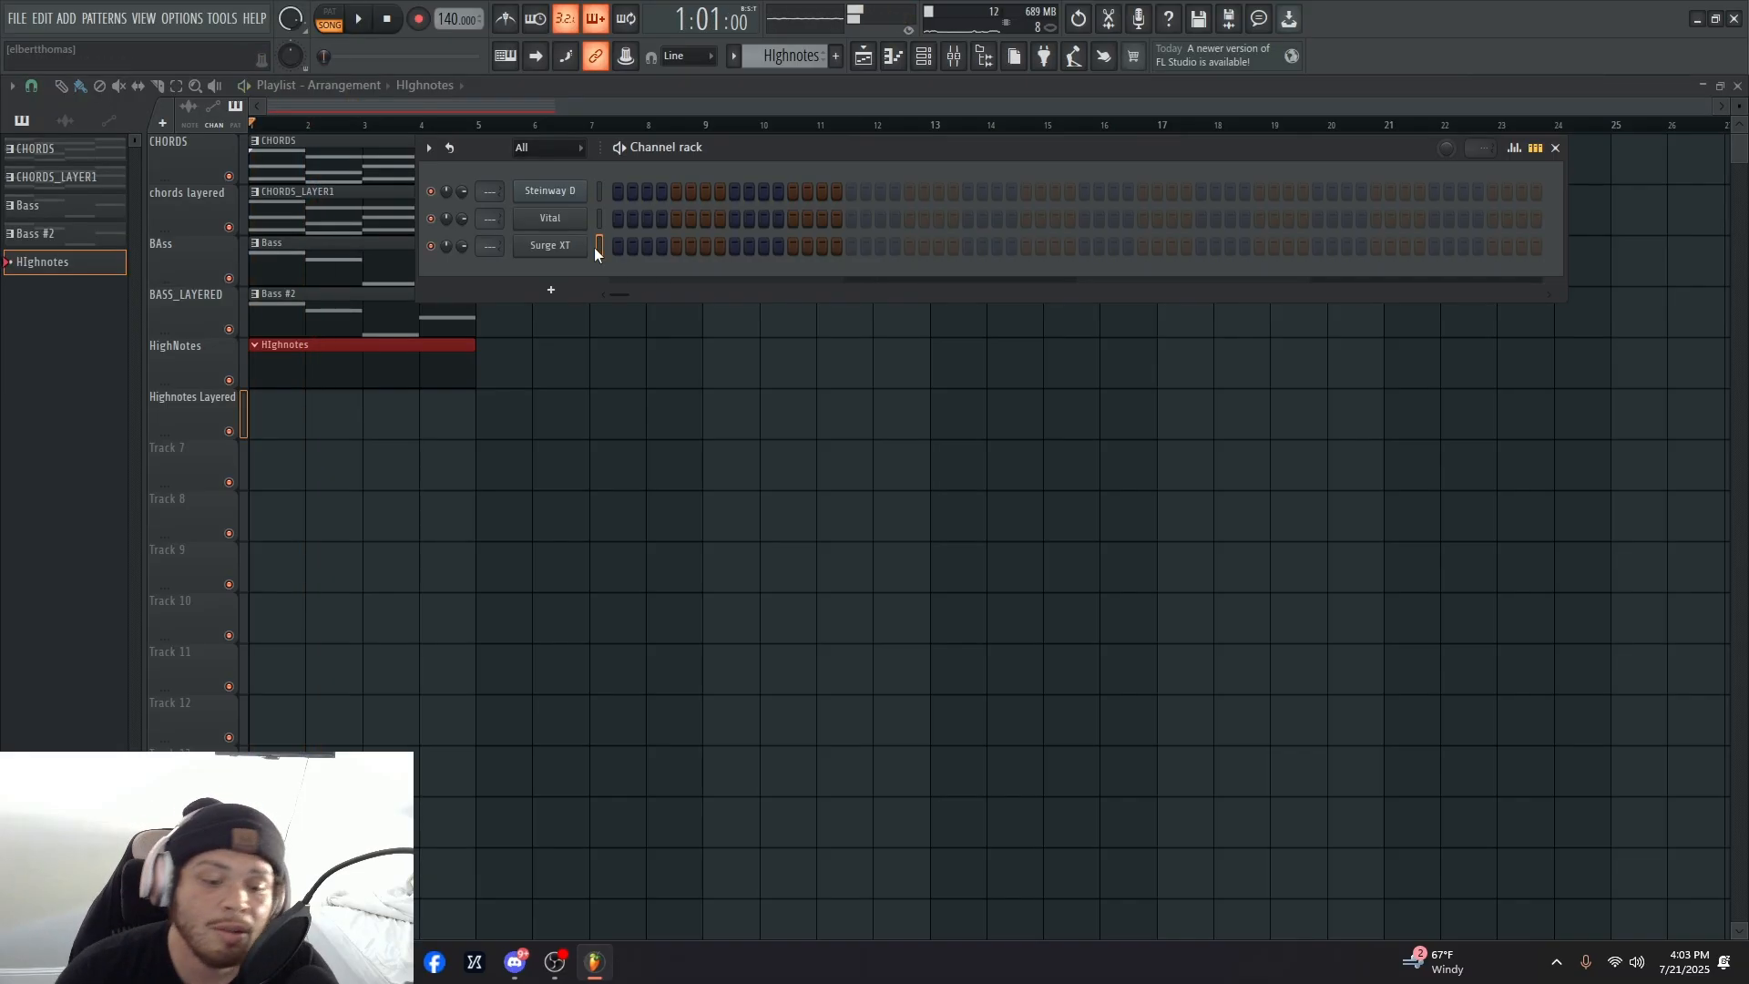
- Add a FLEX channel to the Channel rack and load the Flutes Staccato preset from the Essential Winds library
click(548, 291)
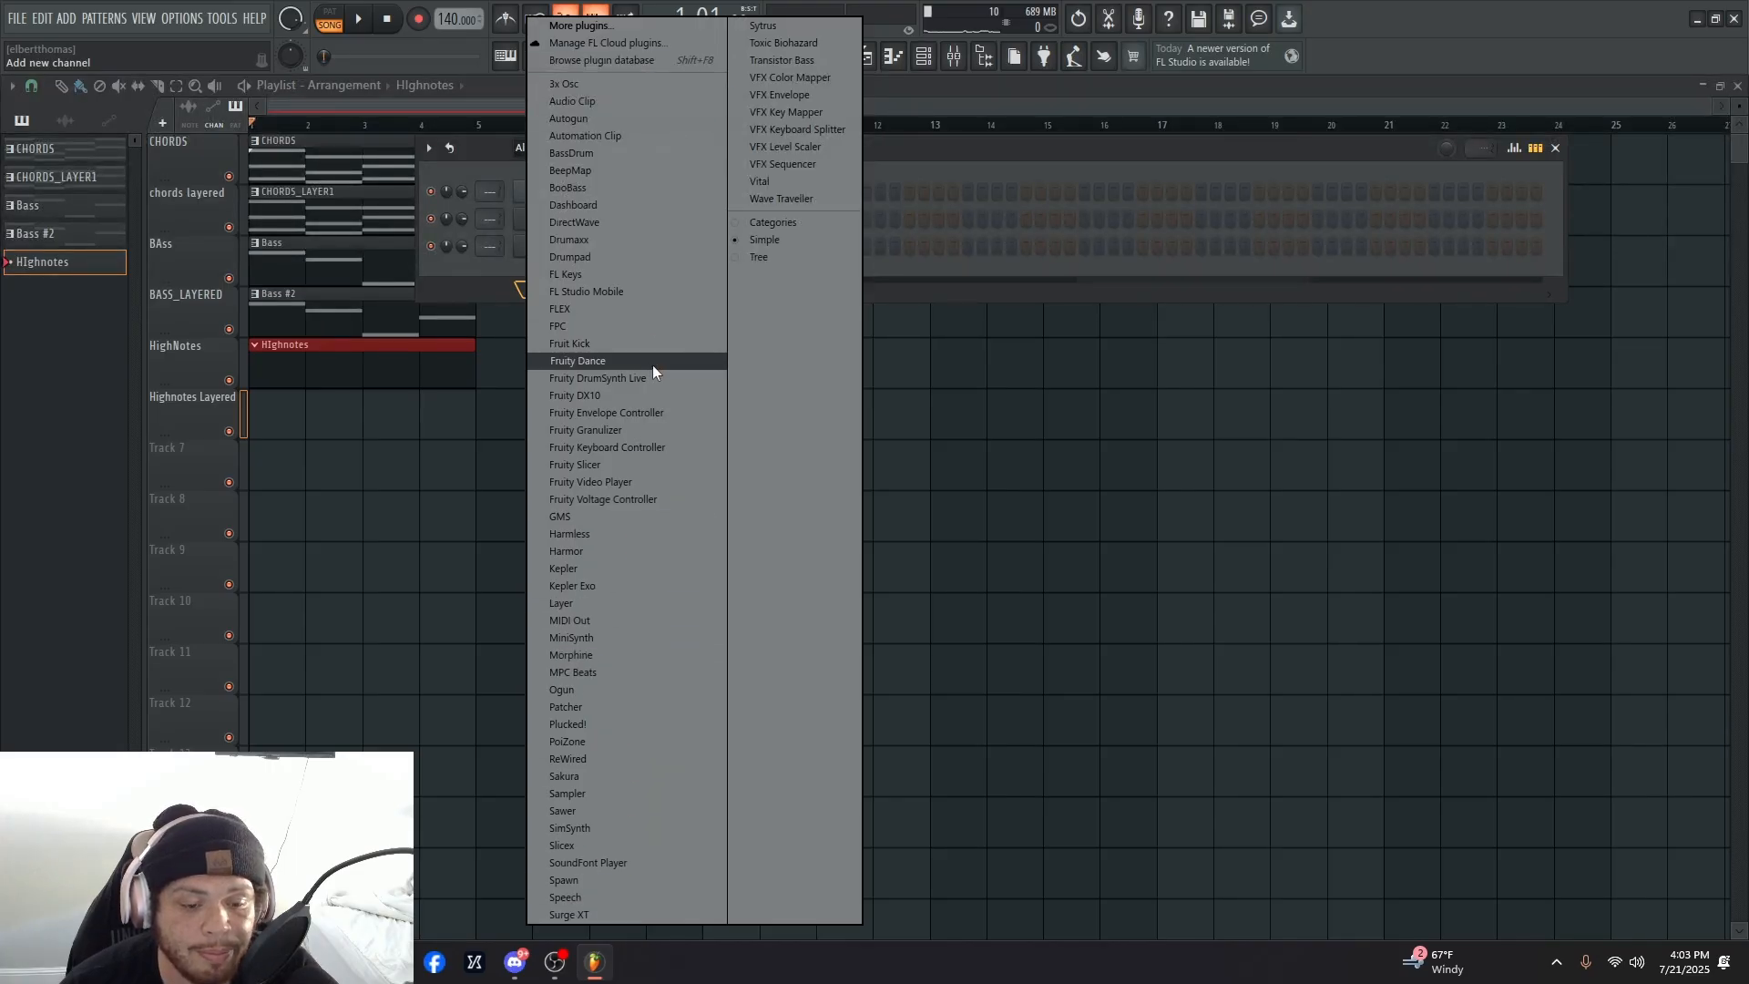
click(658, 309)
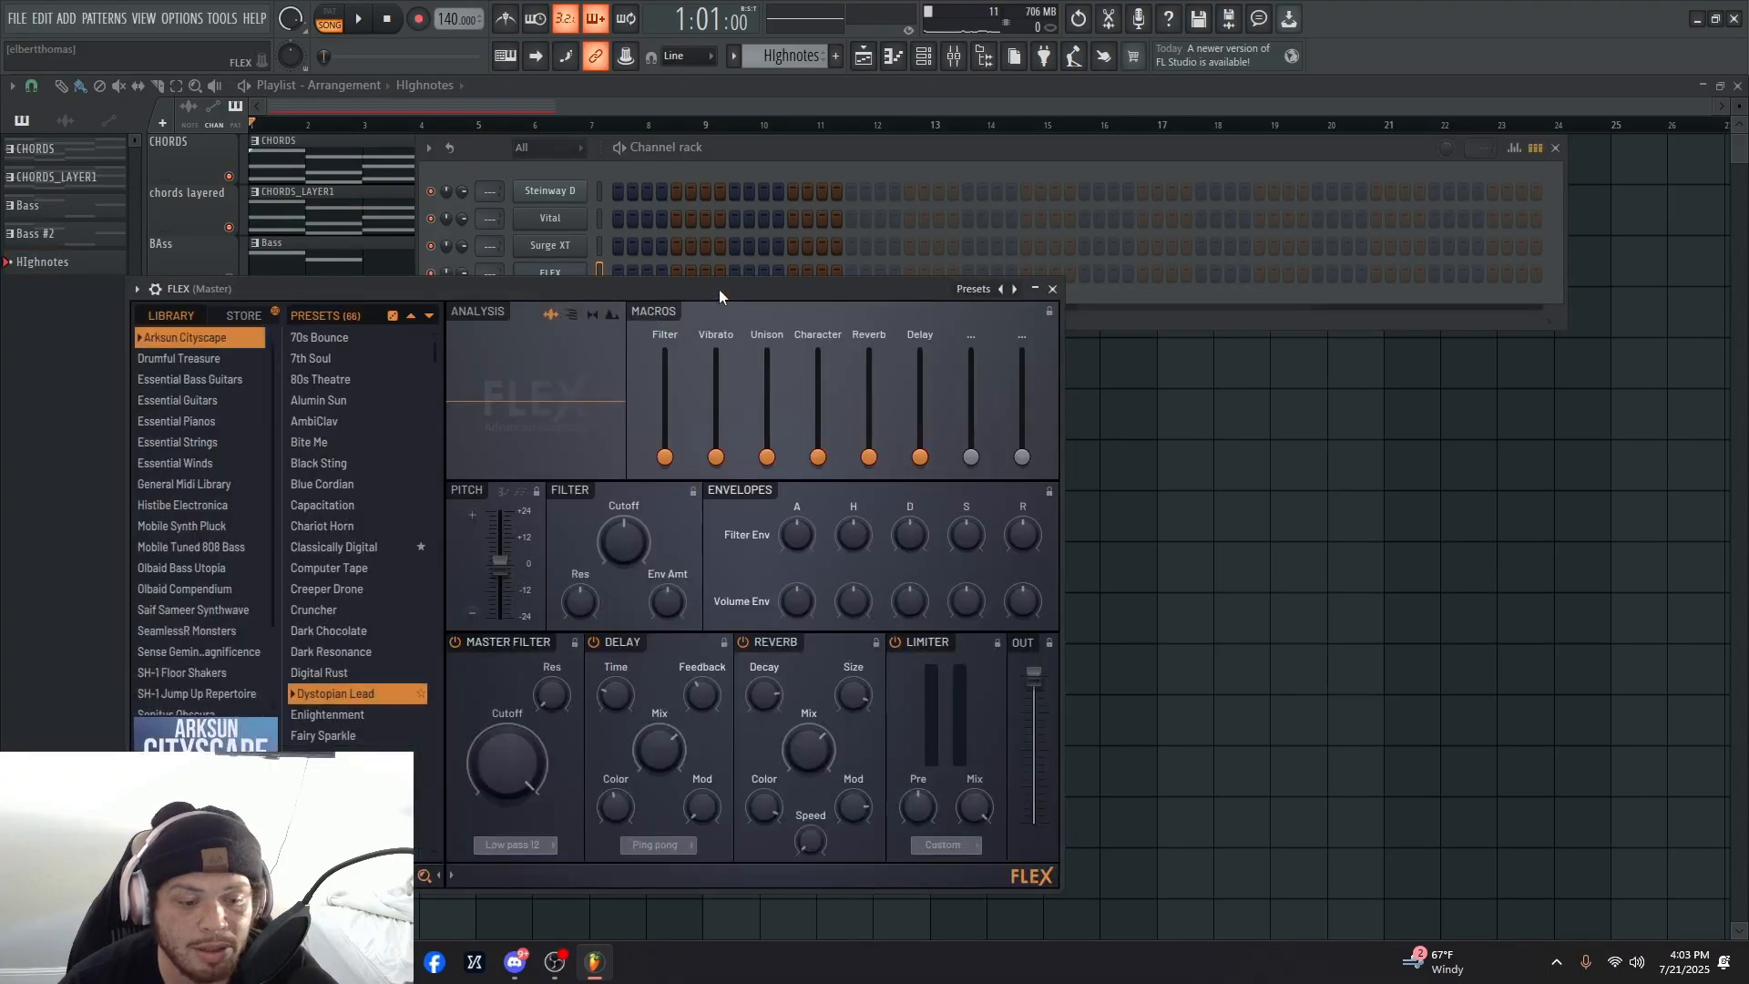
drag(812, 297, 1109, 163)
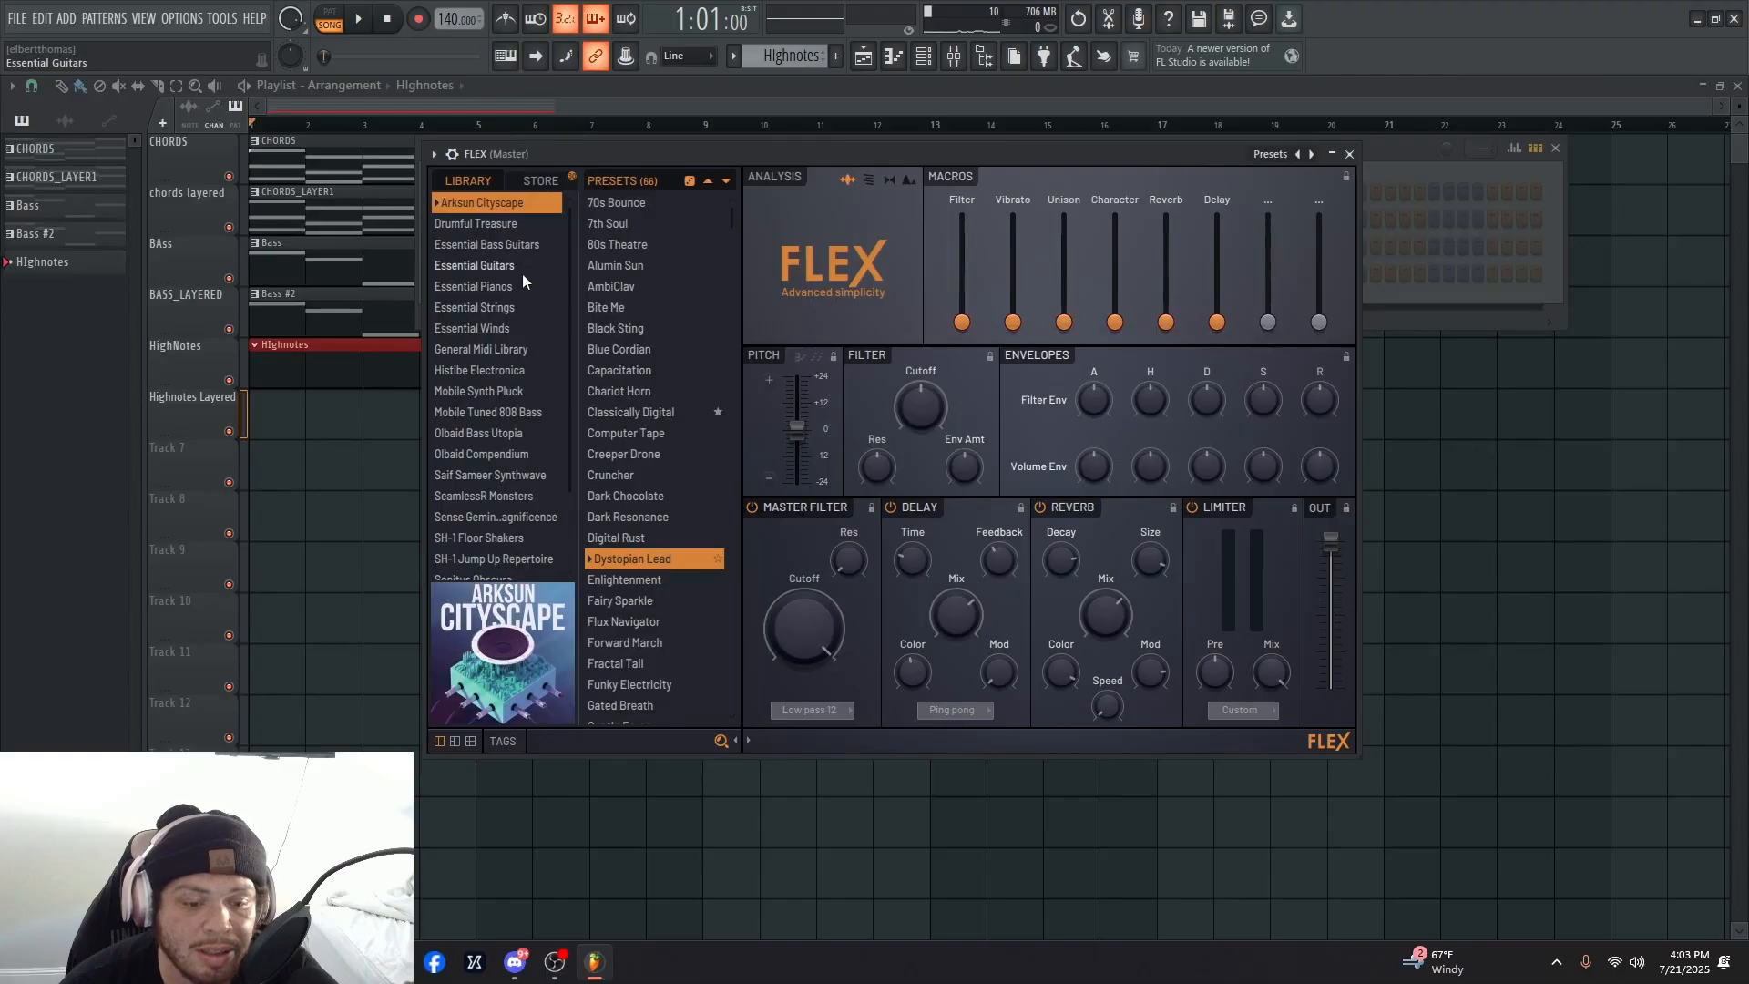
click(511, 310)
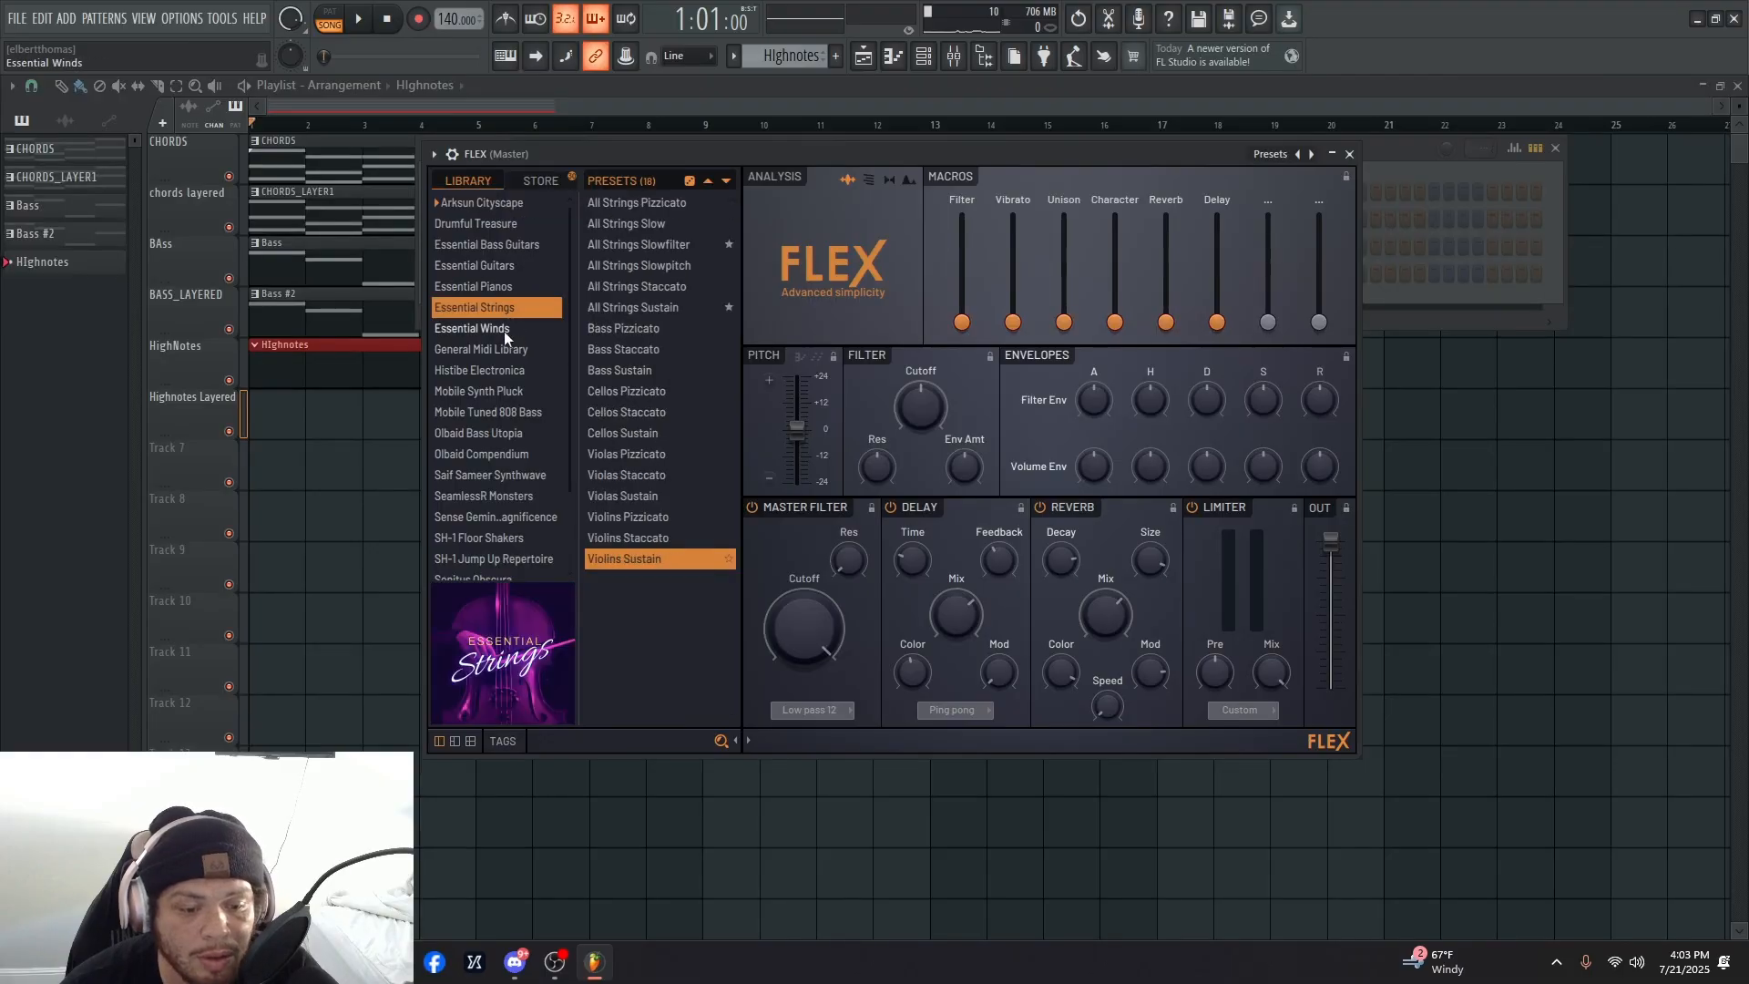
click(504, 330)
click(648, 328)
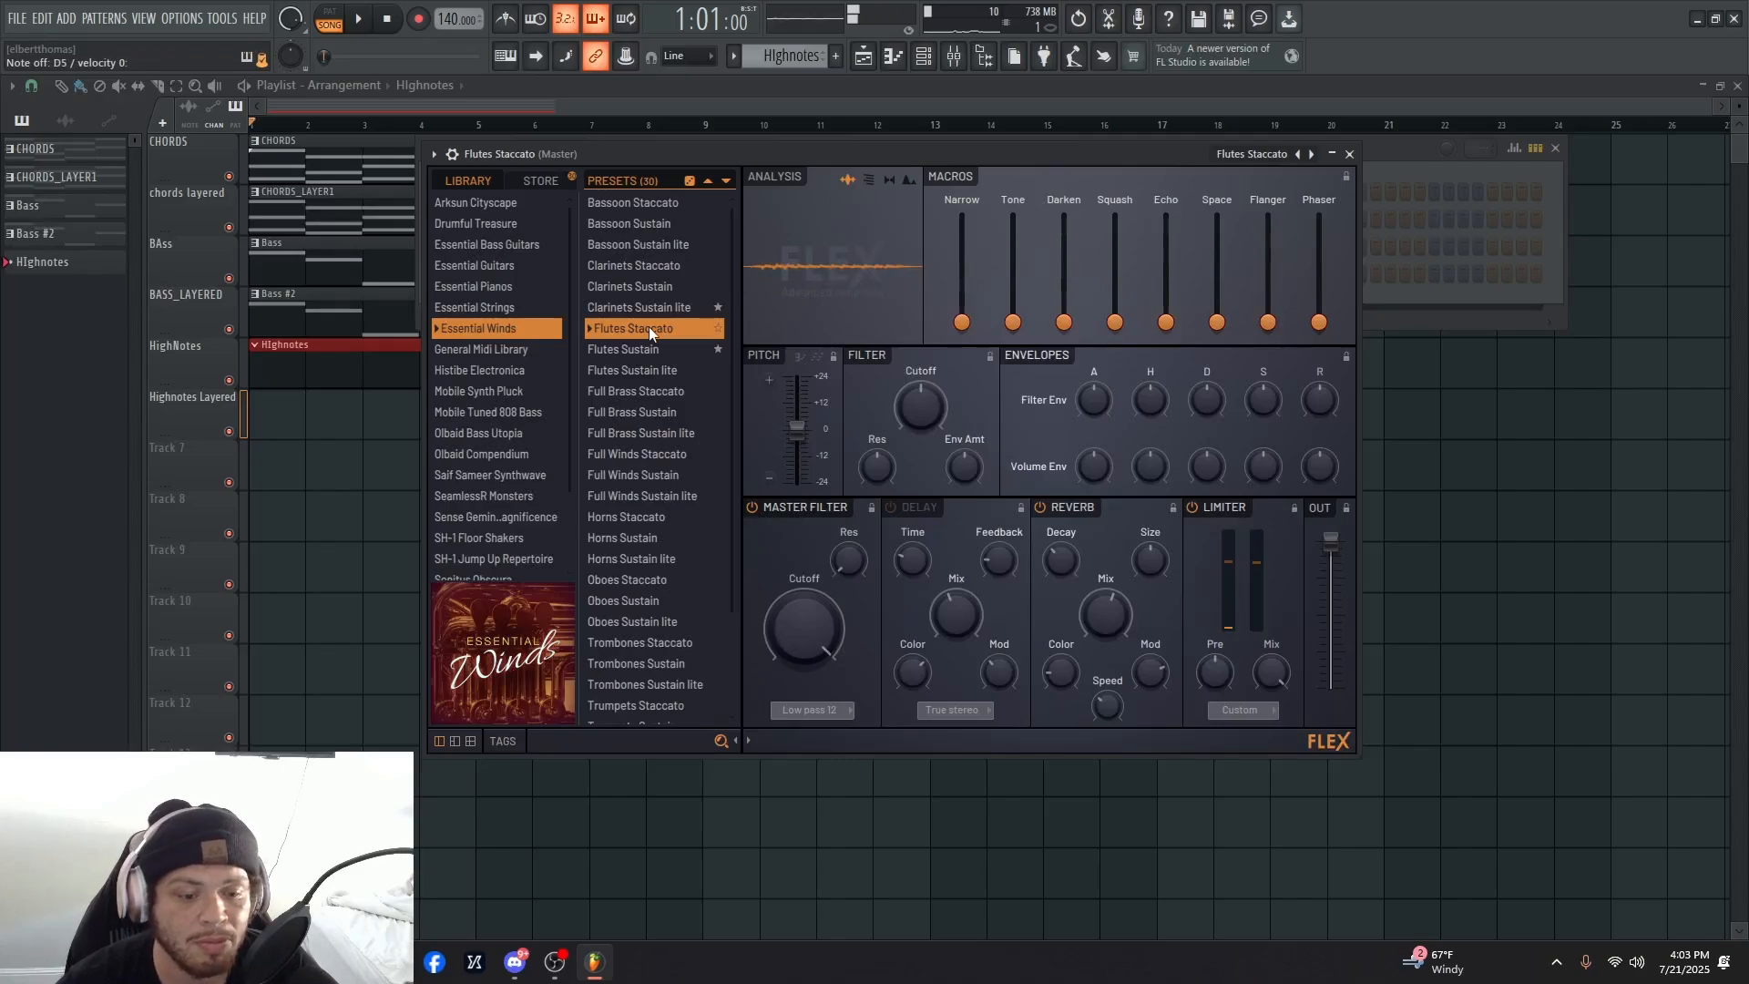
- Play the arrangement while trying out the Flutes Staccato sound over it, and close the FLEX window
key(space)
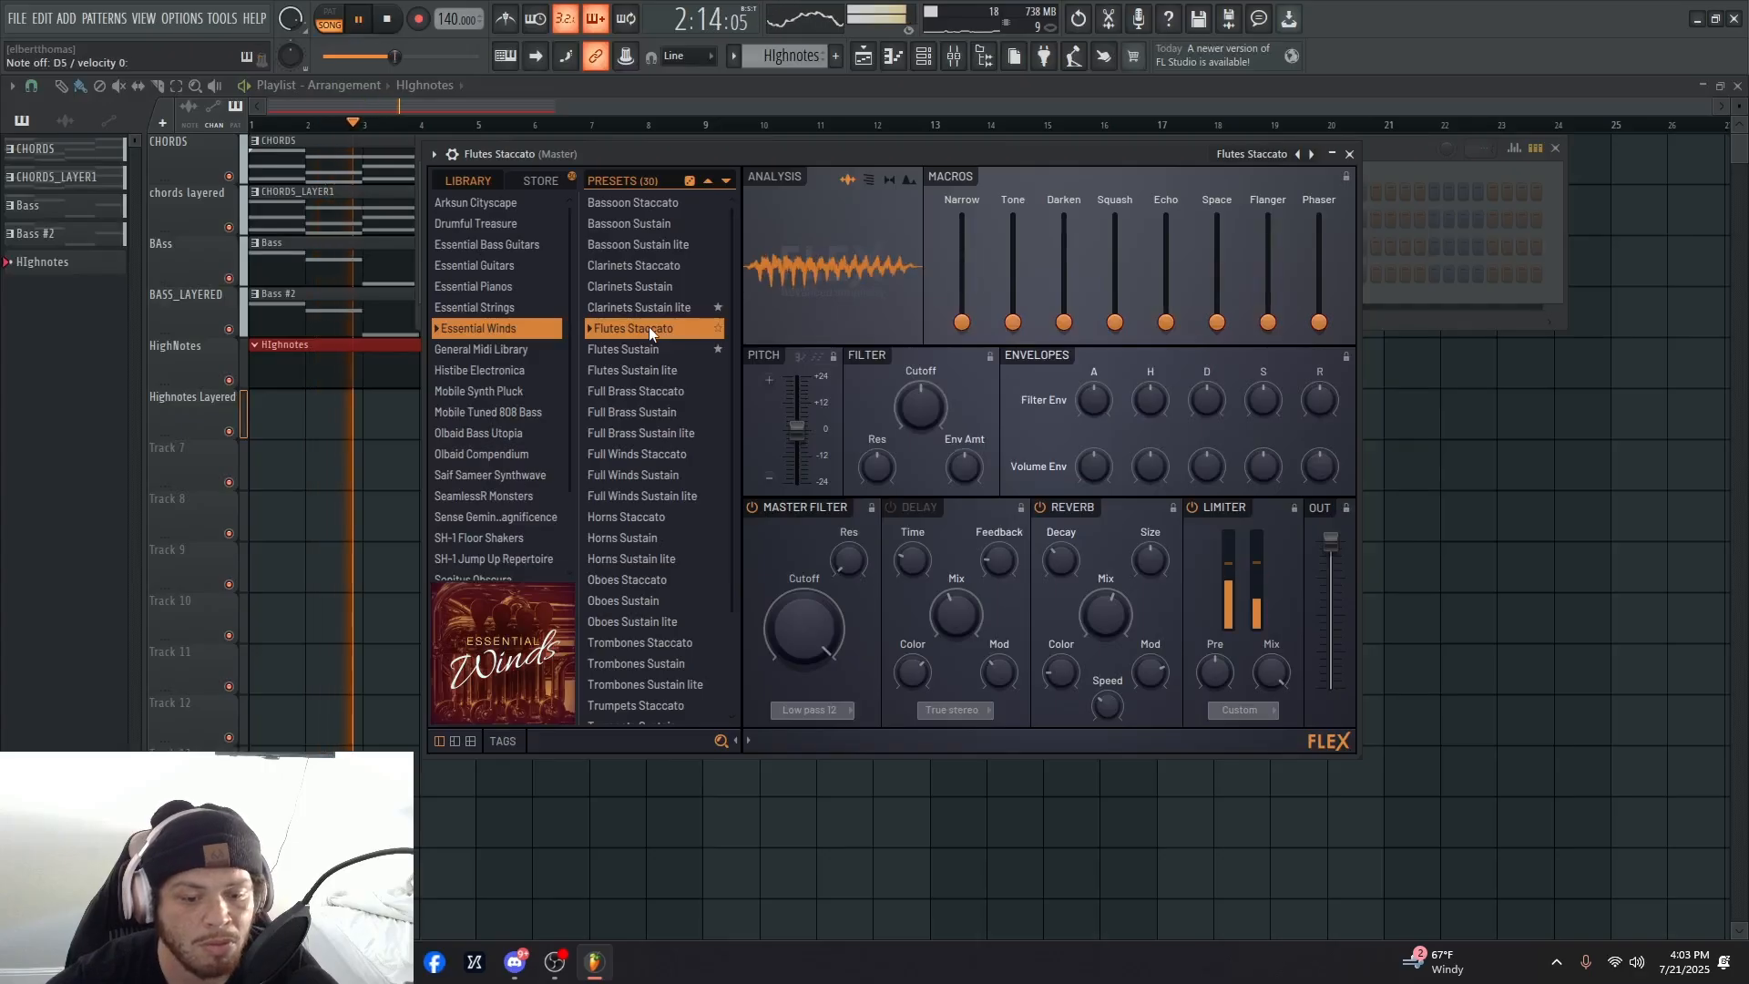
key(space)
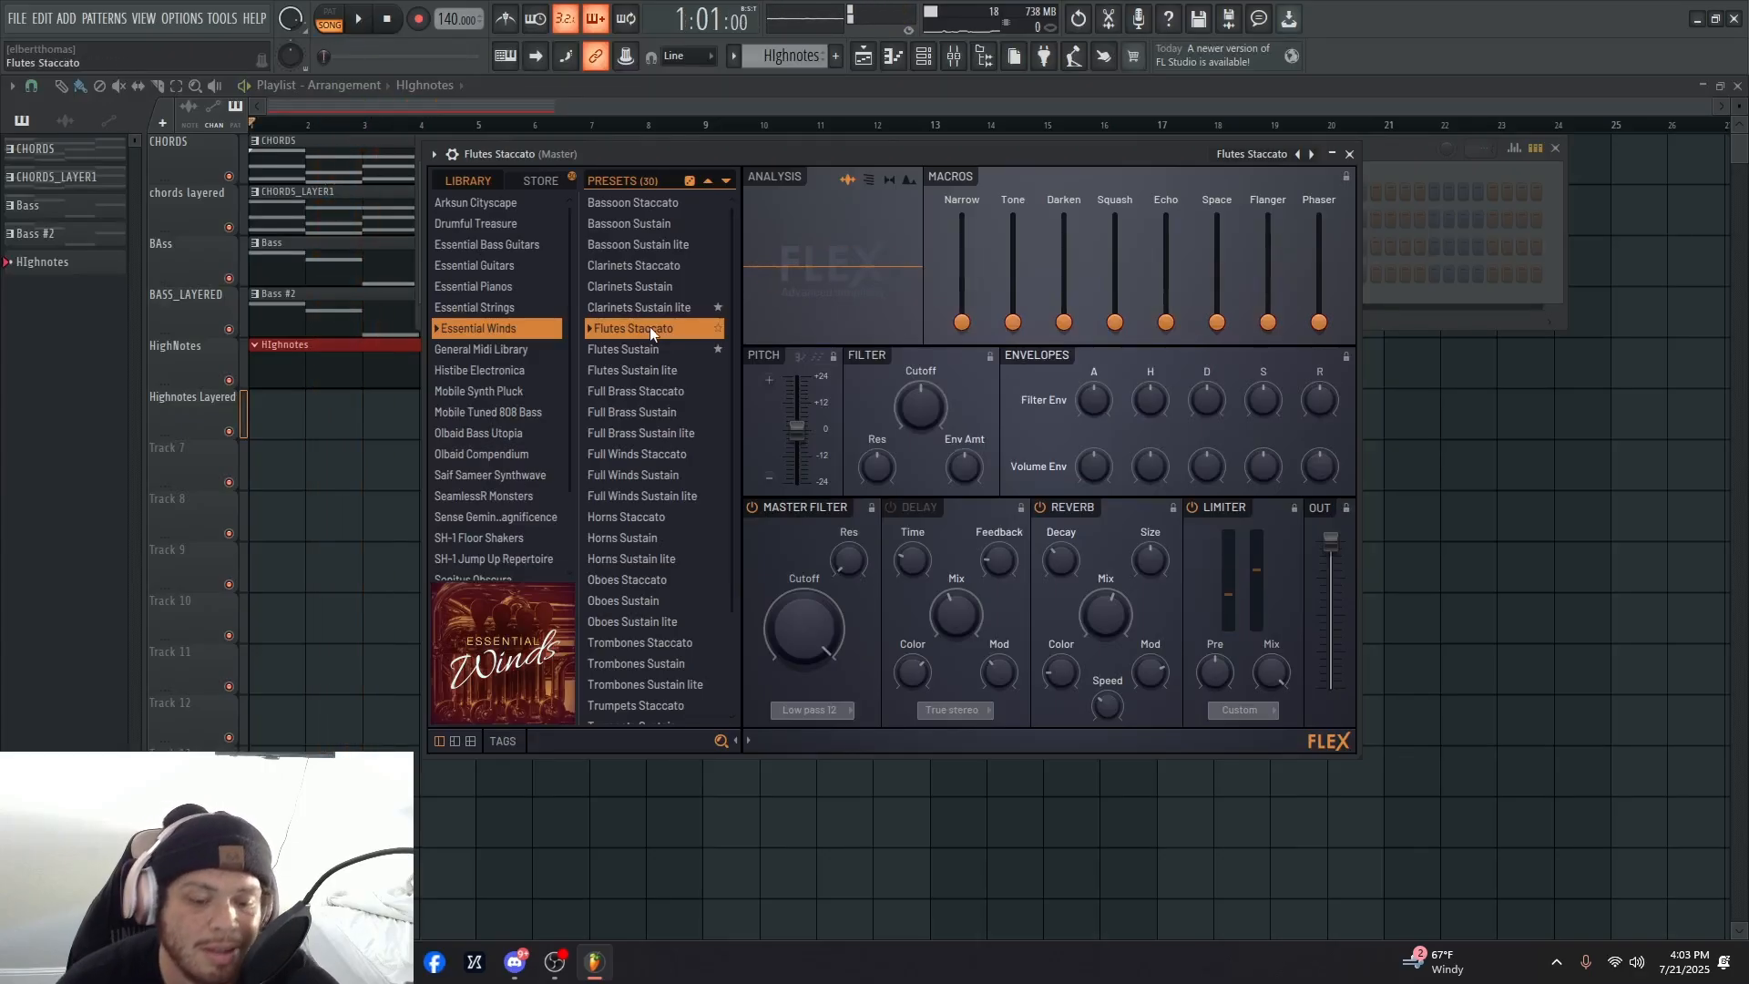
key(Escape)
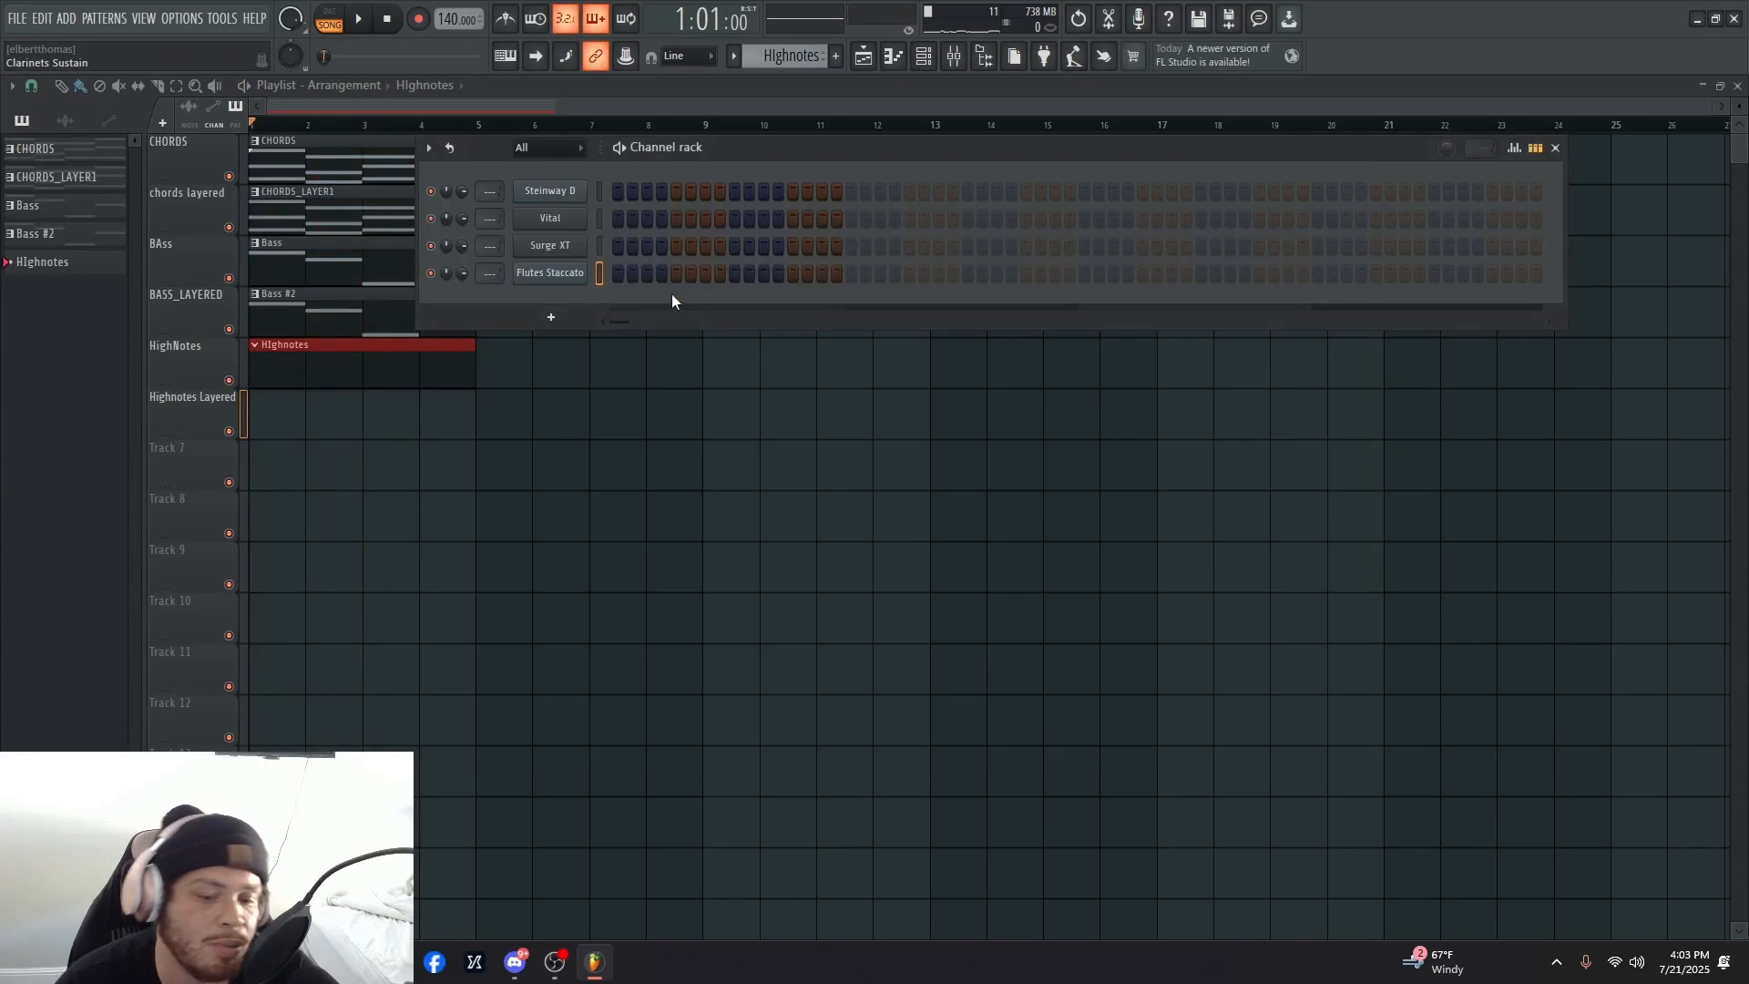
- Play the arrangement with the empty Flutes Staccato piano roll open, and return to the playlist and Channel rack
click(897, 56)
key(space)
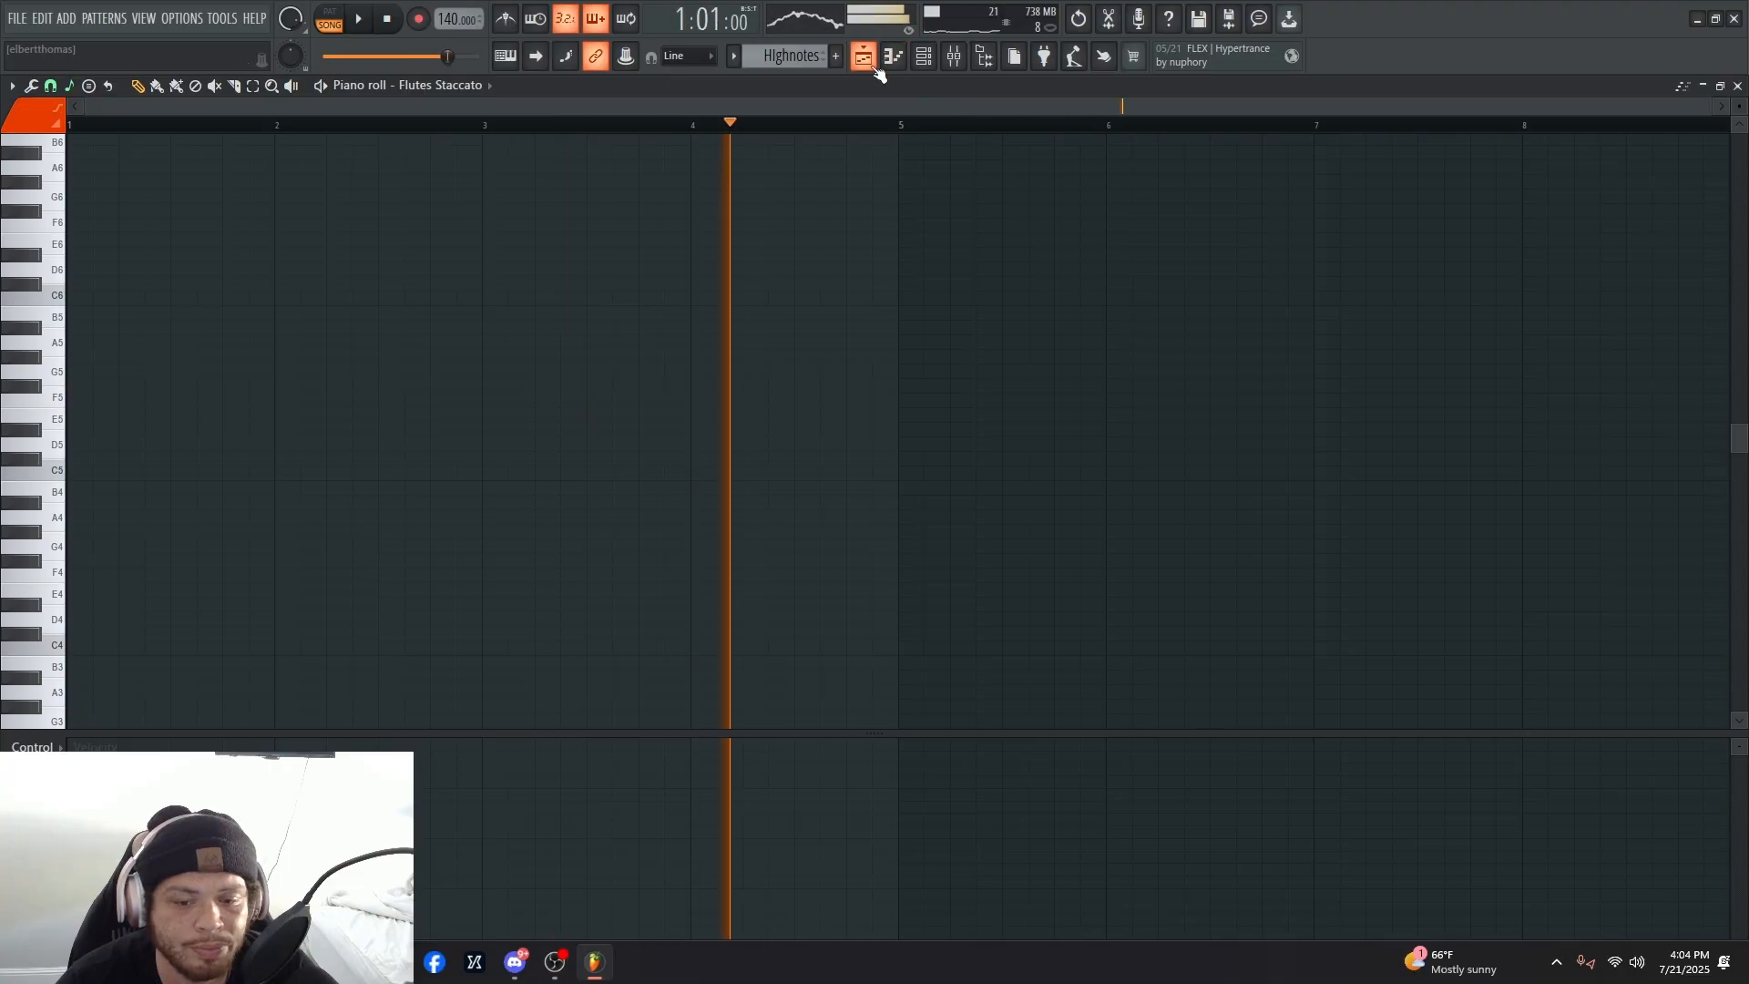
key(space)
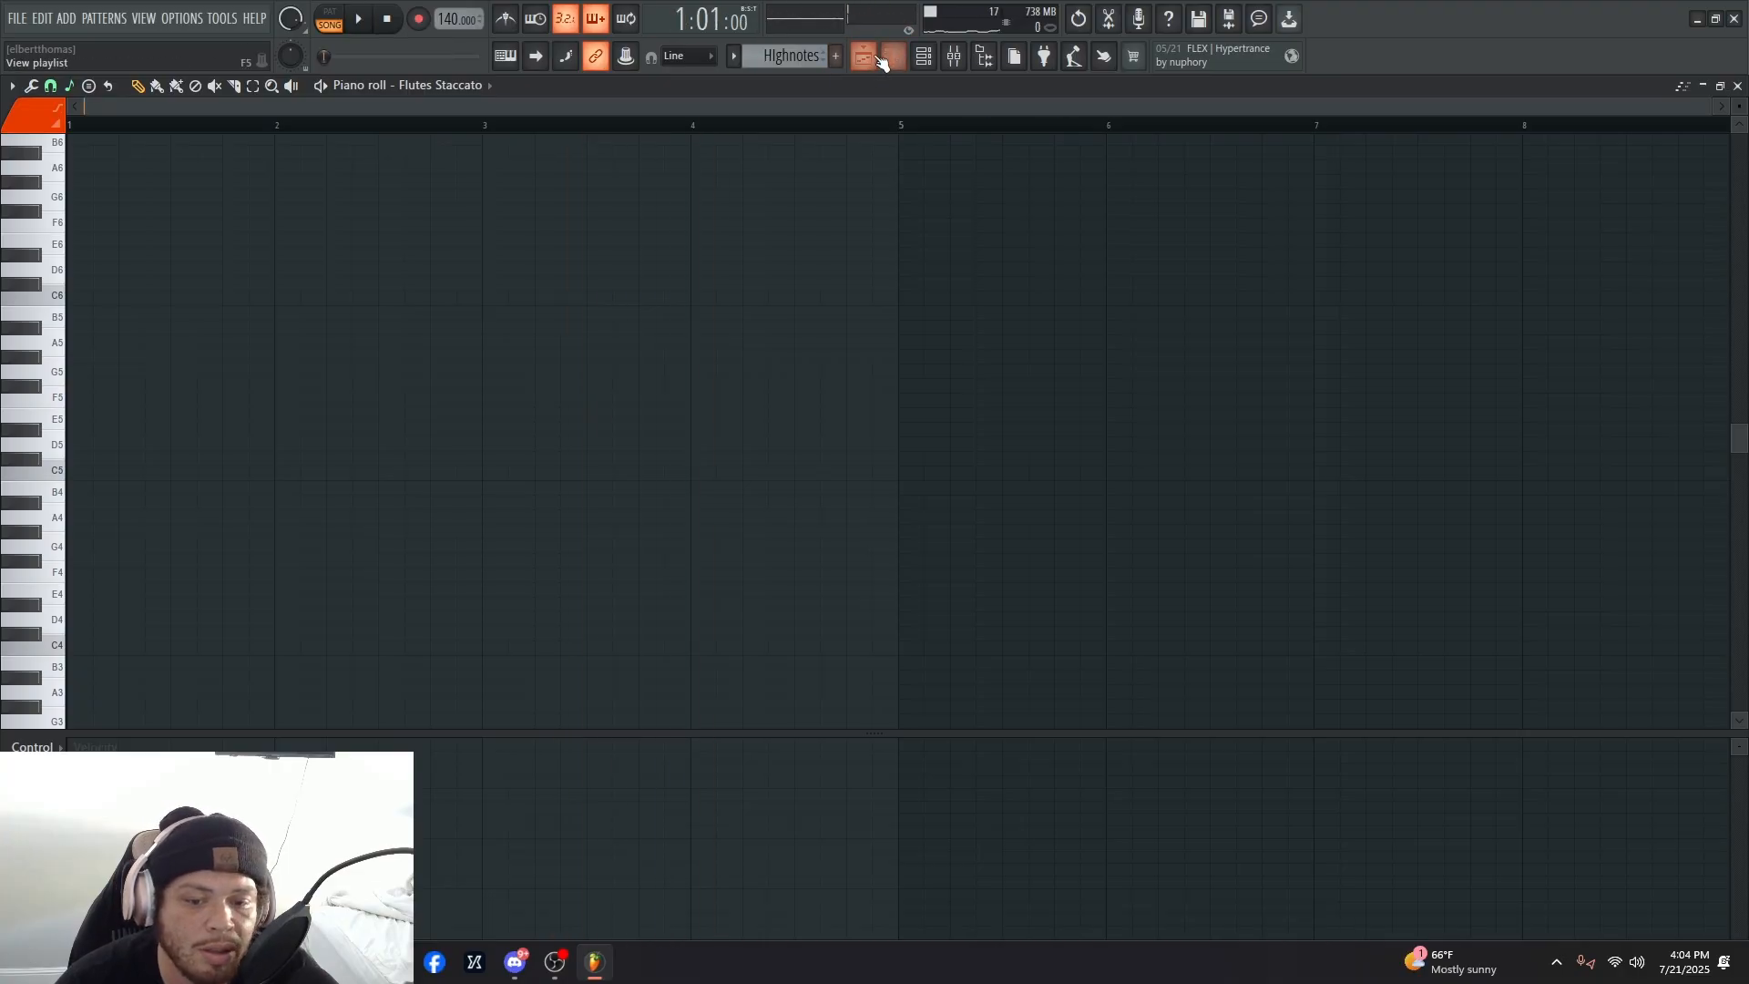
click(867, 57)
click(922, 59)
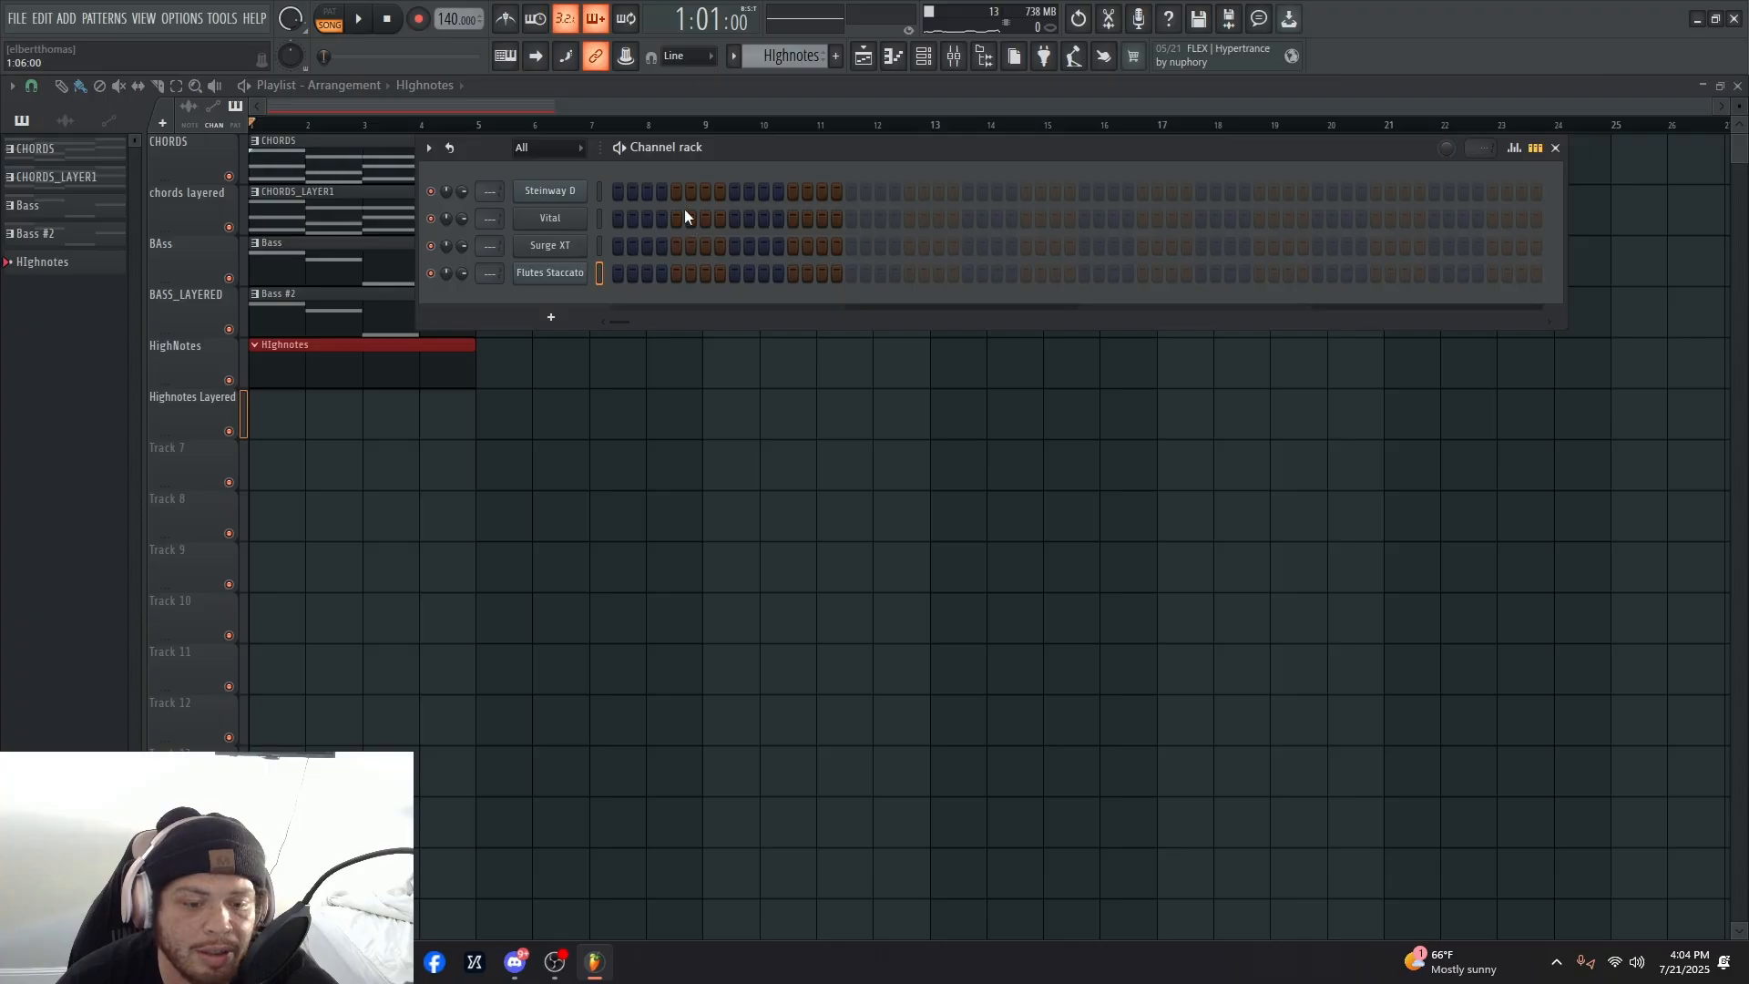
- Copy the Steinway D notes from the CHORDS pattern and paste them into the Flutes Staccato channel of the HIghnotes pattern
scroll(774, 57, up, 3)
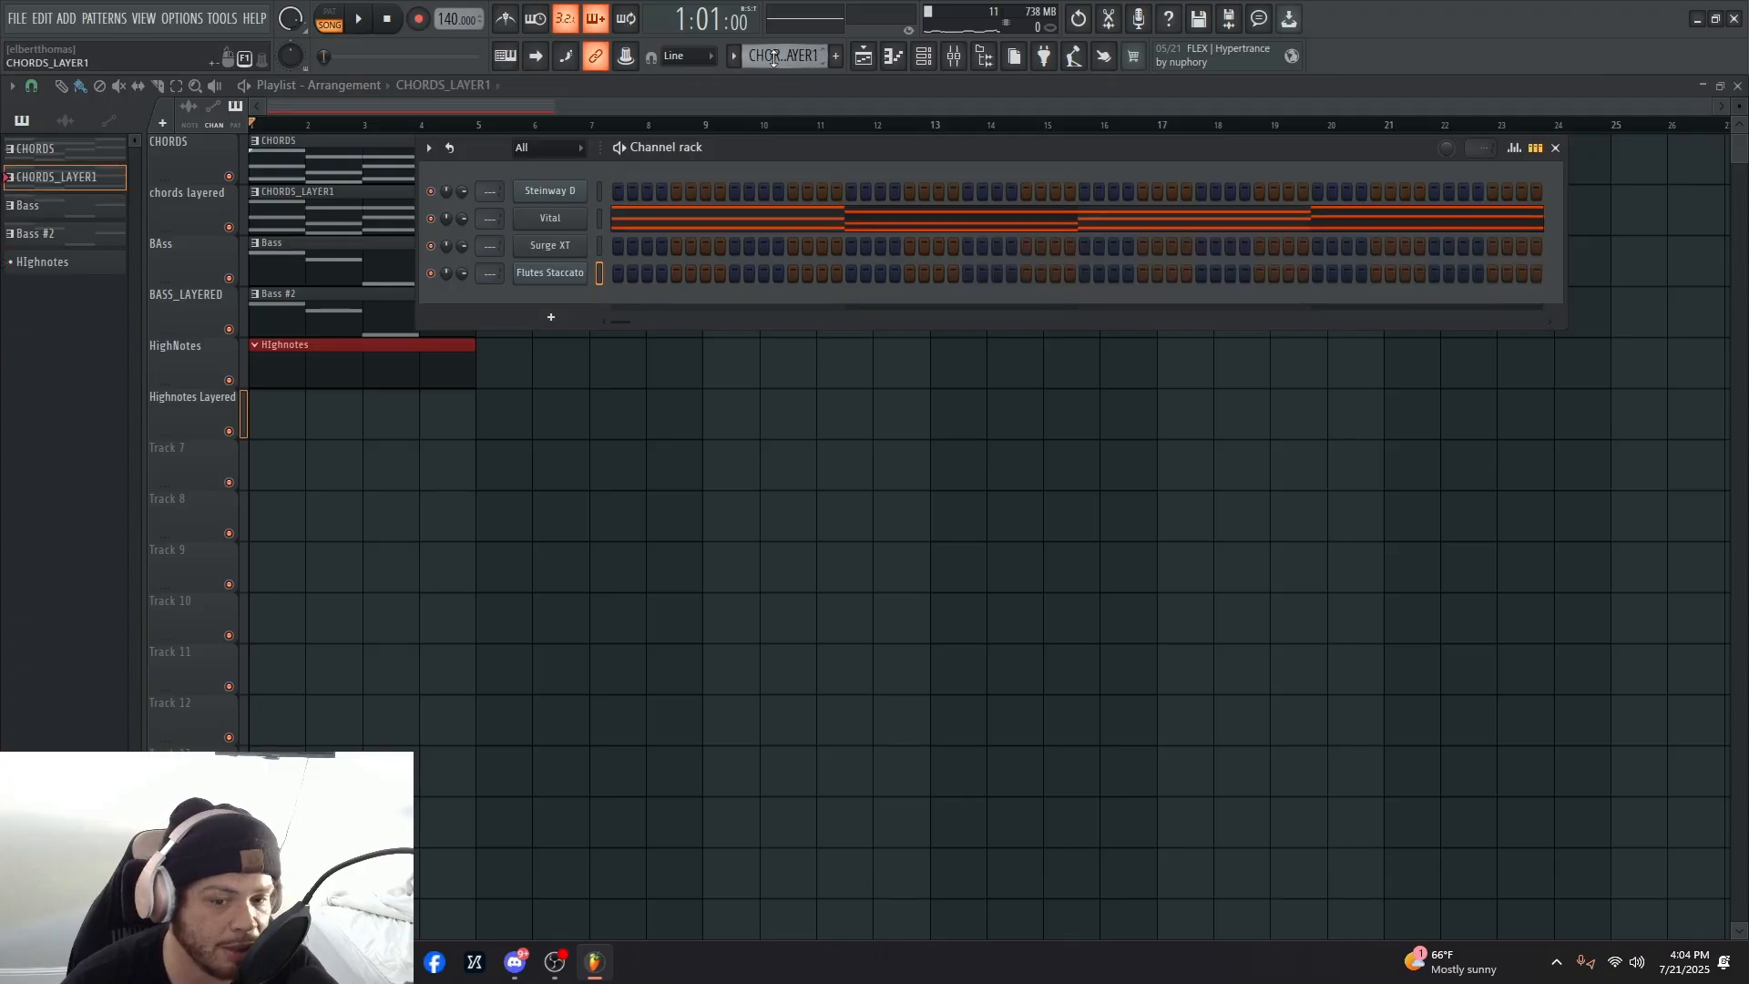
scroll(773, 57, up, 1)
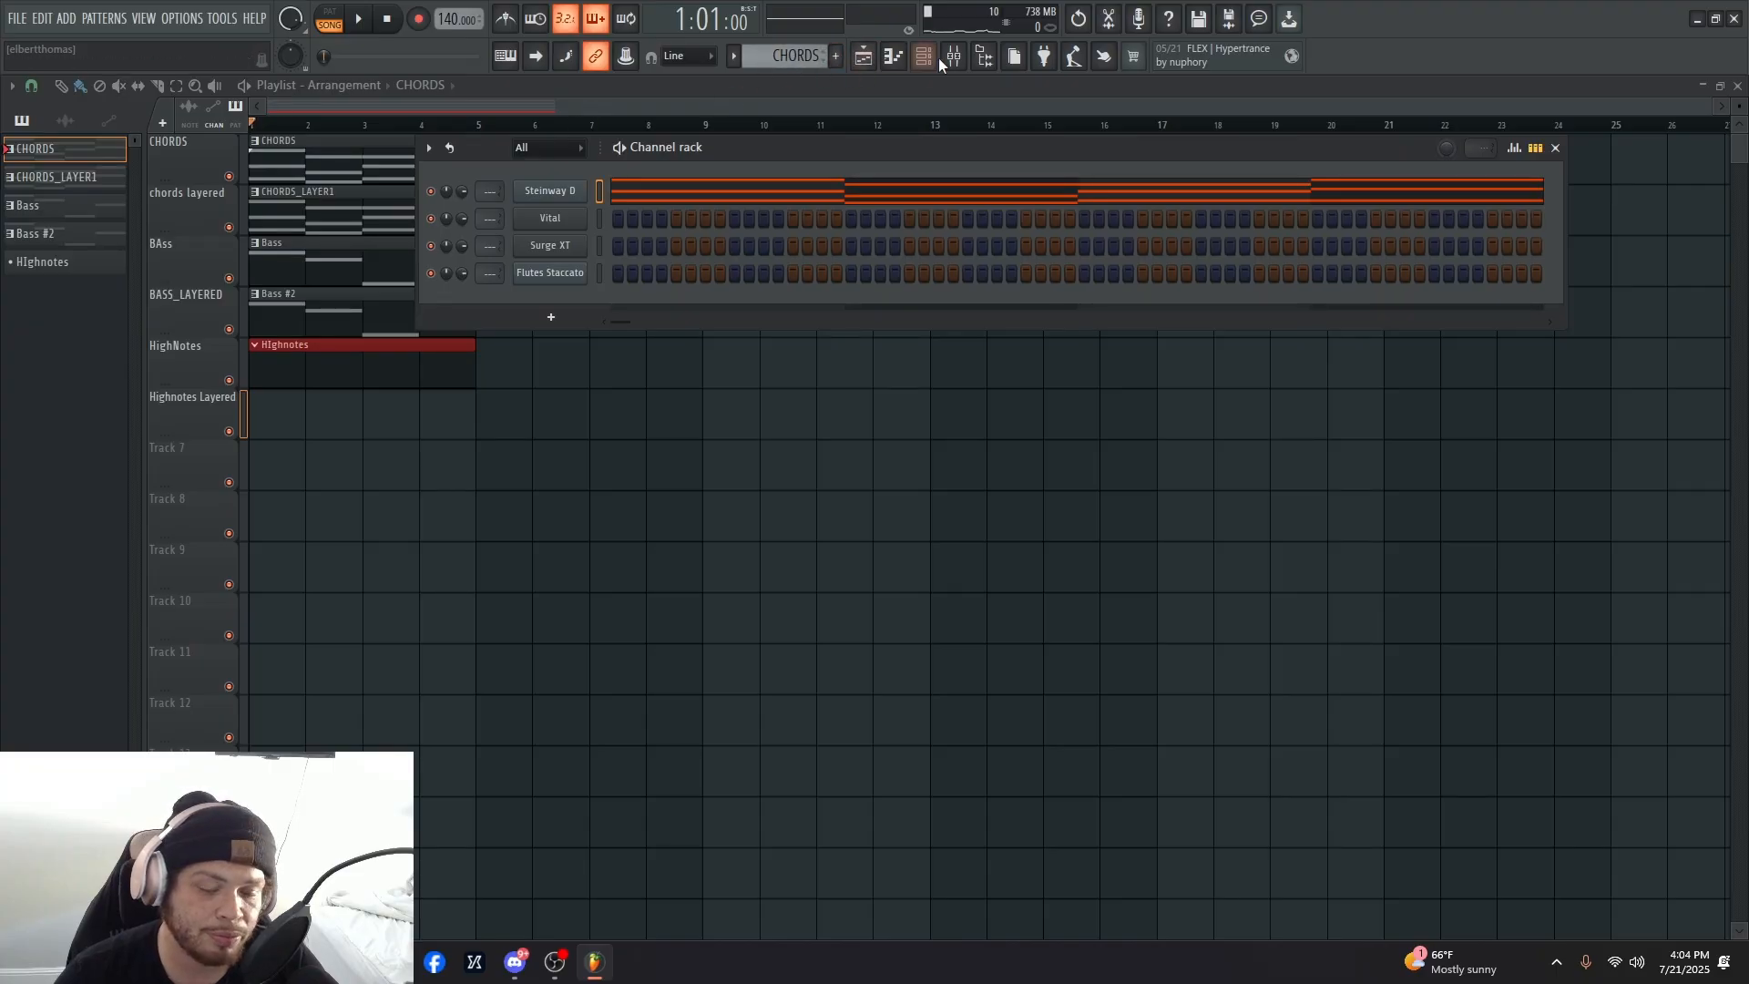
drag(741, 165, 783, 202)
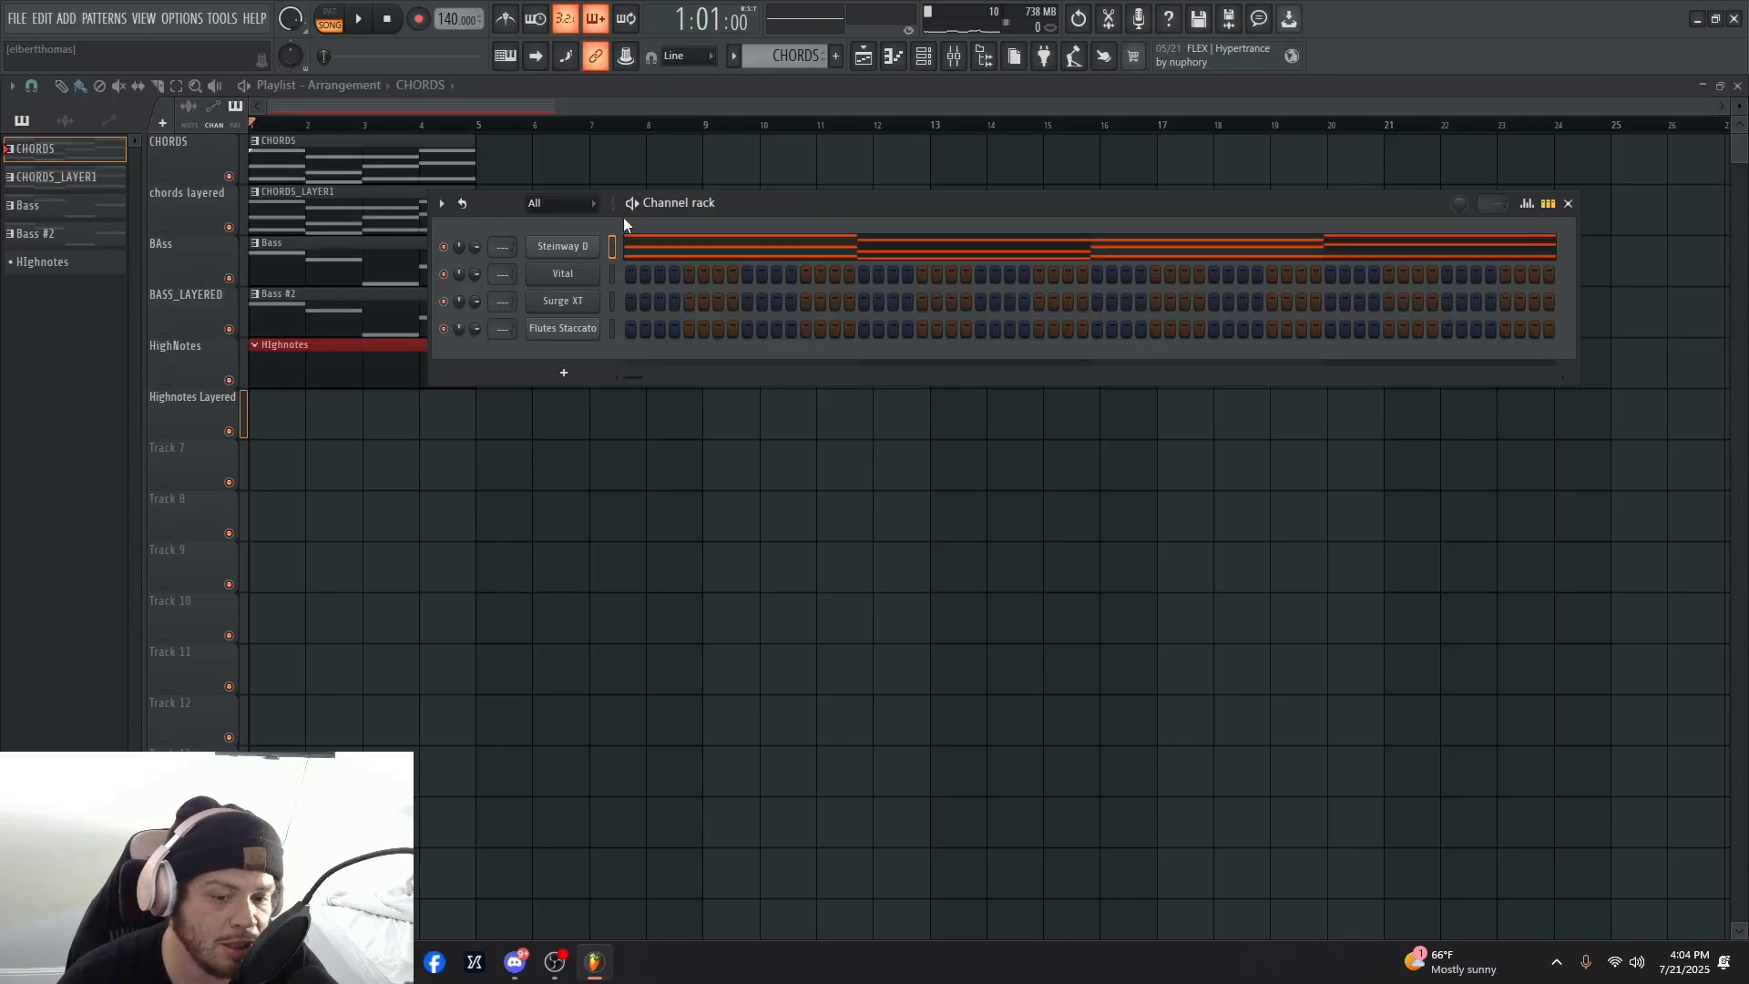
scroll(828, 55, down, 1)
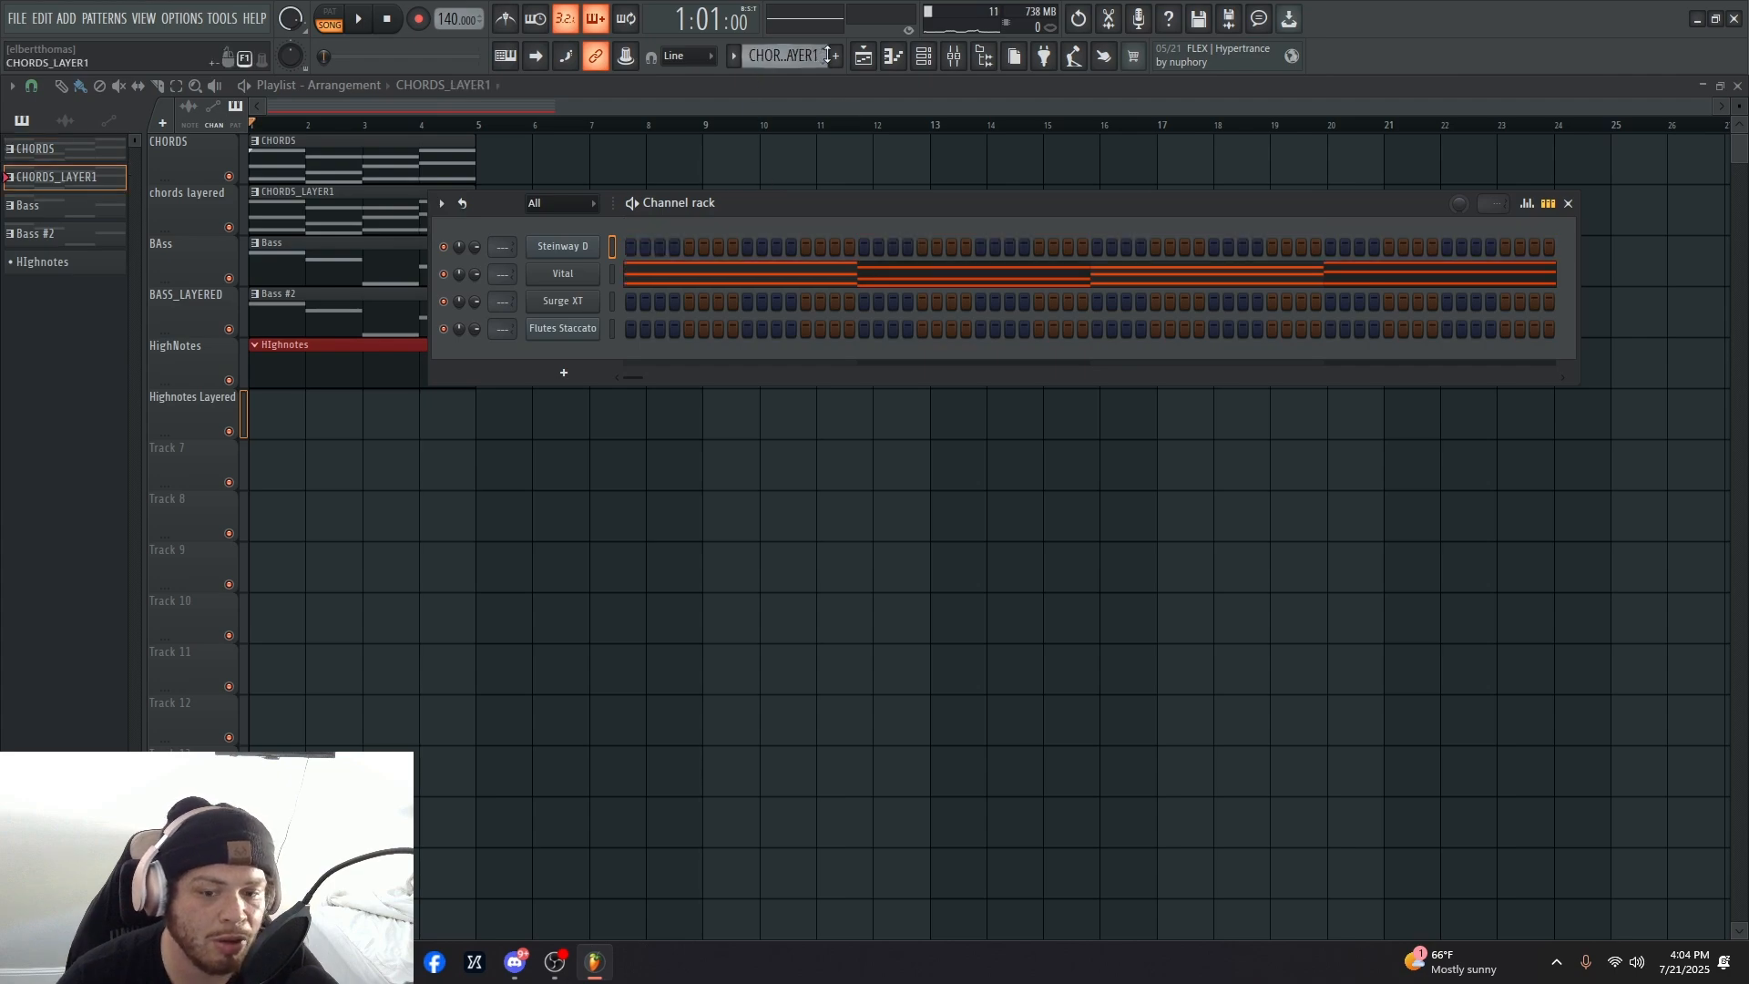
scroll(828, 56, down, 3)
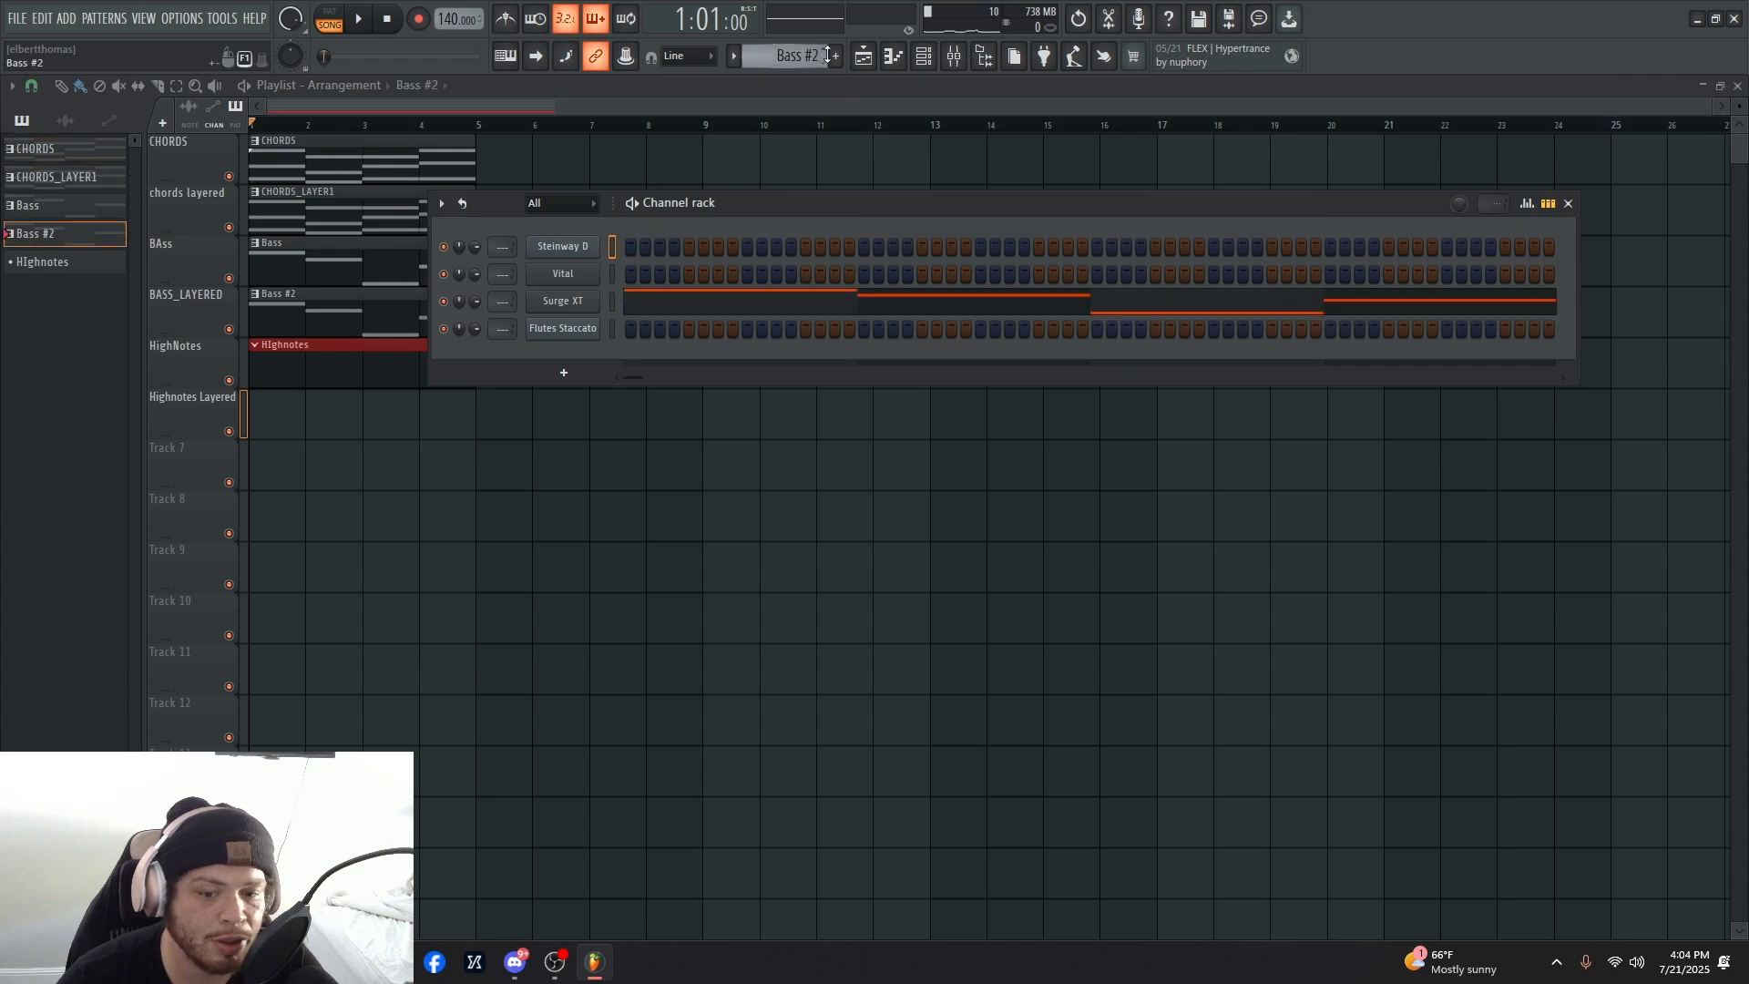
click(614, 330)
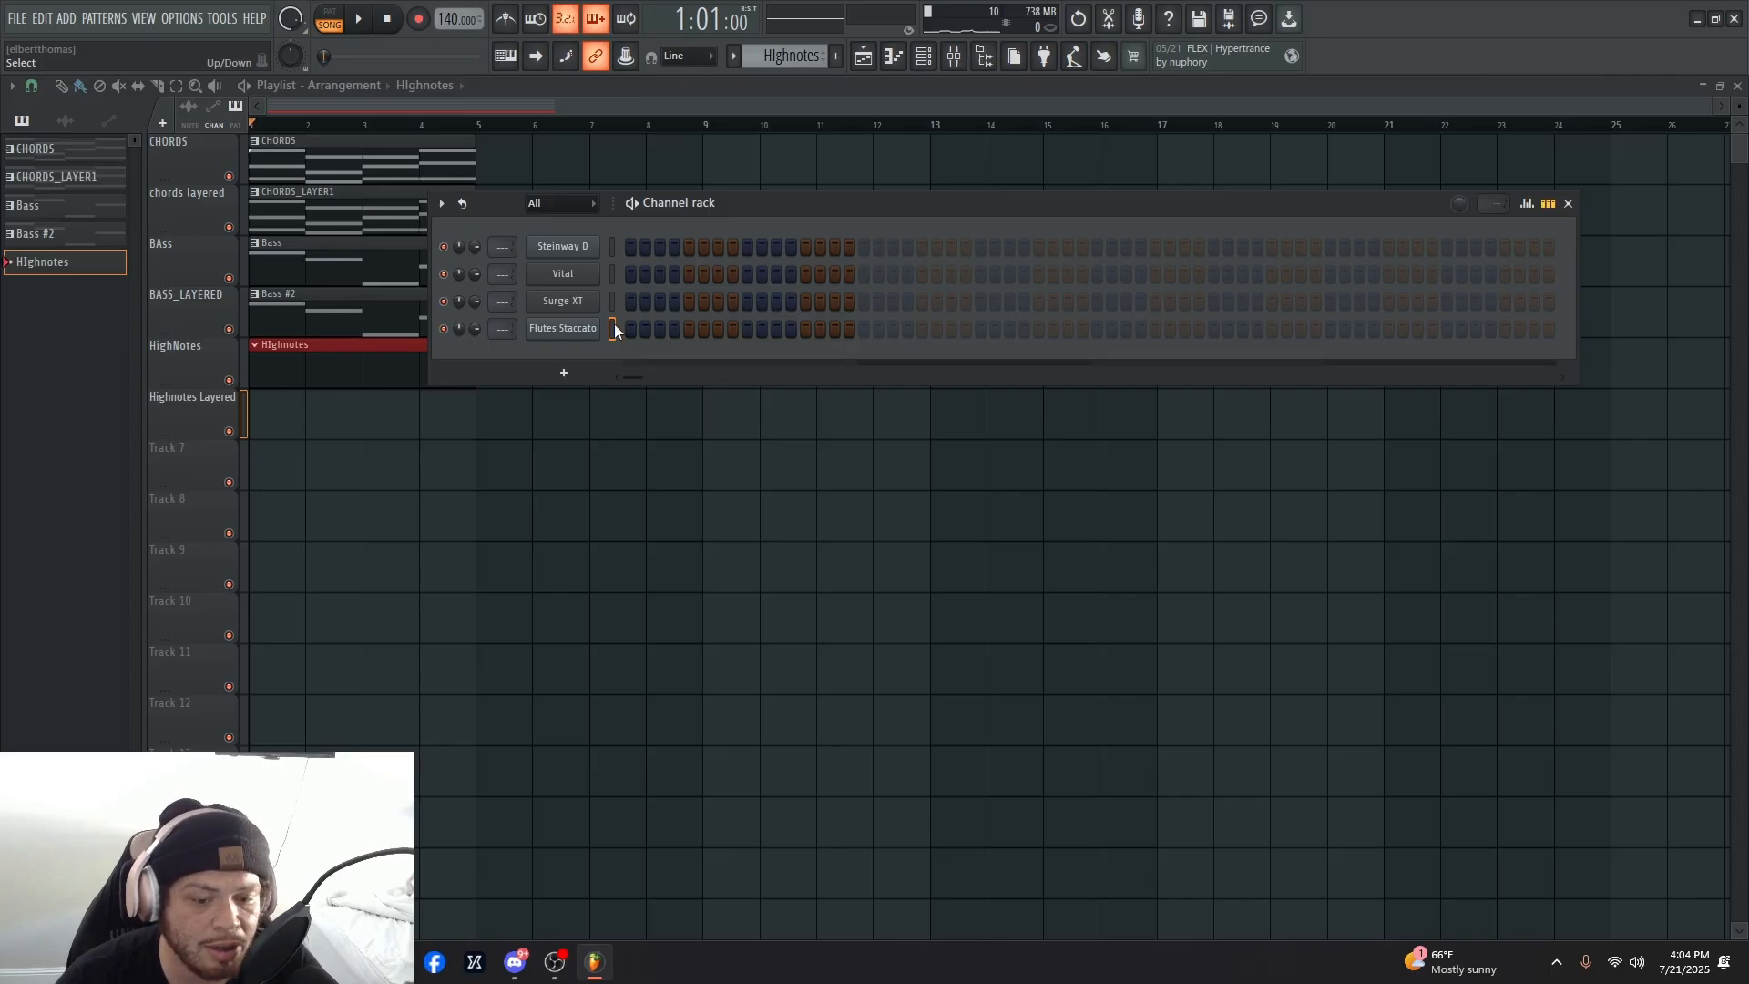
key(ctrl+v)
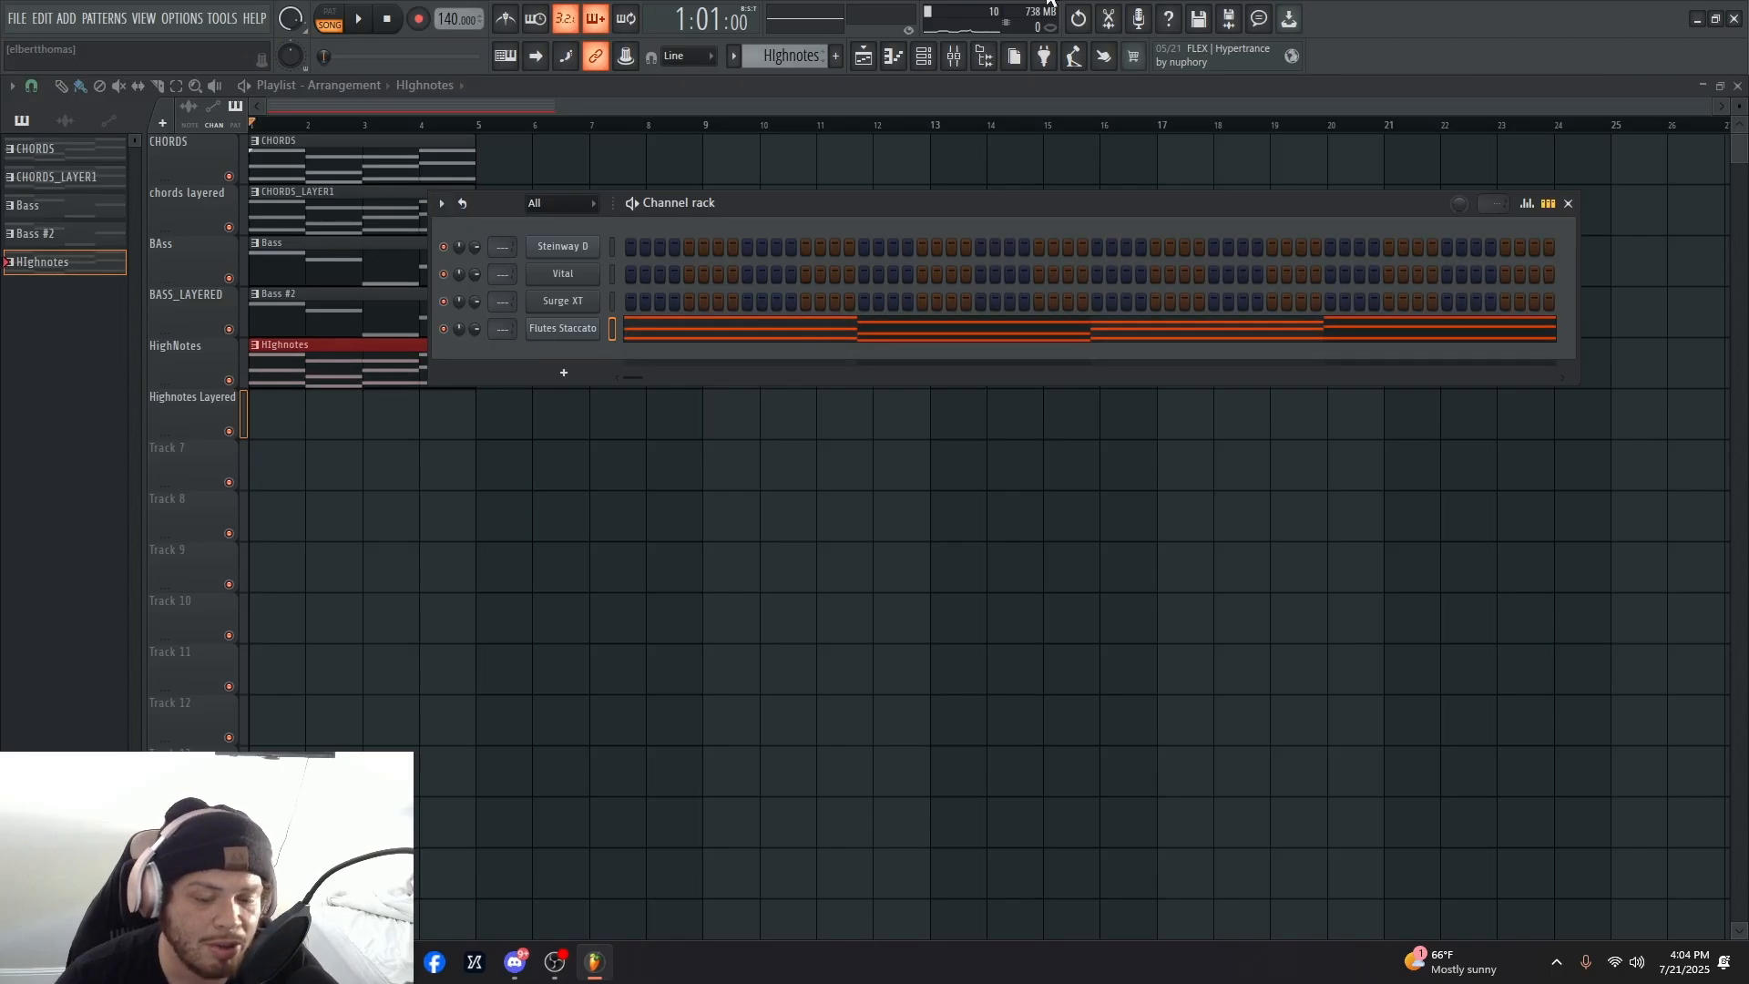
- Play the arrangement with the pasted flute chords and open their notes in the piano roll
key(space)
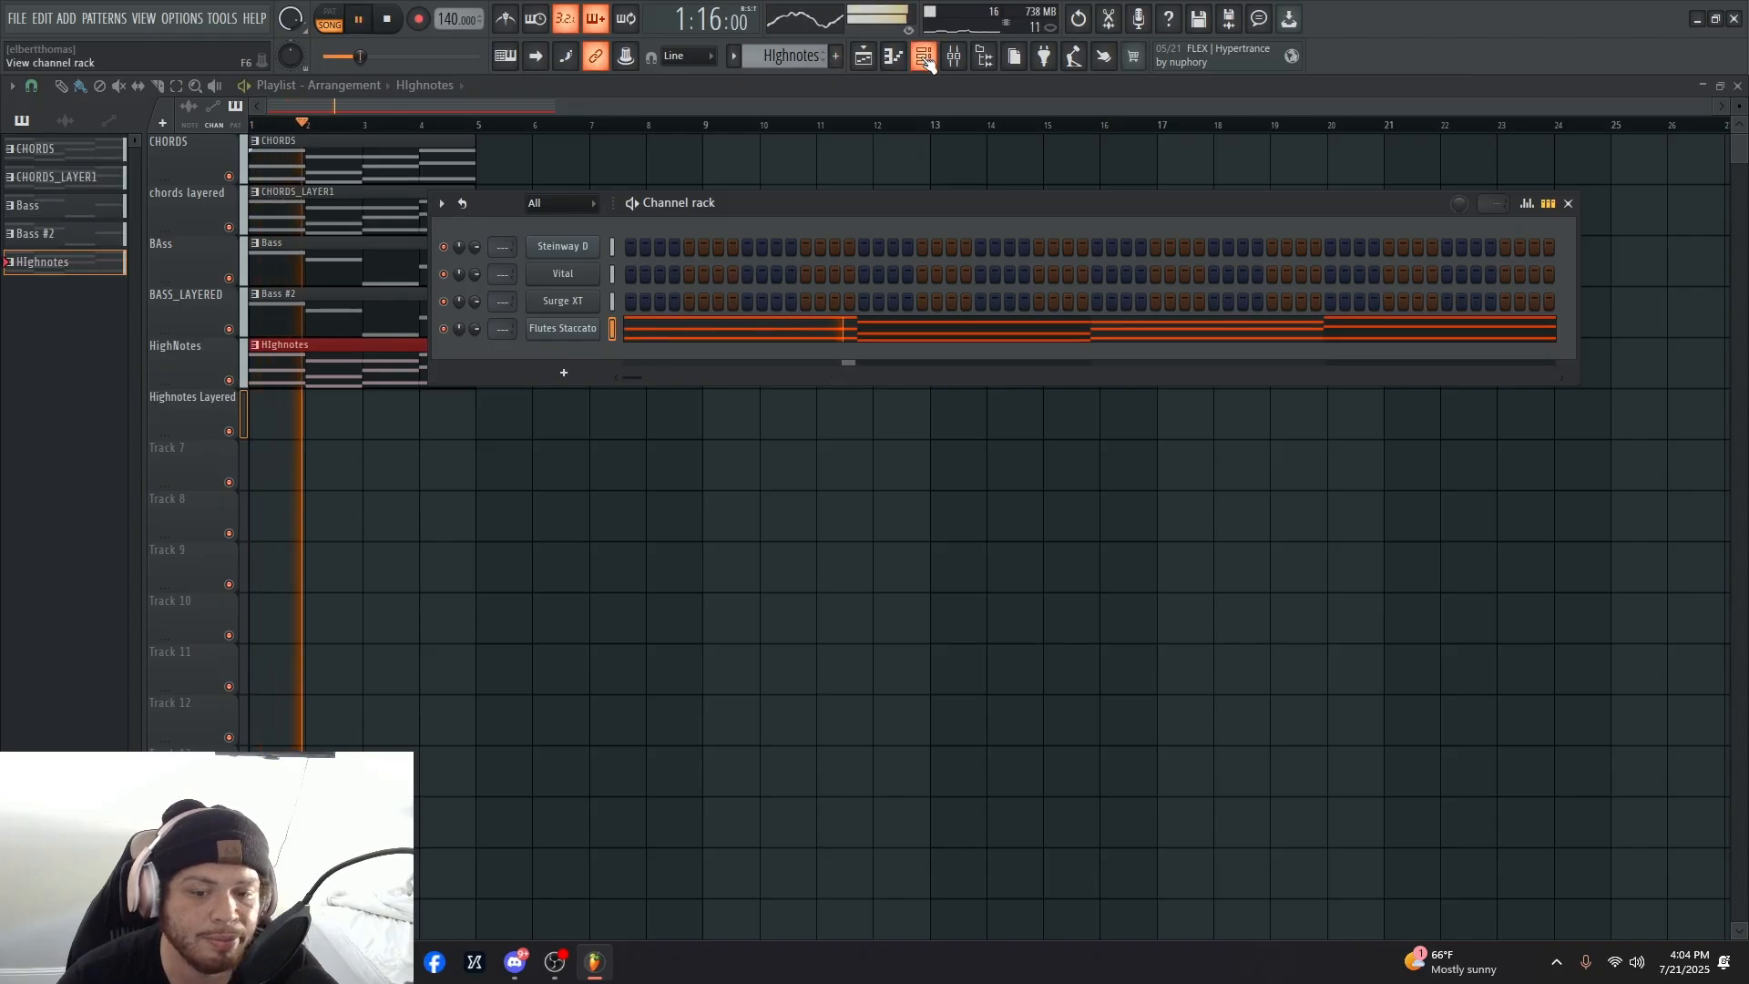
key(space)
key(F7)
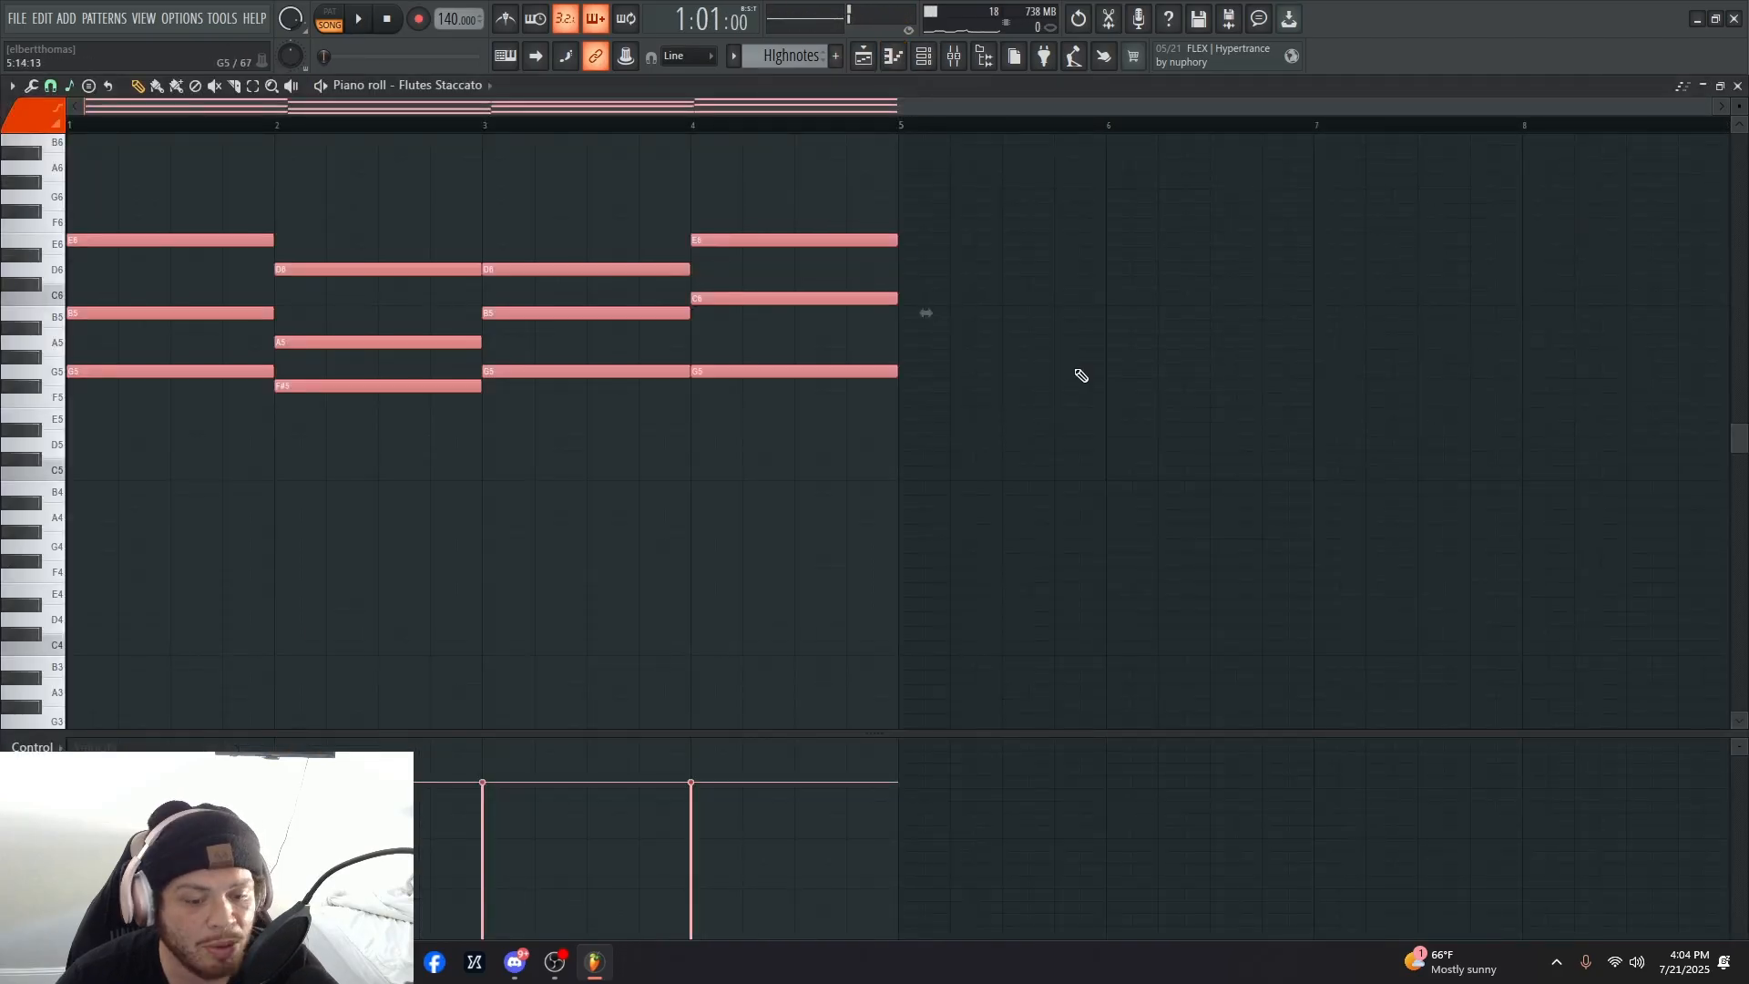
click(1005, 444)
right_click(1015, 445)
drag(1168, 517, 2, 159)
ctrl+right_click(1232, 429)
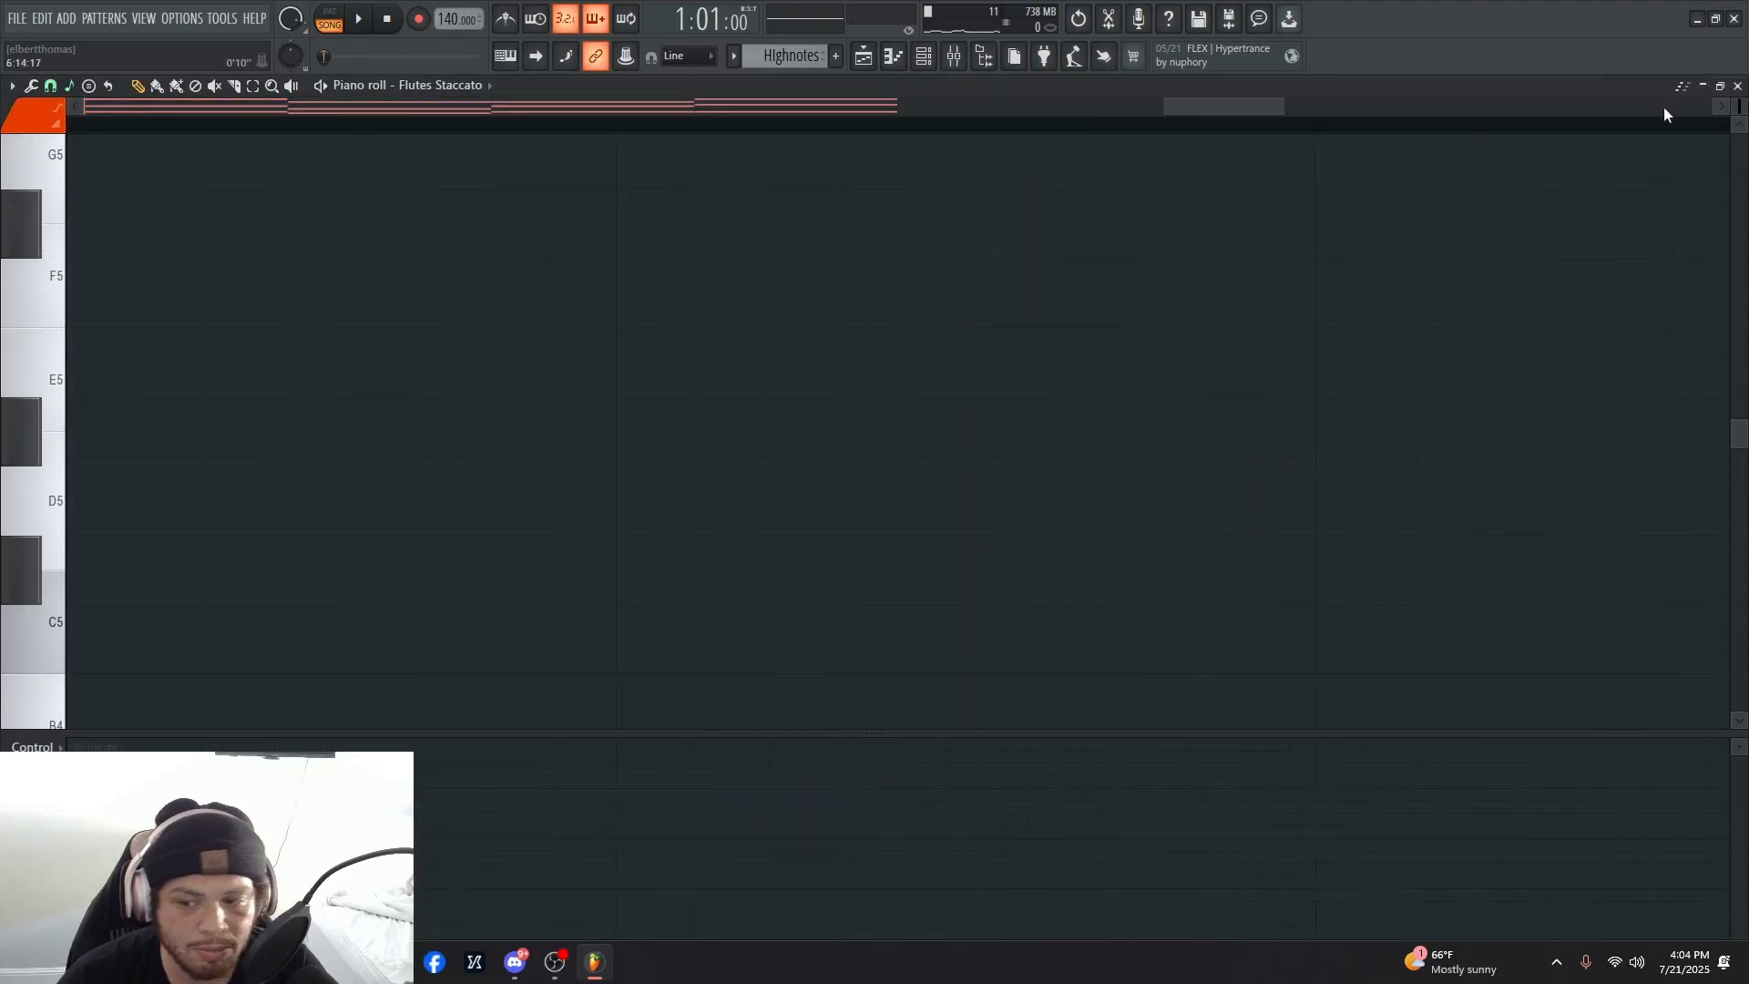
drag(1738, 107, 1739, 132)
scroll(1105, 399, down, 7)
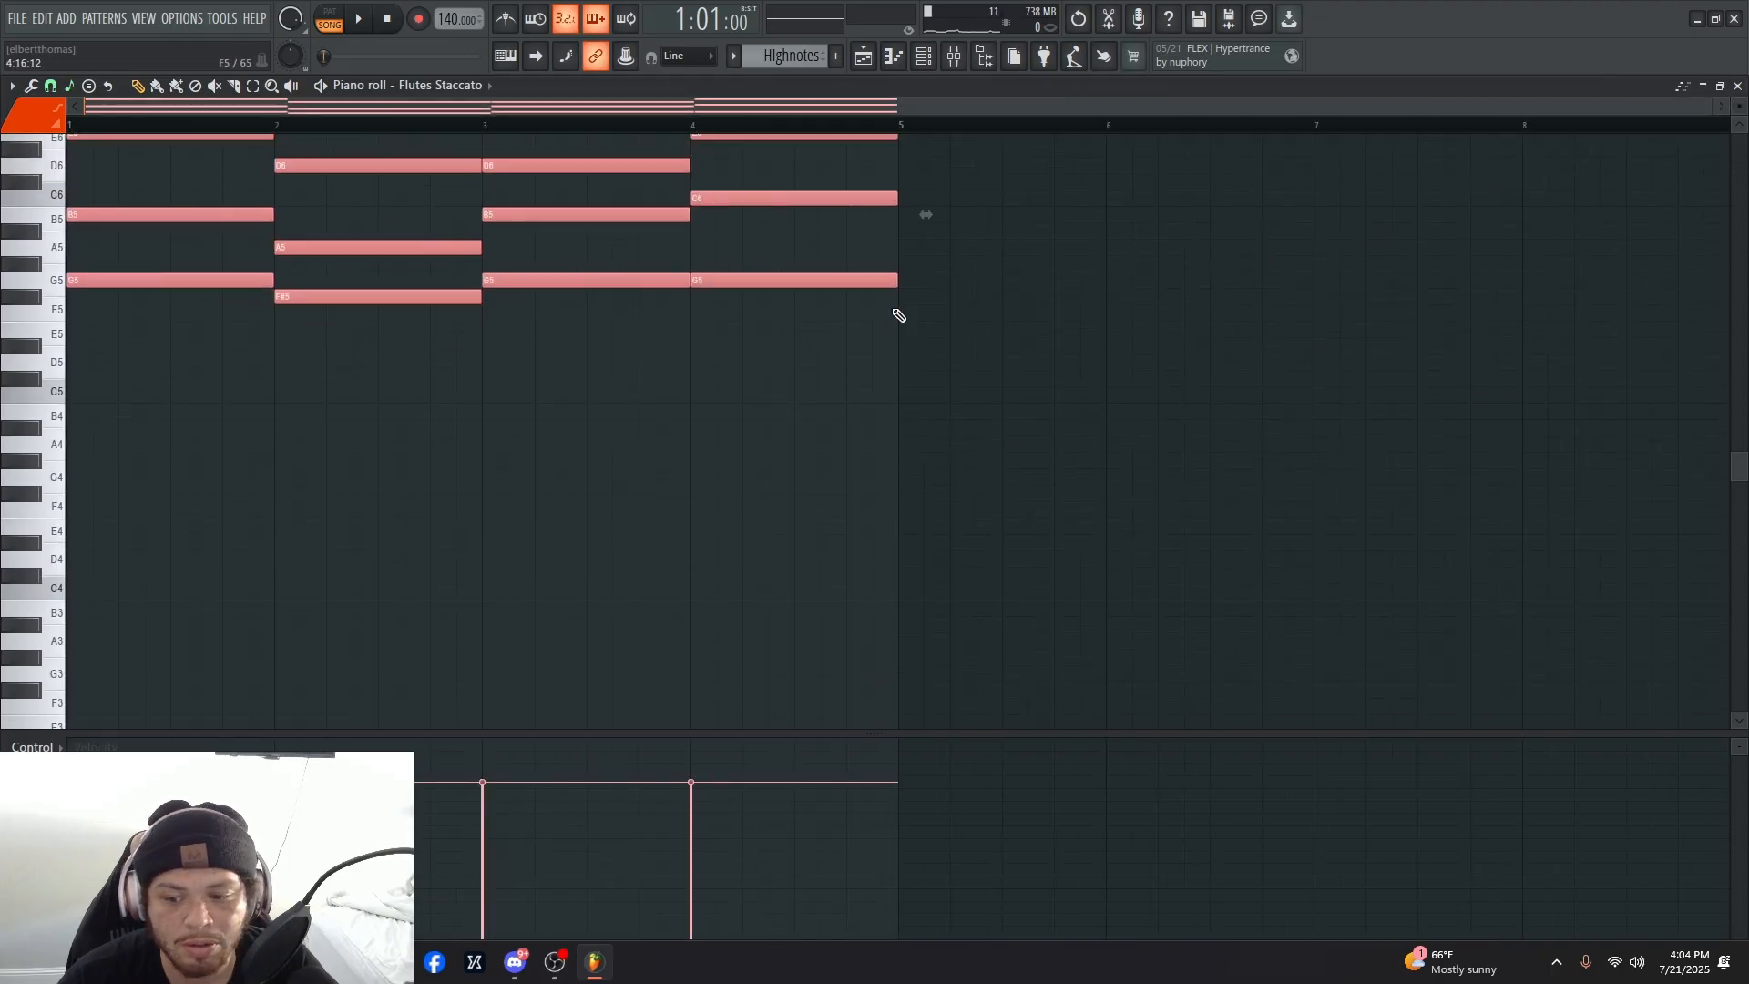
scroll(874, 315, up, 6)
ctrl+click(1130, 548)
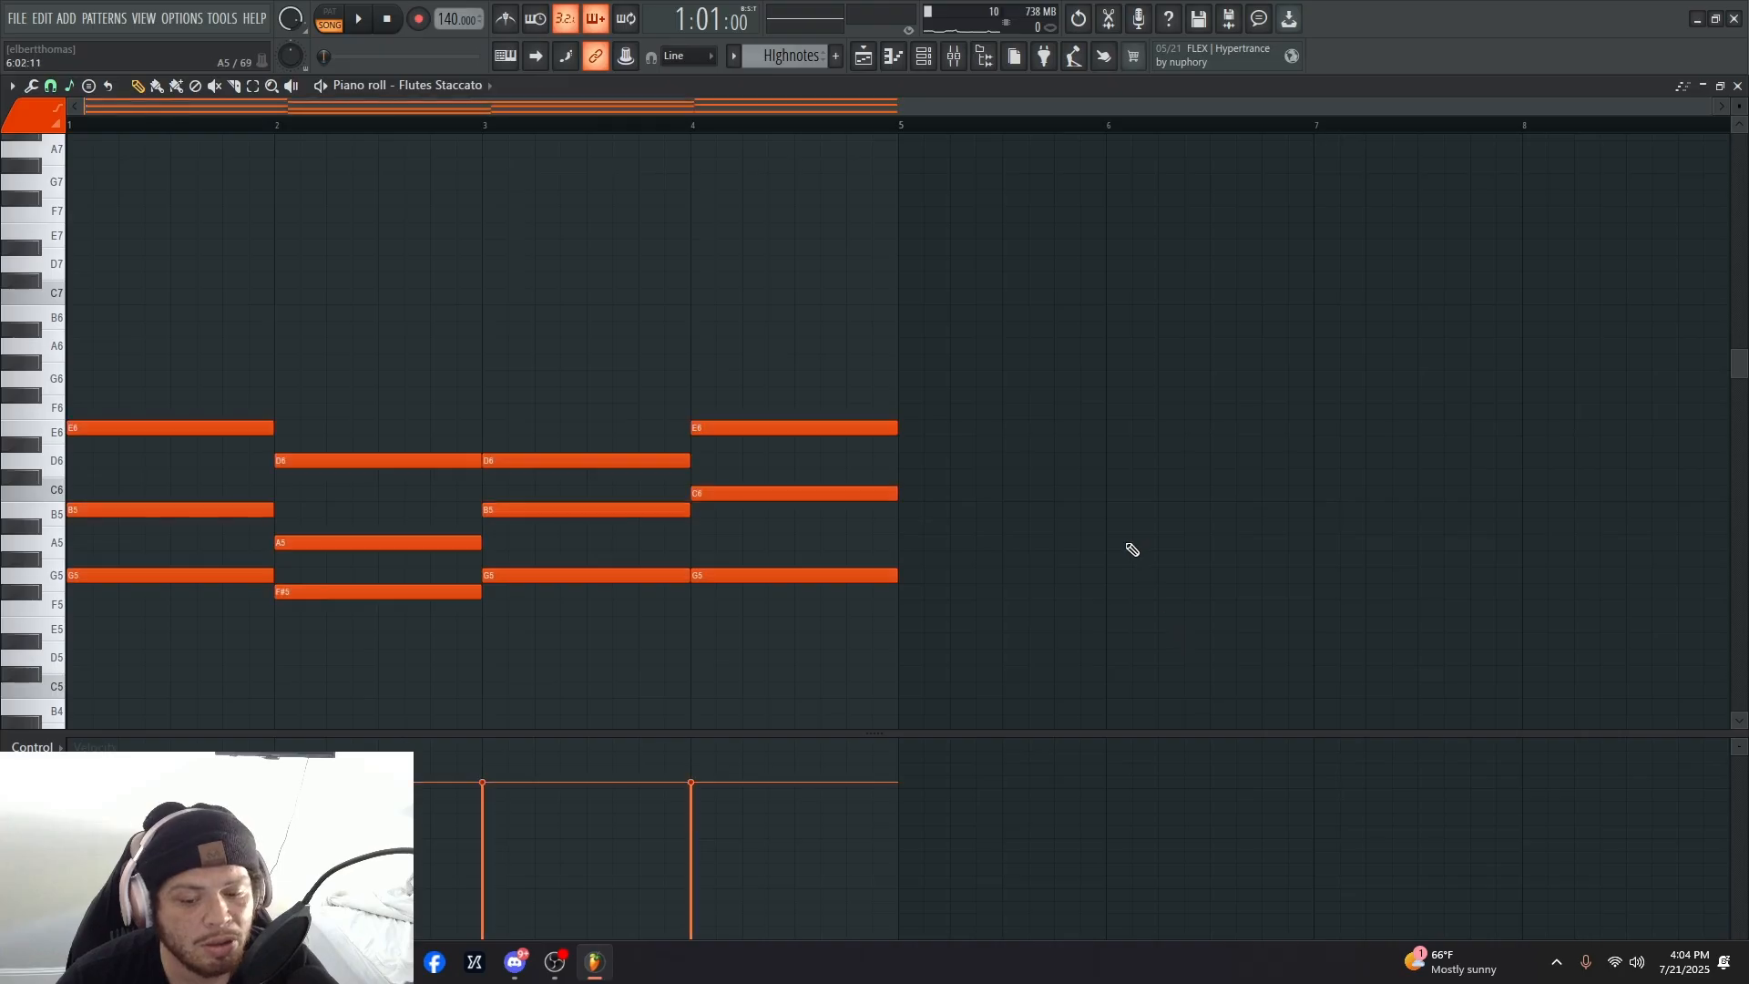
drag(1124, 607, 11, 375)
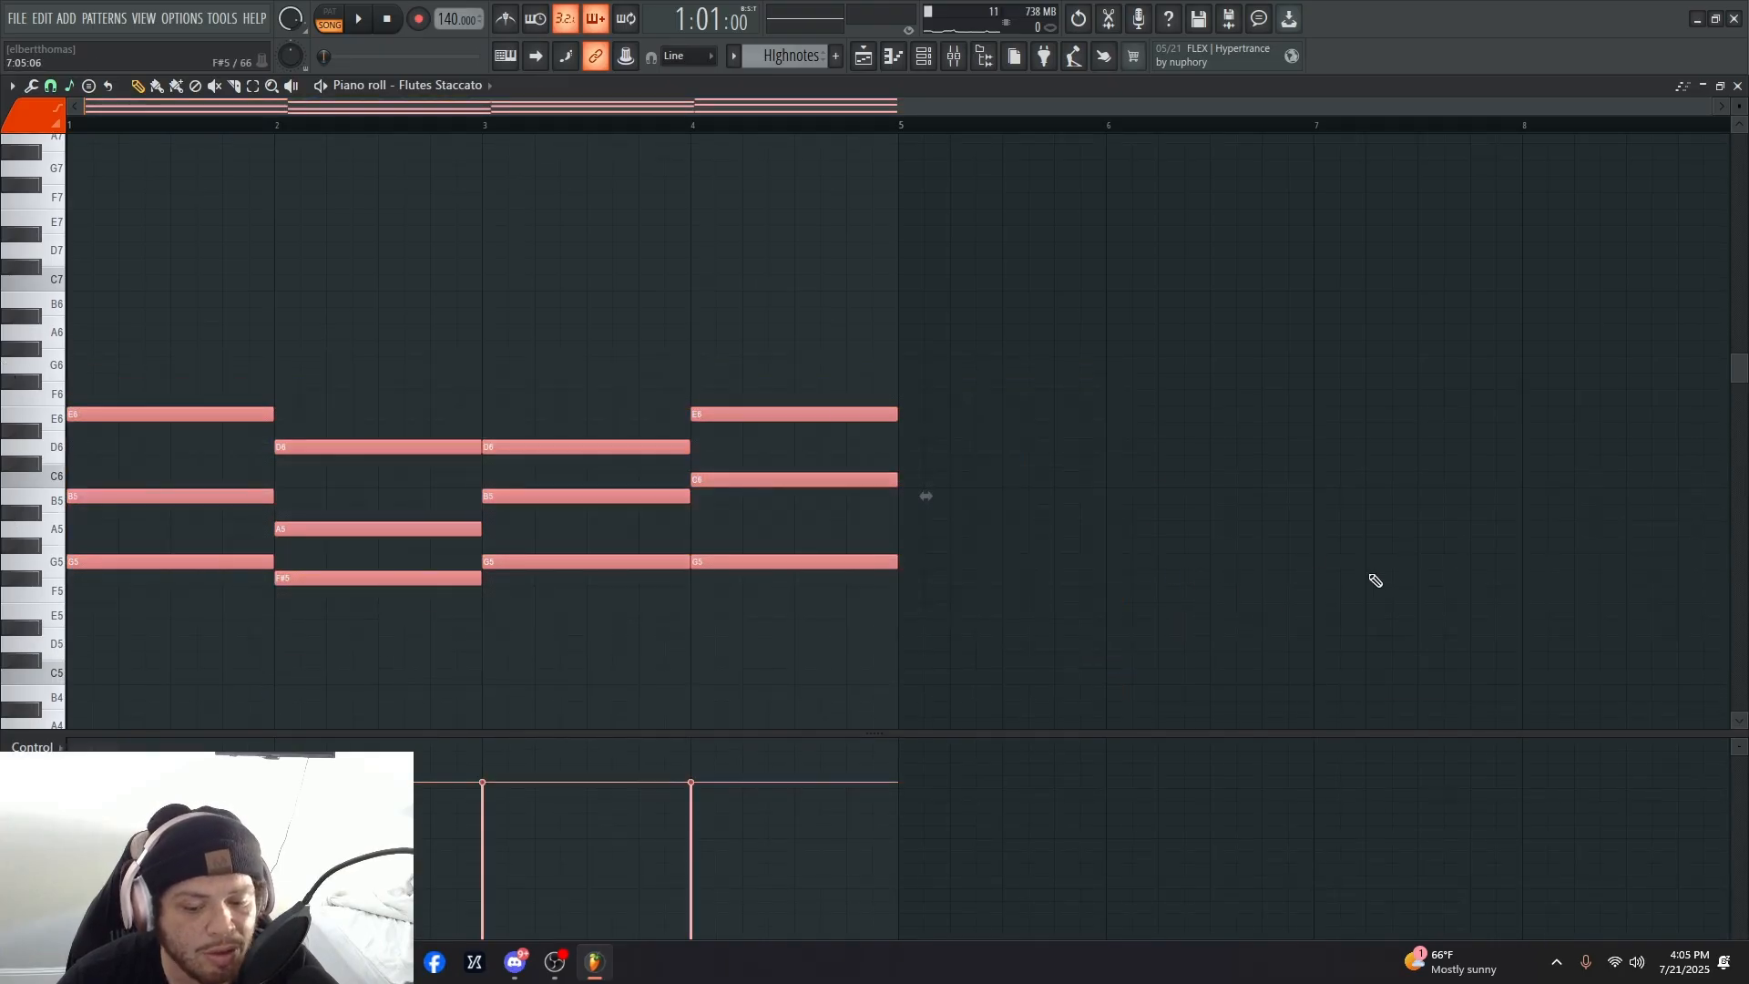
drag(1376, 581, 11, 419)
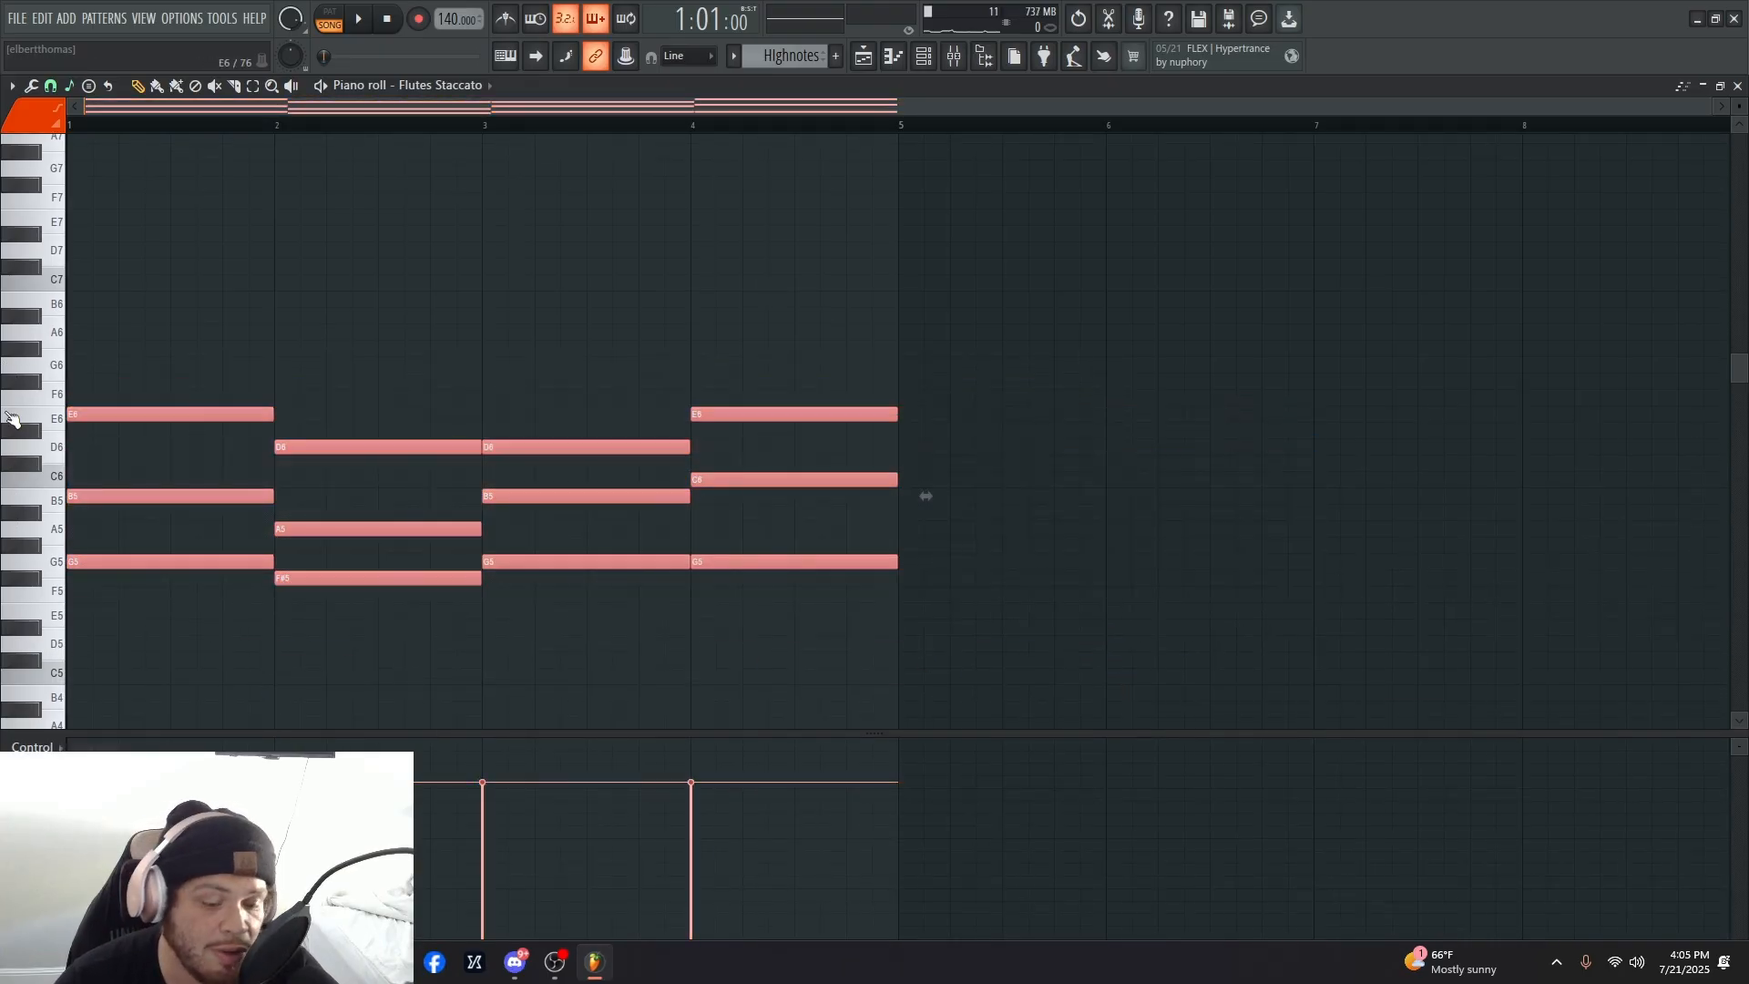
- Open the arpeggiator on the flute chords and audition faster and slower time multiplier settings during playback
key(alt+a)
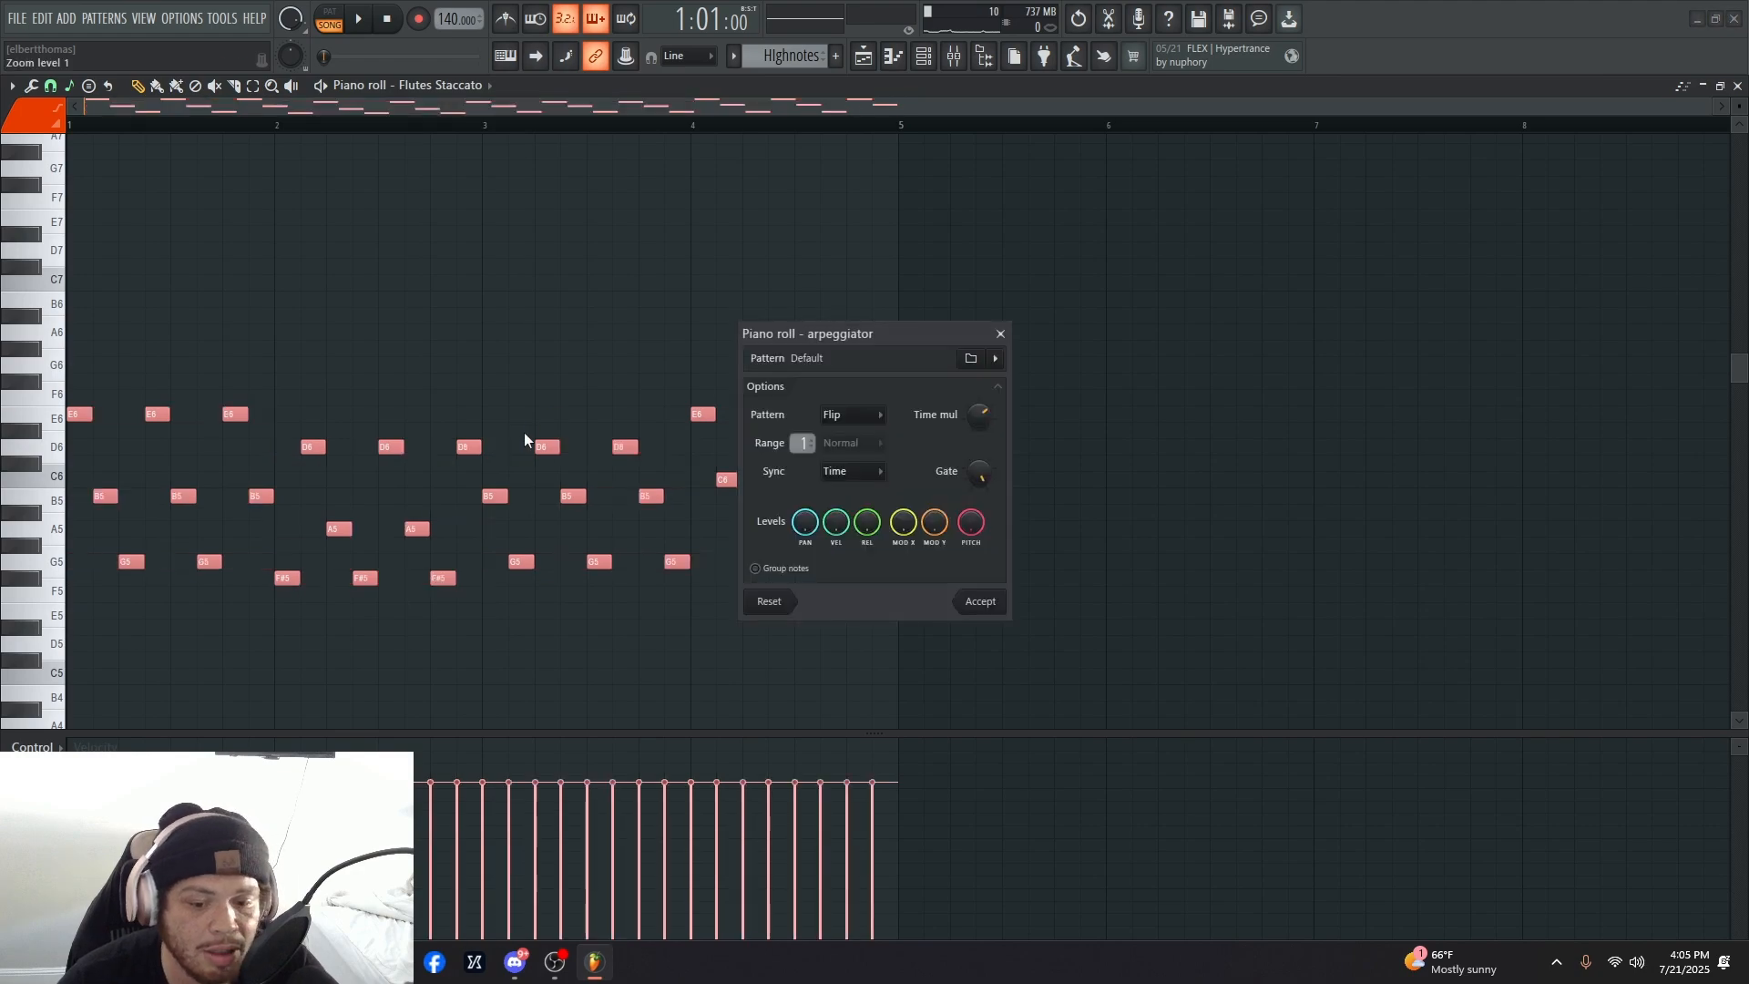
key(space)
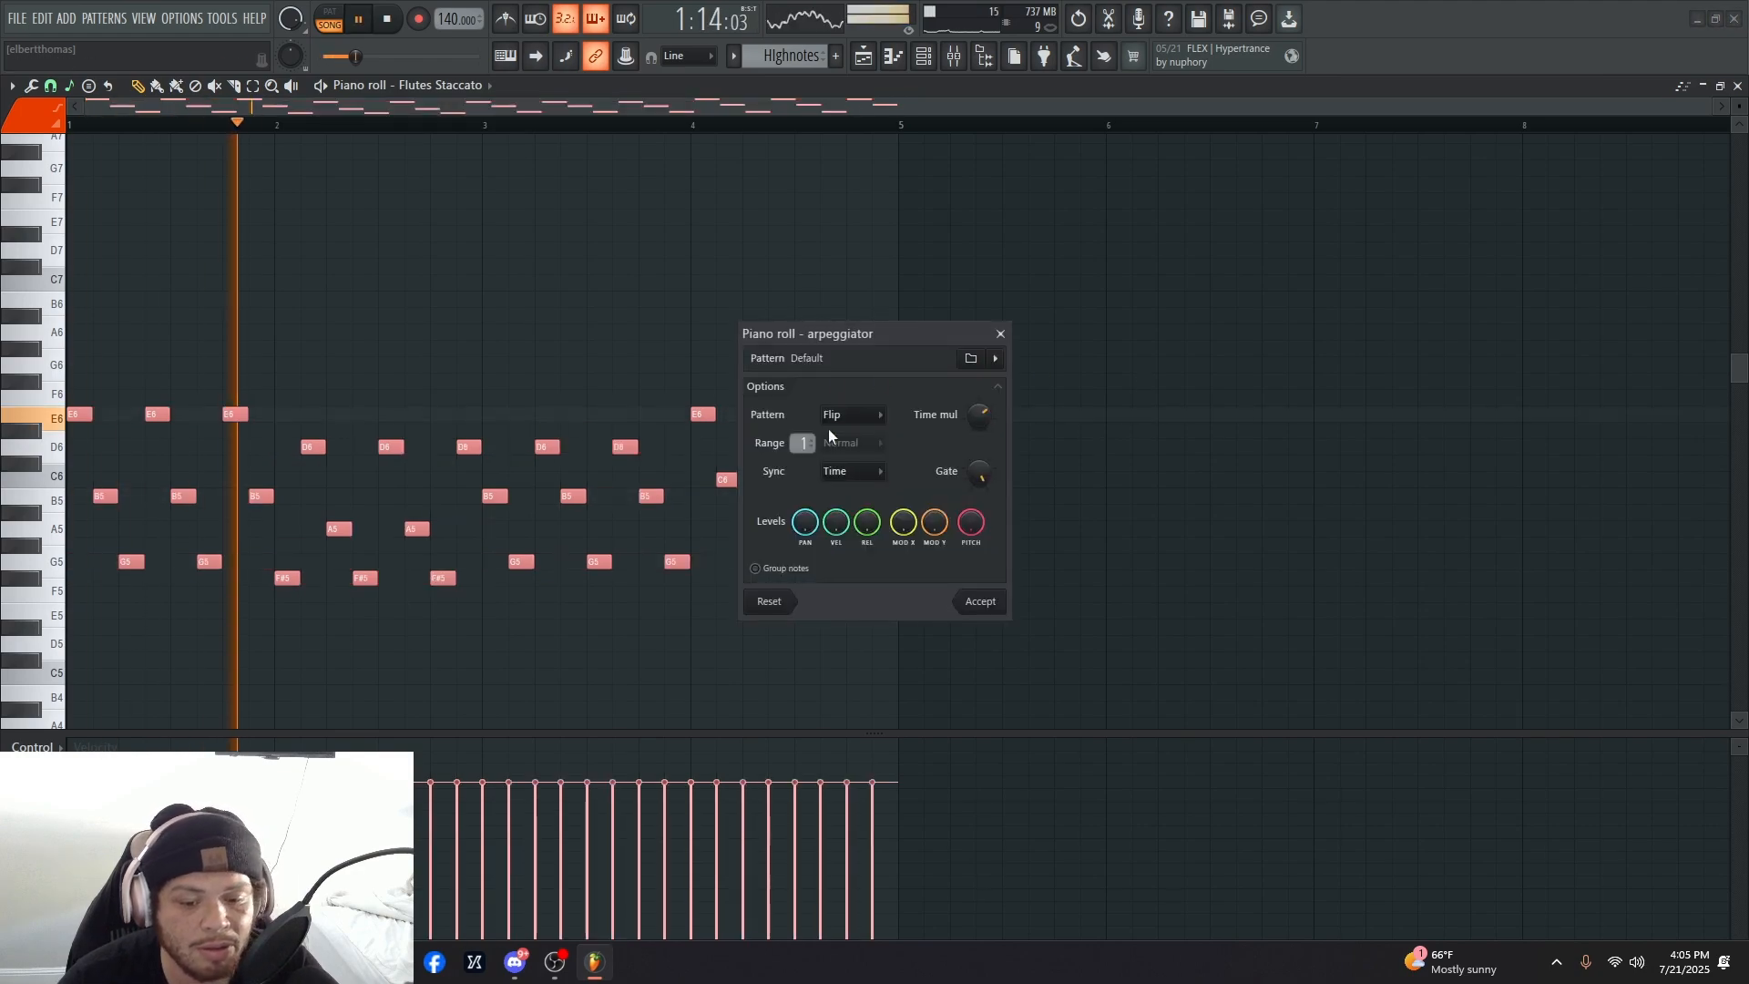
scroll(978, 421, down, 1)
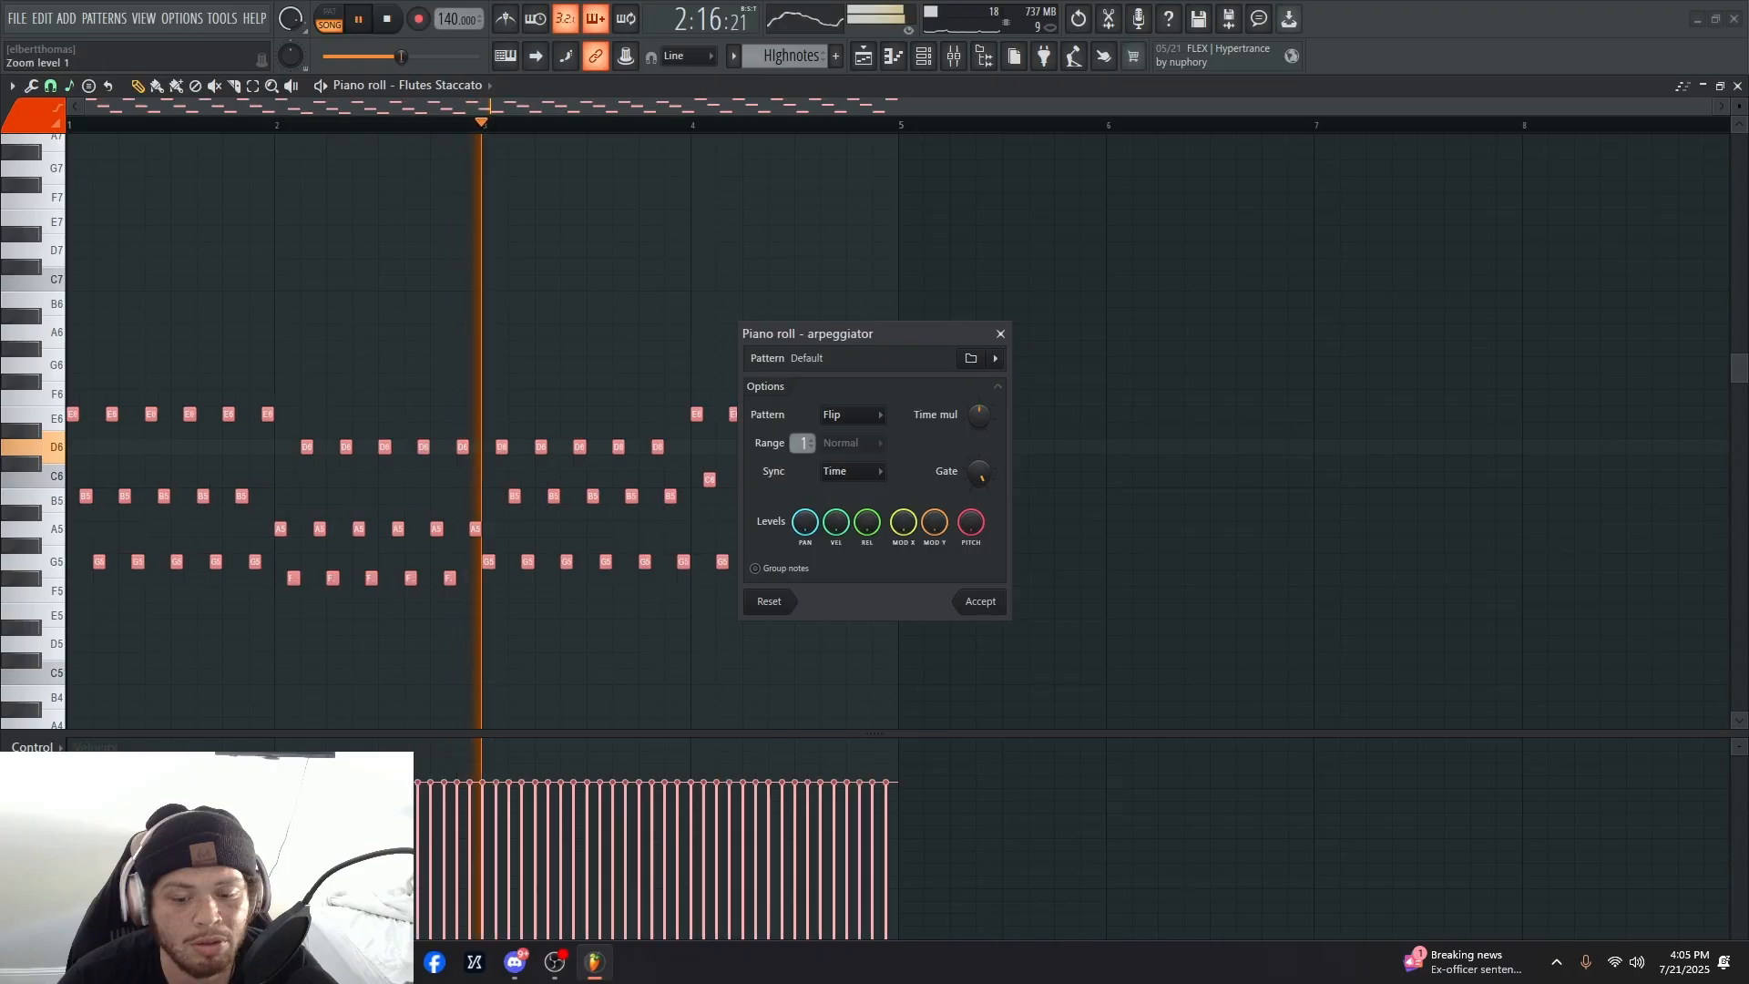
drag(976, 421, 977, 360)
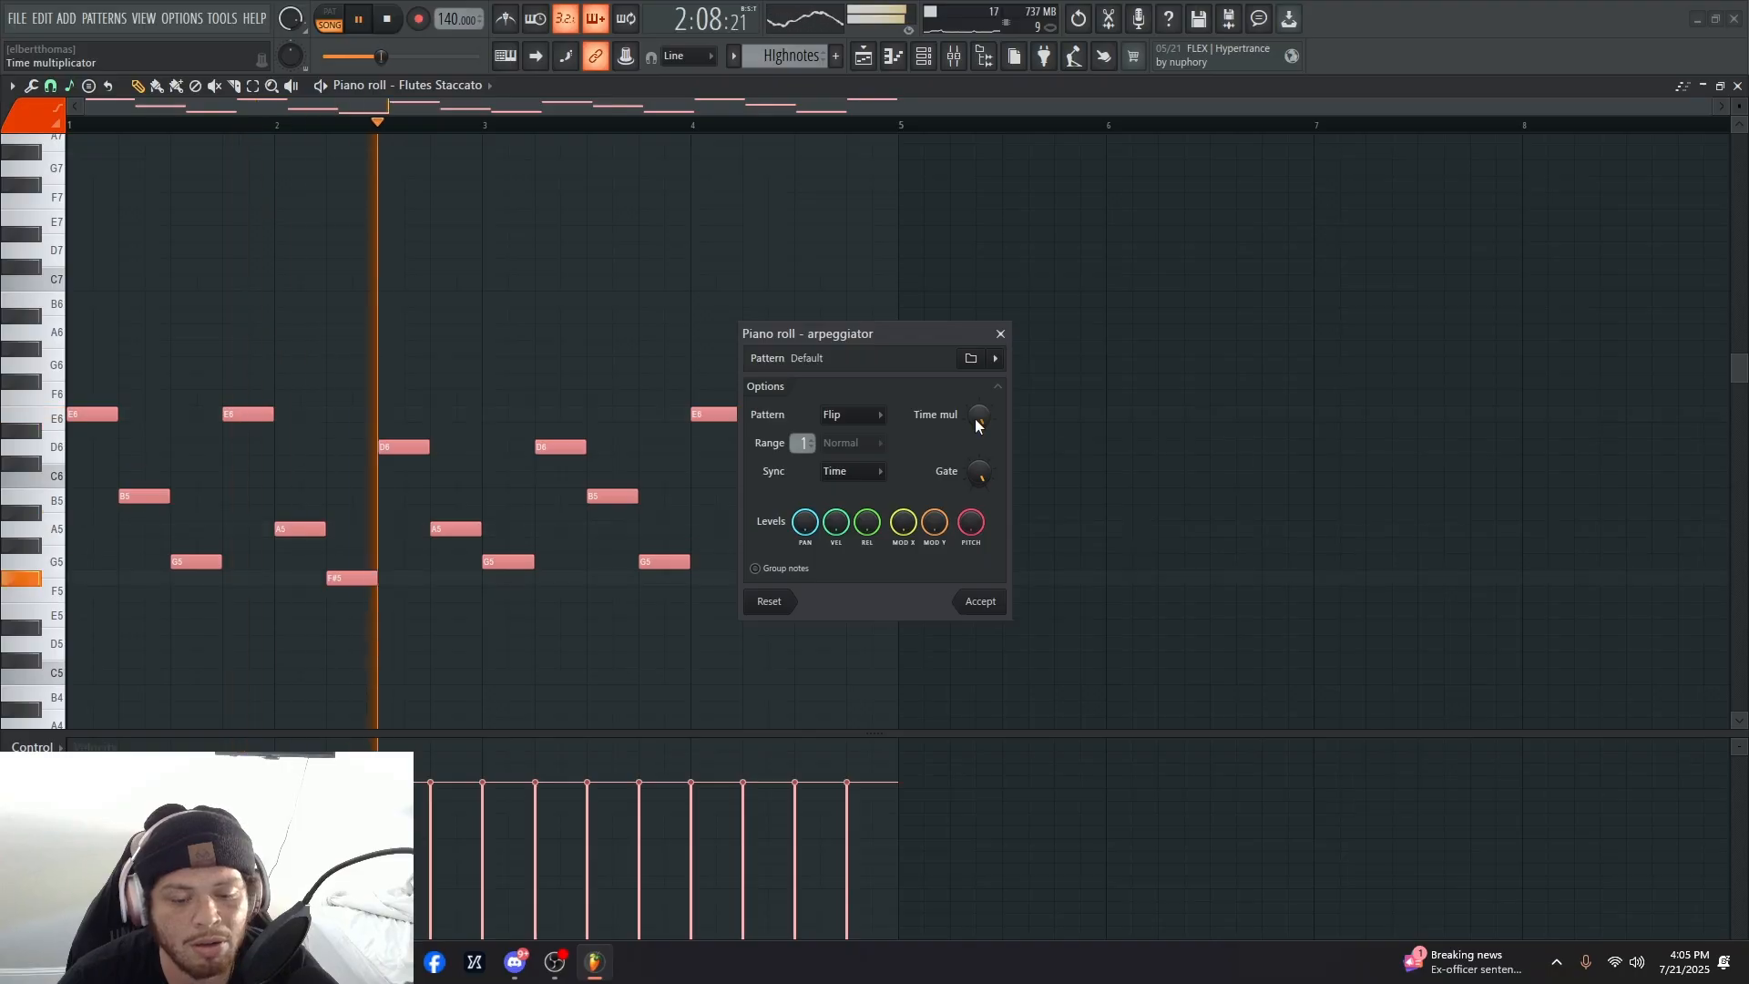
drag(977, 426, 977, 456)
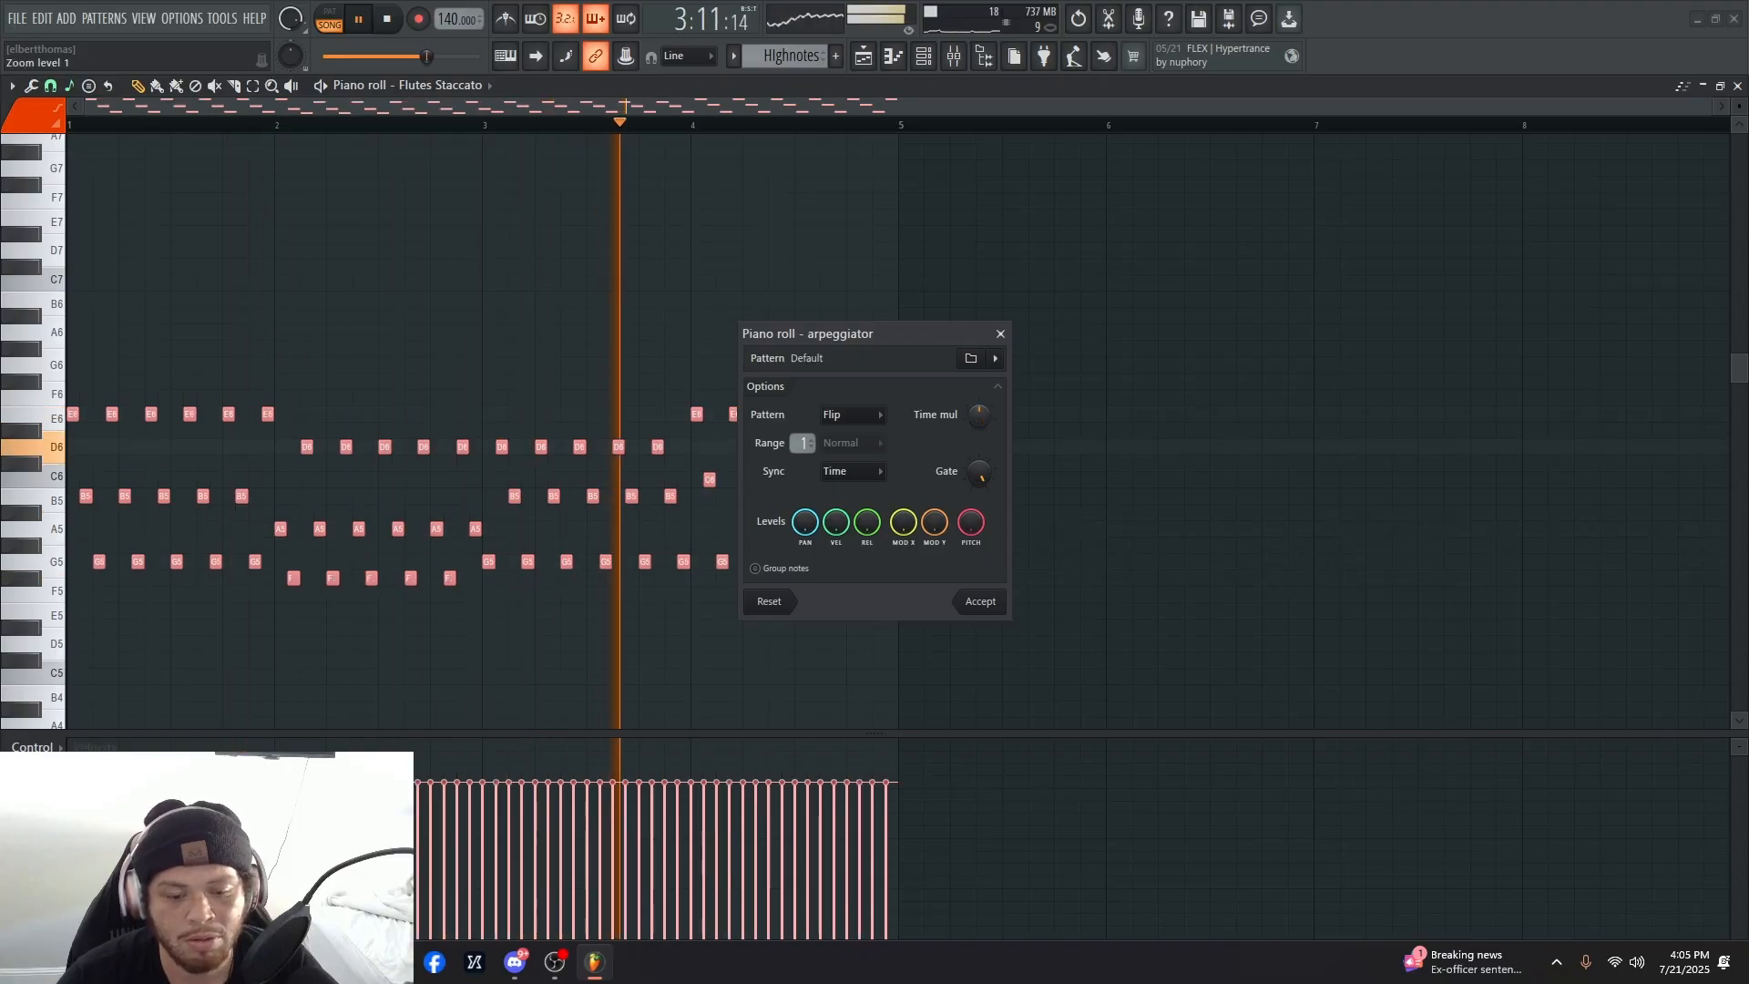
- Try the arpeggiator's Alternate pattern mode during playback and return it to Flip
click(870, 415)
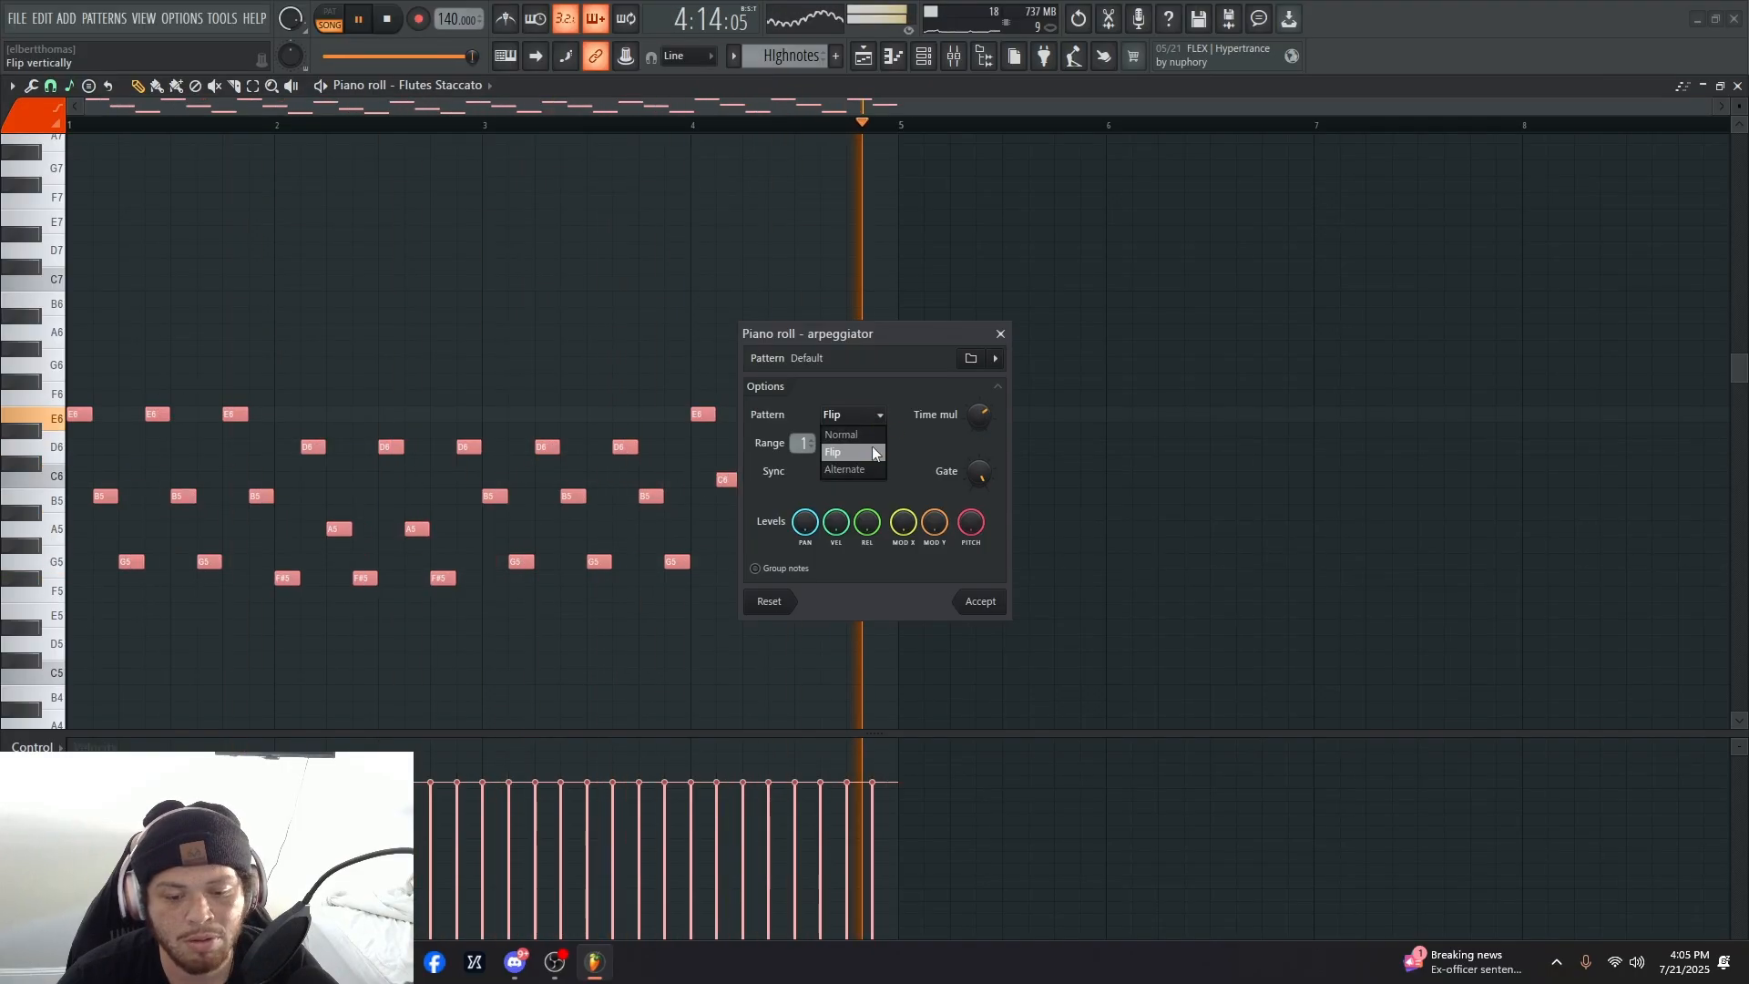
click(847, 469)
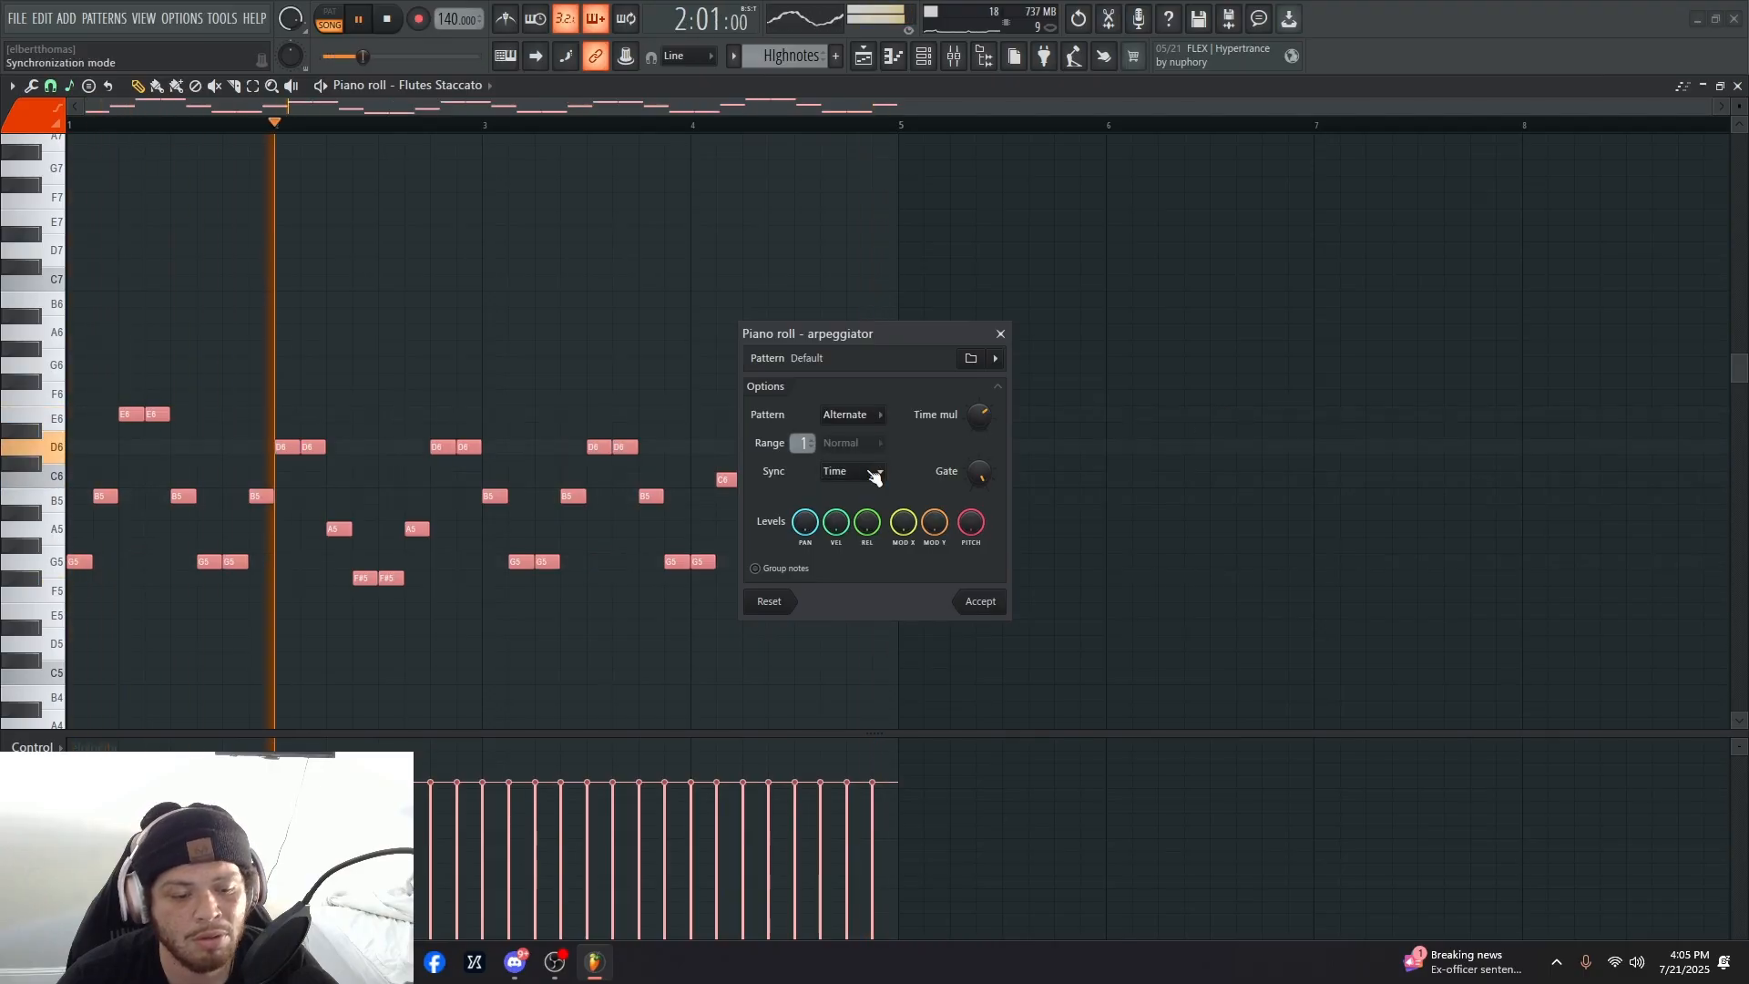
click(870, 414)
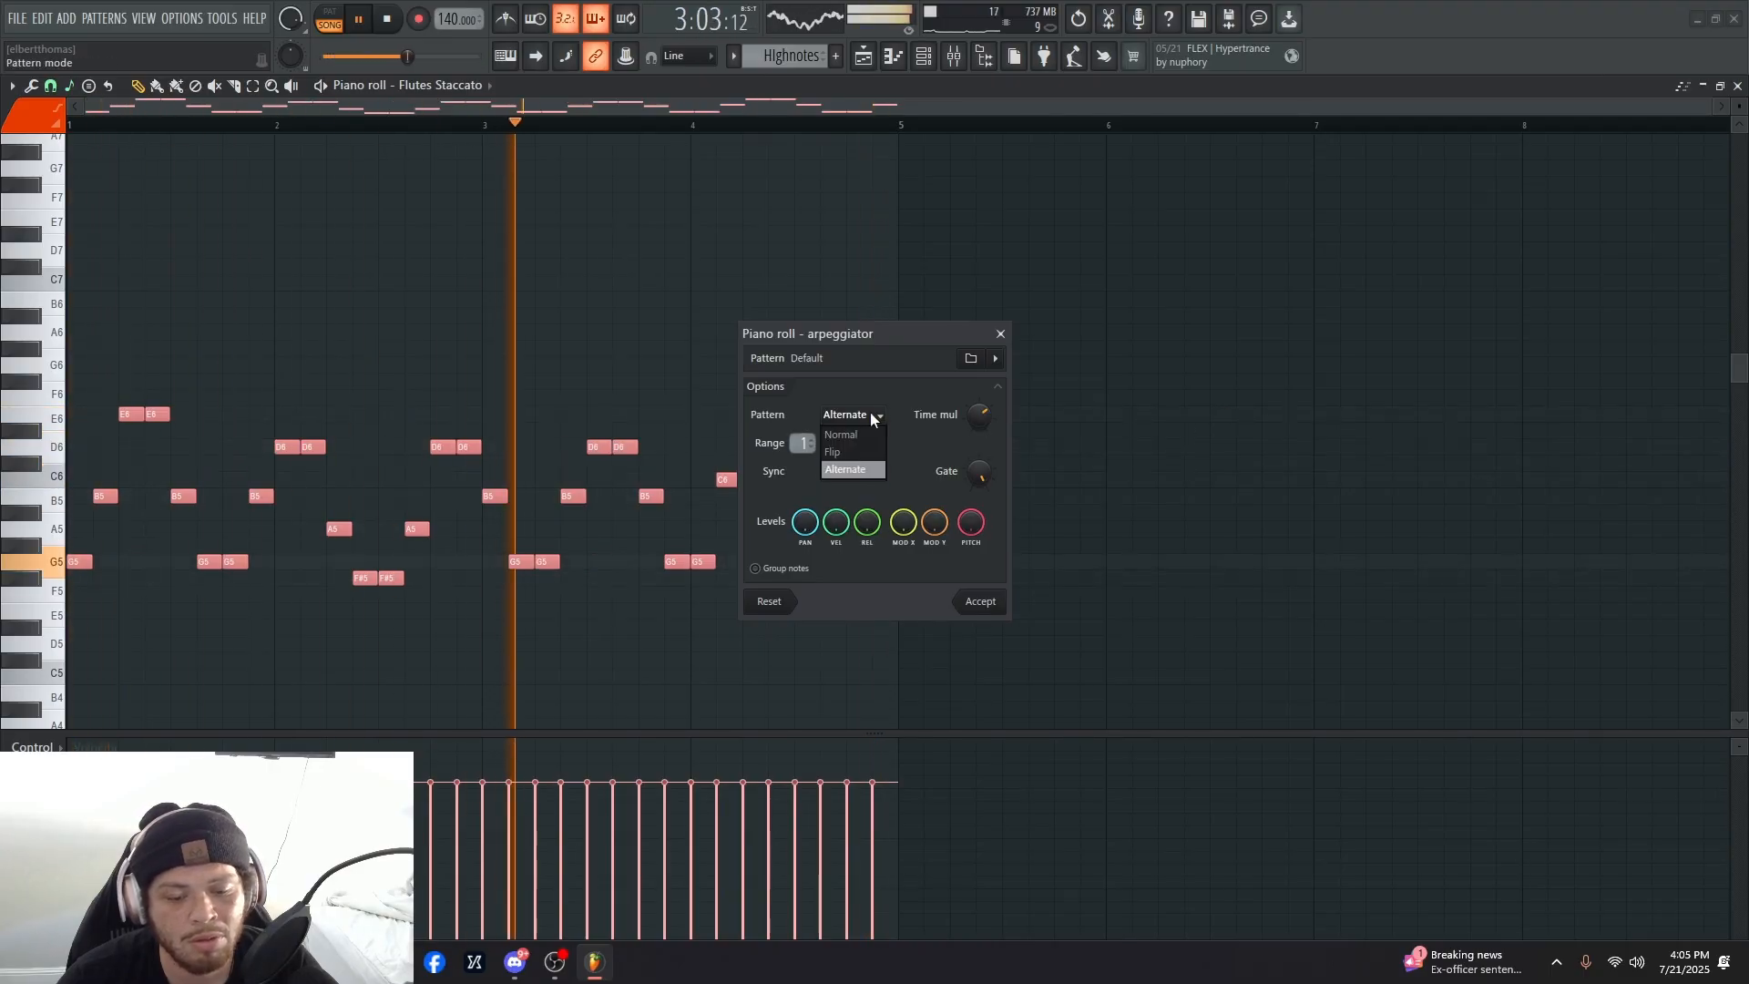
click(858, 451)
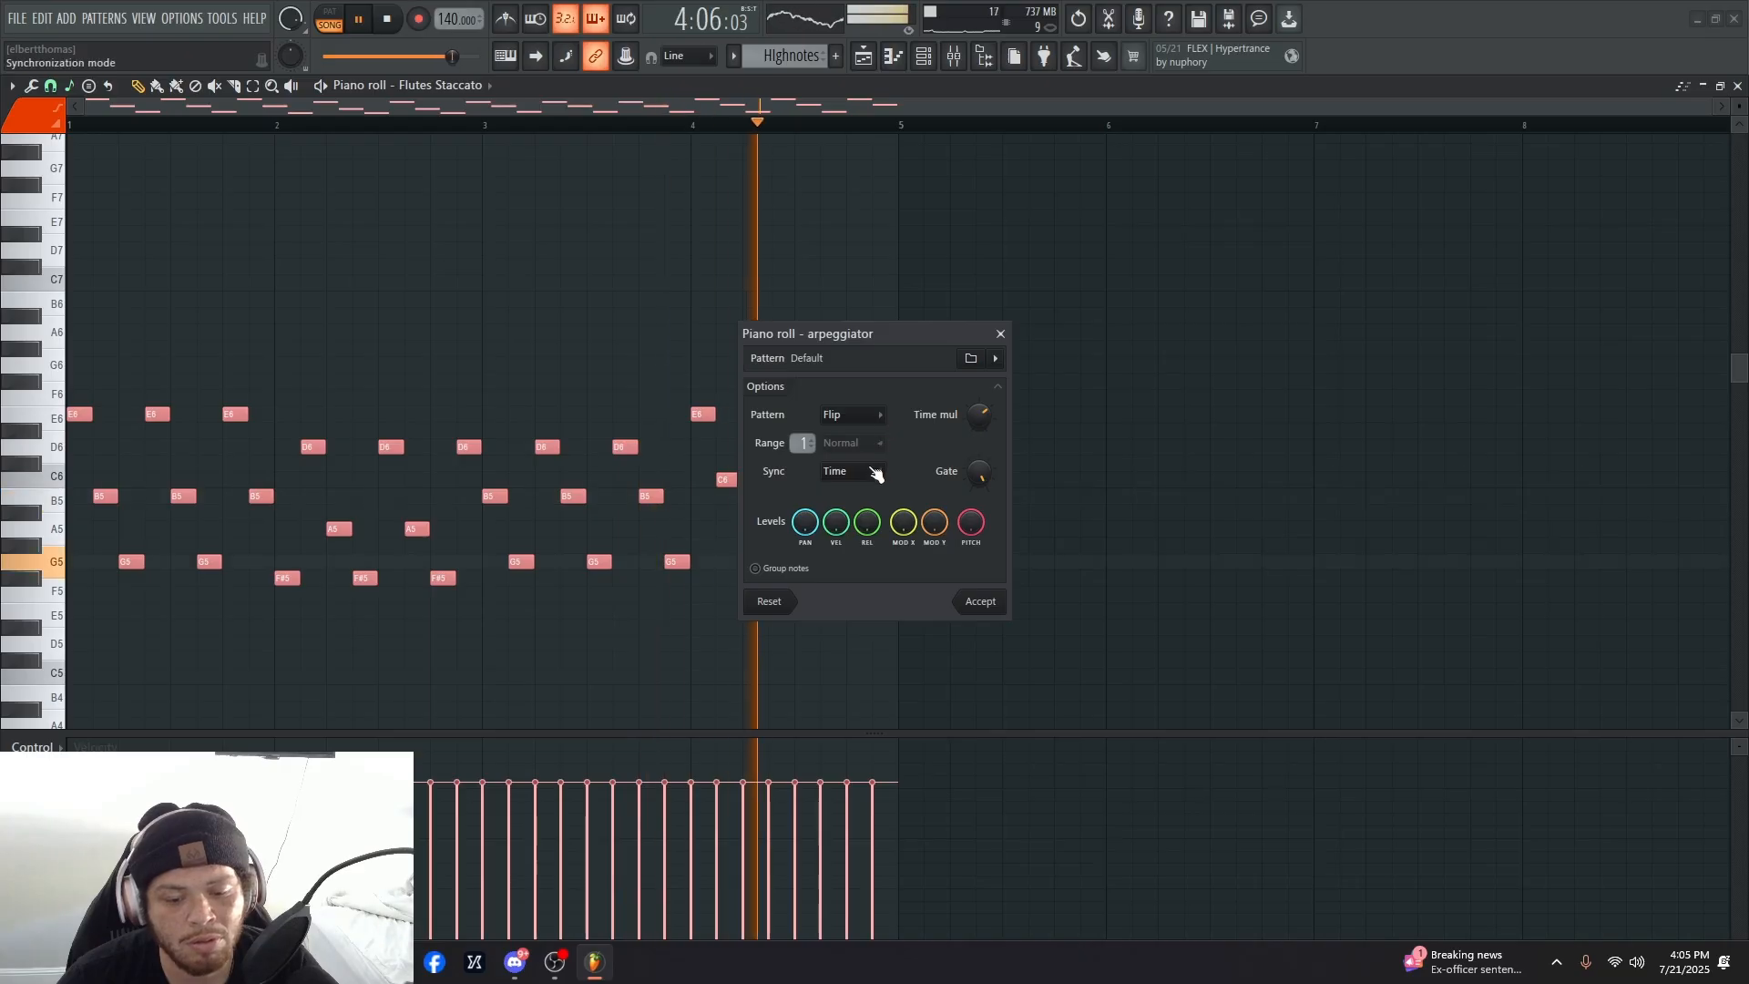
- Set the arpeggiator's synchronization mode to Block
click(875, 470)
click(864, 509)
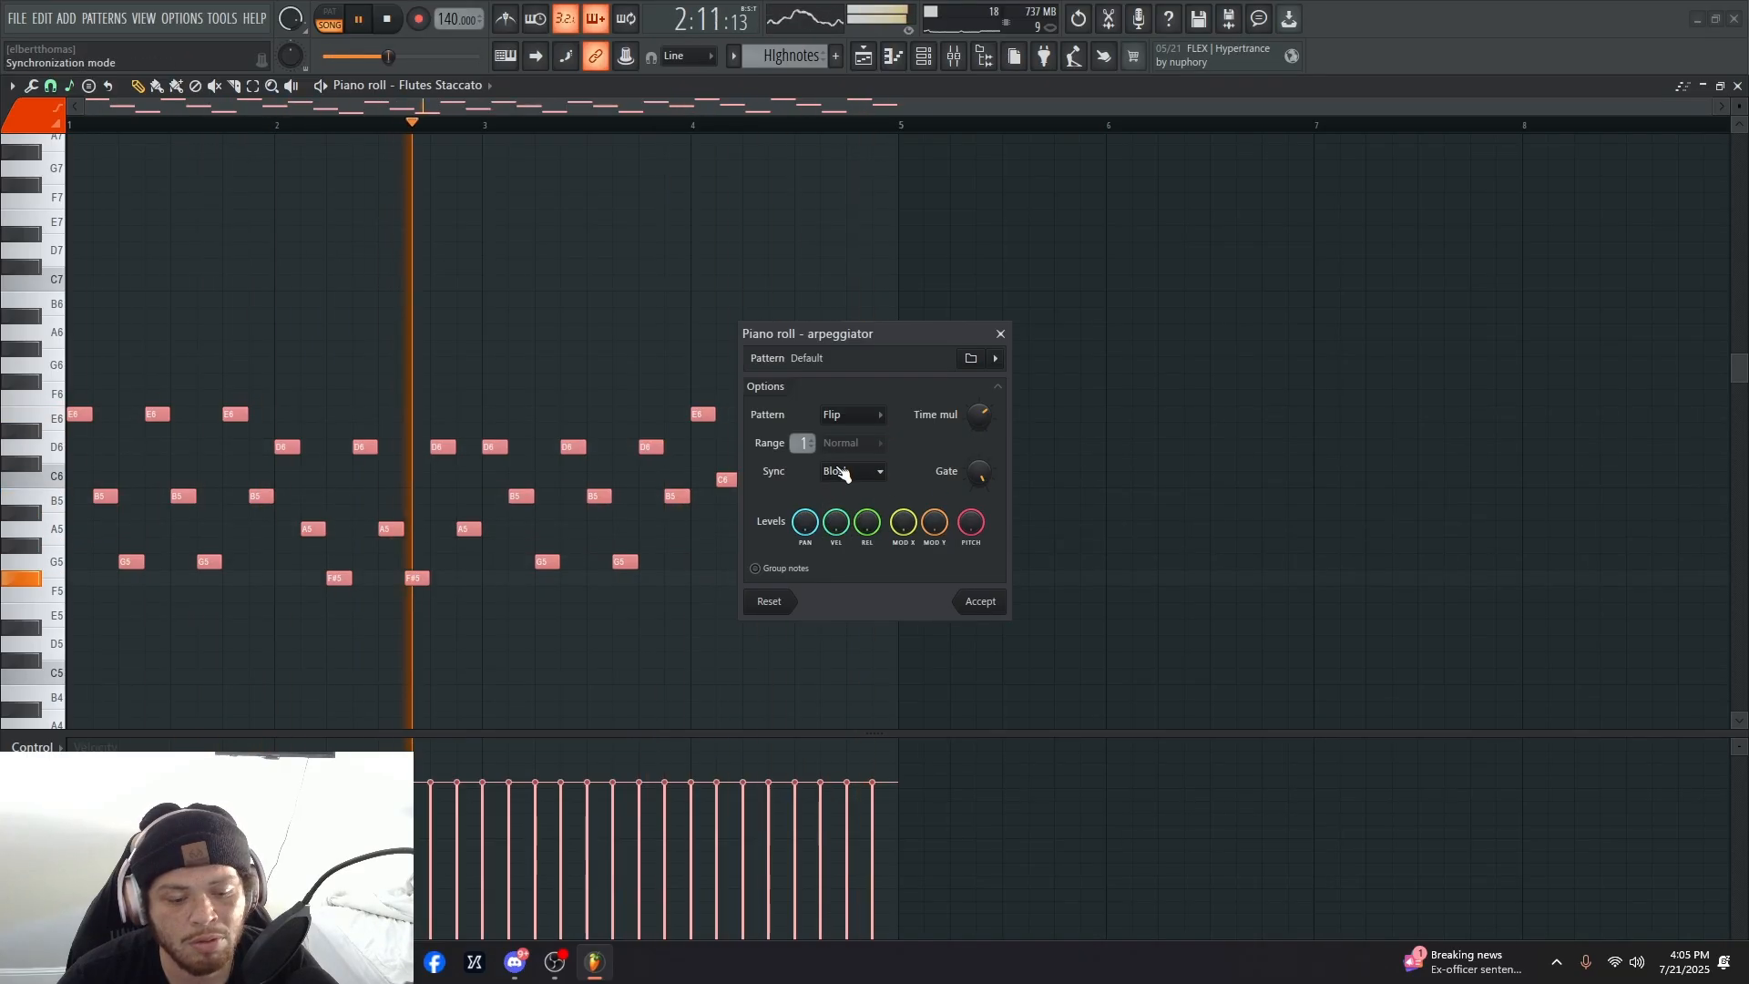
- Compare the arpeggiator's synchronization modes during playback and set the mode to Time
click(866, 464)
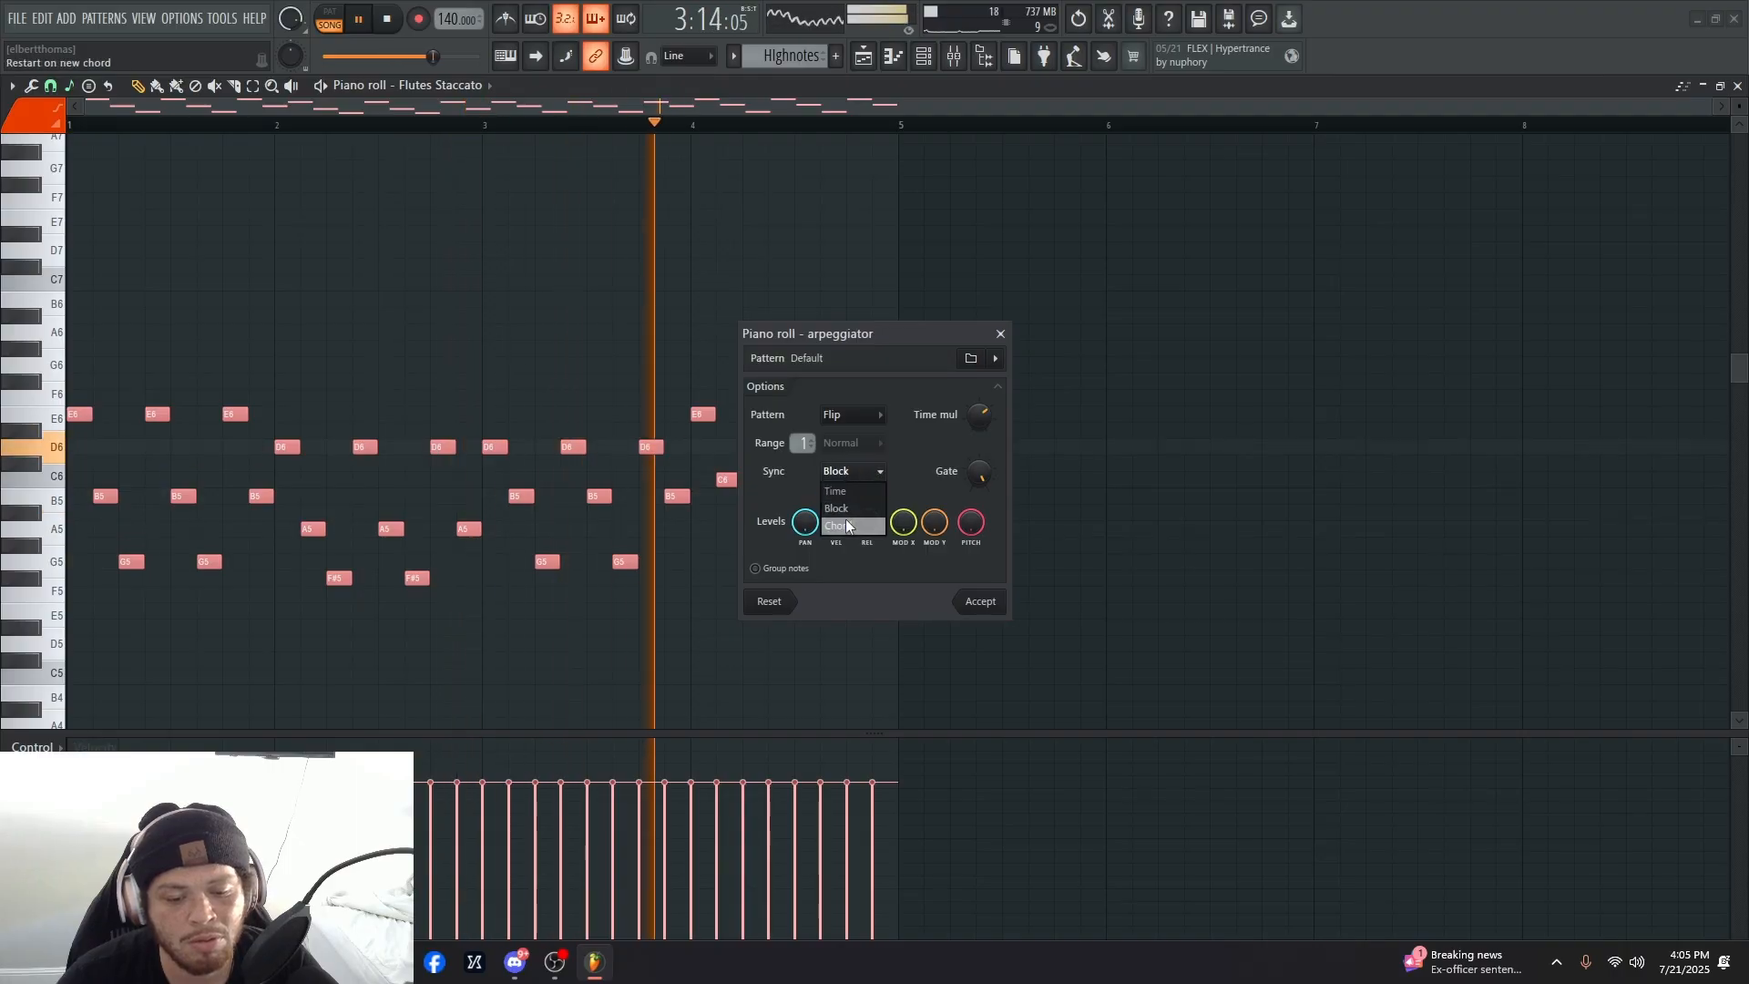
click(899, 505)
click(863, 472)
click(871, 505)
click(879, 473)
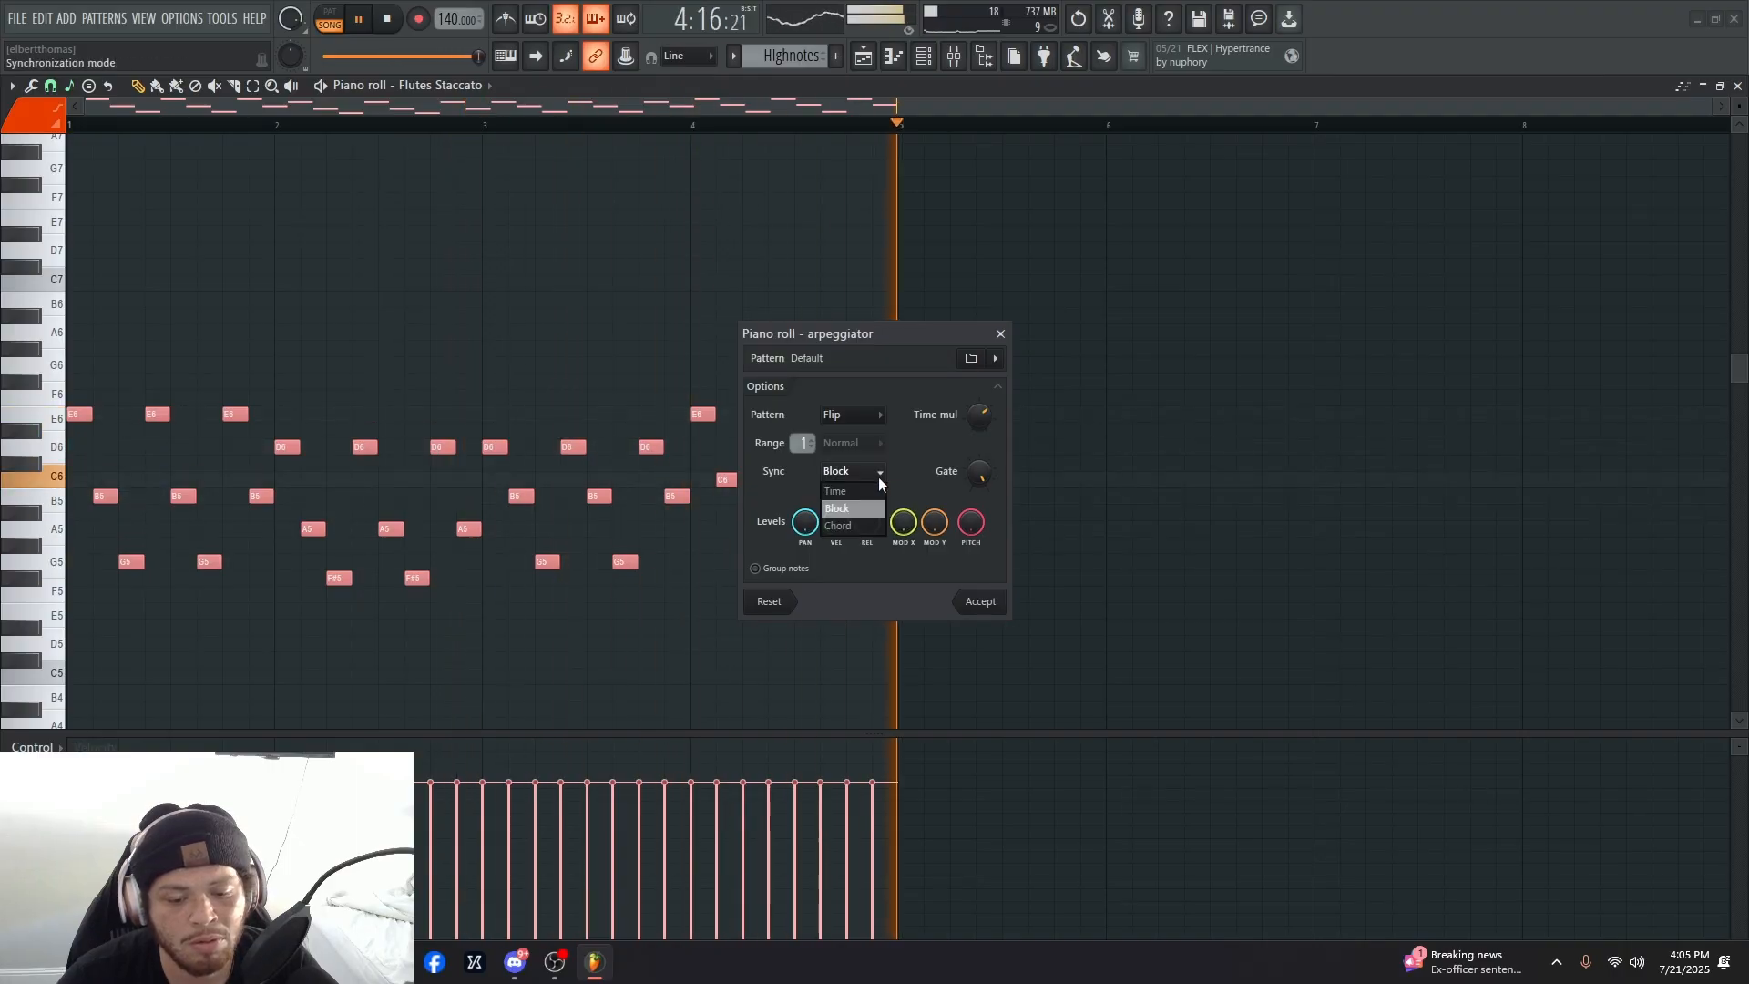
click(882, 494)
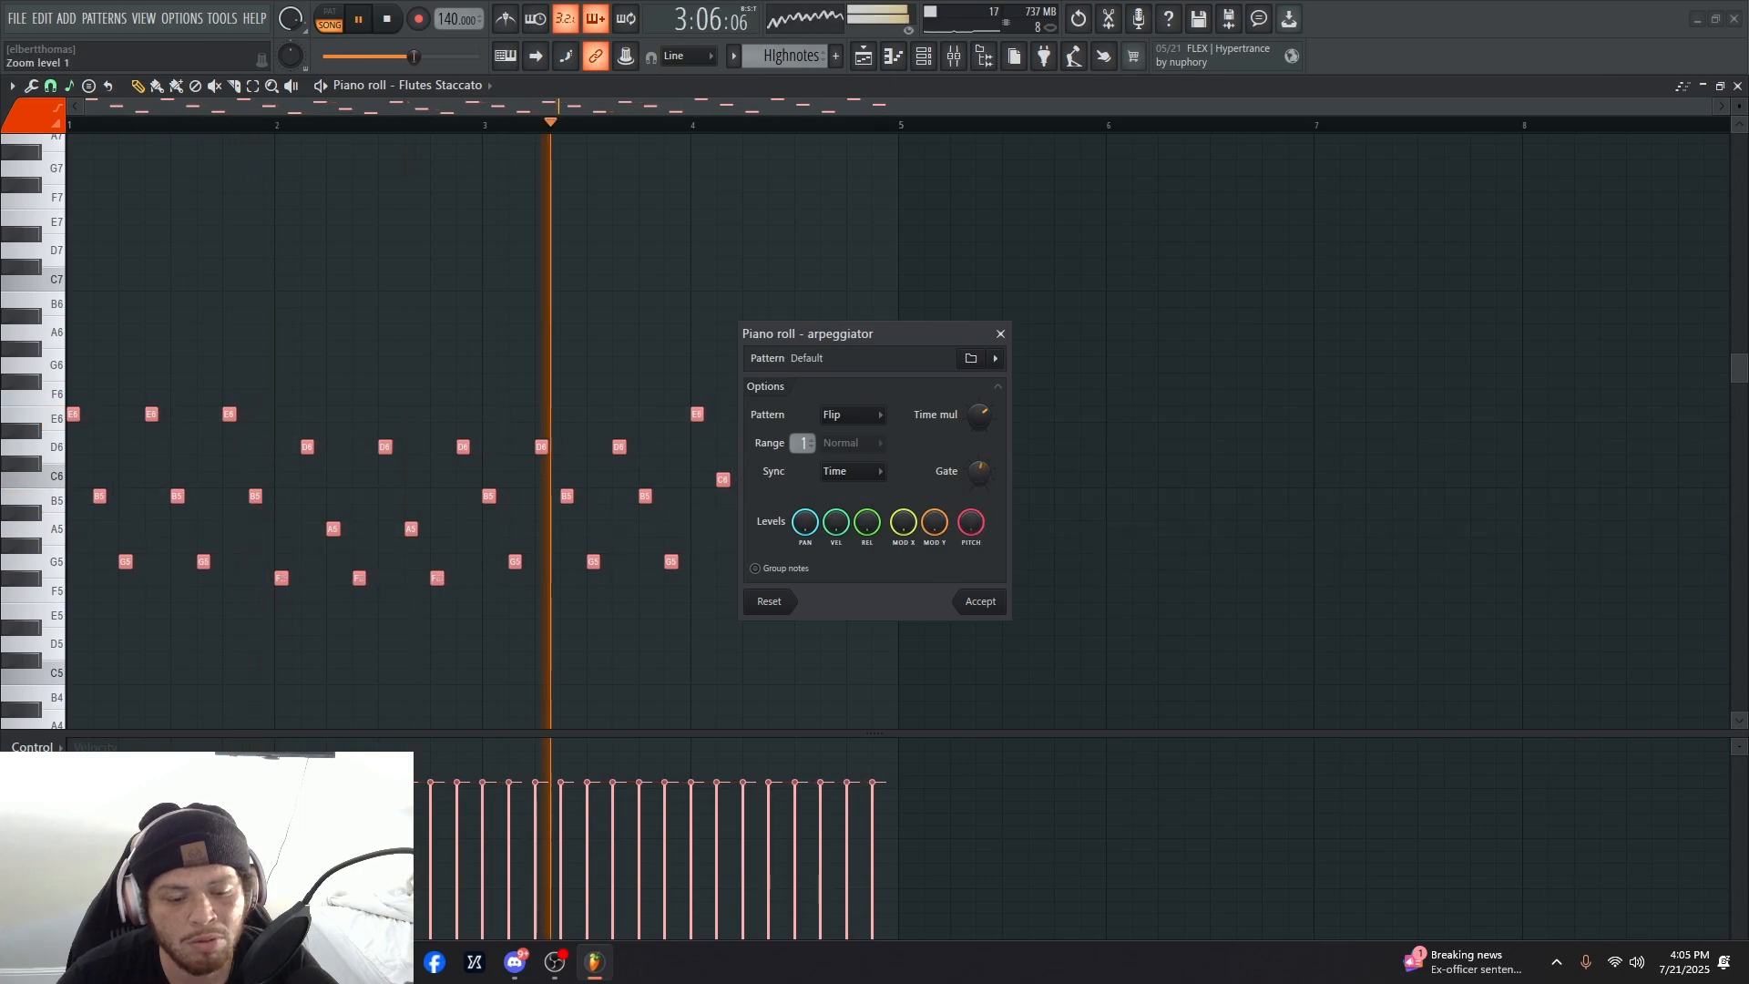
- Shorten the arpeggiated flute notes with a lower gate and audition a slower time multiplier from the start
drag(979, 472, 979, 538)
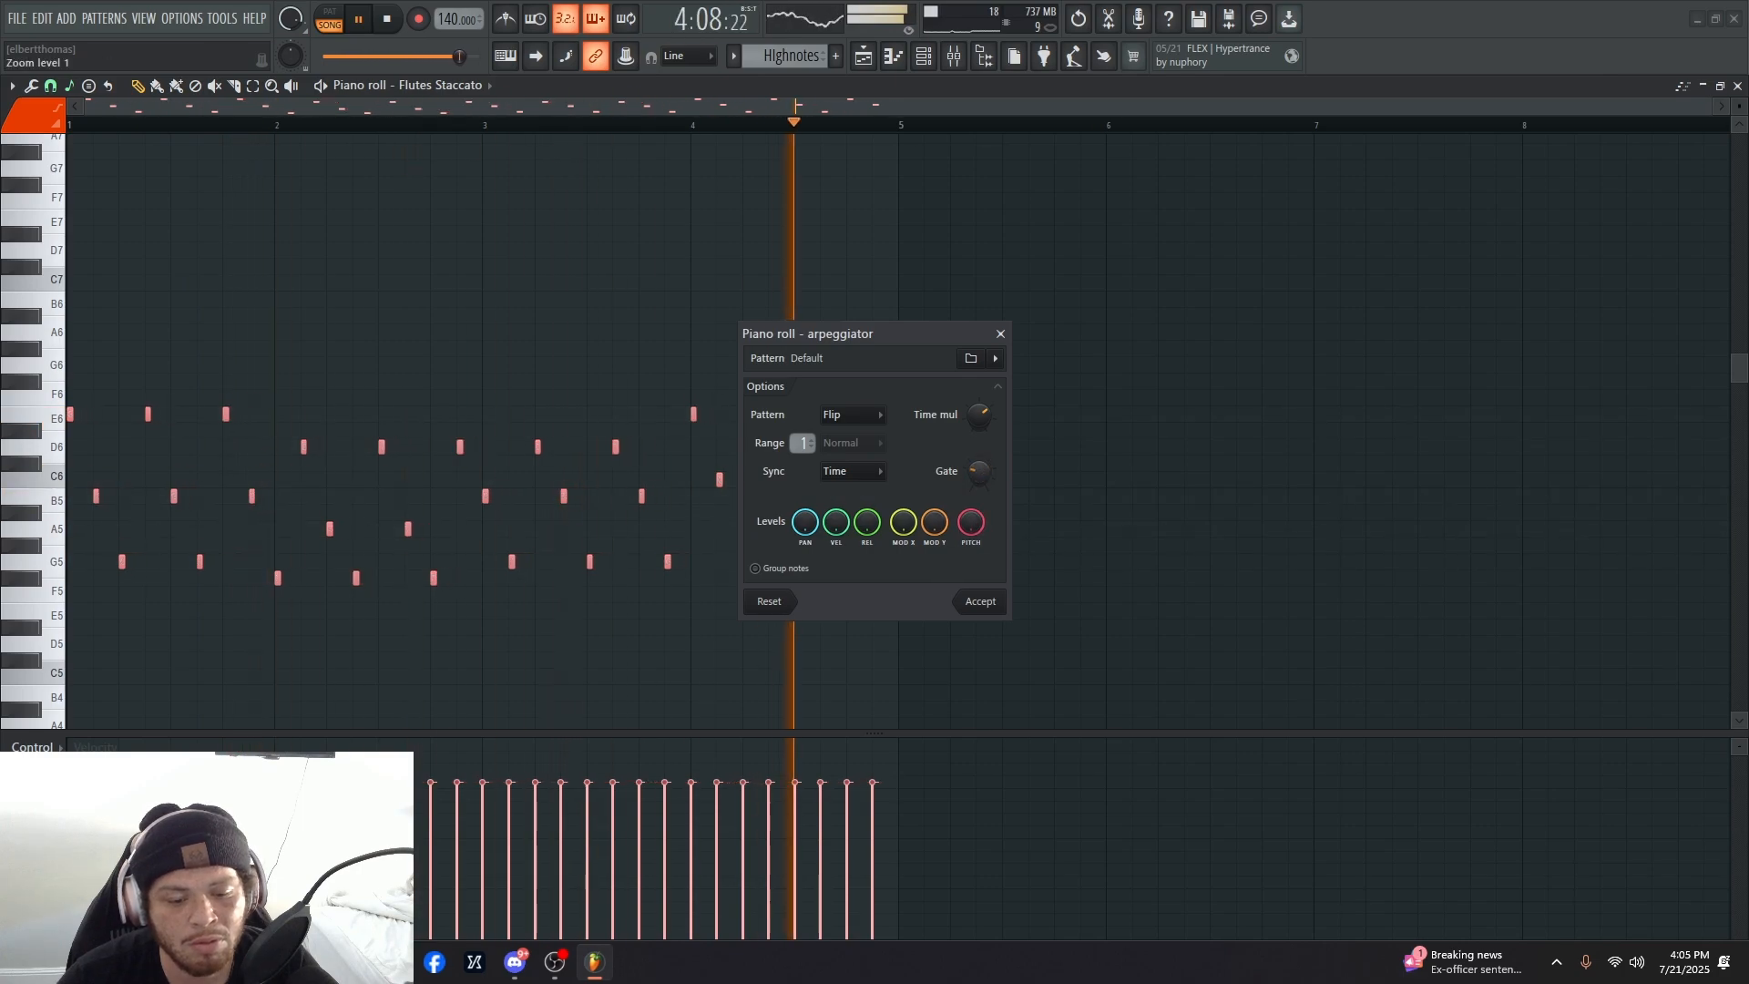
drag(977, 414, 984, 435)
key(space)
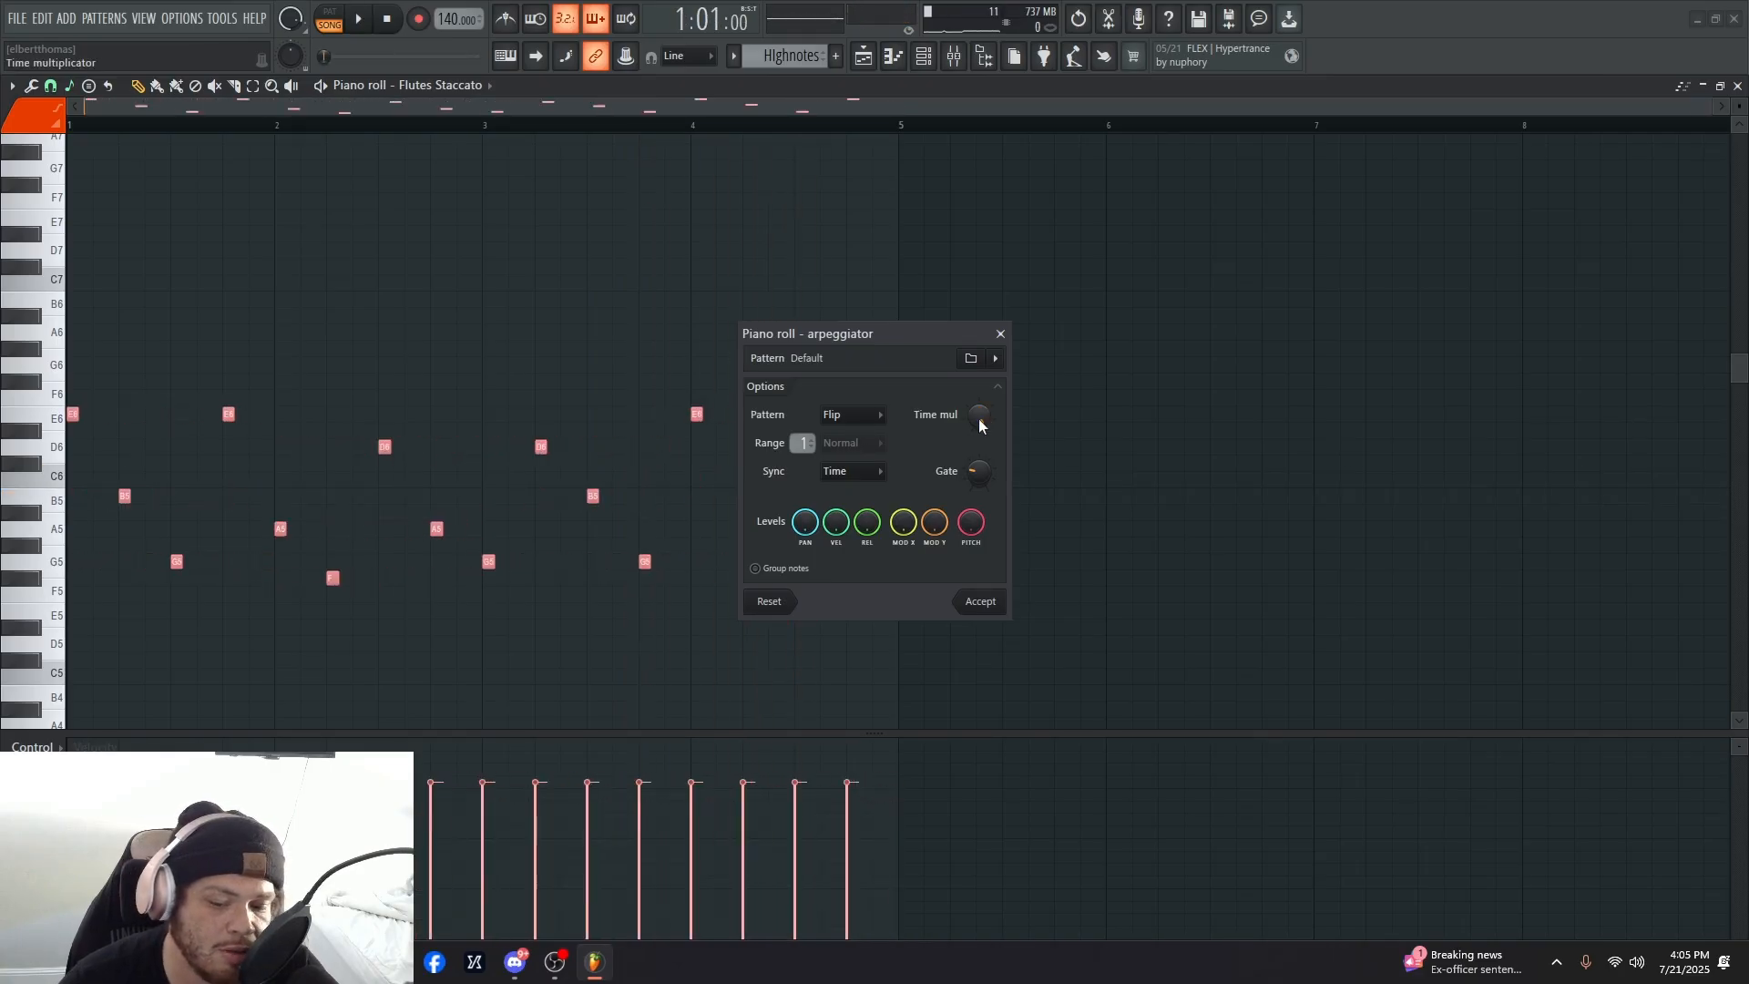
drag(979, 416, 981, 425)
key(space)
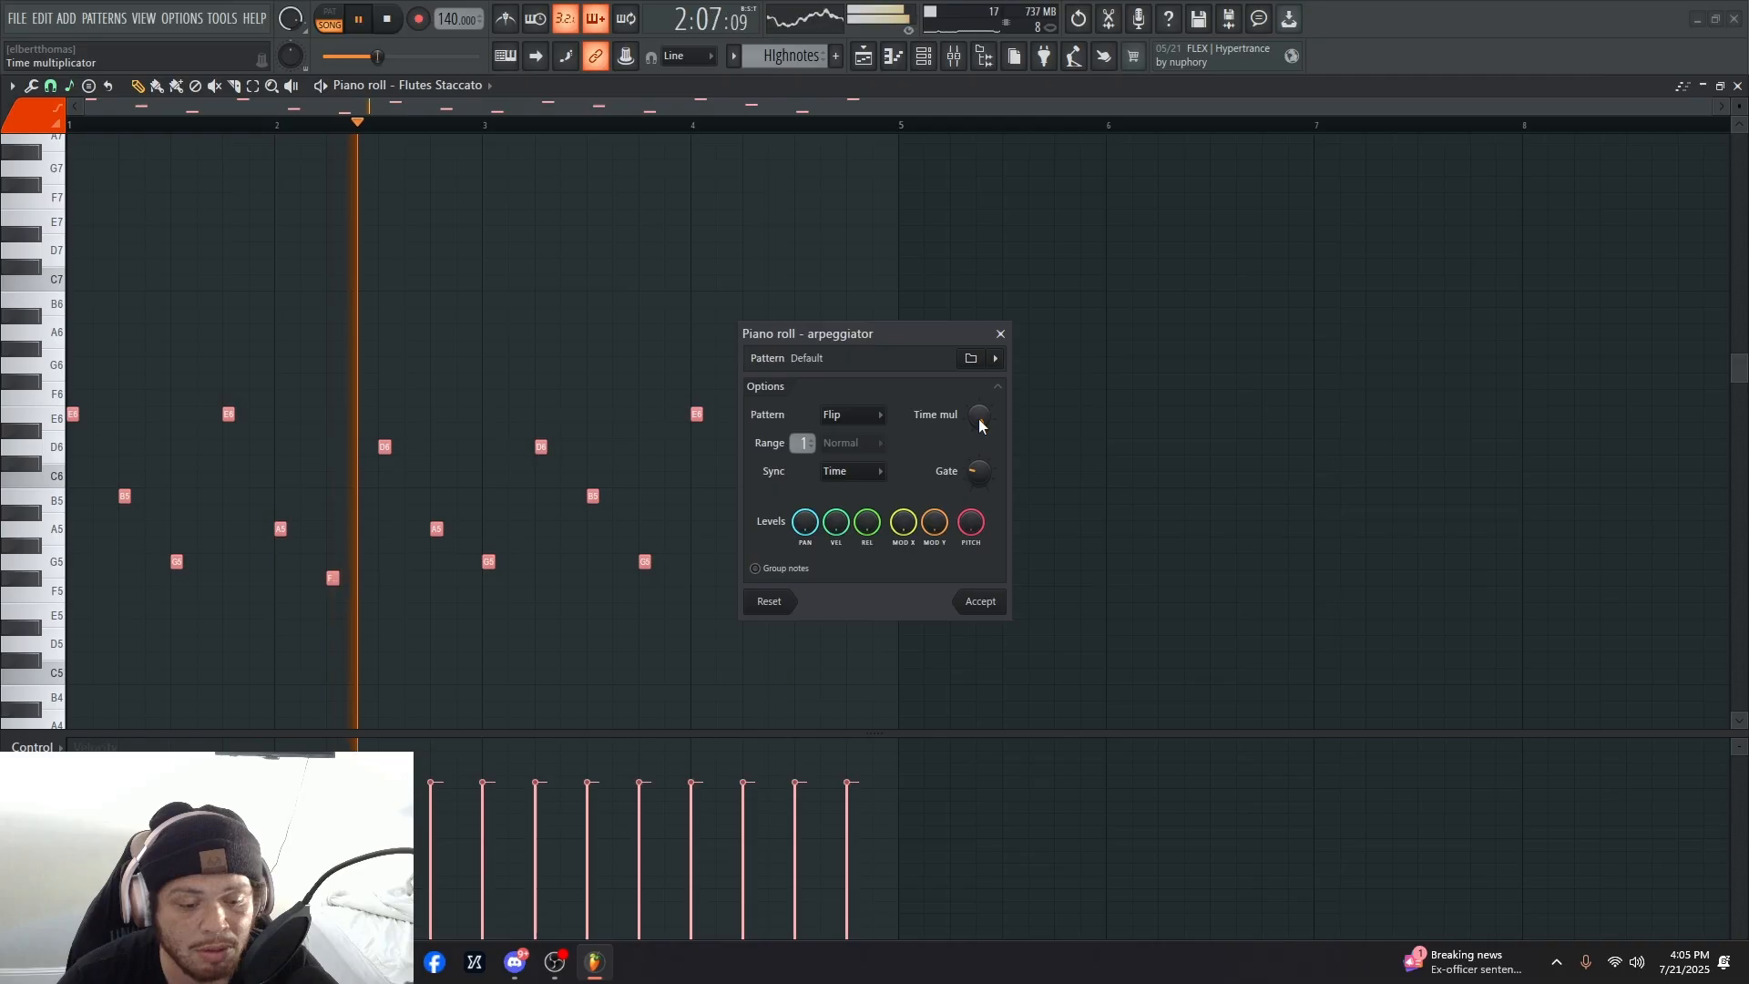
- Accept the flute arpeggio with the faster time multiplier restored and listen to it with the arrangement in the playlist
drag(978, 418, 978, 429)
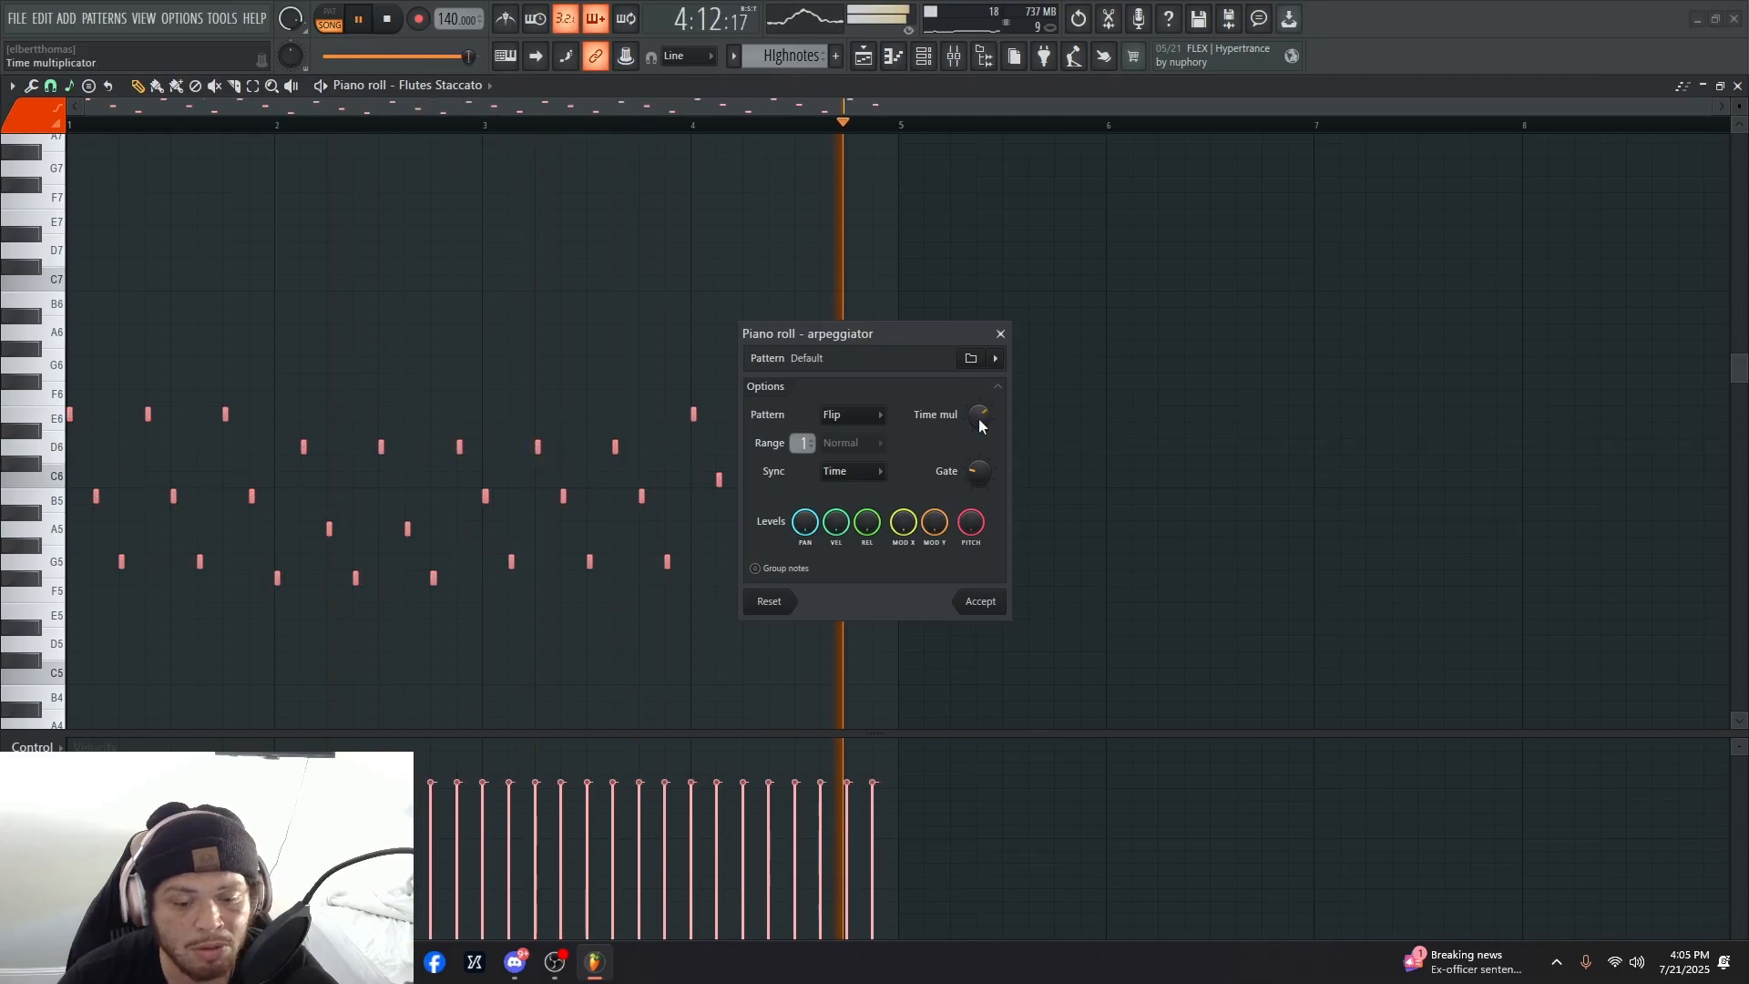
click(999, 610)
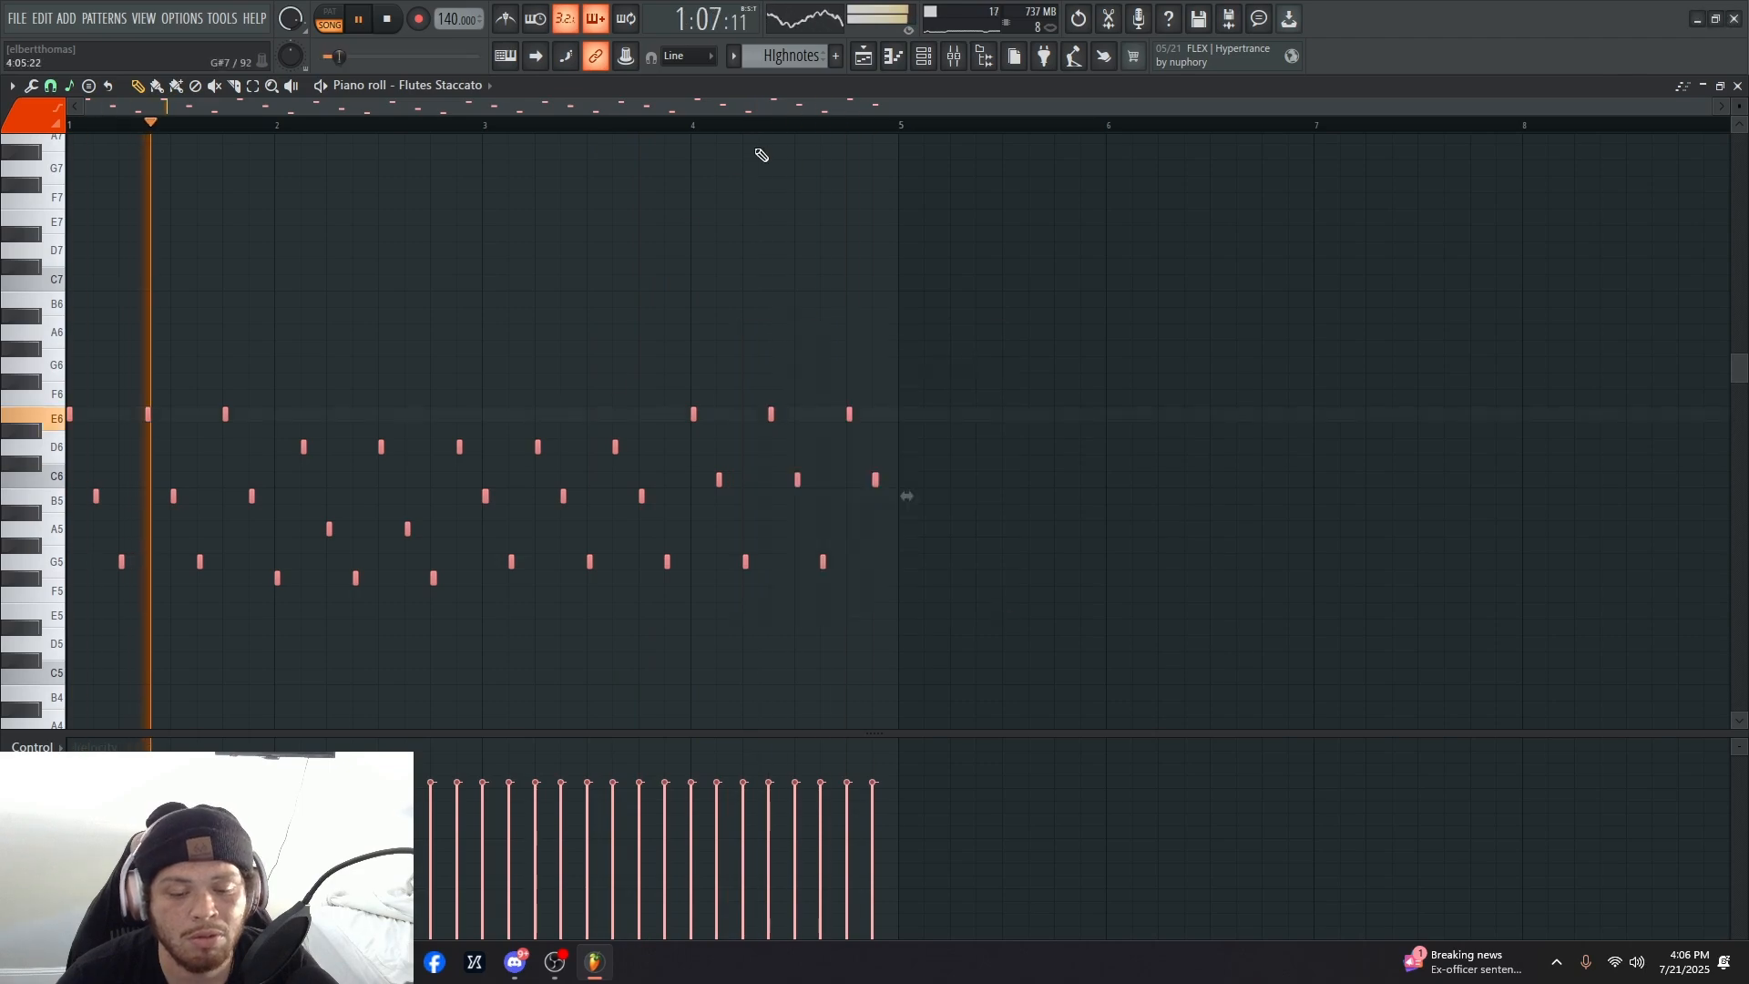
click(863, 56)
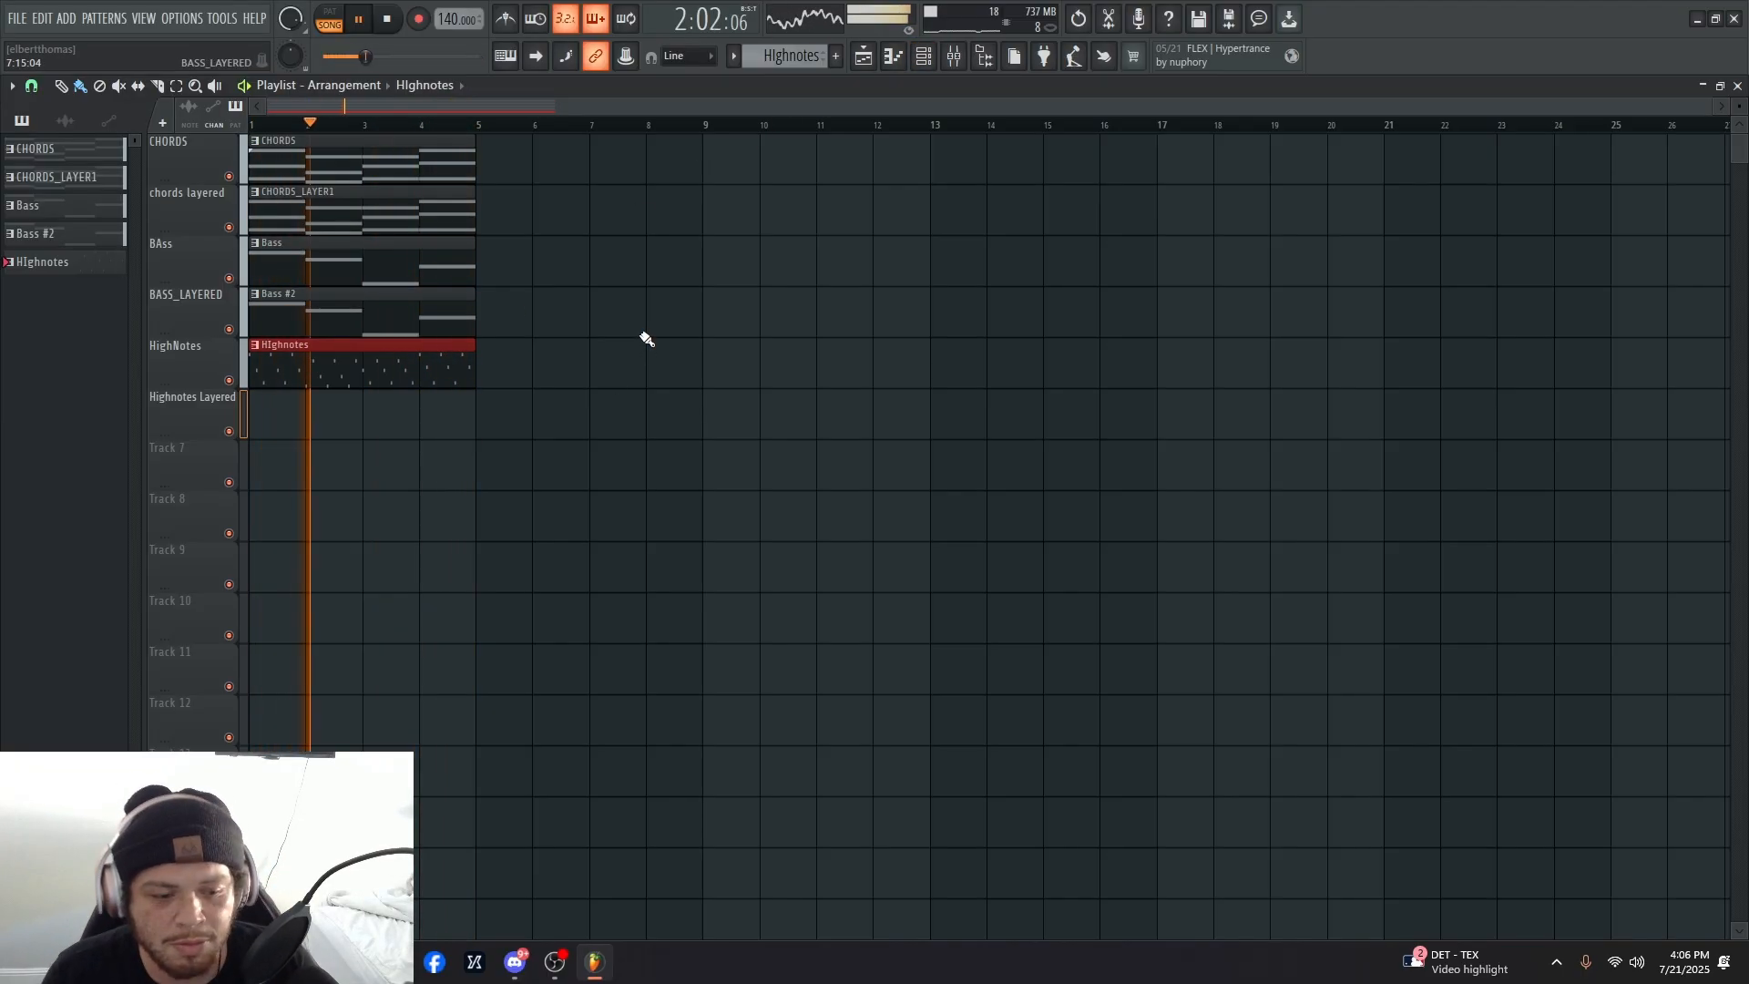
key(space)
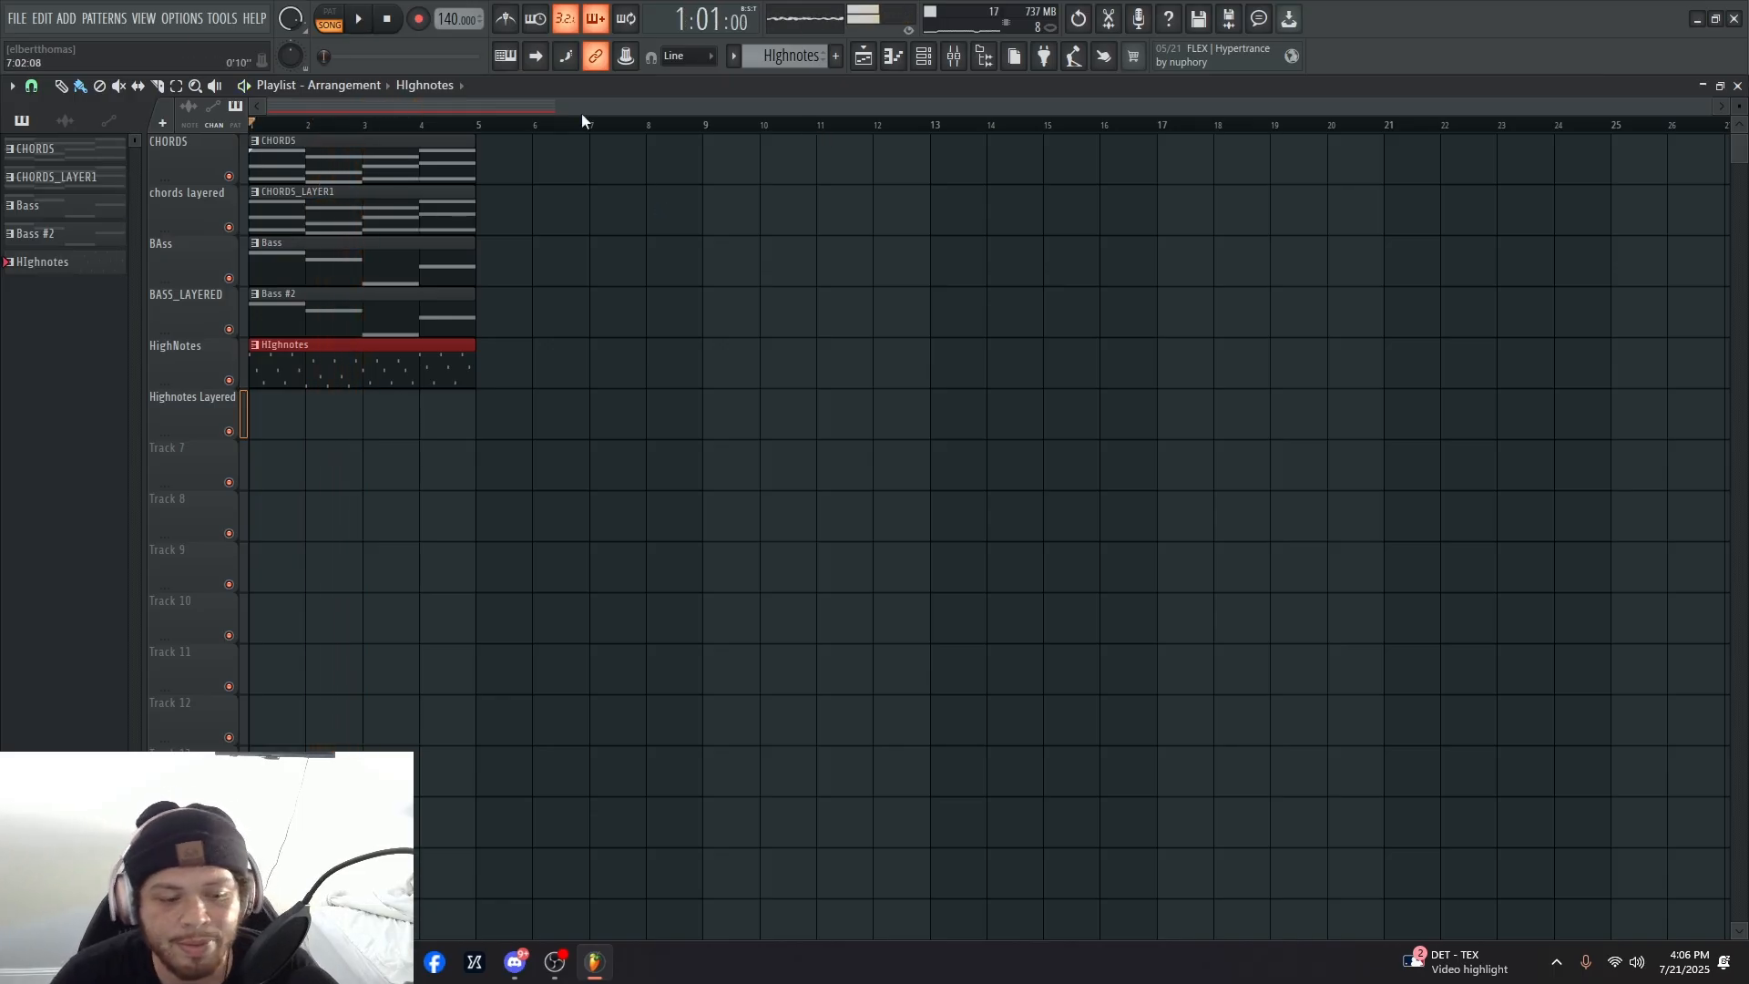
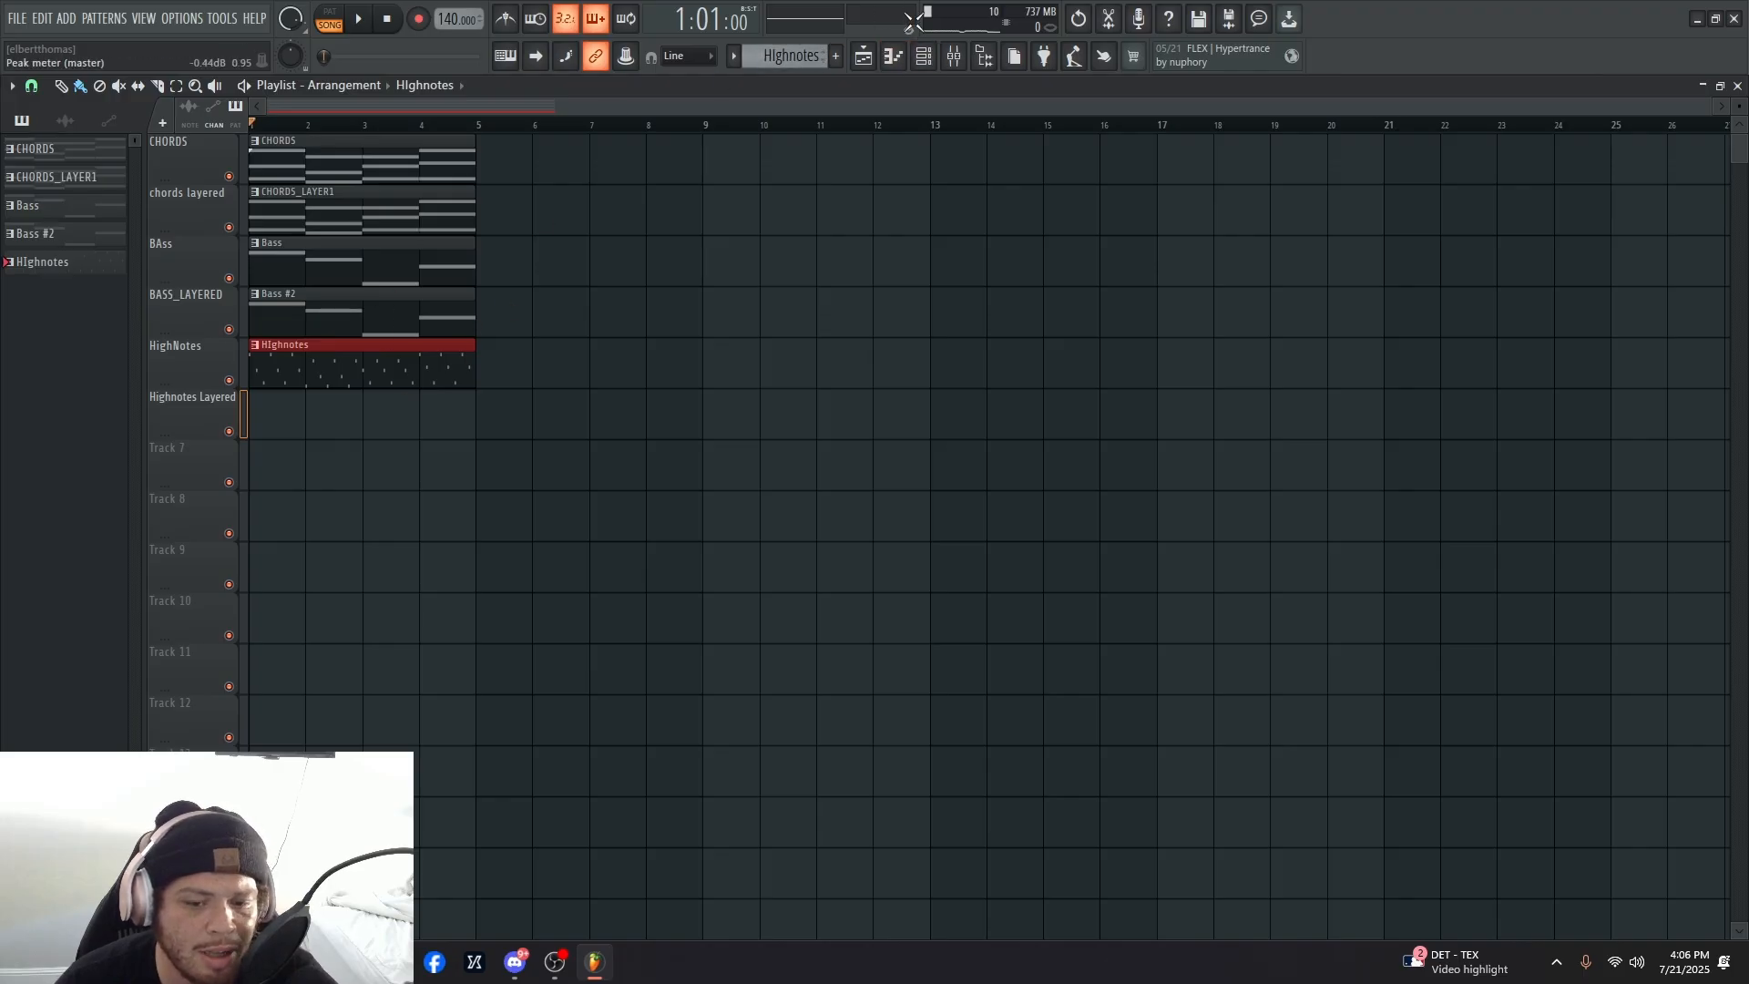
- Open the Highnotes pattern's options to find the Clone command
click(790, 52)
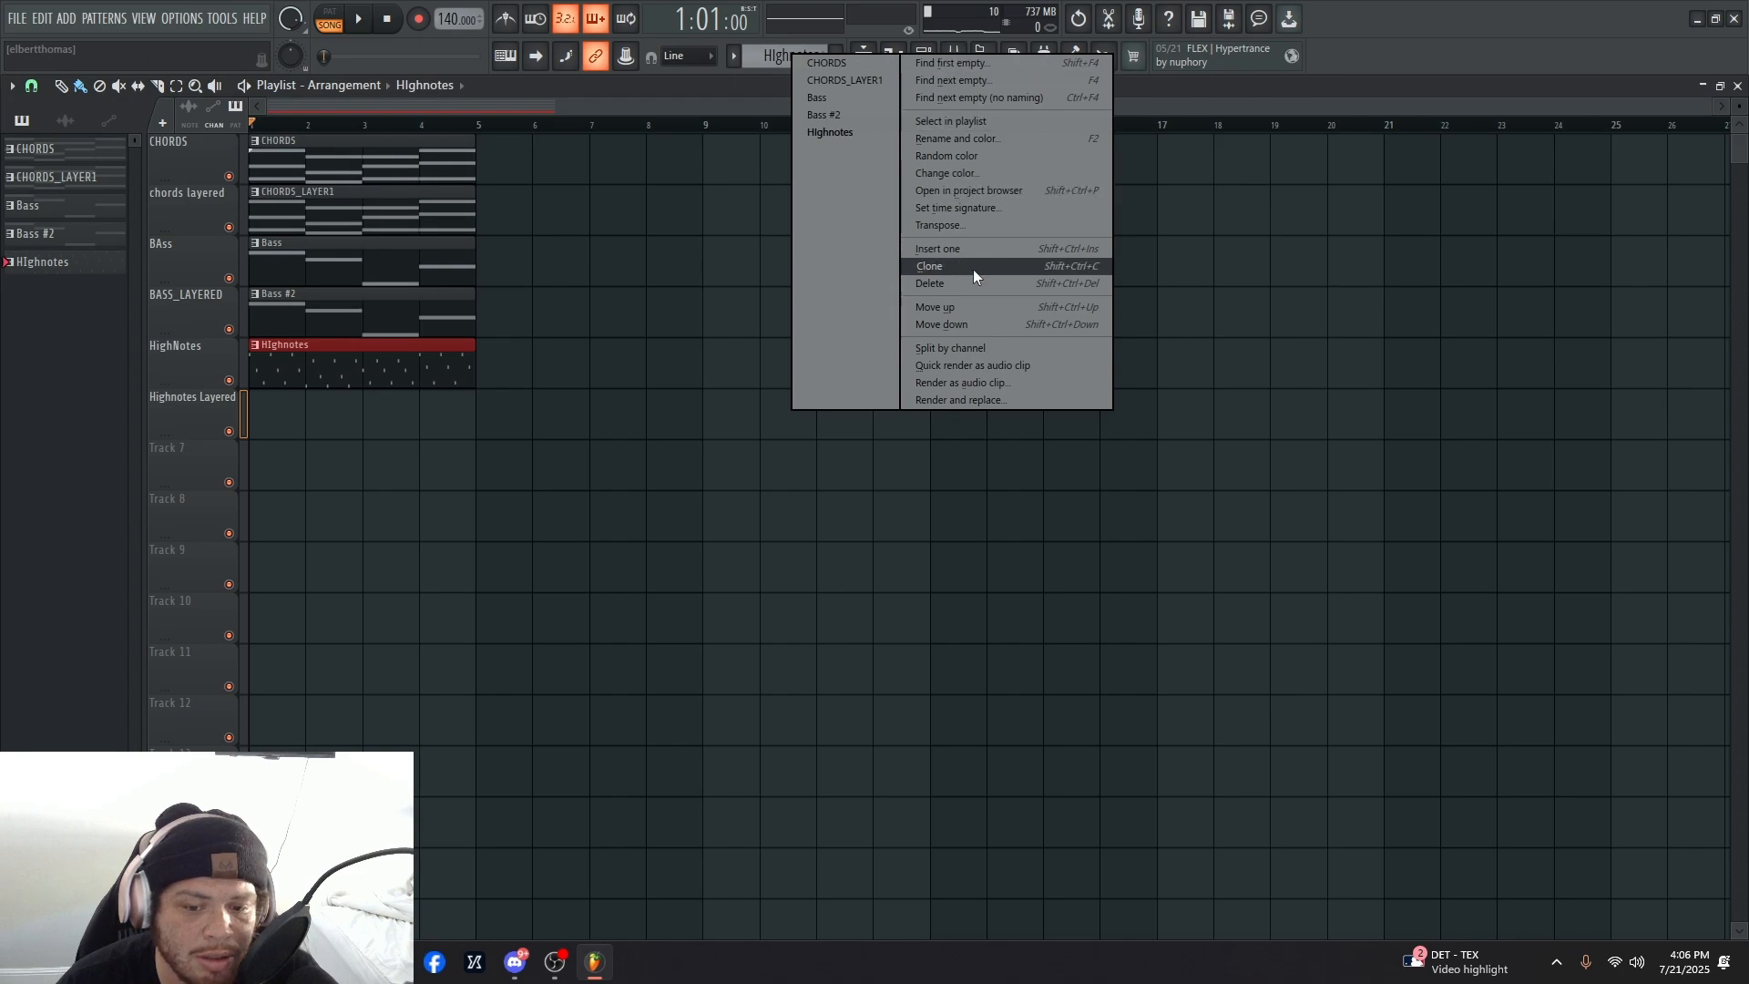
click(100, 299)
right_click(67, 261)
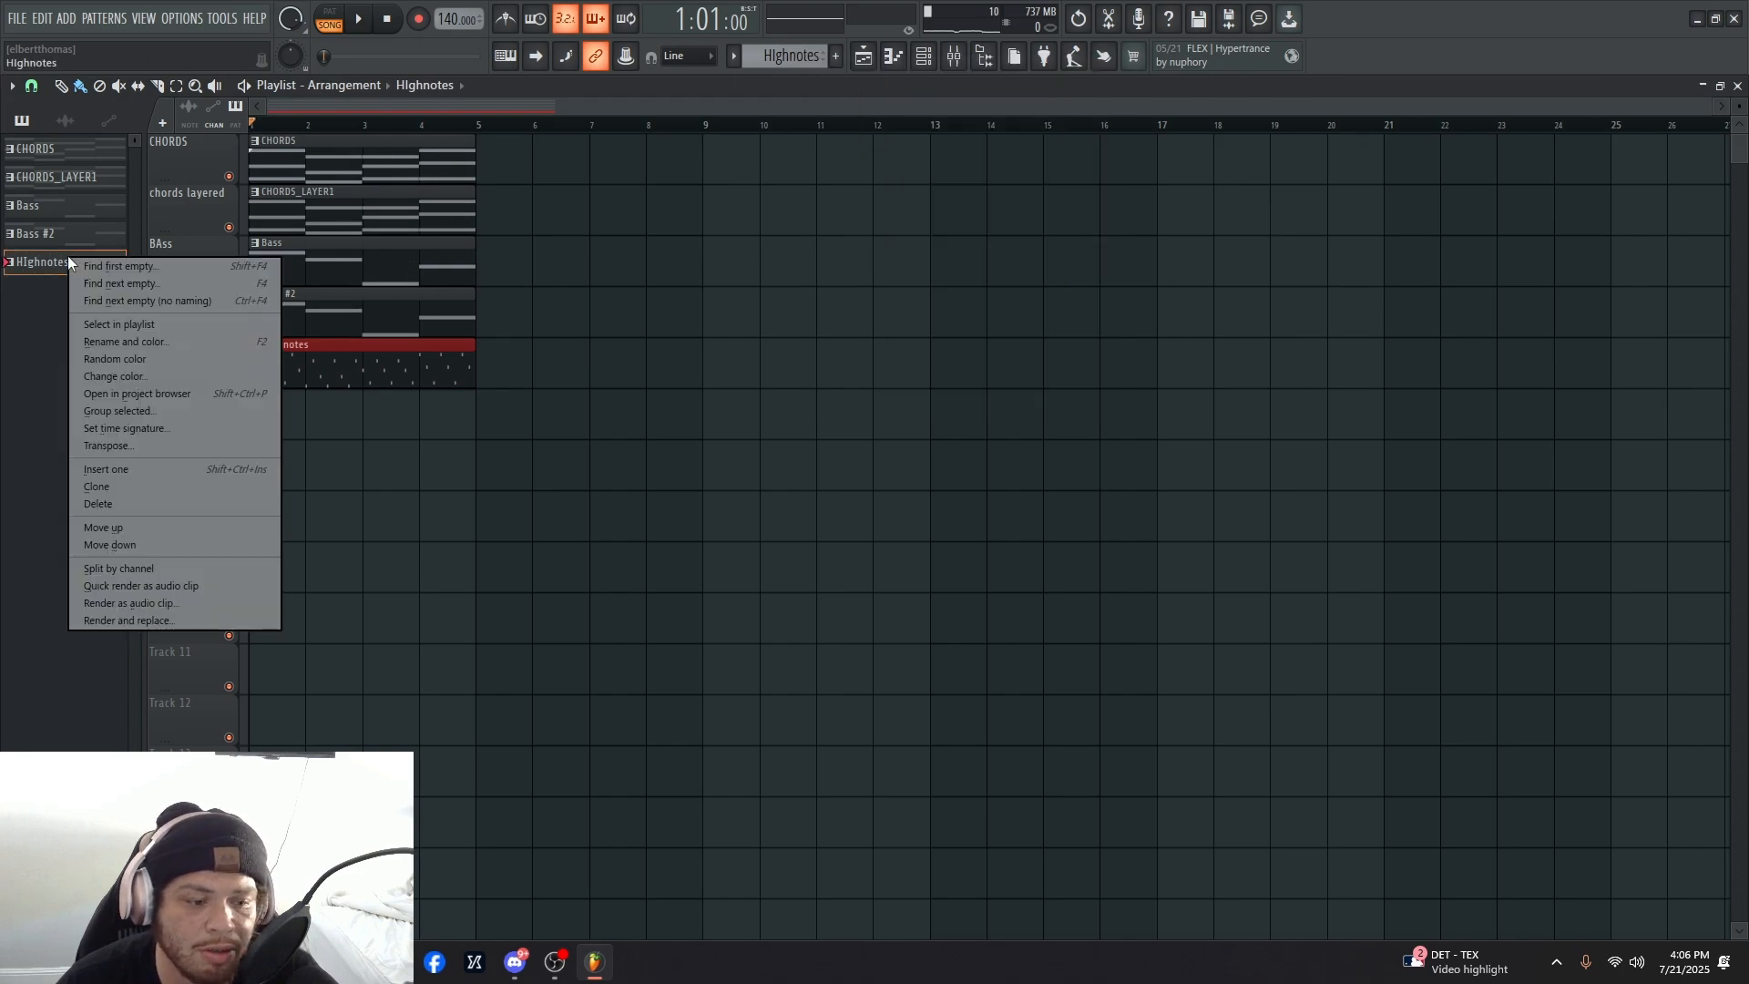
click(791, 52)
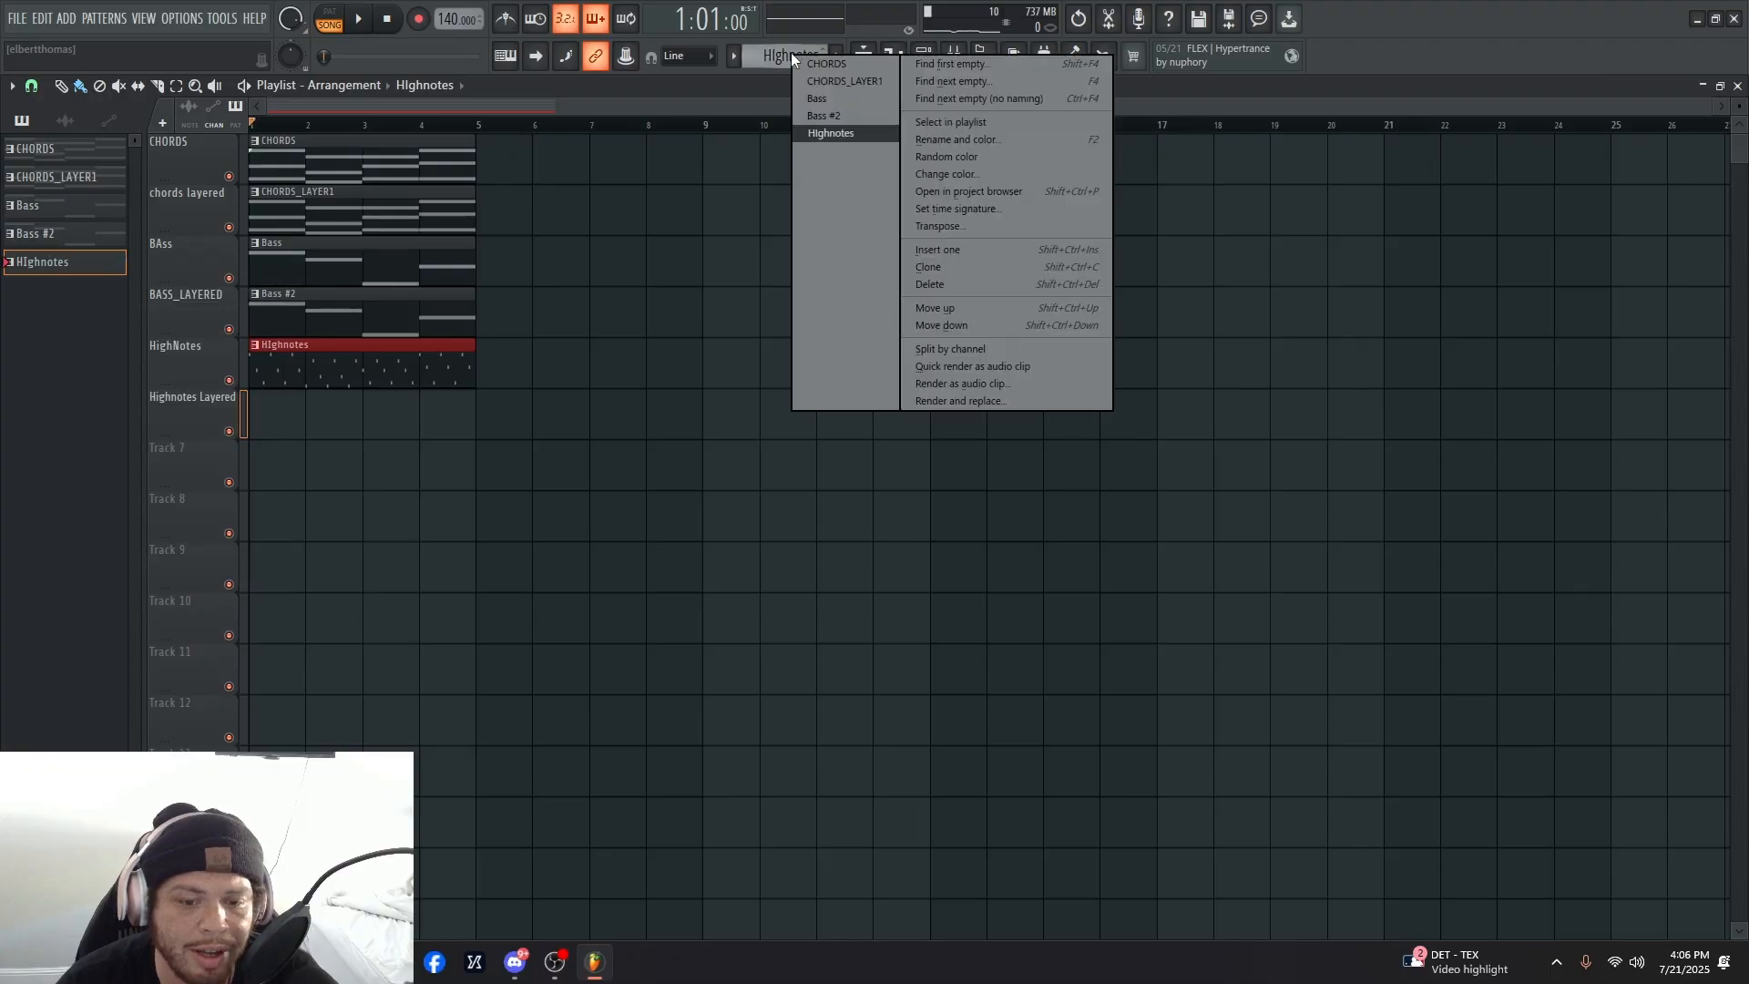
- Clone the HIghnotes pattern and place the copy at the start of the Highnotes Layered track
click(986, 270)
drag(345, 423, 233, 425)
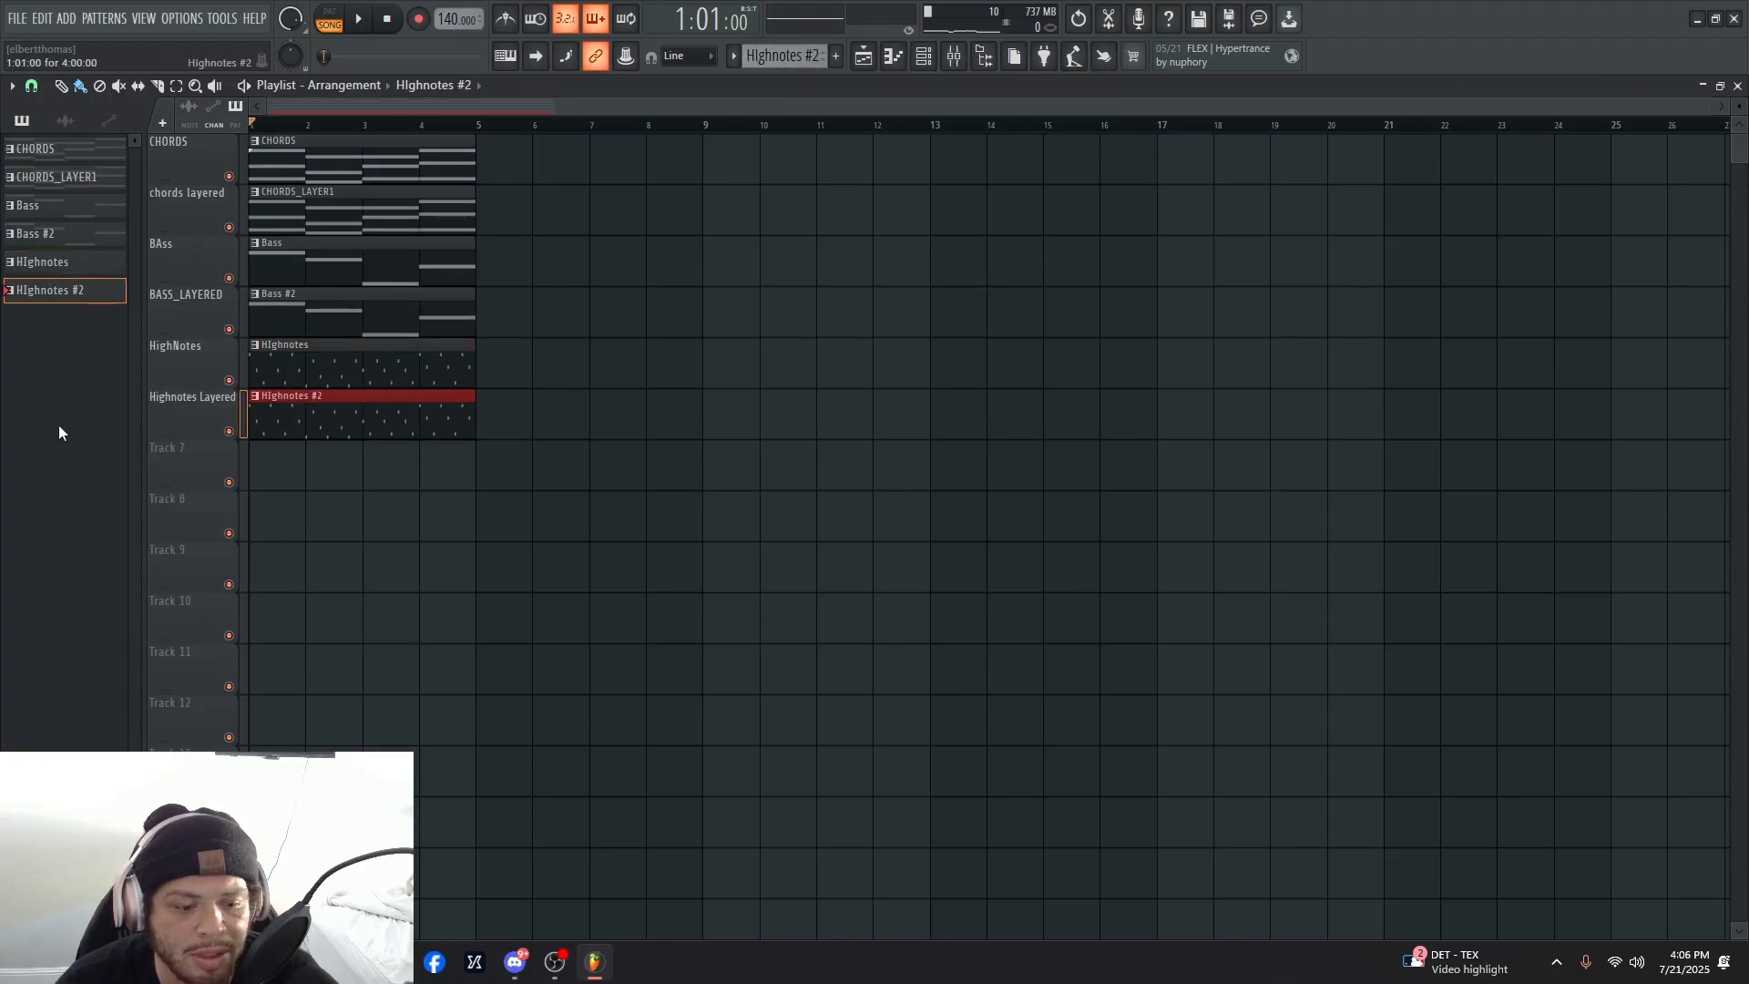
- Add a new Vital instrument channel to the channel rack and move its window clear of the playlist tracks
click(923, 56)
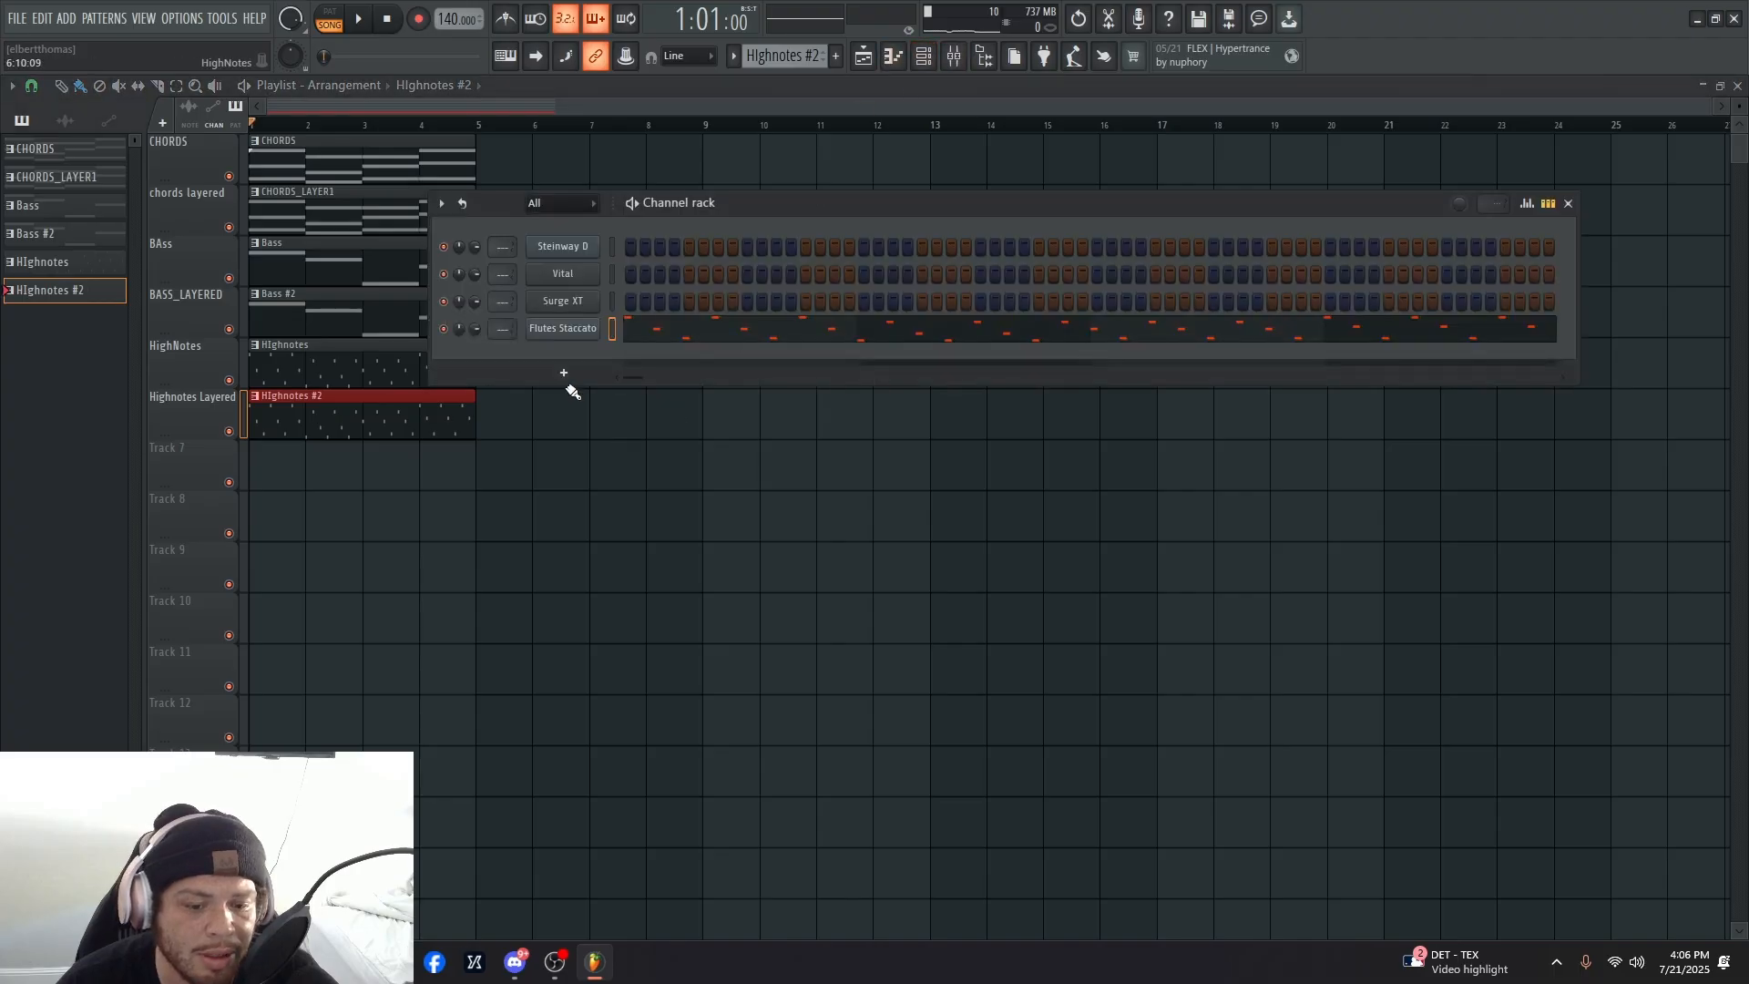
click(573, 379)
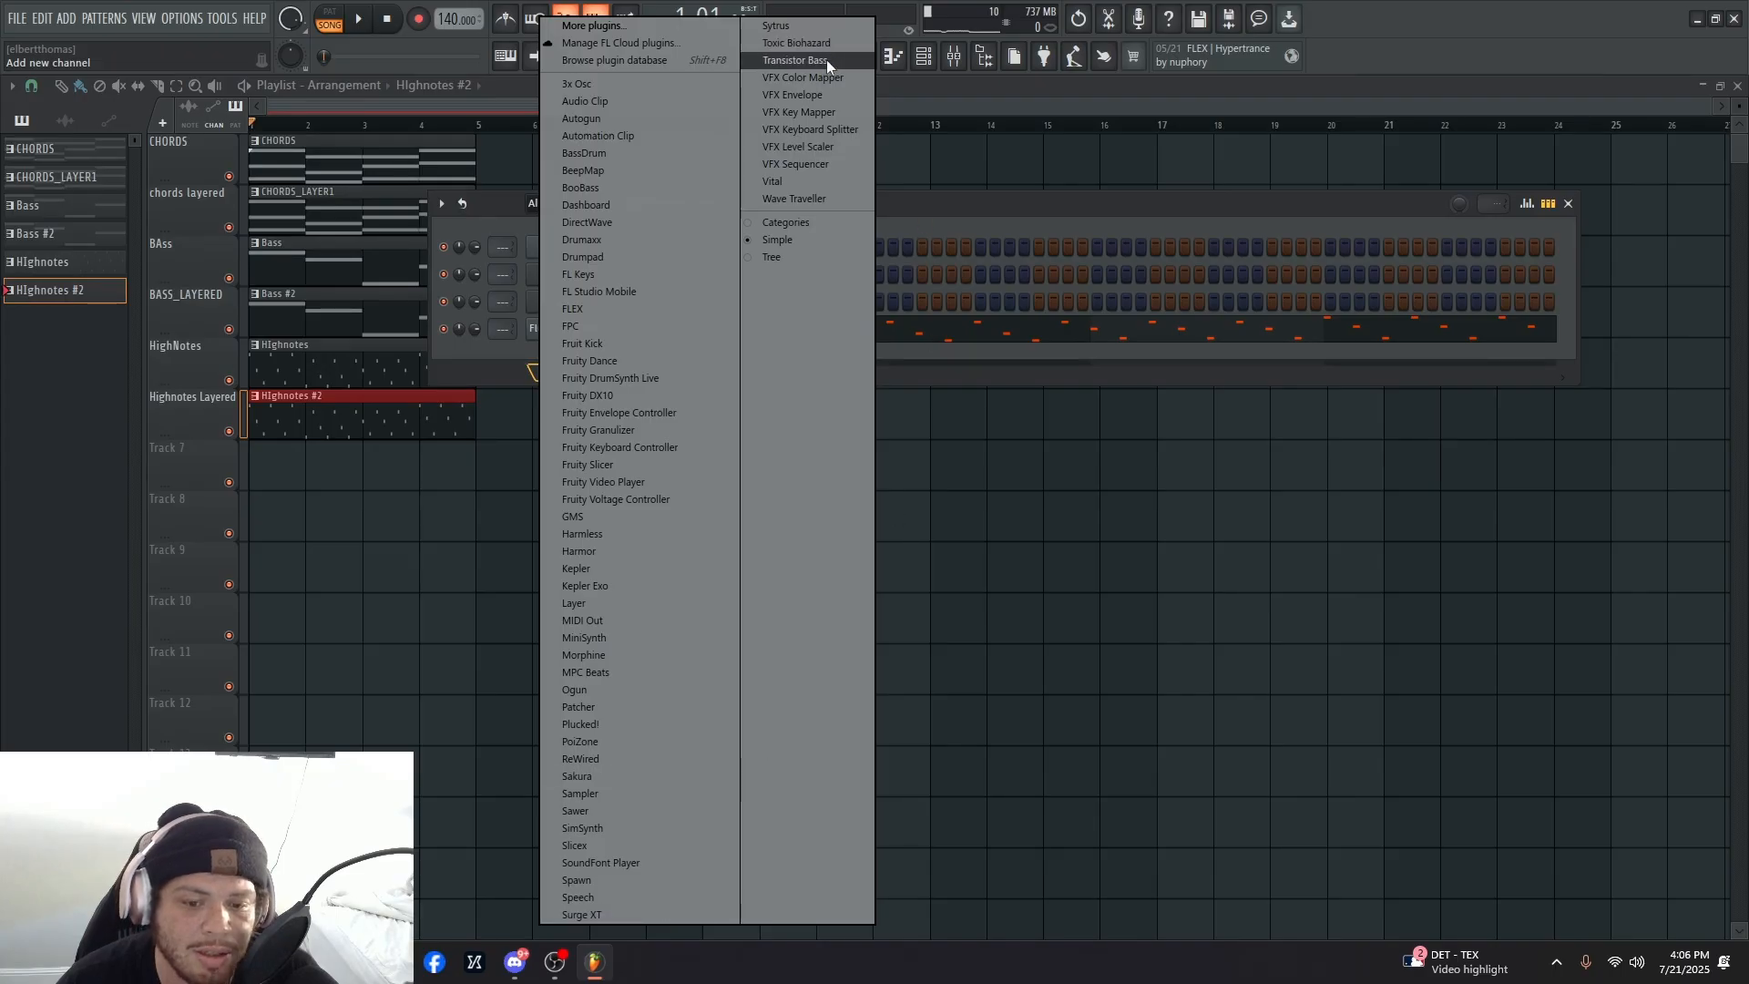
click(840, 179)
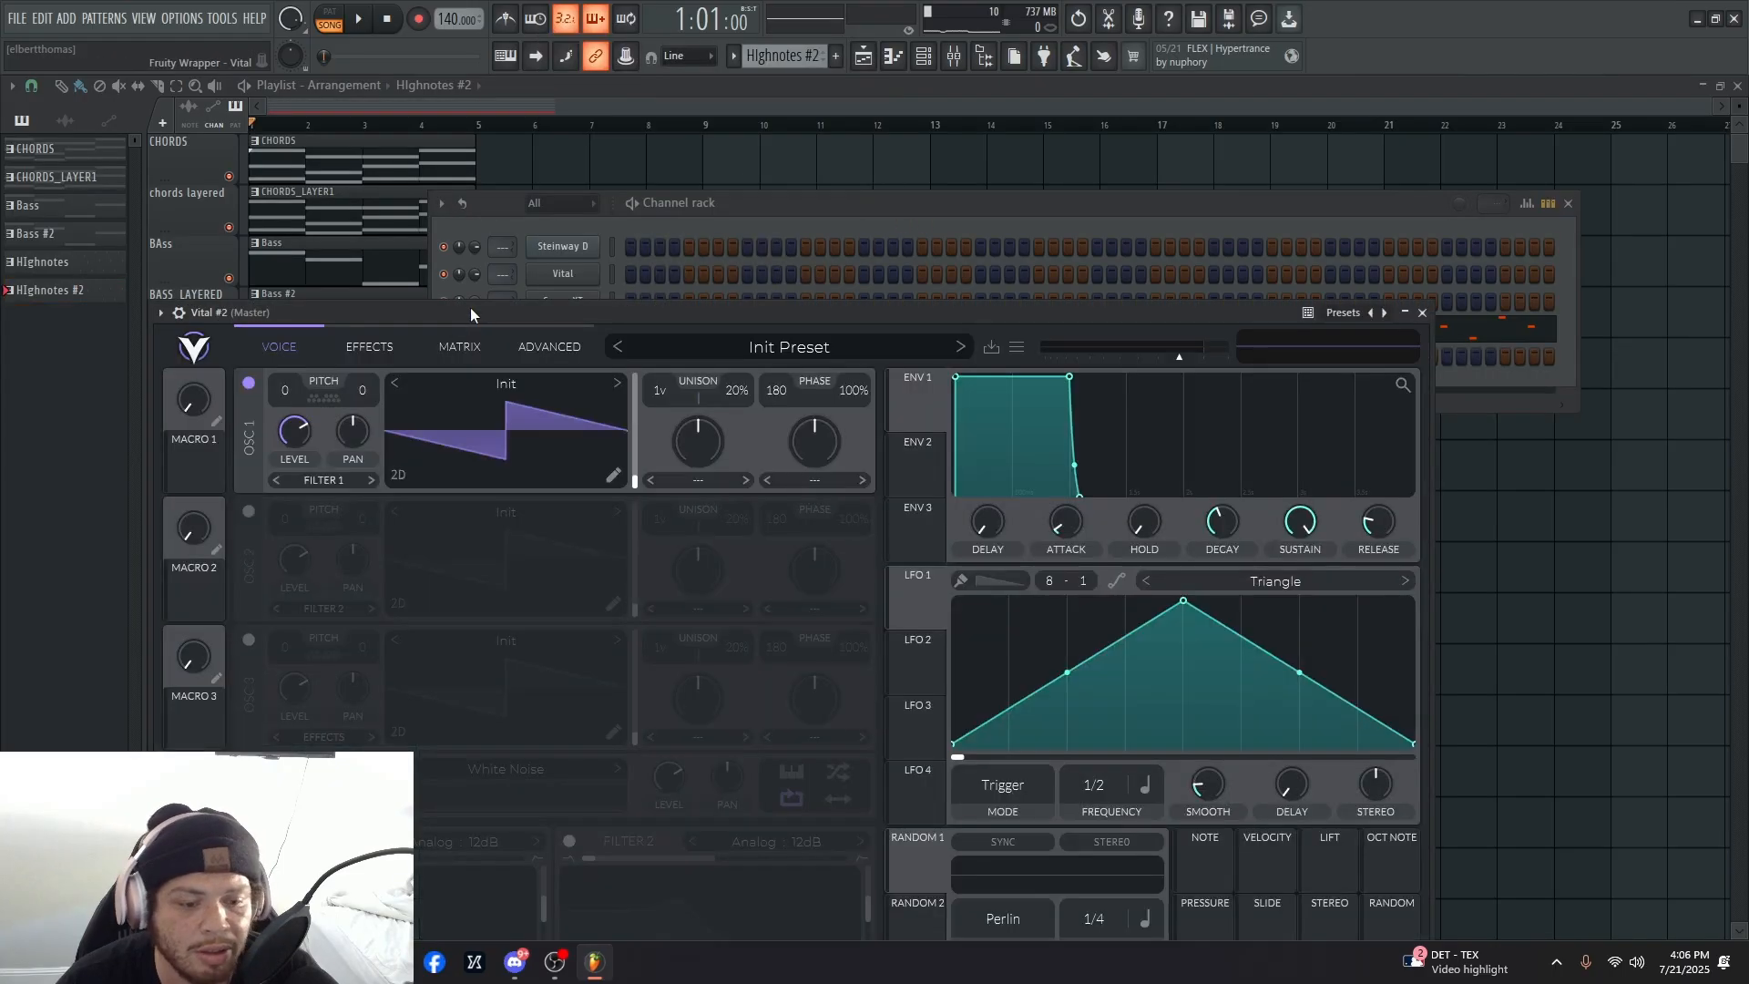
drag(470, 308, 773, 297)
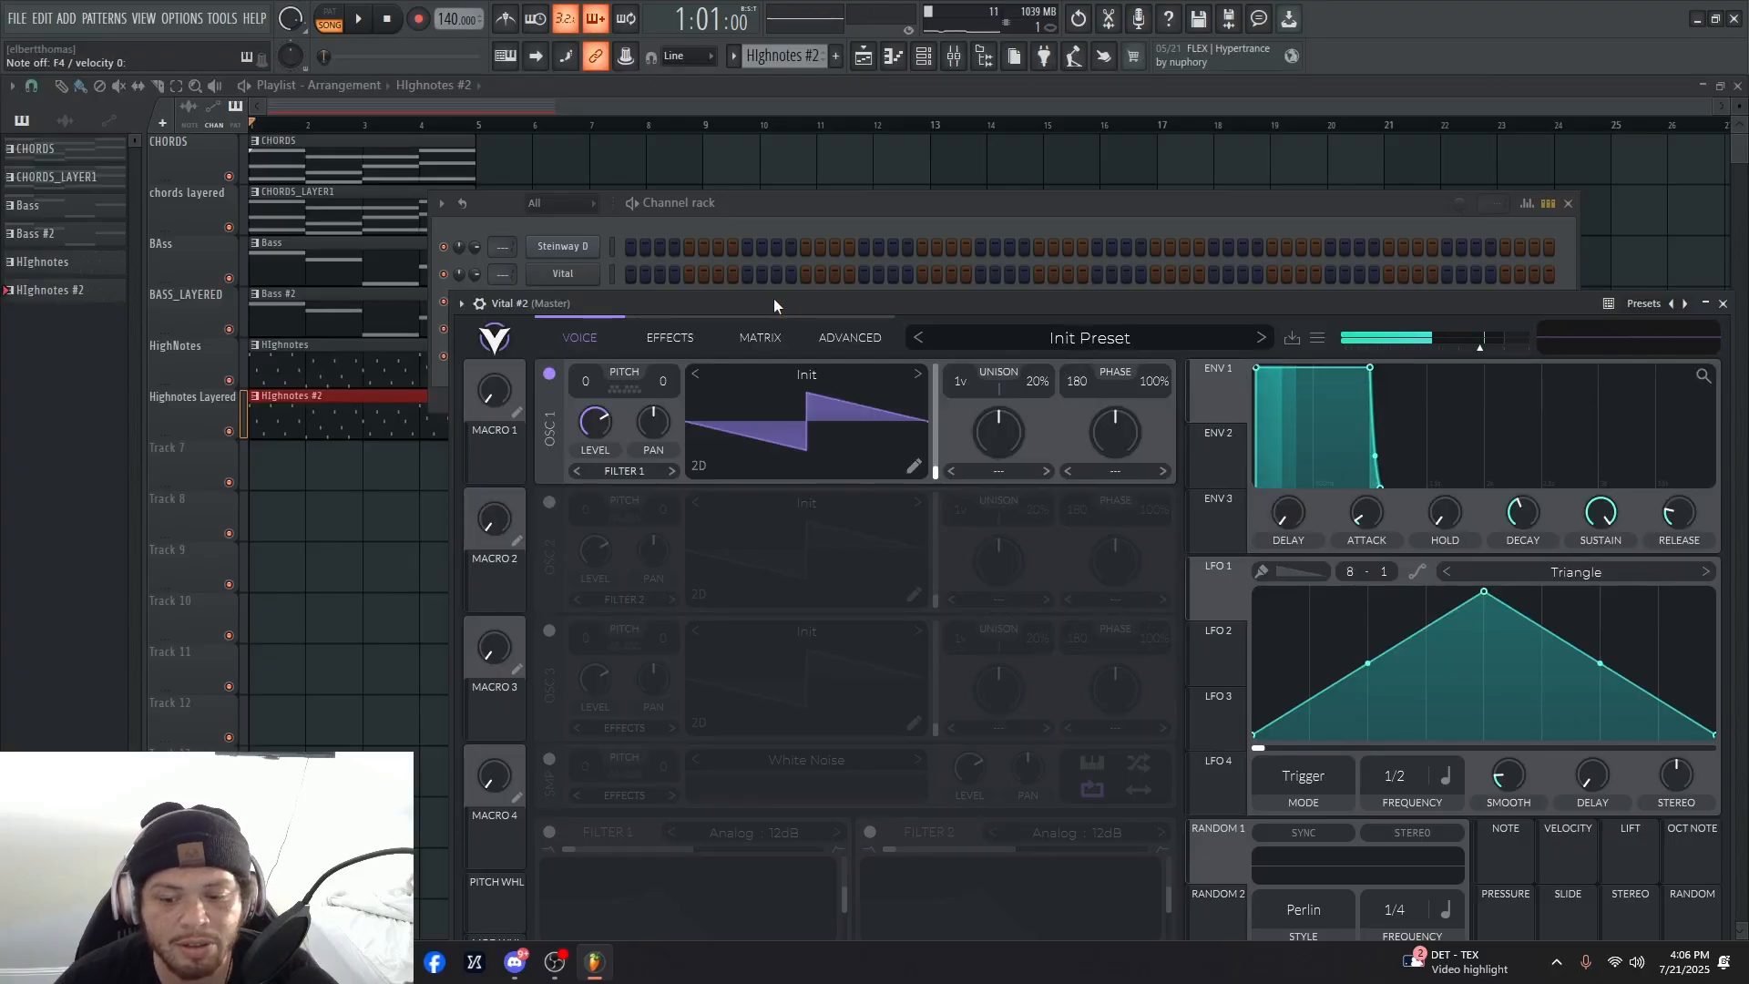
- Audition the new Vital channel's presets backwards from Touch Tone to Shepard Tone Template and close the synth window
click(916, 338)
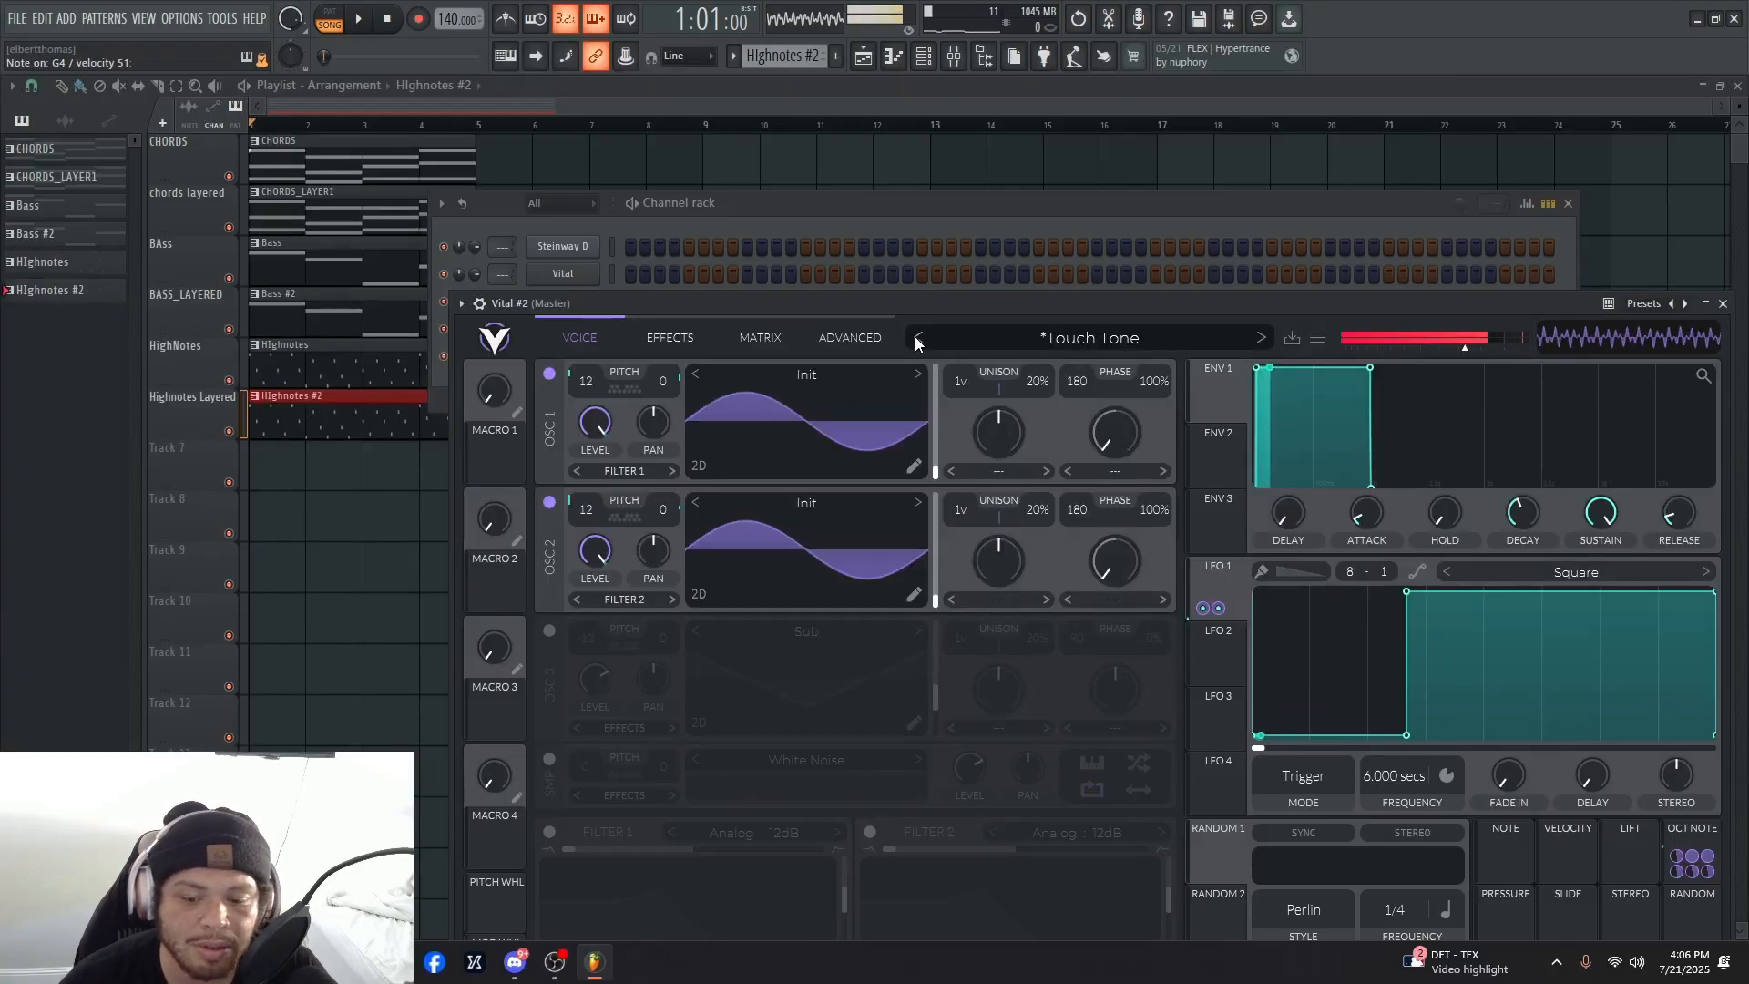
click(916, 337)
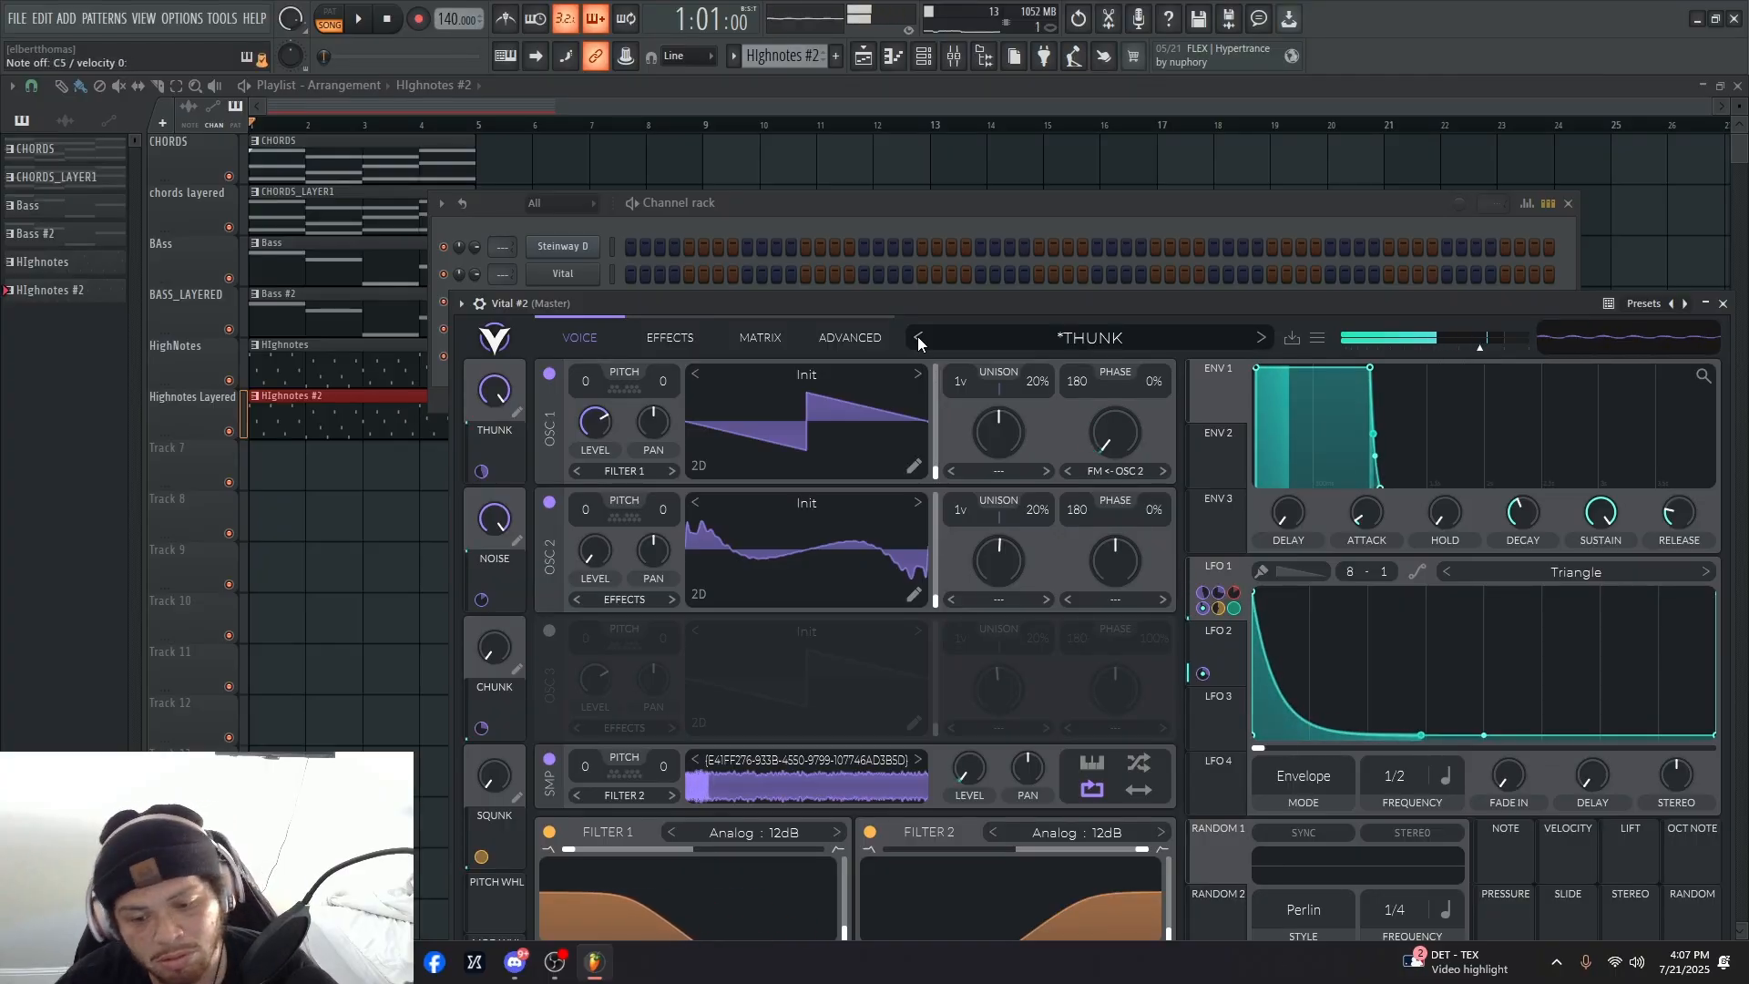
click(917, 338)
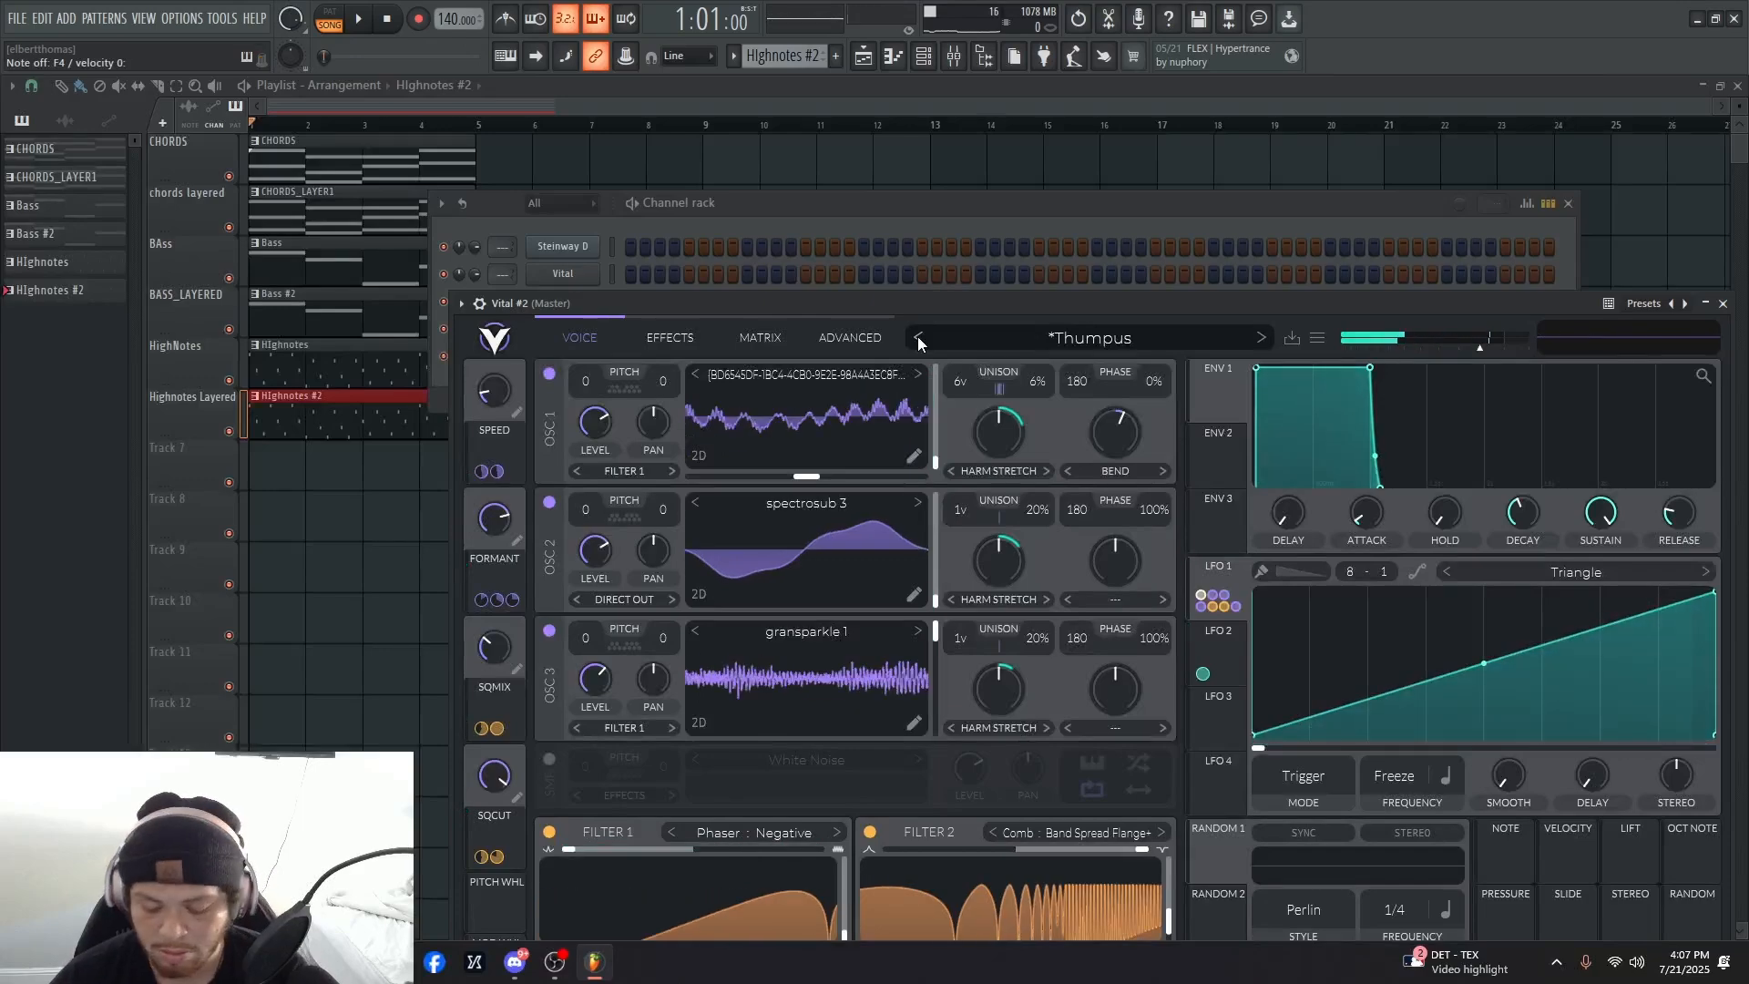
click(917, 338)
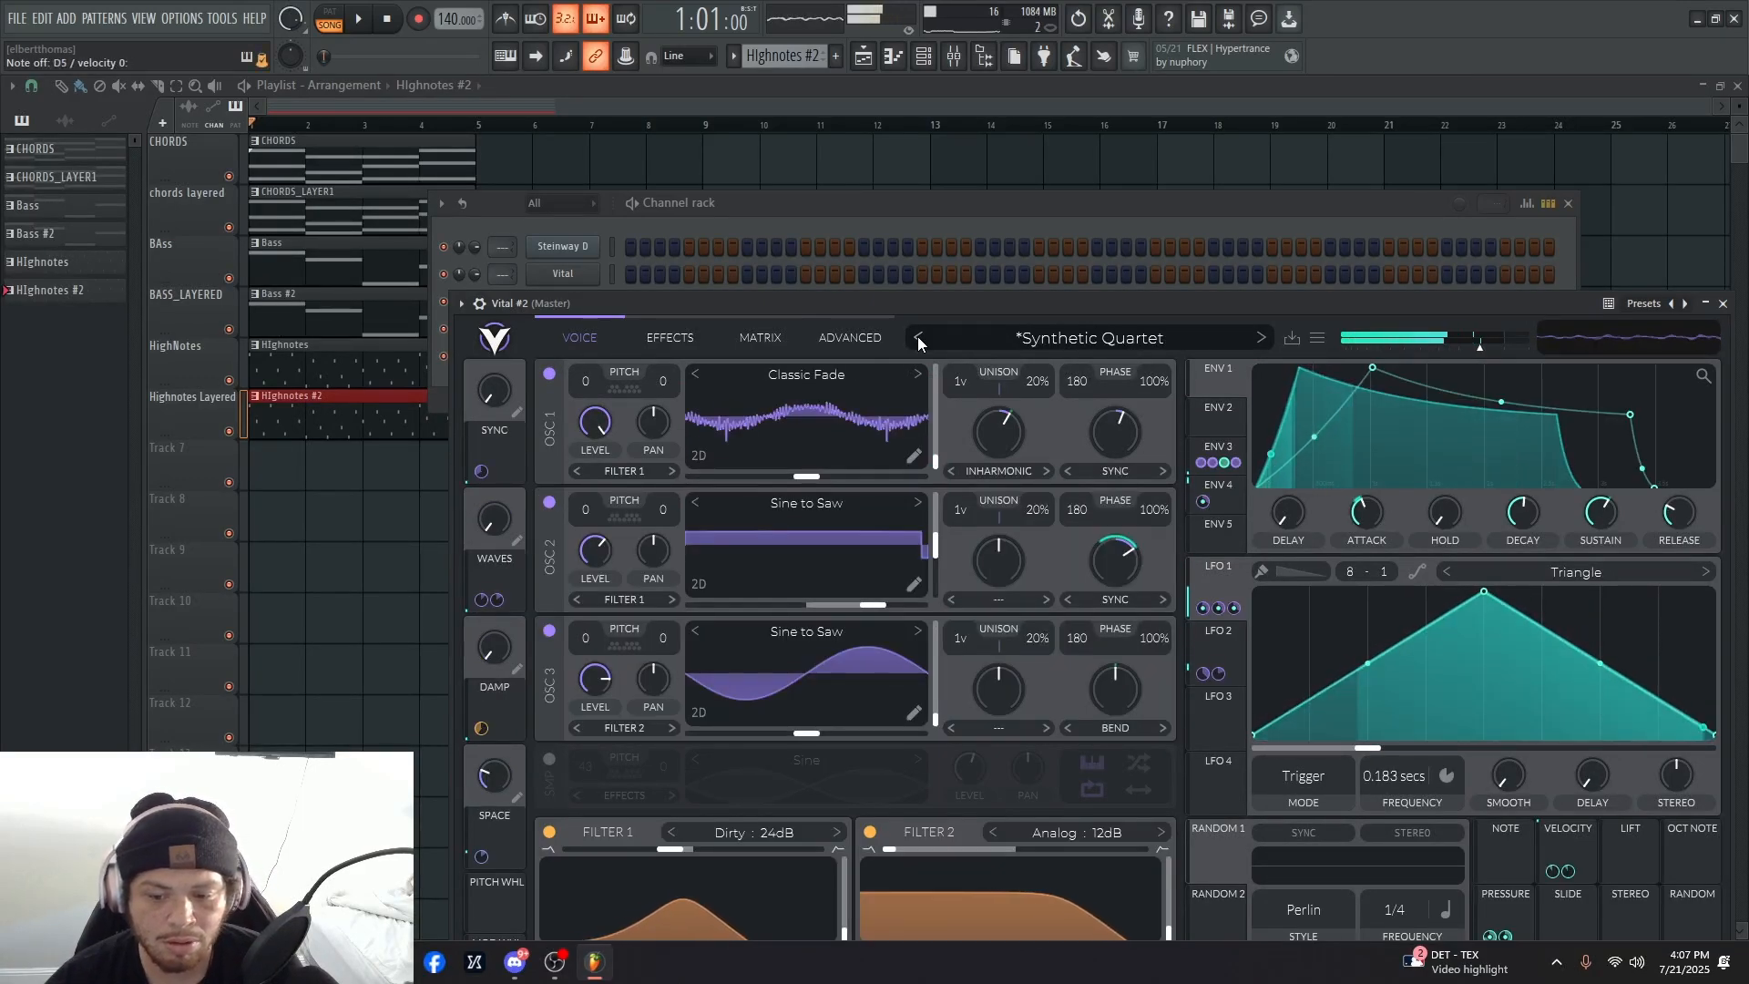
click(917, 339)
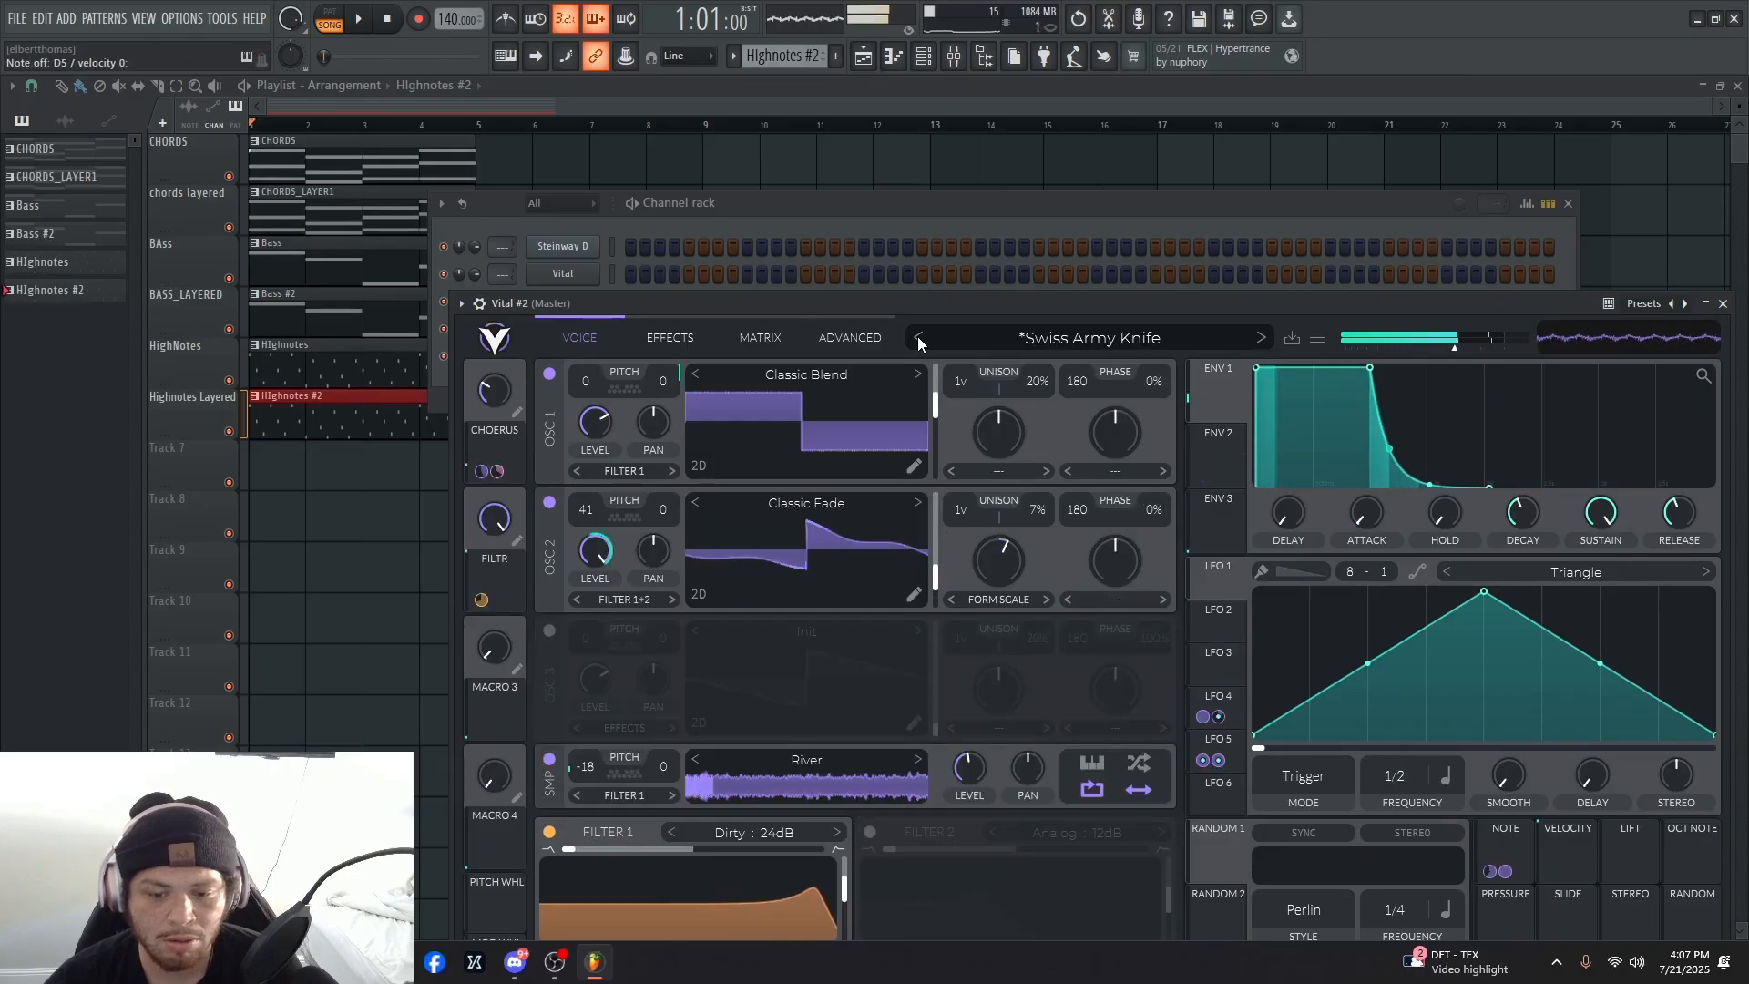
click(916, 338)
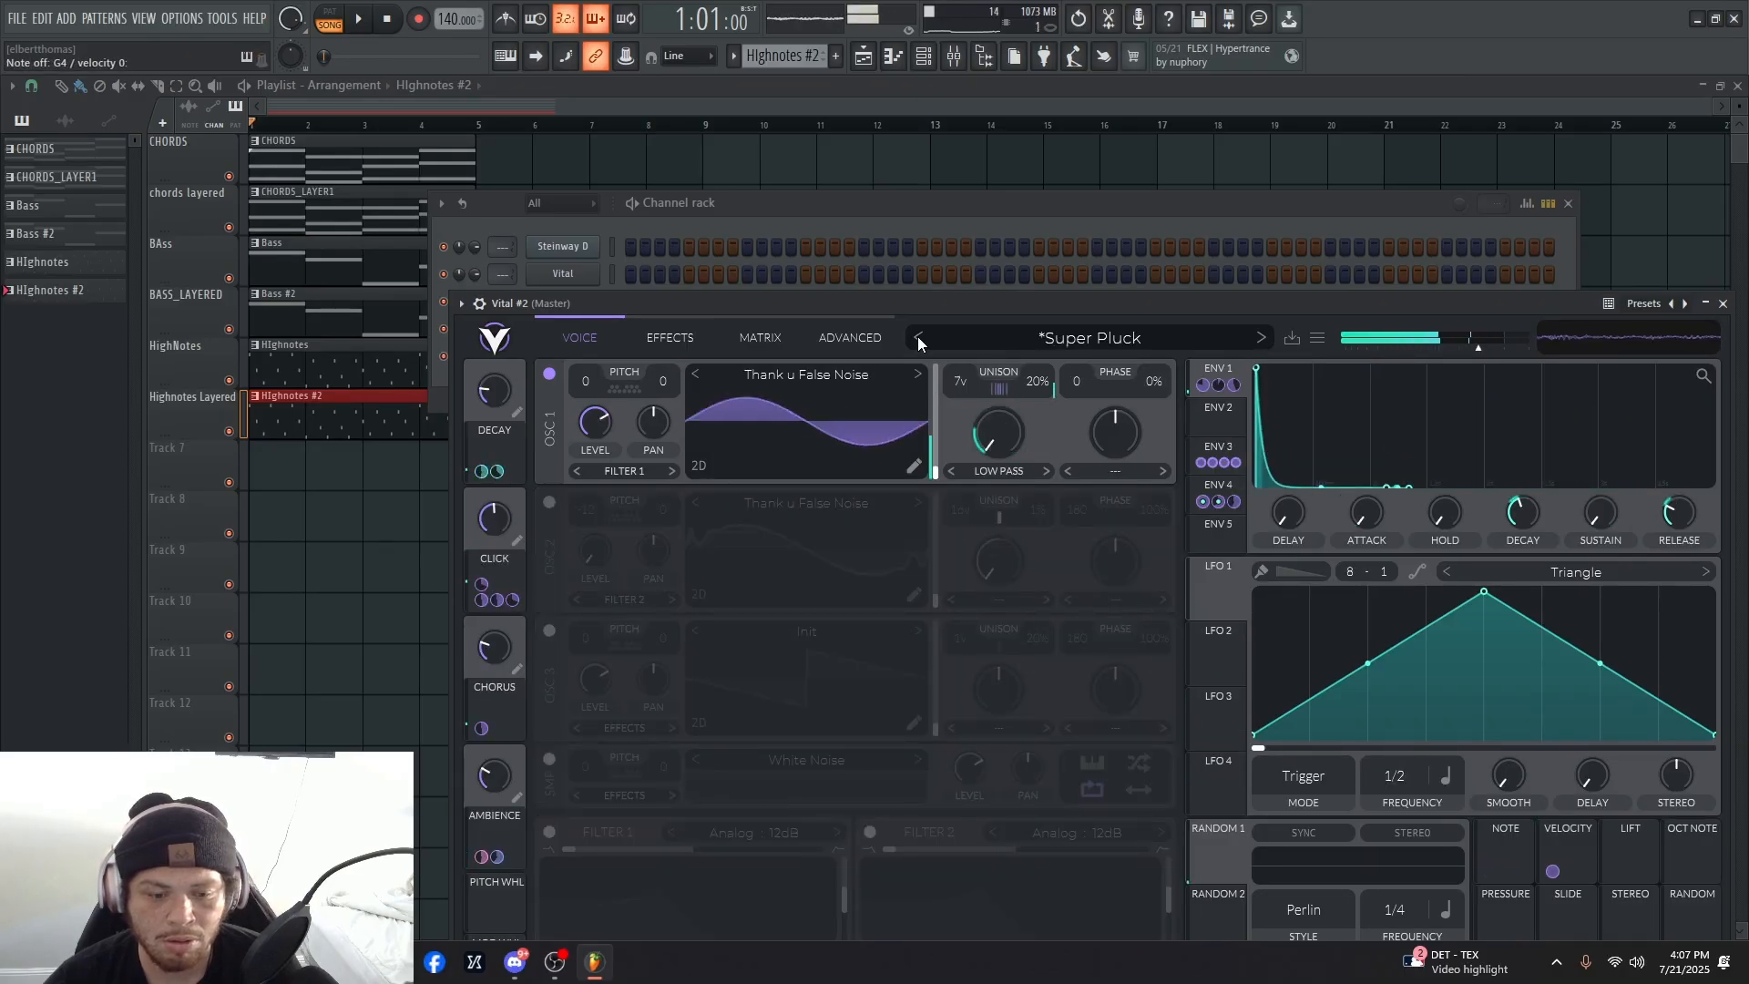
click(916, 337)
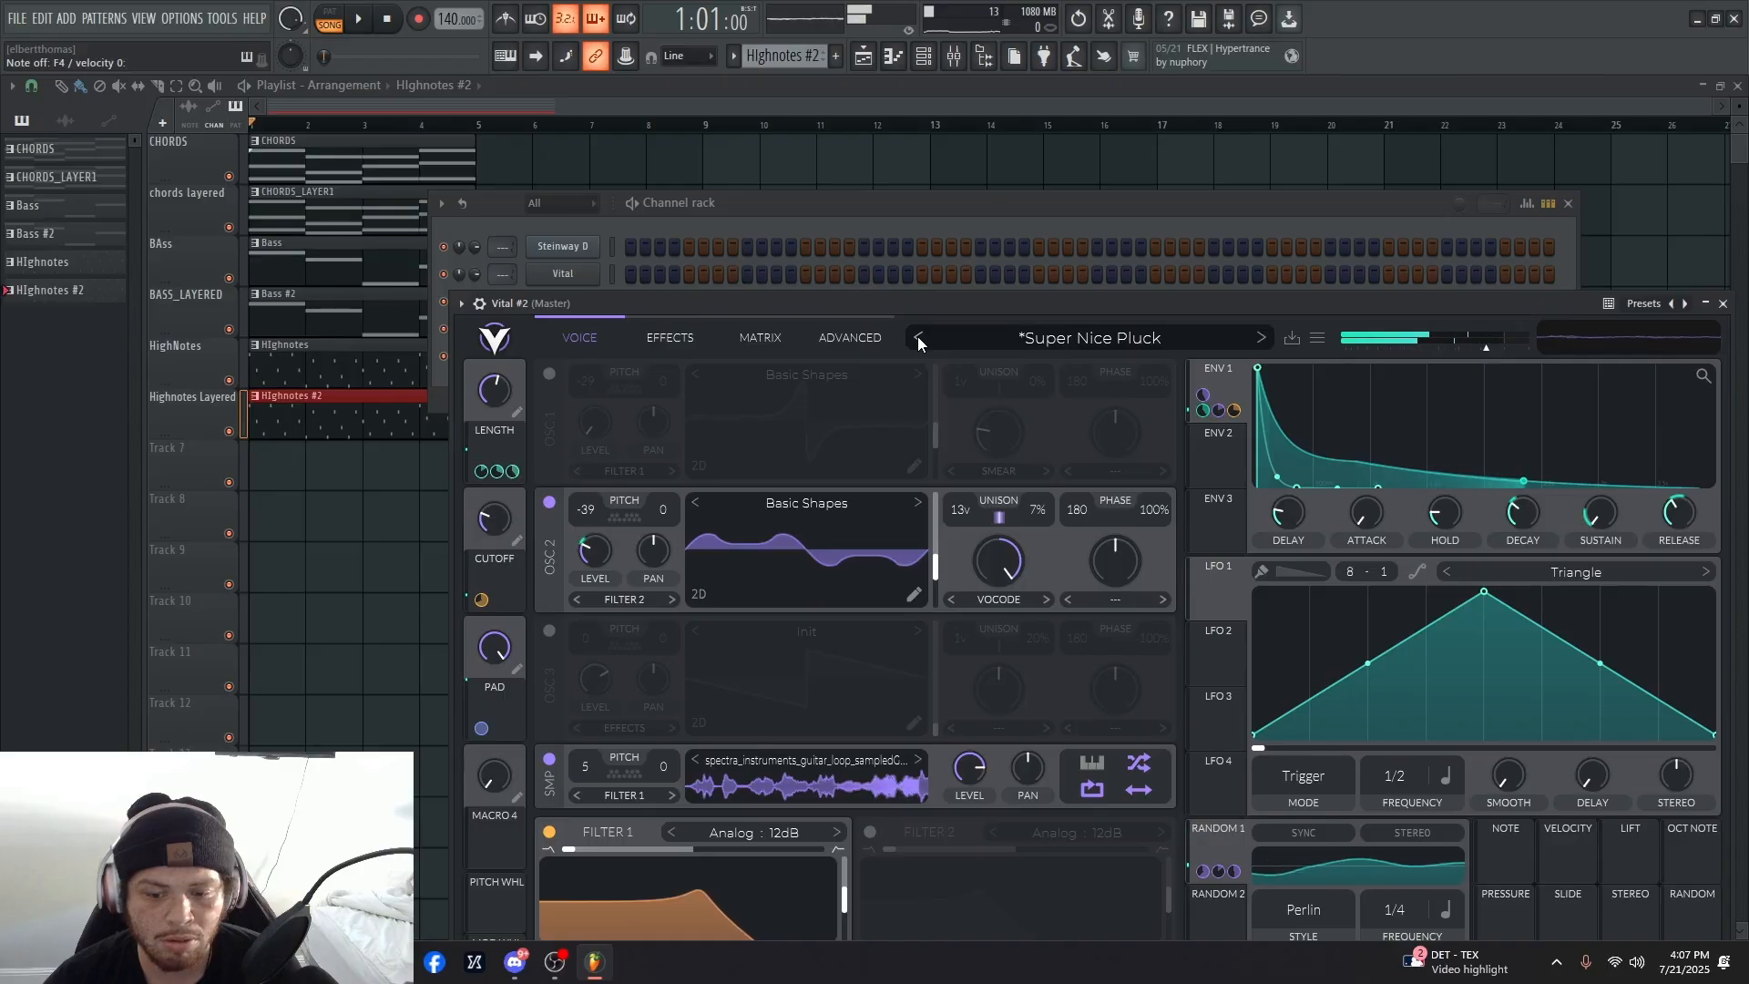
click(916, 337)
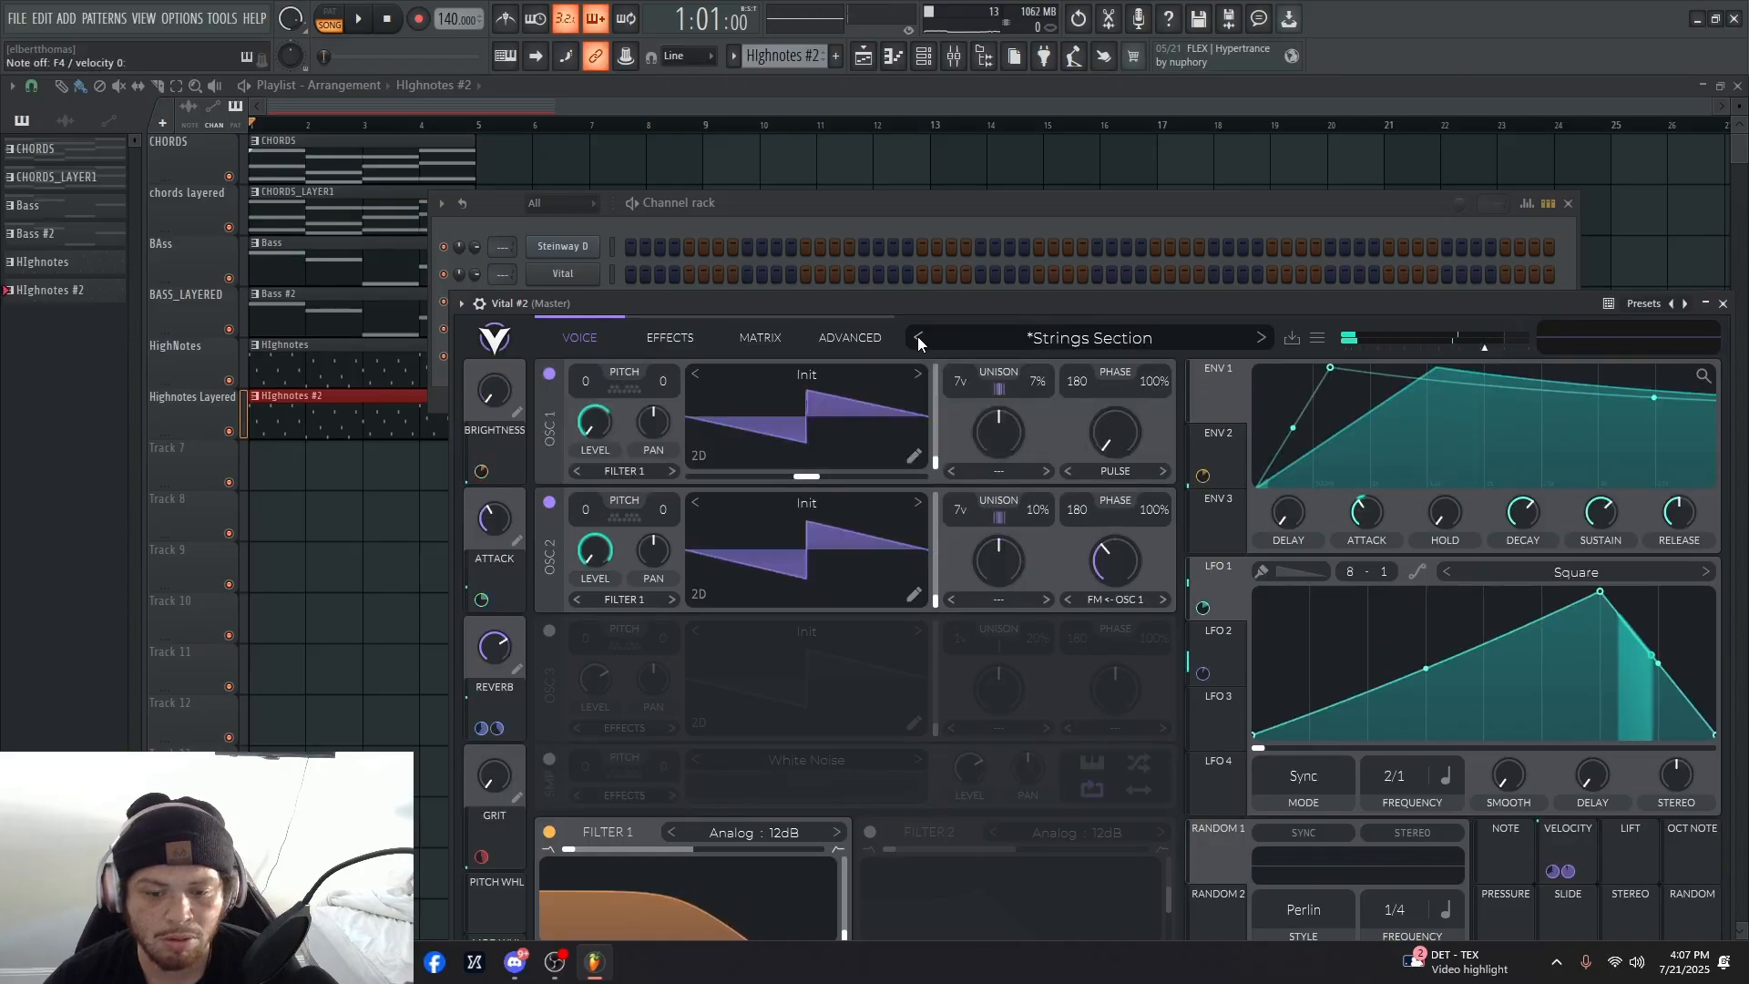
click(917, 337)
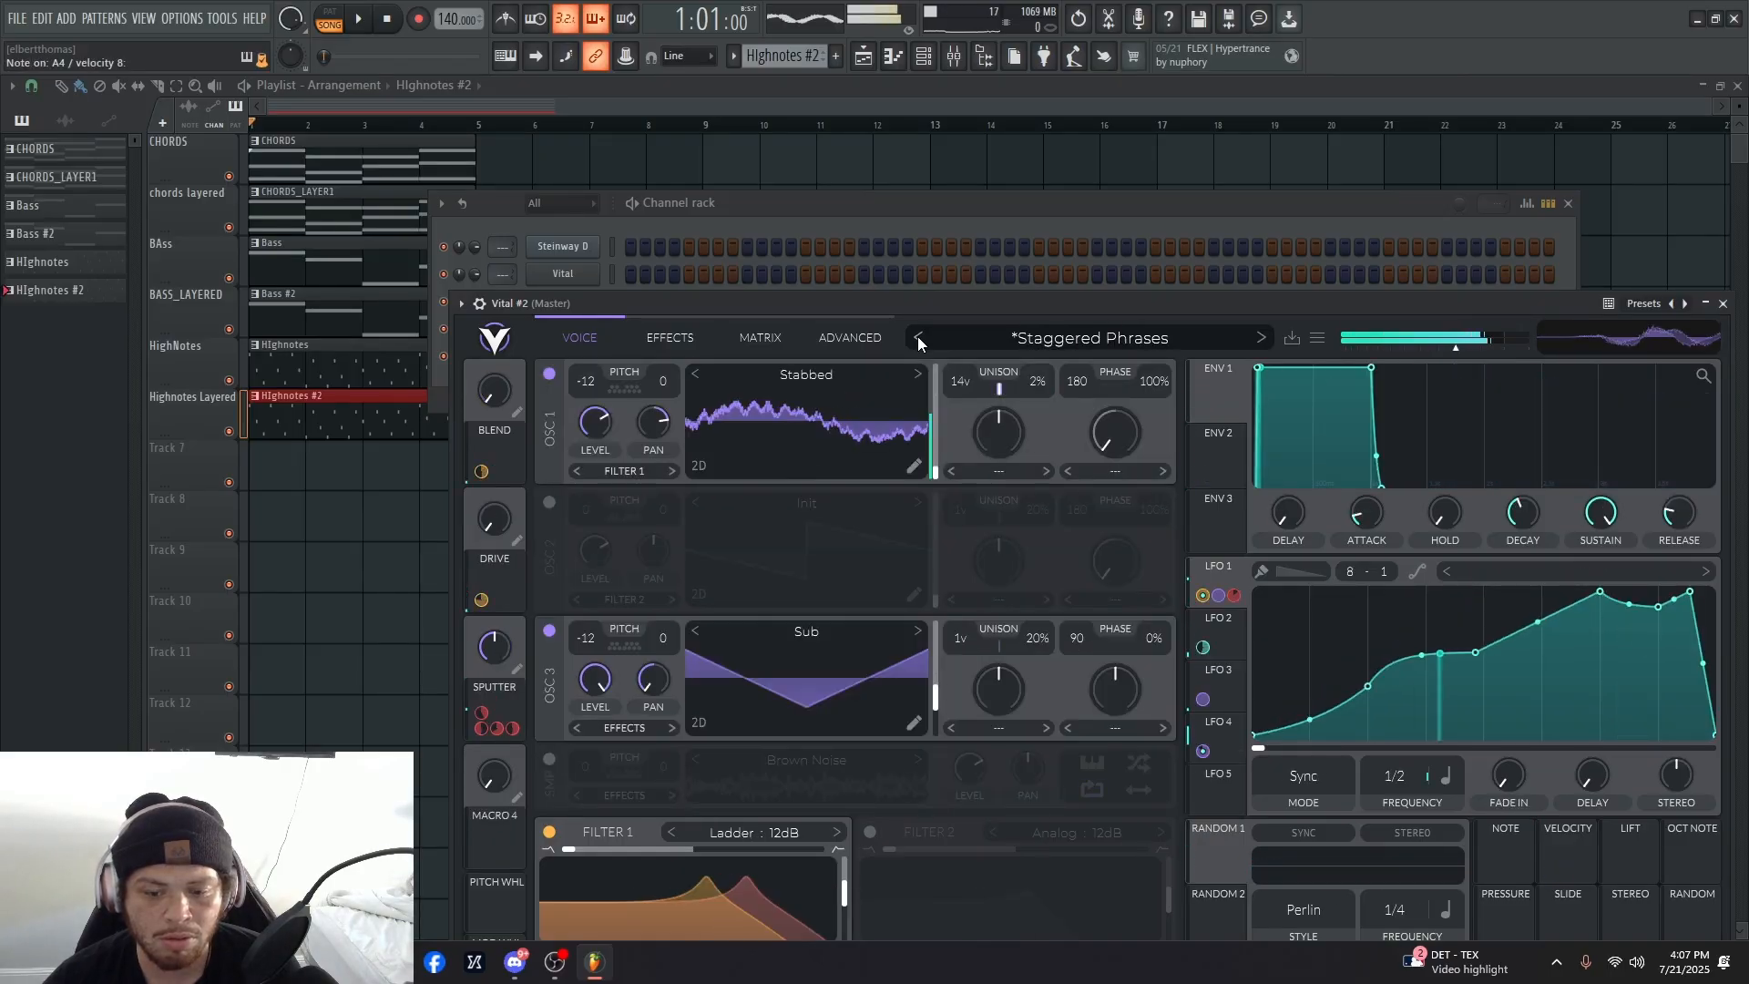
click(917, 337)
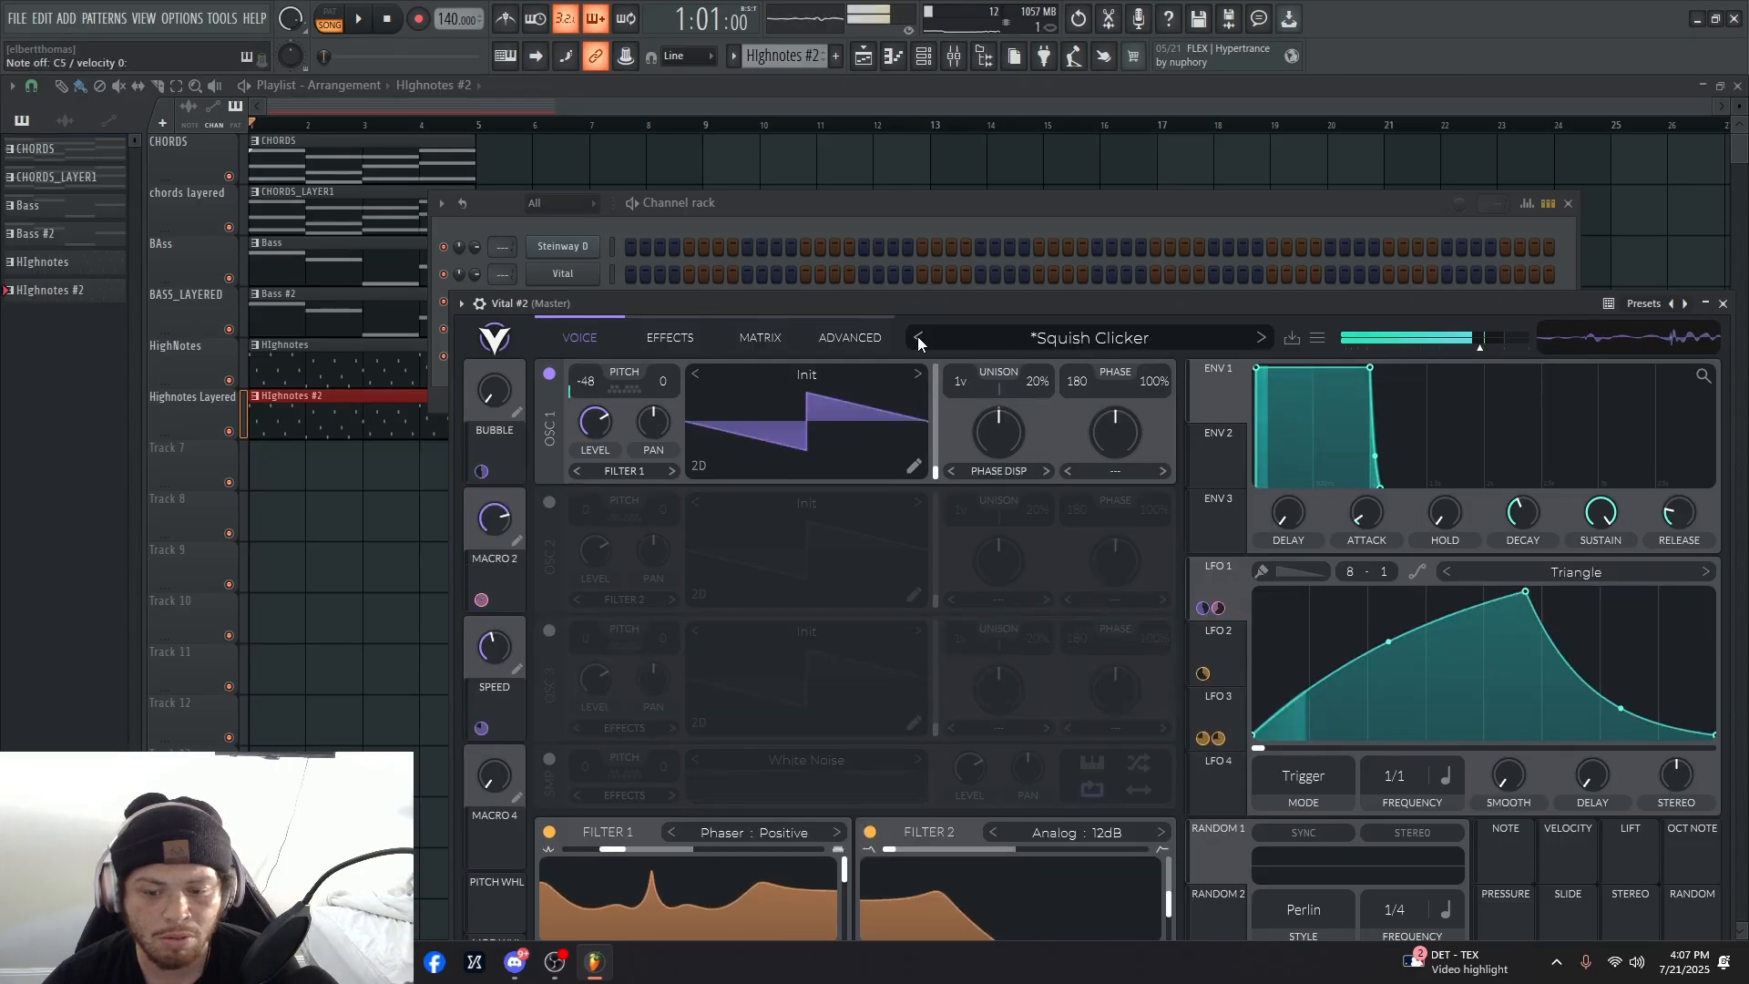
click(917, 337)
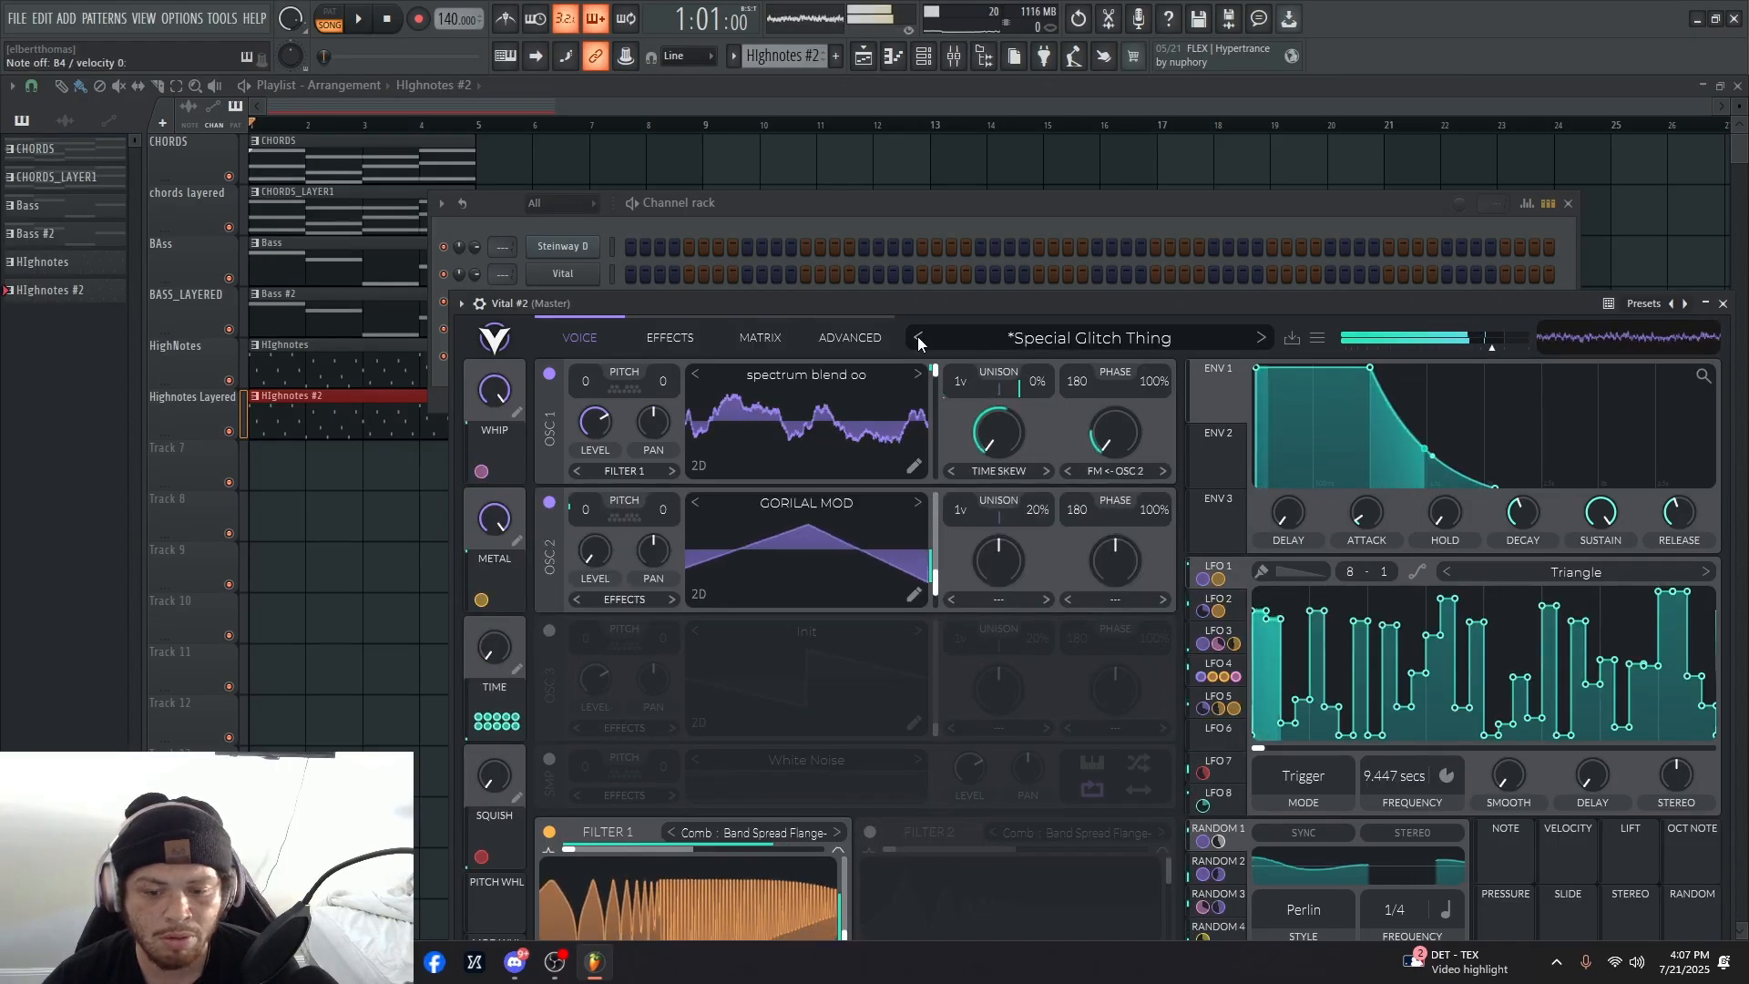
click(916, 337)
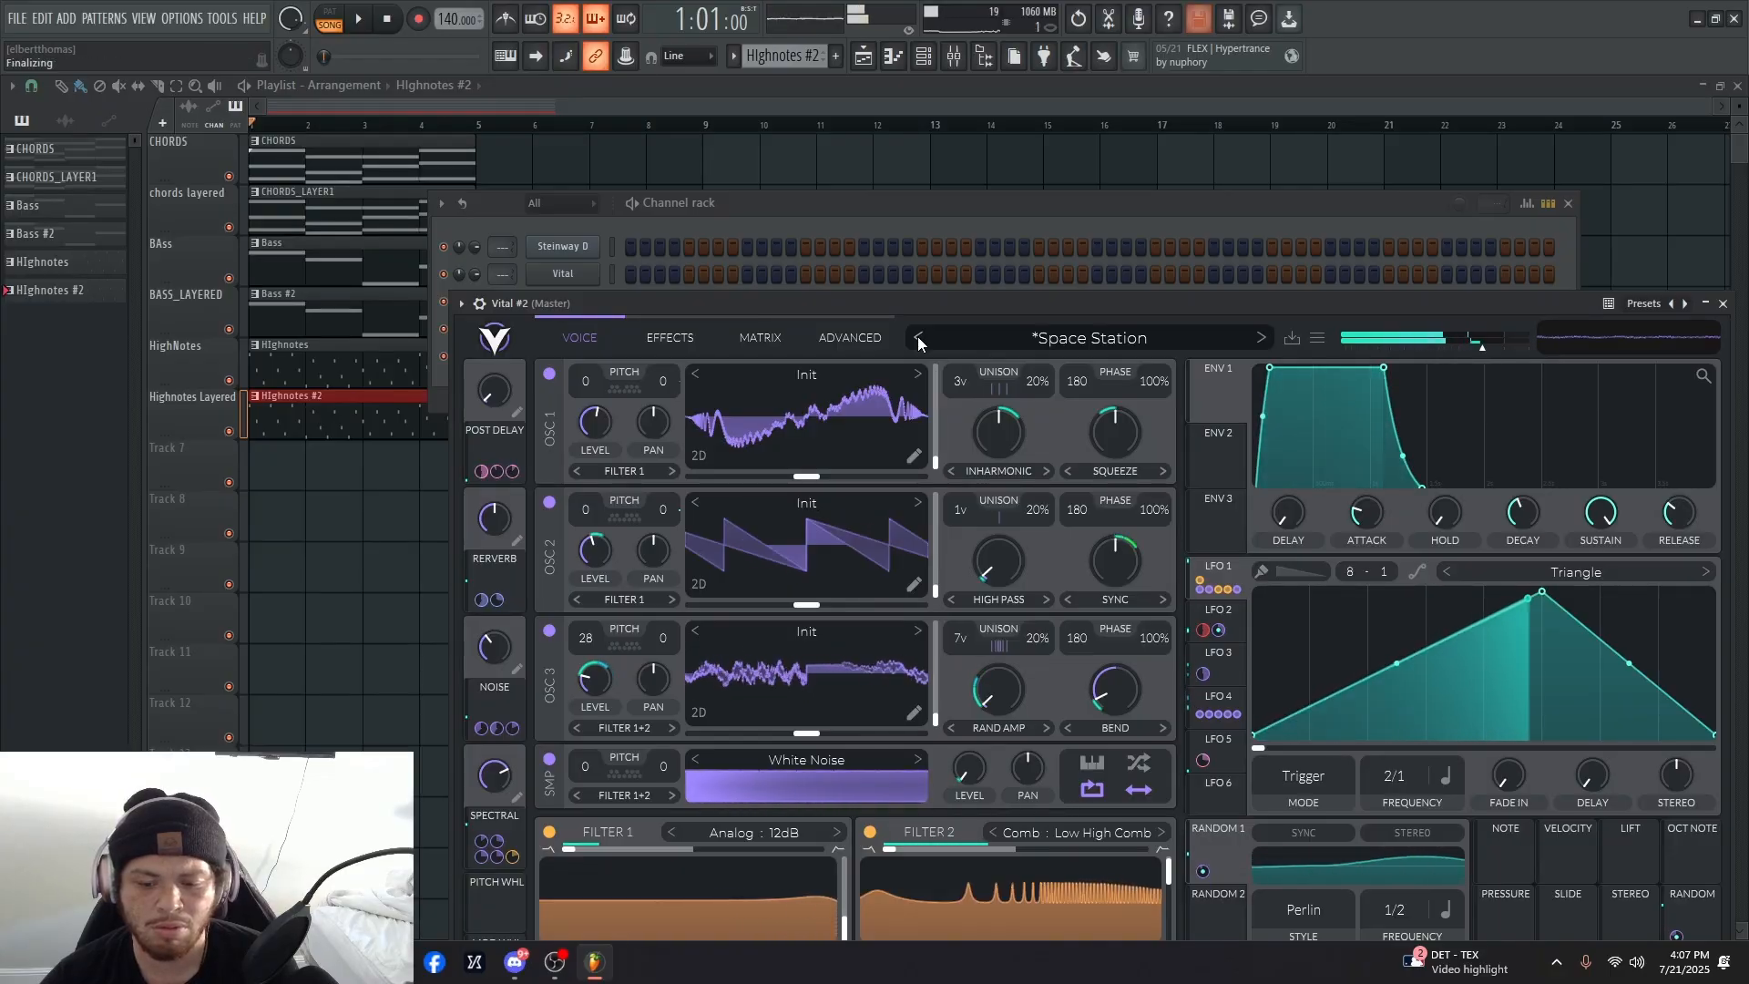
click(917, 337)
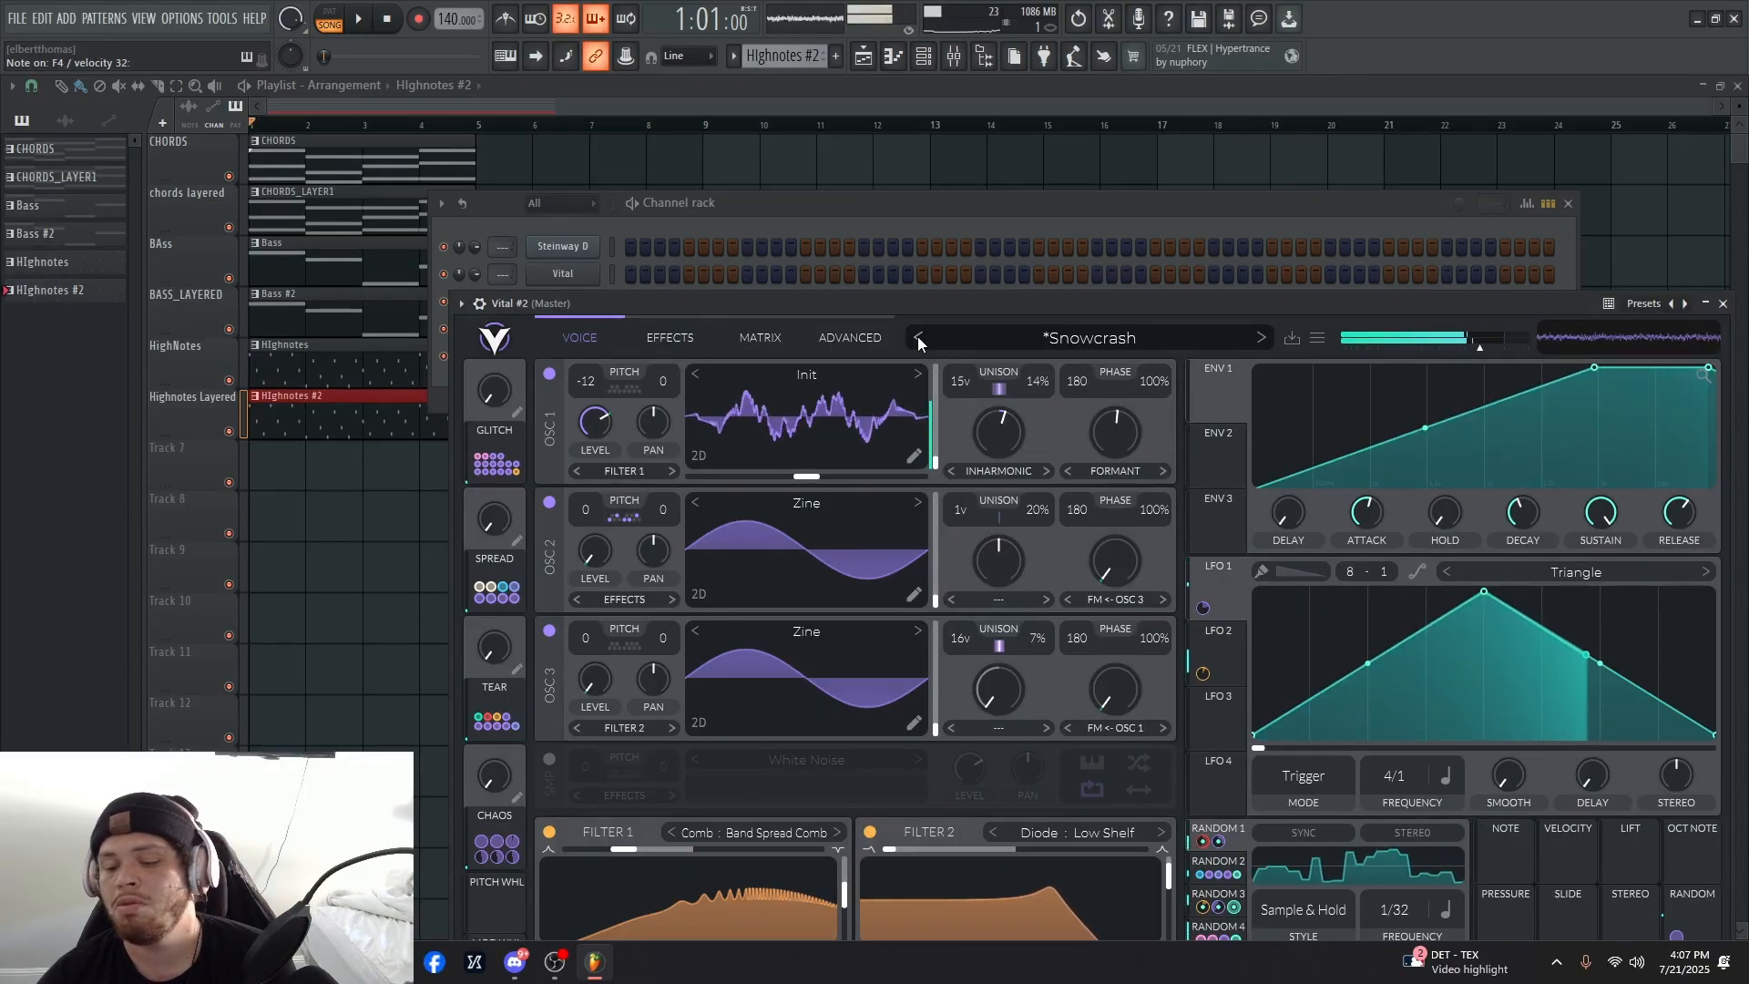
click(917, 338)
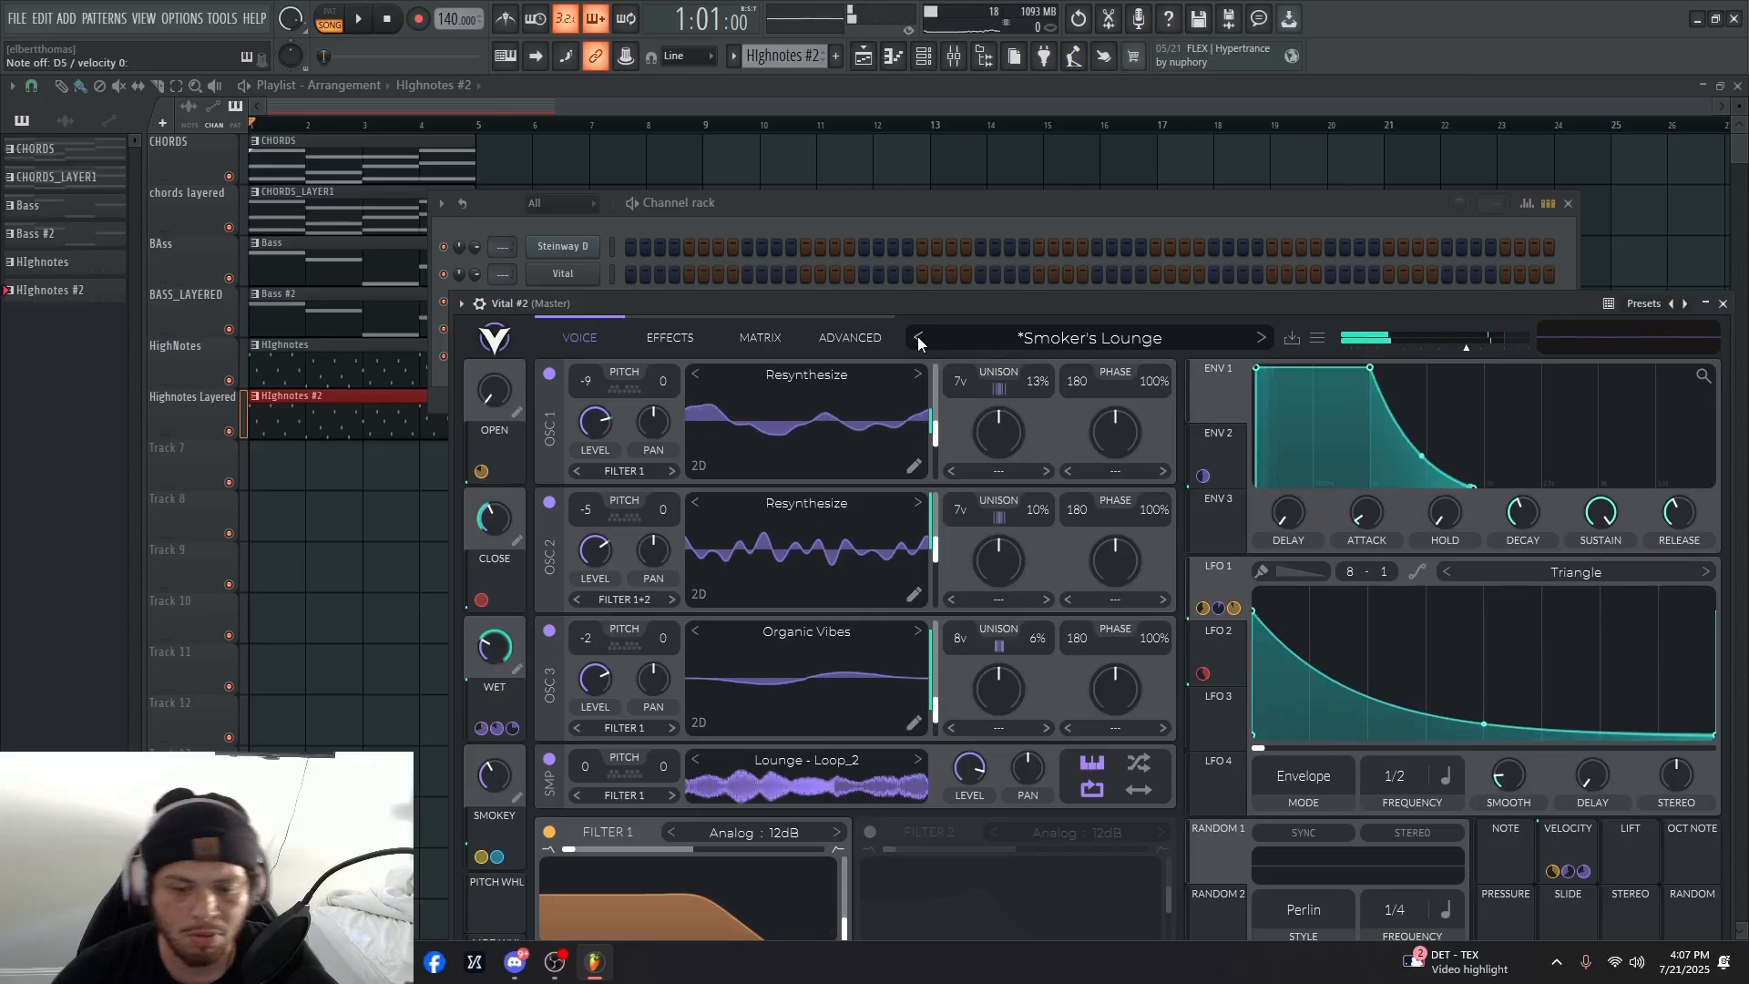
click(918, 339)
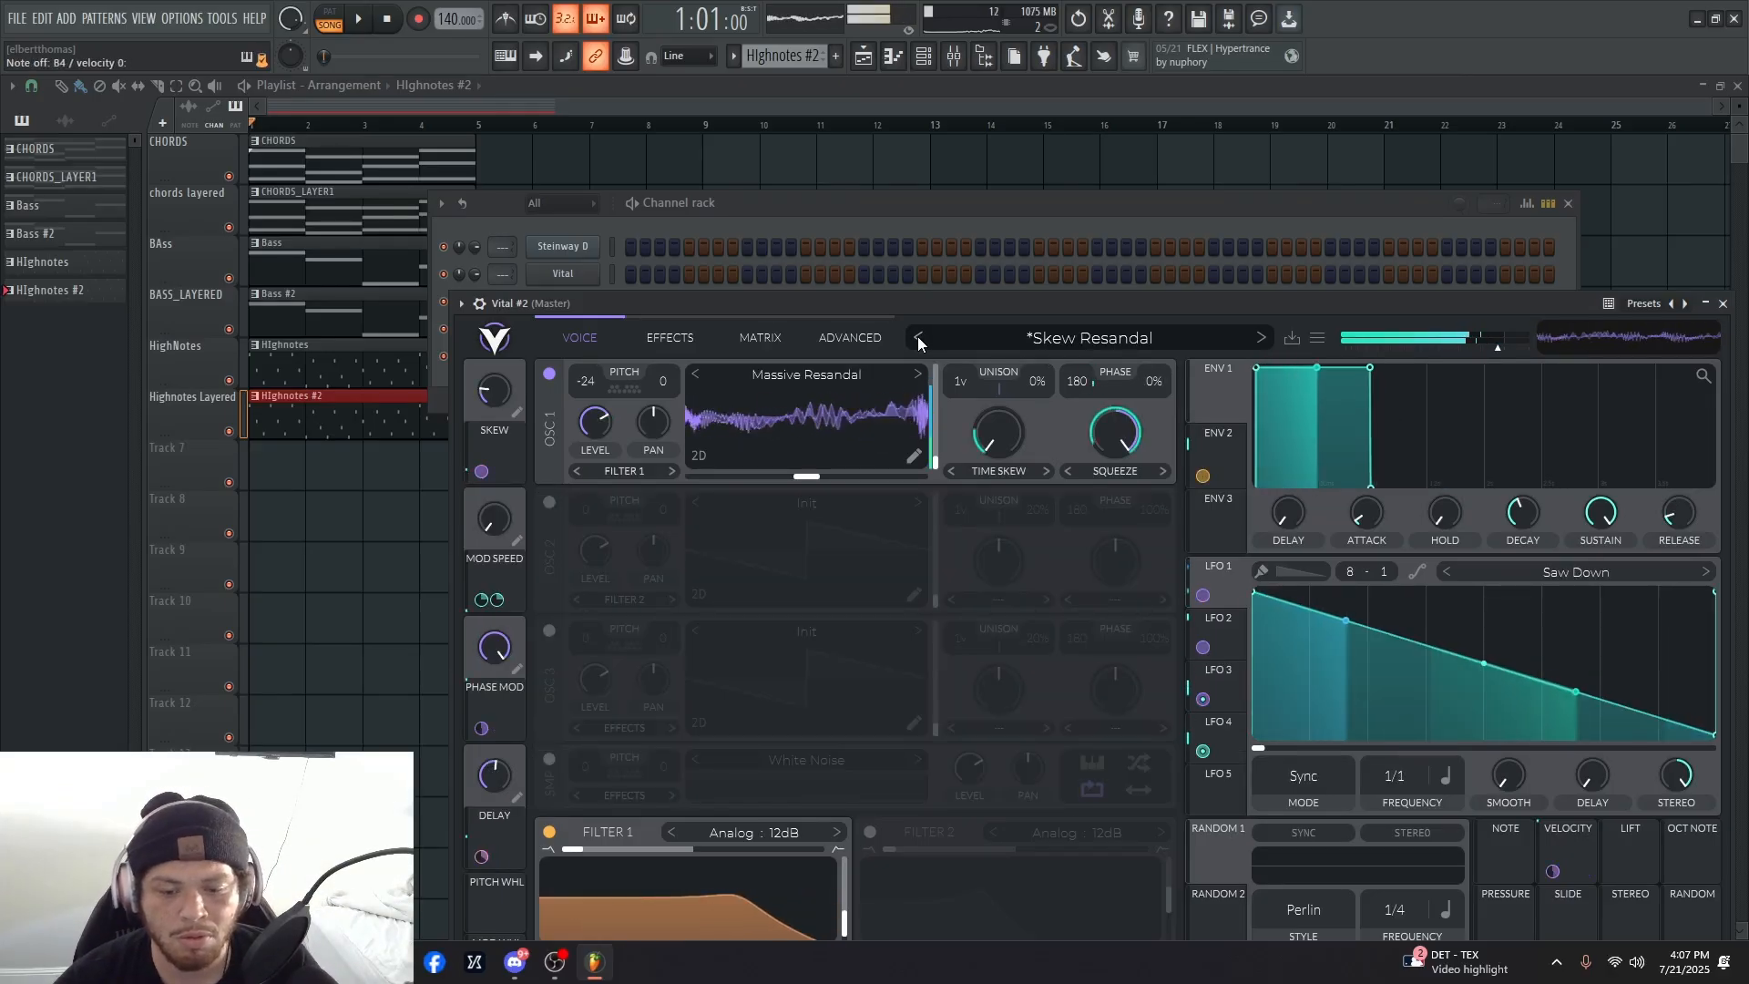
click(918, 339)
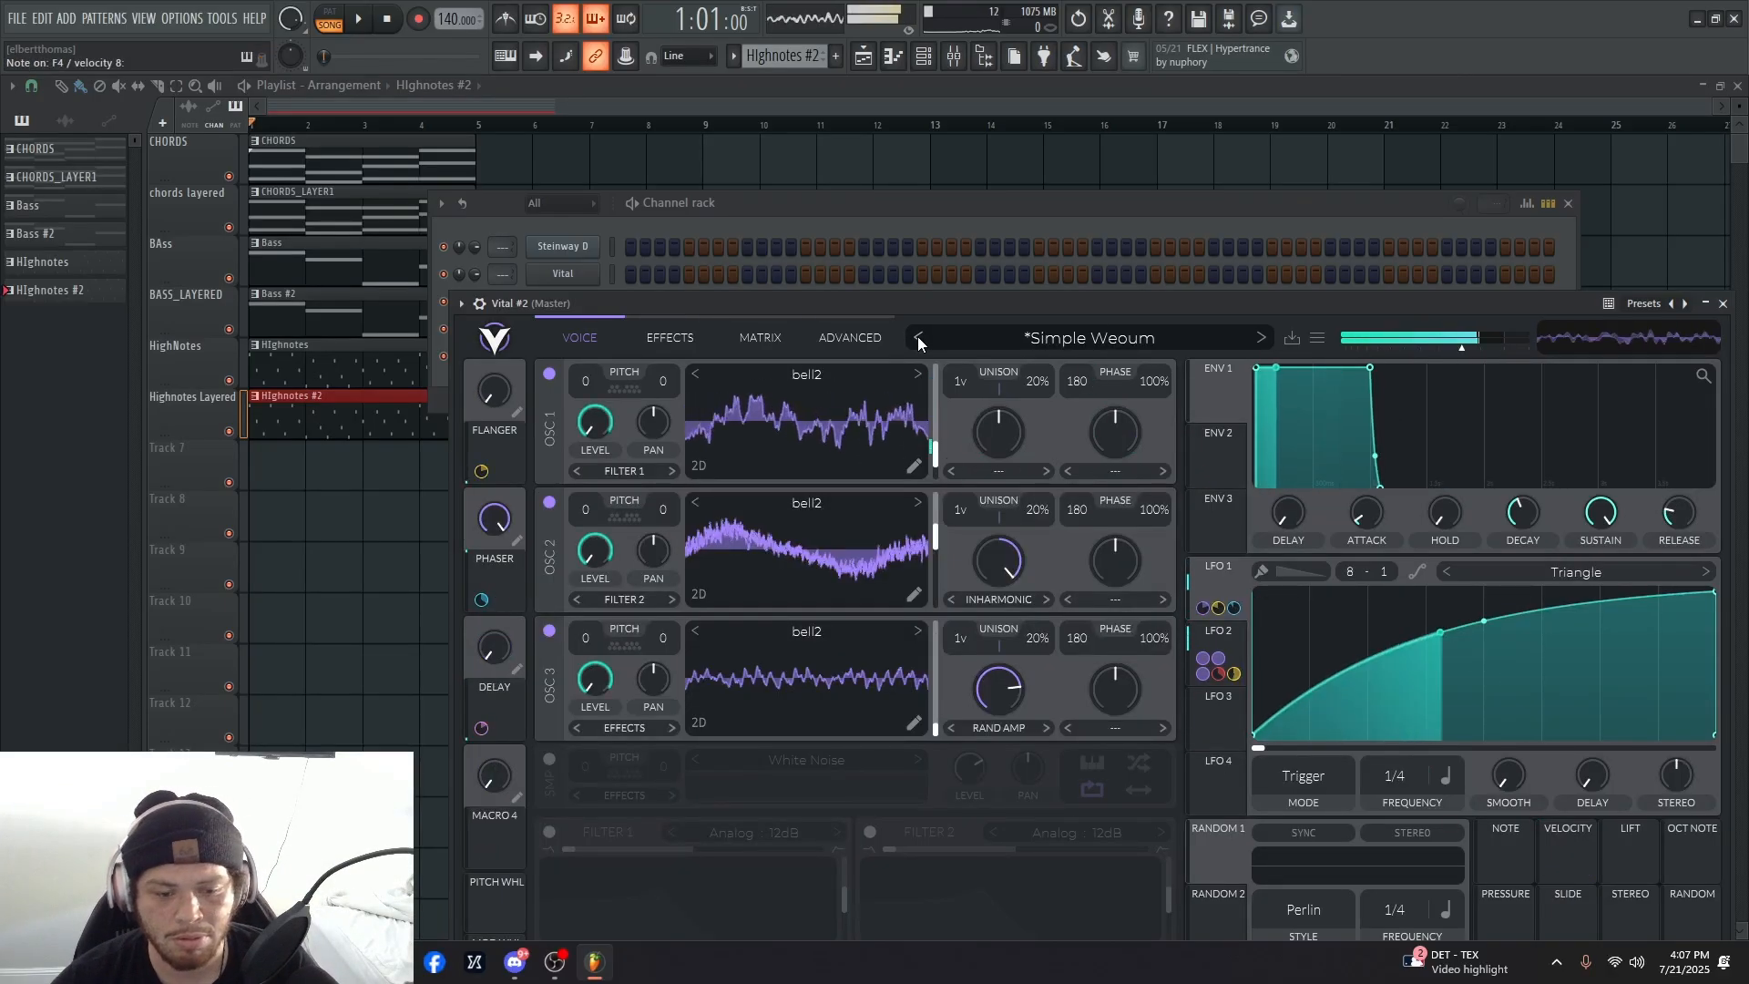
click(918, 339)
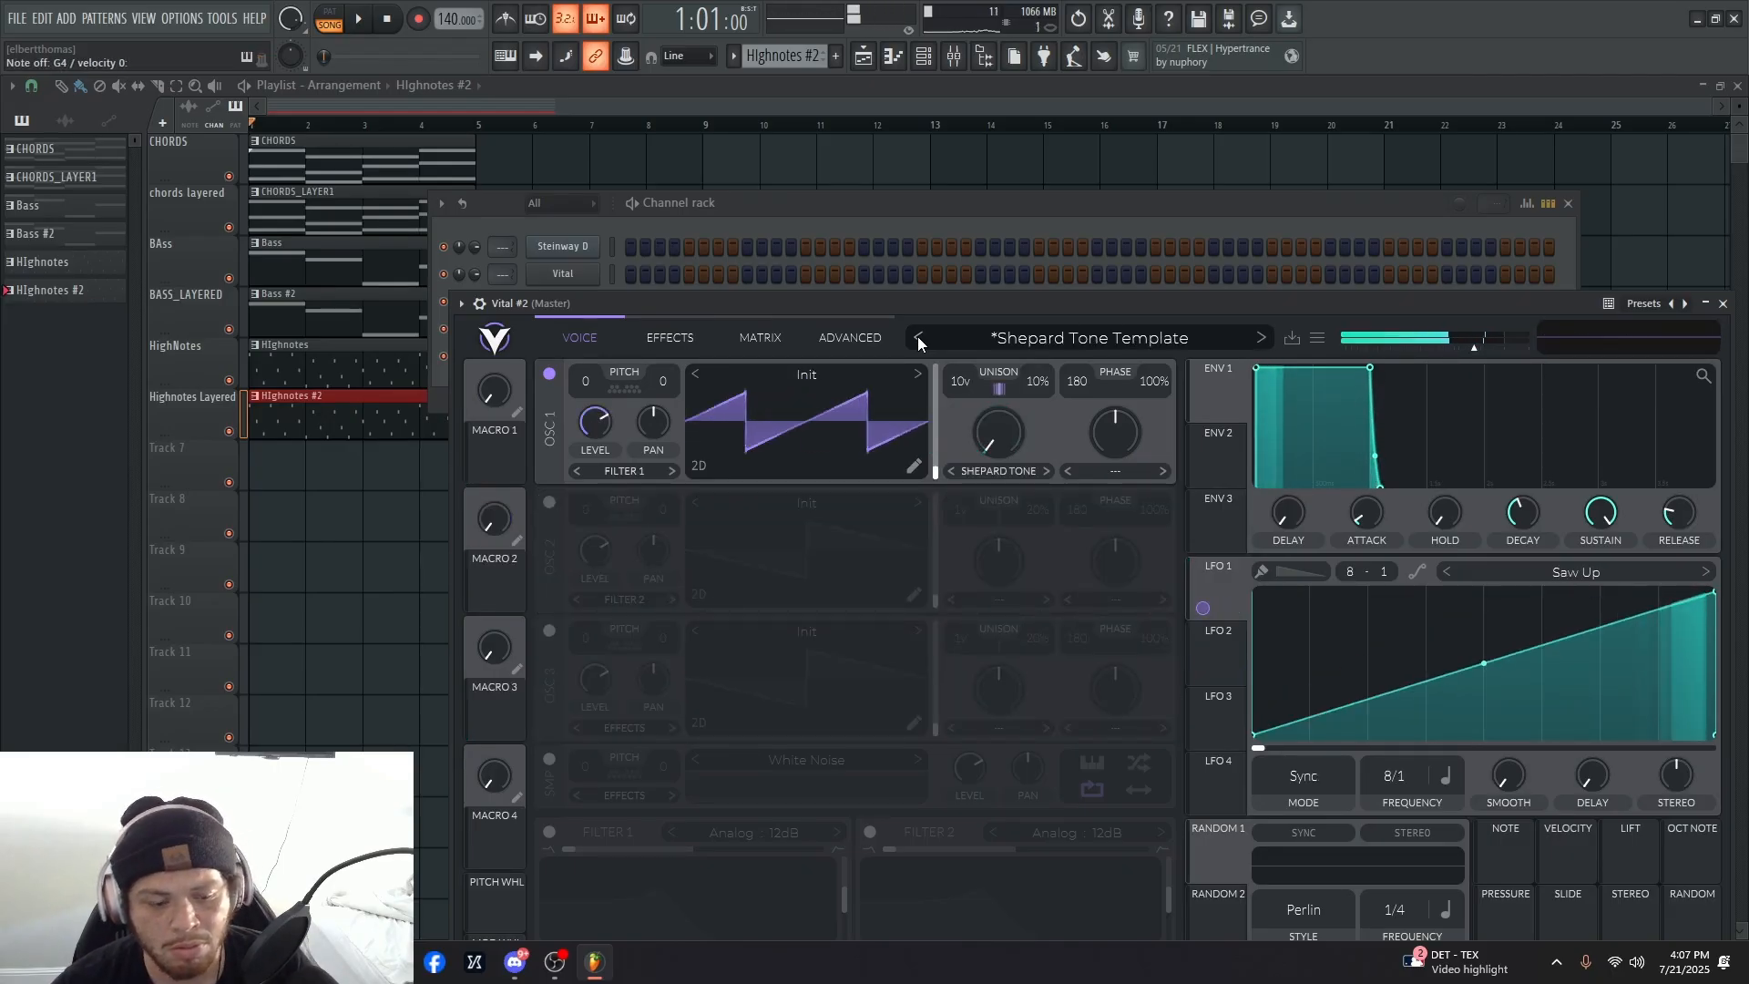
key(Escape)
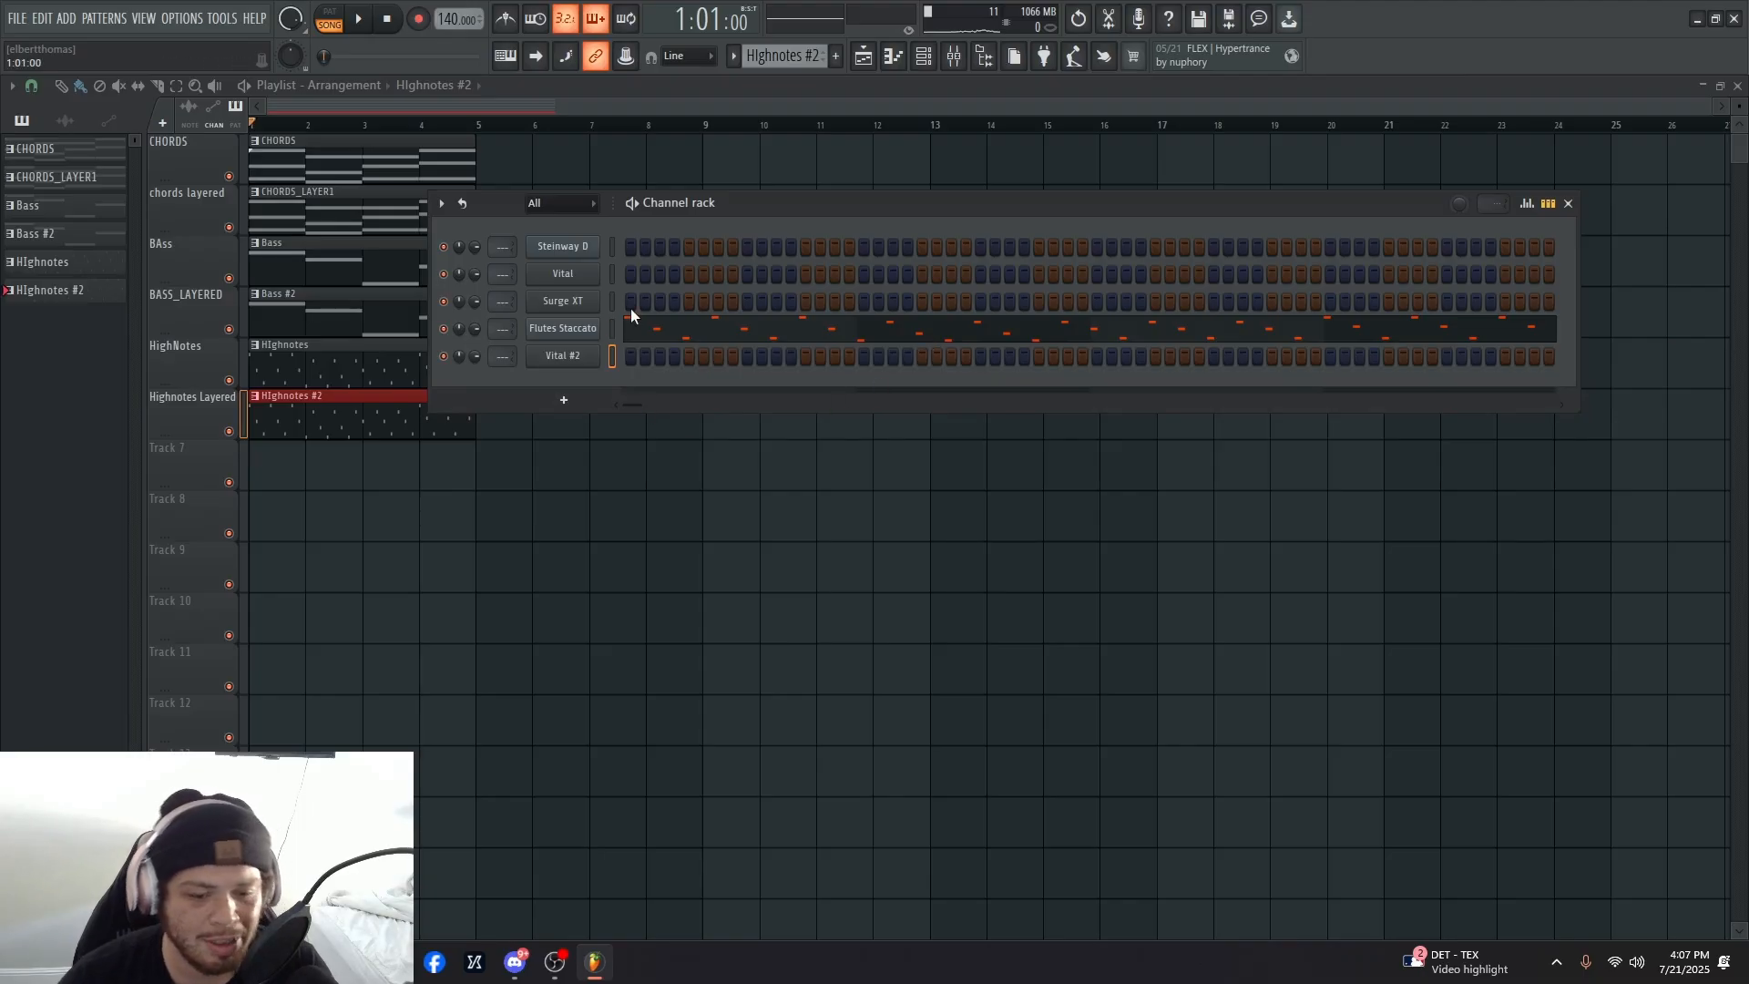
- Paste the copied high notes into the Vital #2 channel and cut them from the Flutes Staccato channel
click(613, 357)
key(ctrl+v)
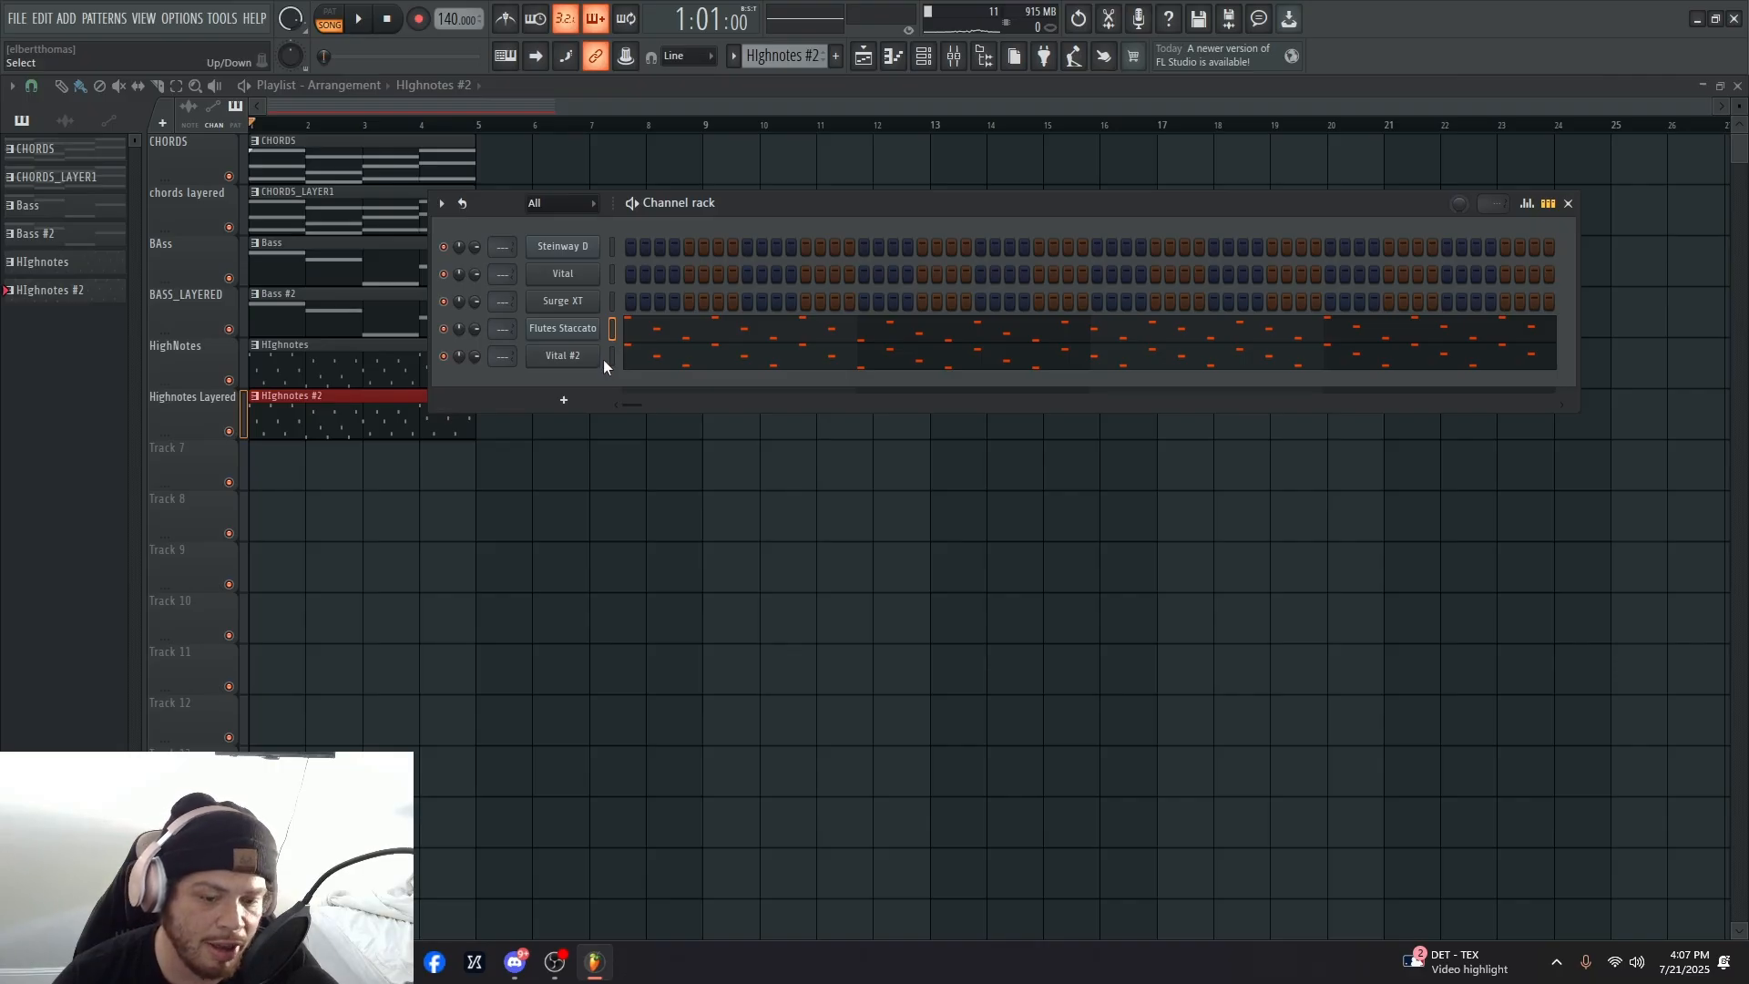
right_click(589, 335)
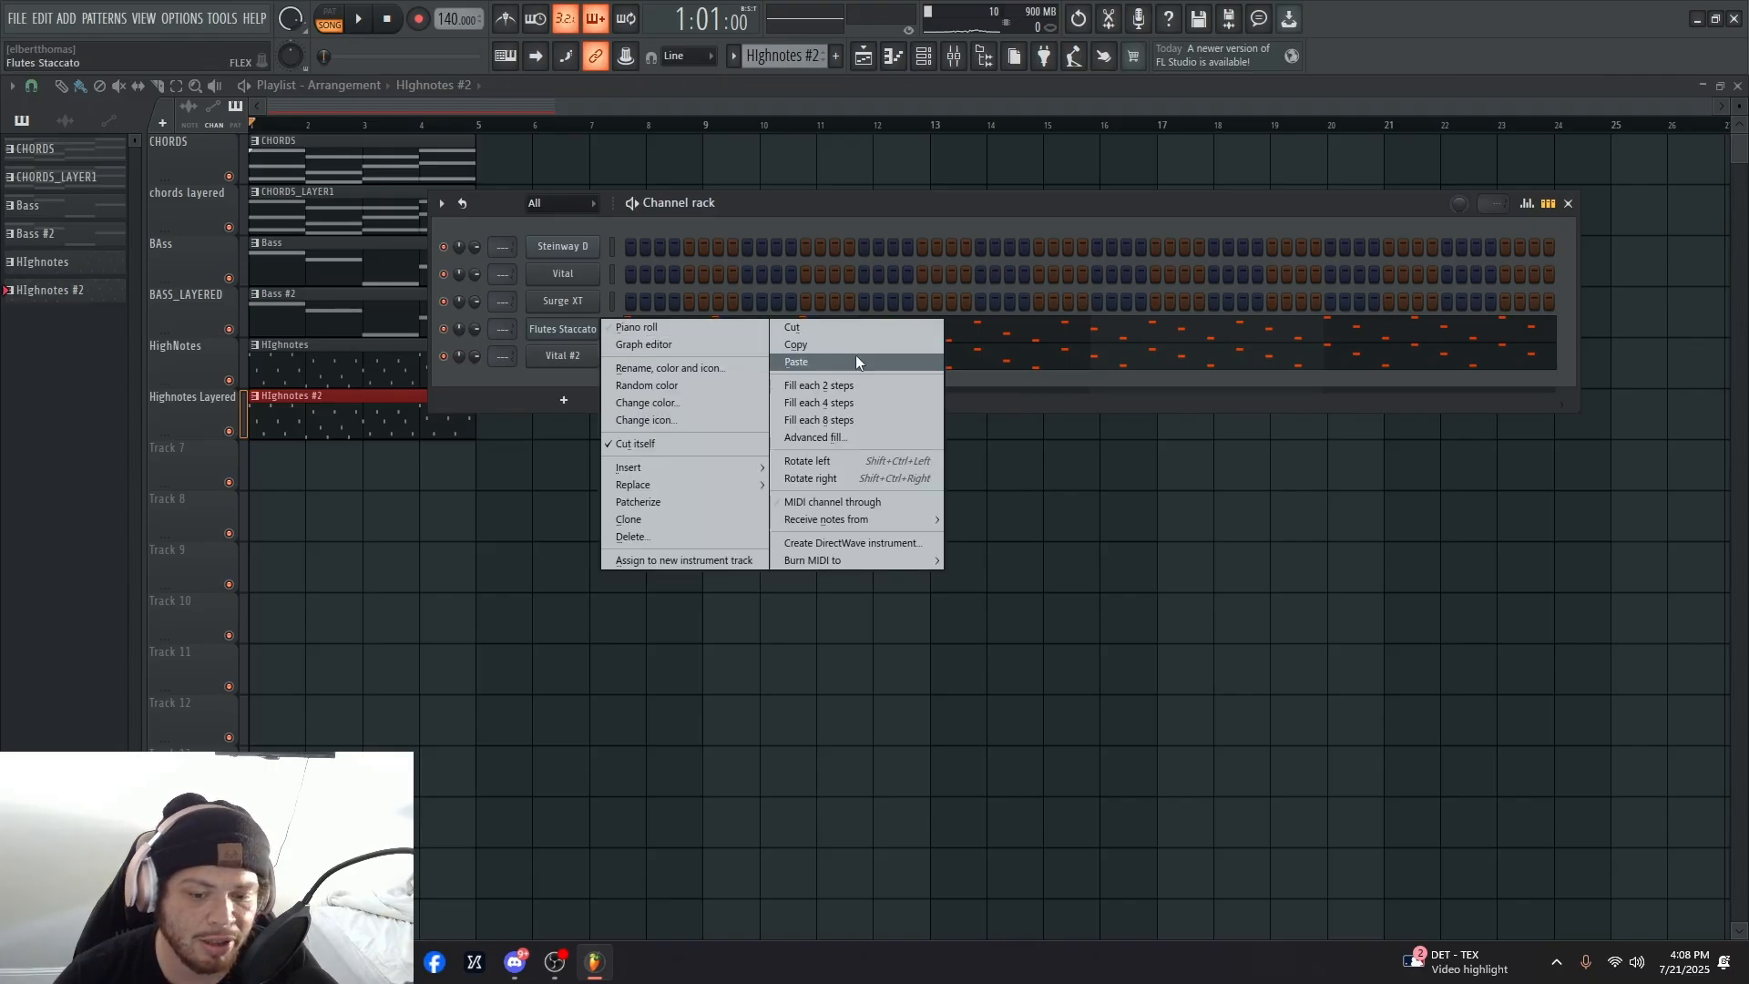
click(793, 327)
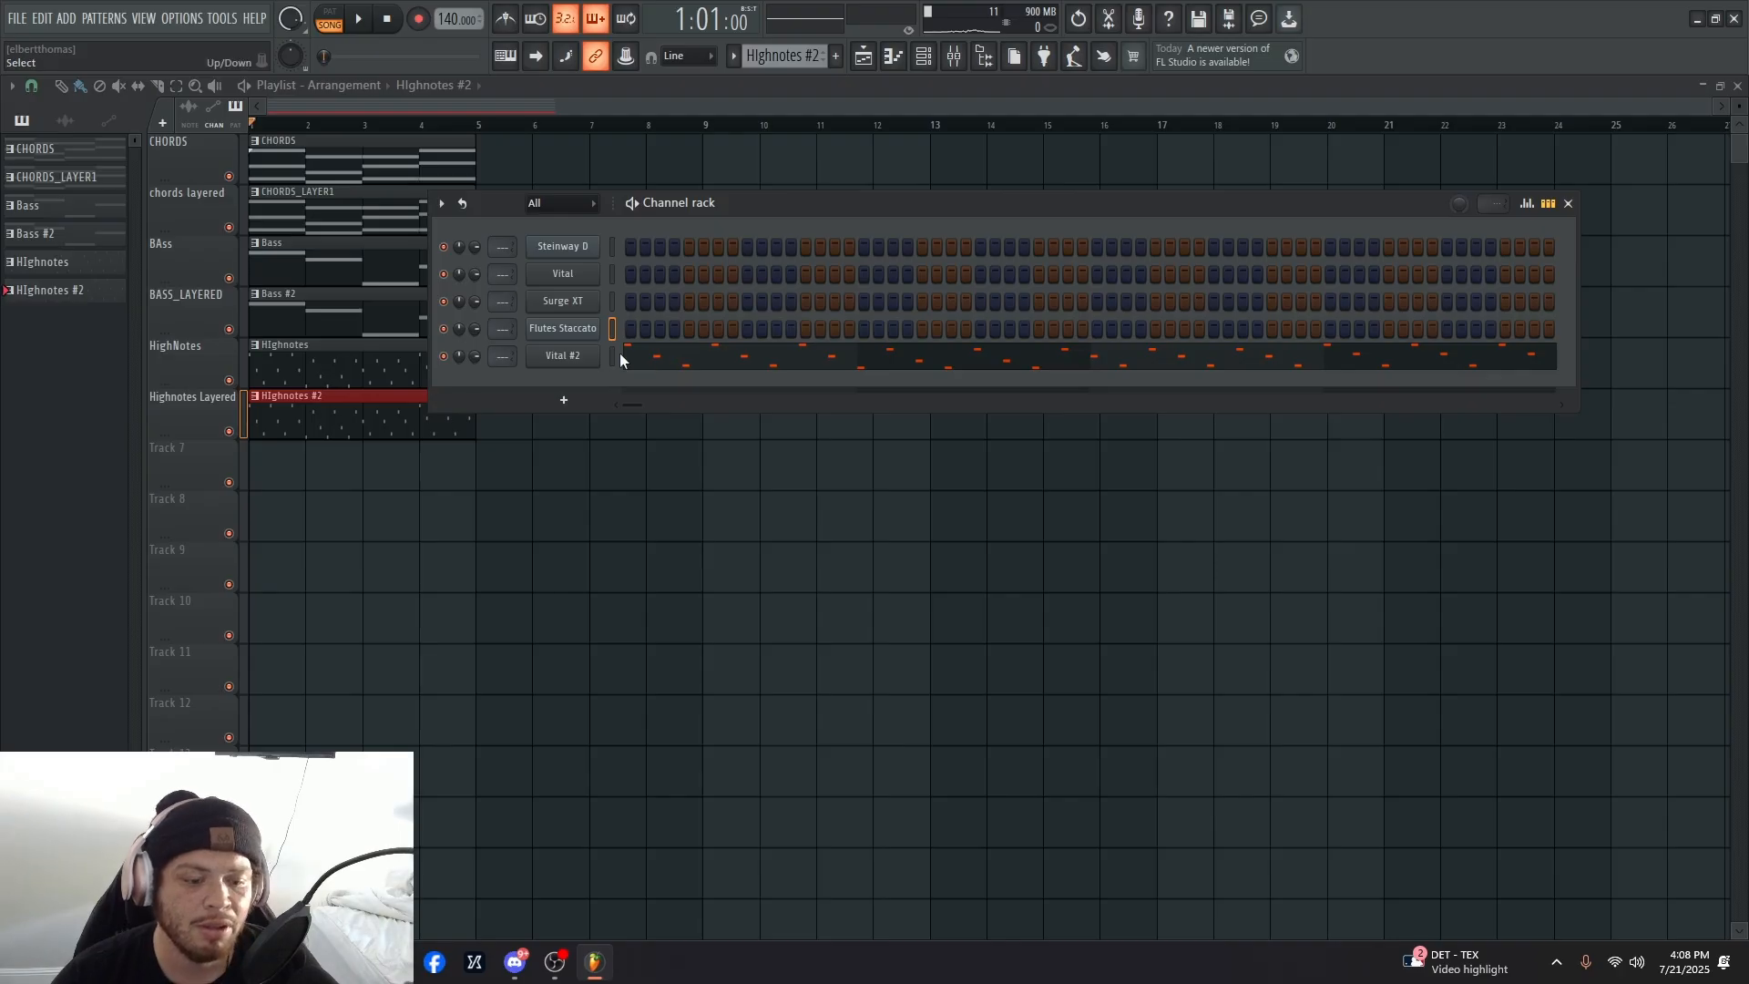
- Play the arrangement while stepping Vital #2 backwards through its presets from Touch Tone to Text To Wavetable Template
key(space)
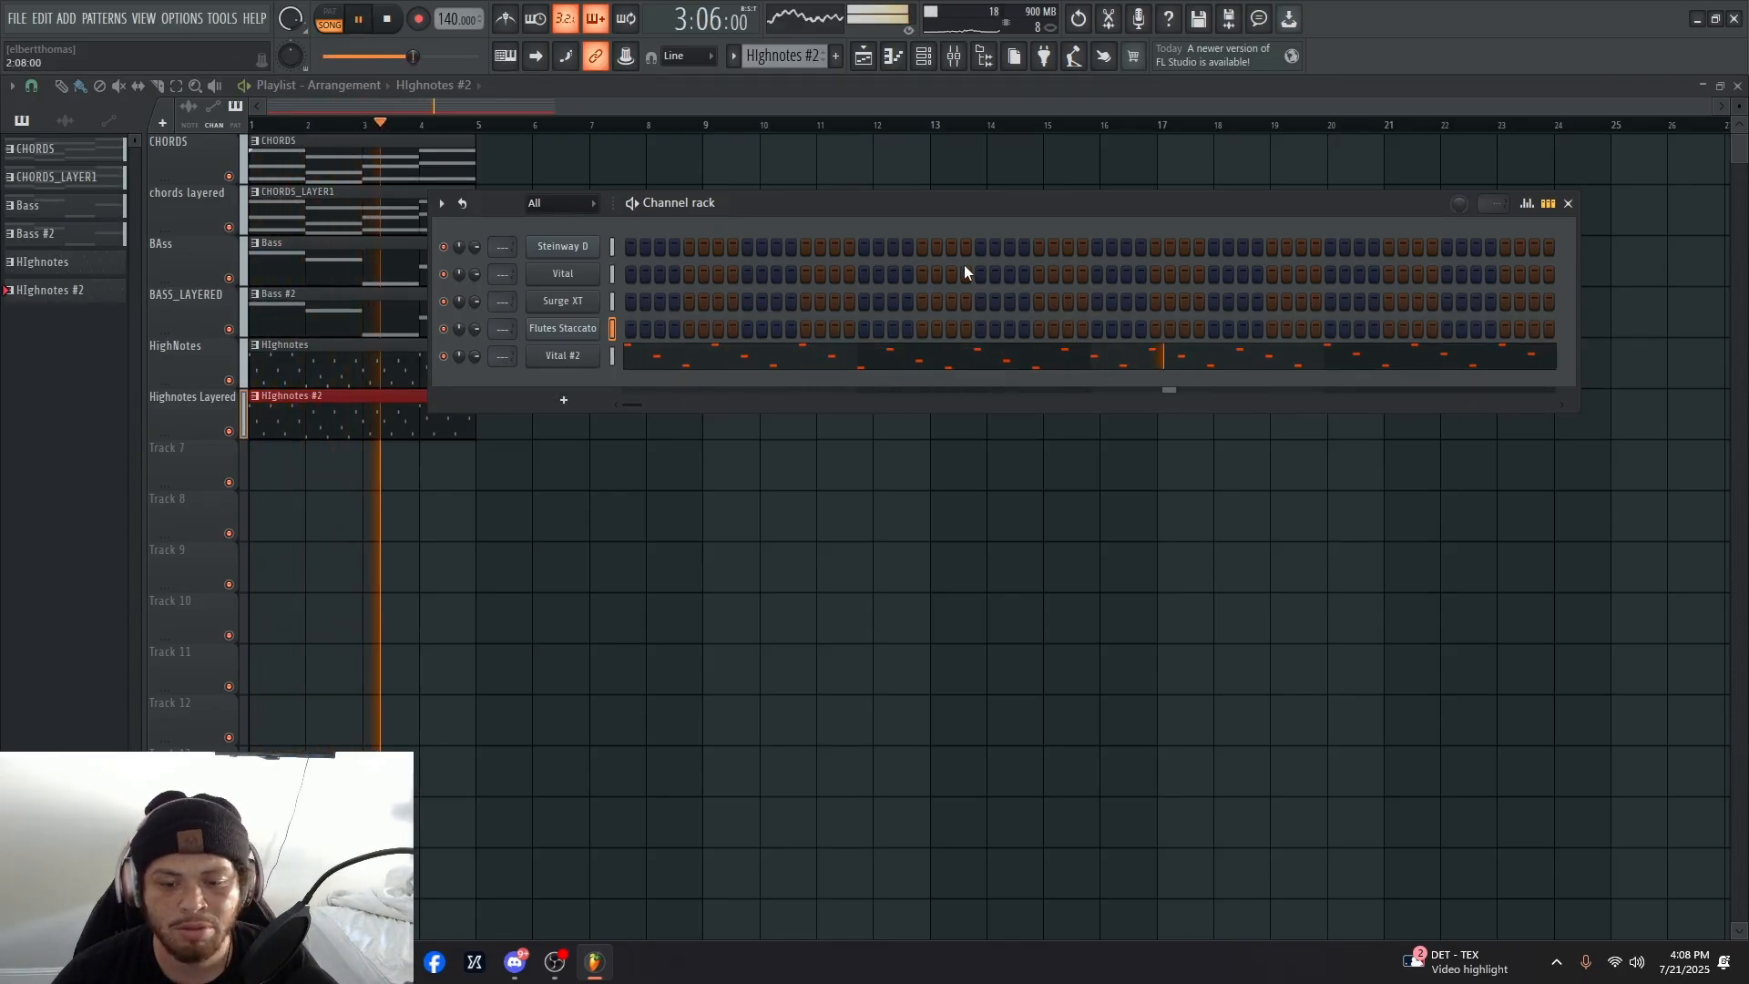
drag(991, 209, 933, 290)
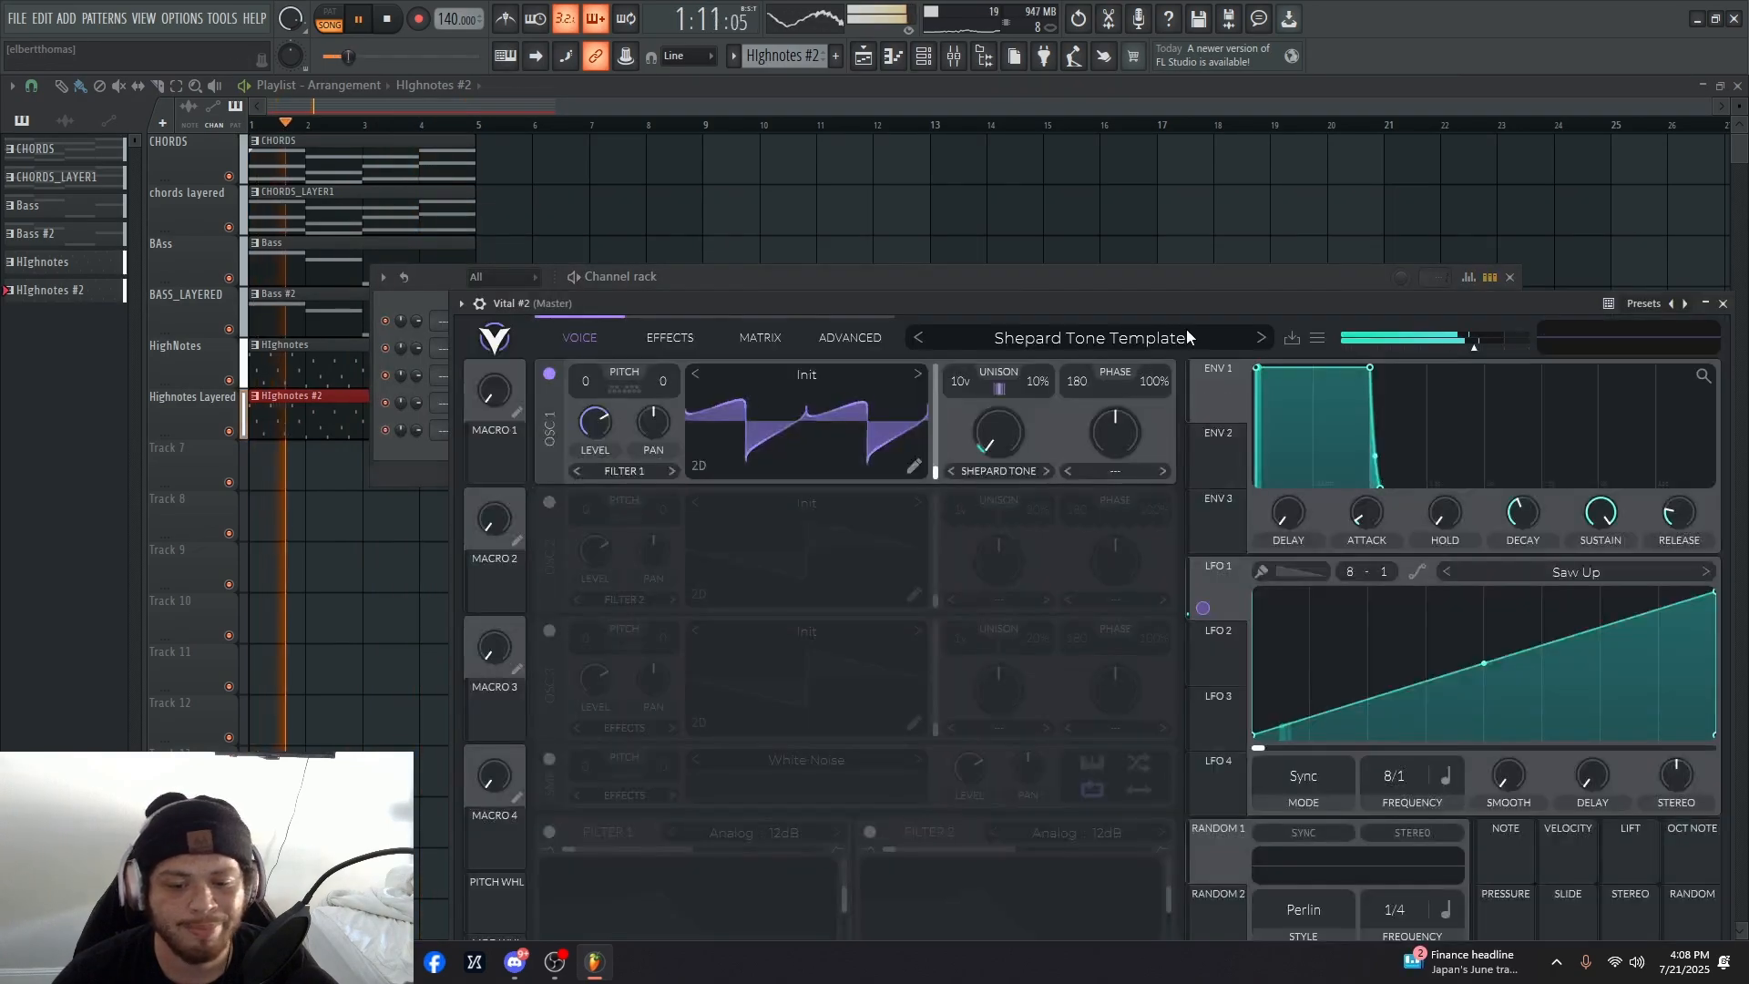
click(919, 339)
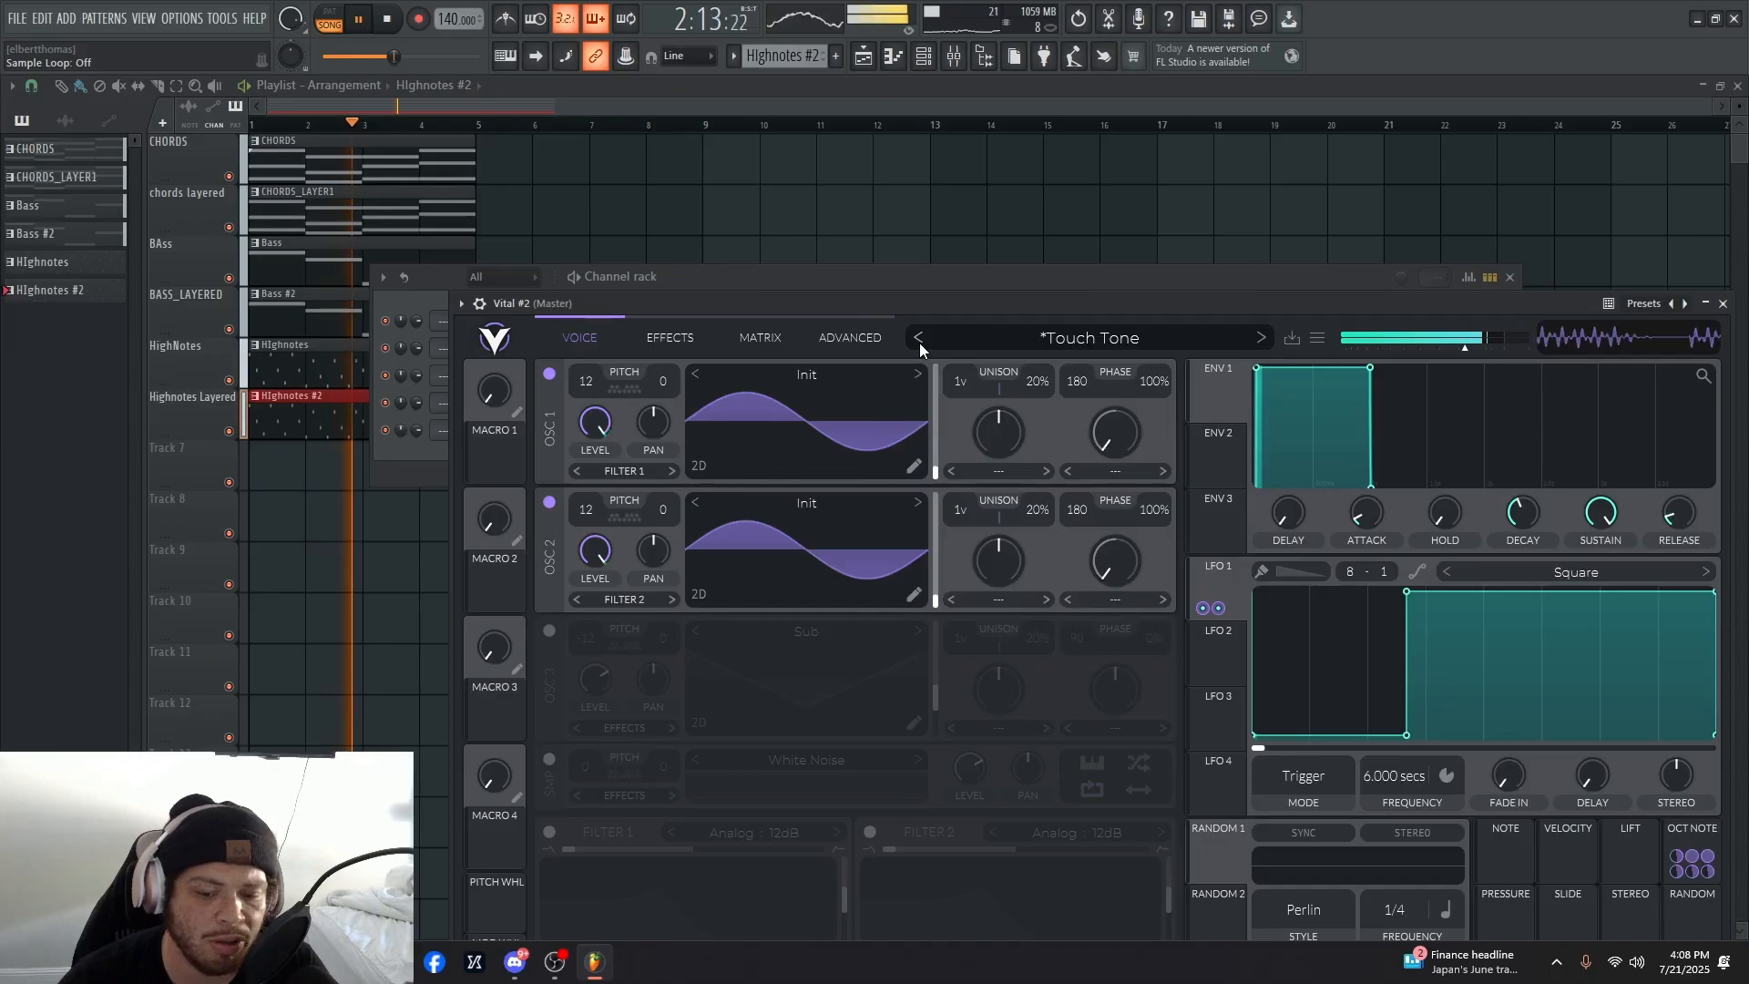
click(920, 338)
click(919, 338)
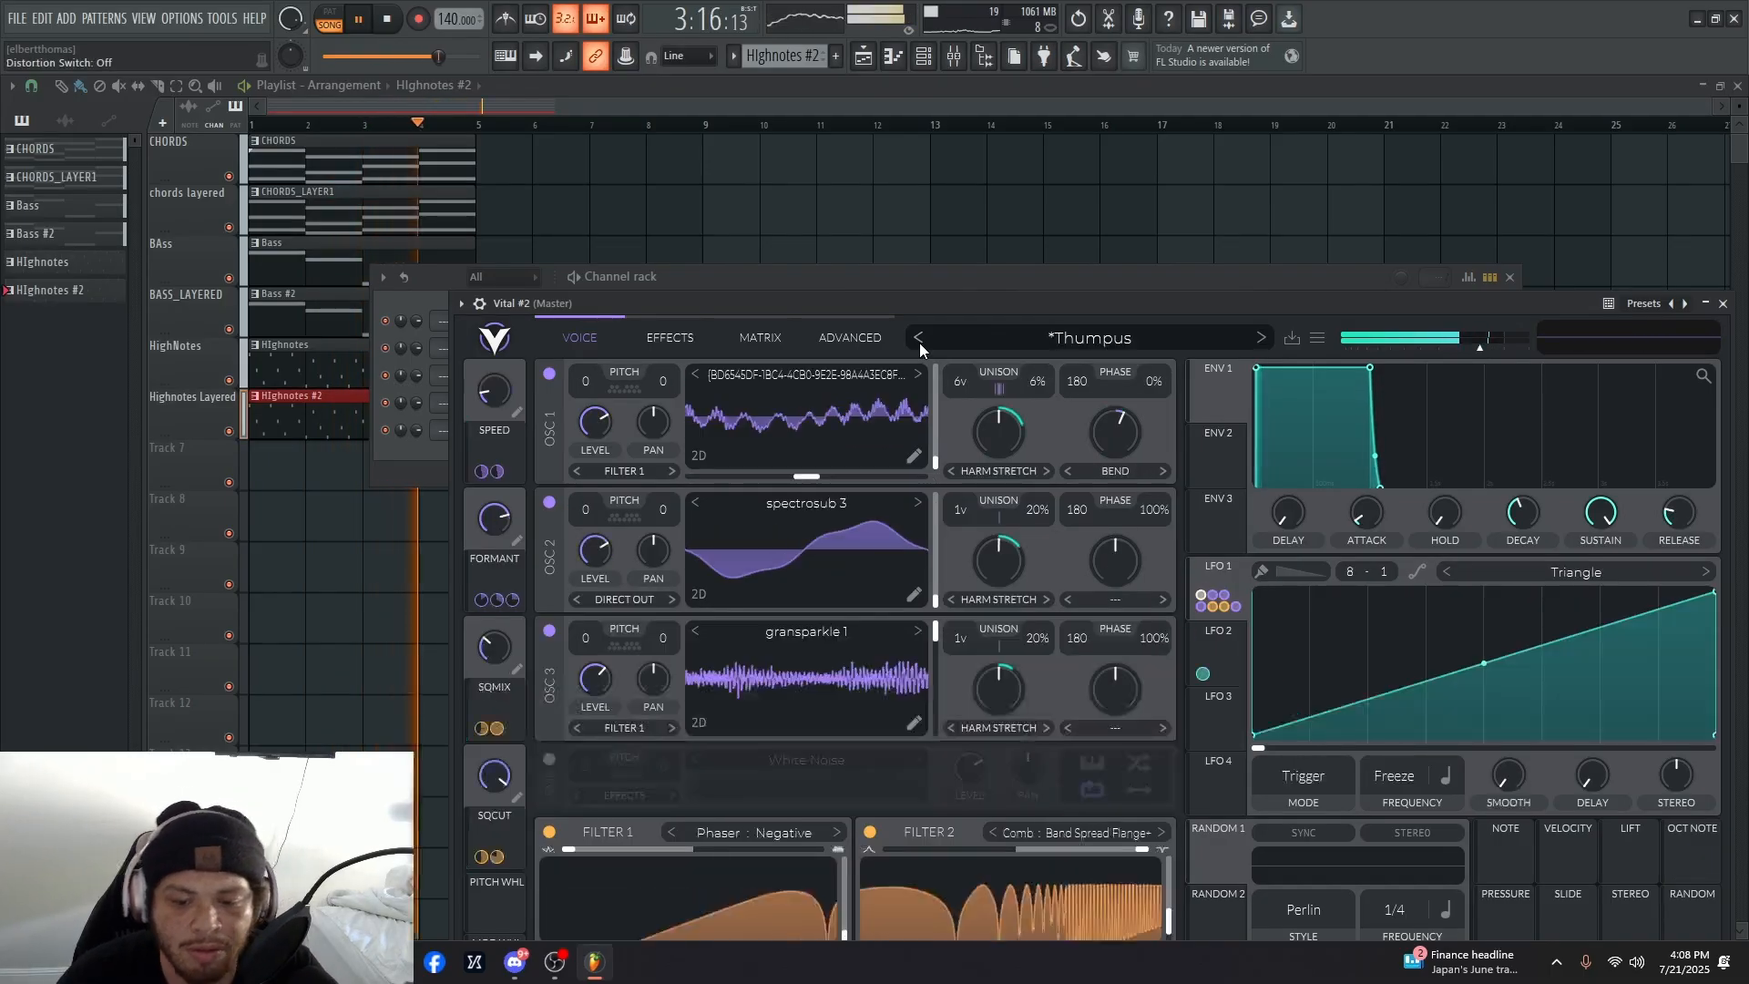
click(919, 339)
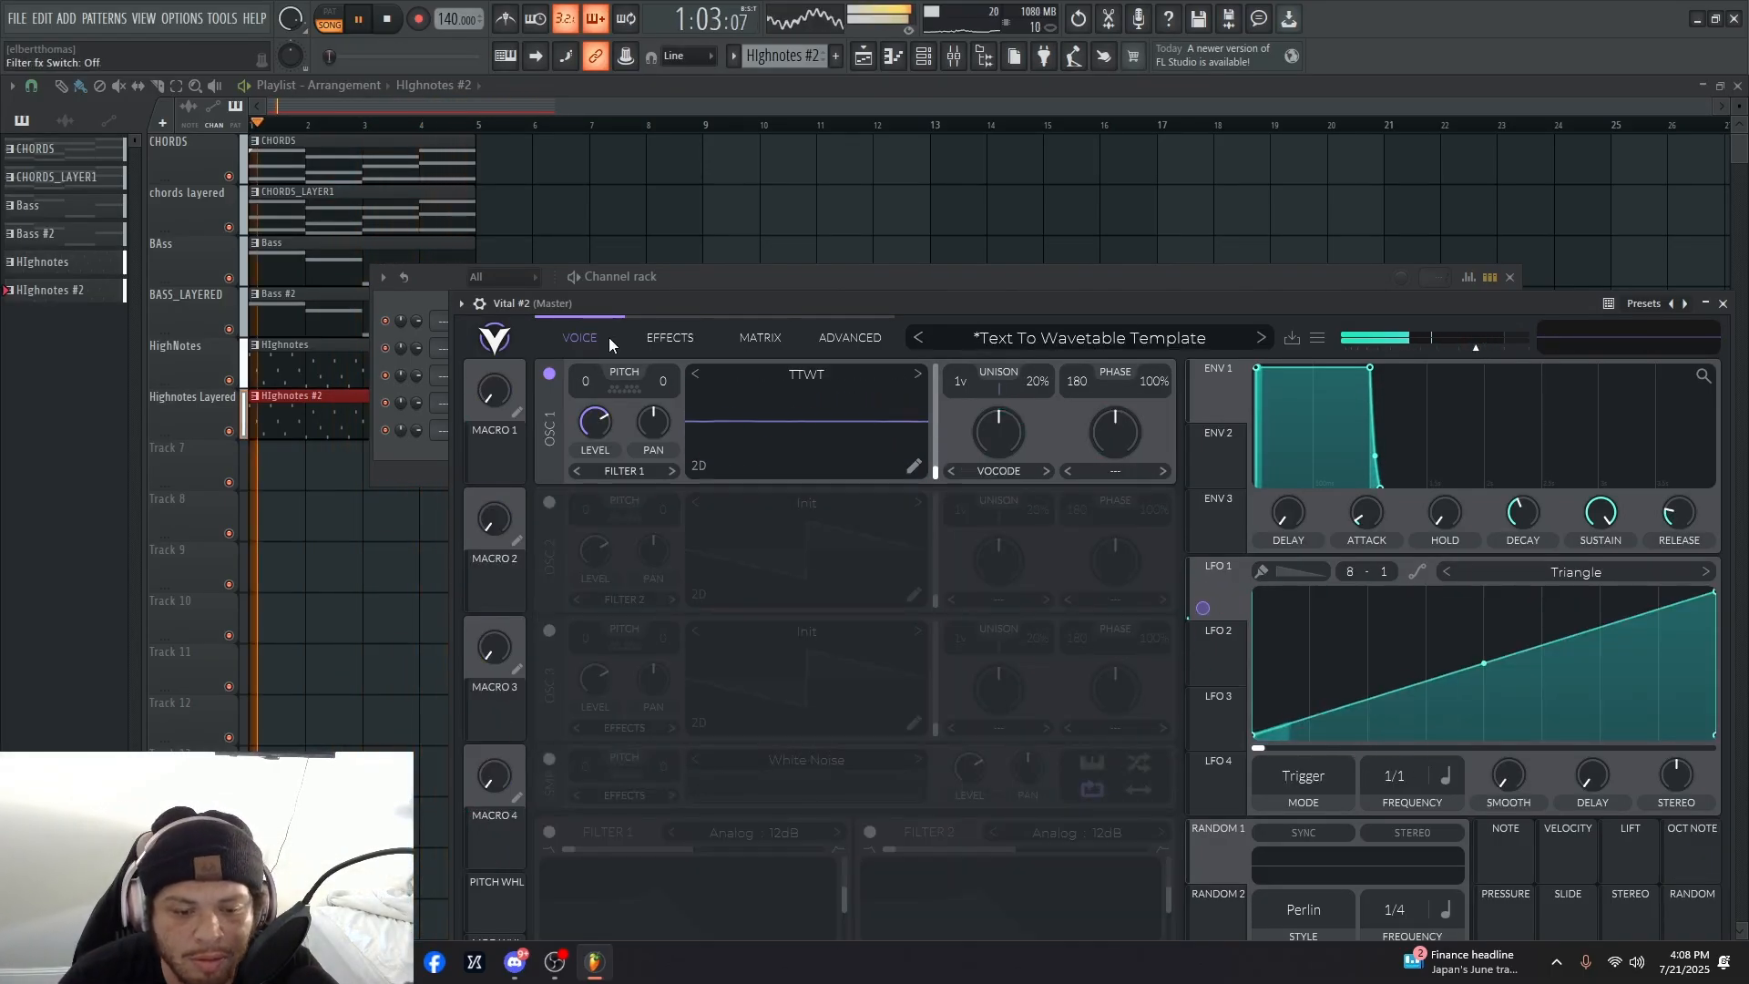
drag(613, 300, 584, 260)
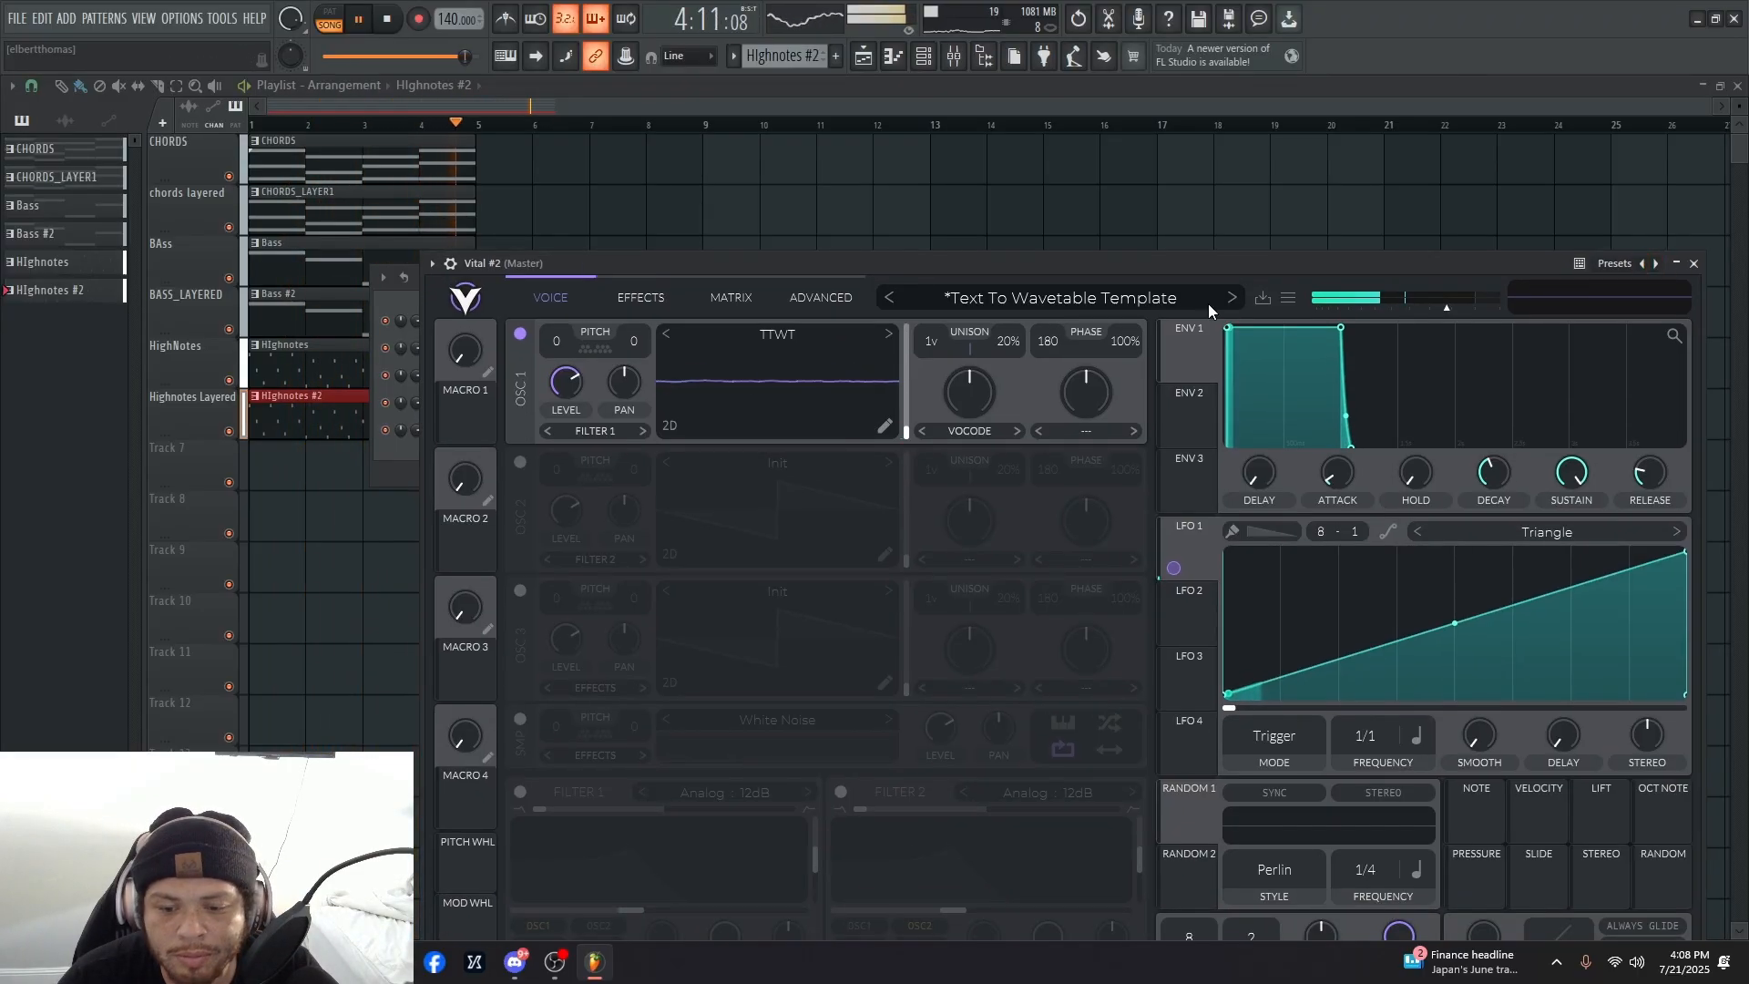
- Step Vital #2 backwards through its presets from Text To Wavetable Template to Salomon while the arrangement plays
click(1237, 294)
click(899, 300)
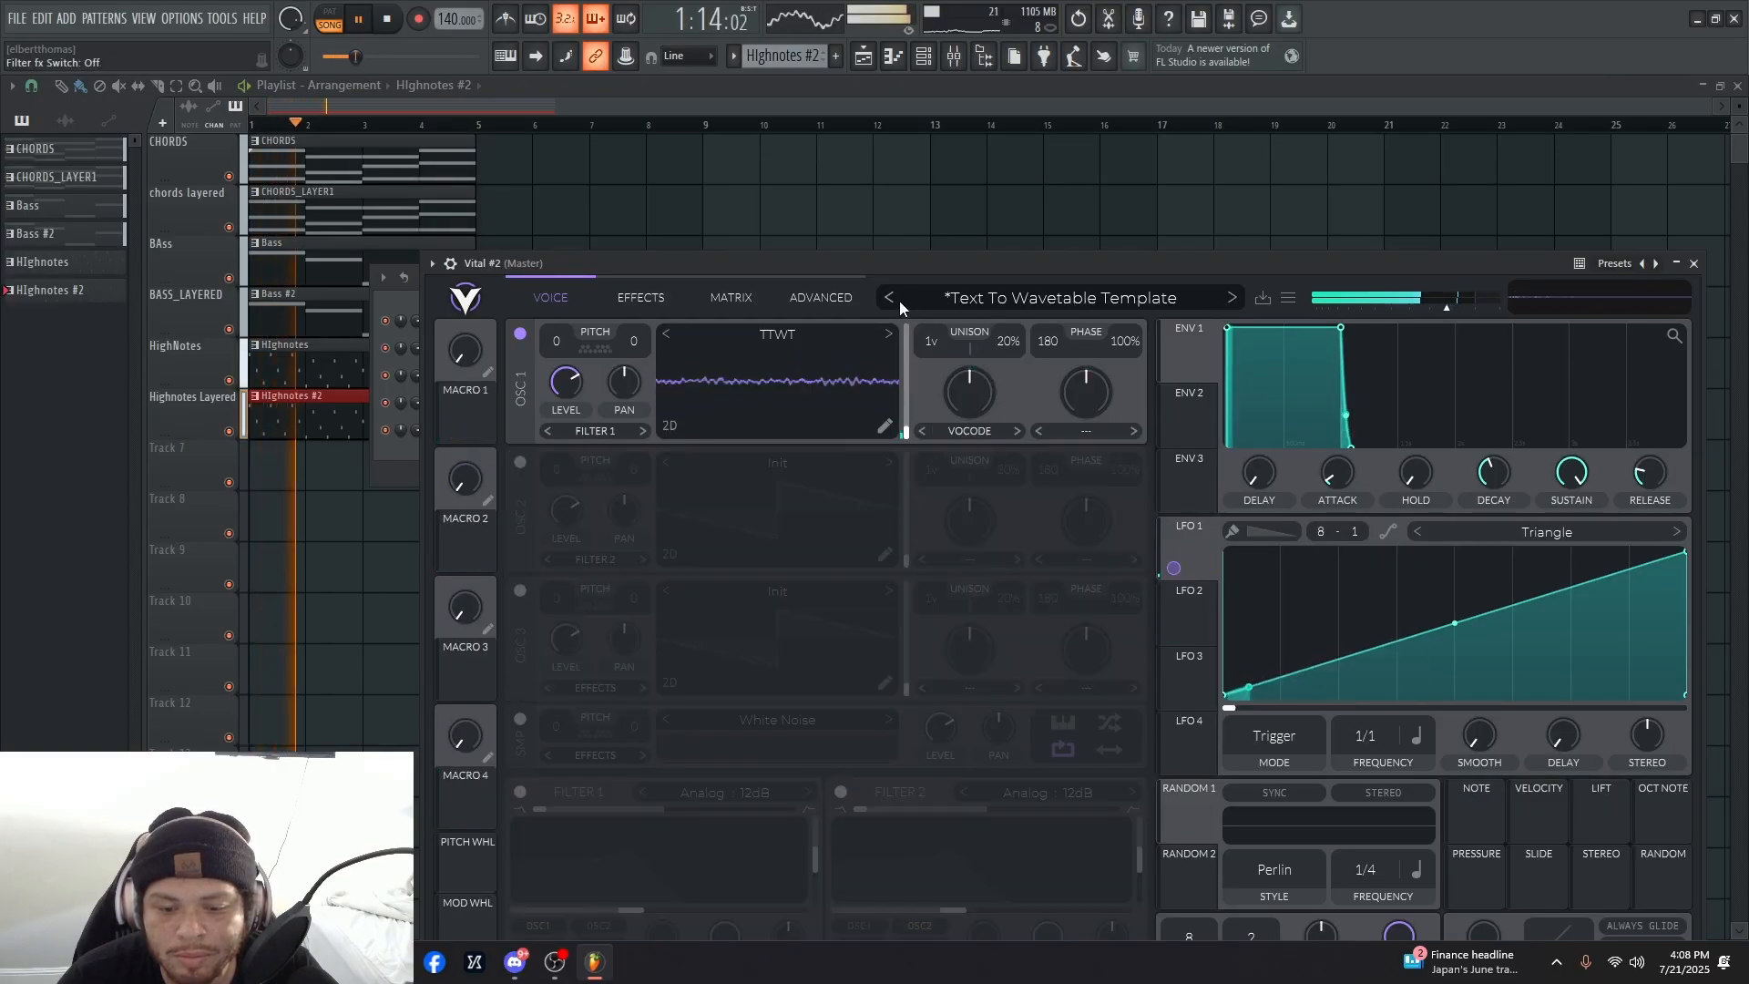
click(899, 301)
click(899, 301)
click(899, 301)
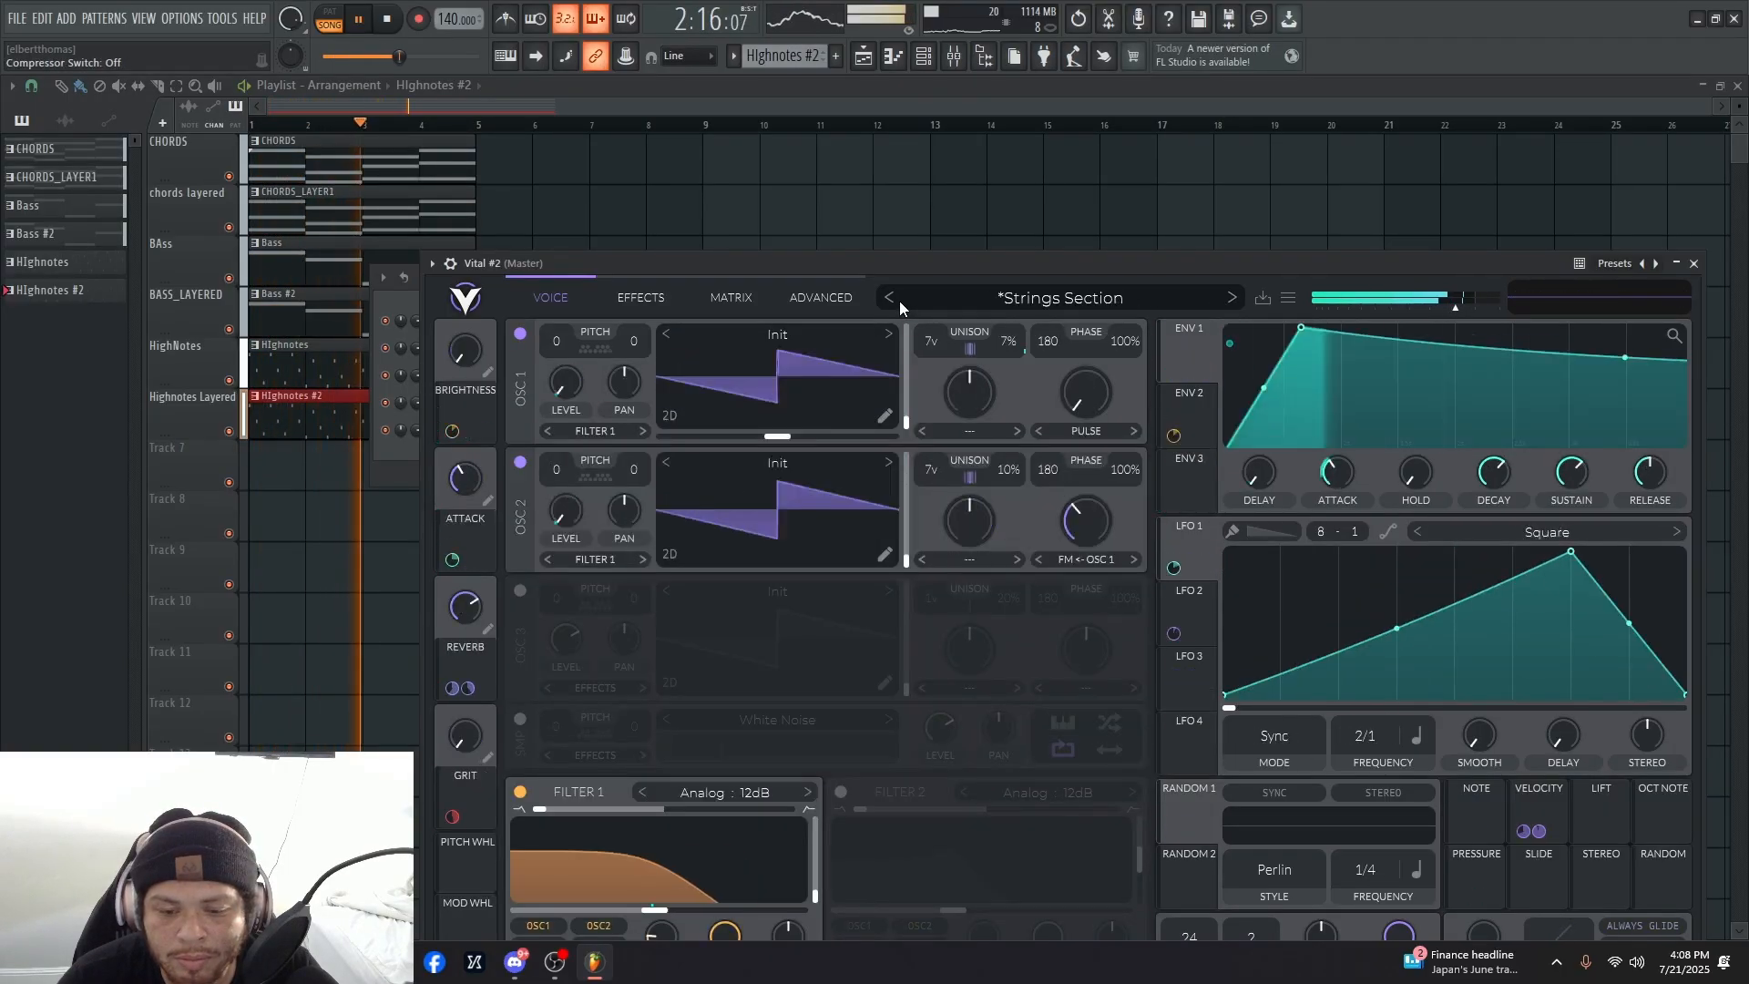
click(899, 301)
click(899, 300)
click(899, 300)
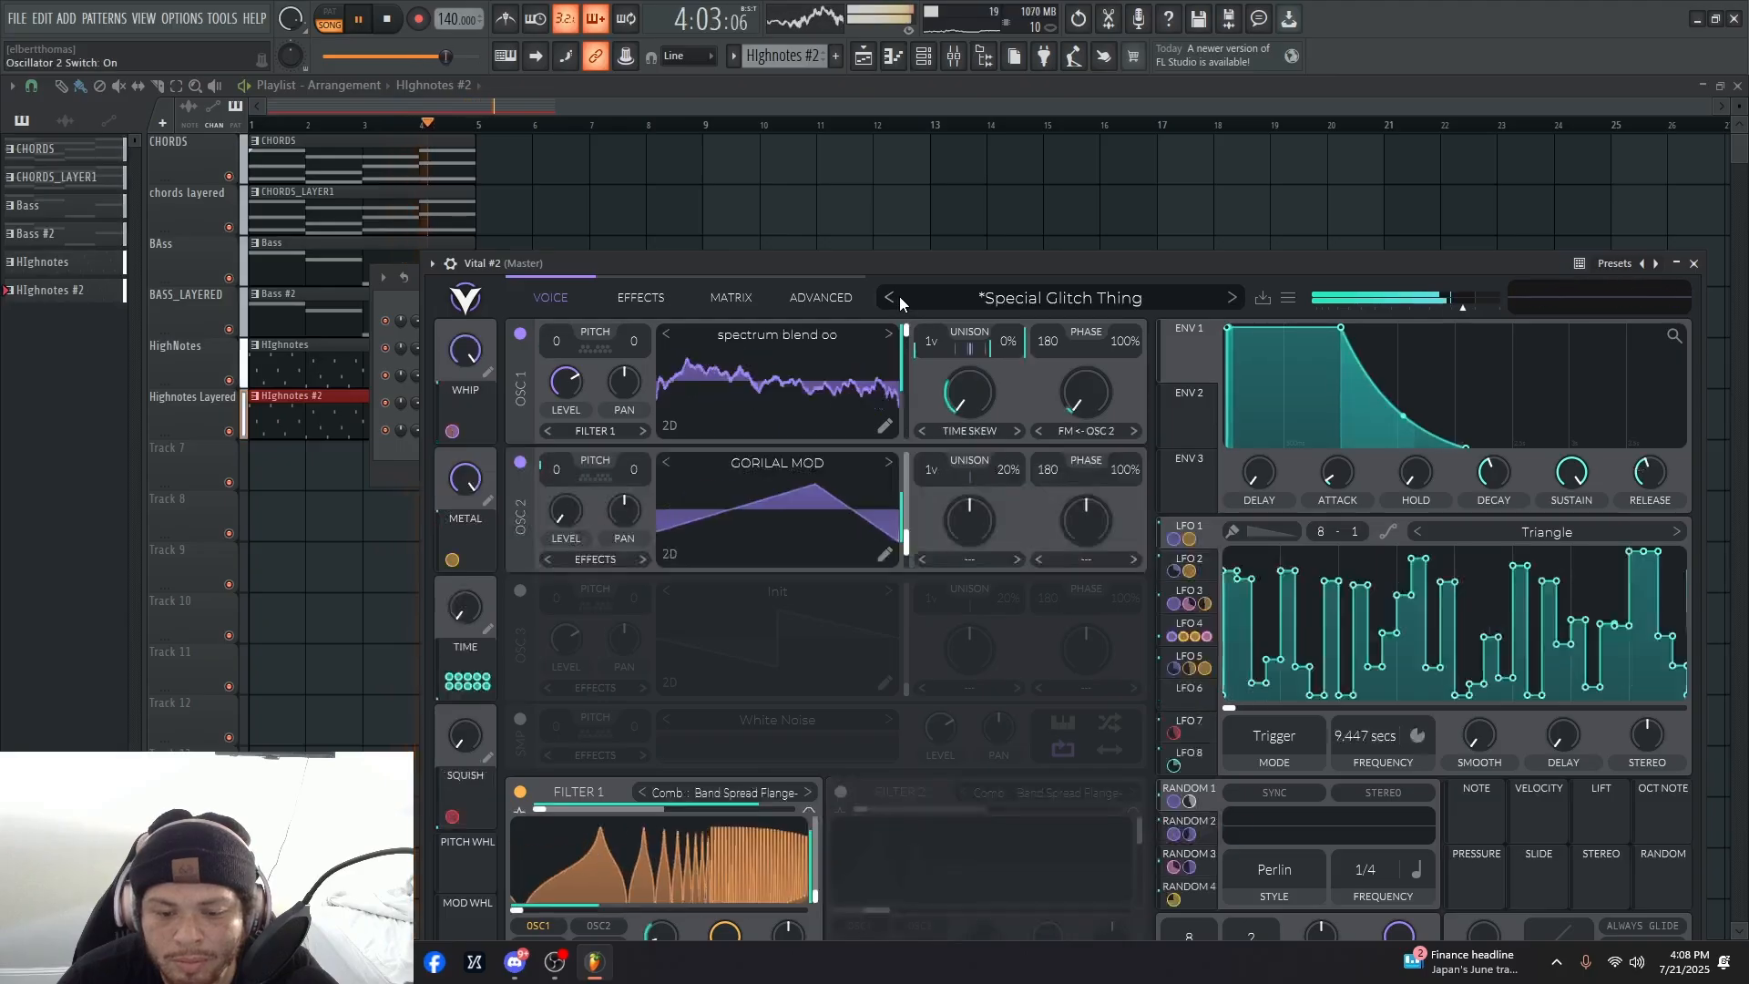
click(885, 298)
click(886, 298)
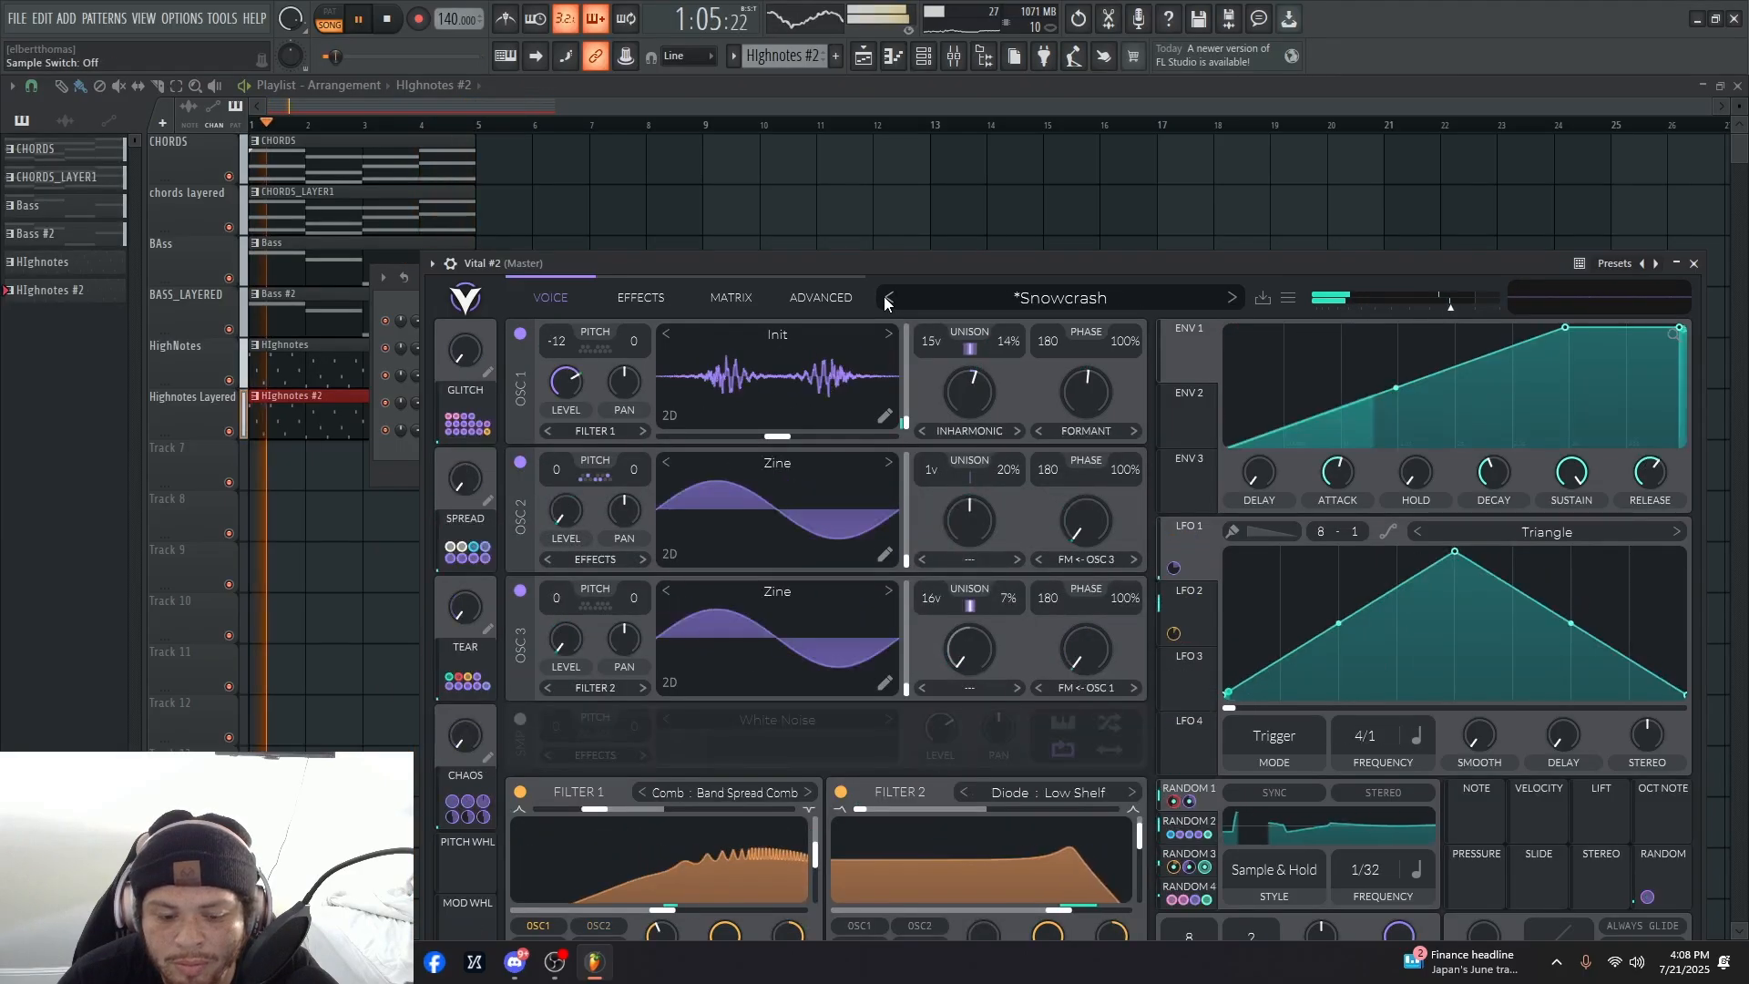
click(886, 297)
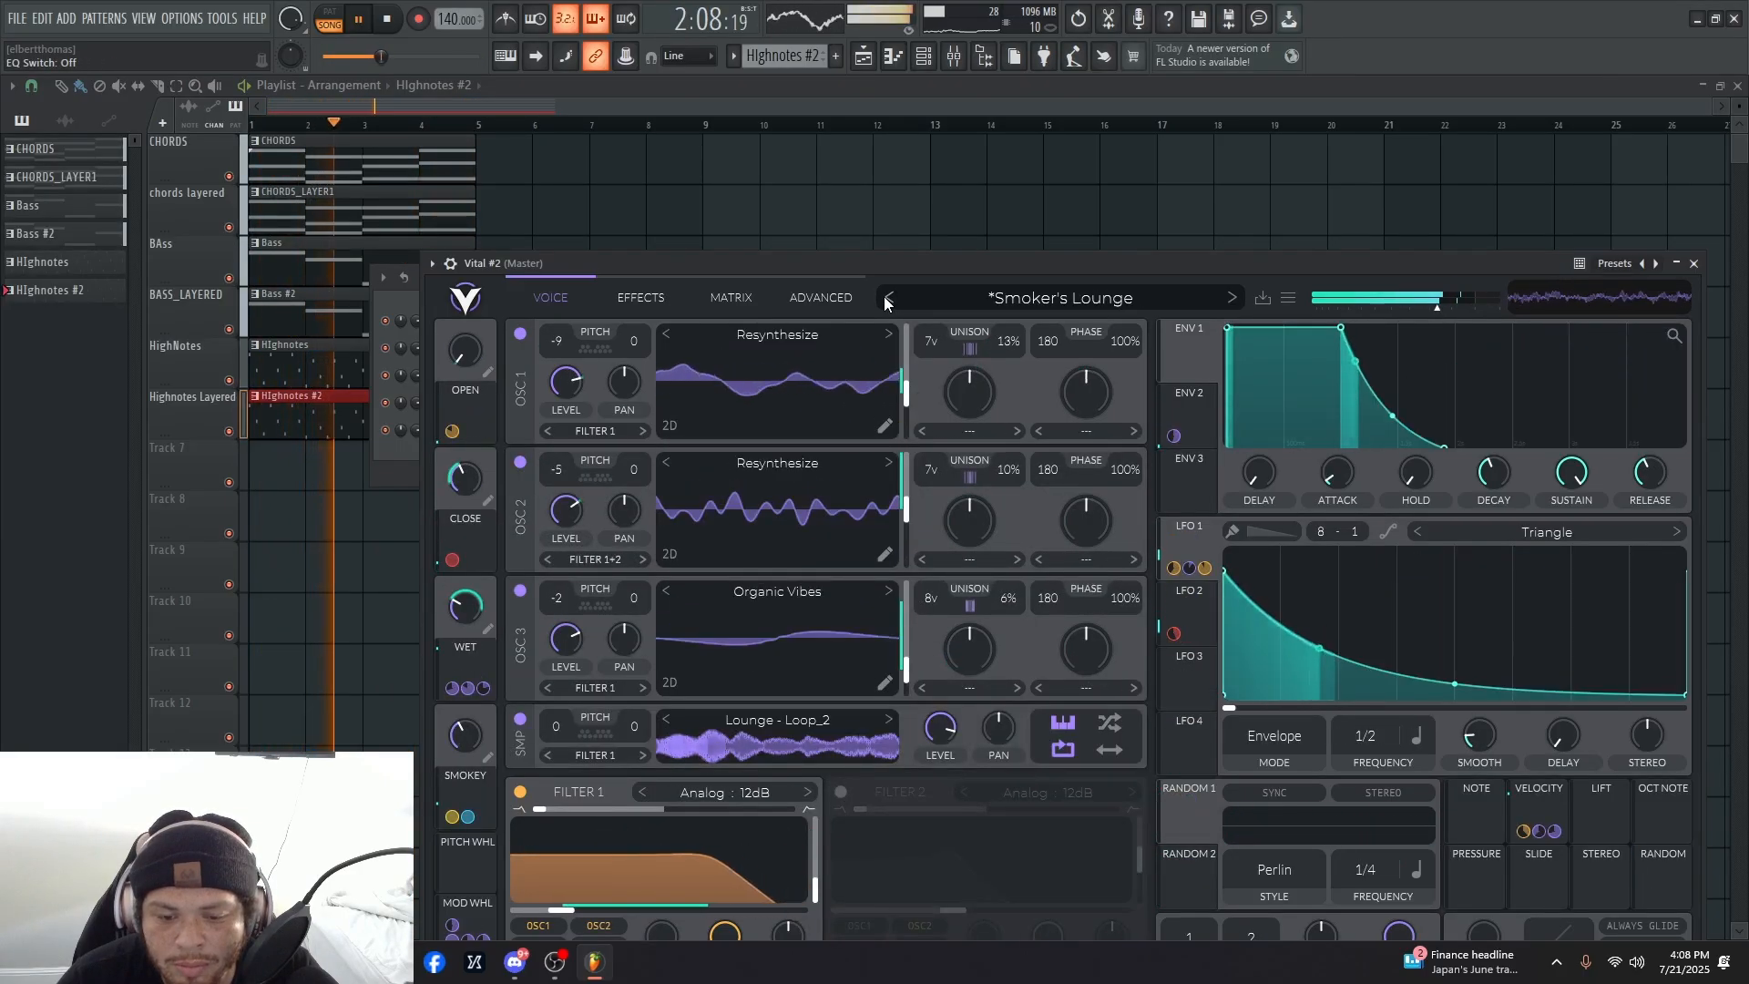
click(886, 298)
click(883, 297)
click(884, 298)
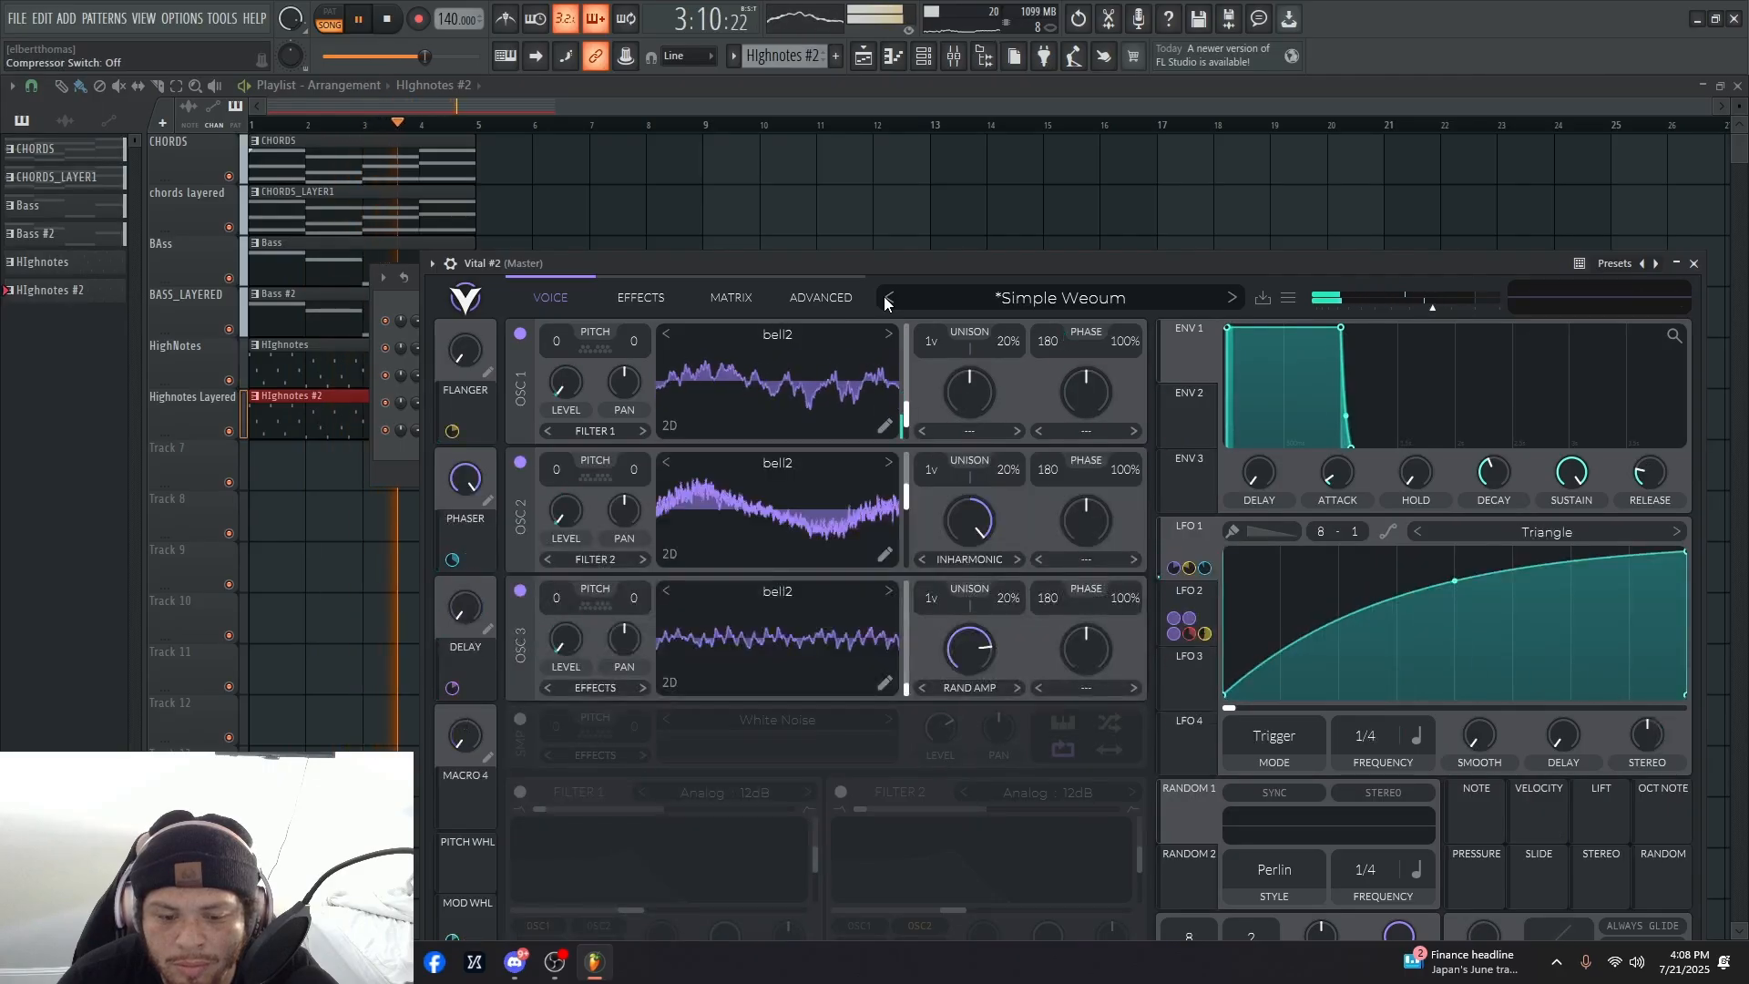
click(884, 298)
click(883, 298)
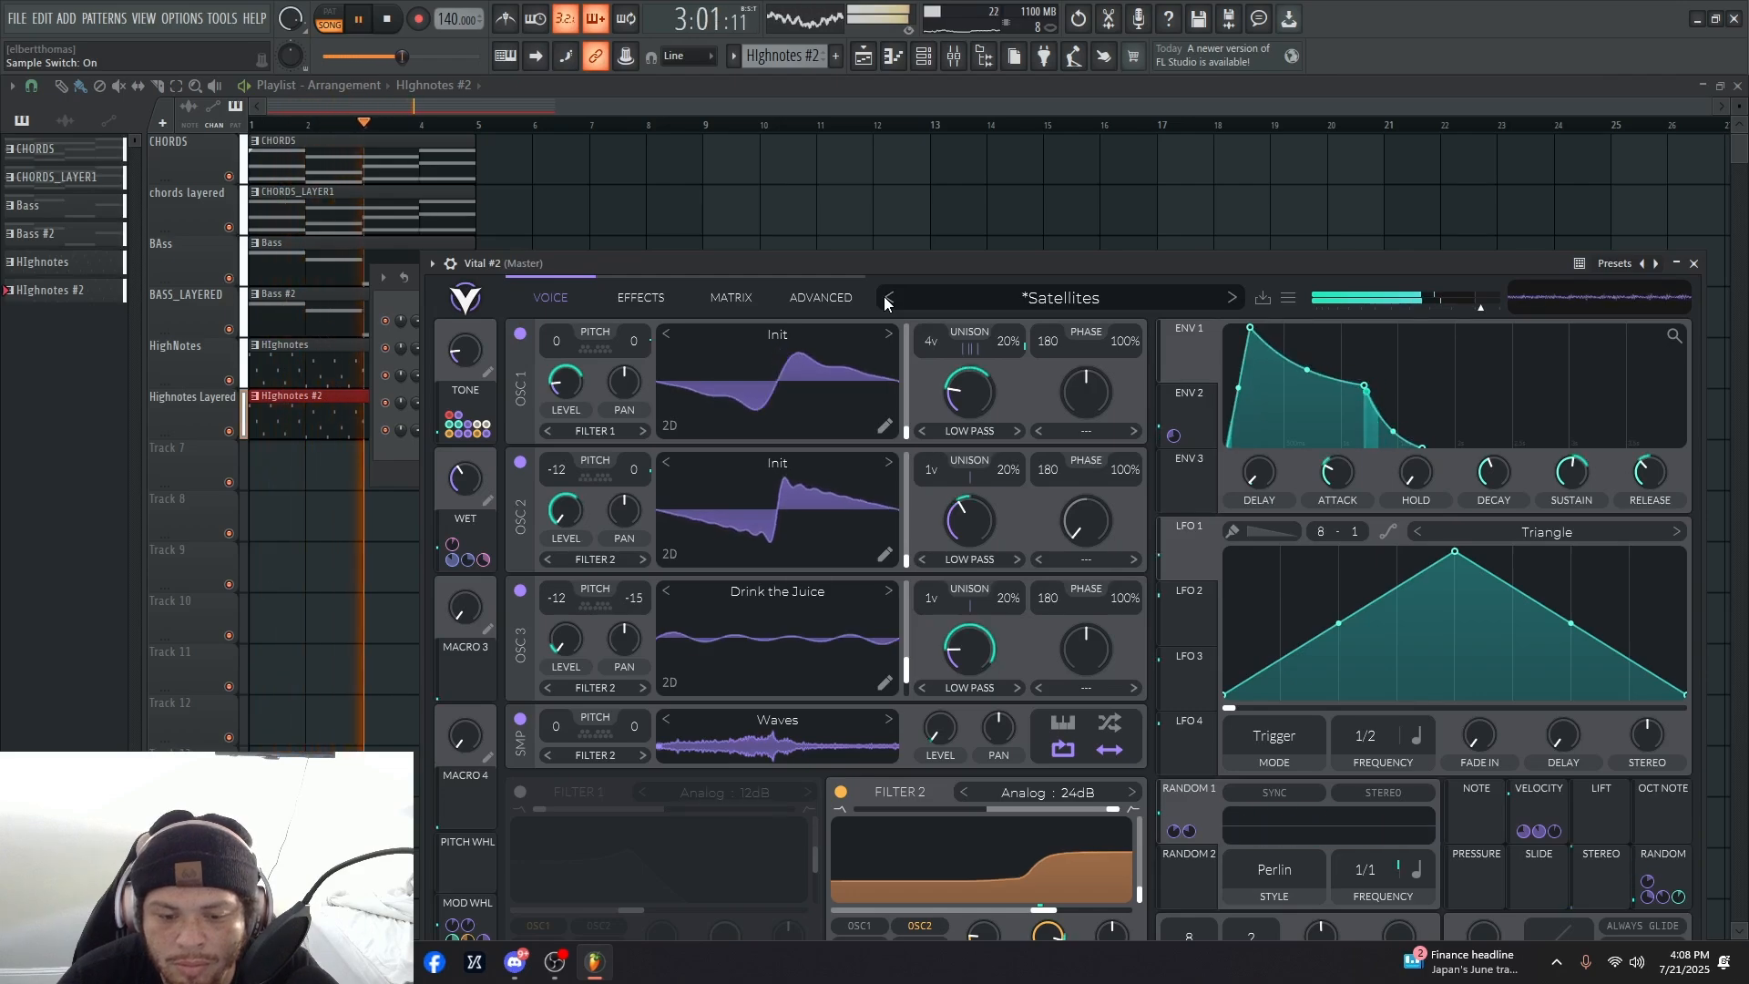
click(883, 298)
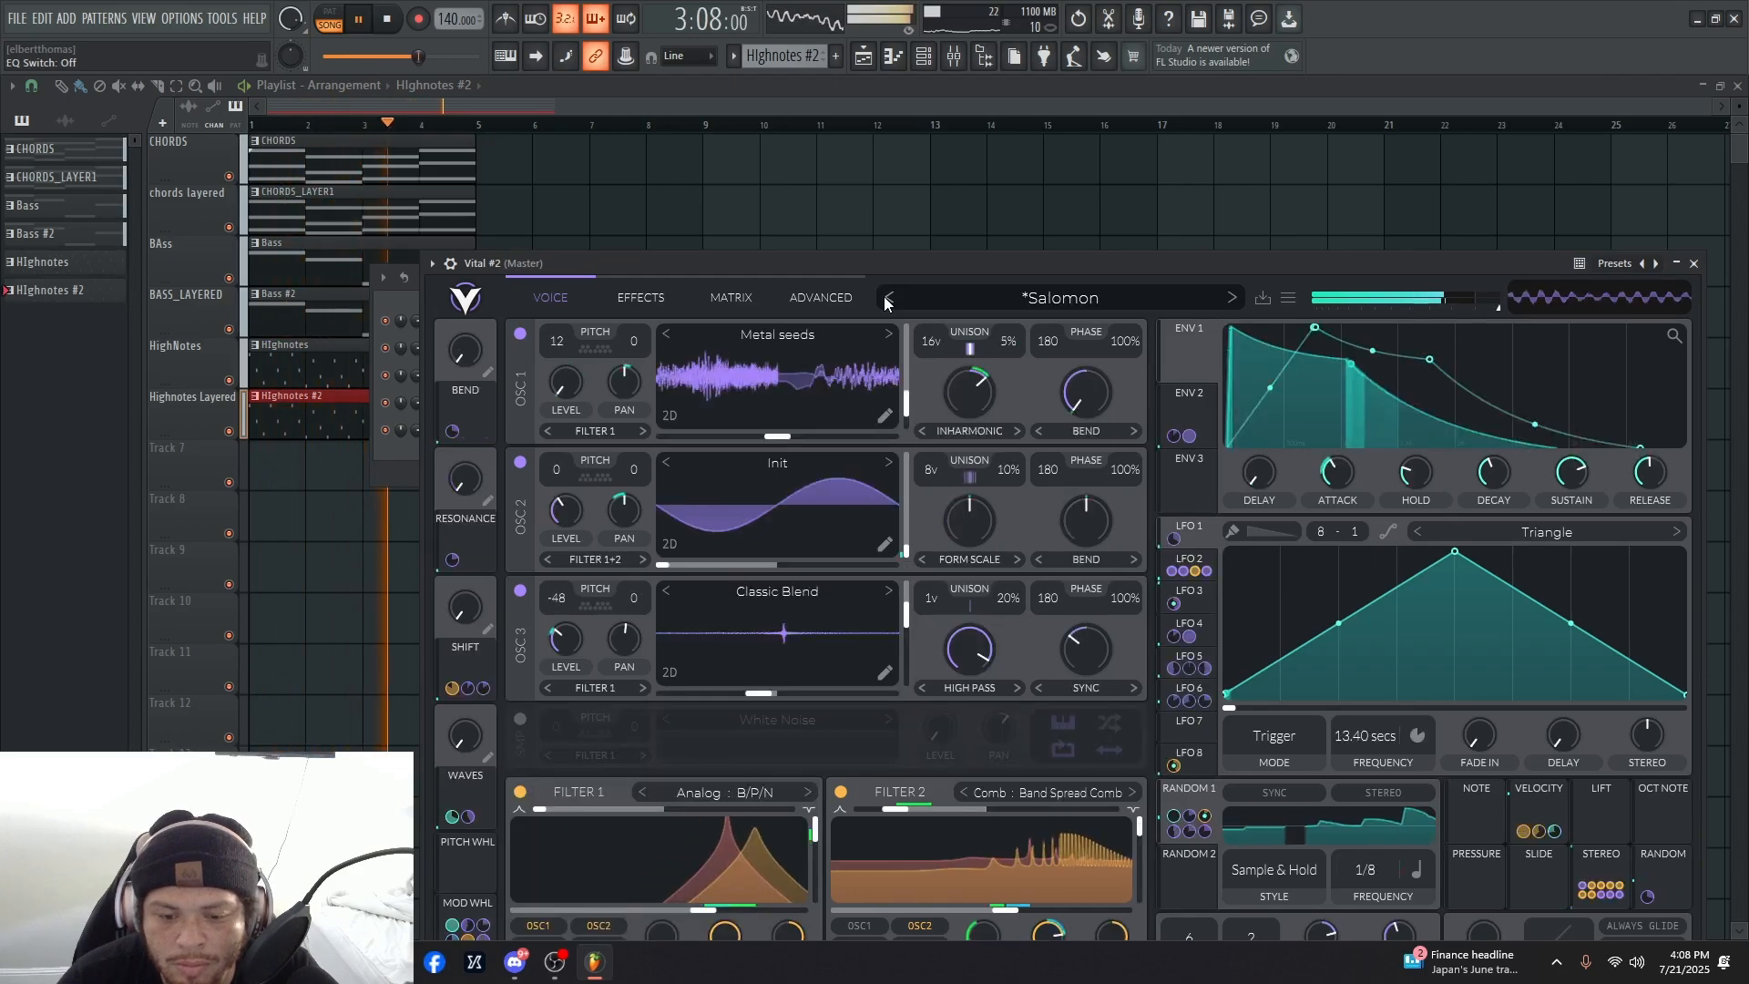
- Close the Vital #2 window and the channel rack to clear the playlist, and stop playback
click(1676, 264)
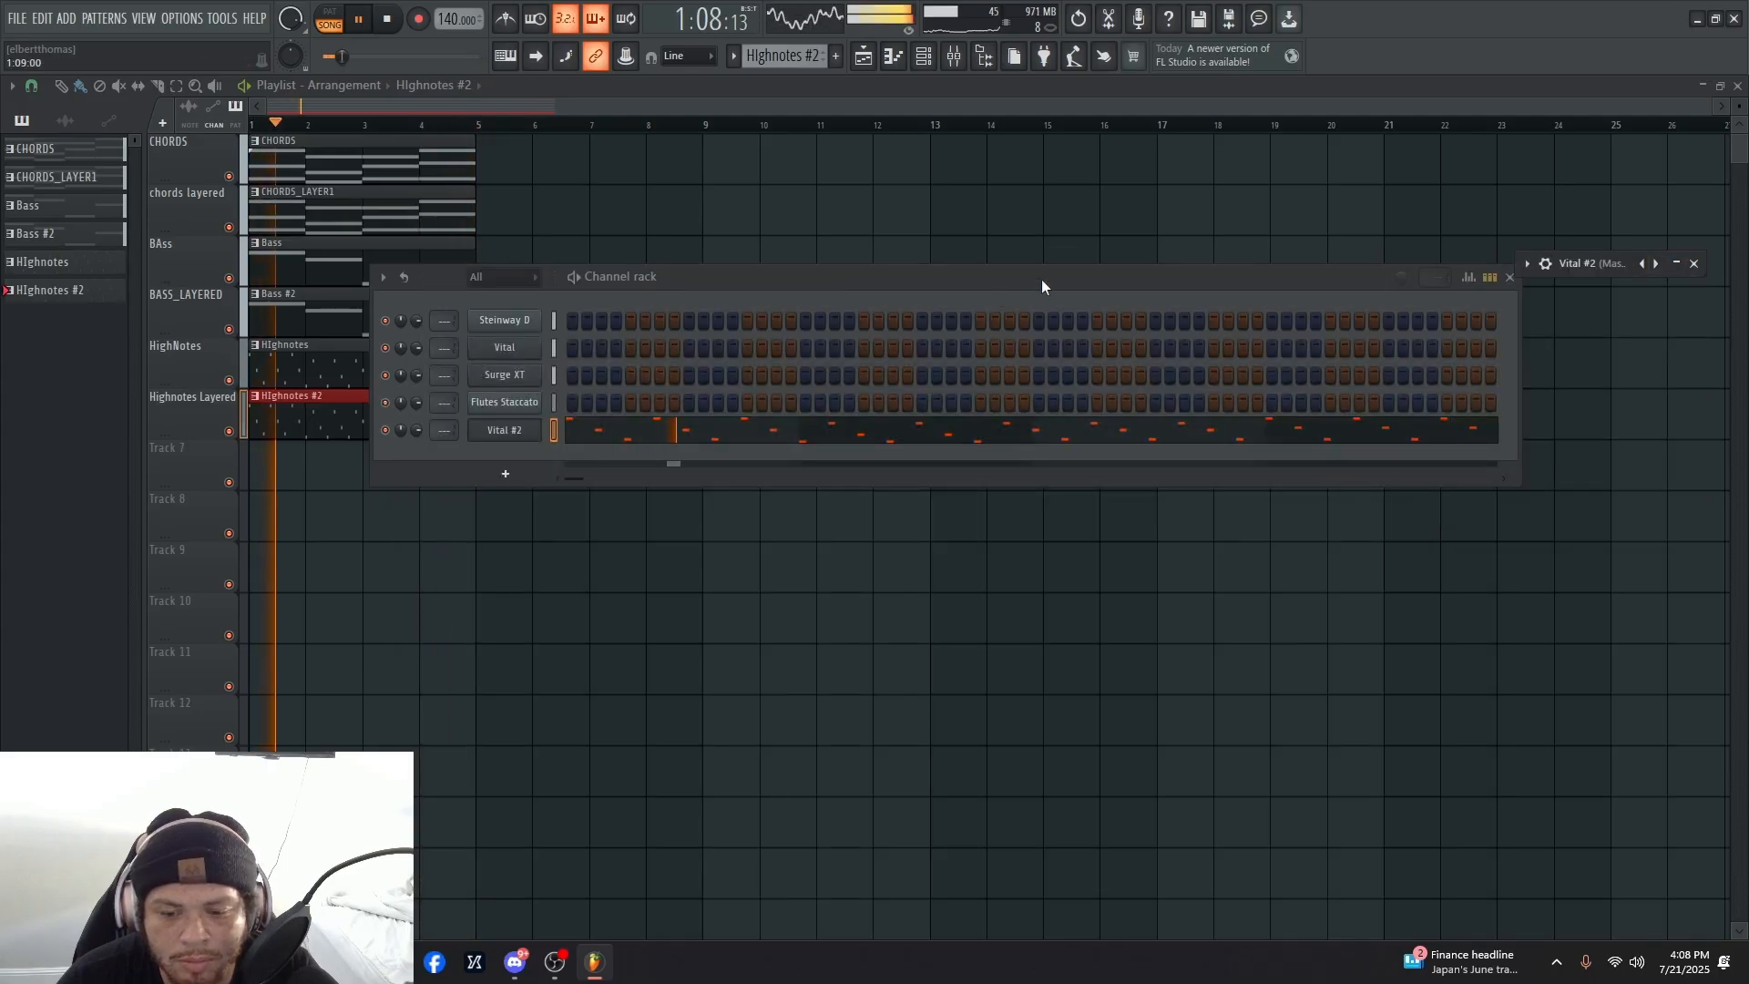
drag(1042, 286, 1000, 463)
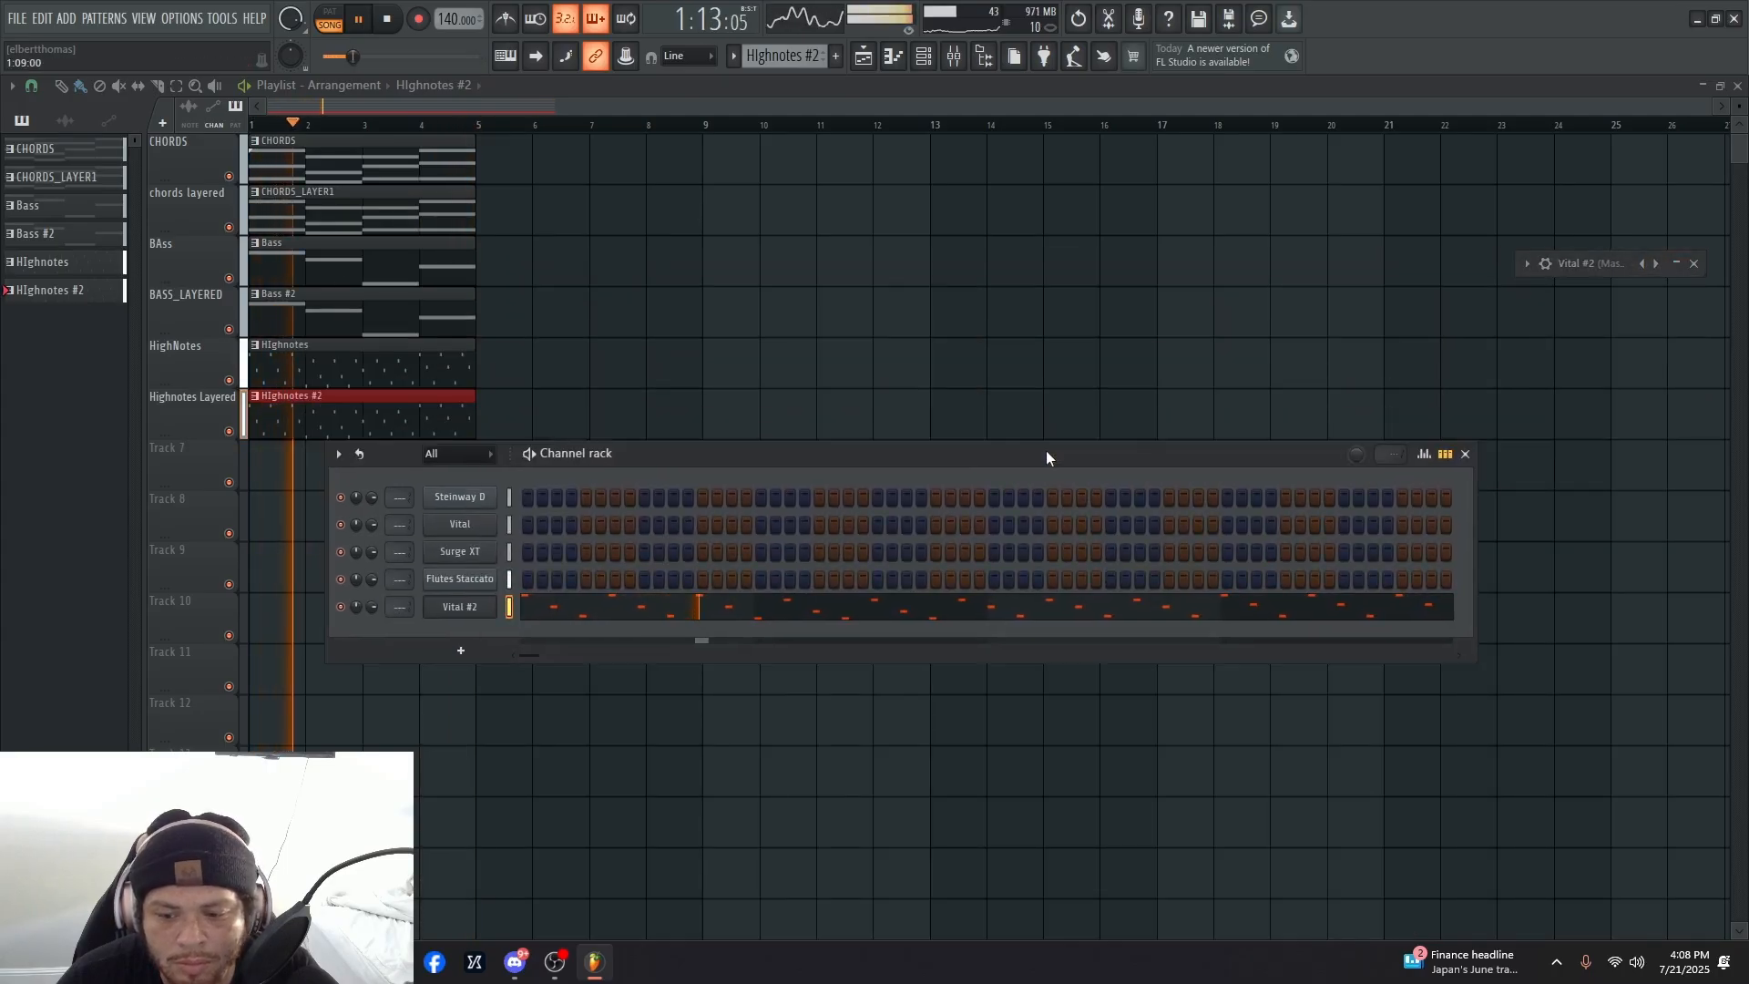
click(1694, 264)
drag(776, 453, 894, 628)
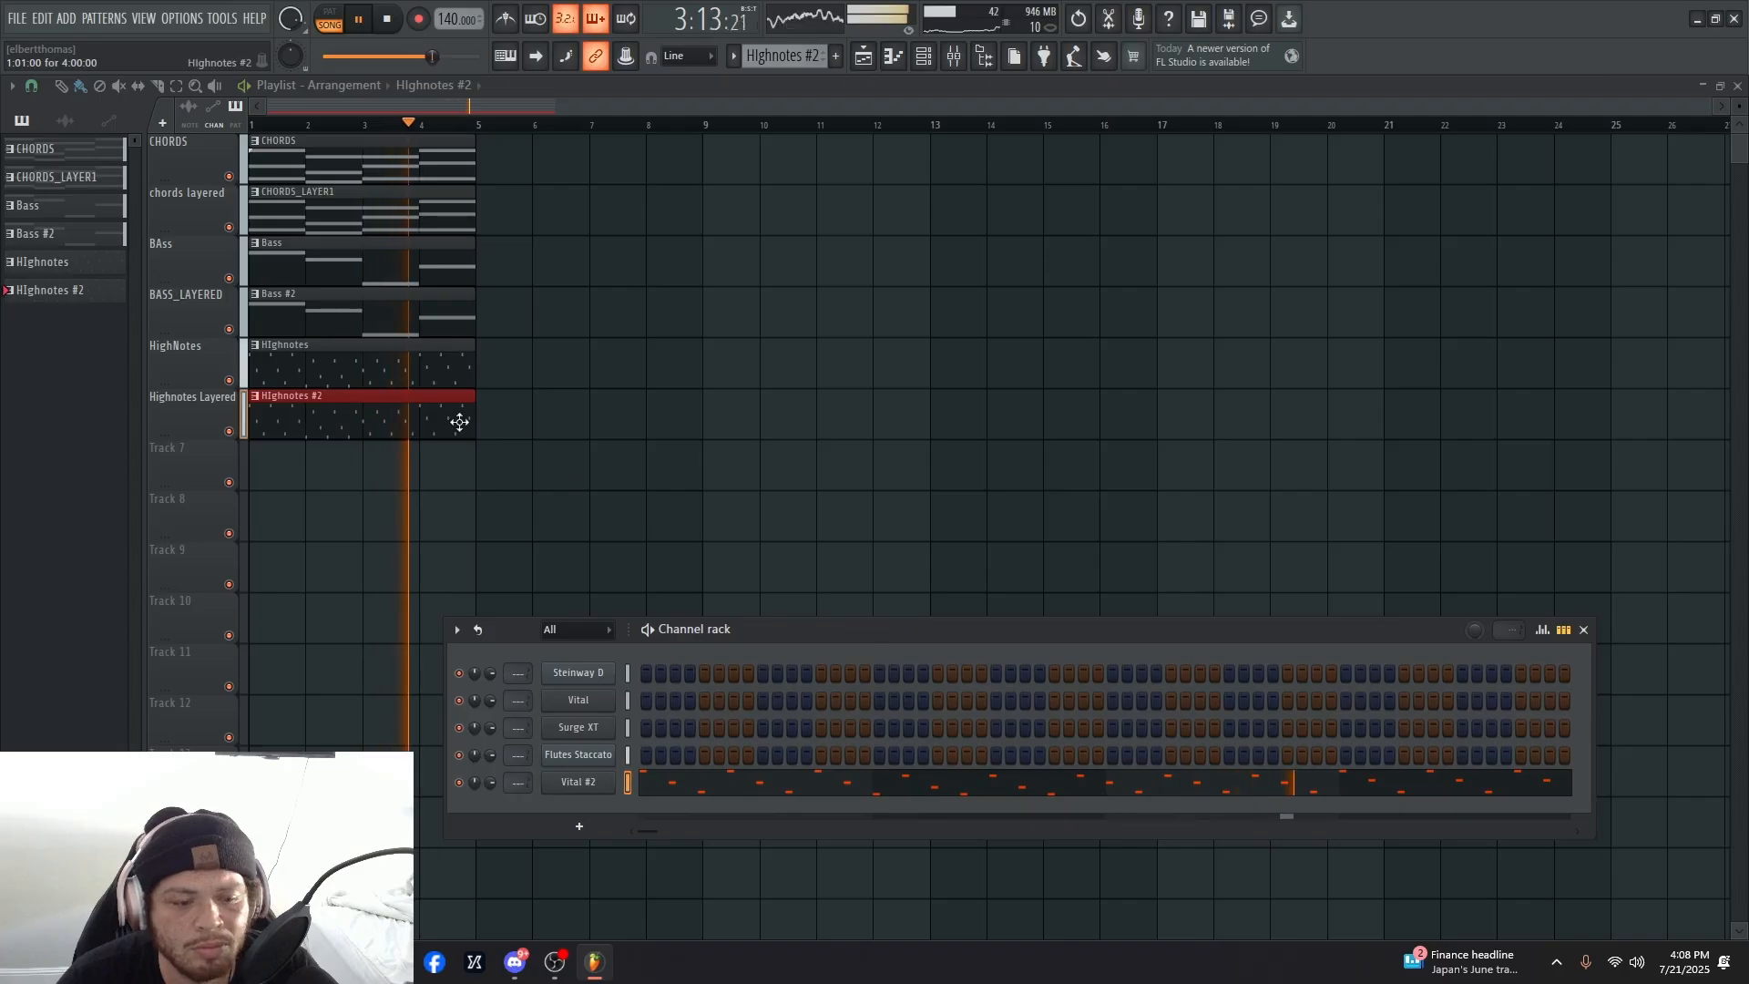
click(1583, 630)
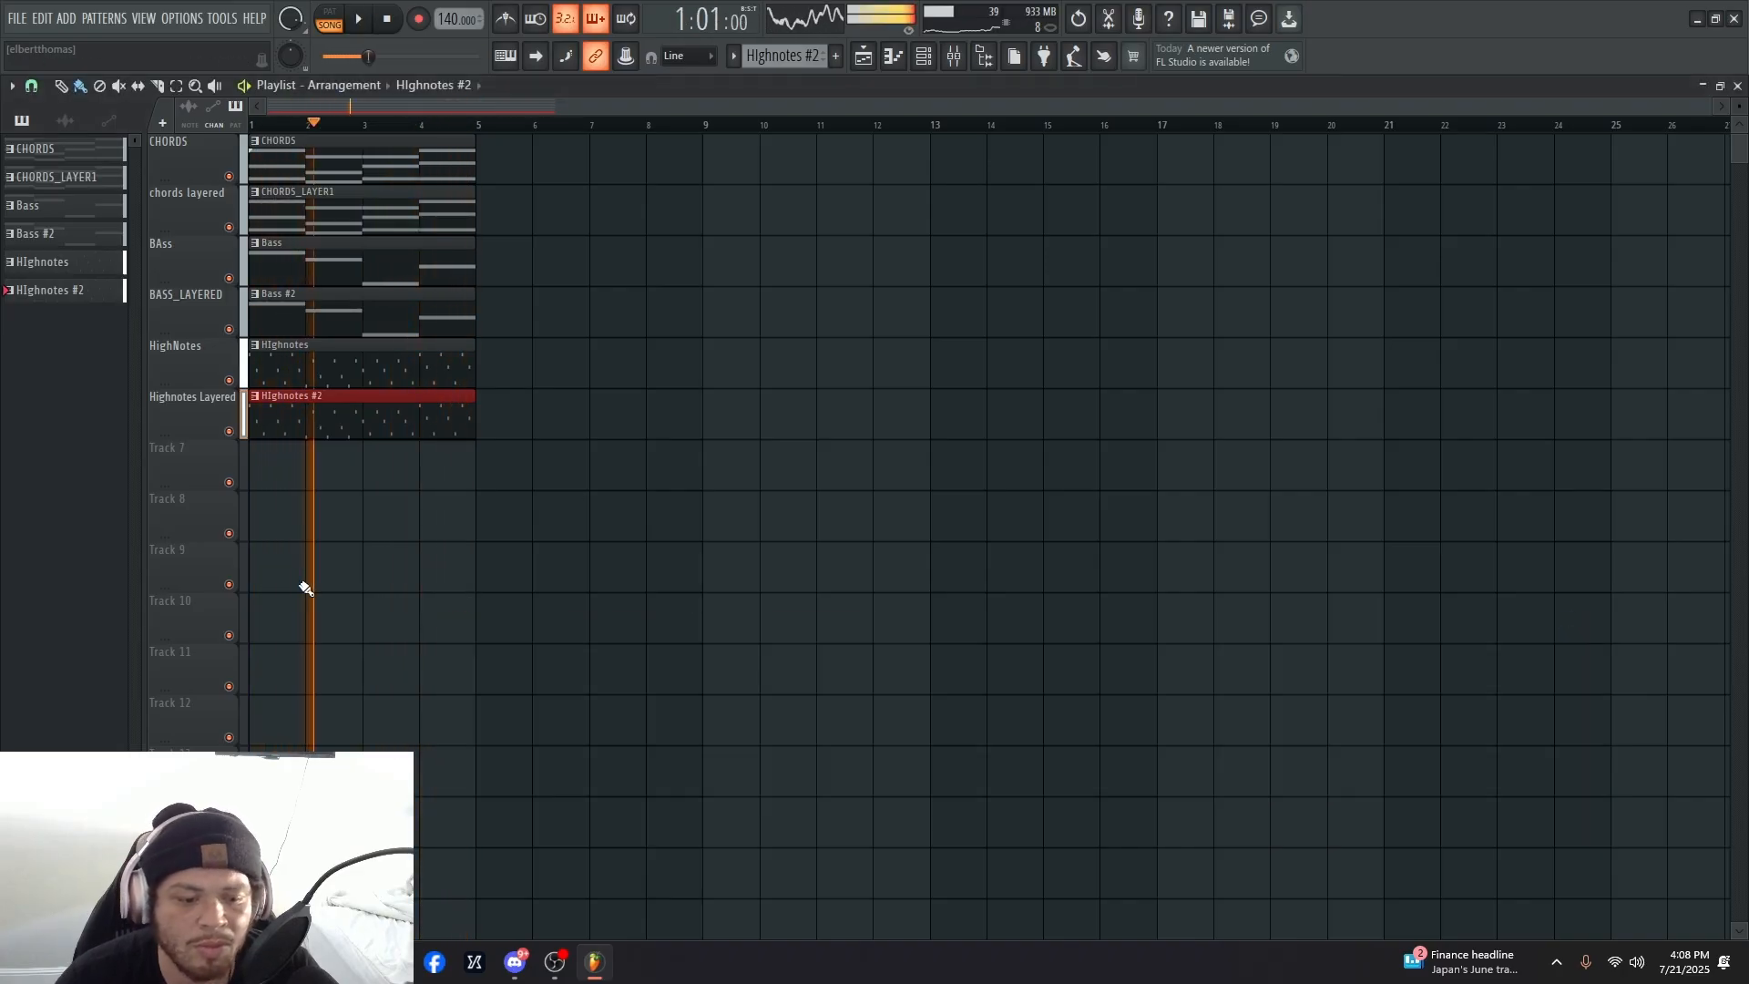
key(space)
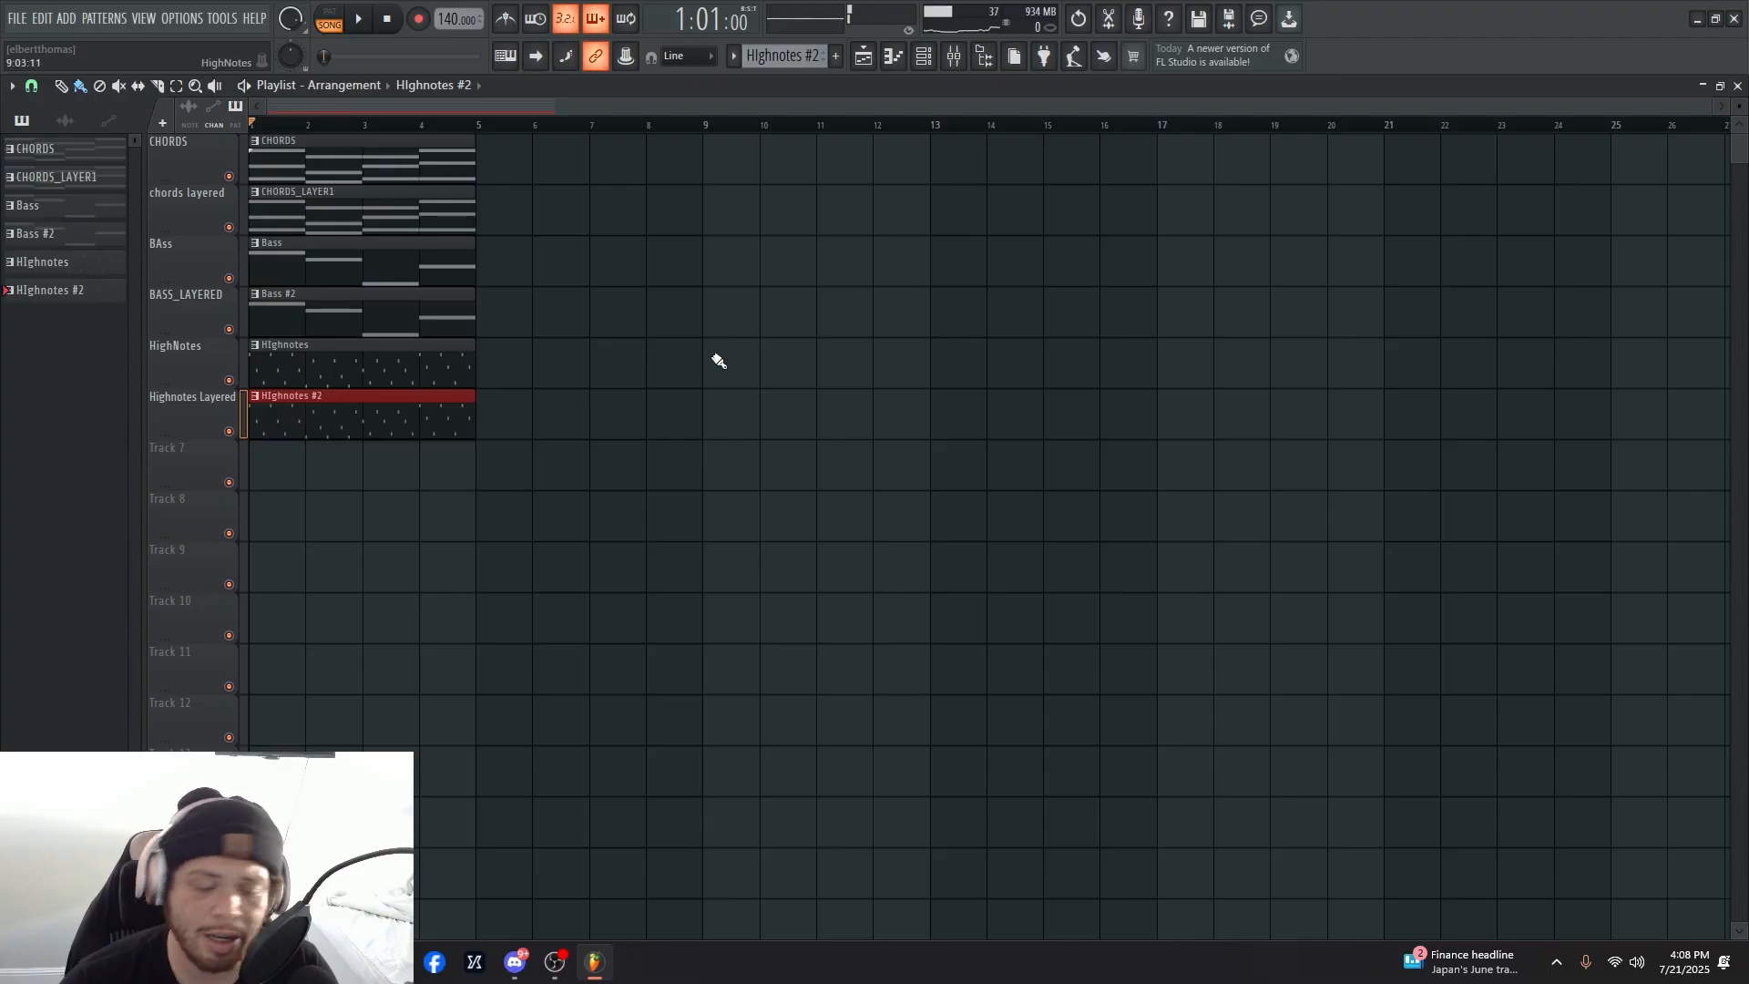
click(11, 86)
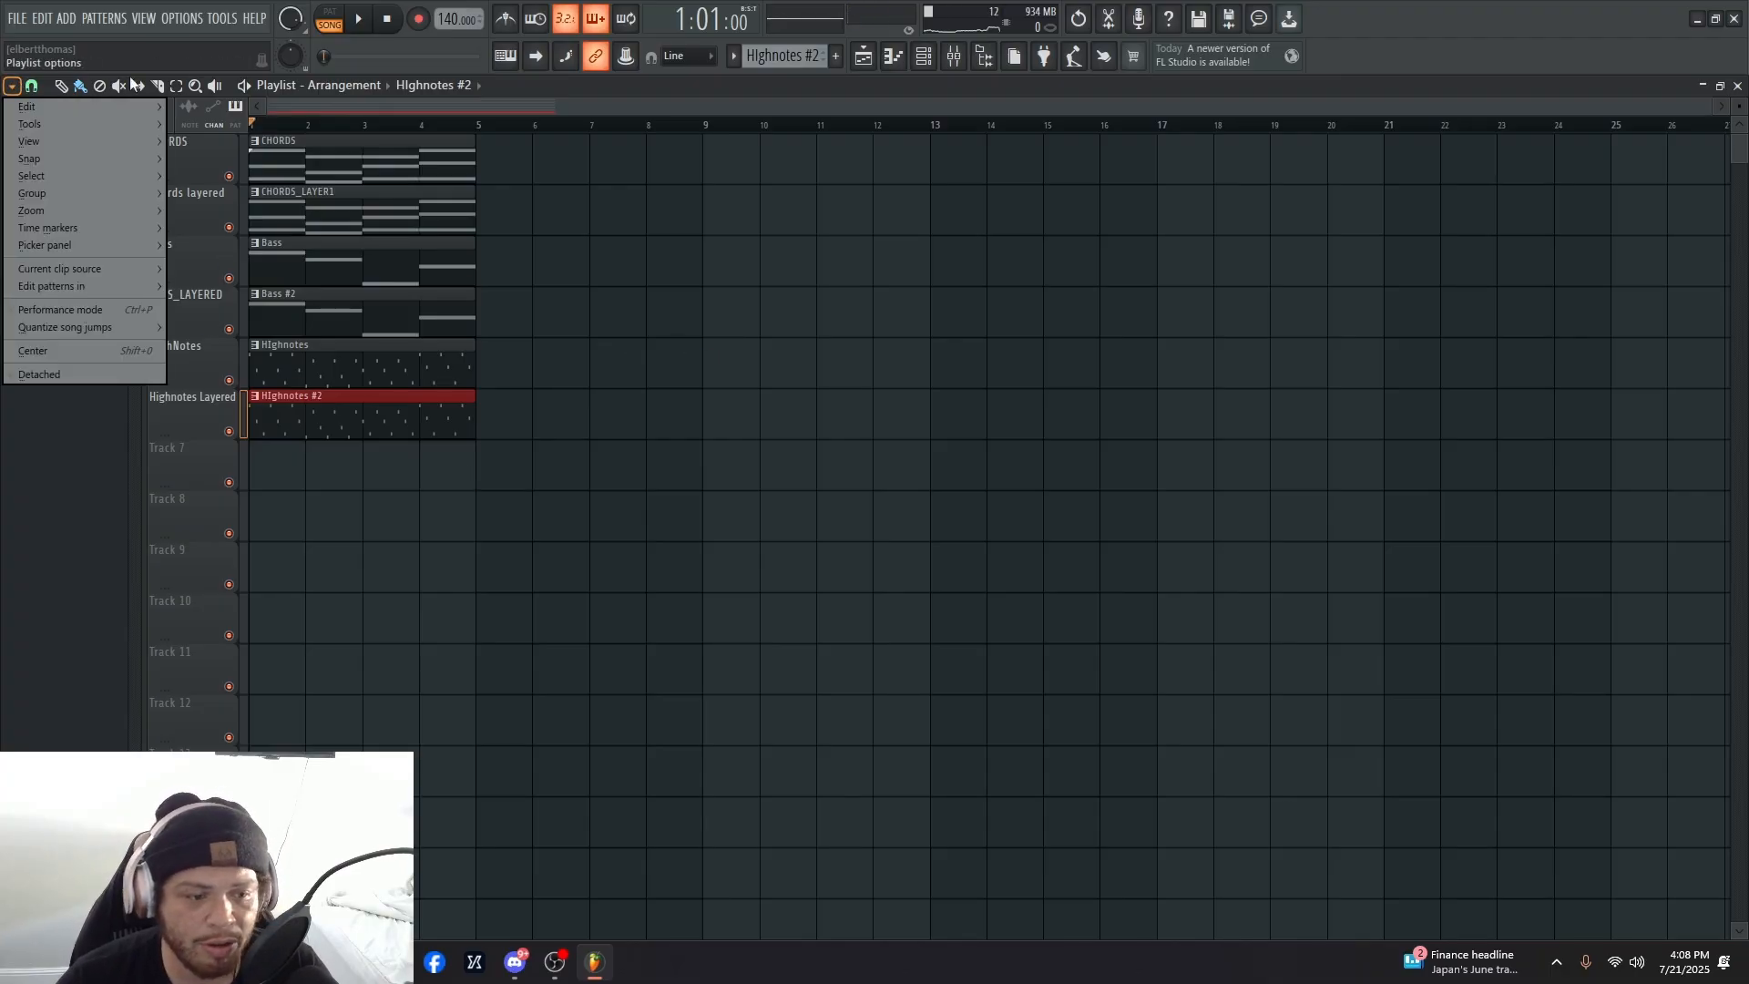
click(30, 88)
click(17, 88)
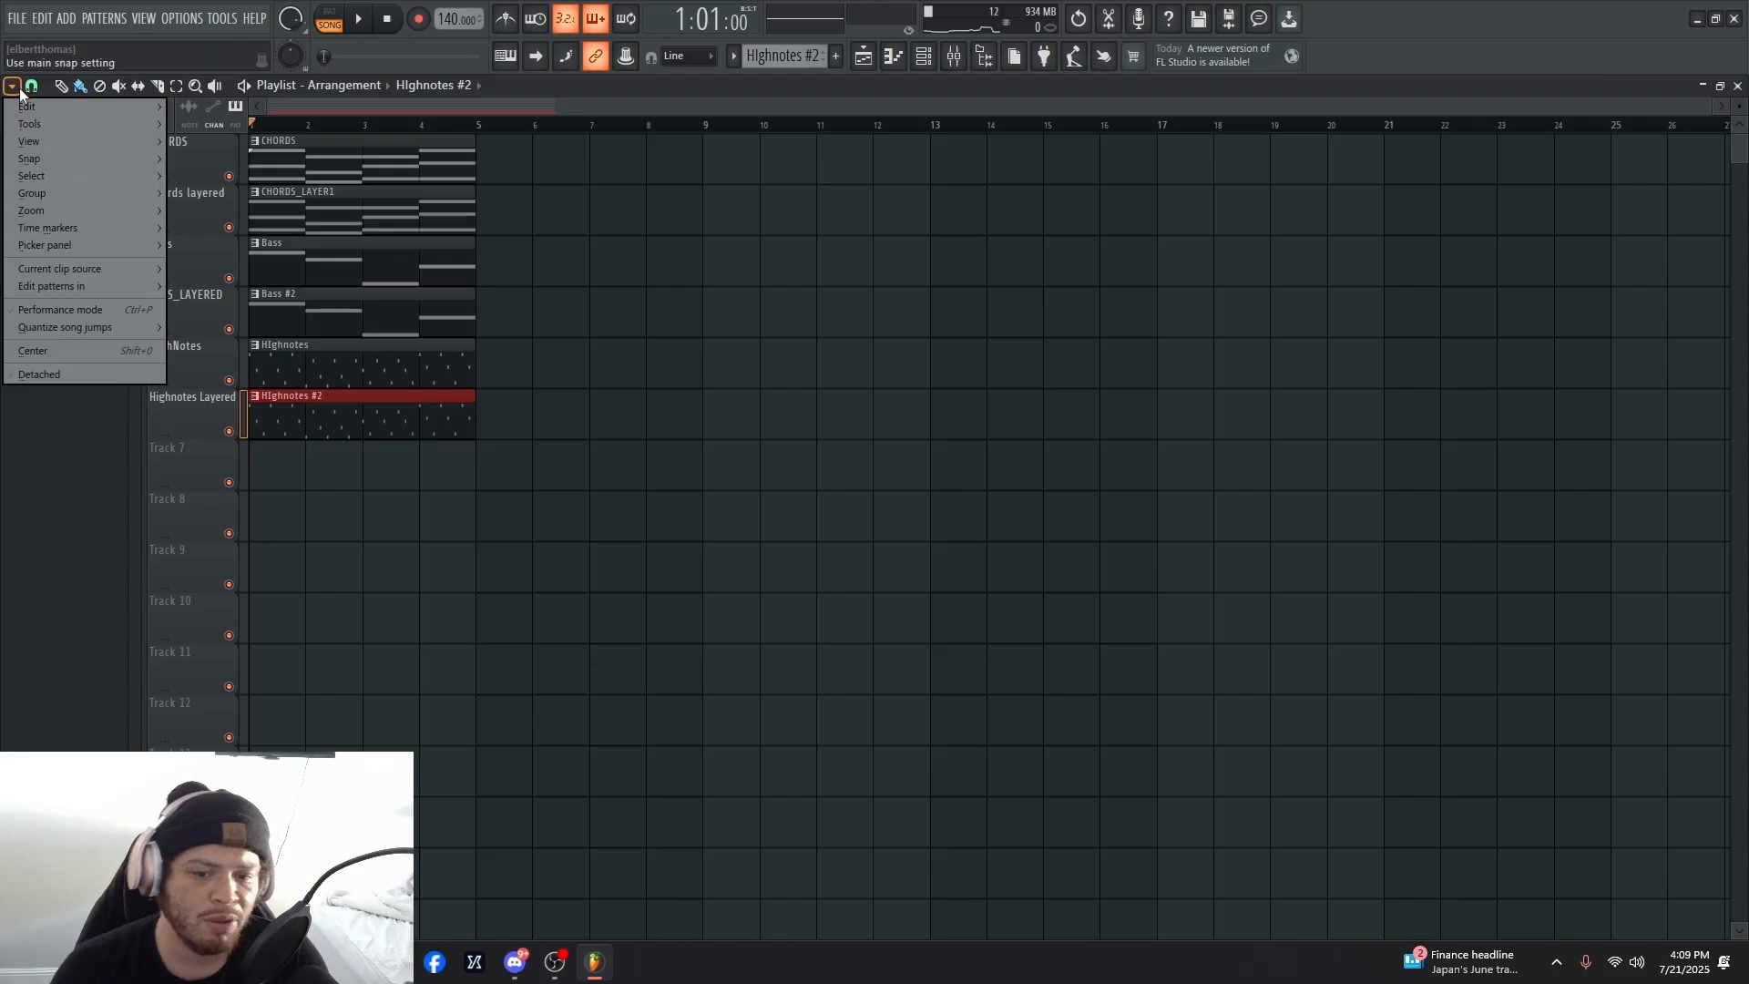
mouse_move(91, 95)
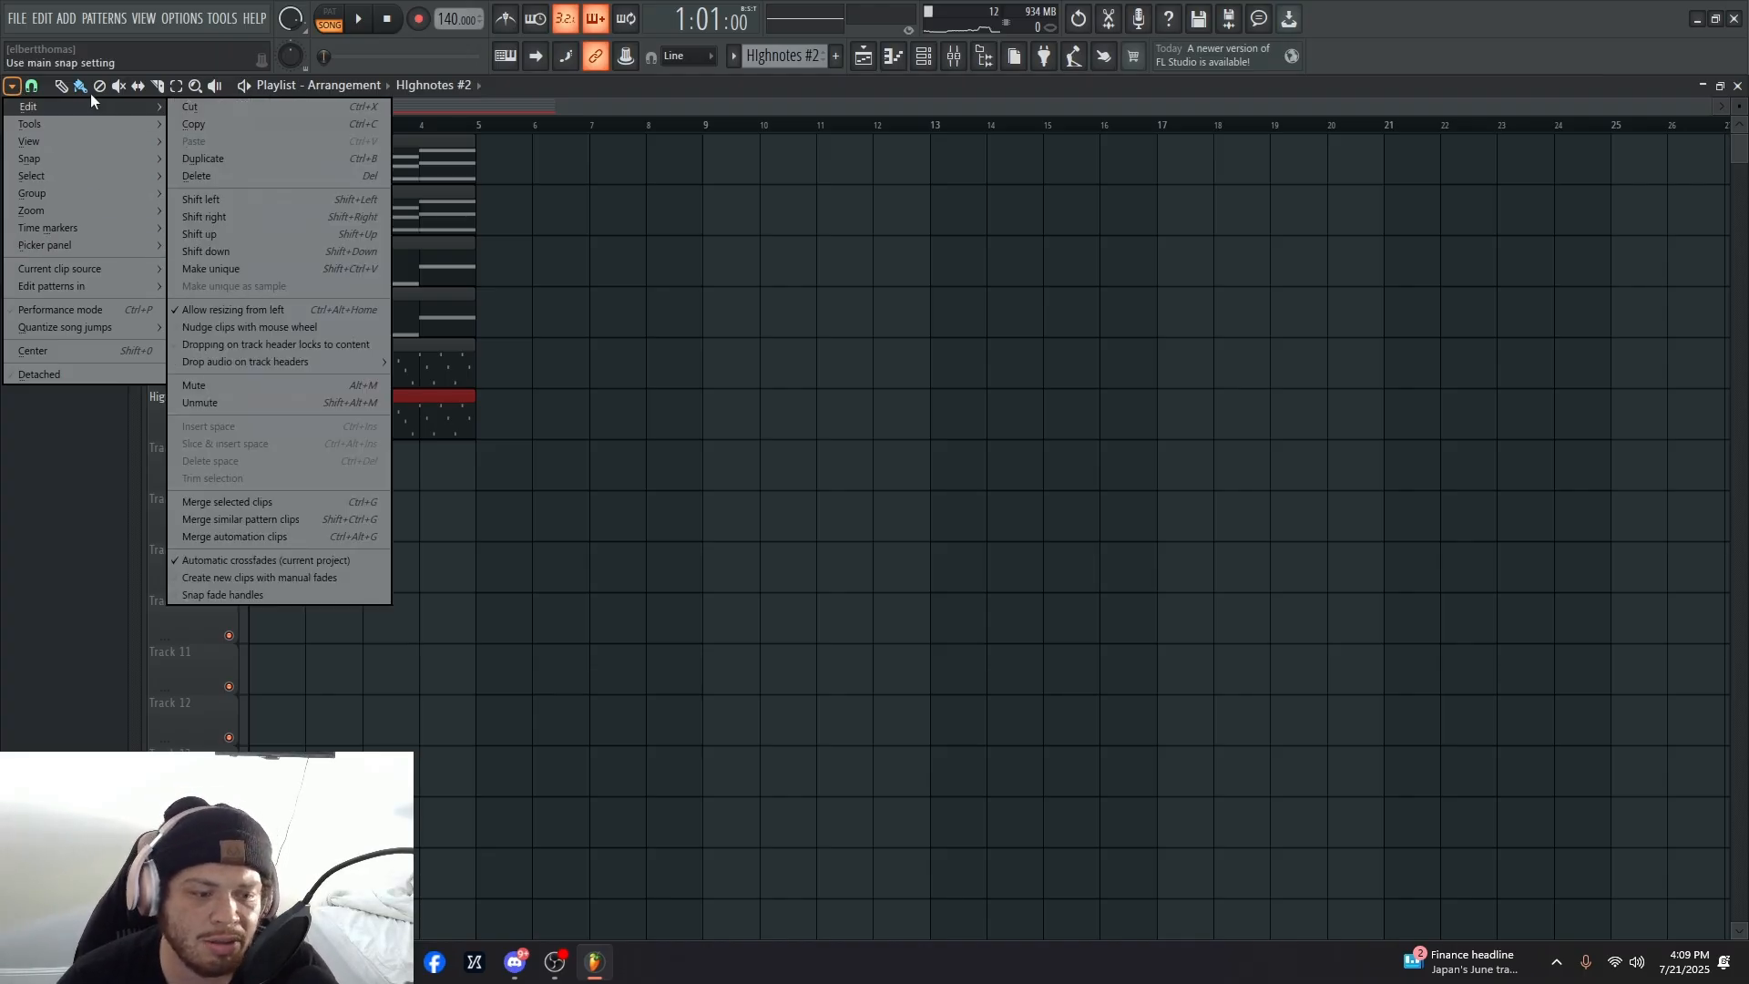
click(19, 90)
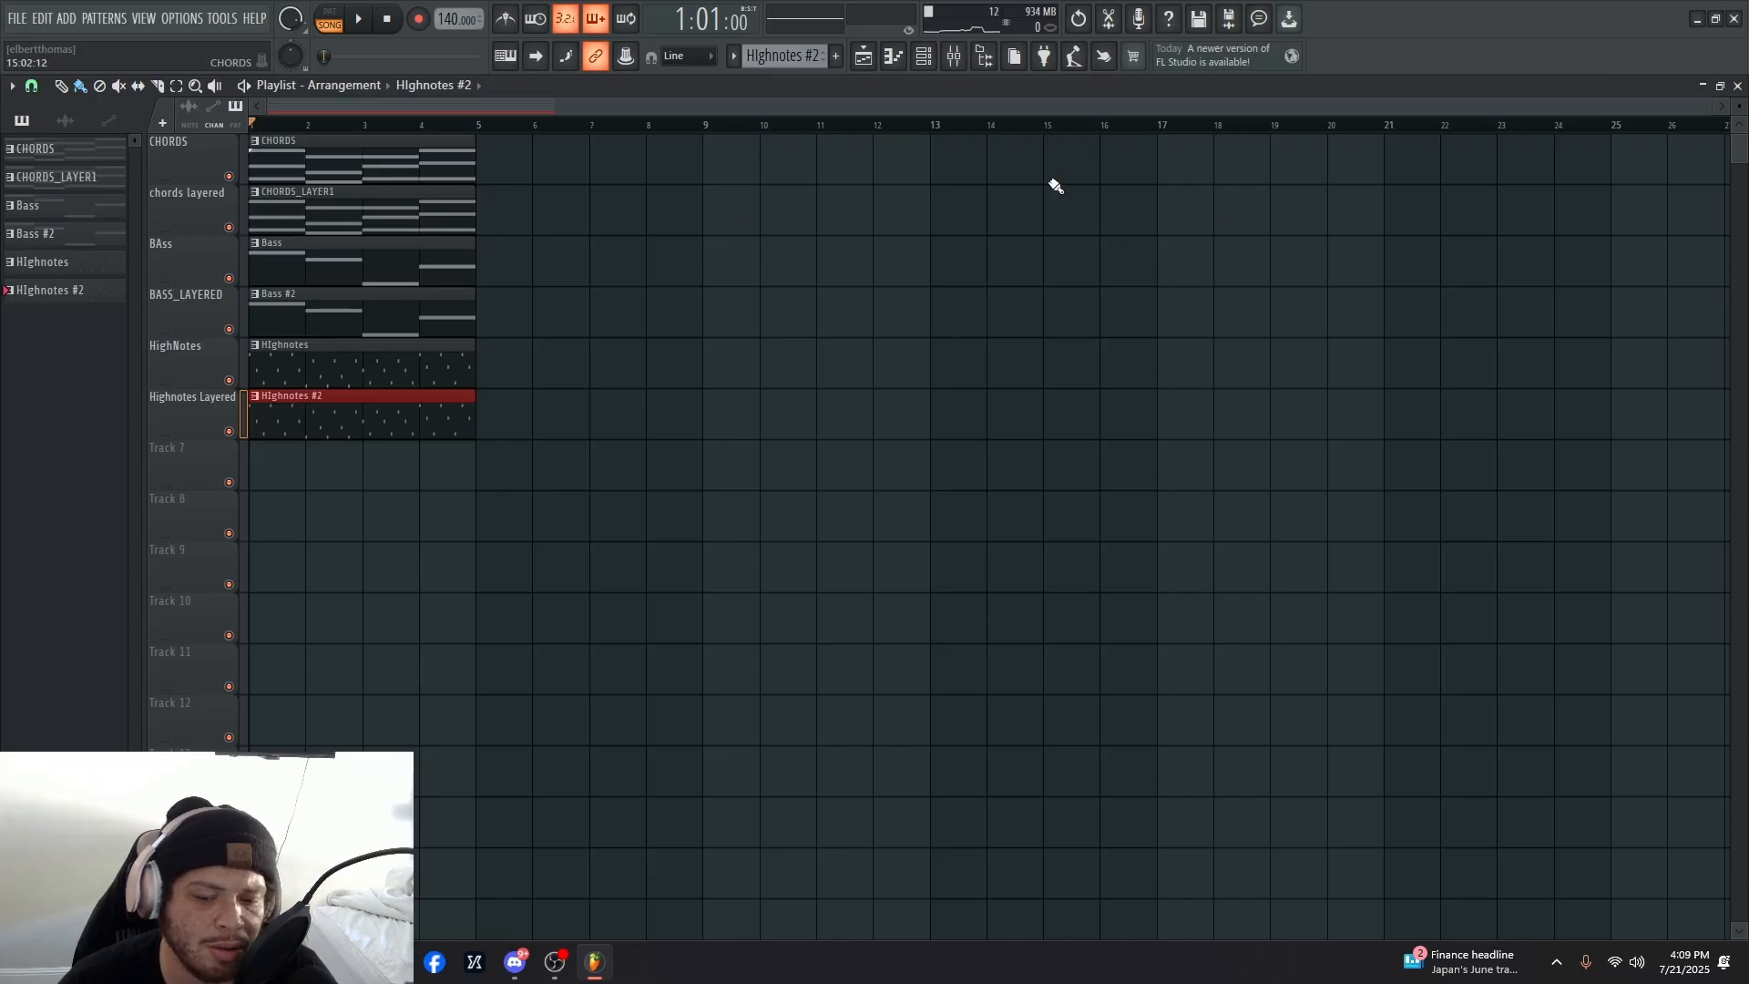
- Show the browser and expand Packs > Drums > Hats
click(996, 61)
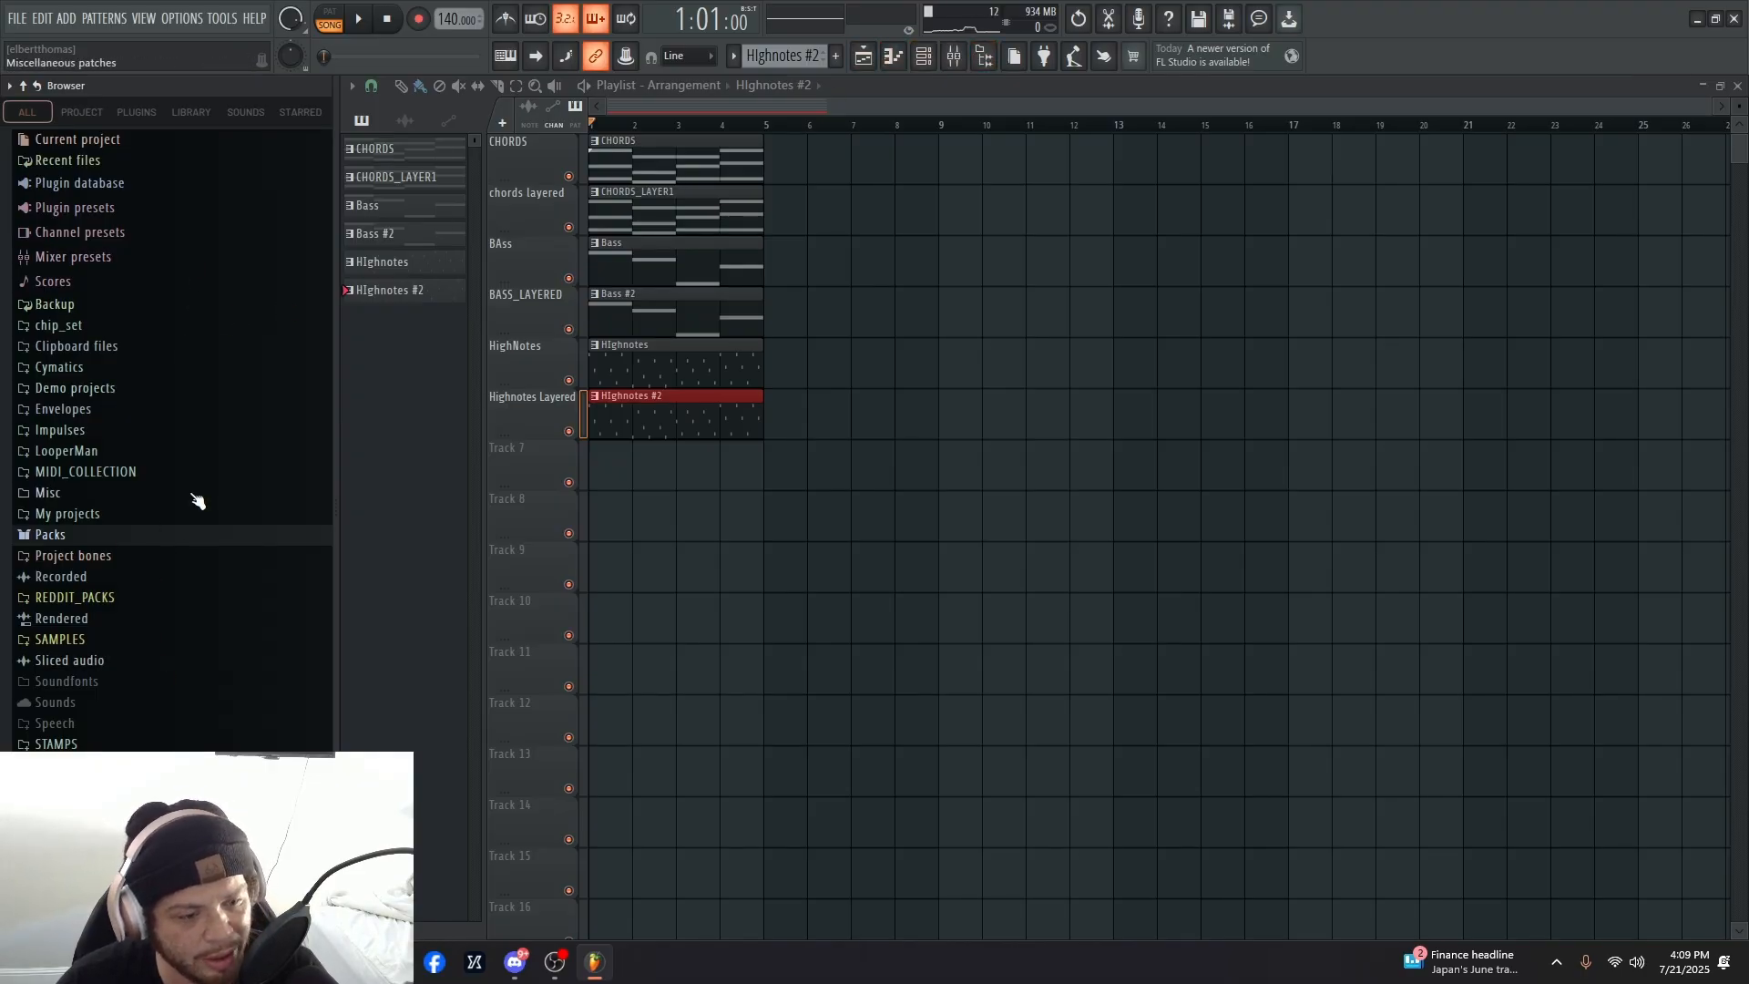
click(146, 541)
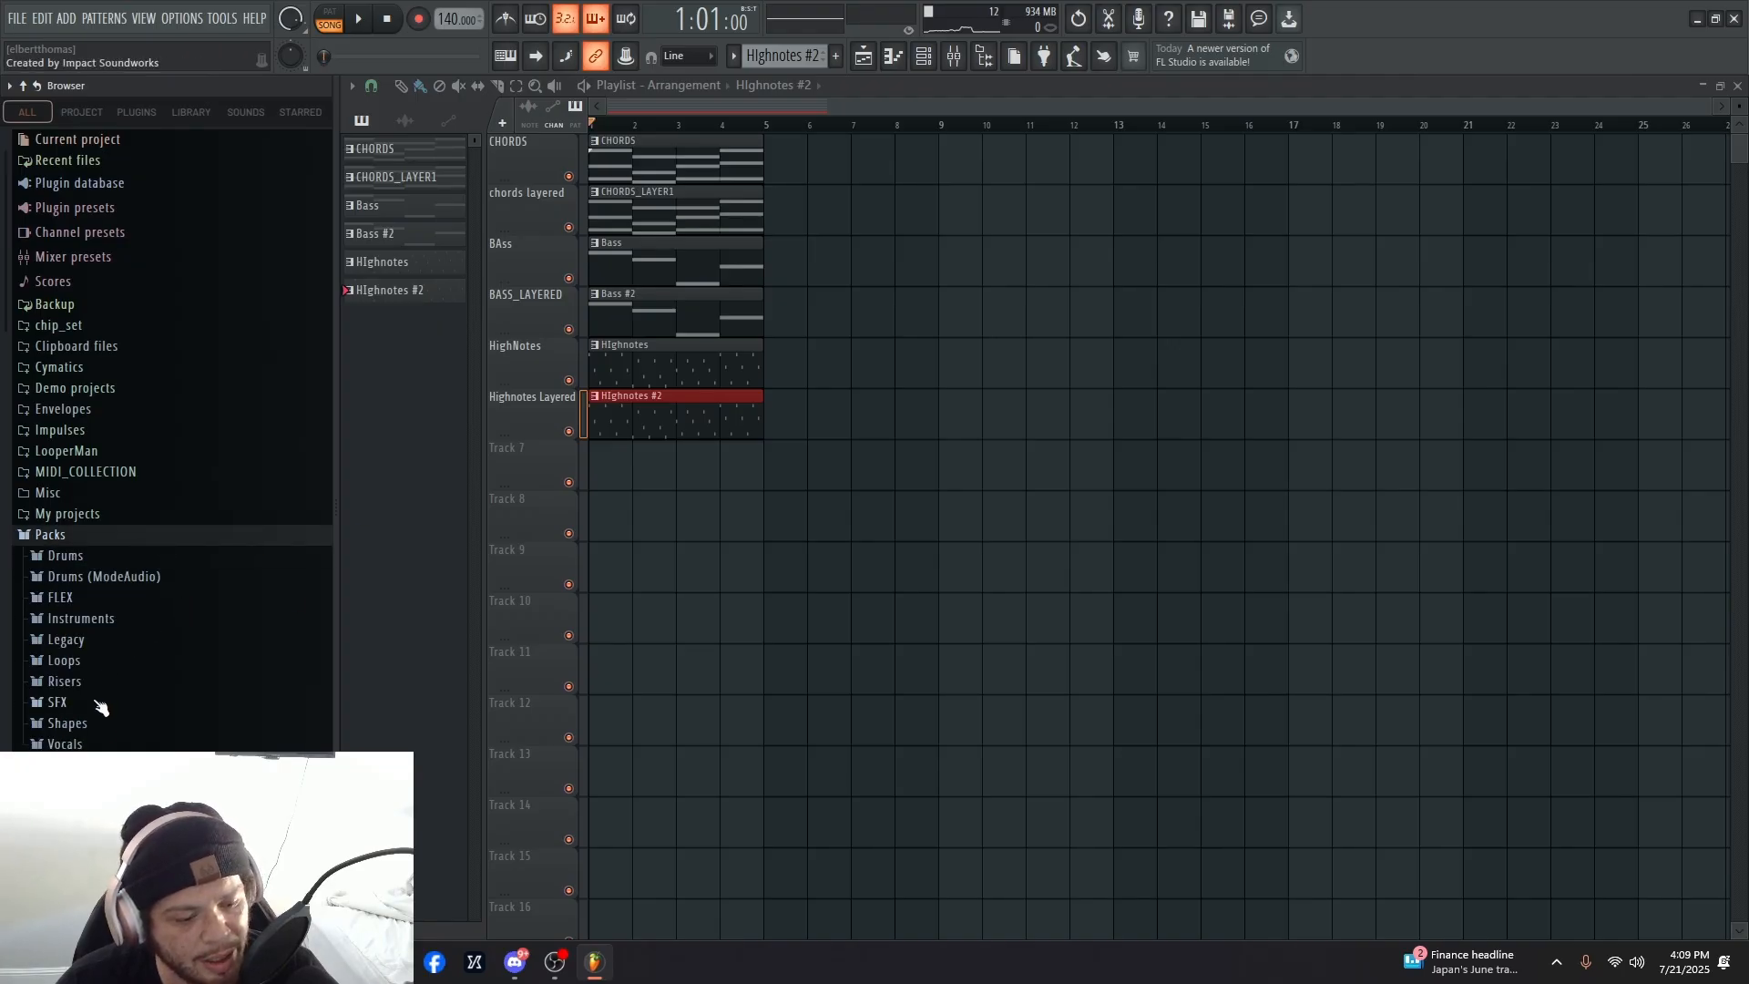
click(117, 706)
click(153, 511)
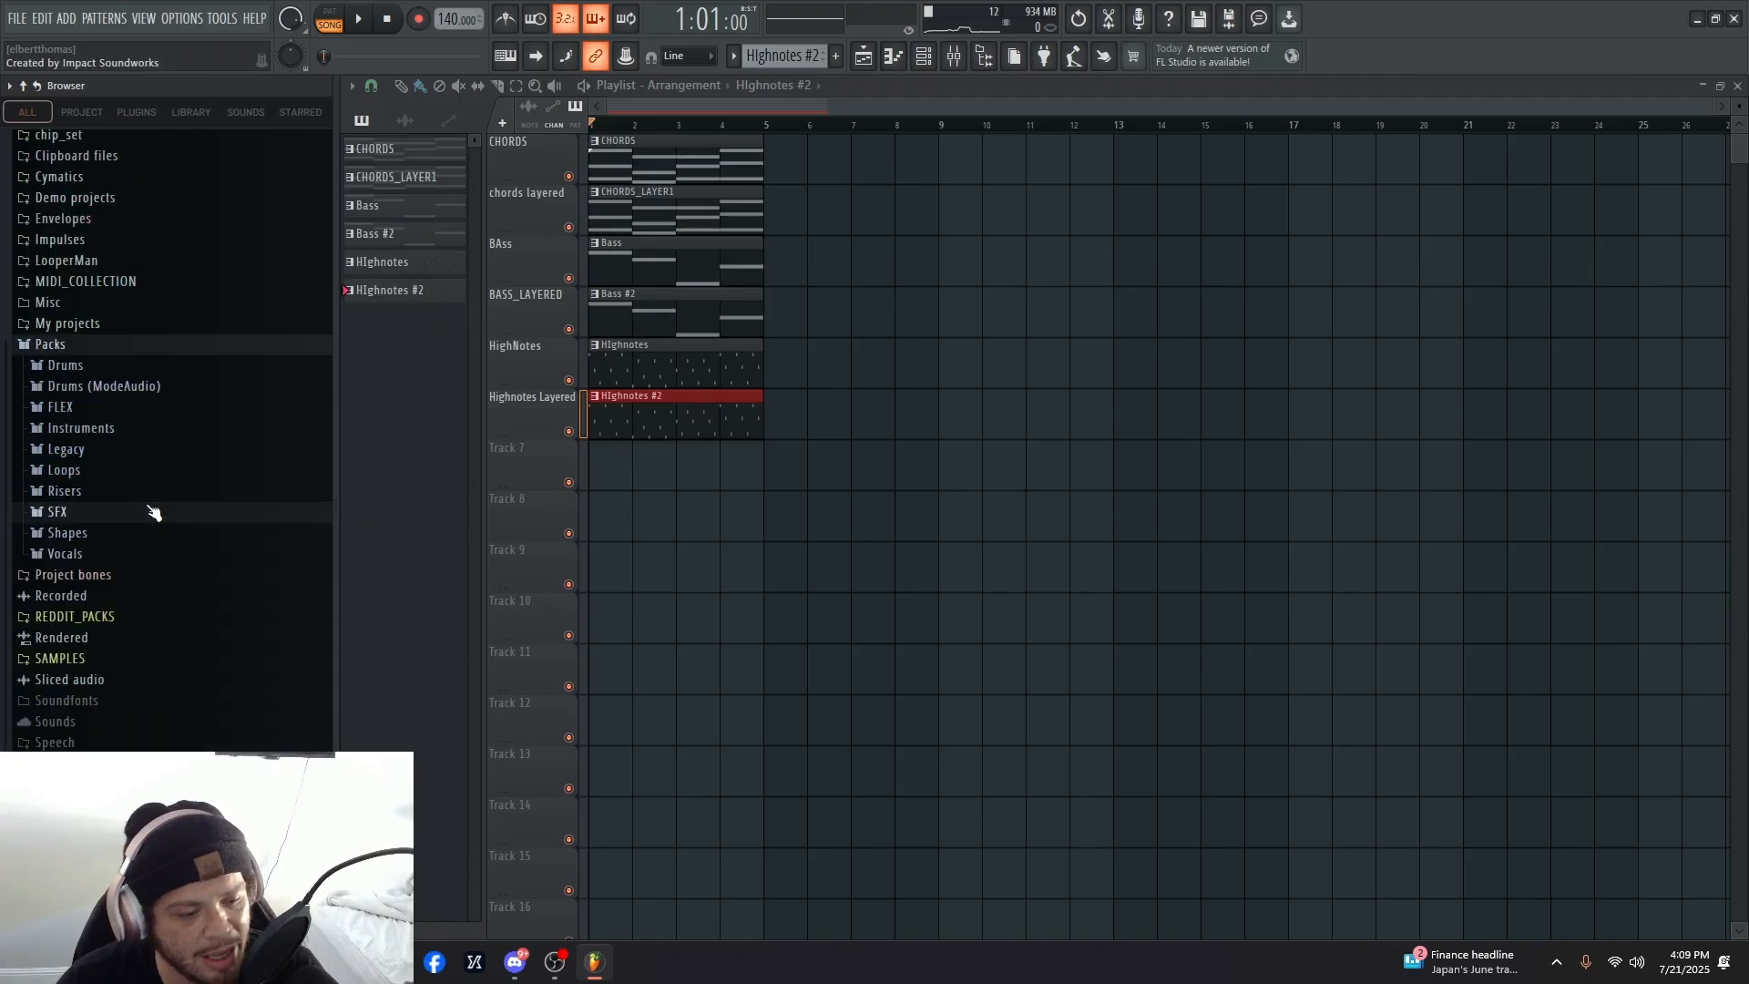
click(164, 367)
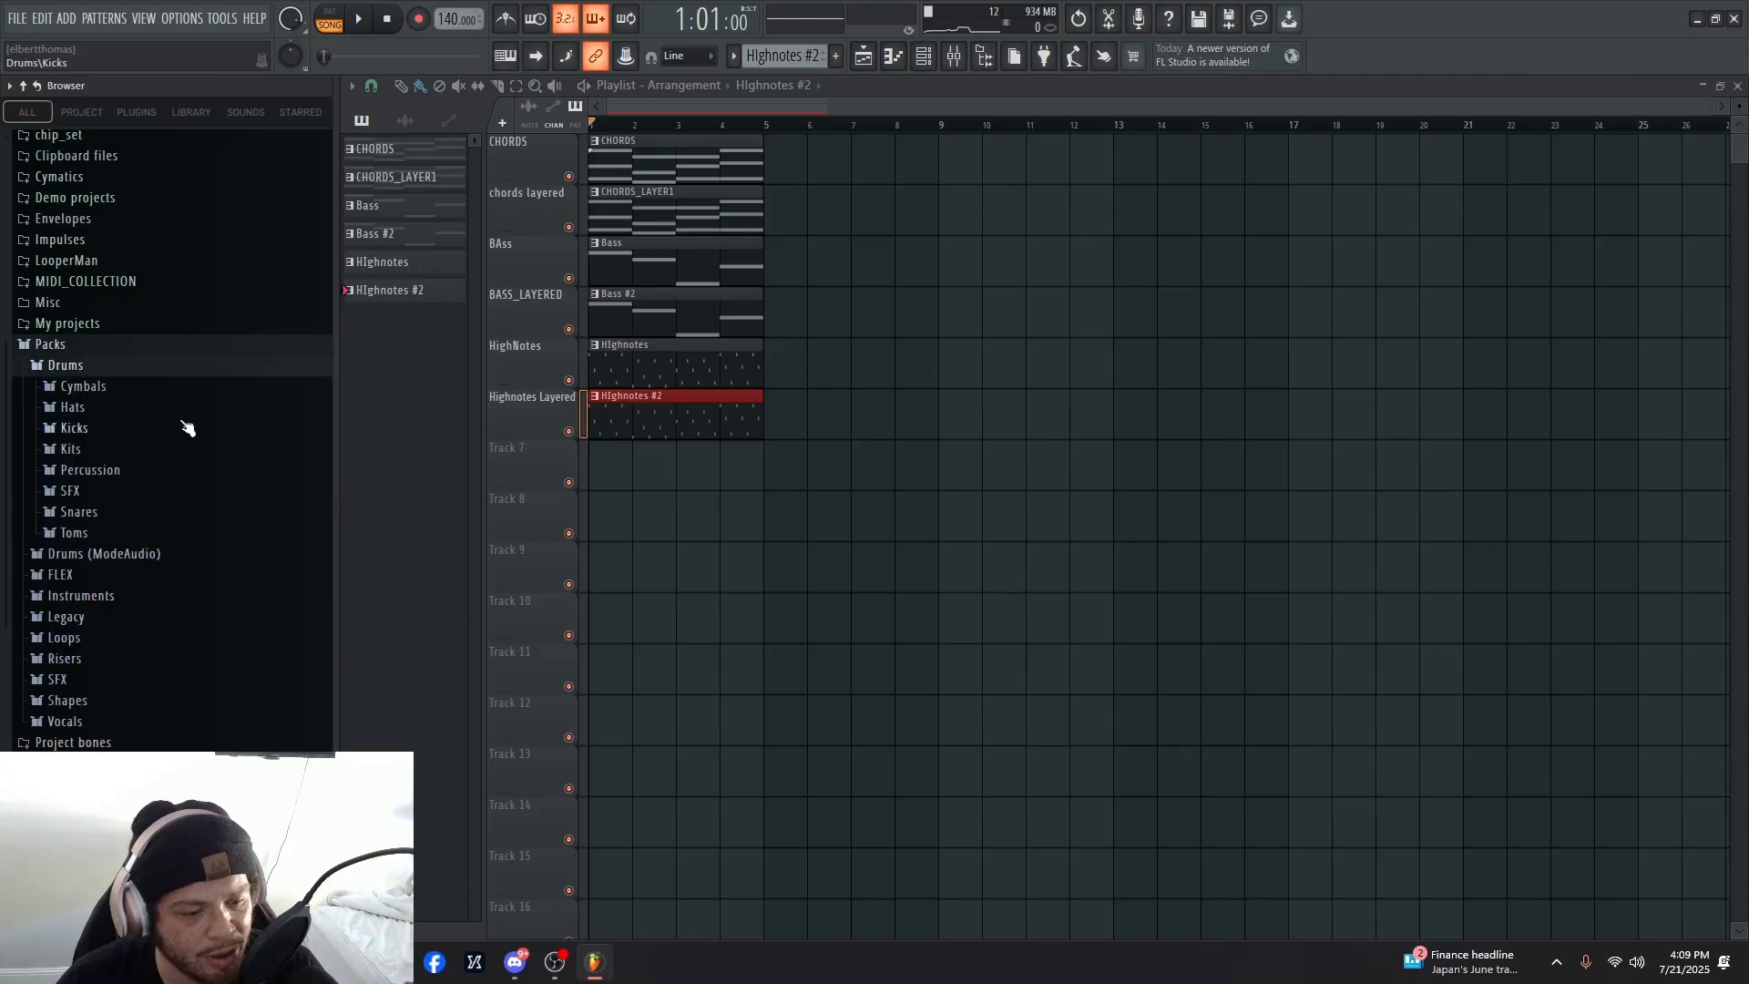
click(111, 409)
- Preview the 808 CH and 808 OH hat samples
click(185, 300)
click(180, 318)
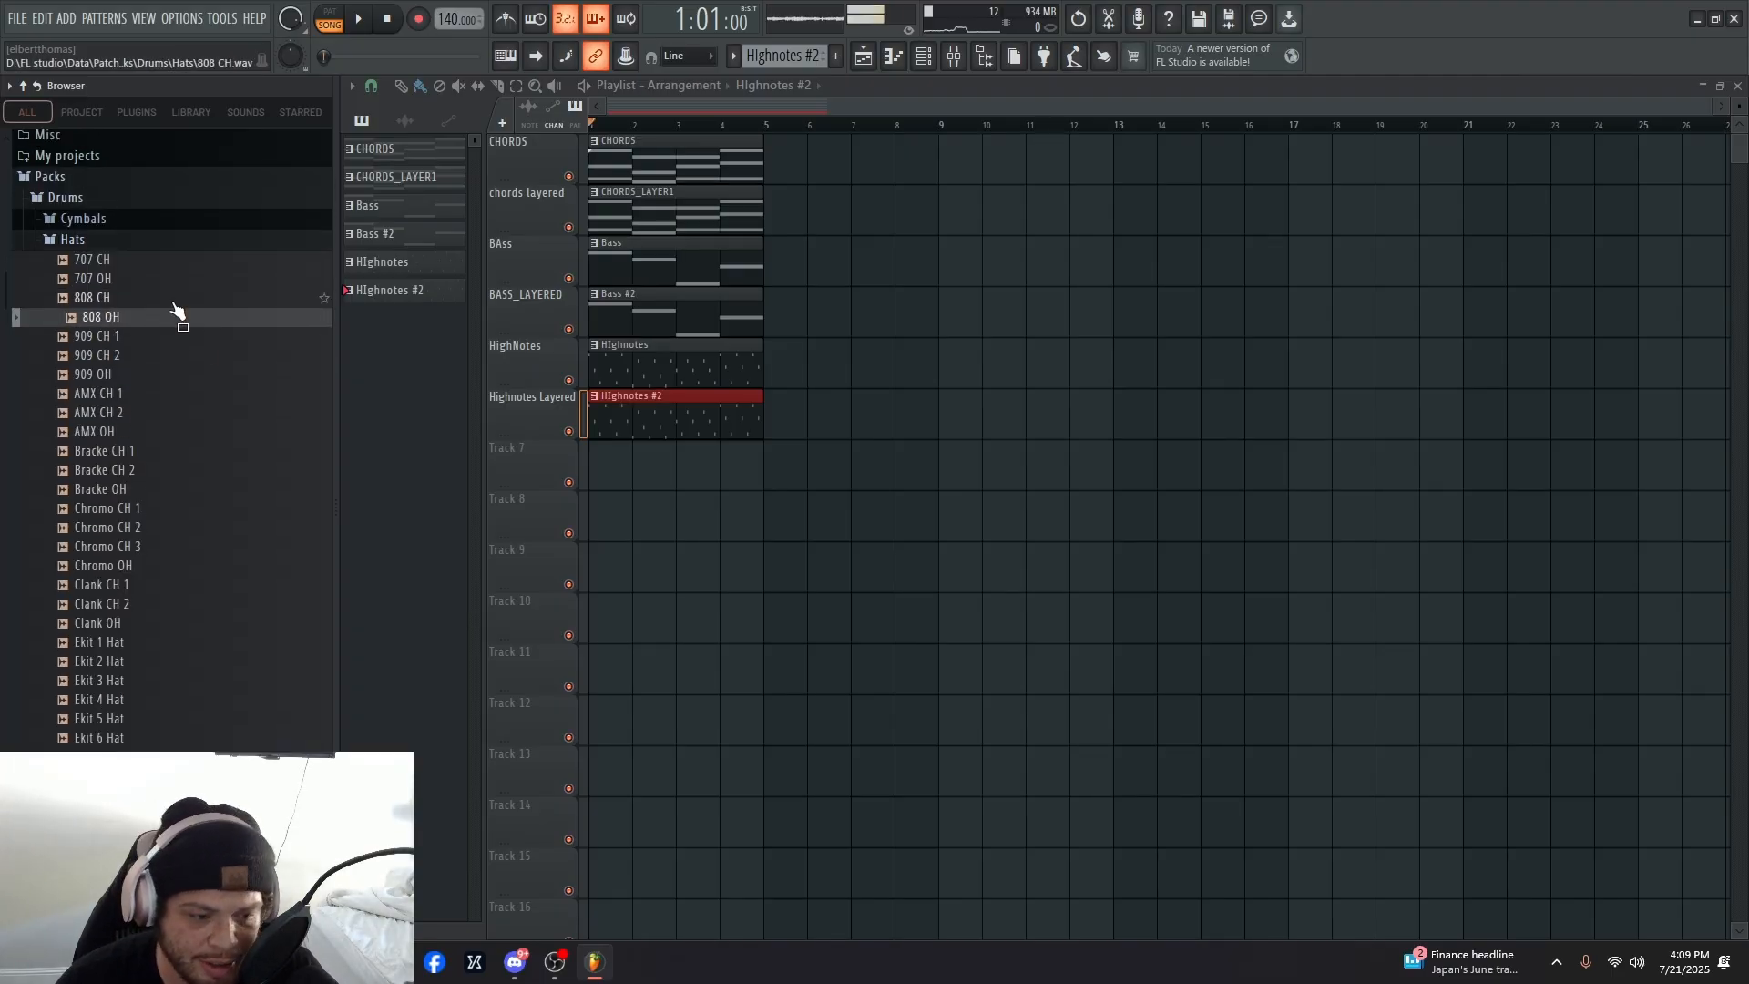
click(181, 300)
- Open the 808 CH and 808 OH samples each in a new channel and close their sampler windows
right_click(182, 304)
click(340, 324)
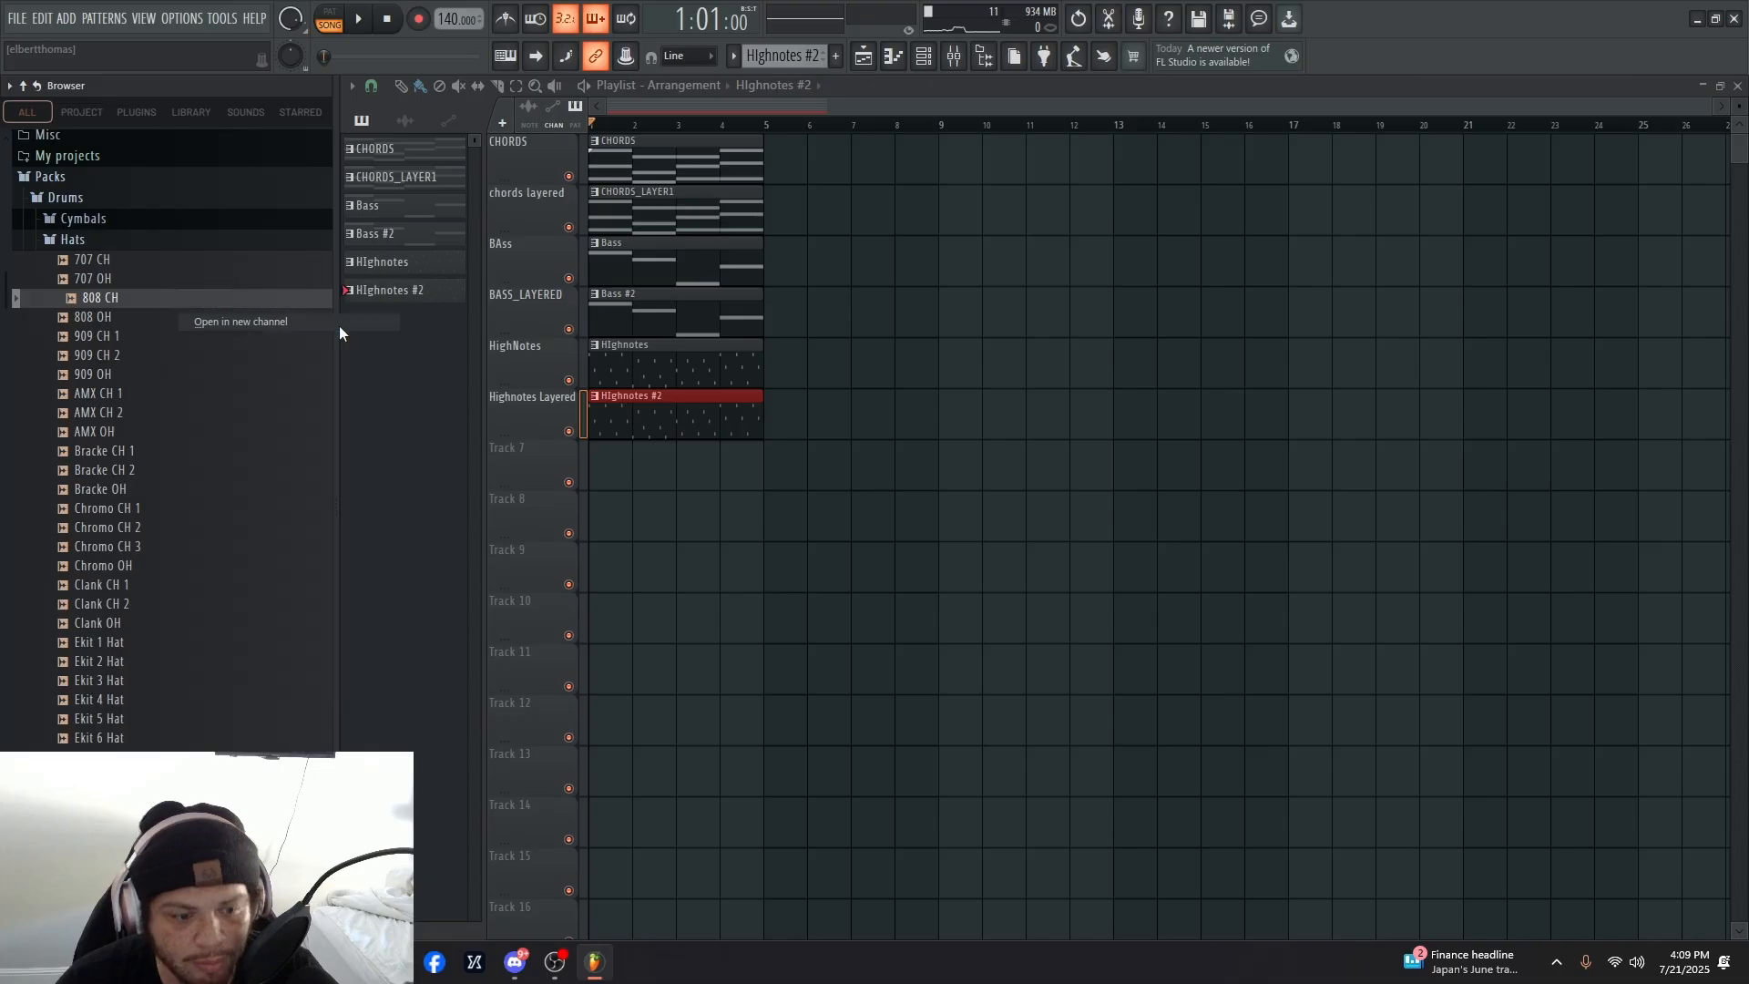
right_click(135, 316)
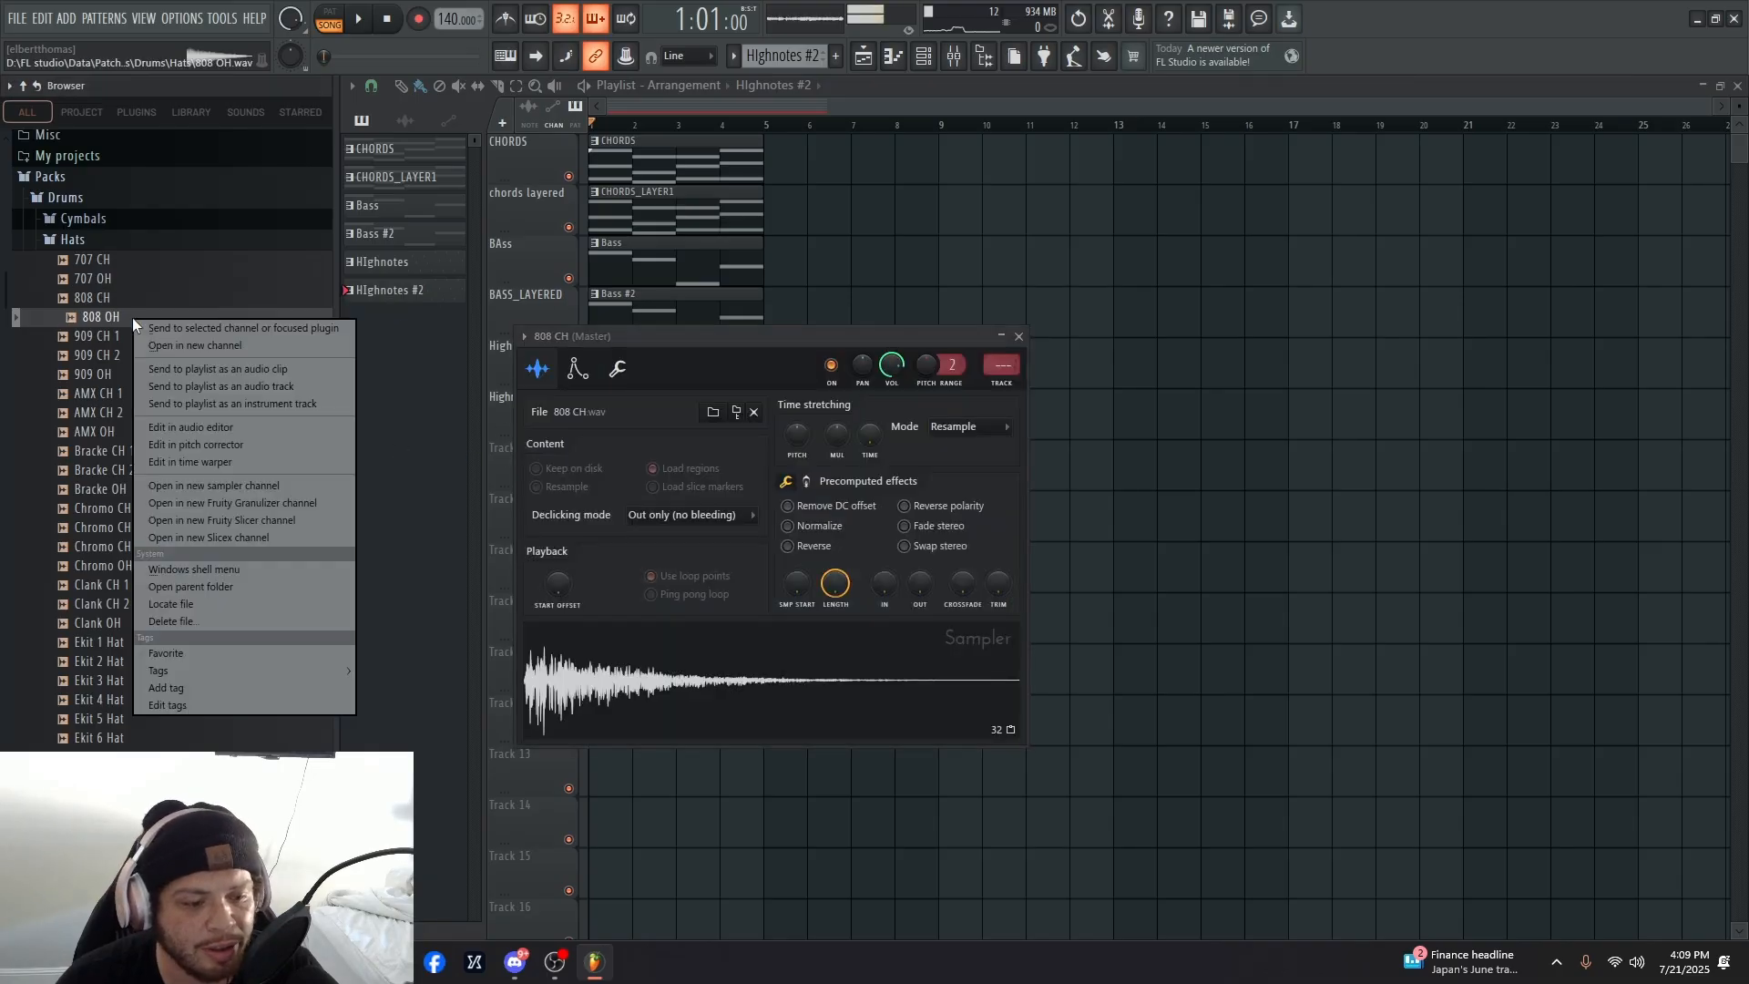
click(204, 347)
key(Escape)
key(Escape)
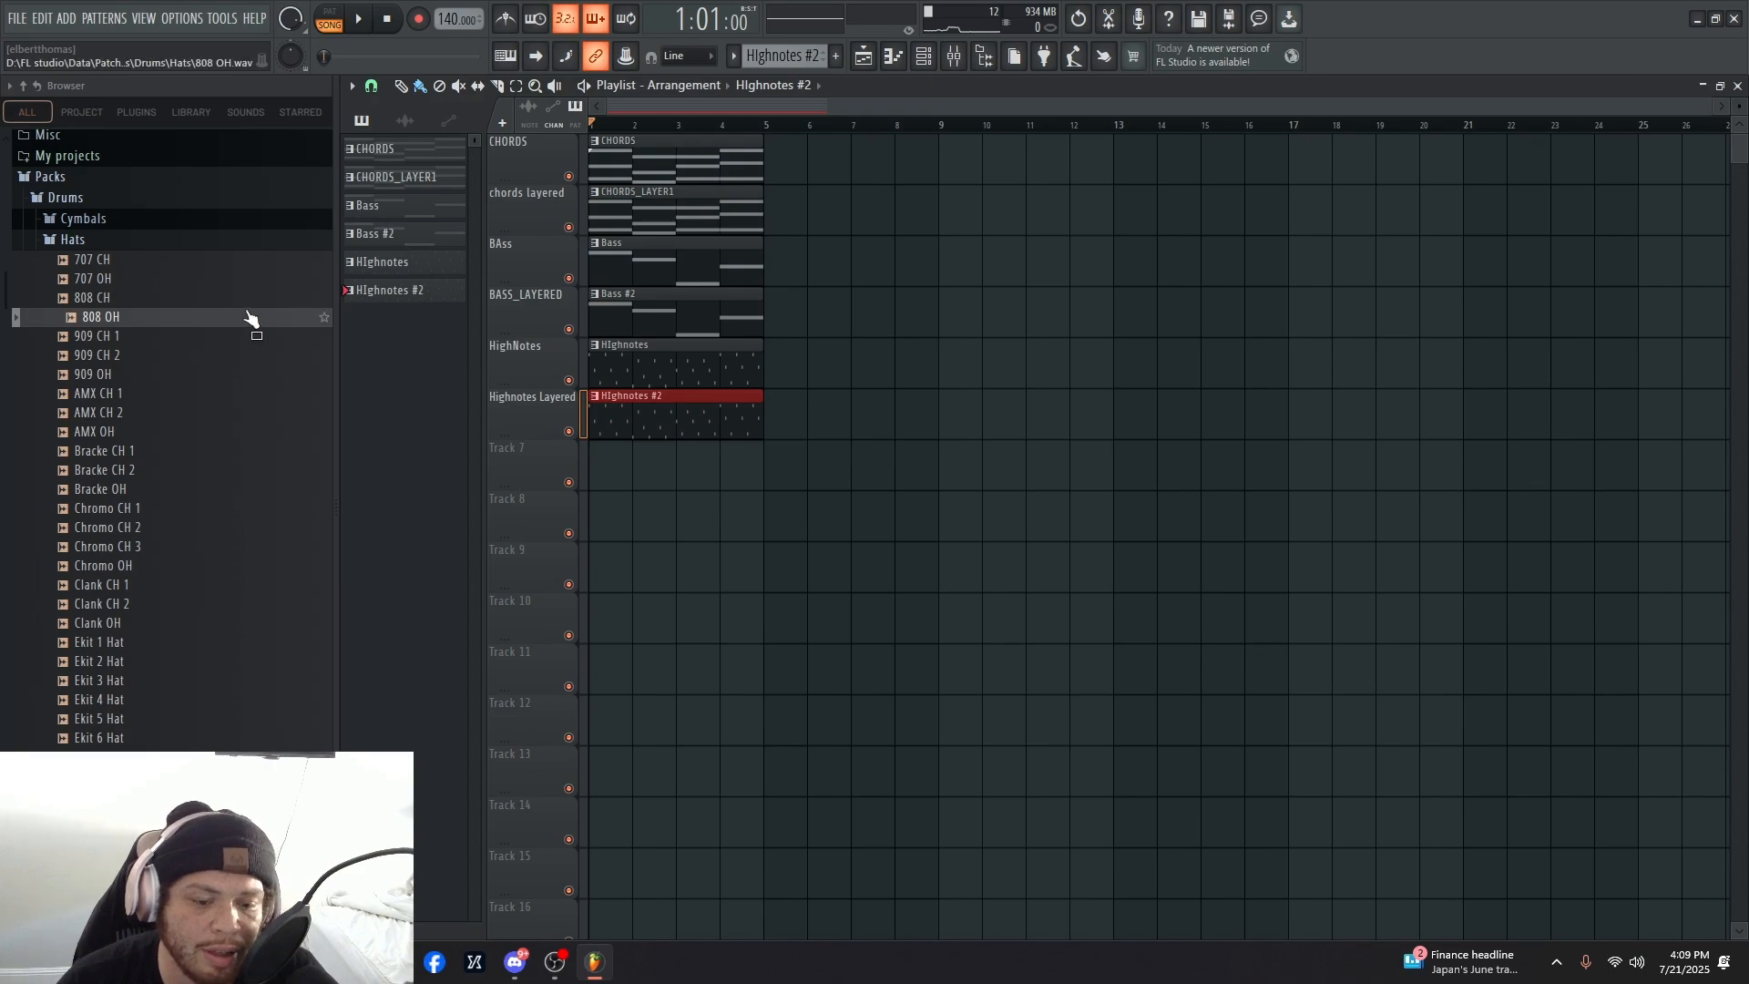
right_click(104, 298)
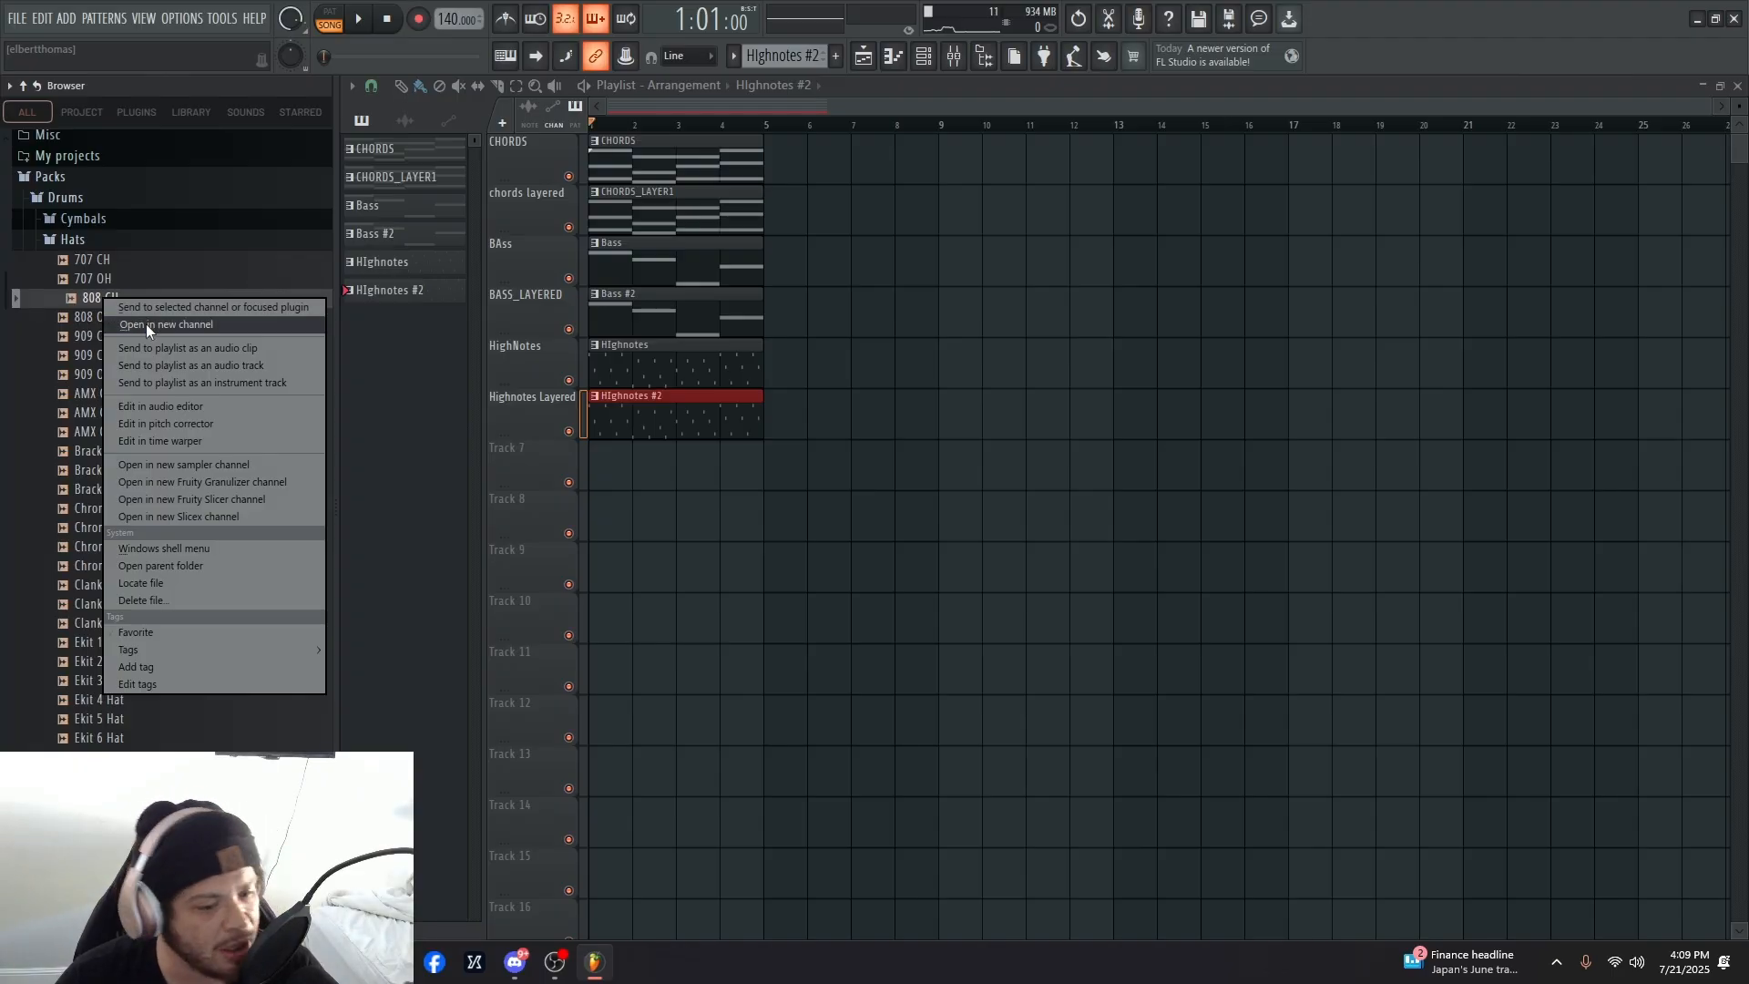
click(49, 308)
right_click(69, 315)
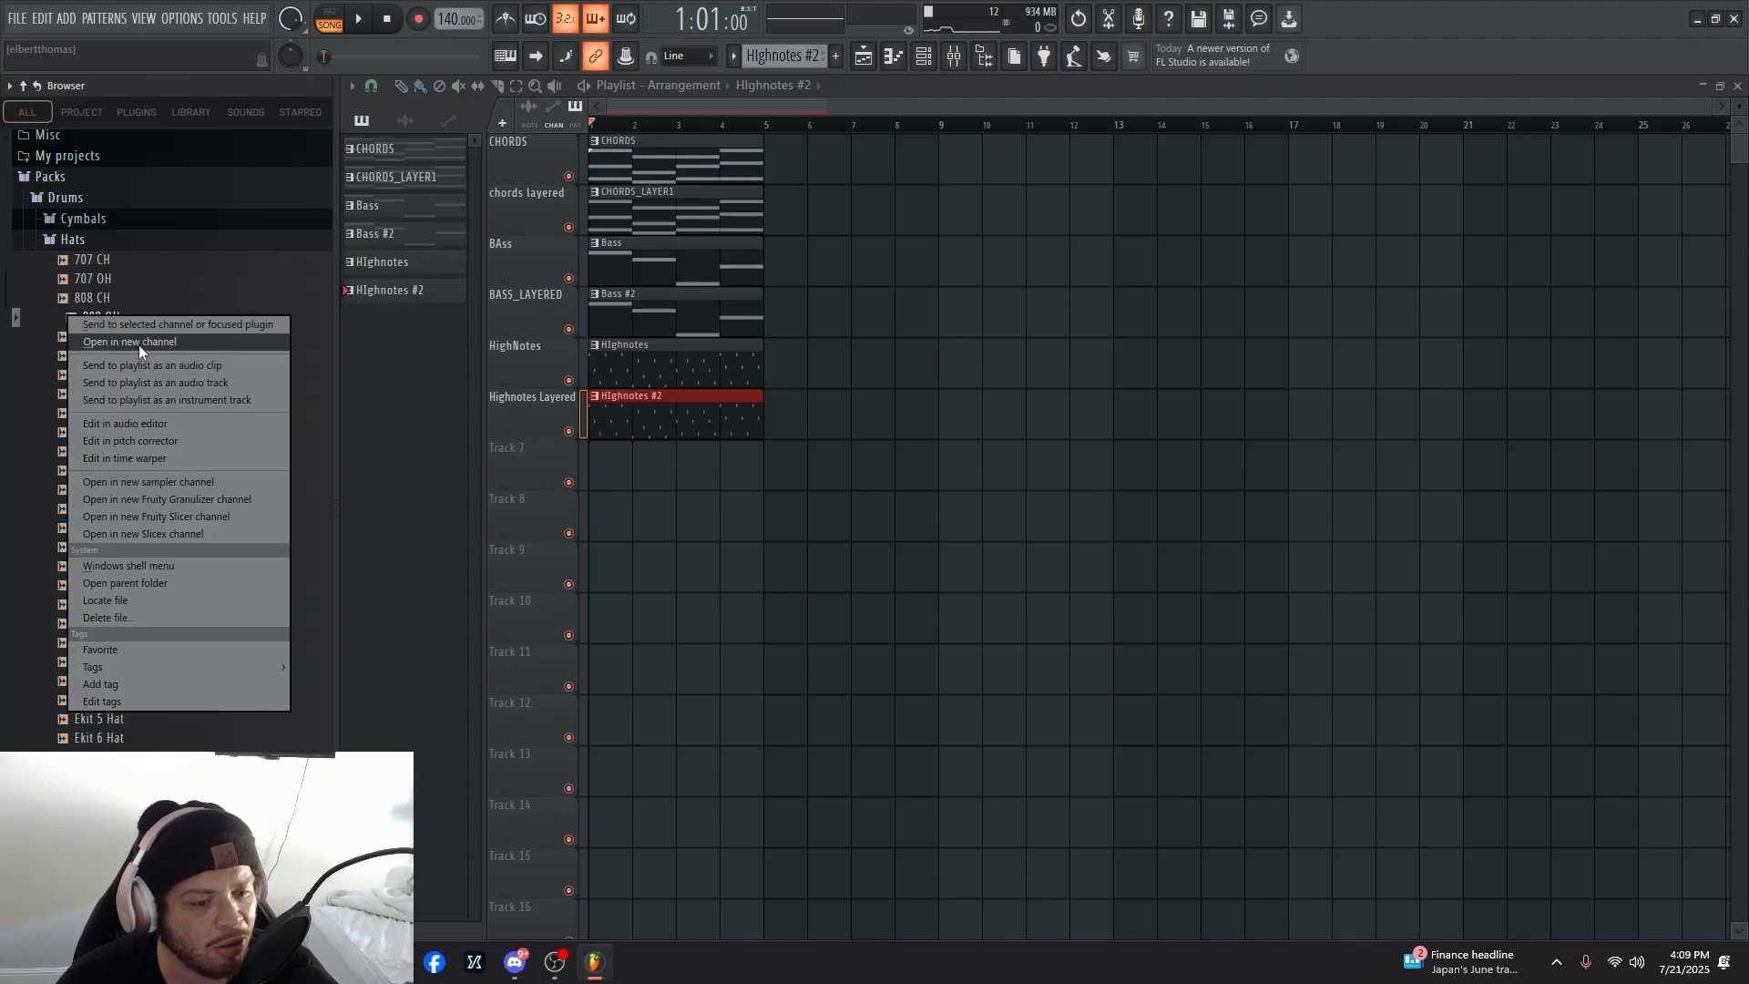
- Show the channel rack with the new 808 channels and create a new pattern named hi hat
click(916, 58)
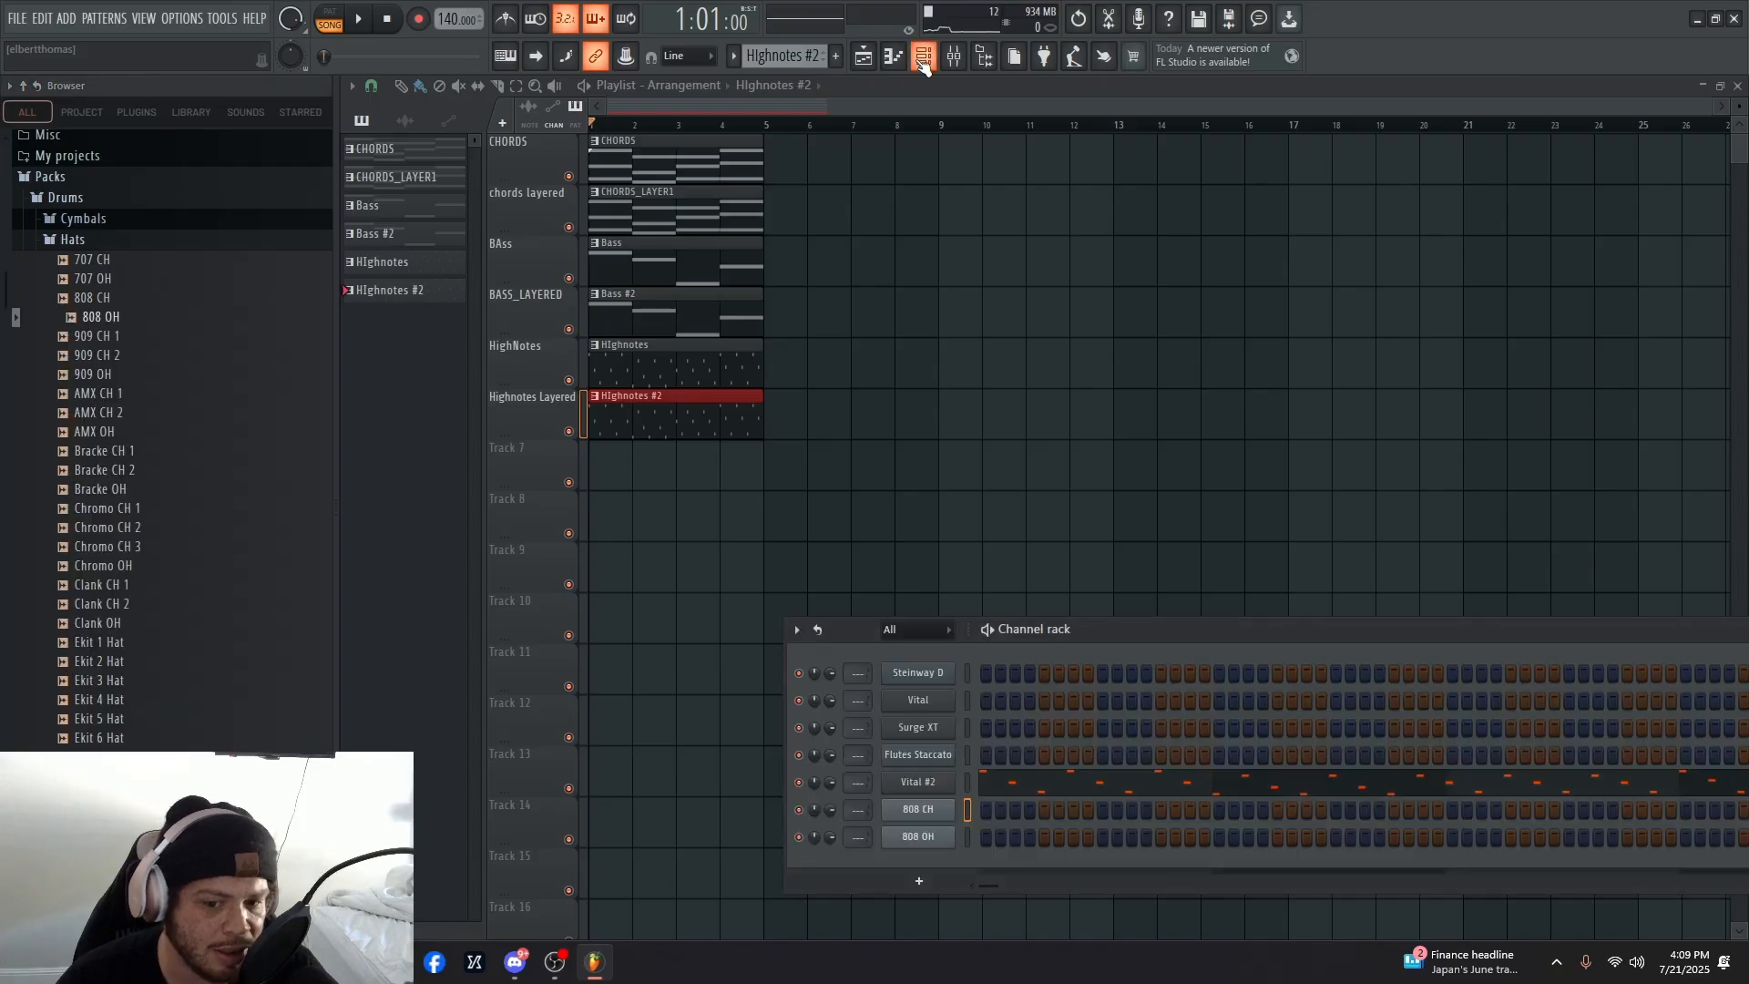
drag(1302, 620, 1171, 236)
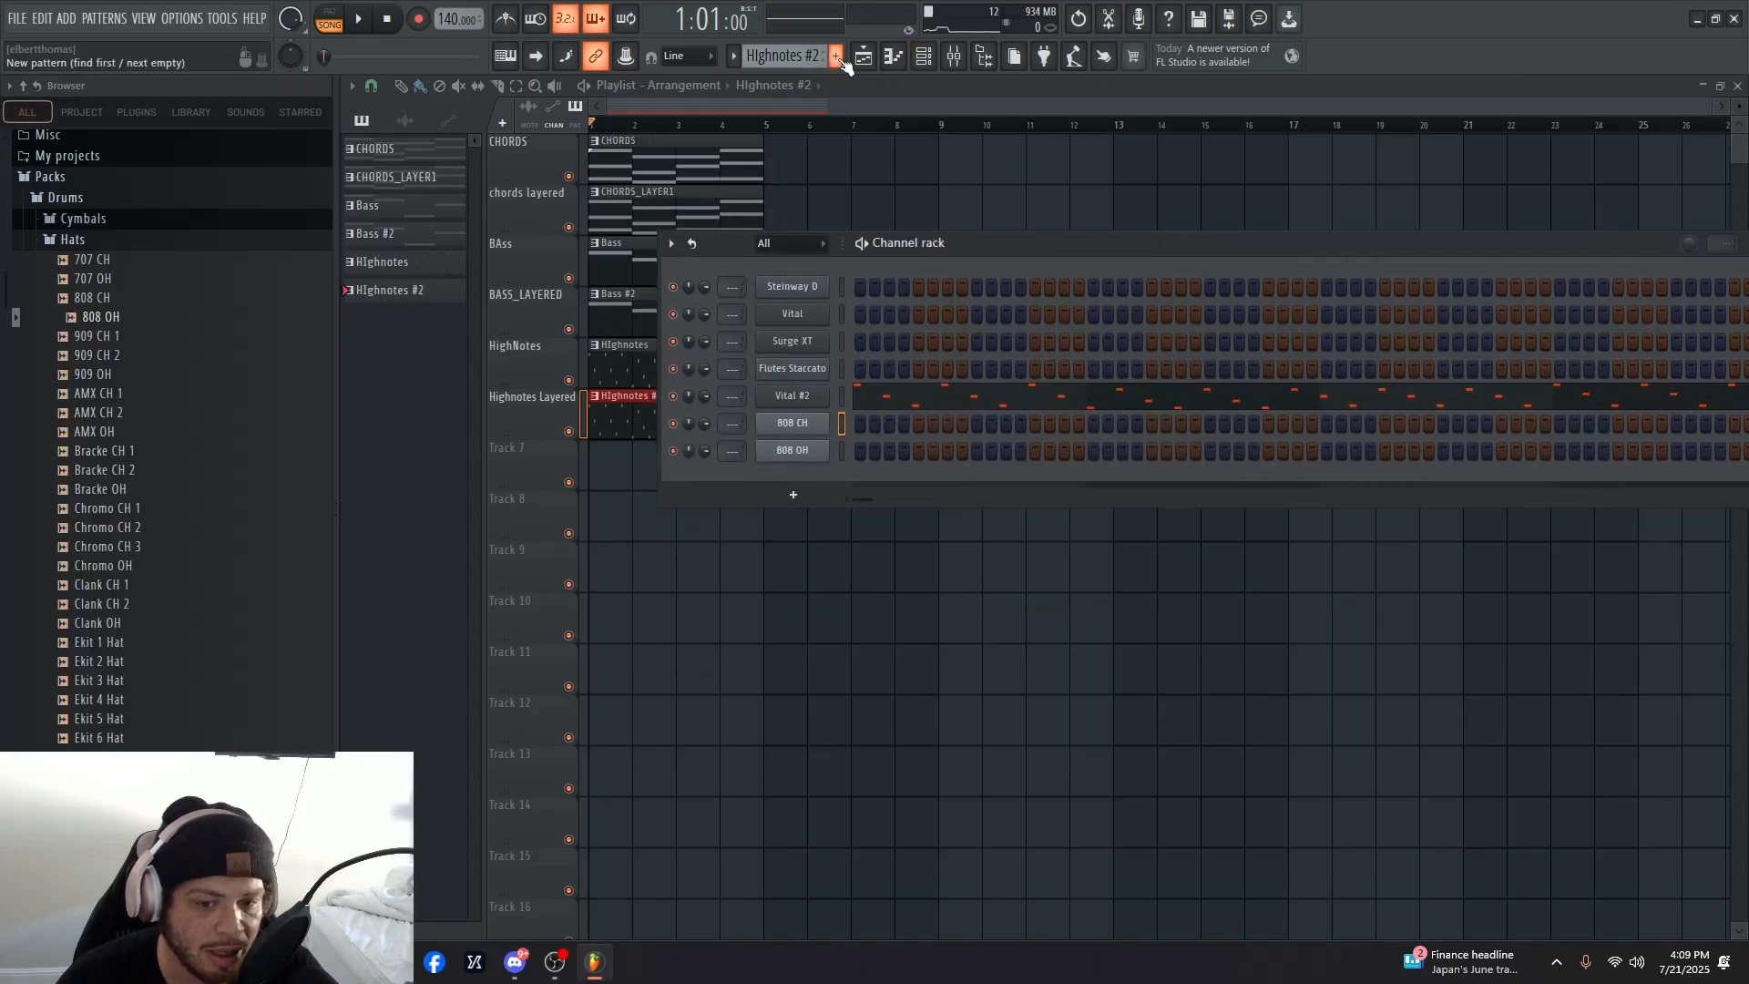
click(836, 57)
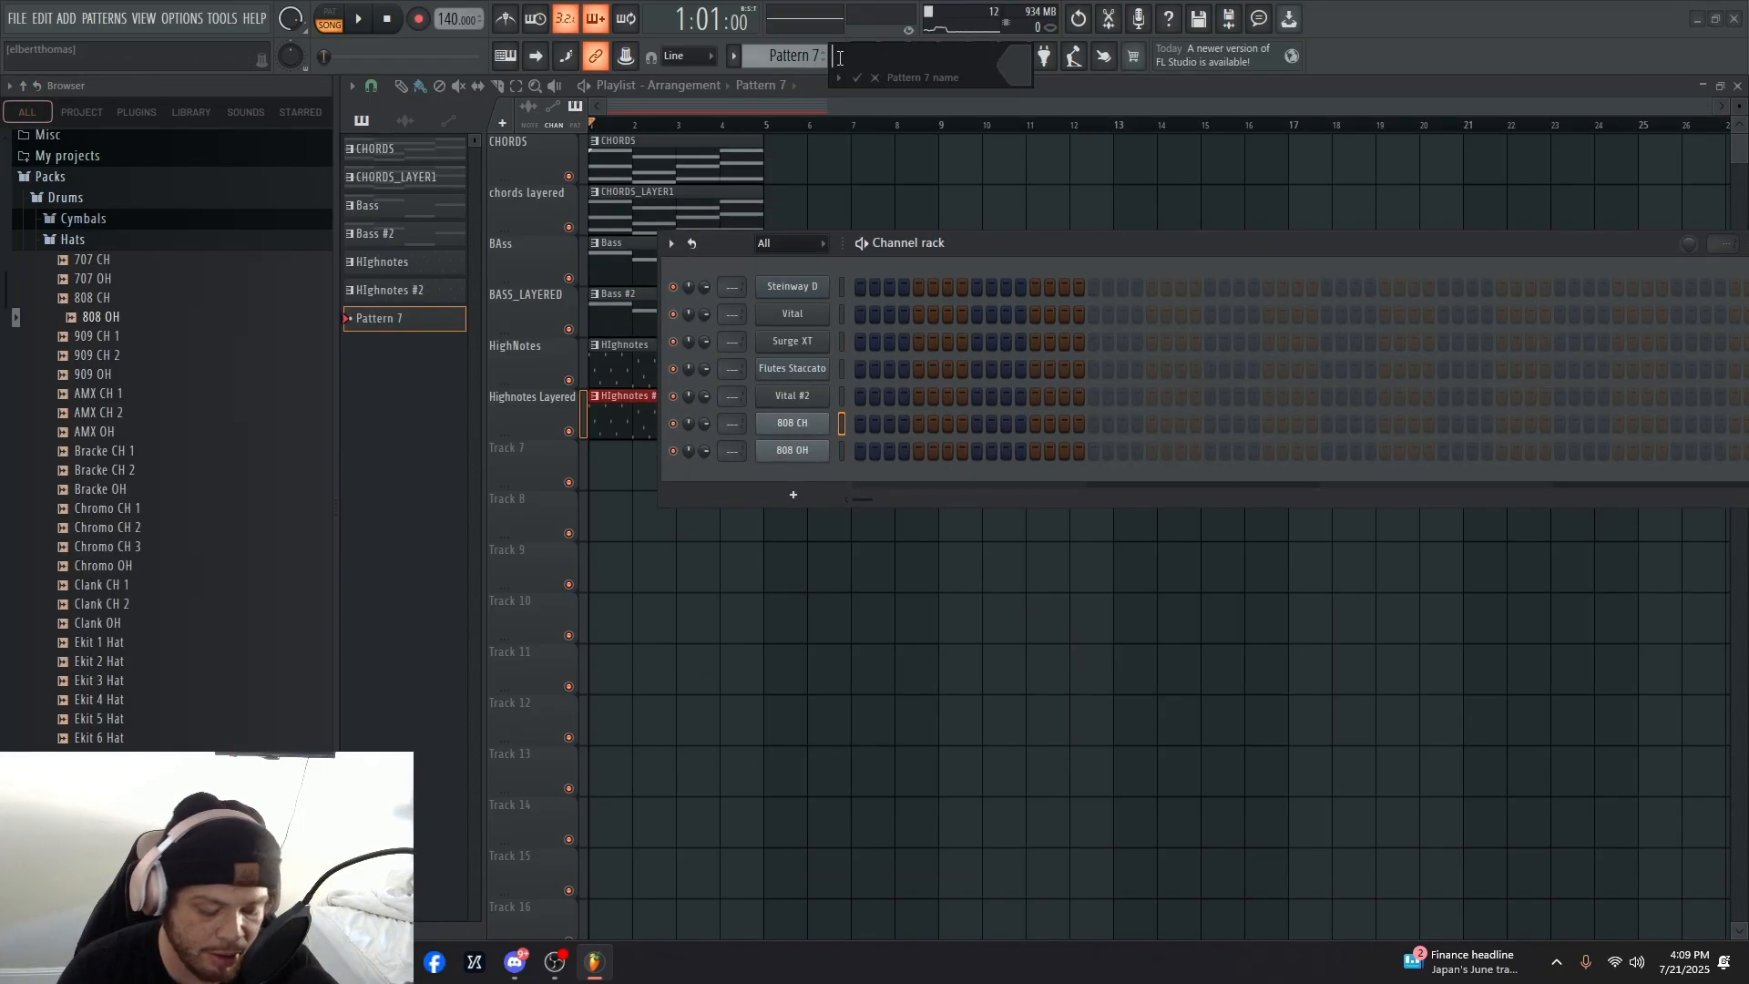
text(hih)
key(BackSpace)
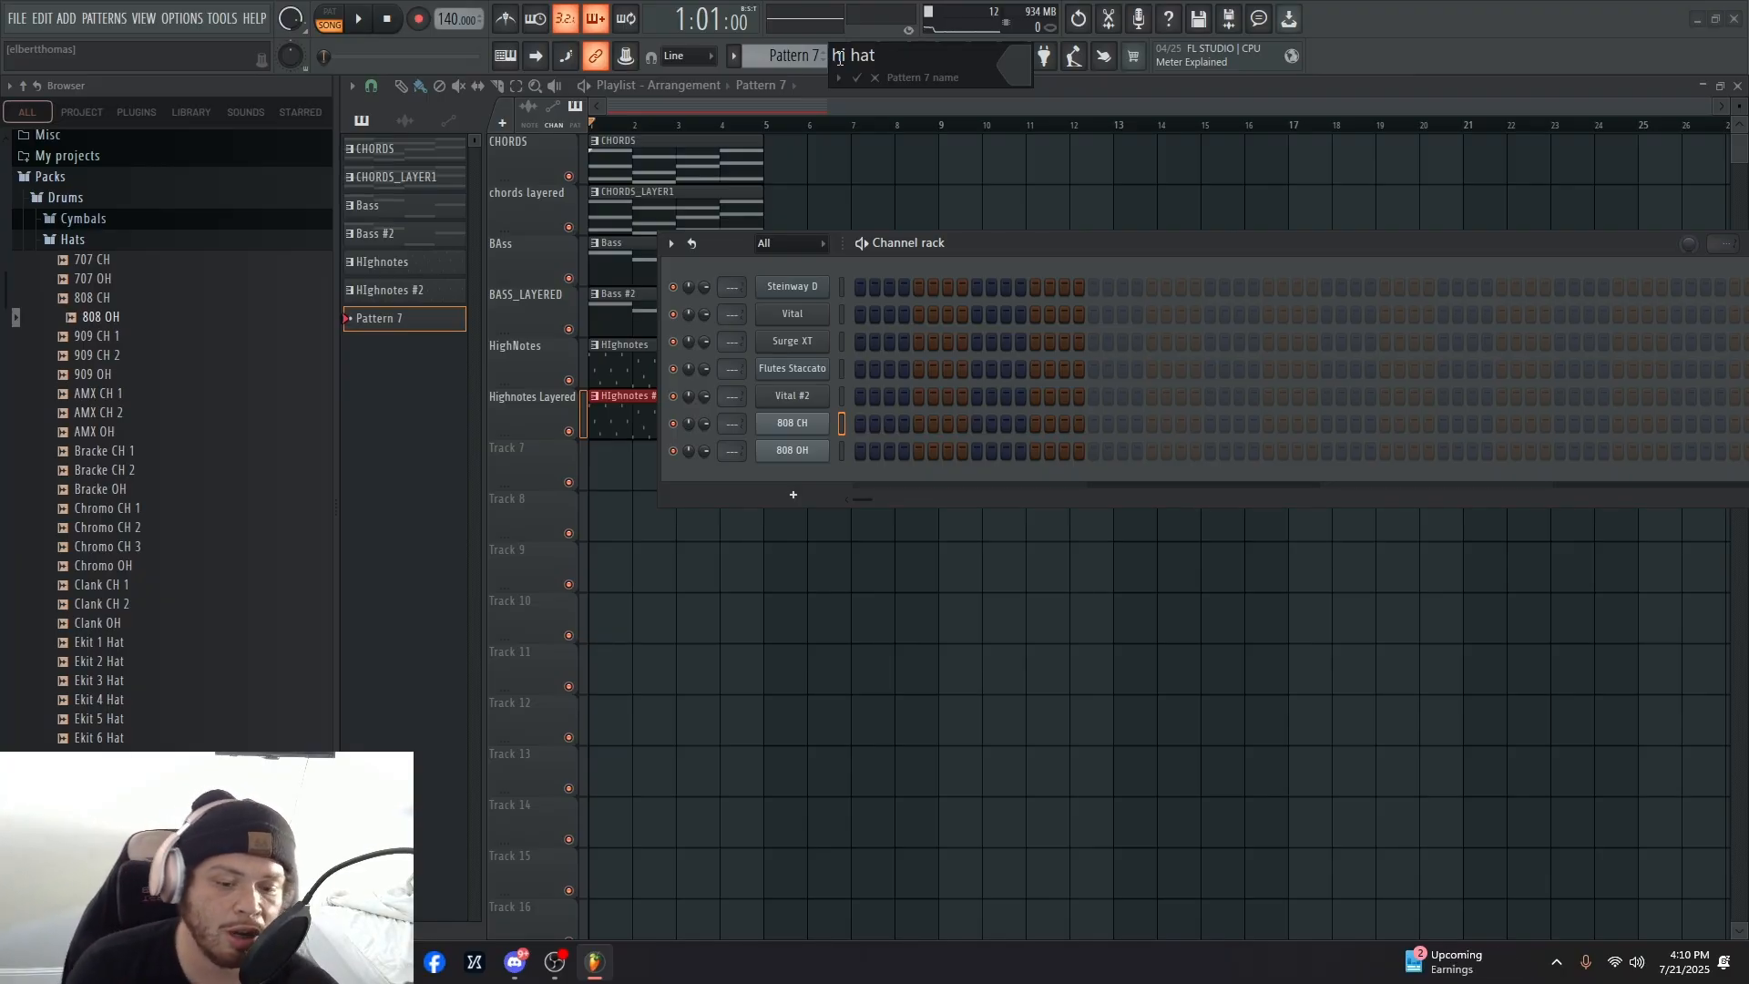
key(Return)
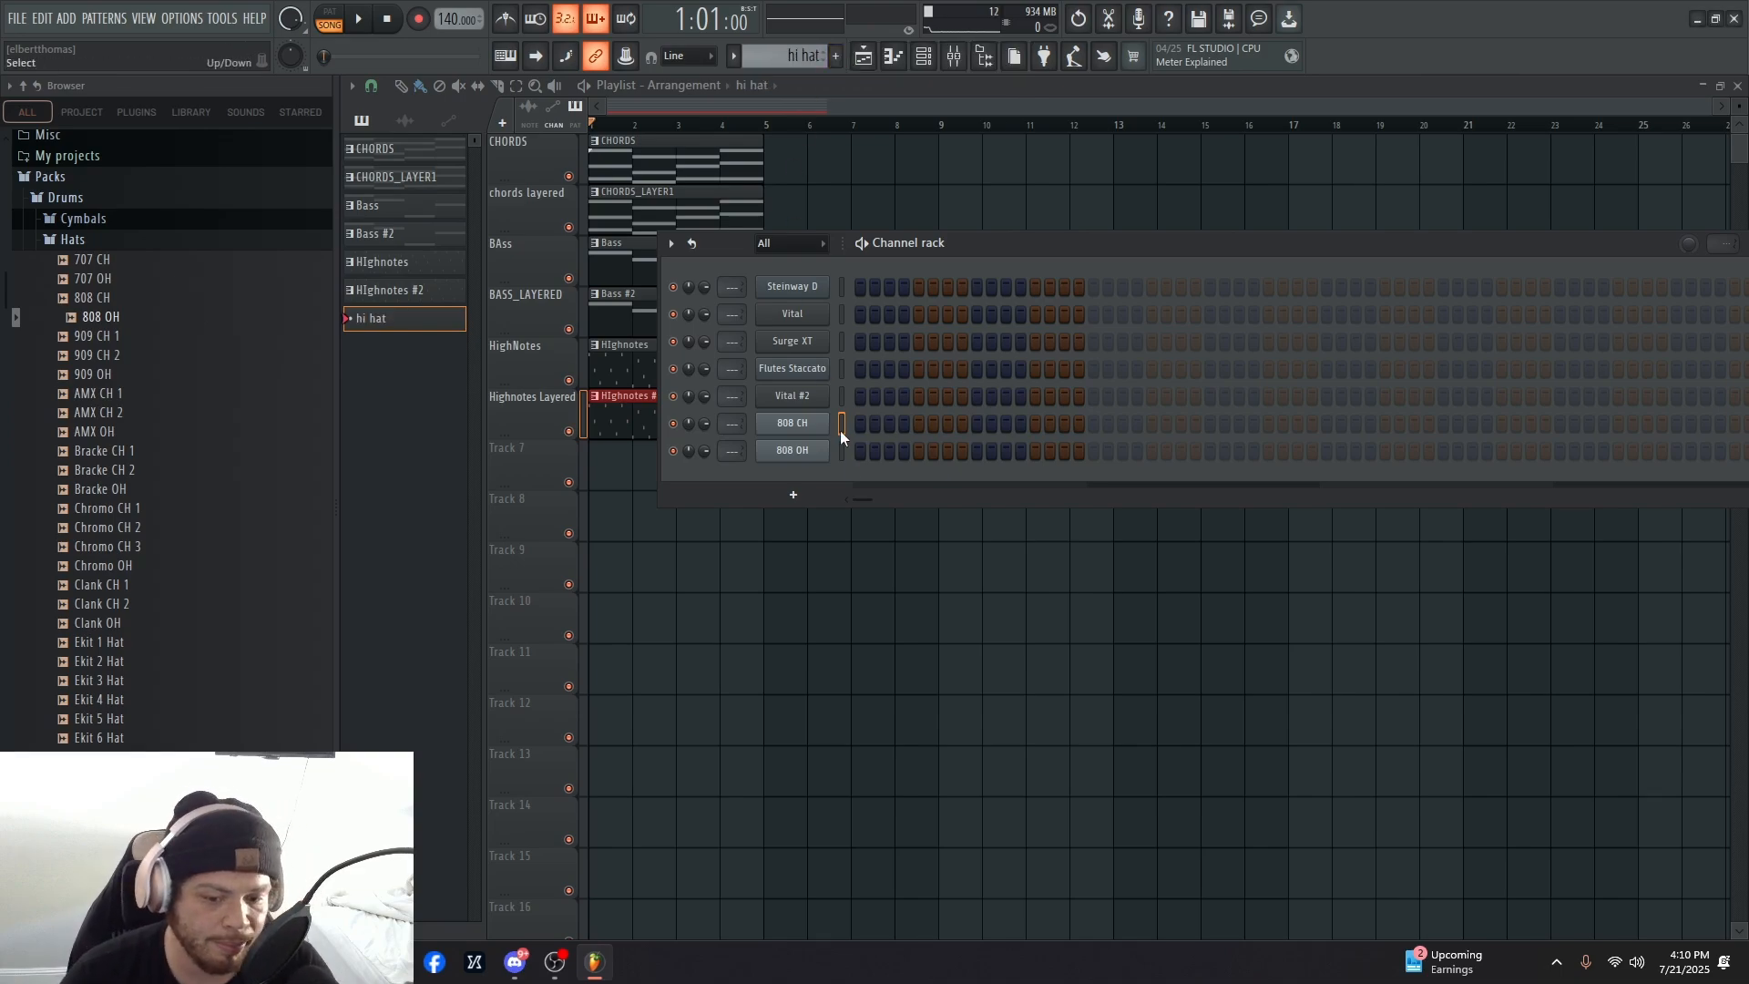
- Move the channel rack down over the empty playlist tracks so the upper arrangement tracks are uncovered
drag(1094, 253, 950, 277)
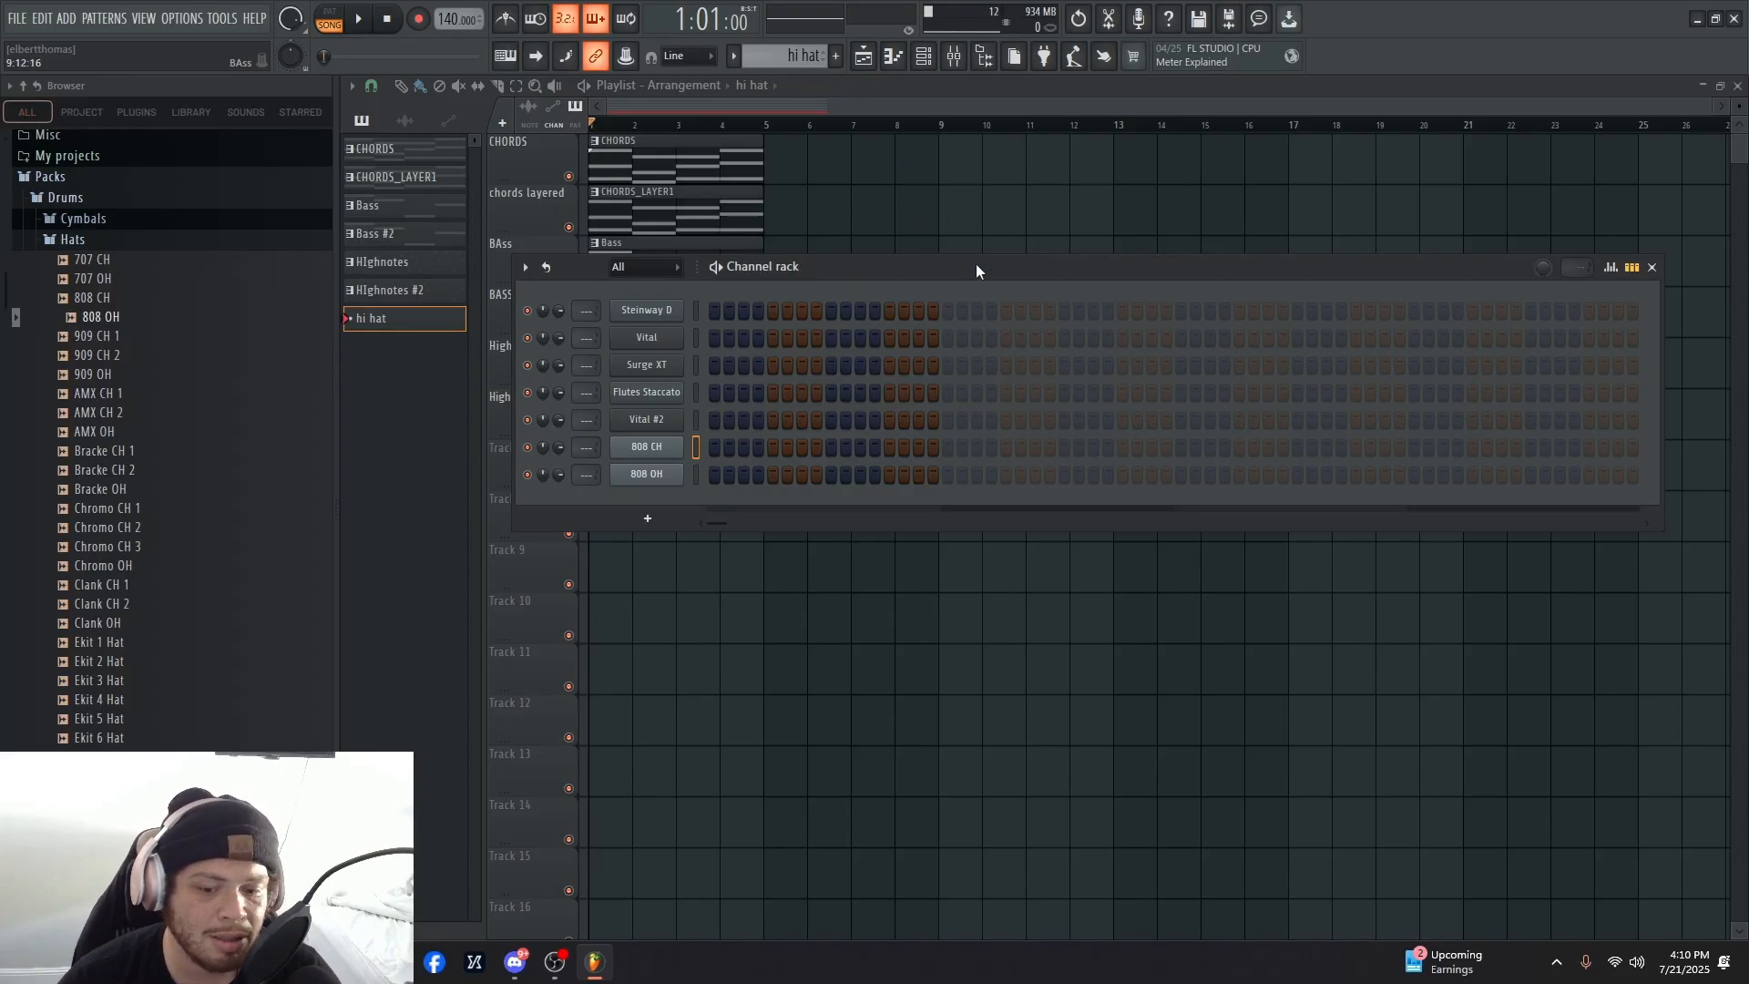
drag(976, 265, 965, 456)
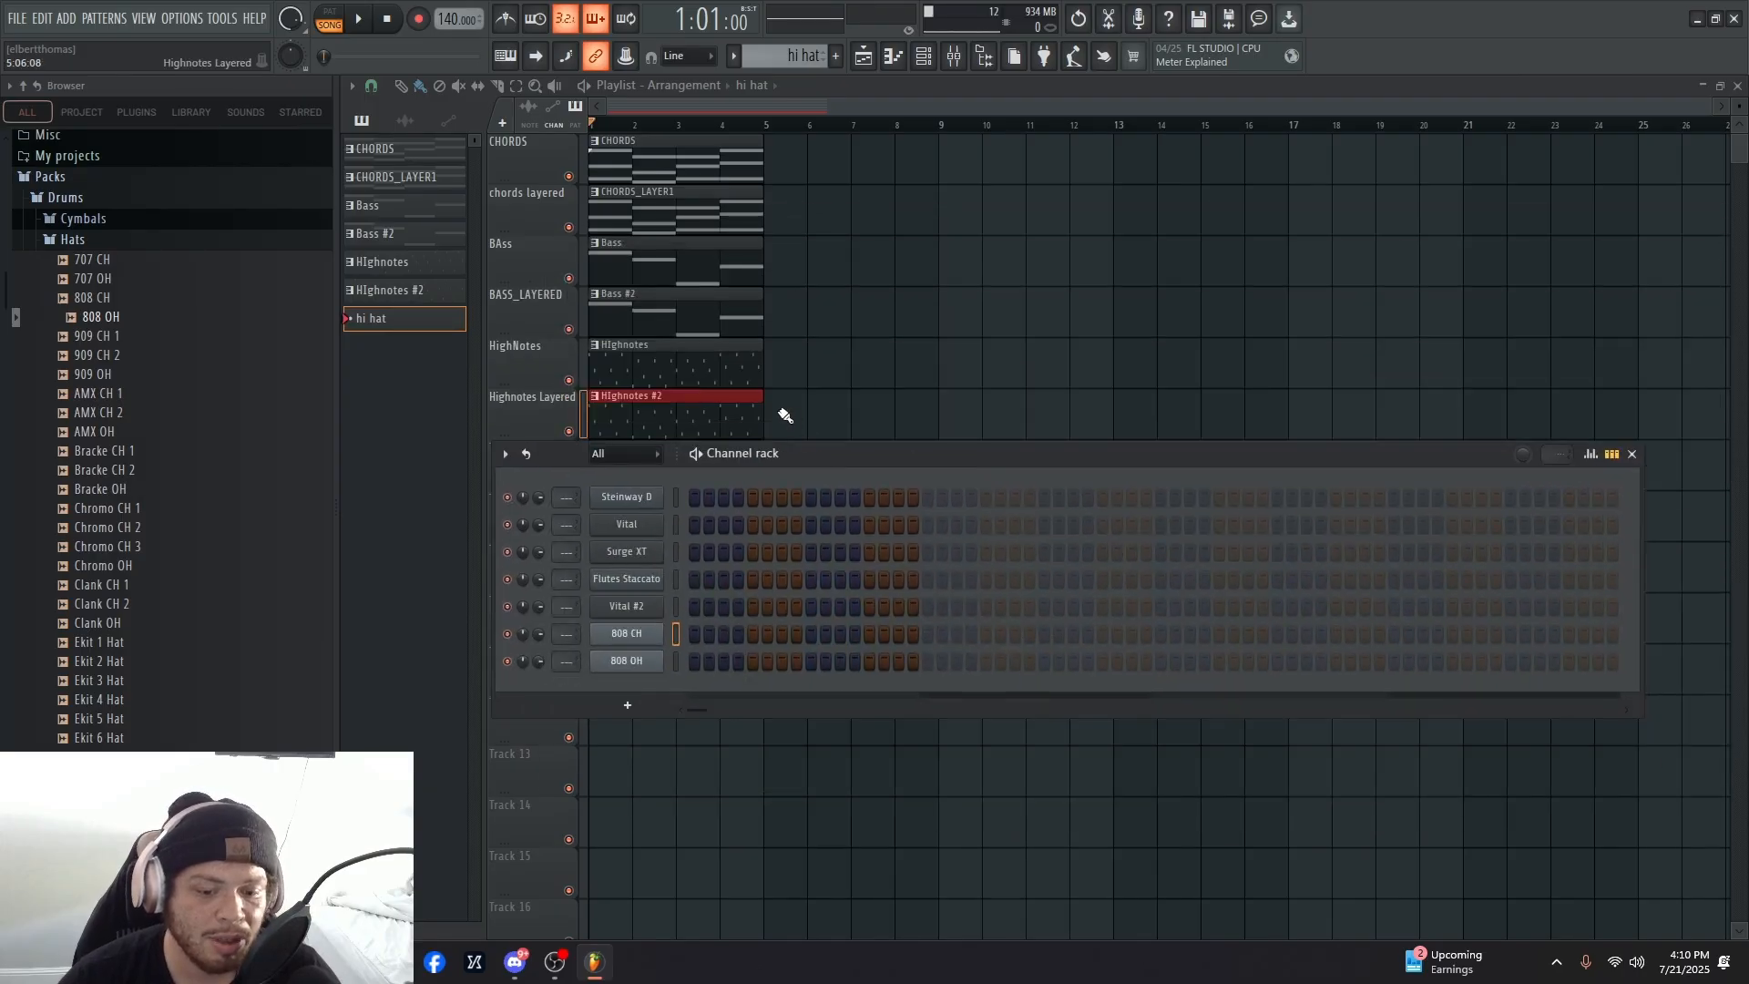
drag(823, 448, 911, 412)
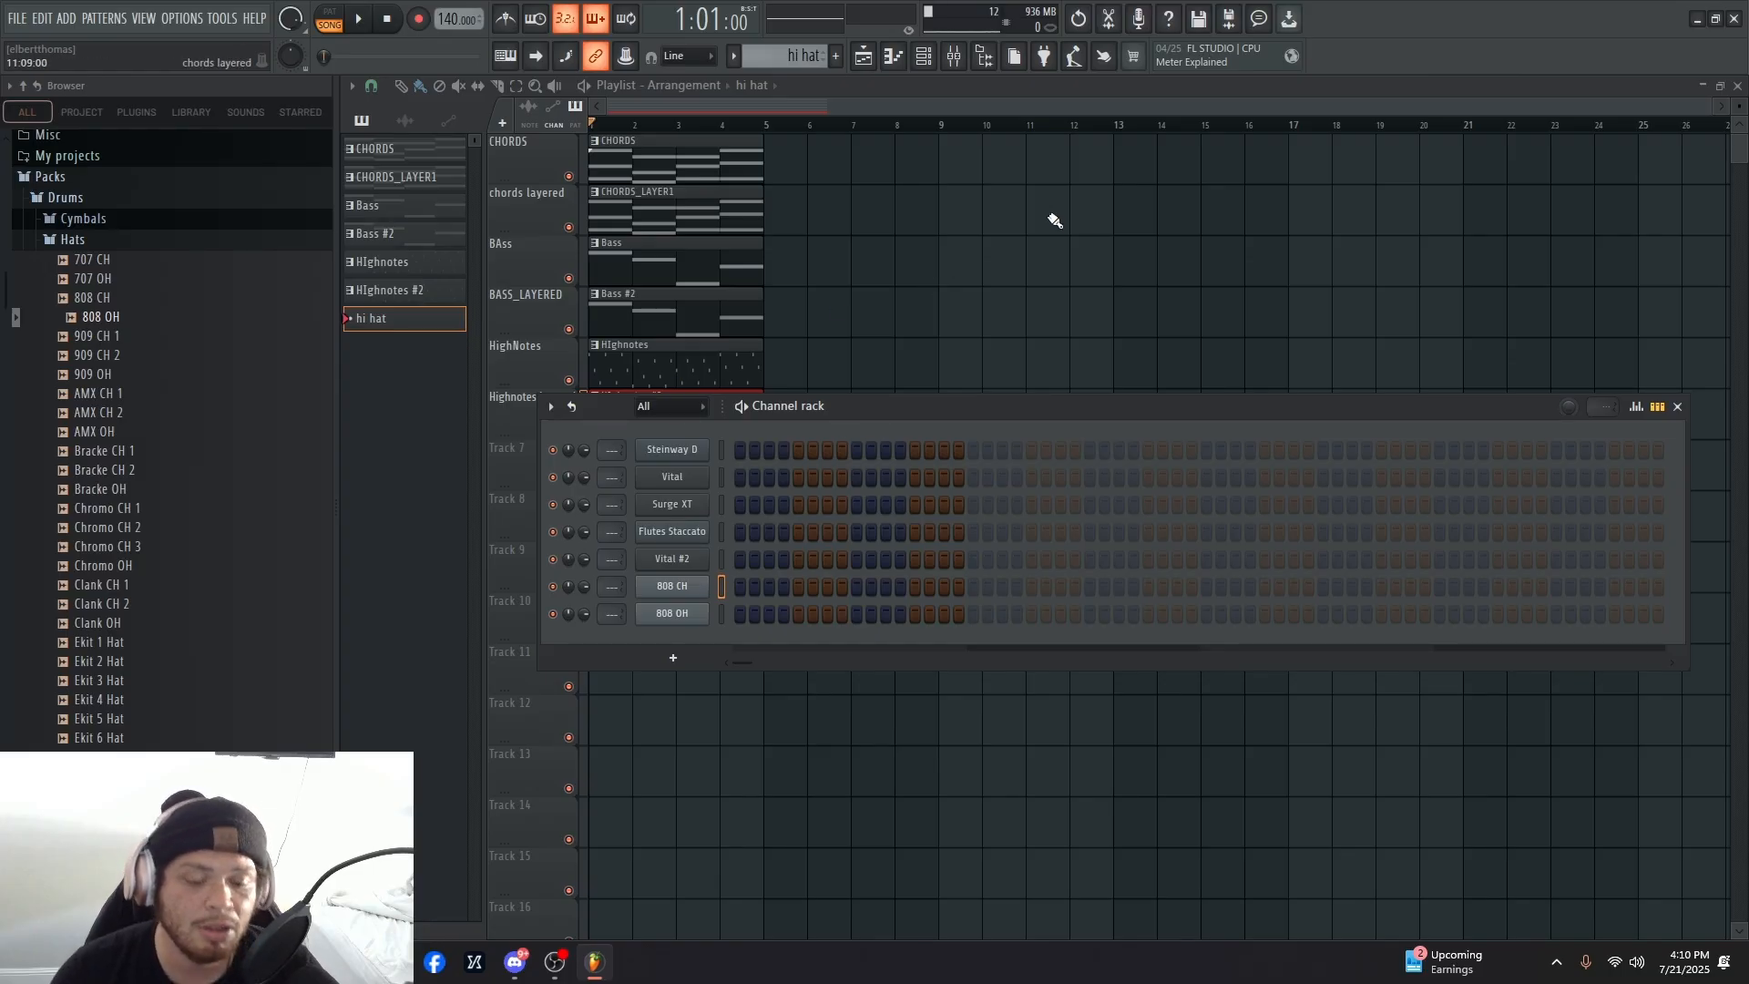
- Fill every second step of the 808 CH row across four bars in the hi hat pattern and briefly play the arrangement
click(1612, 590)
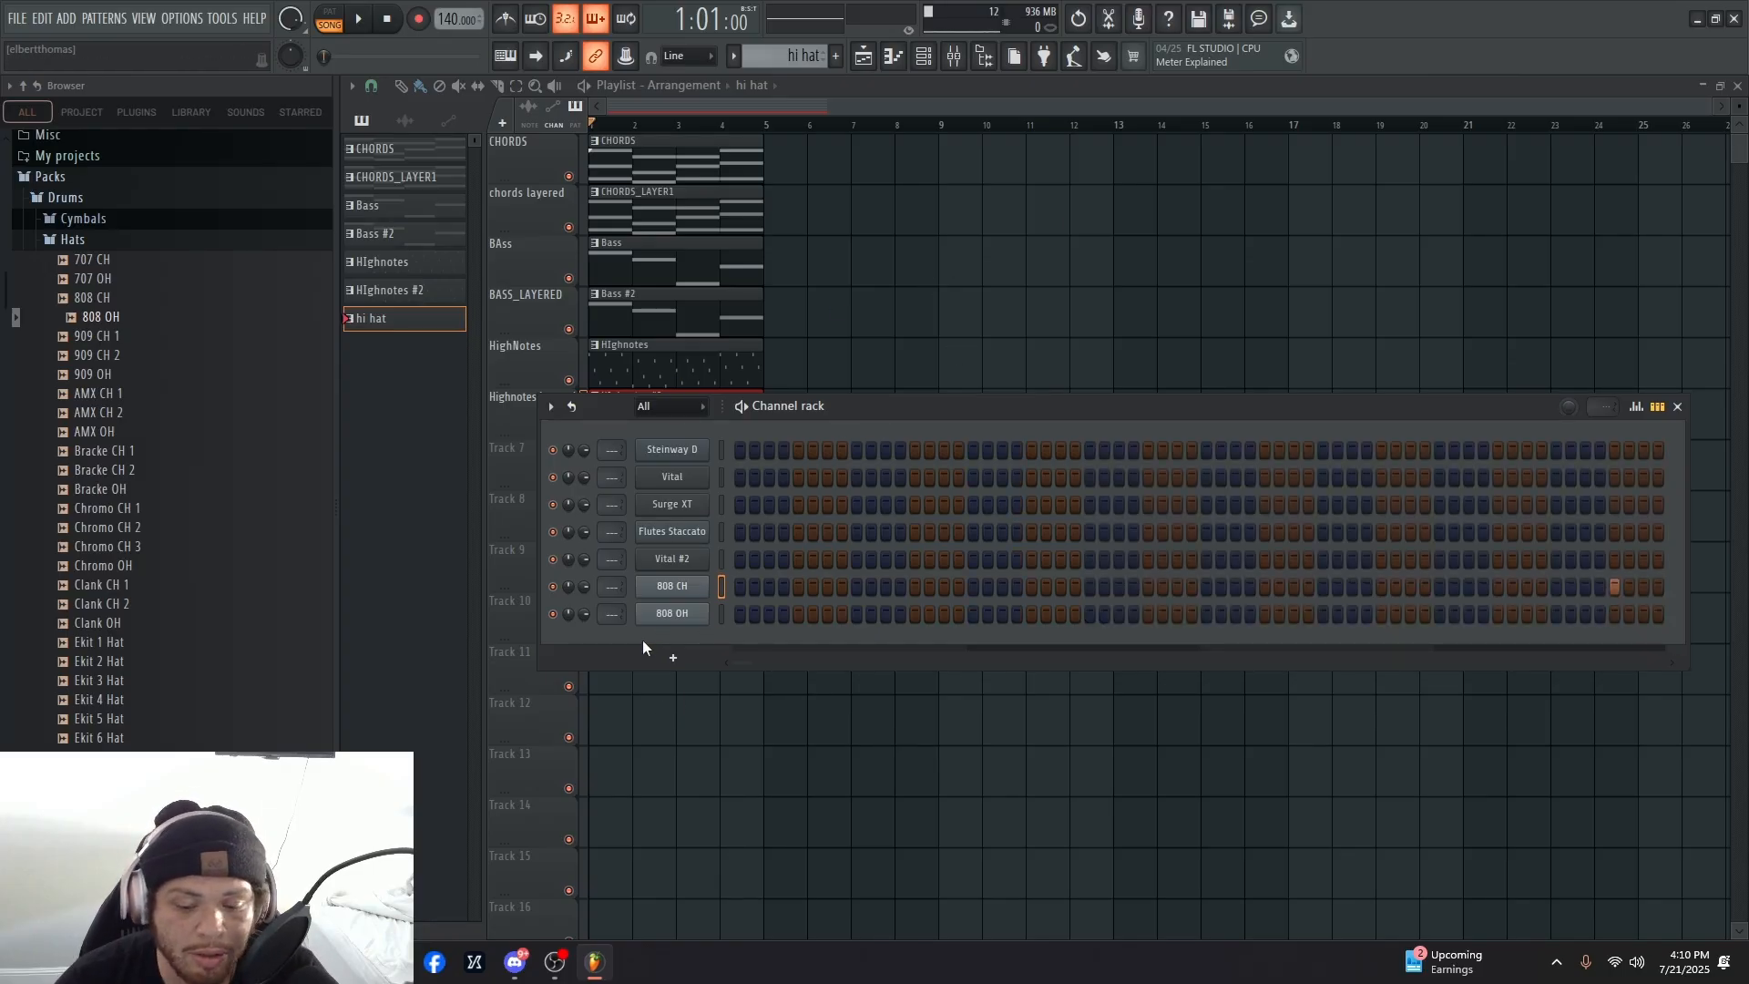
right_click(704, 584)
click(929, 644)
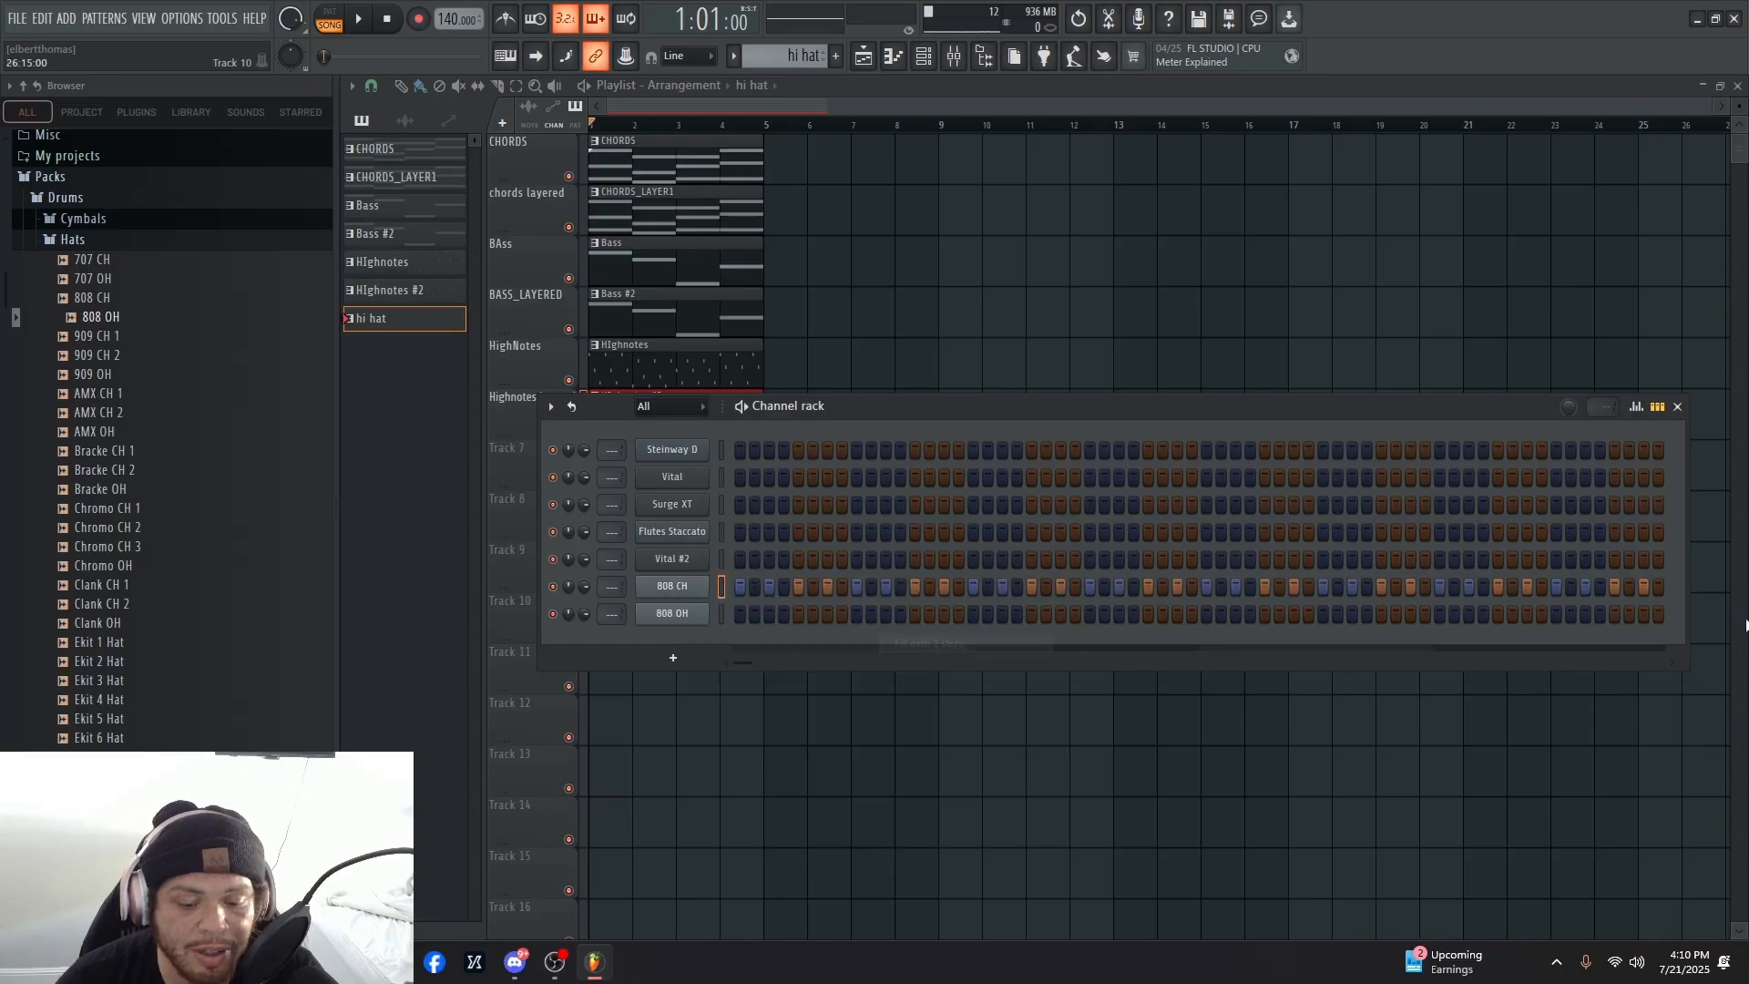
right_click(663, 593)
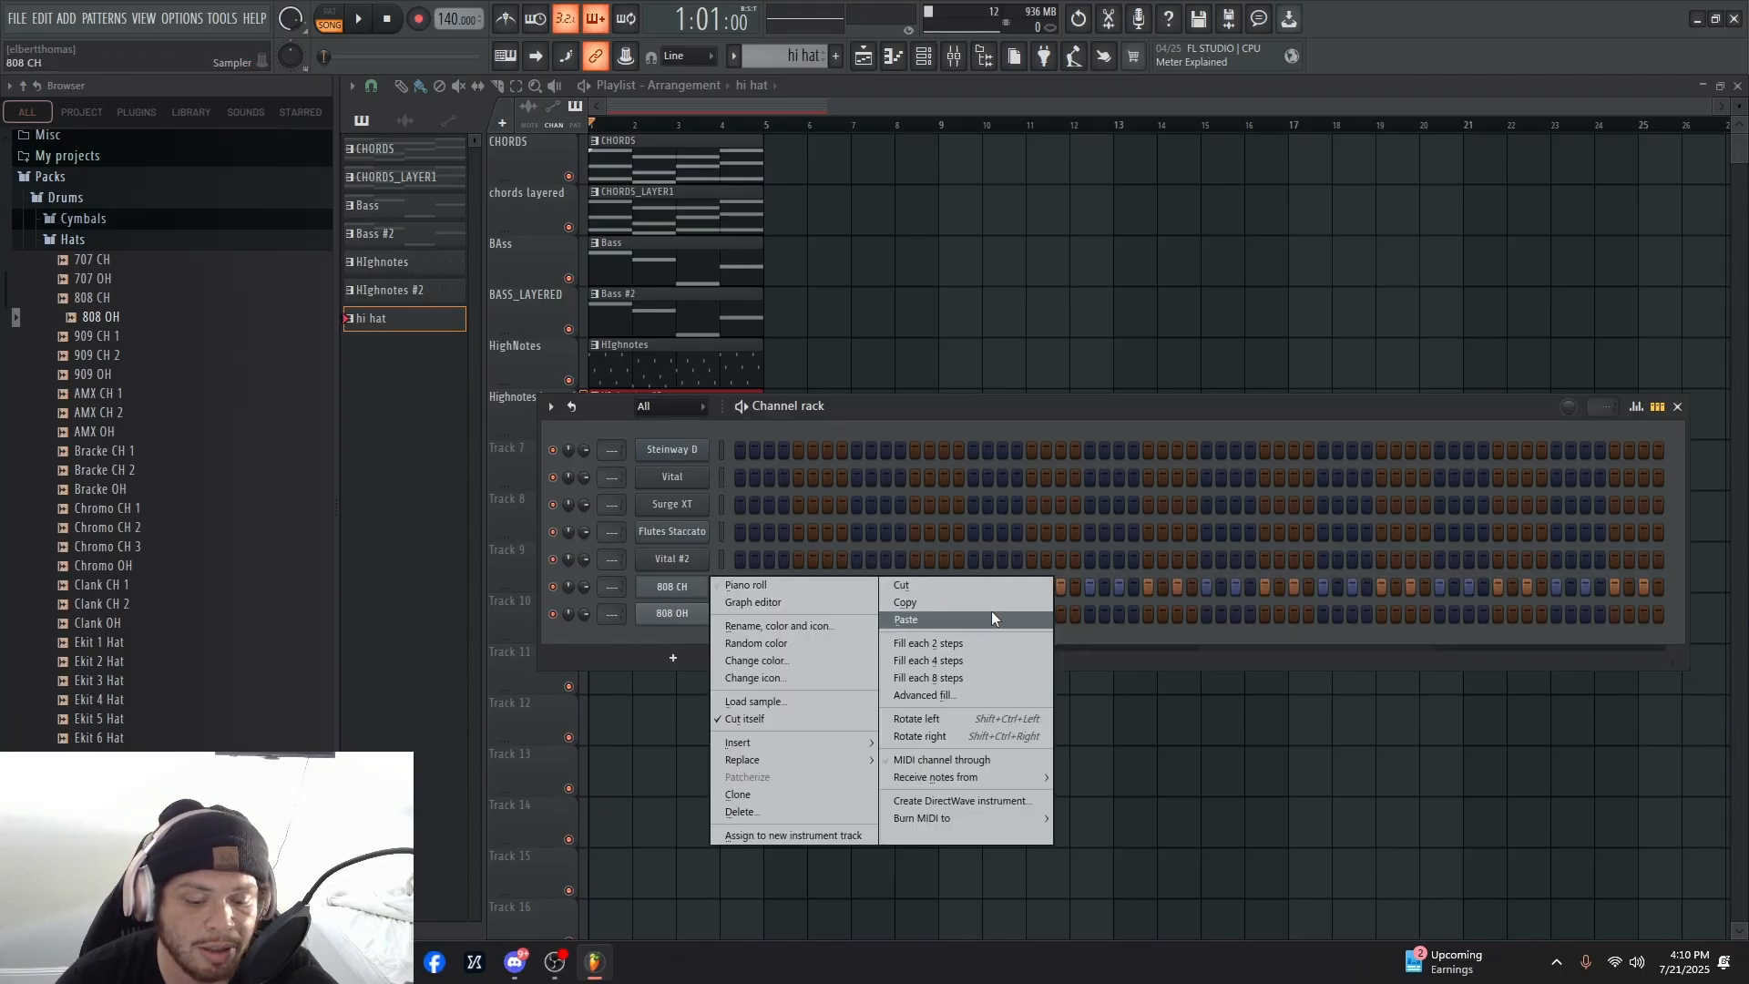
click(679, 594)
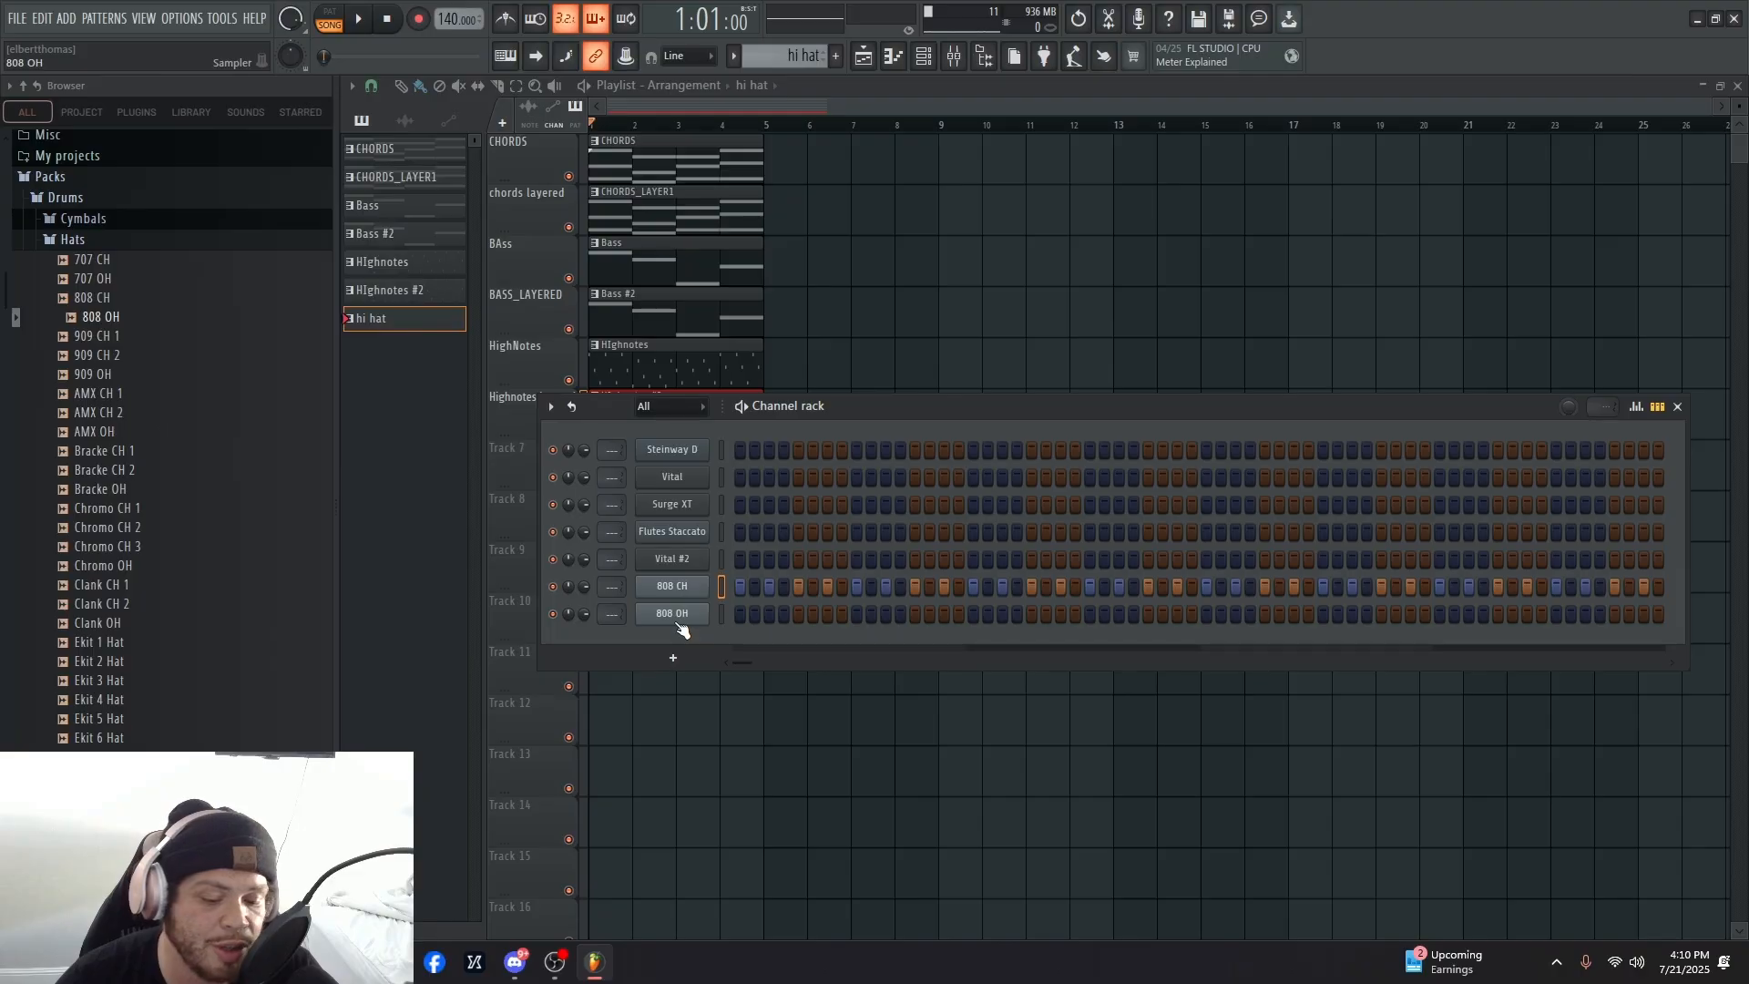
click(675, 594)
key(Escape)
right_click(675, 586)
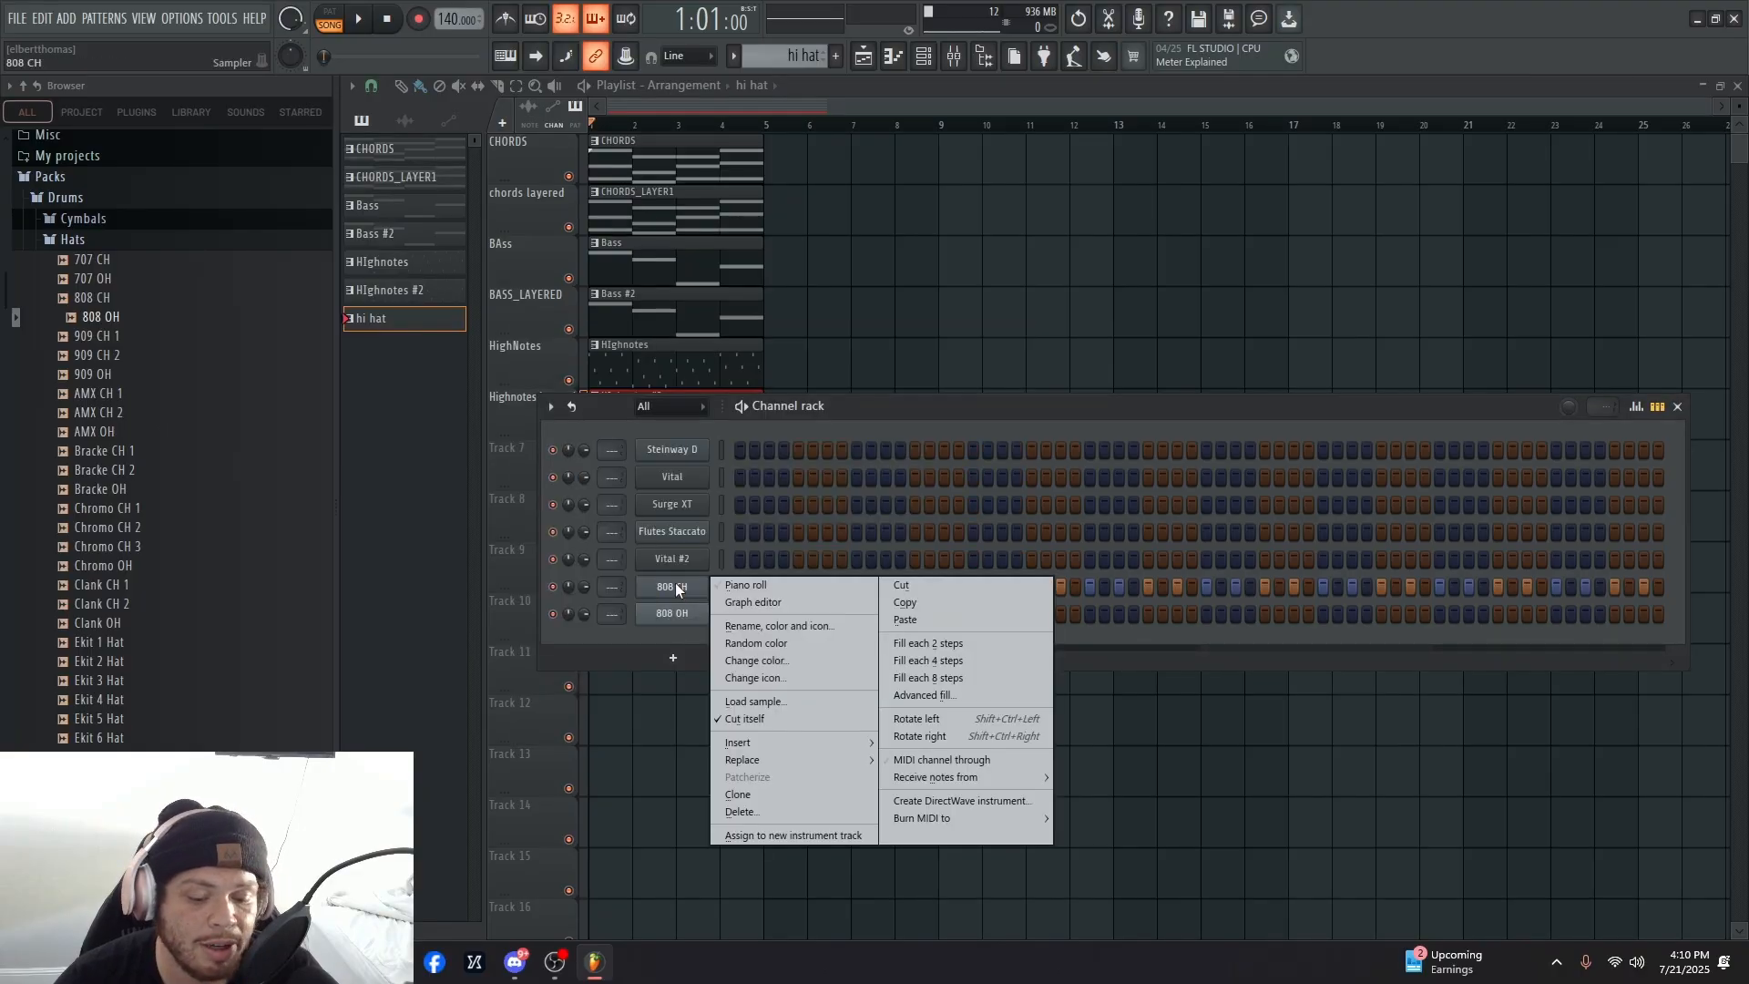
click(938, 648)
key(space)
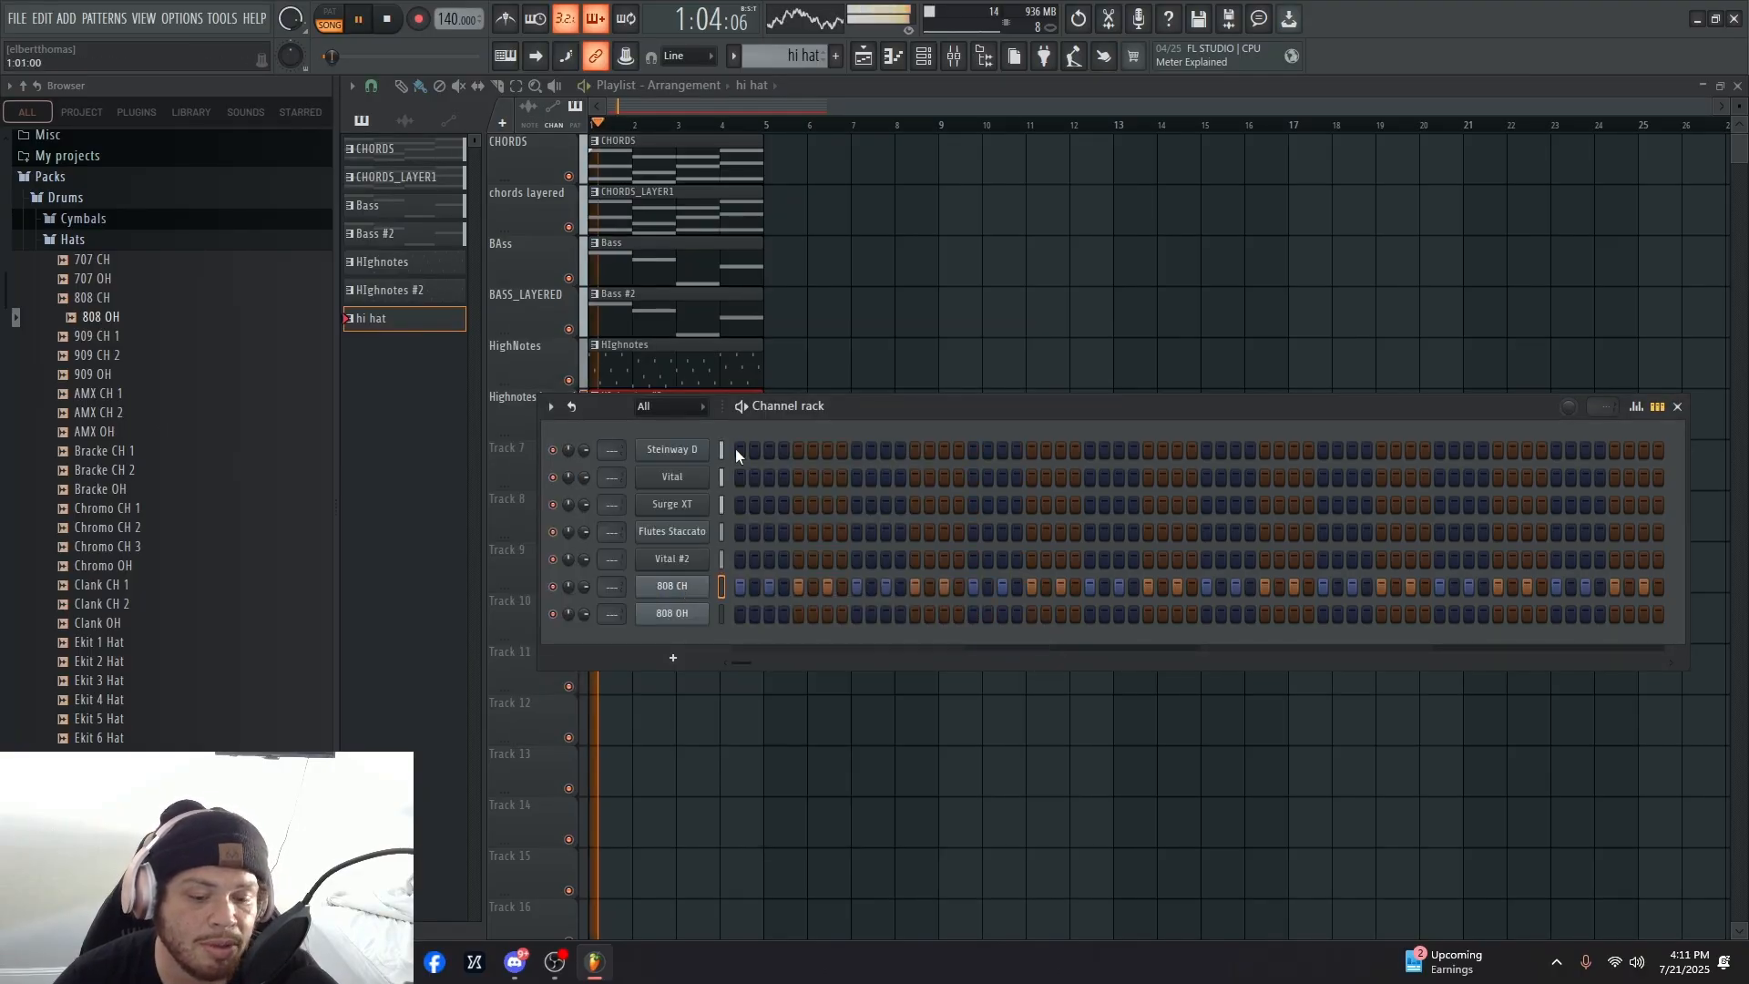
key(space)
- Rename playlist Track 7 as hat and place the hi hat pattern on it at bar 1
key(F6)
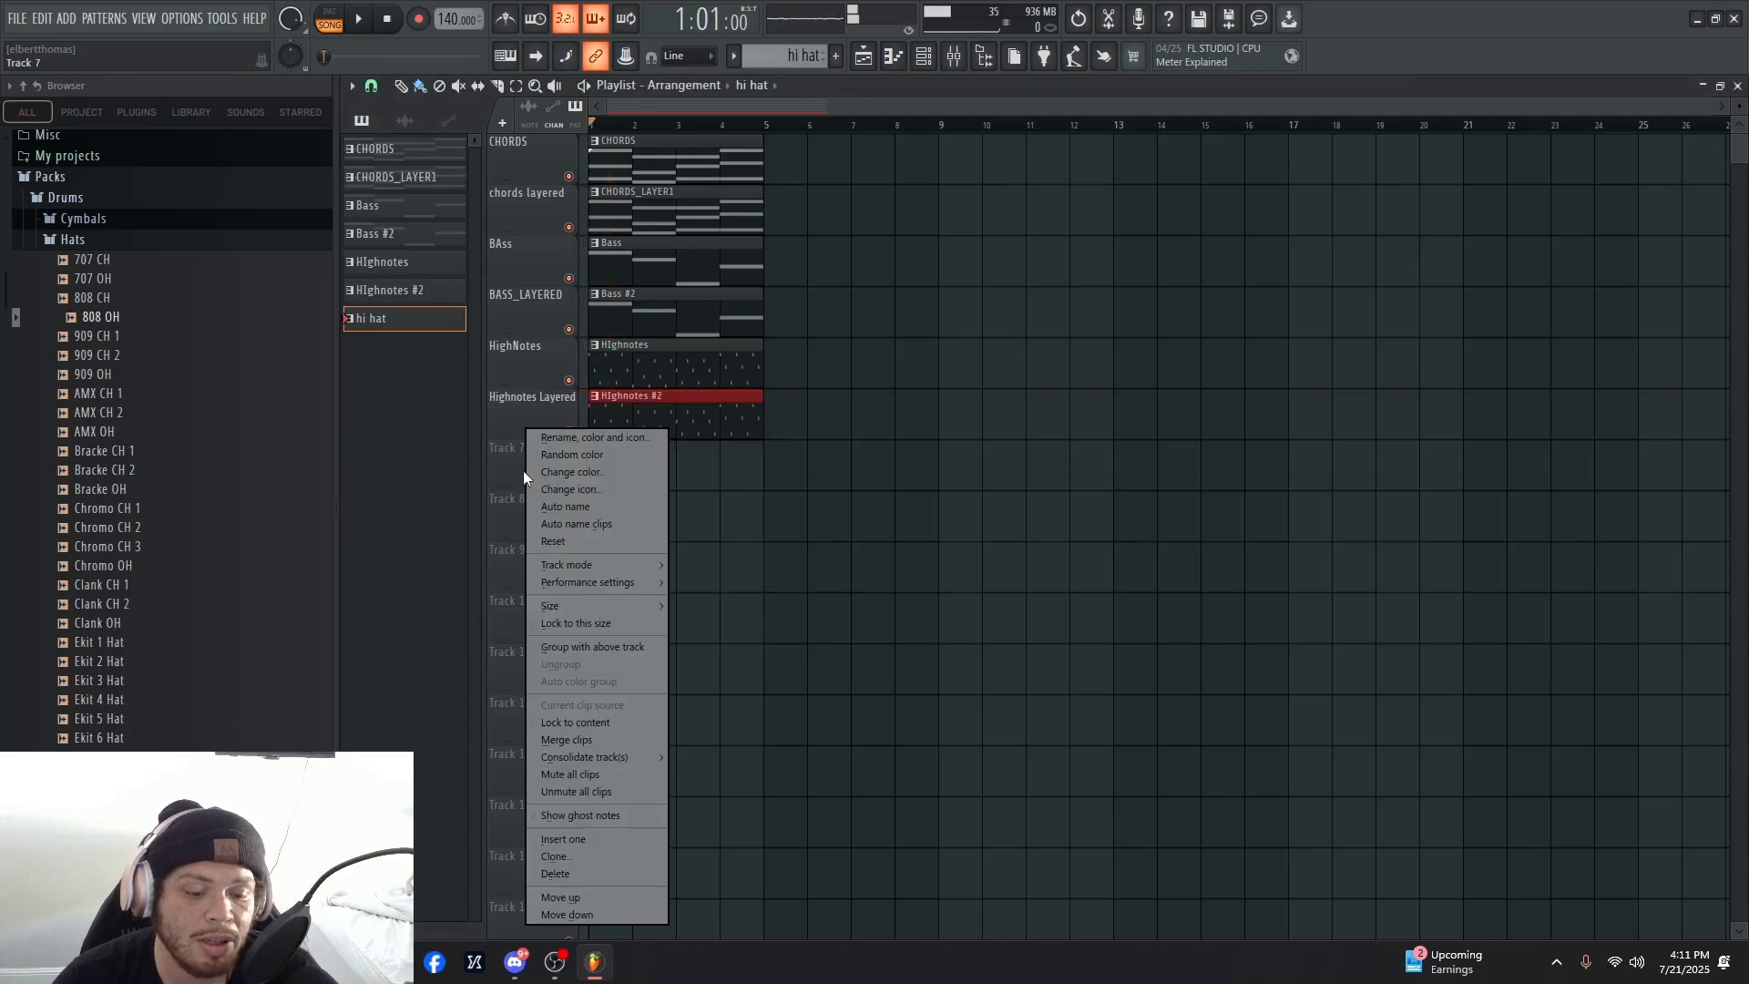
right_click(523, 470)
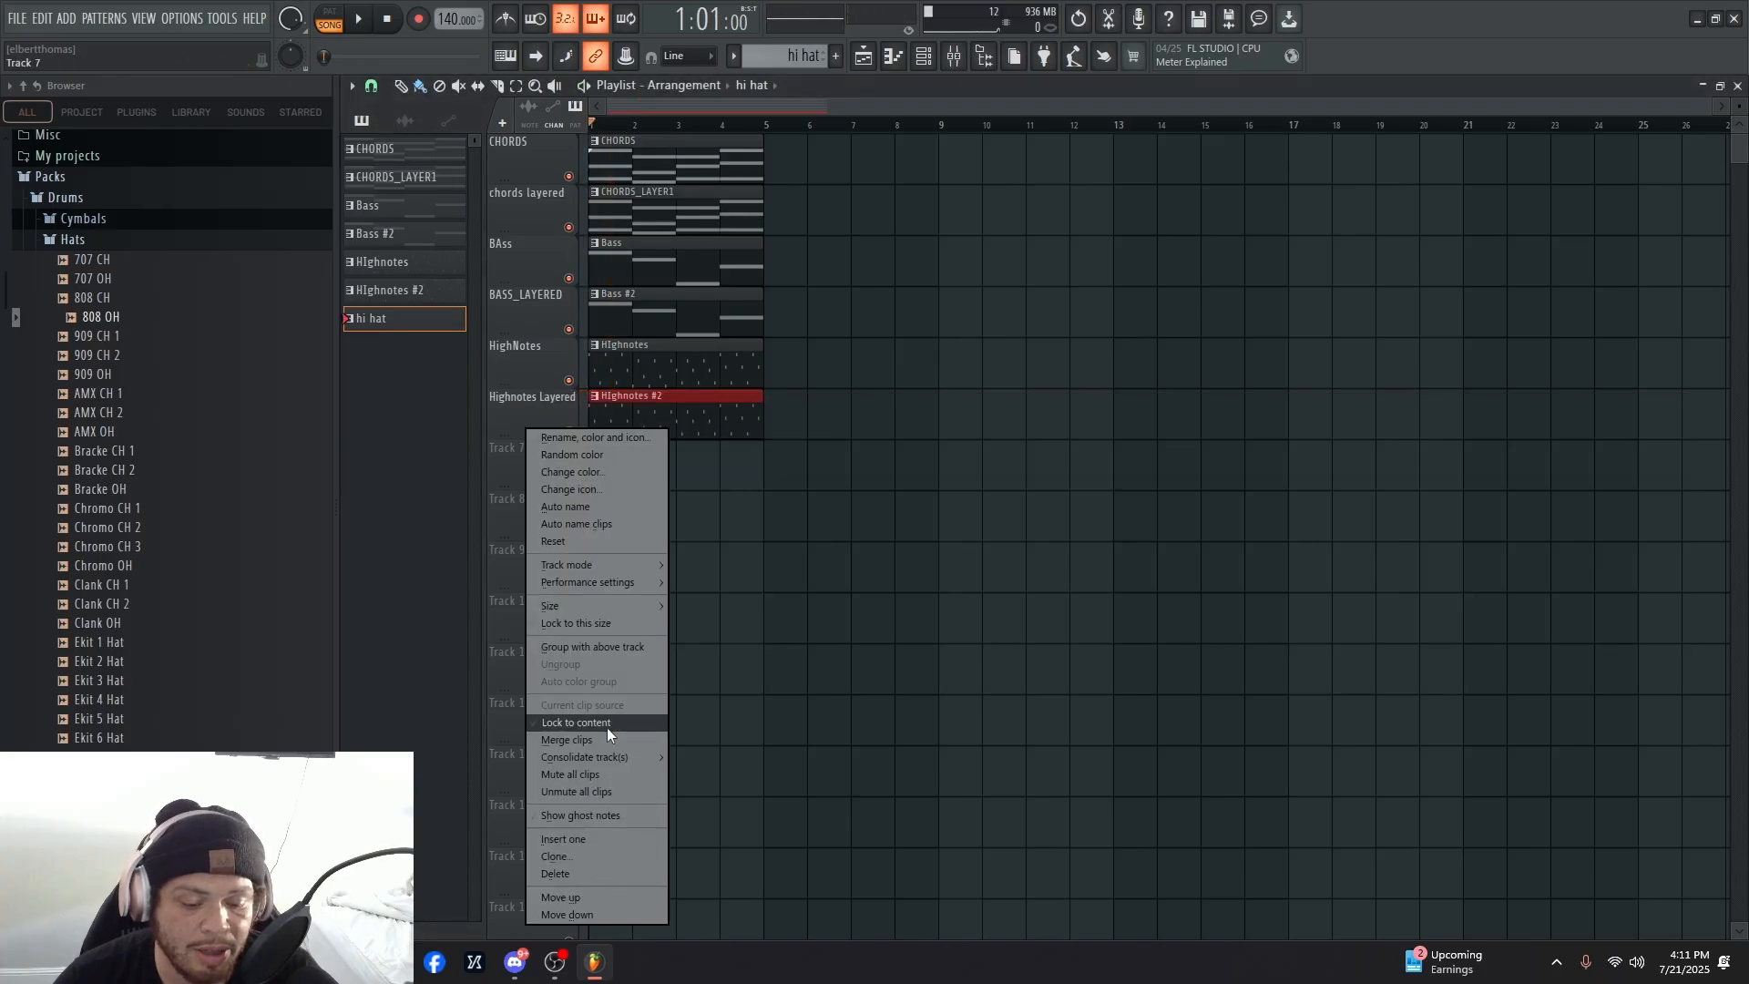
key(r)
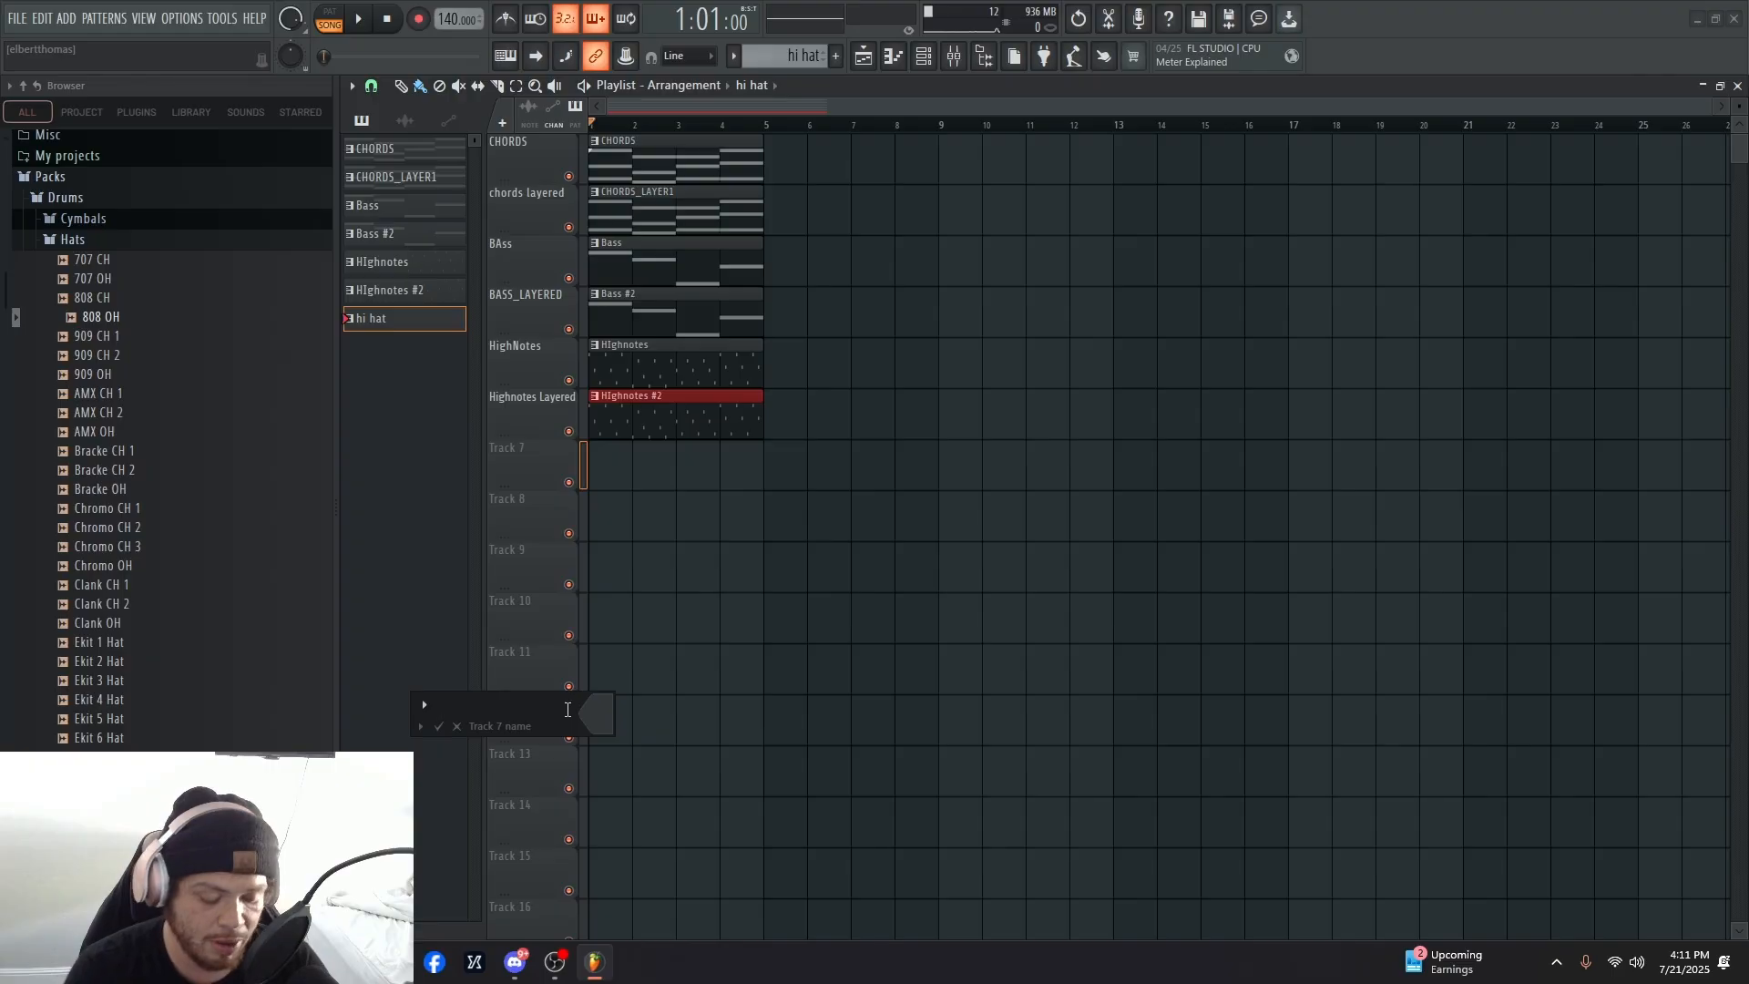
text(hat)
key(Return)
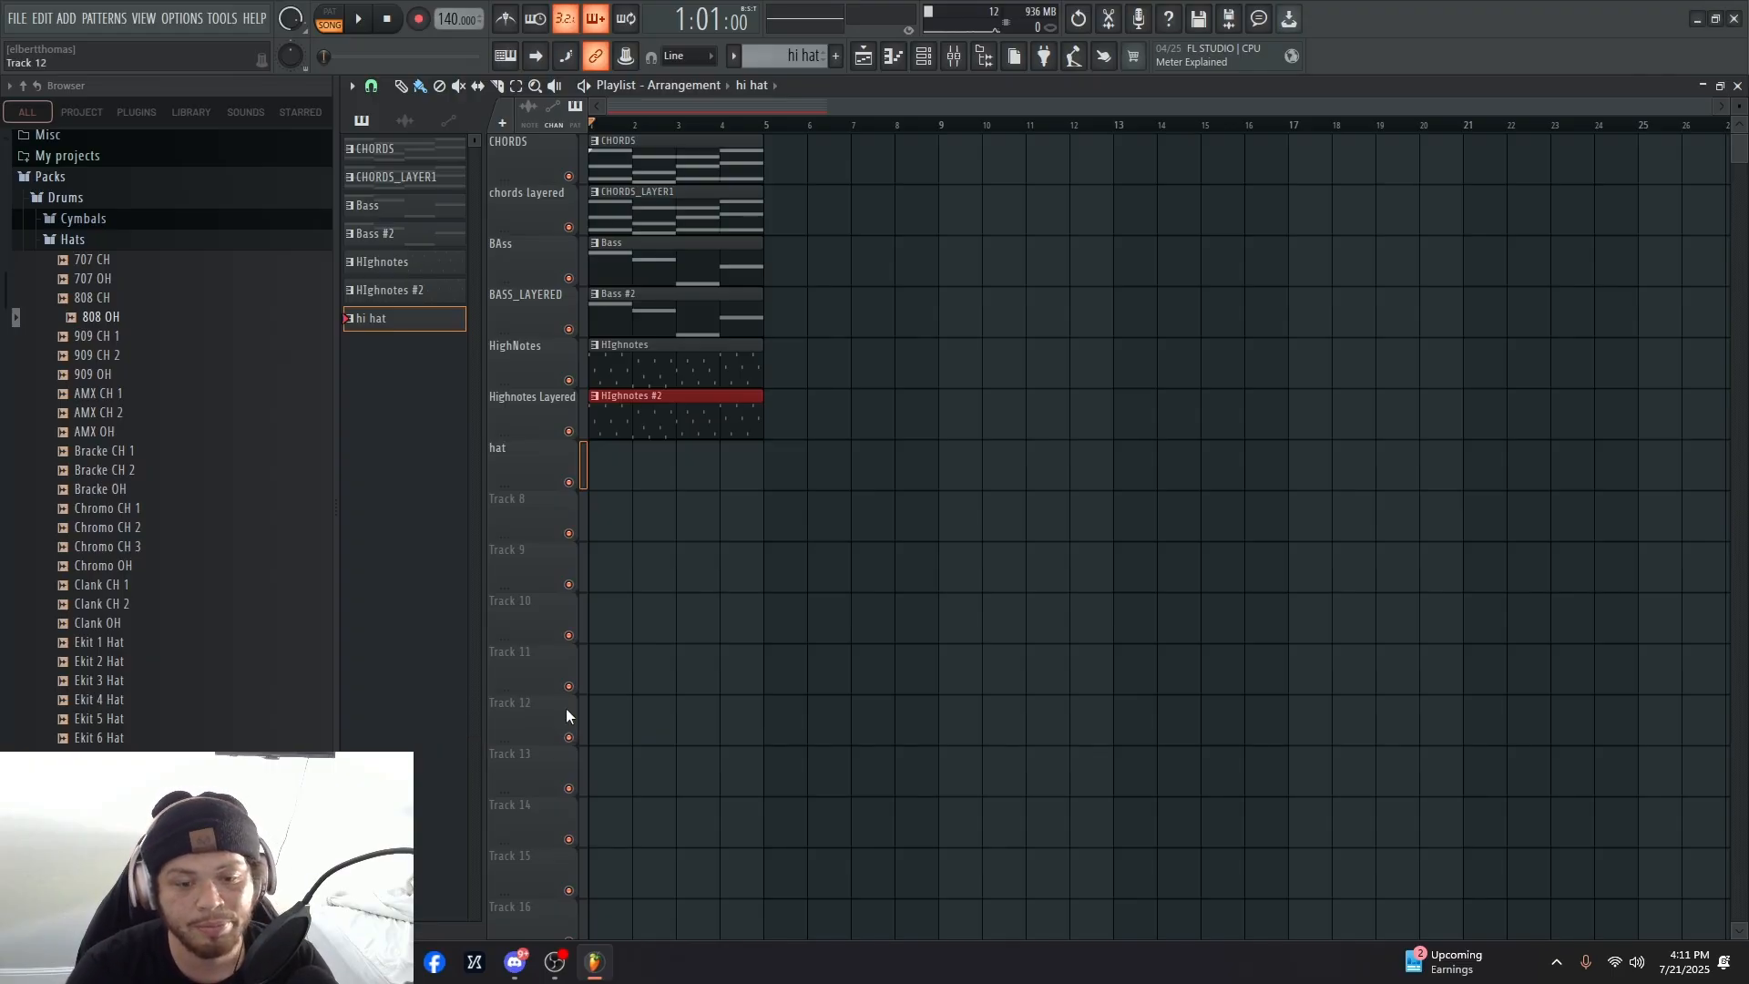
click(633, 460)
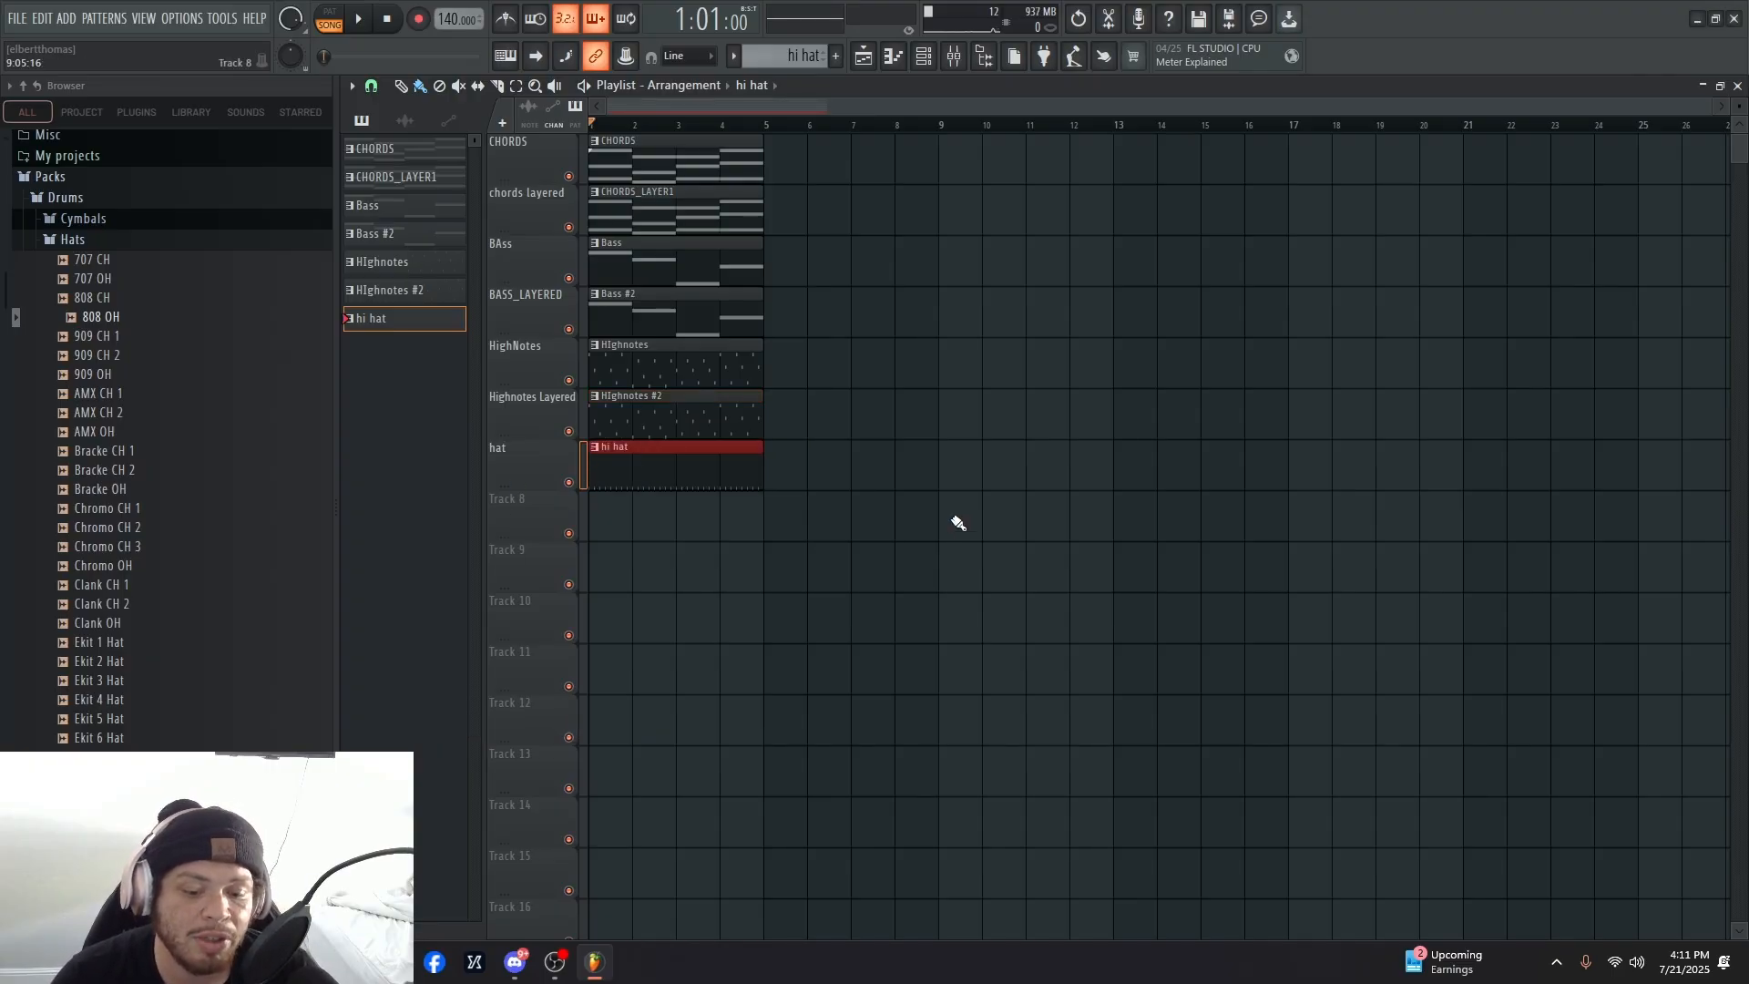
- Play the arrangement with the hi hat clip, show the channel rack, and stop playback
key(space)
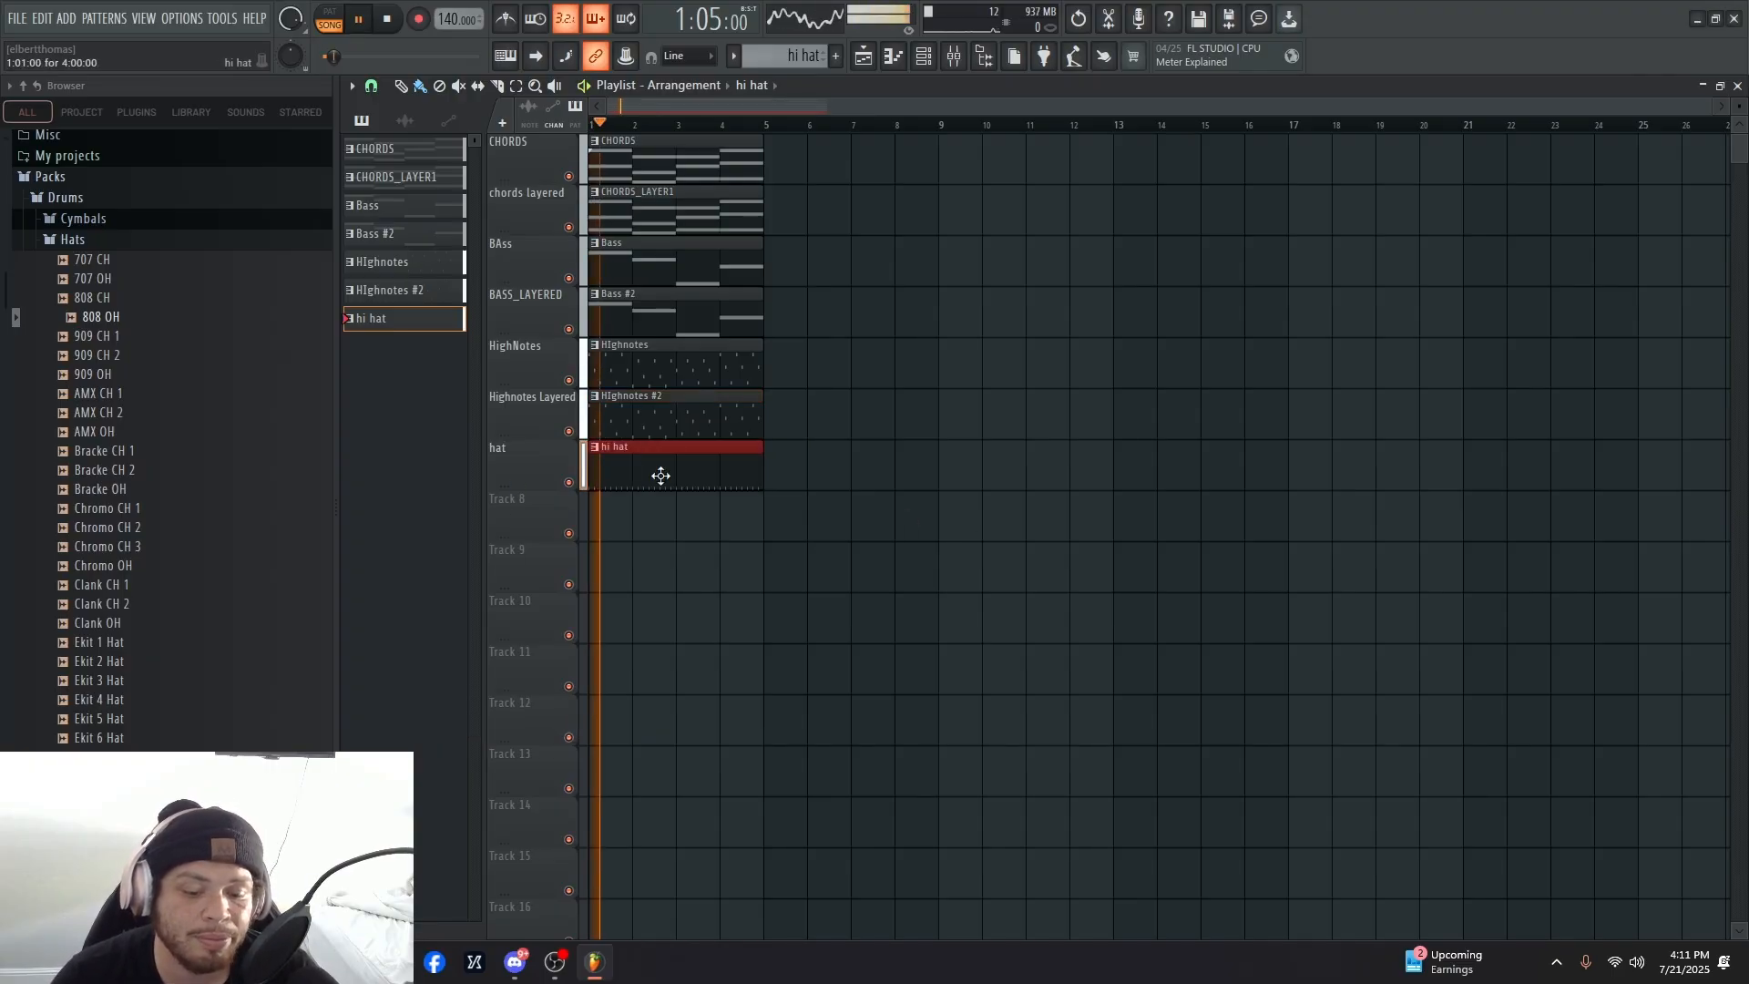
click(922, 59)
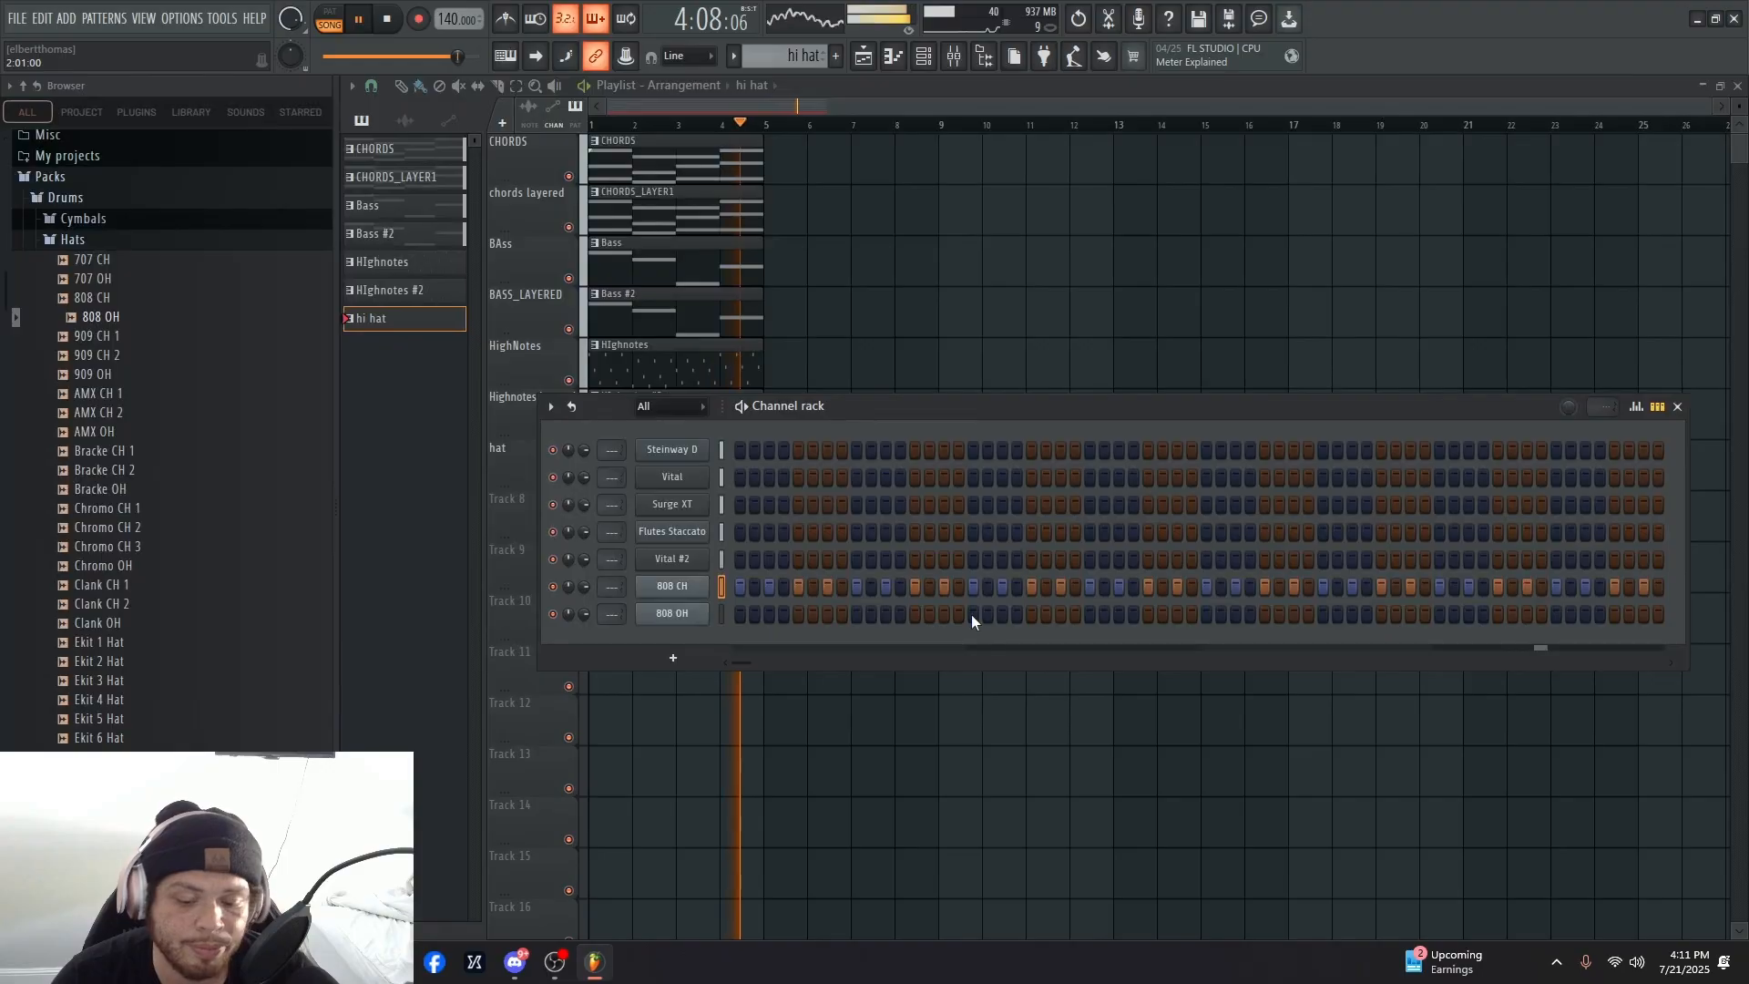
key(space)
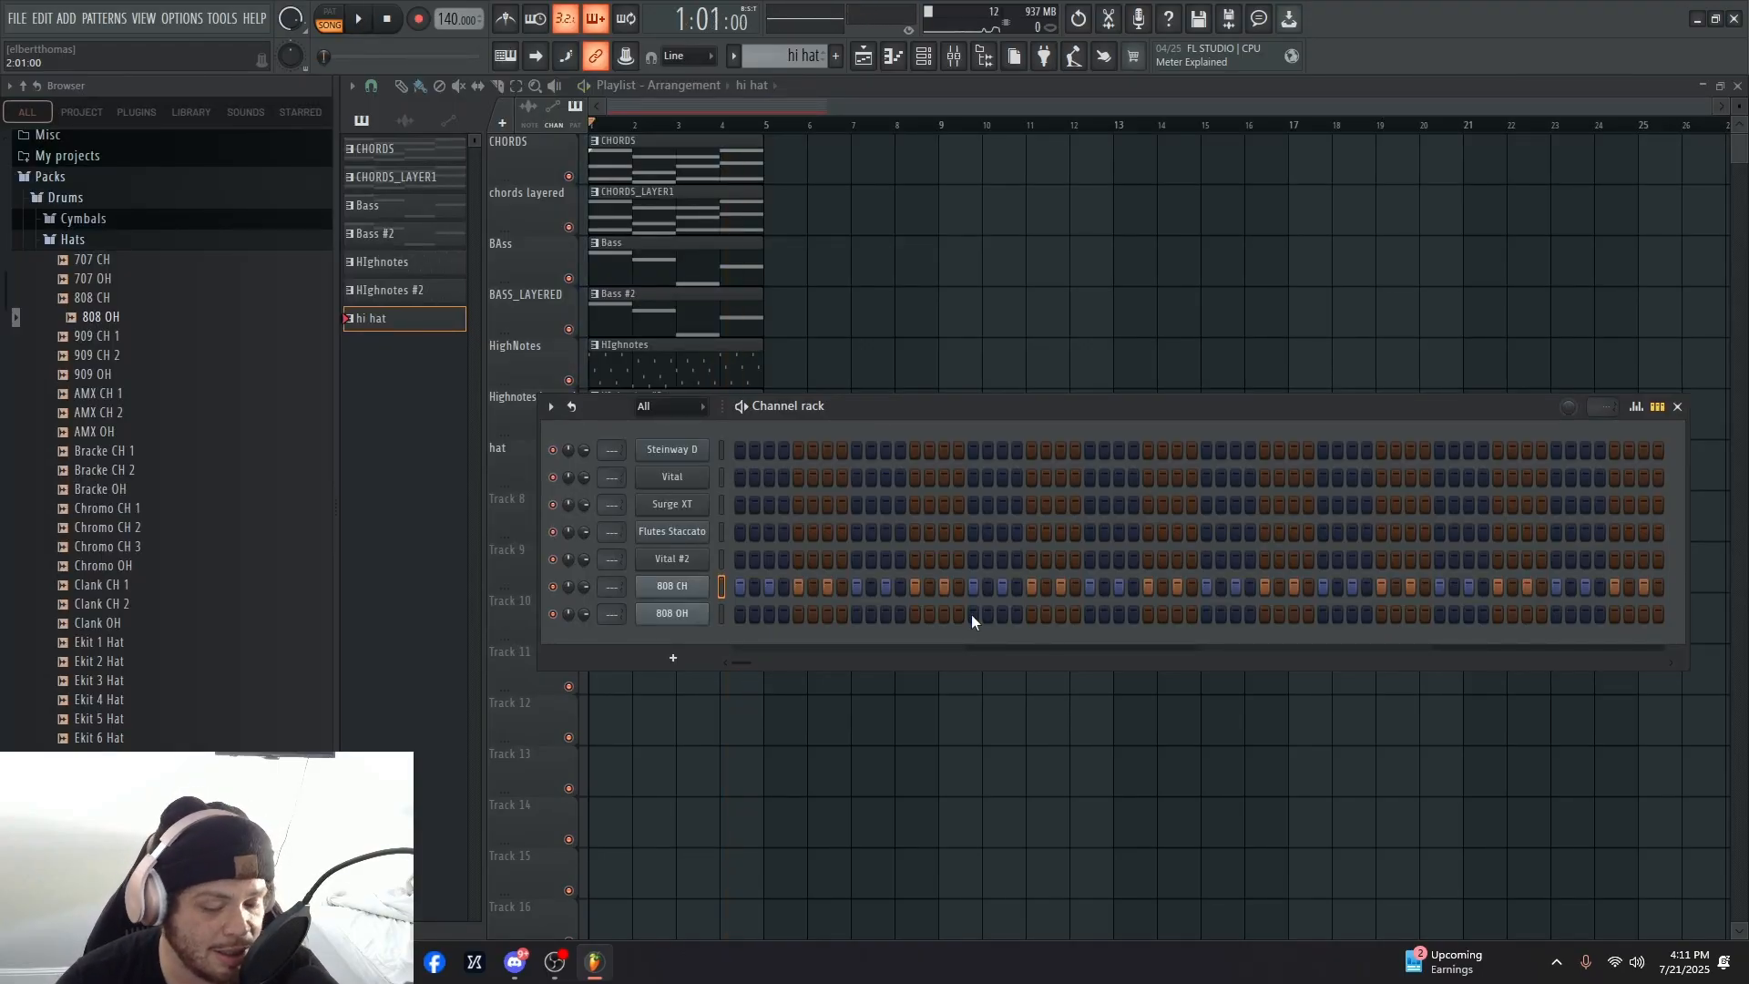
- Try 808 OH hits on steps 17, 41 and 57 of the hi hat pattern while the arrangement plays
click(971, 614)
key(space)
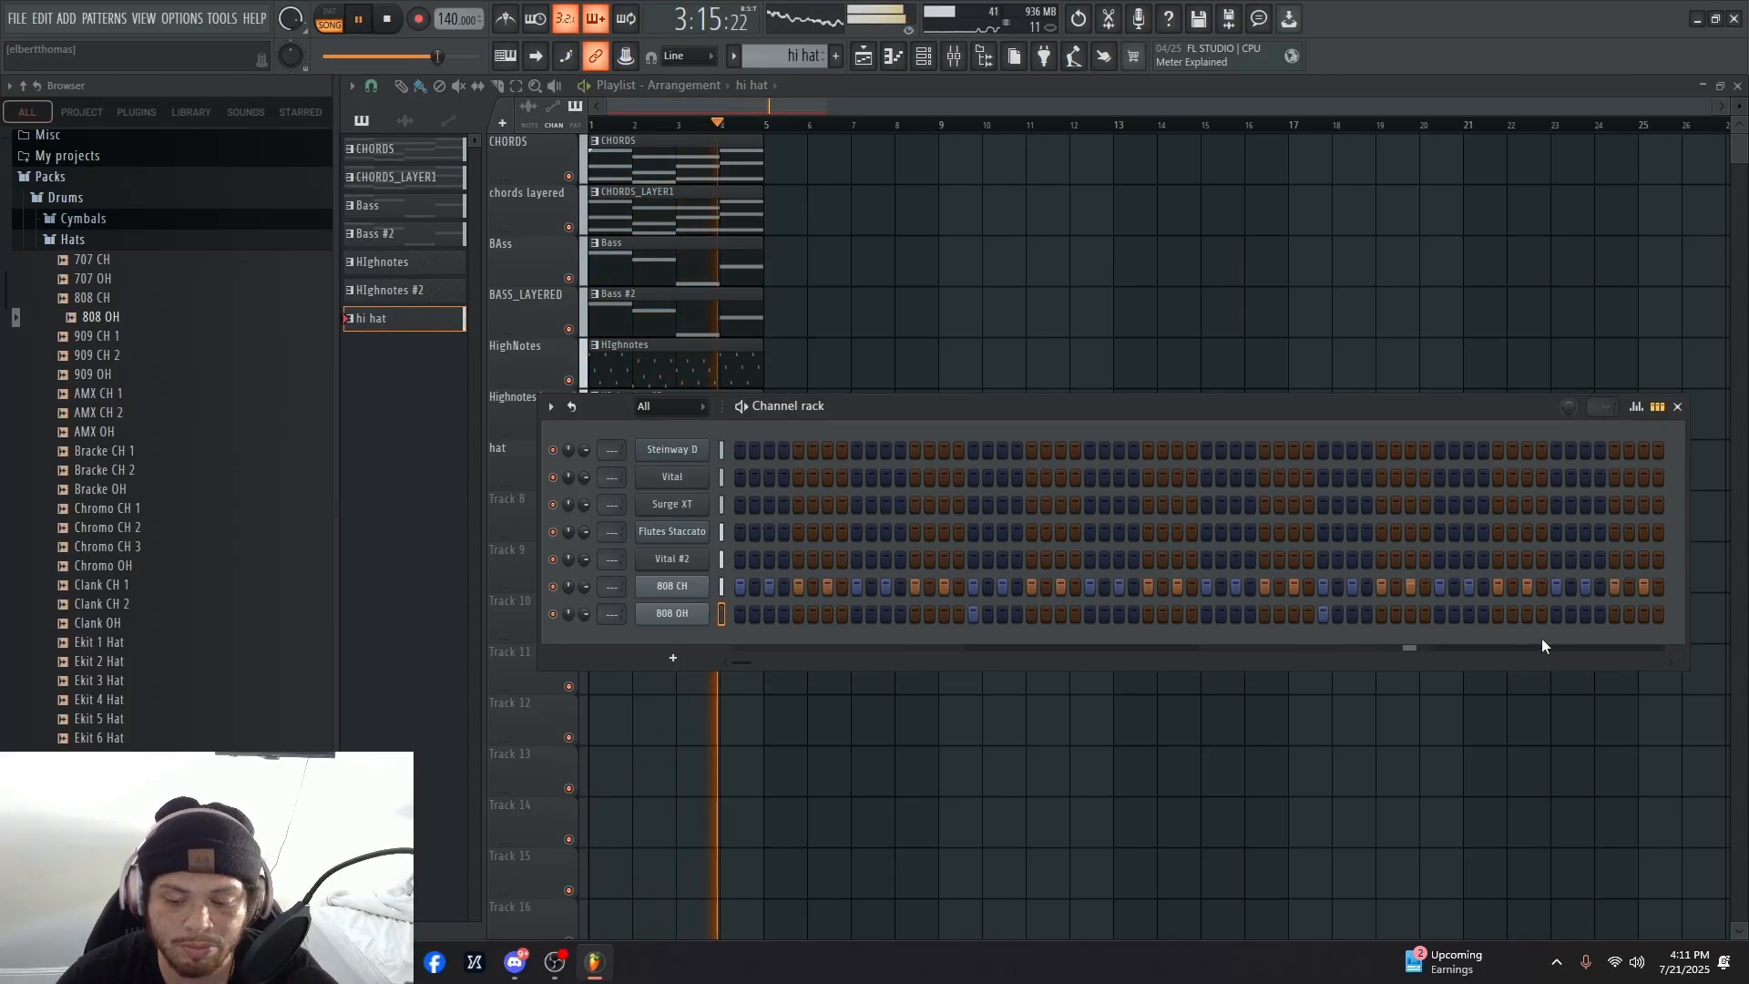
click(1558, 615)
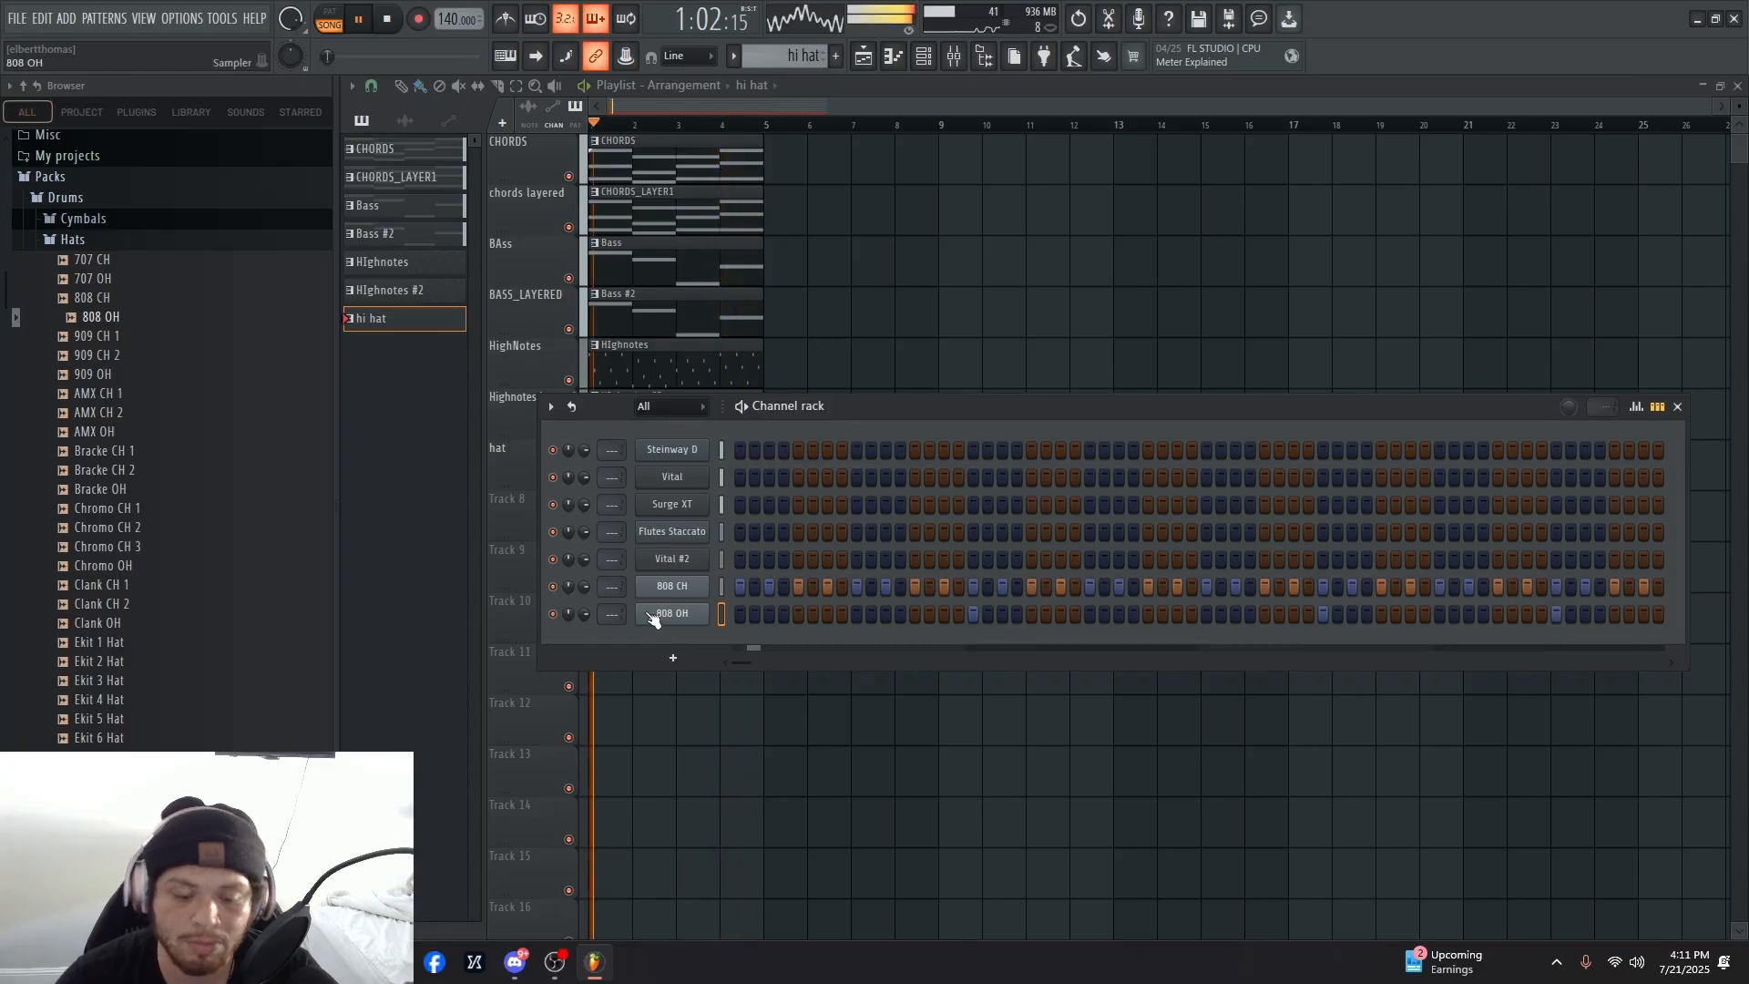
- Place 808 OH hits on steps 9, 25, 41, 57 and 58, hide the channel rack and stop playback
click(857, 614)
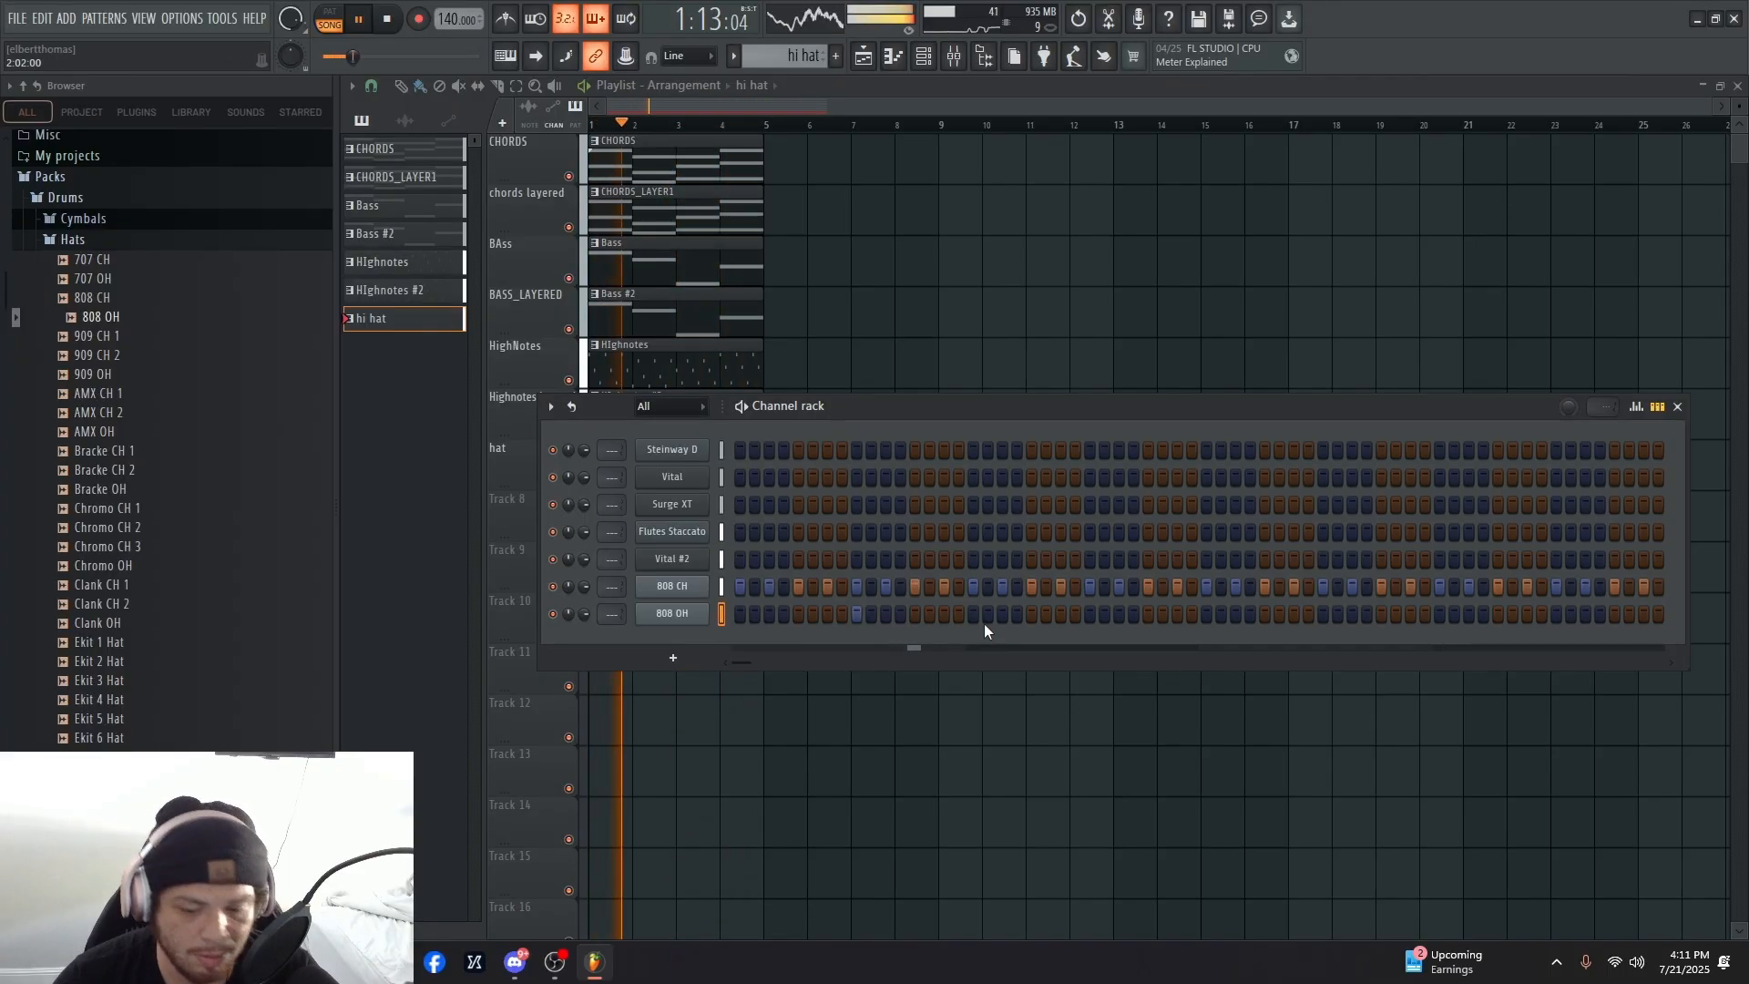
click(1090, 614)
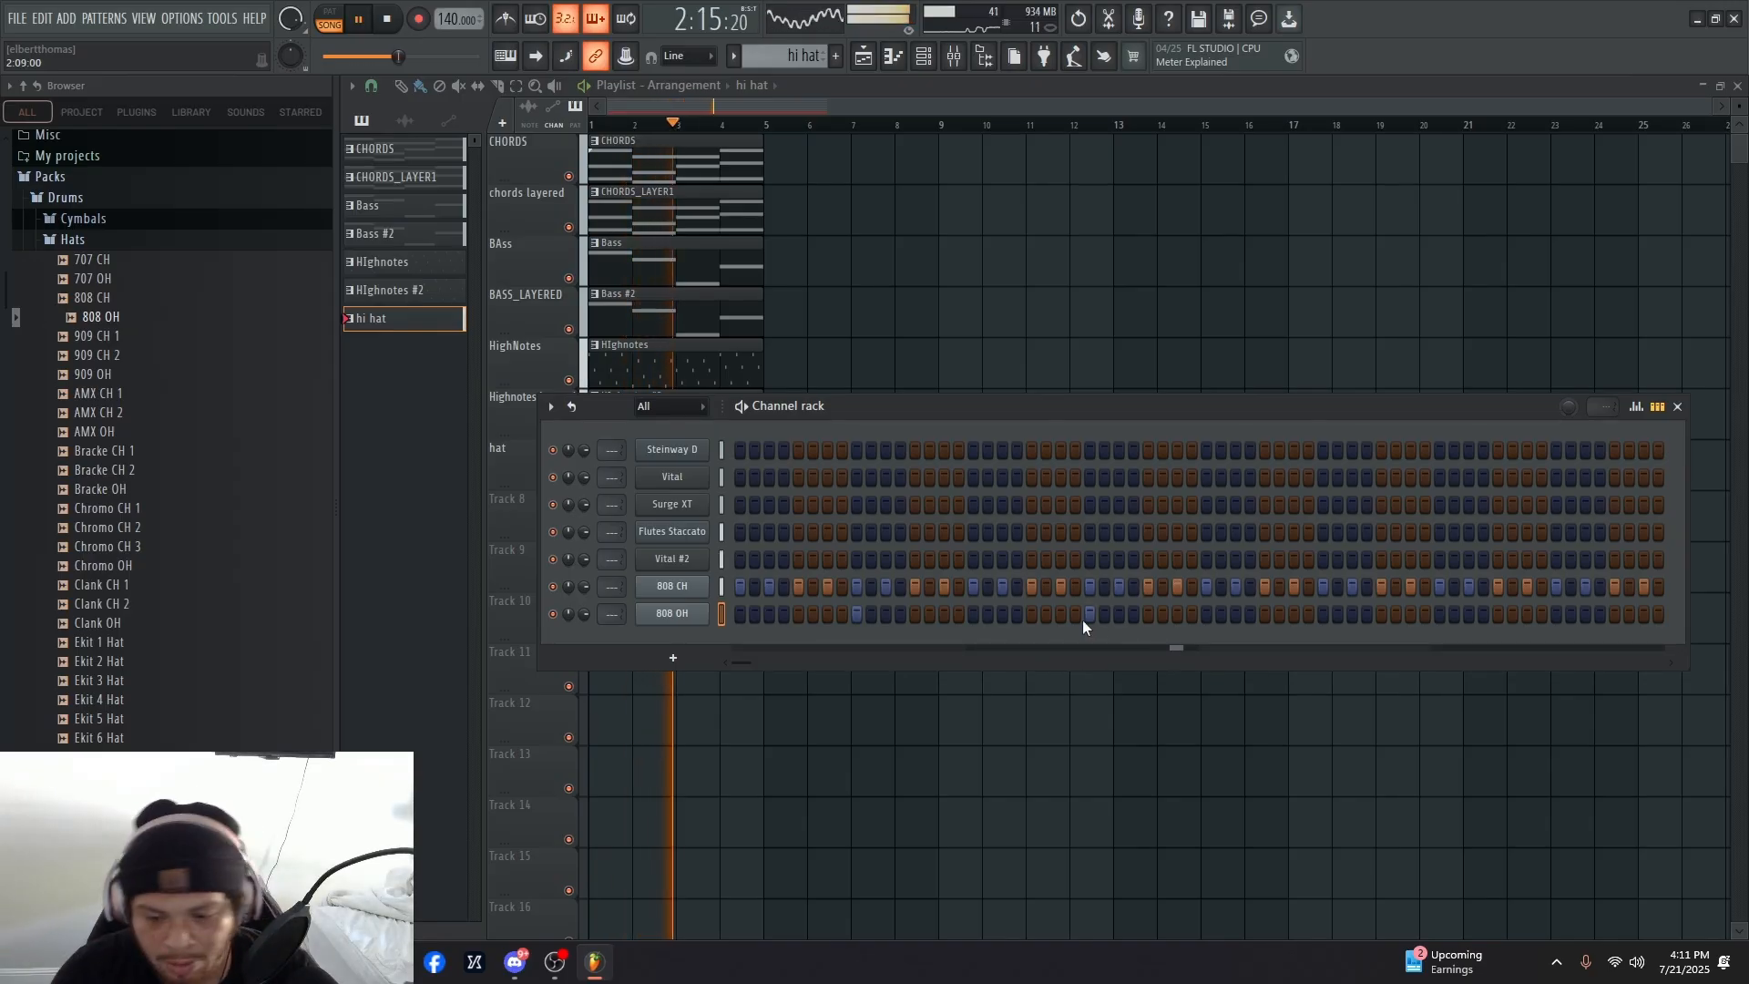
click(1322, 614)
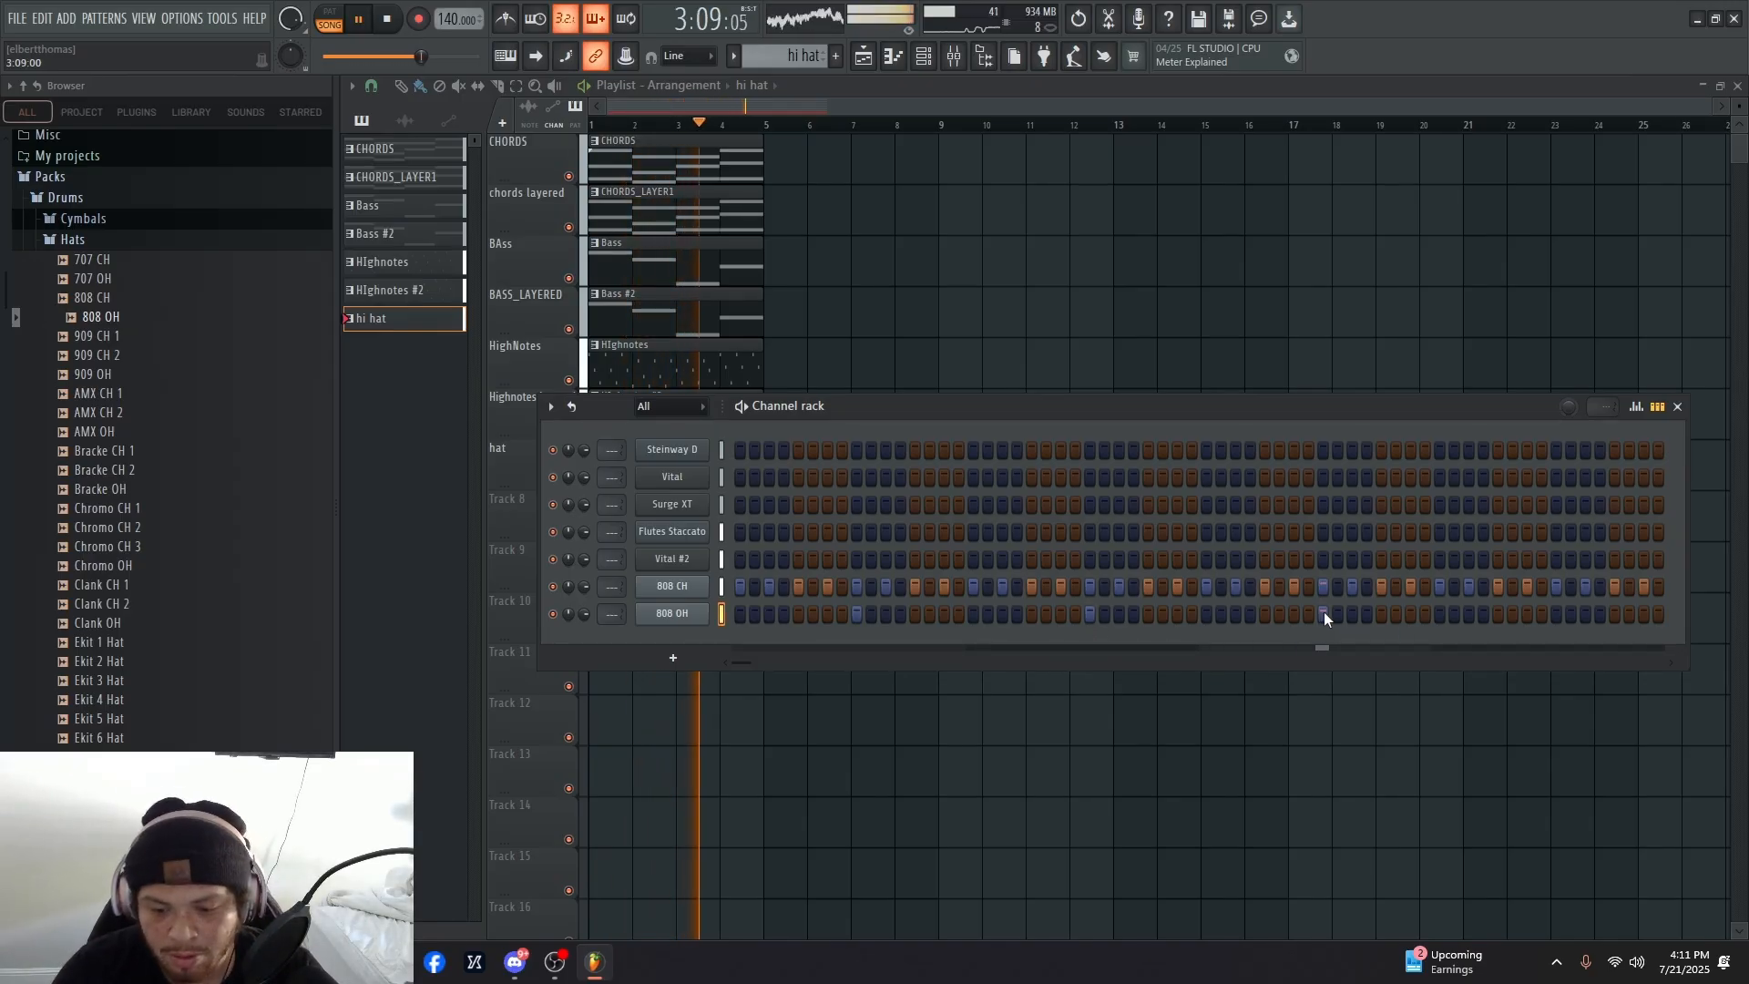
click(1556, 614)
click(1570, 614)
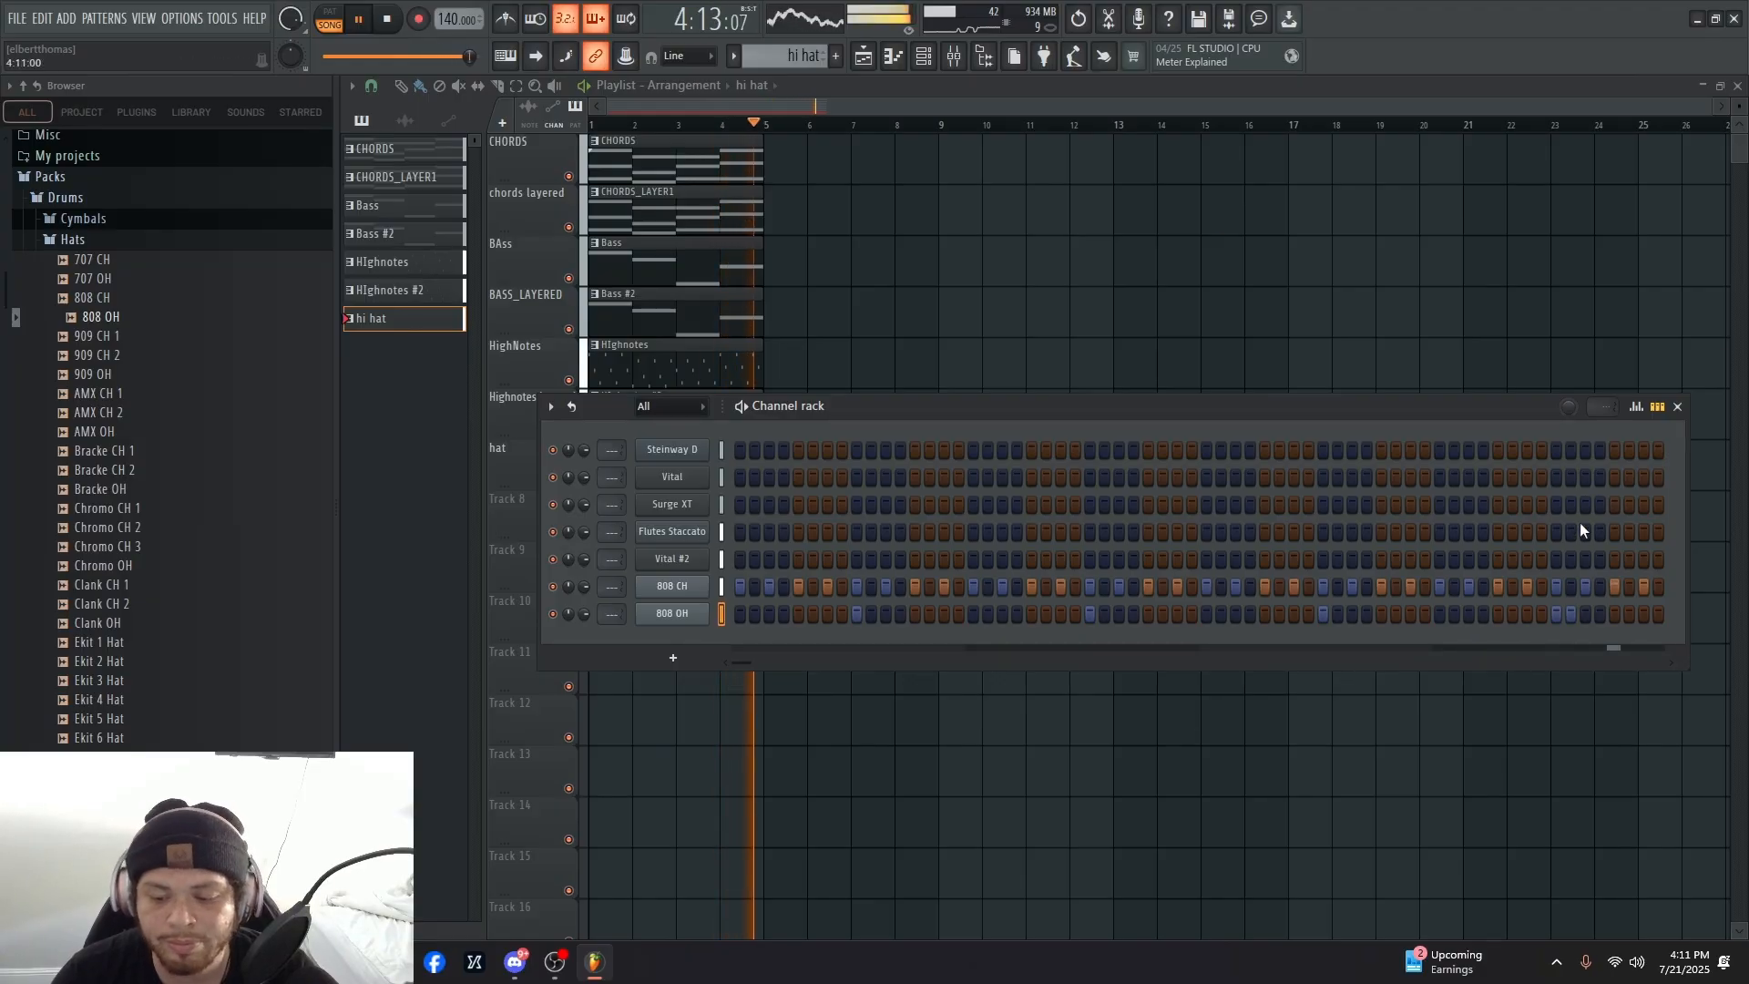
key(F6)
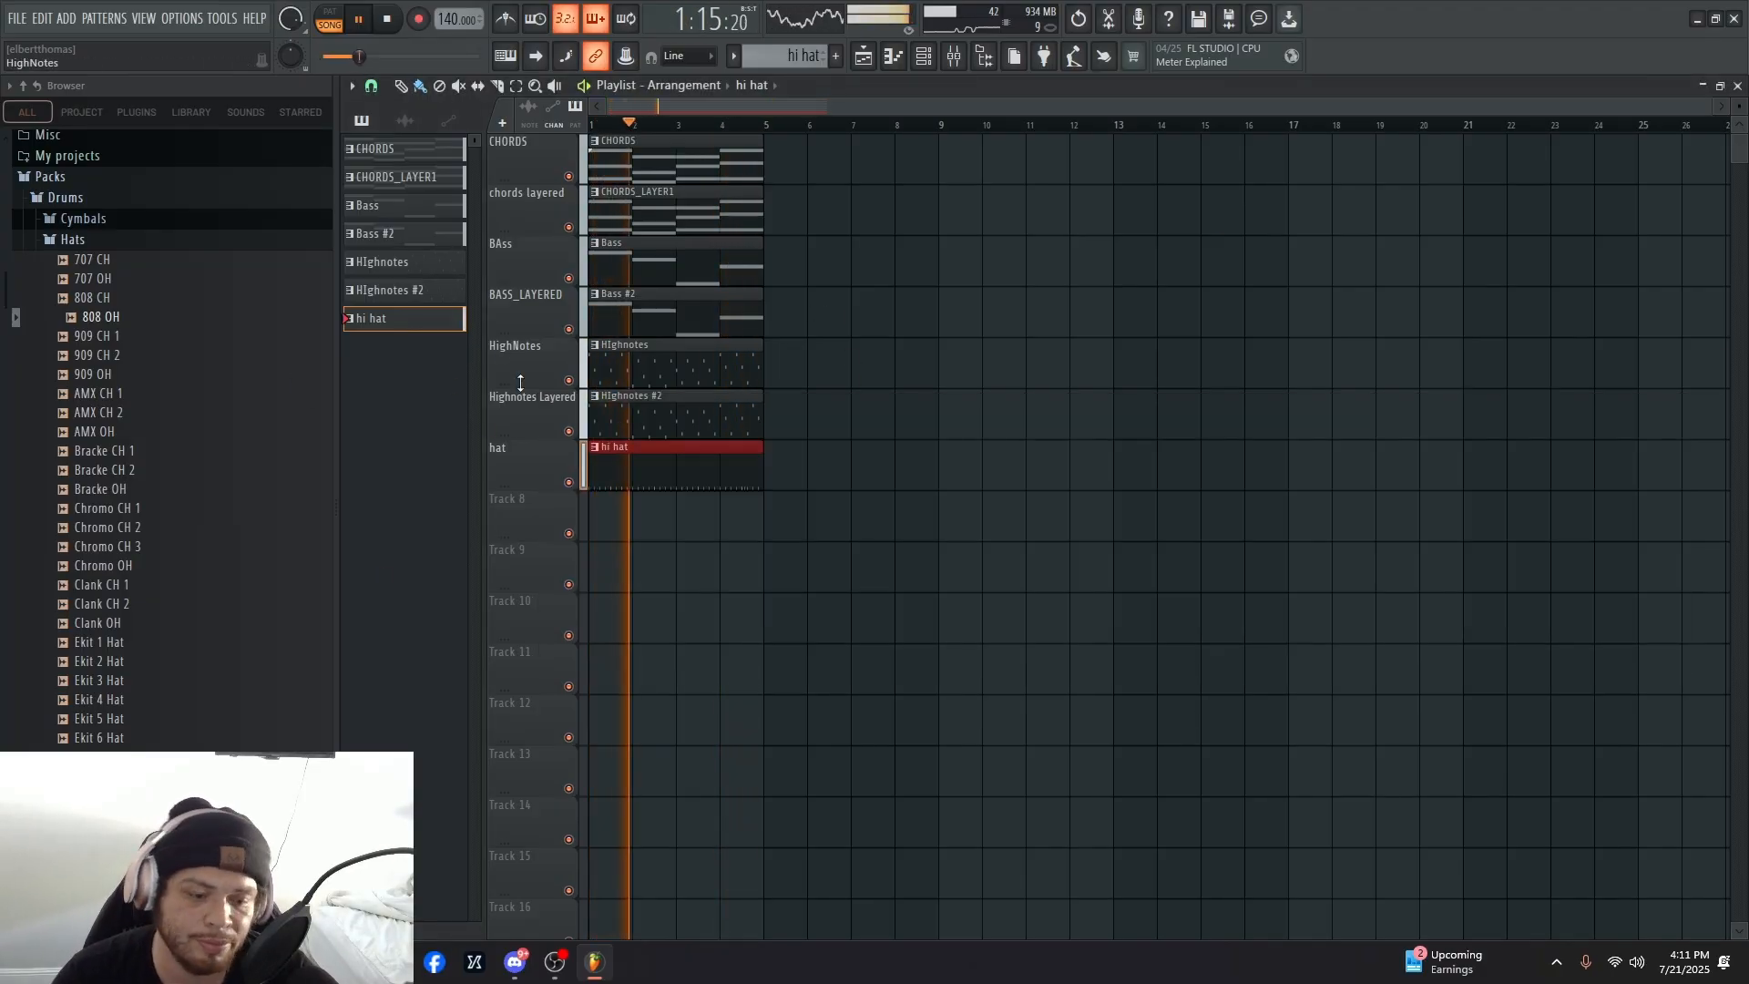
key(space)
- Clone the hi hat pattern and replace the clip on the hat track with the cloned pattern at bar 1
right_click(371, 322)
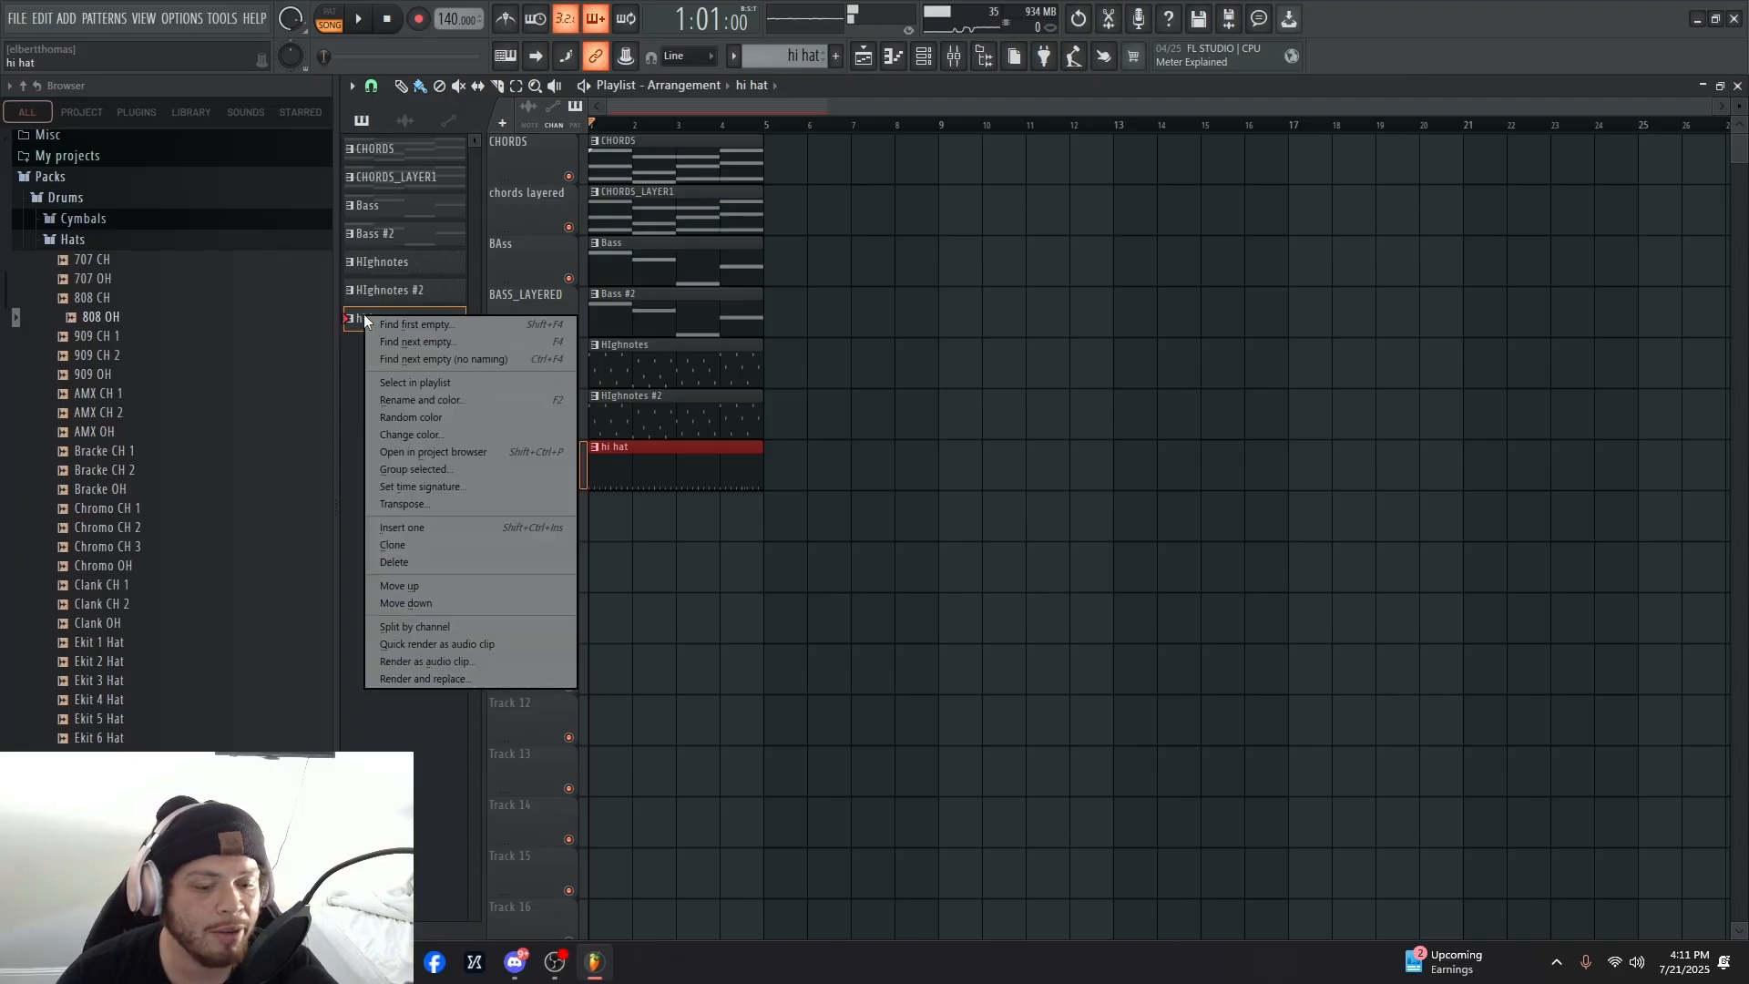
click(506, 544)
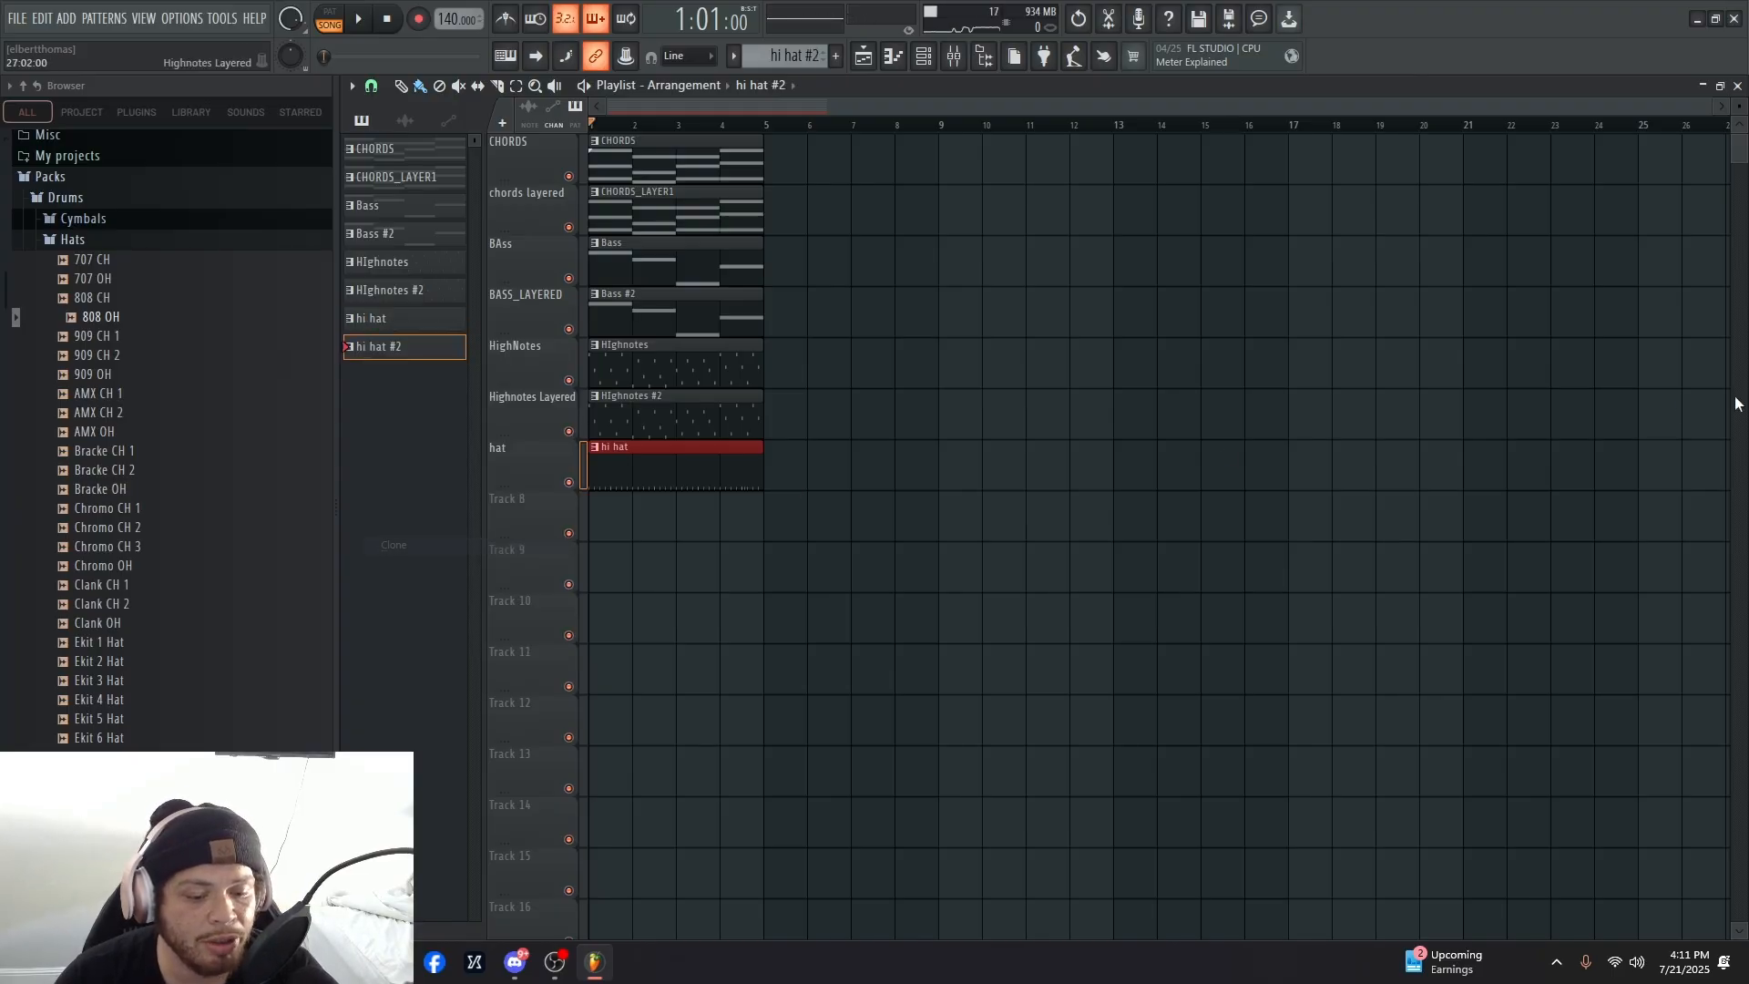
right_click(636, 478)
click(637, 473)
drag(785, 462, 678, 473)
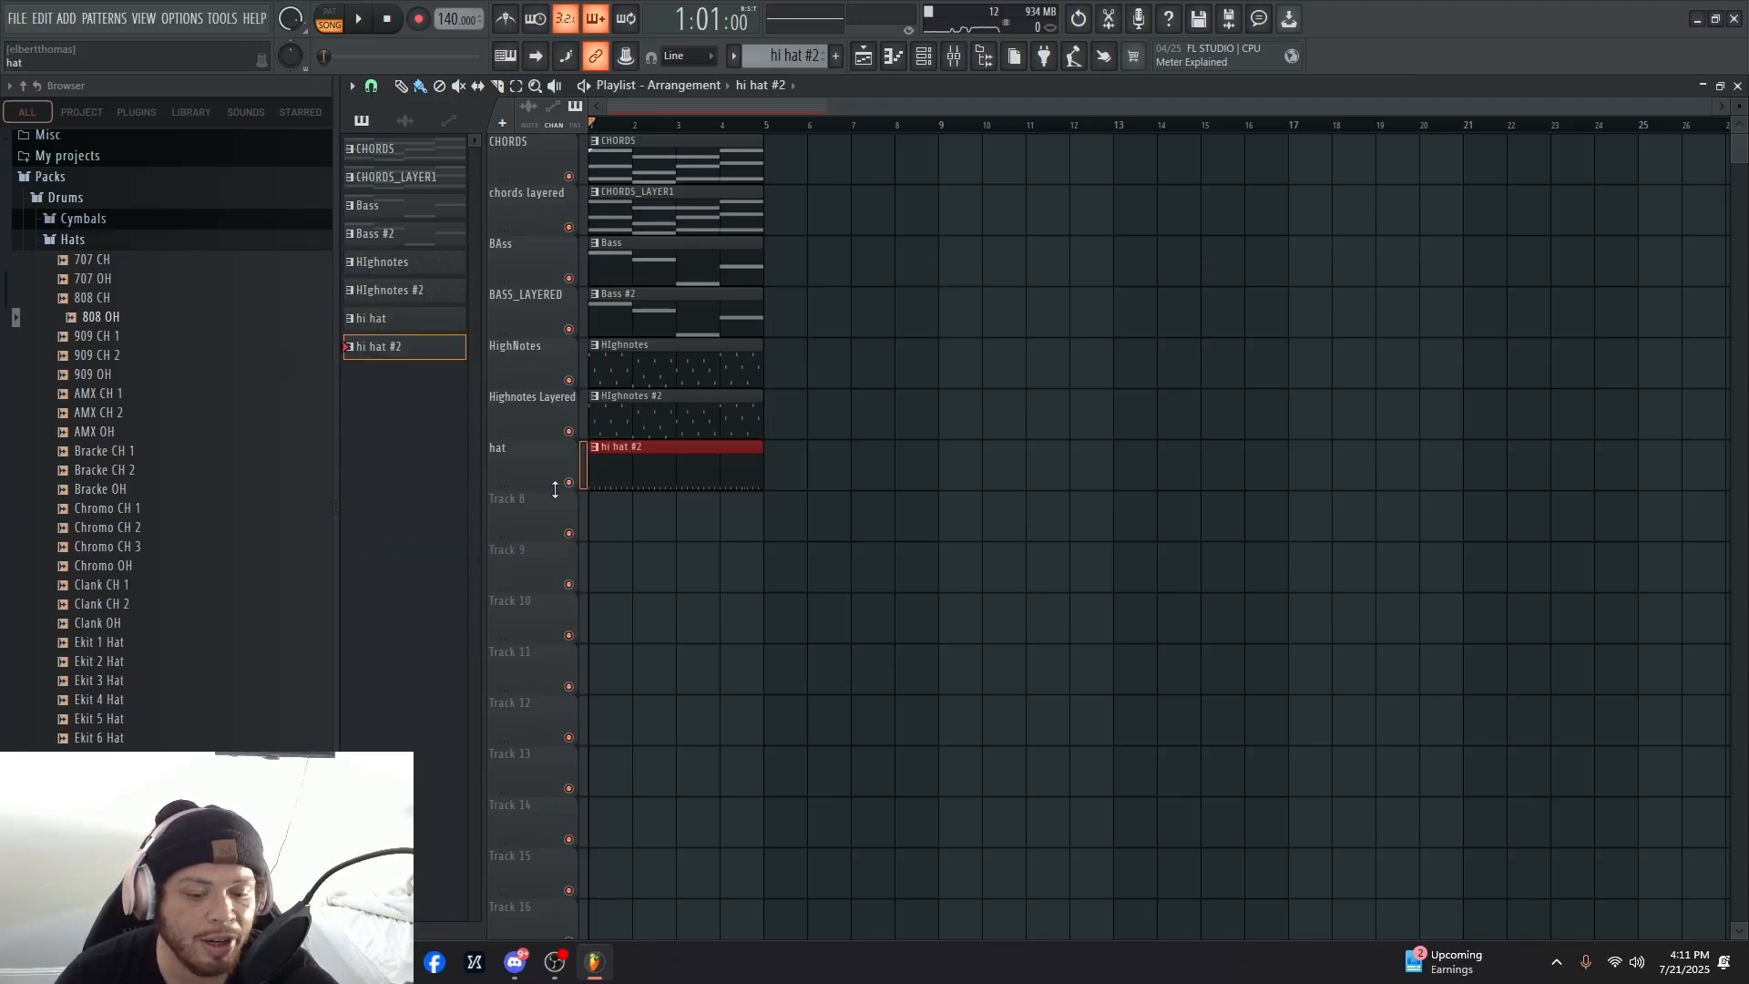
right_click(646, 472)
click(879, 472)
drag(934, 477, 681, 491)
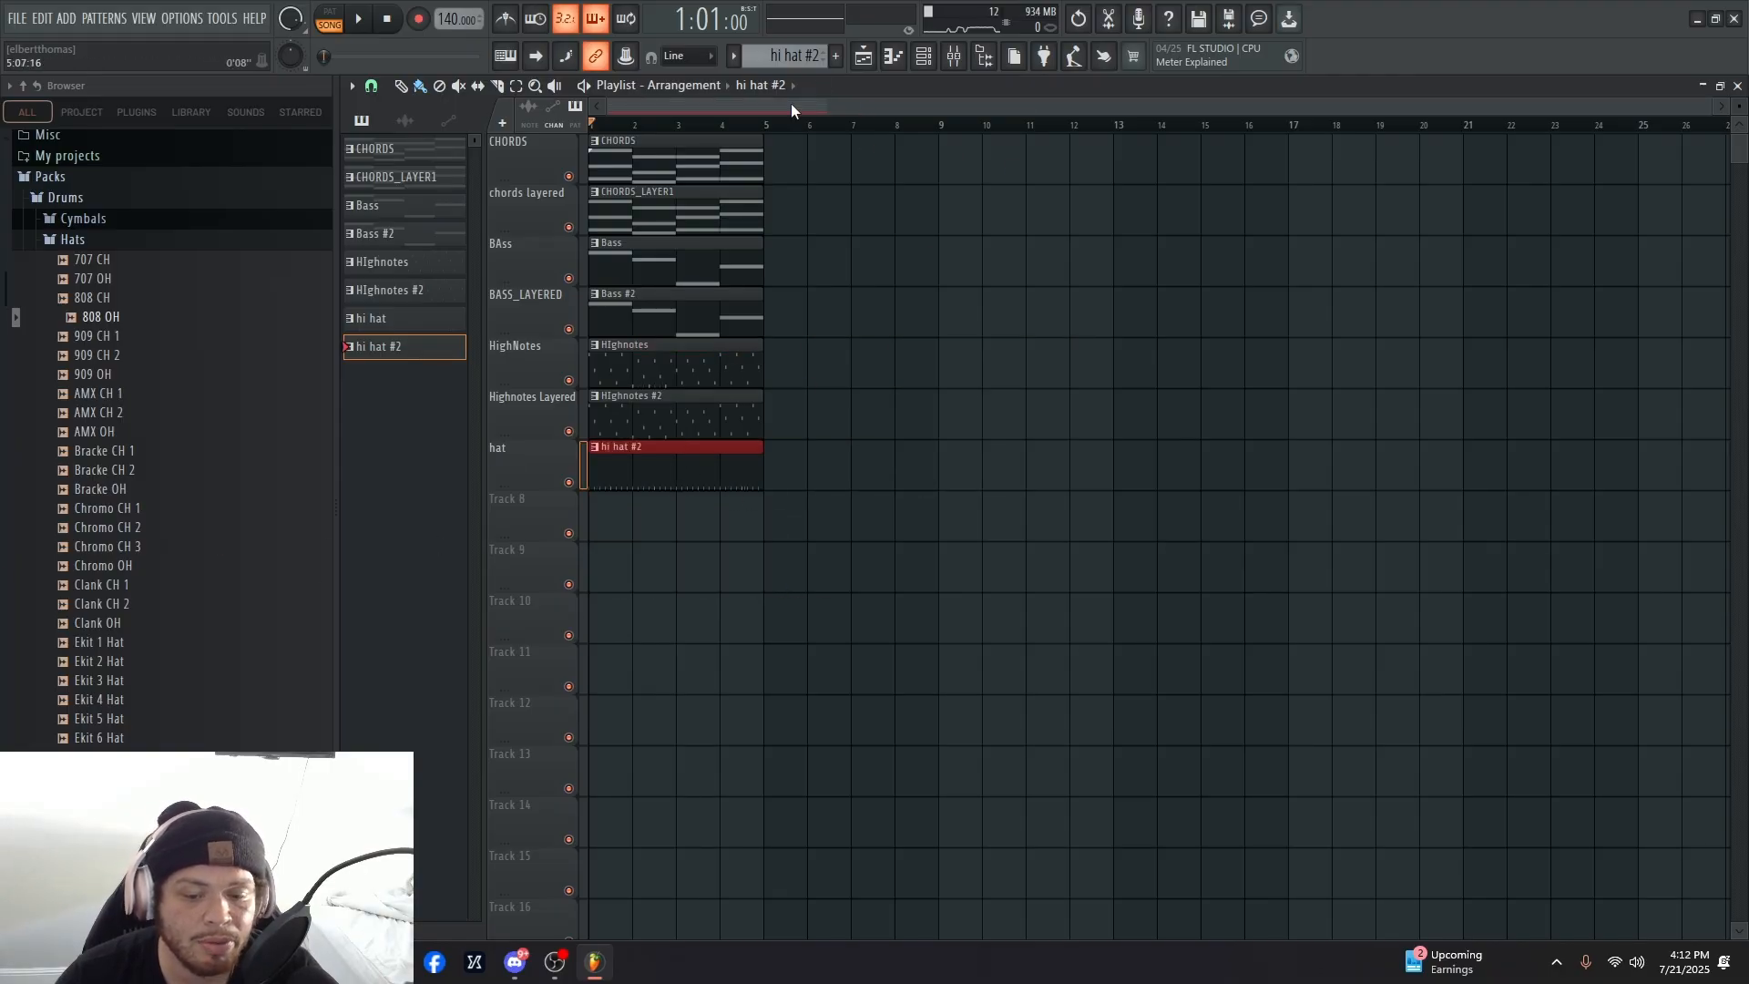
- Select the 808 CH channel in the channel rack and open its notes in the piano roll
click(948, 56)
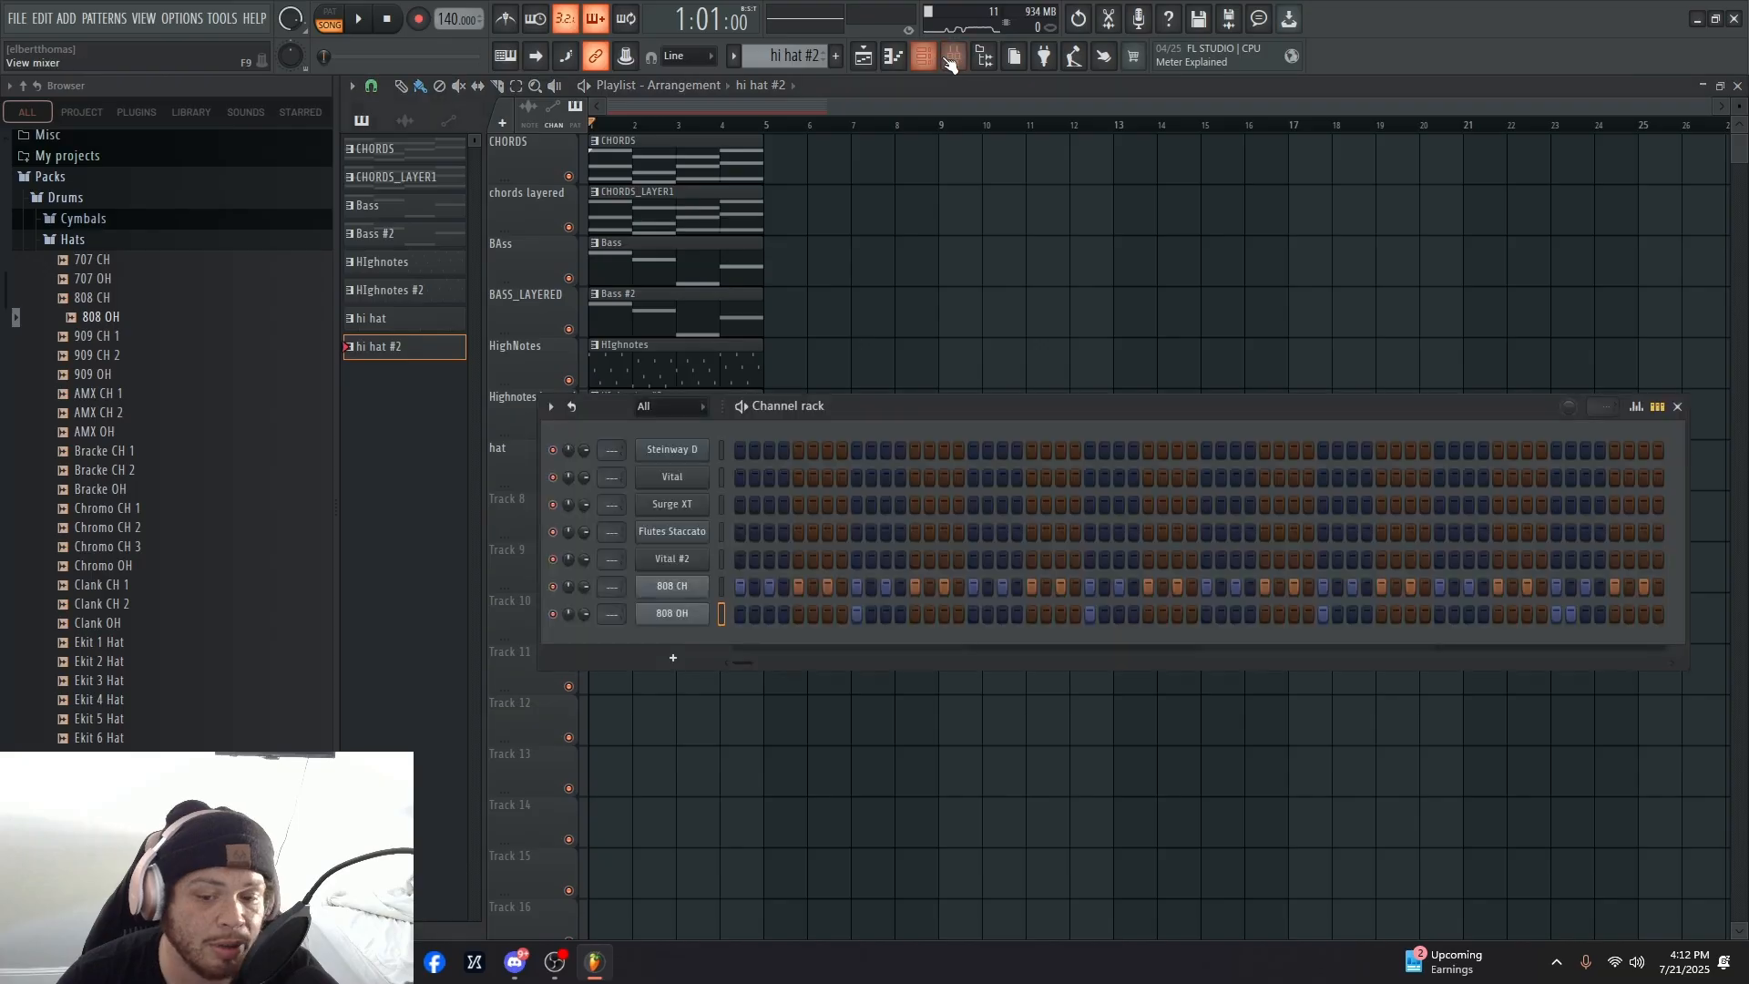
click(948, 56)
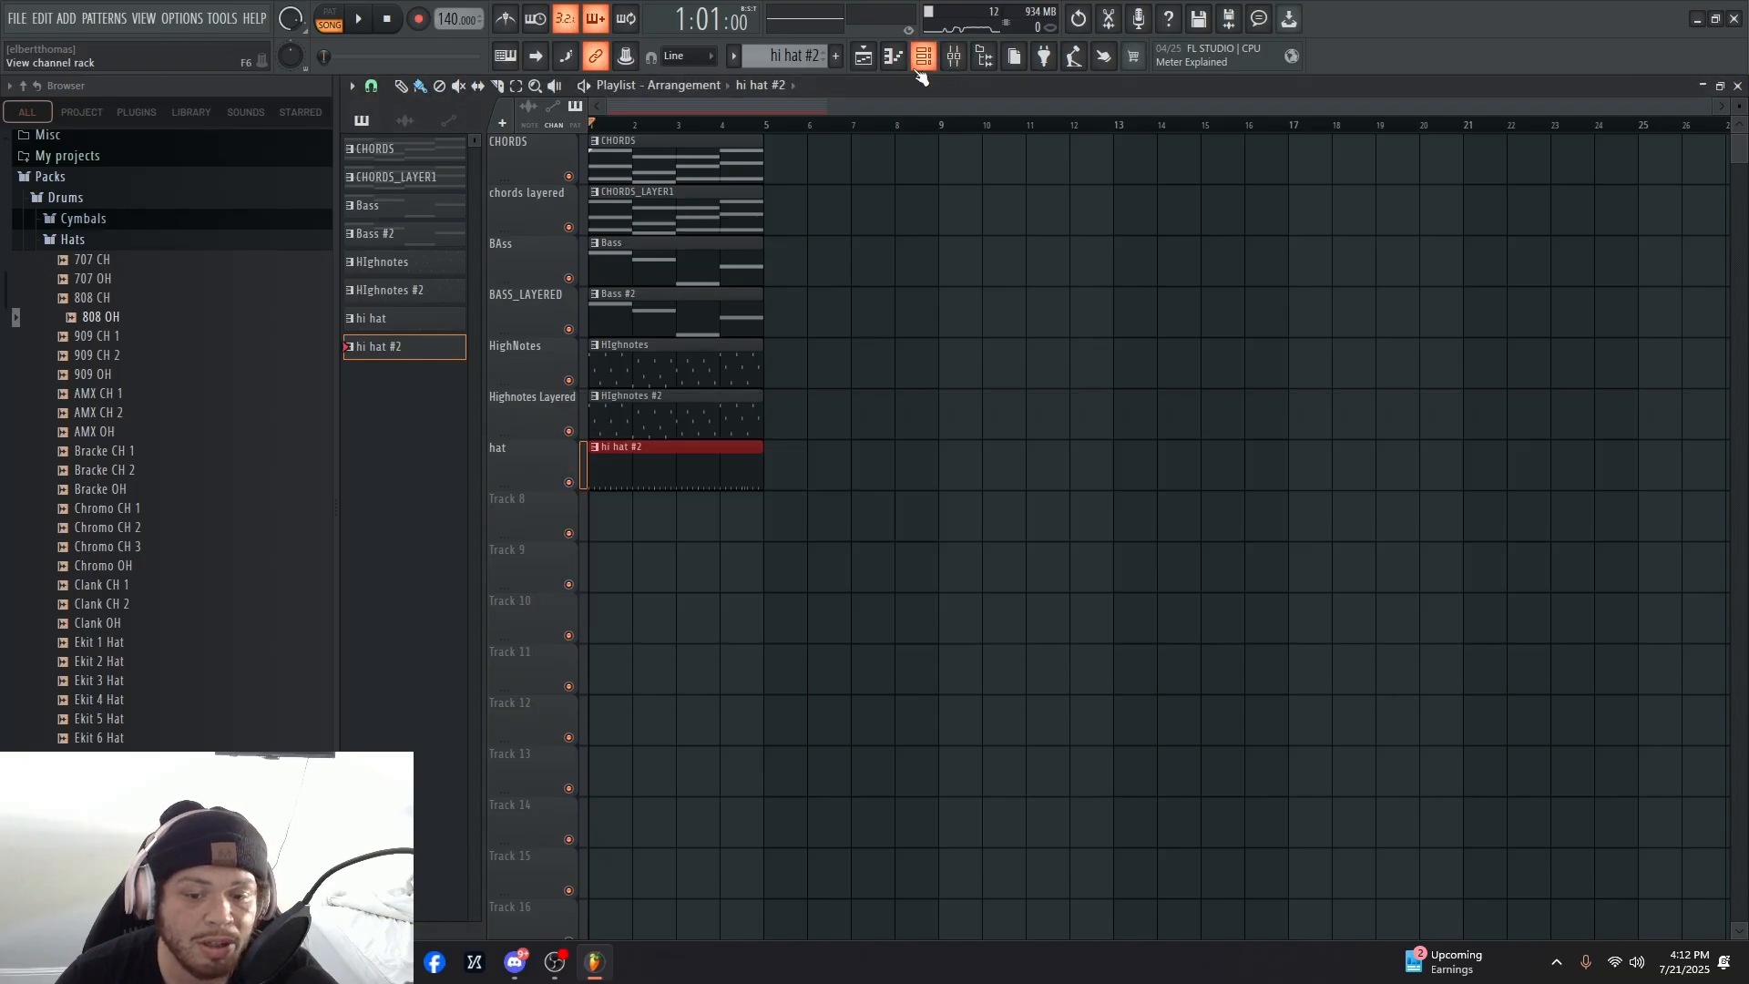
click(893, 57)
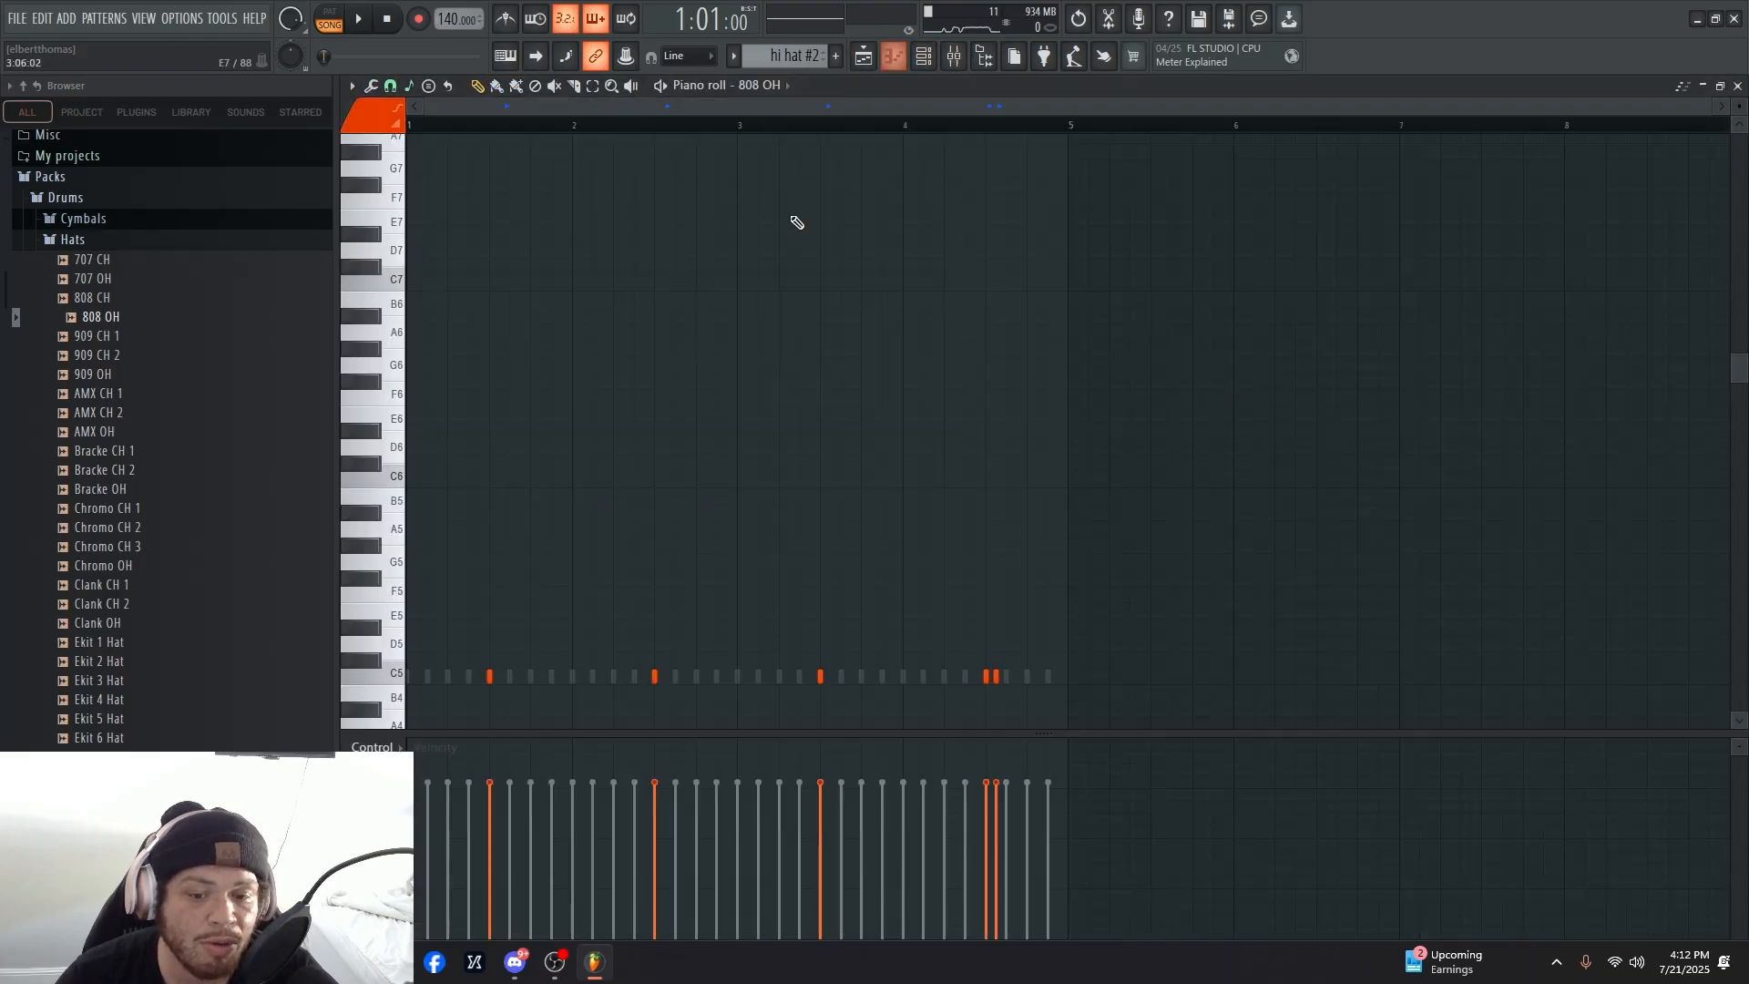
click(863, 56)
click(924, 57)
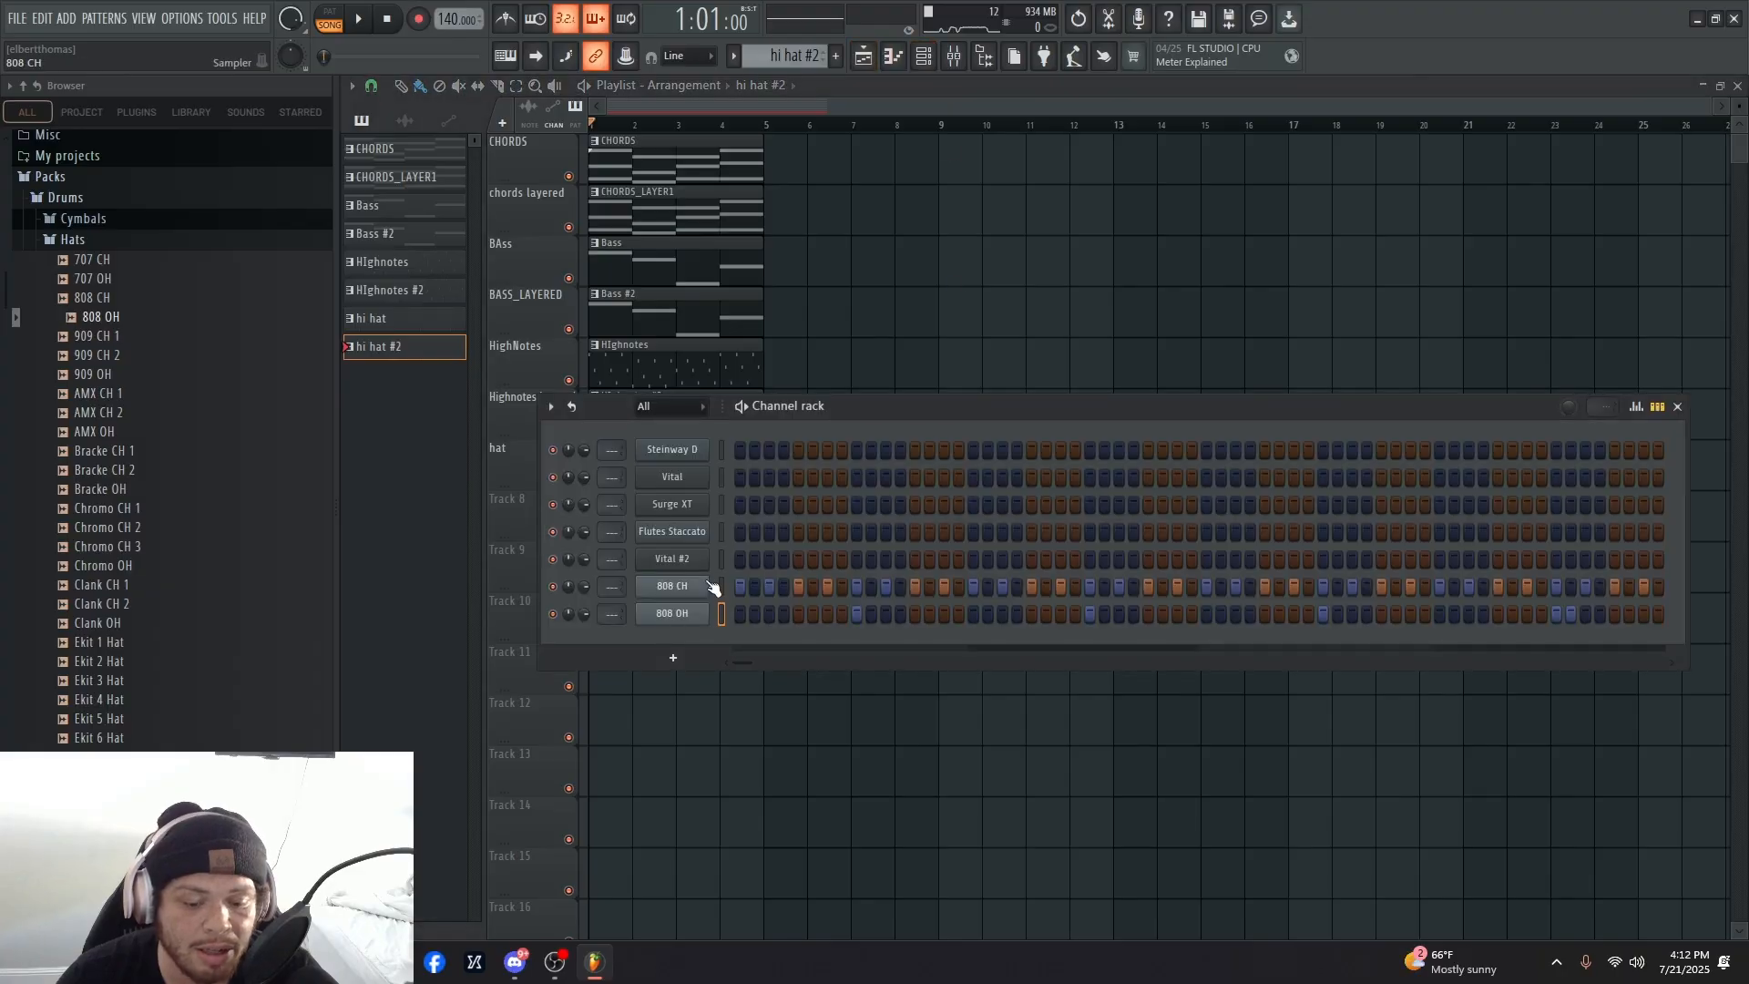
click(721, 586)
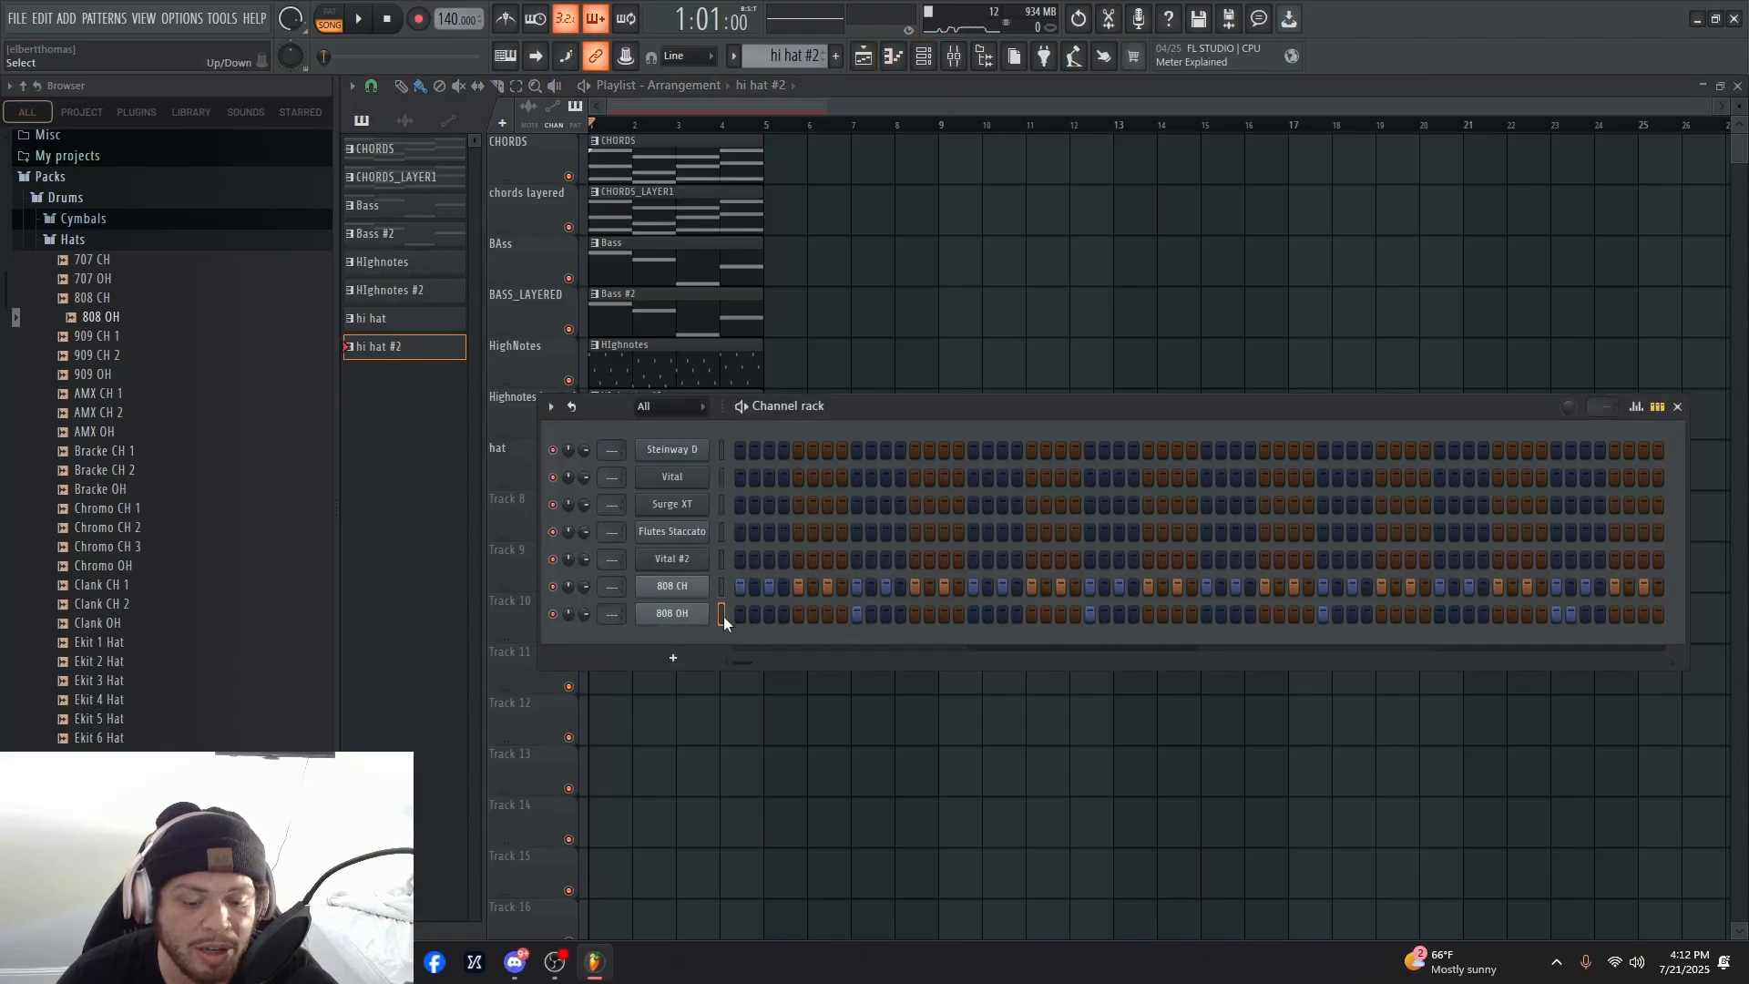
key(F7)
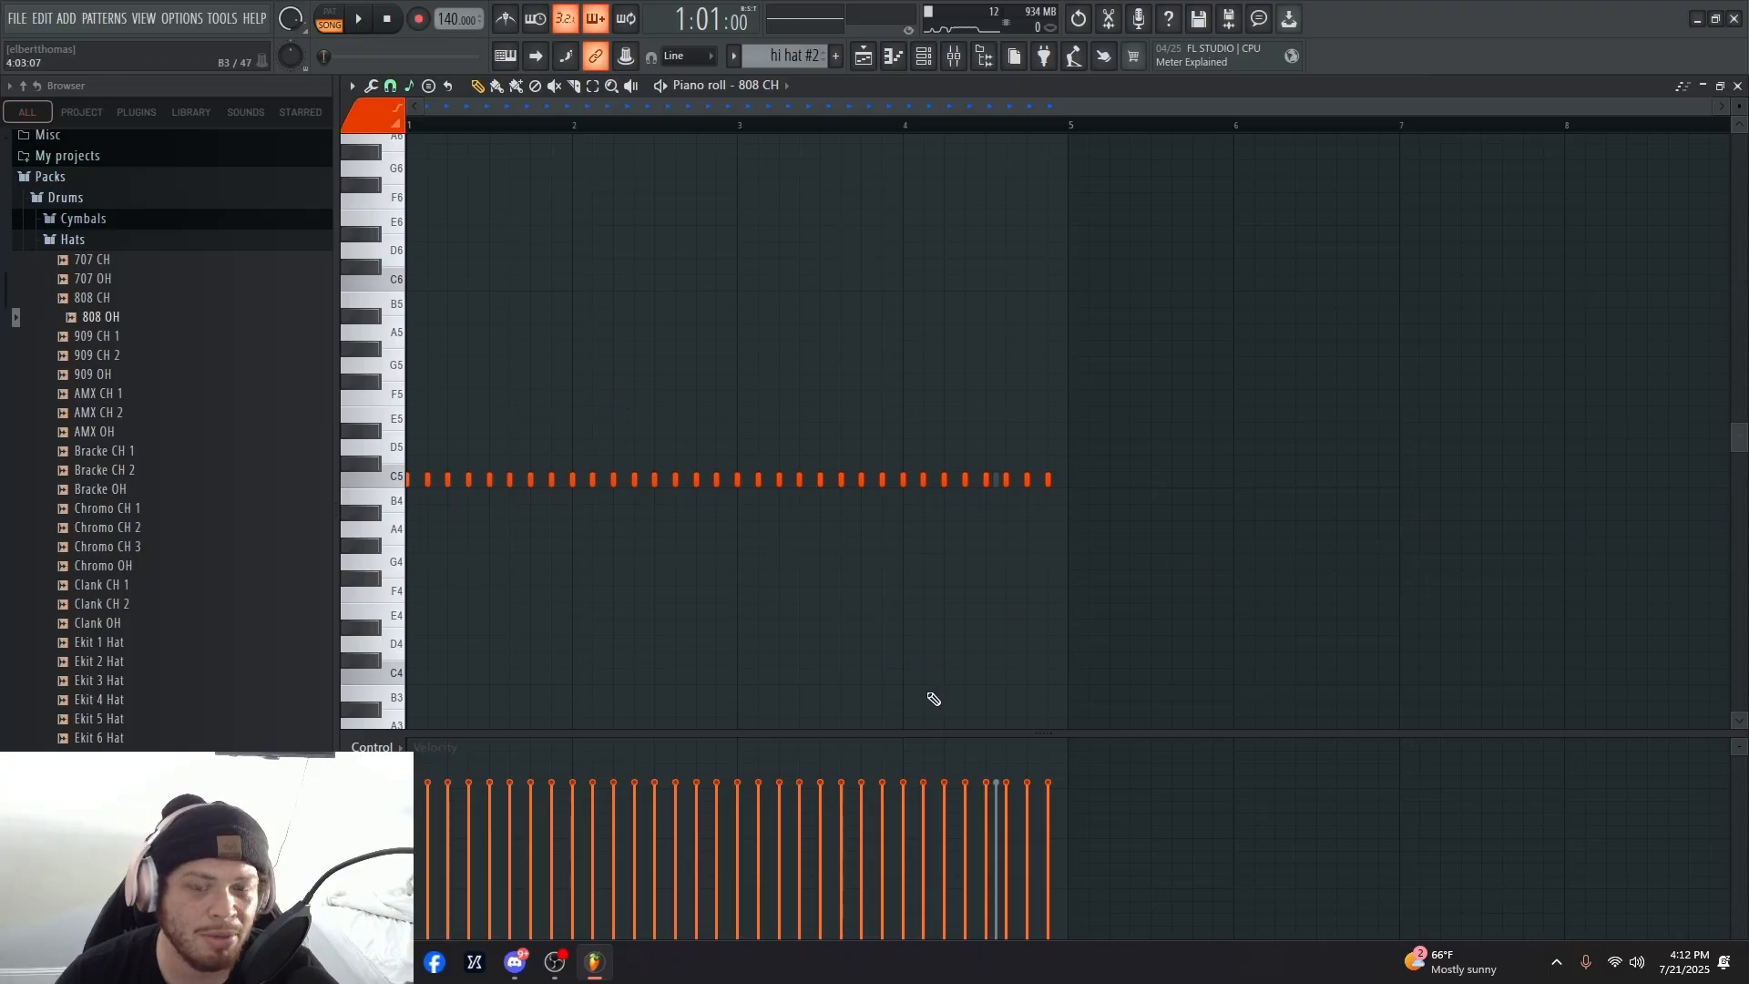
- Delete the last 808 CH hit of bar 1 and lengthen the hit before it up to the start of bar 2
ctrl+scroll(899, 628, up, 3)
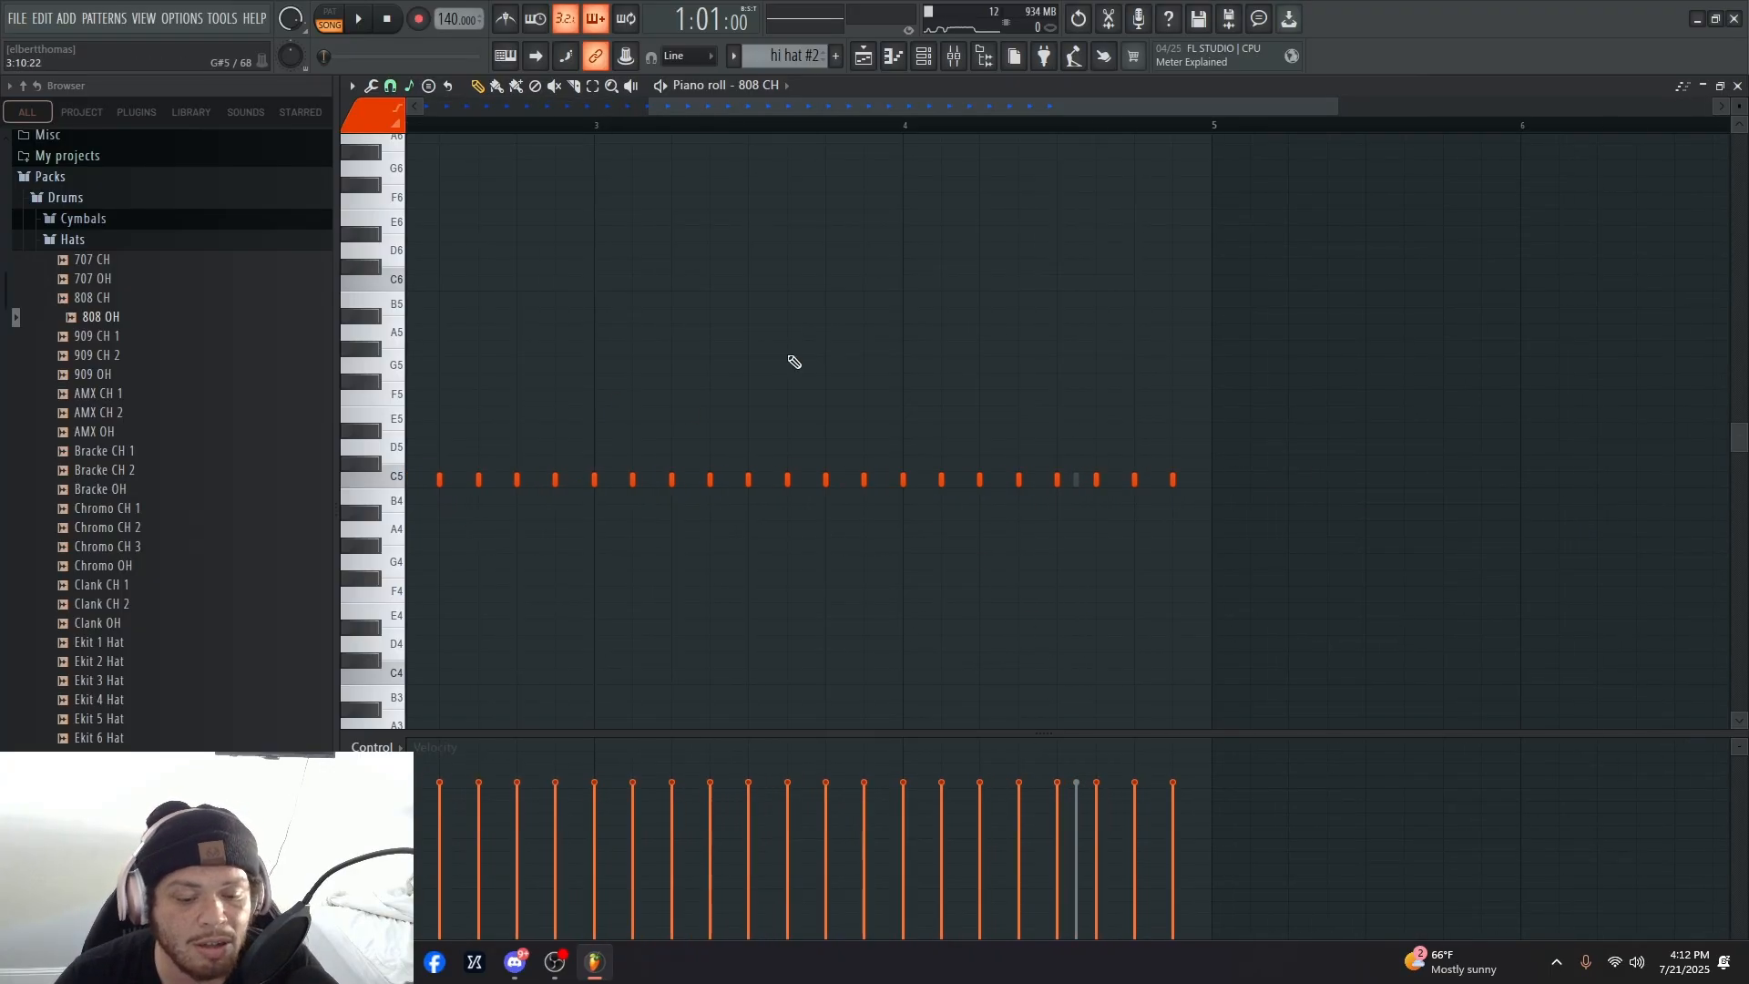
drag(822, 109, 273, 116)
key(space)
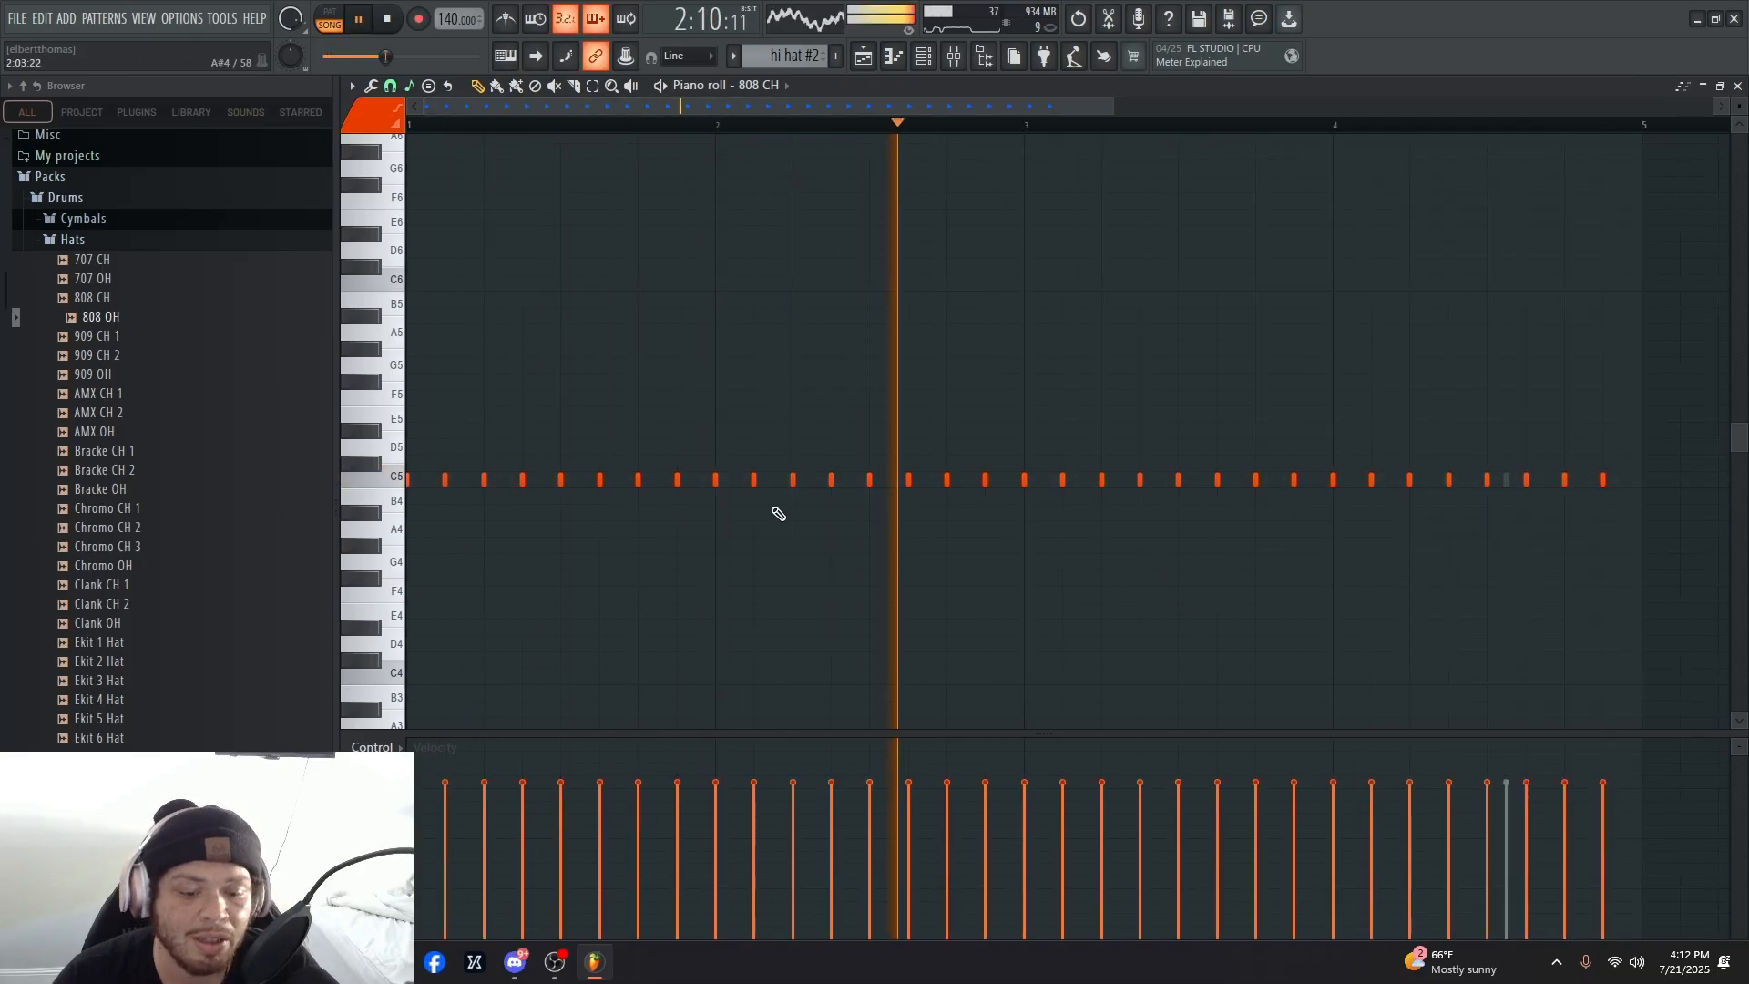
key(space)
right_click(675, 481)
ctrl+drag(640, 506, 576, 401)
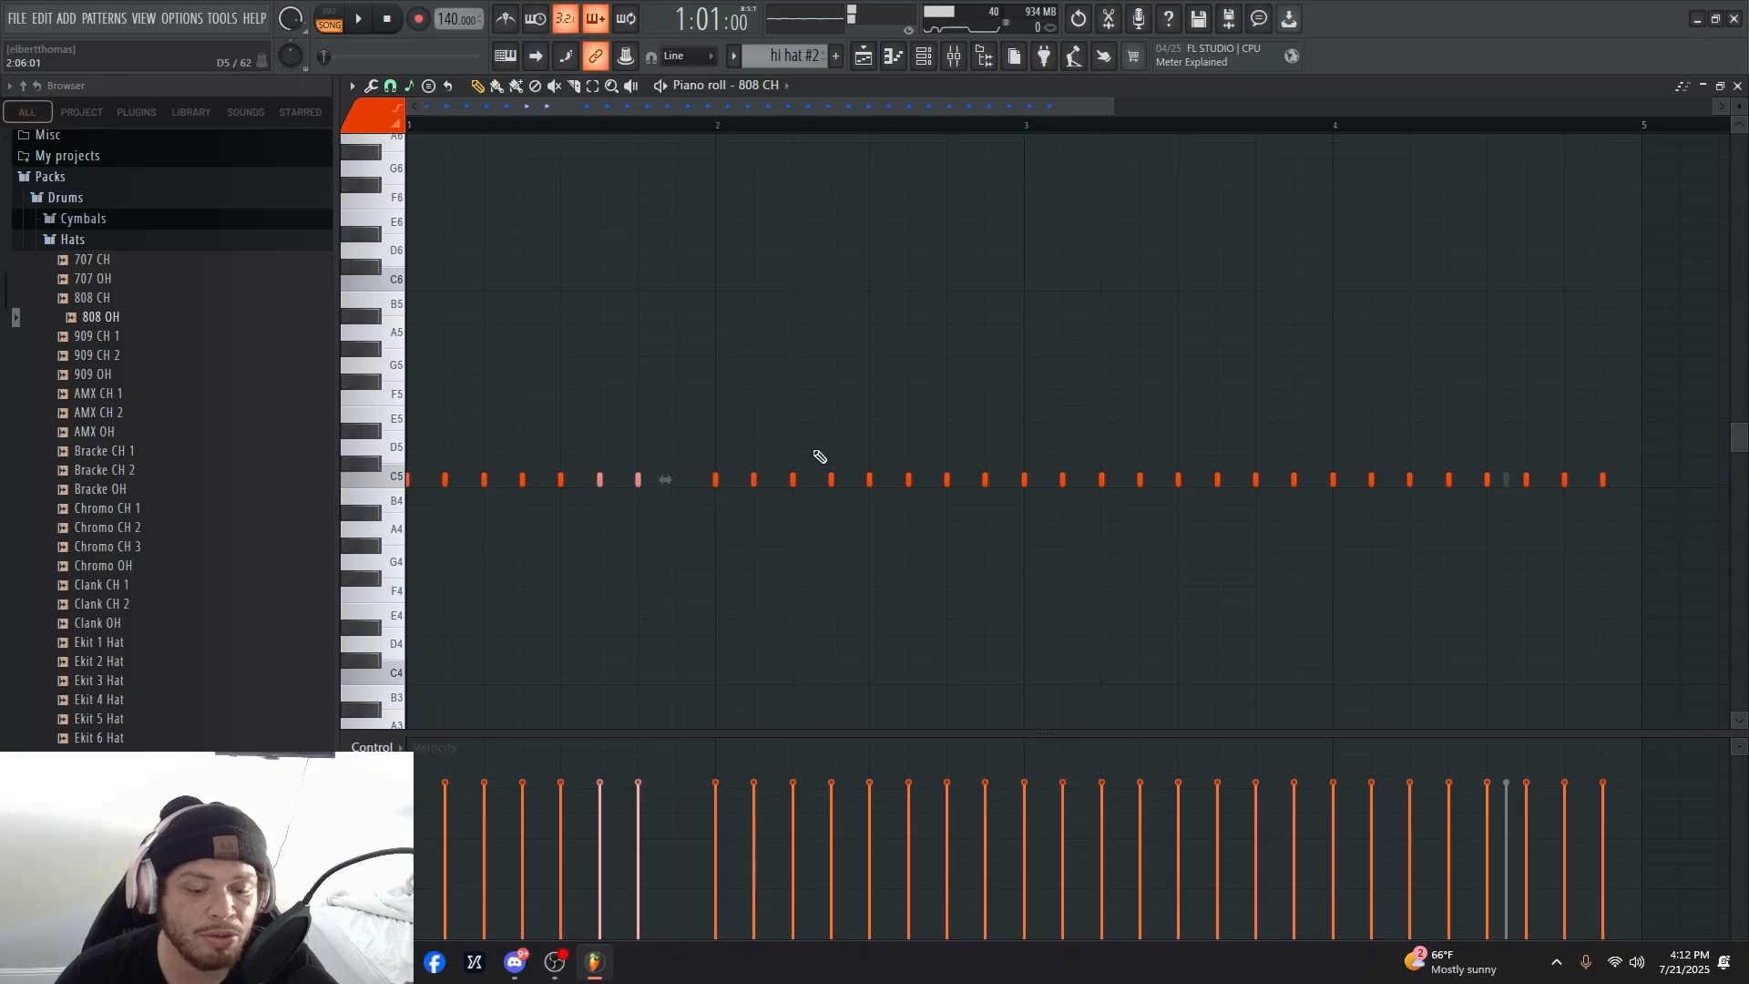
ctrl+click(664, 548)
ctrl+drag(667, 488, 643, 475)
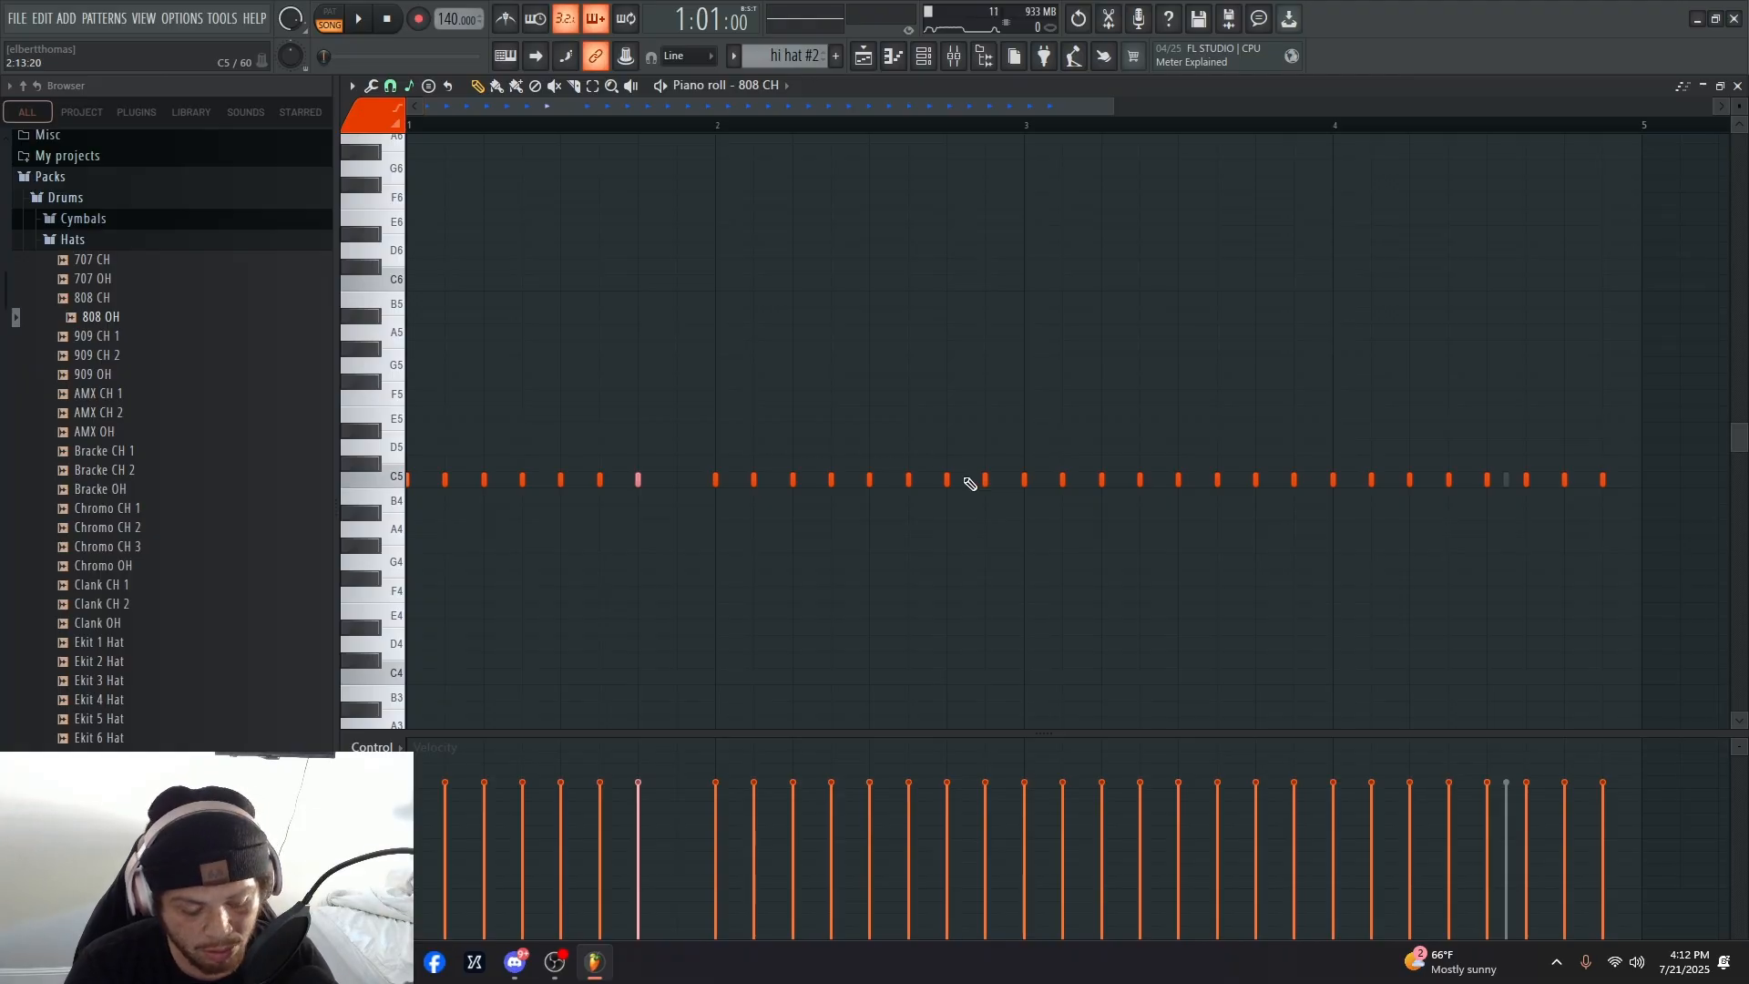
ctrl+drag(710, 528, 627, 472)
key(ctrl+l)
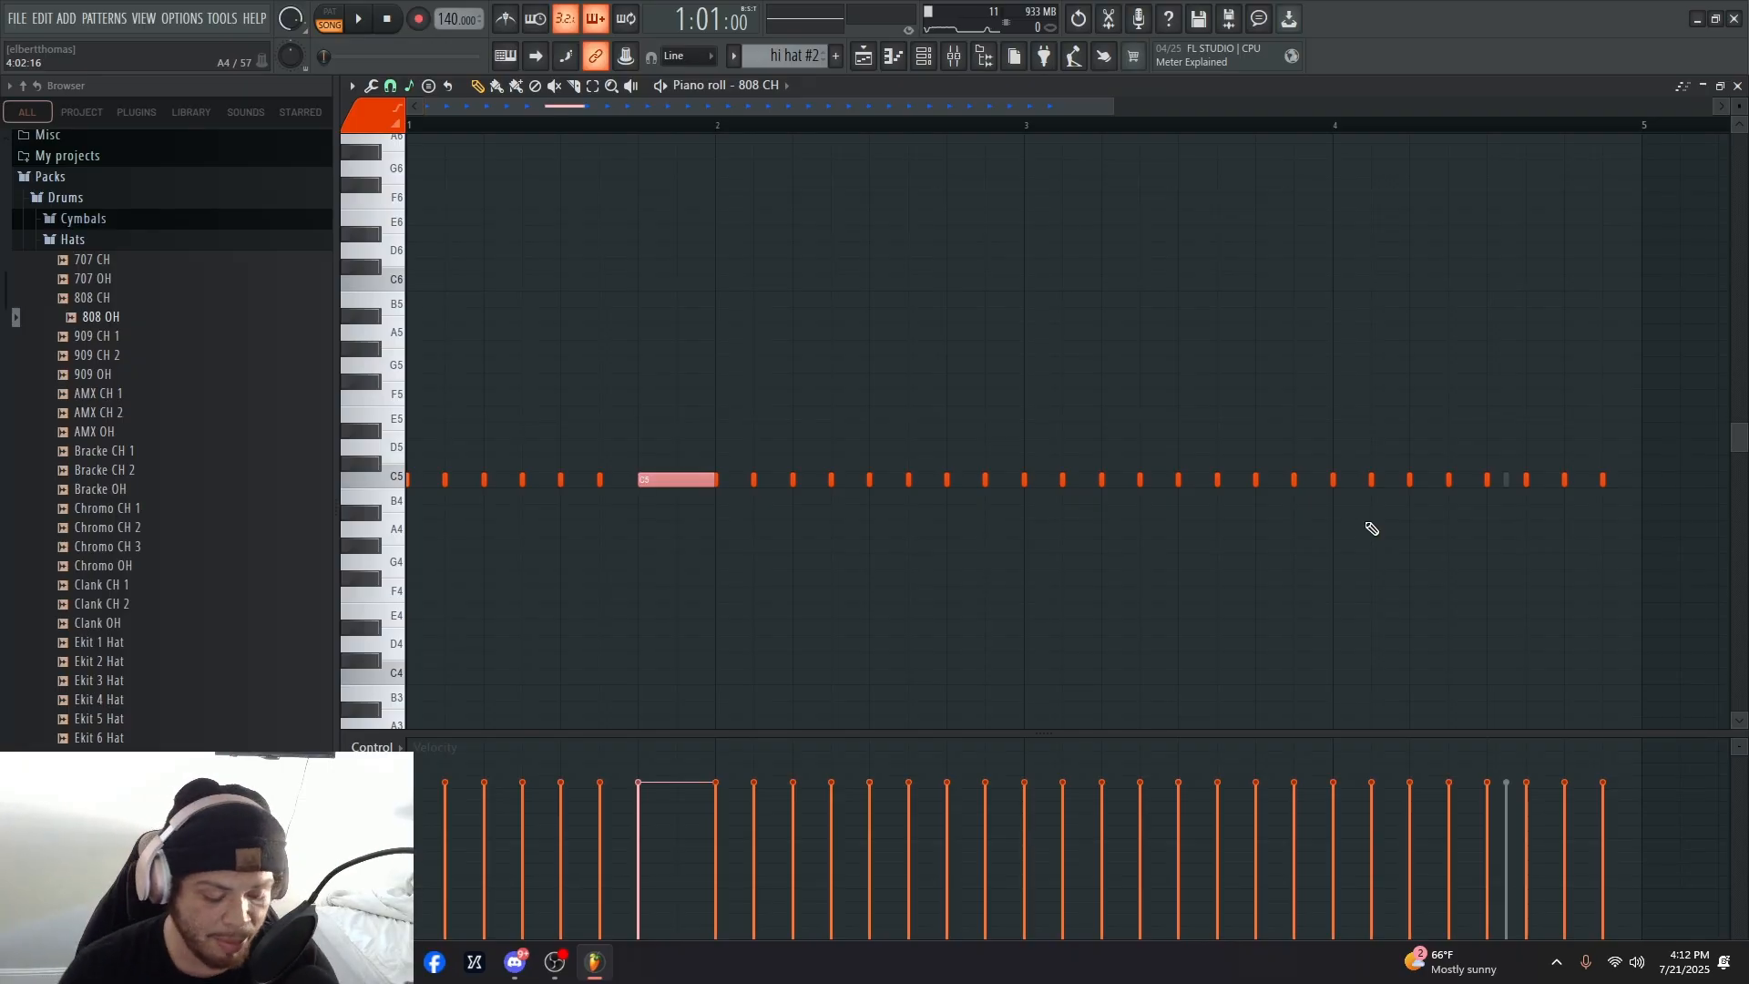
- Open the chopper on the lengthened hat note and audition the Default pattern's four slices with the arrangement
key(alt+u)
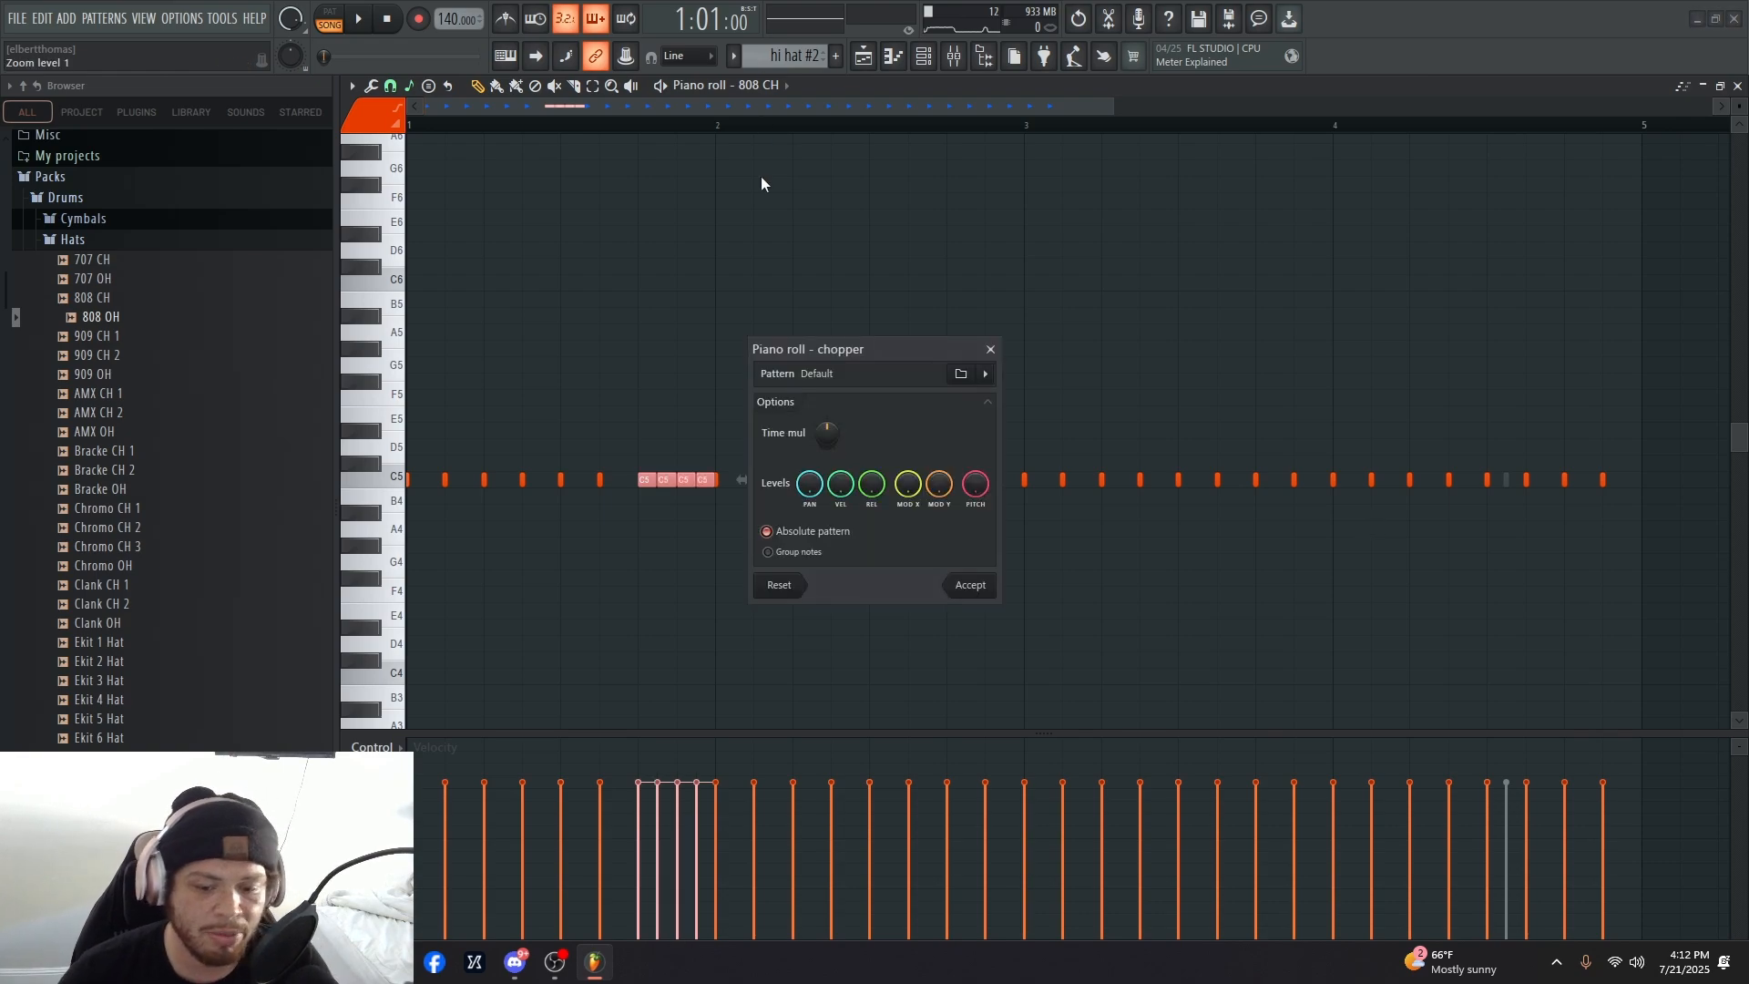
drag(882, 358, 1001, 255)
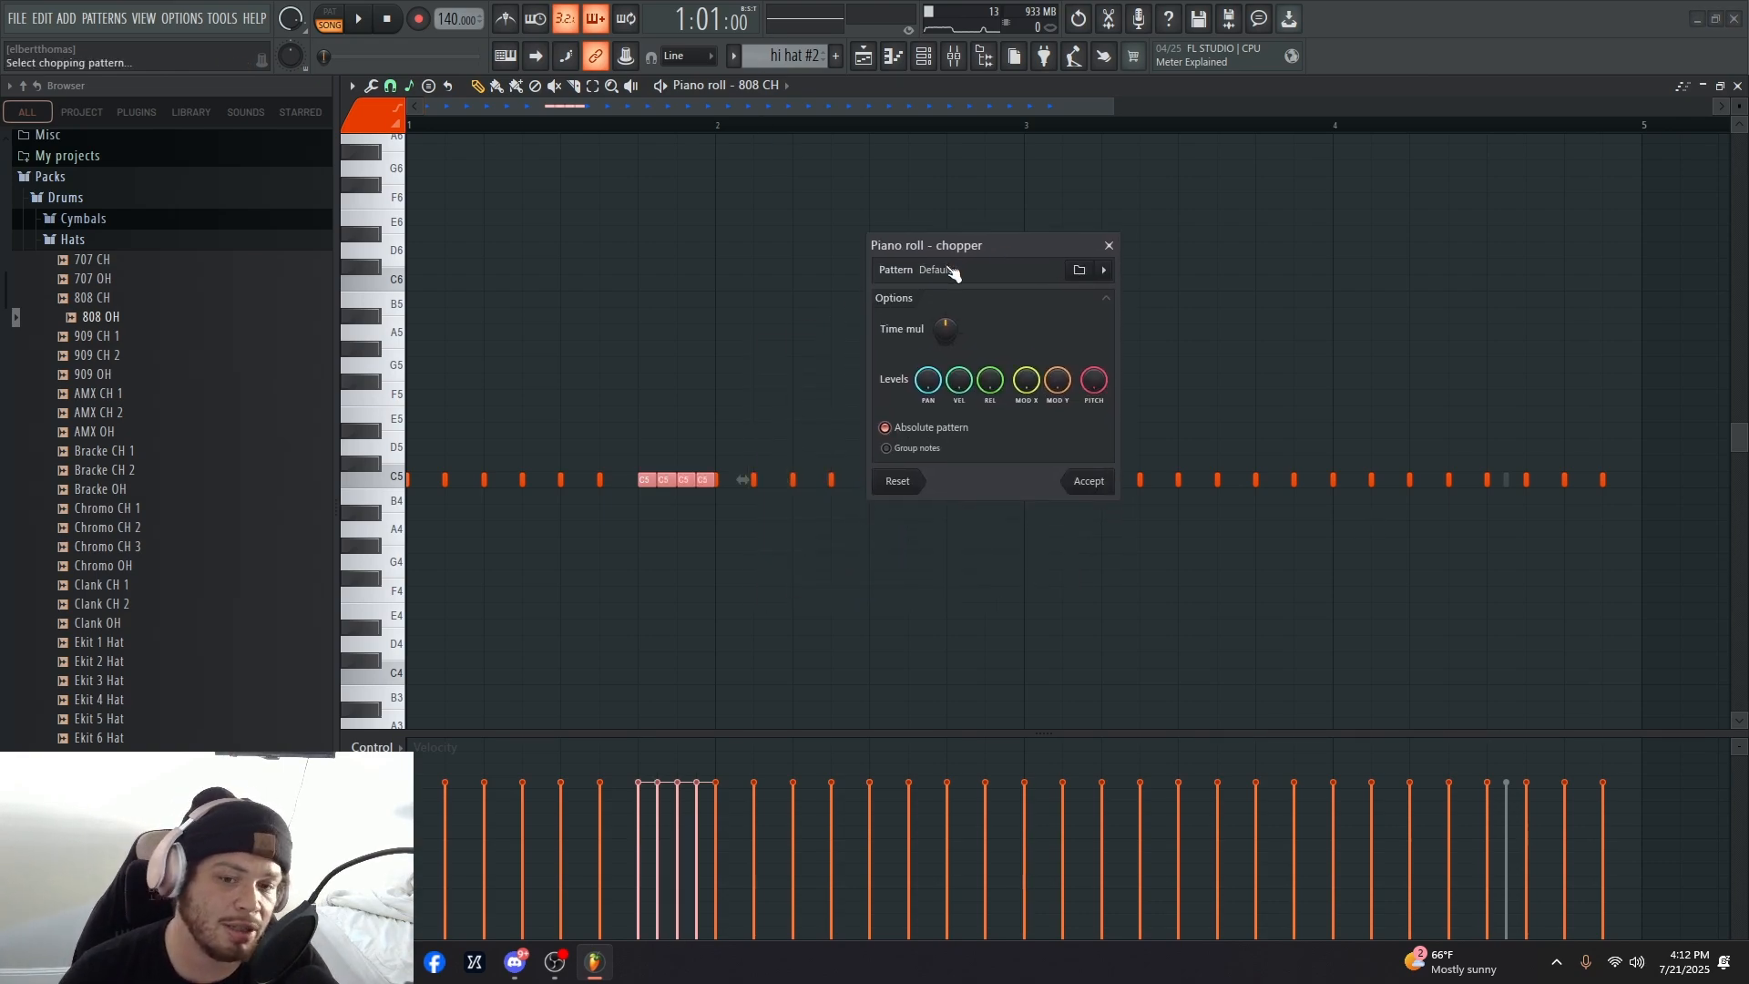
key(space)
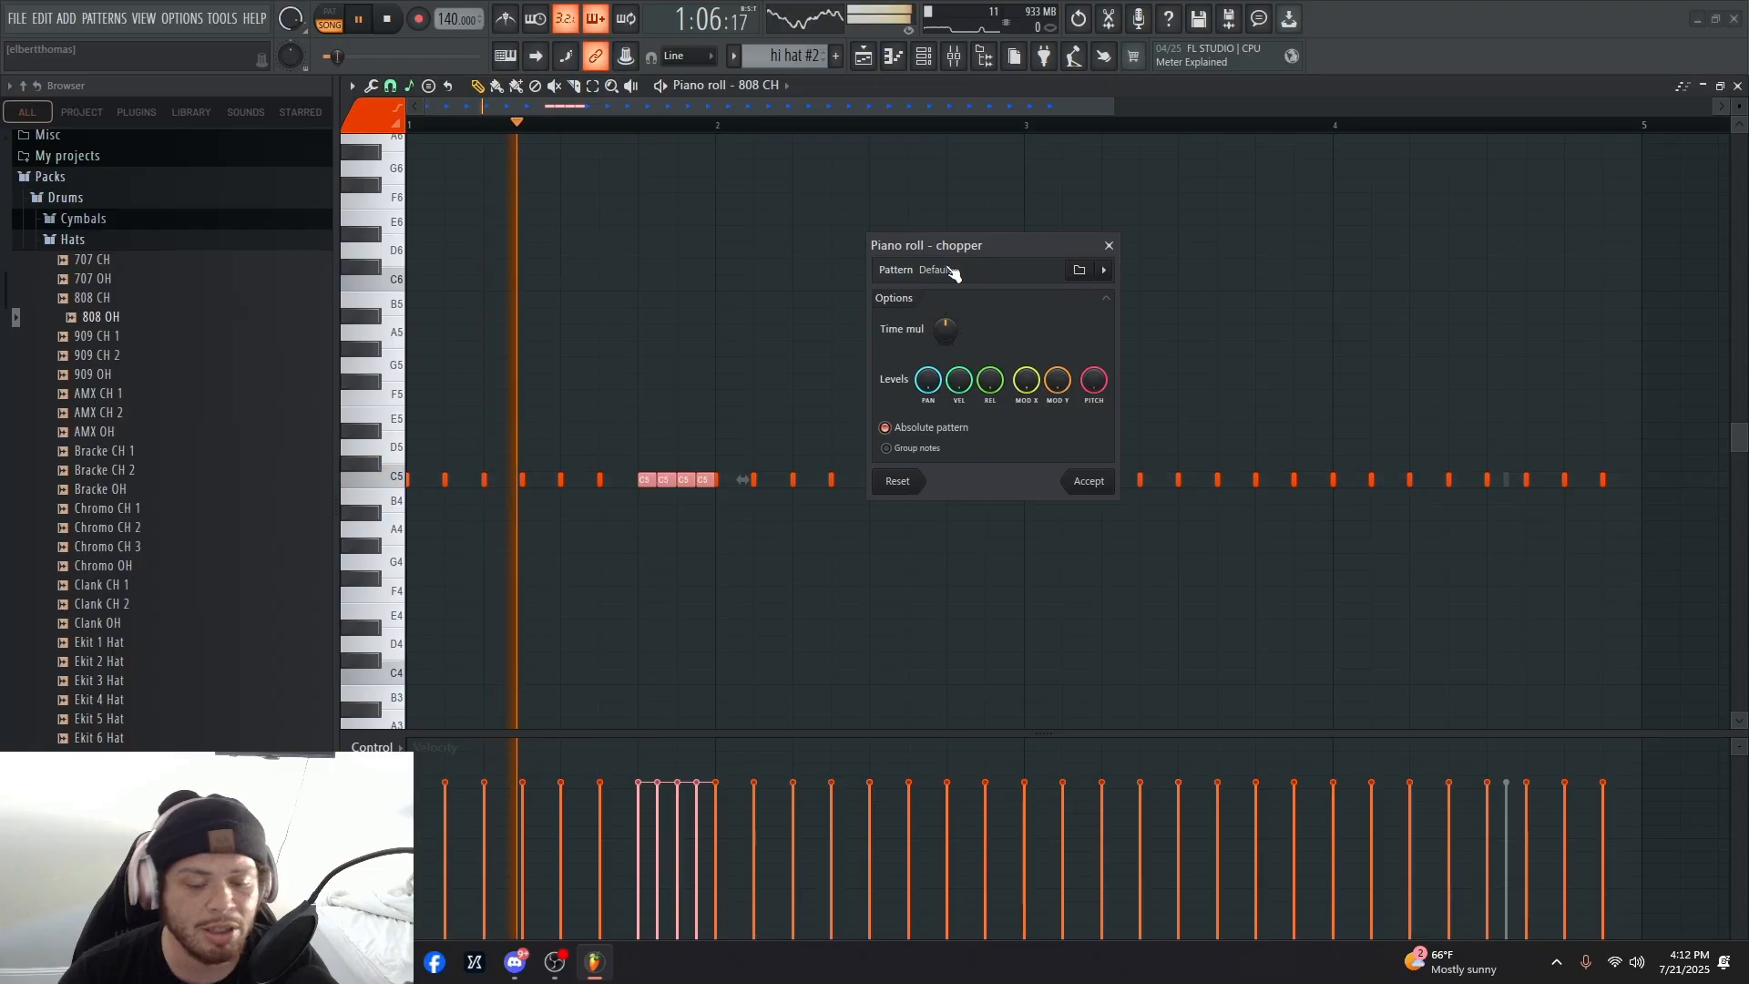
key(space)
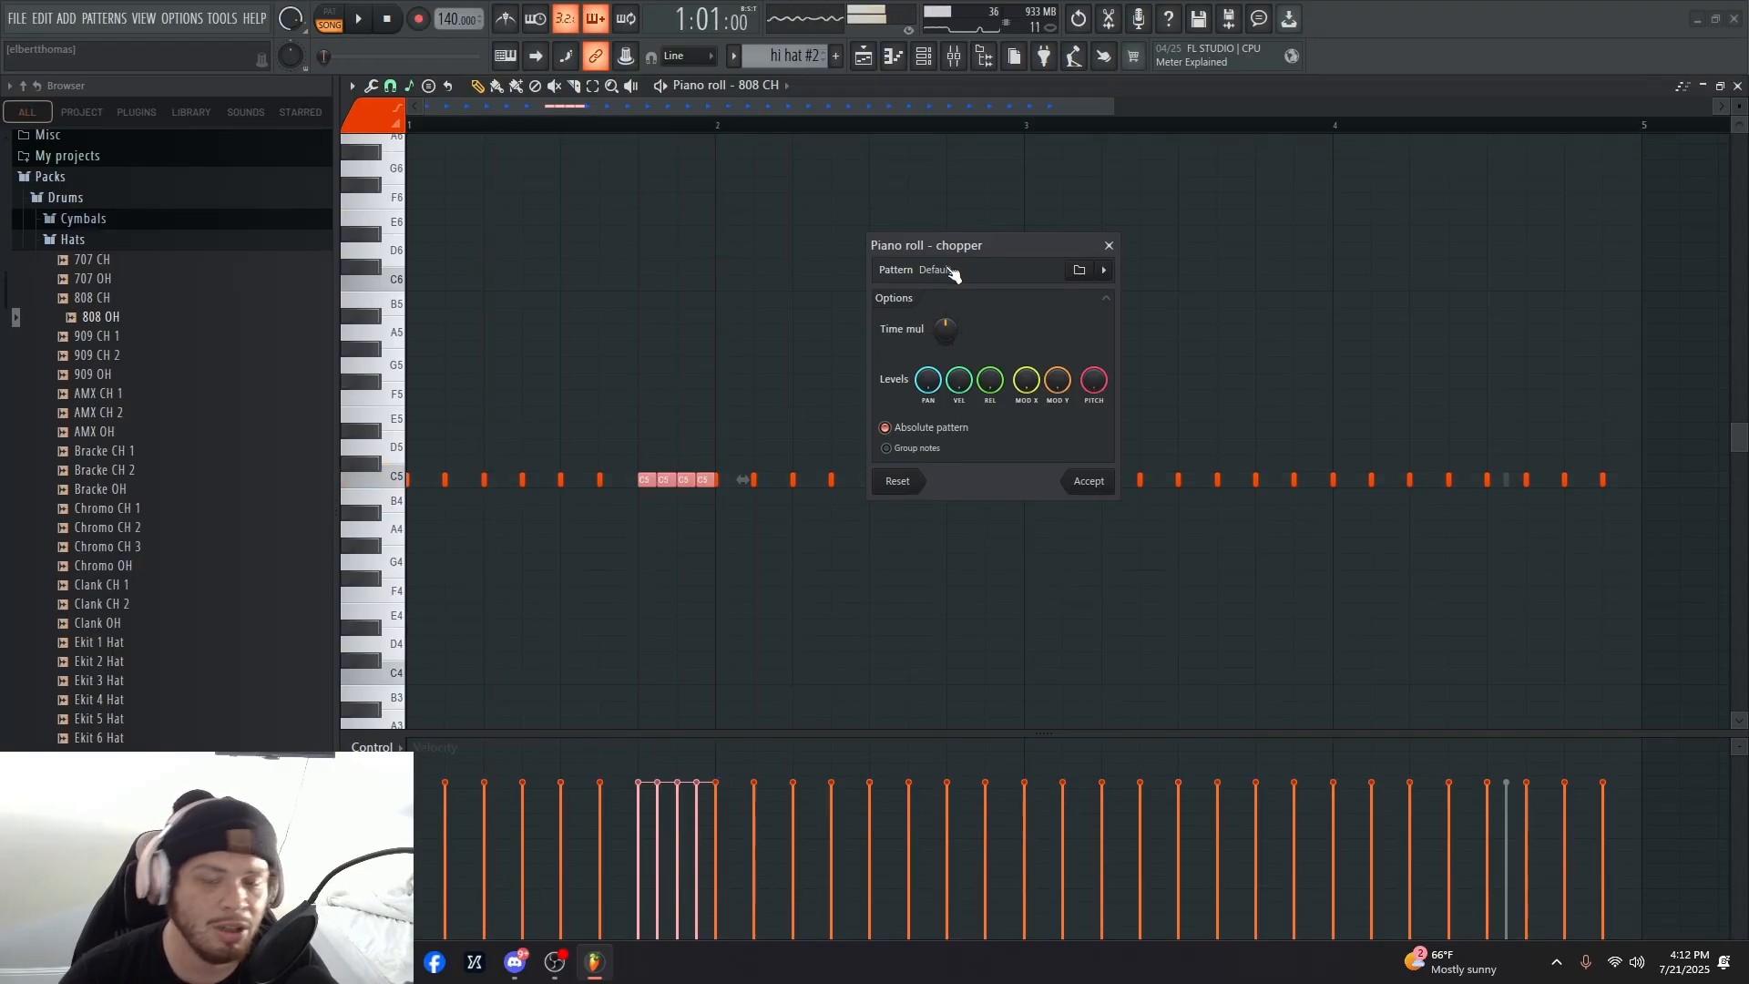
key(space)
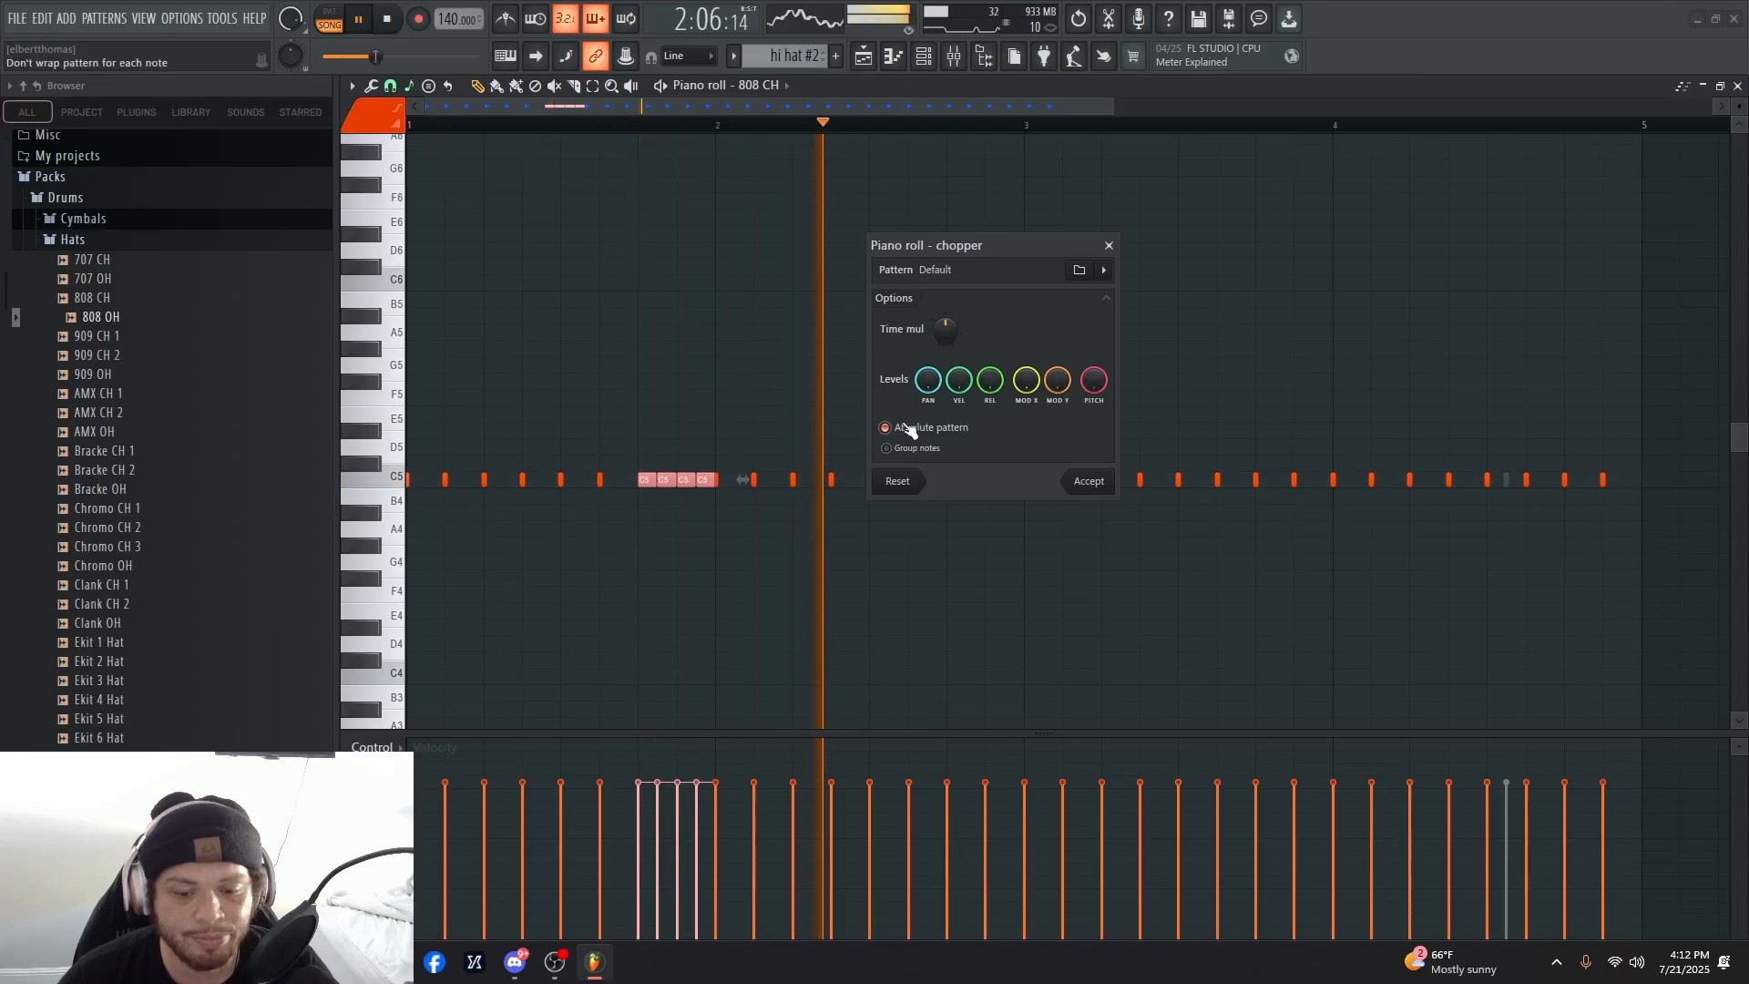
key(space)
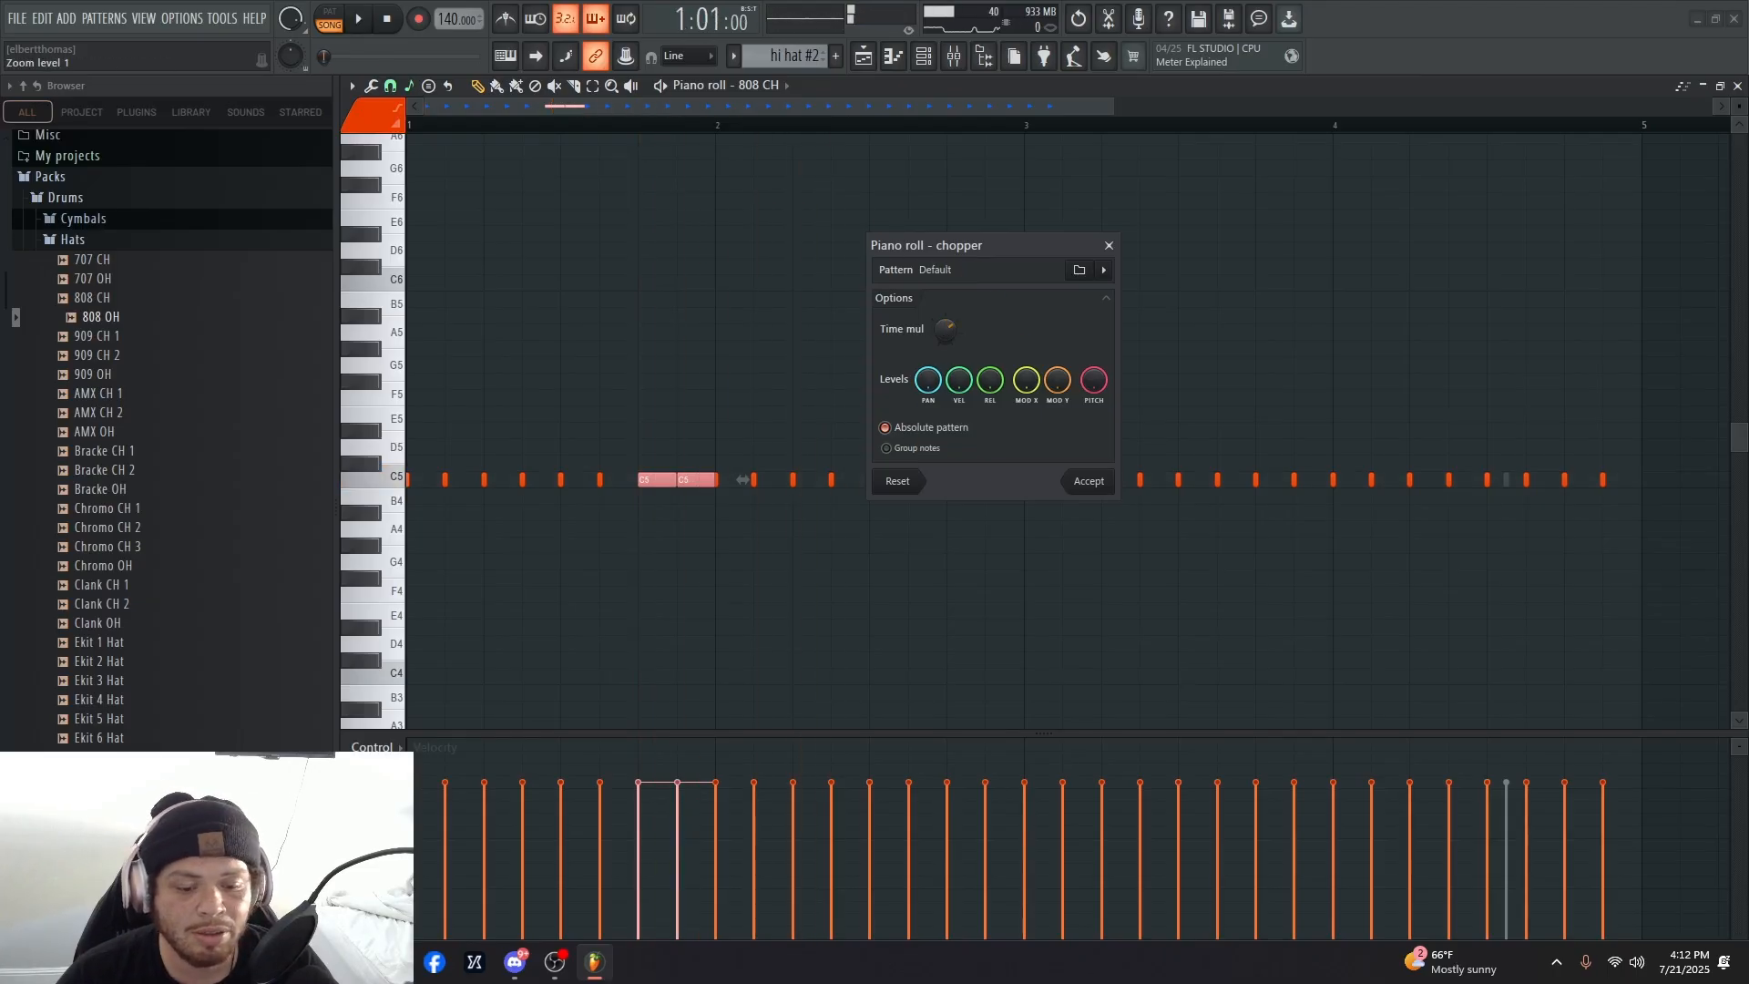
- Adjust the chopper's time multiplier to split the note into eight slices, audition the roll and accept it
drag(964, 332, 964, 359)
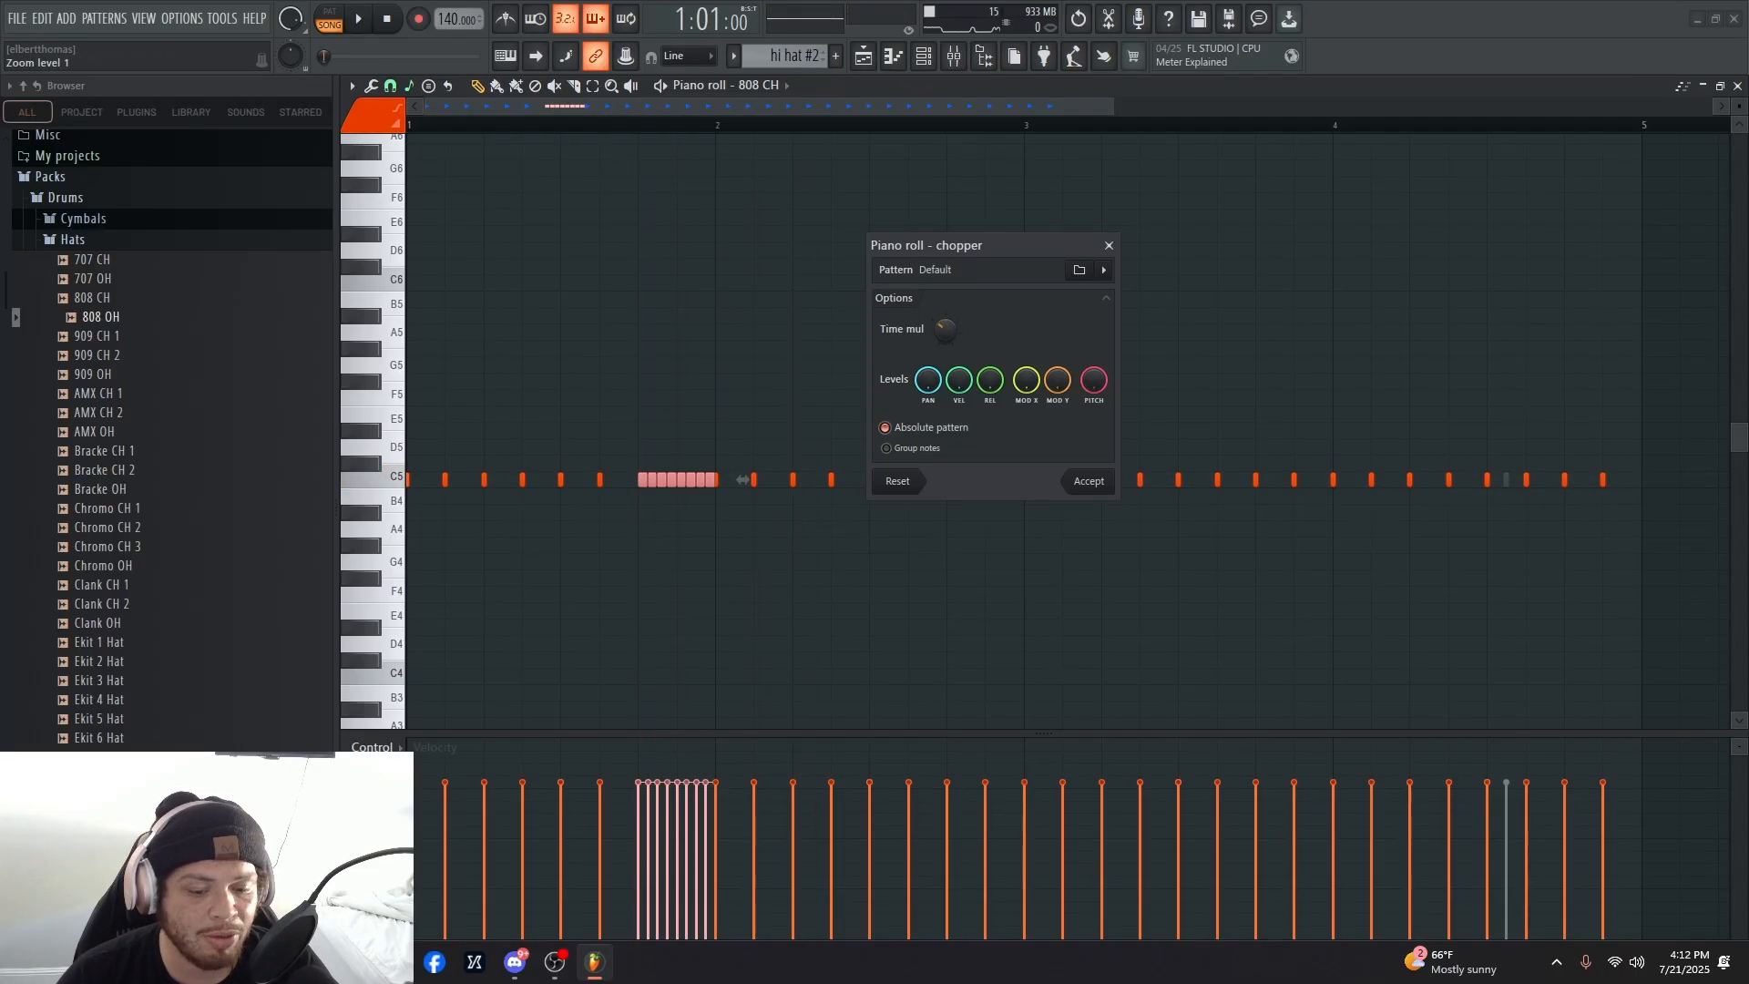
key(space)
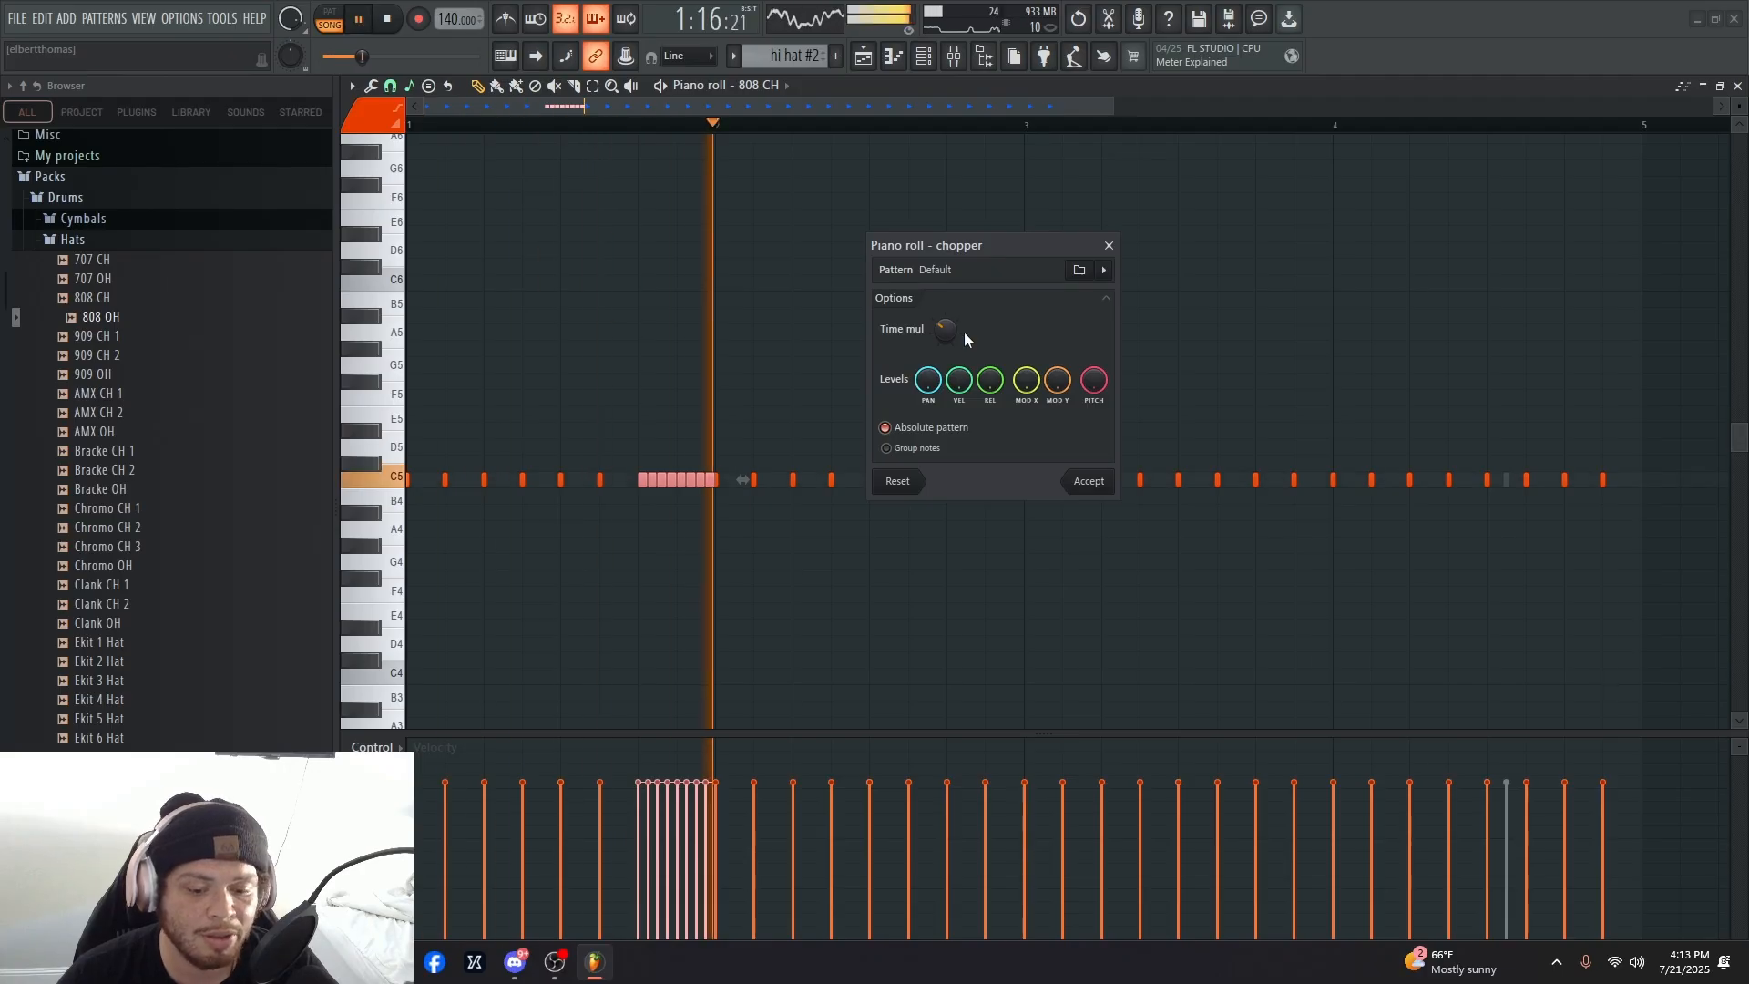
click(1088, 481)
key(space)
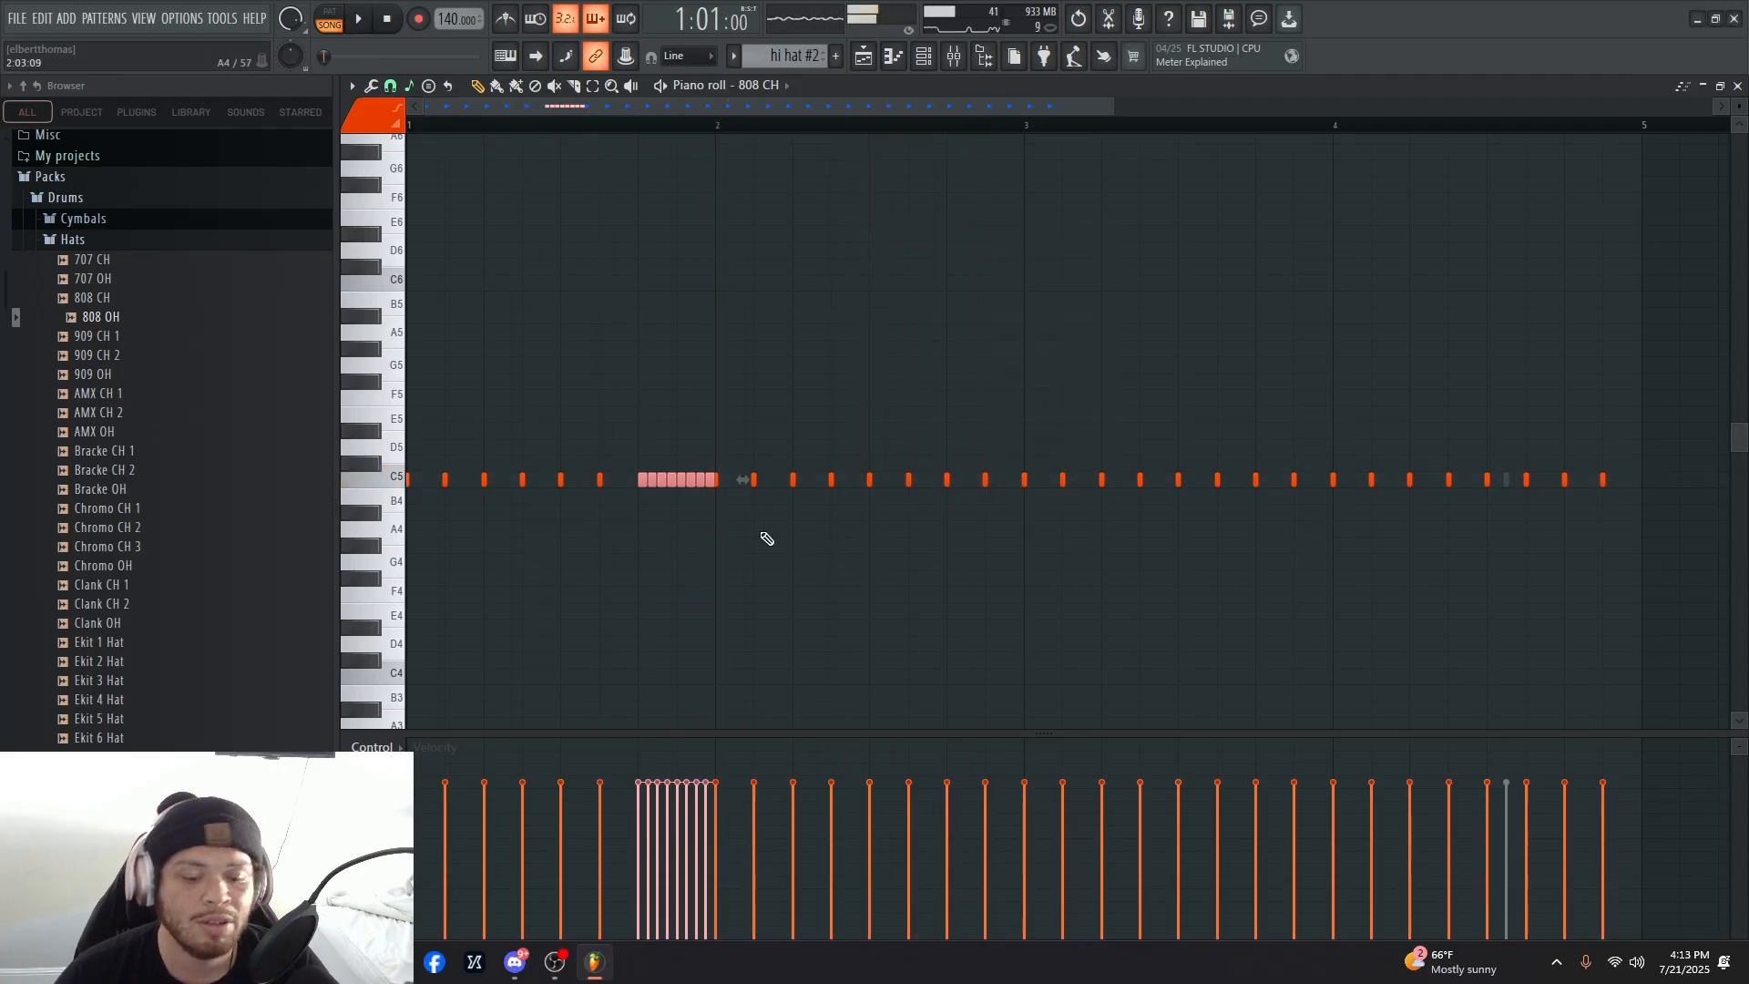
click(823, 555)
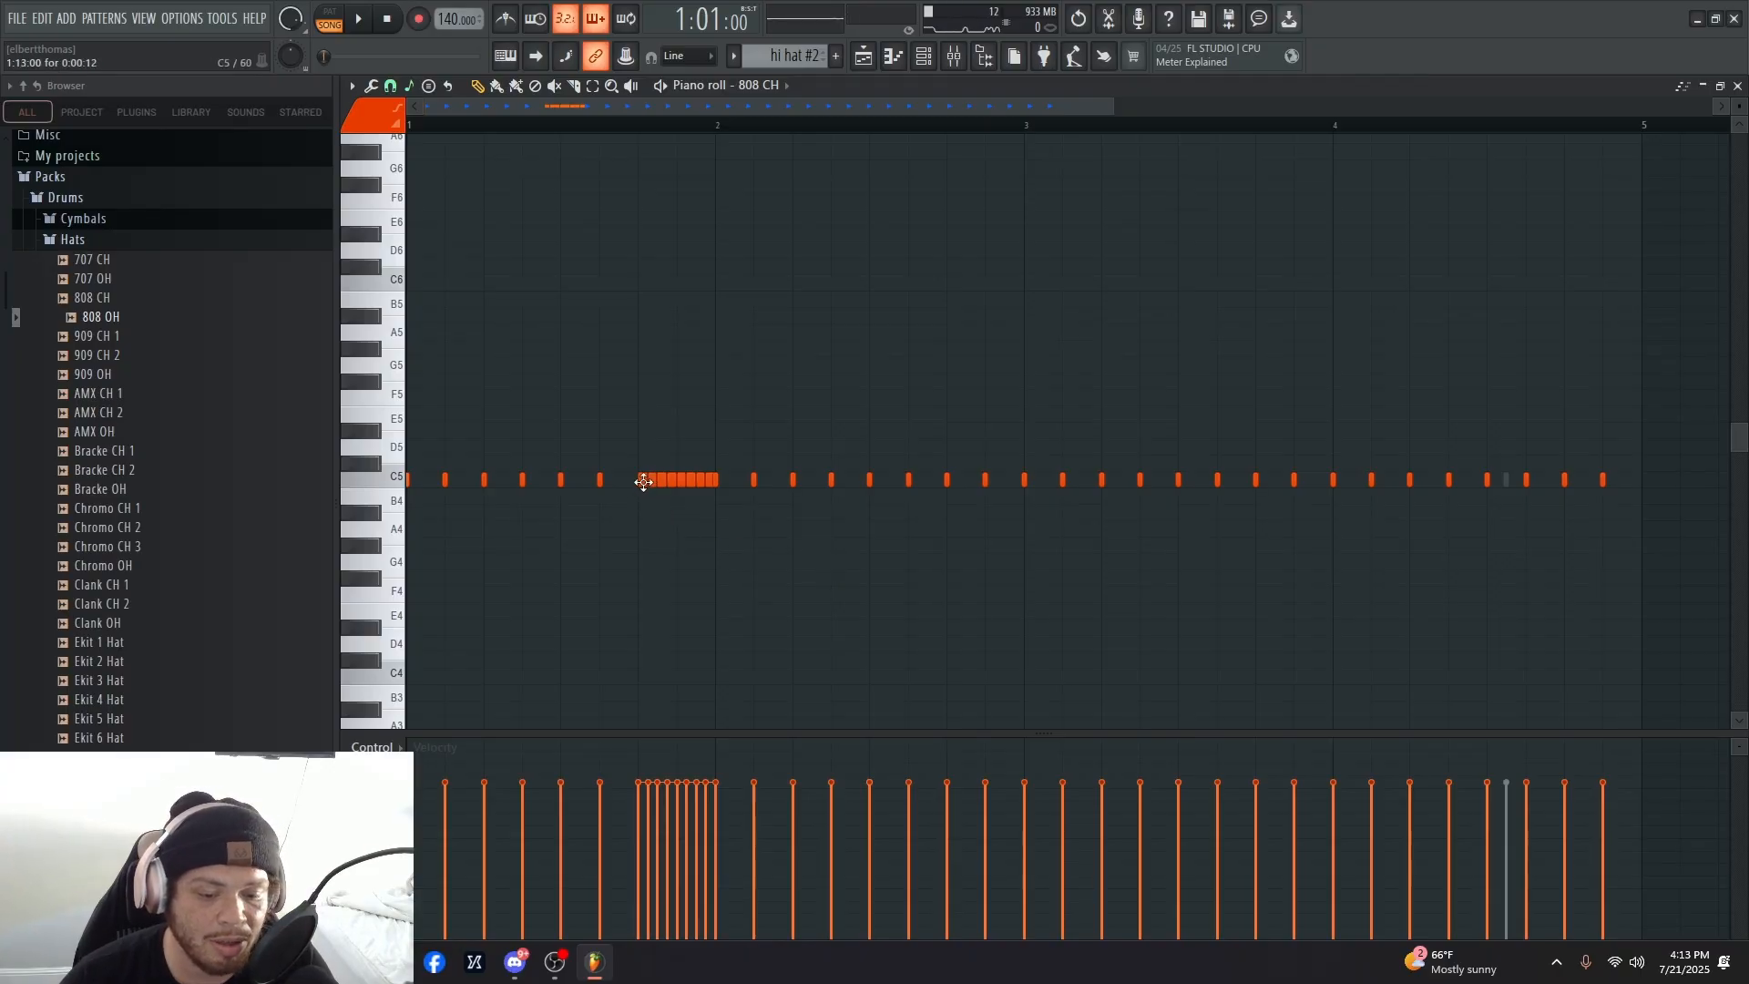
- Raise the roll's first four slices to G#5, G5, F#5 and F5, and audition the descending pitch
drag(643, 481, 642, 349)
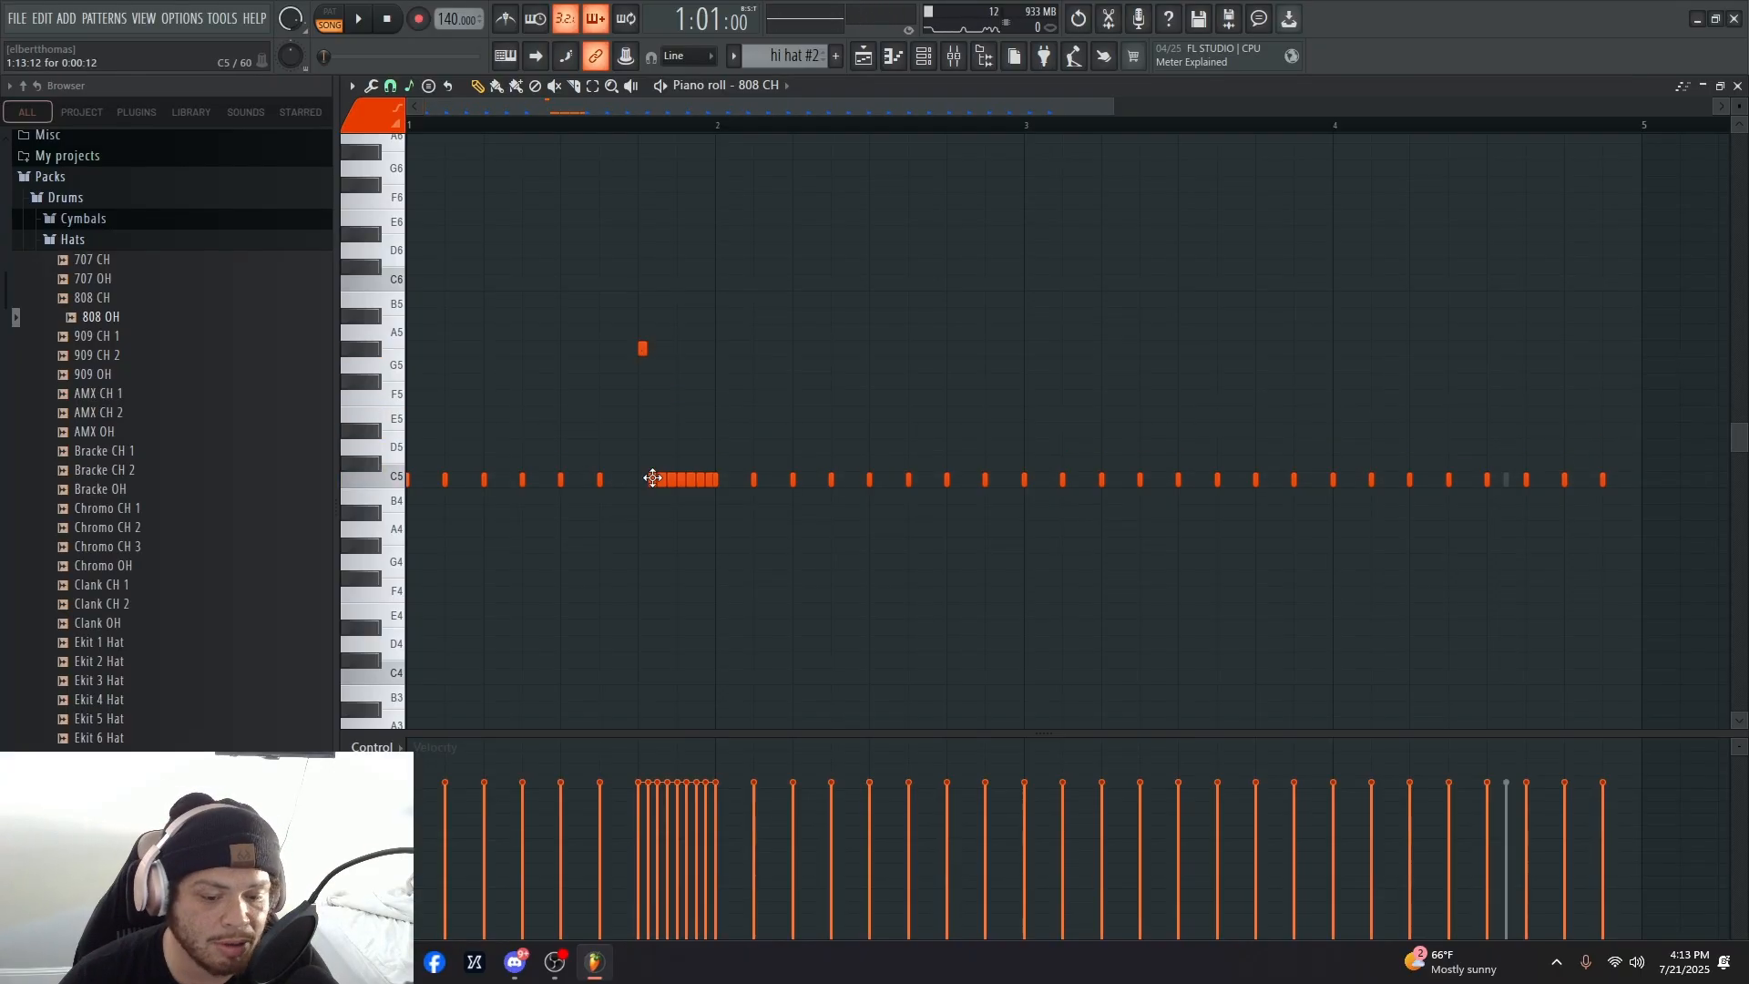
drag(652, 479, 652, 363)
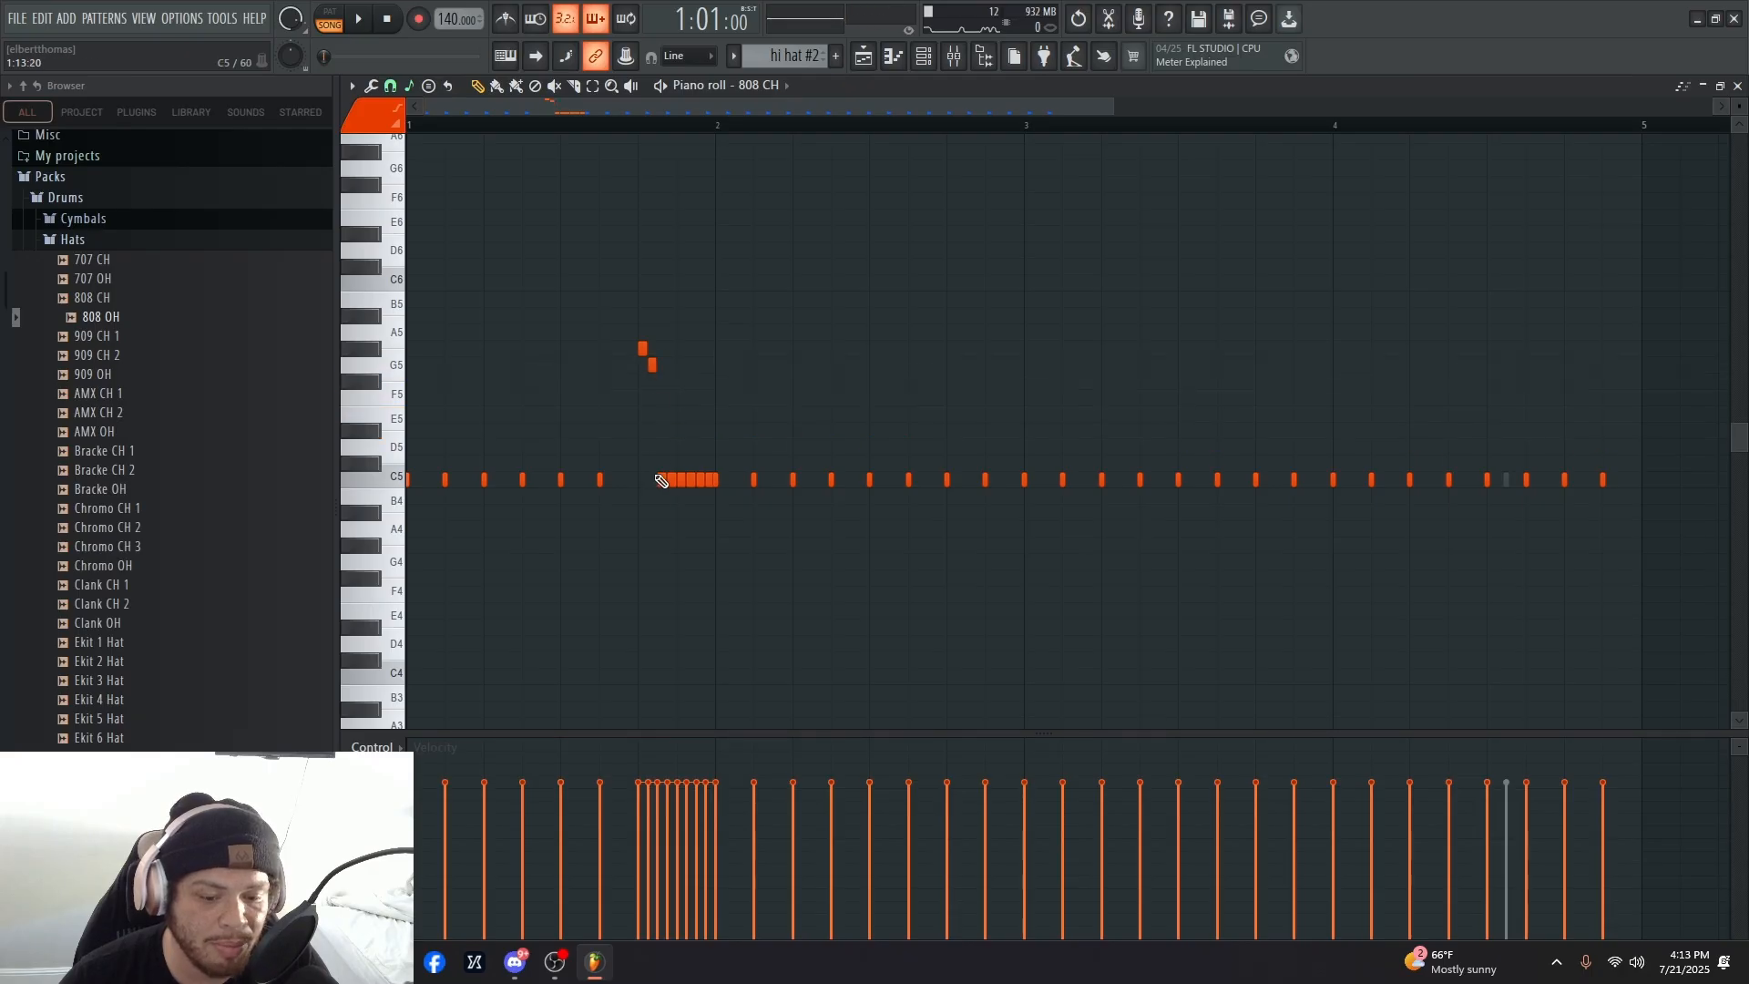
drag(661, 481, 679, 397)
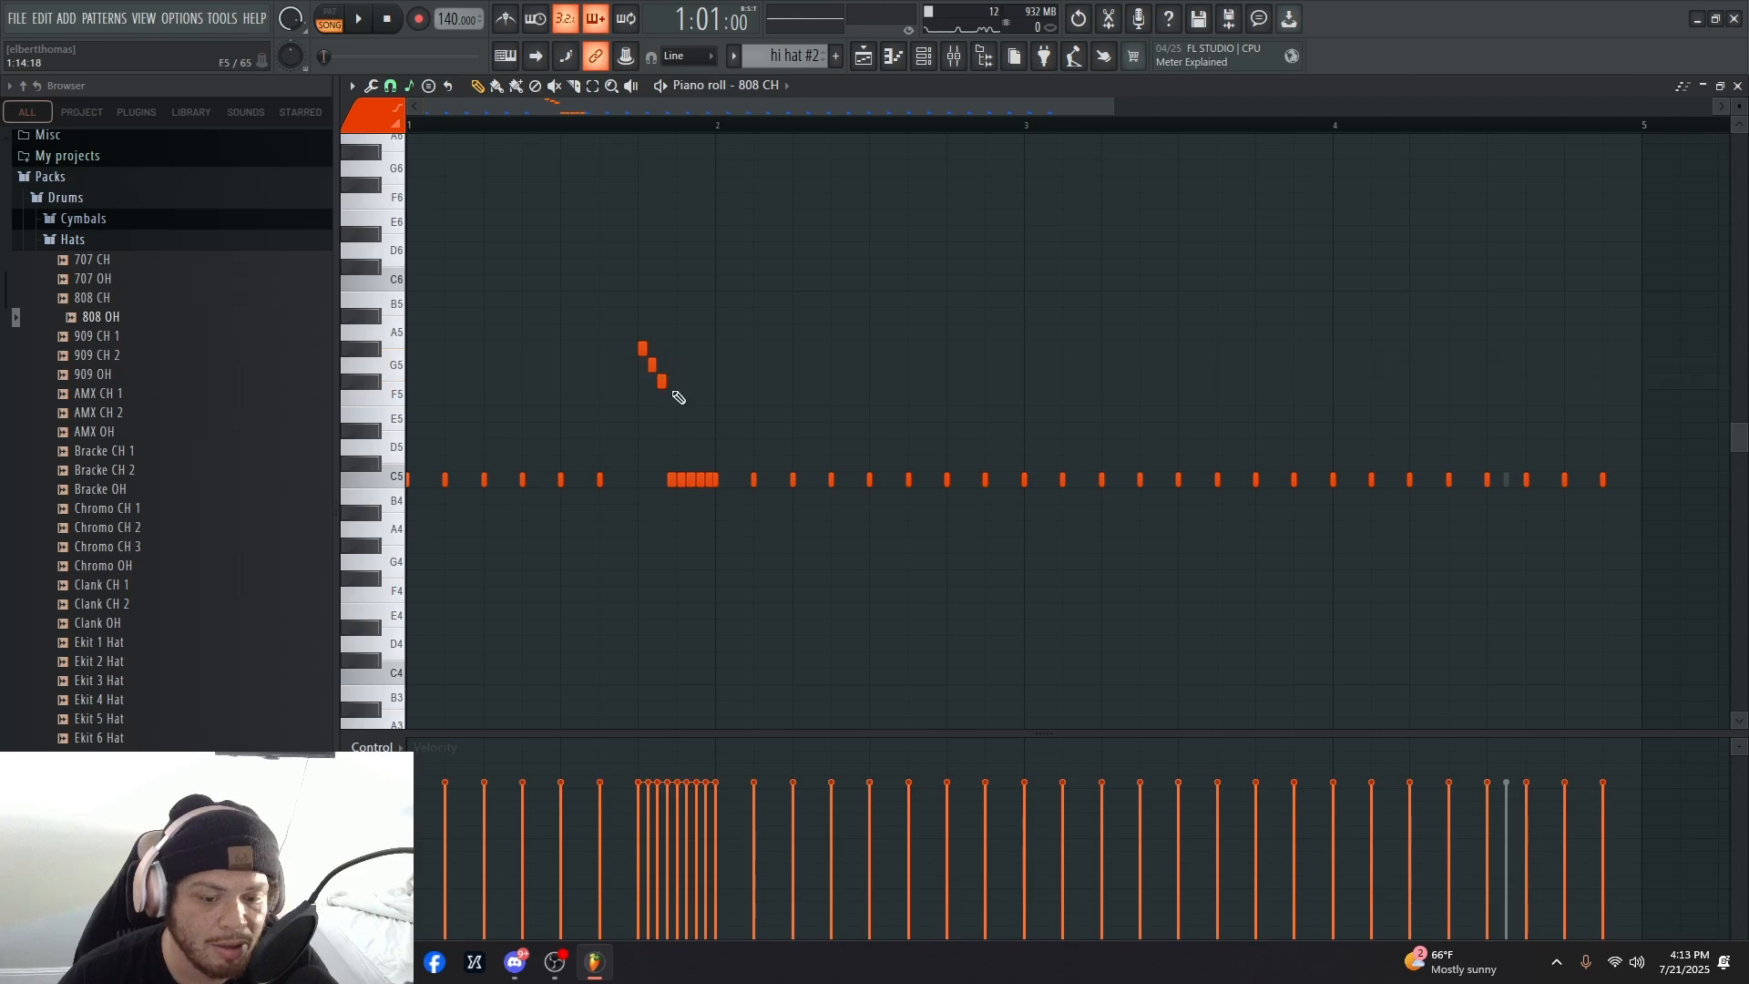
drag(671, 486, 672, 392)
drag(691, 414, 656, 415)
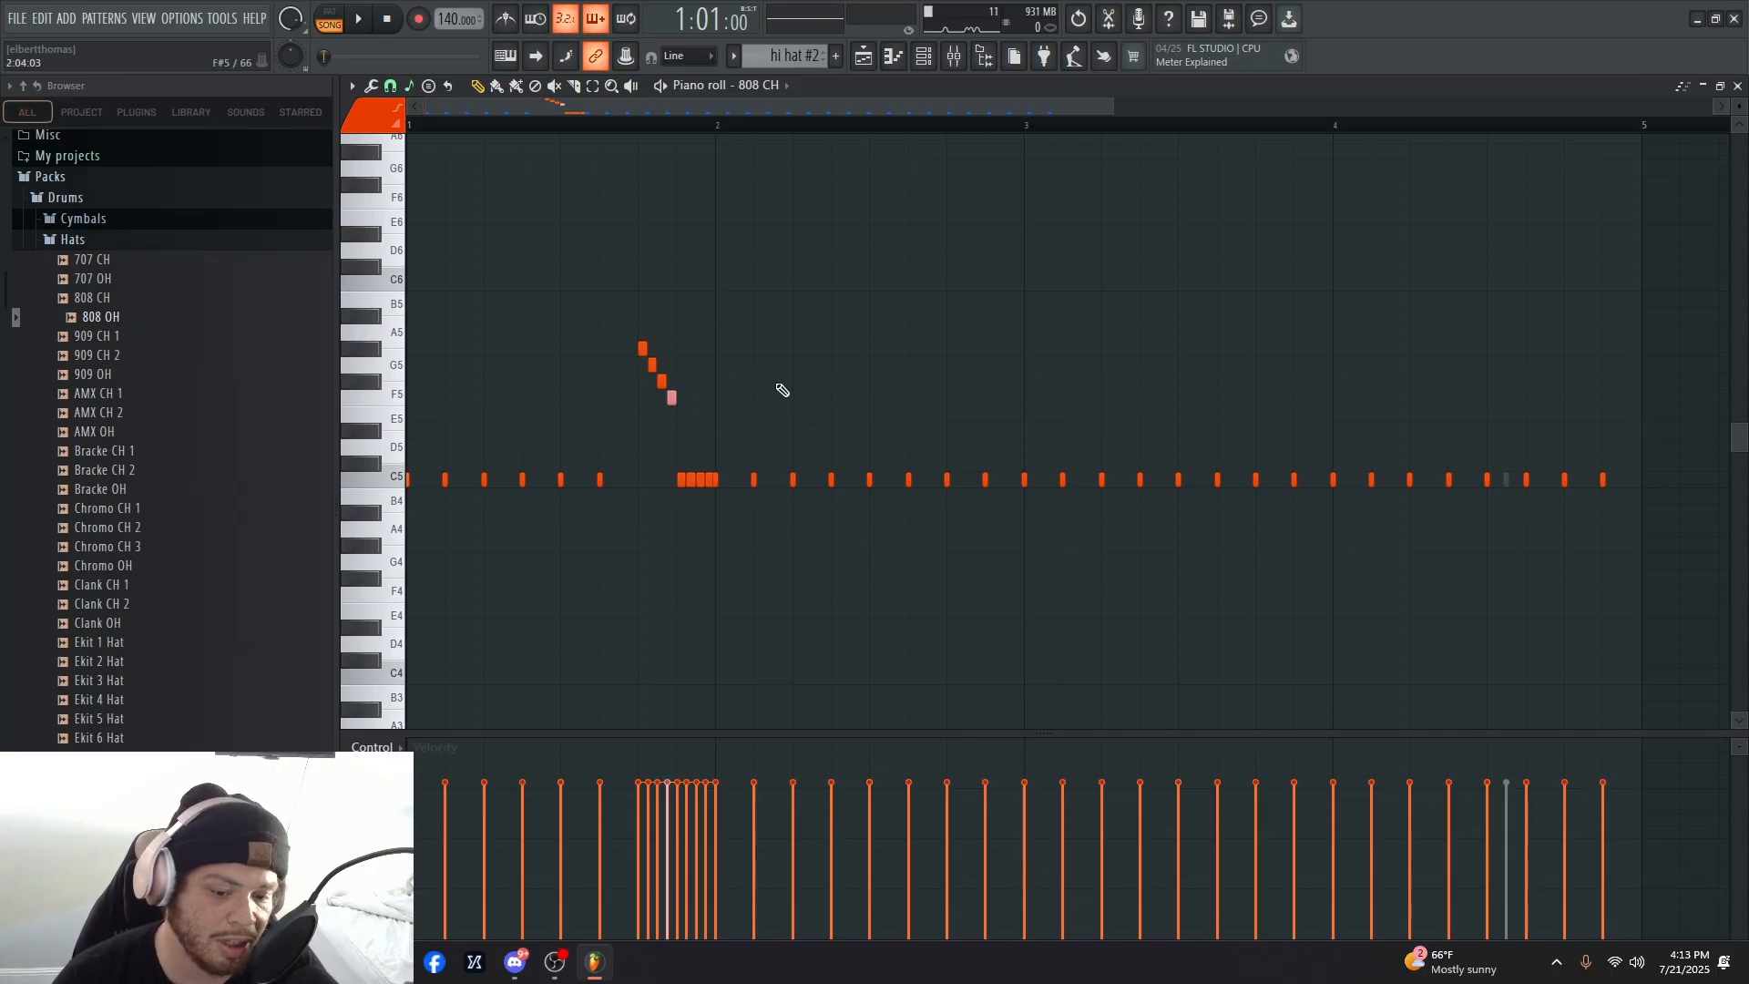
key(space)
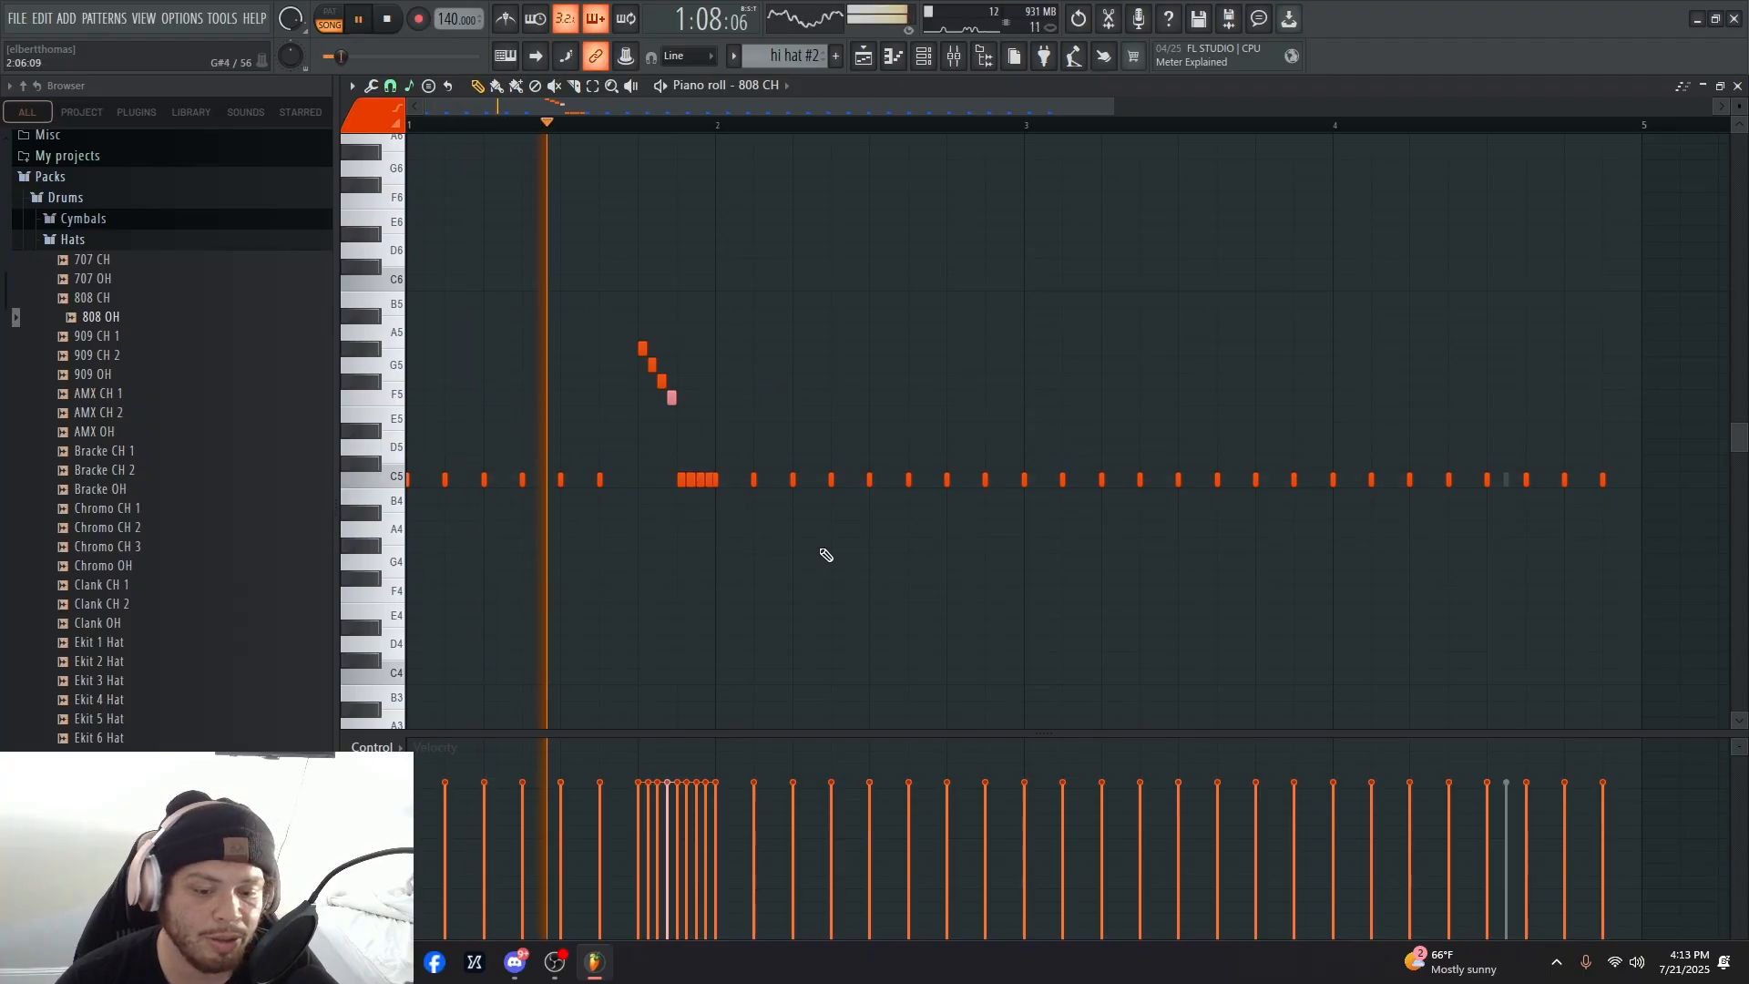
key(space)
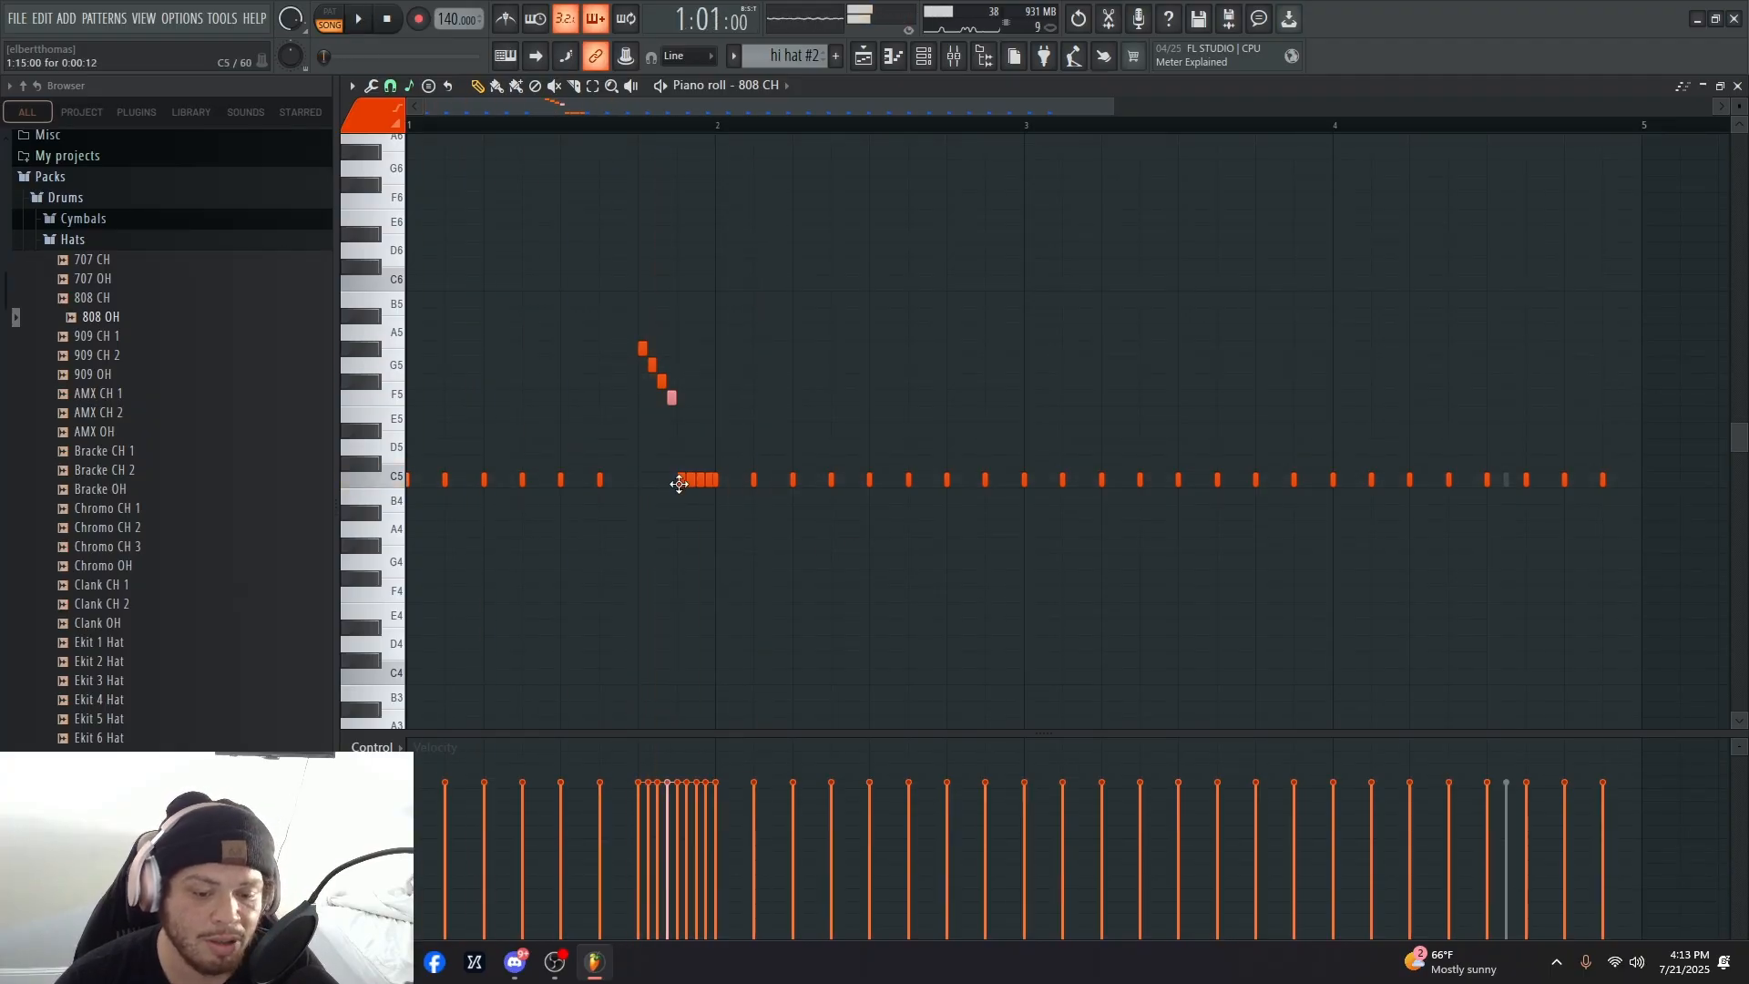
- Shift the roll's last four slices to A4, A#4, B4 and D5, and play back the pattern
mouse_move(679, 483)
mouse_down()
mouse_move(678, 533)
mouse_move(691, 512)
mouse_up()
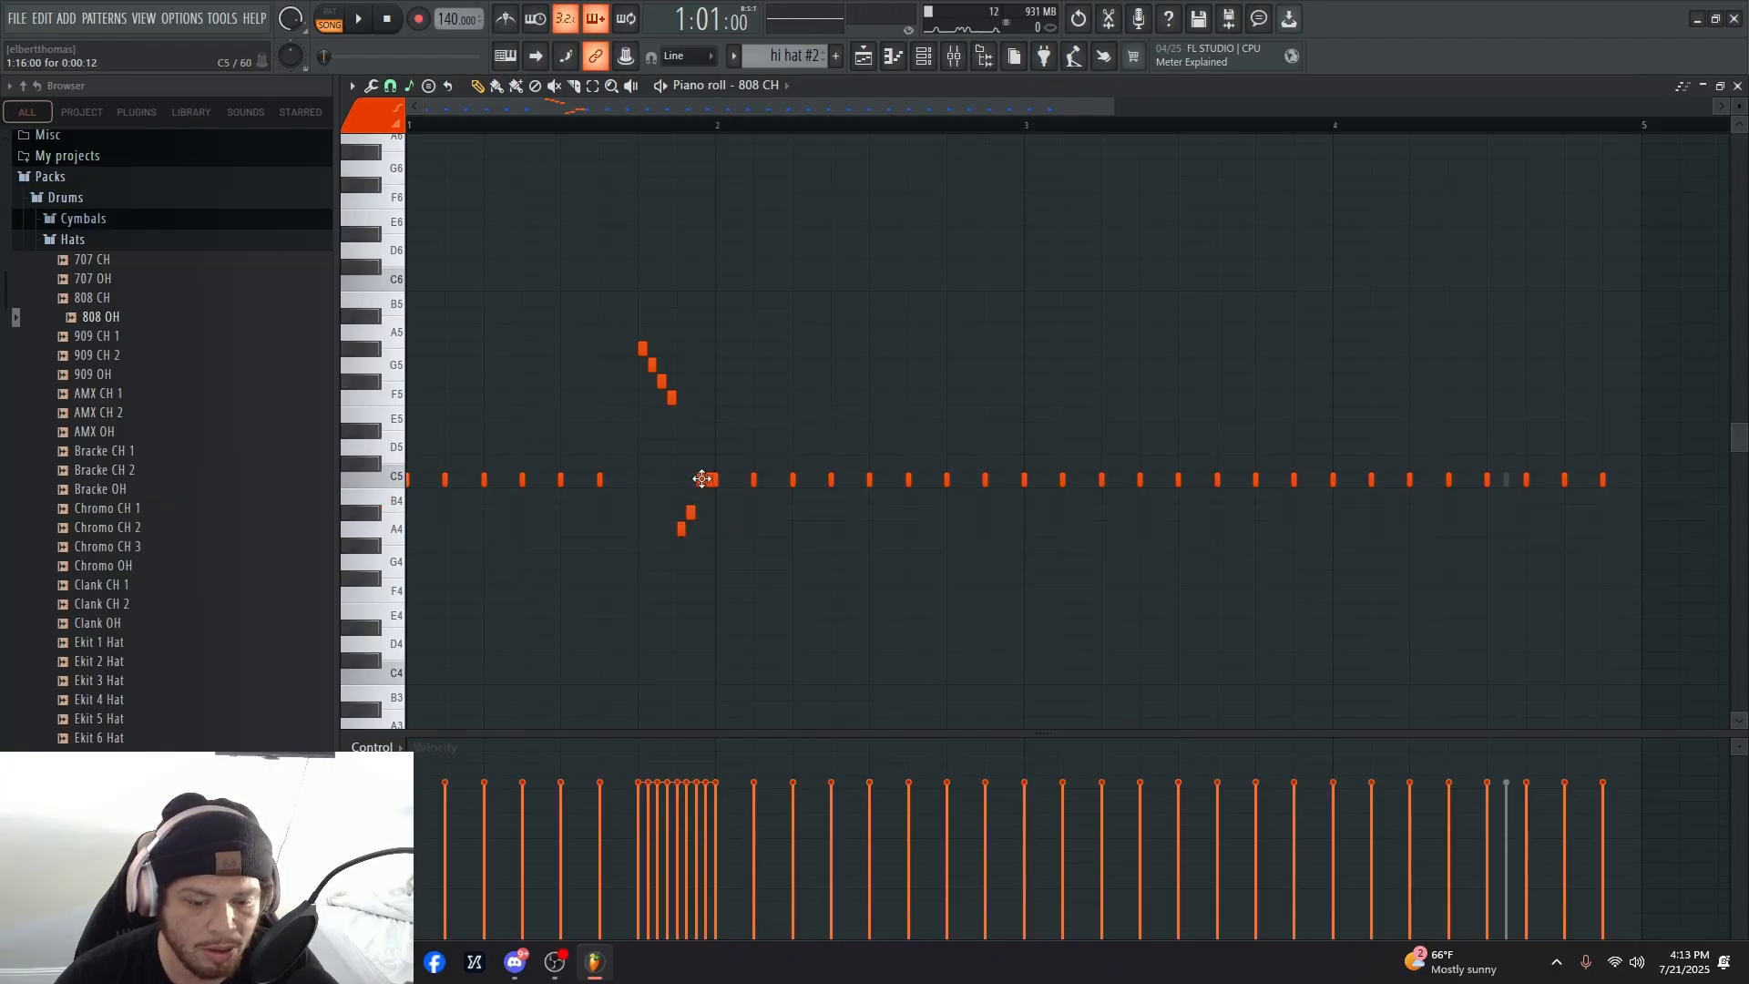
drag(702, 482, 701, 498)
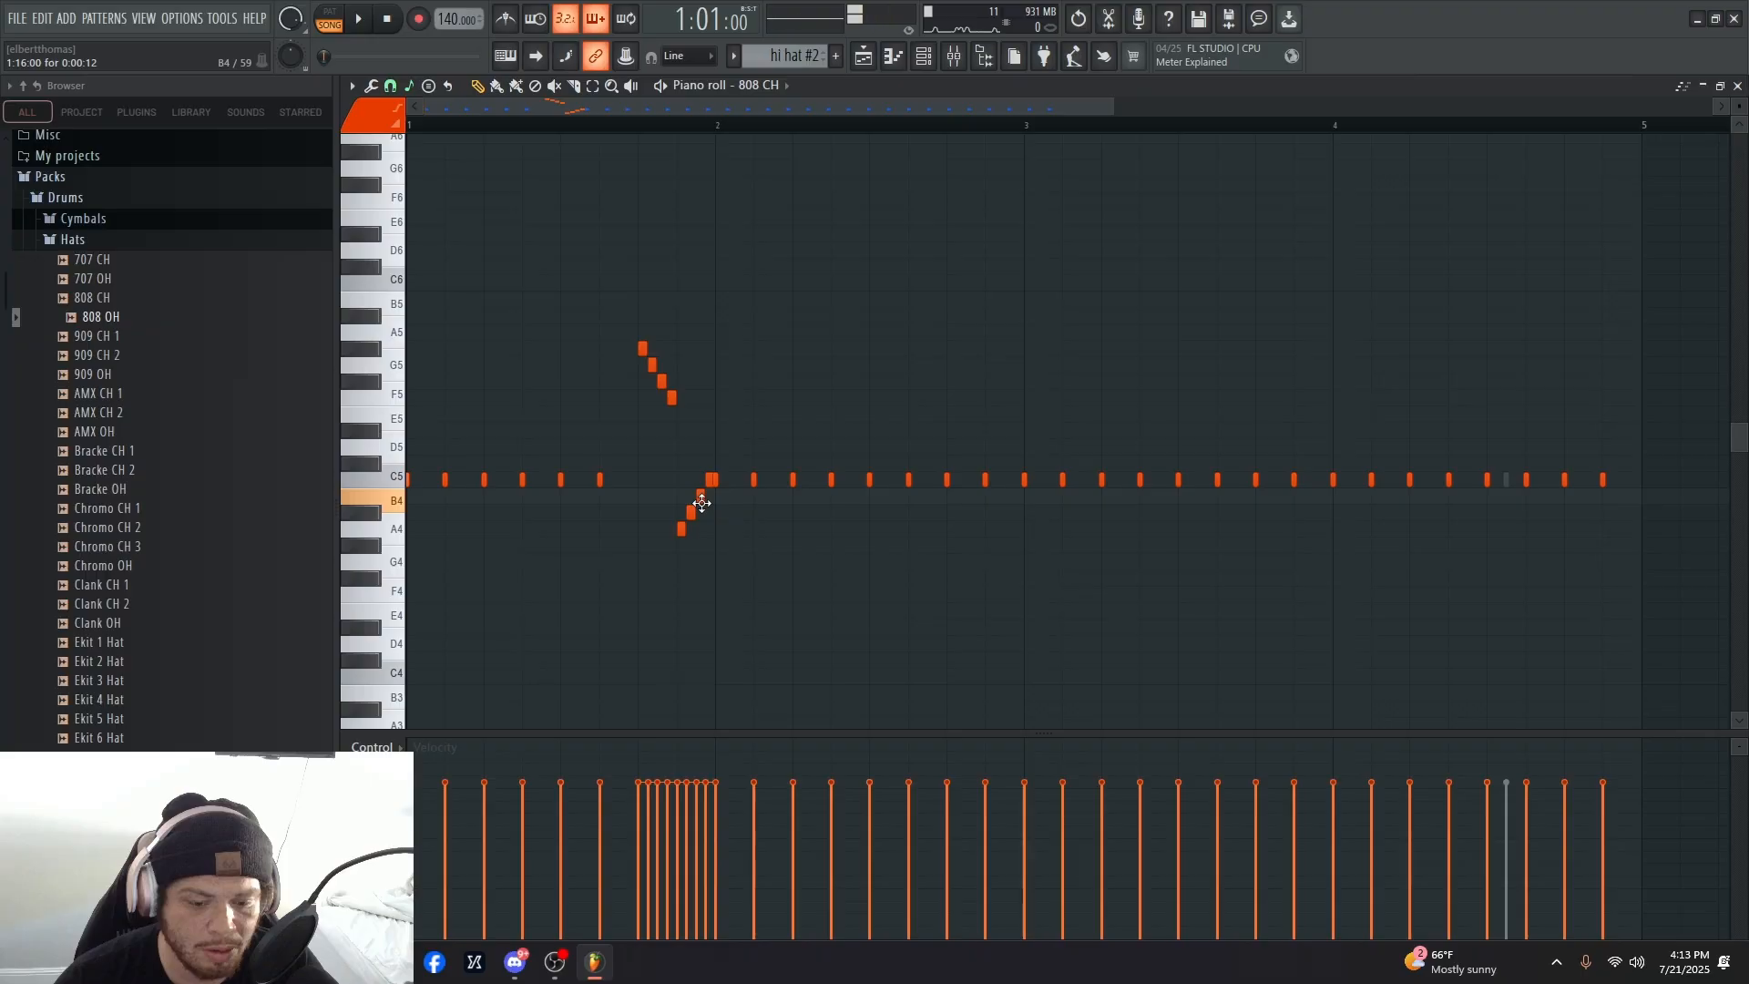
click(708, 445)
key(space)
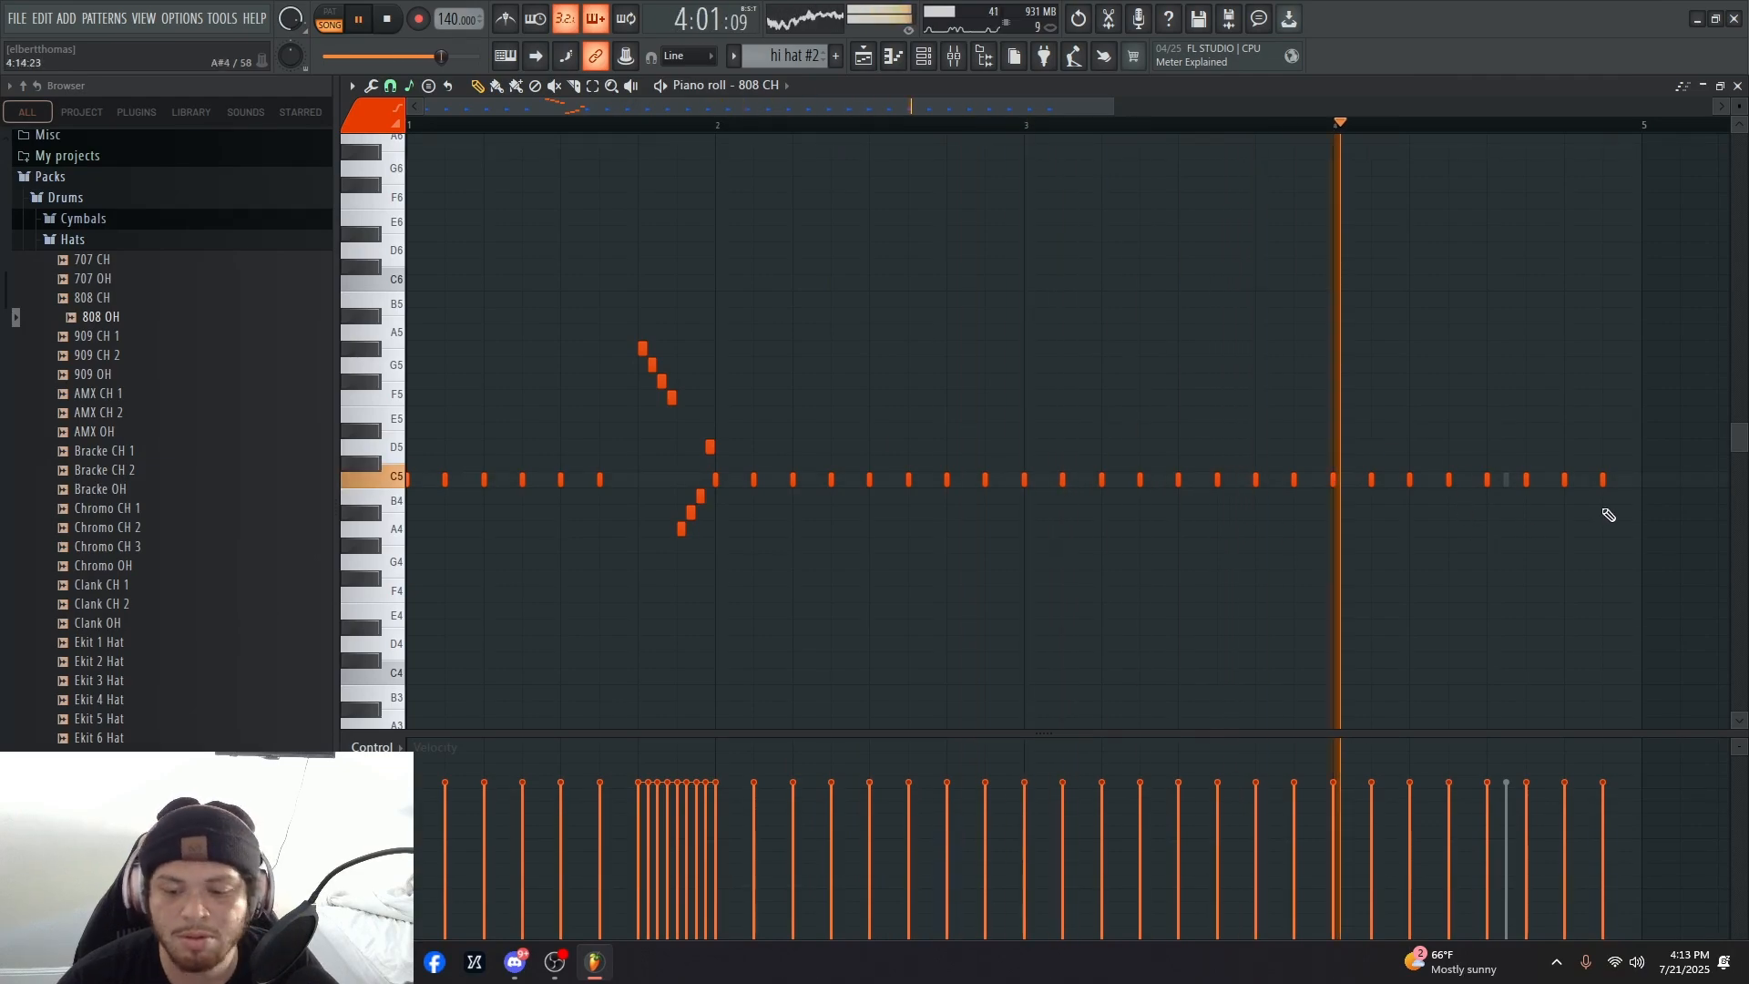
key(space)
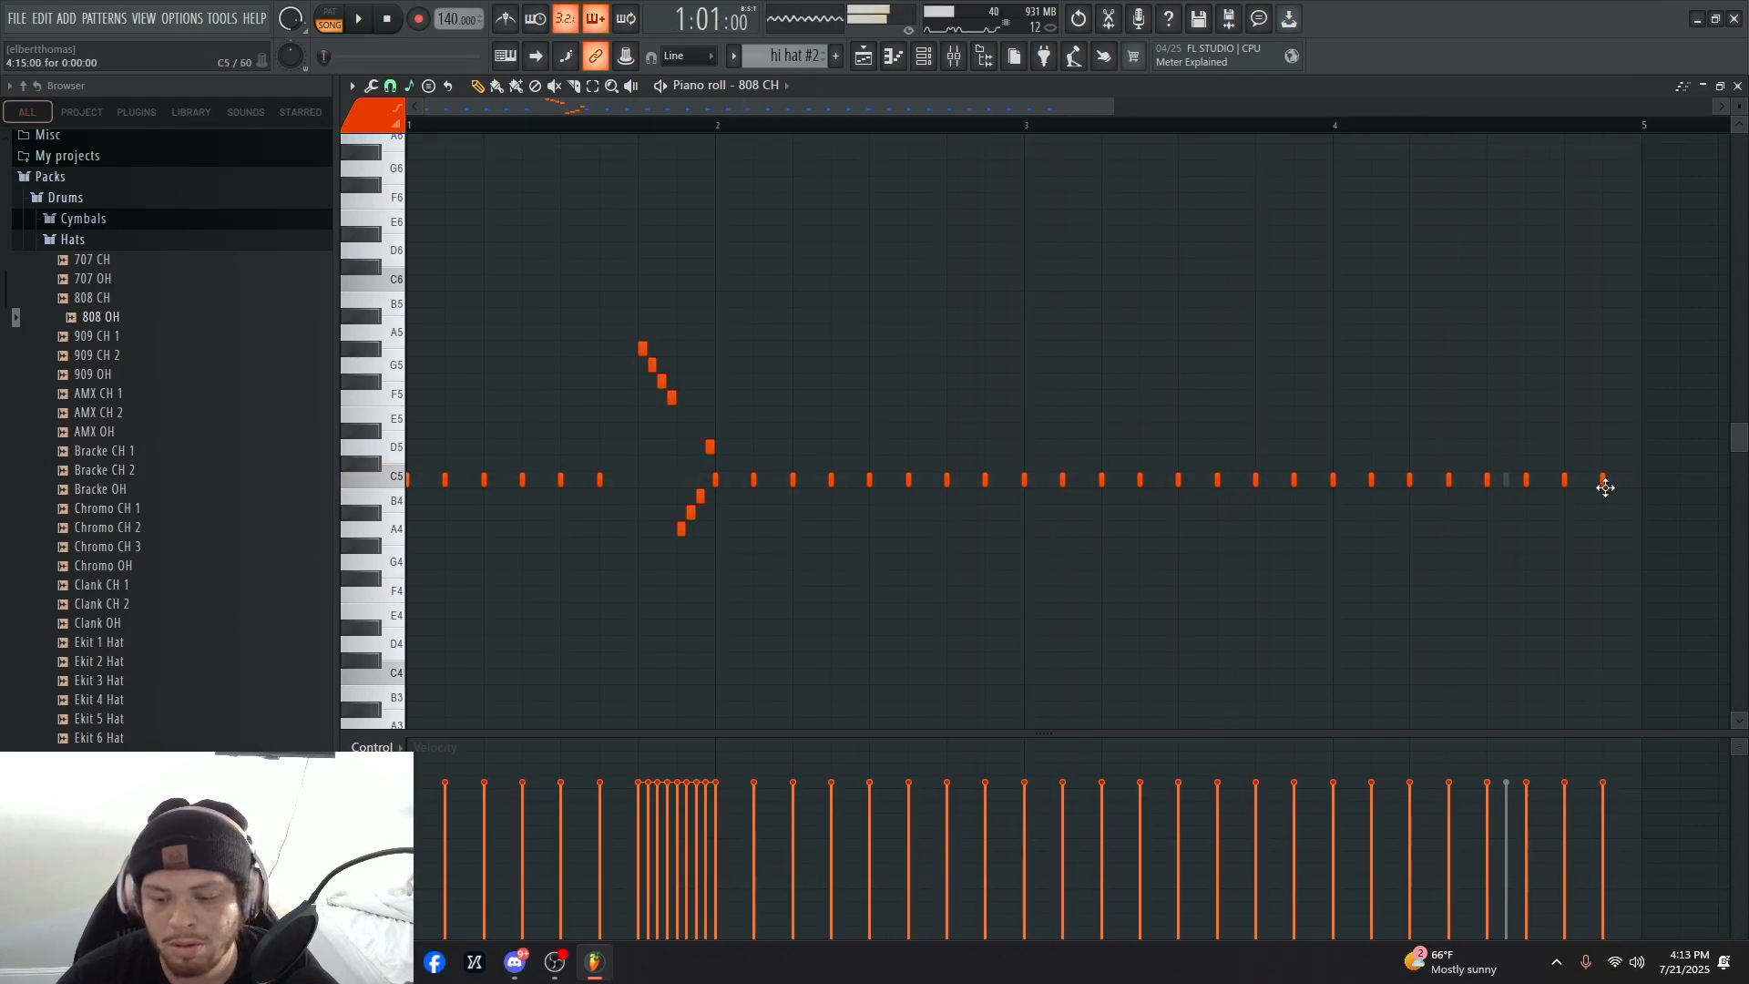
- Delete the second-to-last 808 CH hit of bar 4 and lengthen the hit before it up to the bar's last hit
drag(1599, 491, 1538, 482)
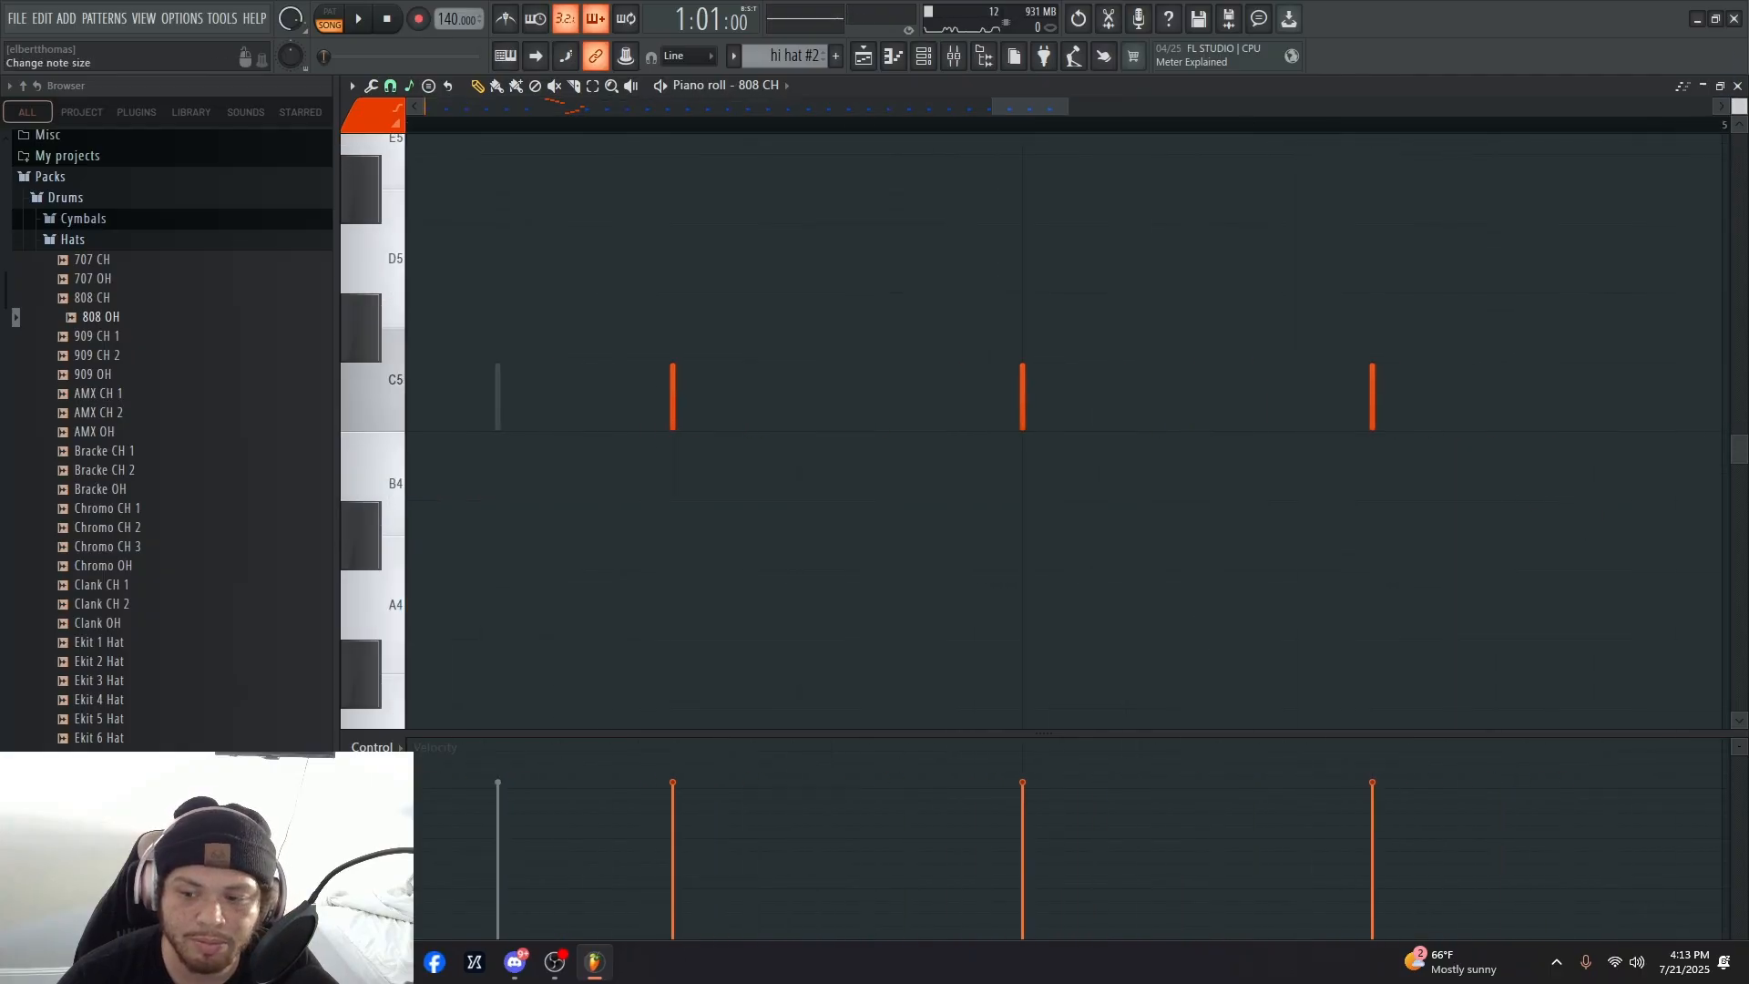
drag(1739, 106, 1739, 117)
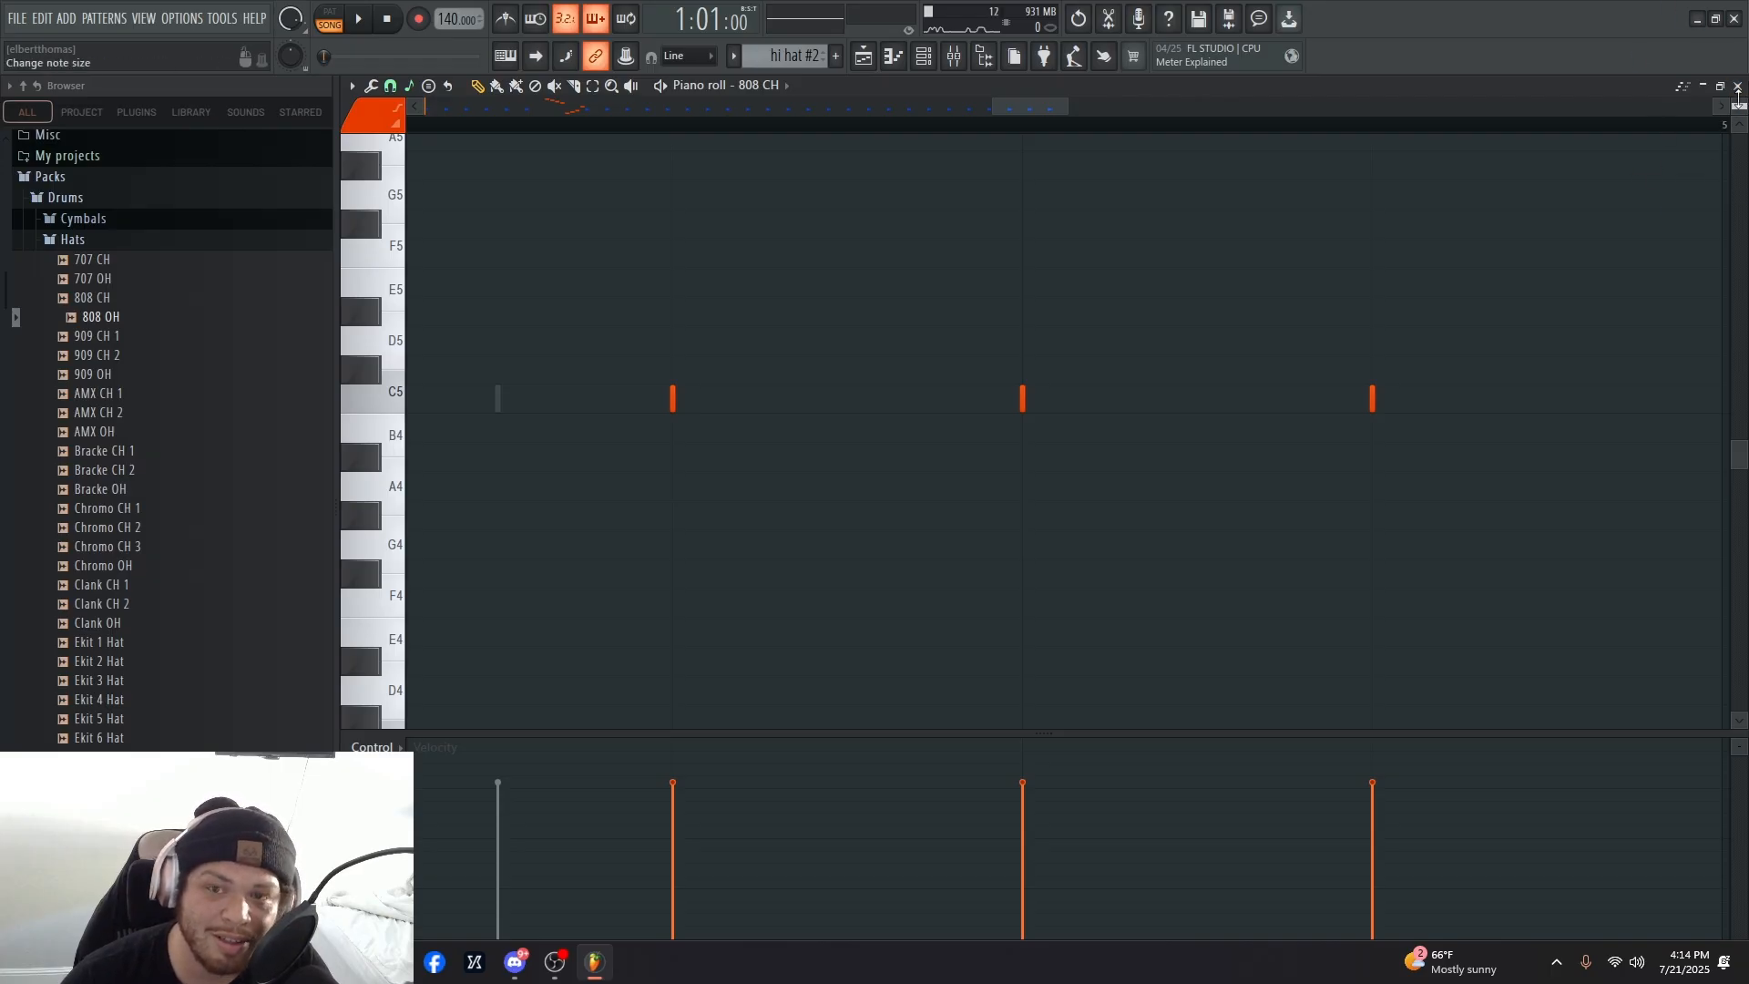
drag(1740, 107, 1739, 110)
scroll(1279, 377, down, 12)
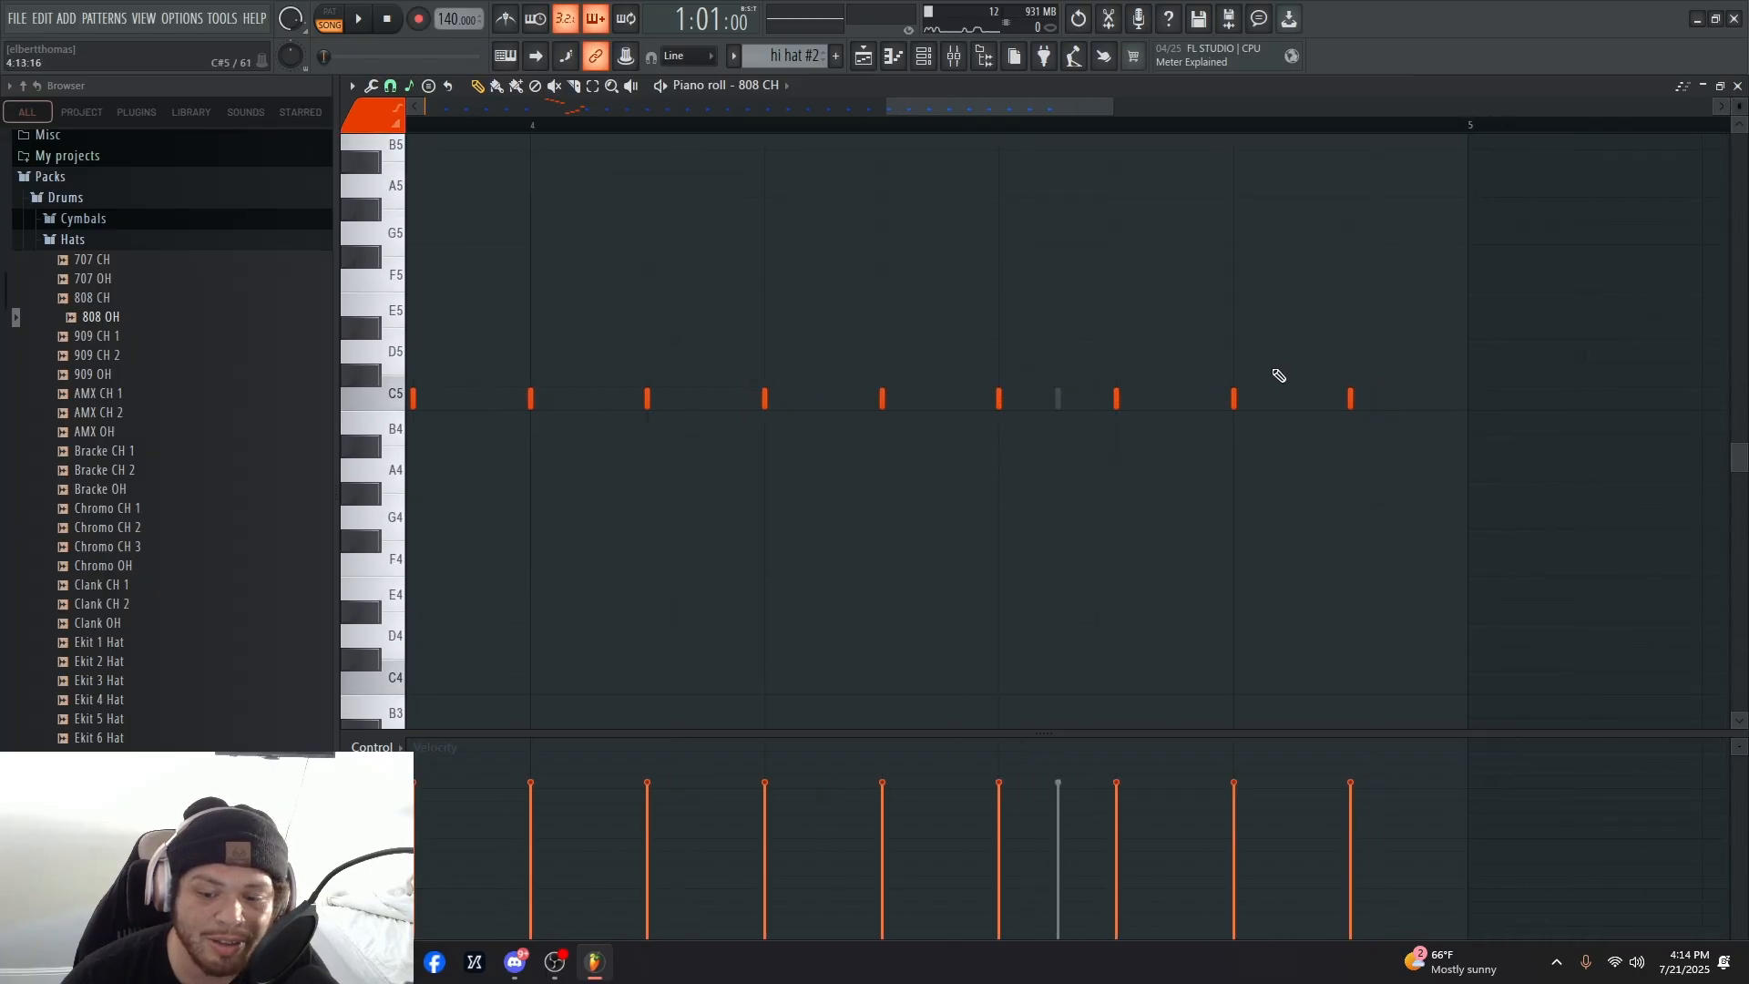
scroll(953, 367, up, 4)
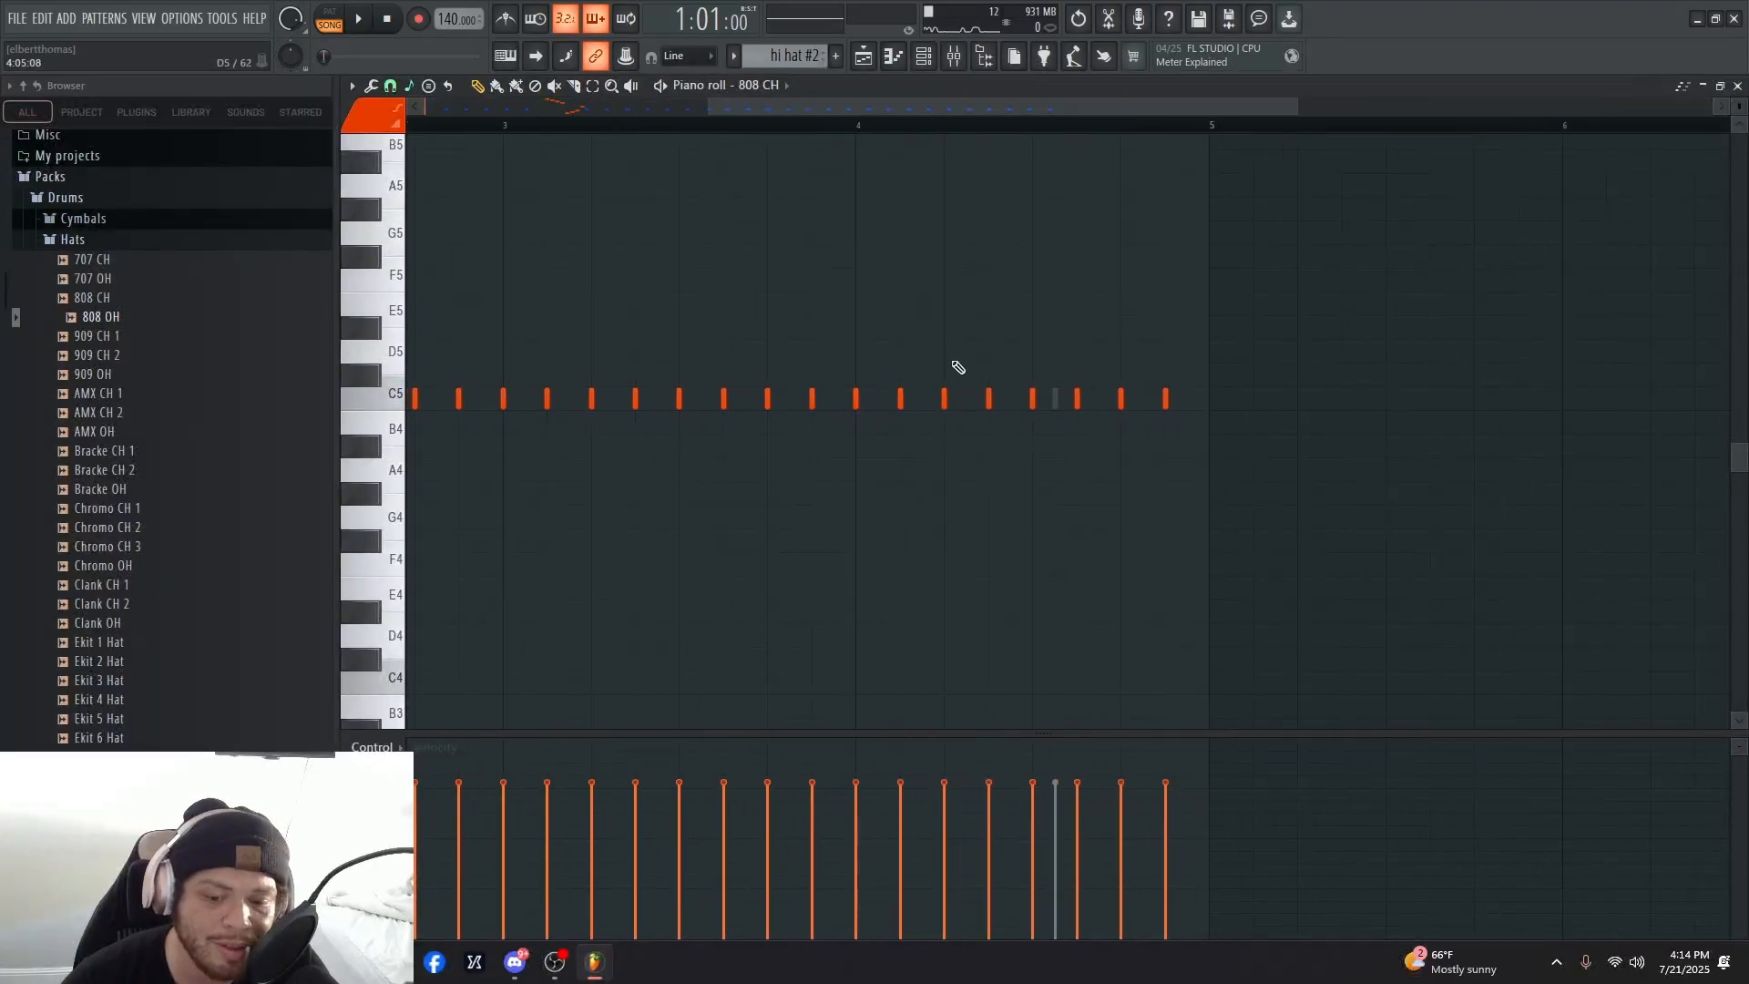
scroll(906, 336, up, 10)
scroll(902, 336, down, 14)
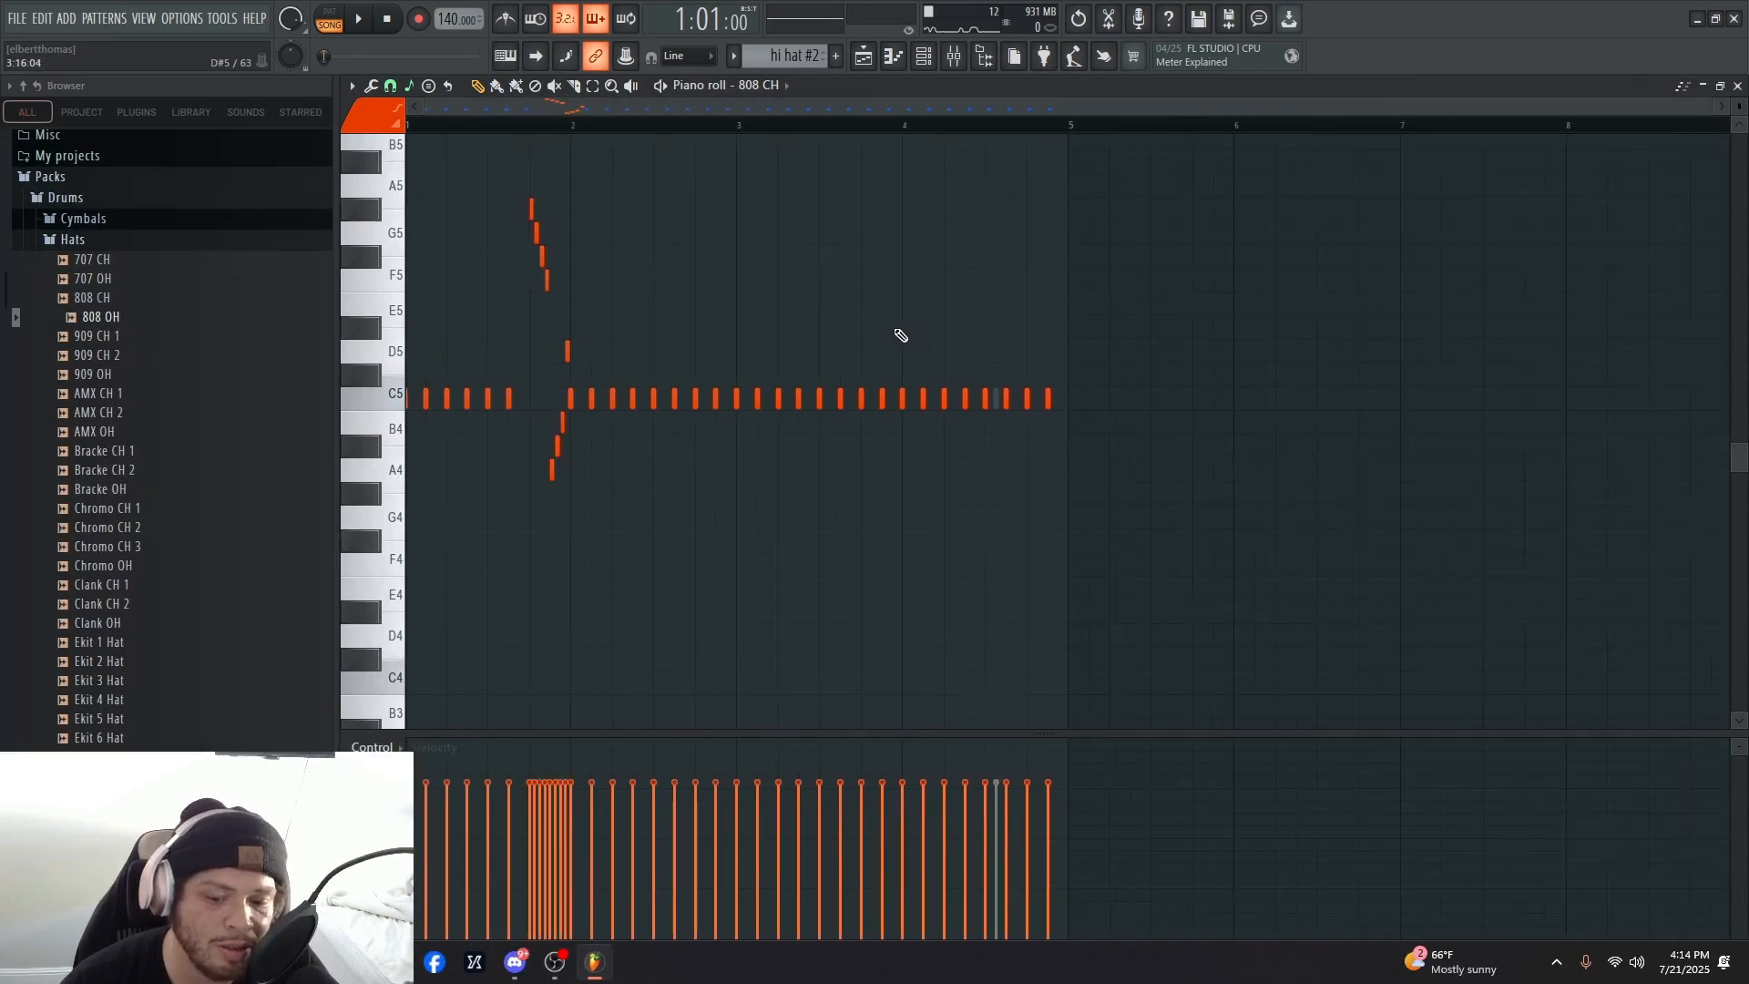
scroll(1107, 429, up, 6)
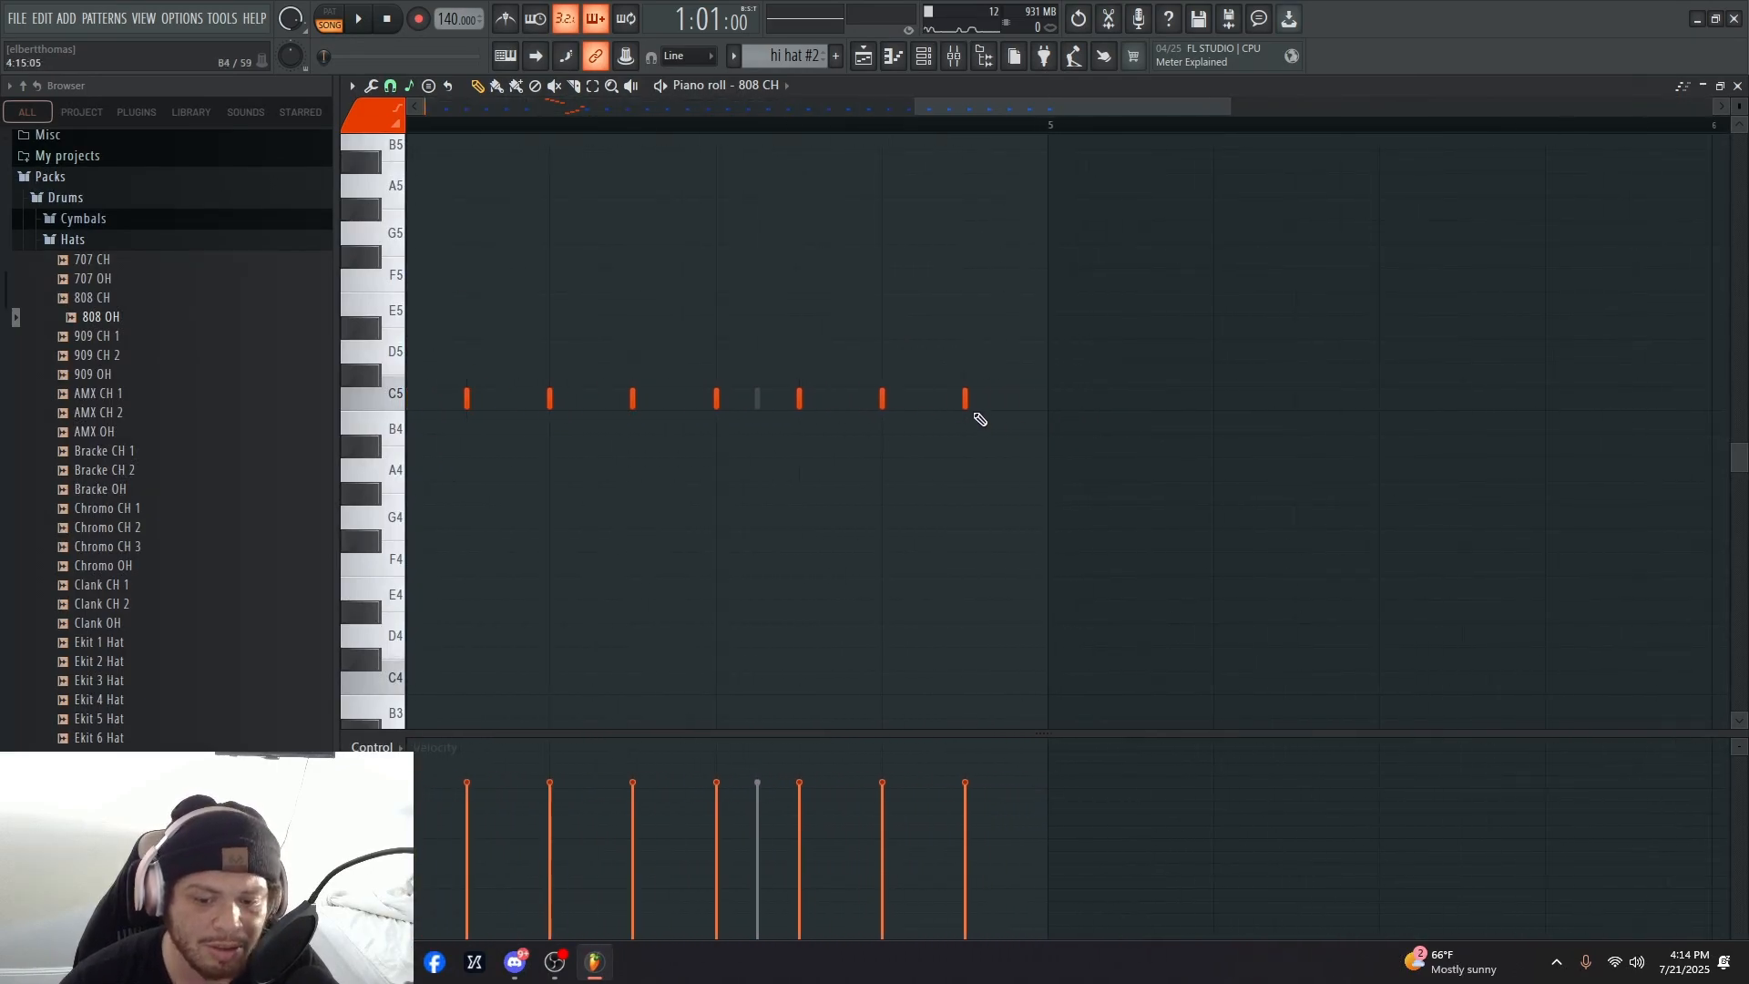
right_click(878, 401)
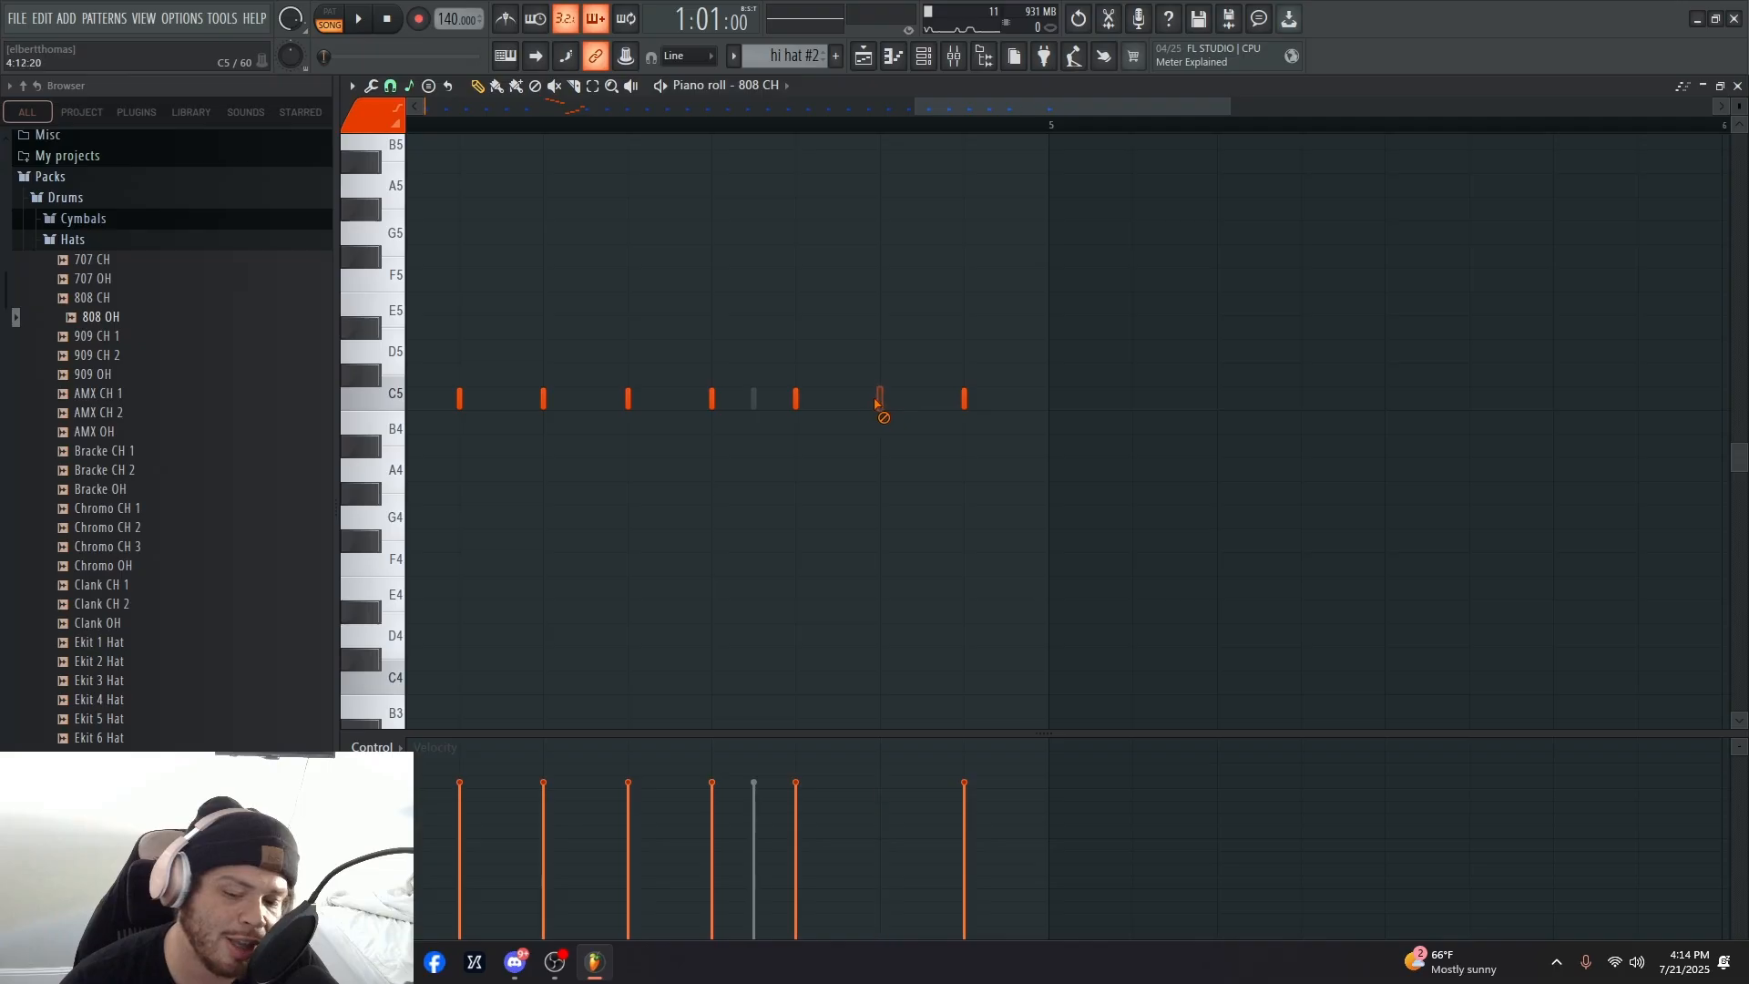
click(887, 401)
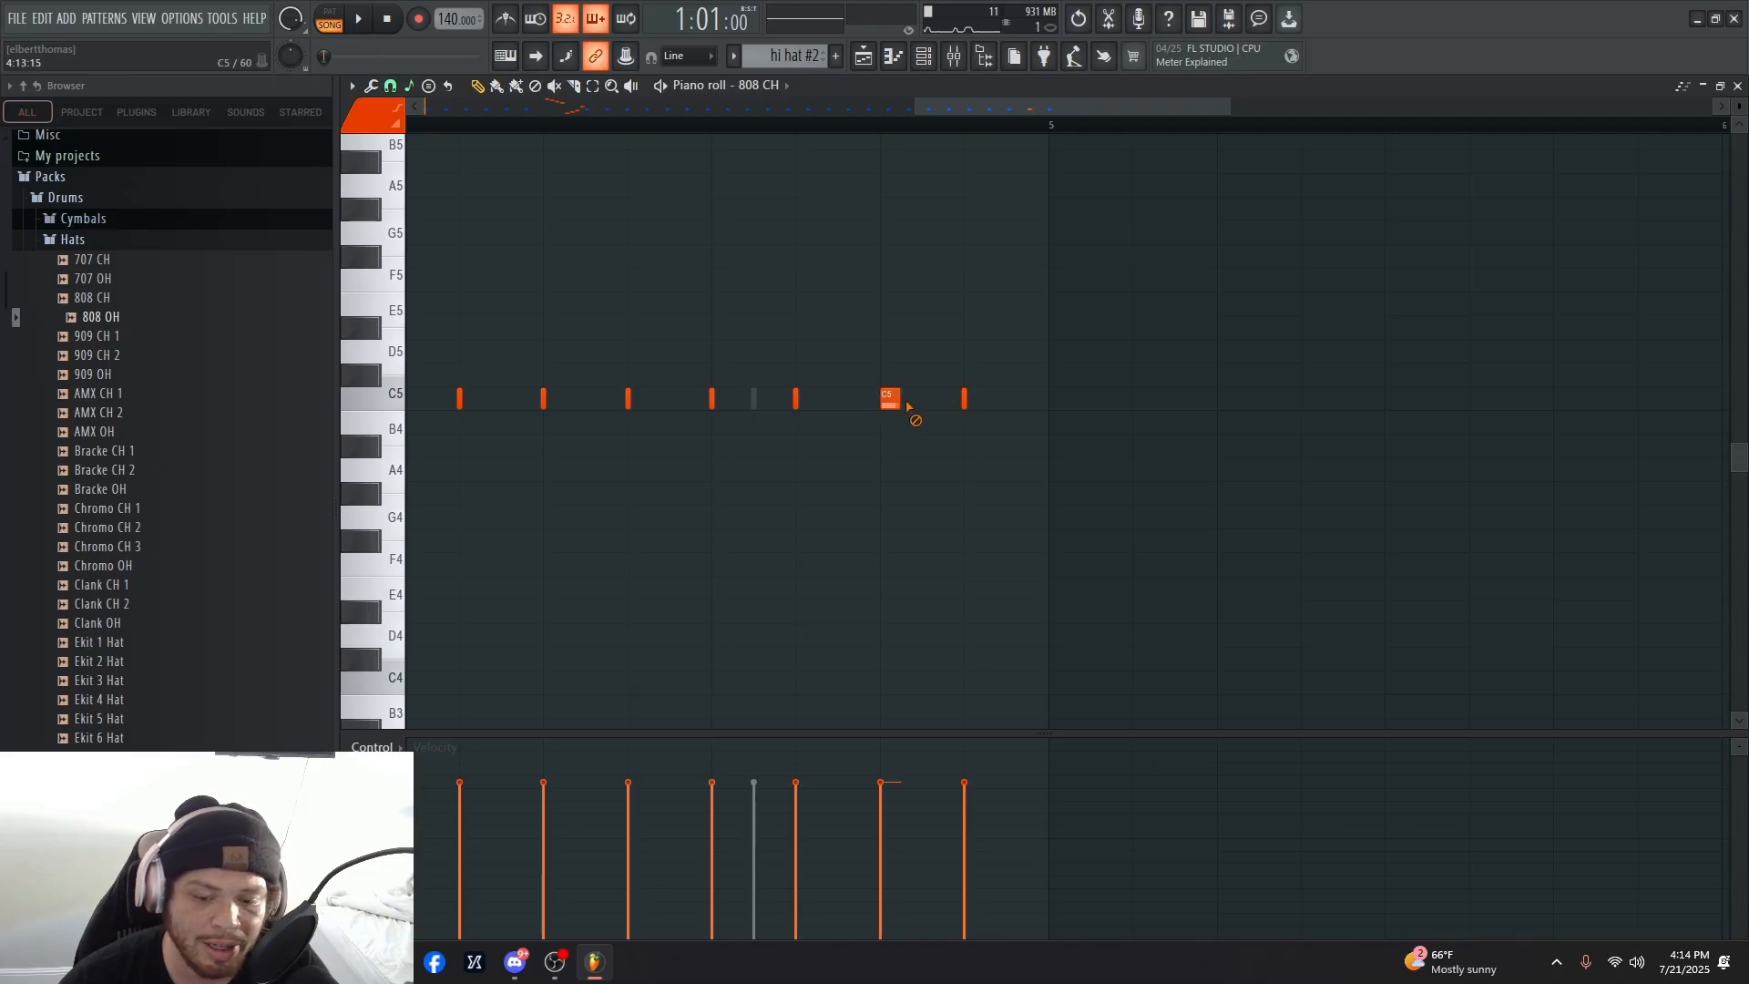
right_click(905, 403)
drag(861, 390, 757, 406)
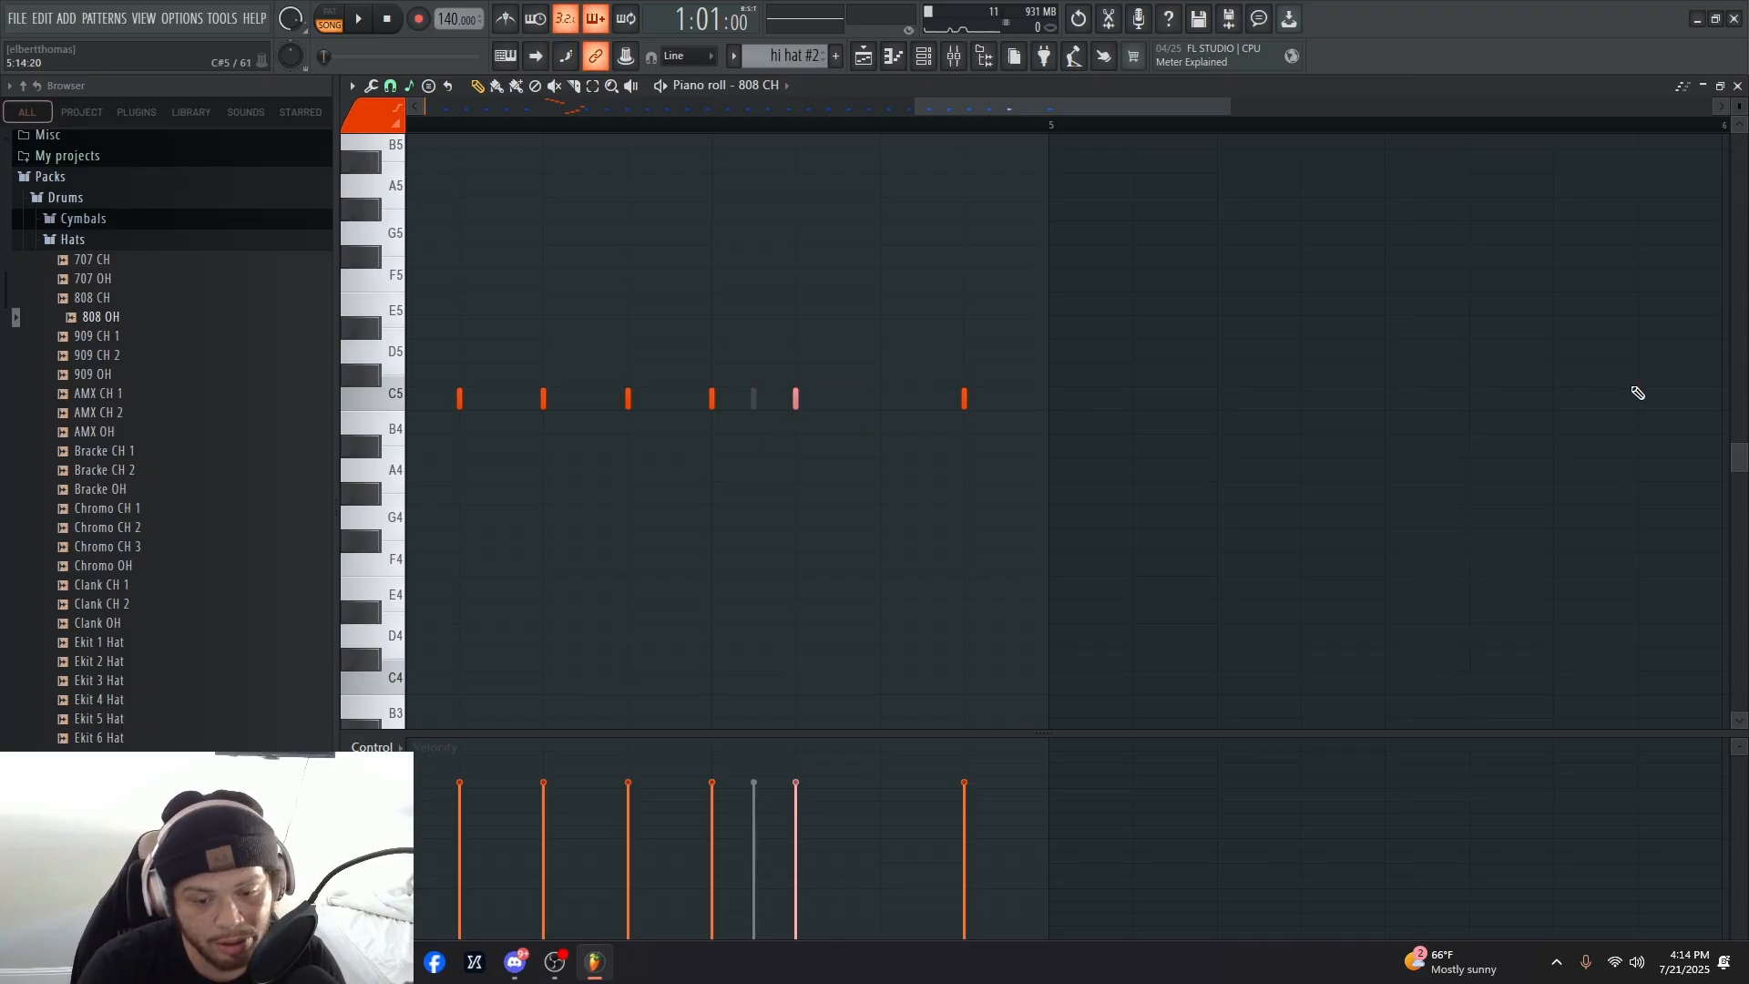
key(ctrl+l)
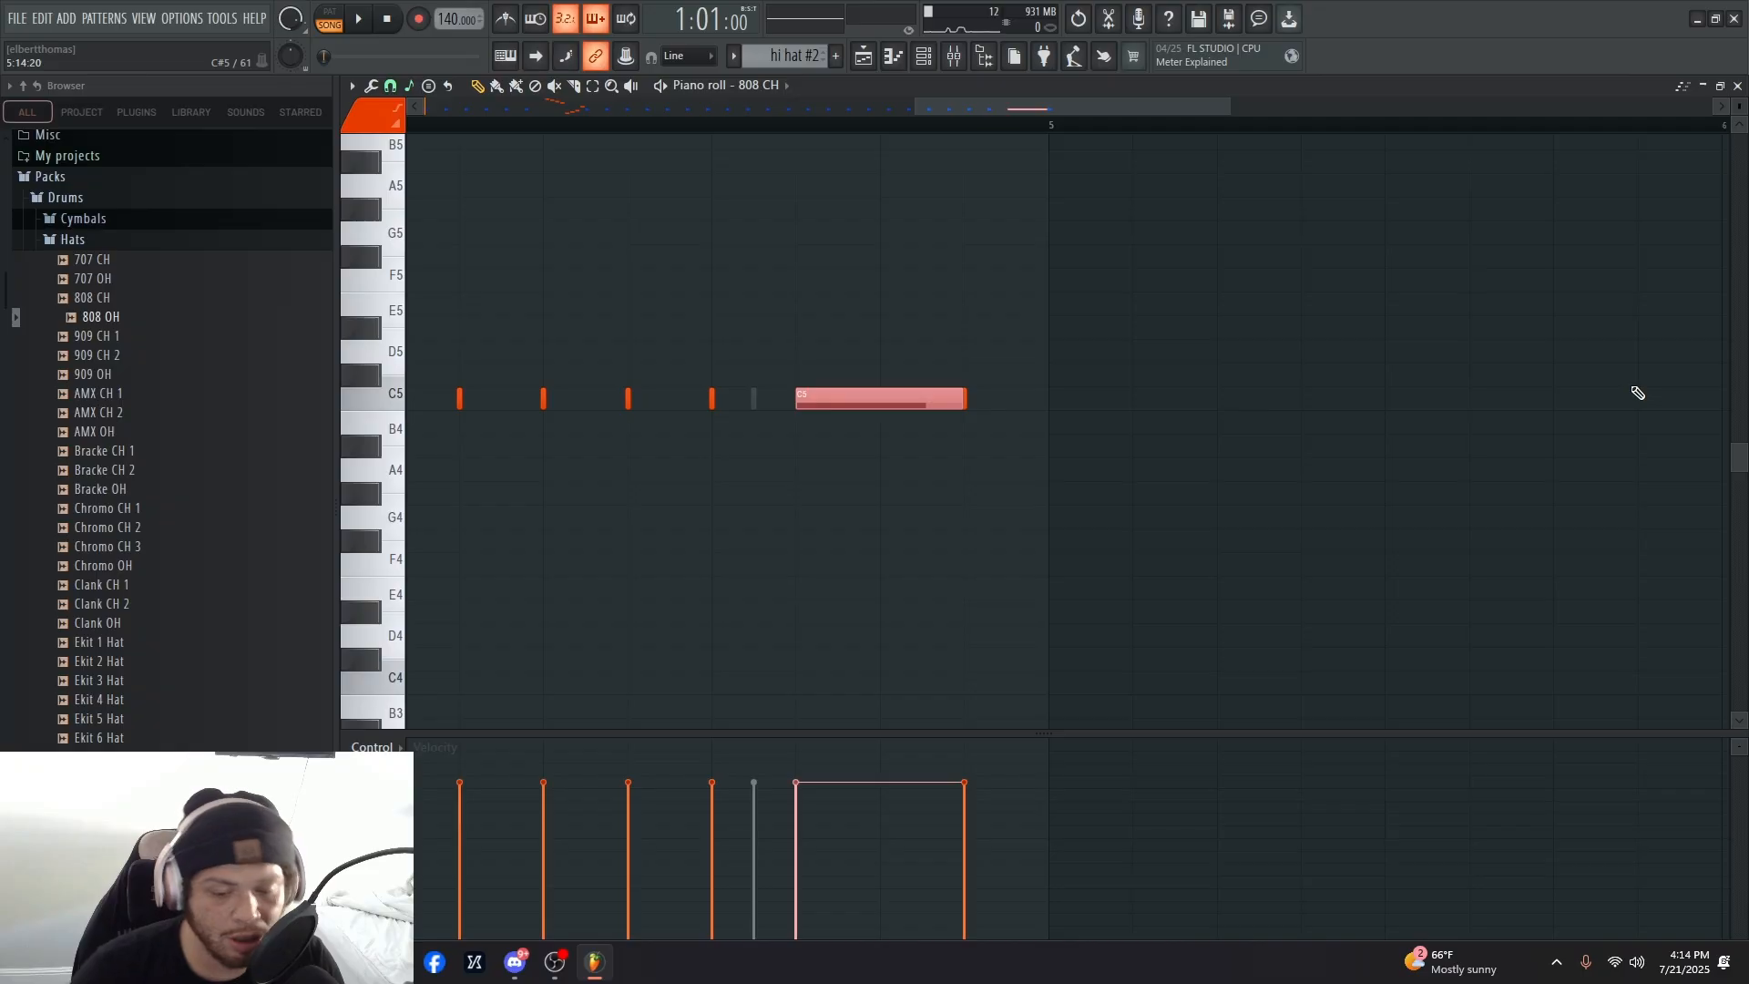
- Chop the lengthened 808 CH hit at the end of bar 4 into four slices, audition the roll and accept it
key(ctrl+u)
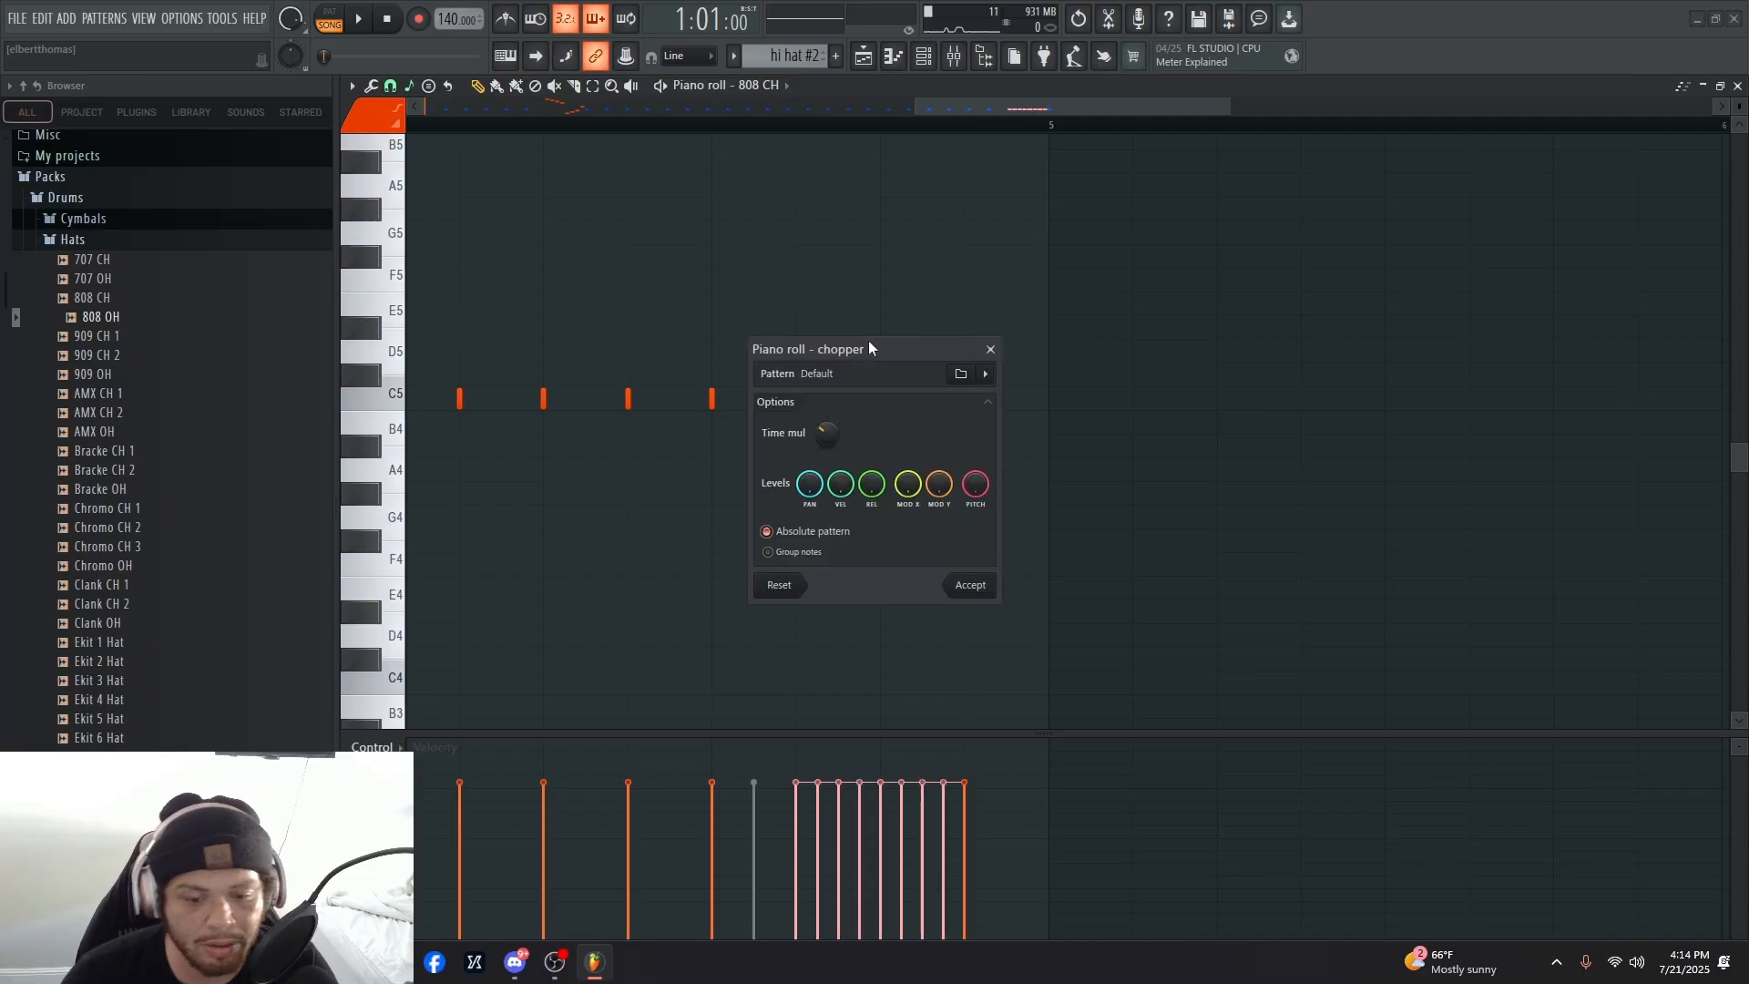
drag(869, 347, 1191, 303)
drag(1127, 390, 1128, 367)
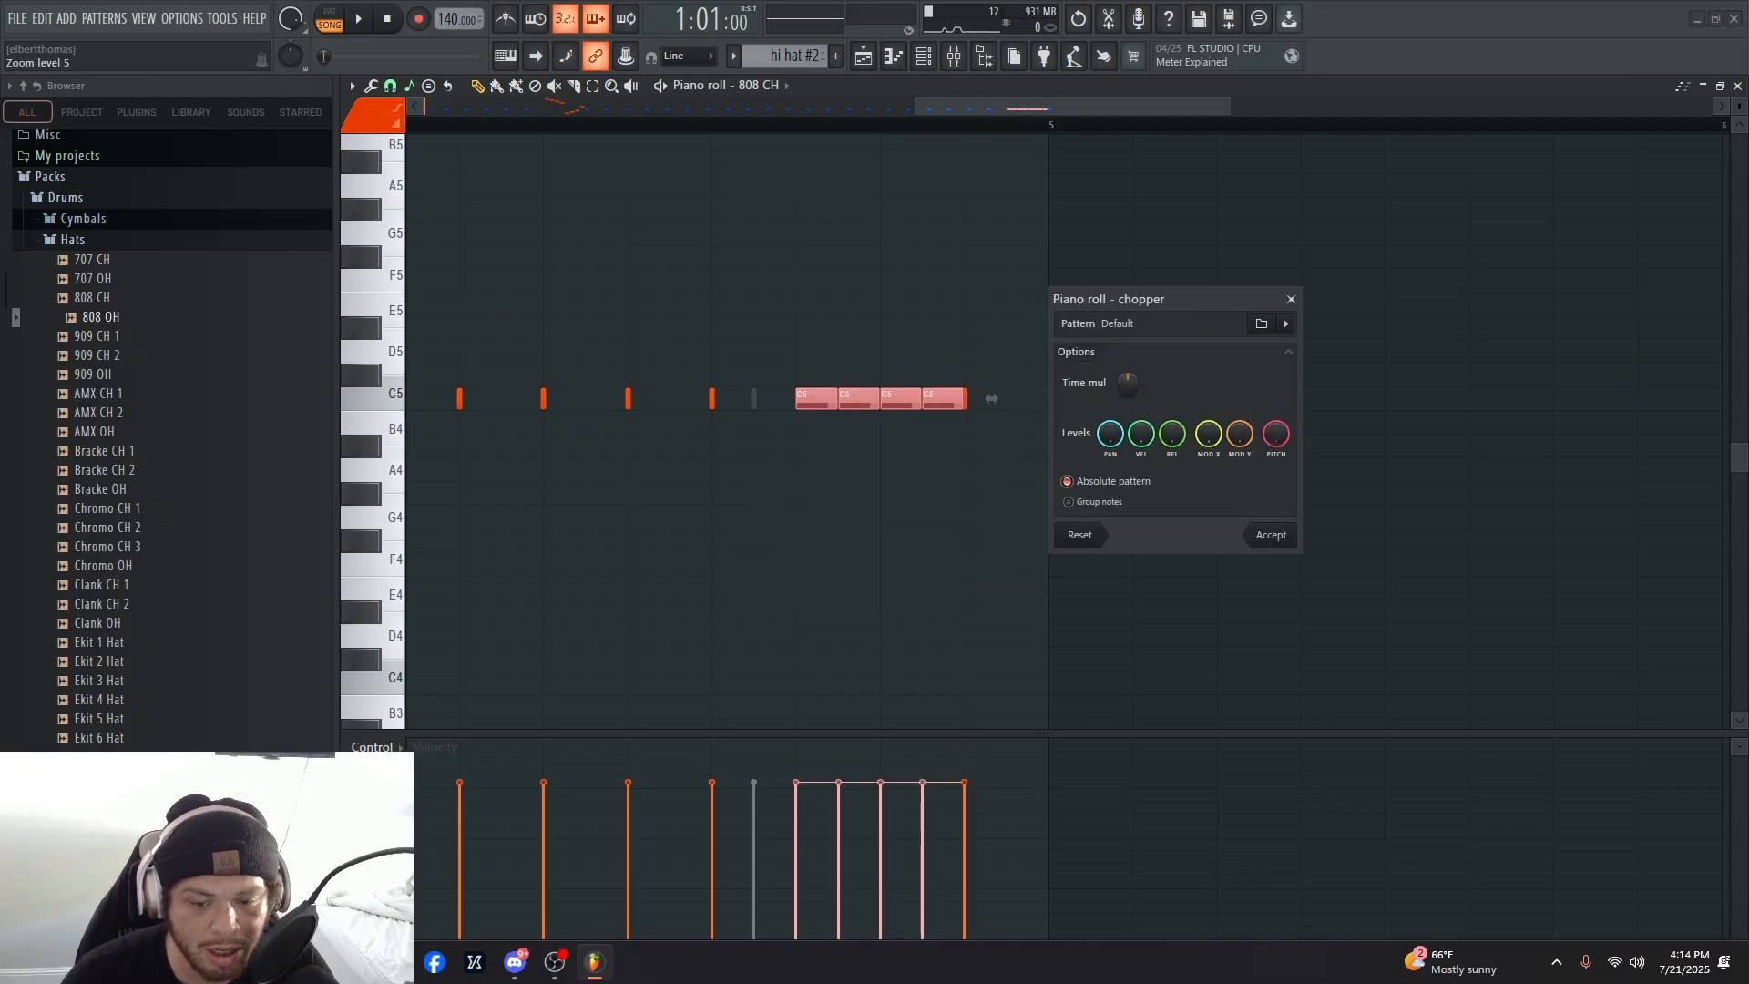
key(space)
drag(1194, 294, 1193, 328)
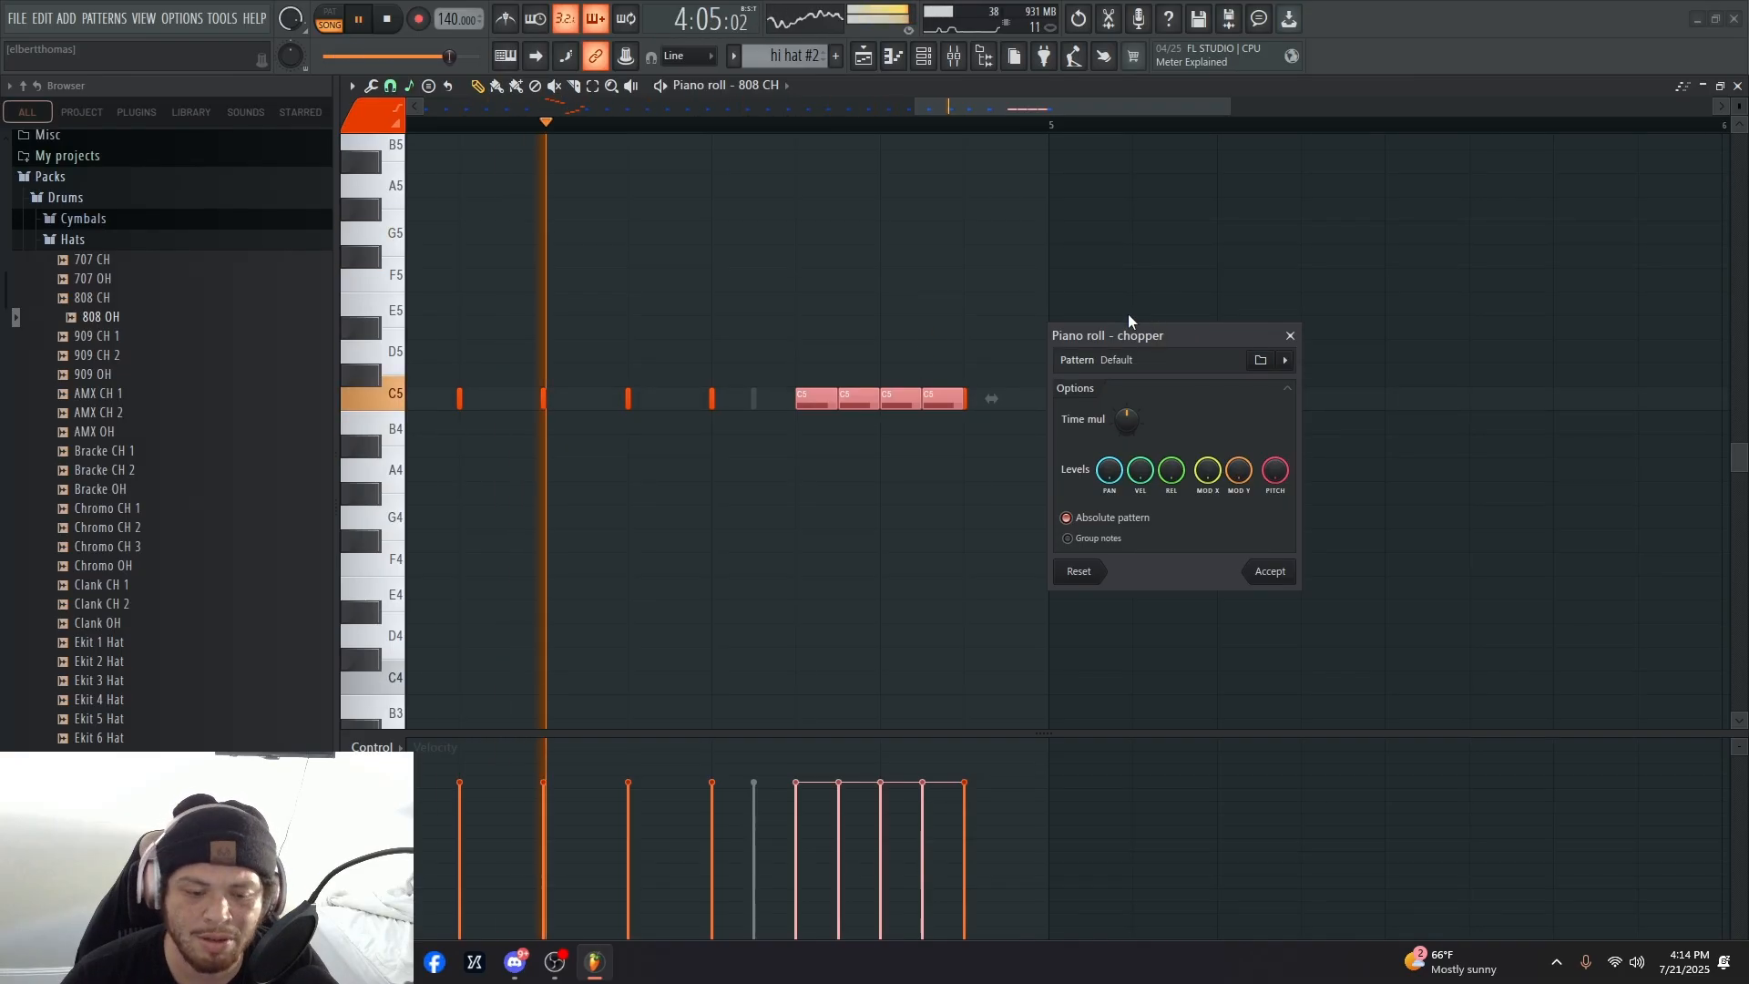
click(1270, 571)
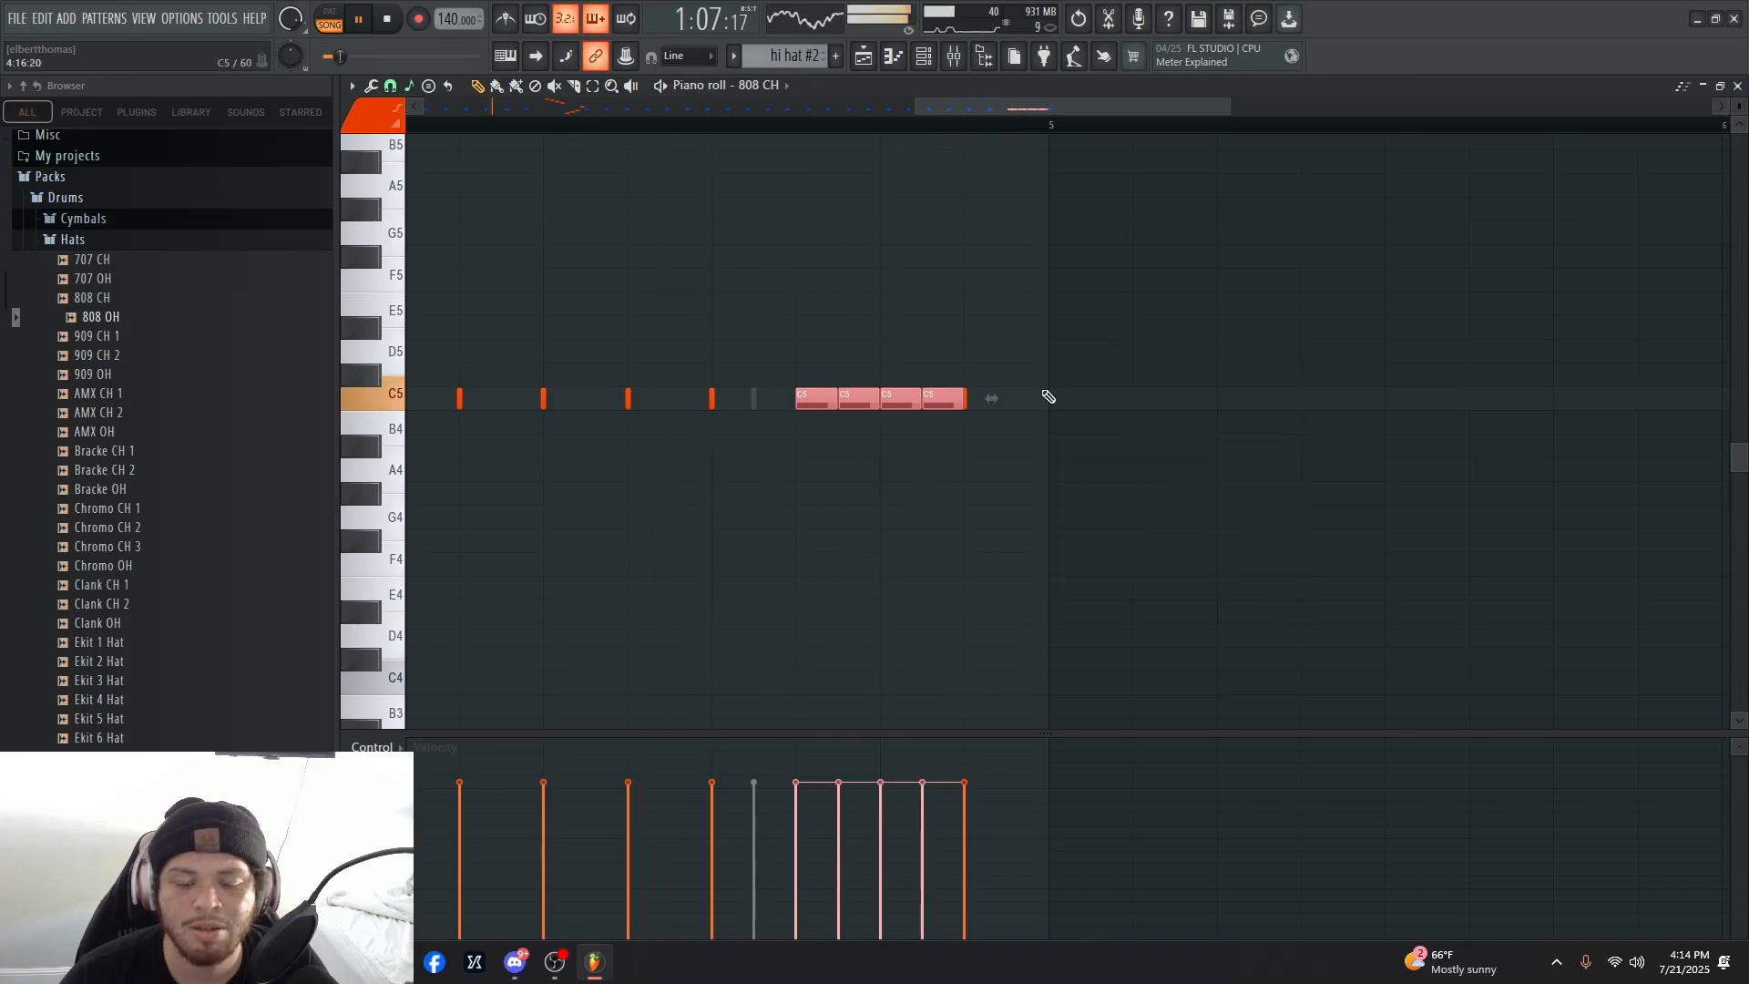
key(space)
- Replace the clip on the playlist's hat track with the hi hat pattern at bar 1 and play the arrangement
click(870, 62)
right_click(685, 471)
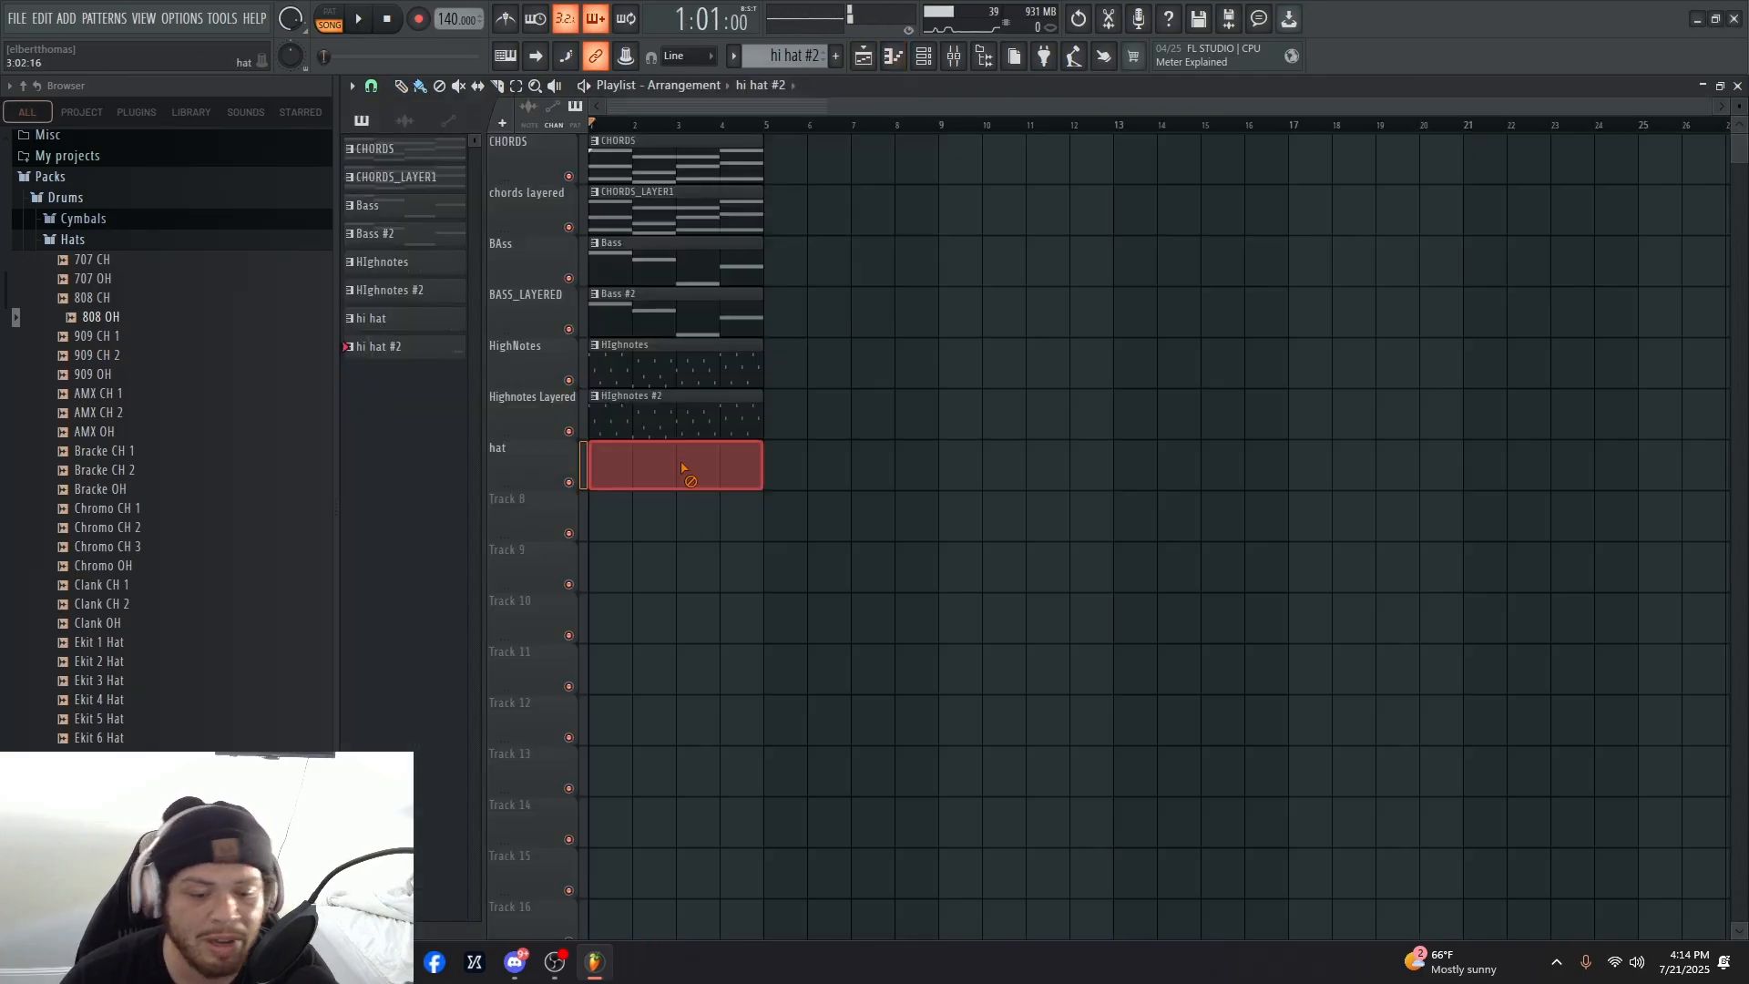
click(408, 323)
click(628, 469)
key(space)
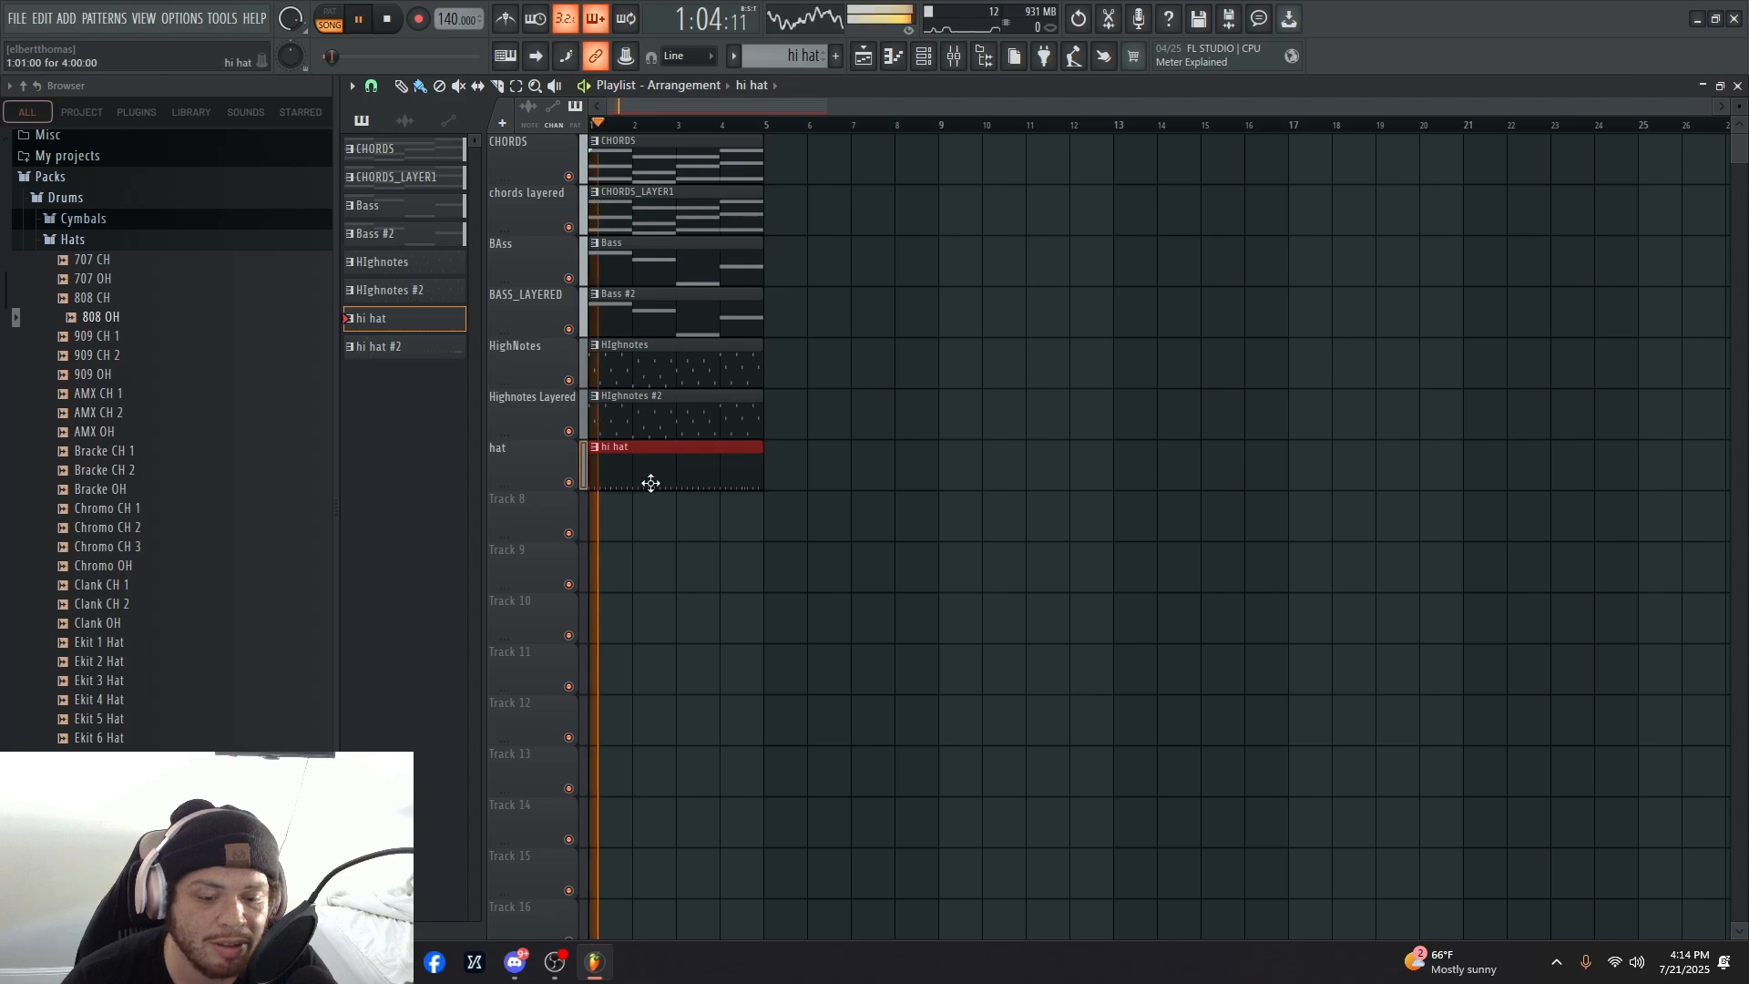
- Swap the hat track's clip for the hi hat #2 pattern at bar 1 and play back the arrangement
click(379, 347)
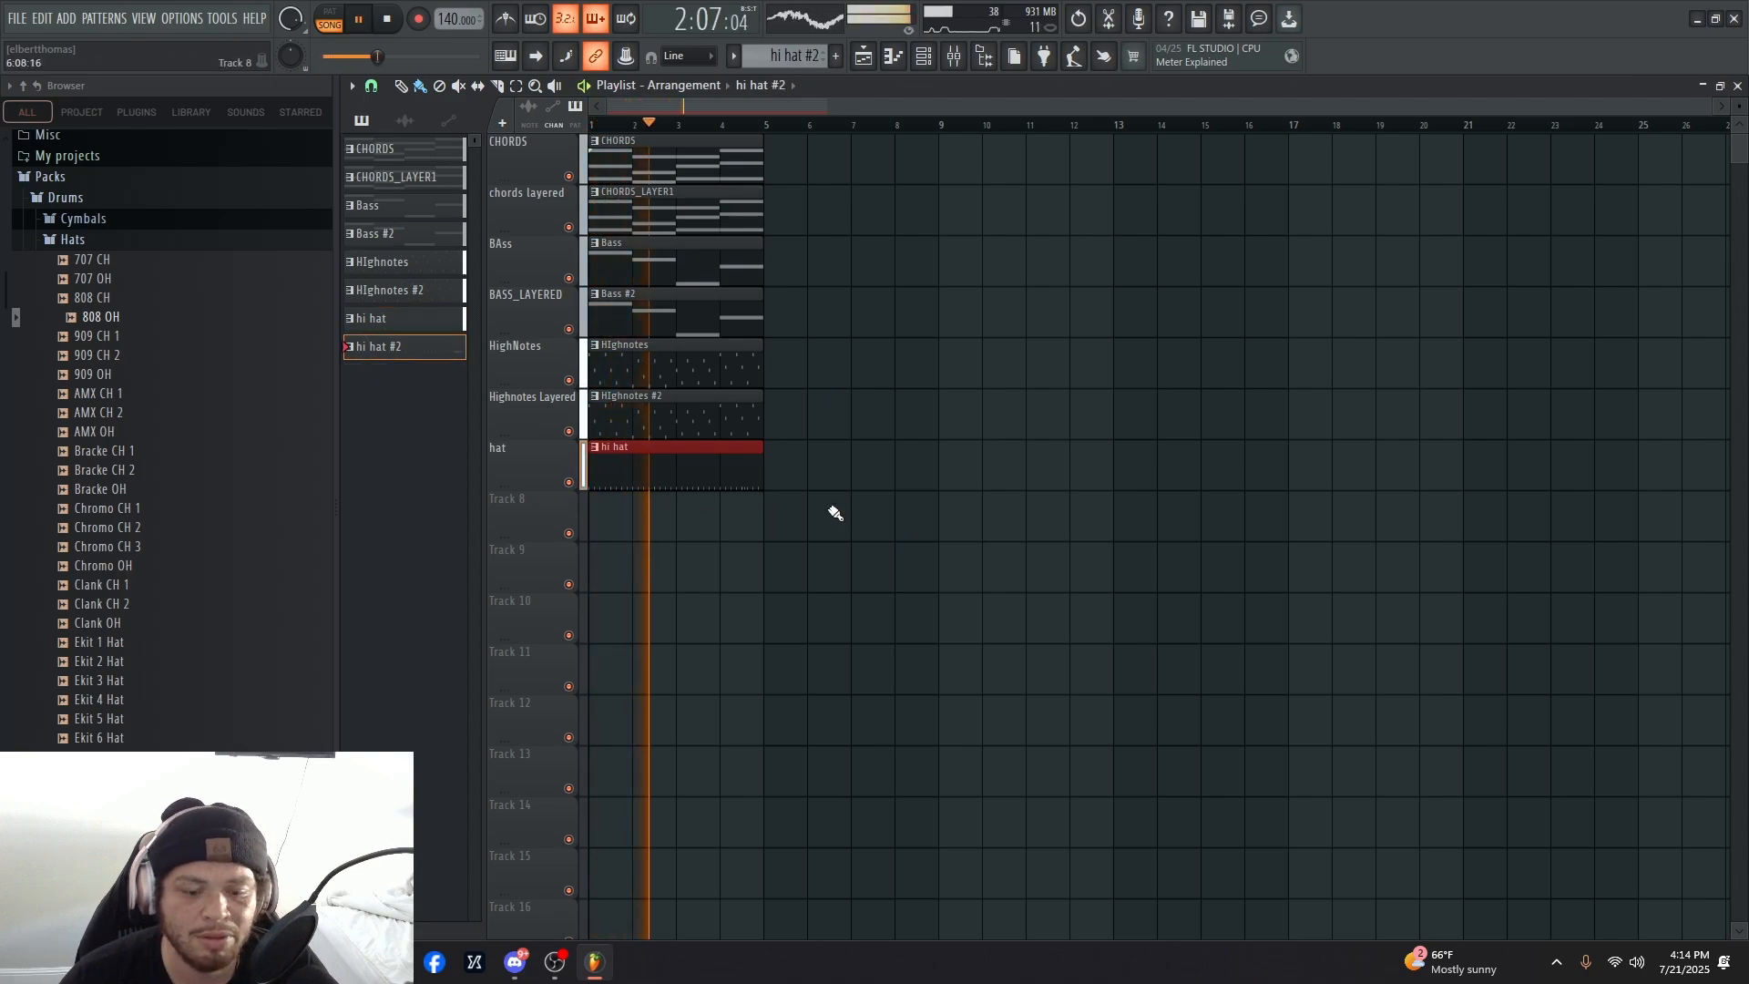
key(space)
right_click(657, 480)
click(657, 480)
key(space)
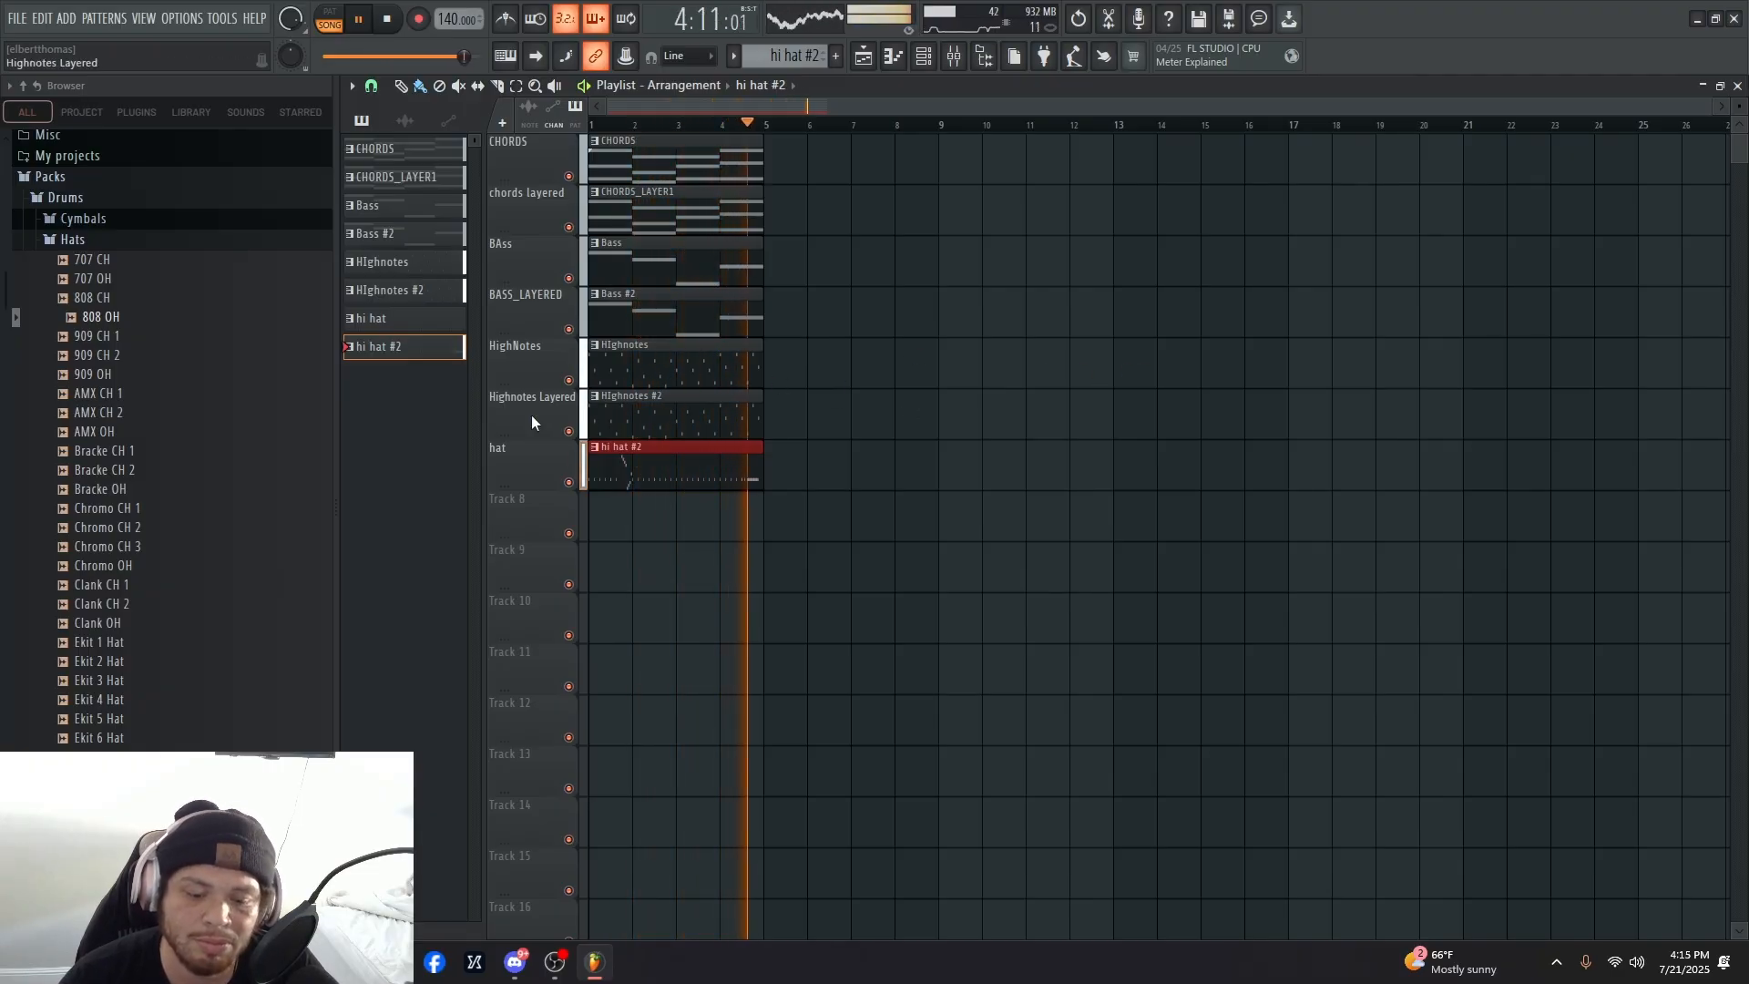
key(space)
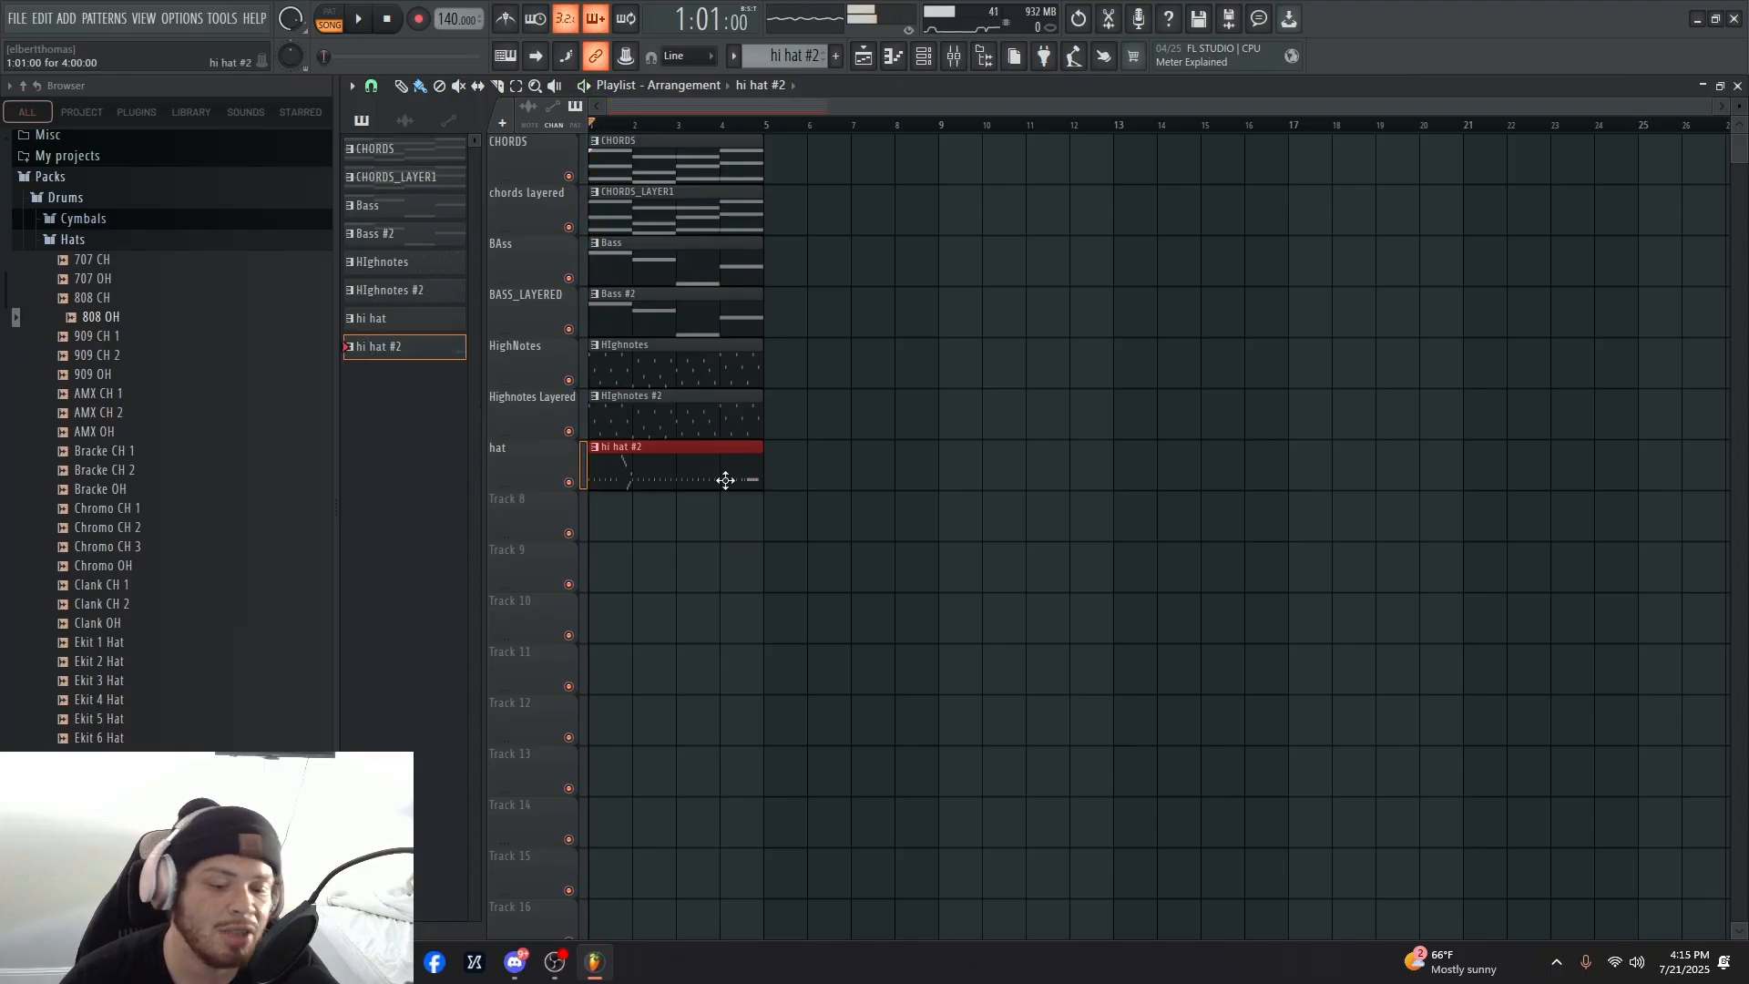
- Close the Hats folder and open the Snares folder of the Drums pack in the browser
click(91, 241)
scroll(112, 208, up, 3)
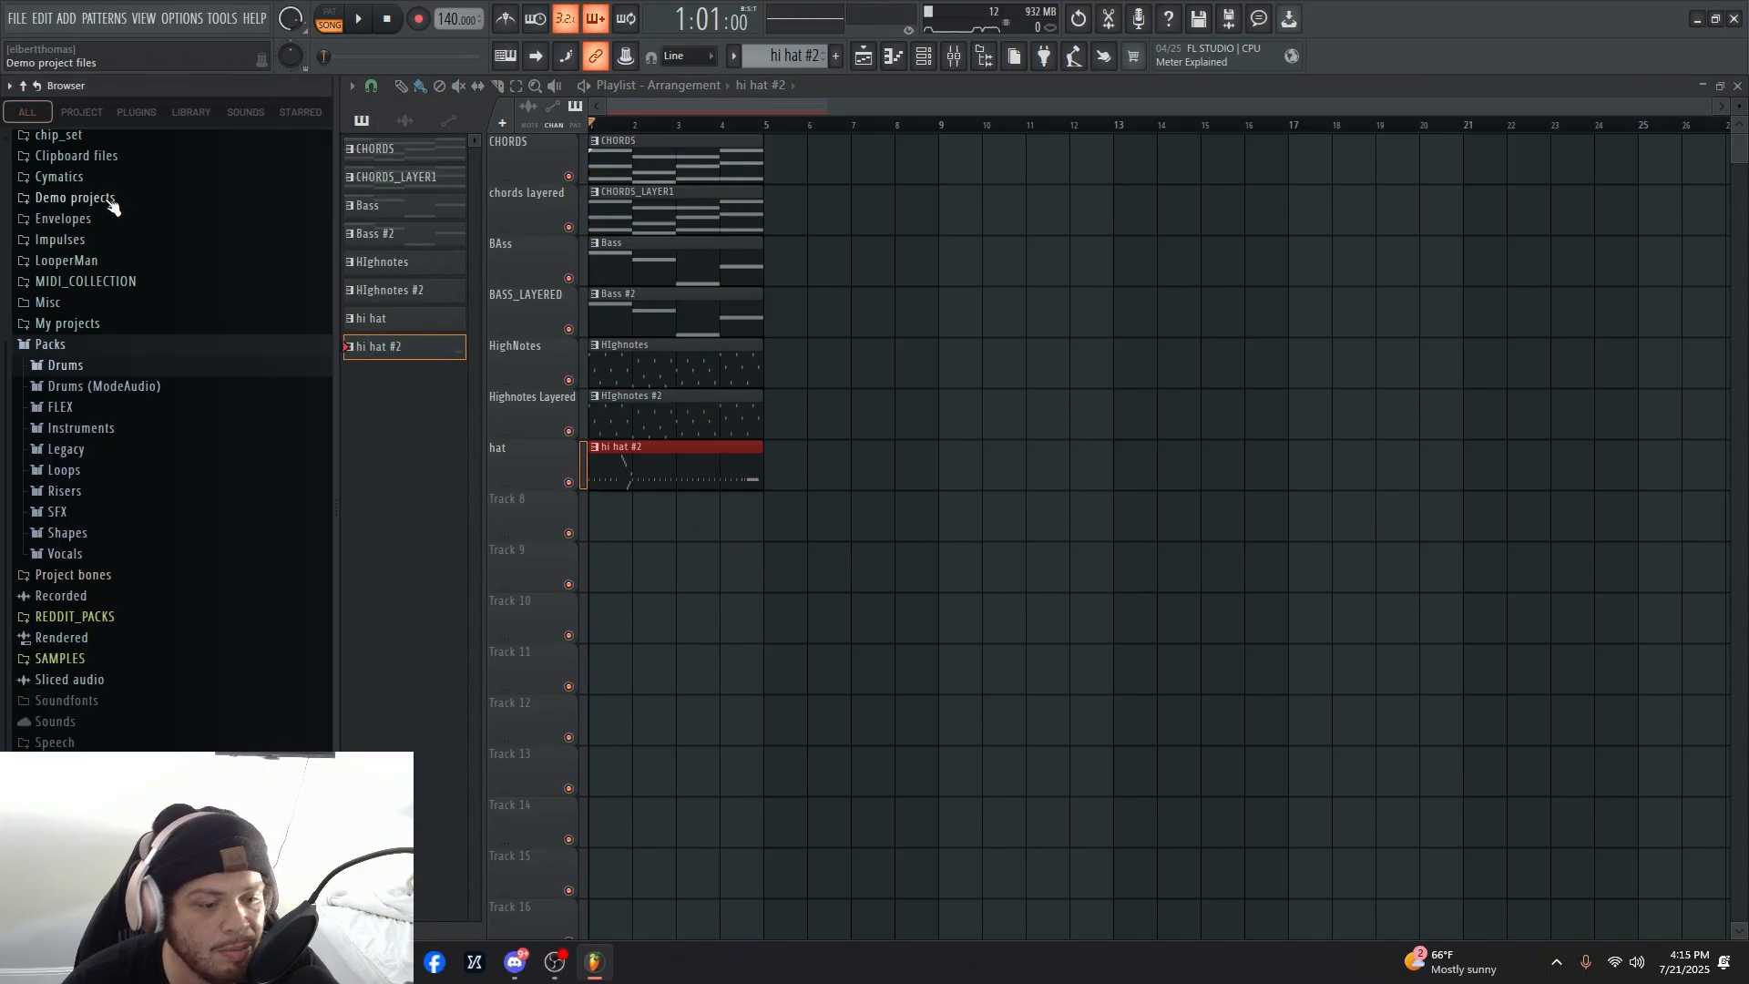
click(82, 371)
scroll(82, 372, up, 3)
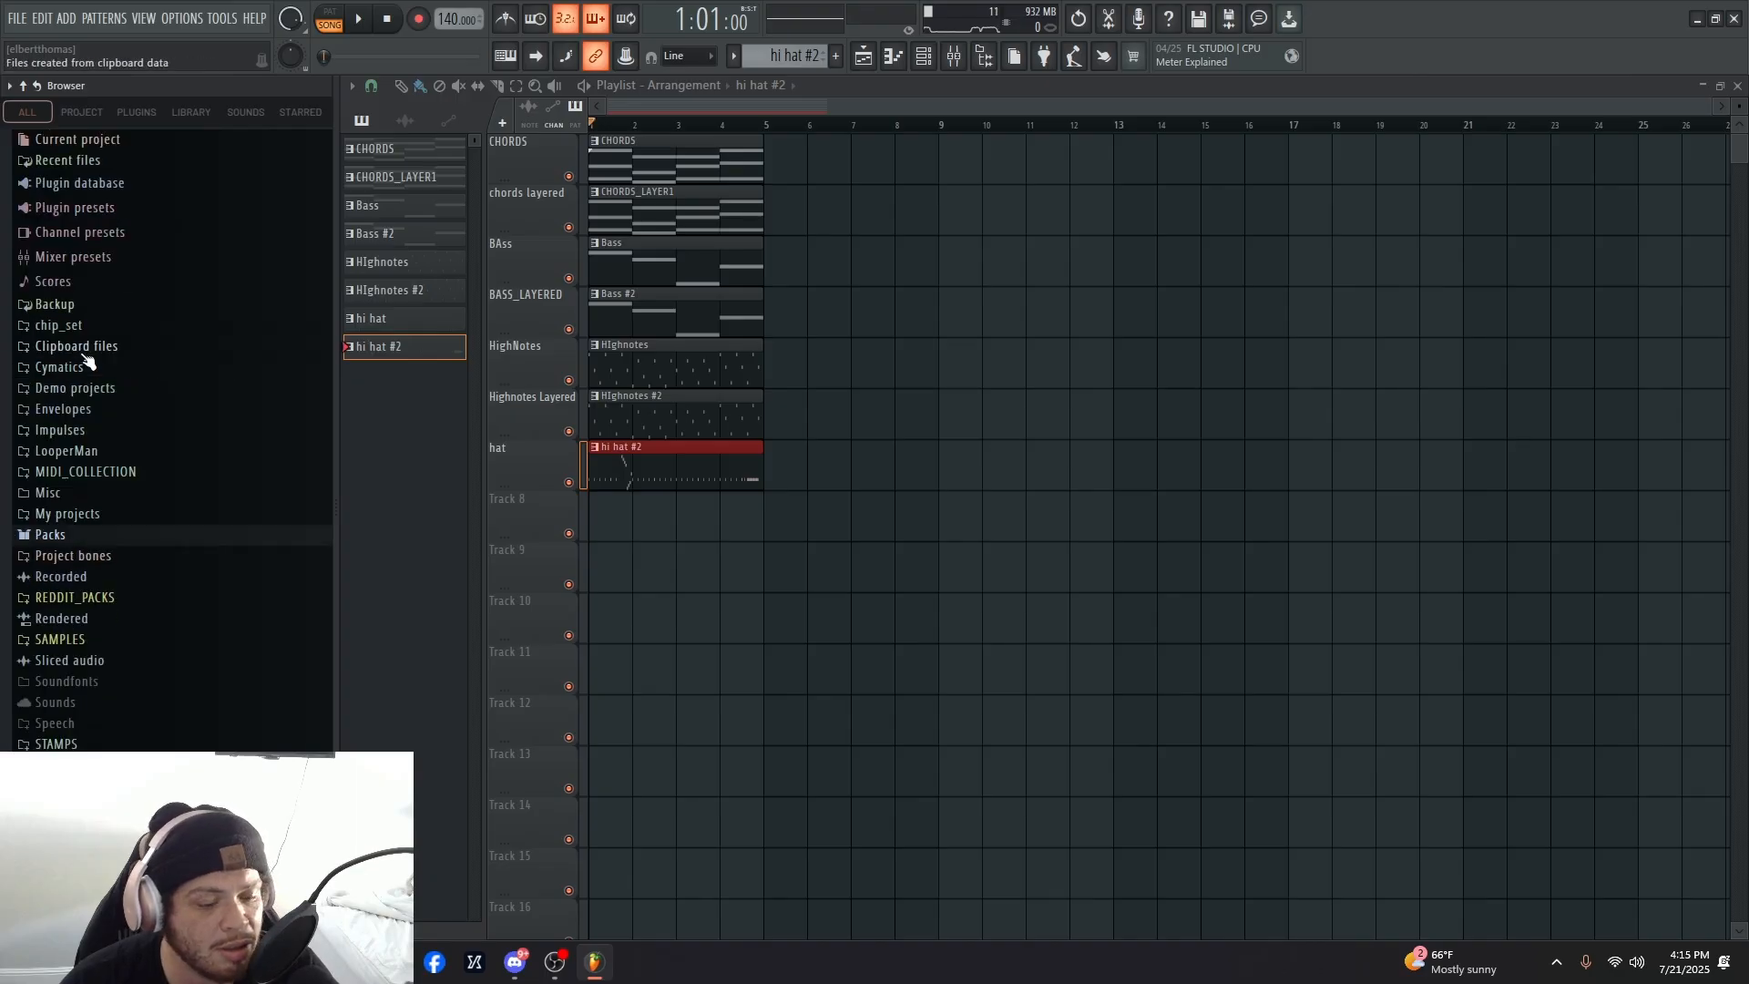
scroll(60, 547, down, 2)
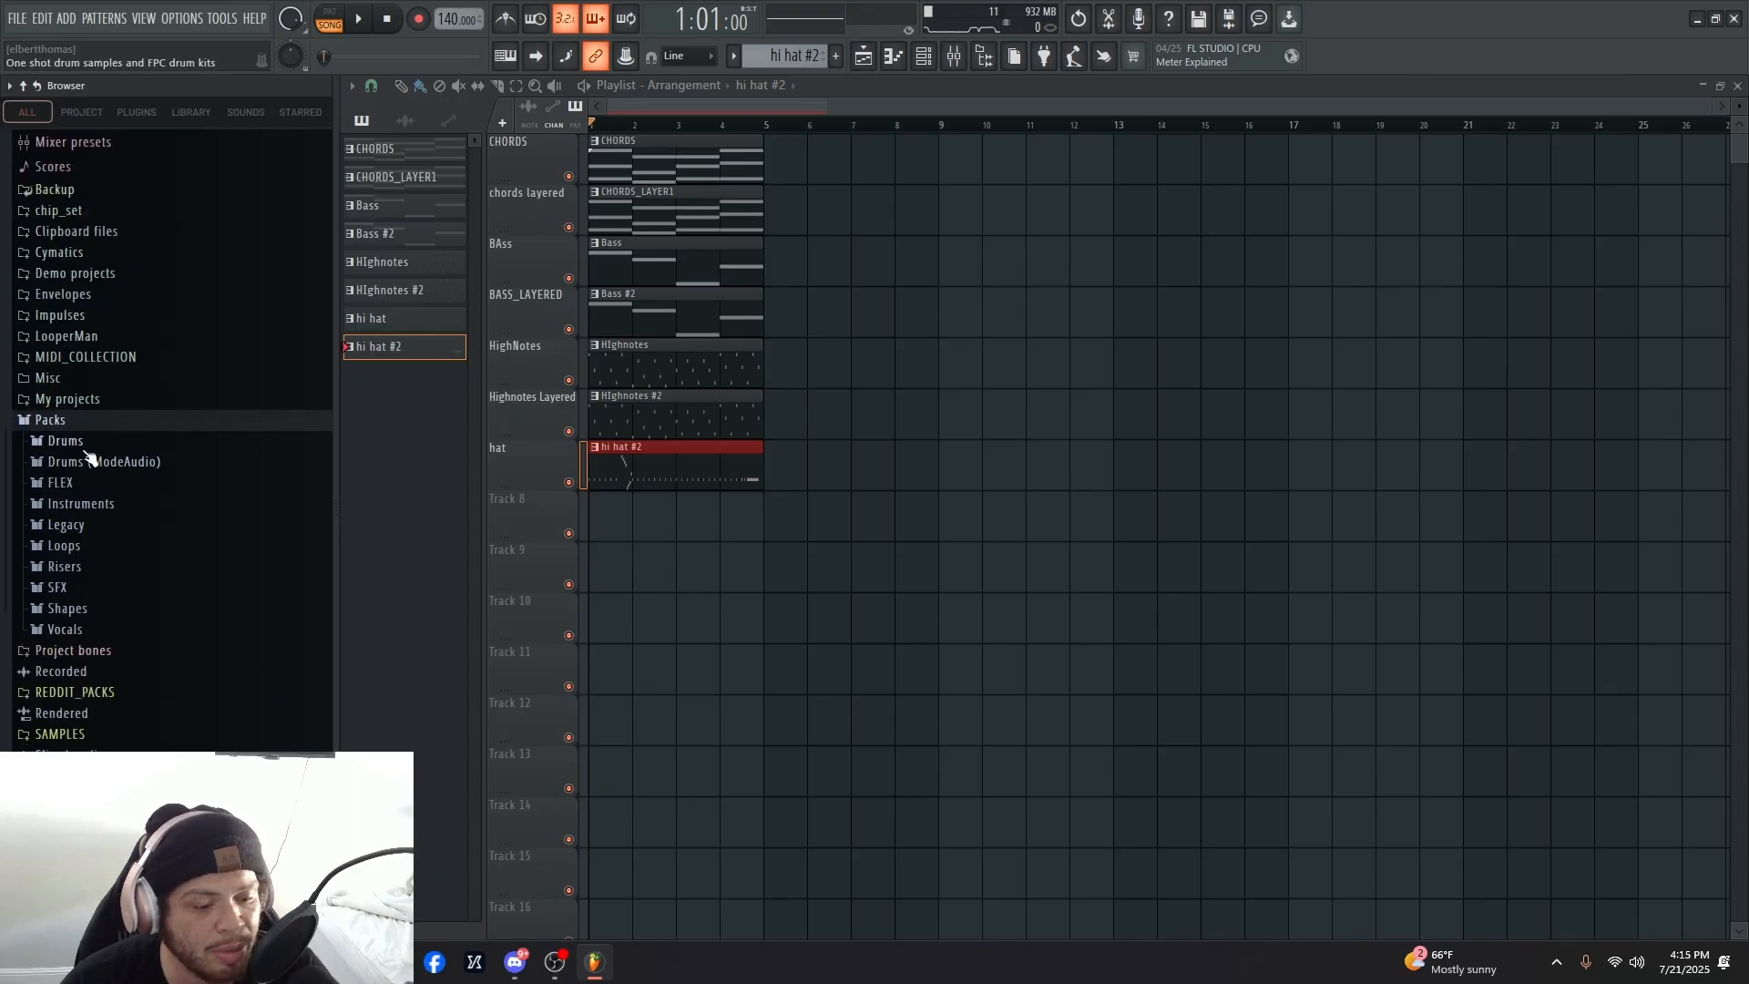
click(66, 441)
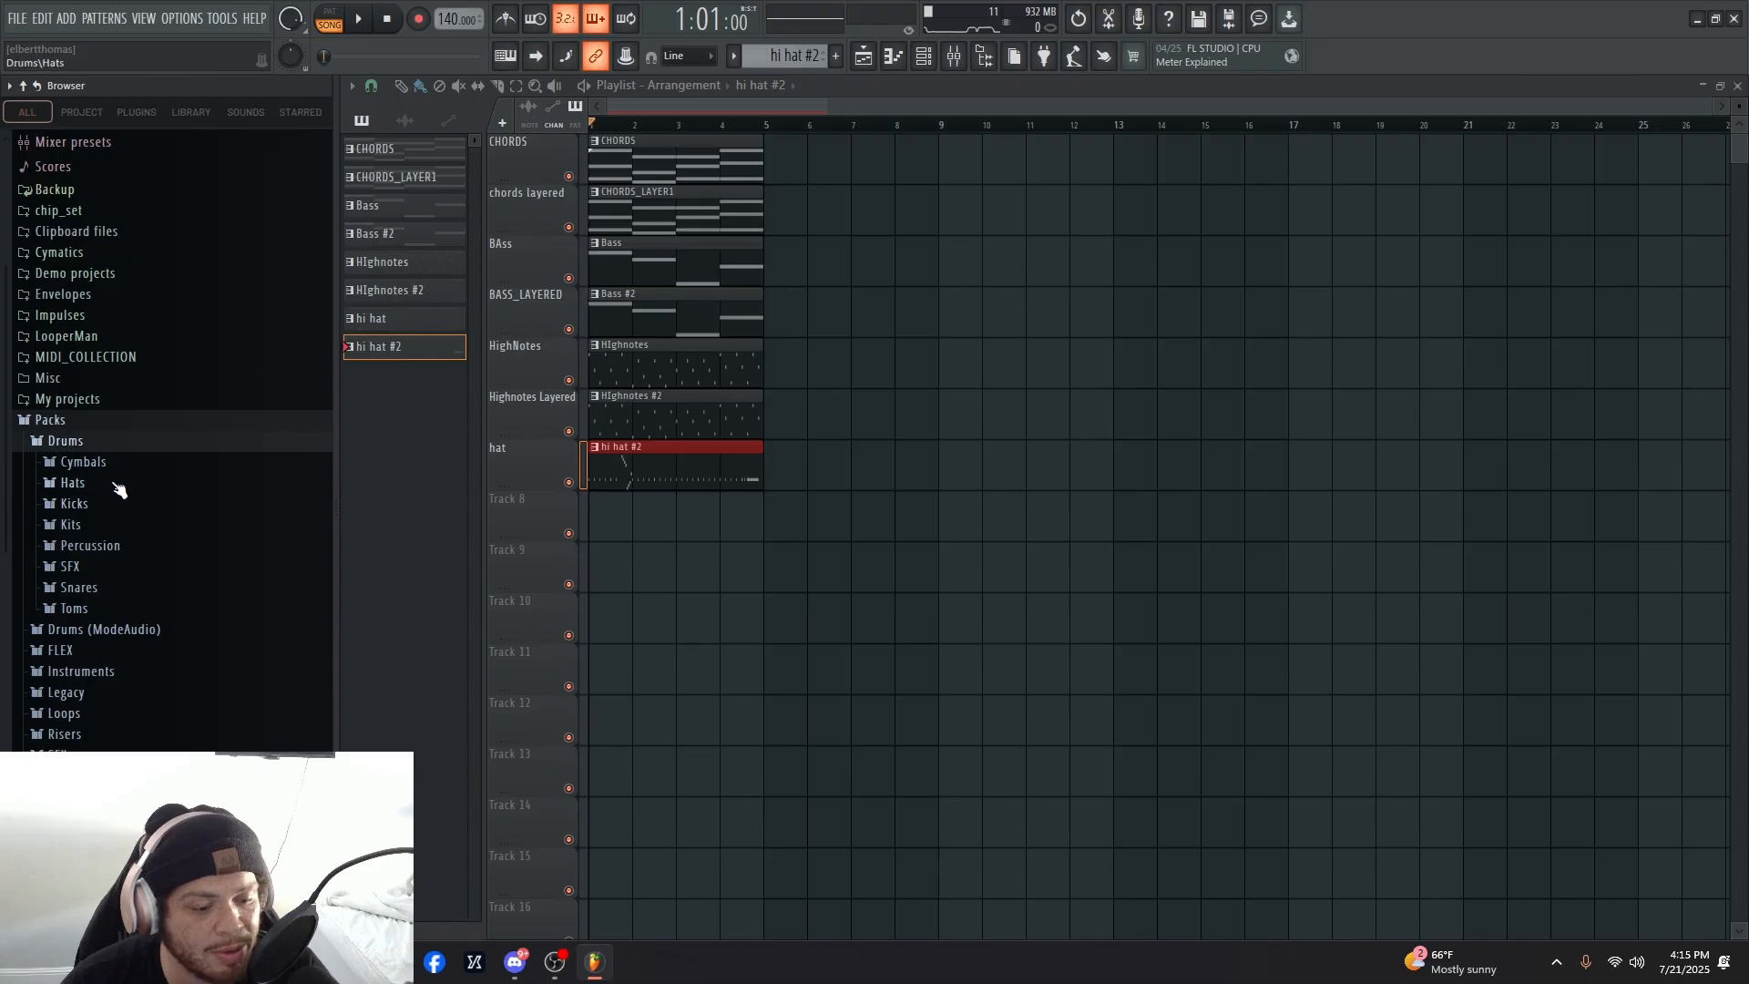
click(107, 593)
- Audition Alum Snare 1, 909 Snare and 808 Snare, and load 808 Snare into a new channel
click(186, 480)
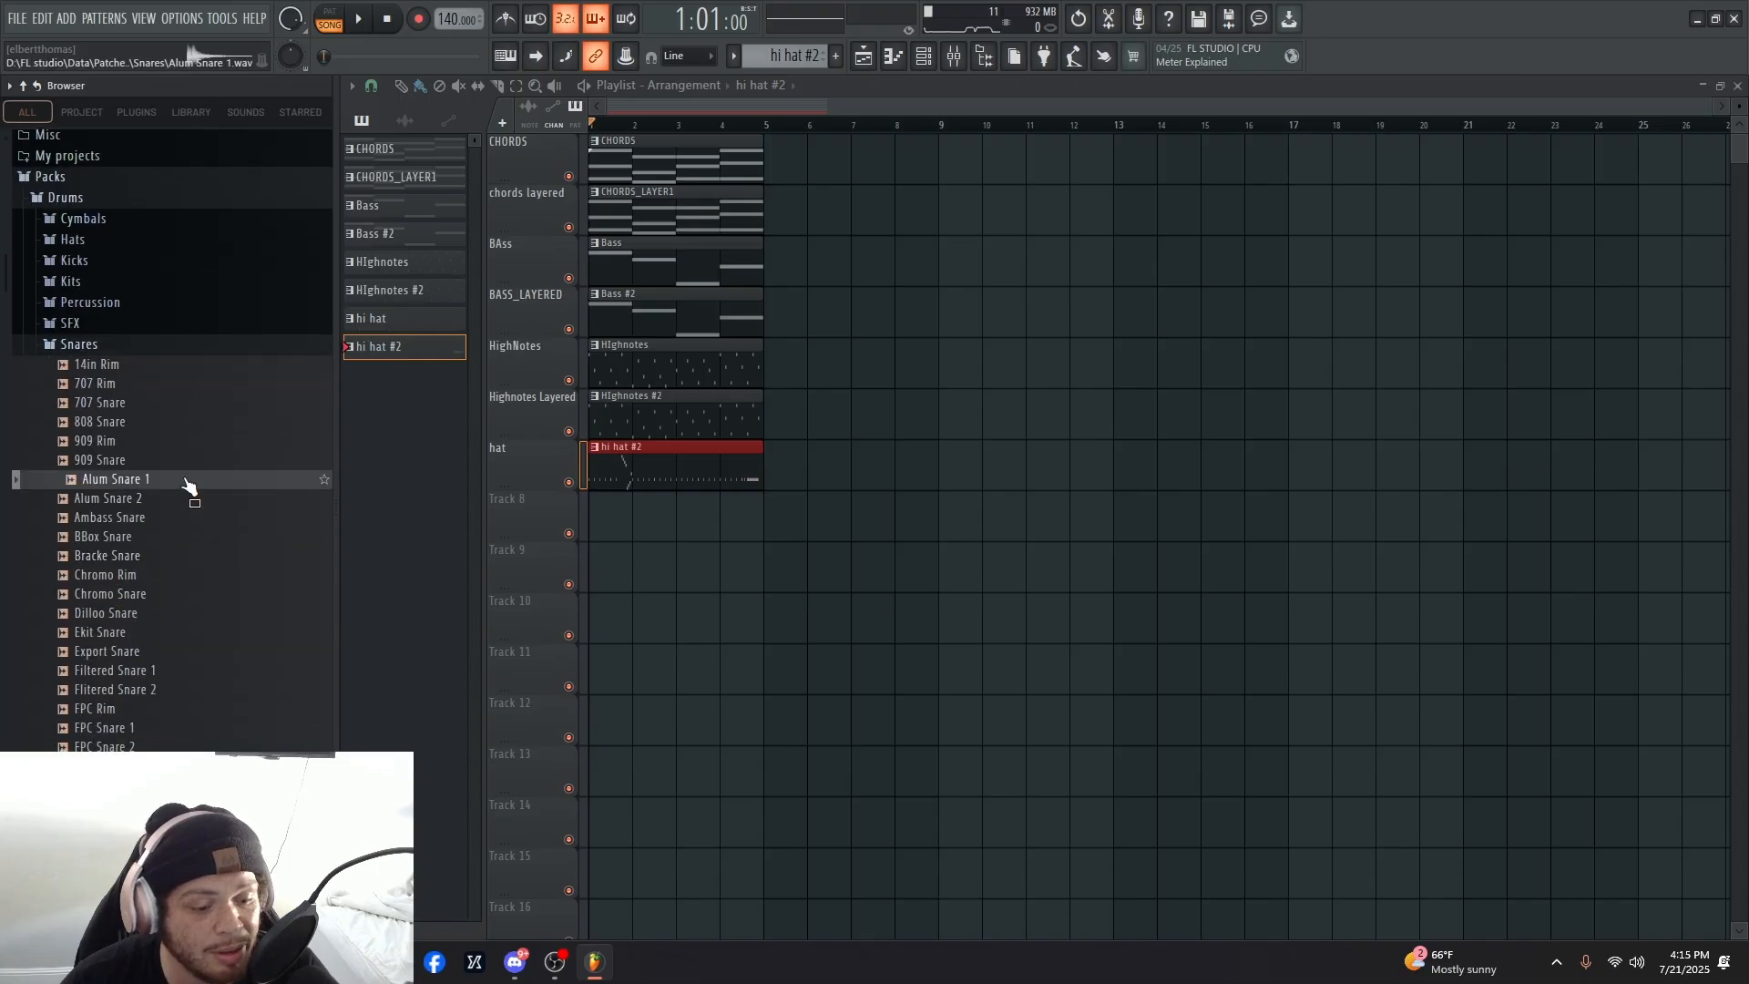
click(170, 460)
click(128, 427)
right_click(126, 425)
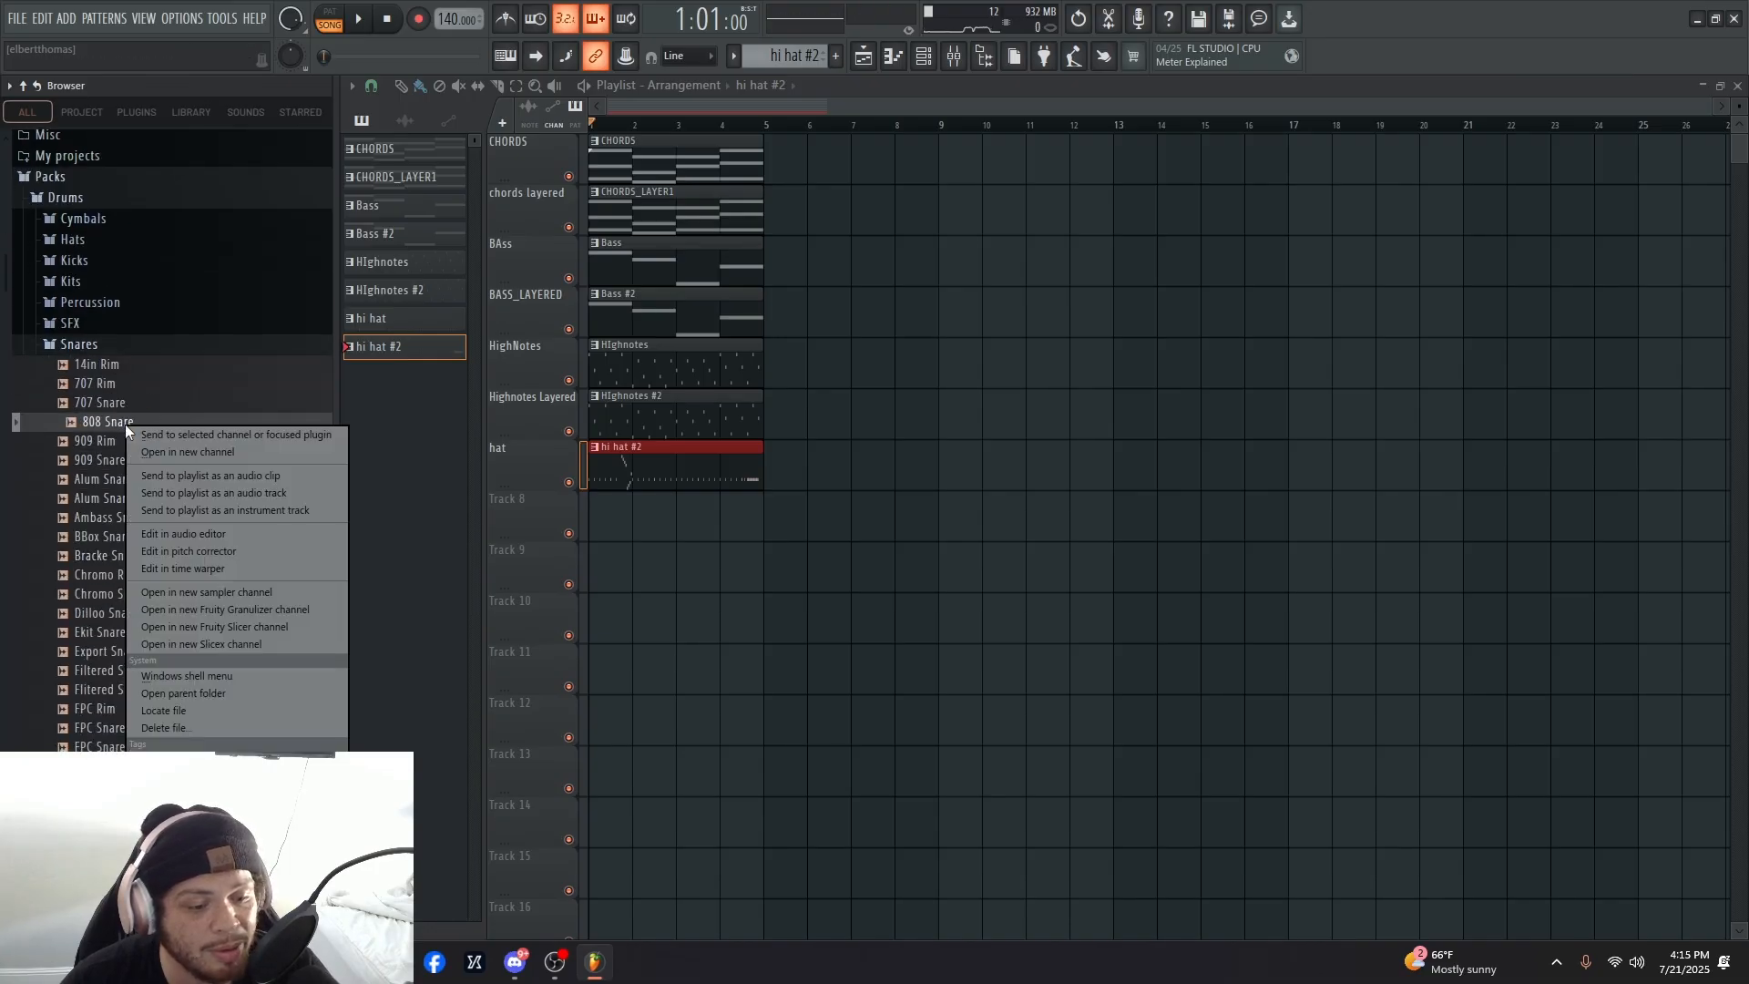
click(154, 443)
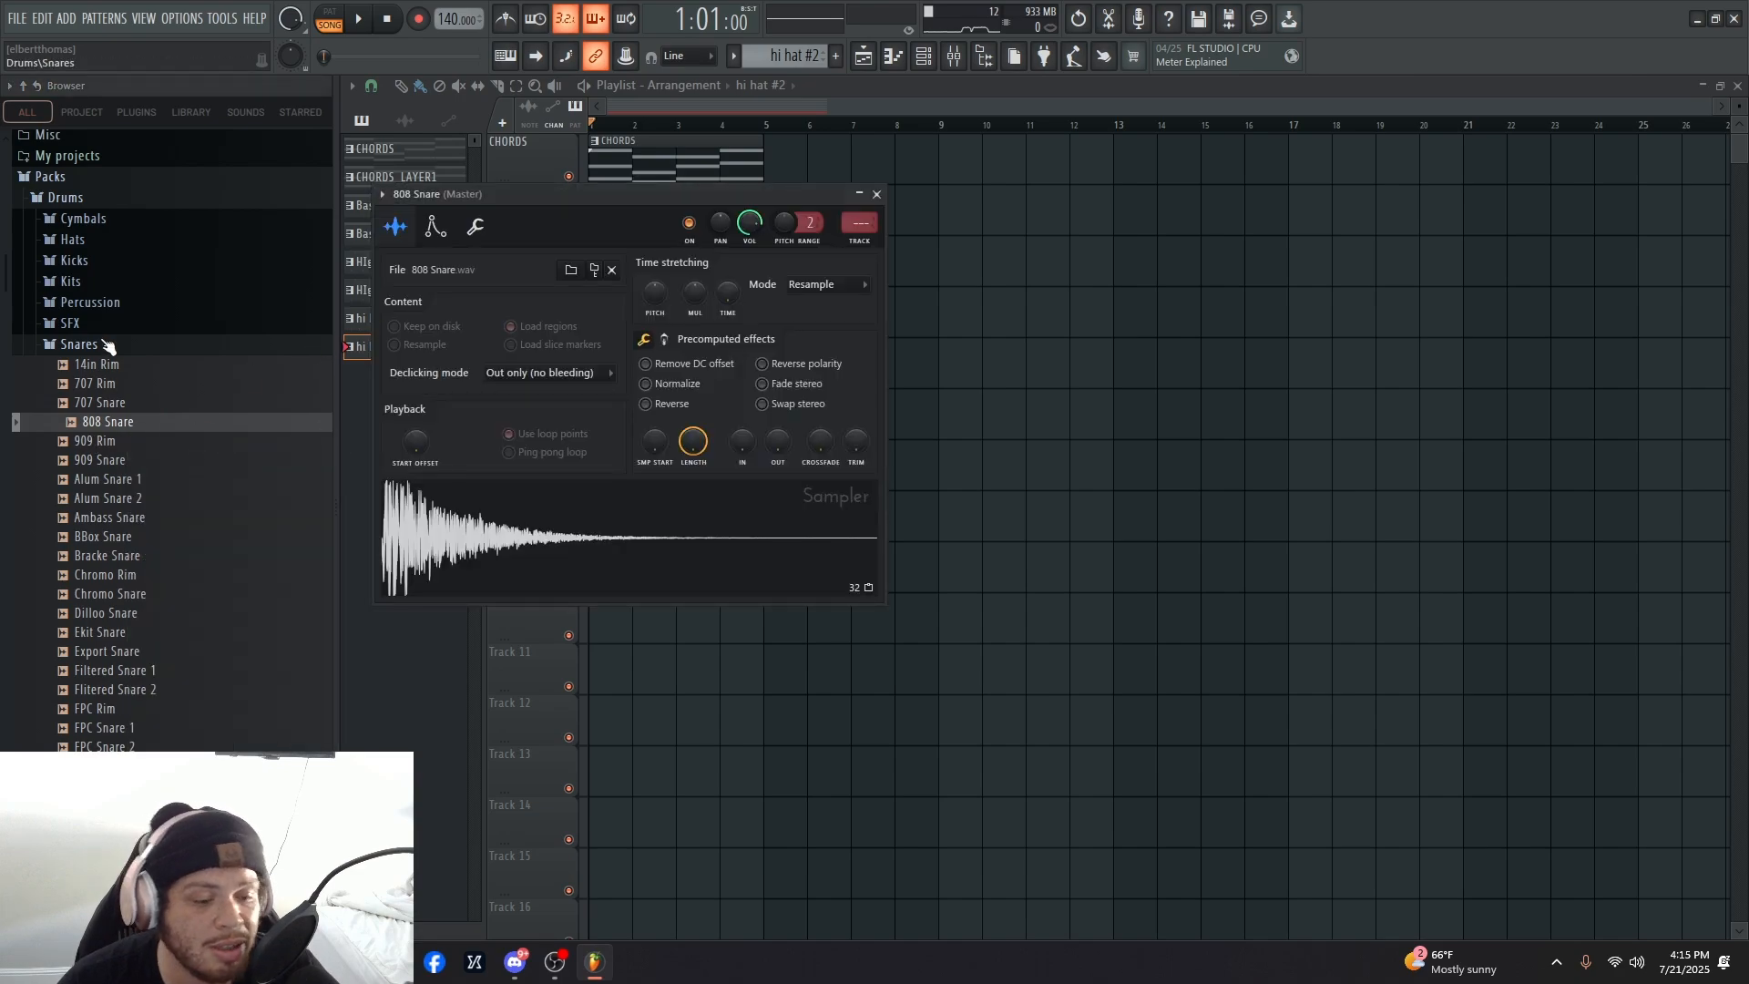
- Switch from the Snares to the Kicks folder and audition the 808, Alma, 909, 707 and 22in kicks
click(80, 344)
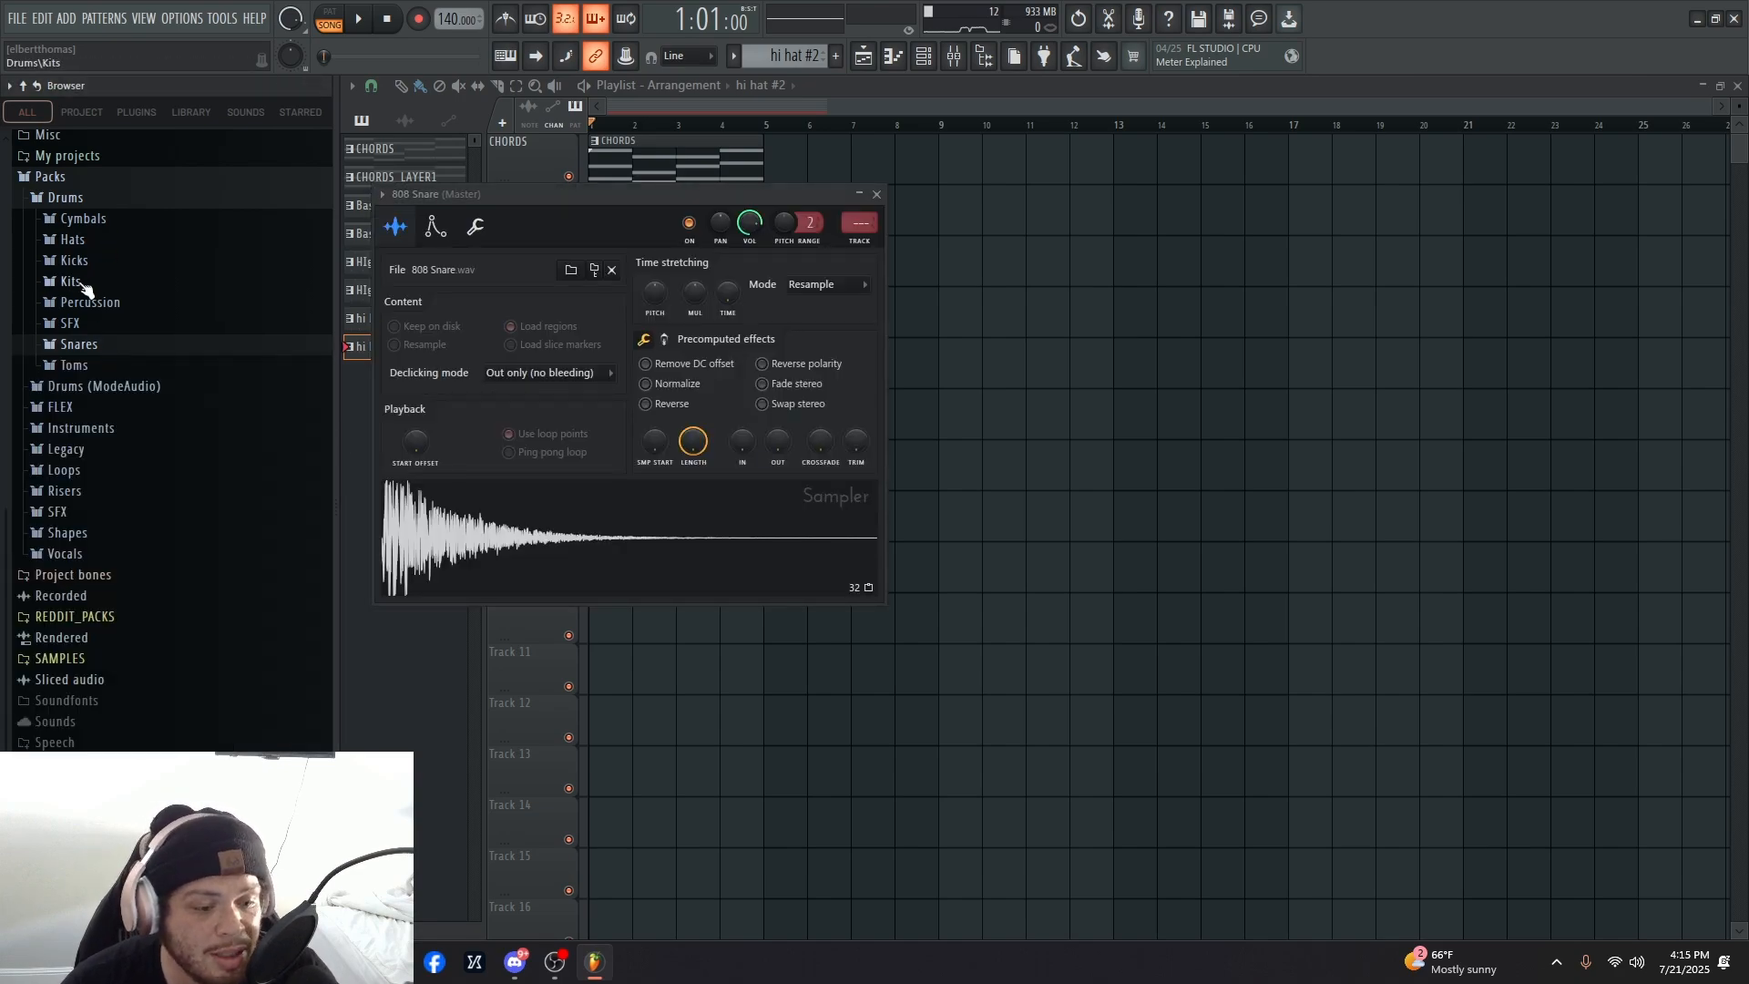
click(91, 262)
click(93, 323)
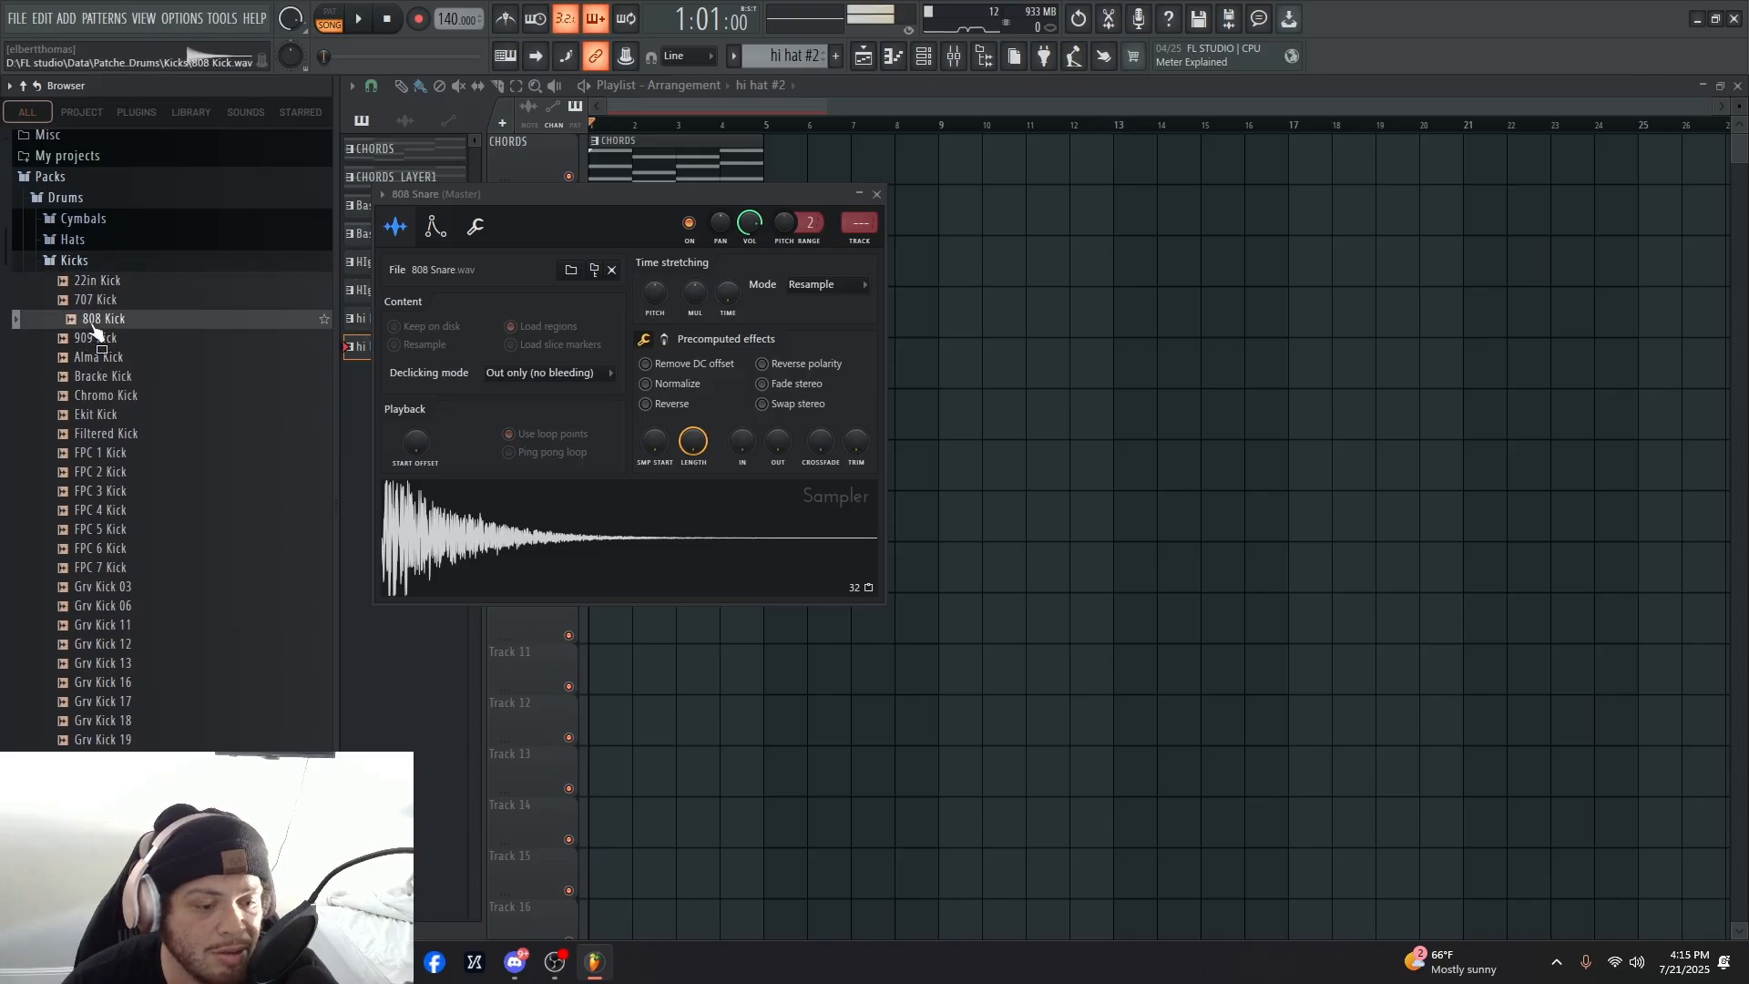
click(94, 359)
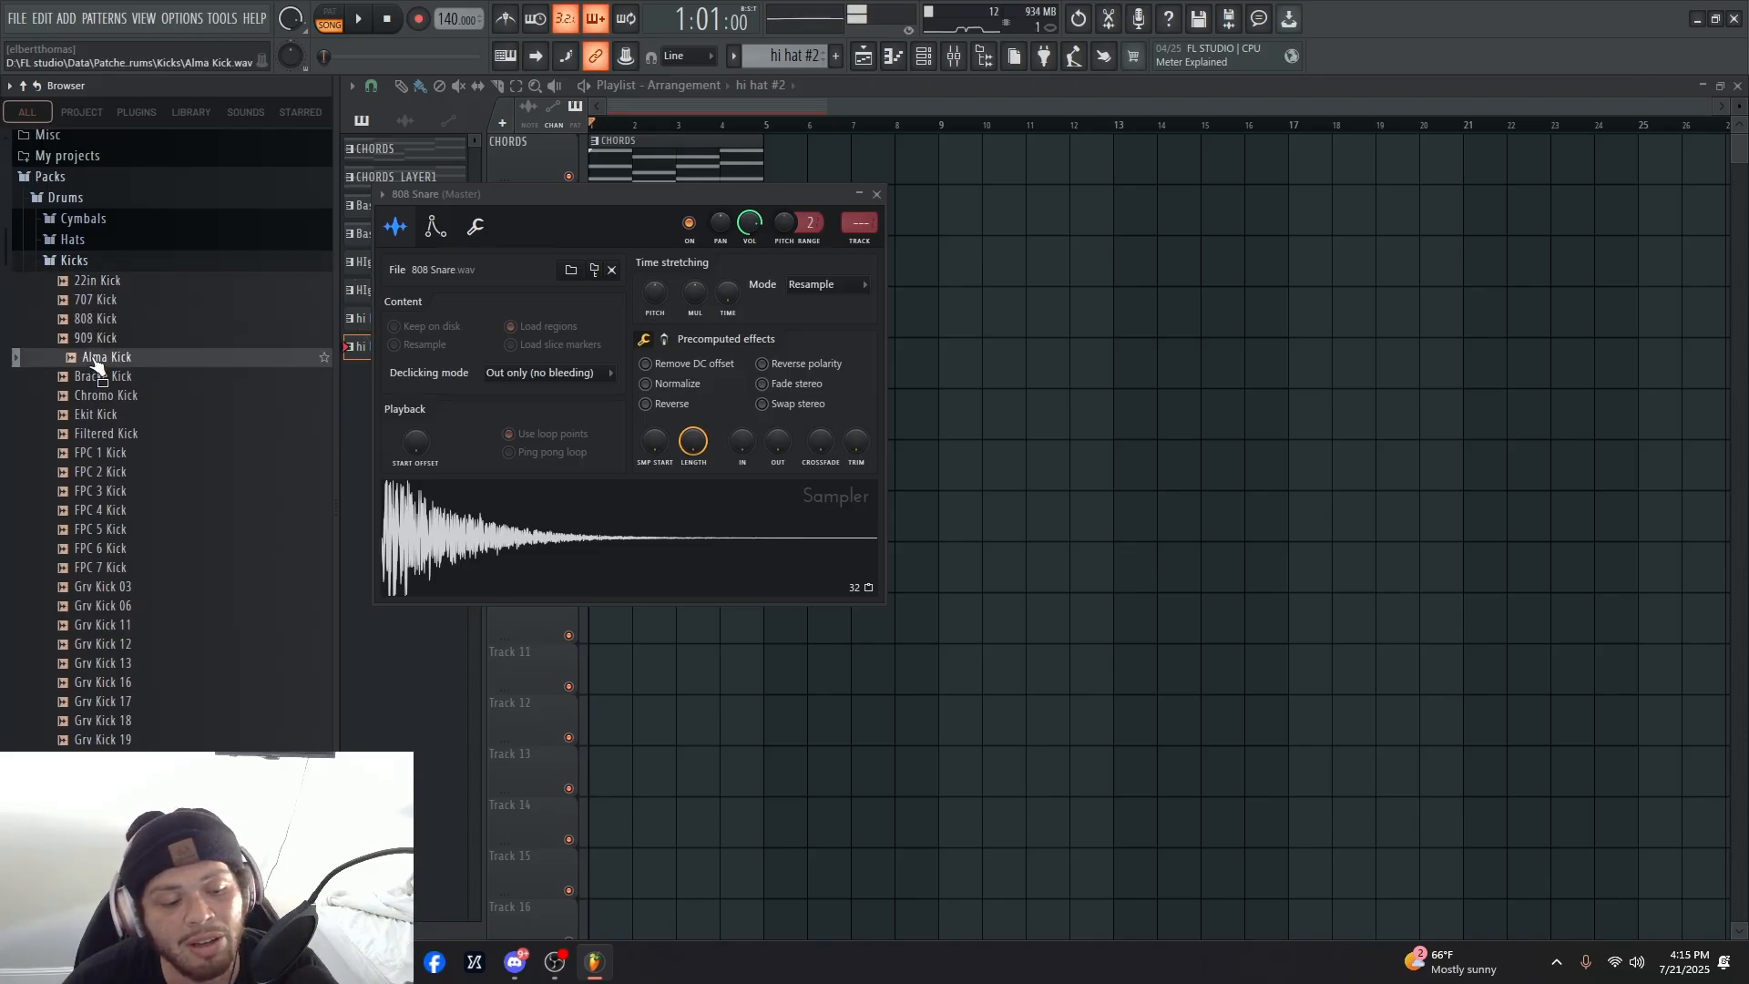
click(107, 340)
click(106, 320)
click(103, 299)
click(106, 276)
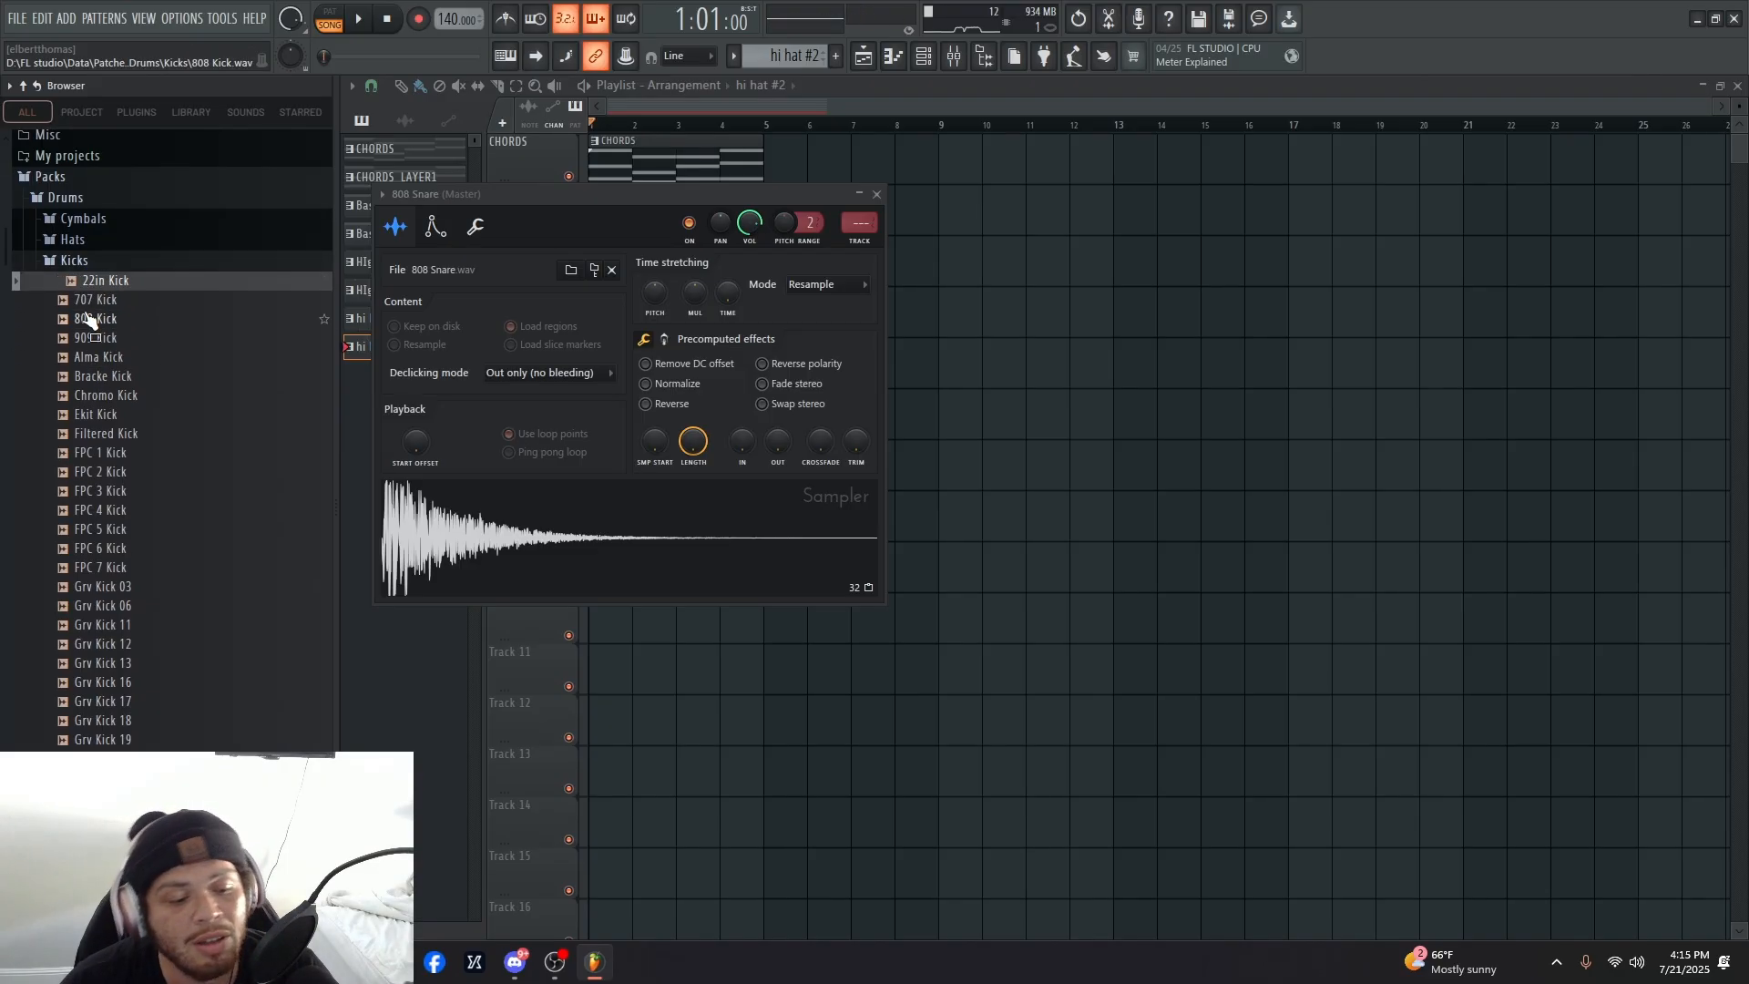
click(89, 319)
- Audition the FPC 1 to FPC 7 kicks along with Ekit Kick and Filtered Kick
click(111, 512)
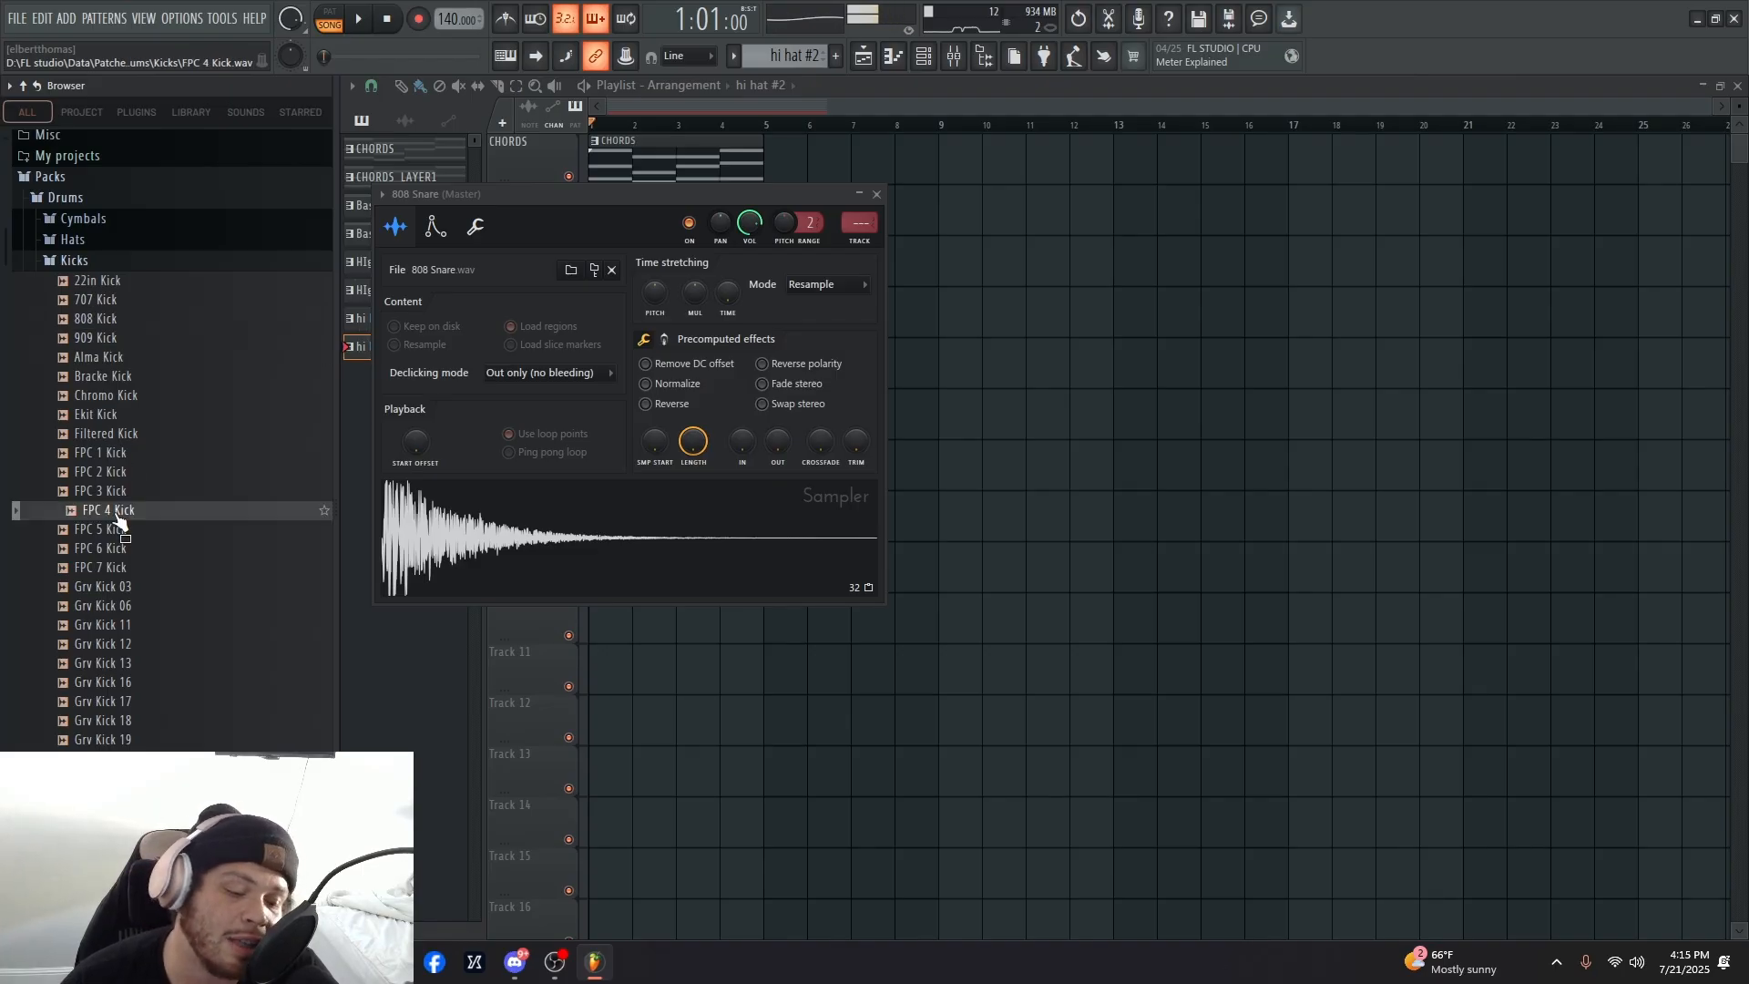
click(105, 549)
click(151, 514)
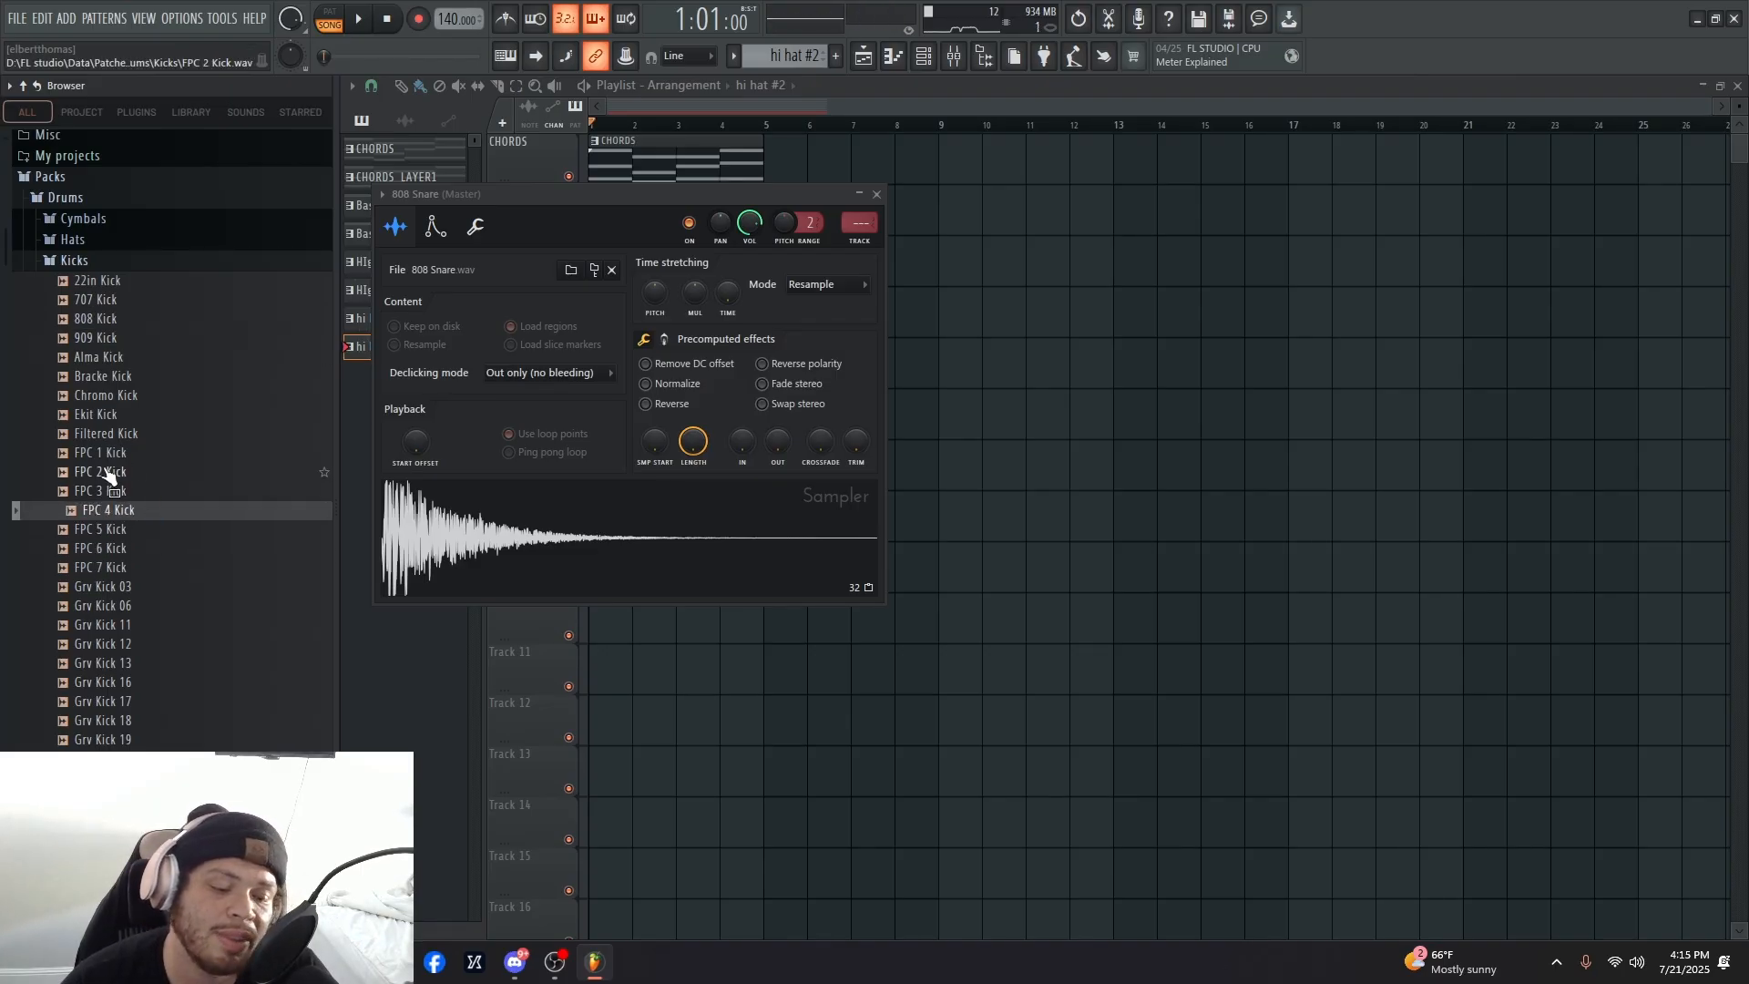
click(109, 493)
click(111, 473)
click(113, 453)
click(119, 417)
click(119, 434)
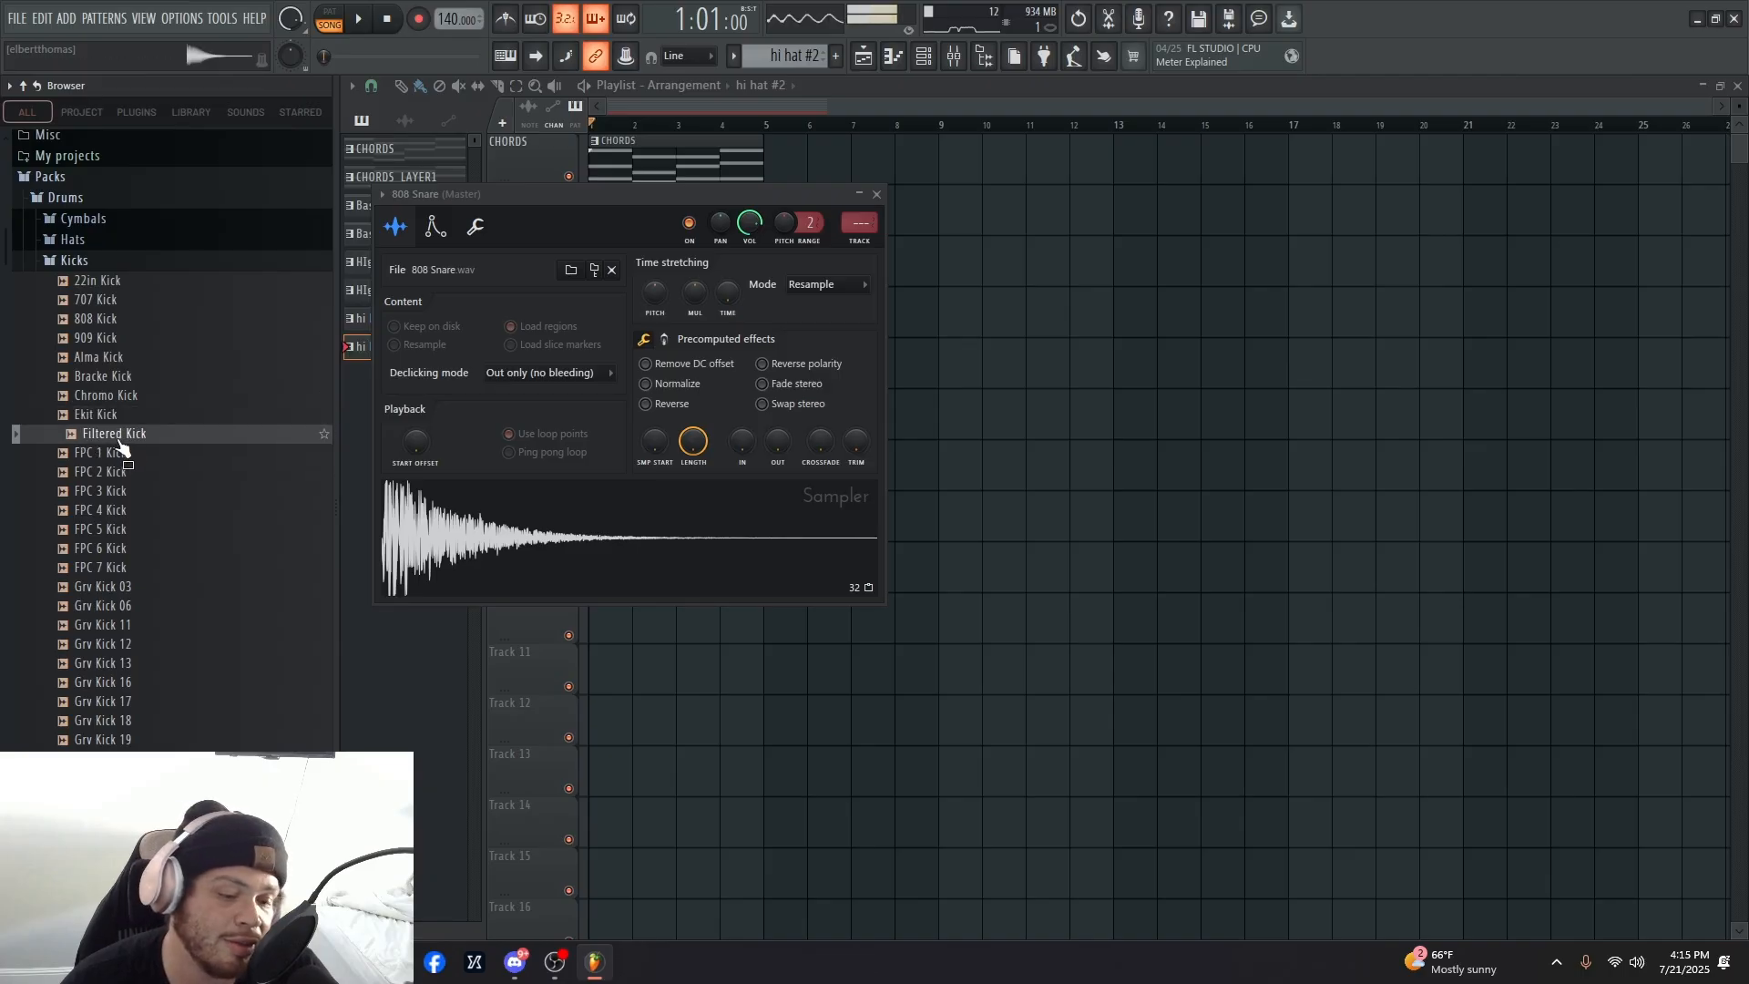
click(119, 452)
click(120, 472)
click(120, 491)
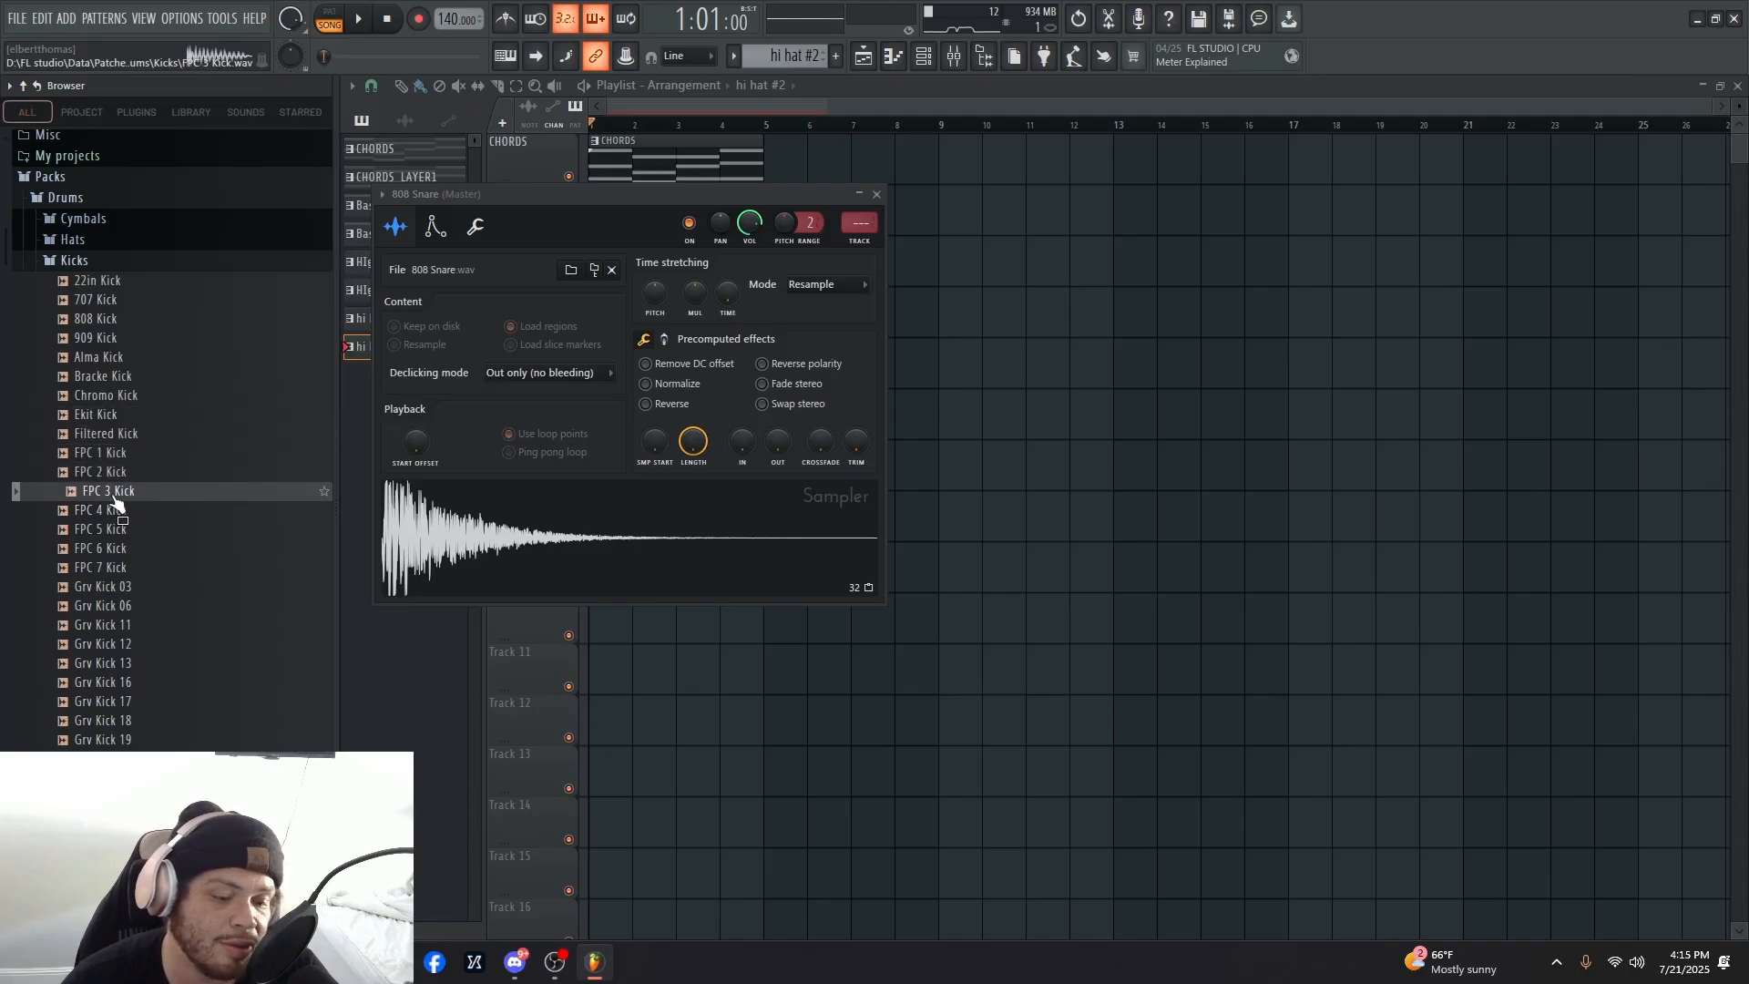
click(108, 516)
click(109, 529)
click(109, 548)
click(109, 567)
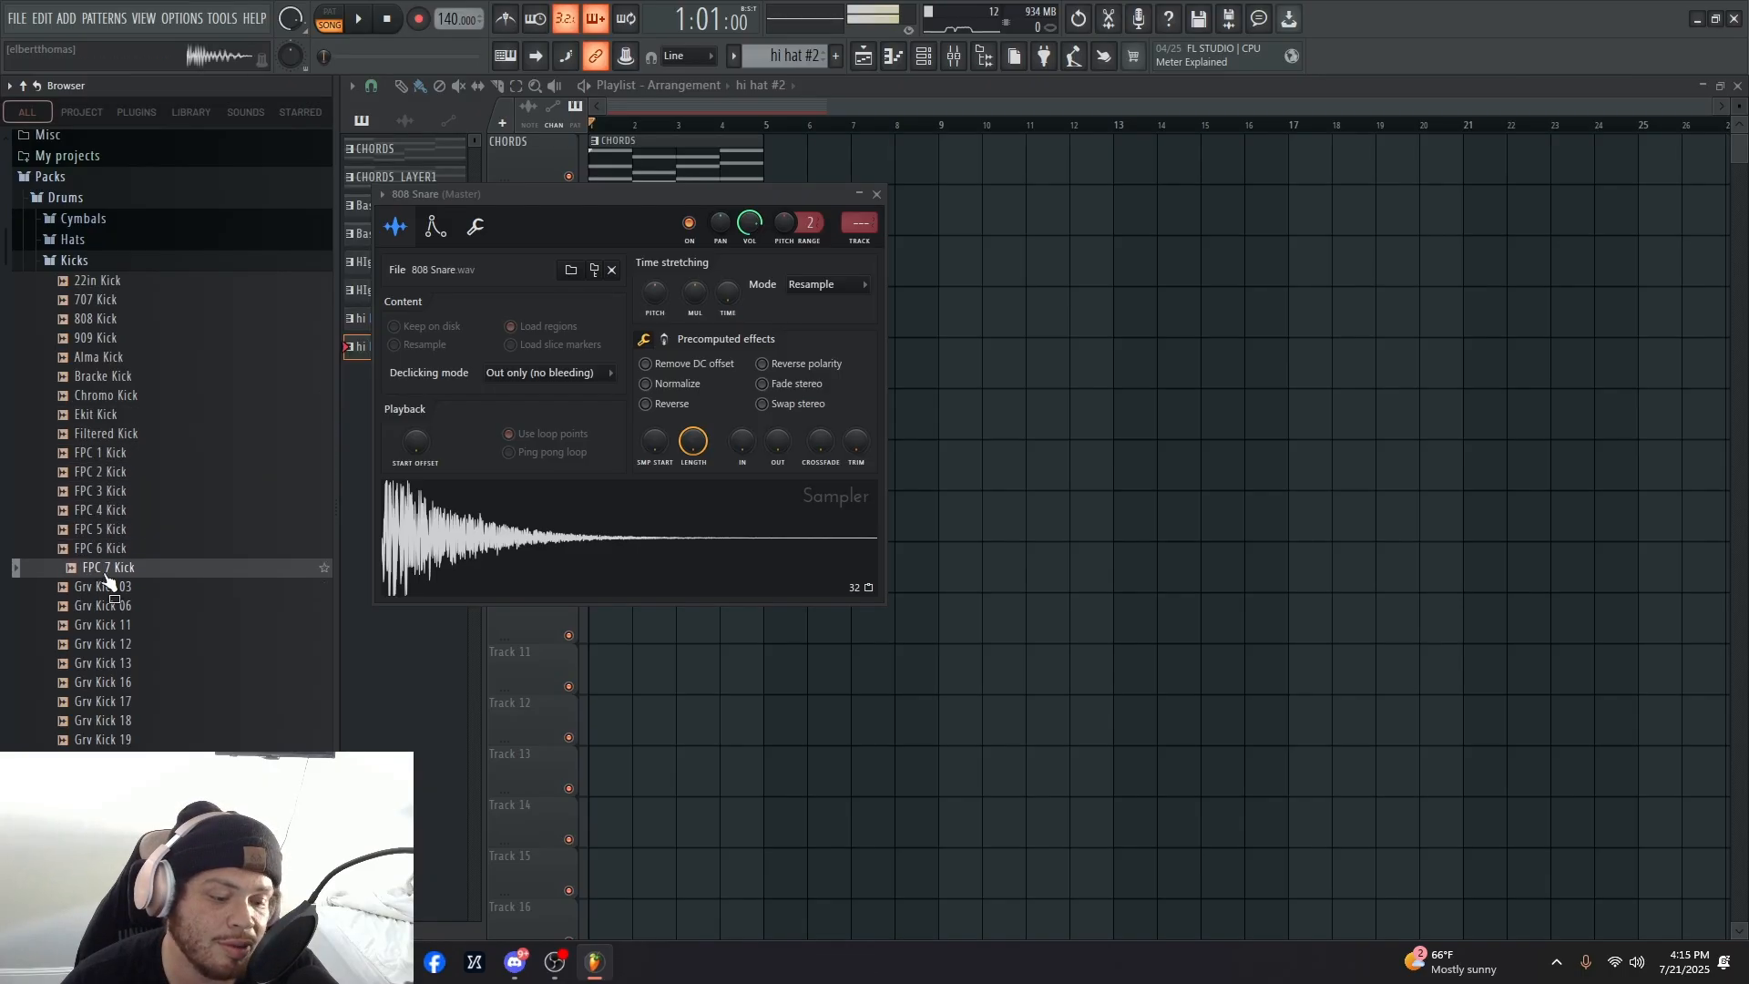
- Audition the Grv kicks from Grv Kick 03 to Grv Kick 13 and settle on Grv Kick 12
click(109, 586)
click(109, 606)
click(109, 624)
click(110, 644)
click(109, 625)
click(109, 605)
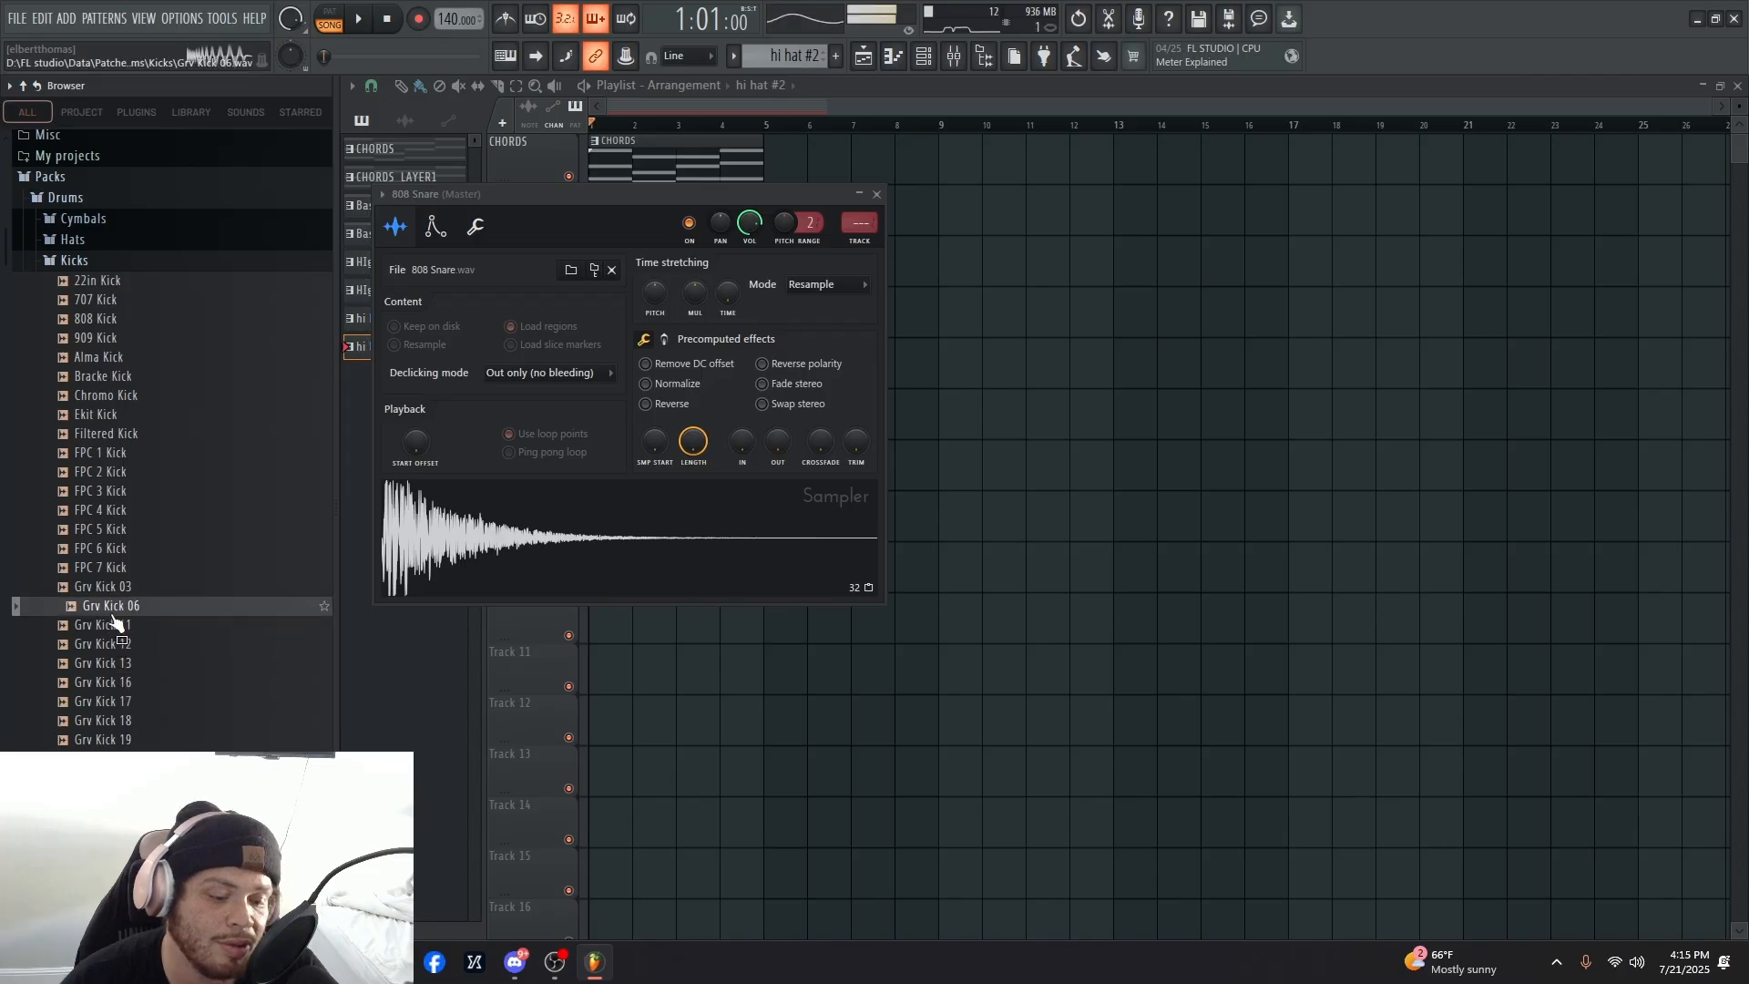
scroll(114, 620, down, 4)
key(Down)
key(Down)
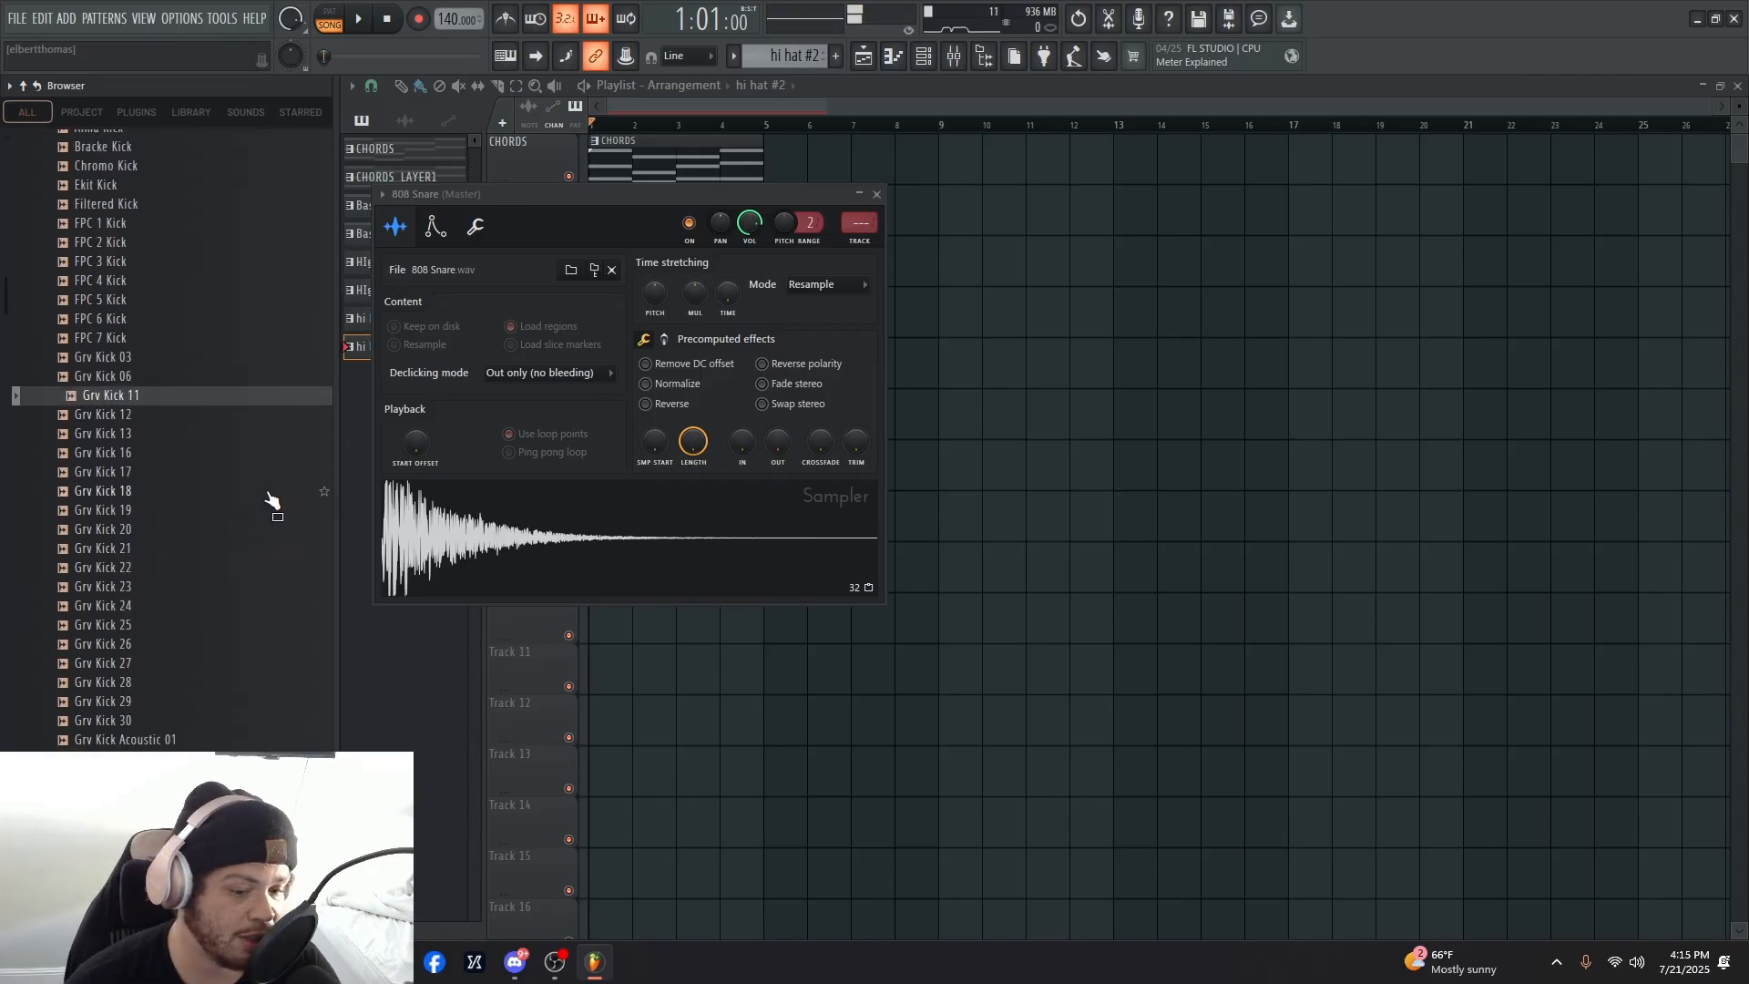
key(Down)
key(Up)
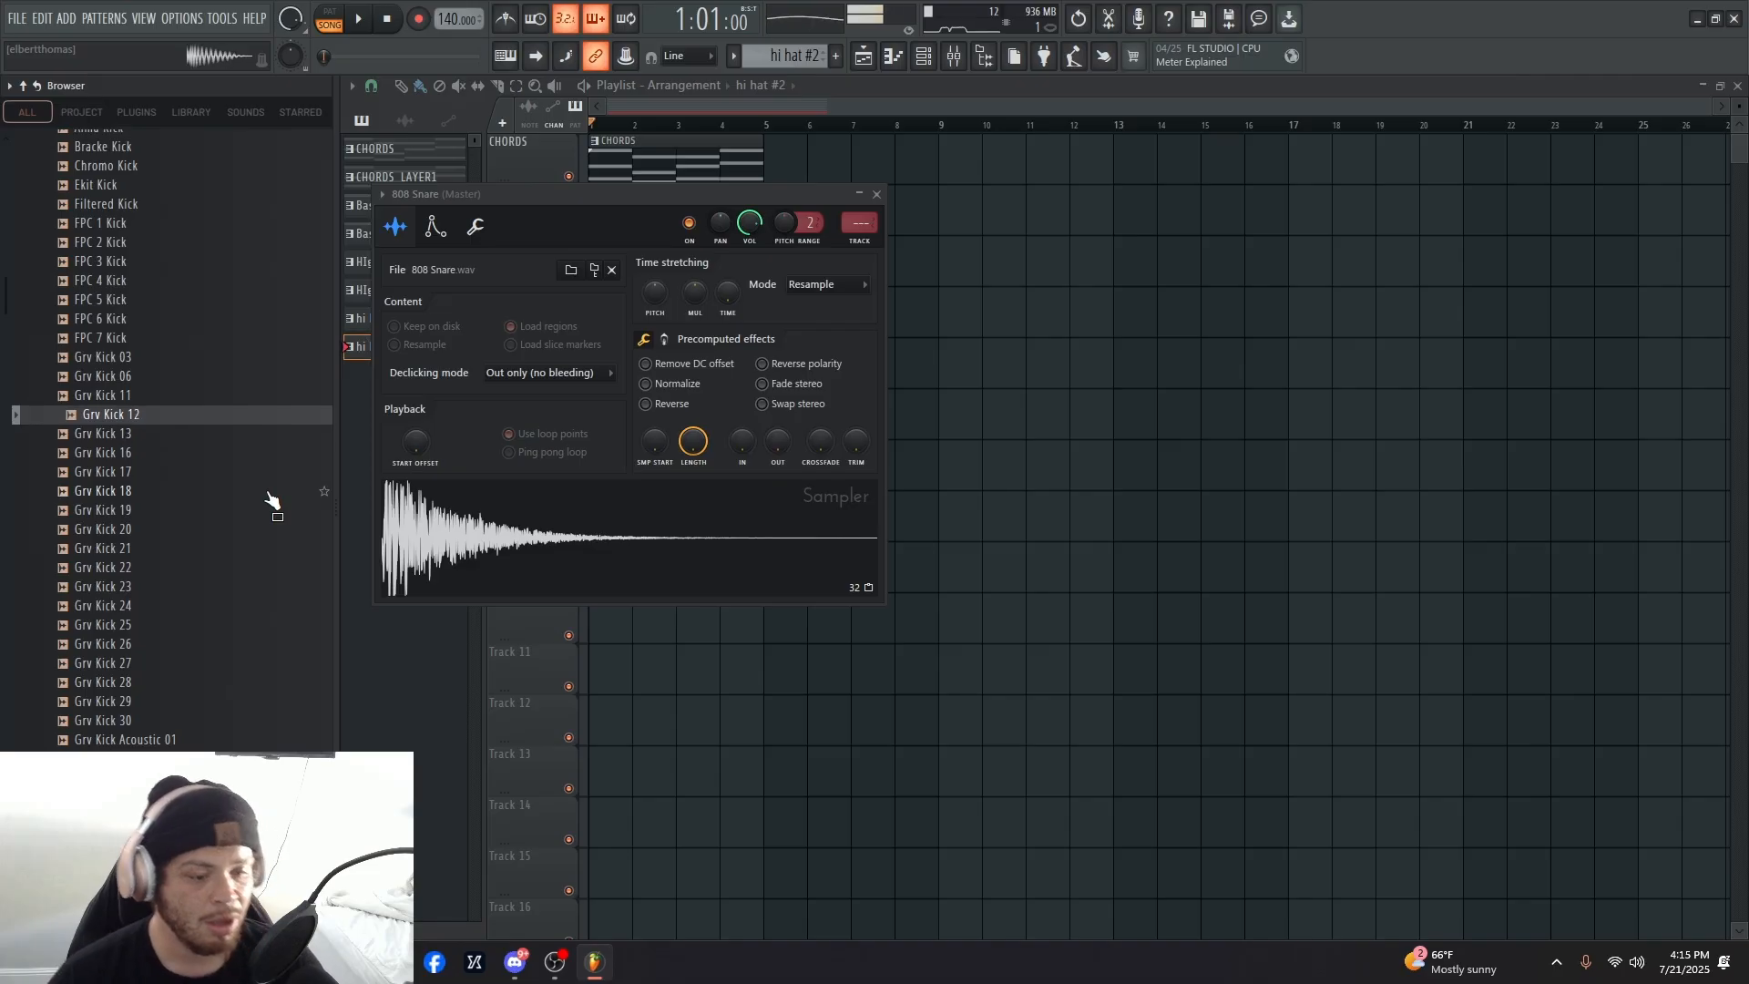
key(Down)
key(Up)
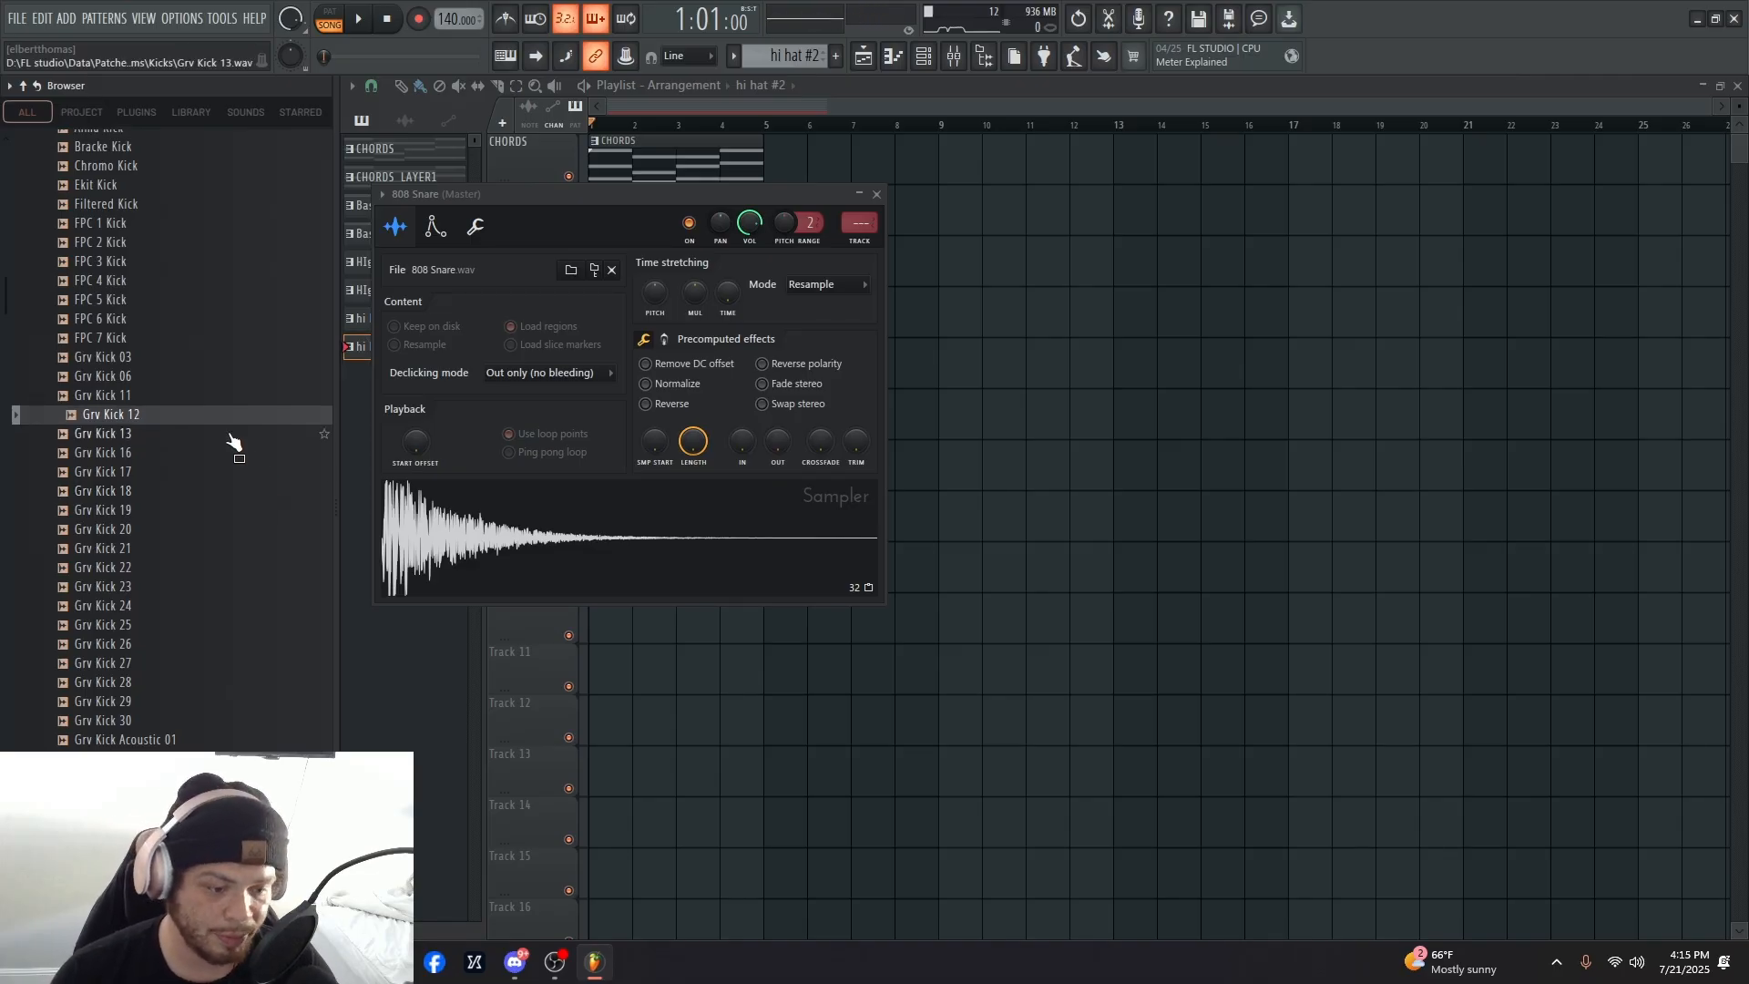
- Load Grv Kick 12 into a new channel and close both the kick and snare sampler windows
right_click(109, 415)
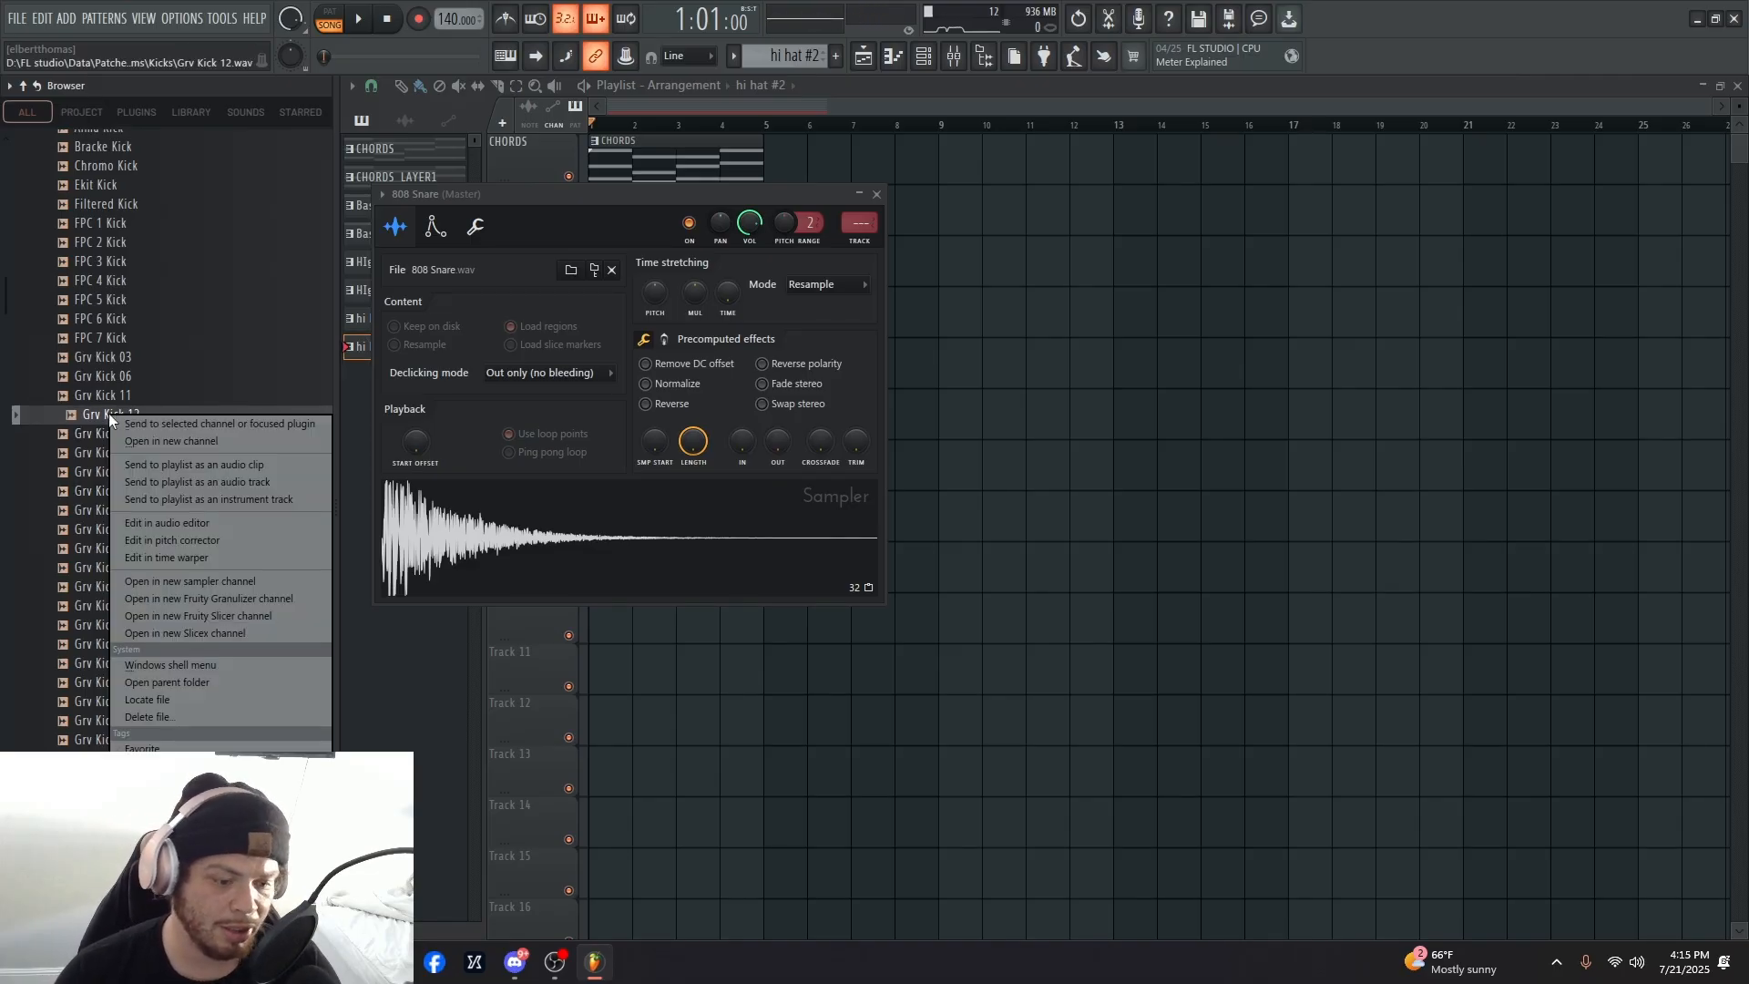
click(226, 441)
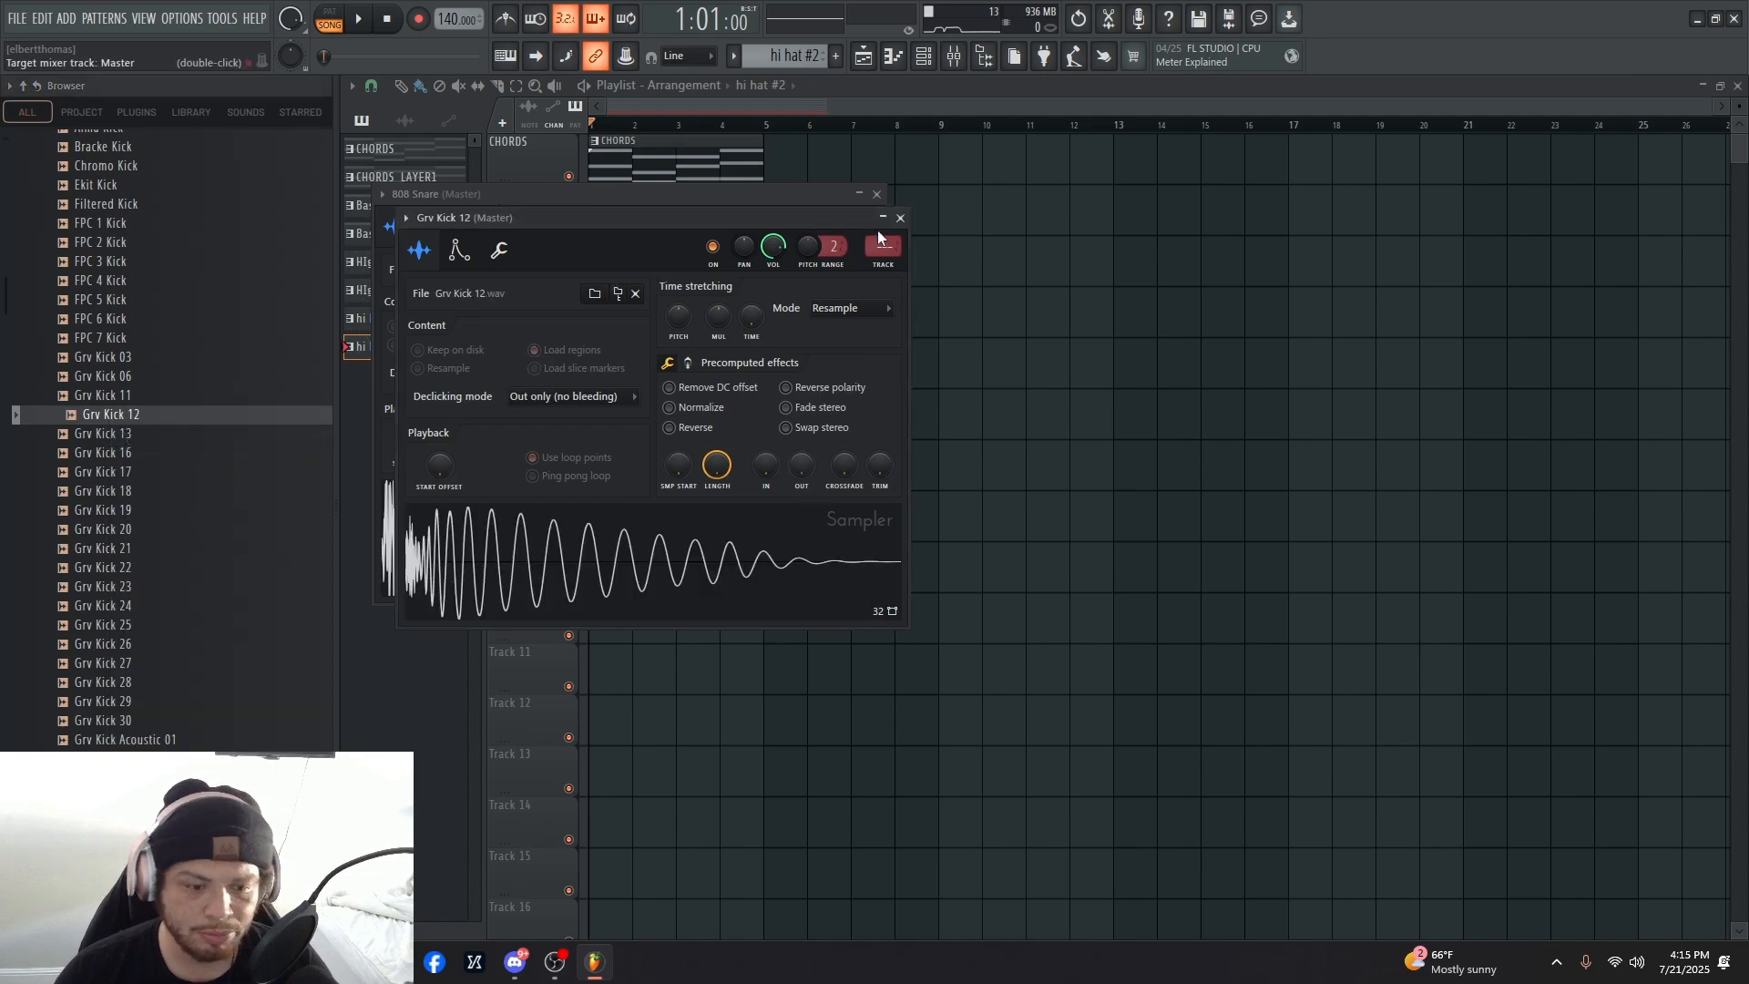
click(900, 218)
click(877, 194)
- Show the channel rack and move the Grv Kick 12 channel up one place, above 808 Snare
click(930, 62)
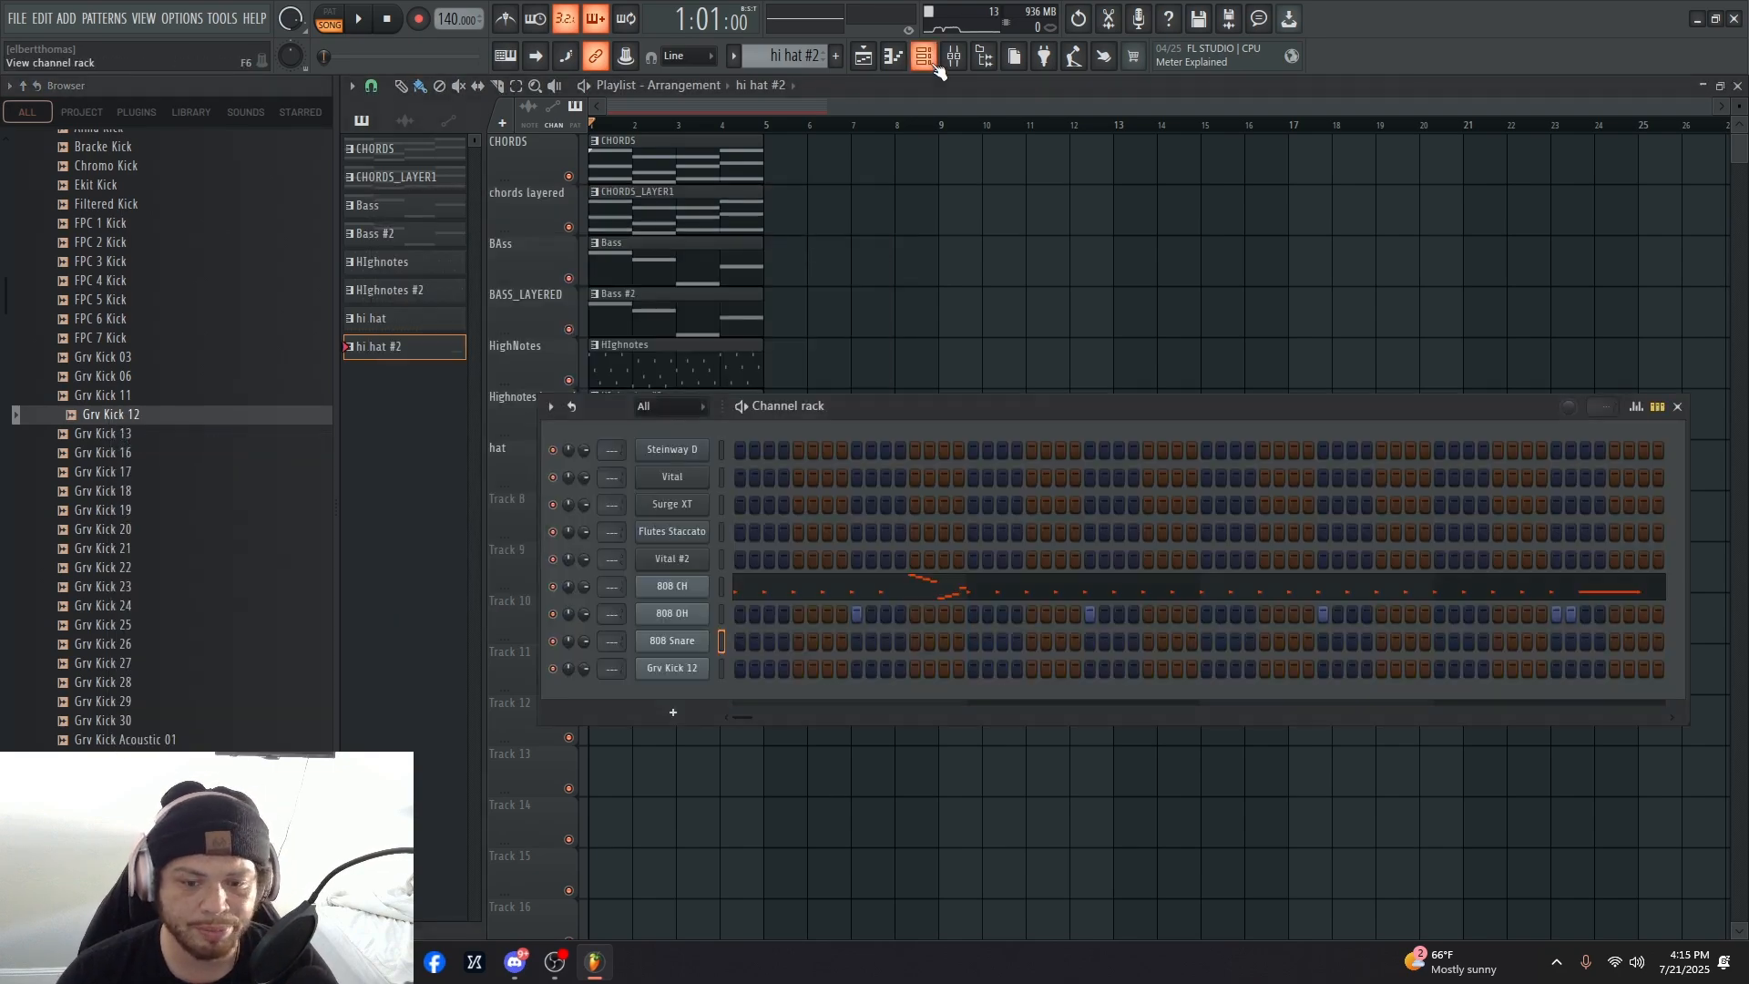
click(722, 668)
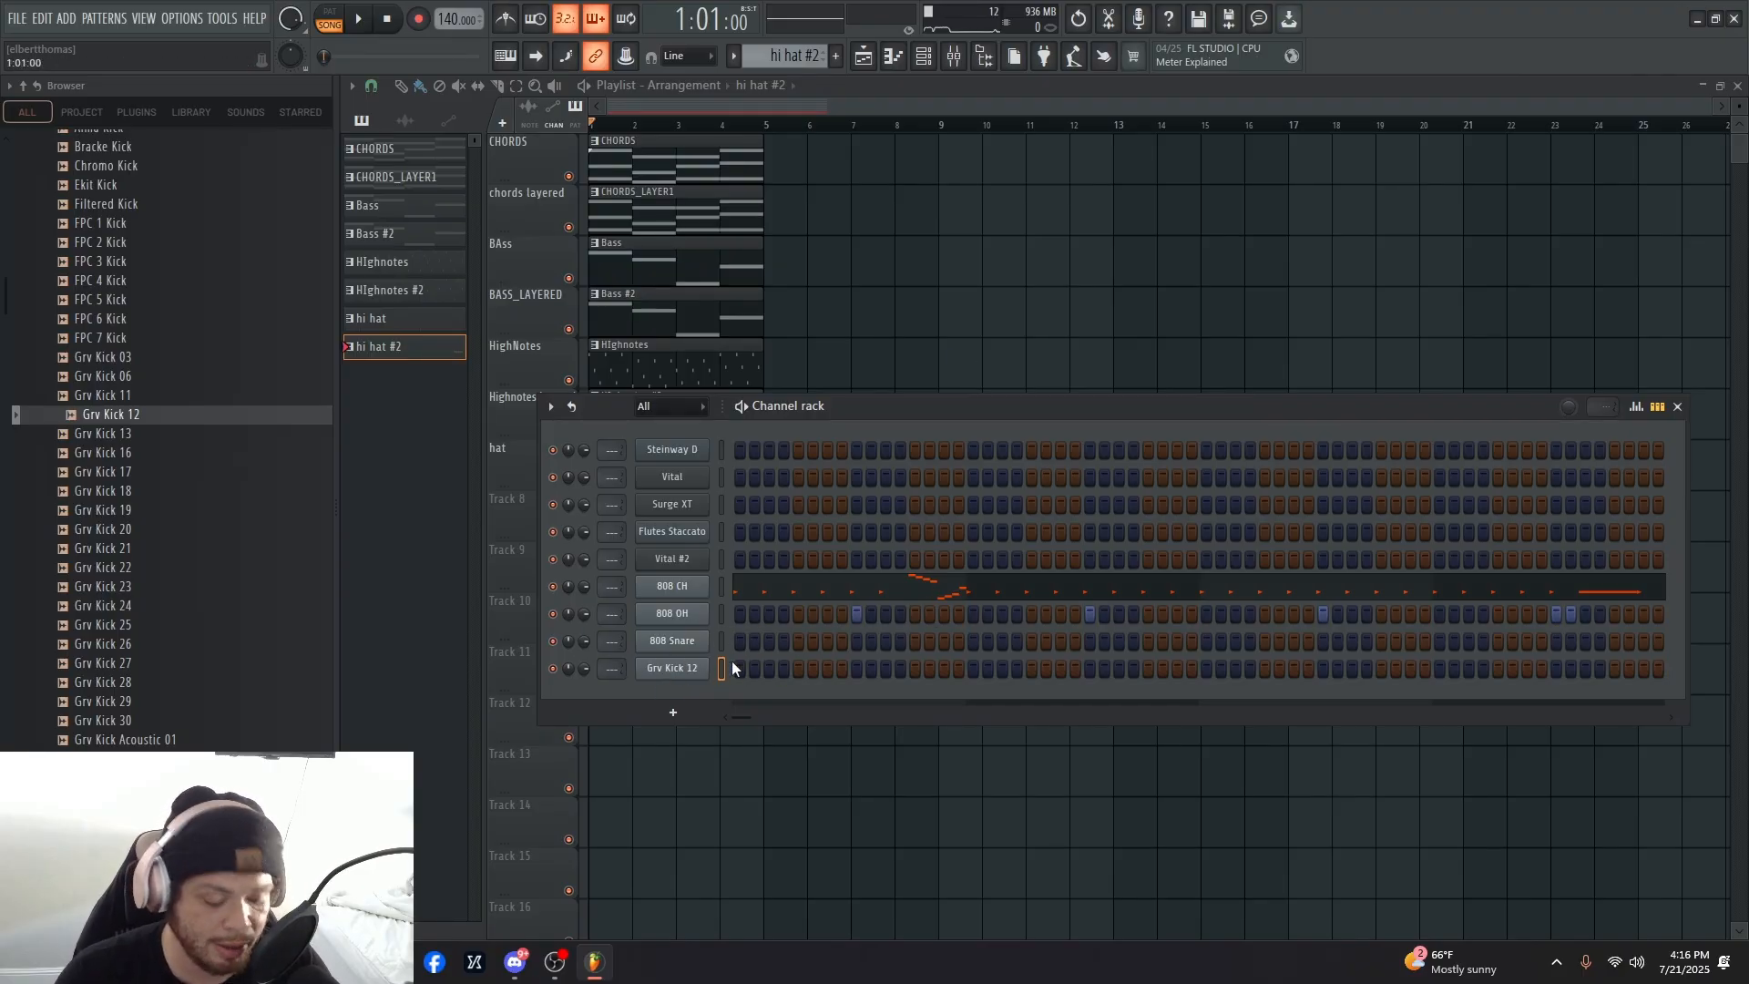
key(alt+Up)
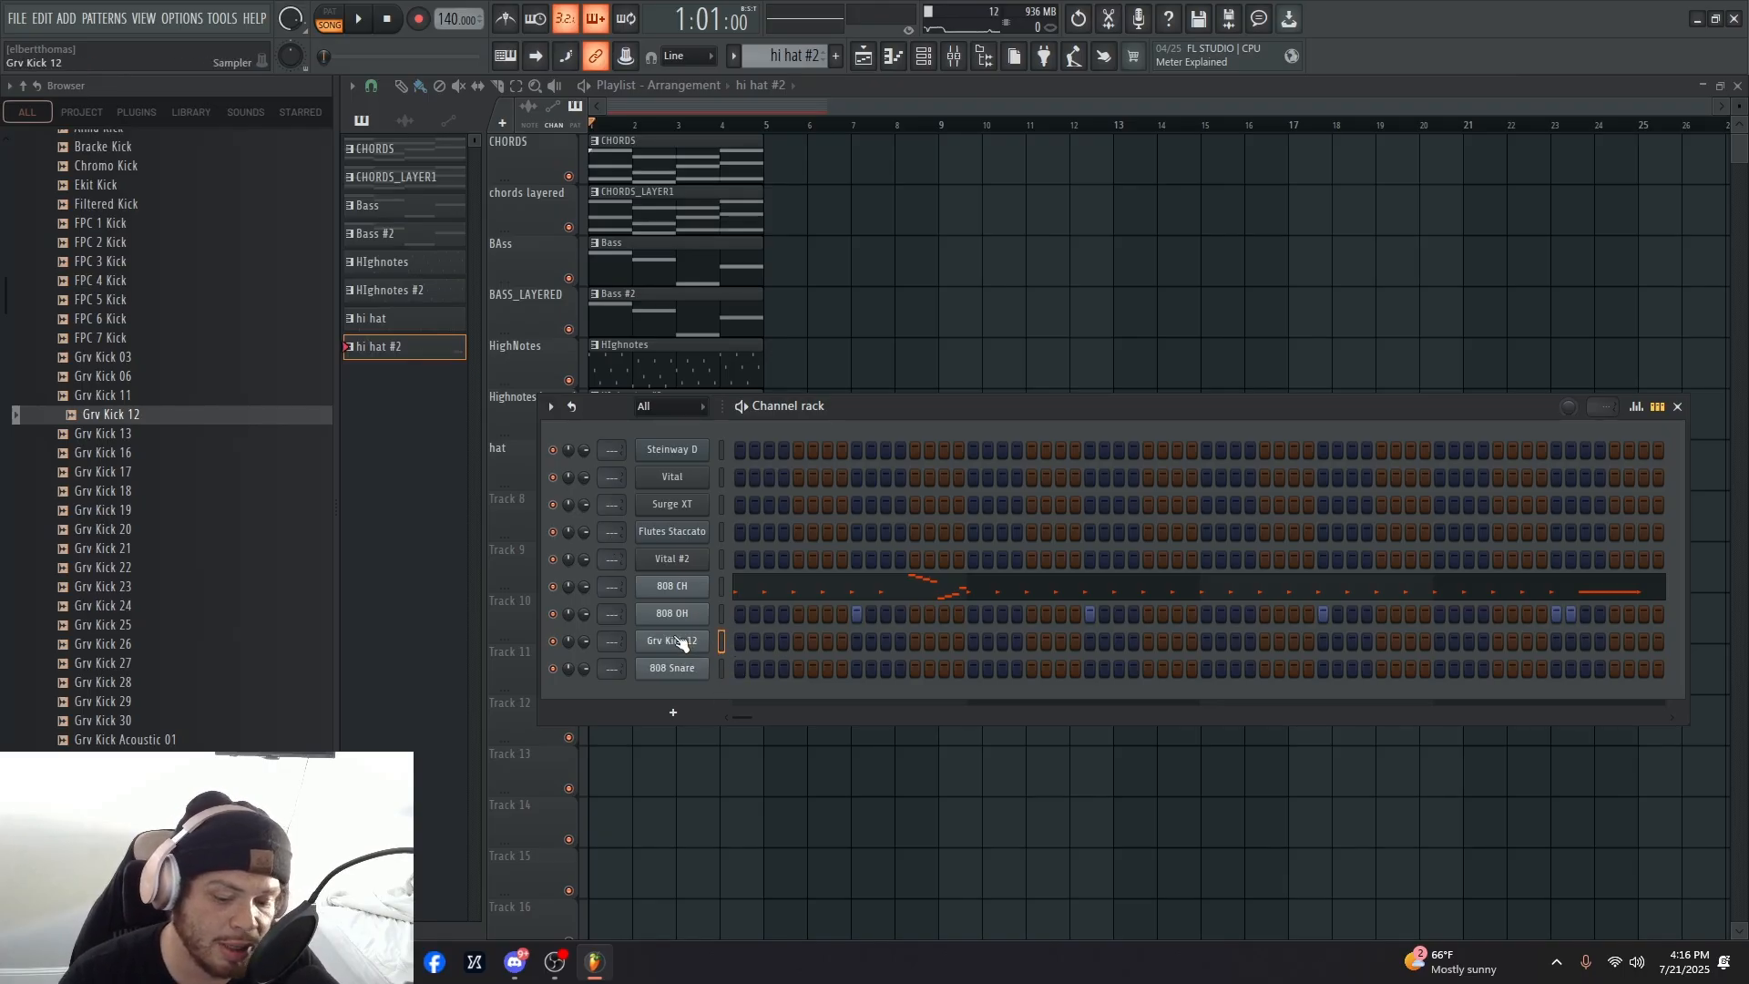
- Move the Grv Kick 12 channel to the top of the channel rack and back down to just above 808 Snare
key(alt+Up)
key(alt+Up)
key(alt+Up)
key(alt+Up)
key(alt+Up)
key(alt+Up)
key(alt+Up)
key(alt+Down)
key(alt+Down)
key(alt+Down)
key(alt+Down)
key(alt+Down)
key(alt+Down)
key(alt+Down)
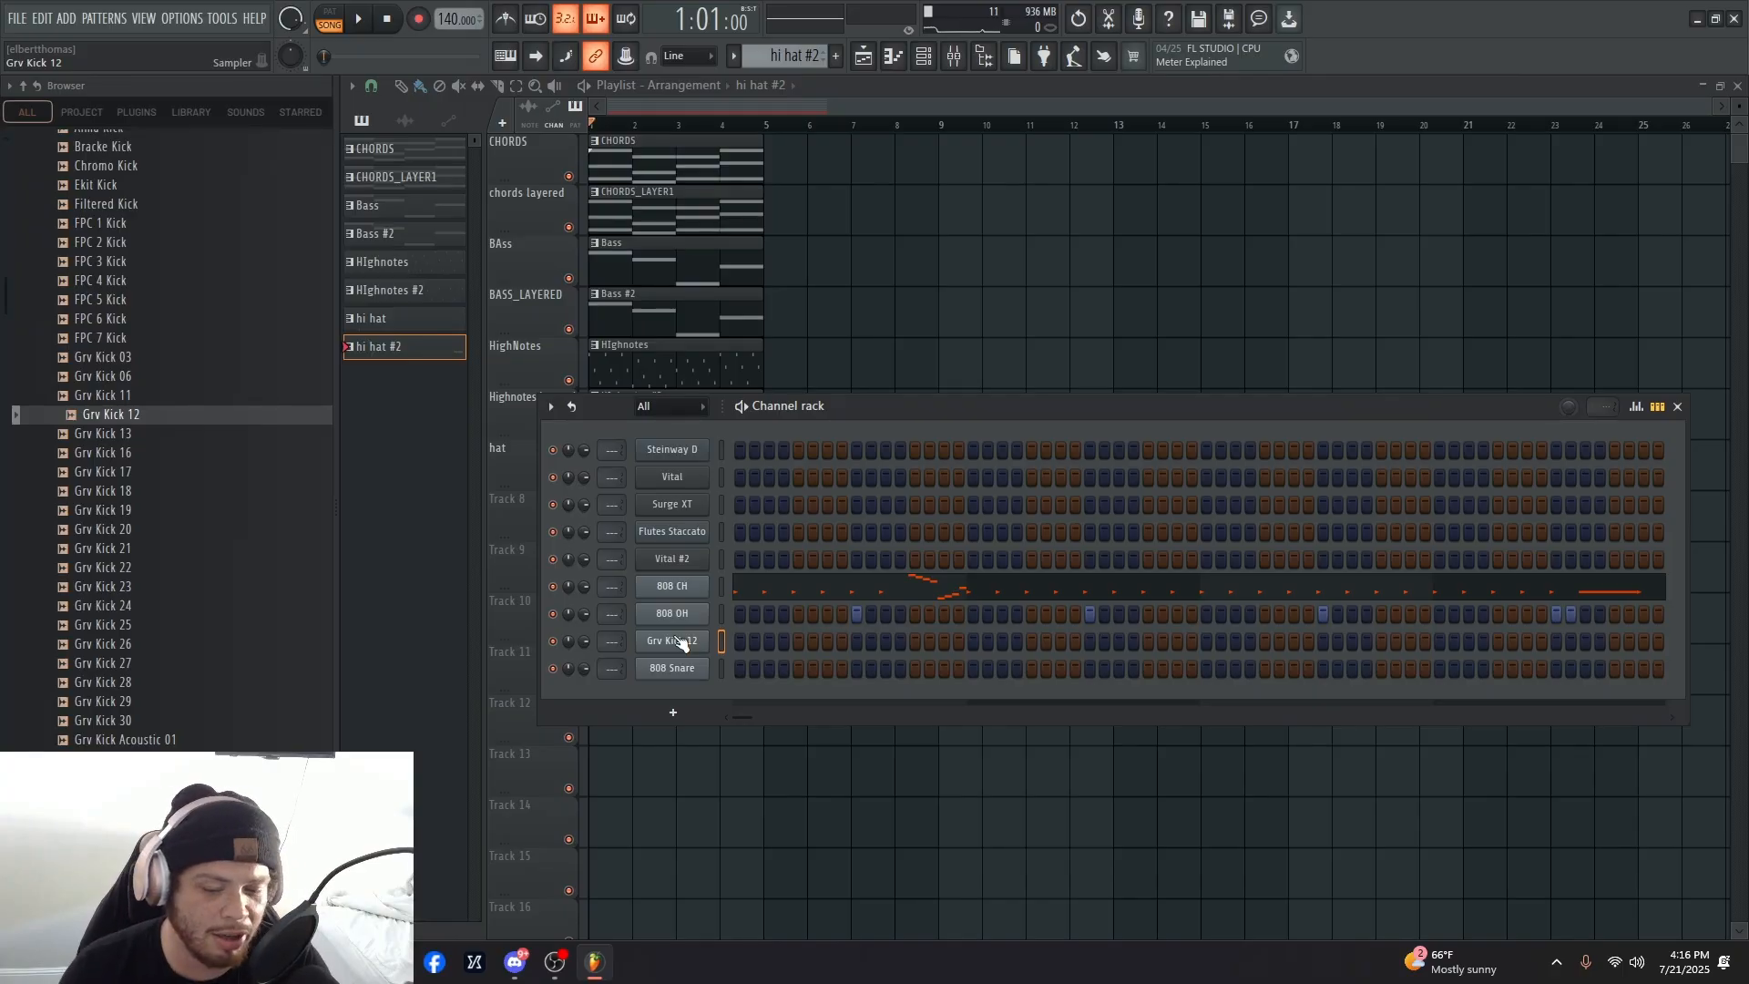
- Create a new pattern named beat and close the channel rack
click(741, 642)
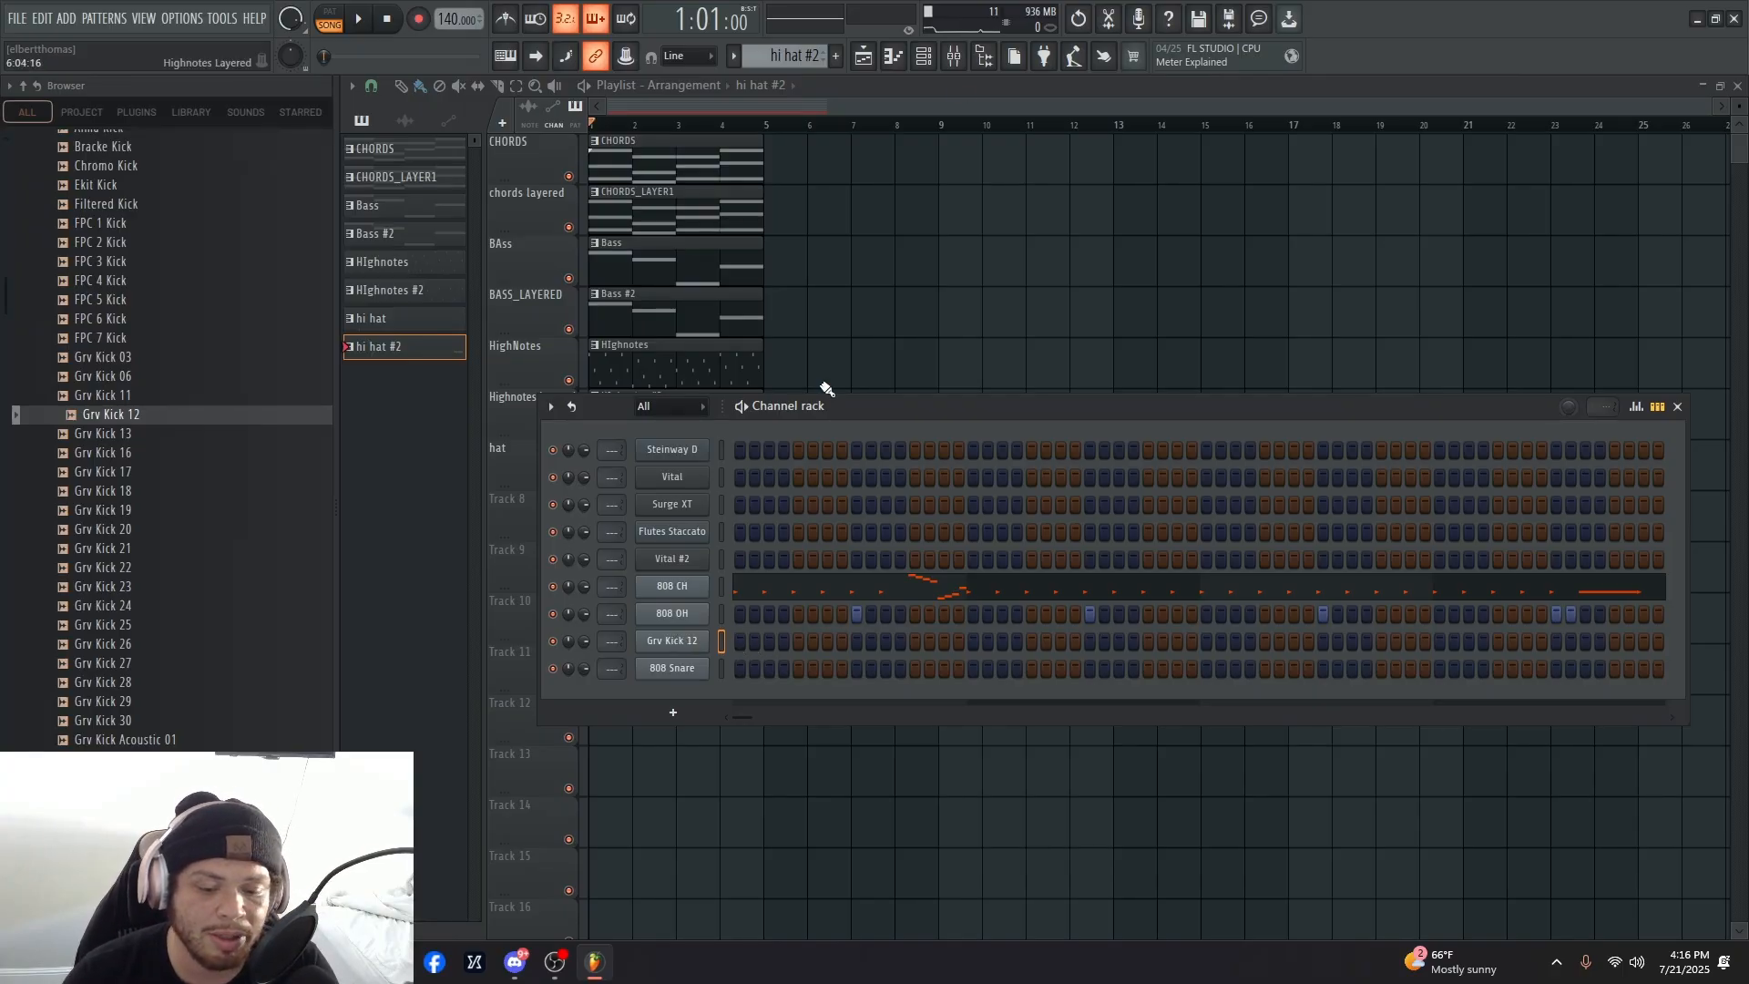
click(836, 56)
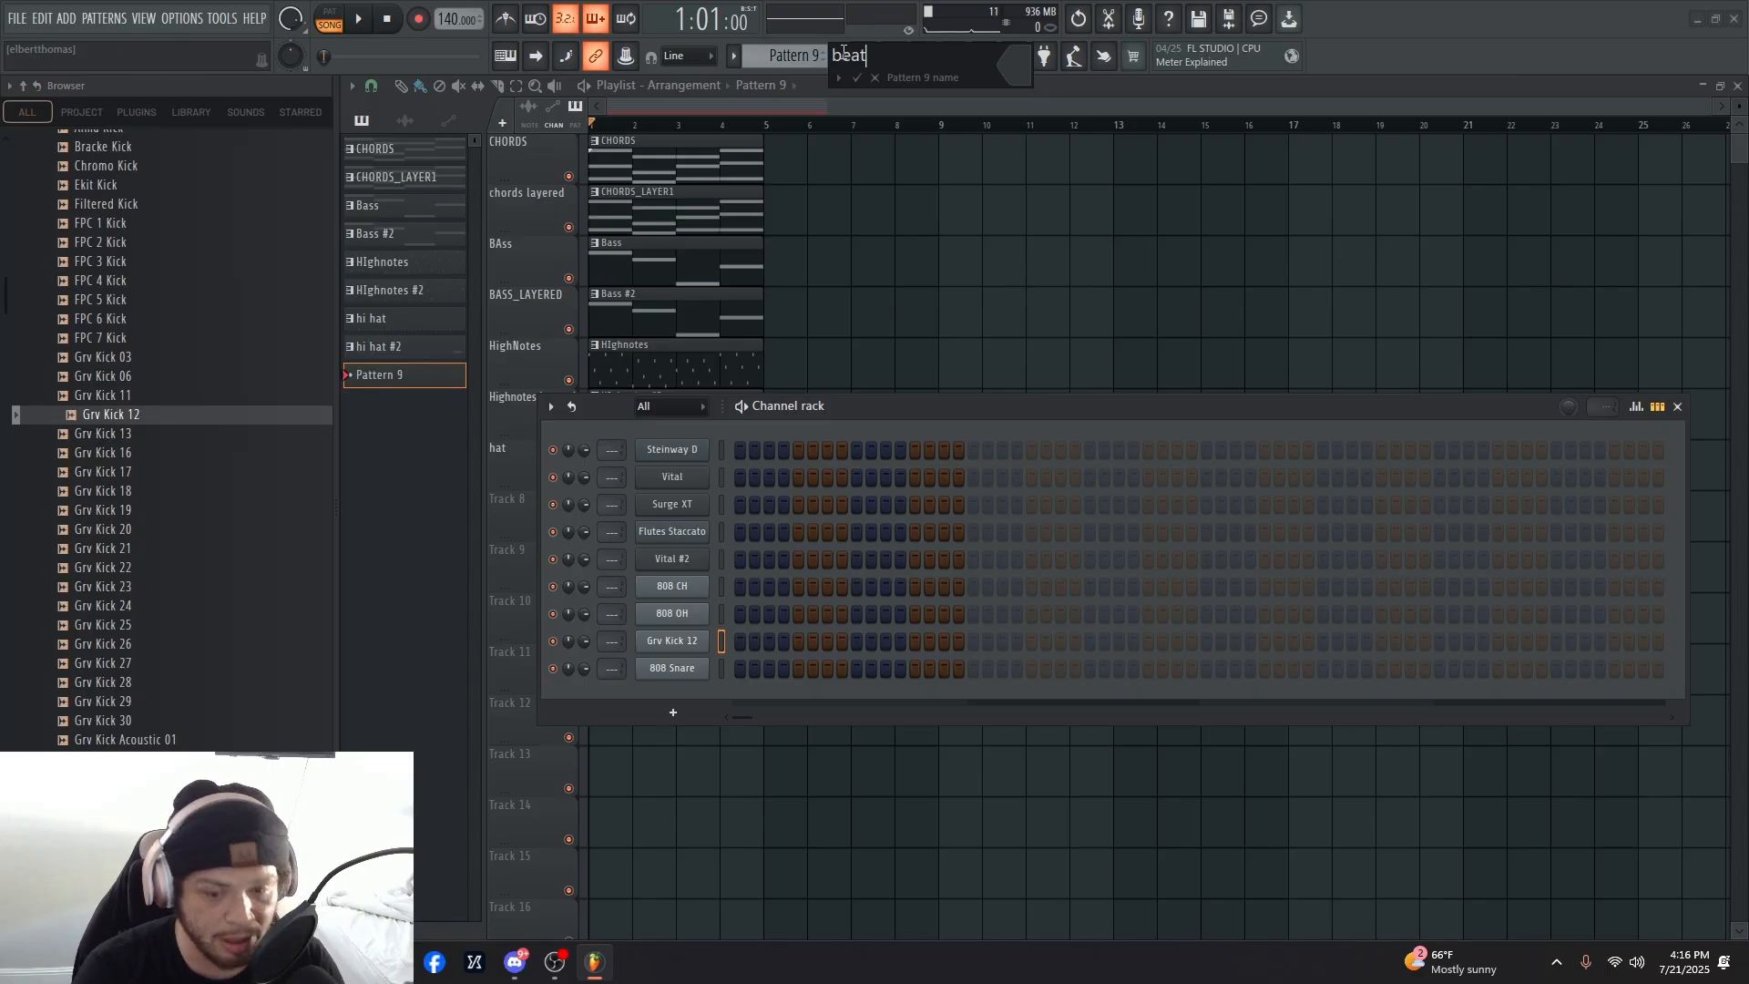
key(Return)
key(F6)
- Place the beat pattern at bar 1 of Track 8 in the playlist and extend its clip to four bars
click(687, 537)
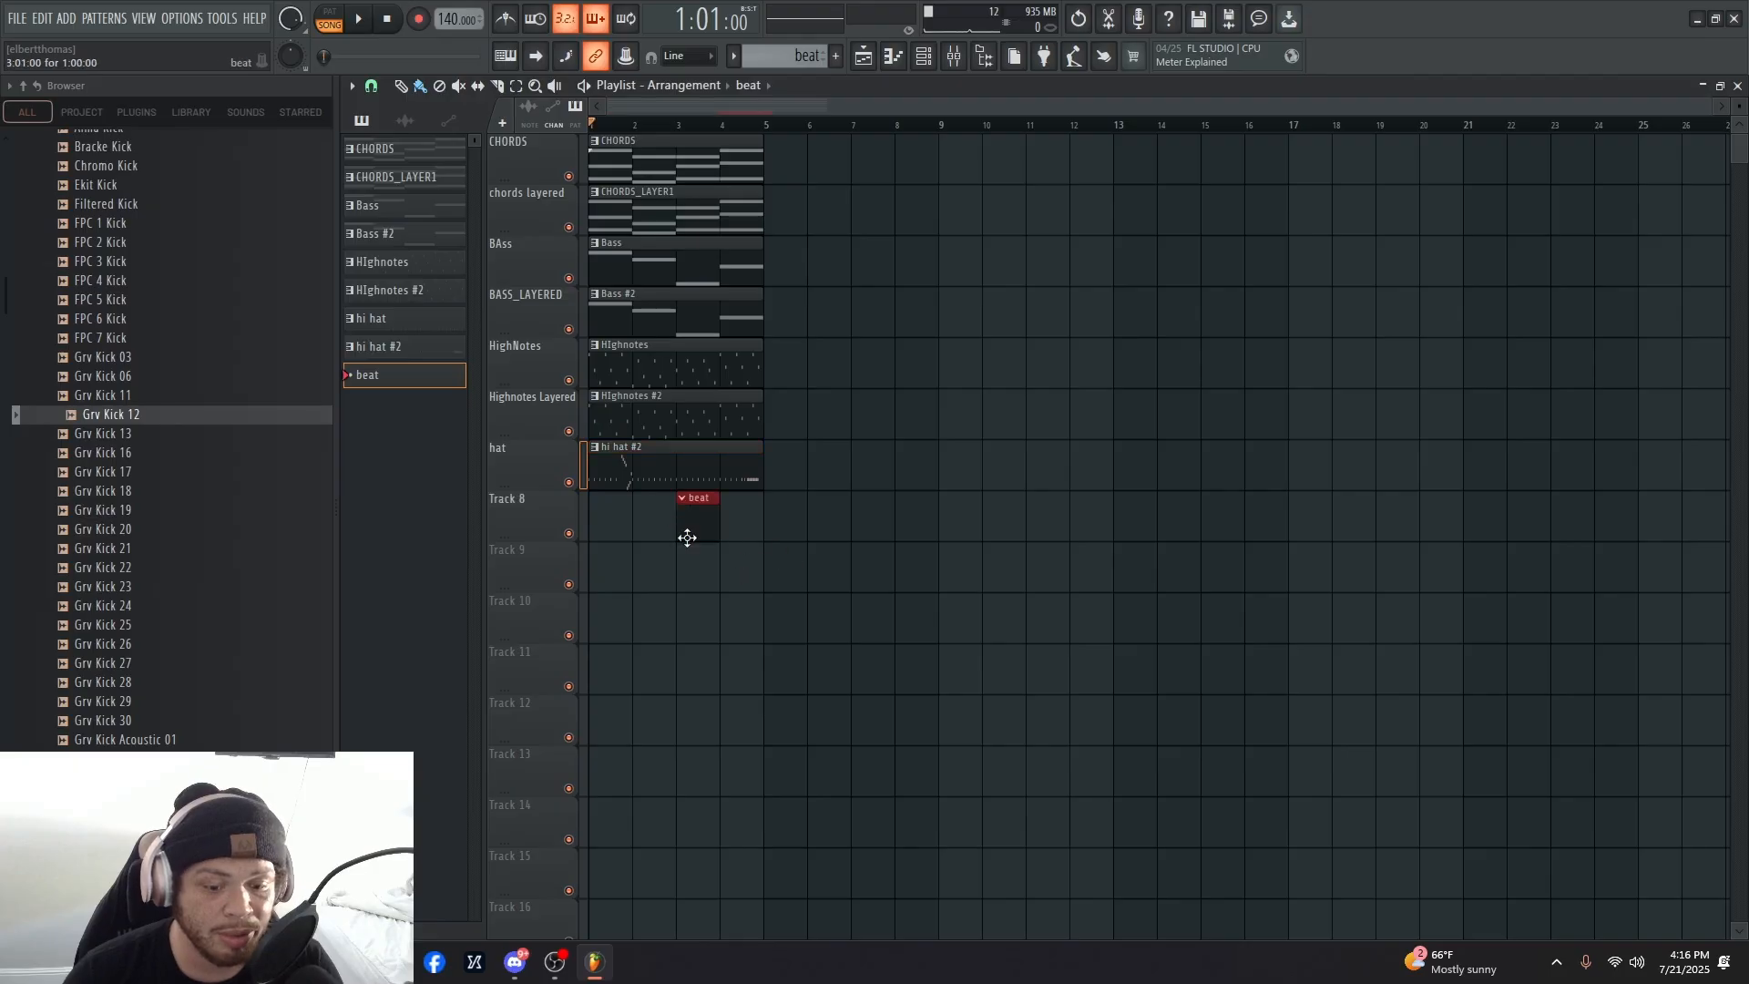
drag(686, 537, 464, 562)
drag(631, 519, 759, 506)
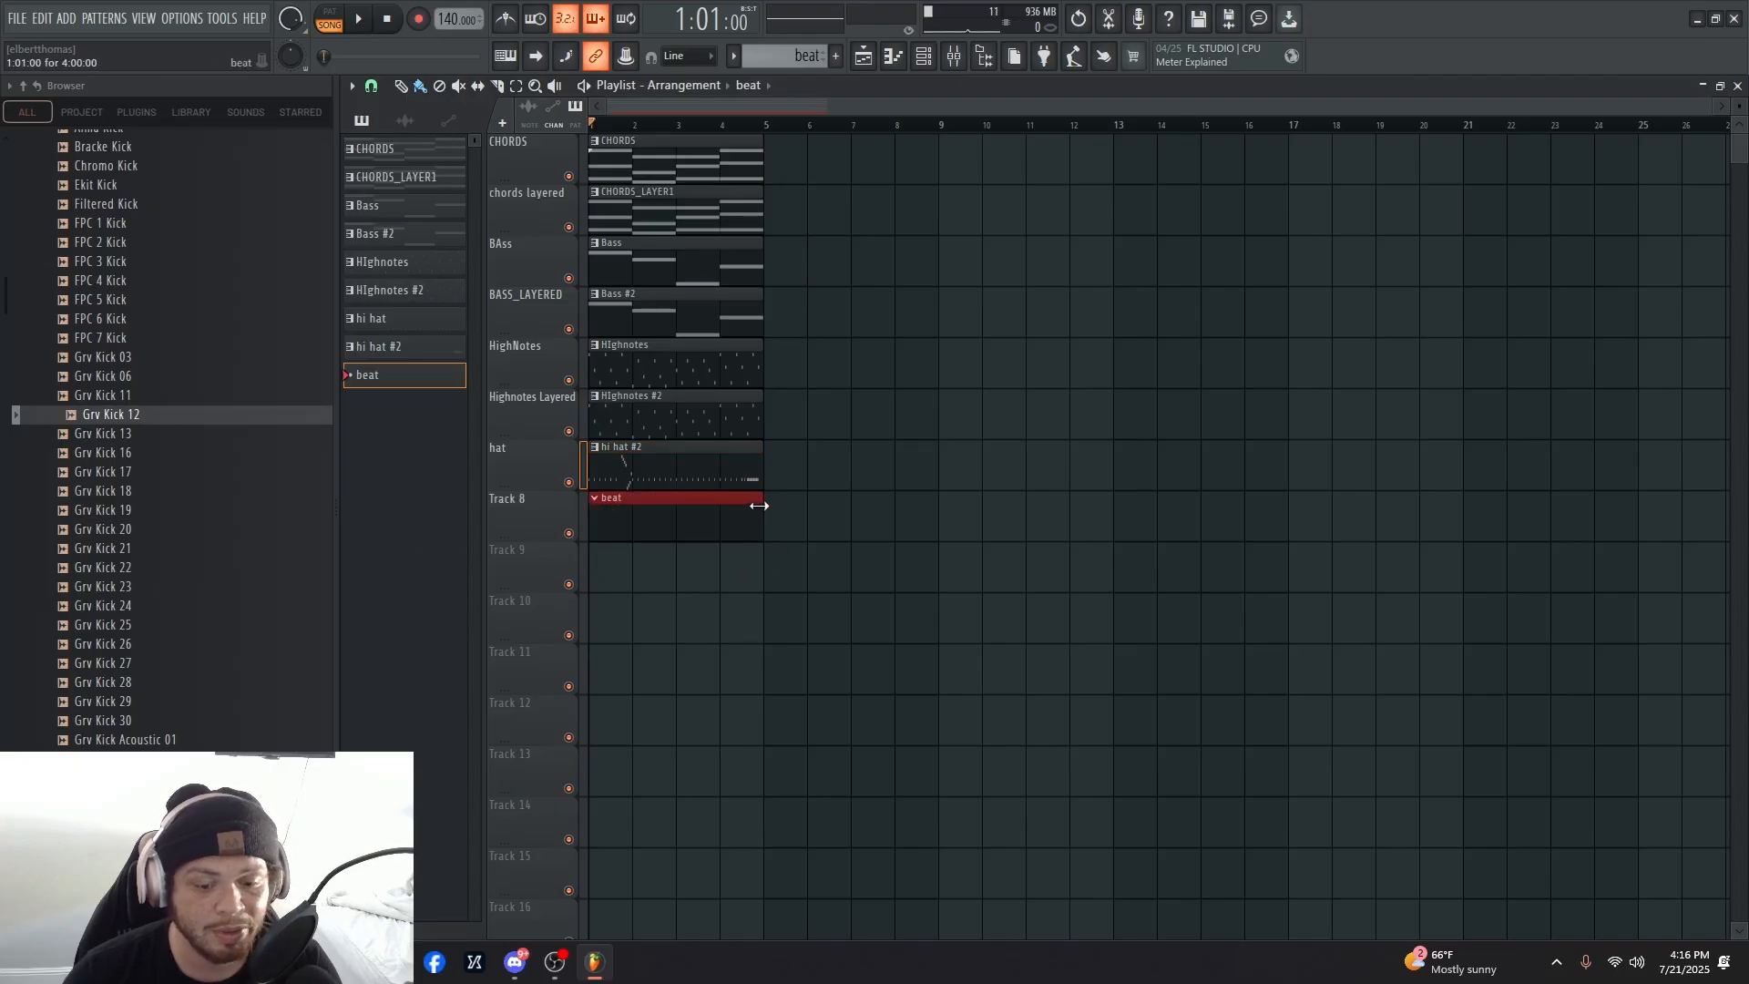
- Reopen the channel rack and, during playback, add an 808 Snare hit on step 9 of the beat pattern
click(923, 56)
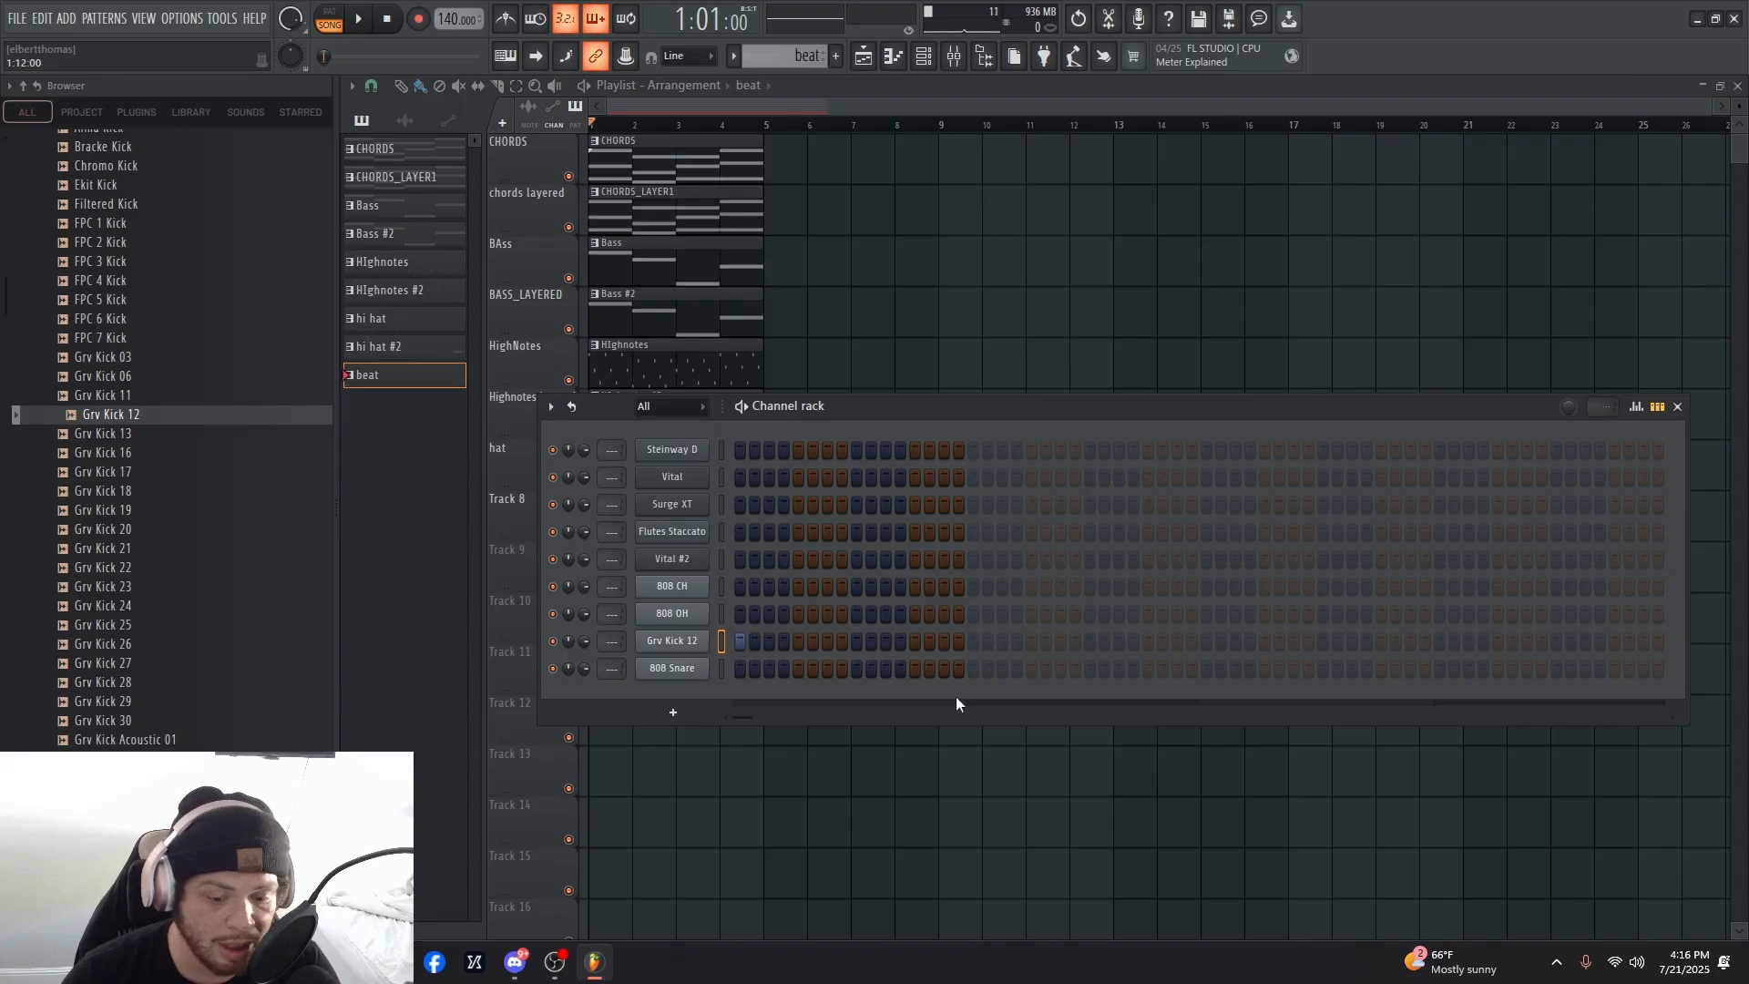
key(space)
click(840, 670)
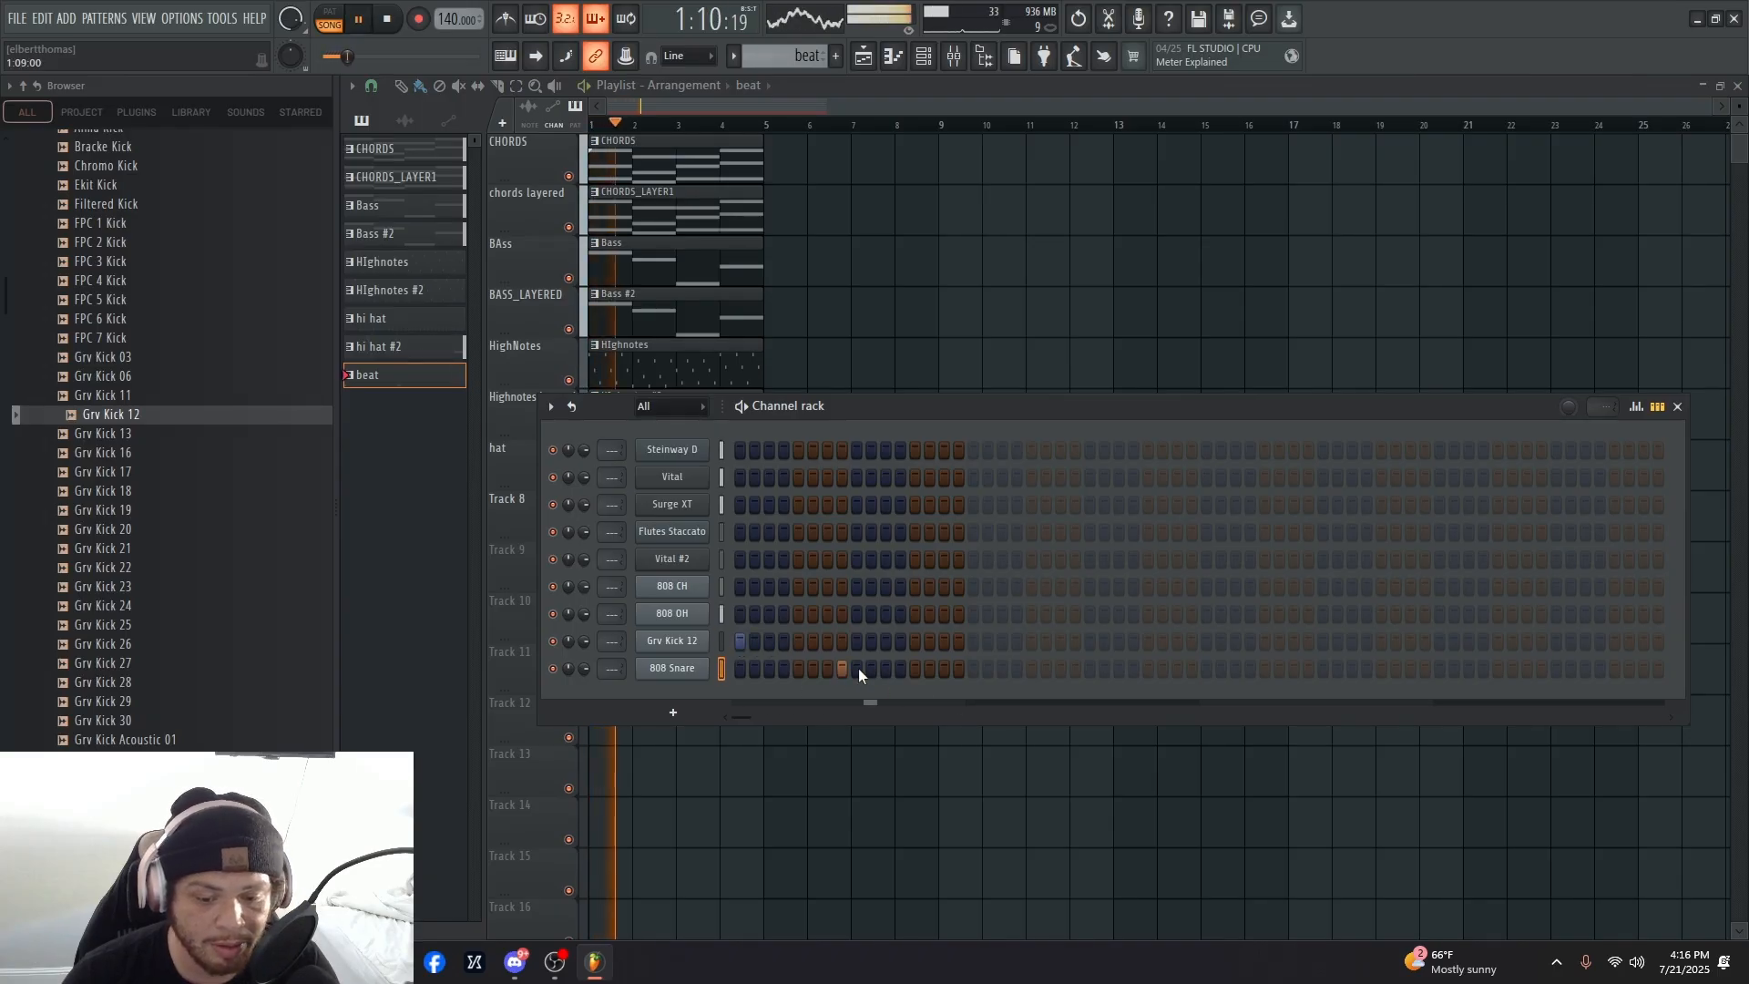
click(841, 668)
click(857, 668)
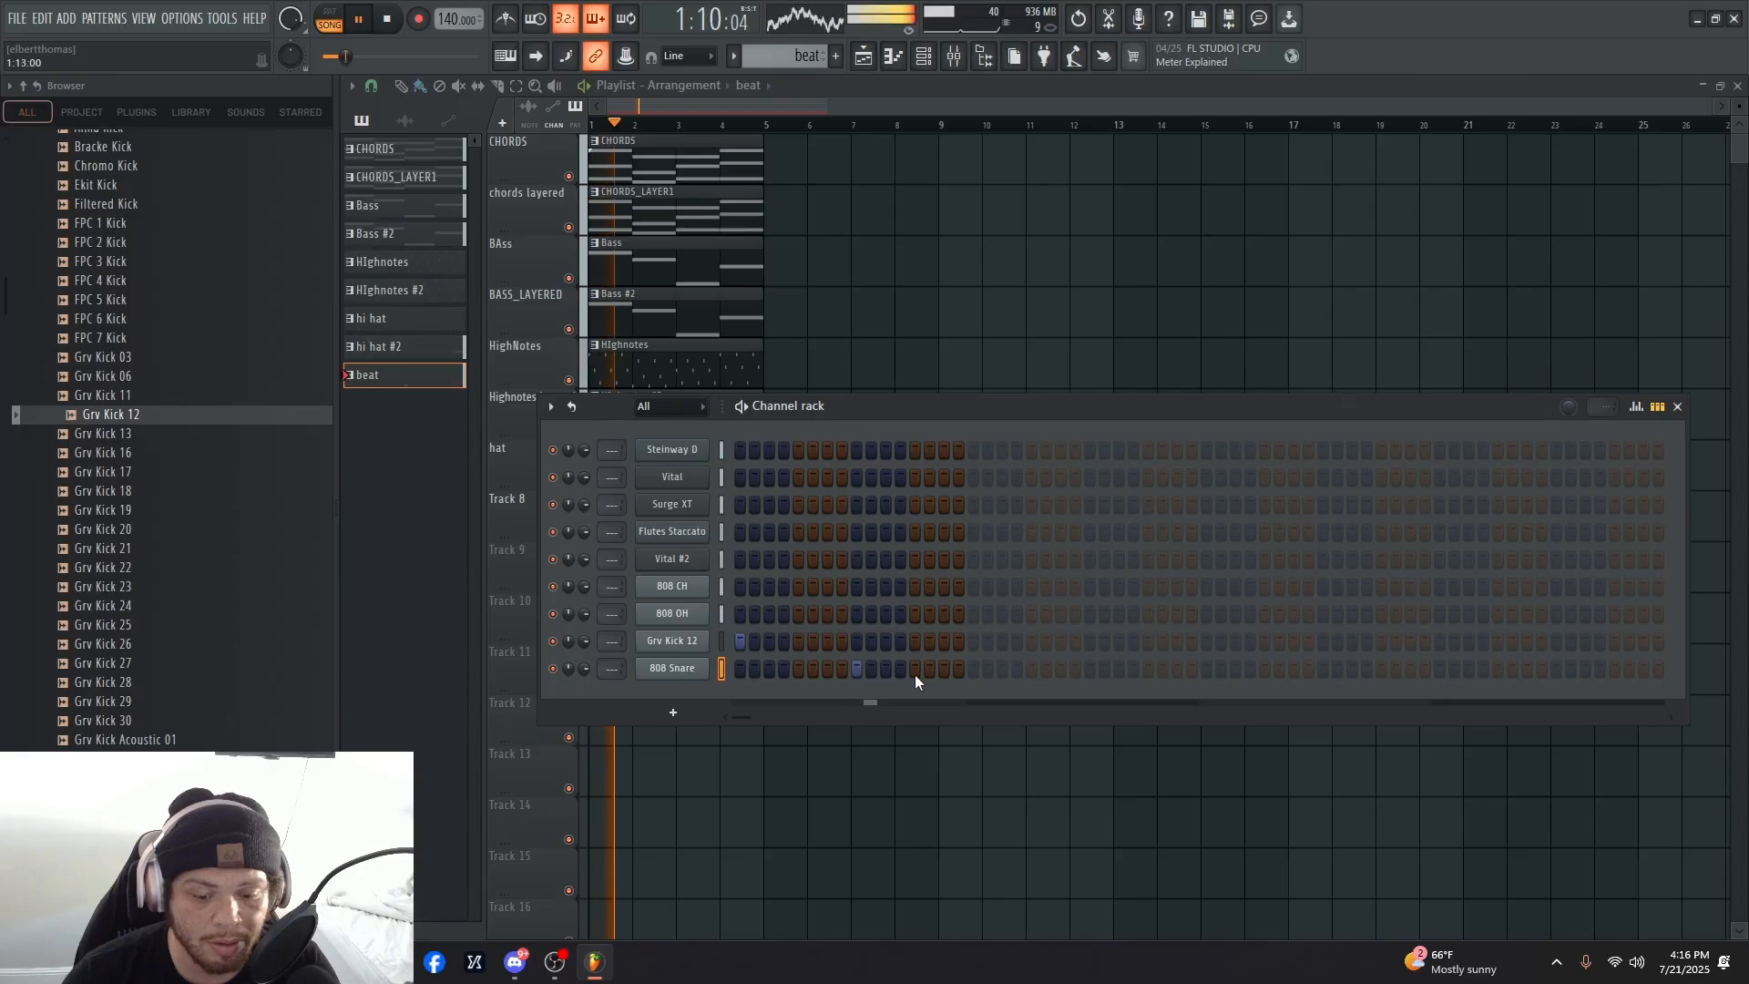
key(space)
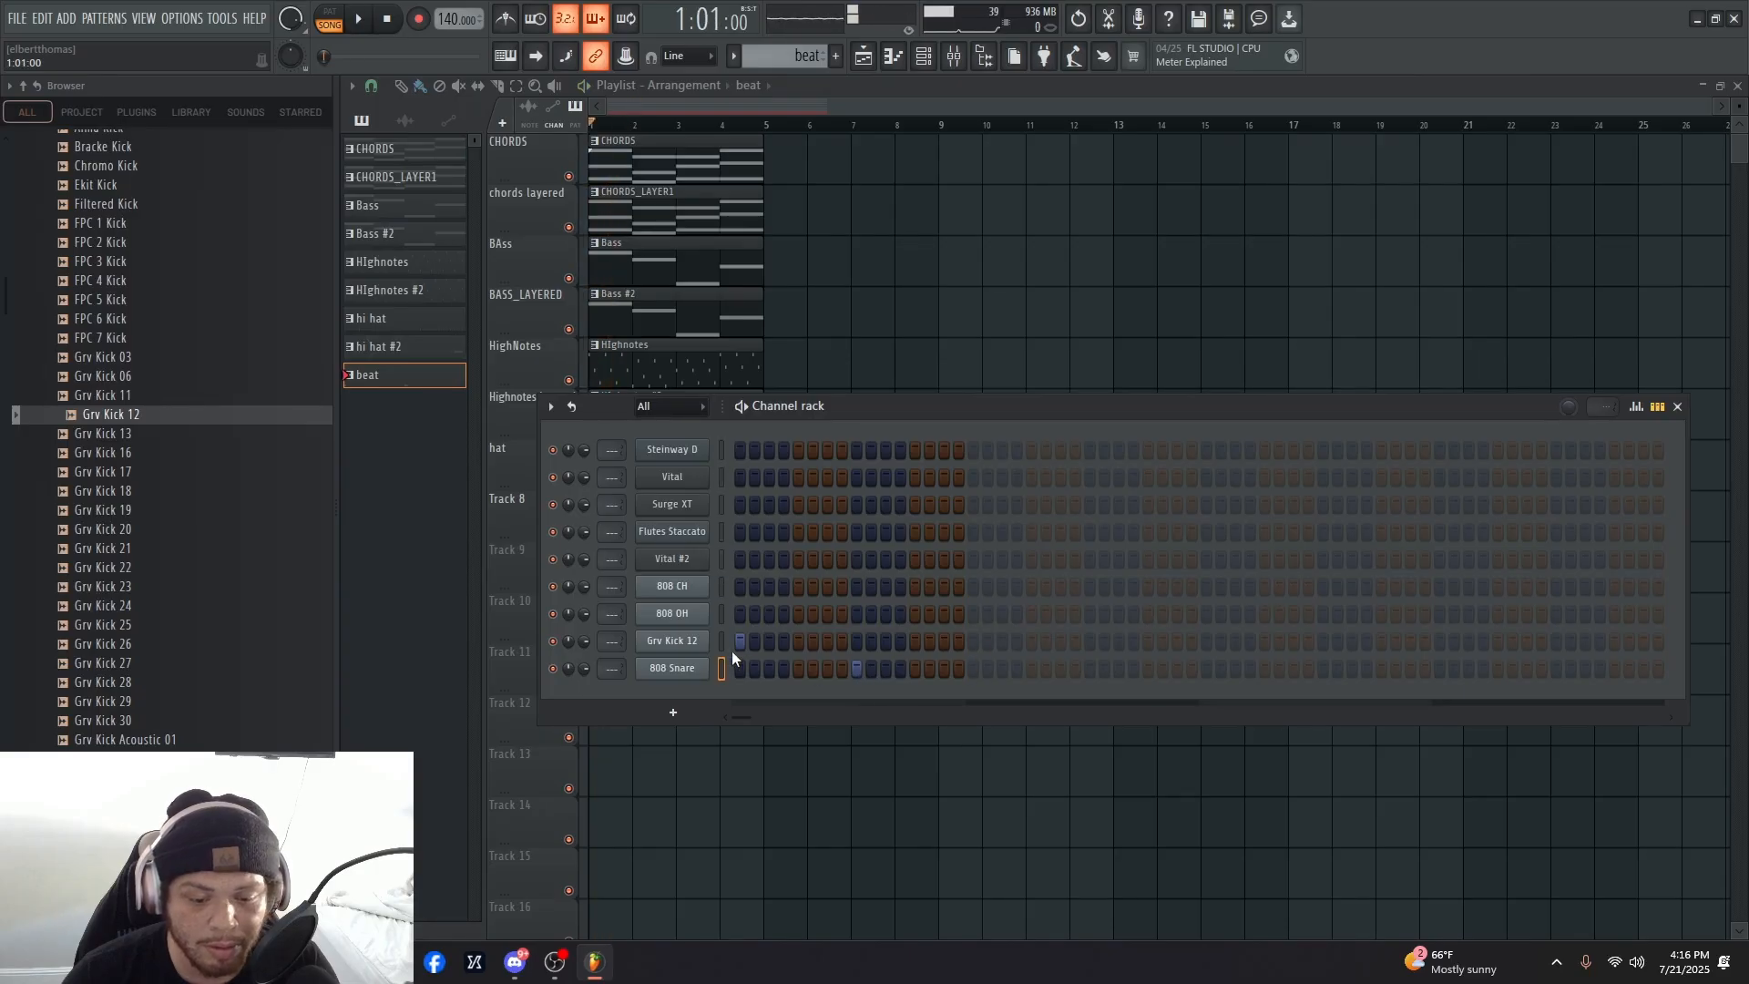
- Try Grv Kick 12 hits on steps 16 and 17 against the playing arrangement
key(space)
click(973, 641)
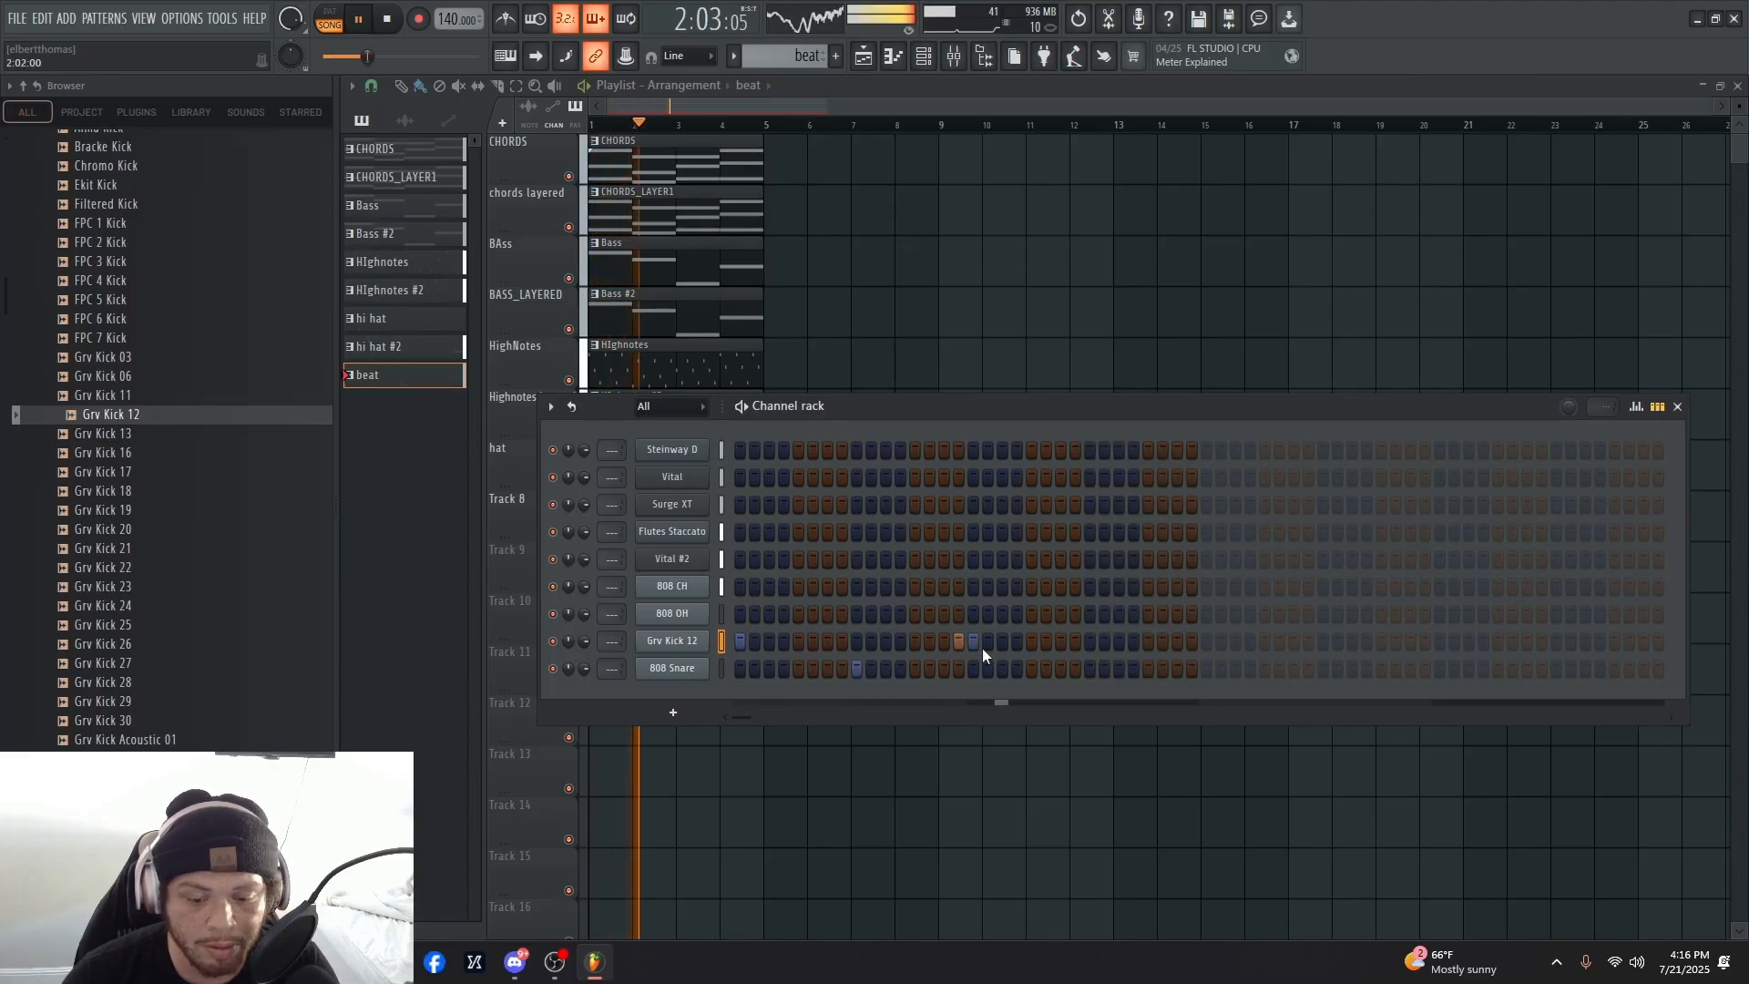
click(973, 643)
click(962, 645)
key(space)
- Collapse the Kicks, Drums and Packs folders in the sample browser
scroll(175, 481, up, 8)
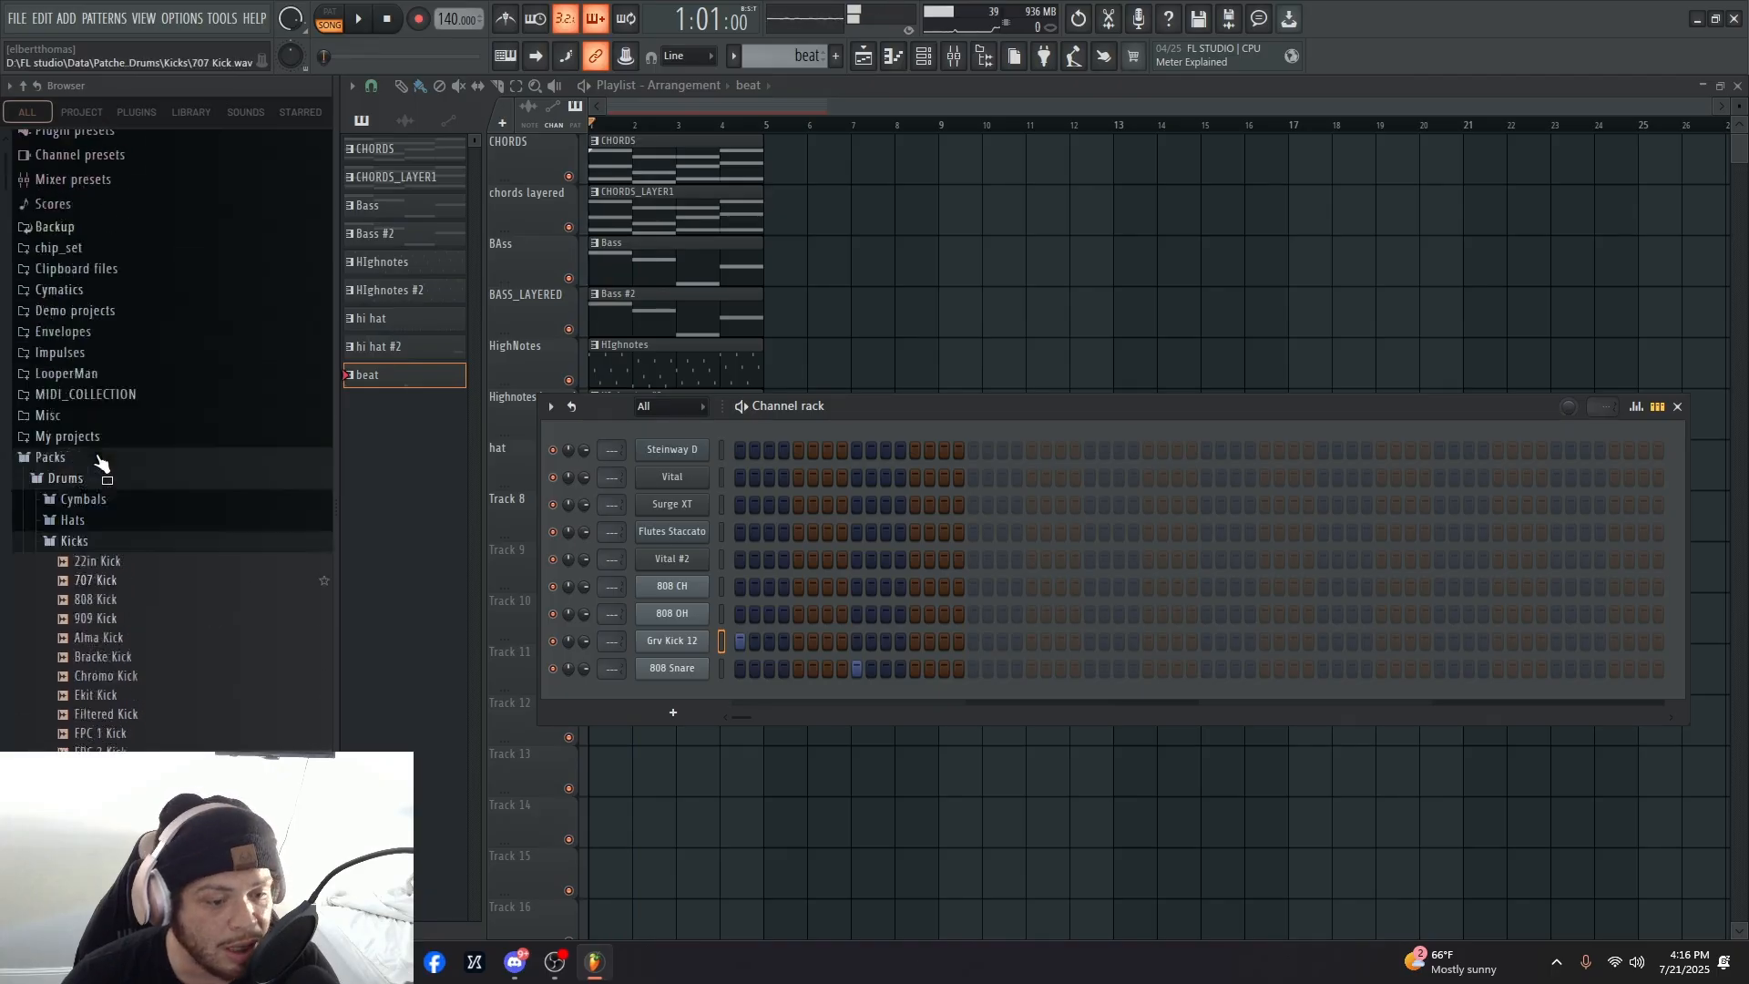
scroll(105, 474, up, 2)
click(115, 601)
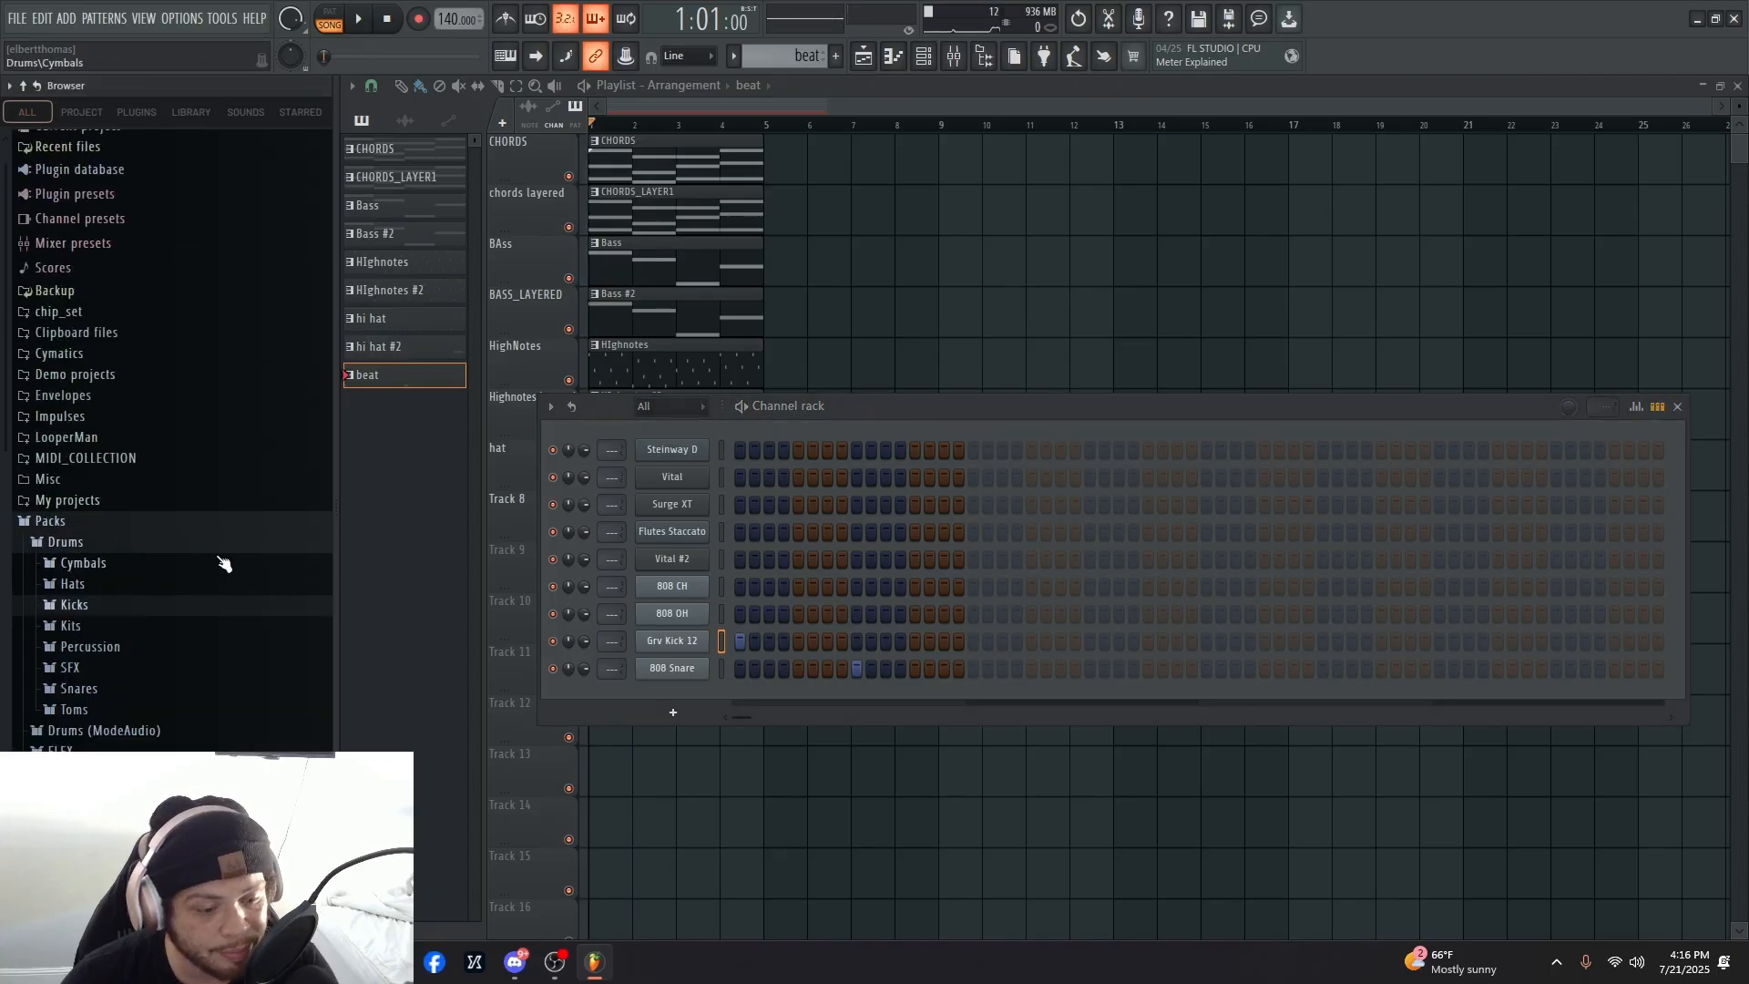
scroll(145, 556, up, 1)
click(64, 558)
click(53, 536)
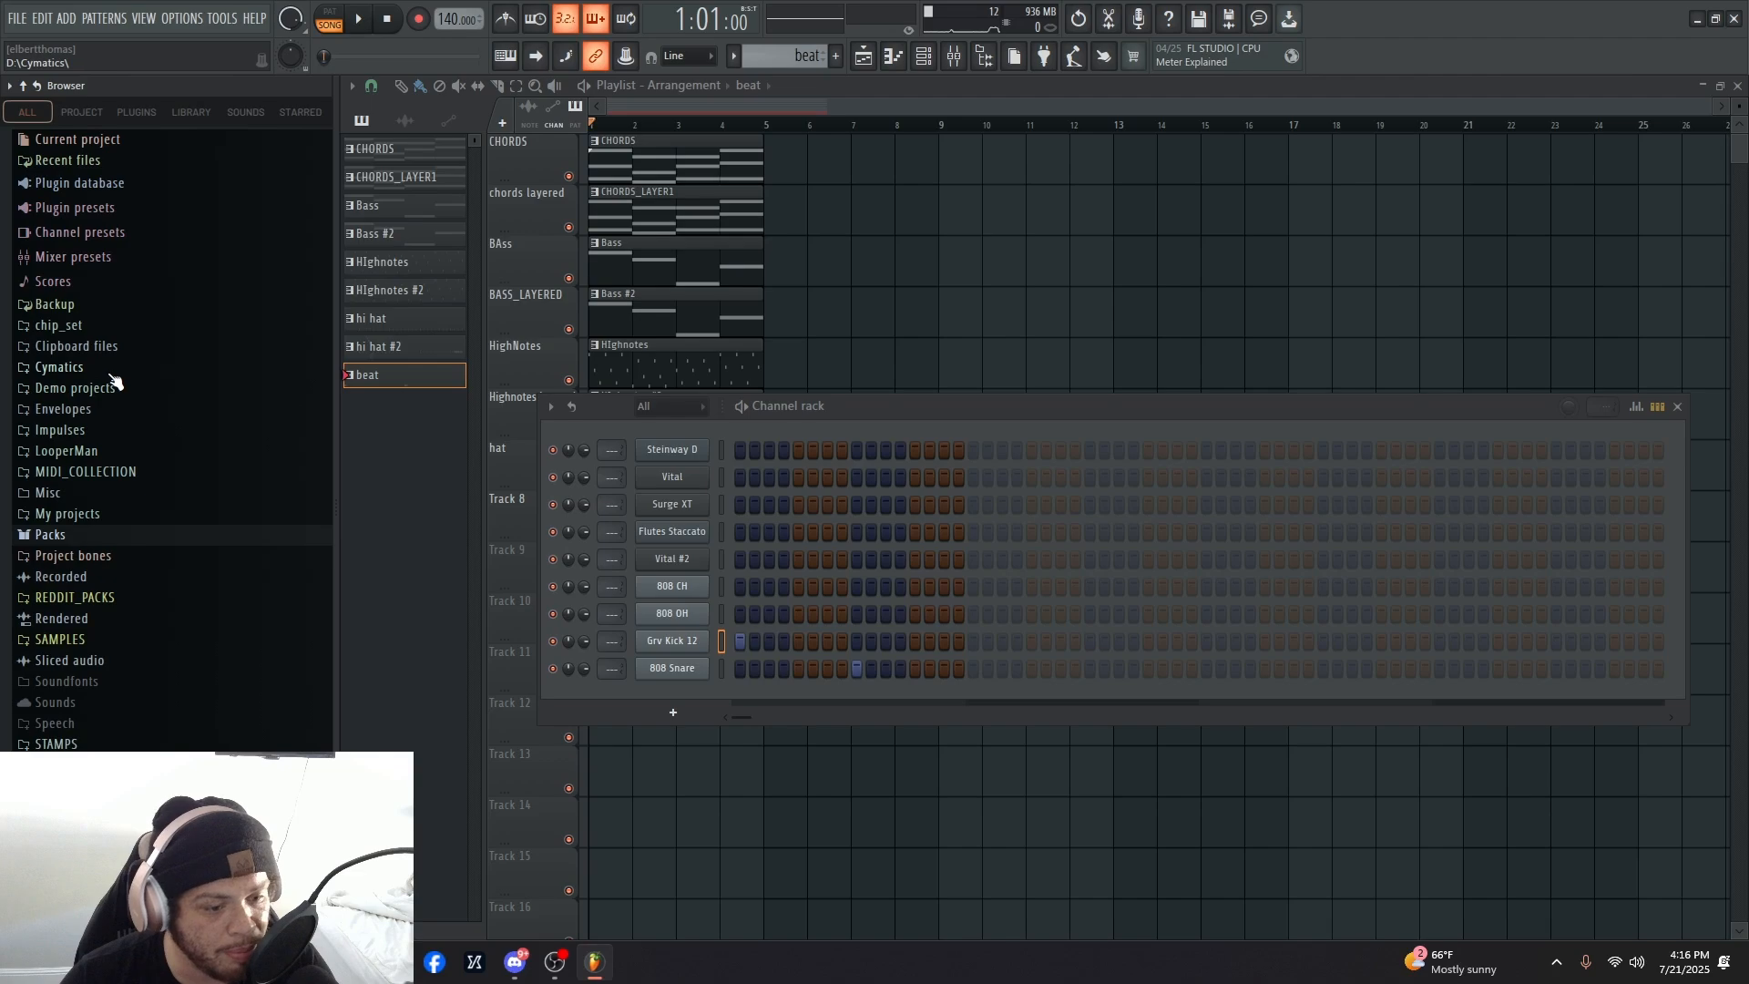
- Browse the Cymatics packs to the 808s of the Bang Hip-Hop Drum Kit and audition Bang 808 1 - C and 808 2 - C#
click(75, 367)
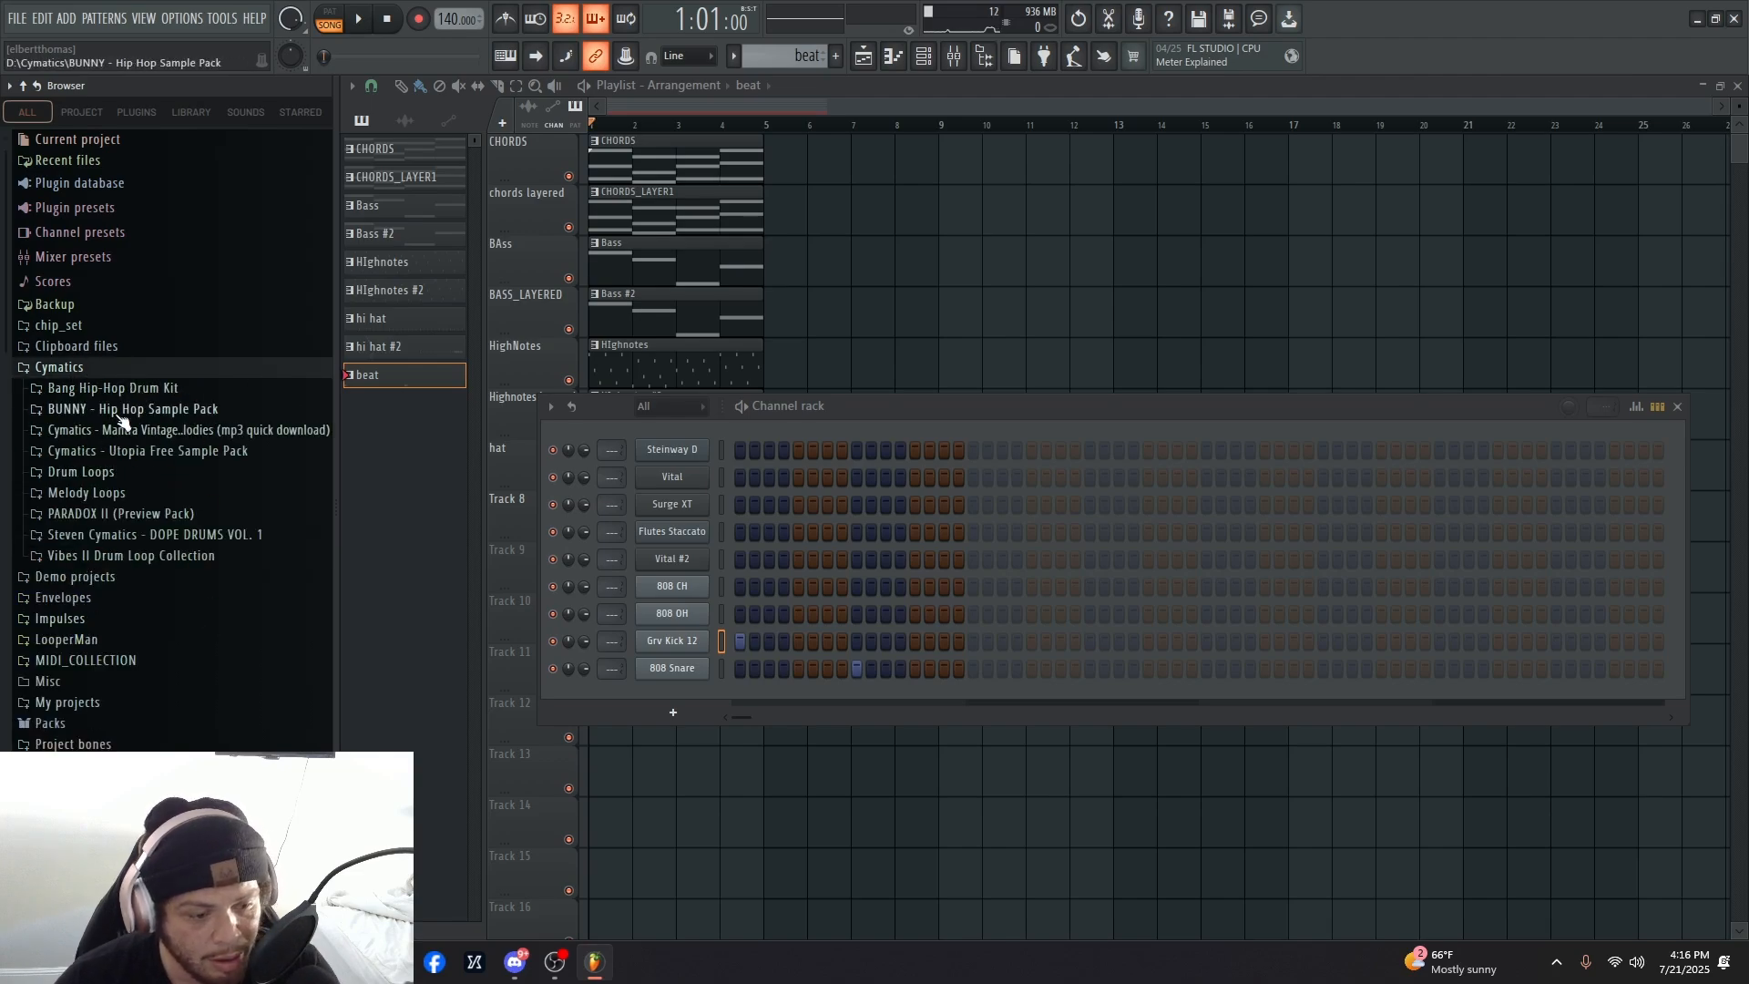
click(136, 451)
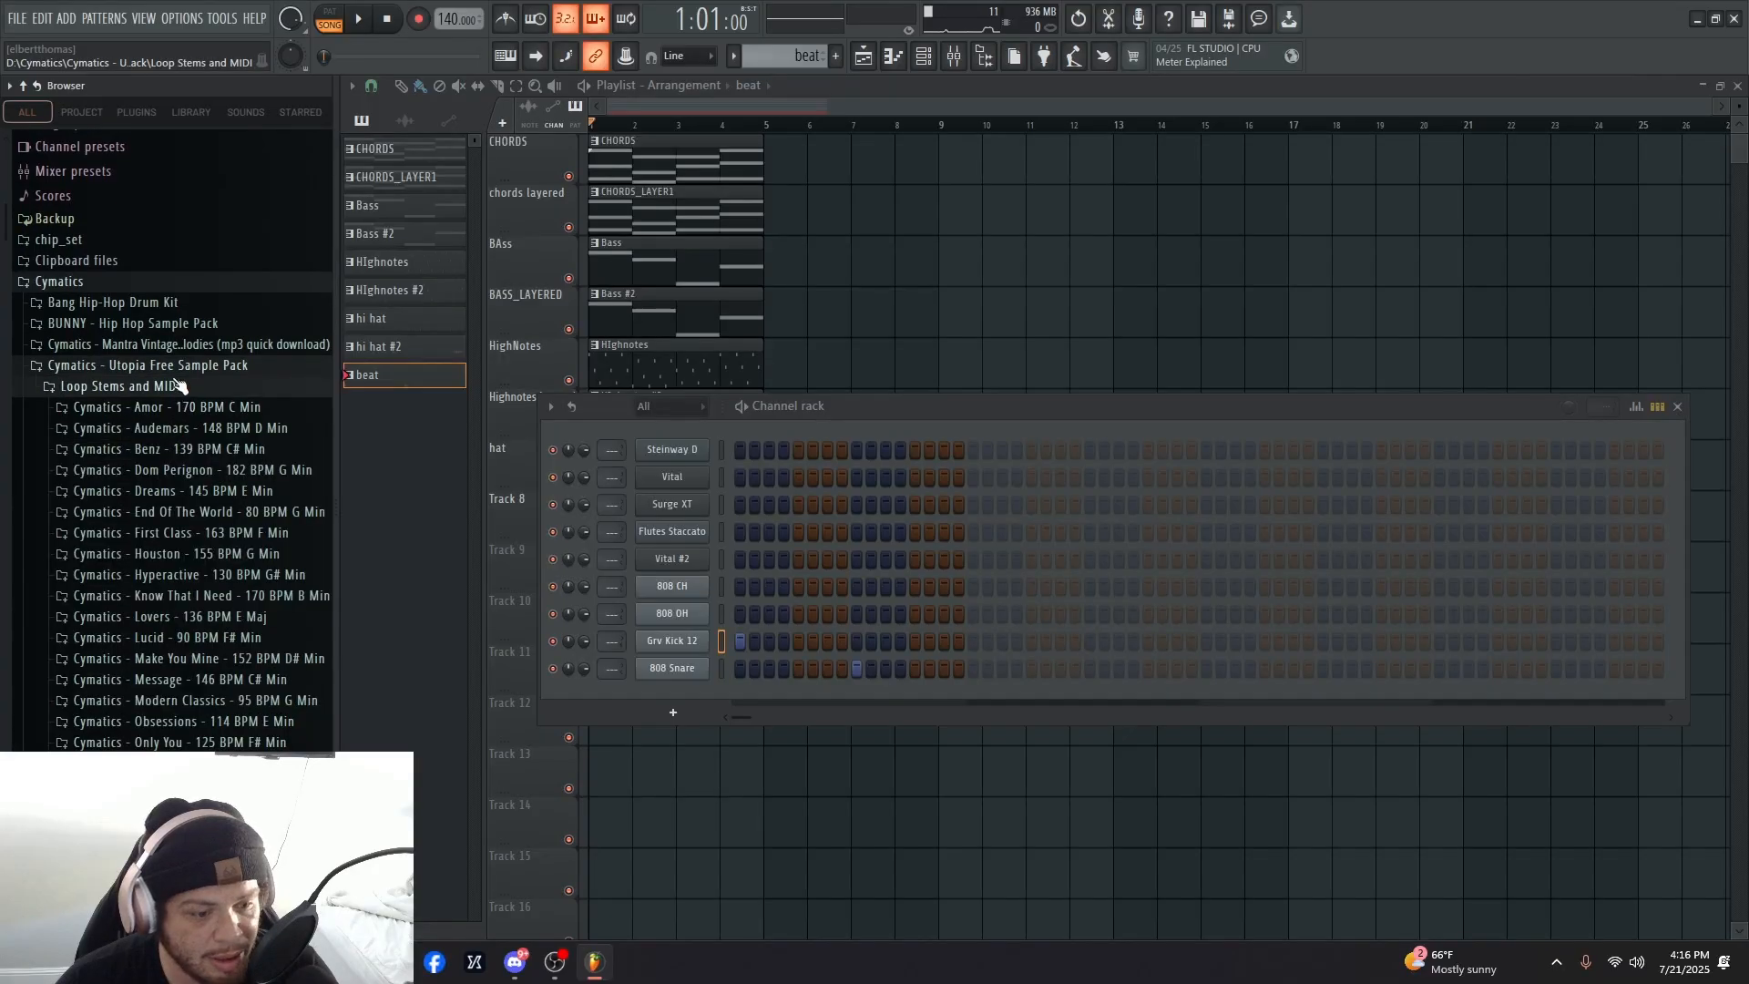
click(173, 329)
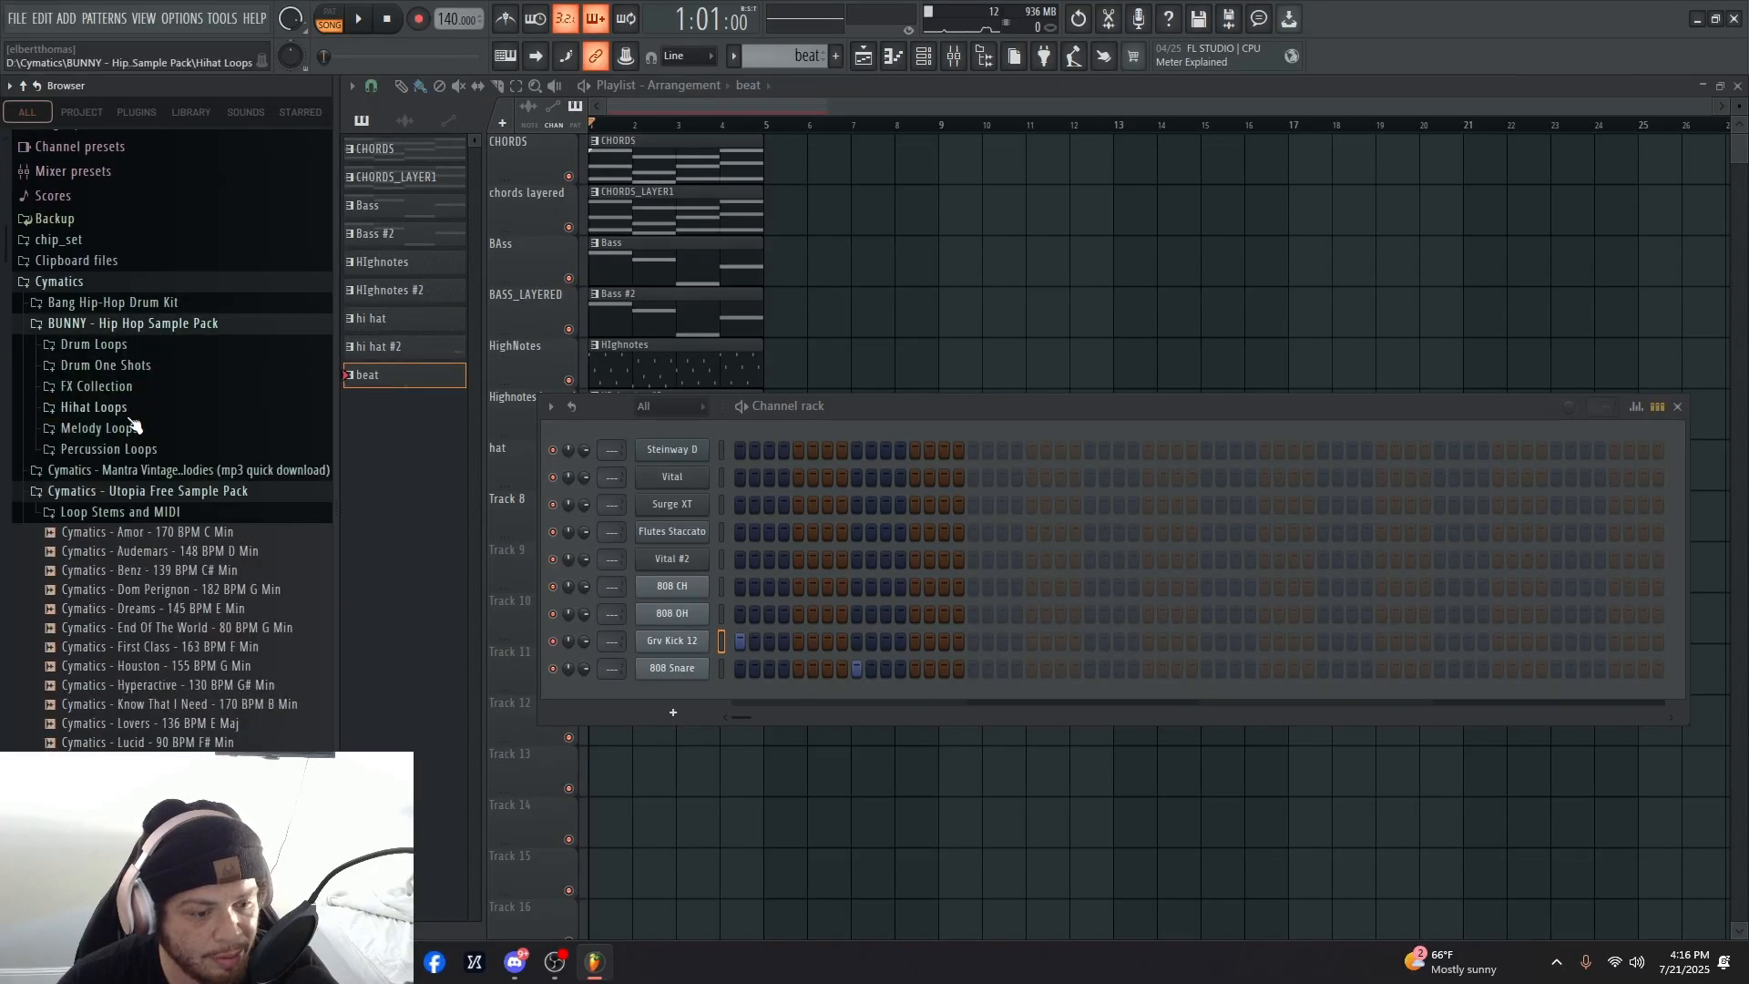
click(126, 303)
click(73, 323)
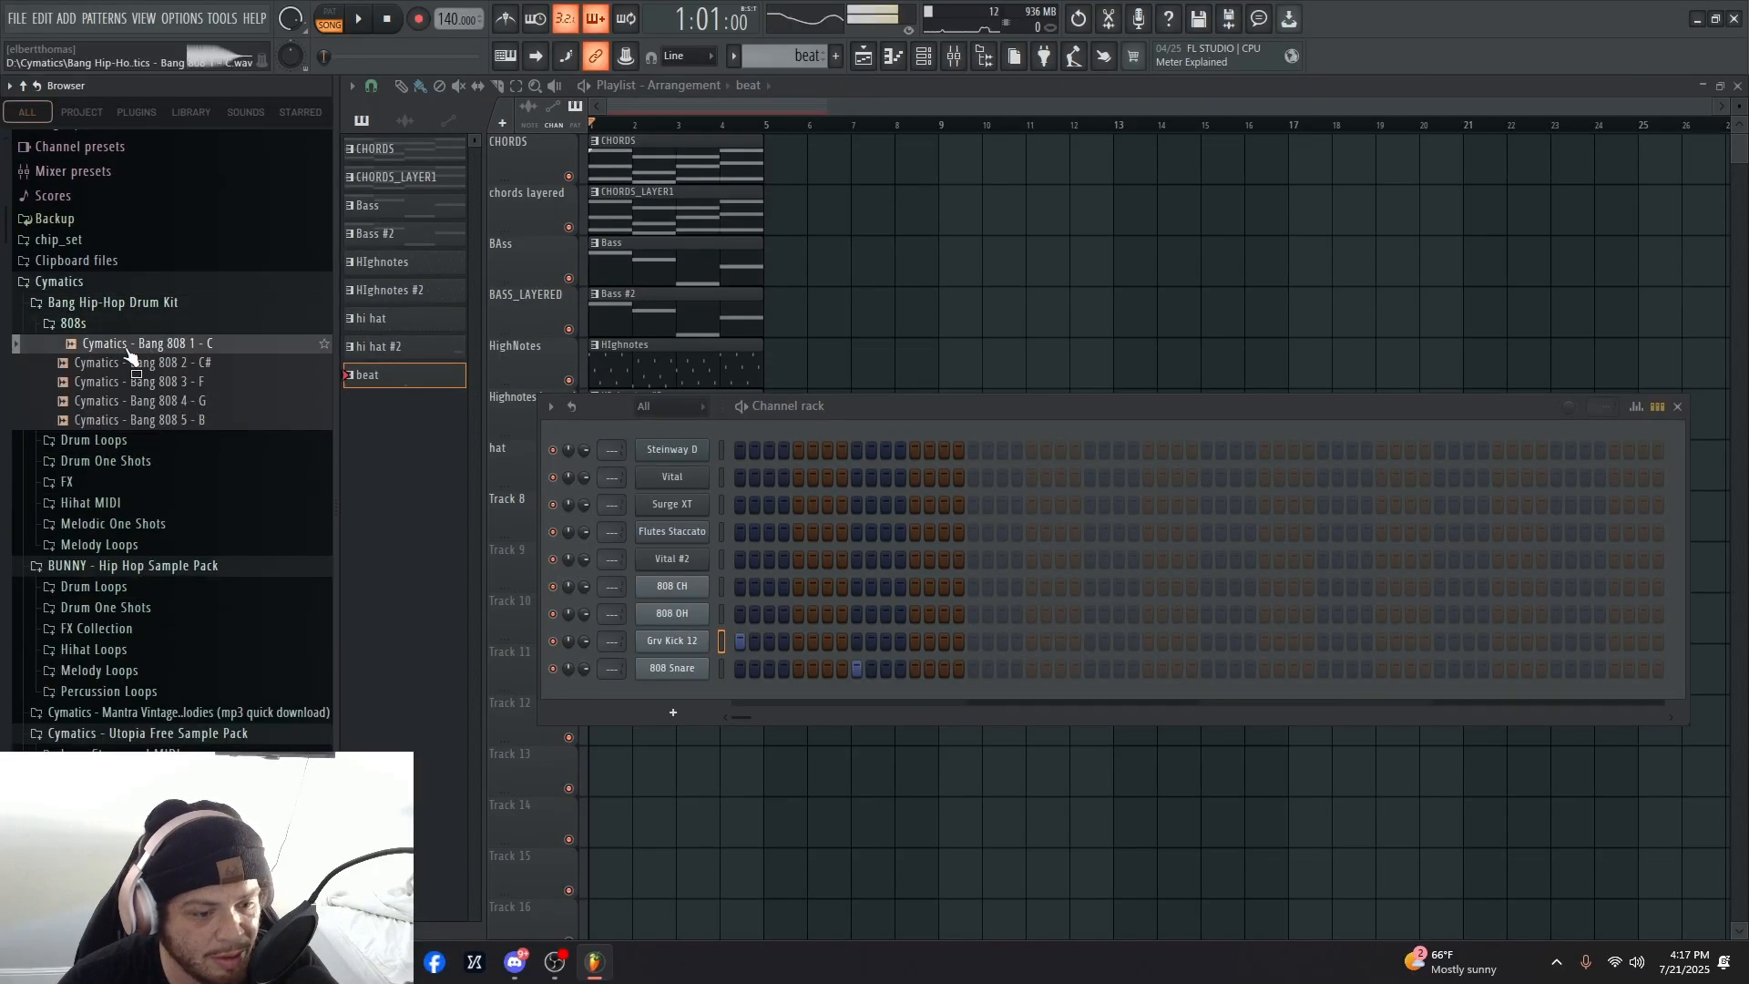
click(137, 362)
click(168, 345)
- Insert Cymatics - Bang 808 1 - C as a separate channel above Grv Kick 12 and delete that channel again
drag(167, 346, 770, 640)
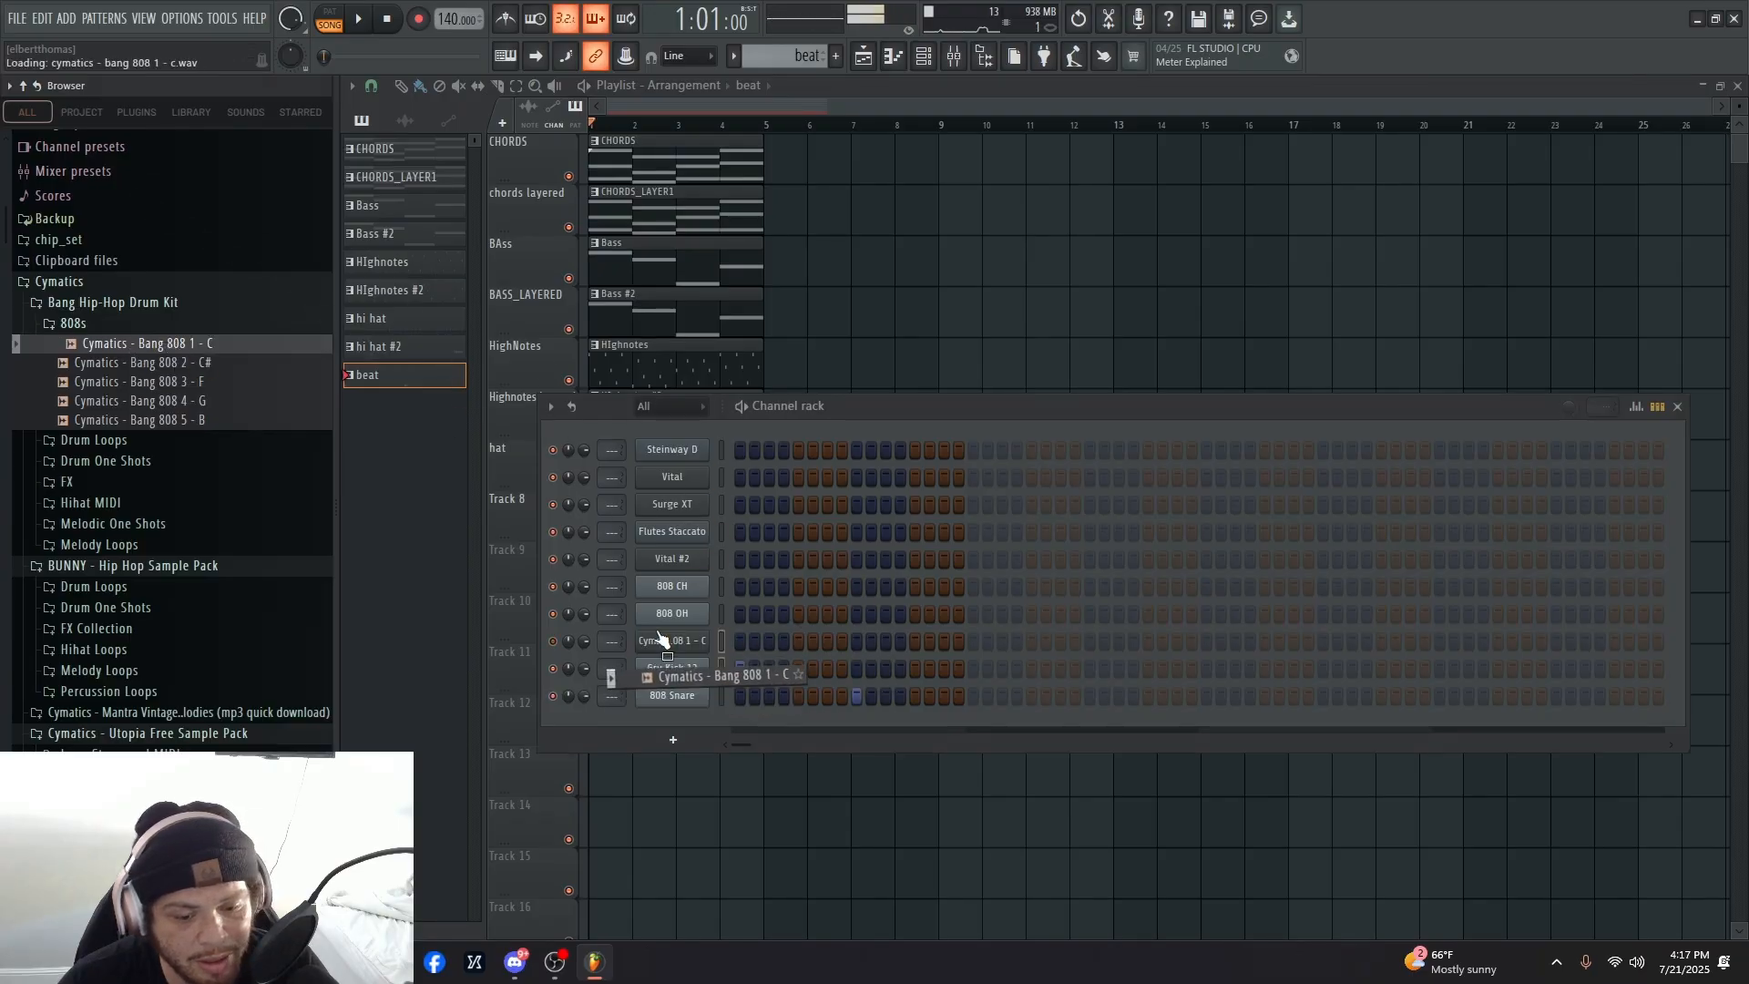
right_click(708, 649)
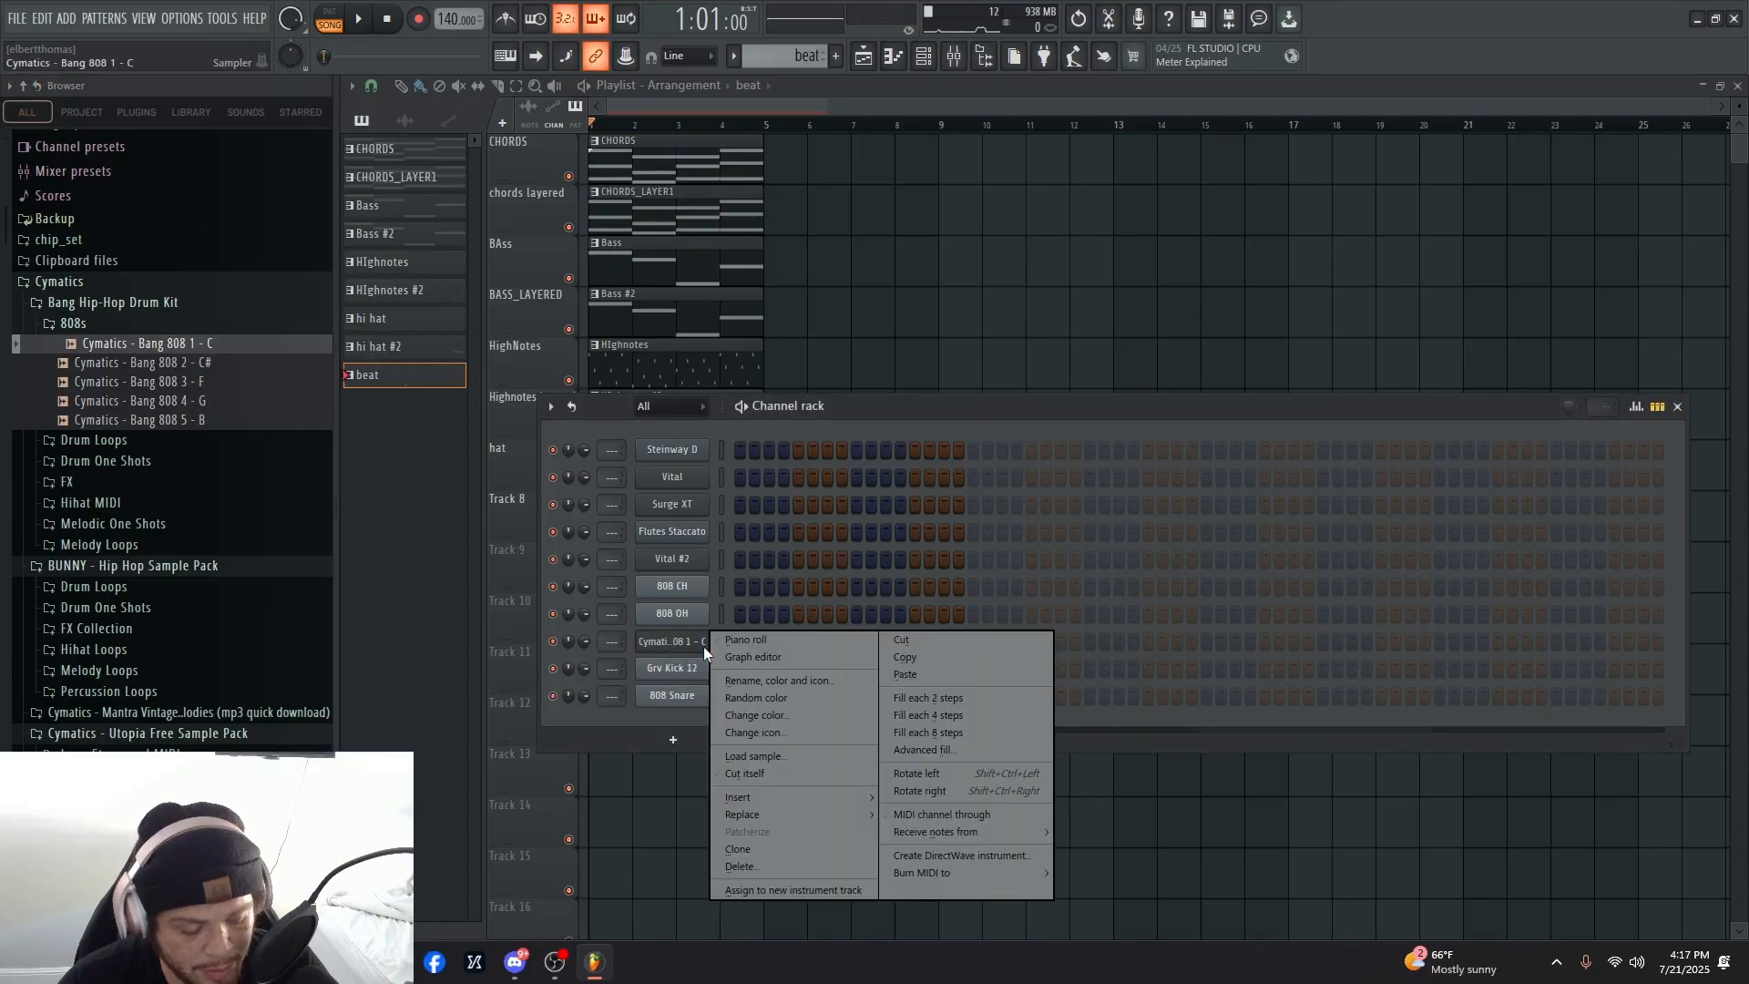
click(776, 866)
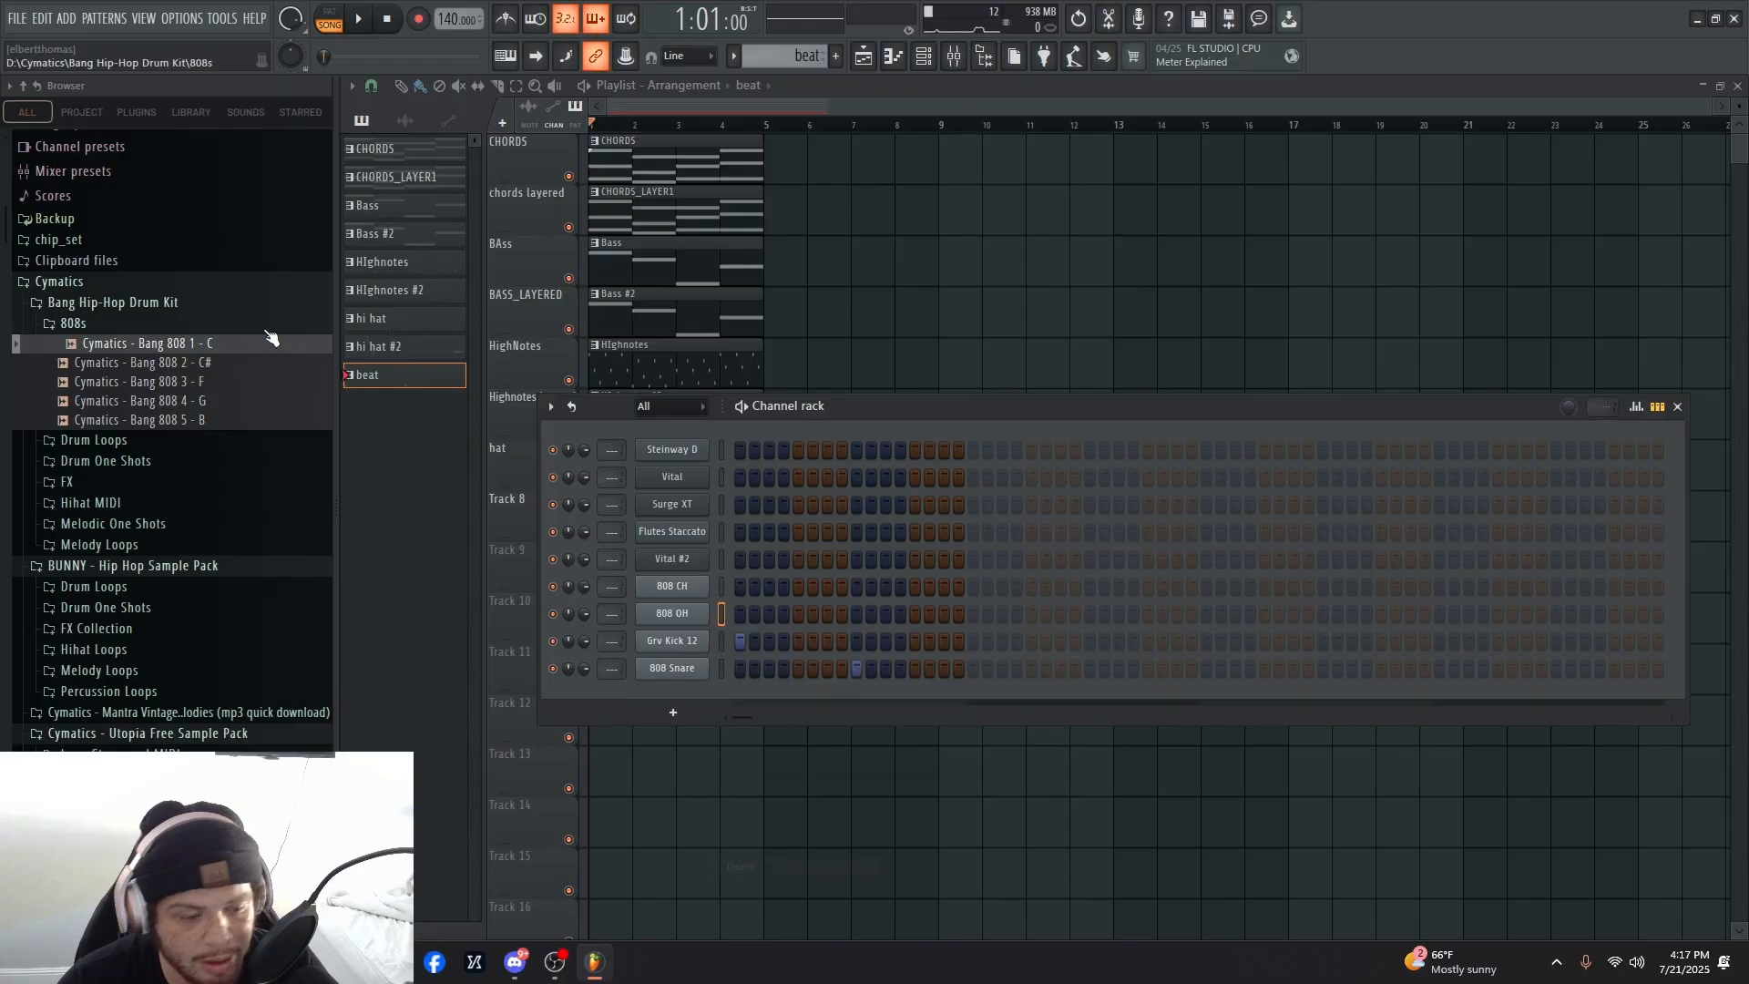
- Replace the Grv Kick 12 sample with Cymatics - Bang 808 1 - C and add a hit for it on step 17
drag(134, 350, 672, 641)
key(space)
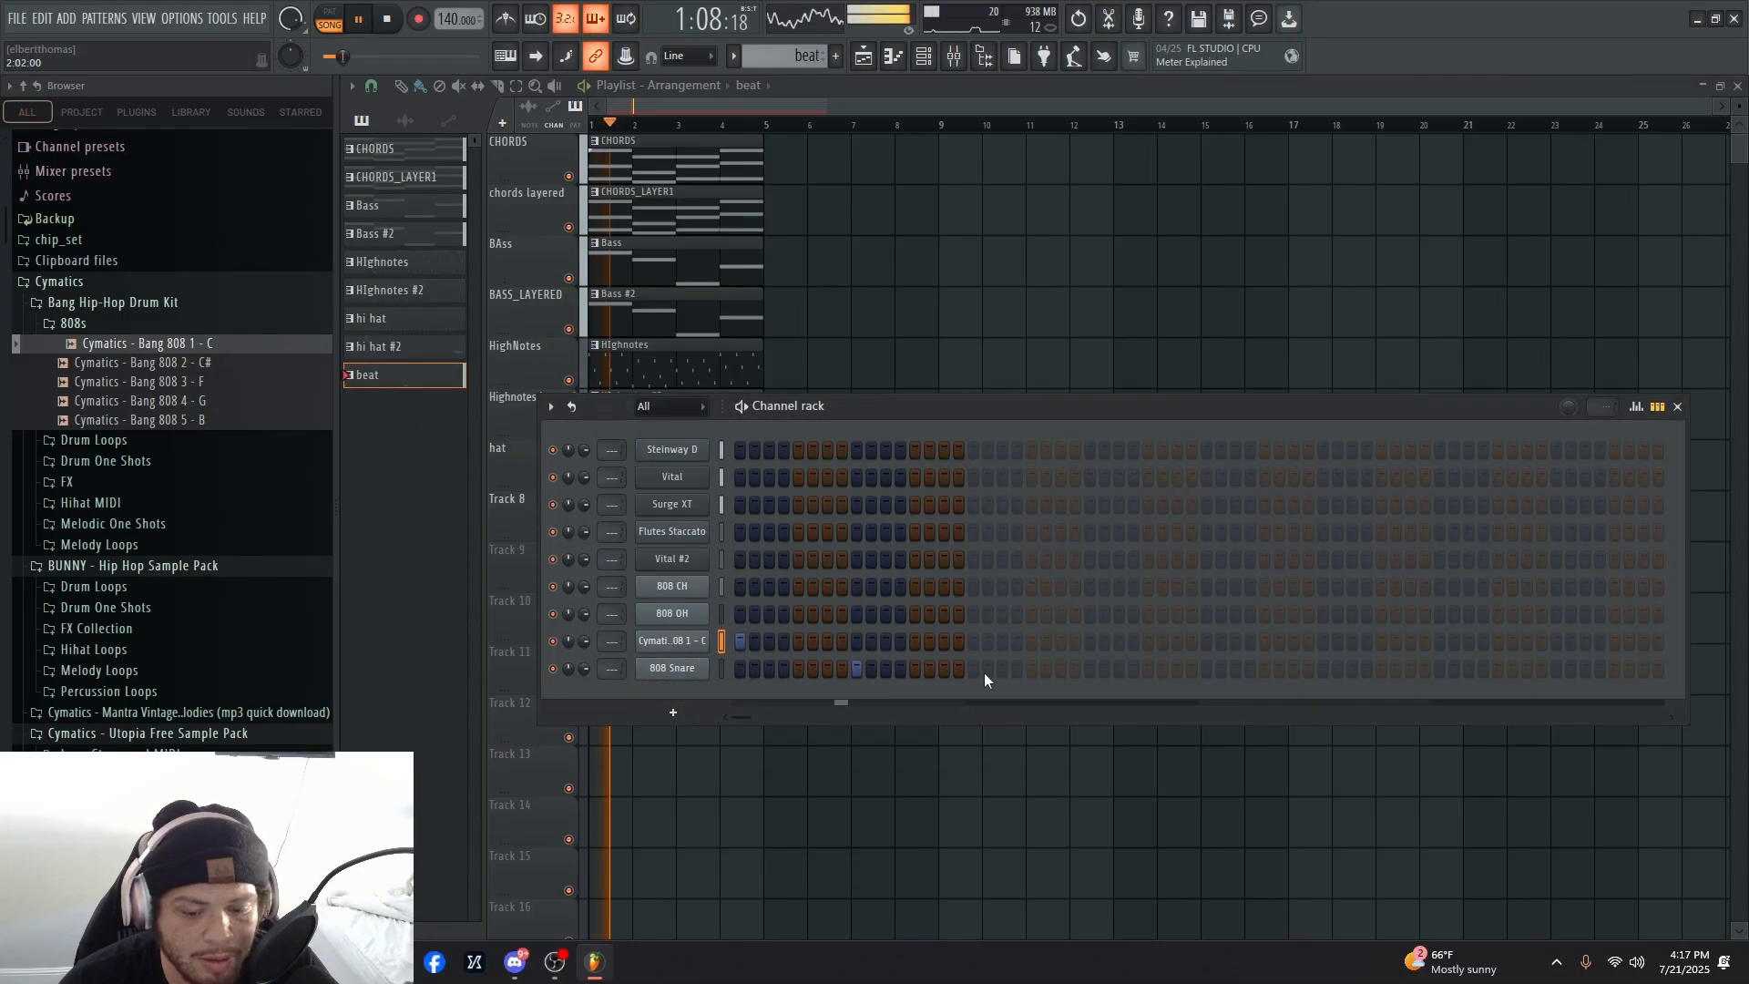
click(985, 642)
right_click(985, 643)
key(space)
click(975, 643)
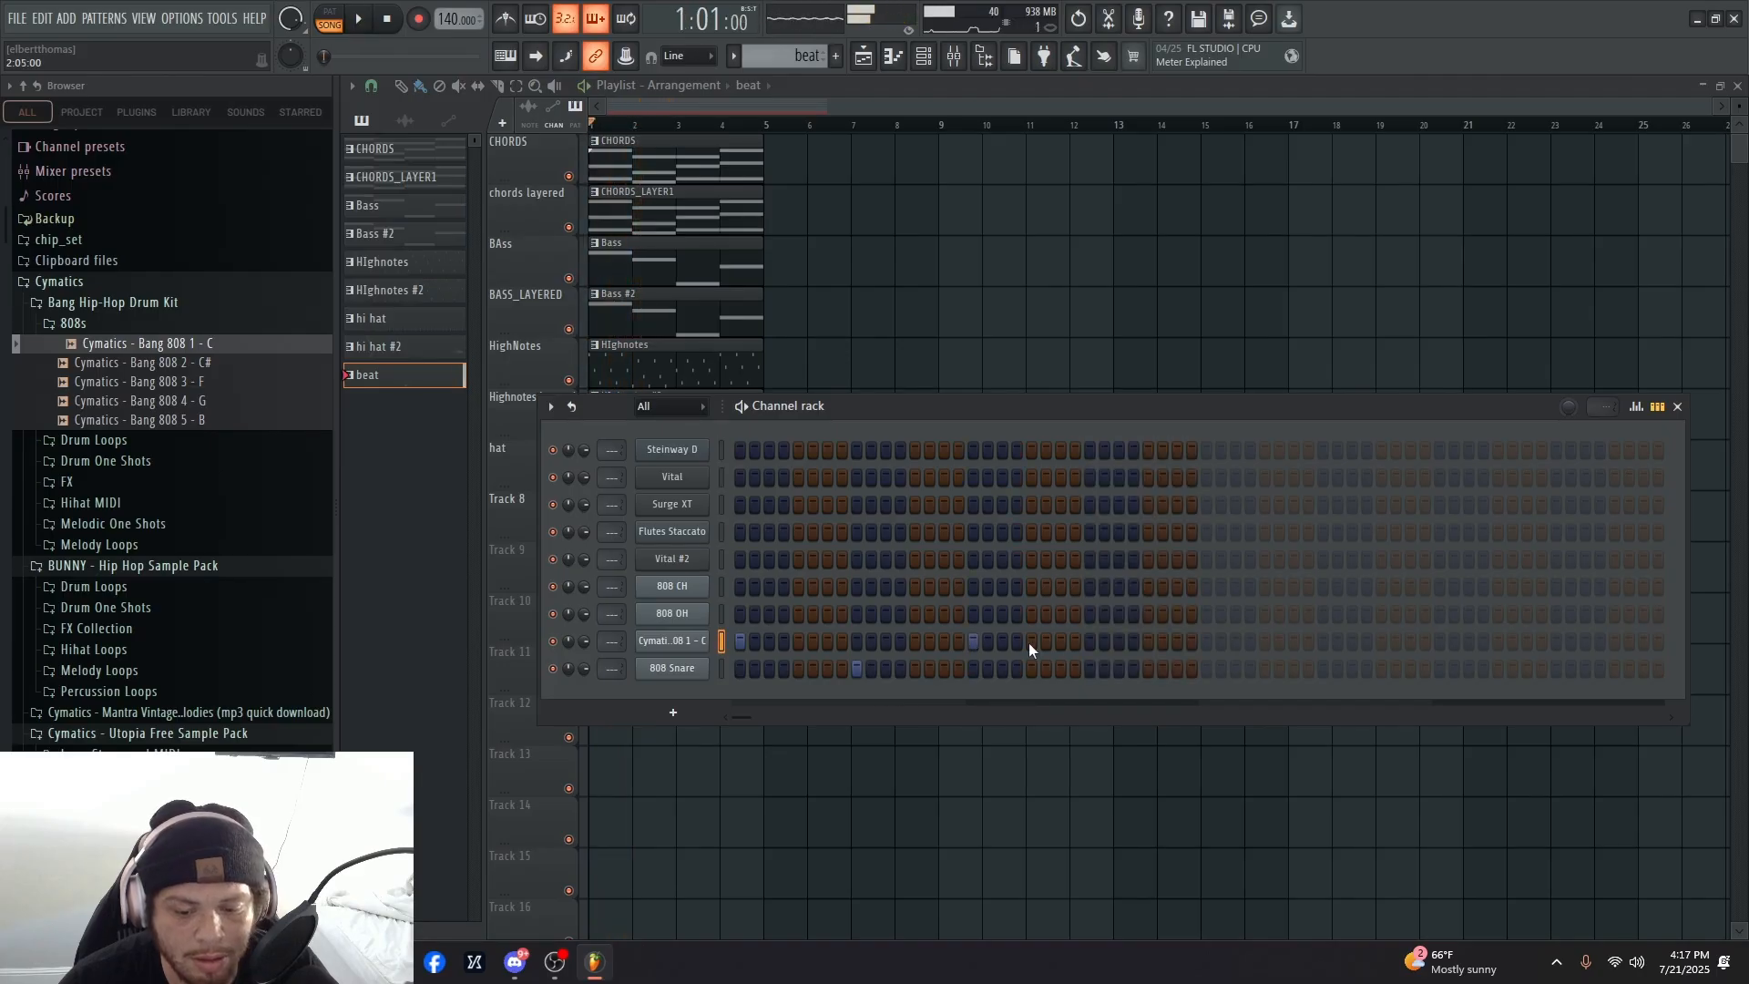
- During playback, add Bang 808 hits on steps 15 and 33 and 808 Snare hits on steps 25 and 41
key(space)
click(944, 642)
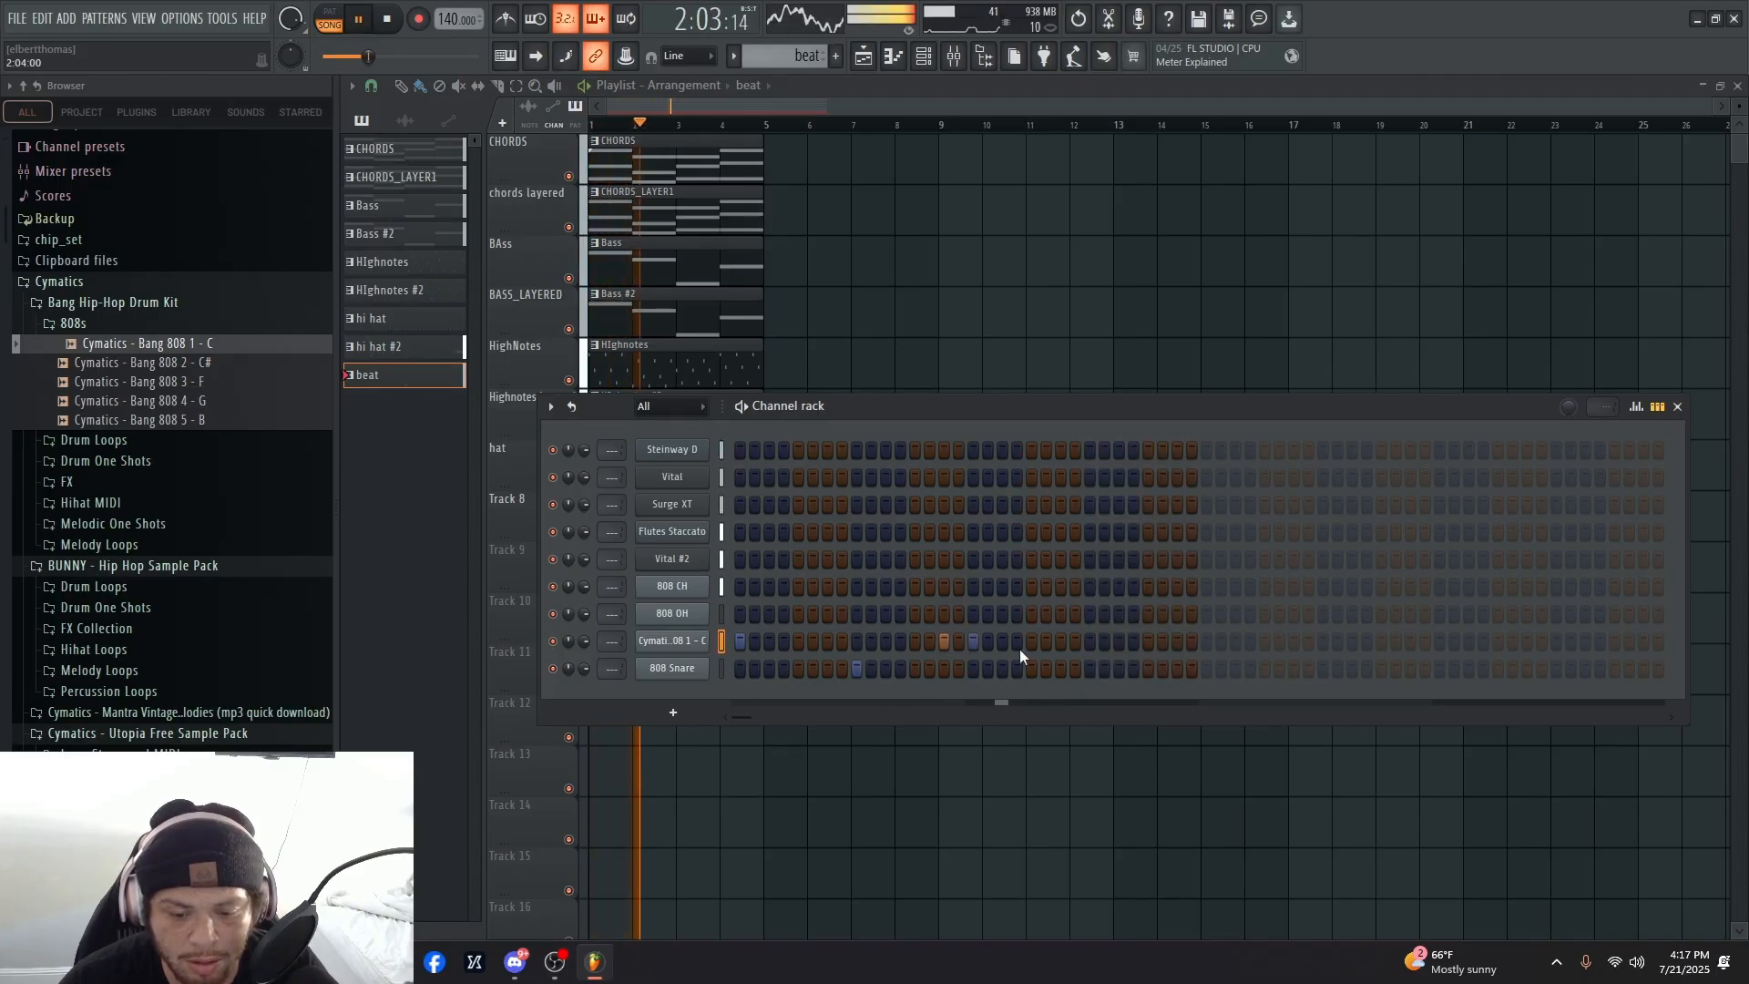
click(1091, 668)
click(1206, 642)
click(1323, 668)
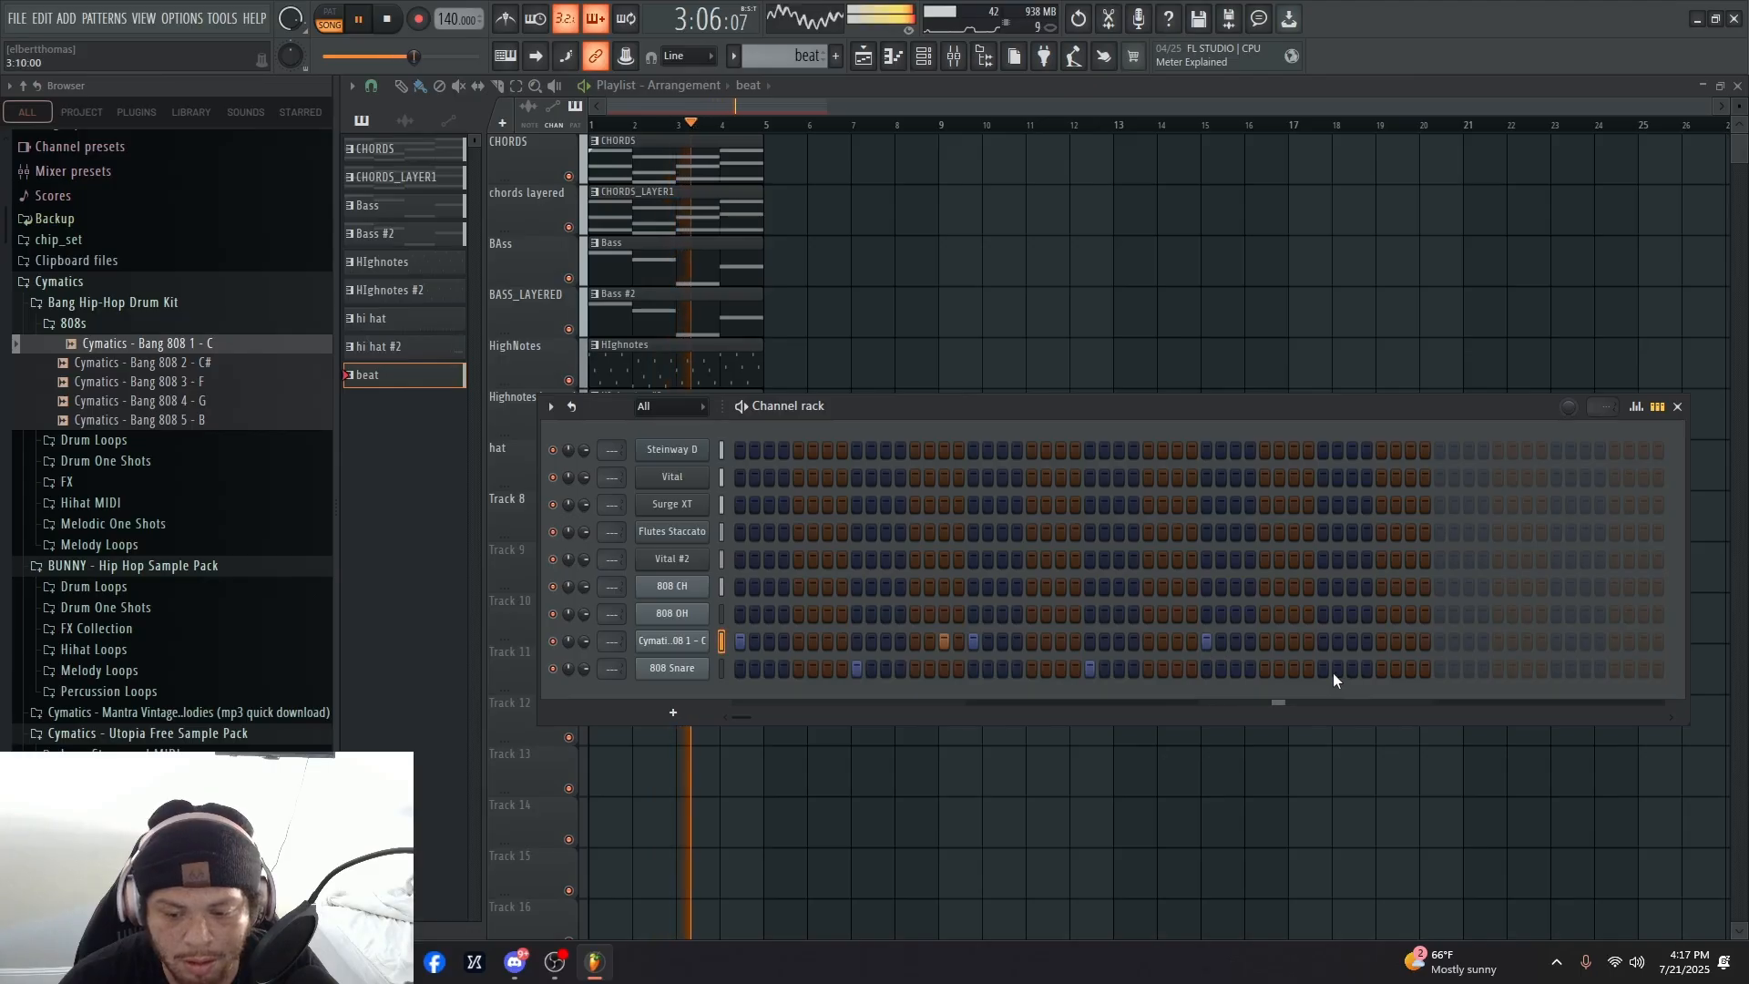
key(space)
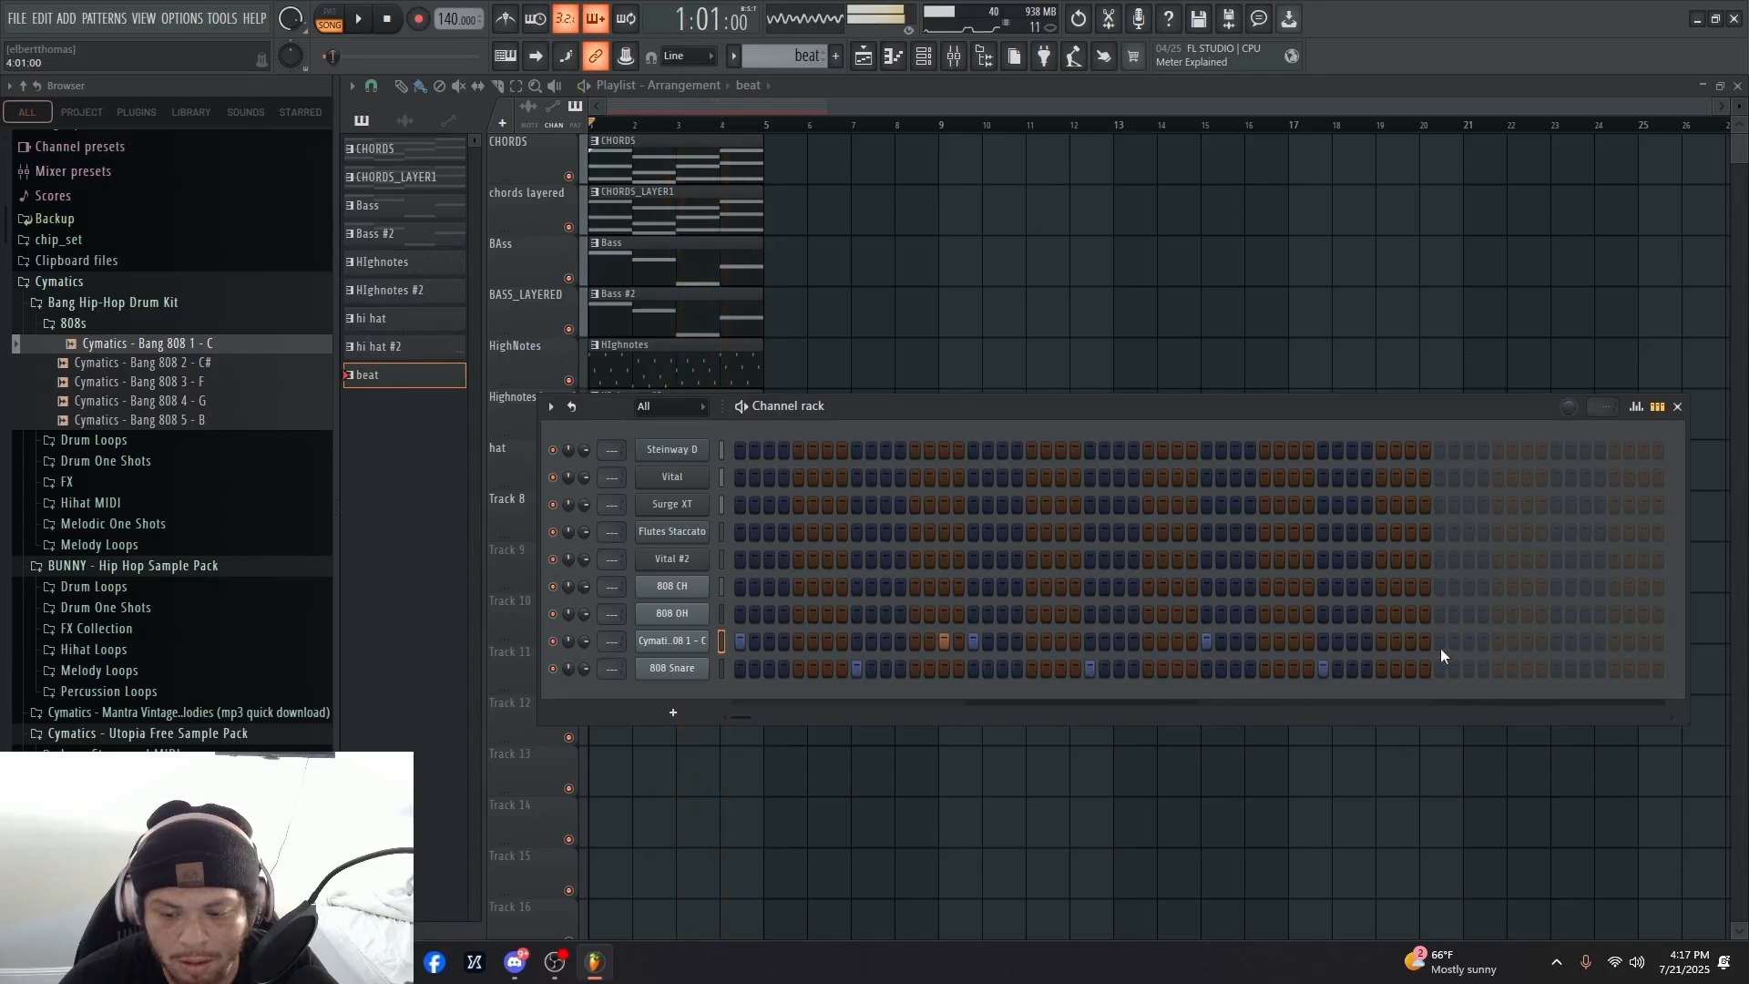
- Add Bang 808 hits on steps 49, 55 and 61, and play back the arrangement with the new beat
click(1440, 643)
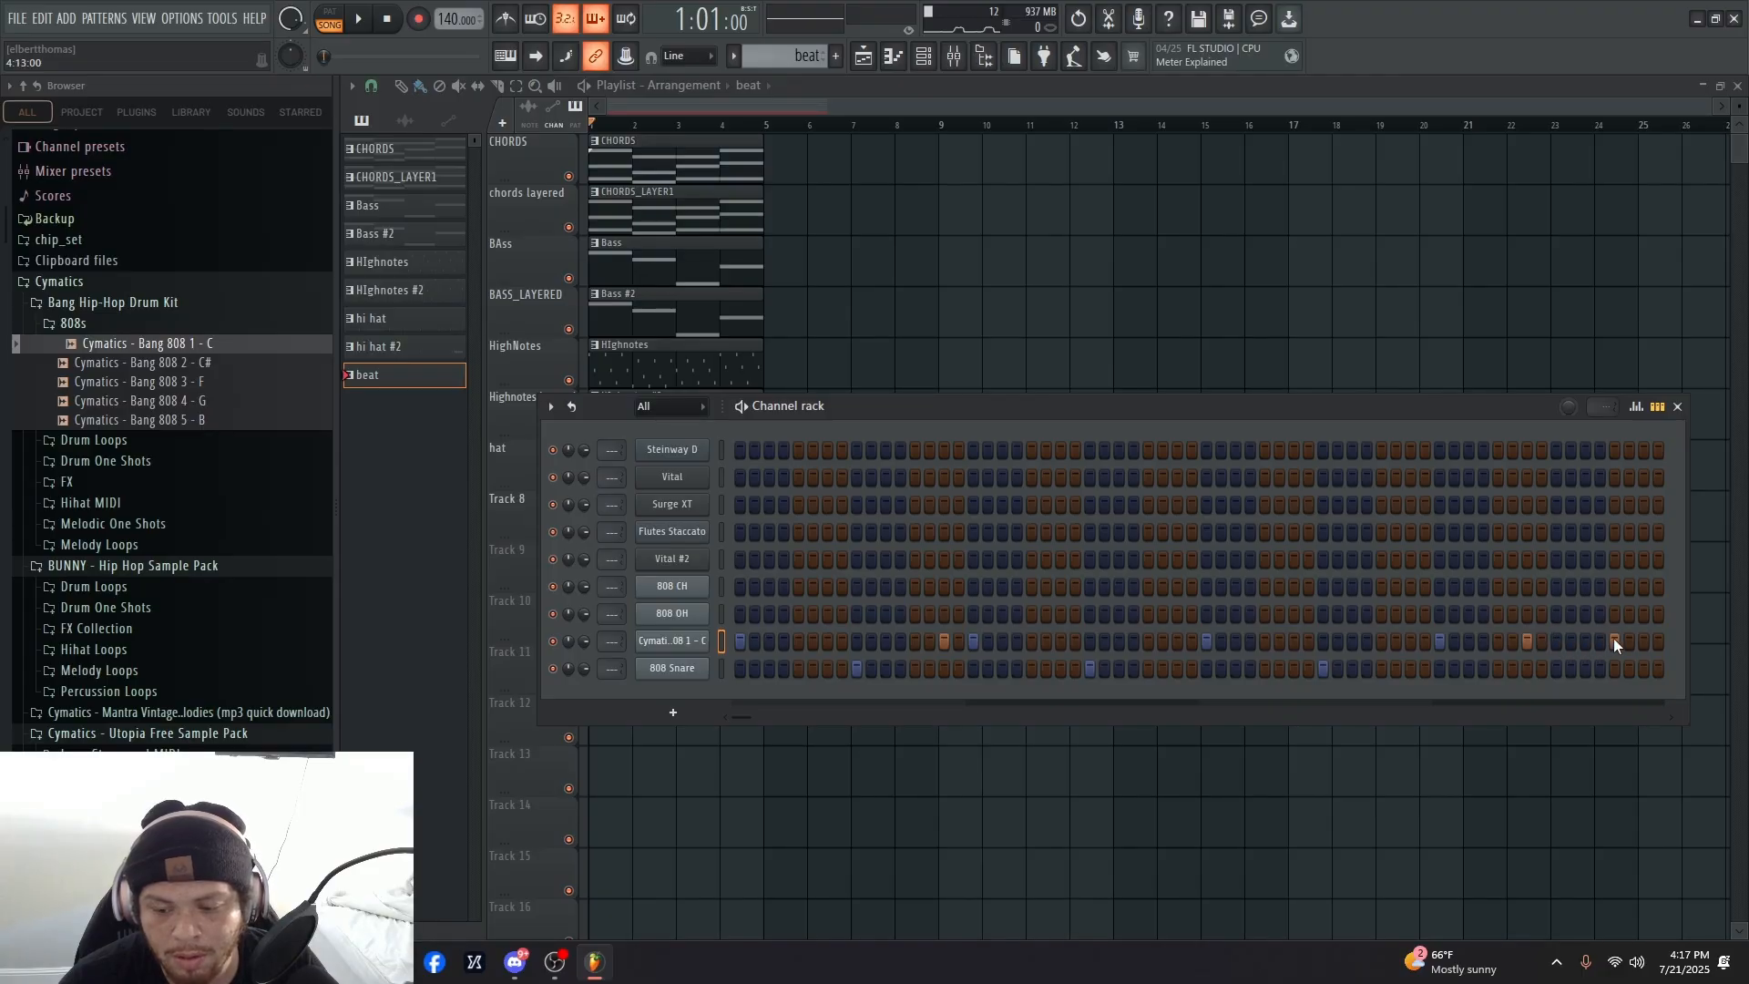
key(space)
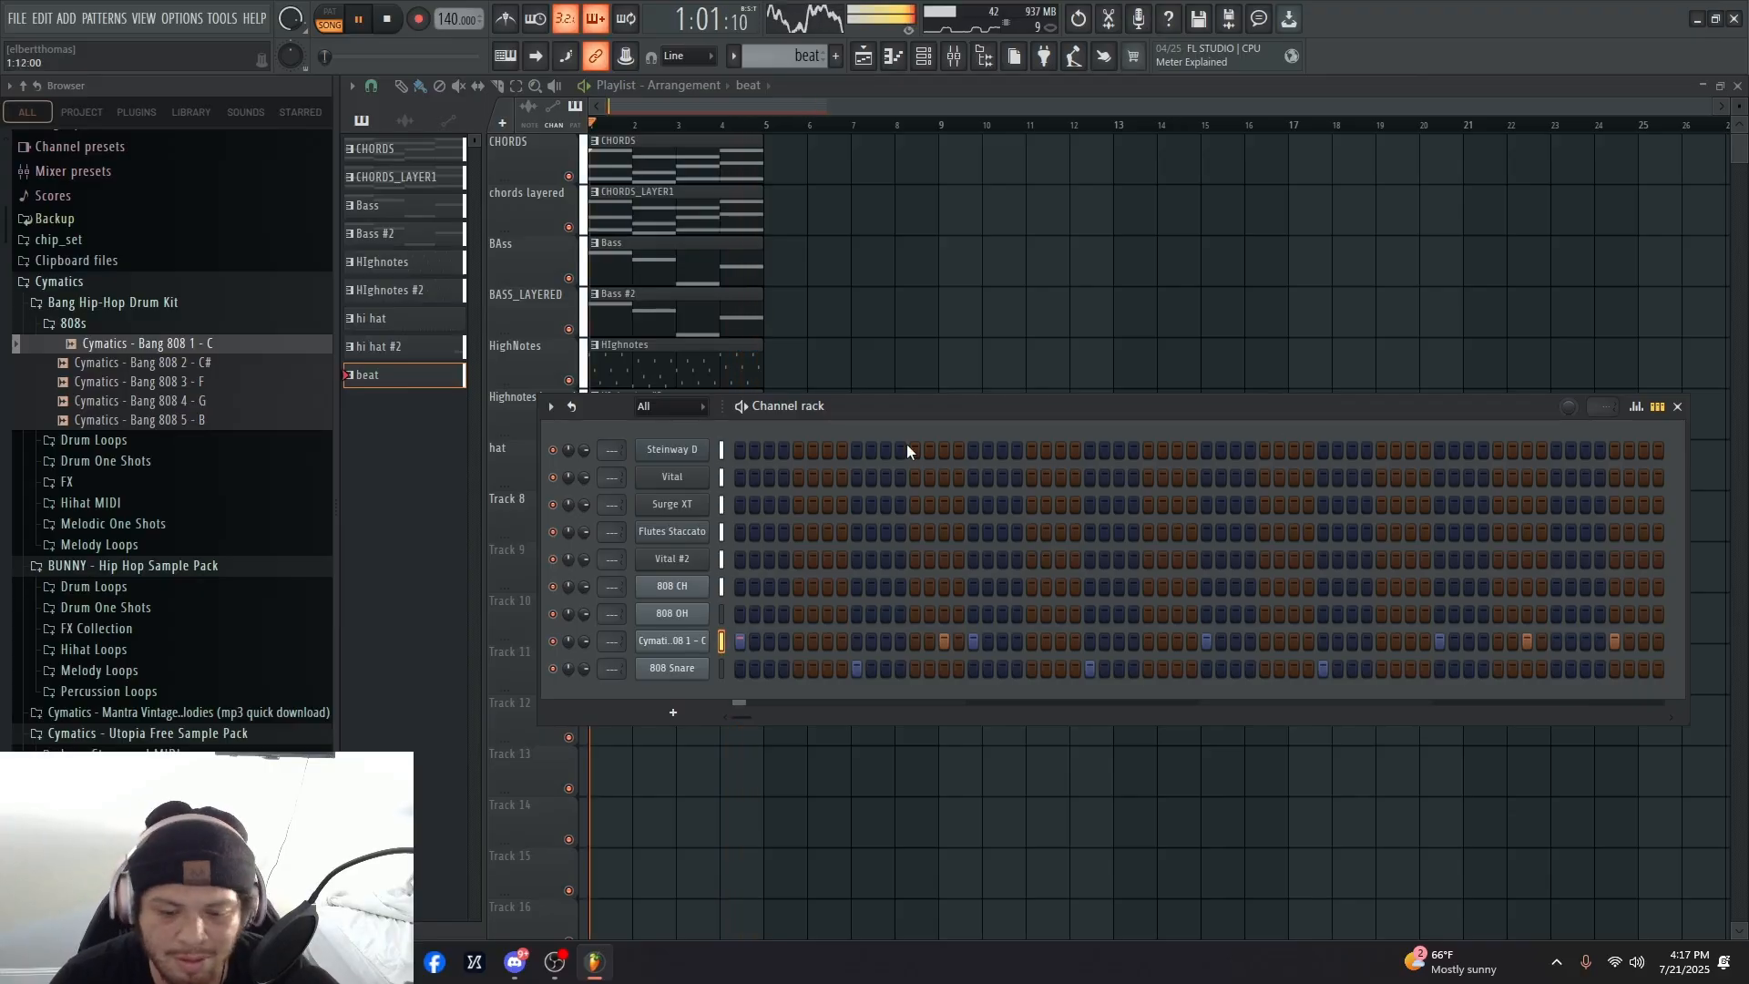
key(space)
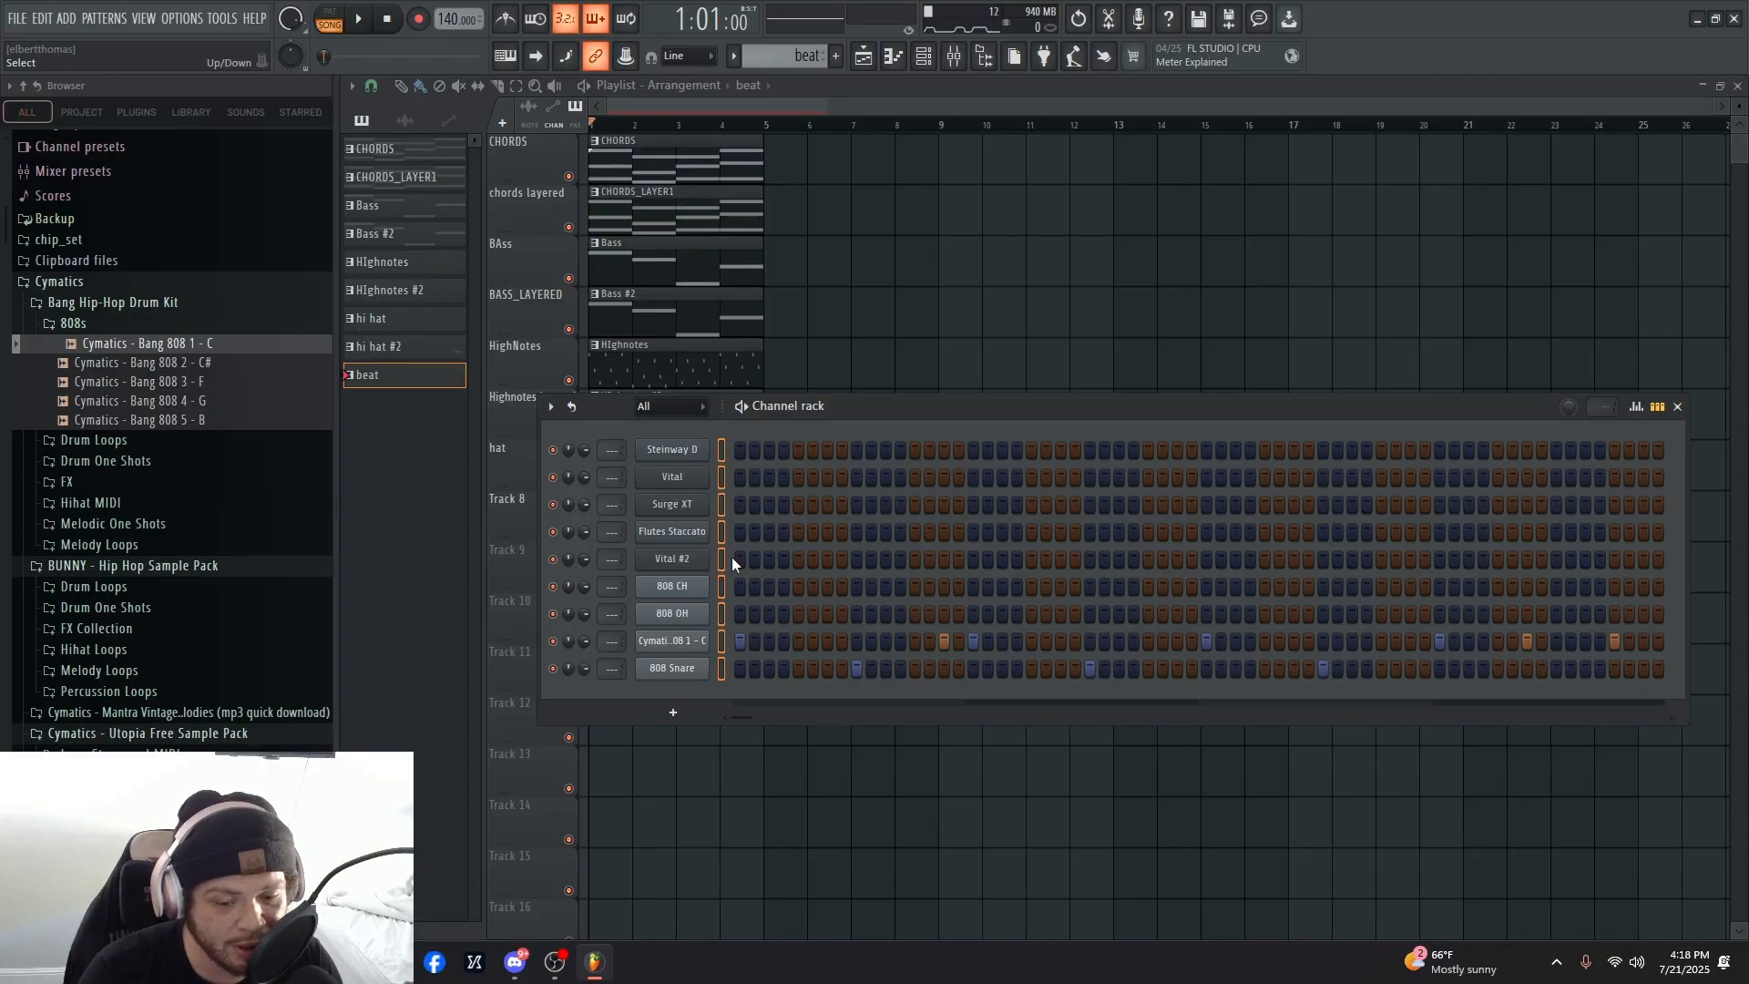
- Route all nine channels to mixer tracks 1 to 9, from Steinway D to 808 Snare, and show the mixer
key(F9)
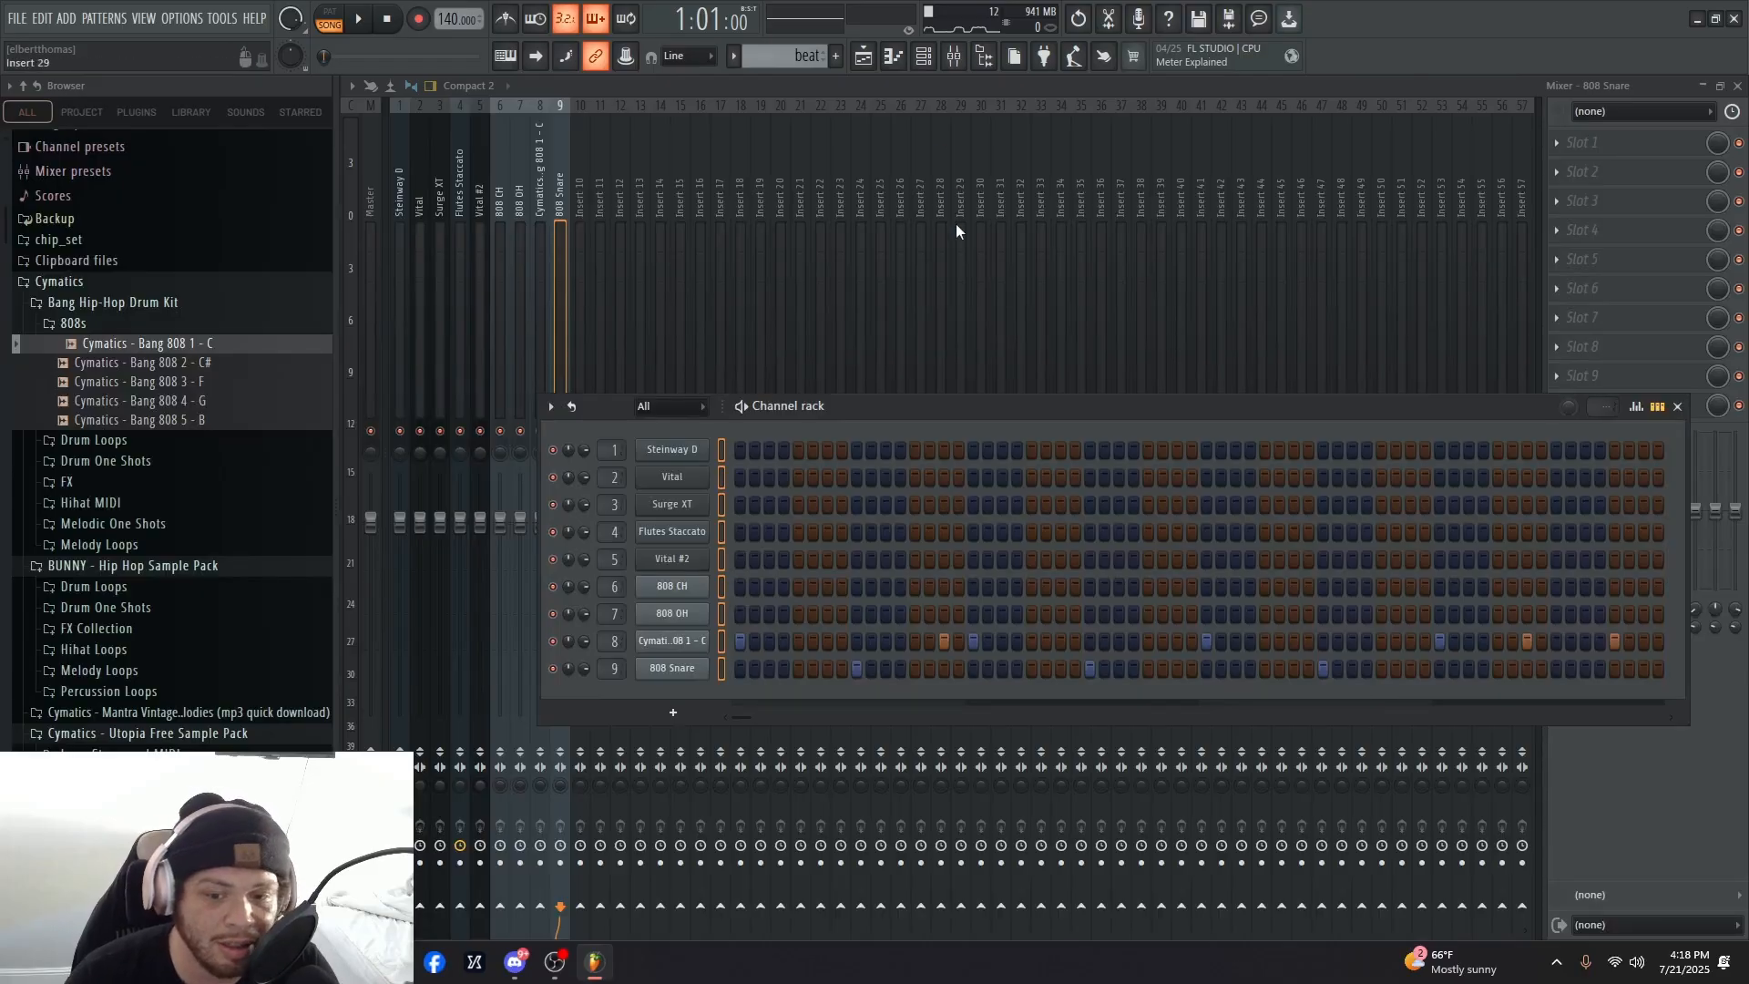
click(953, 57)
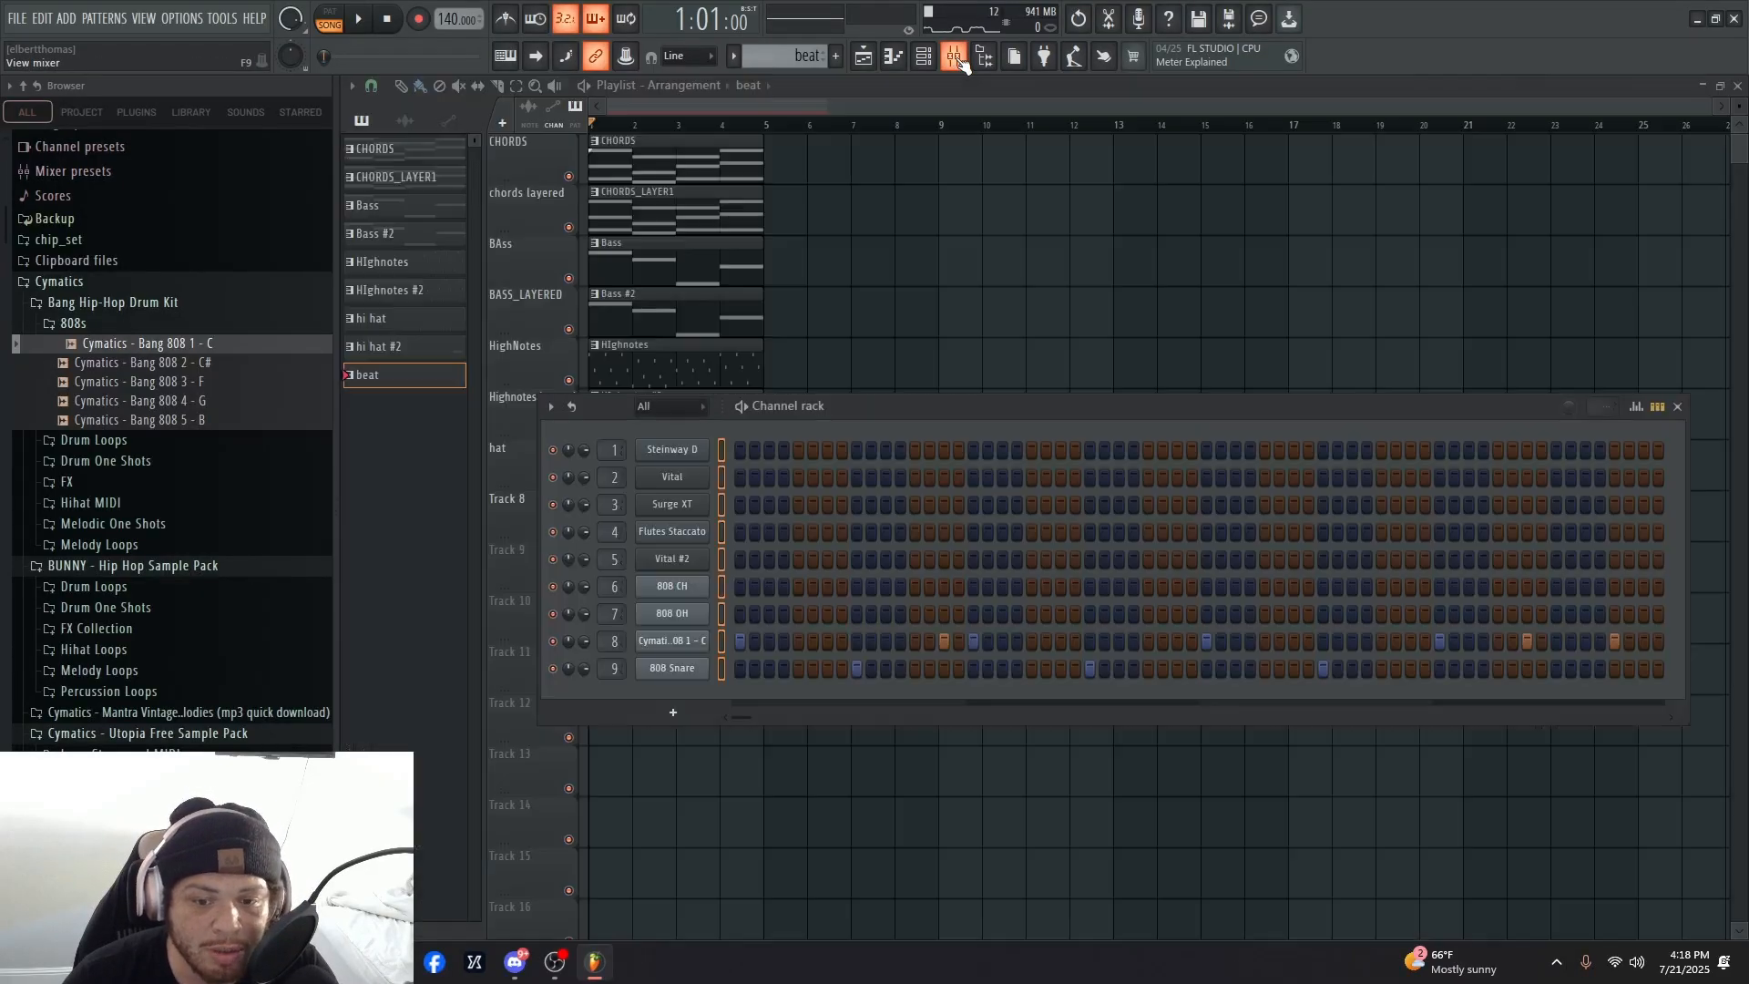
click(957, 57)
- During playback, lower the mixer volume of Surge XT to 36%, reduce Vital #2 slightly, and bring Steinway D down to about 85%
key(space)
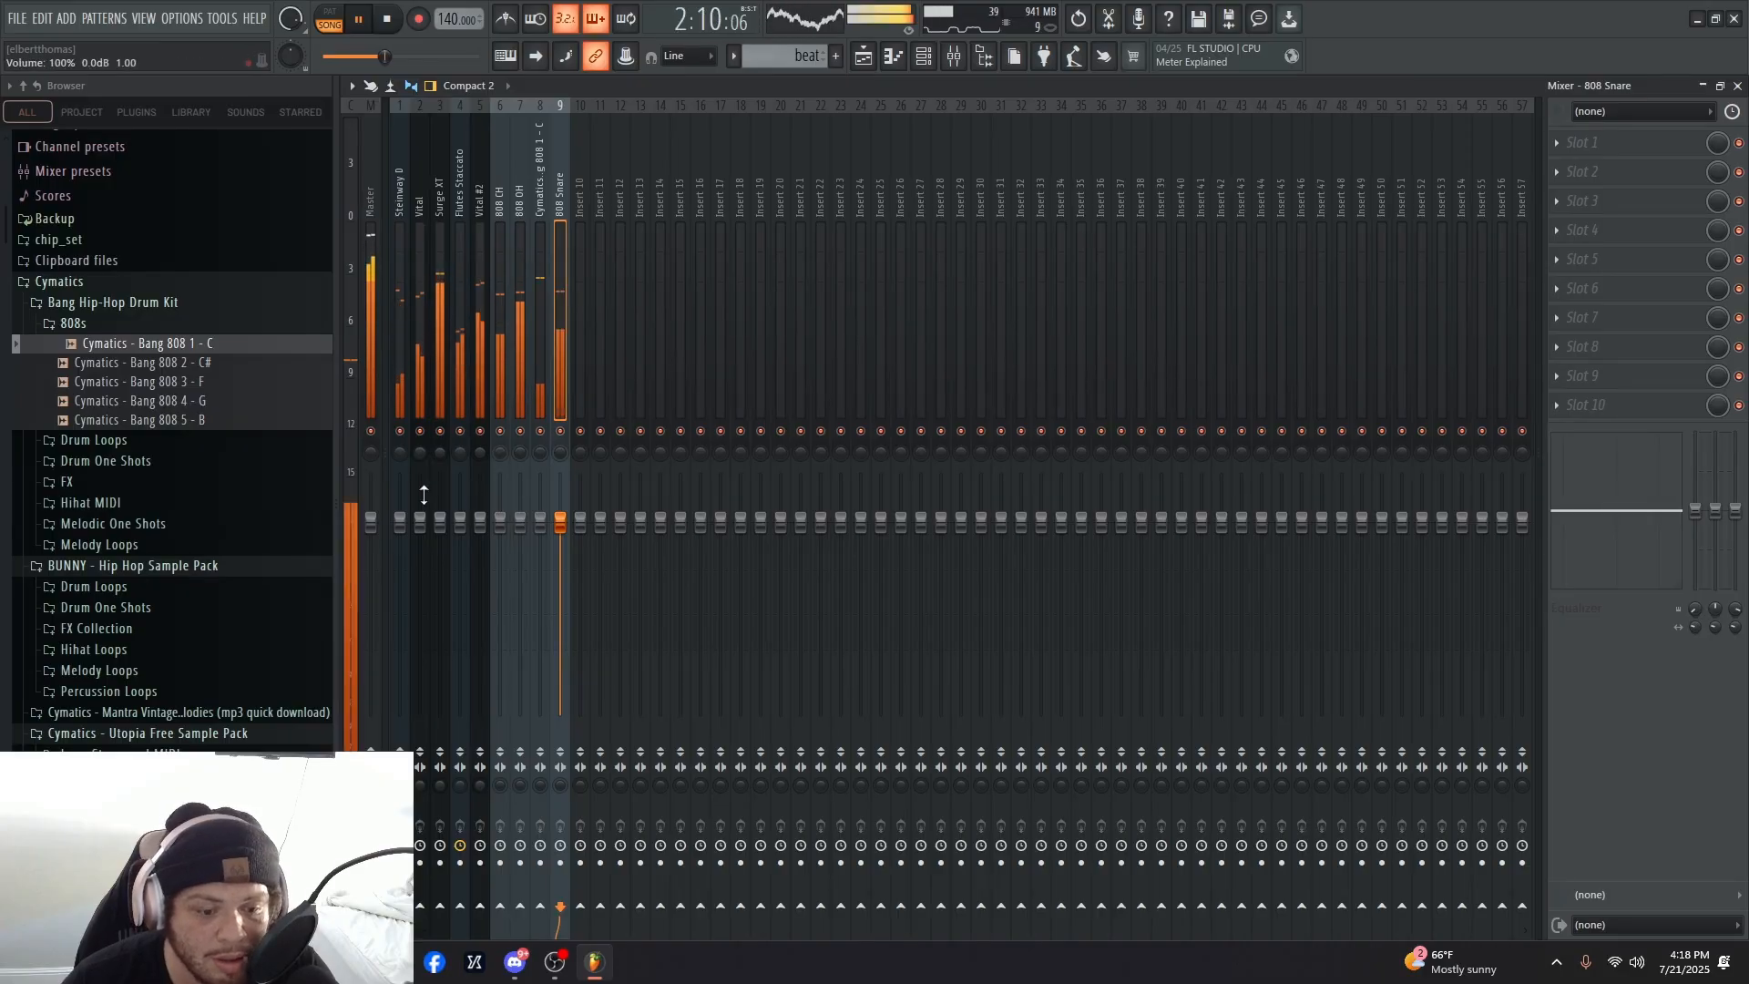
click(440, 521)
drag(440, 521, 440, 645)
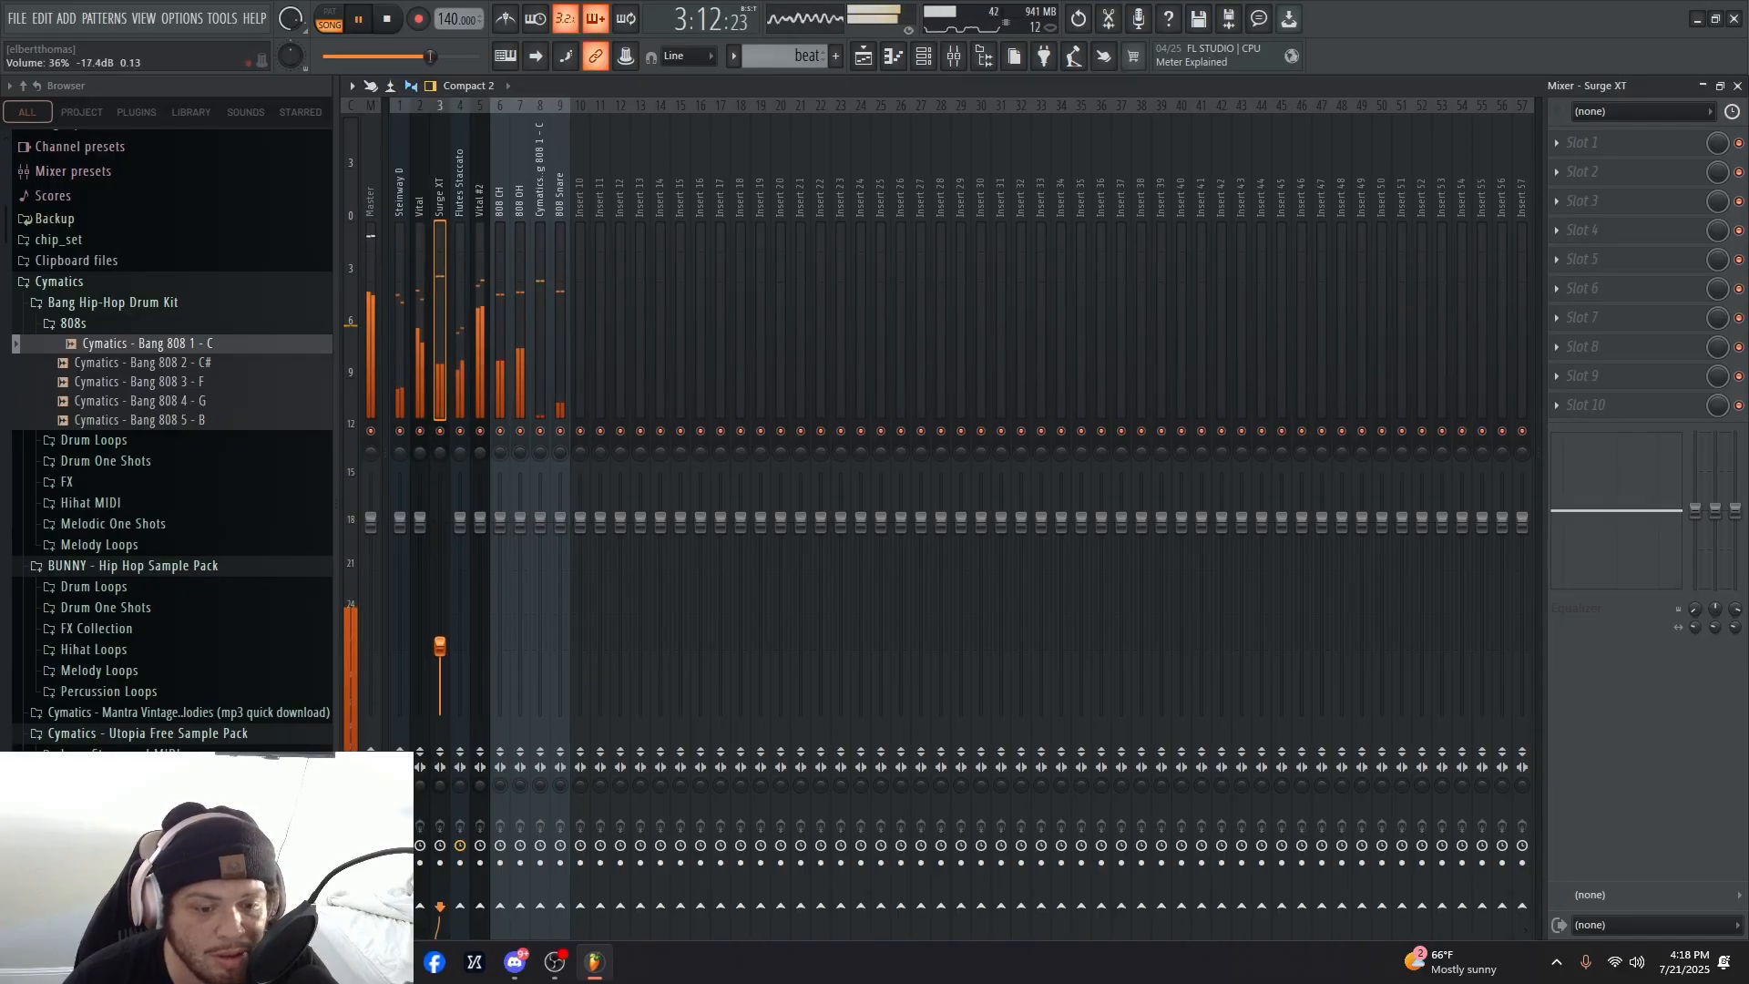
drag(483, 521, 490, 579)
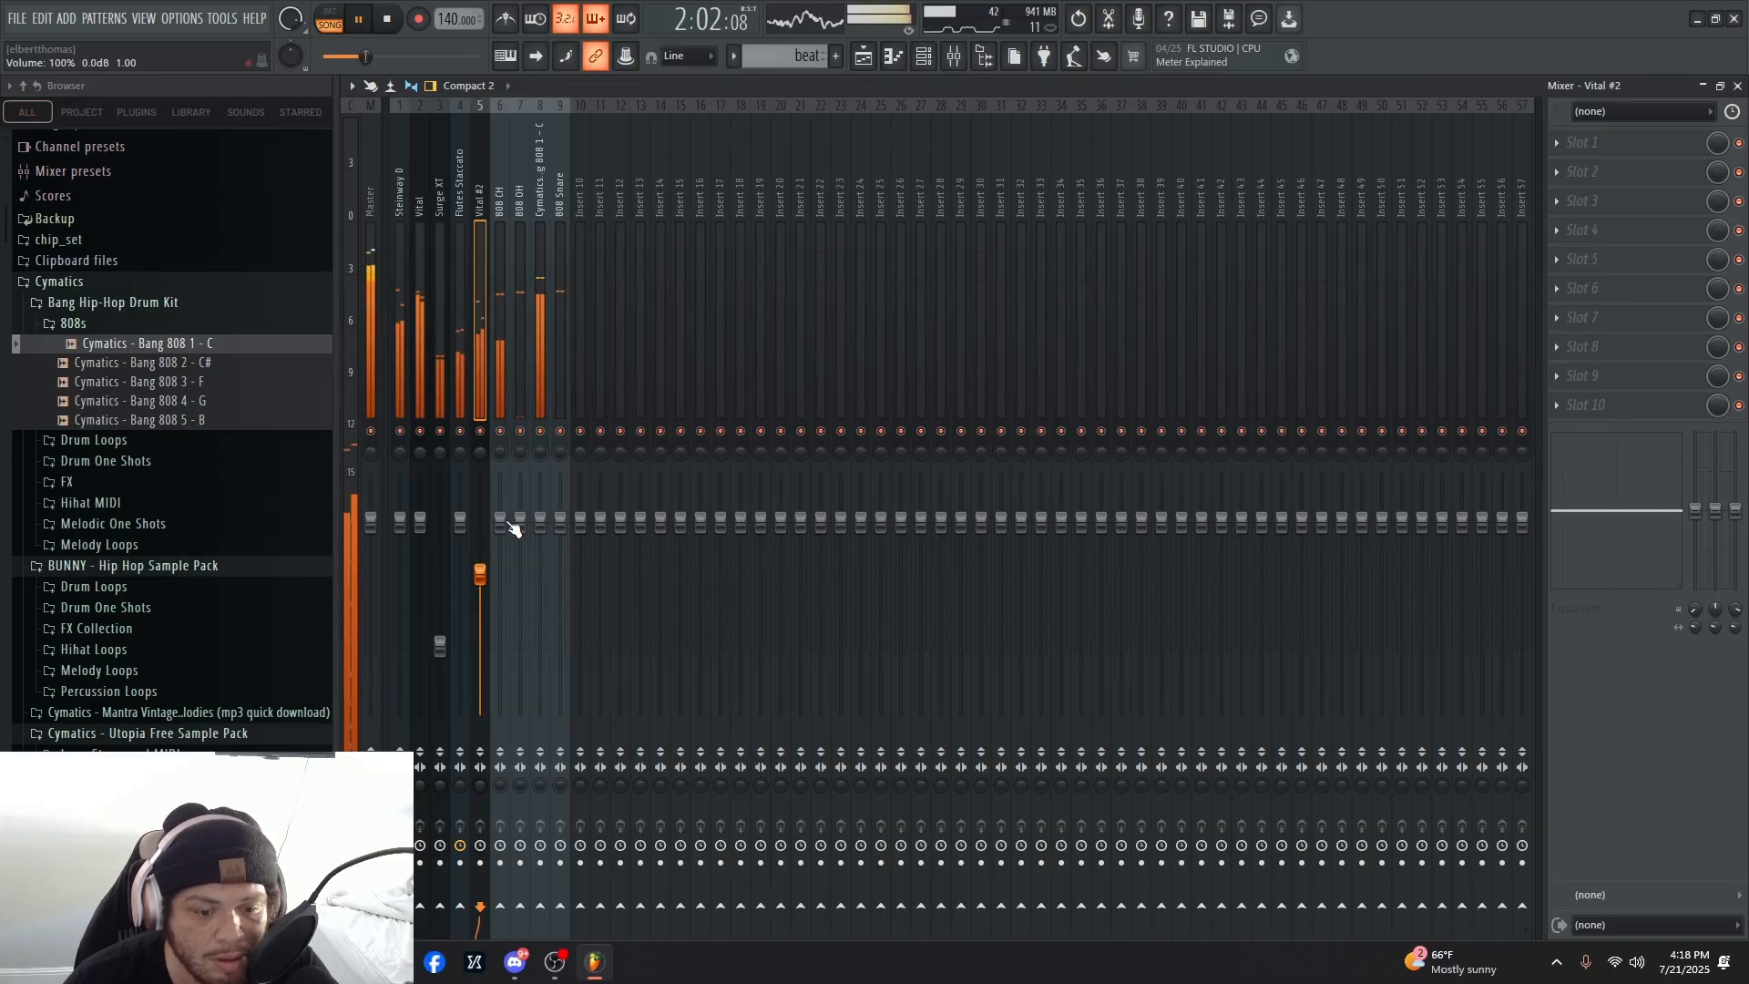
drag(399, 521, 405, 557)
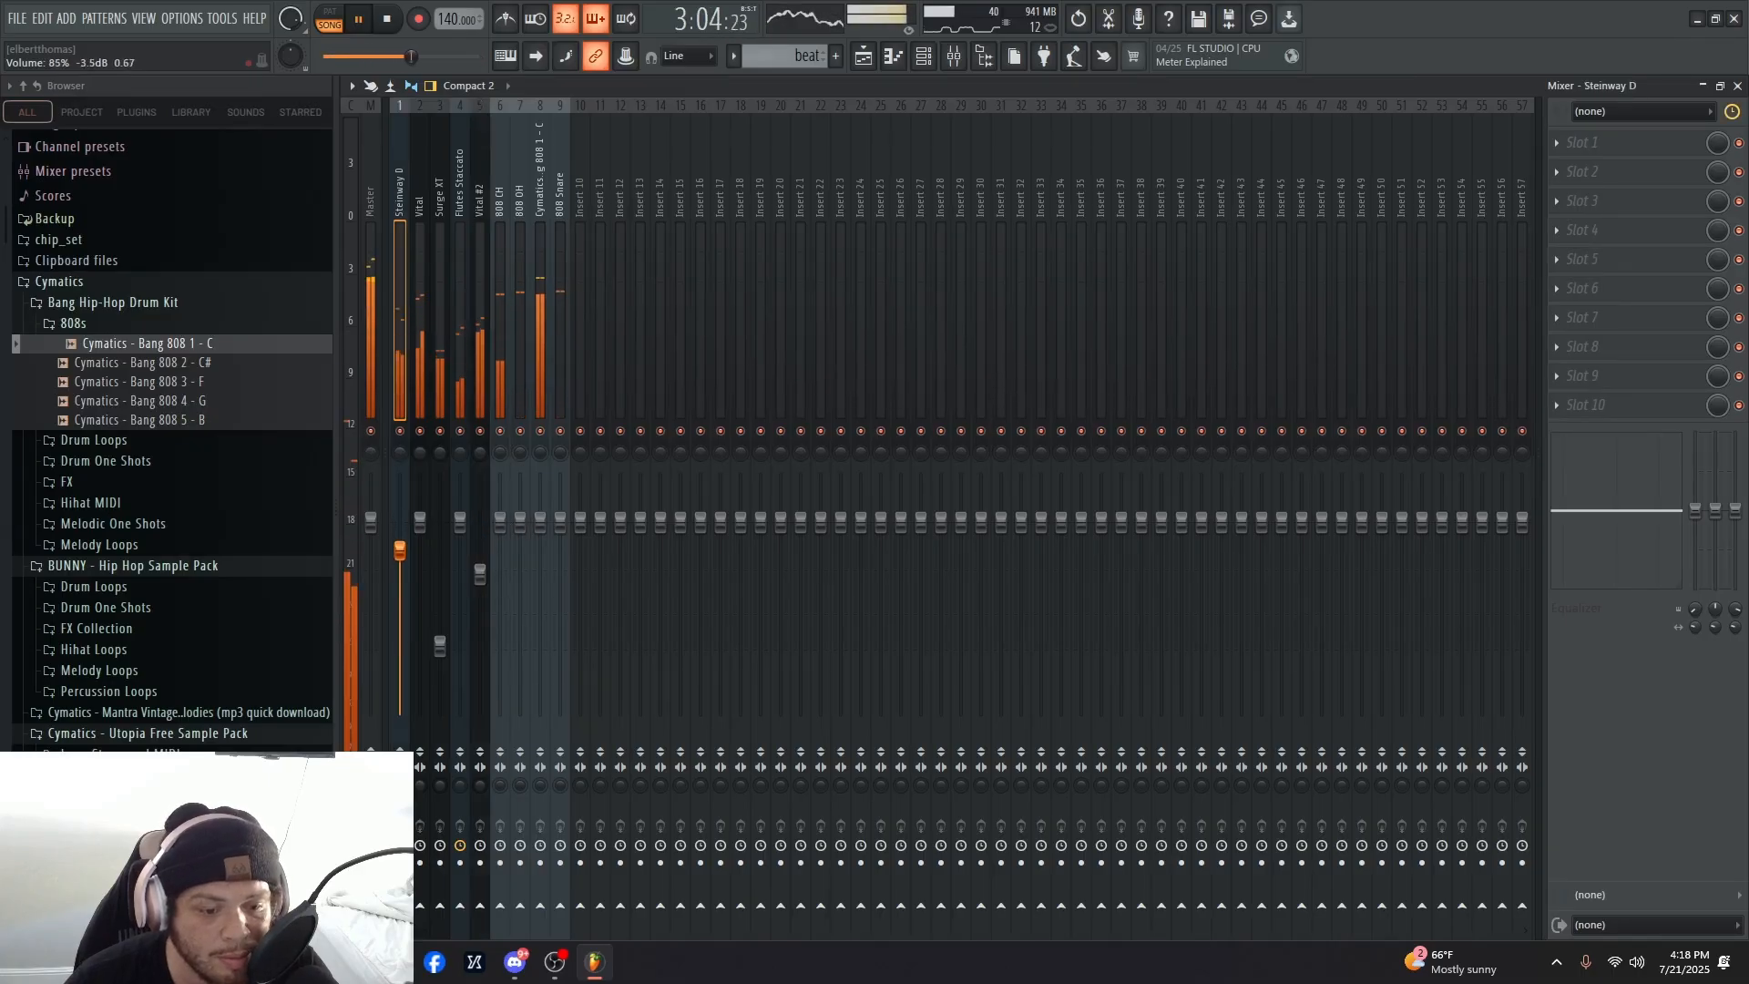
key(space)
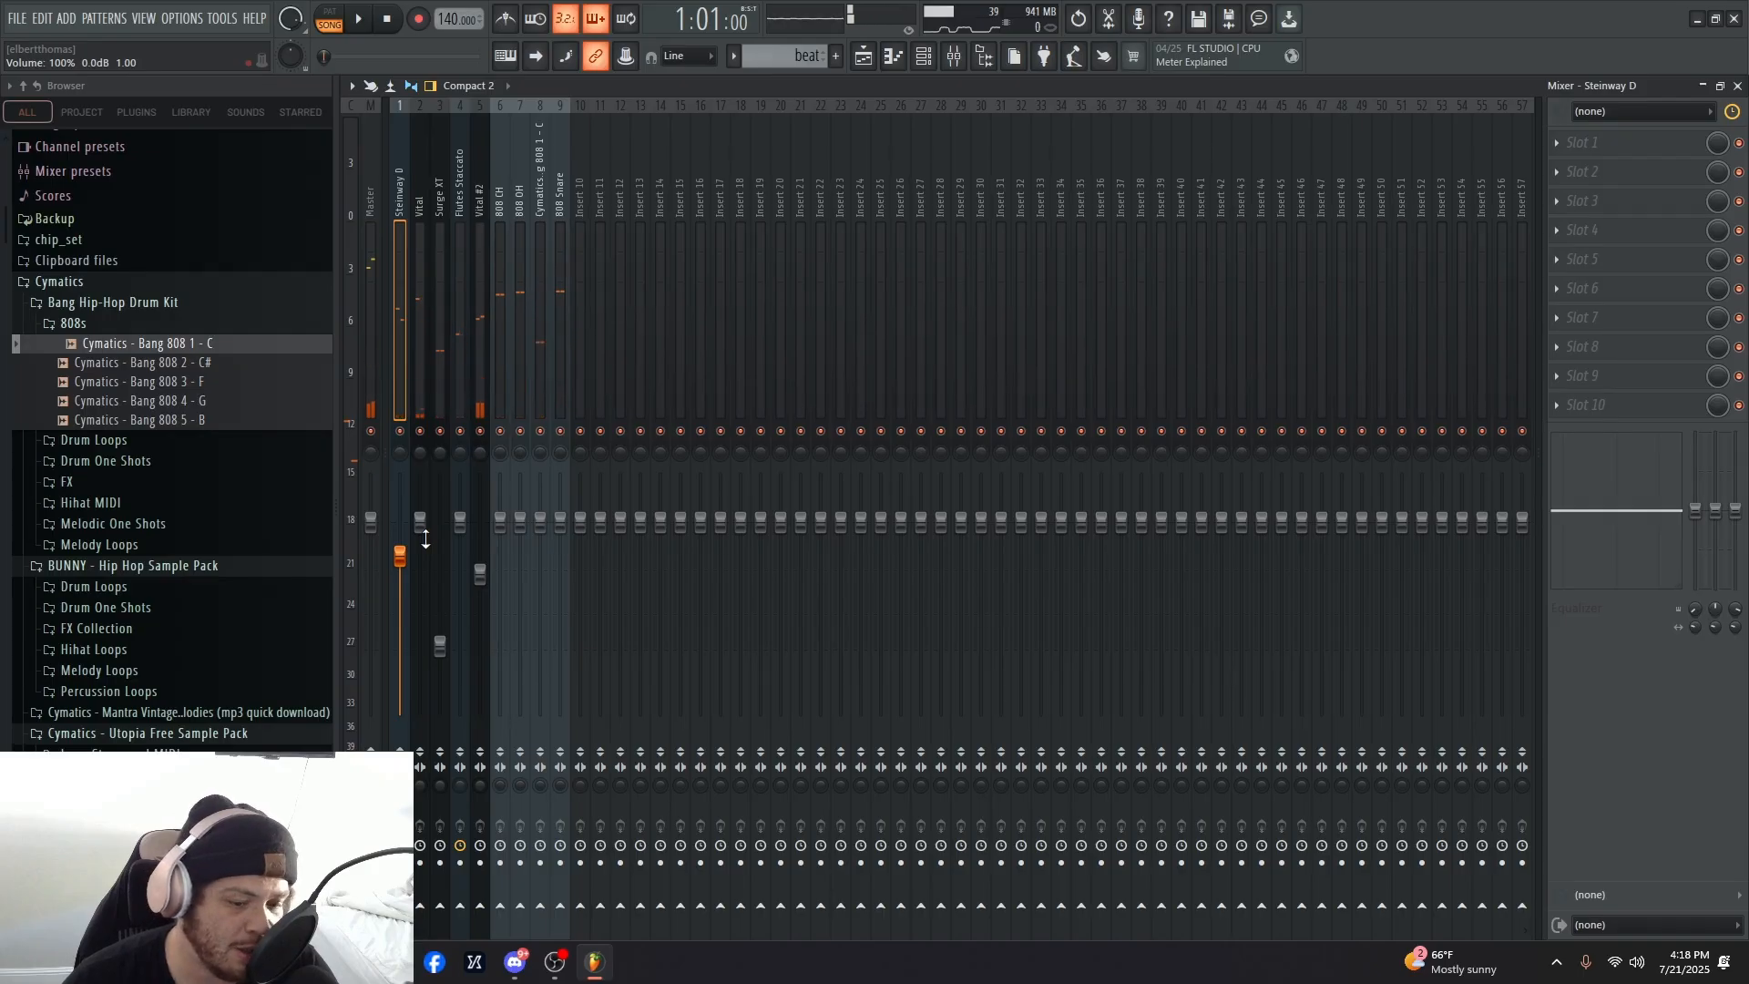
key(space)
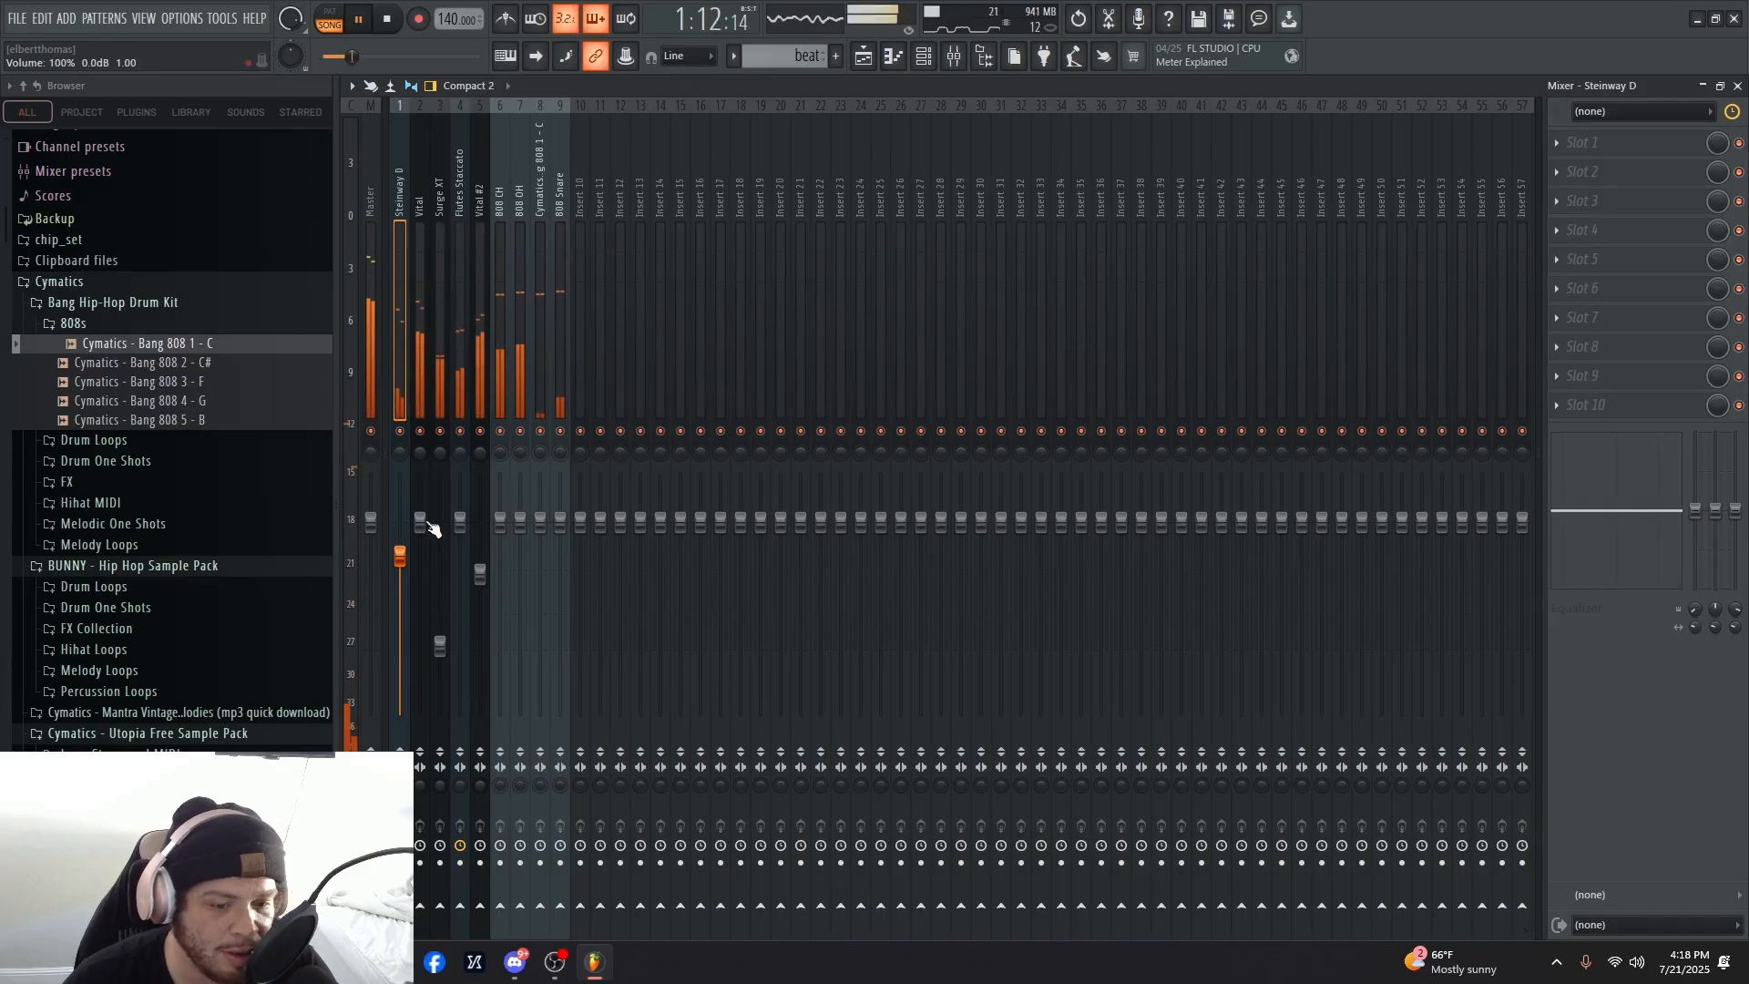
- During playback, slightly lower the mixer volumes of Vital, Bang 808, 808 CH and 808 OH, and bring Steinway D close to 100%
mouse_move(421, 520)
mouse_down()
mouse_move(420, 553)
mouse_move(403, 531)
mouse_up()
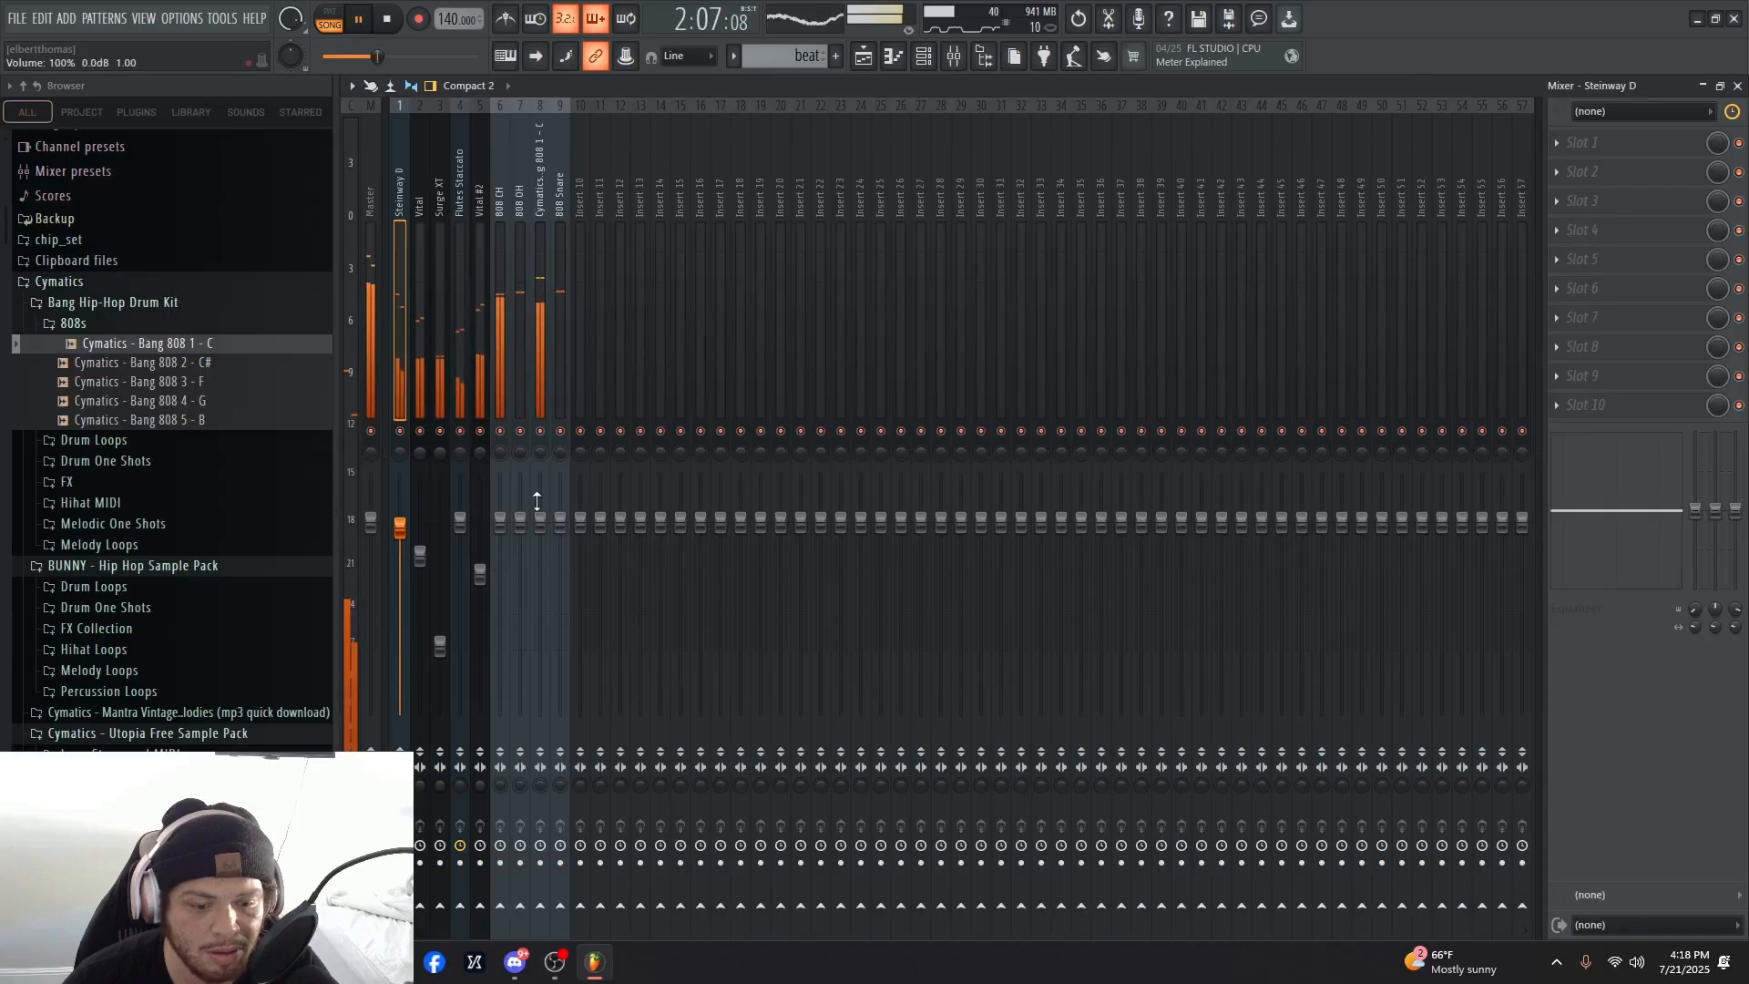
drag(537, 500, 540, 551)
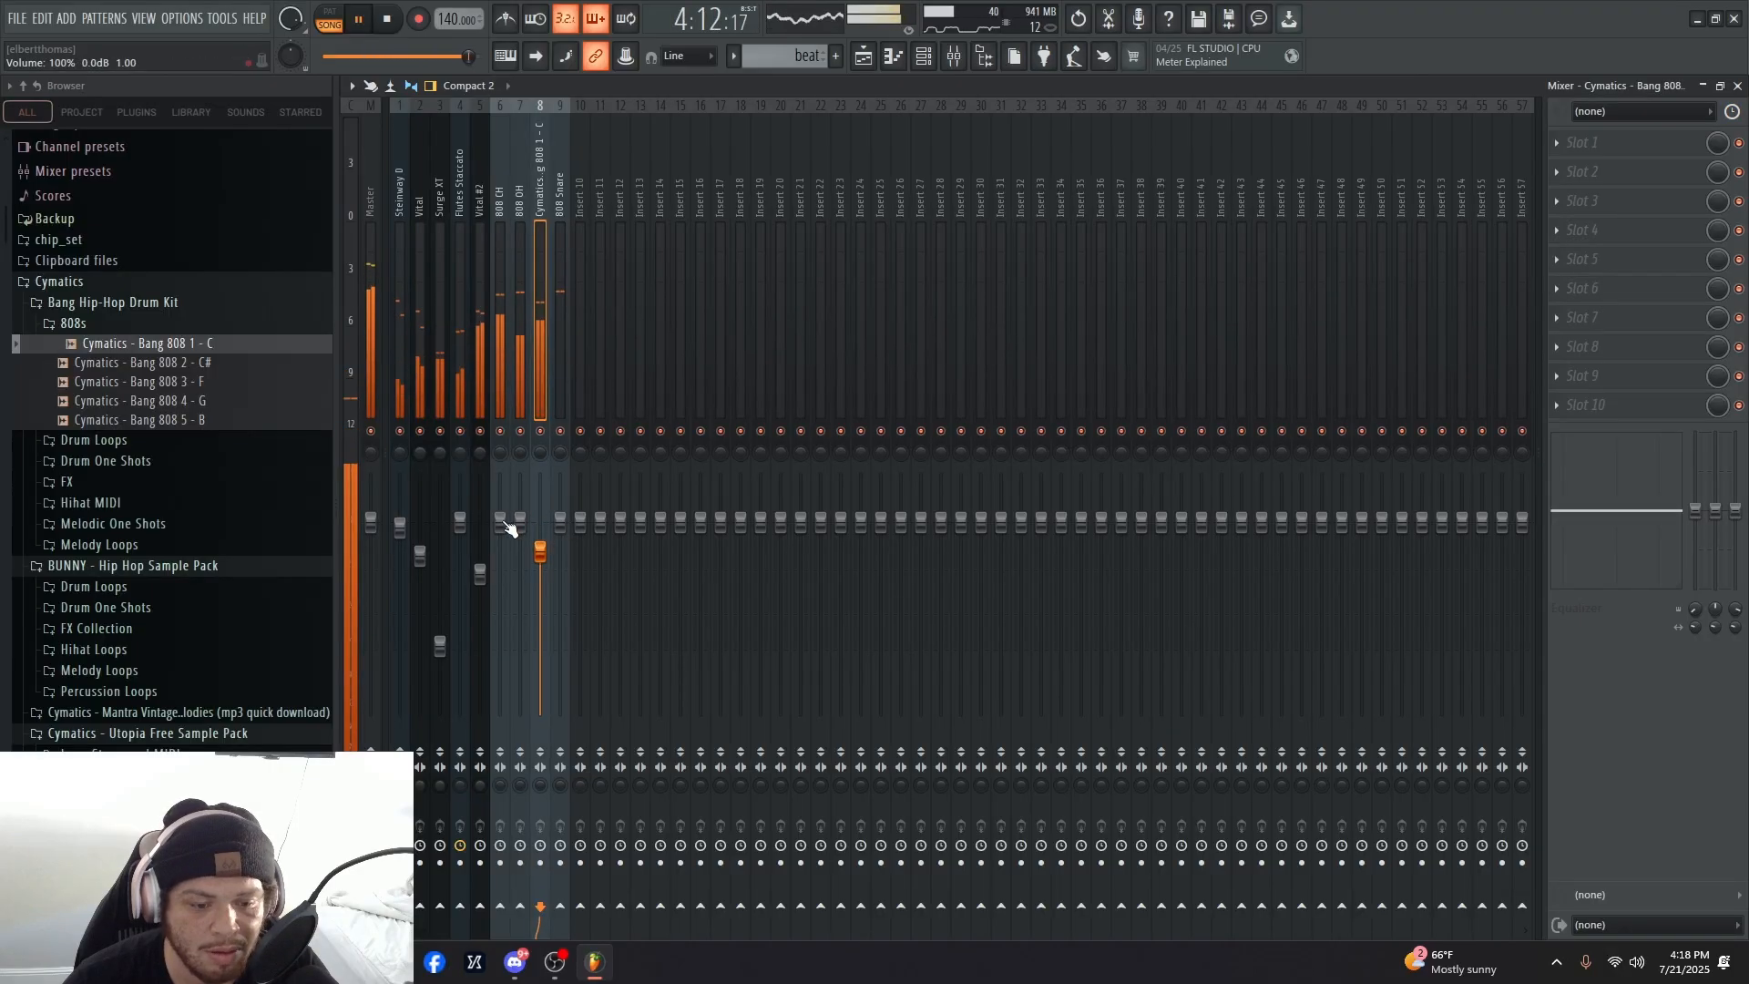
mouse_move(500, 521)
mouse_down()
mouse_move(500, 542)
mouse_move(520, 542)
mouse_up()
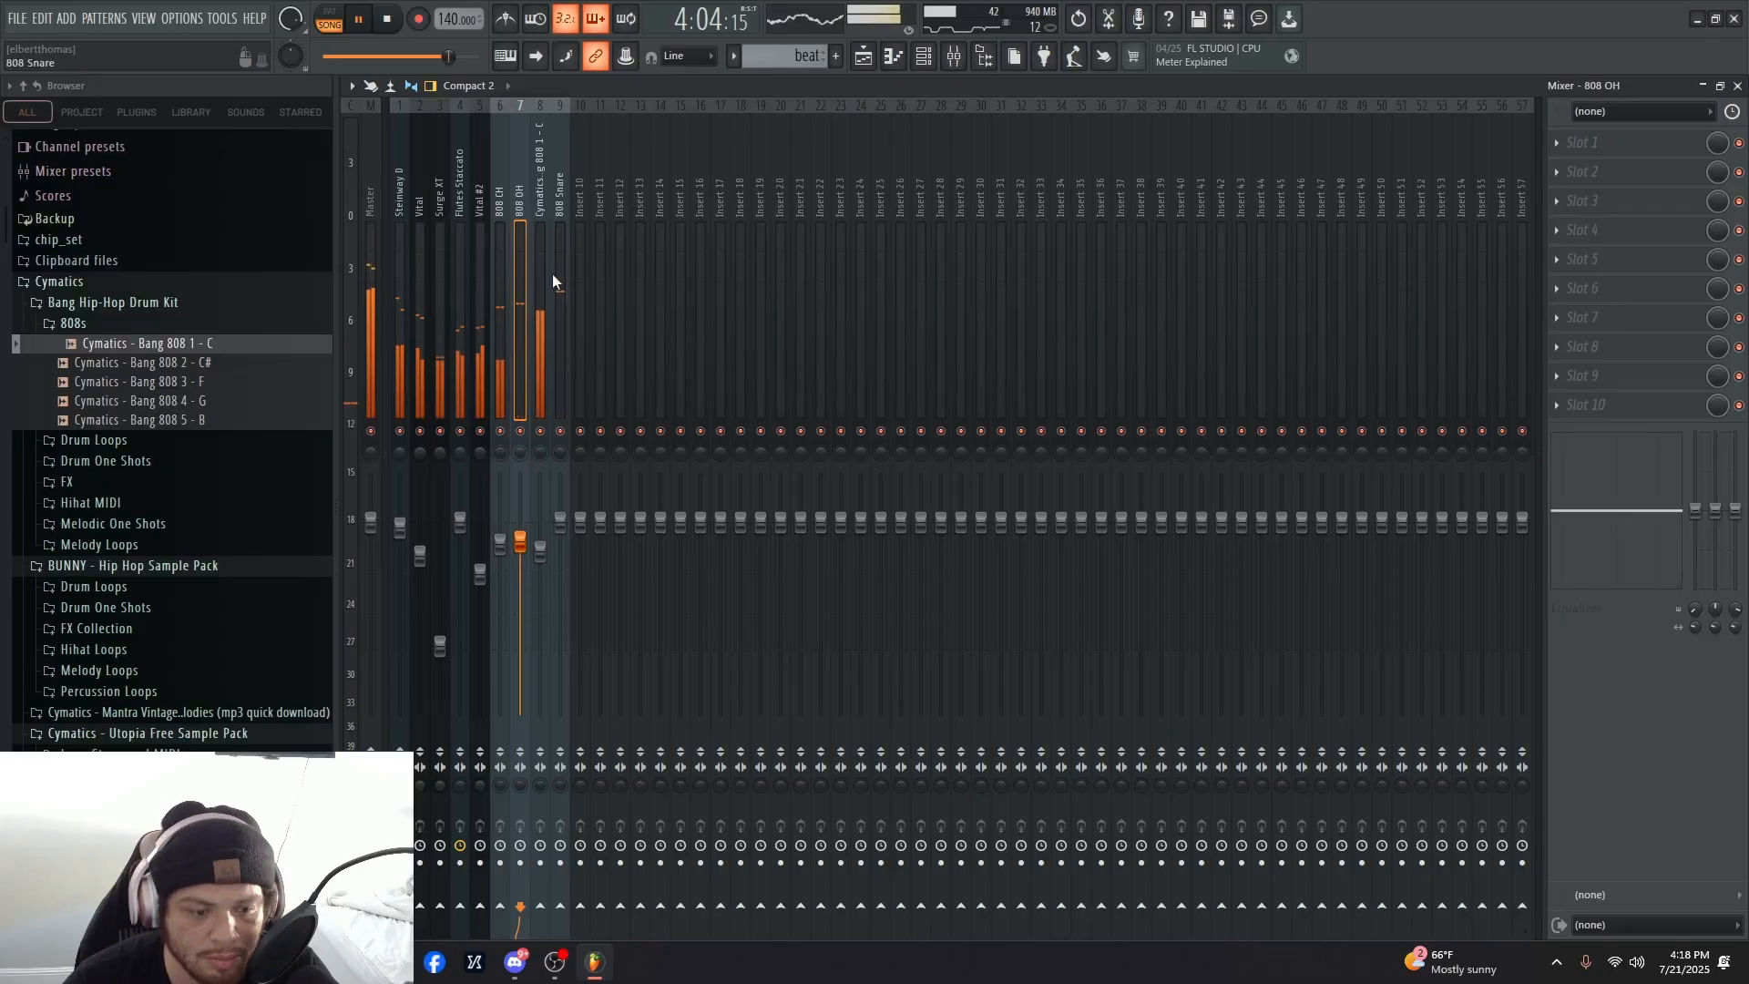
- Try the Master volume at about 124%, settle it at about 92%, and stop playback
drag(362, 550, 363, 495)
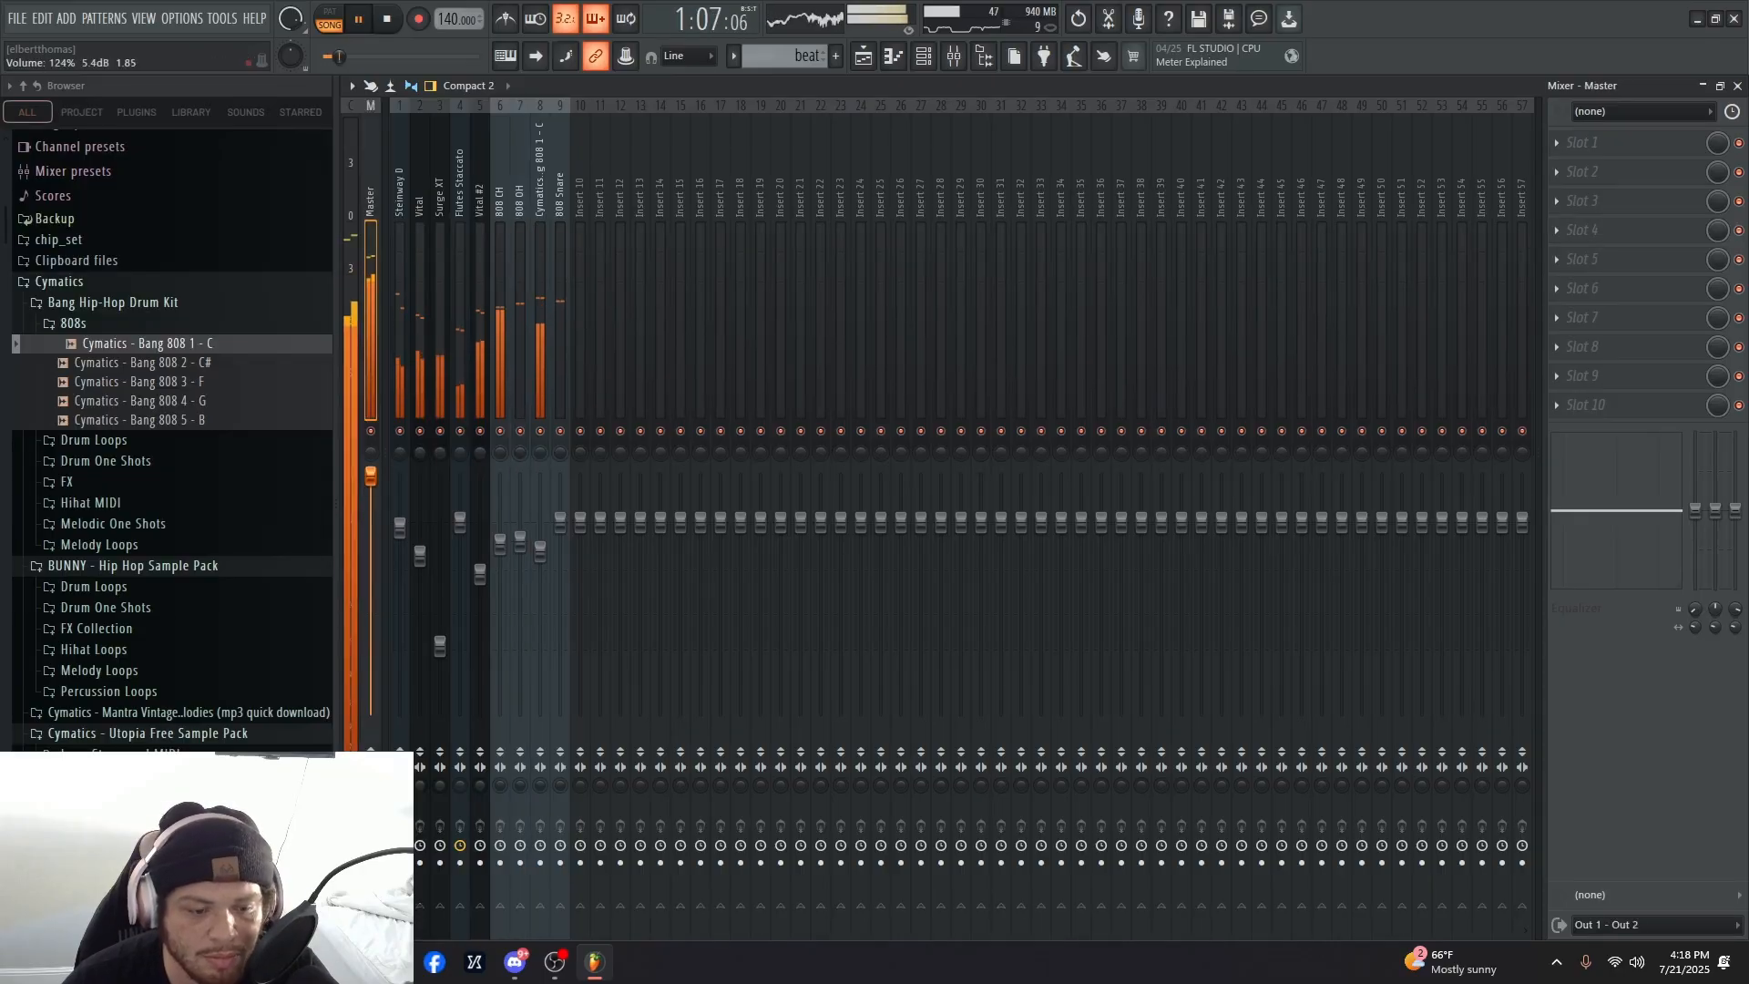
drag(371, 473, 371, 532)
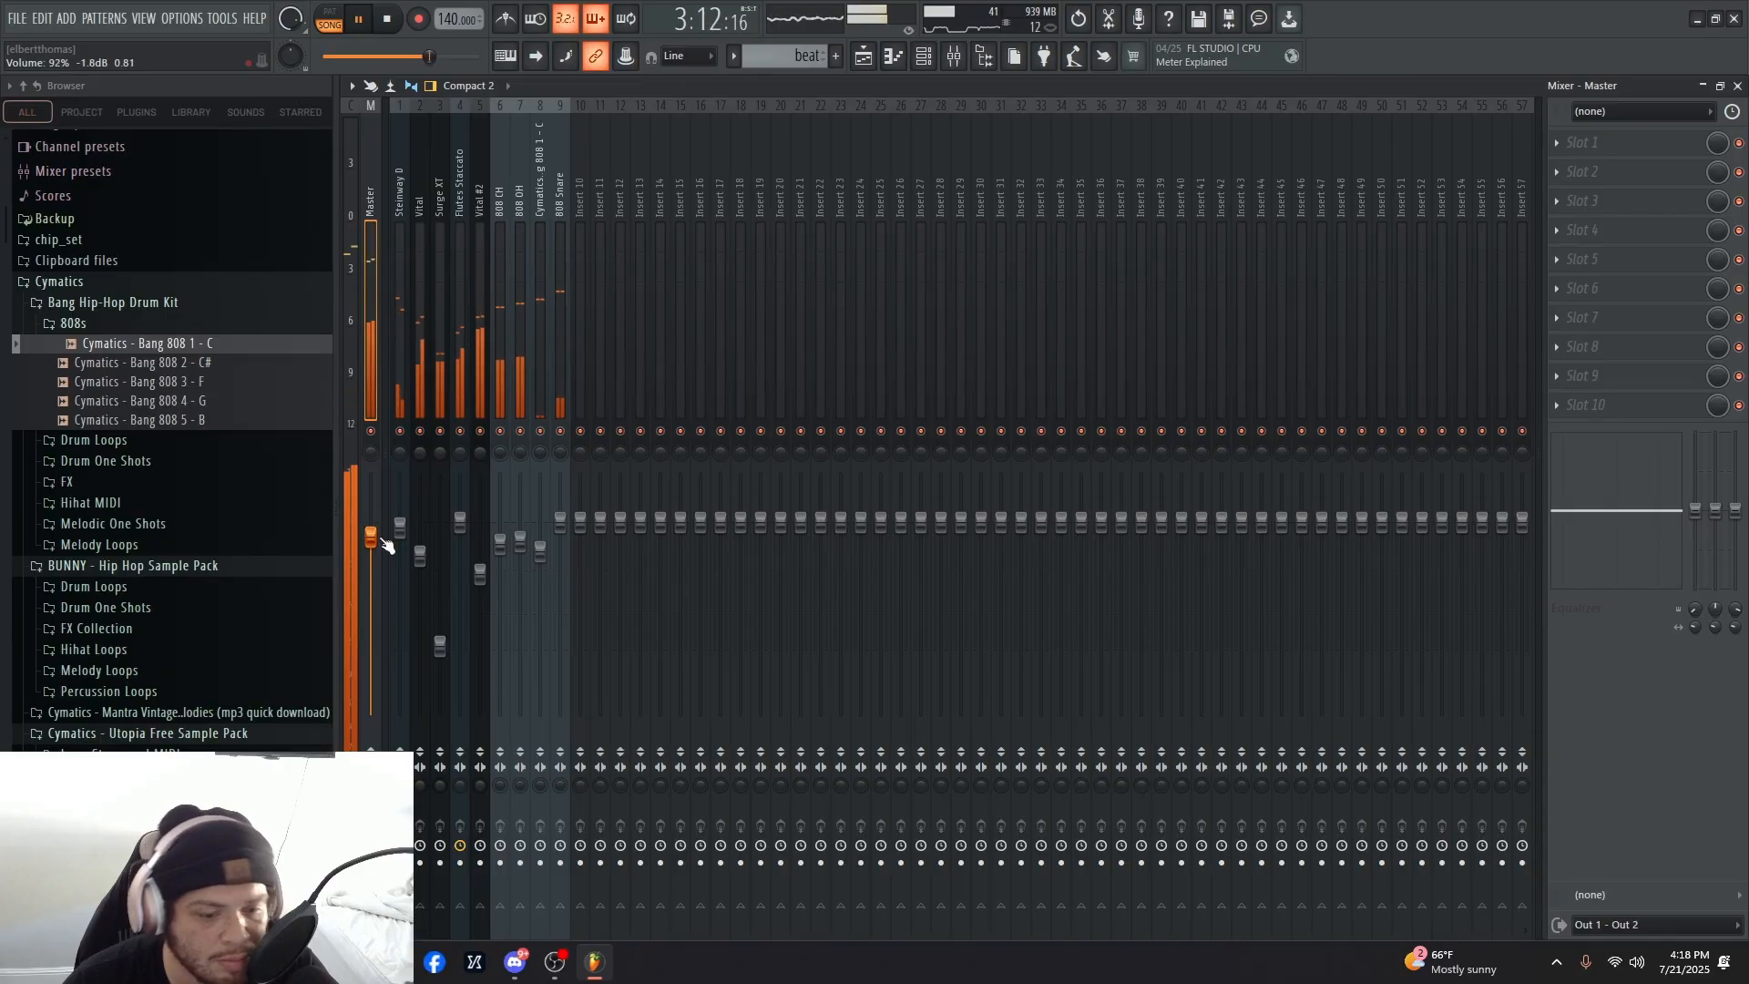
key(space)
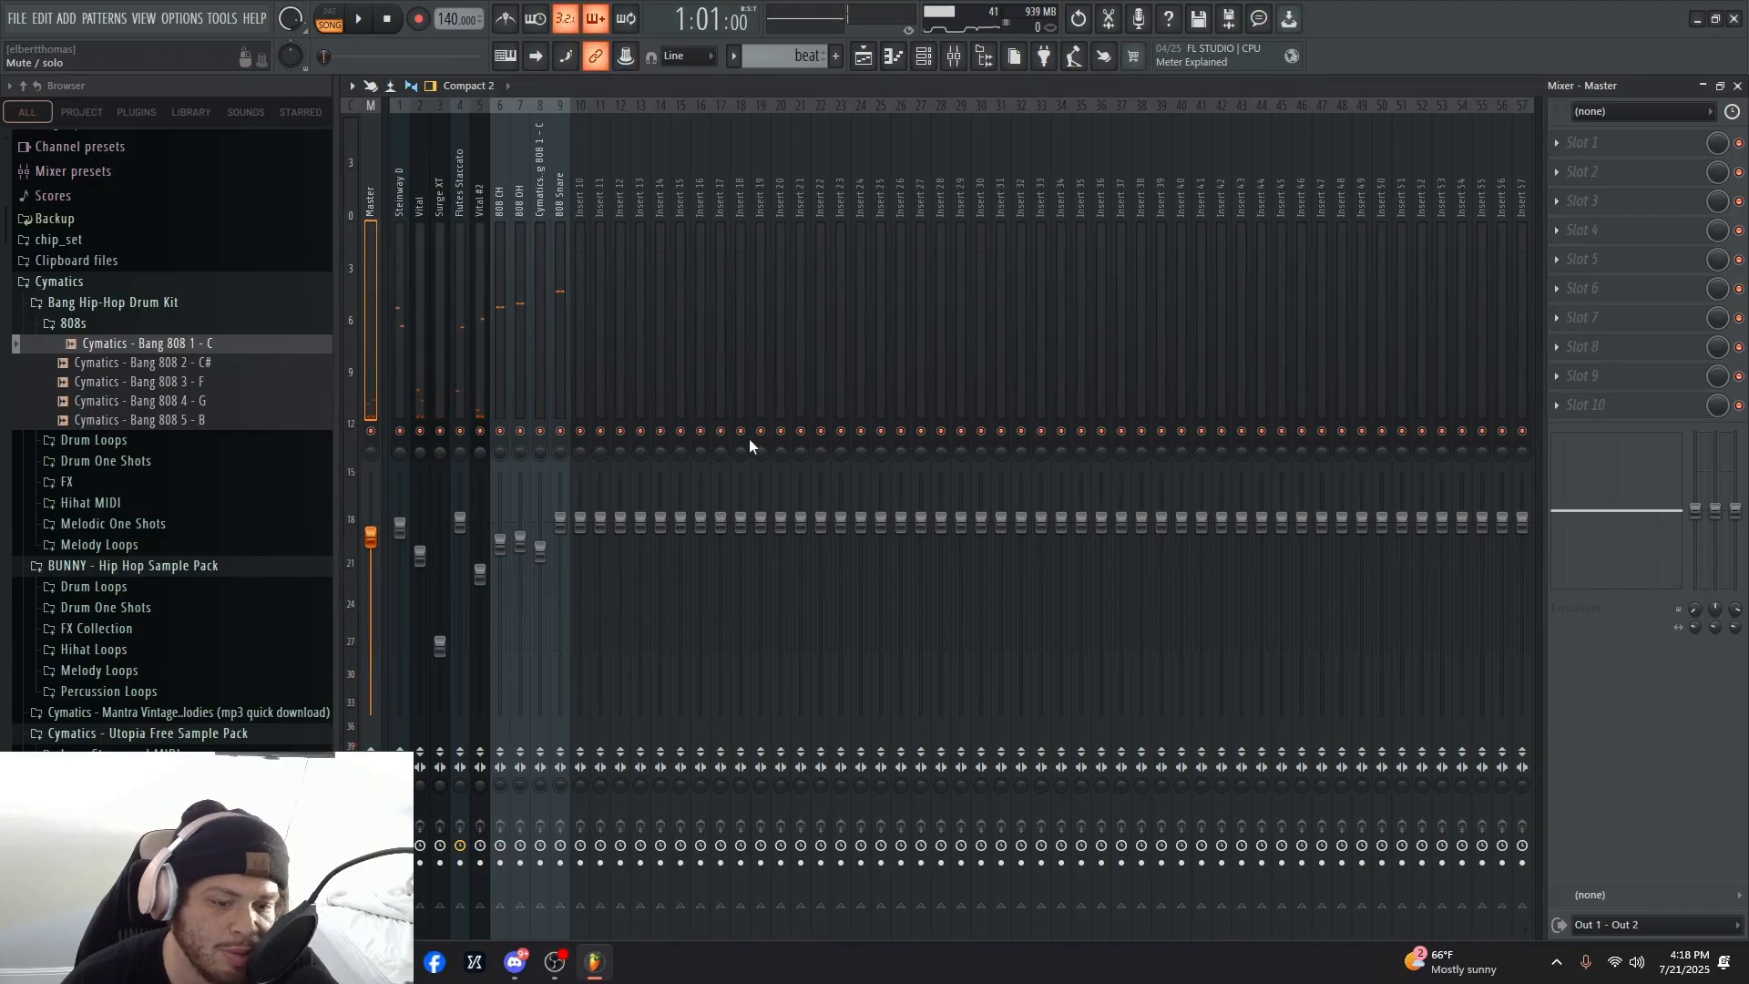
- Go through the mixer tracks one by one from Steinway D to 808 Snare to review which sound each carries
click(407, 188)
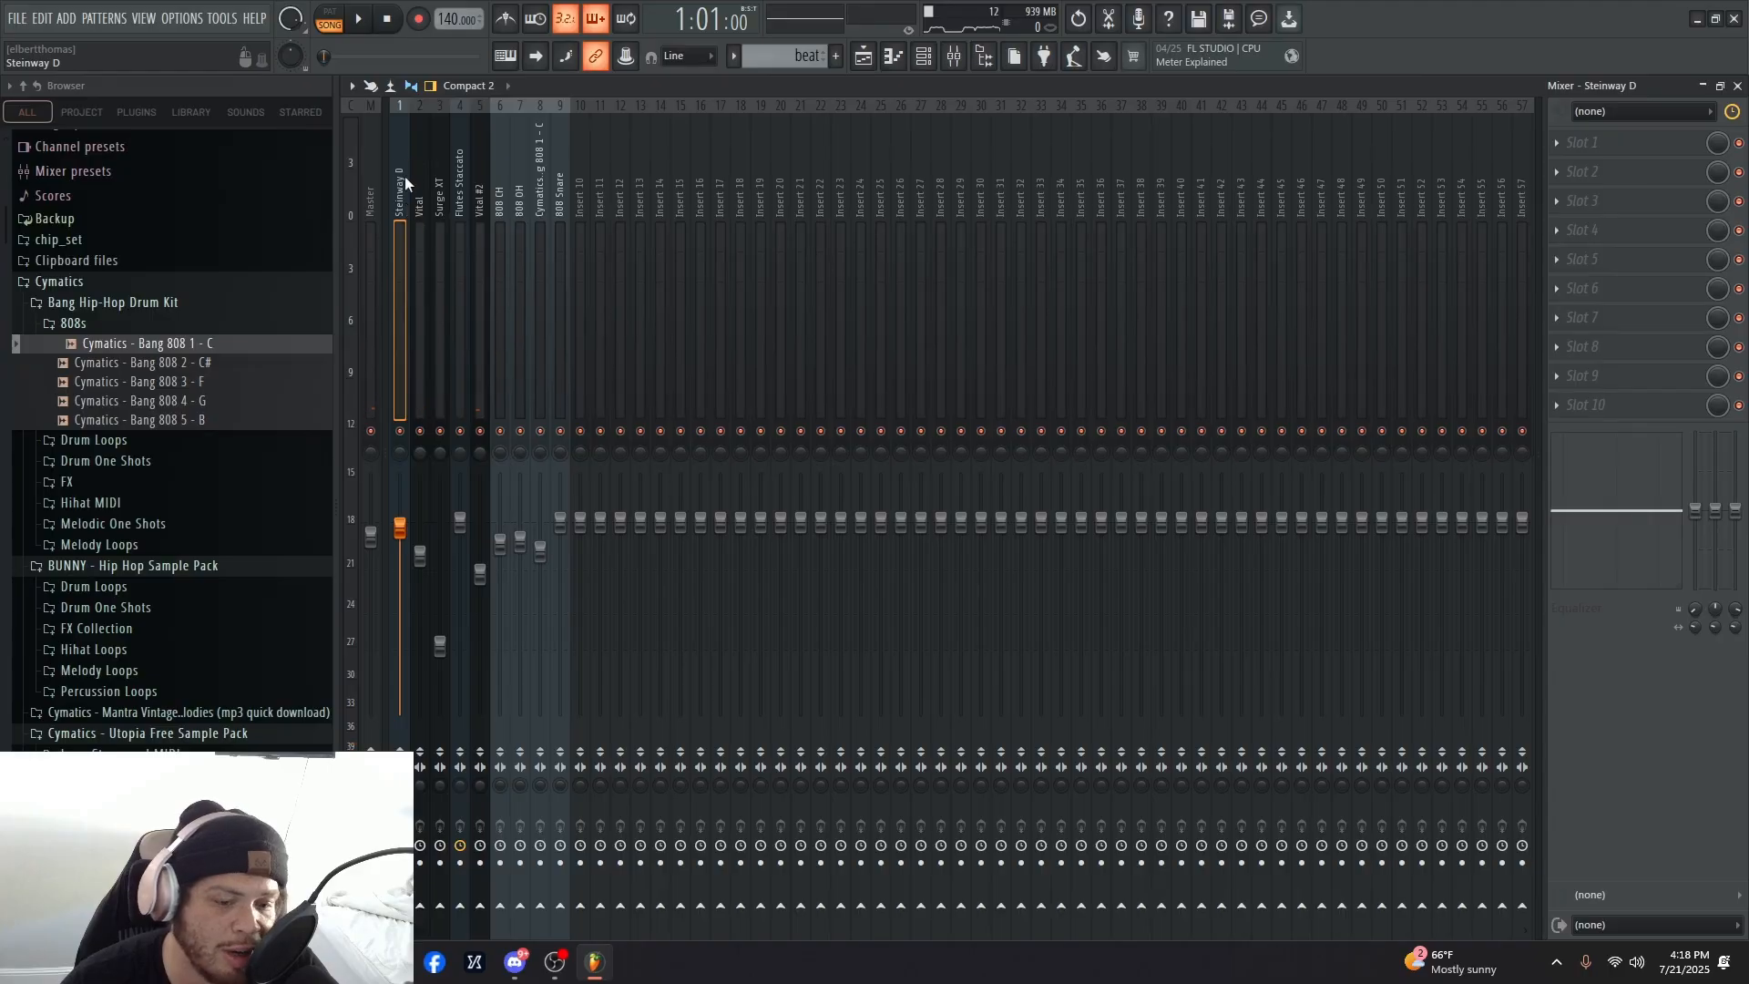
click(431, 208)
click(439, 200)
click(429, 220)
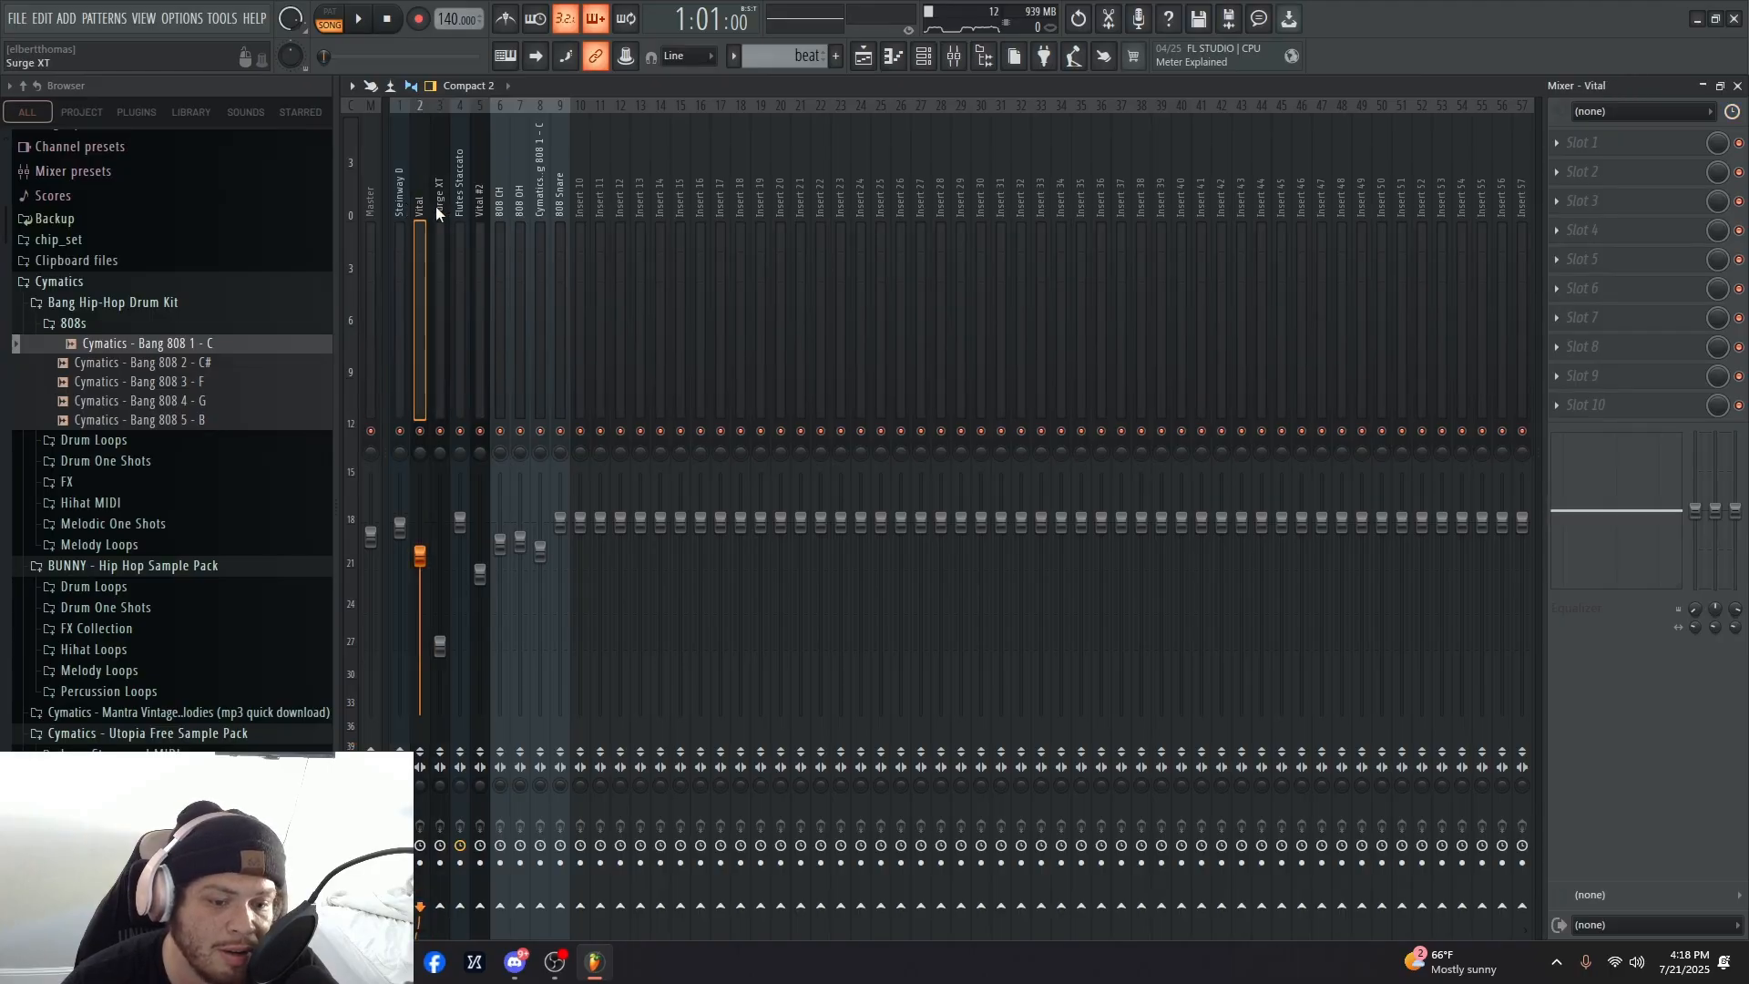
click(439, 196)
click(460, 196)
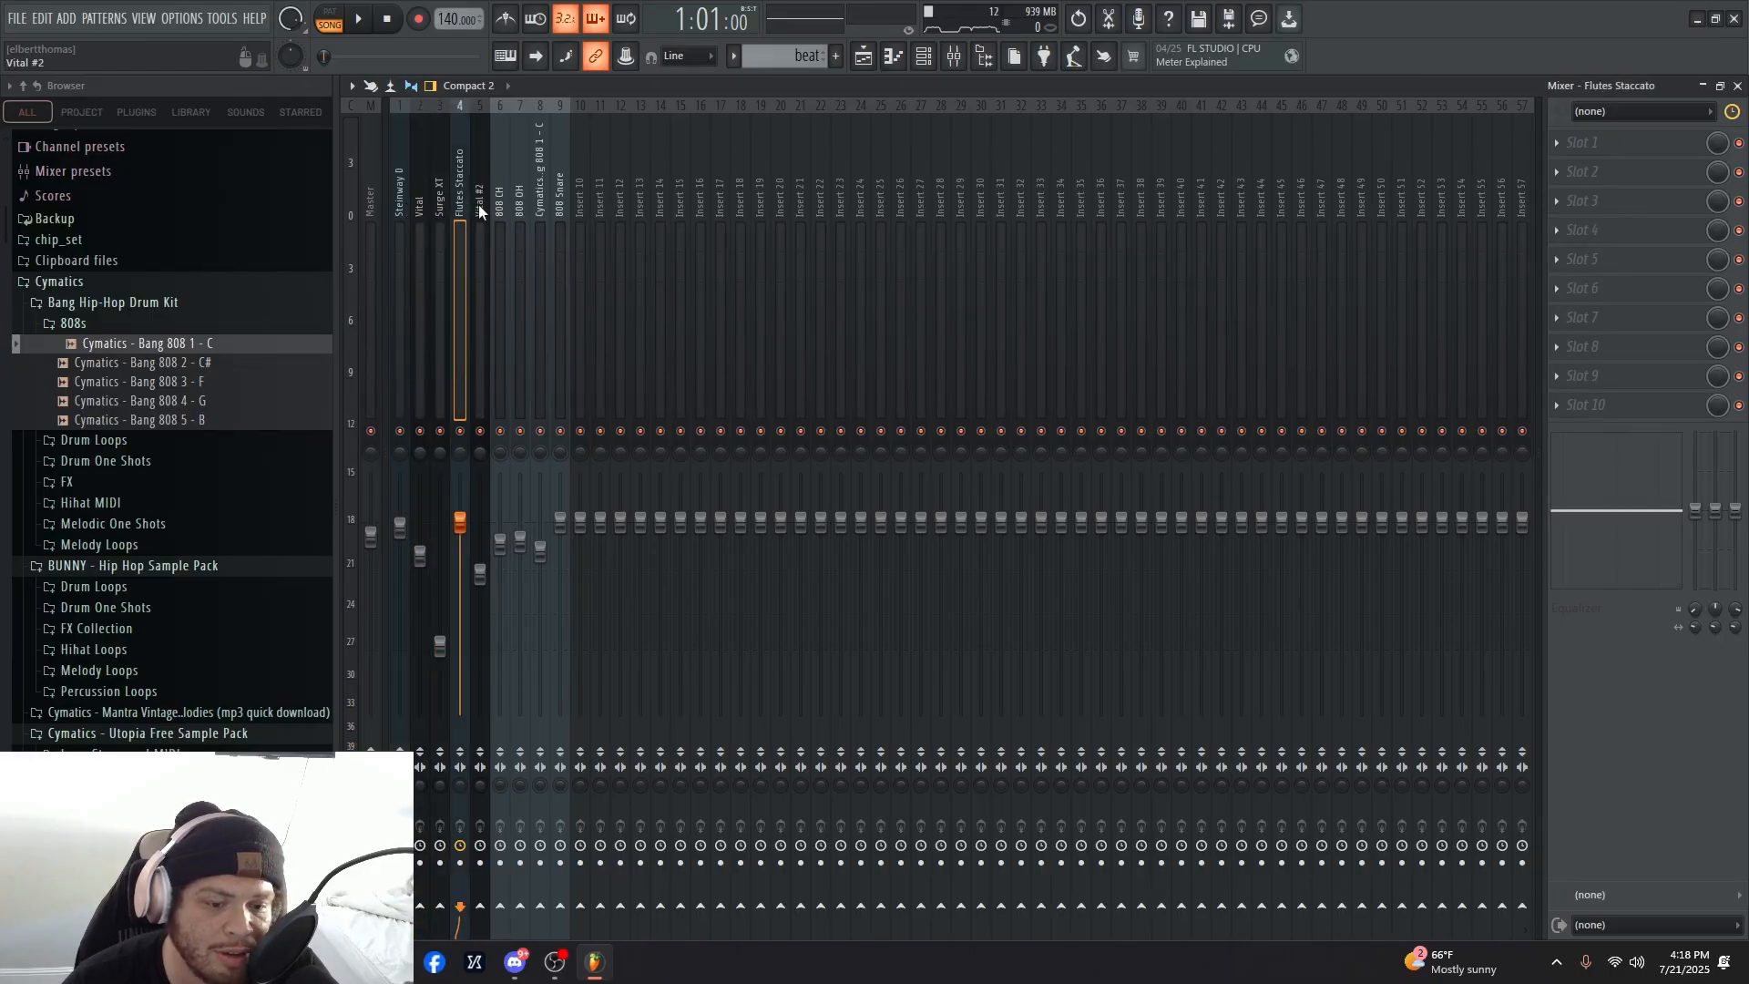
click(478, 204)
click(465, 204)
click(501, 196)
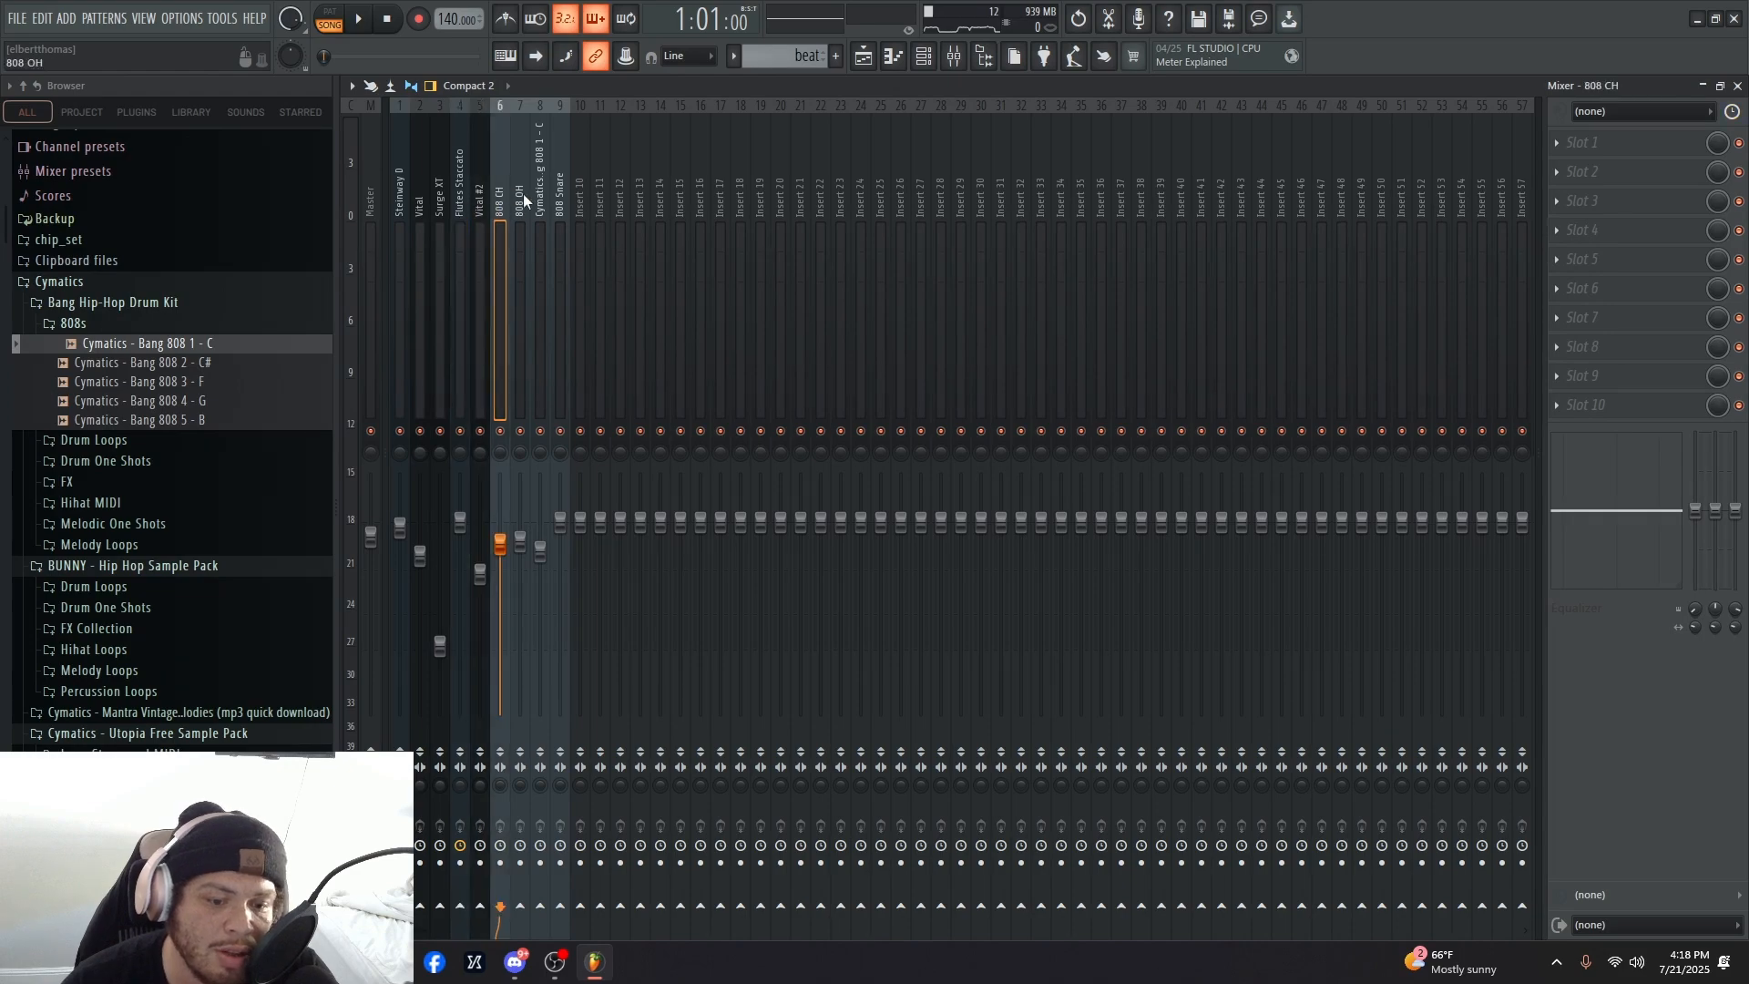
click(520, 193)
click(540, 188)
click(558, 186)
click(506, 177)
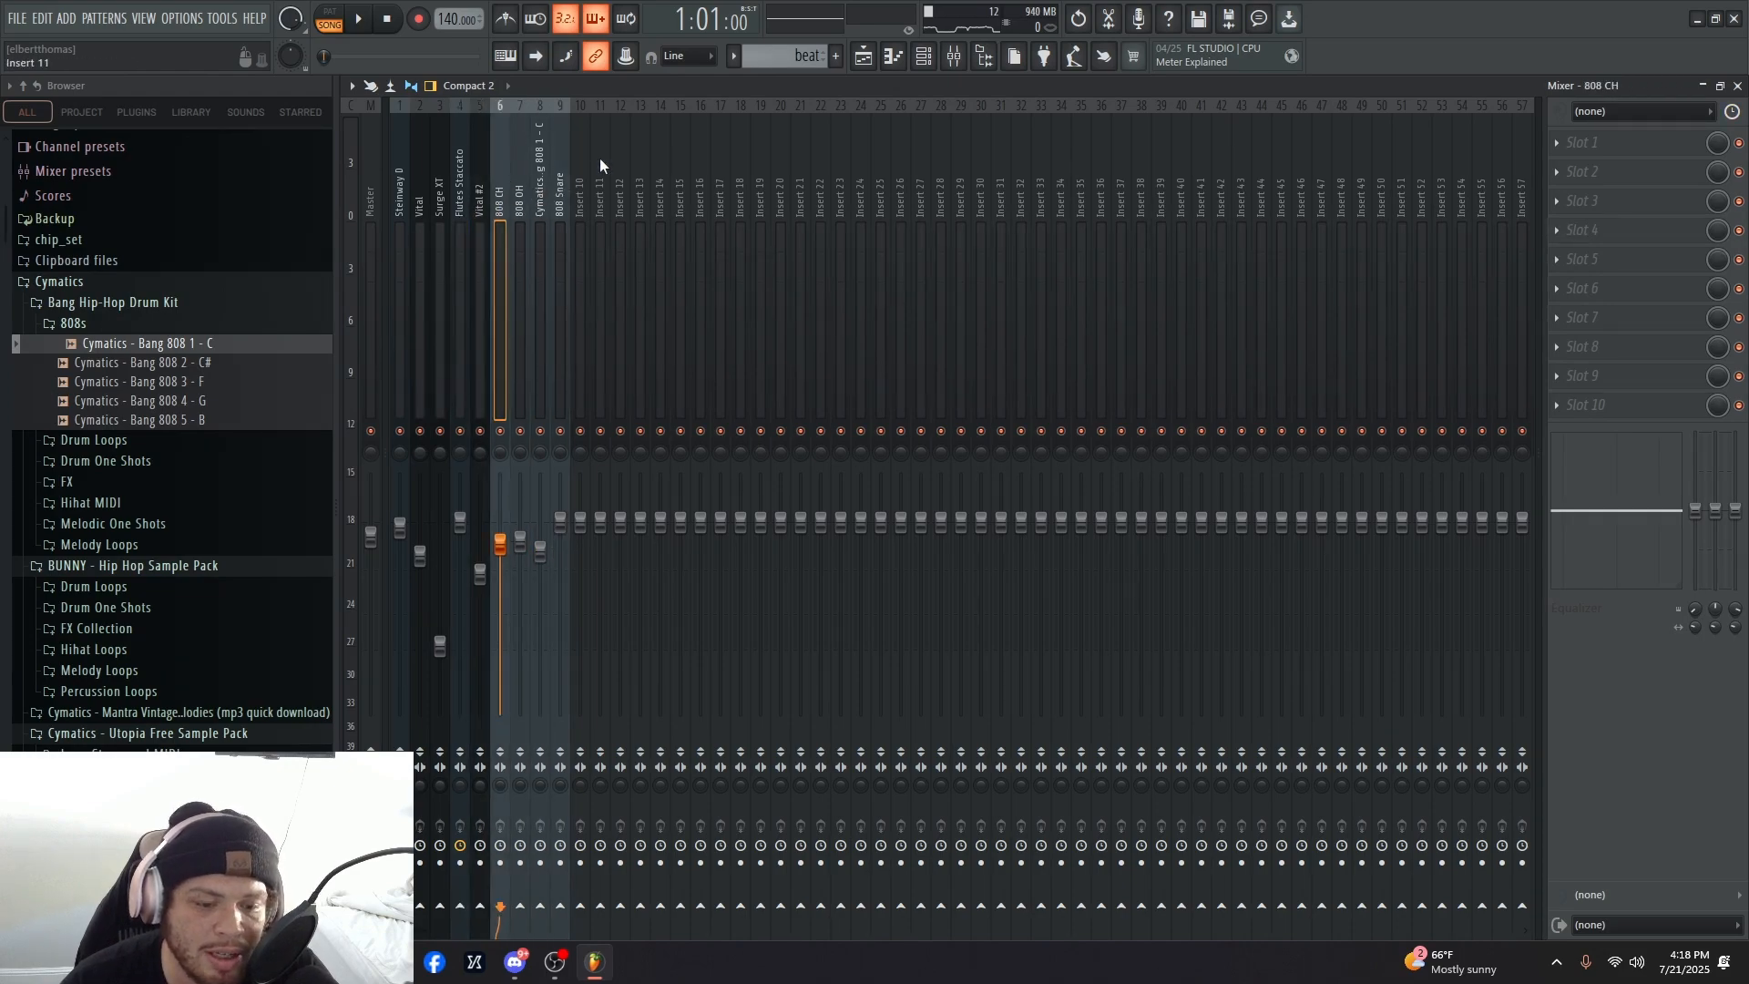
click(547, 189)
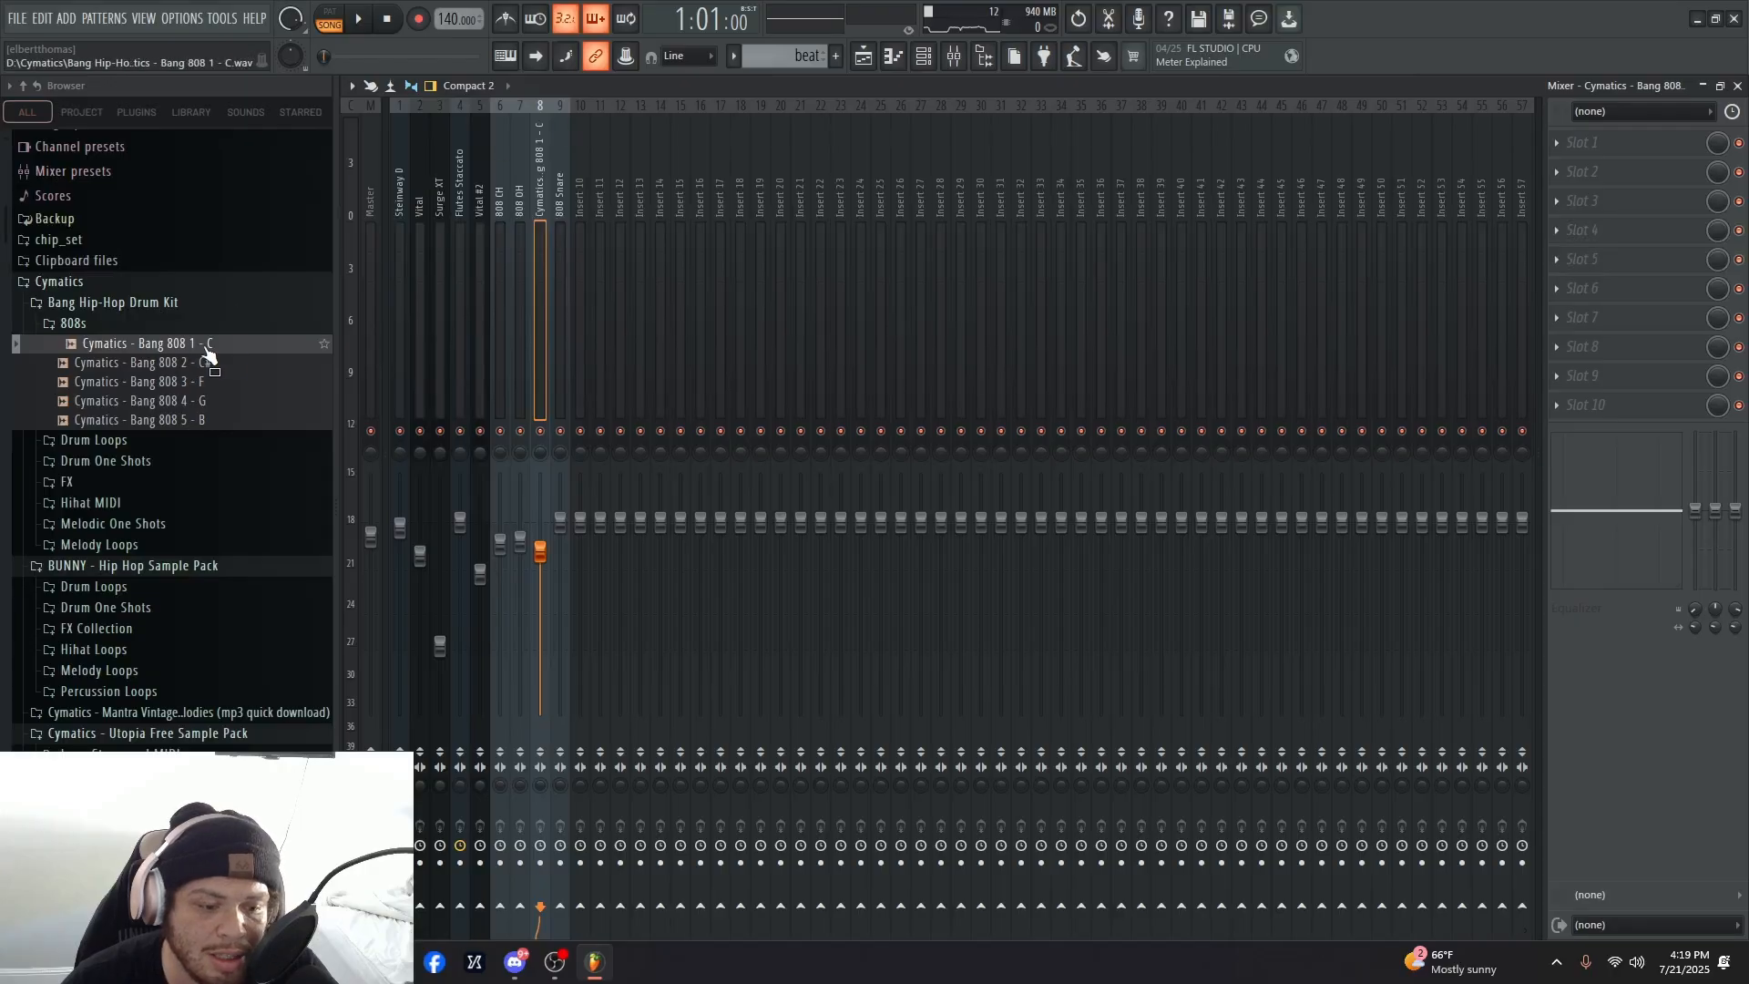
- Show the Bang 808 notes of the beat pattern in the piano roll and transpose them all to D5 while listening
key(space)
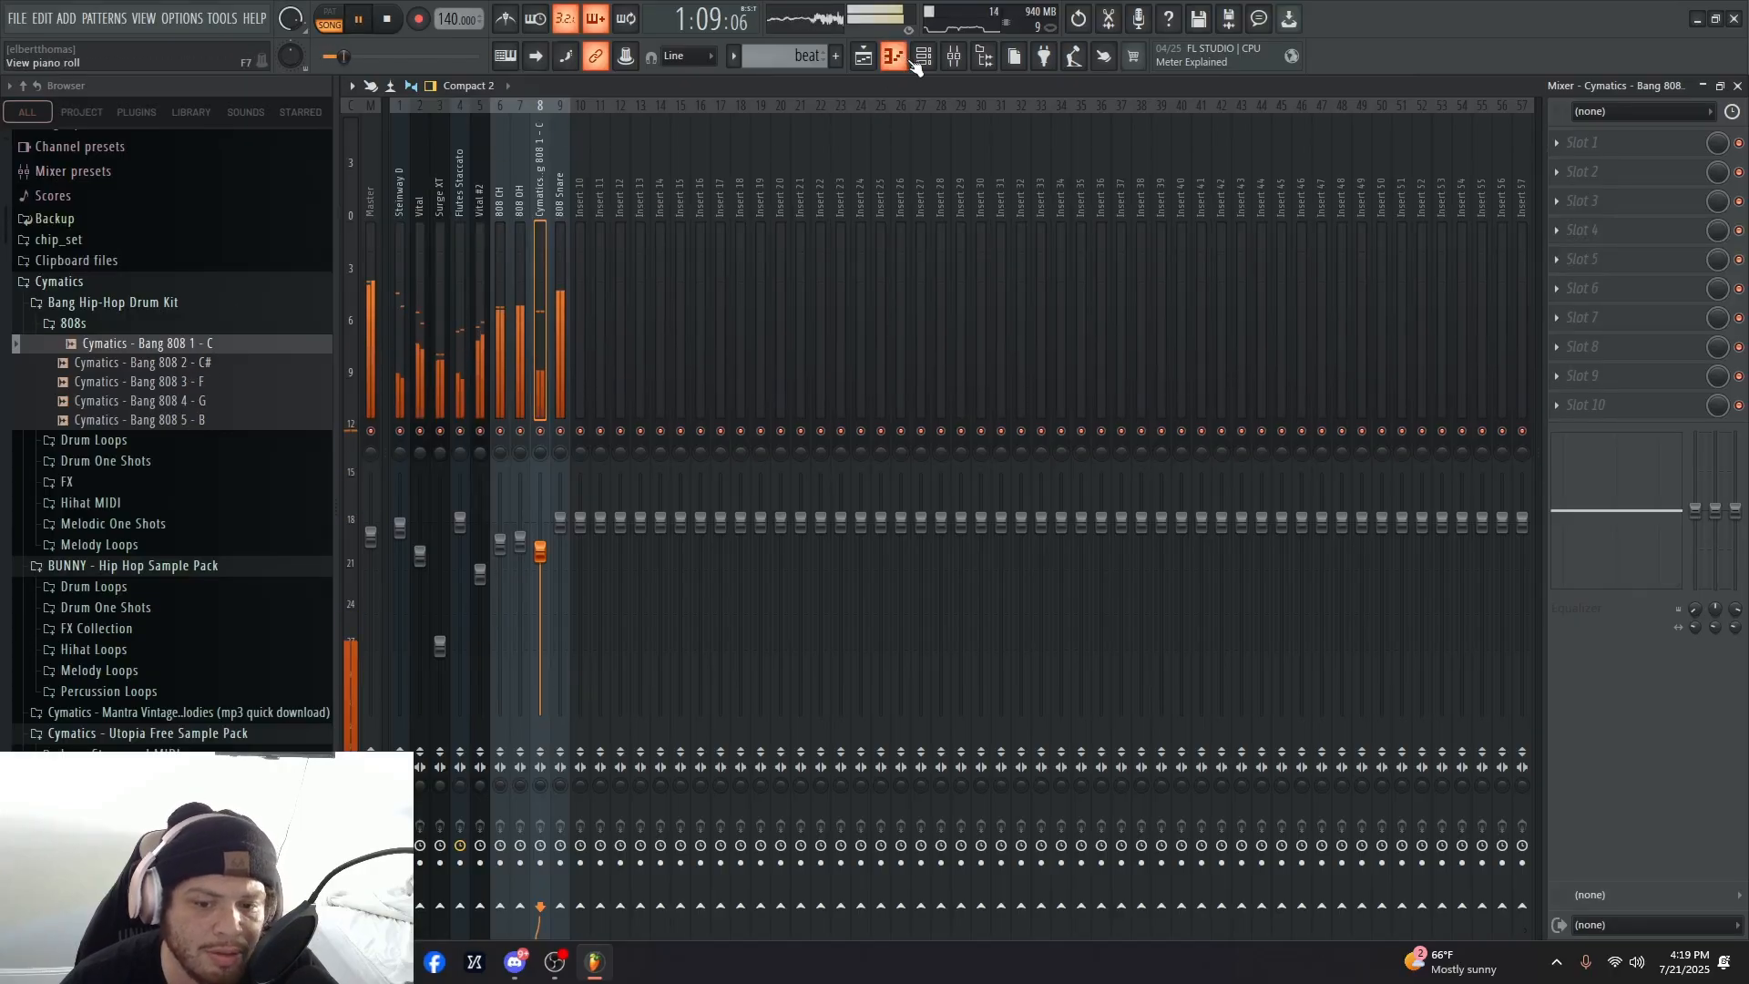
key(space)
click(923, 57)
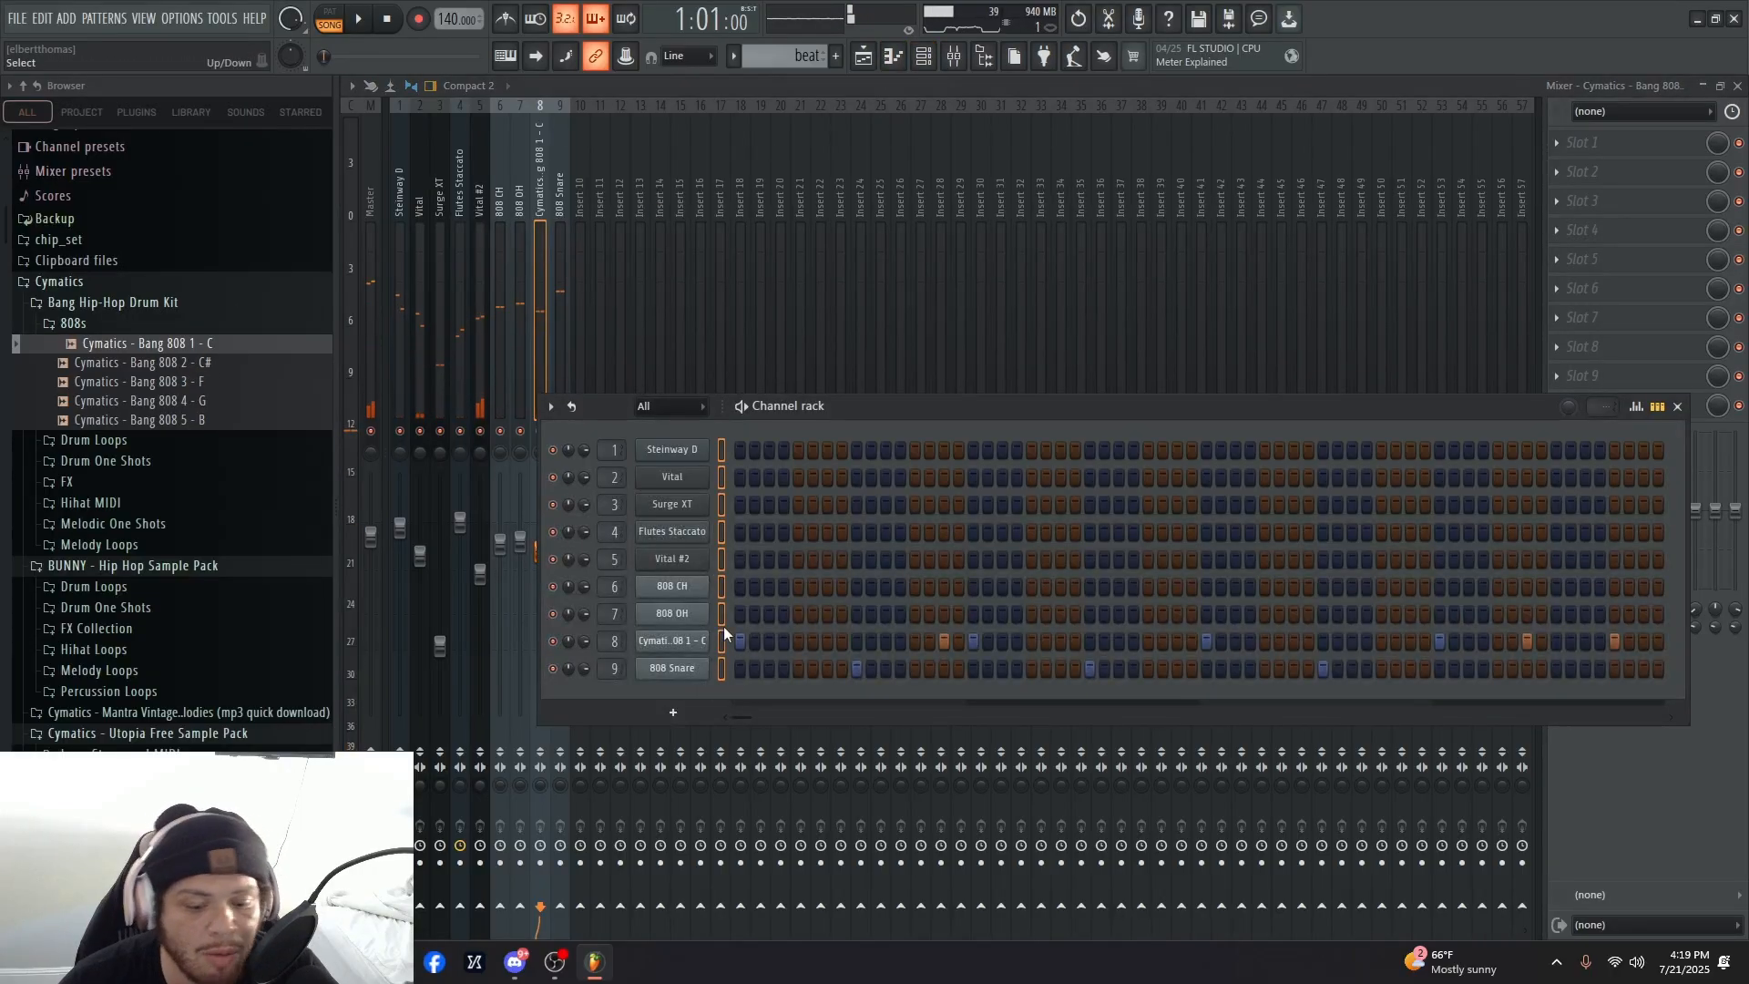
click(901, 58)
scroll(1206, 491, down, 7)
drag(1321, 493, 12, 302)
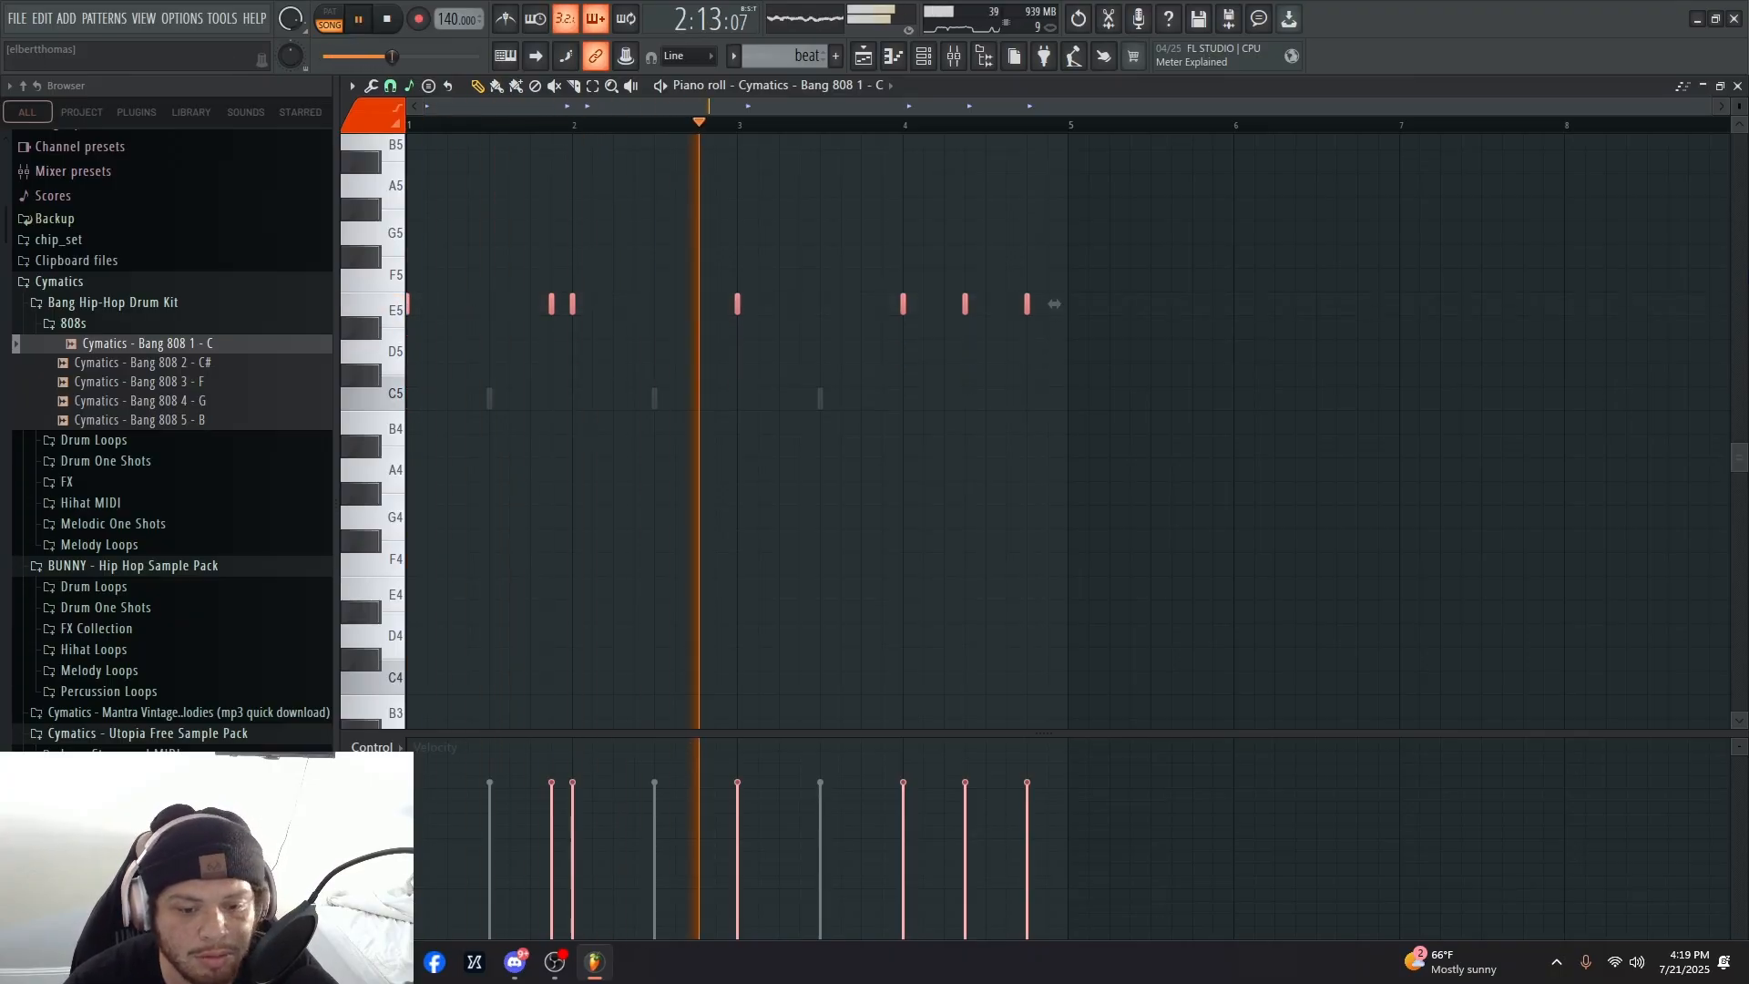
key(Down)
key(Down)
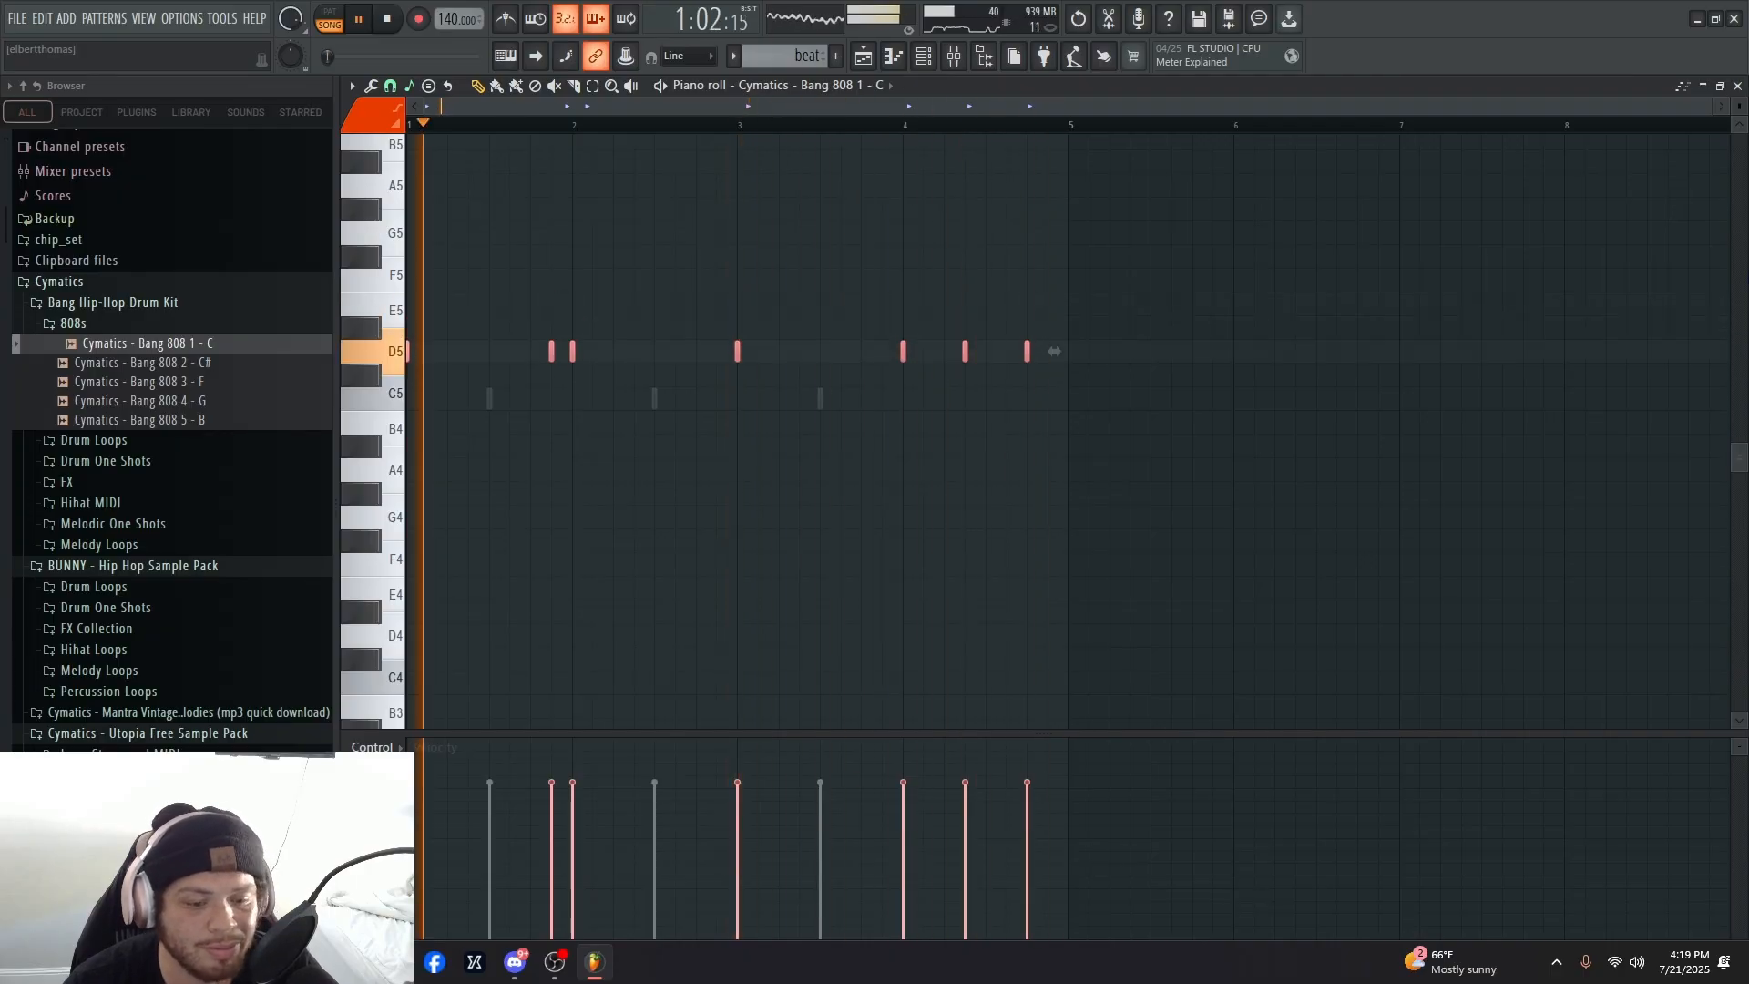
key(space)
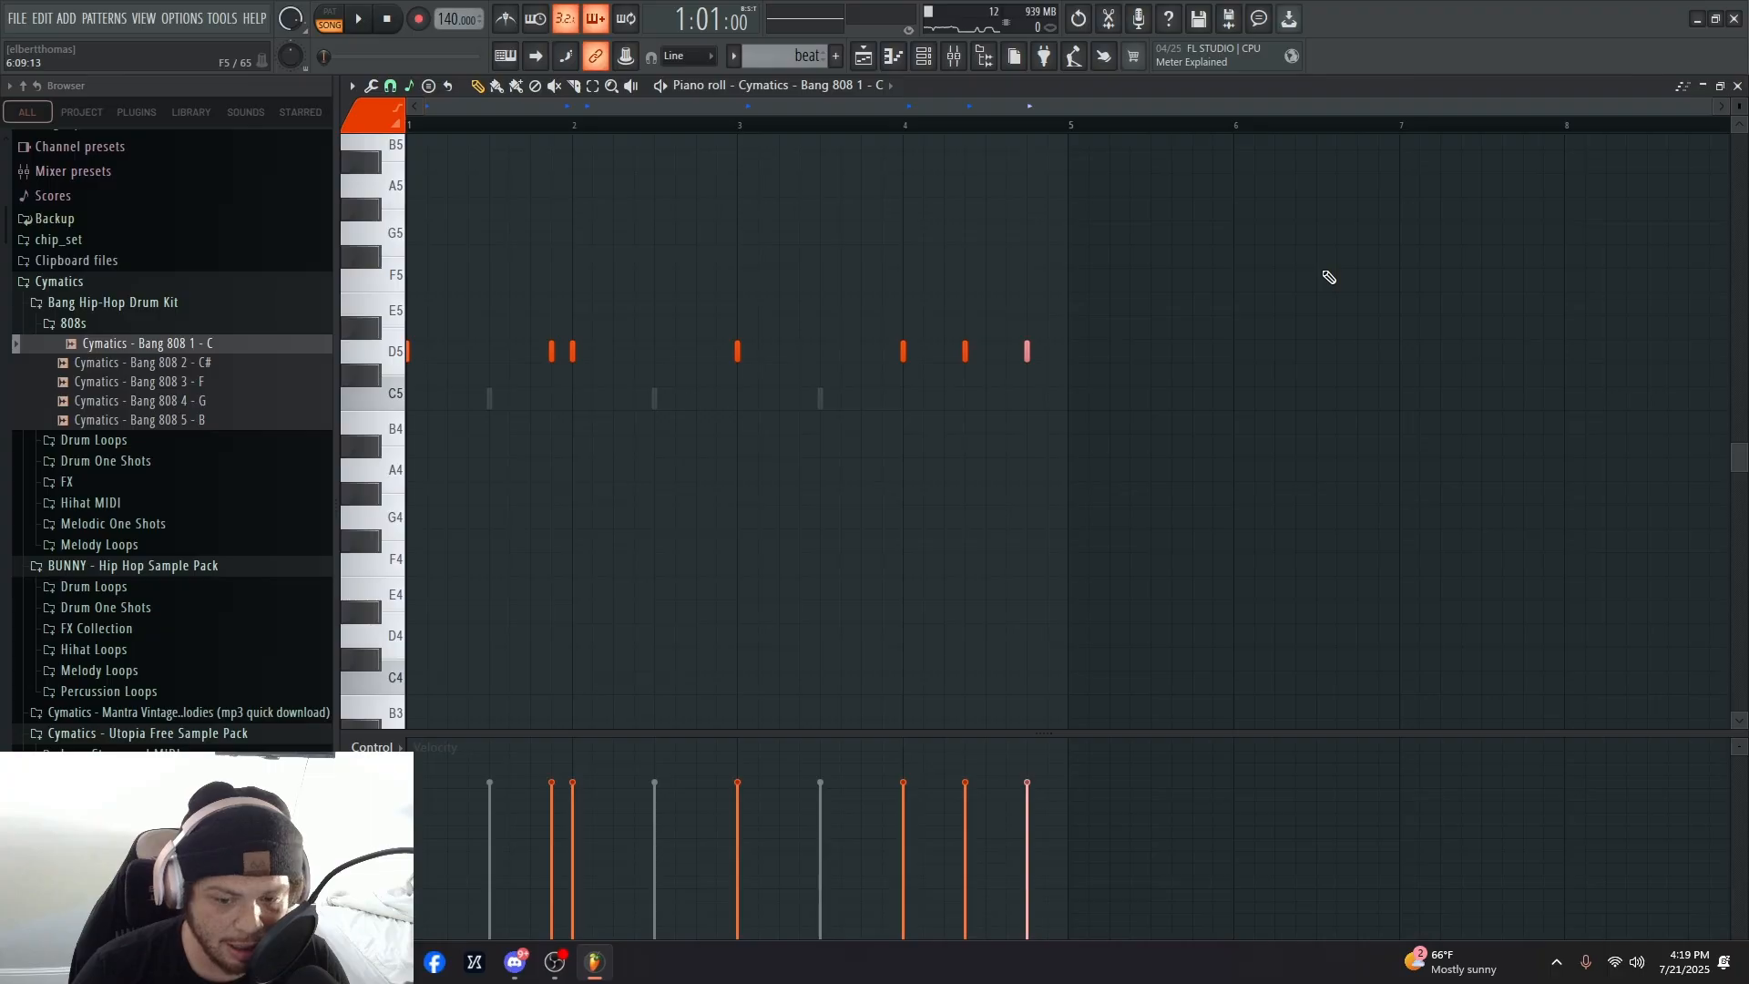
- Raise the last Bang 808 note of bar 4 one octave to D6 and play back the arrangement
key(ctrl+Up)
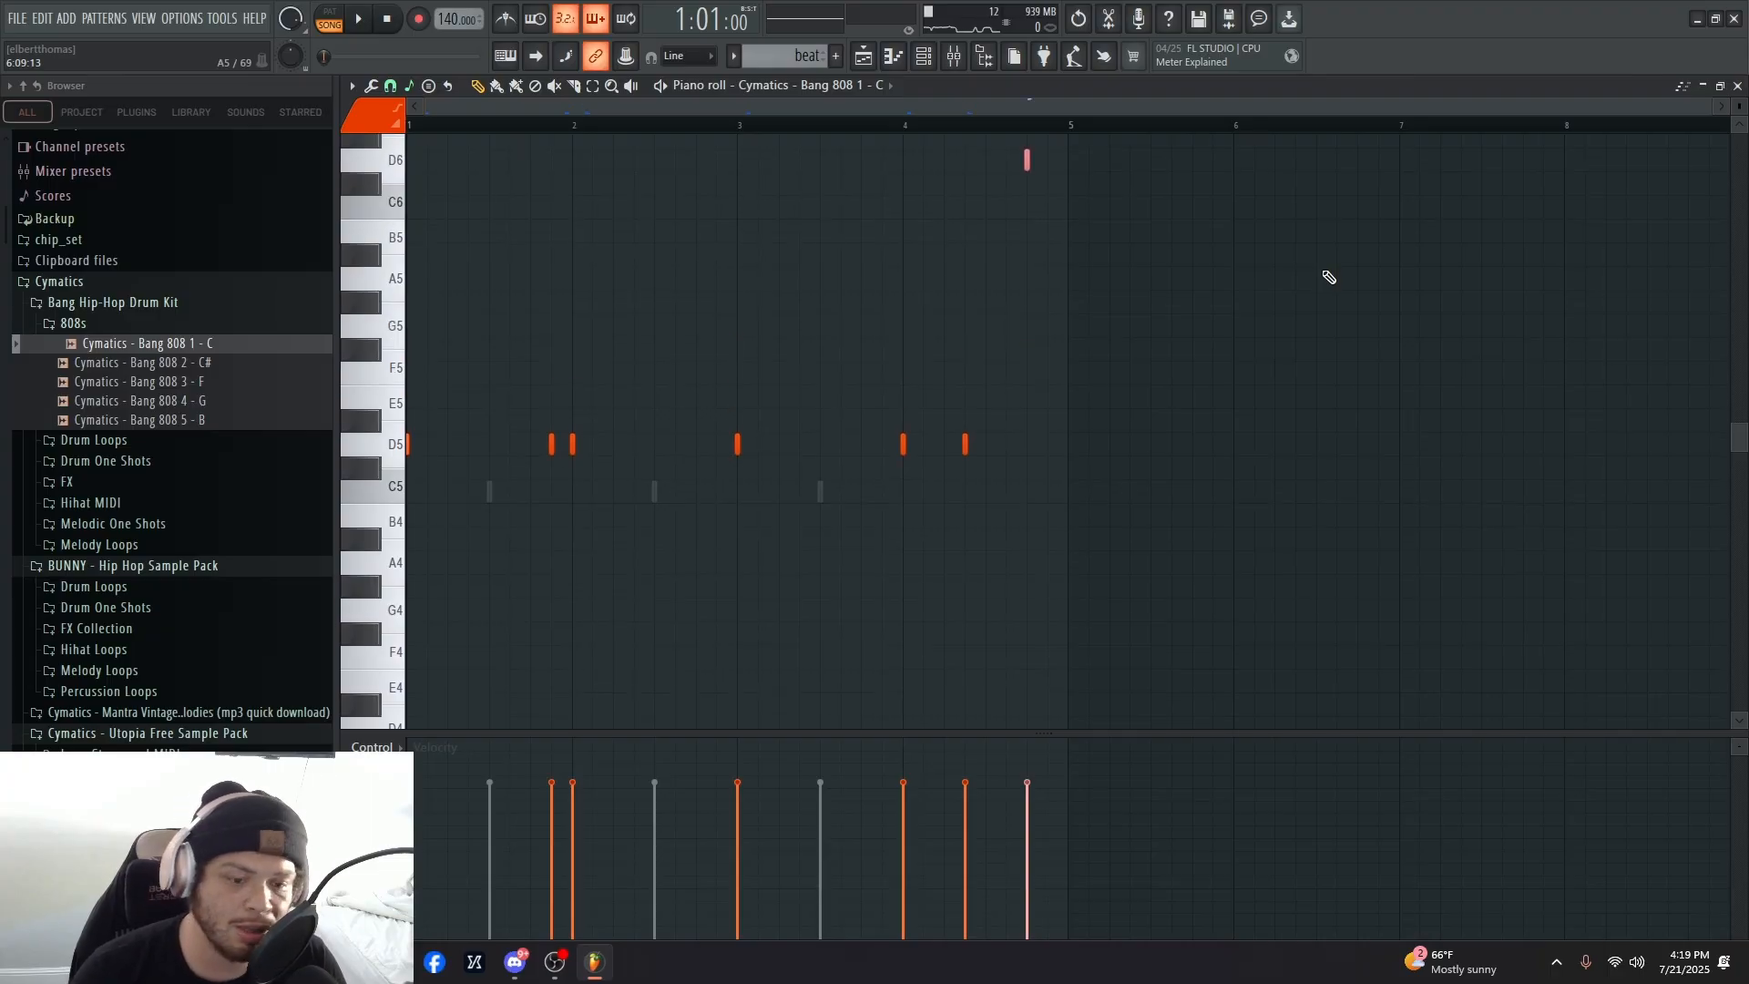
key(space)
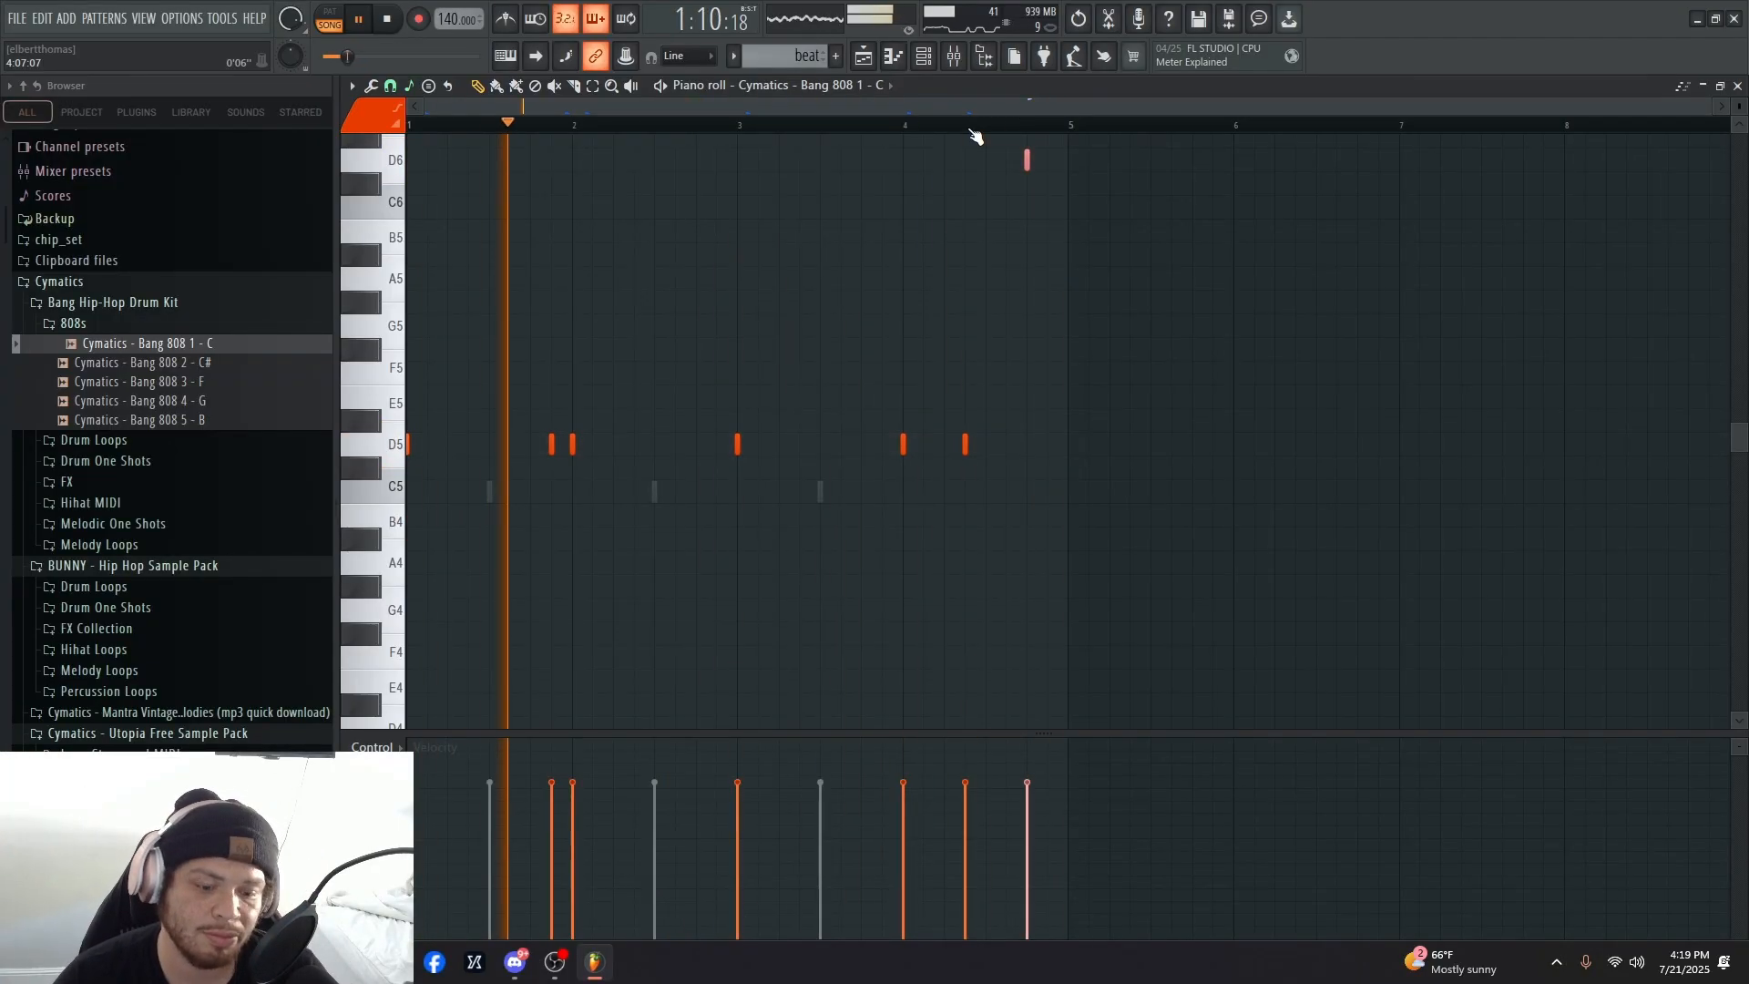
key(space)
- Lengthen the Bang 808 note just before bar 2 up to the bar line and chop it into four notes with rising velocities
scroll(615, 507, up, 5)
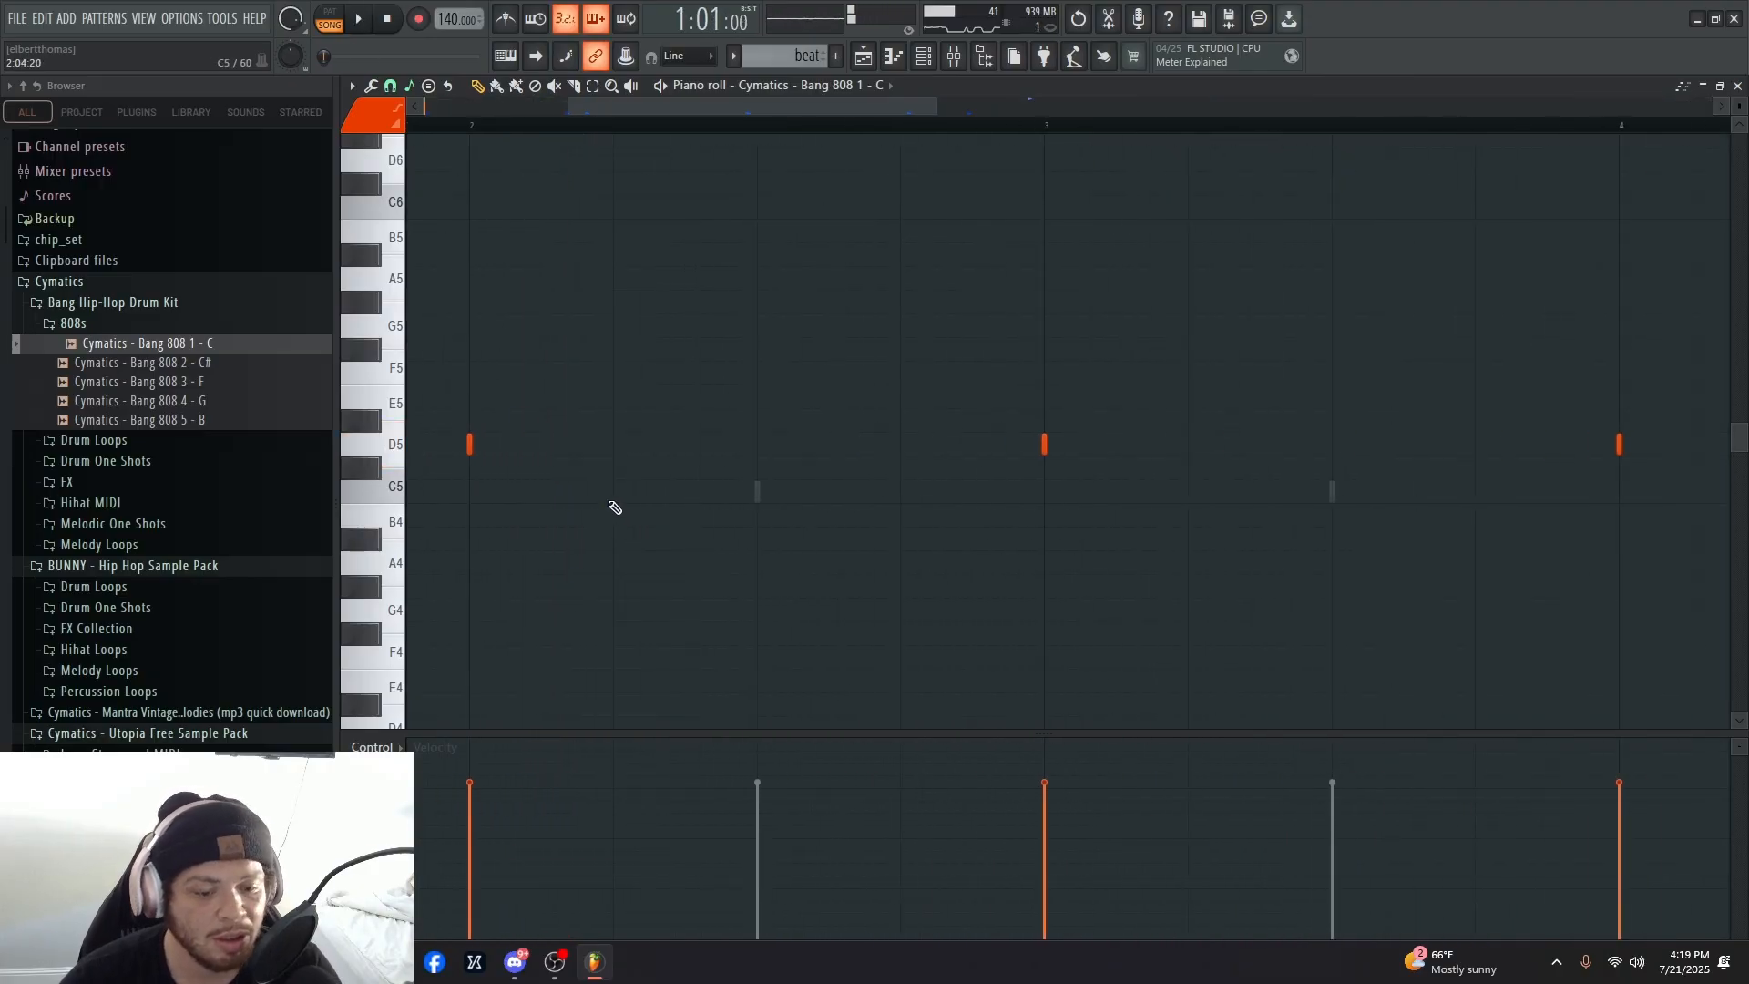
drag(756, 104, 716, 109)
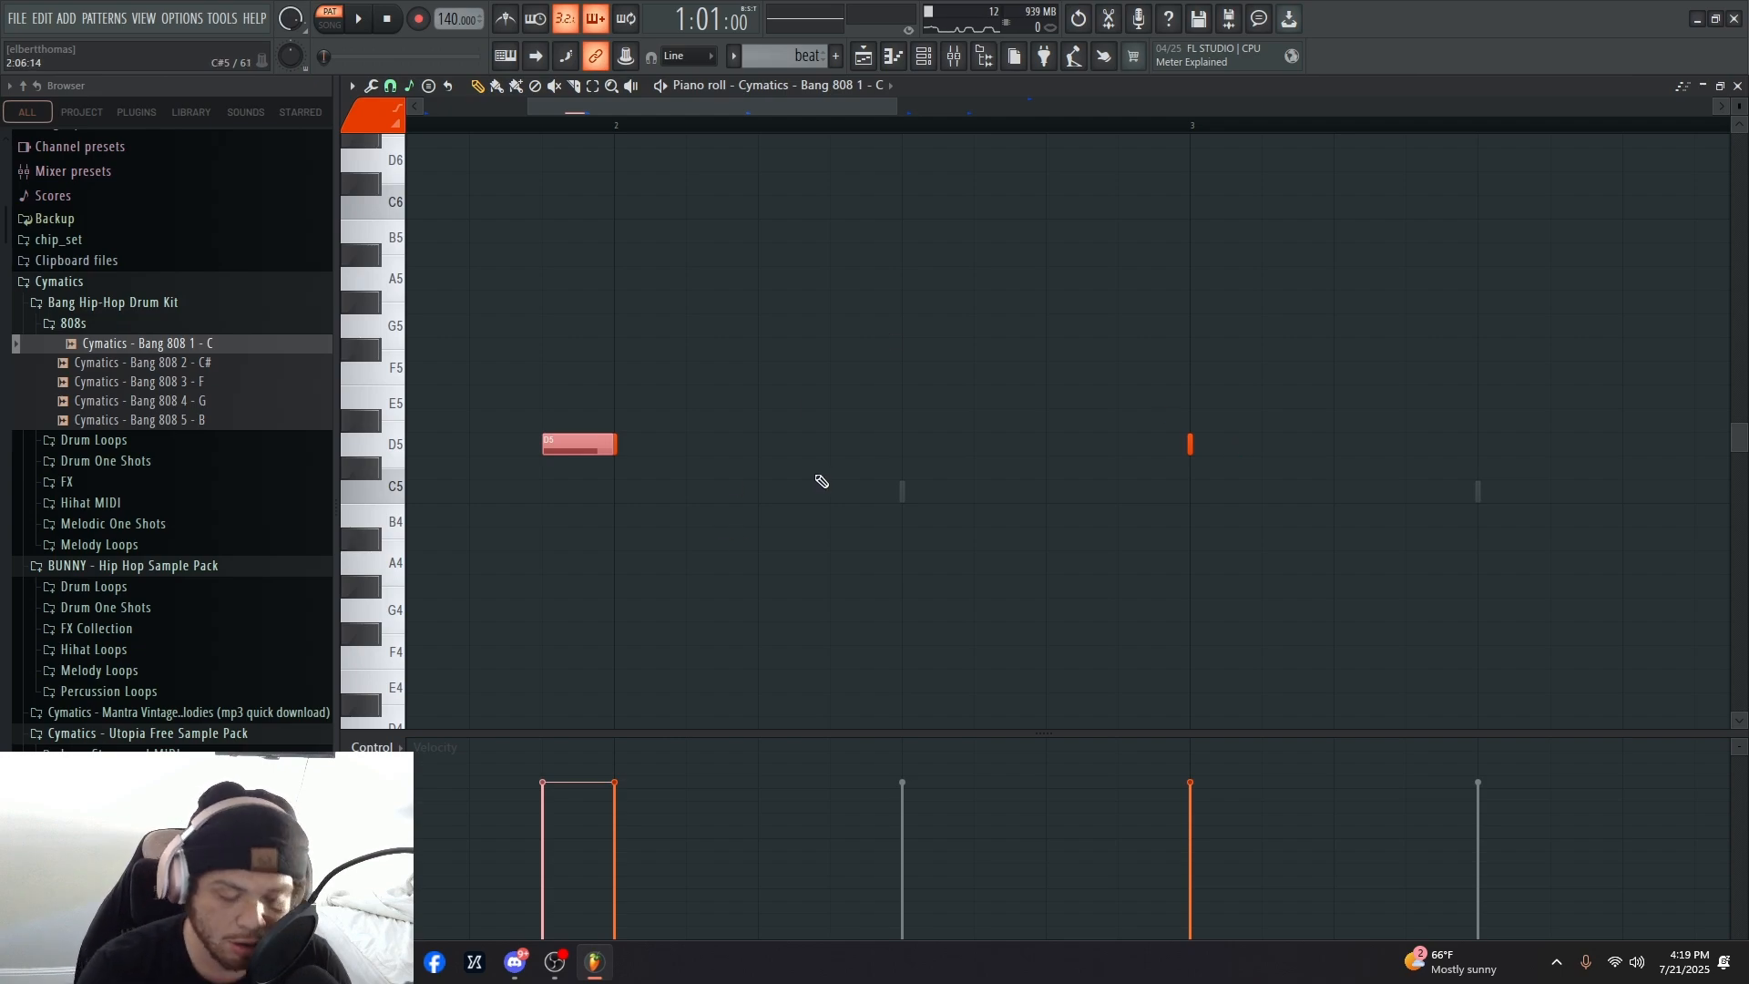
key(alt+u)
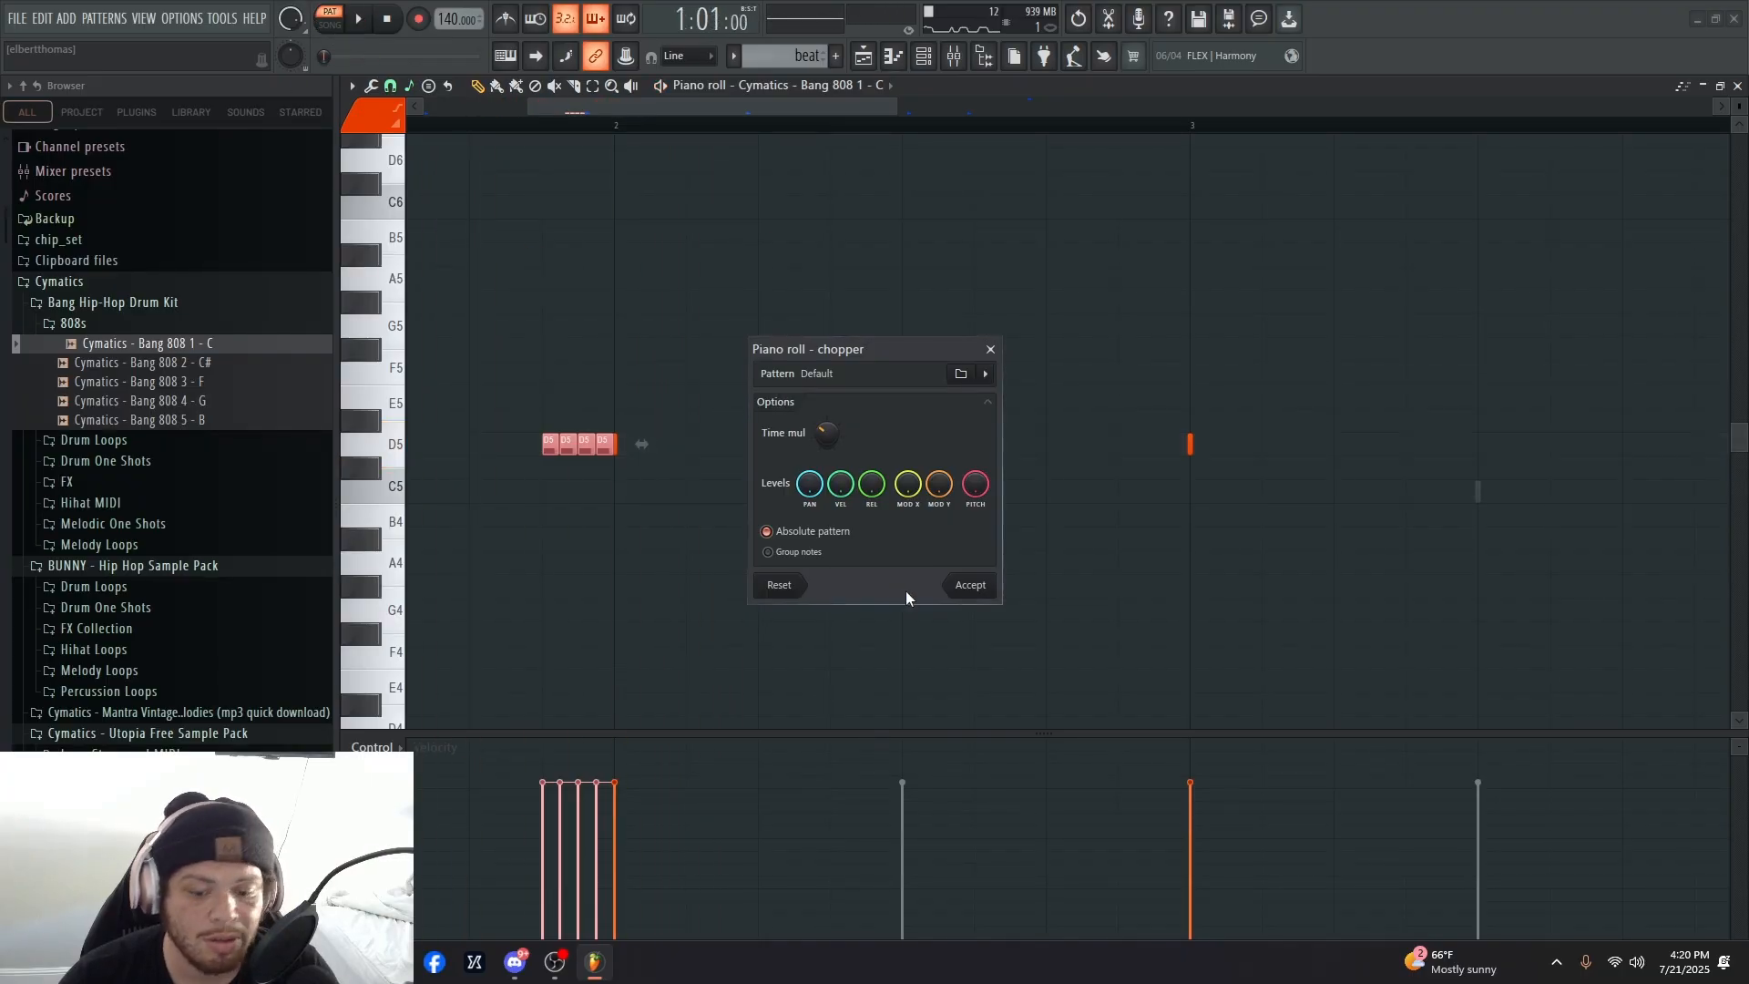
click(970, 585)
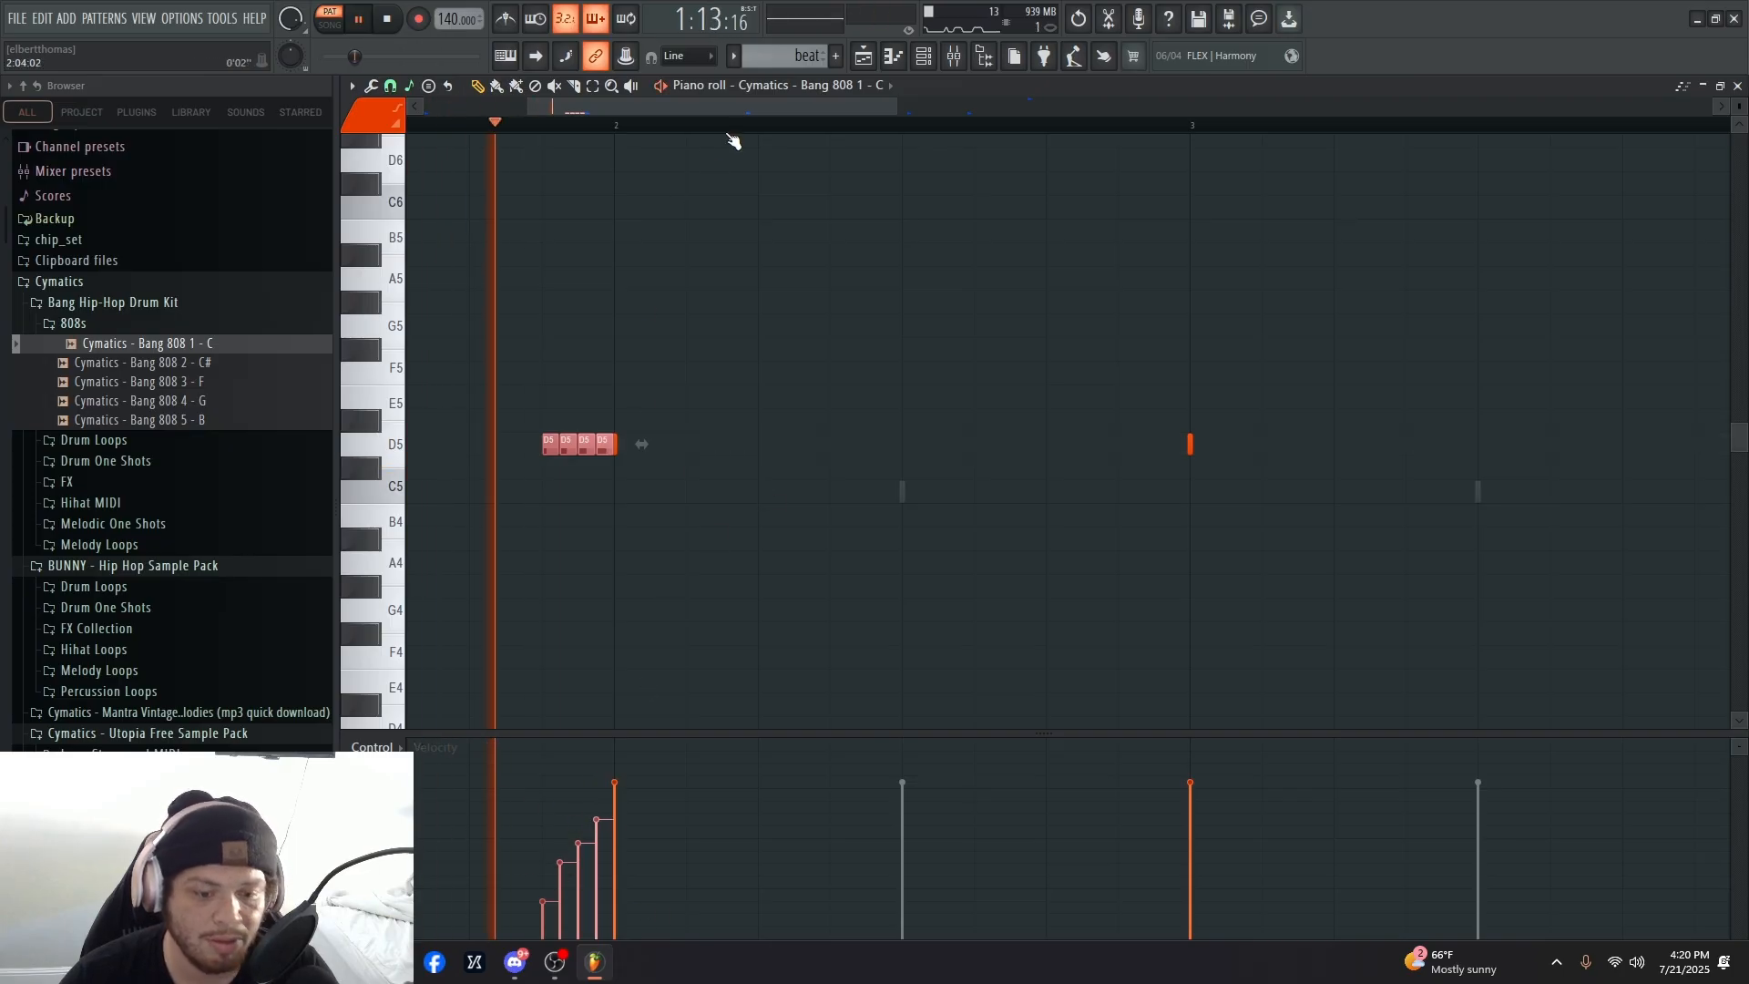
- Show the playlist and play the whole arrangement in song mode
click(878, 58)
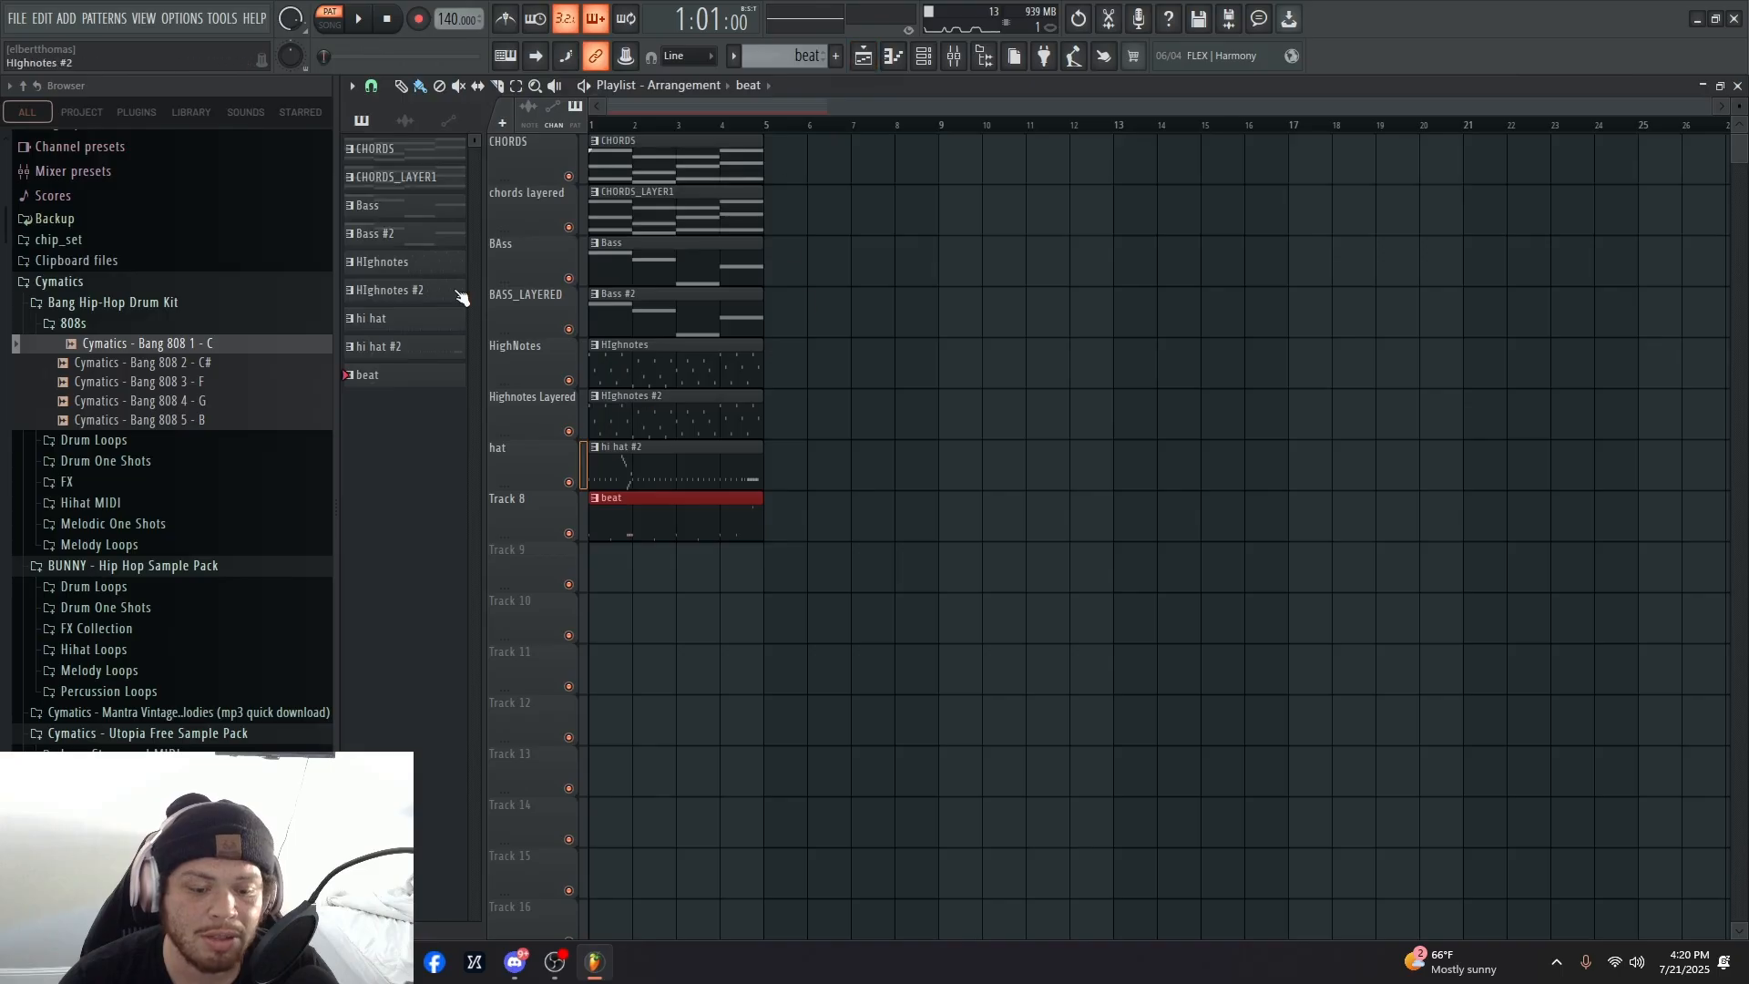
click(347, 35)
key(space)
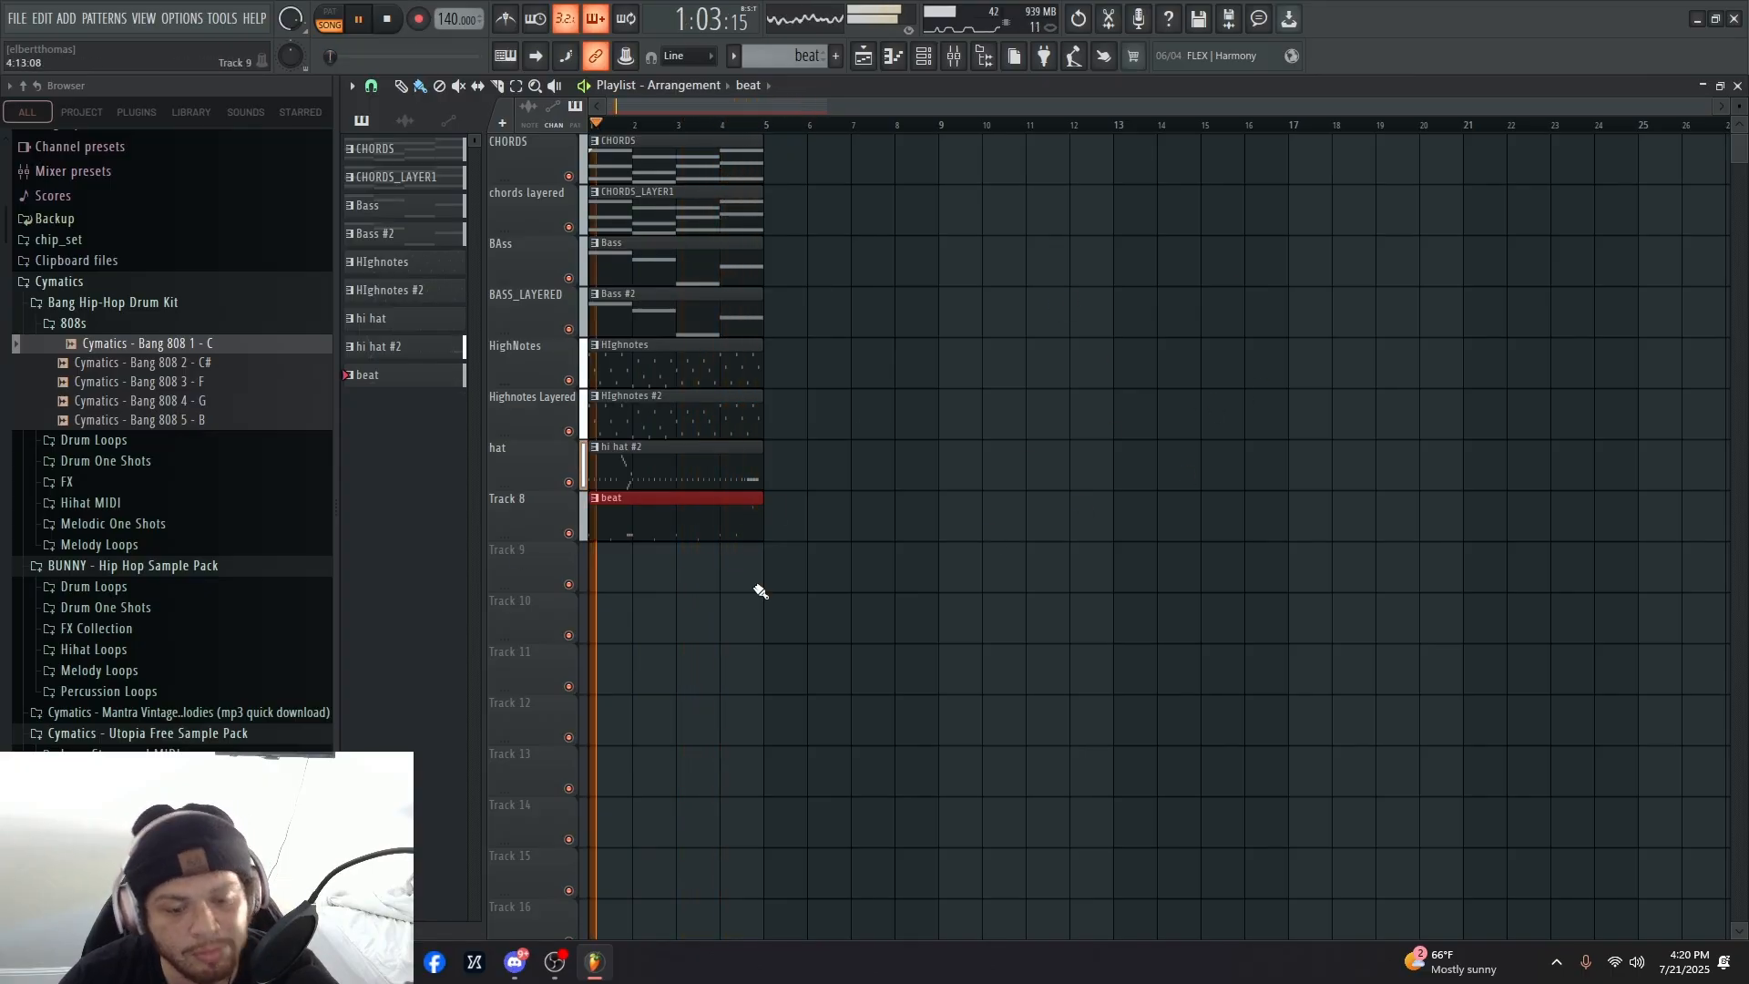
- Clear all clips from the playlist and place a CHORDS clip at bar 1 on the CHORDS track
key(ctrl+a)
key(Delete)
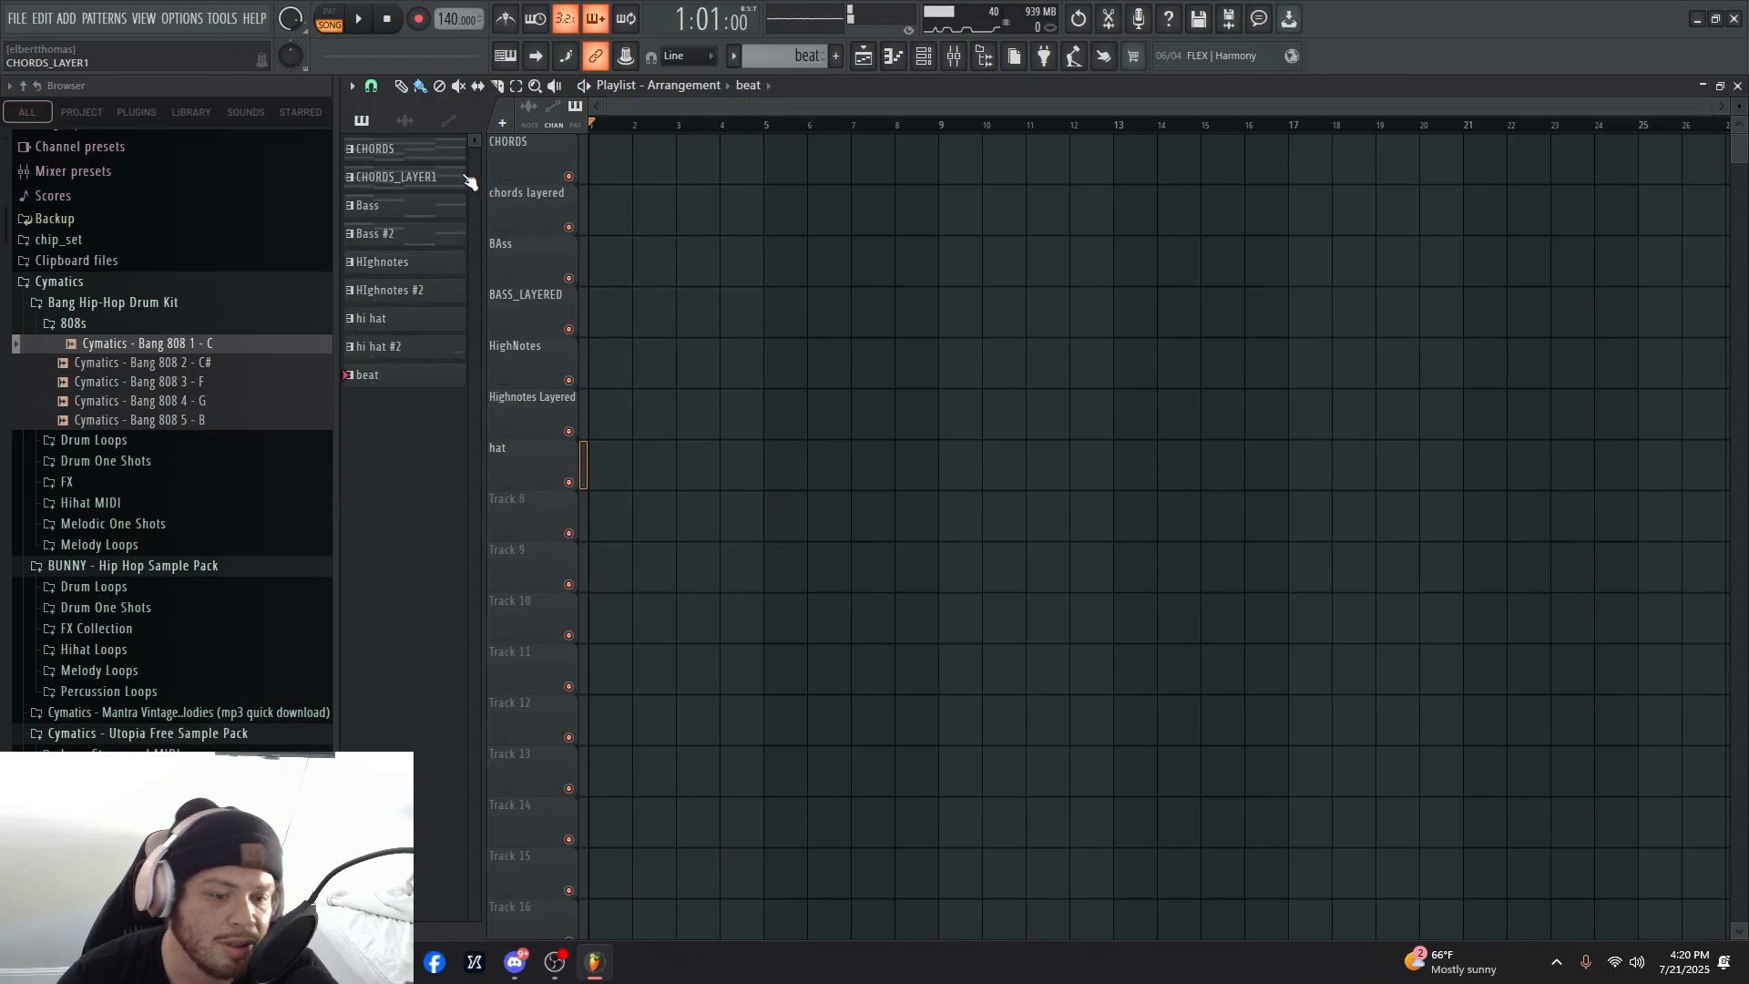
drag(669, 198, 668, 146)
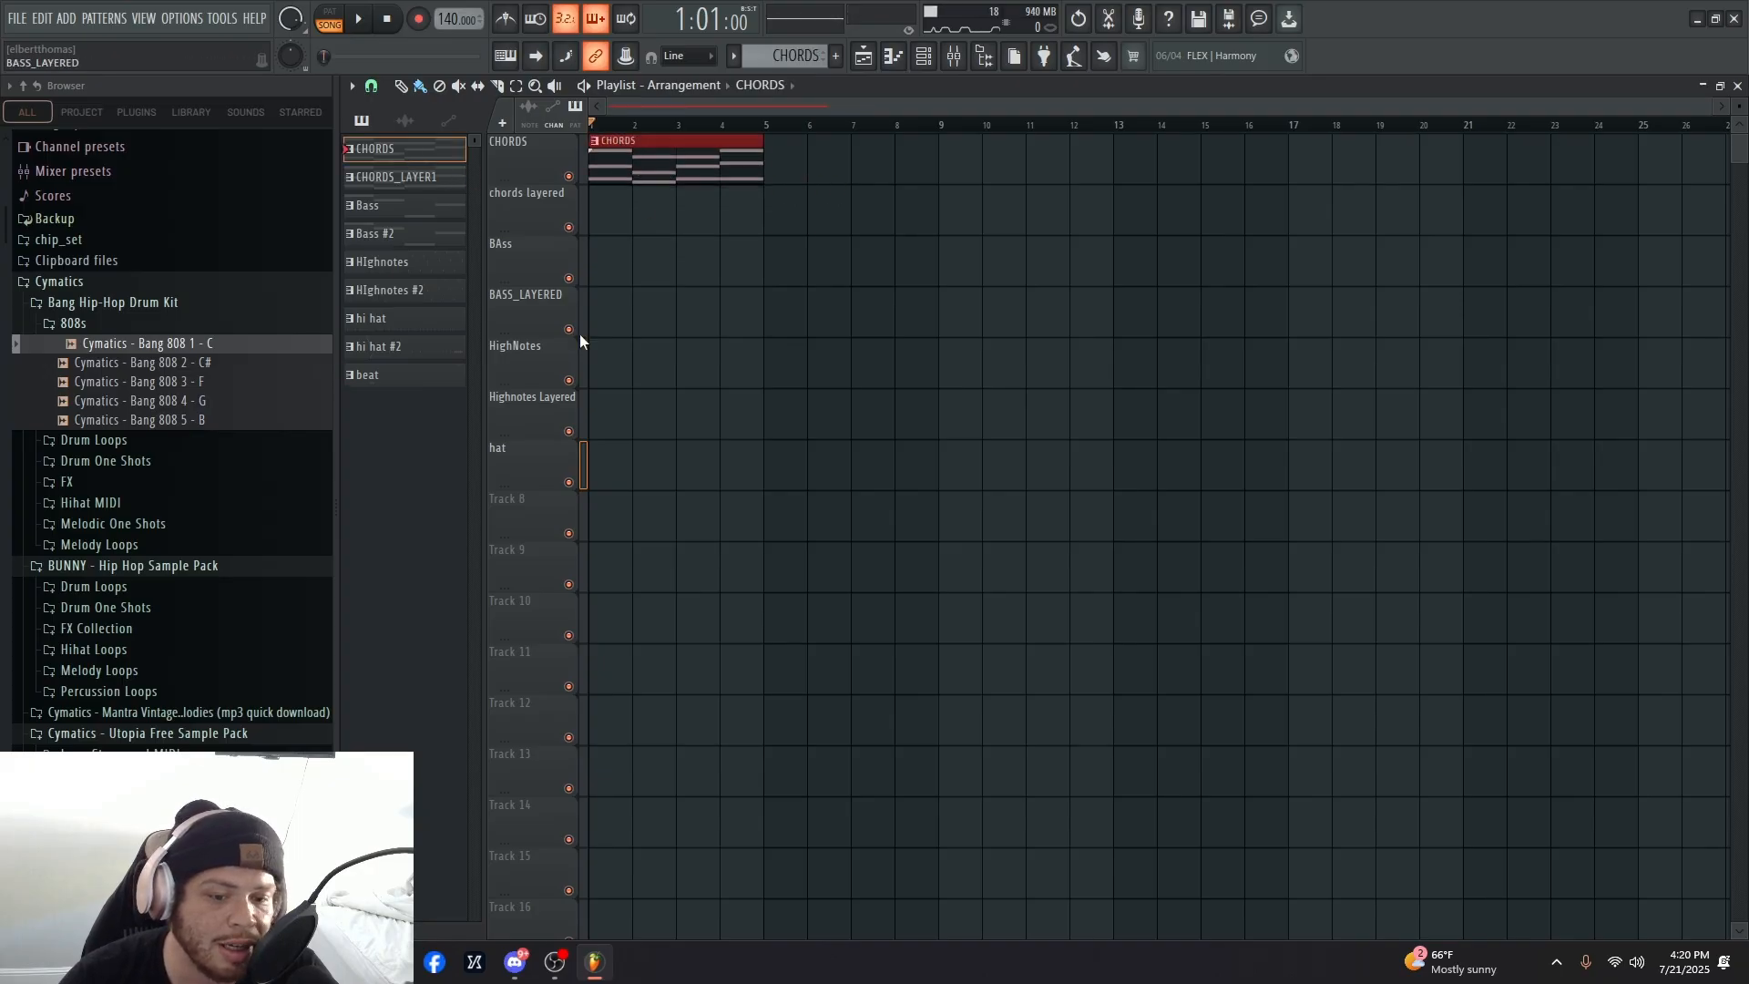
- Place CHORDS_LAYER1 at bar 5 on the chords layered track and a second CHORDS clip at bar 5 above it
click(396, 177)
click(845, 197)
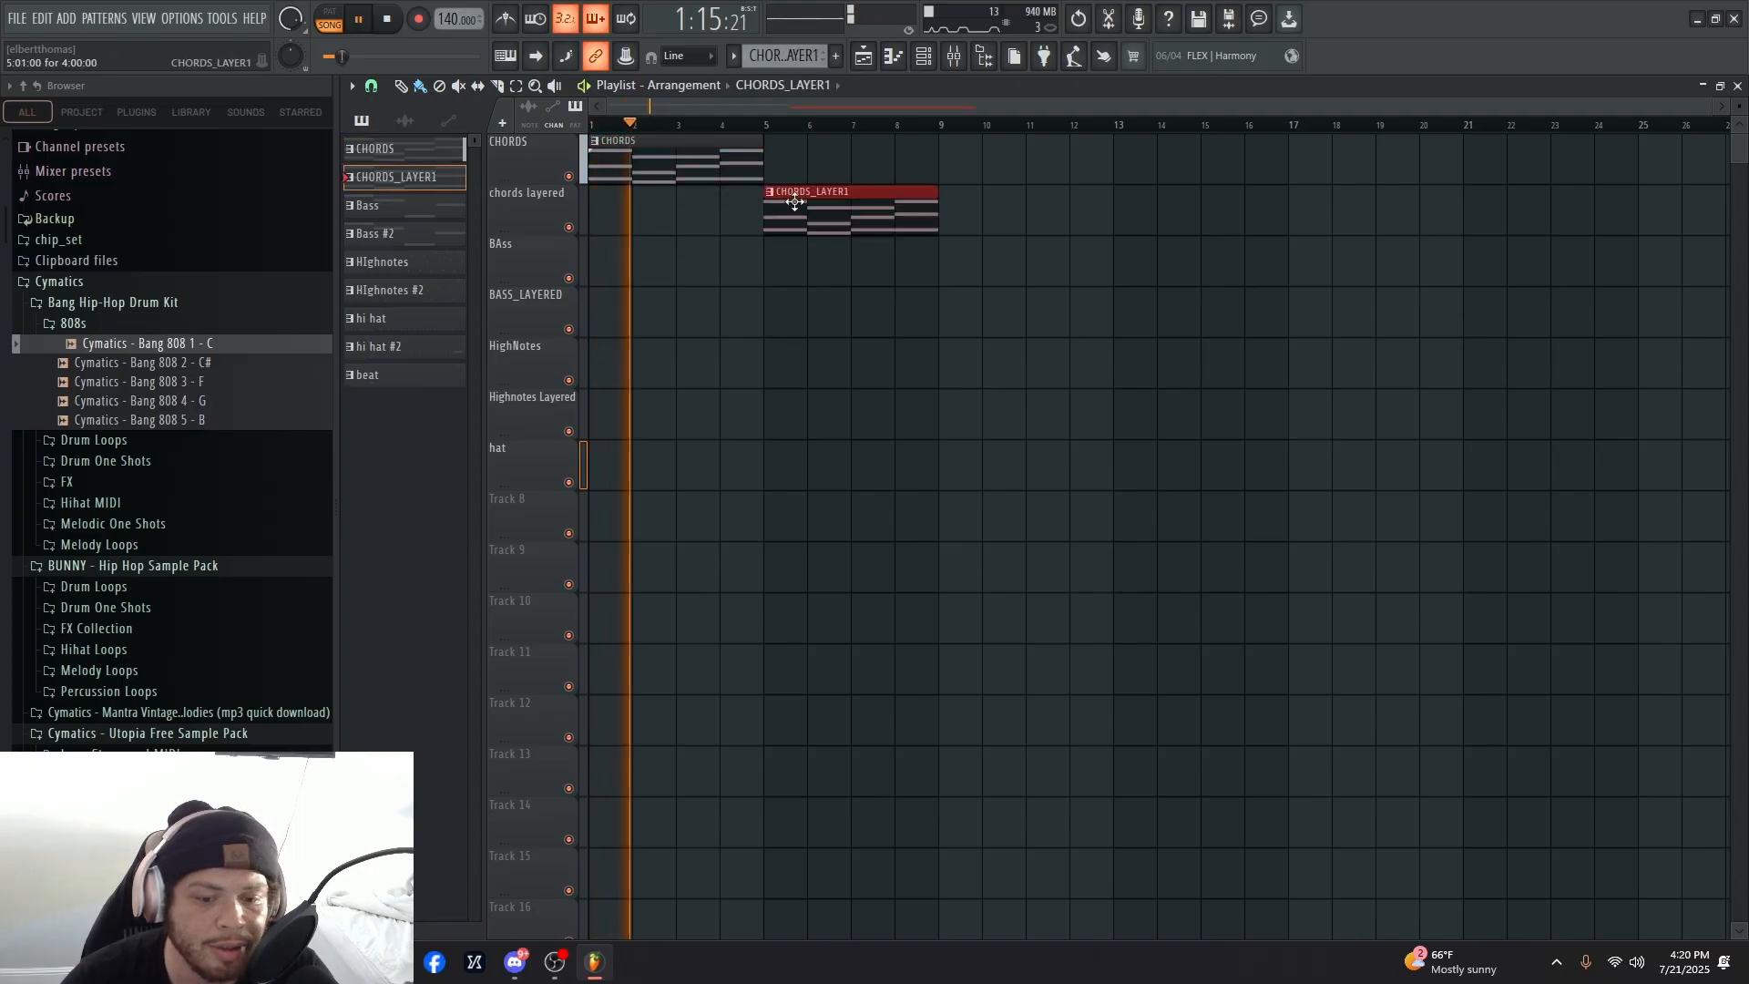
click(375, 149)
drag(862, 148, 775, 149)
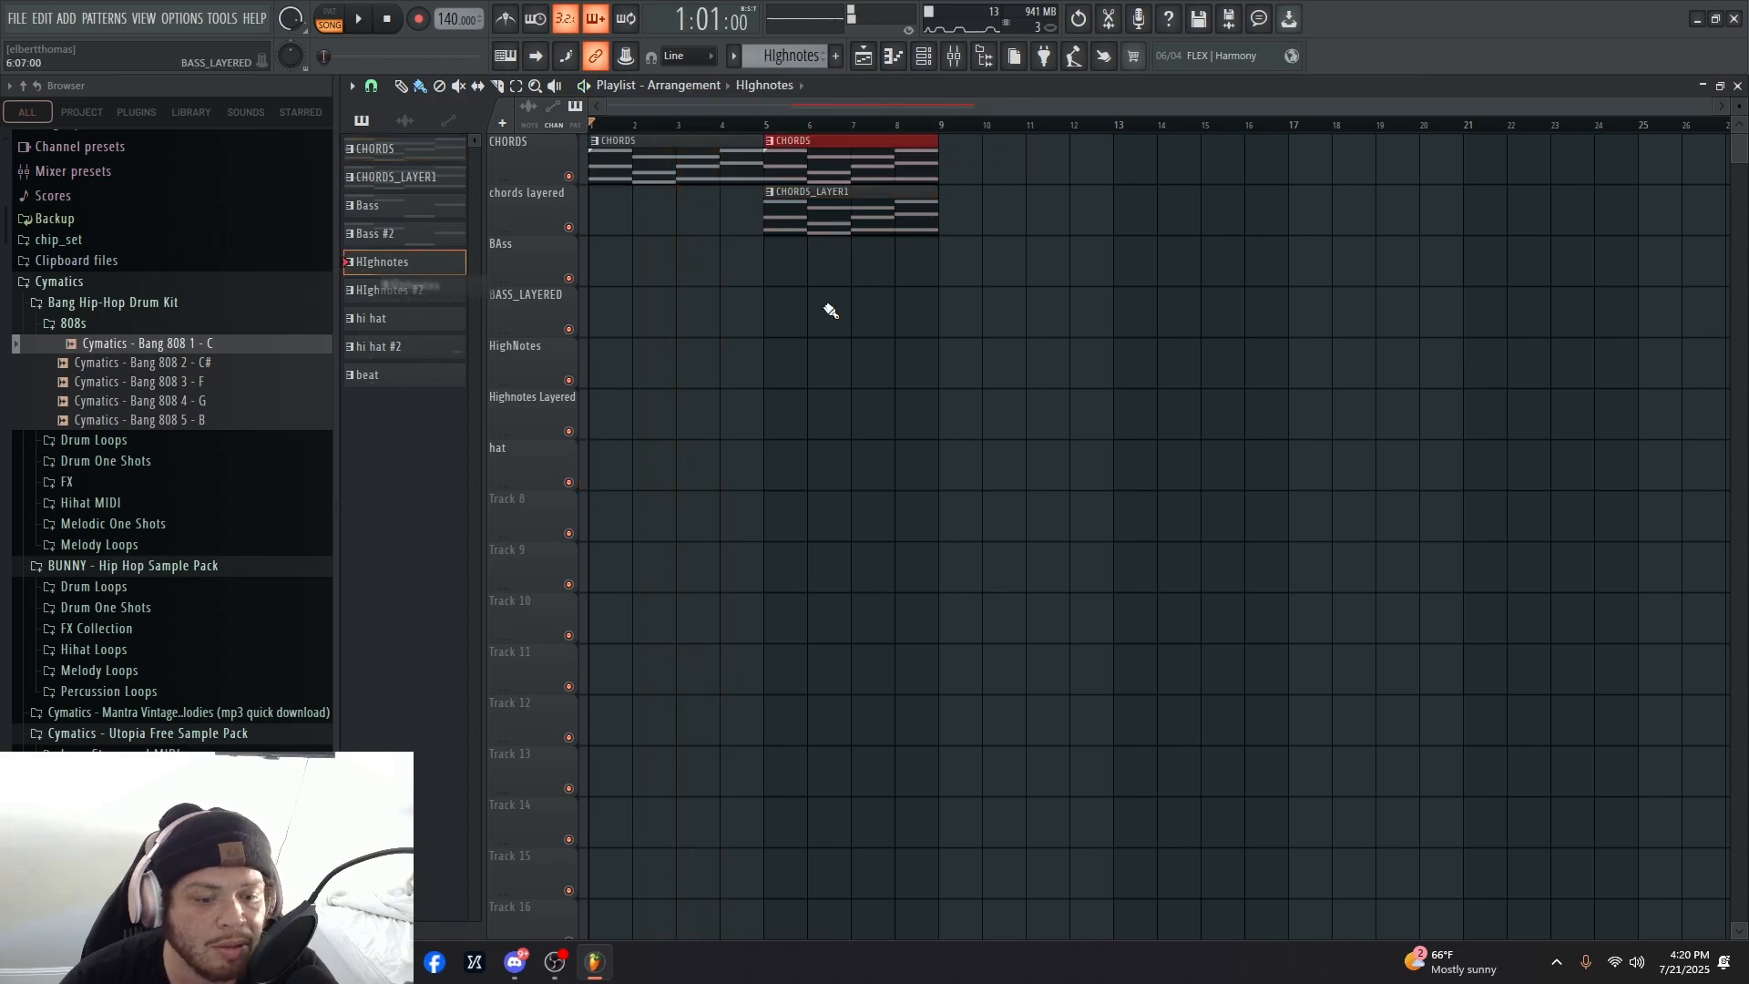
- Place one-bar HIghnotes clips at bars 1 and 3 on the chords layered track and at bars 5 and 7 on the BAss track
drag(830, 311, 749, 213)
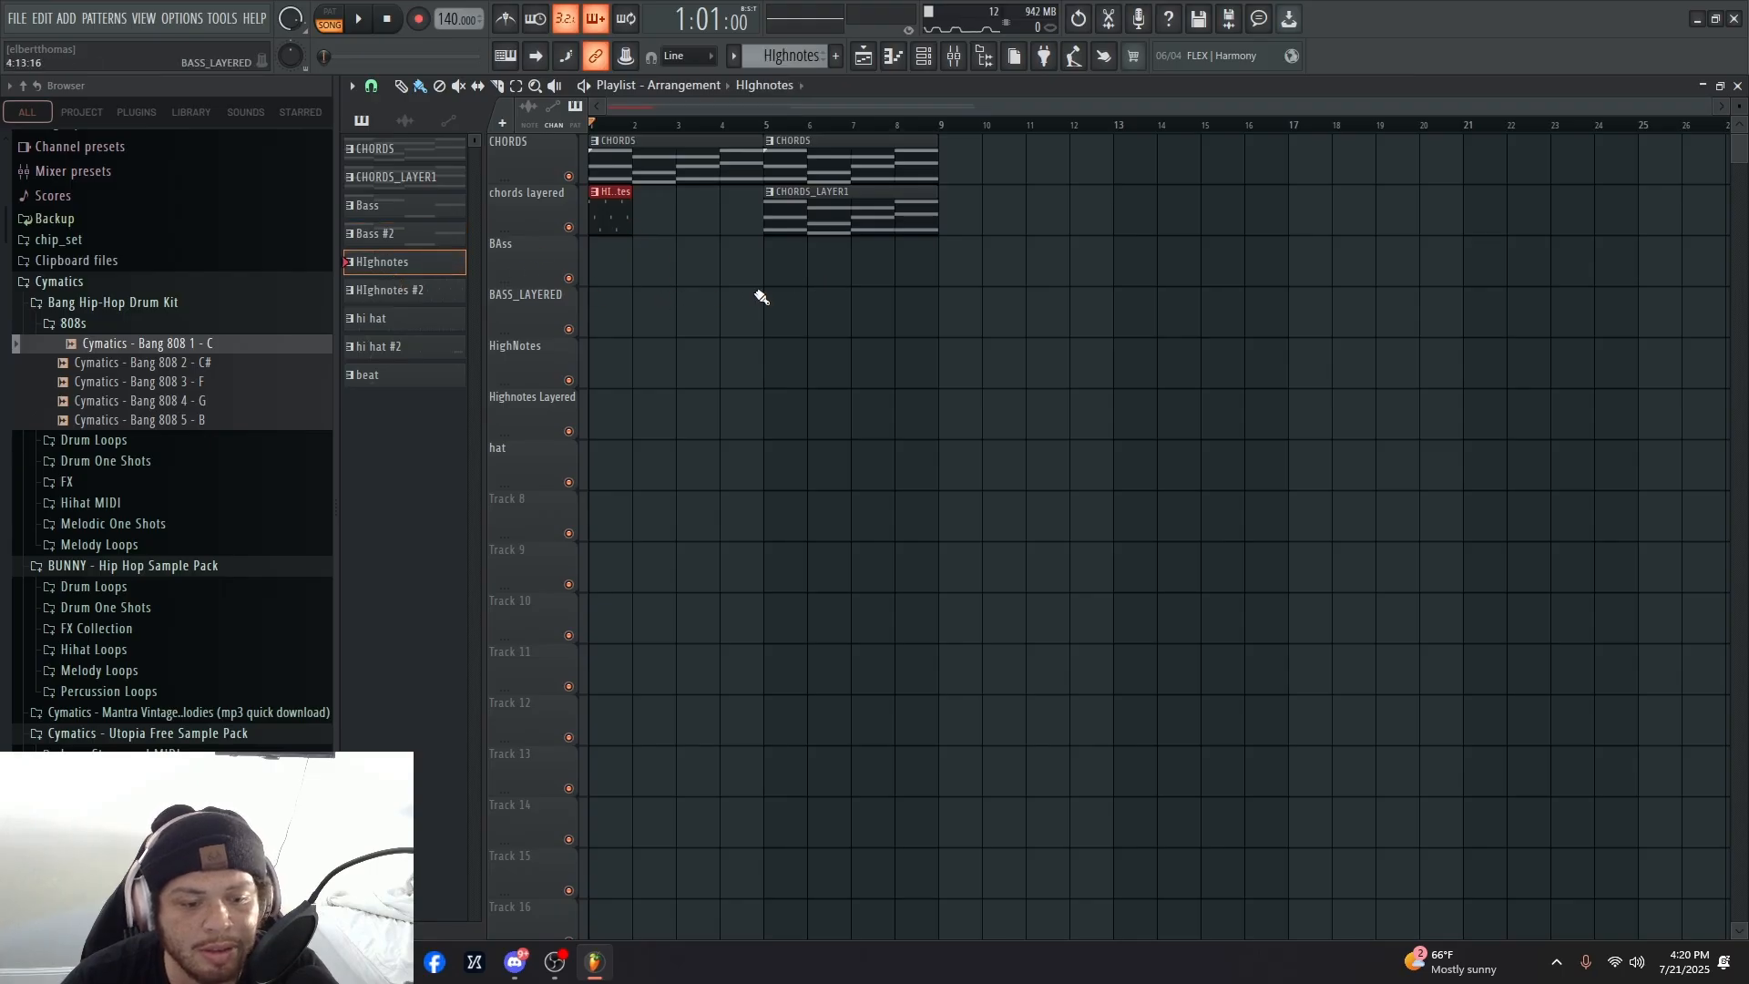
drag(761, 297, 777, 320)
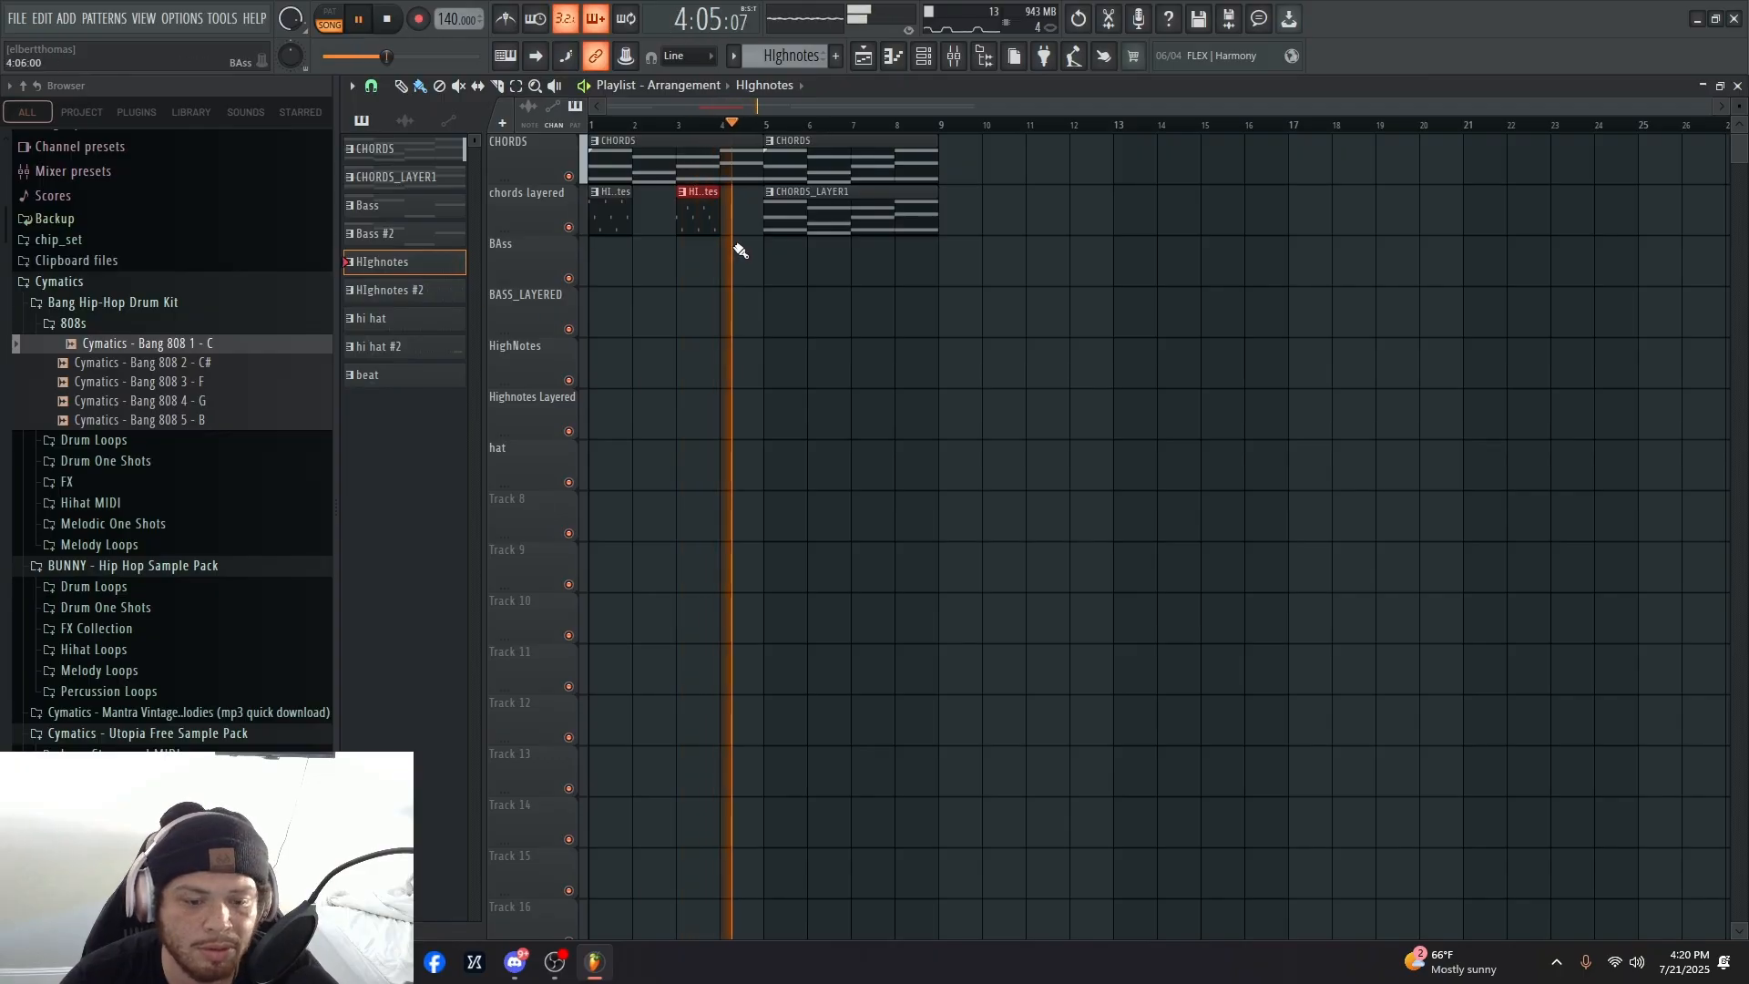
drag(737, 244, 786, 266)
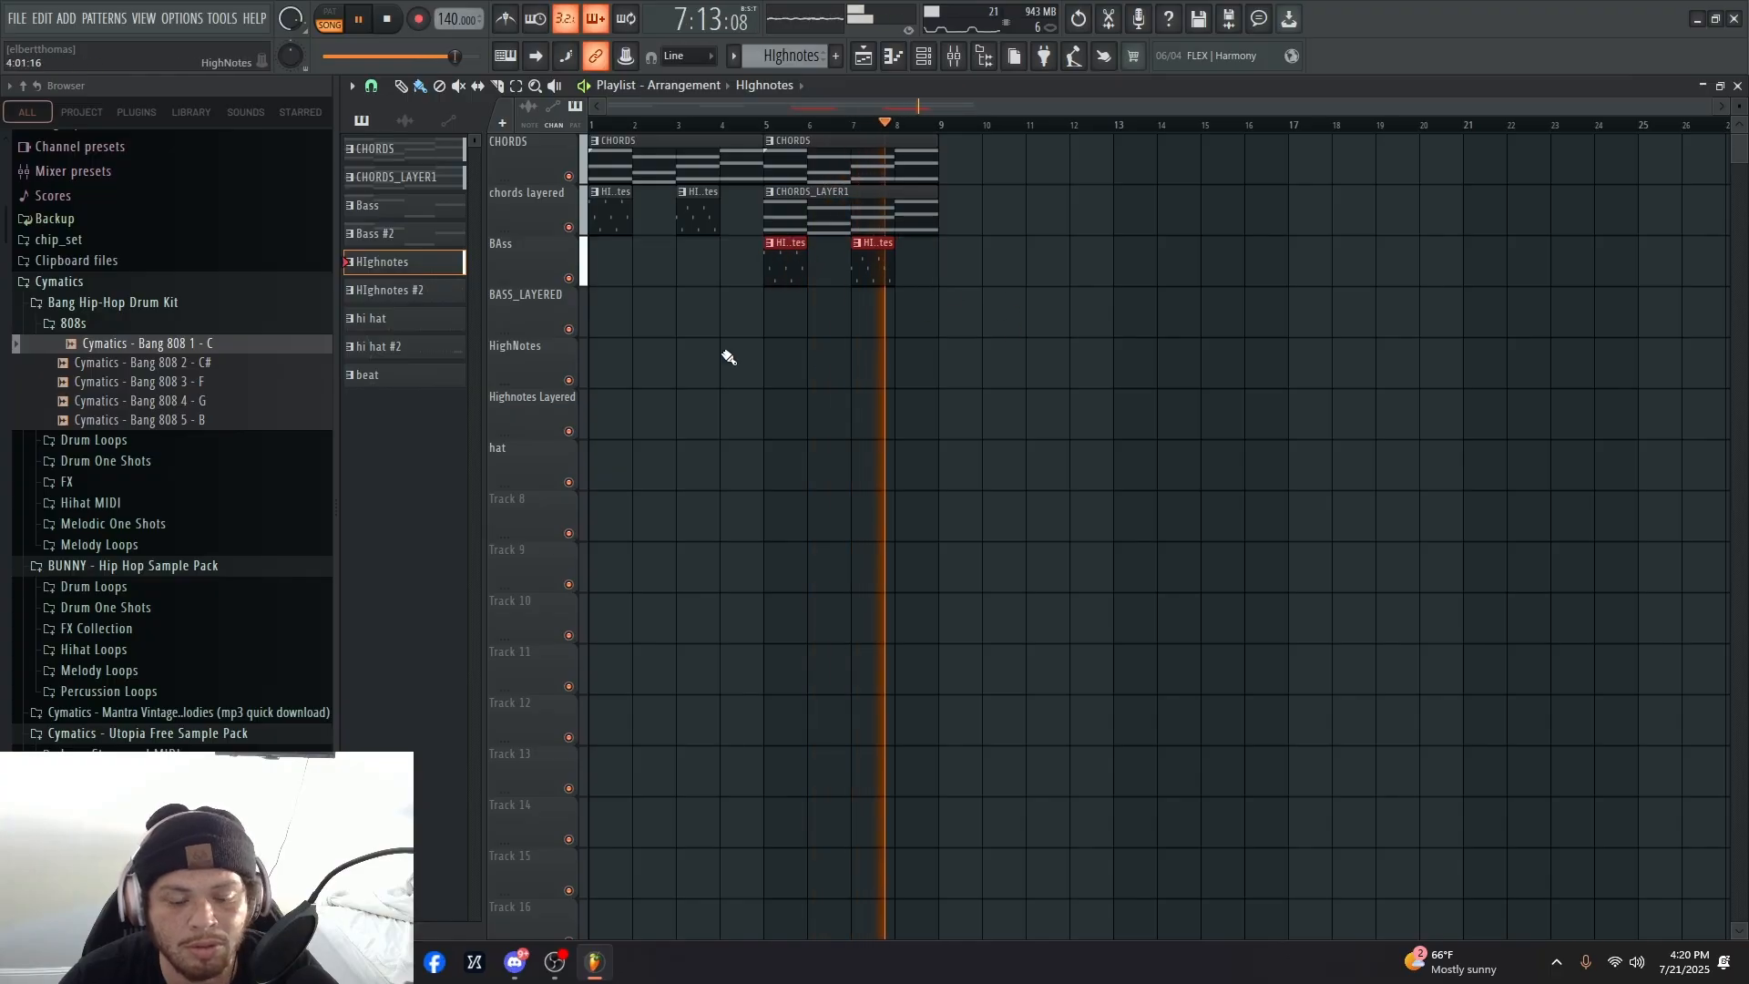
- Restart playback and place a HIghnotes #2 clip at bar 9 on the BASS_LAYERED track
key(space)
key(space)
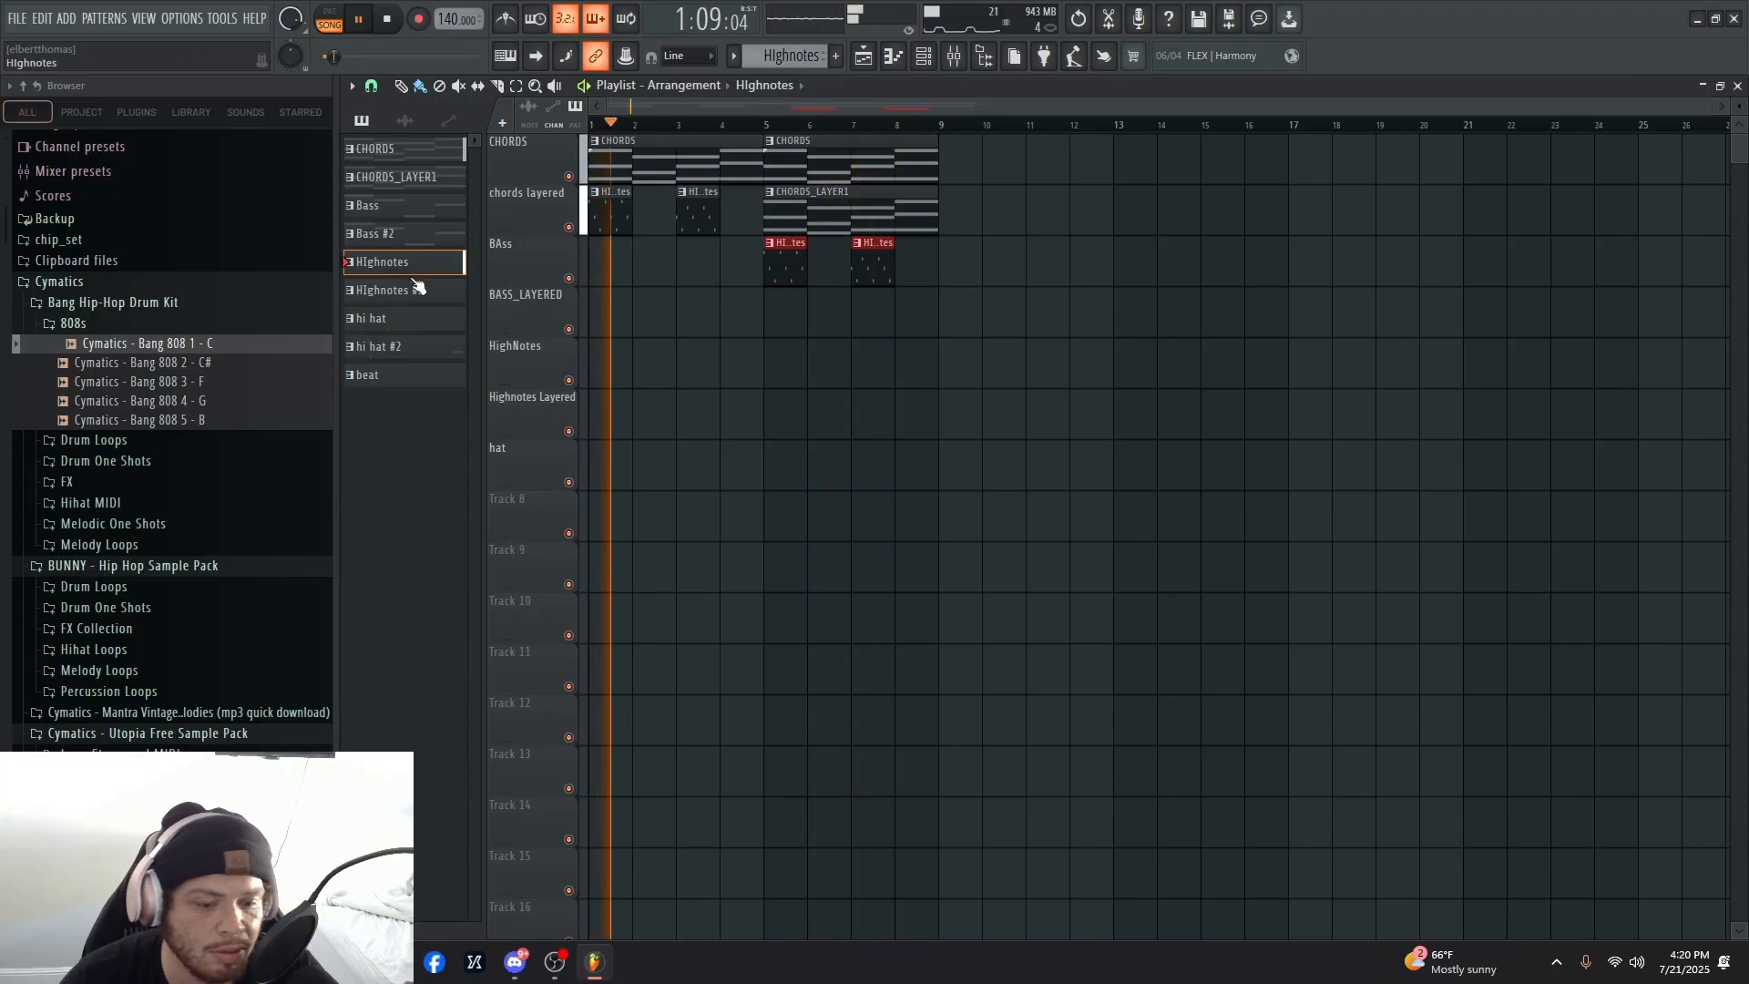
click(423, 291)
drag(911, 330, 1029, 331)
- Place a one-bar hi hat #2 clip at bar 8 on the HighNotes track and a CHORDS clip at bar 13 on the CHORDS track
click(378, 347)
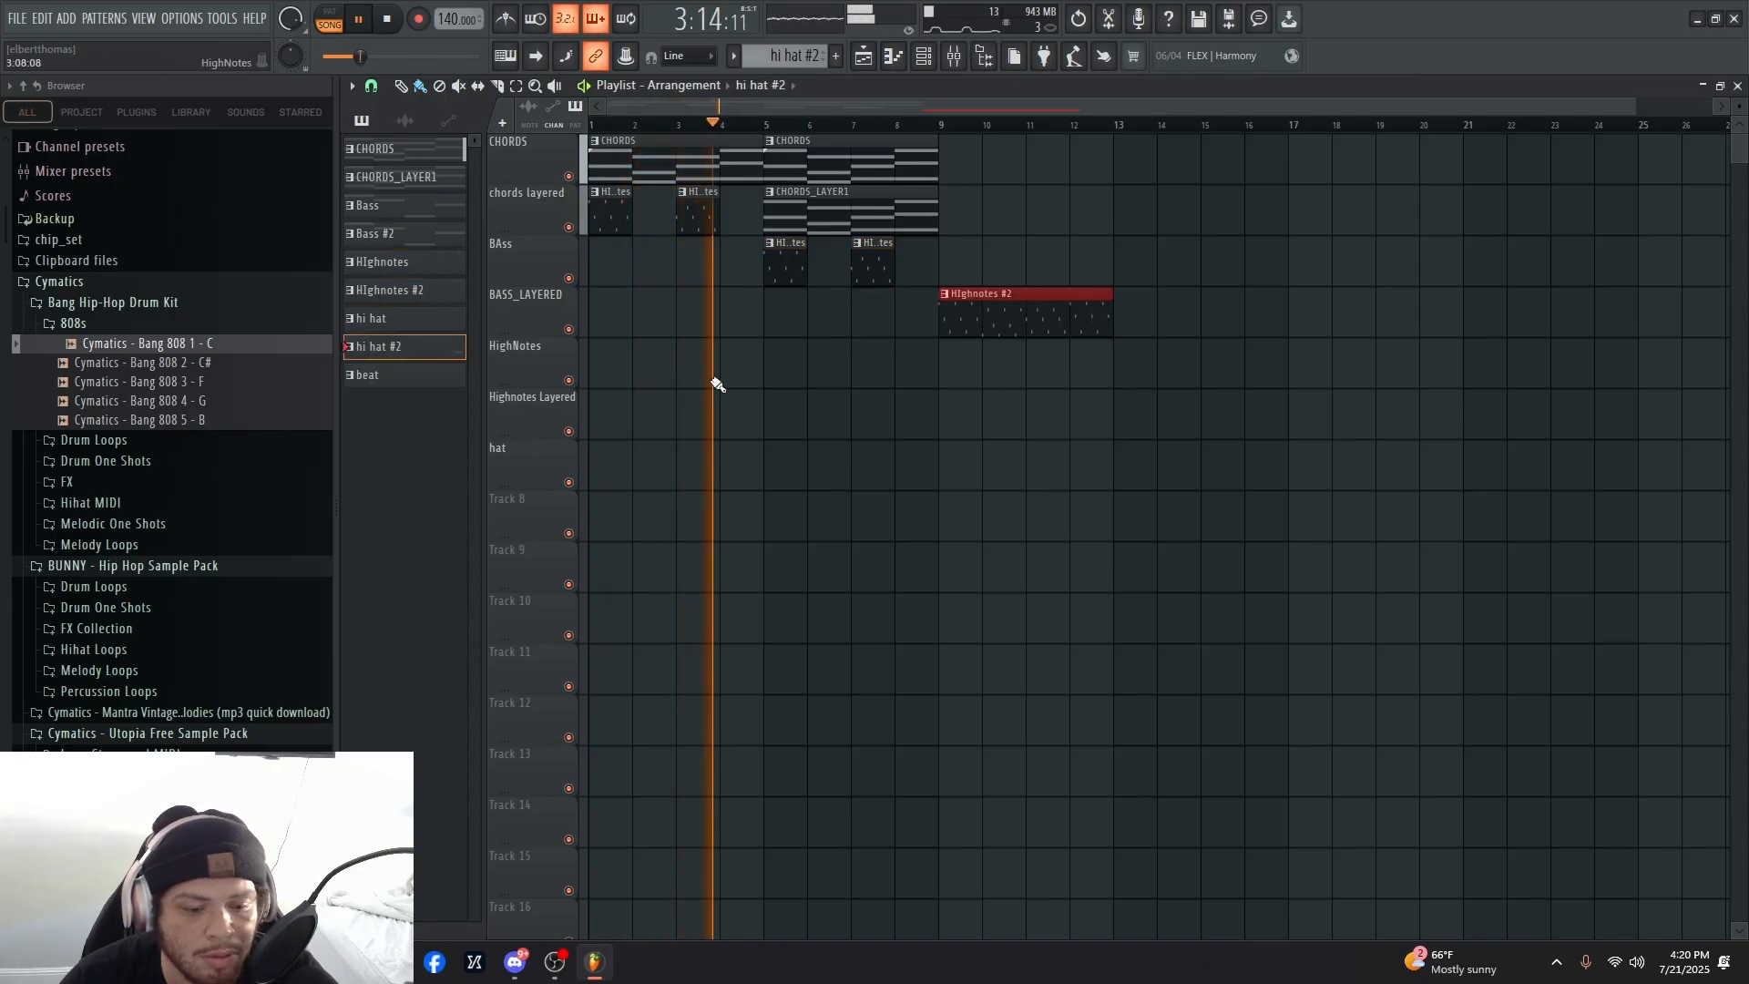
click(1005, 425)
drag(983, 426, 929, 380)
click(373, 149)
click(1155, 173)
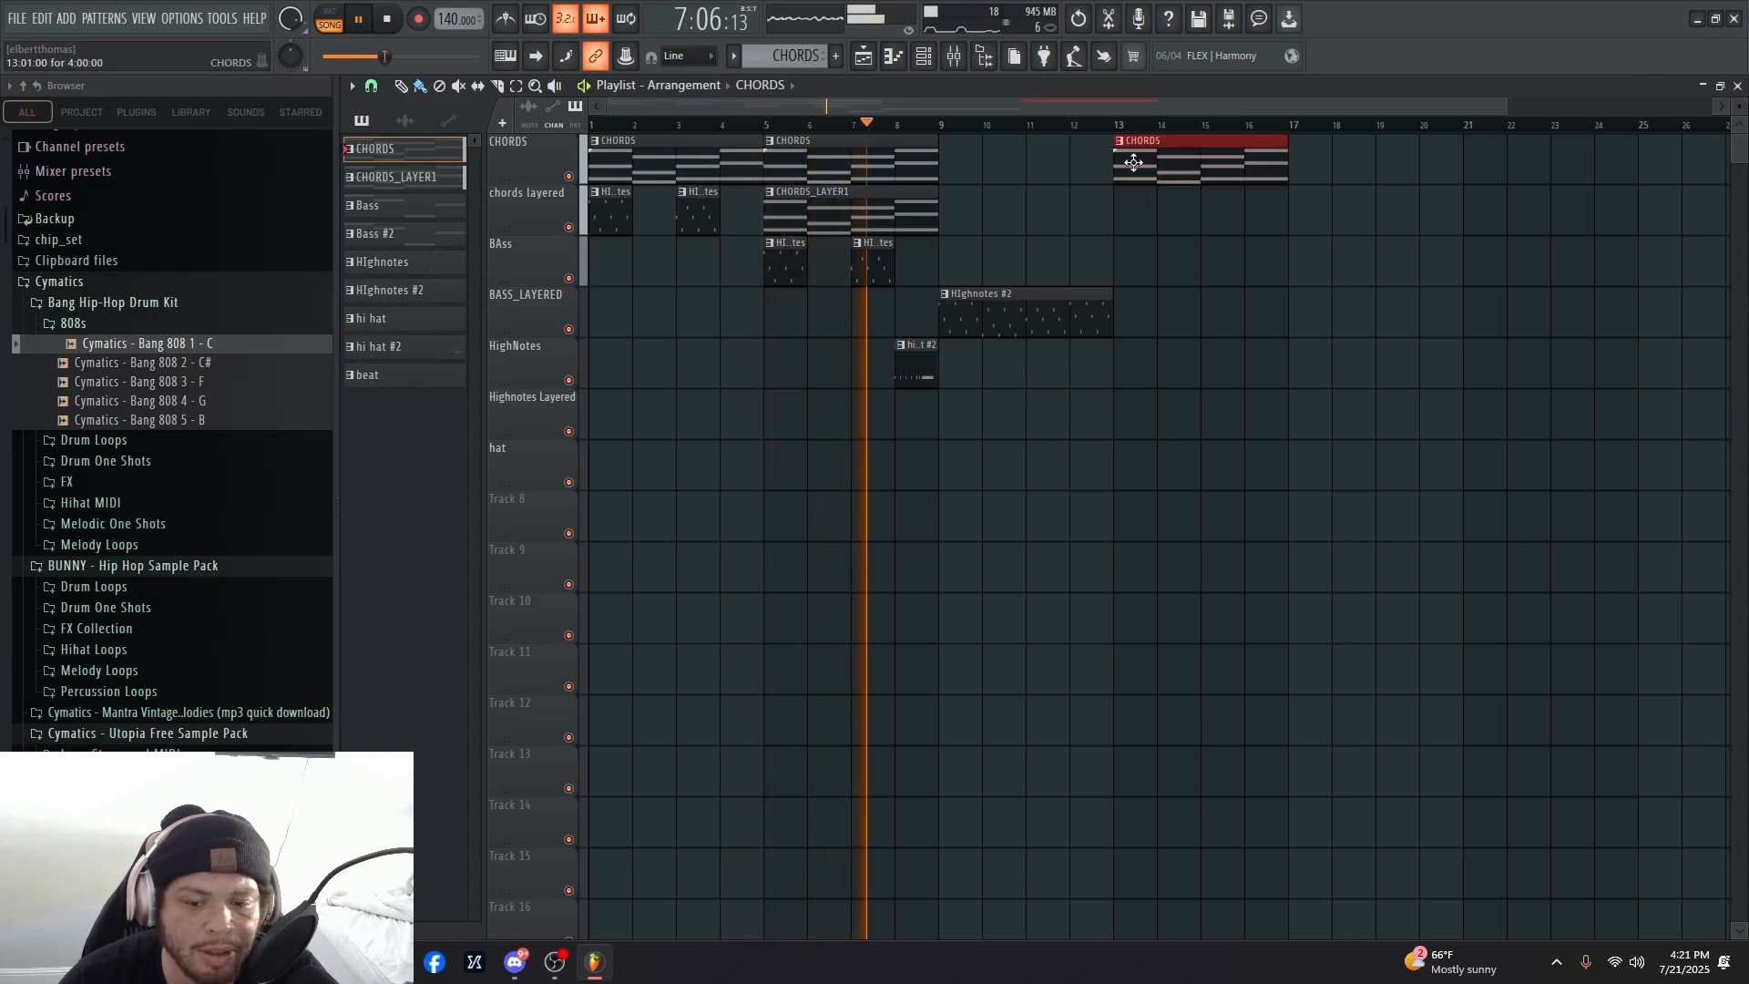
- Stop playback, shift the third CHORDS clip toward bar 9 and move the HIghnotes #2 clip to the Highnotes Layered track
drag(1155, 173, 1027, 174)
key(space)
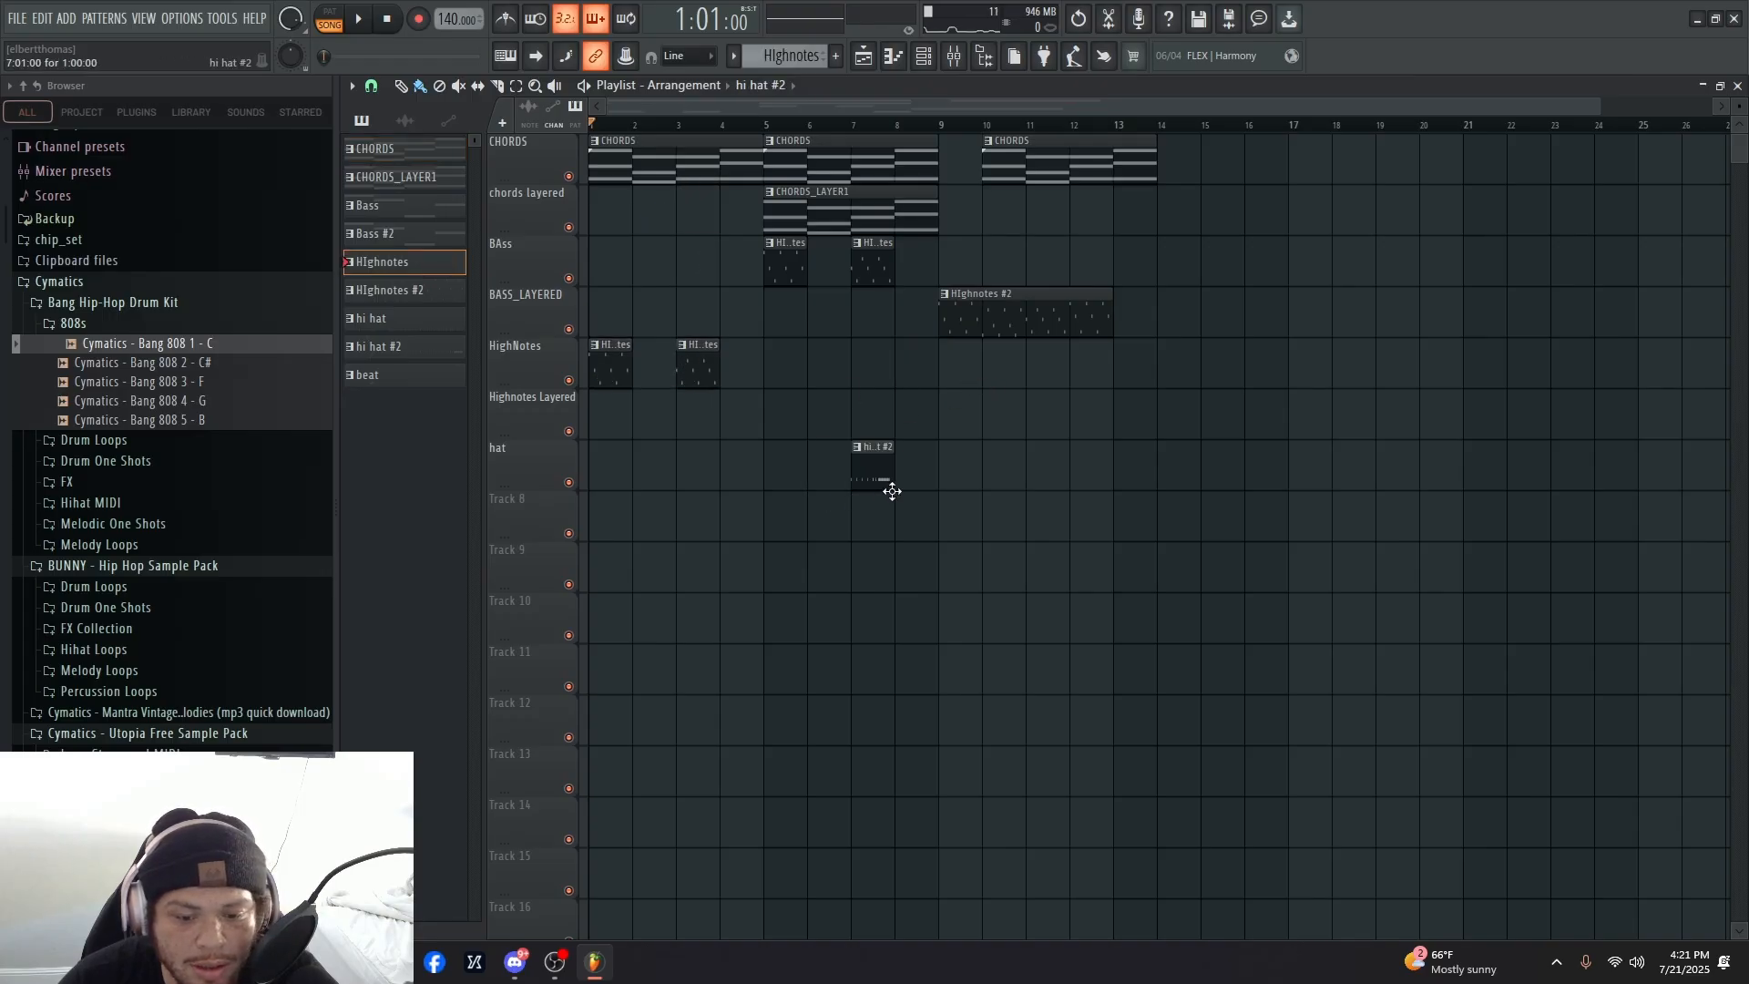
drag(1017, 306, 1028, 414)
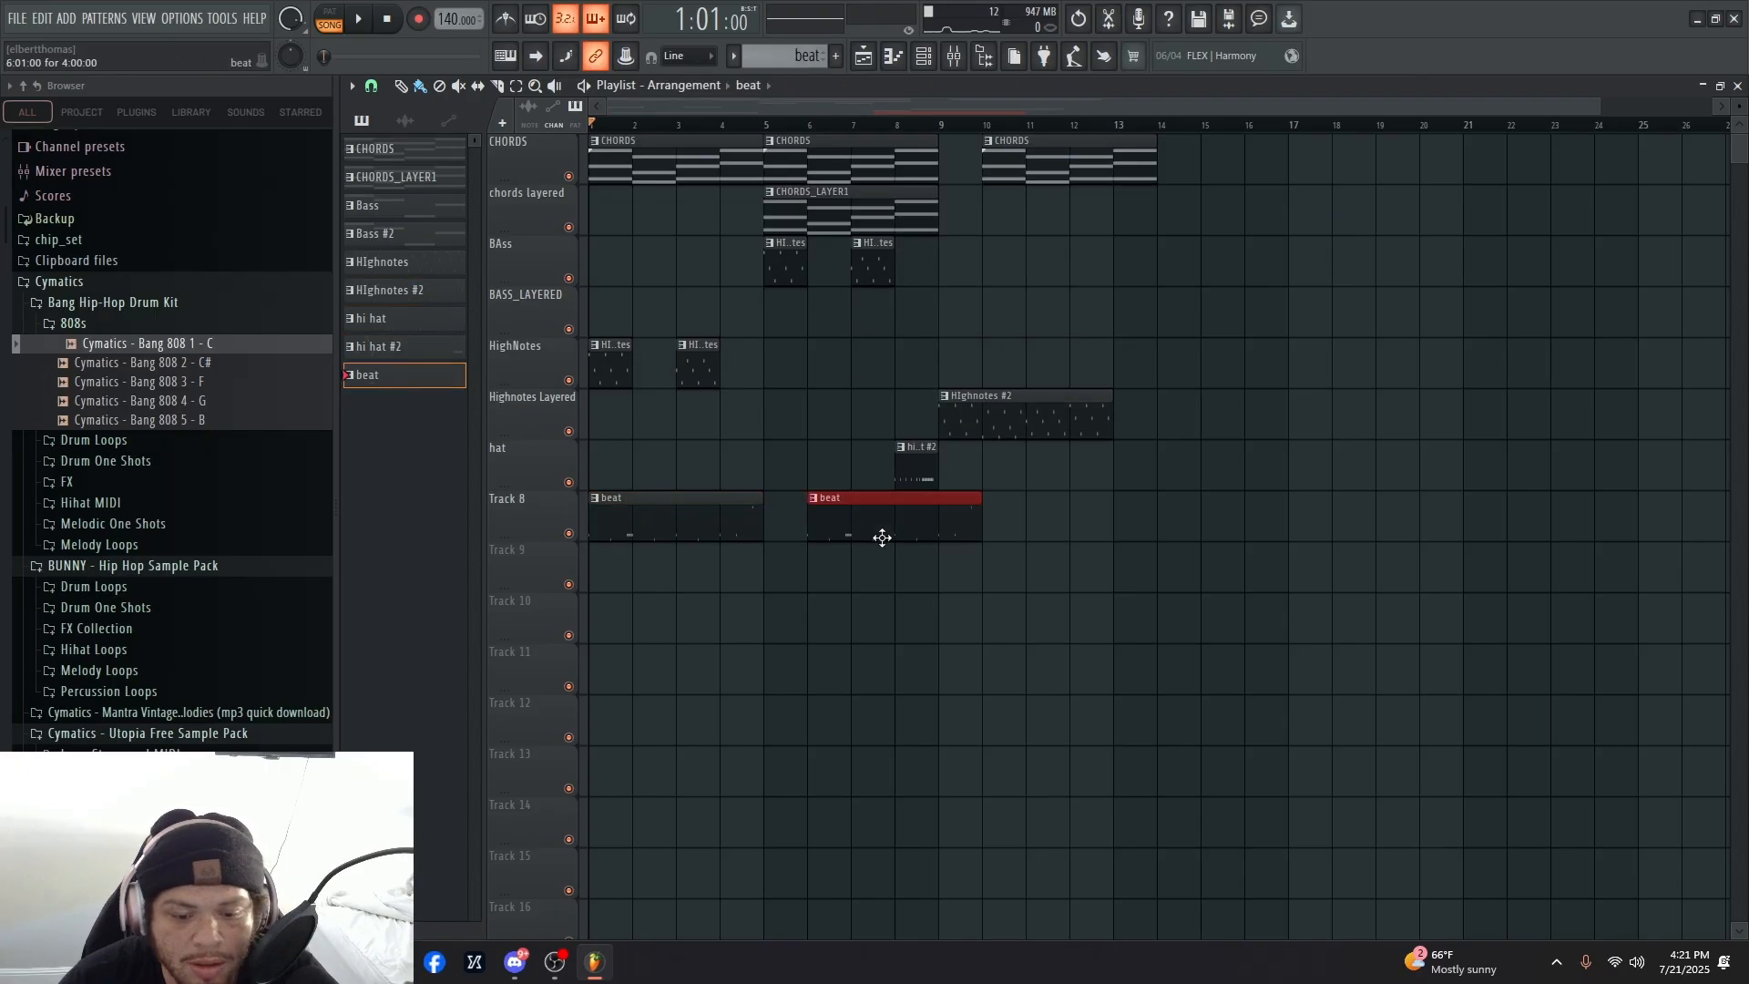
- Delete the beat clips from Track 8, move the new CHORDS_LAYER1 clip to bar 9 on the chords layered track, and start playback
right_click(793, 522)
right_click(683, 517)
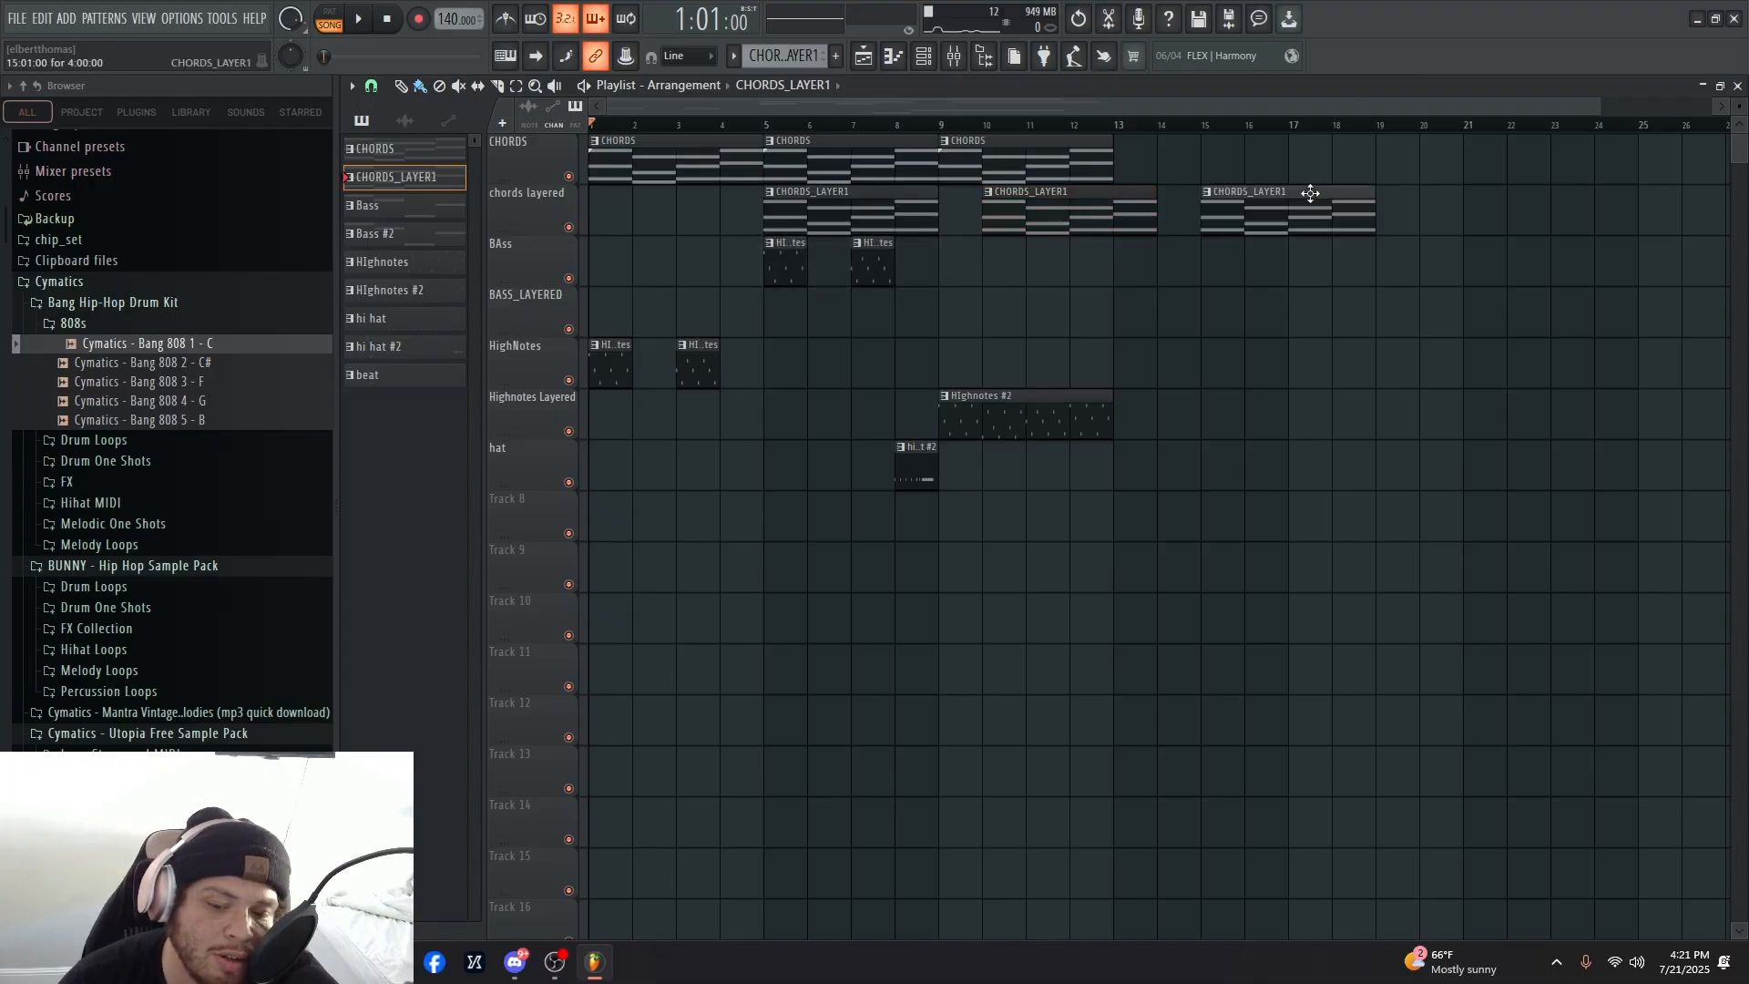
drag(1310, 193, 1074, 195)
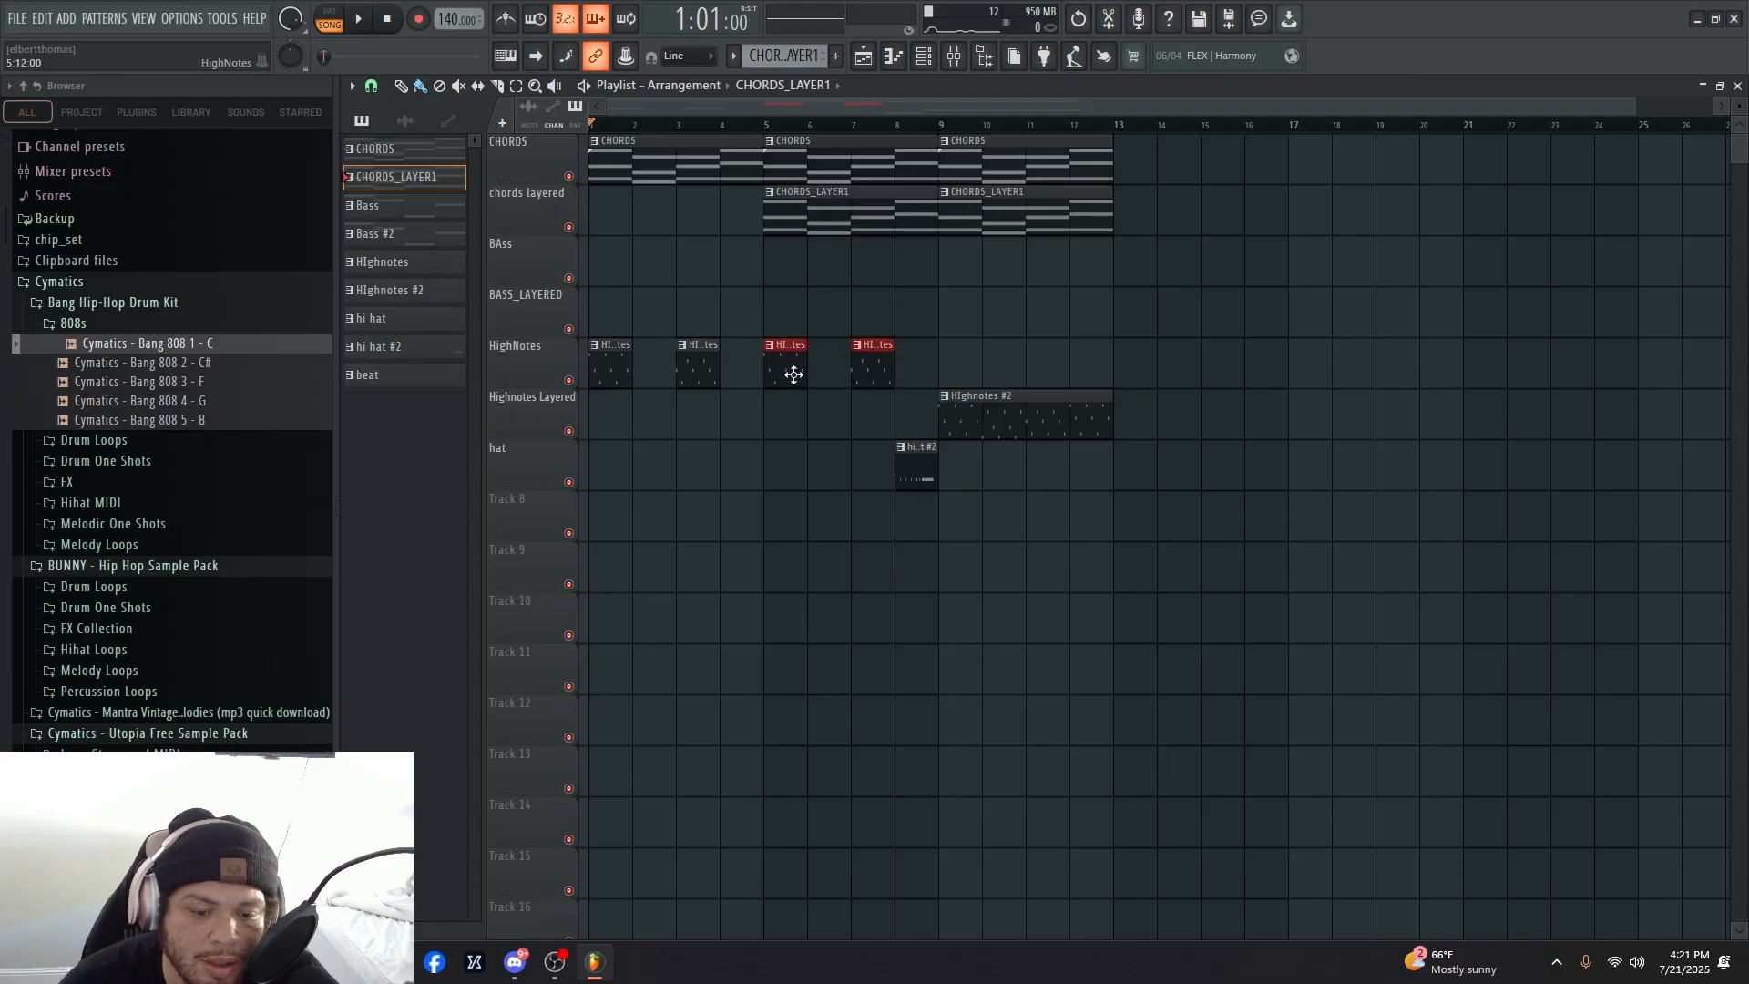
key(space)
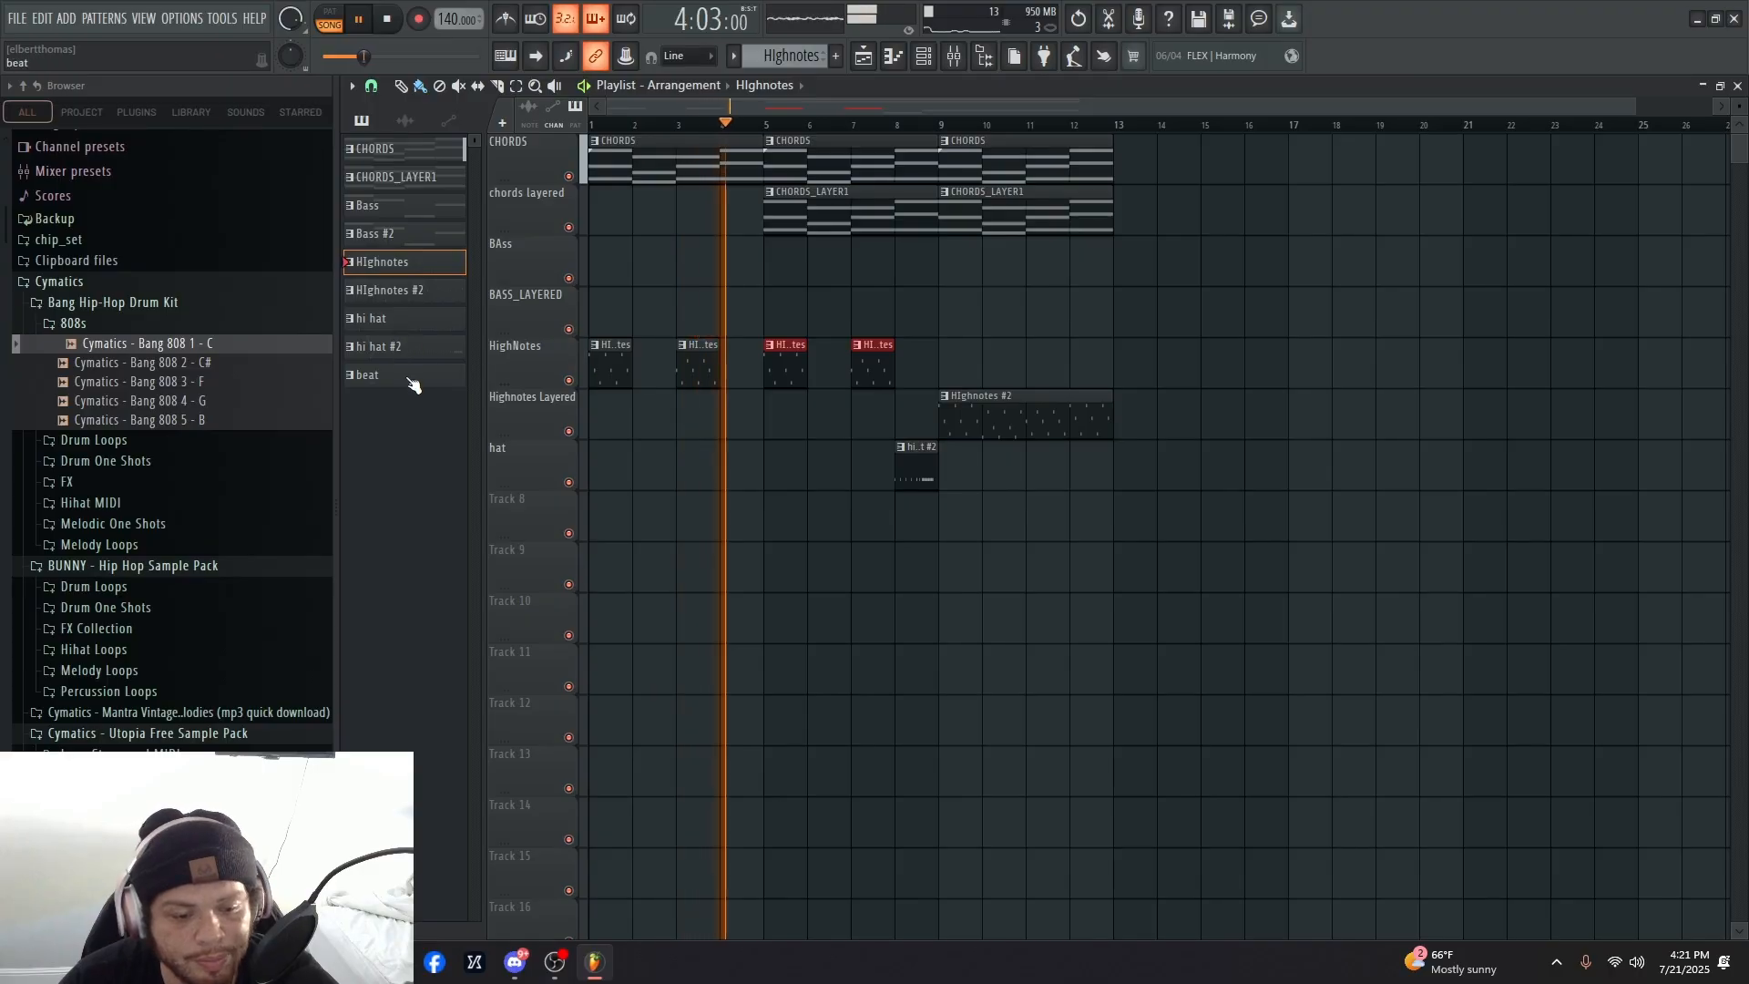
- Place a hi hat #2 clip at bar 9 on the hat track and a beat clip at bar 9 on Track 8
click(405, 348)
drag(1104, 473, 1002, 456)
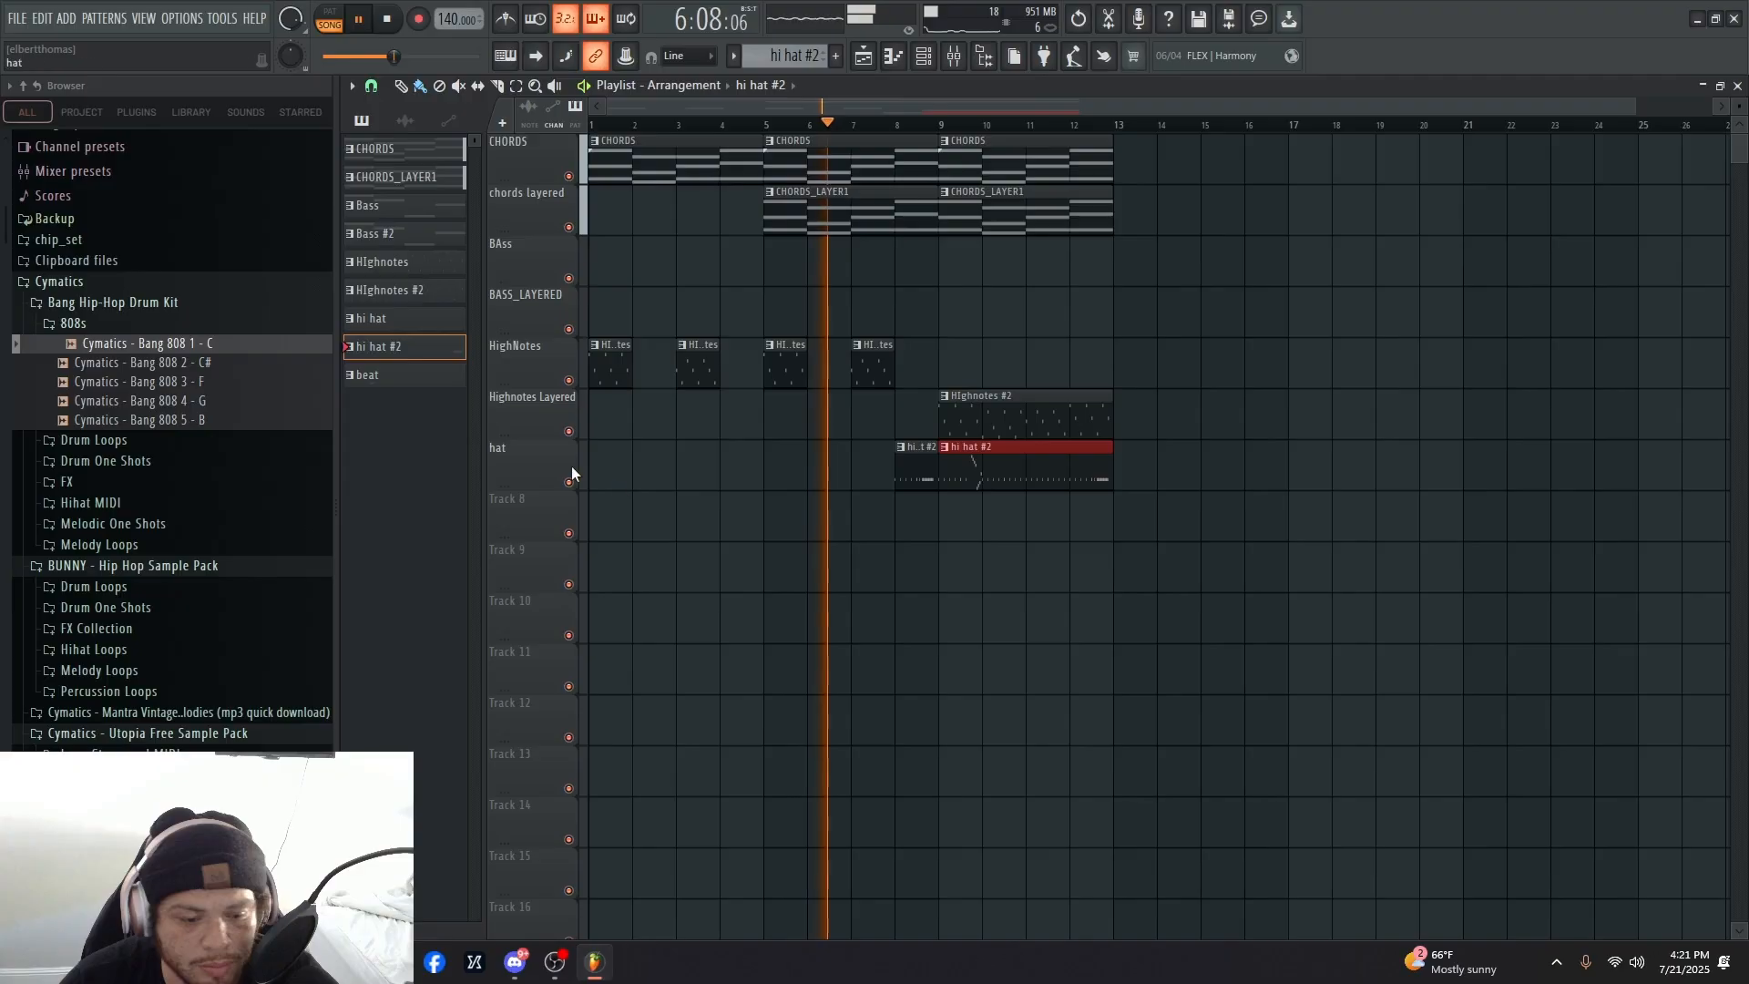
click(408, 381)
click(976, 519)
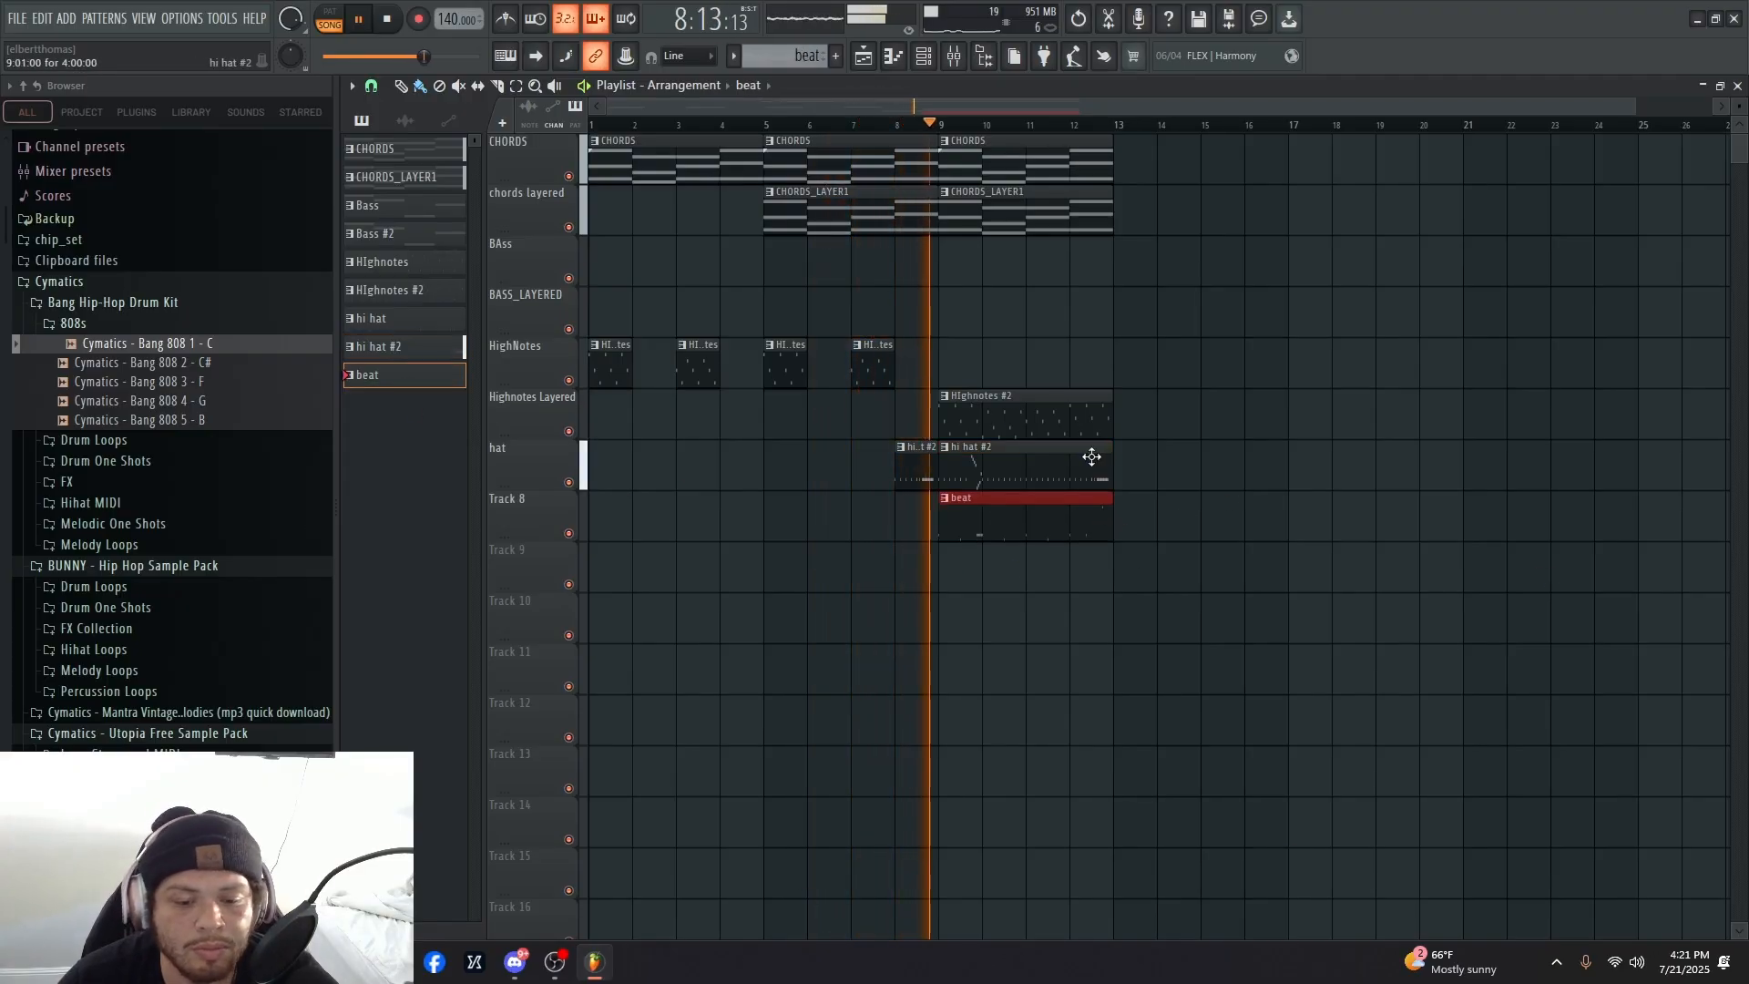
- Place Bass #2 clips at bar 5 on the BAss track and at bar 9 on the BASS_LAYERED track
click(383, 234)
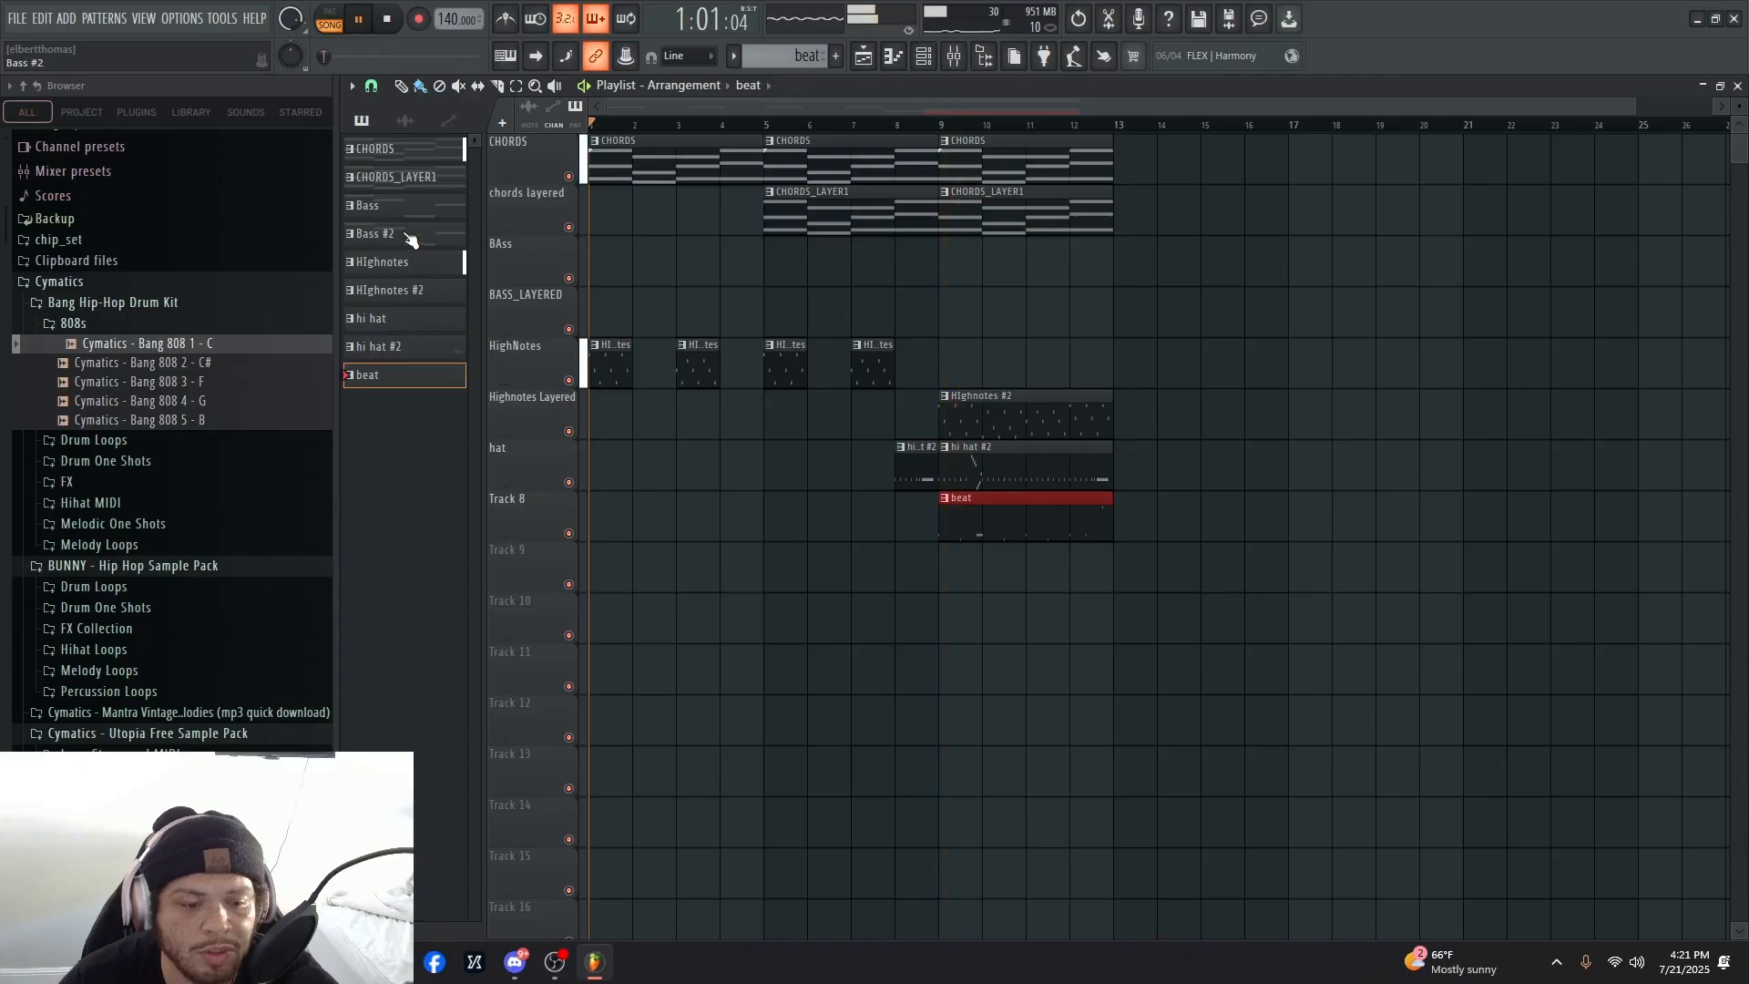
click(770, 312)
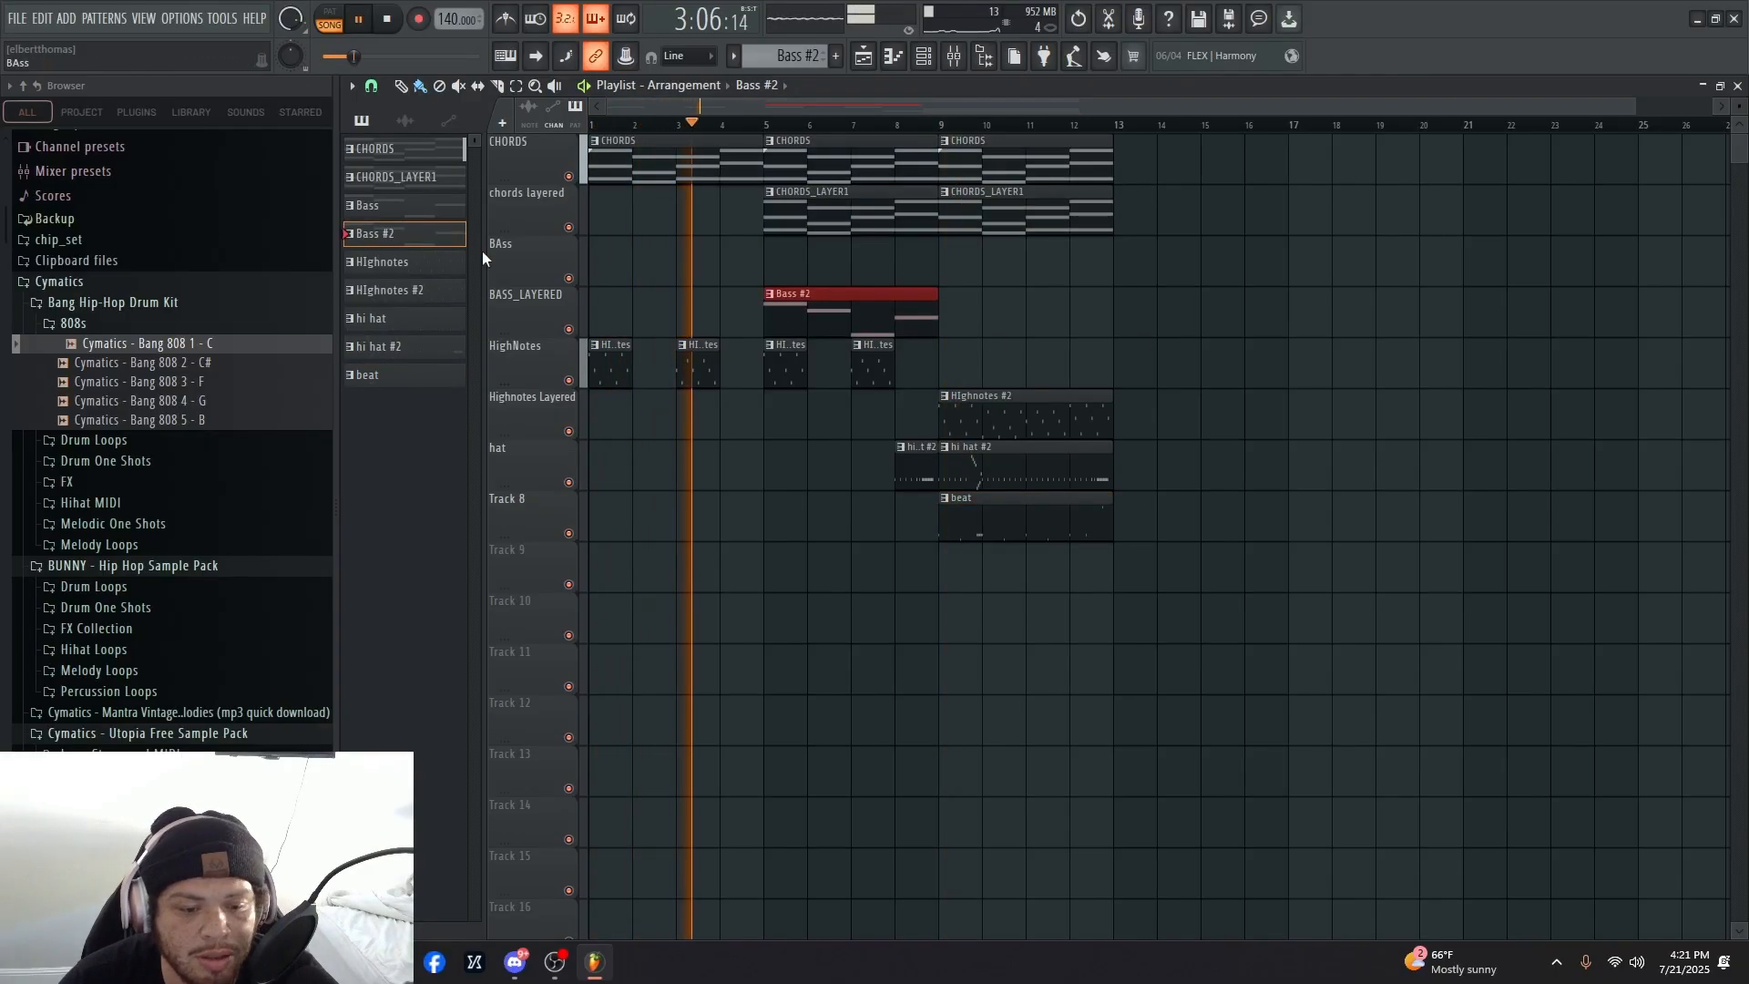
click(428, 215)
drag(856, 312, 906, 274)
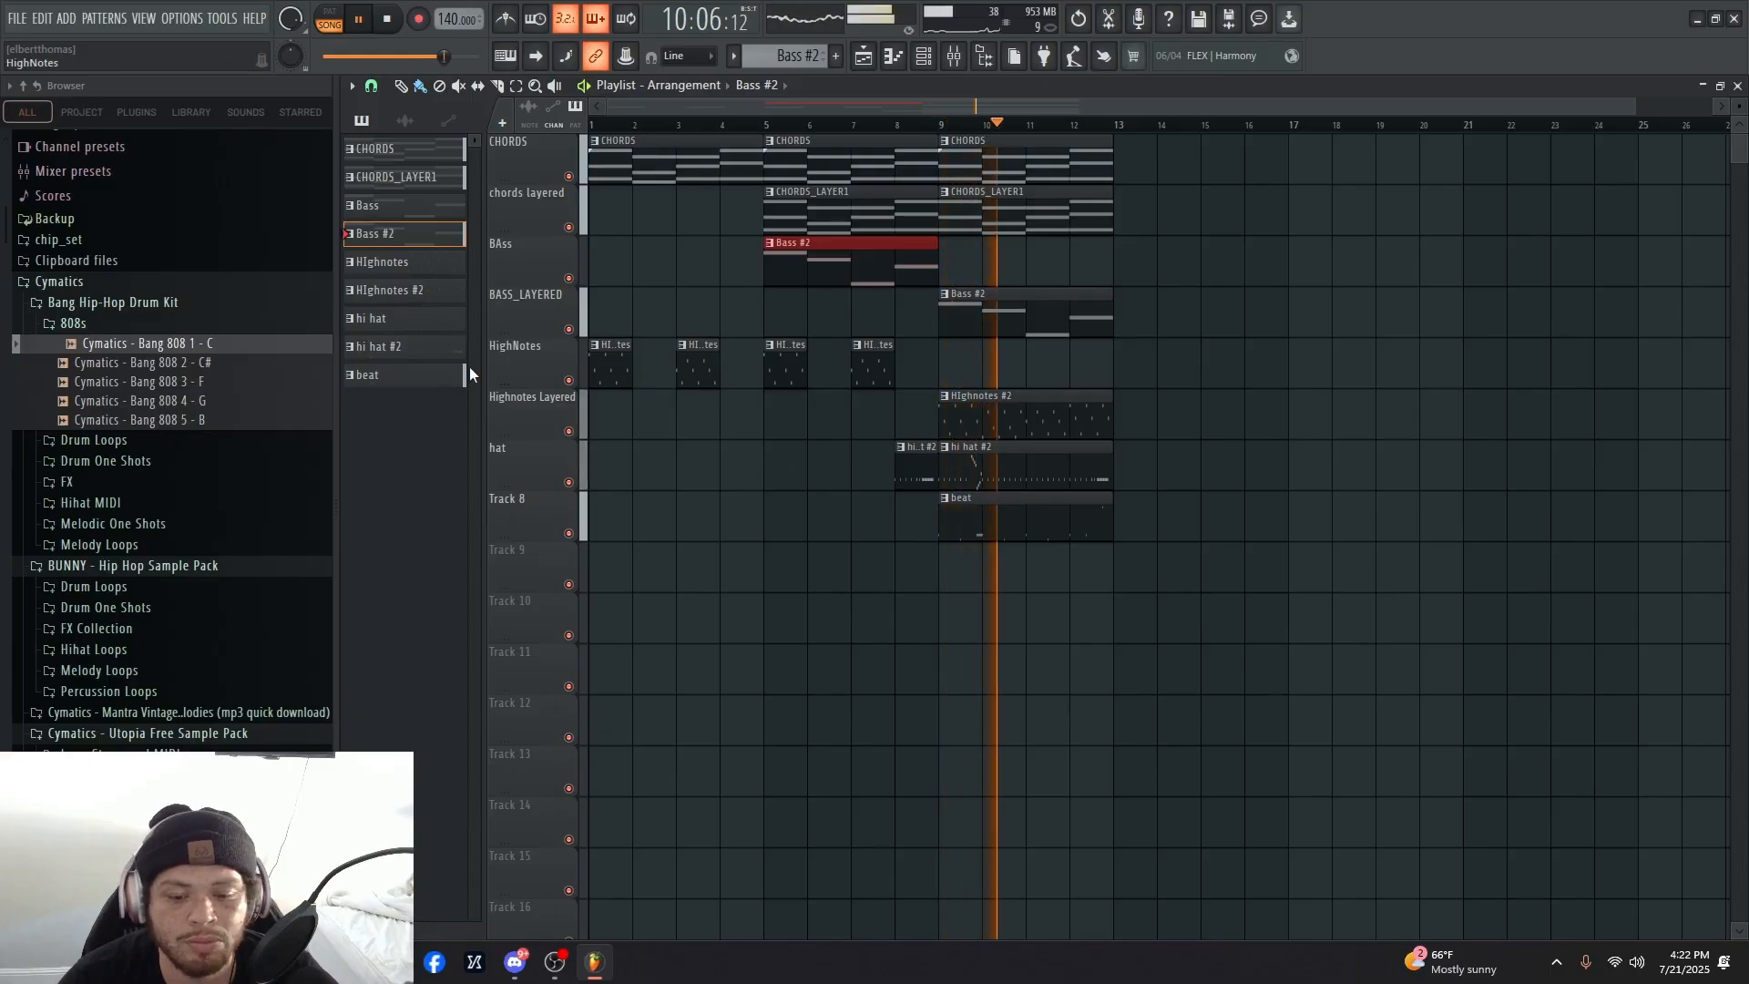
- Place a HIghnotes #2 clip at bar 9 on the HighNotes track and duplicate all the bar 9 clips to bar 13
click(392, 289)
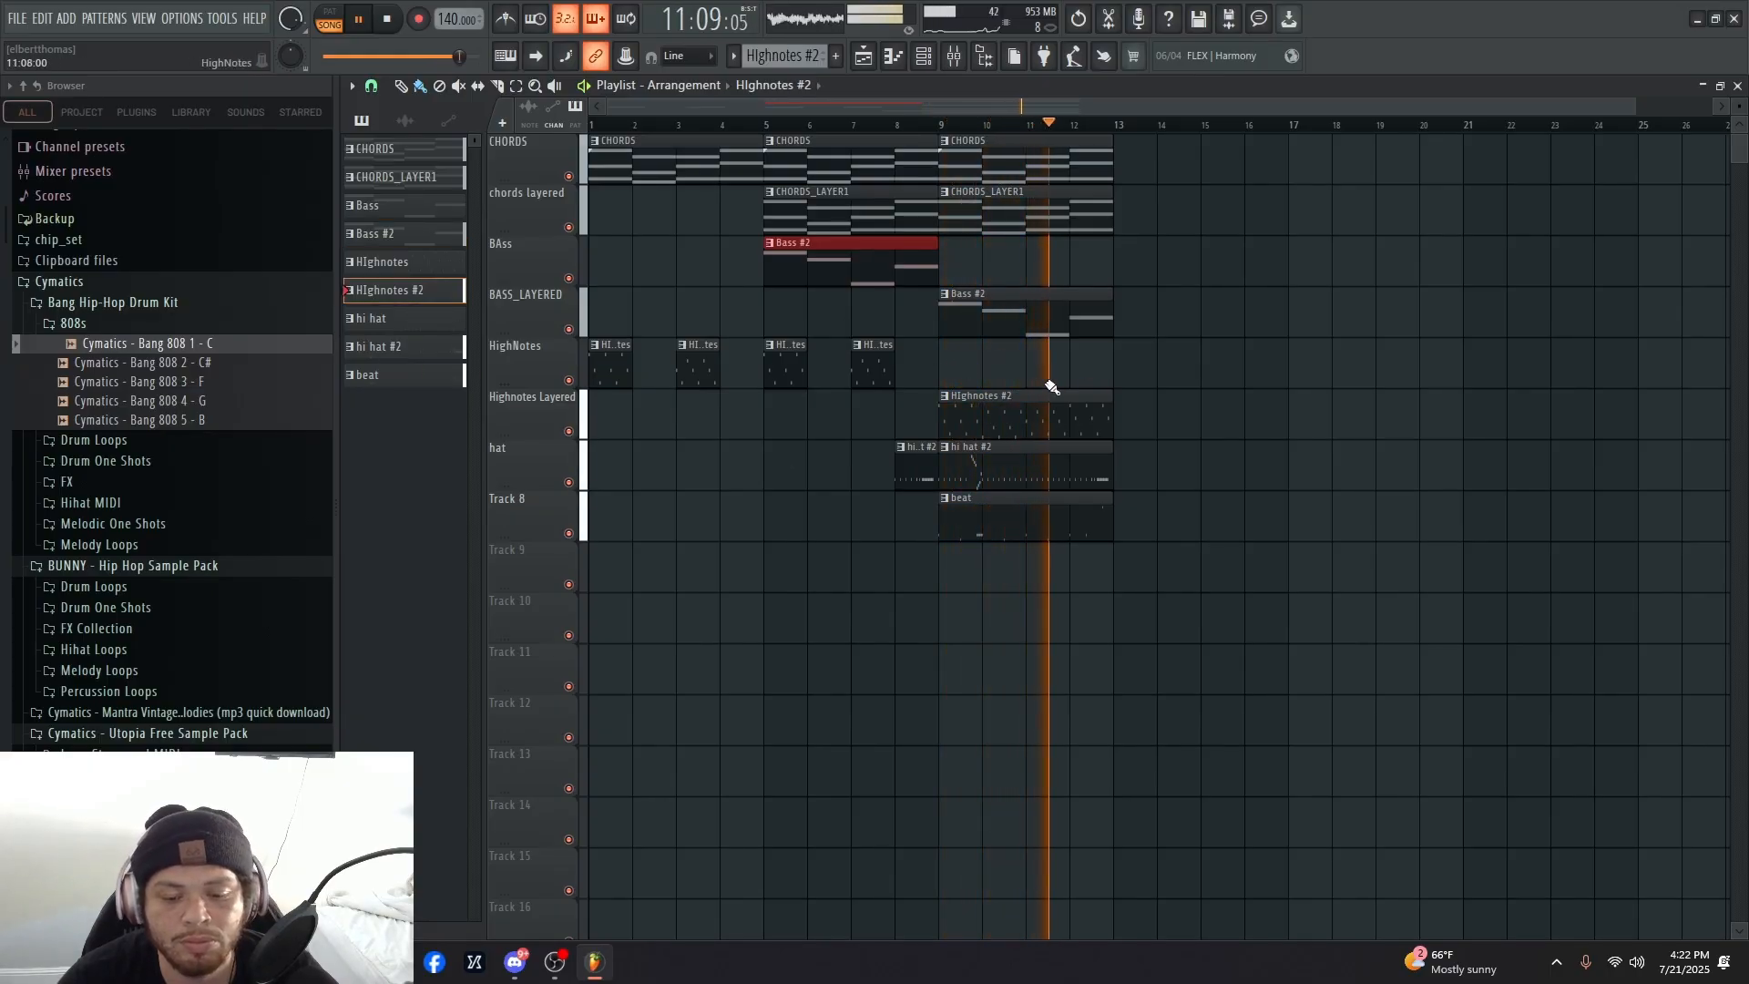
click(1006, 369)
right_click(1093, 370)
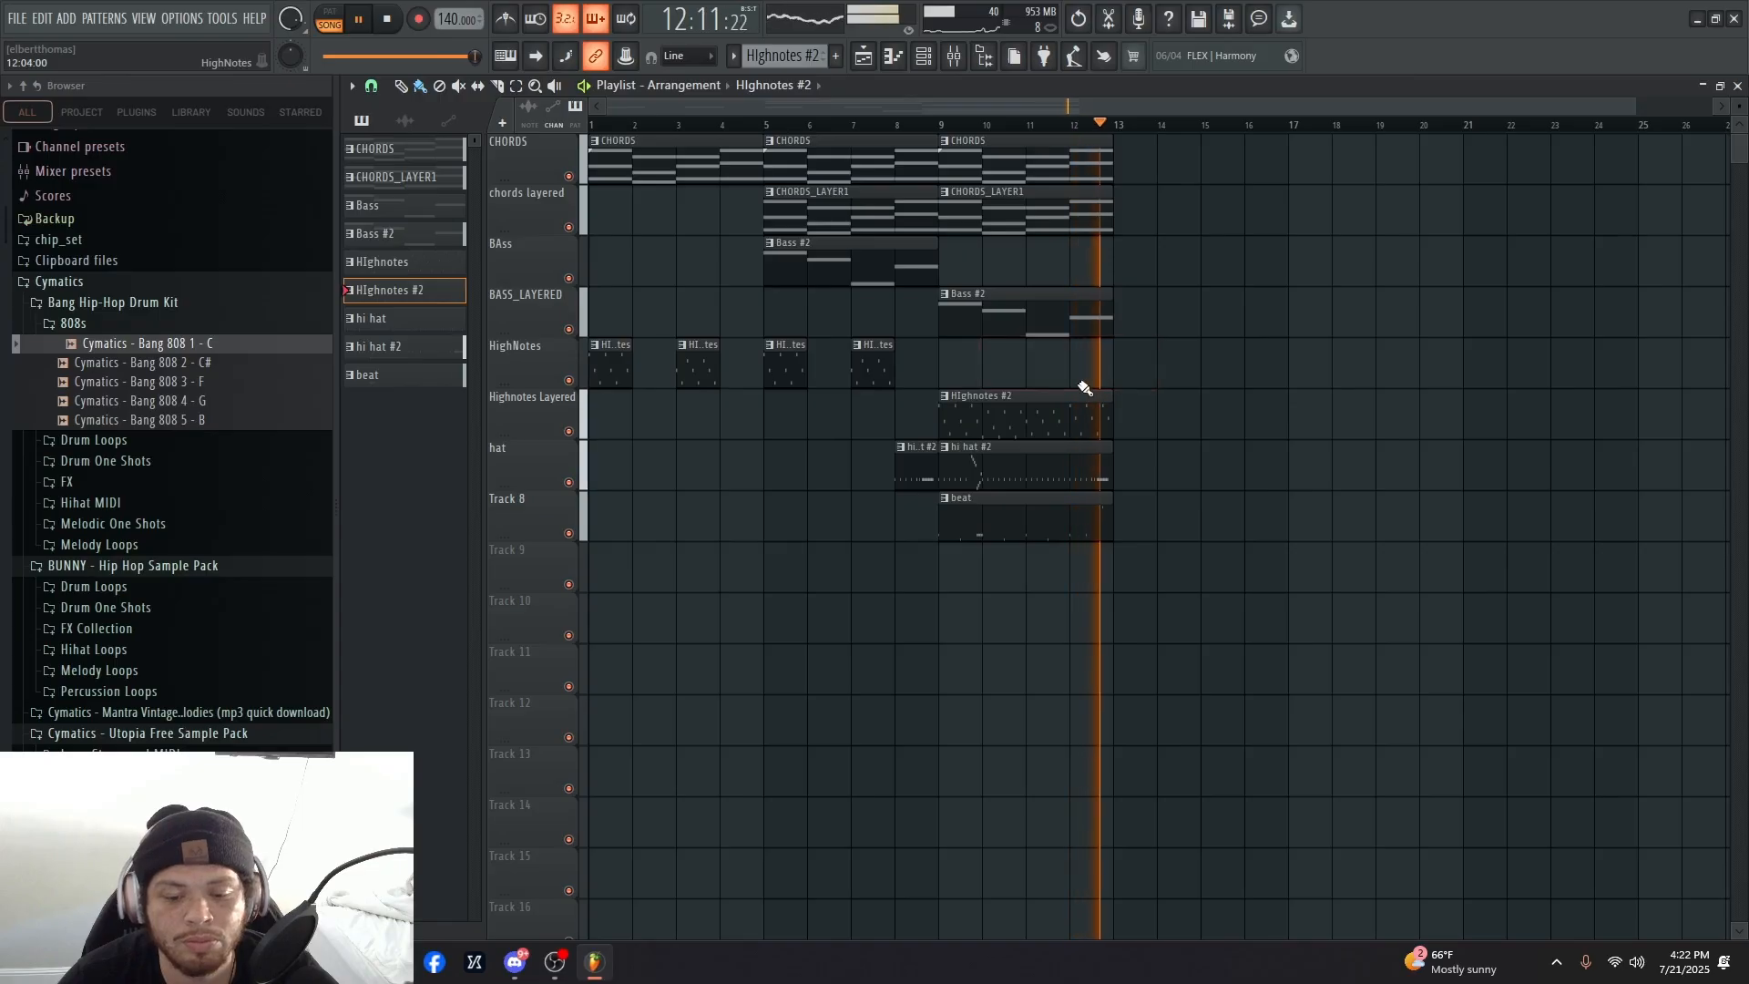
click(976, 369)
drag(1102, 648, 1107, 182)
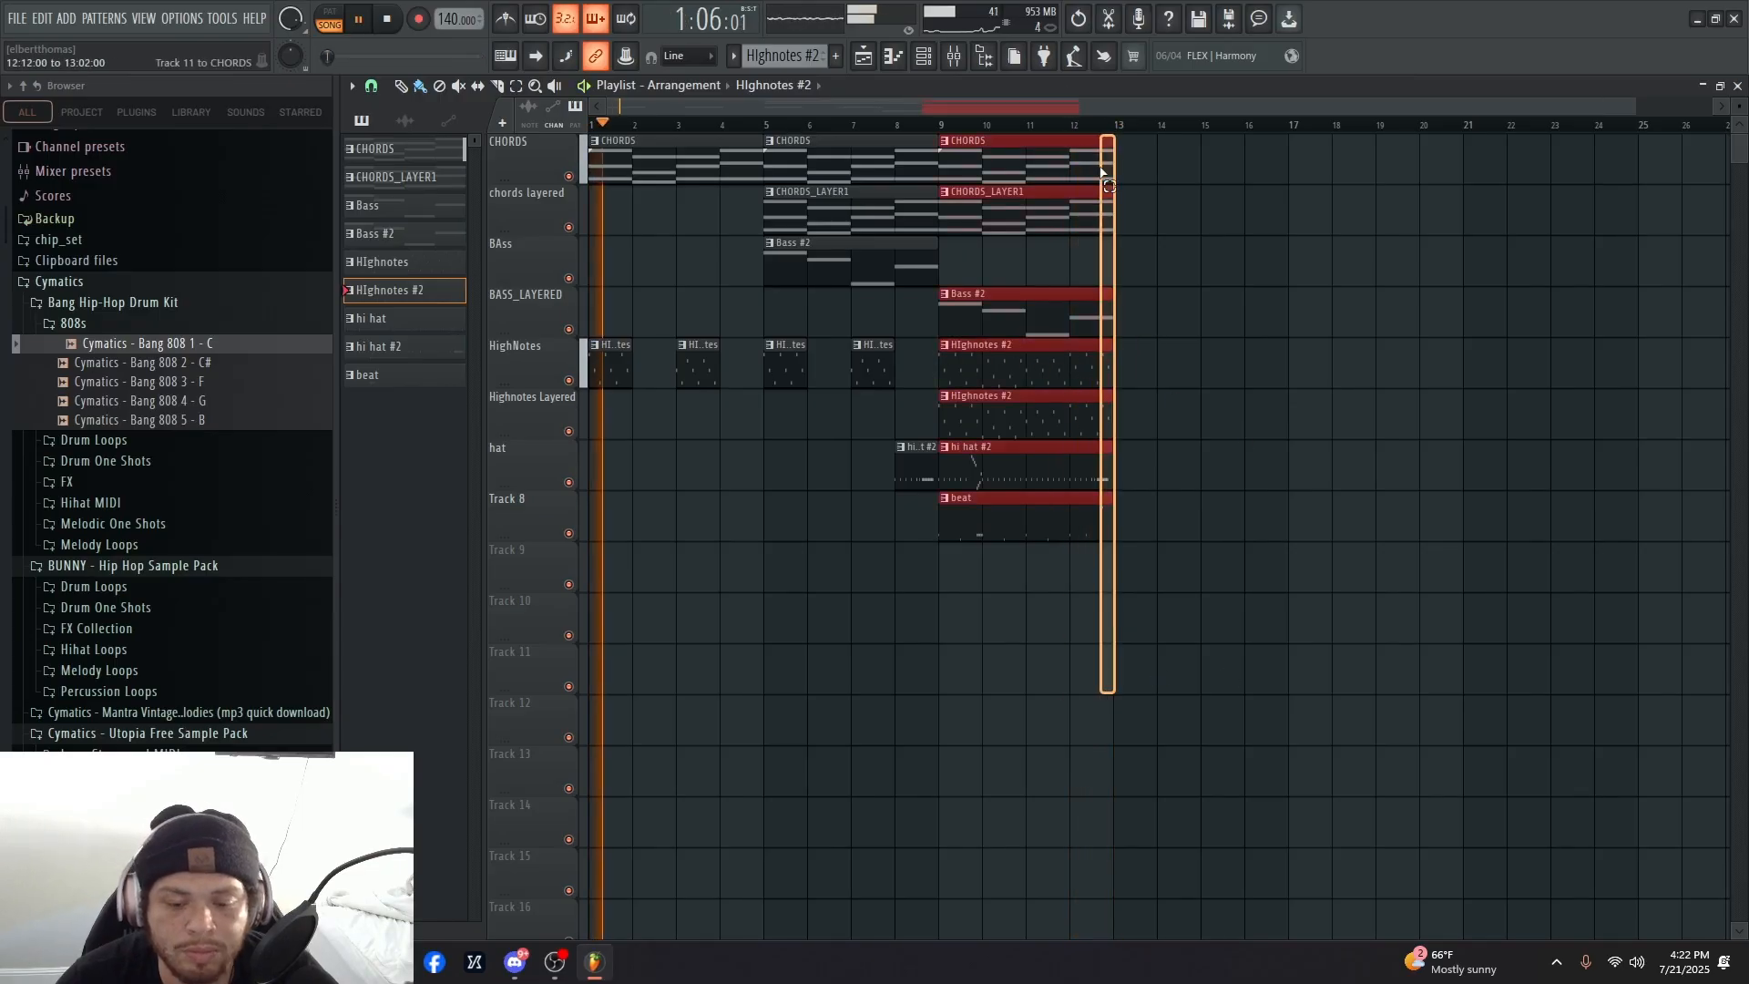
key(ctrl+b)
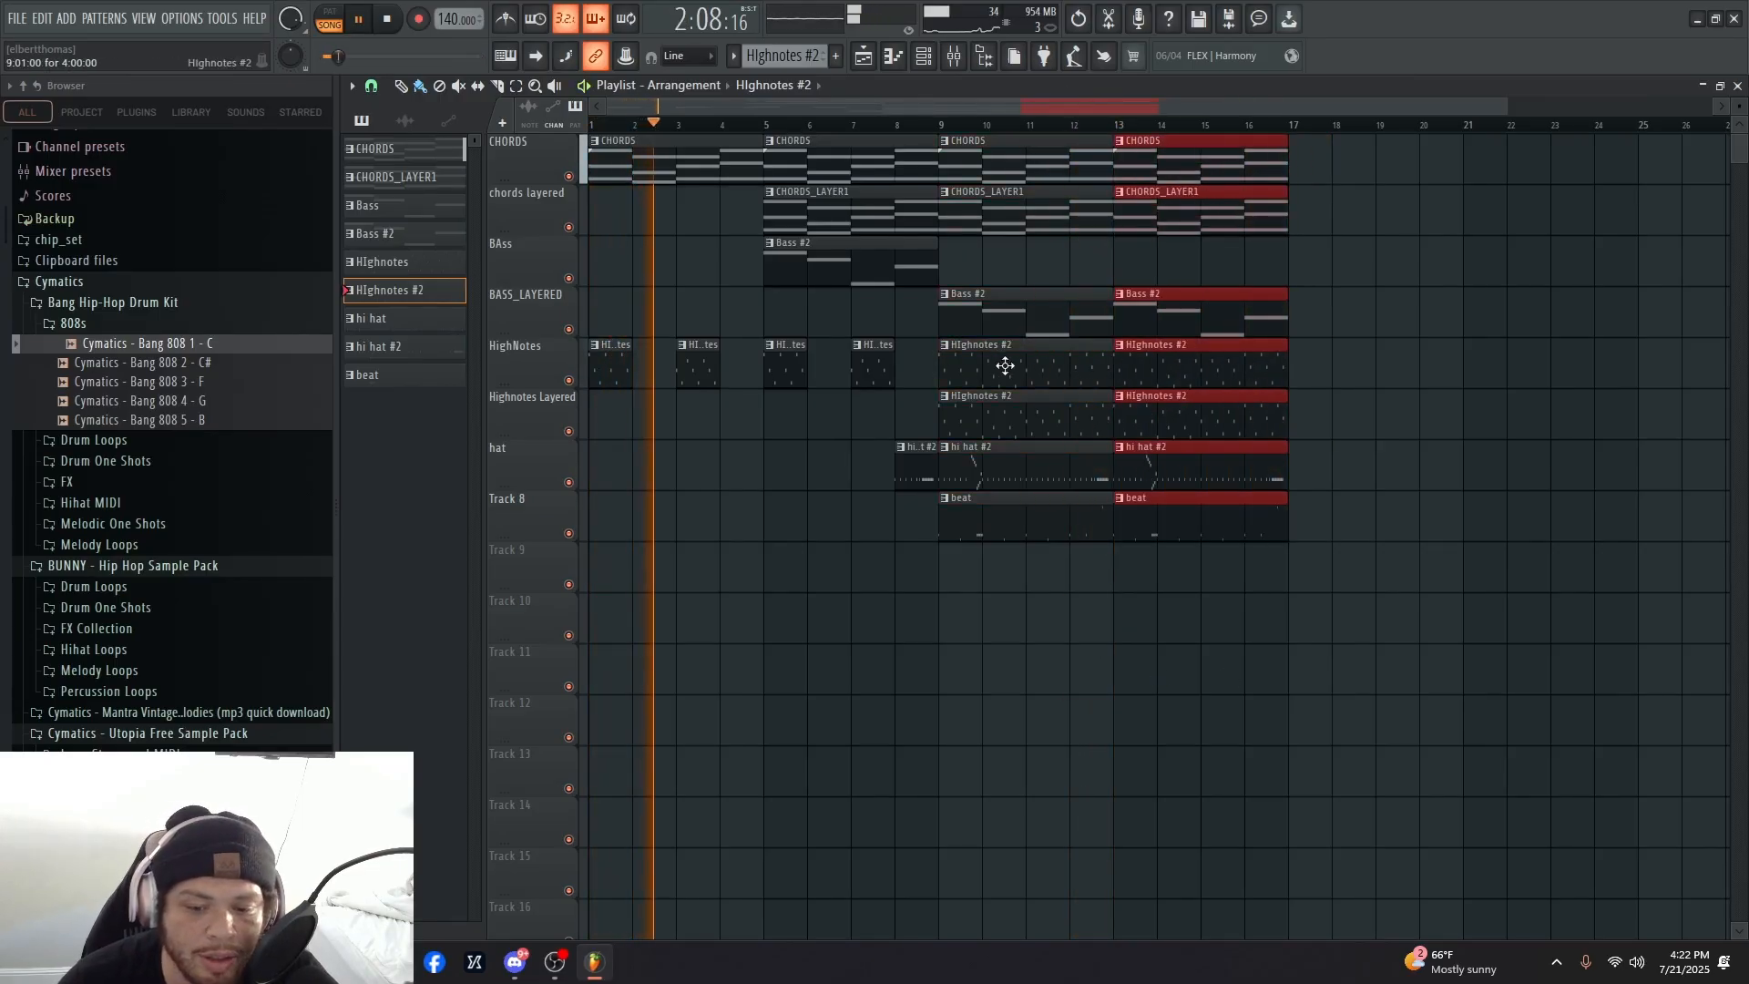
- Delete the bar 9 Bass #2 clip and stack Bass and Bass #2 clips at bar 5 on the BAss and BASS_LAYERED tracks
right_click(963, 321)
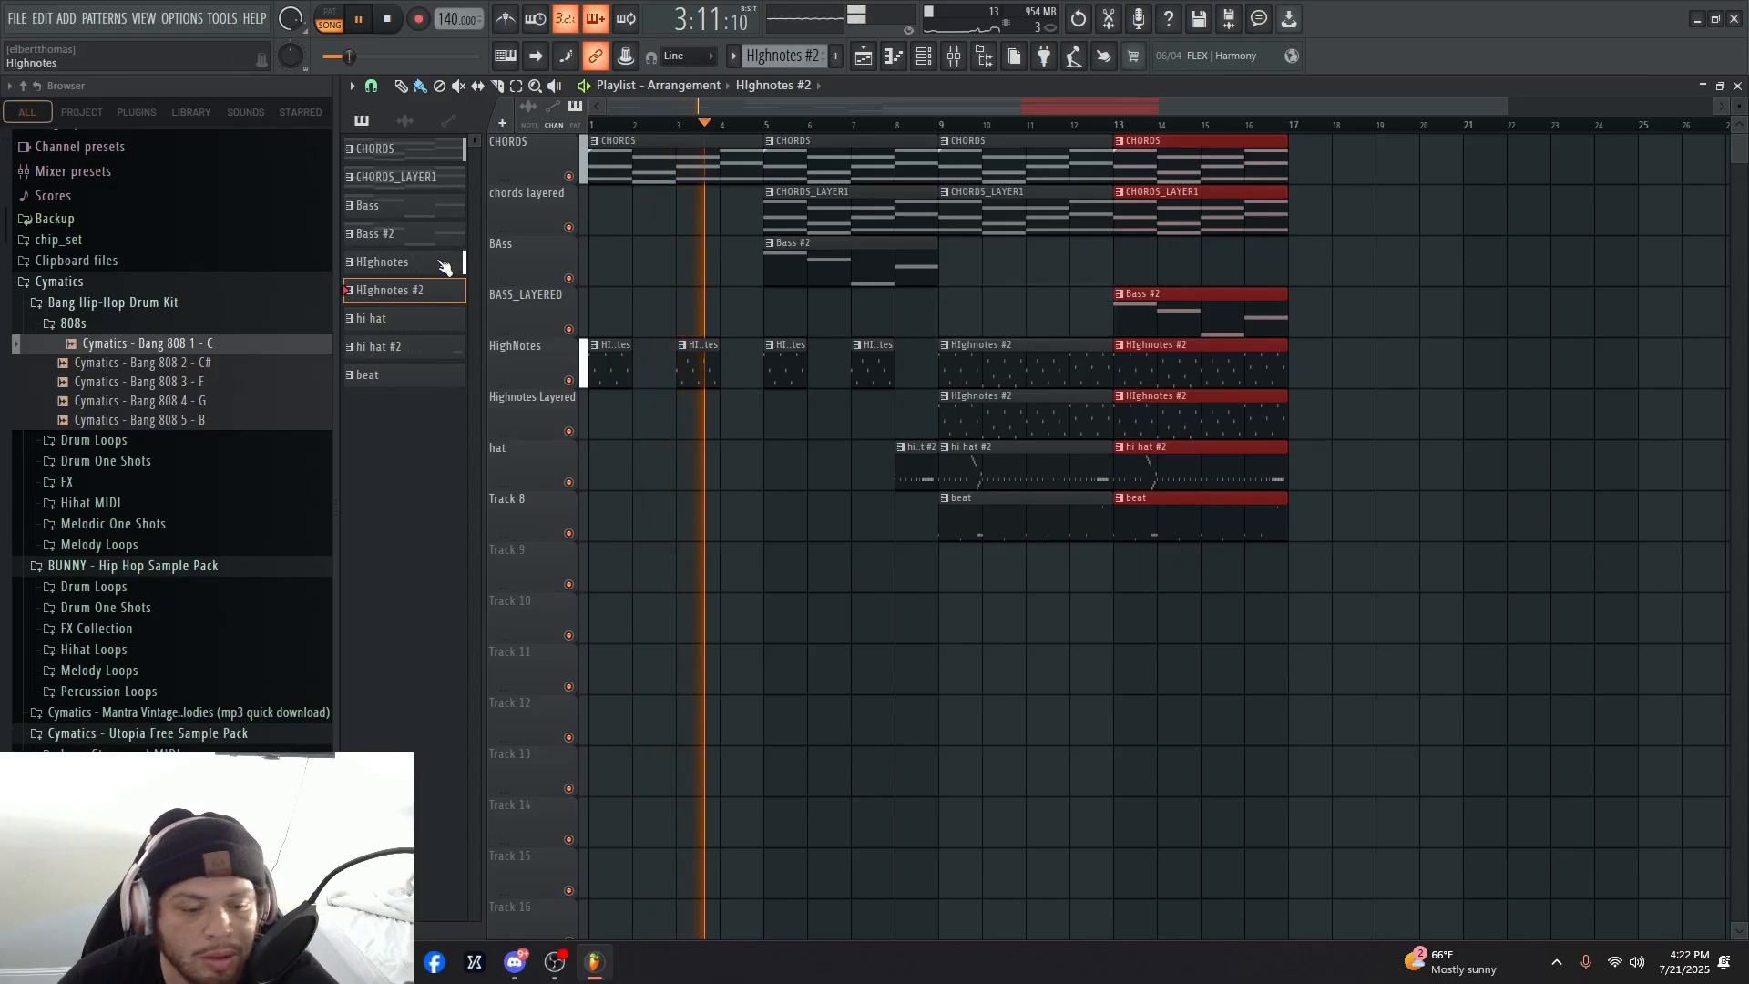
drag(873, 268, 880, 326)
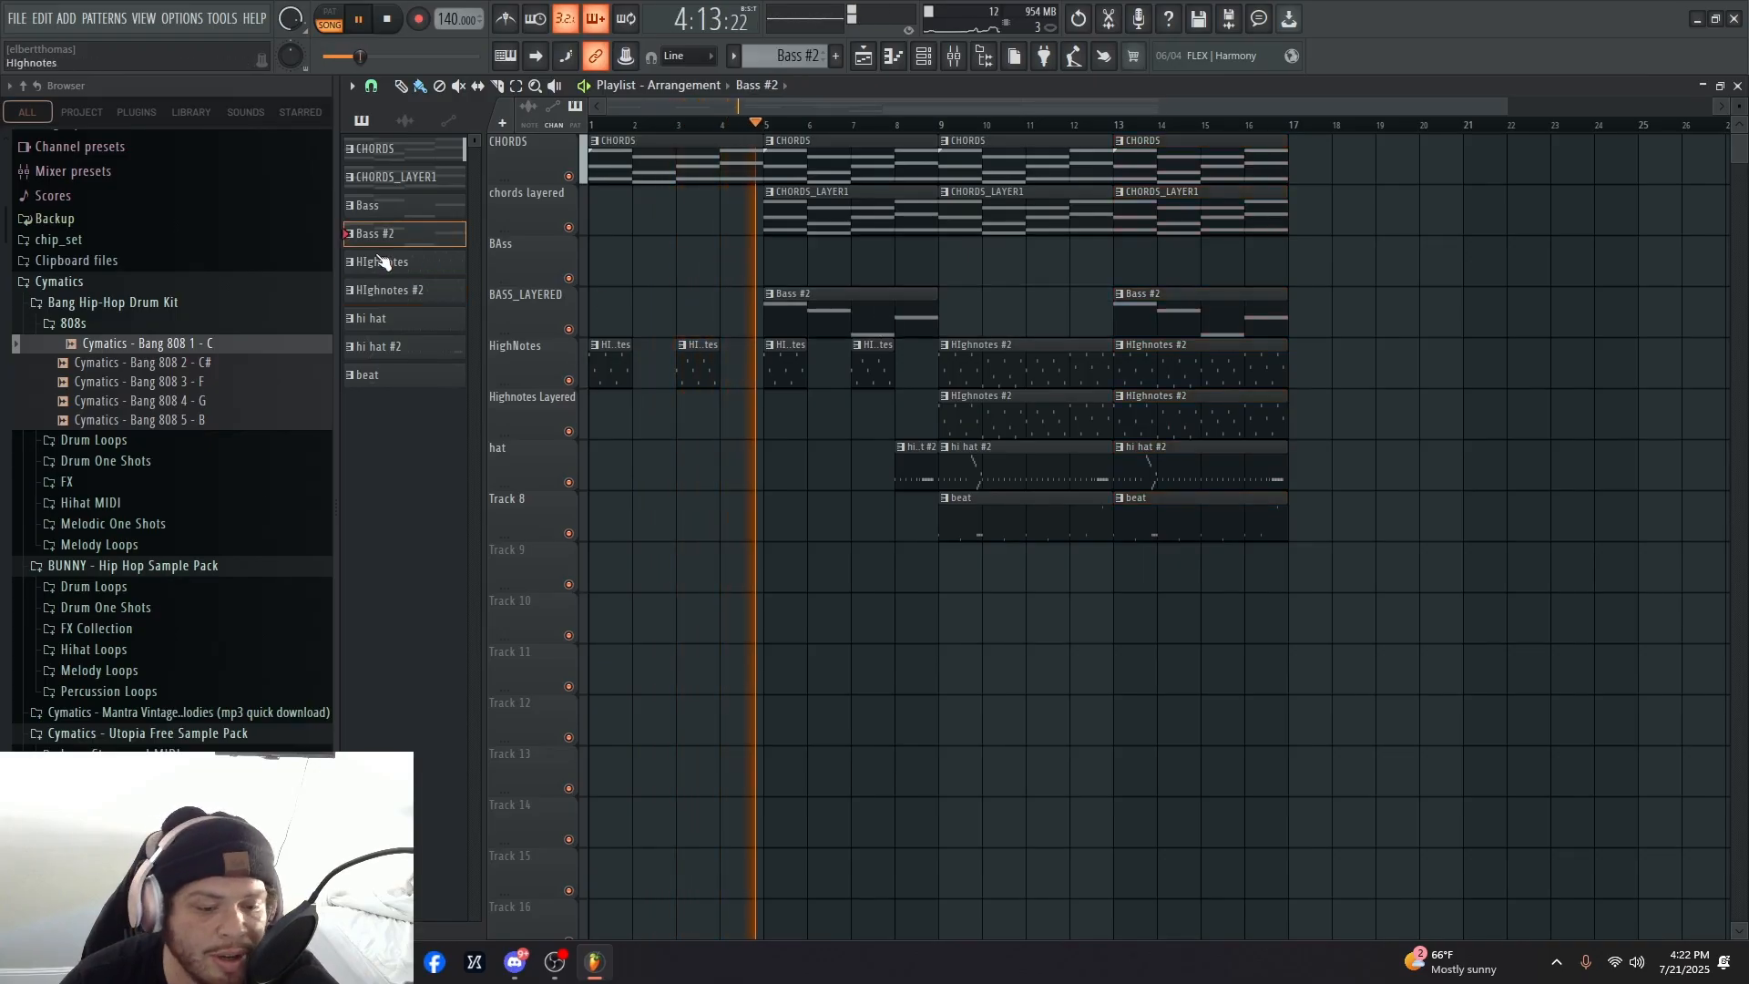
click(369, 205)
click(911, 260)
drag(911, 260, 779, 259)
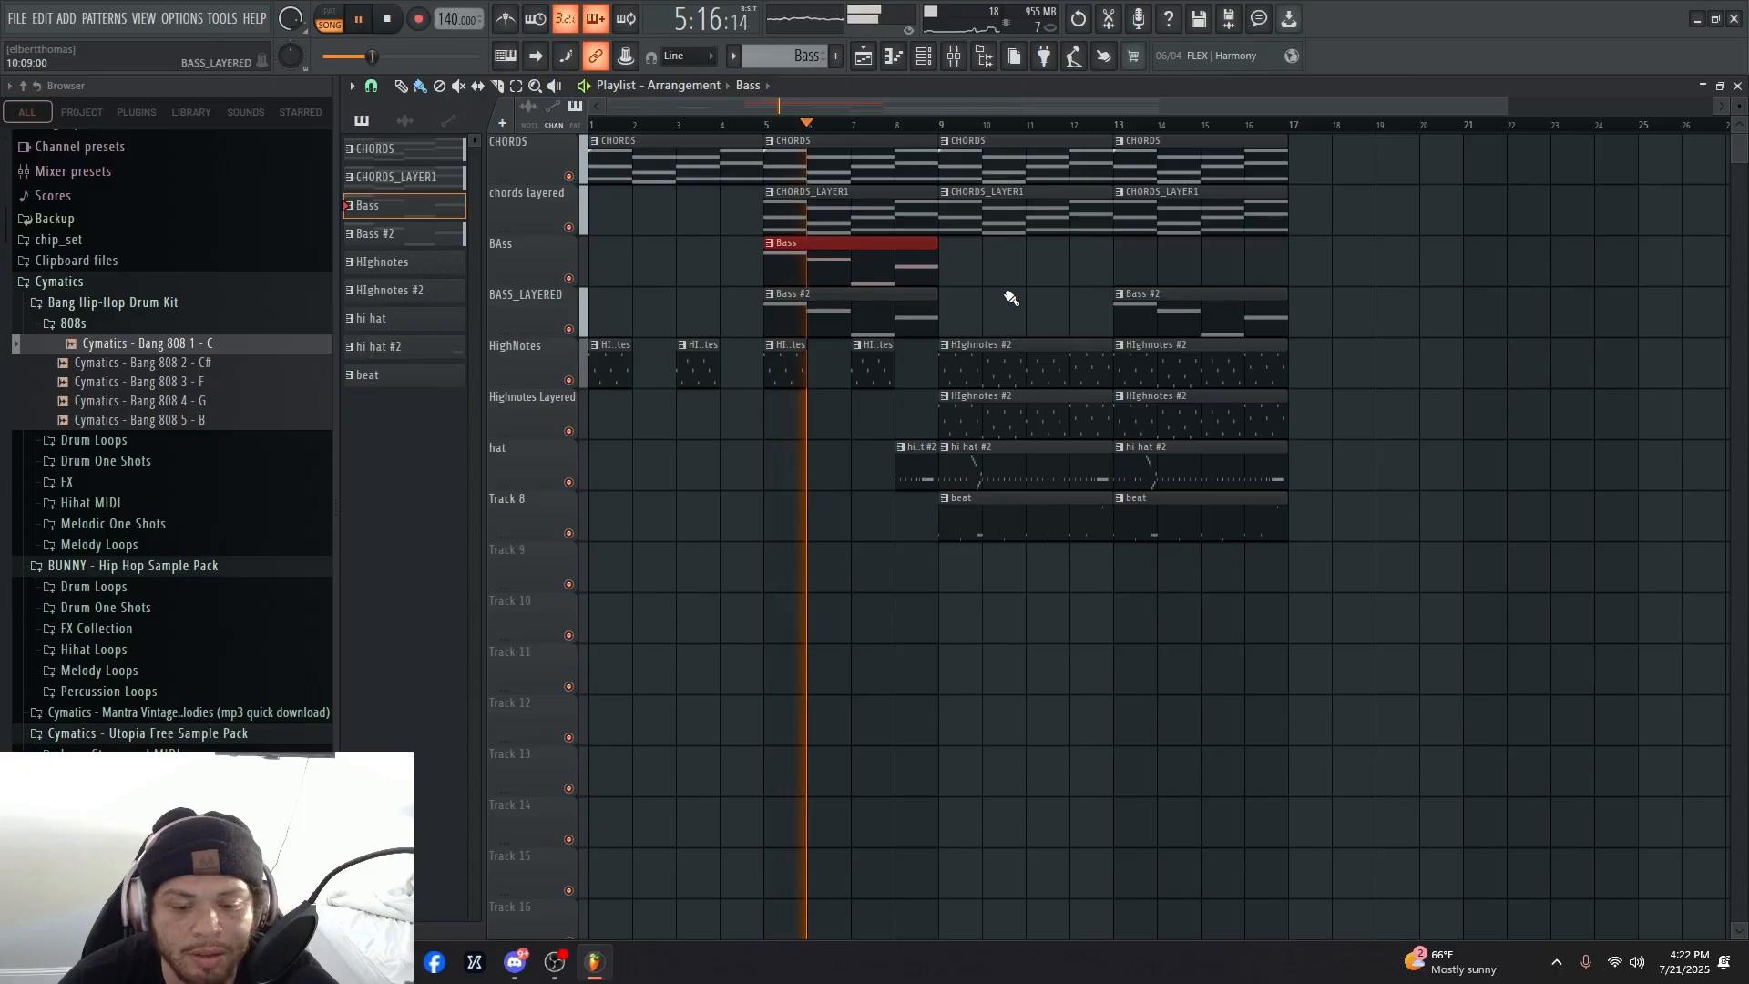
- Duplicate the stacked Bass and Bass #2 clips to bar 9 and place a Bass clip at bar 13 on the BAss track
drag(1035, 293, 856, 250)
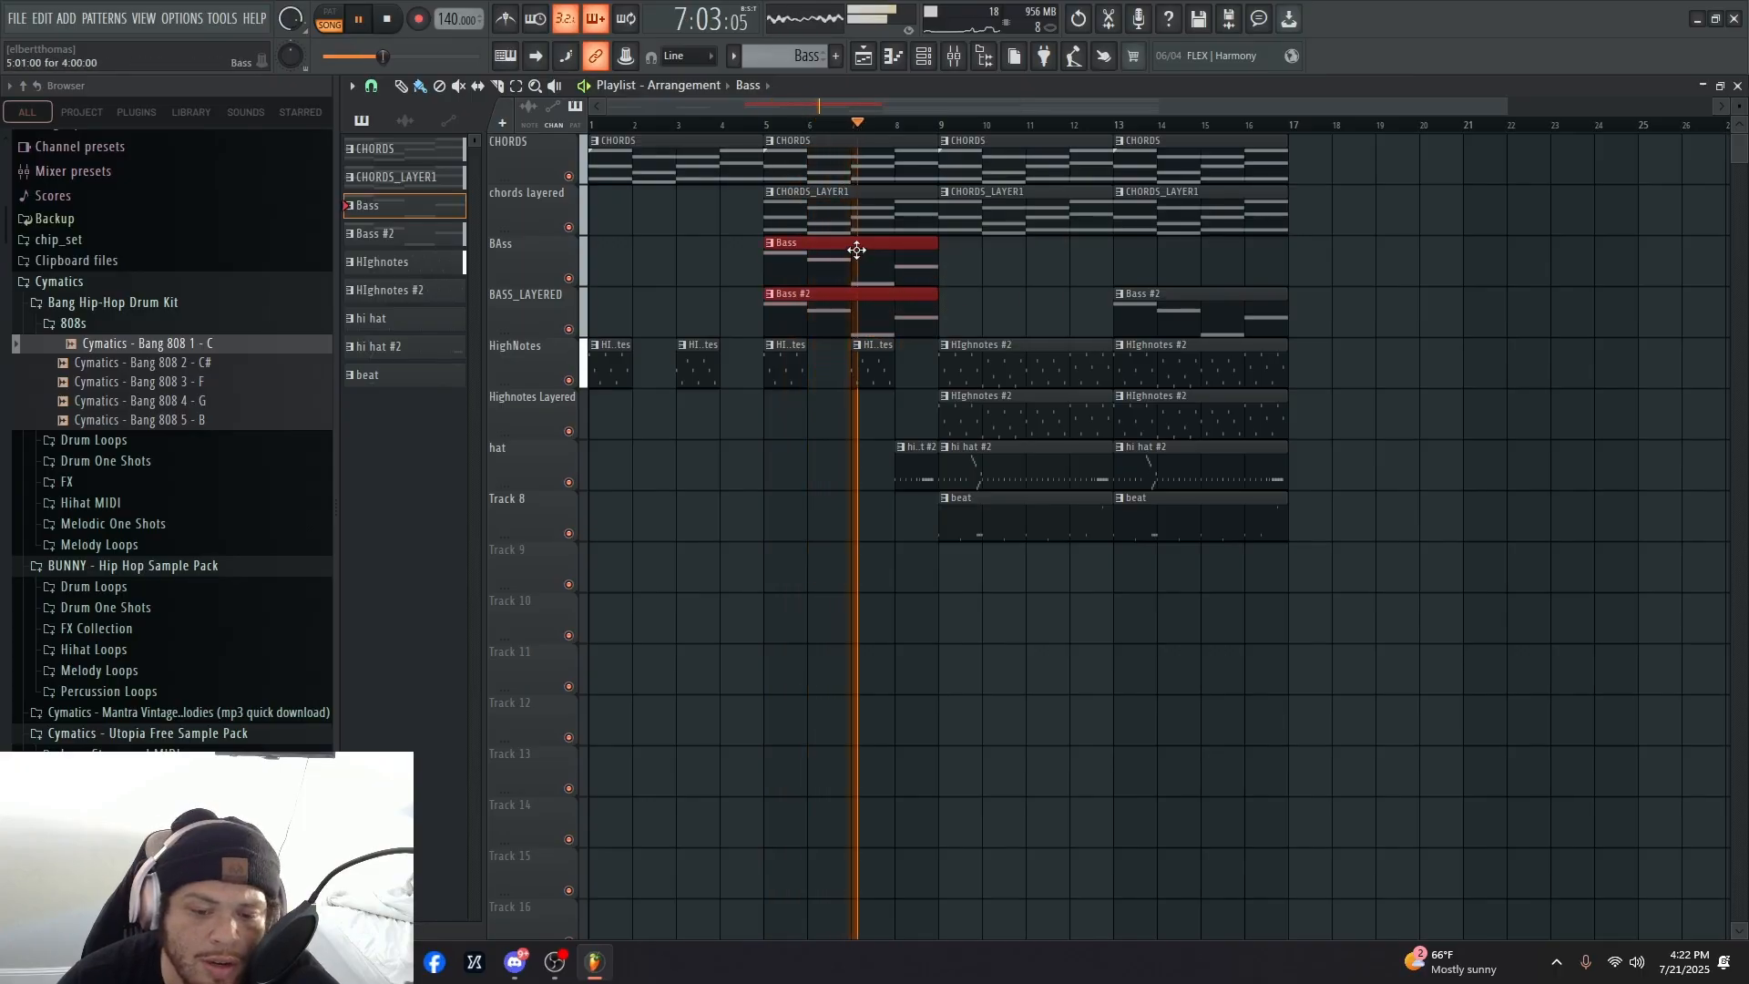
key(ctrl+b)
click(1460, 265)
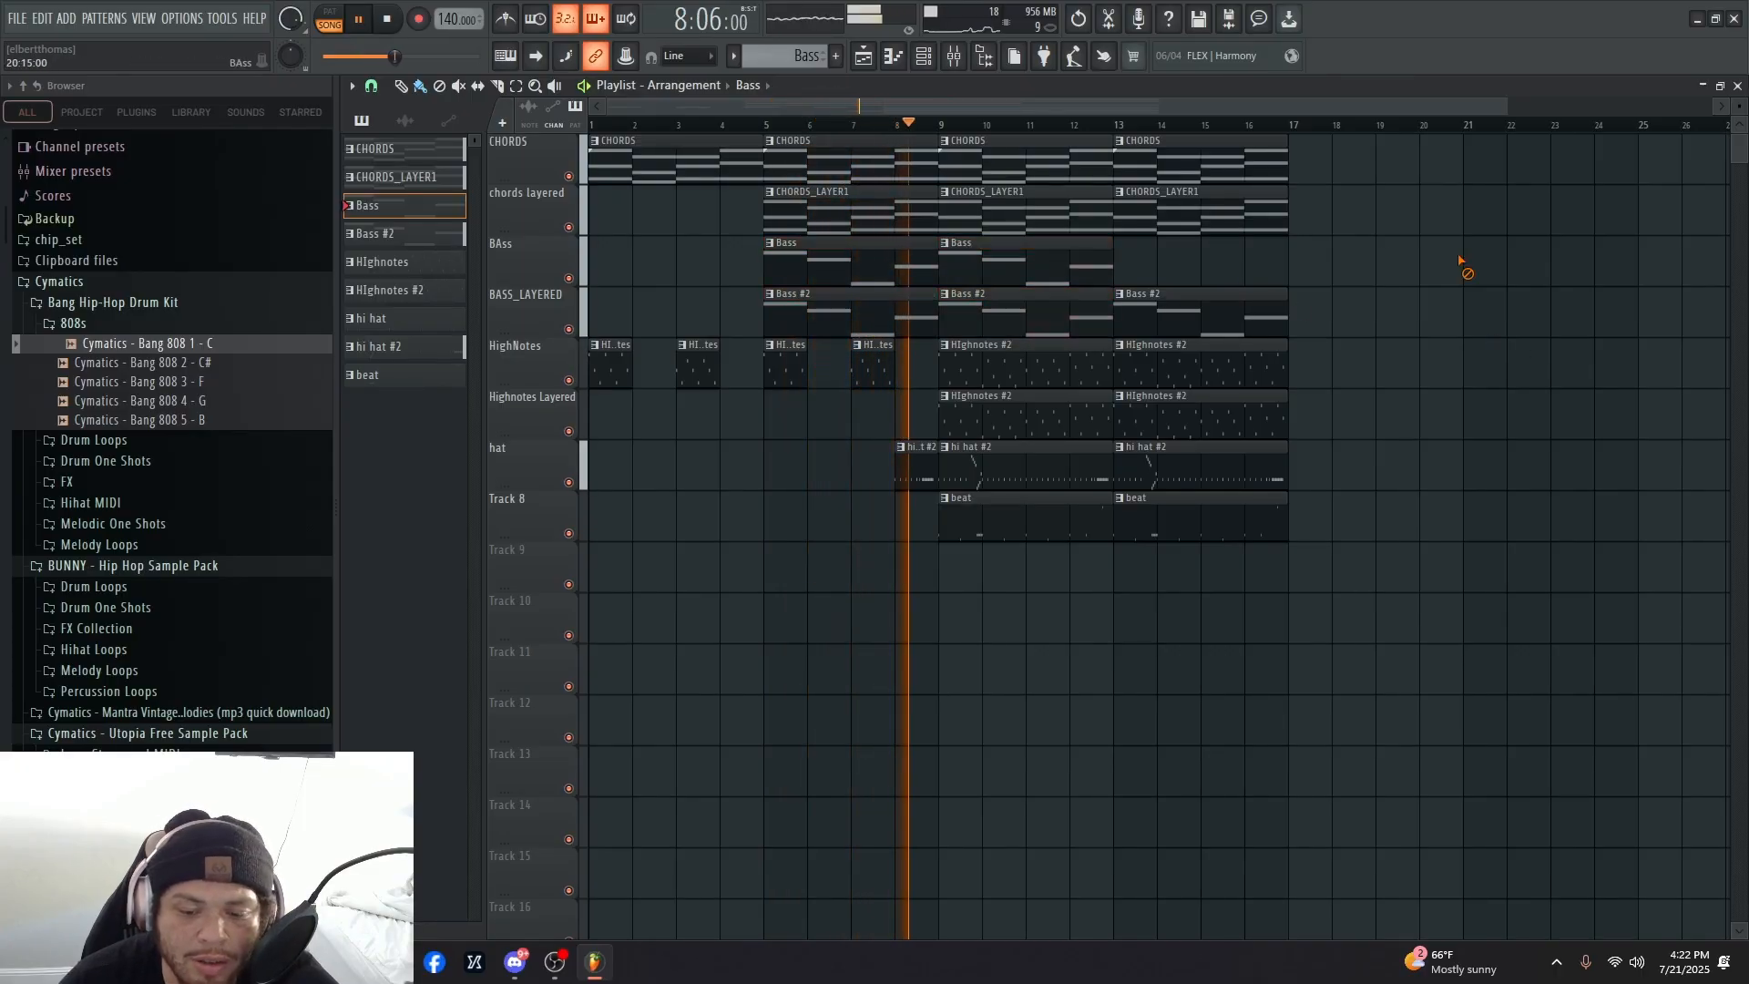
click(1079, 262)
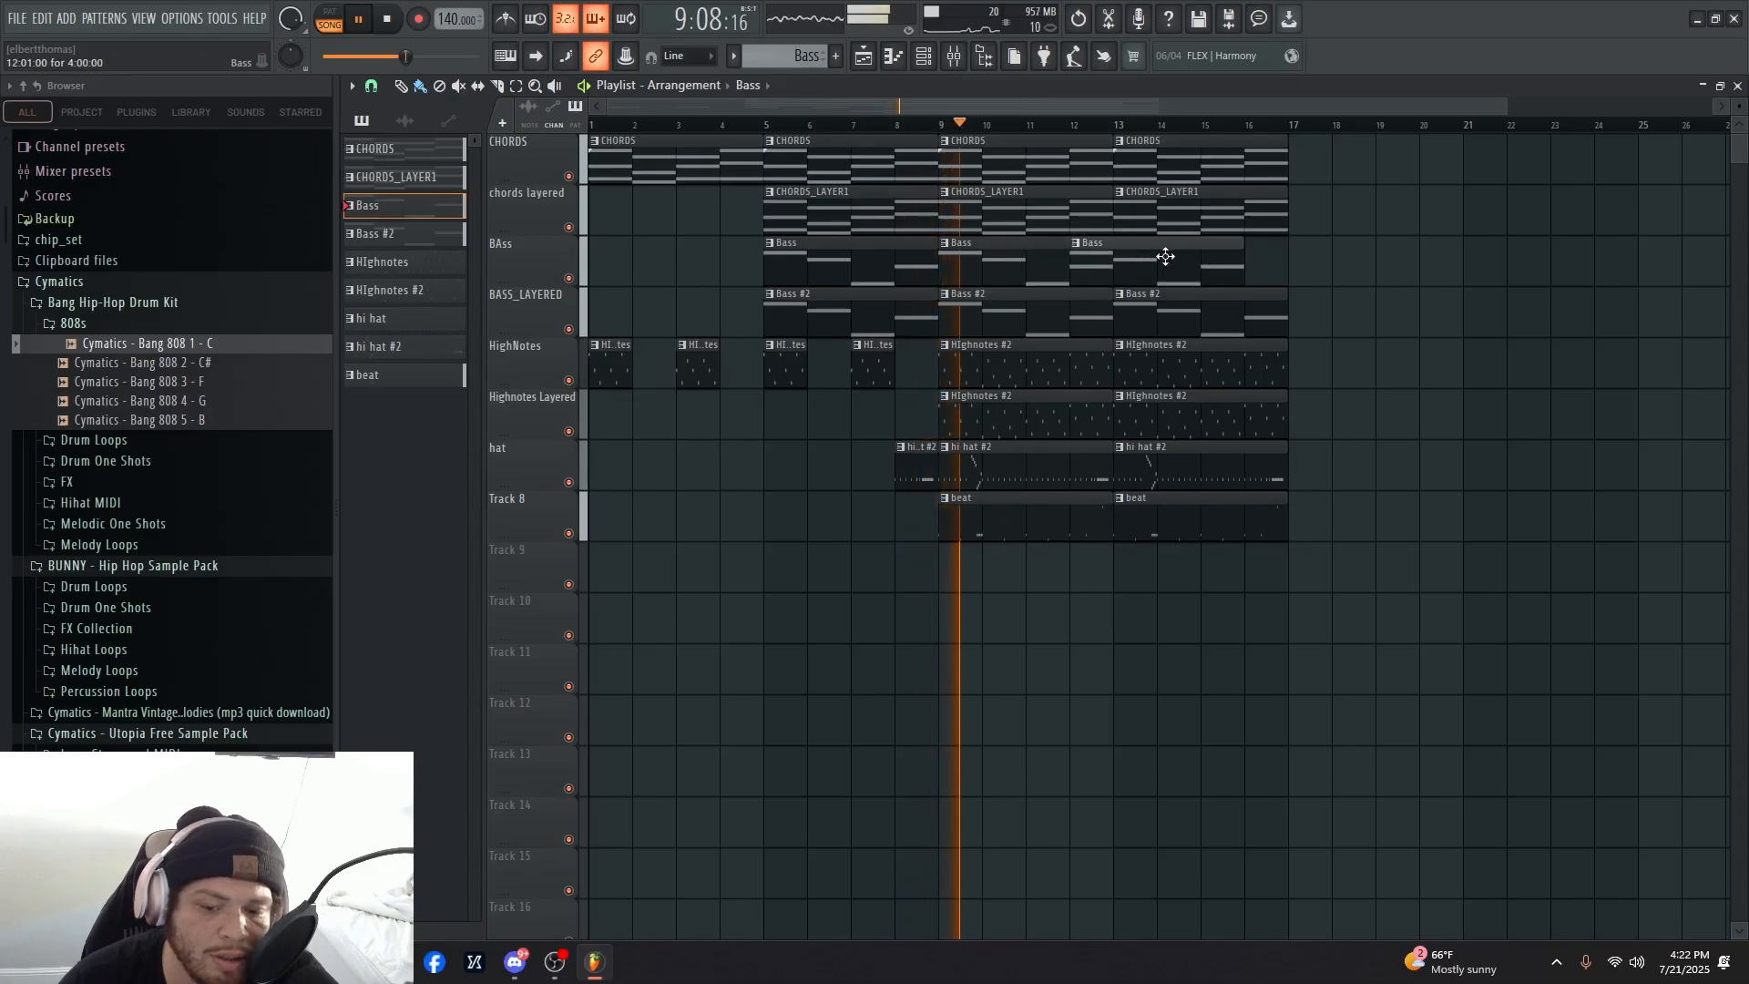
drag(1166, 257, 1207, 258)
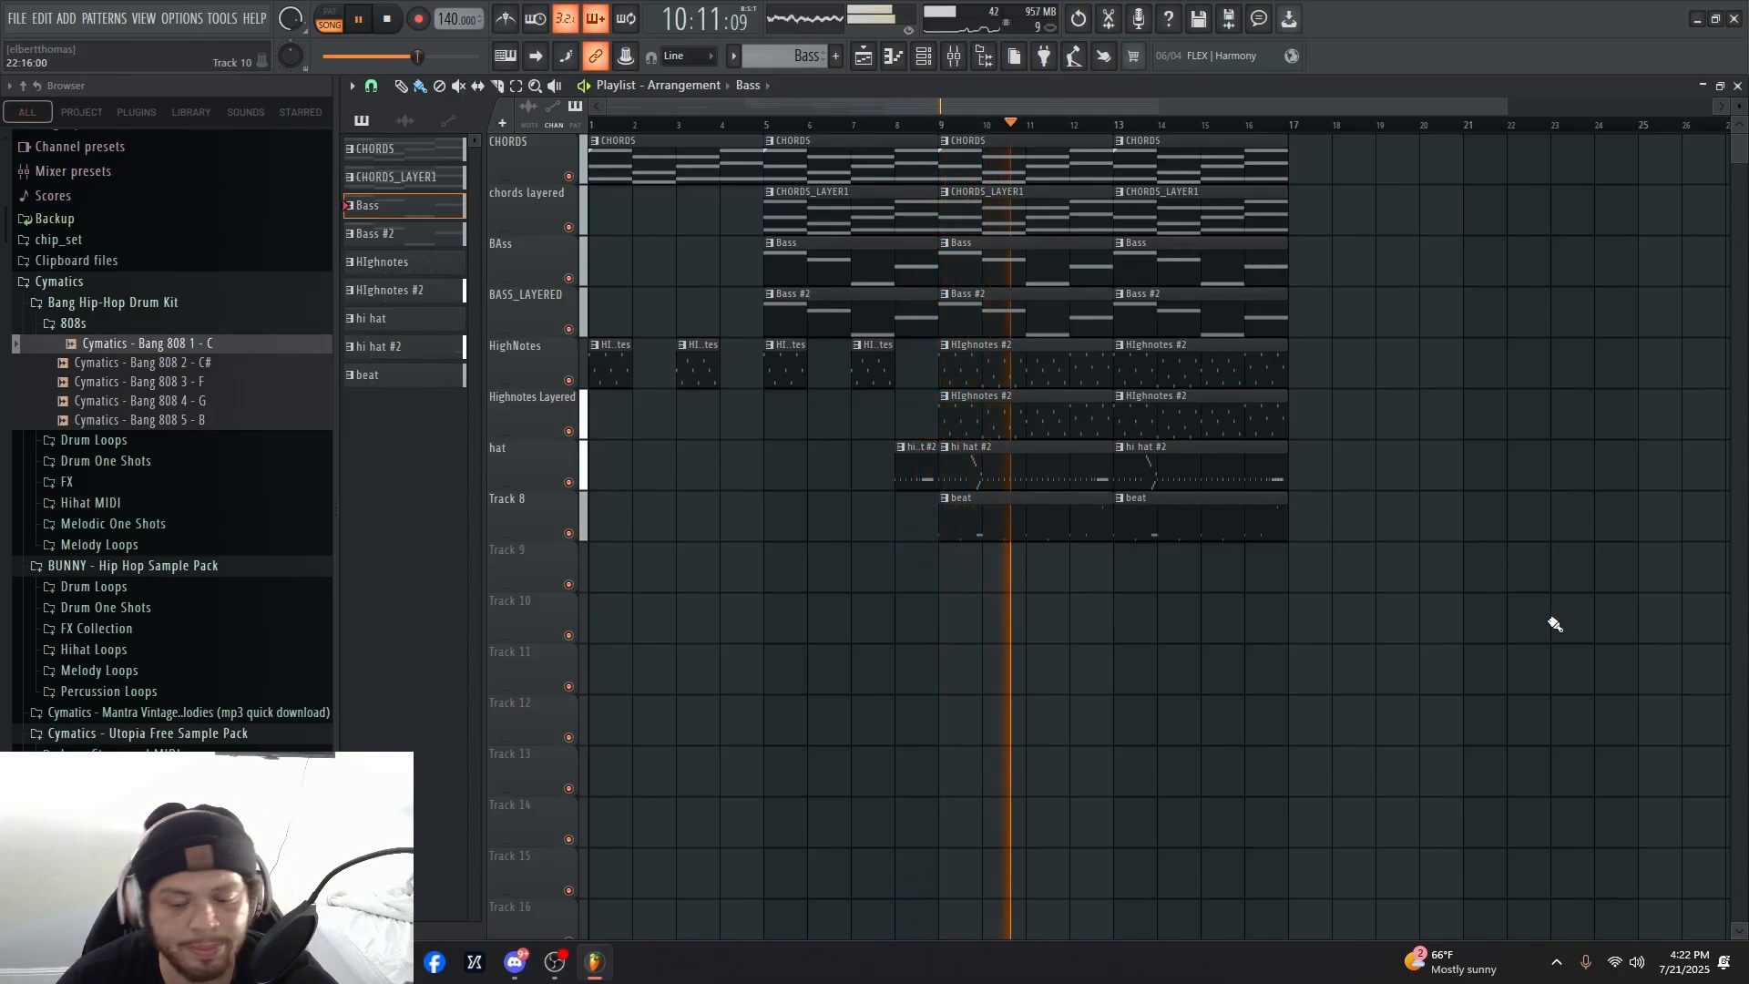
- Remove the HIghnotes #2 clips from the HighNotes track and check the HIghnotes pattern in the piano roll before returning to the playlist
drag(1503, 593, 957, 136)
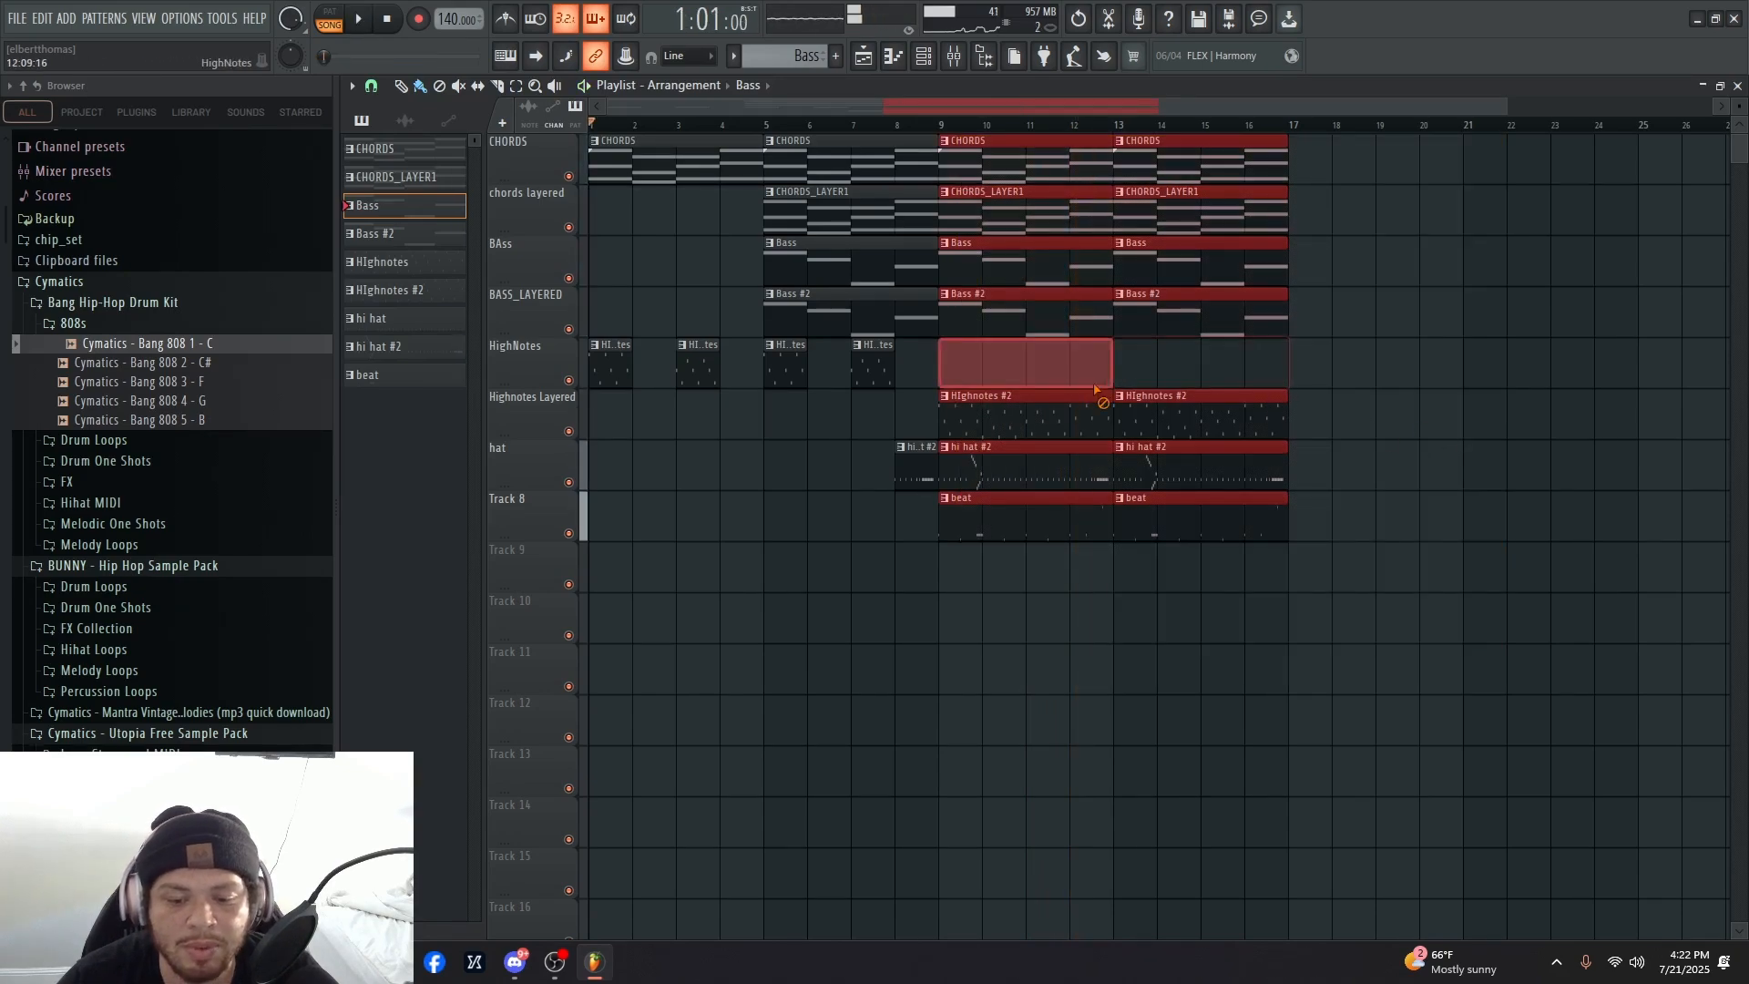
double_click(401, 264)
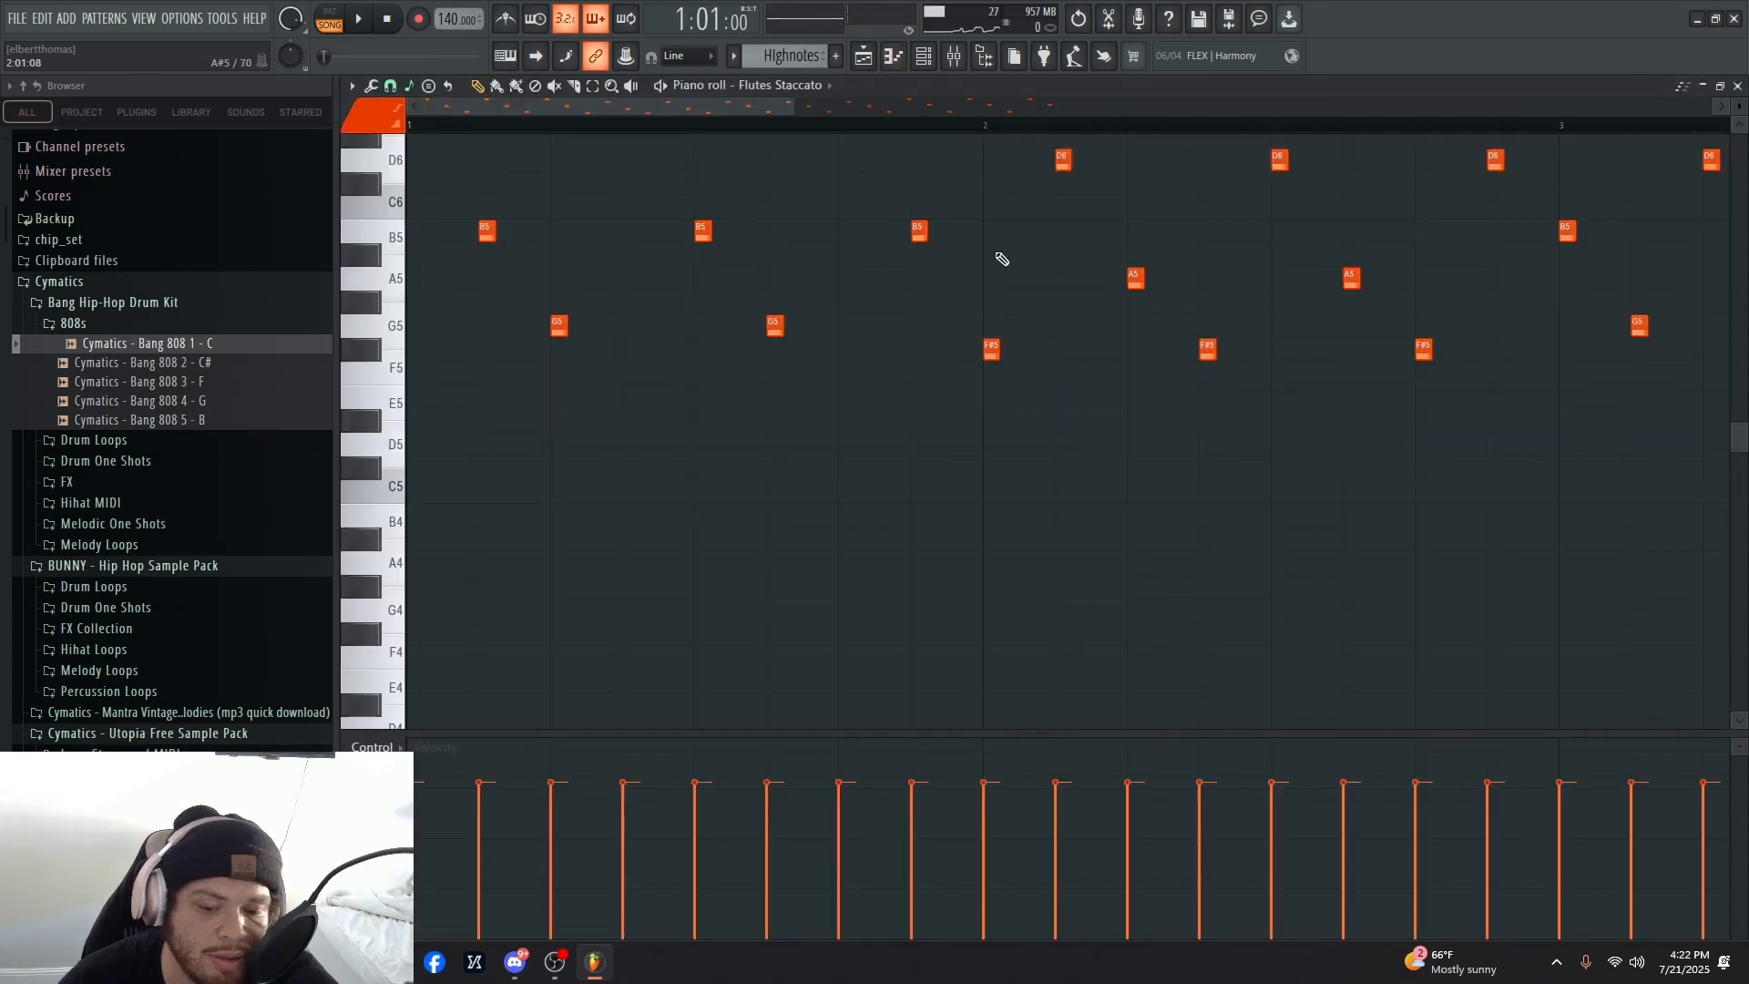
click(892, 59)
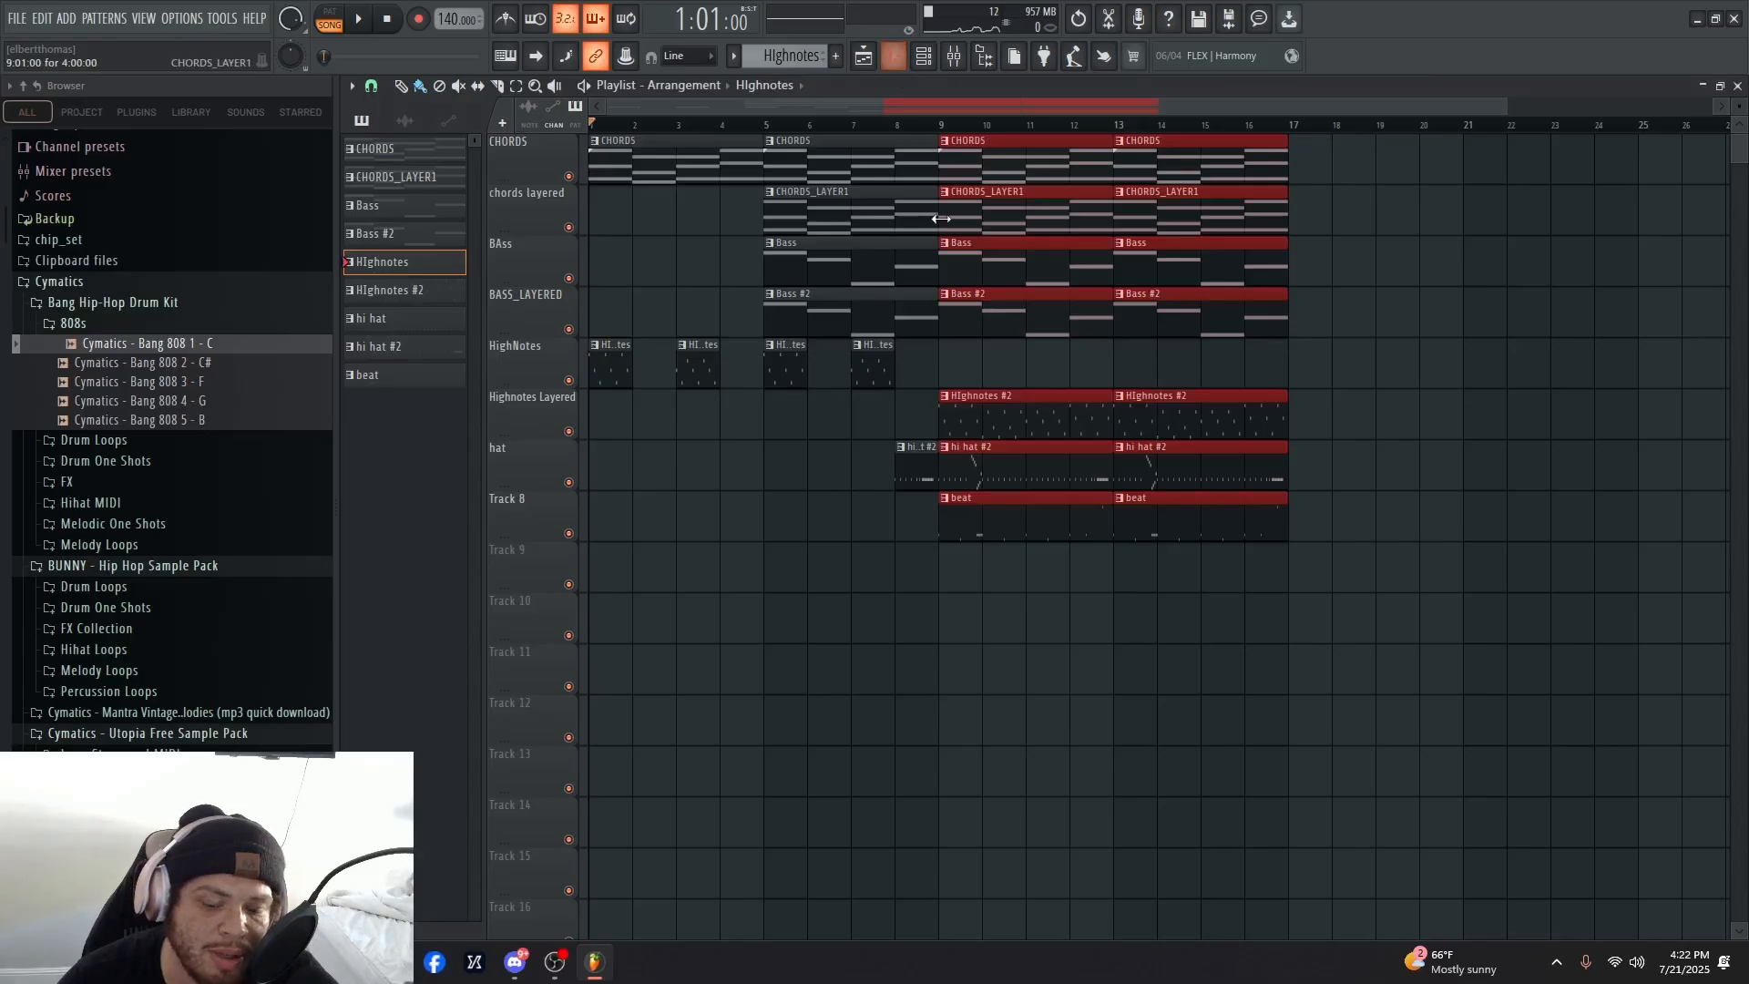
click(876, 58)
click(876, 59)
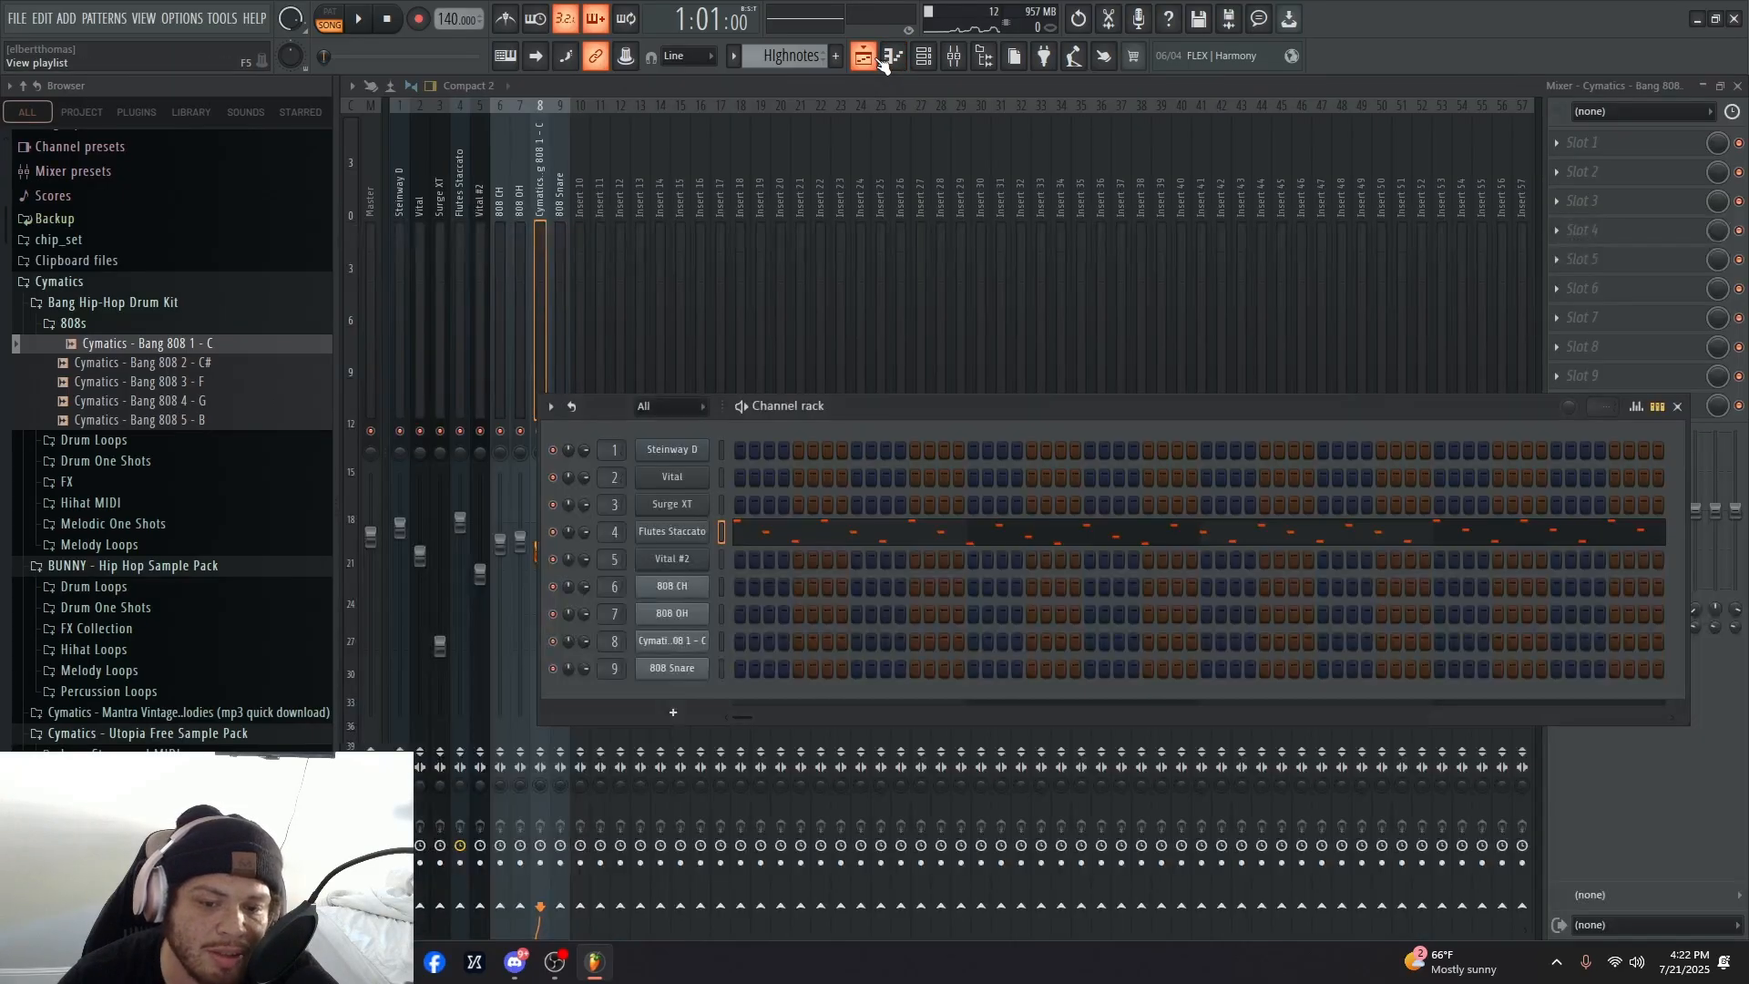
click(876, 59)
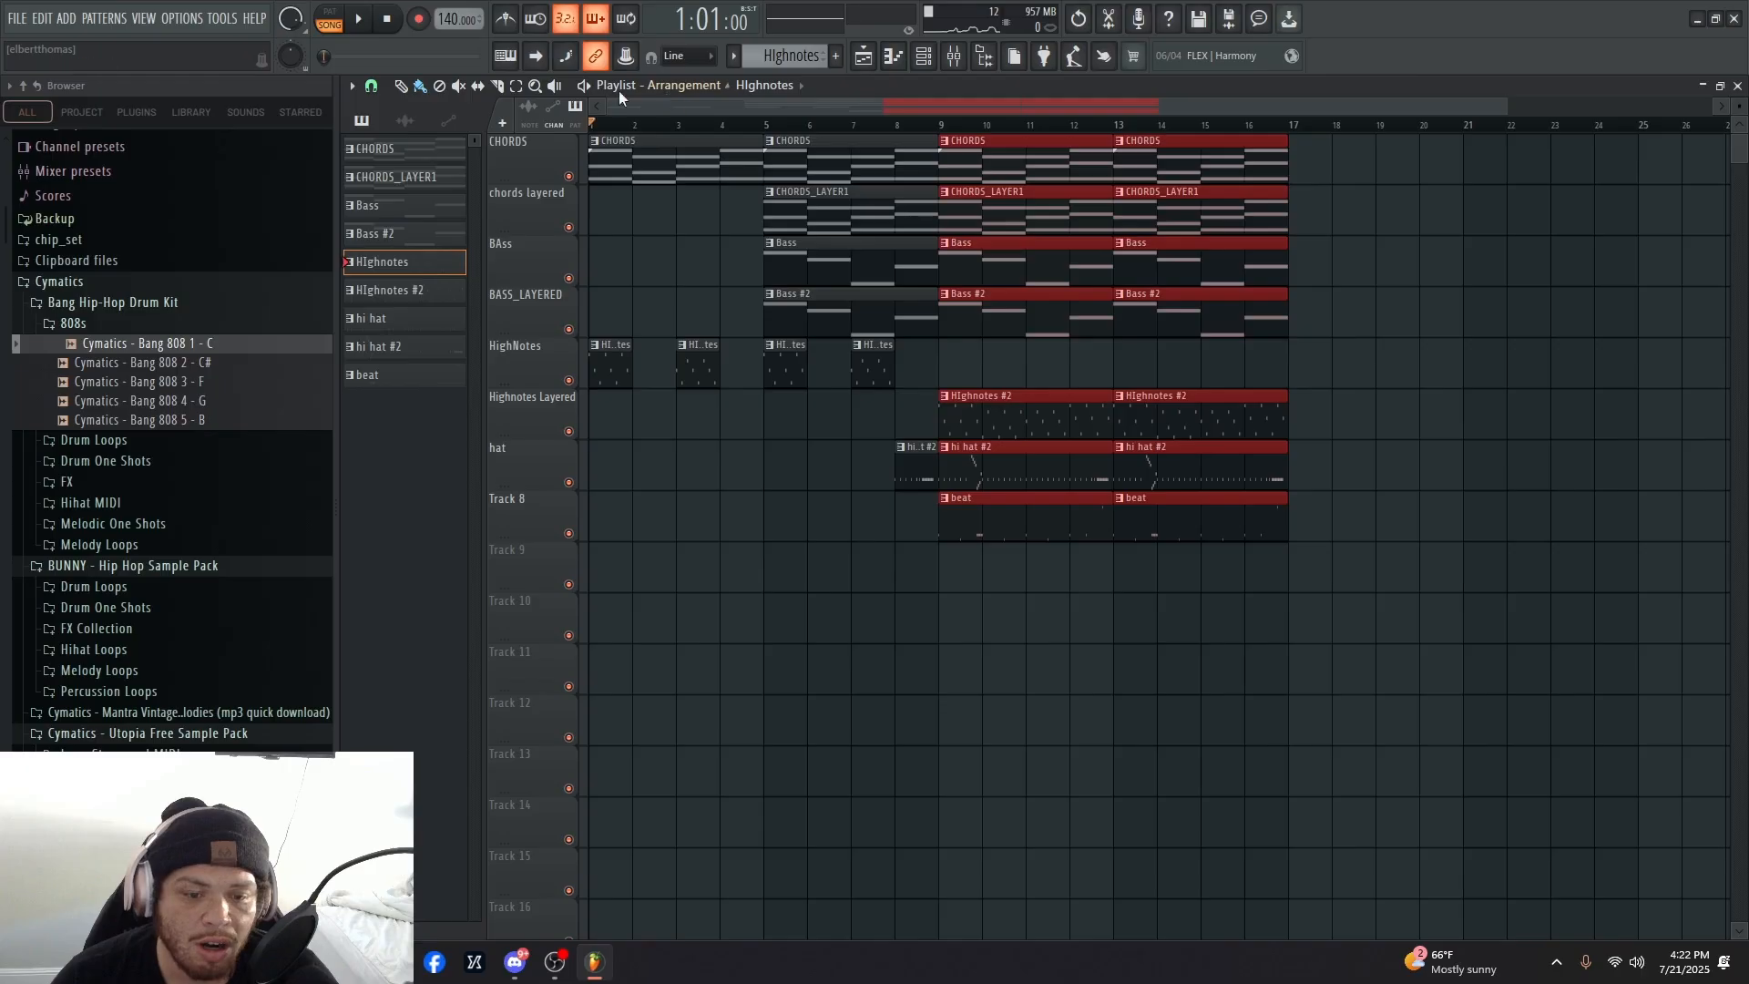
- Place HIghnotes clips at bars 9 and 13 on the HighNotes track and start playback
drag(997, 357, 967, 356)
click(1186, 372)
mouse_move(1189, 376)
mouse_down()
mouse_move(1249, 363)
mouse_move(1210, 359)
mouse_up()
key(space)
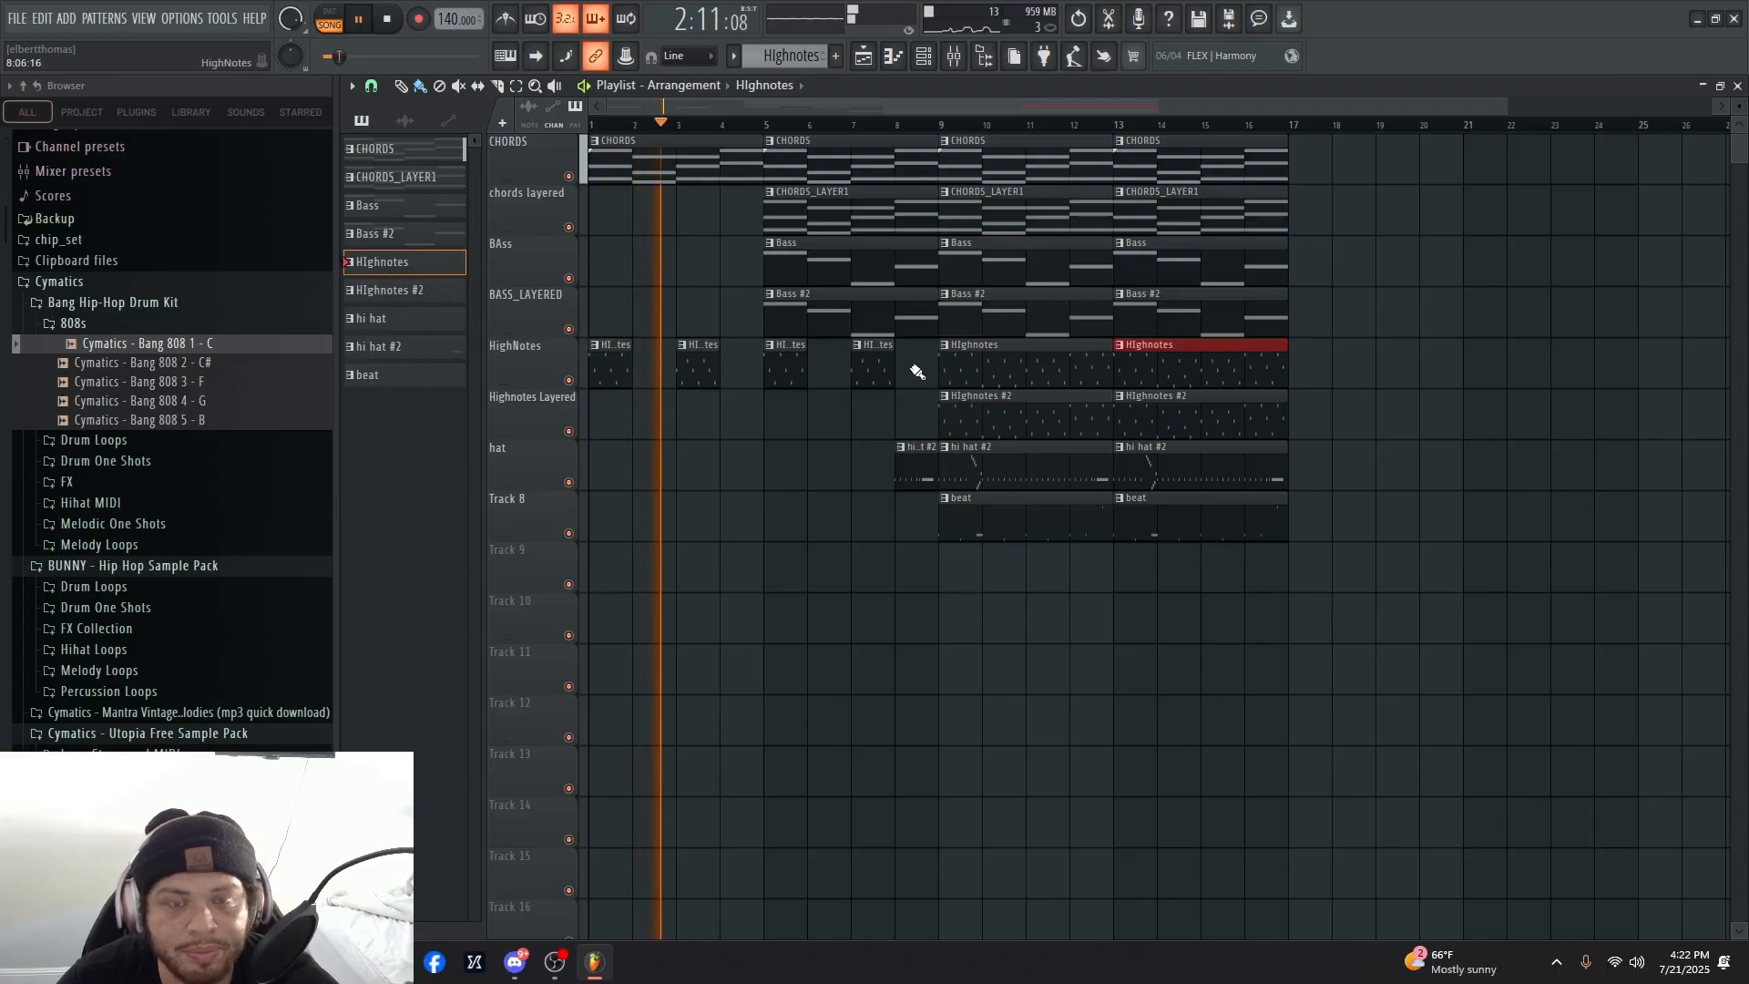
- Duplicate the clips of bars 9 to 16 on all tracks twice, starting the copies at bars 17 and 25
ctrl+drag(1455, 639, 949, 139)
key(ctrl+b)
drag(1366, 191, 1336, 182)
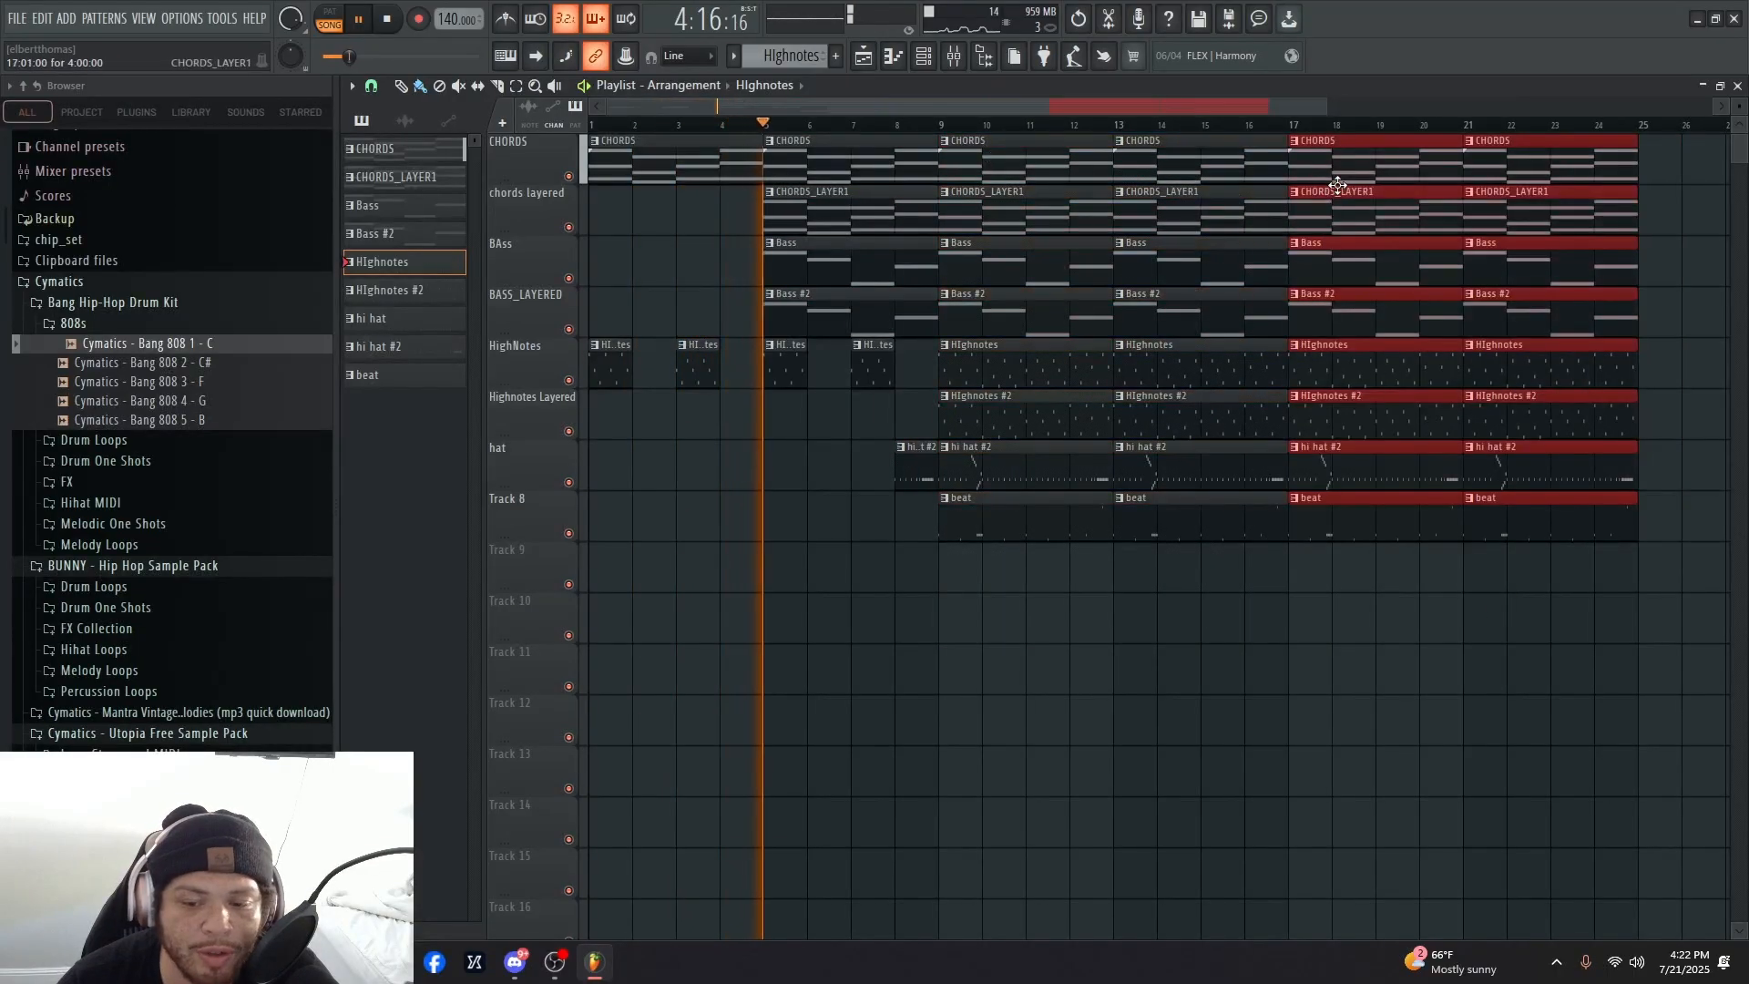
scroll(1112, 533, down, 2)
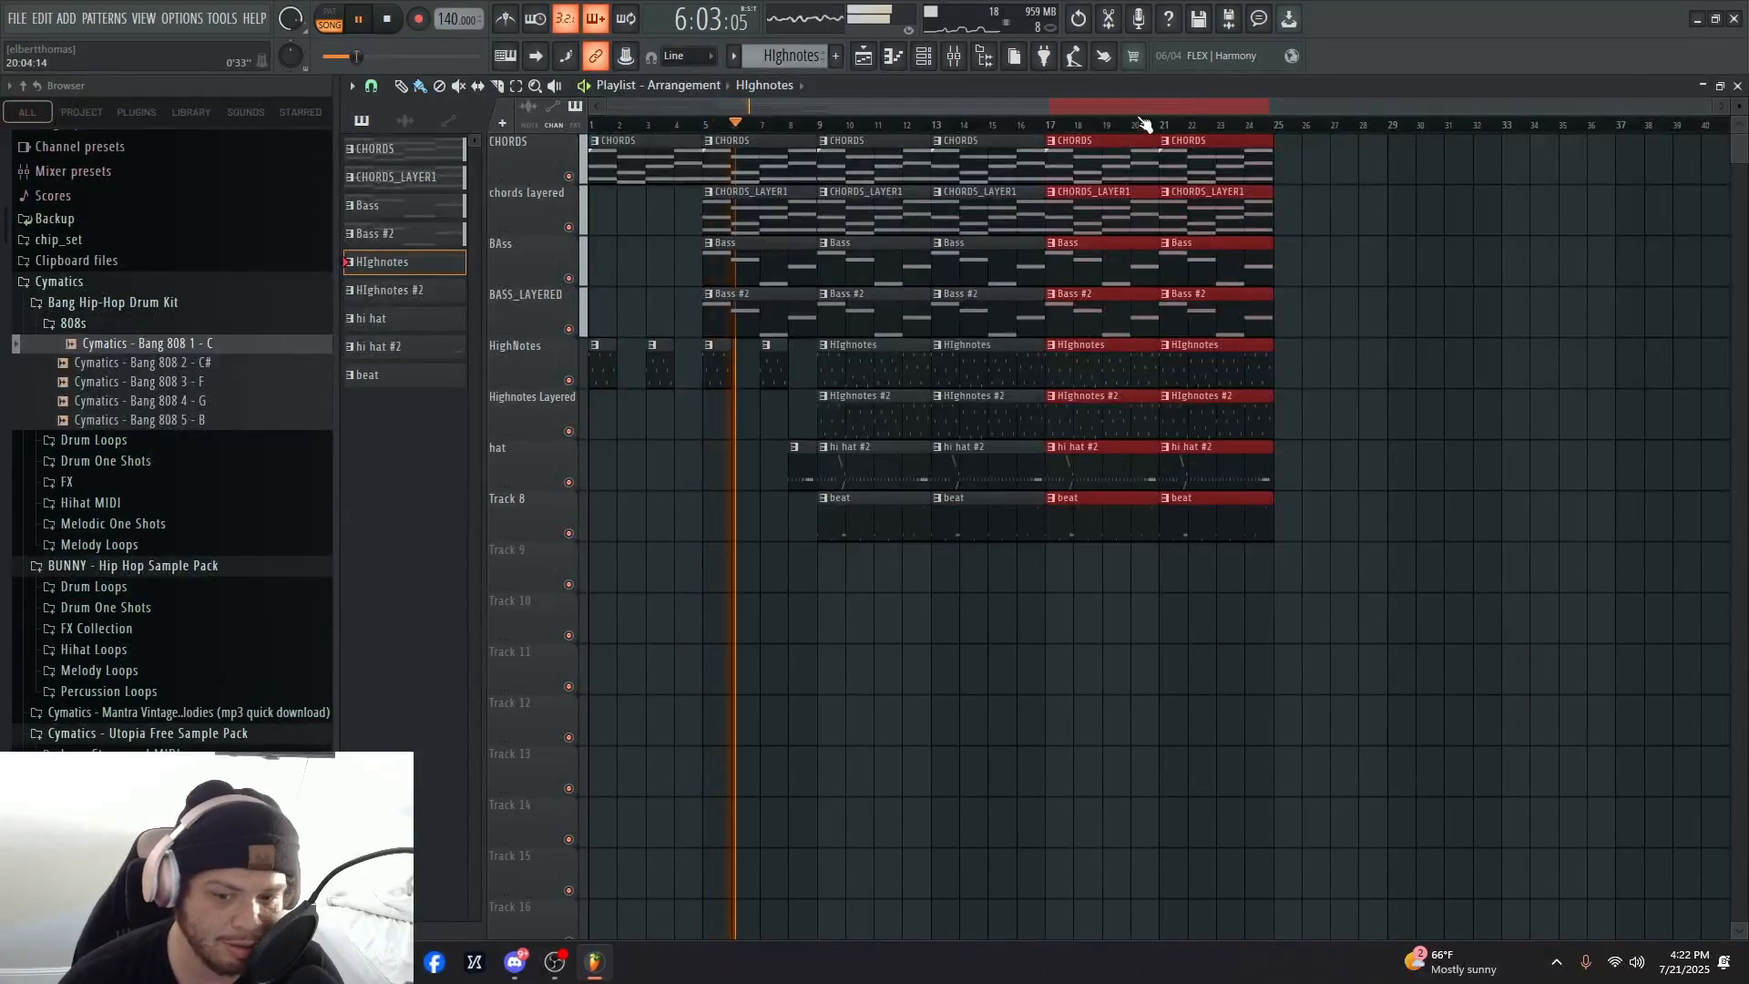
key(ctrl+b)
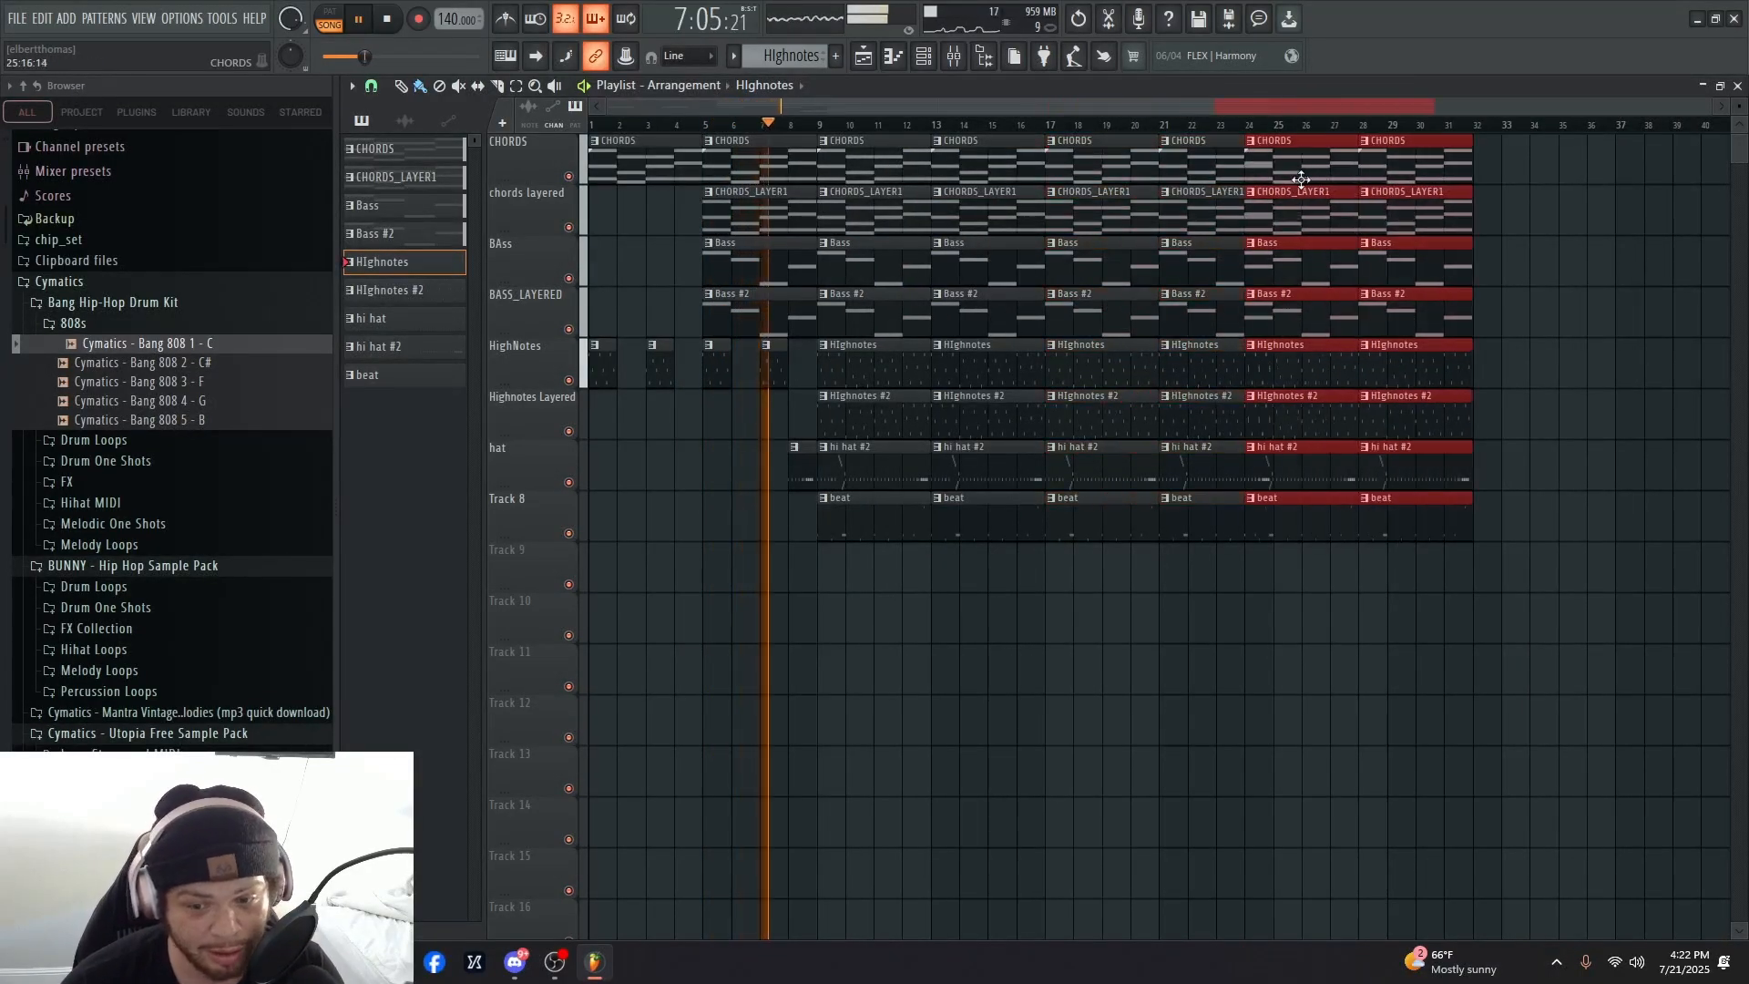
scroll(1128, 453, down, 1)
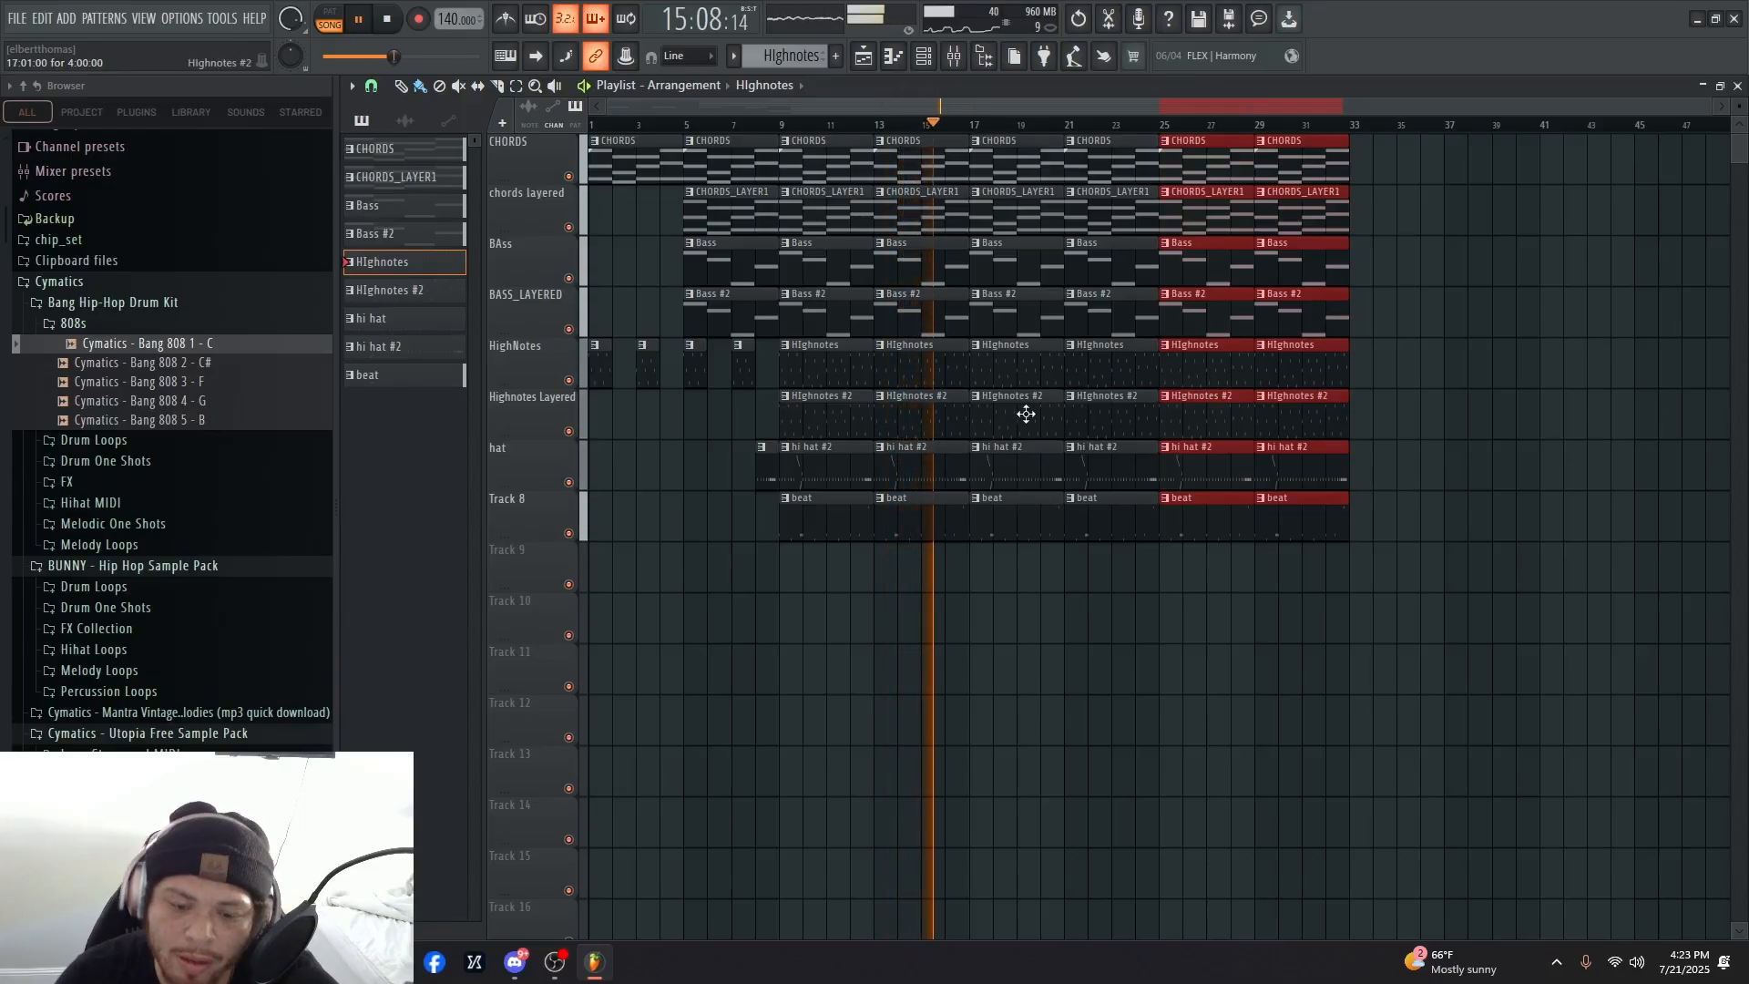
- Delete the bar 17 and bar 21 clips from the HighNotes and Highnotes Layered tracks and stop playback
right_click(1022, 377)
right_click(1025, 410)
right_click(1133, 369)
right_click(1085, 424)
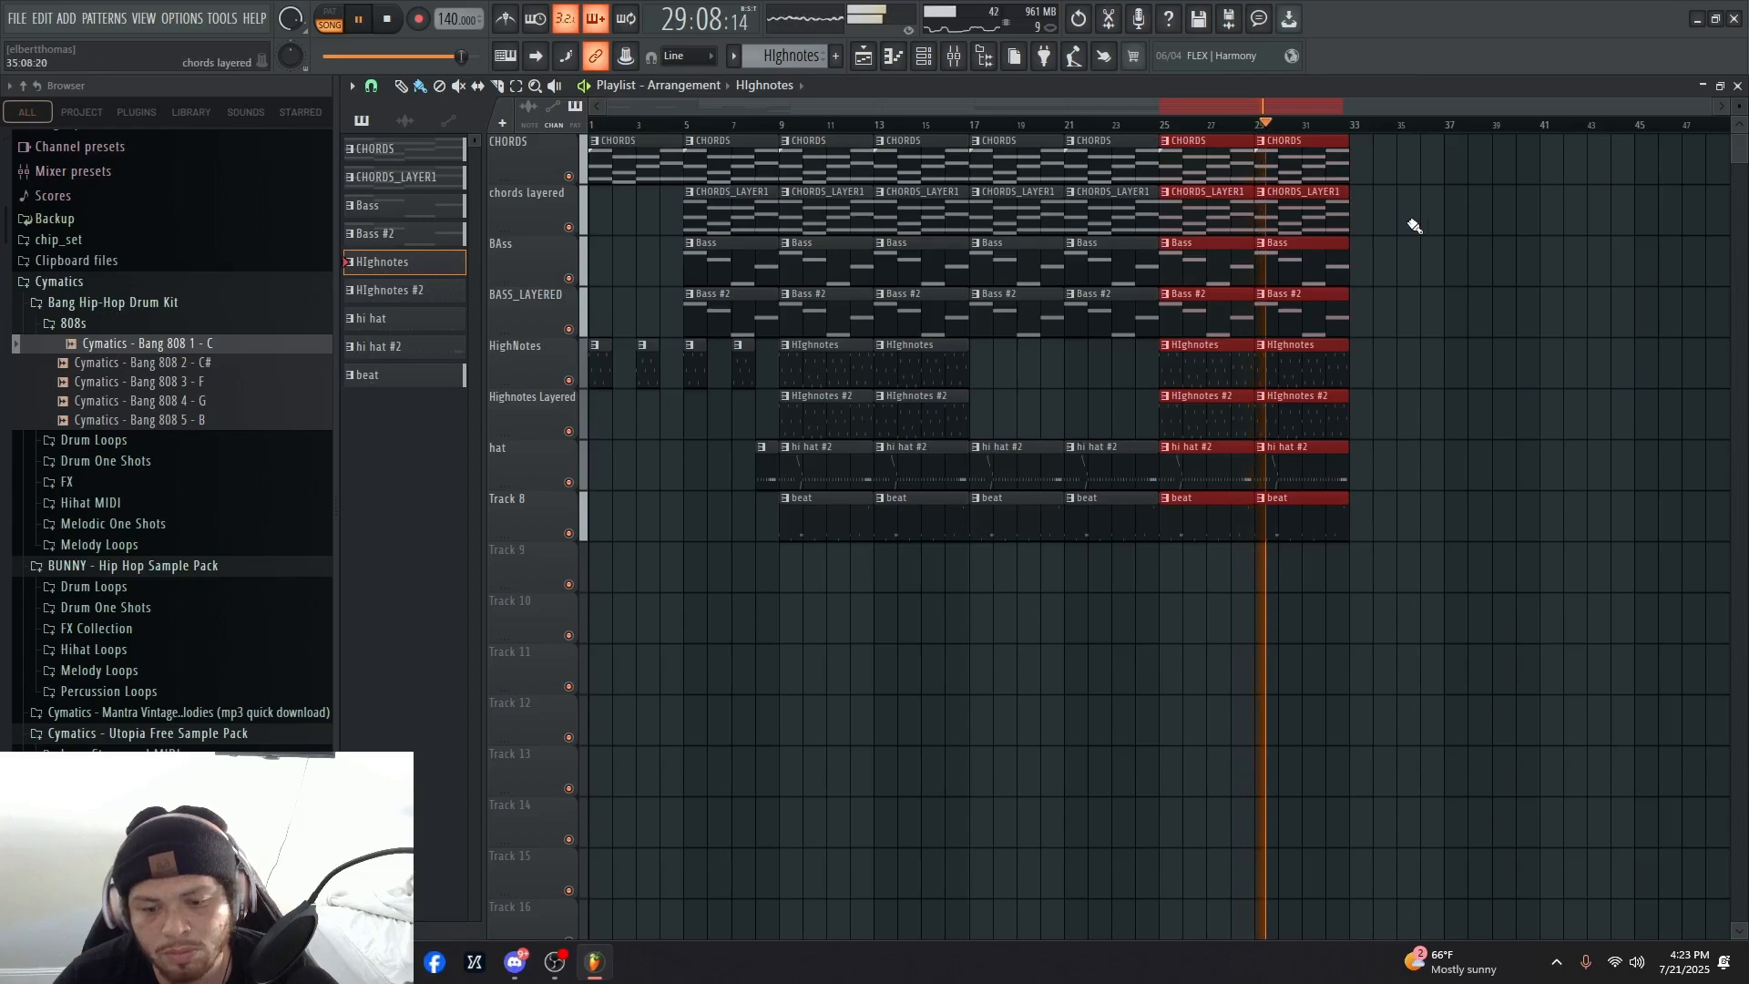
key(space)
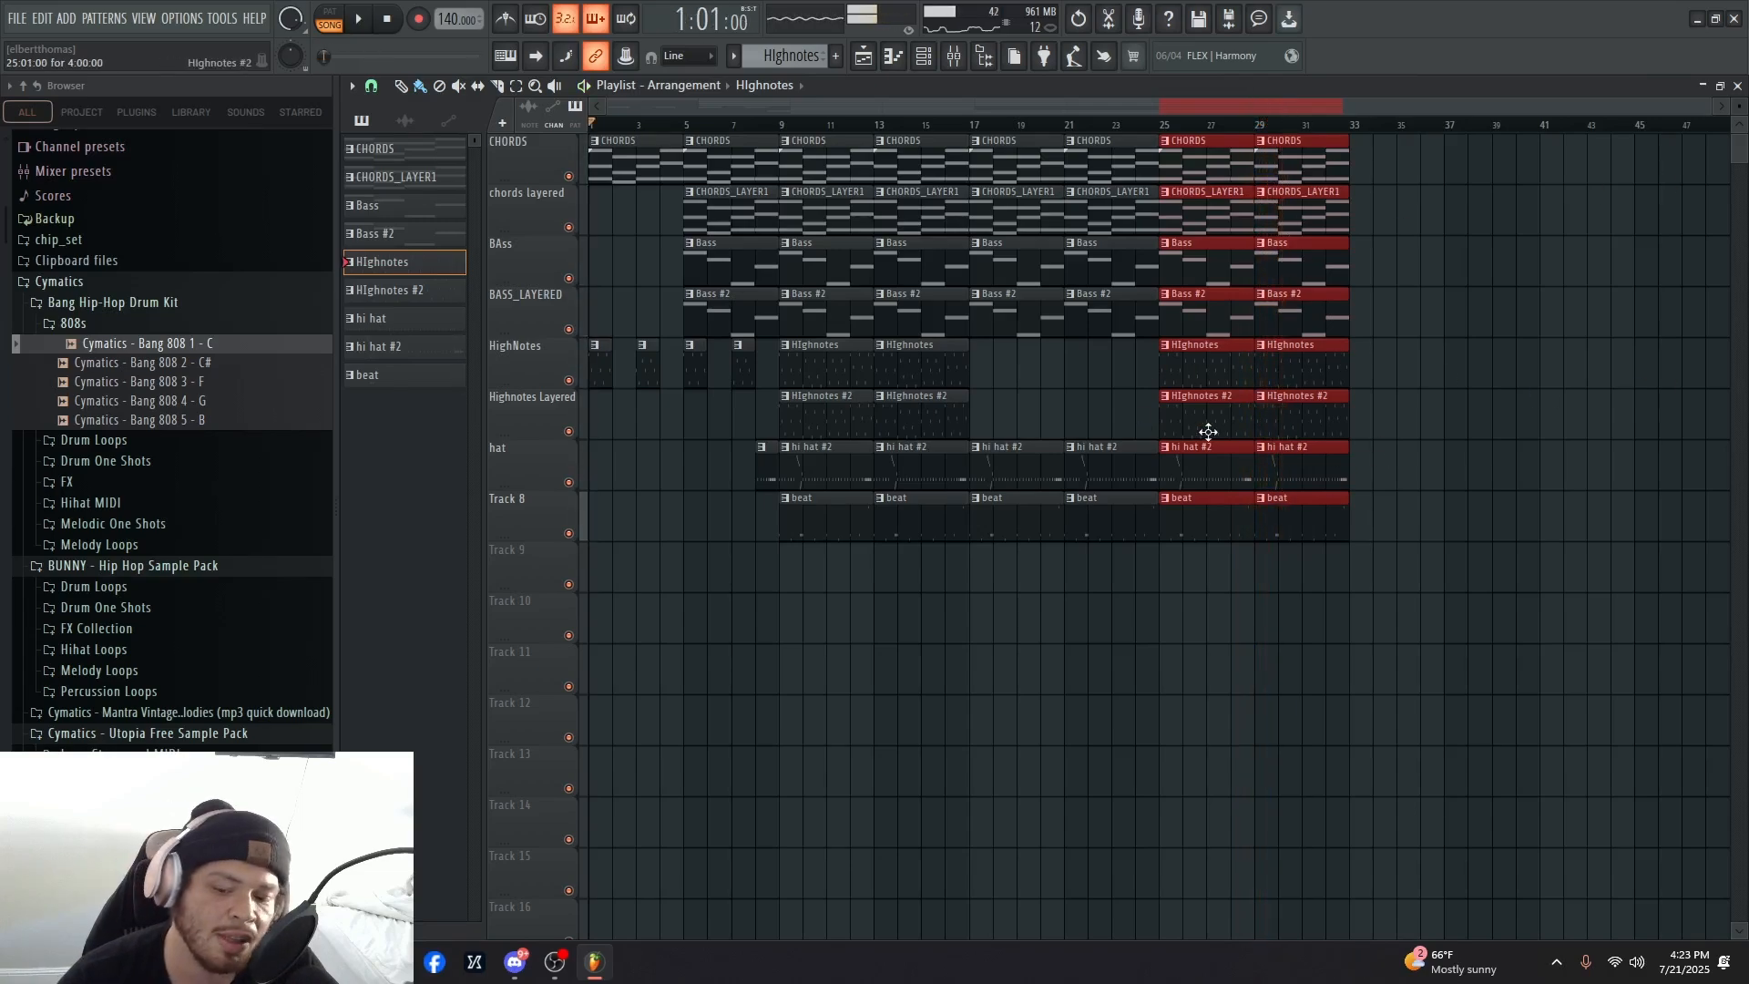
- Shorten the bar 21 hi hat #2 and beat clips to end at bar 24 and start playback
drag(1117, 643, 1082, 392)
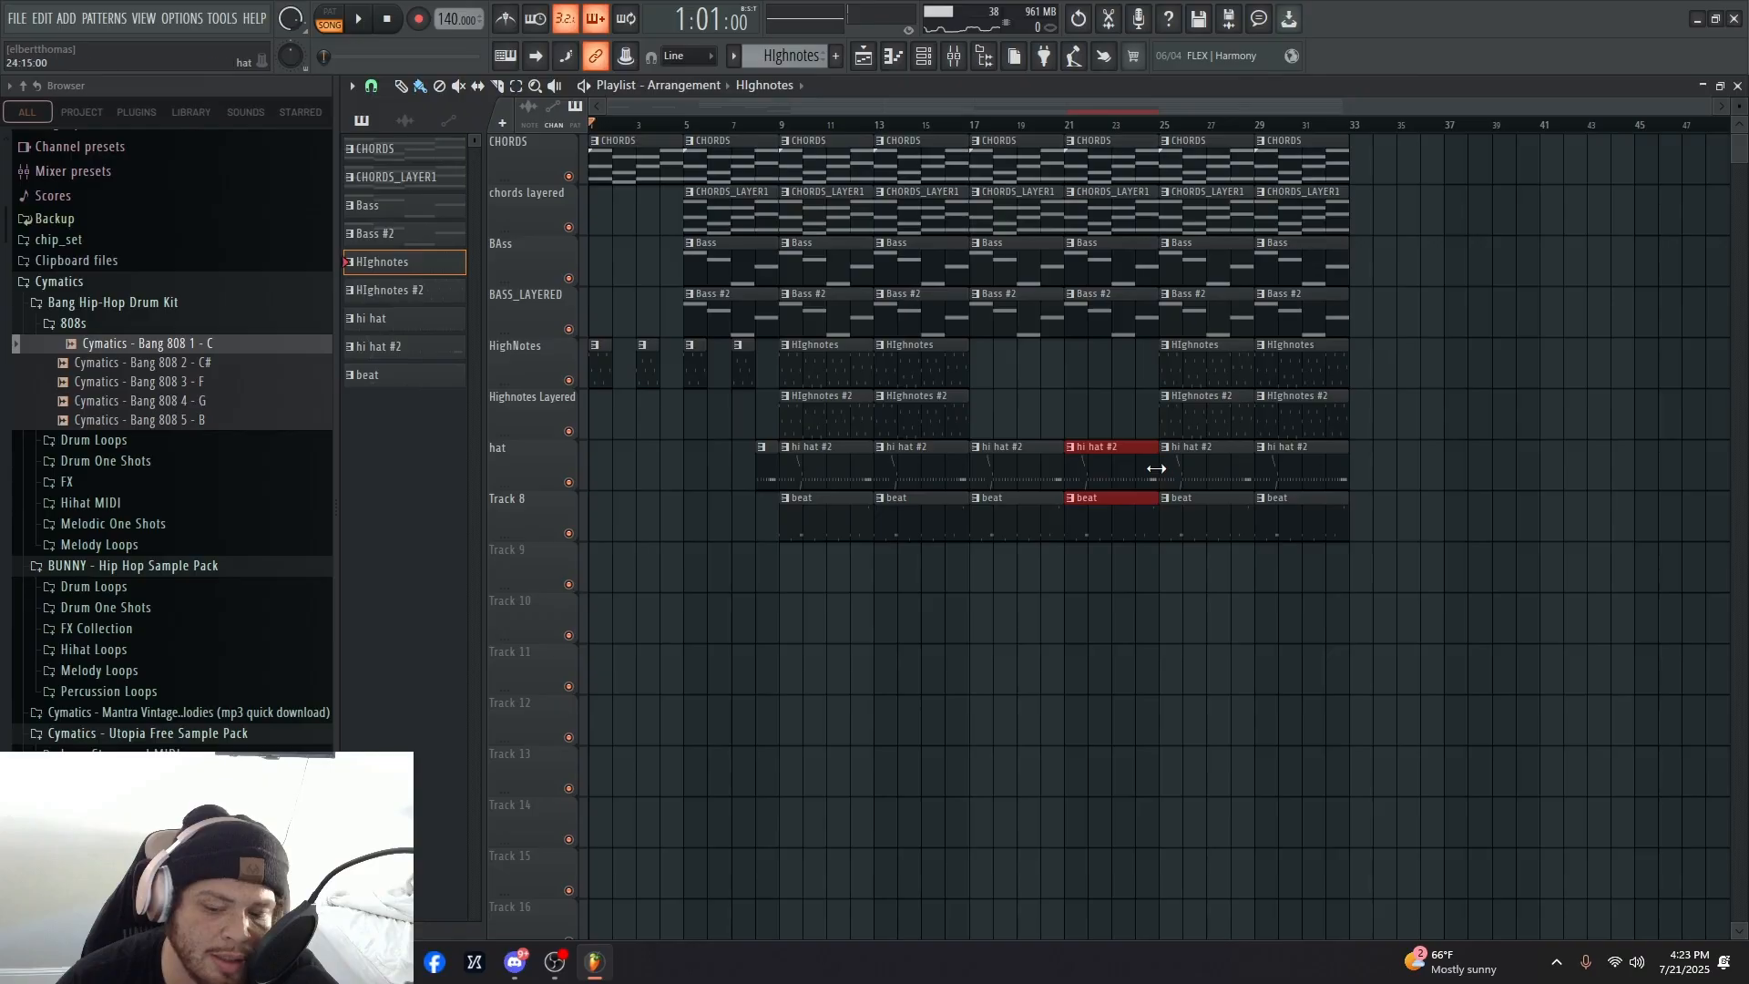
drag(1153, 466, 1134, 470)
key(space)
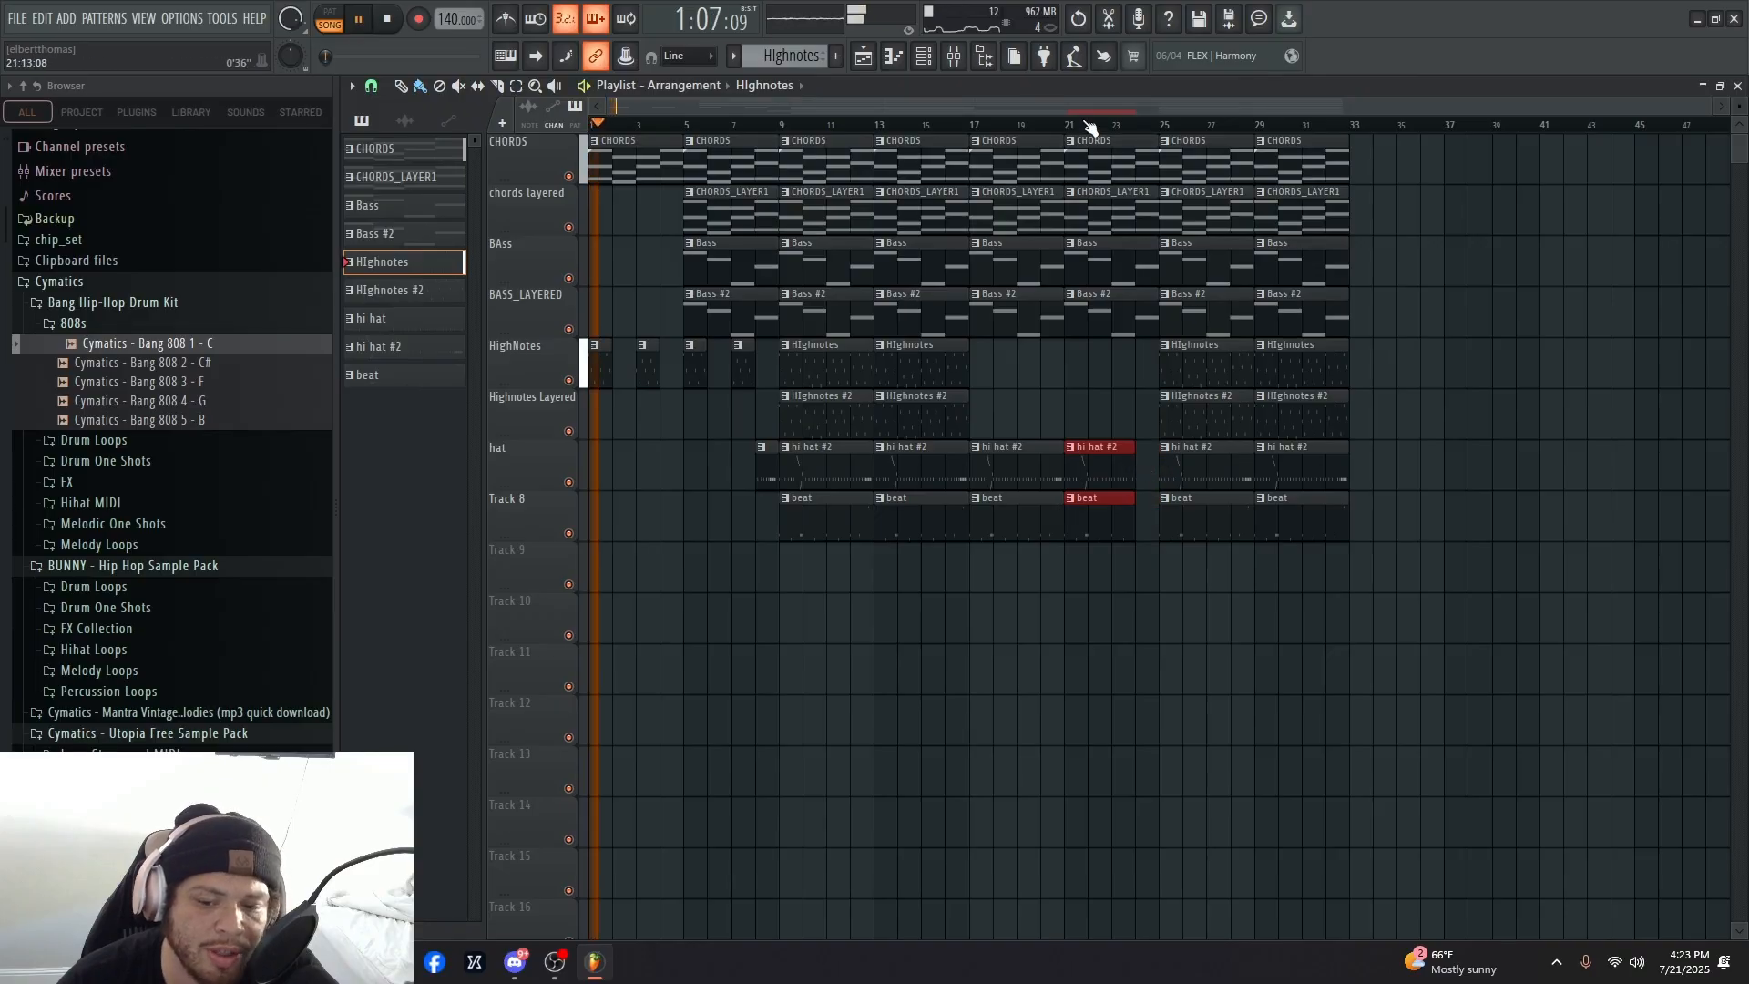
- Play the arrangement from bar 23 to check the drum break into bar 25, and return the playhead to the song's start
key(space)
drag(708, 125, 1123, 185)
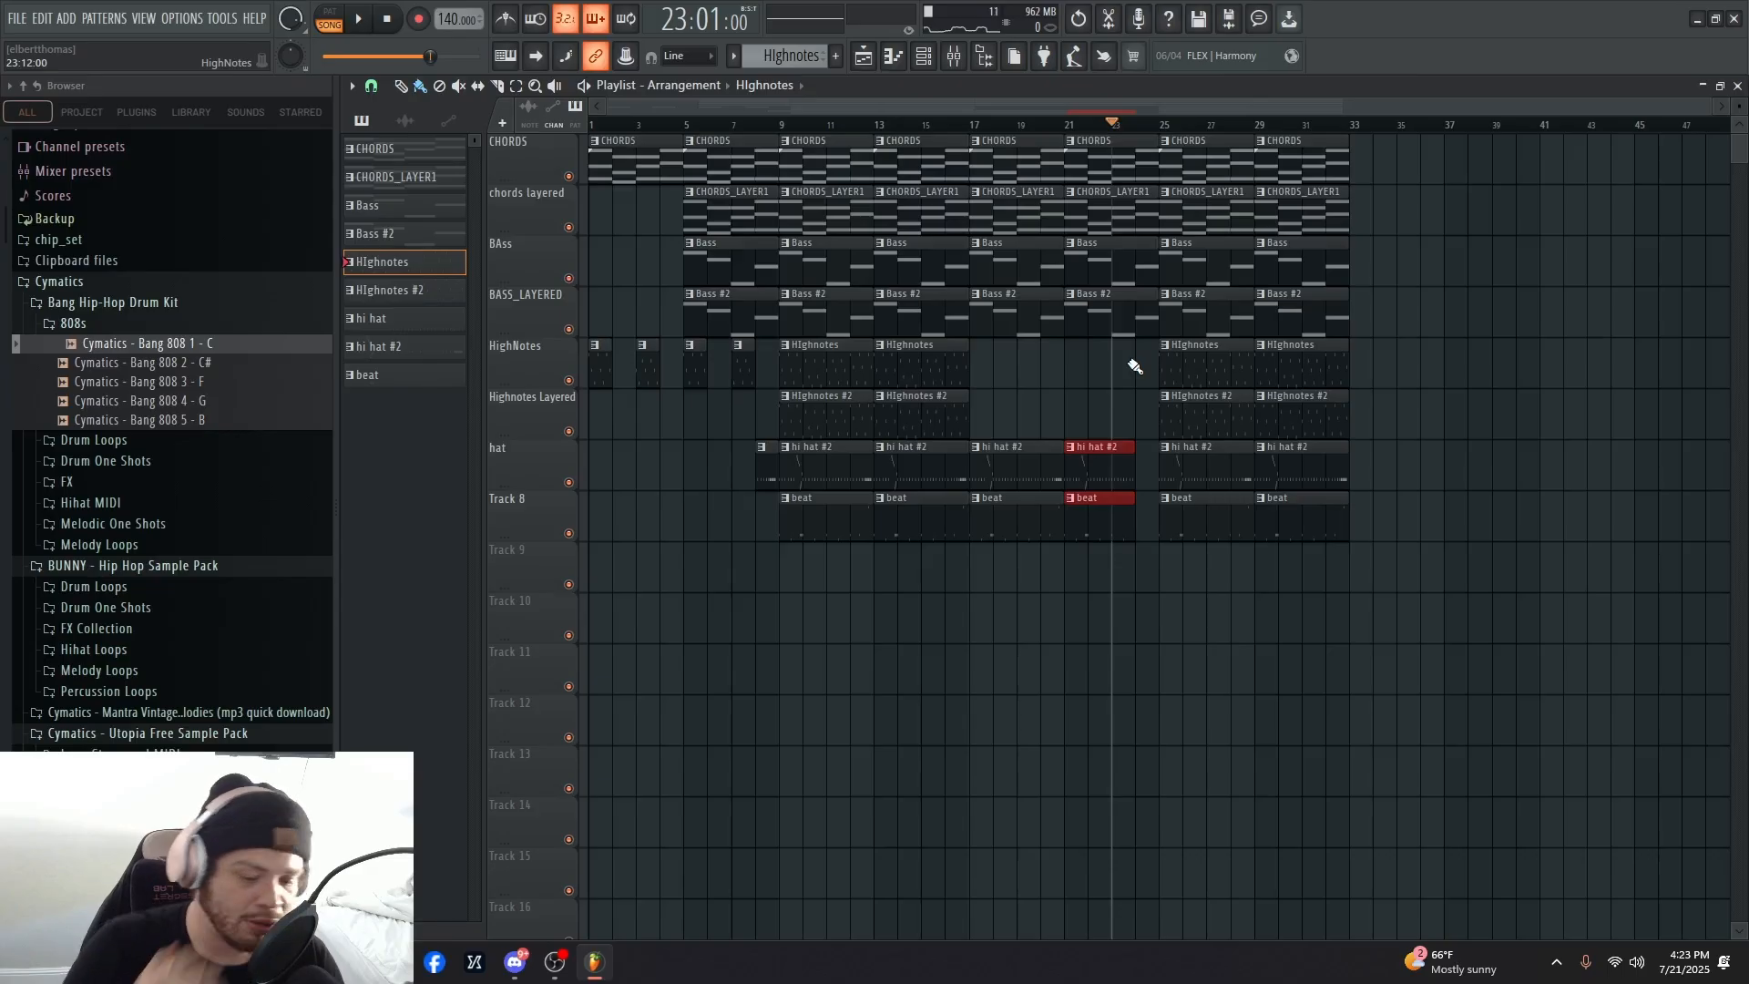
key(space)
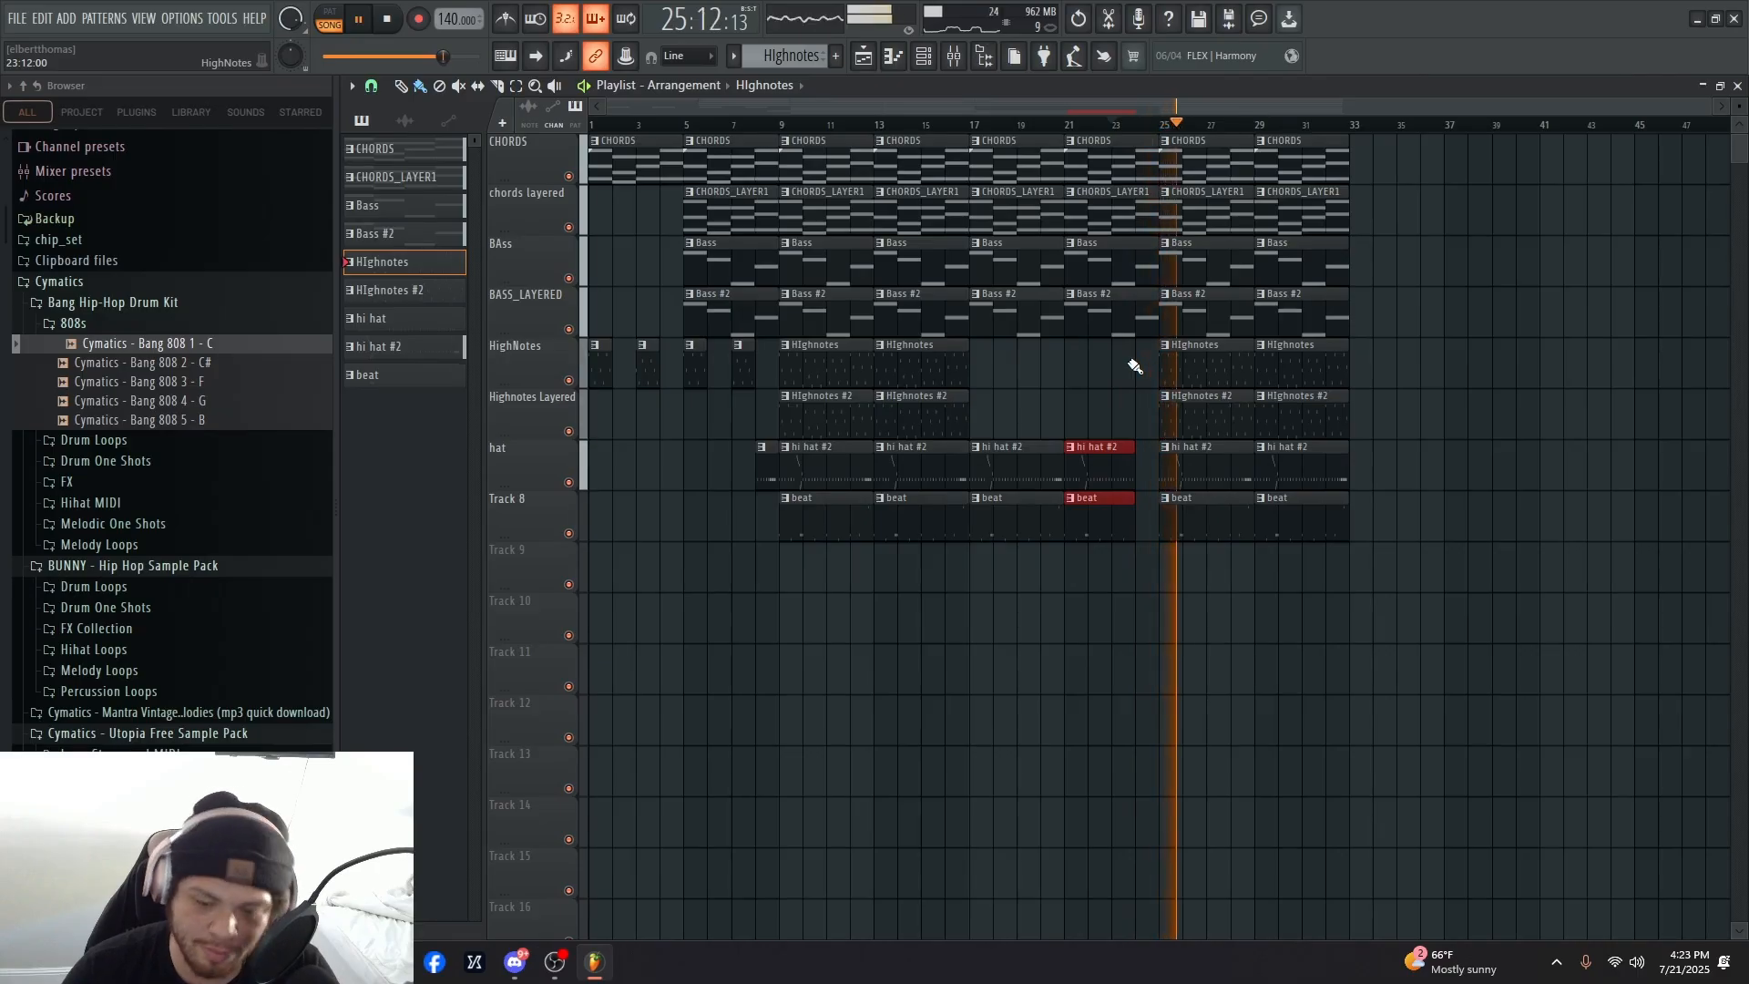
key(space)
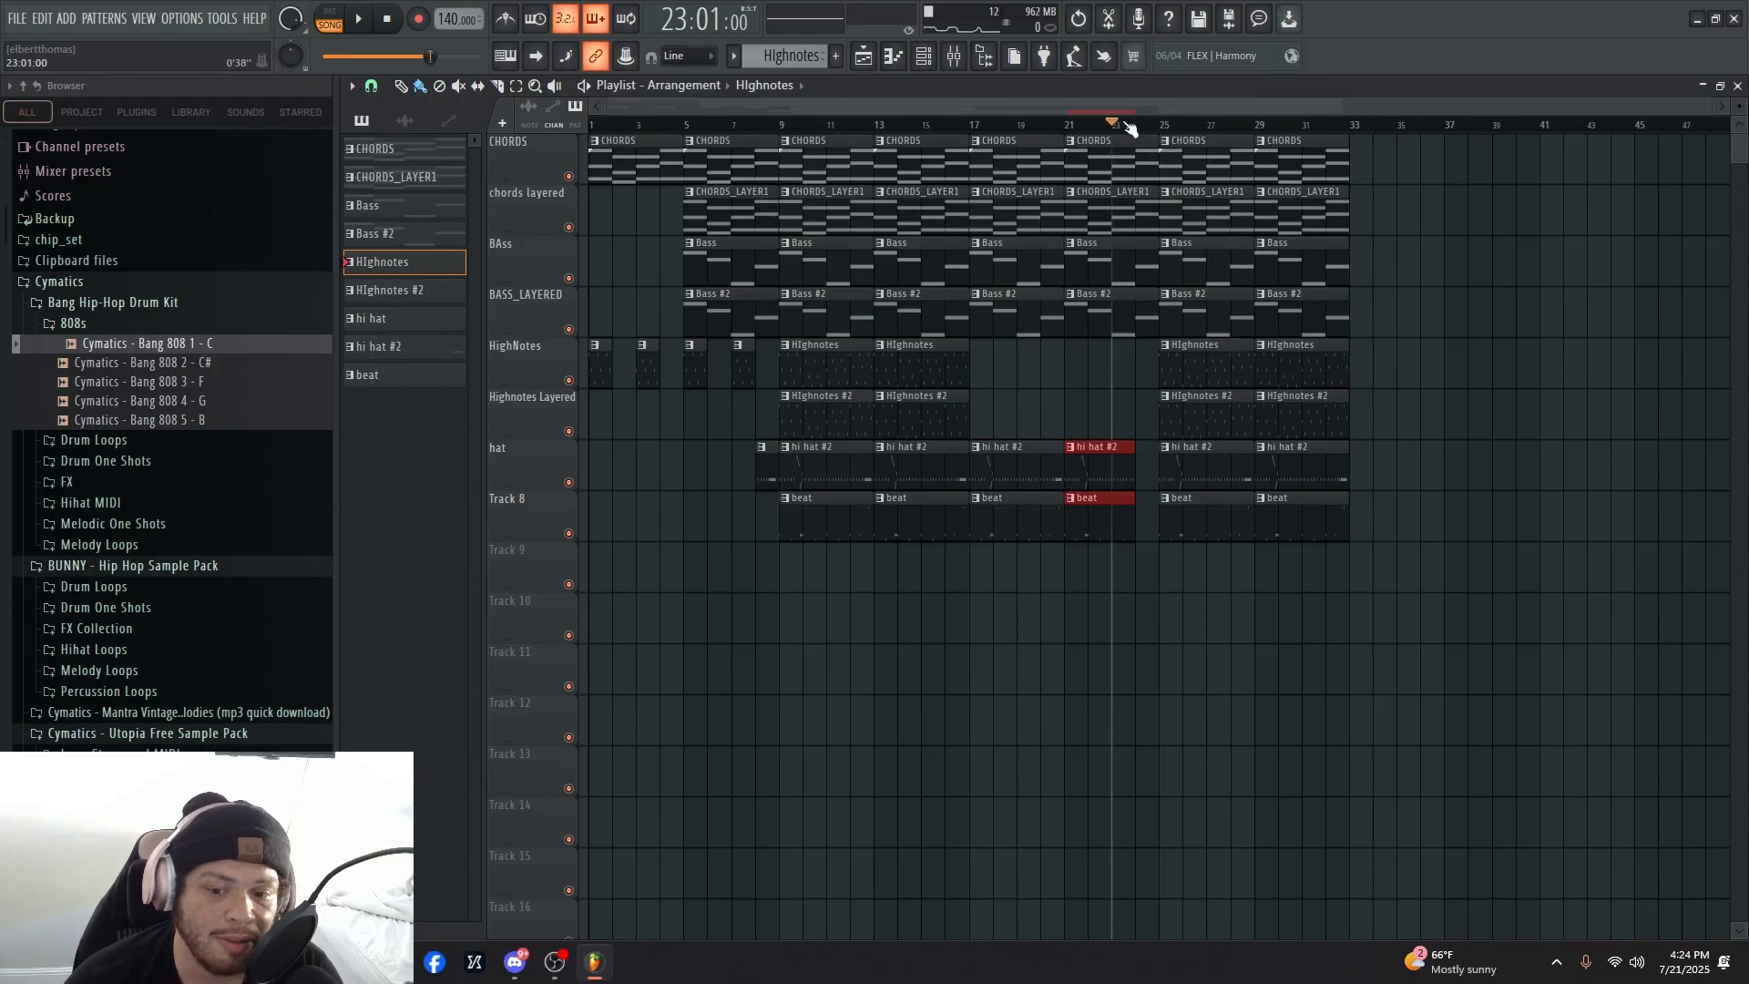
drag(1113, 125, 580, 137)
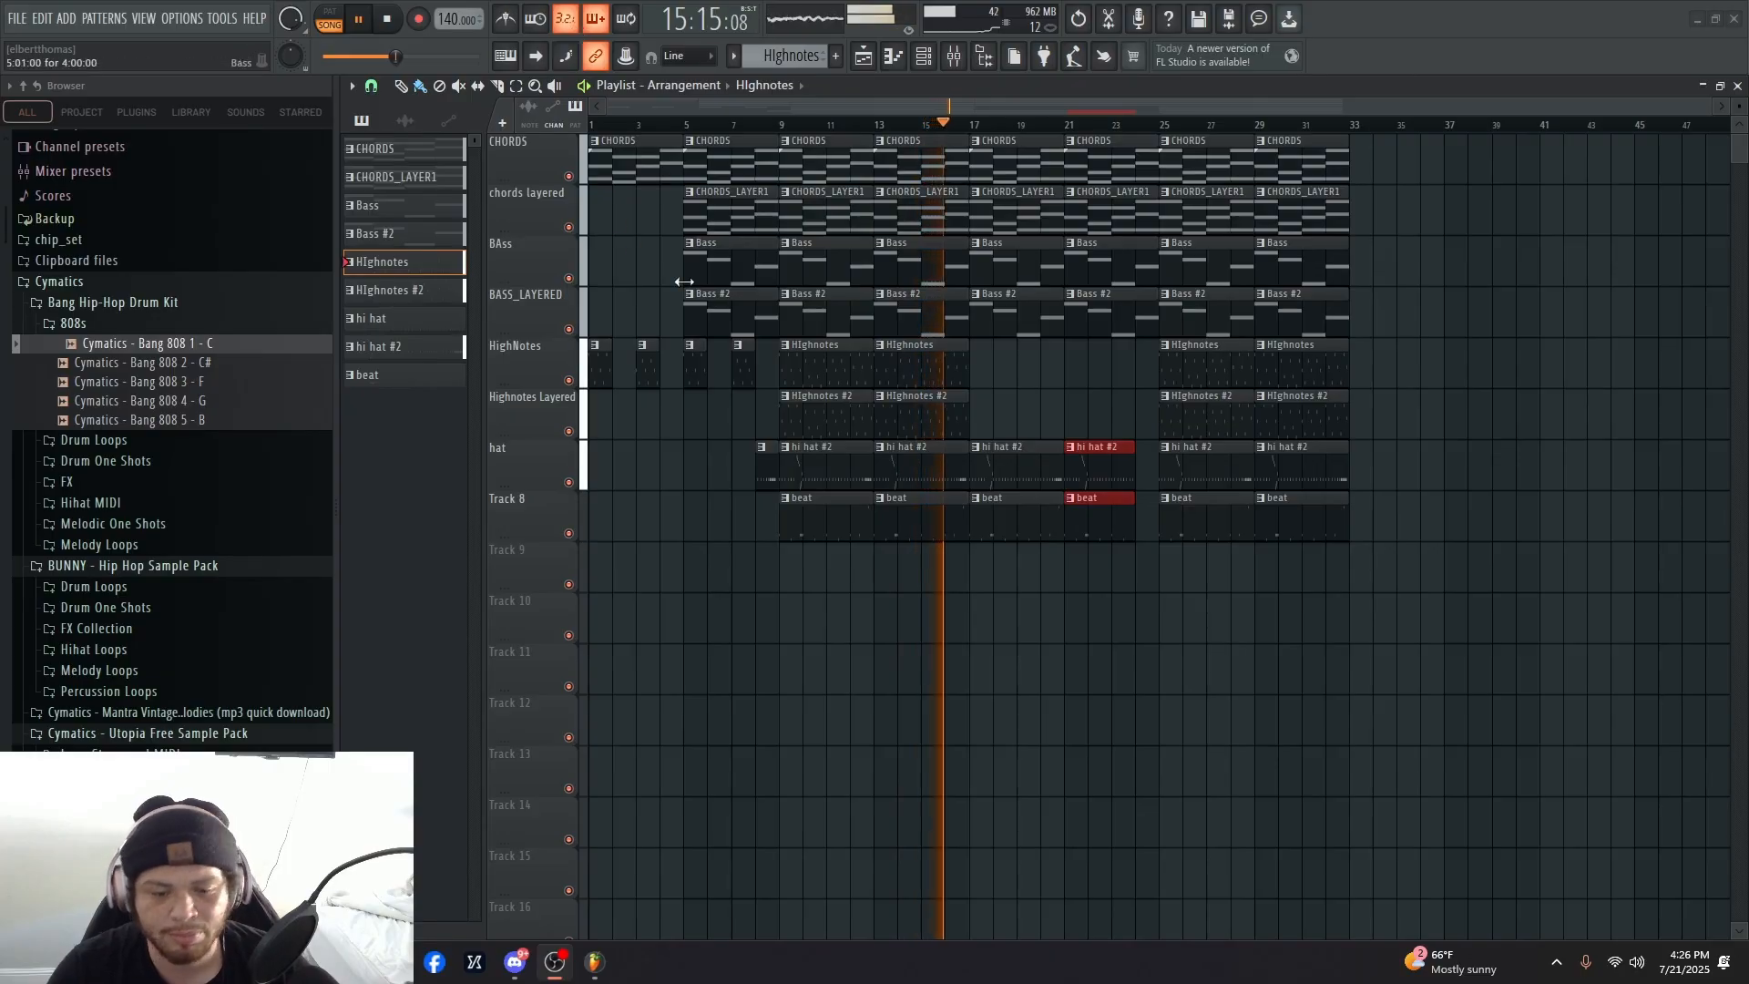
- Replace the bar 17 hi hat #2 clip on the hat track with a clip of the hi hat pattern
click(424, 299)
click(458, 321)
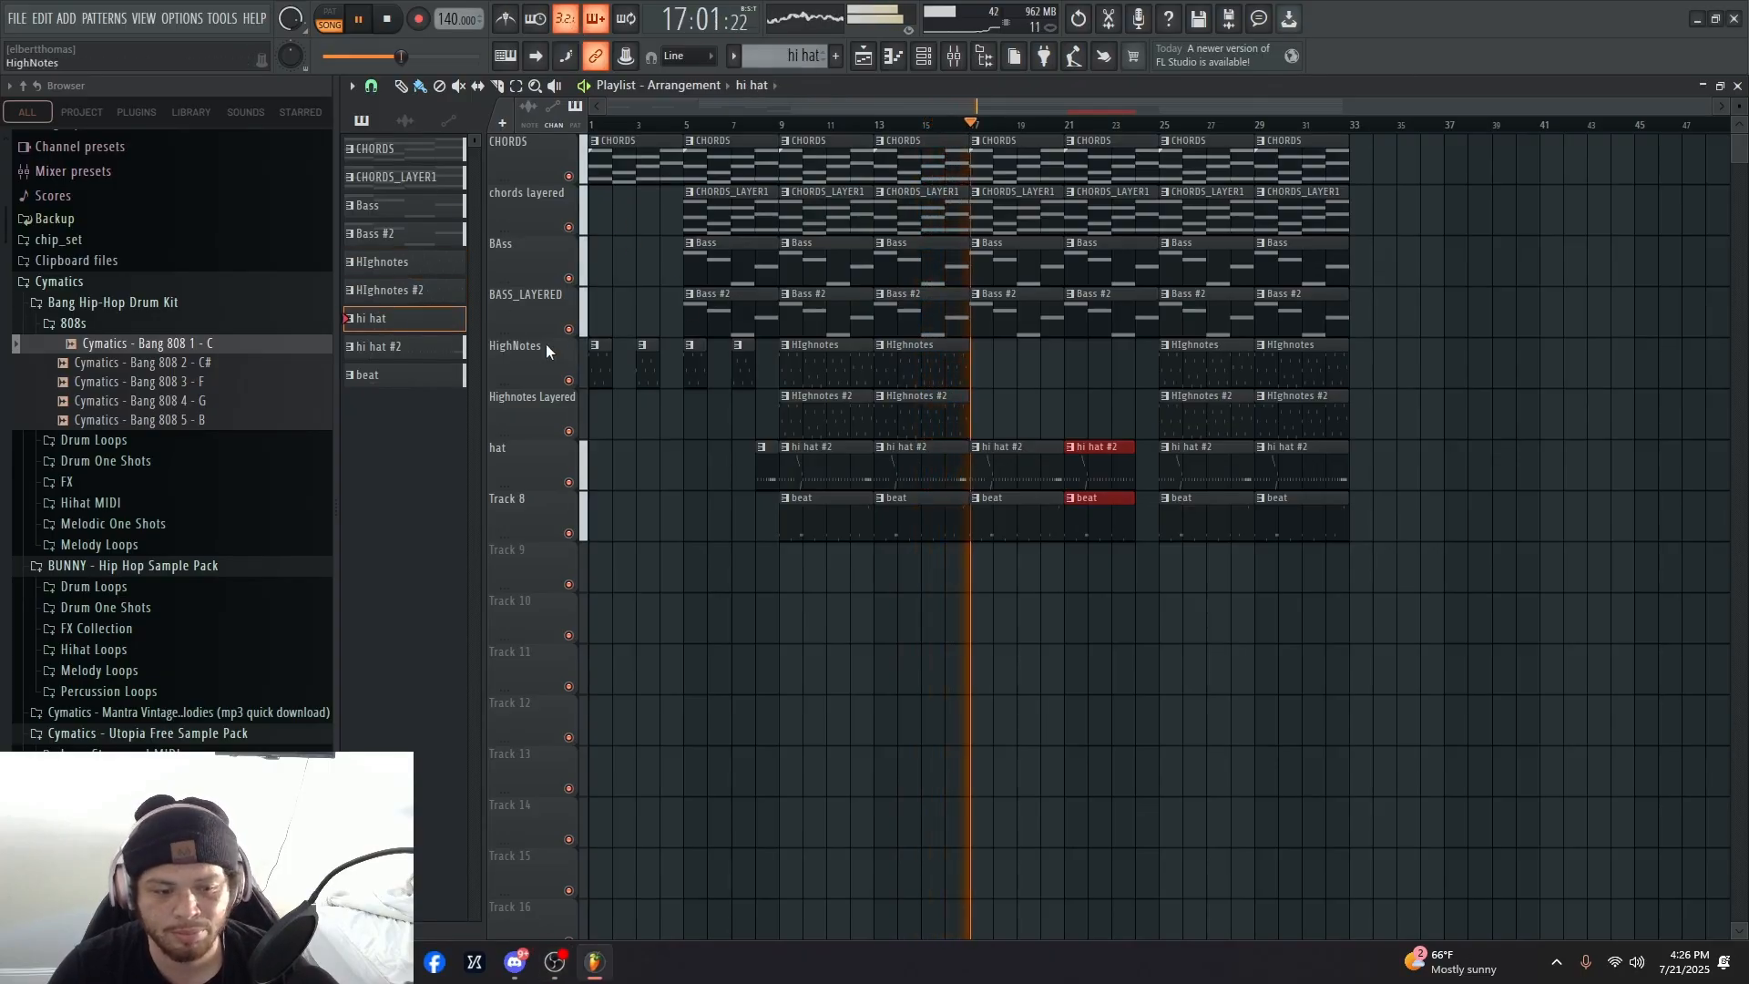
right_click(1027, 456)
click(991, 474)
click(991, 475)
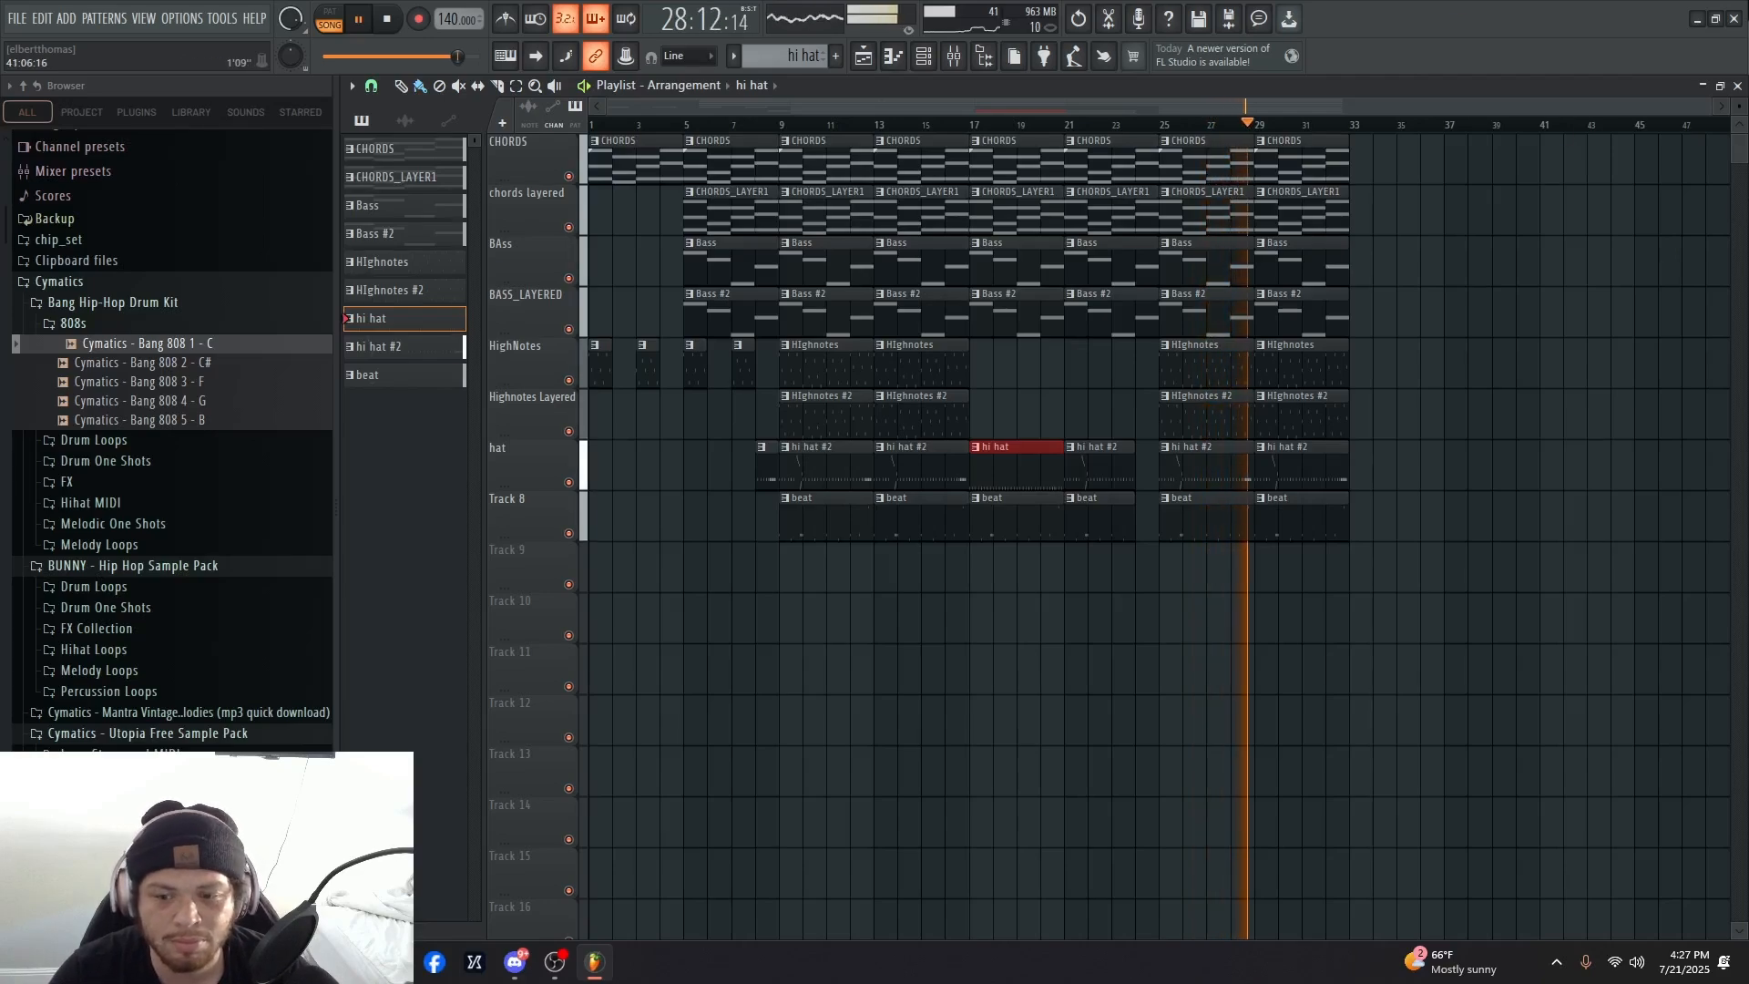
click(1720, 199)
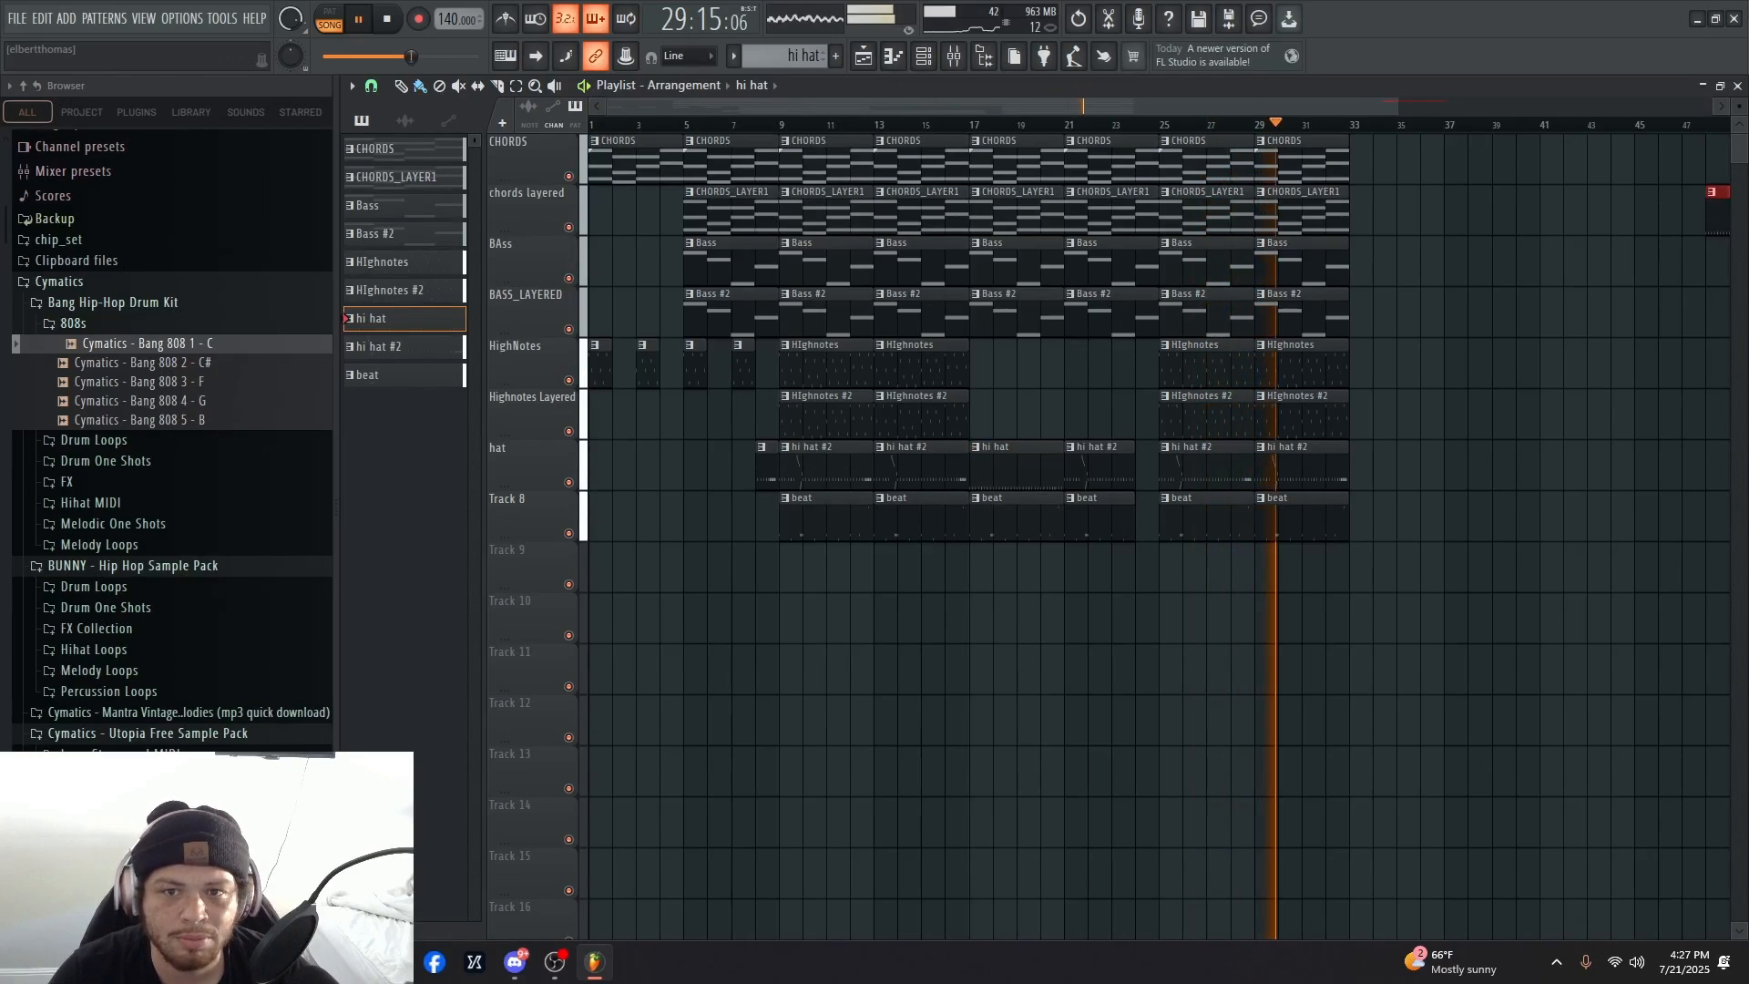